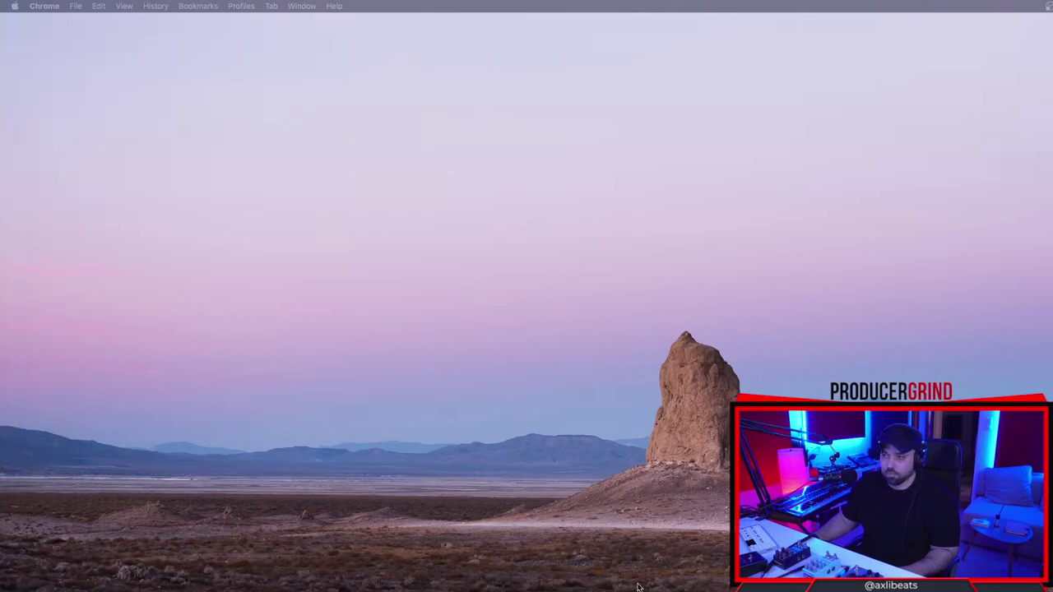
Switch to Ableton Live, move the three tagged beat clips so they start at bar 449, and loop the arrangement from there.
click(544, 566)
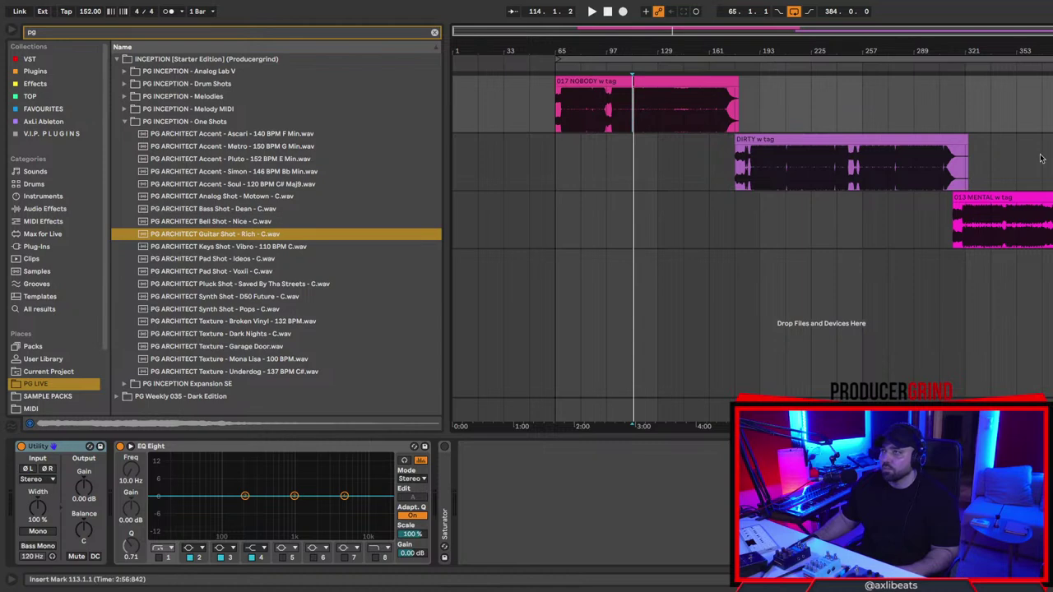
drag(1050, 99, 556, 220)
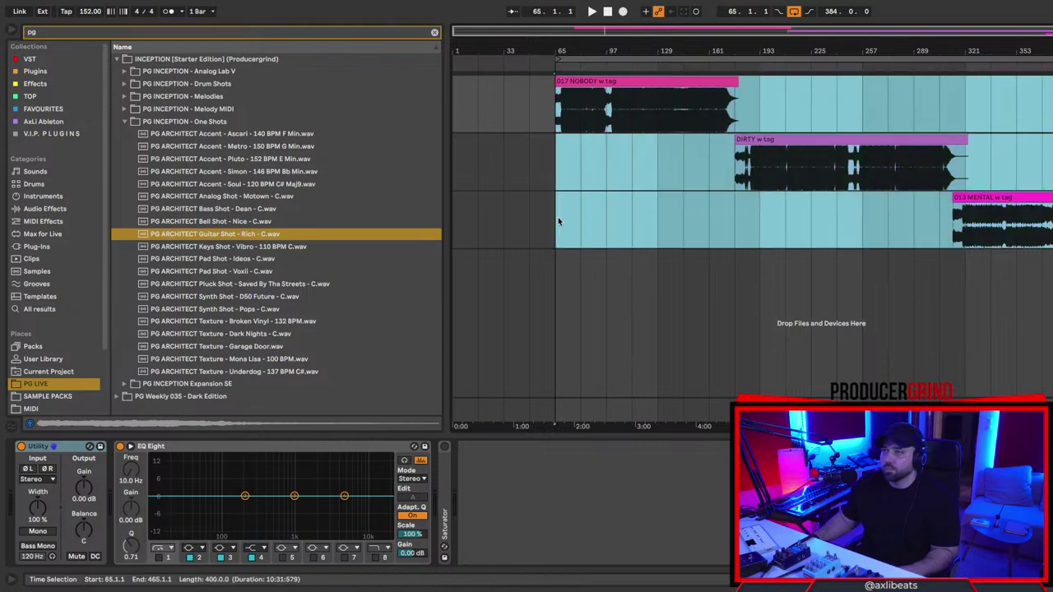
drag(582, 84, 1052, 96)
scroll(987, 115, right, 5)
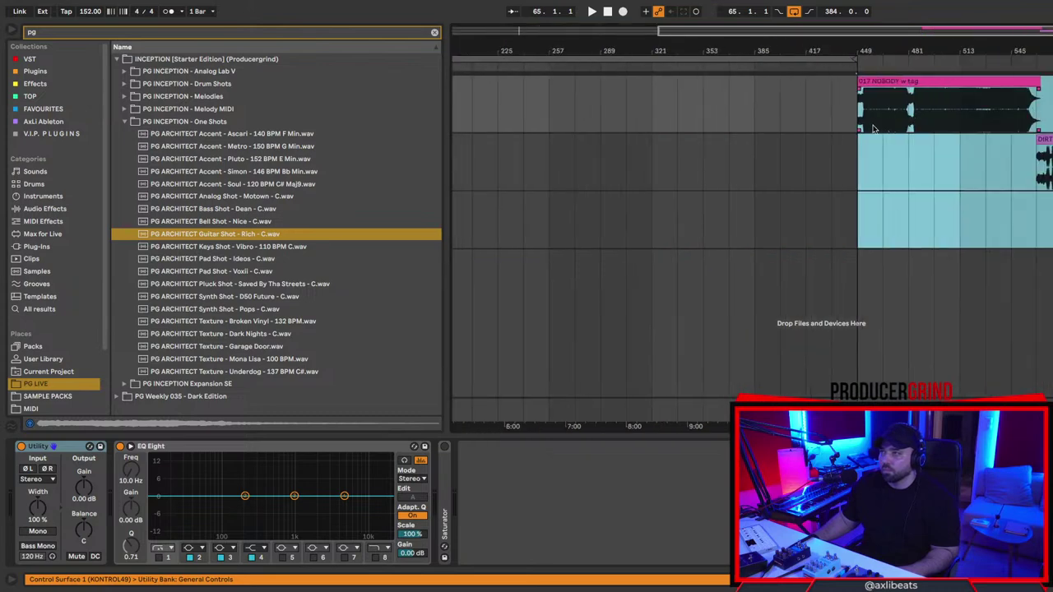
key(minus)
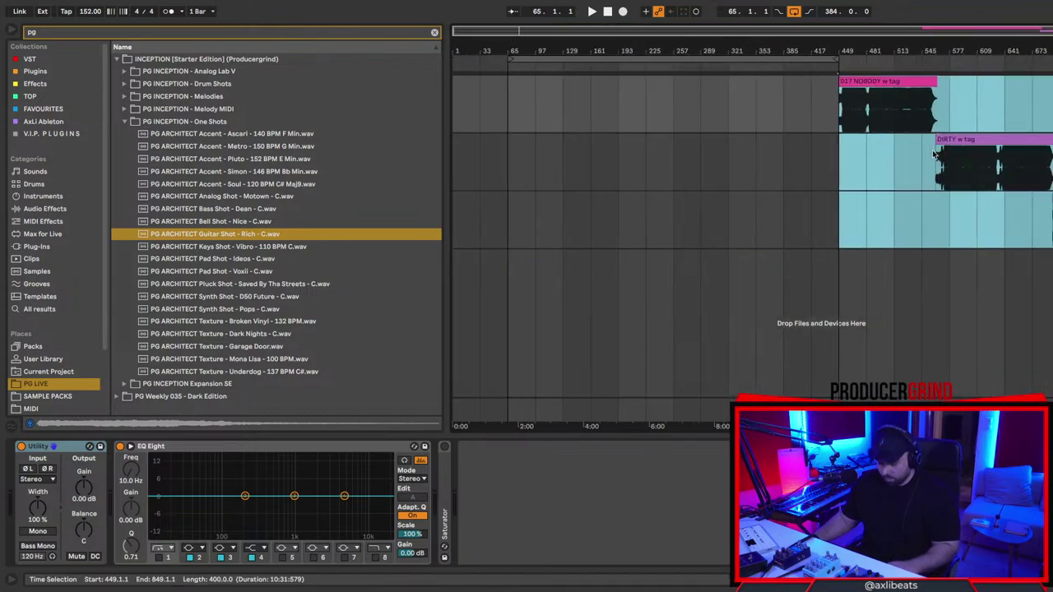
key(ctrl+l)
drag(1052, 59, 1051, 60)
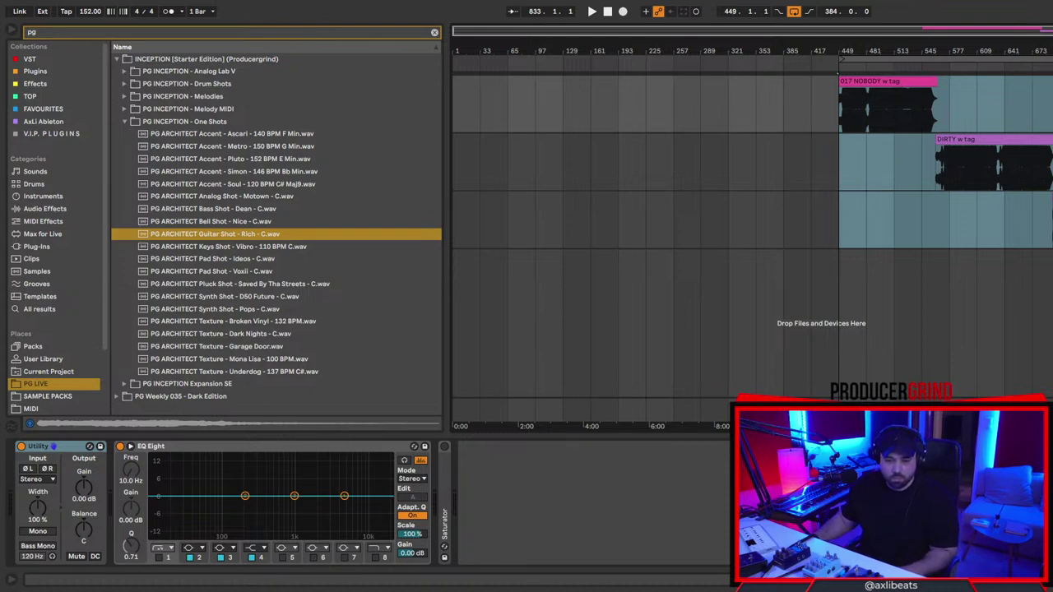
Play the arrangement from bar 449, listen through the NOBODY, DIRTY and MENTAL beats, and stop playback.
click(838, 129)
key(space)
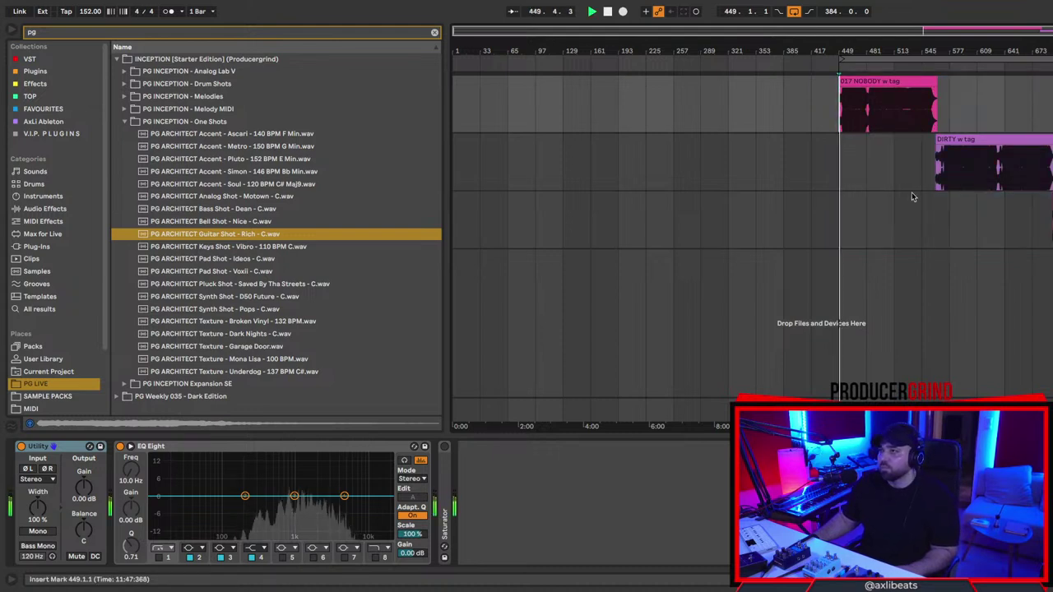
scroll(642, 208, up, 2)
scroll(641, 203, down, 2)
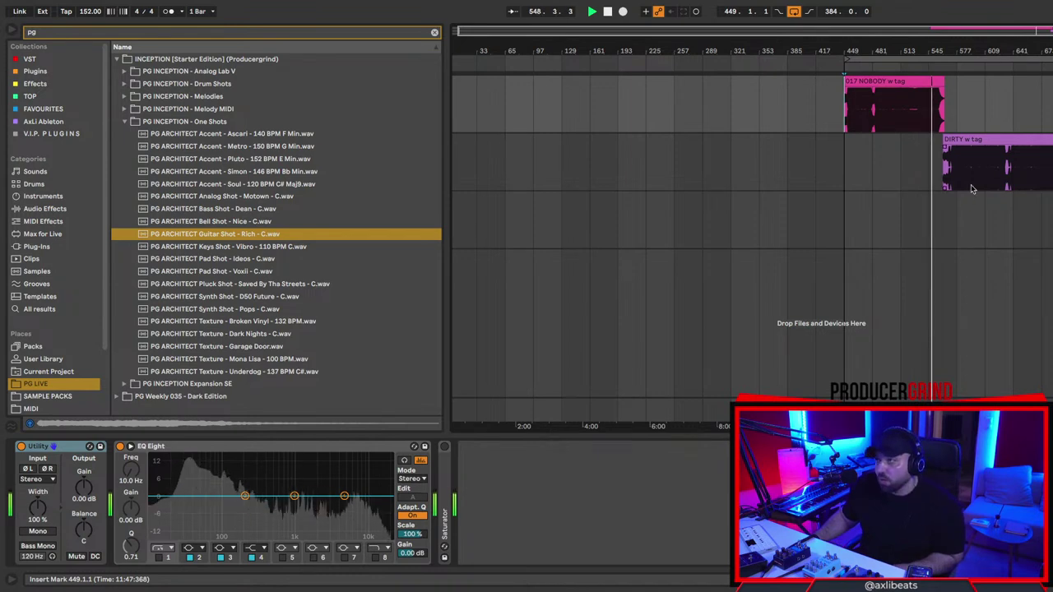
scroll(971, 189, up, 5)
scroll(884, 183, right, 2)
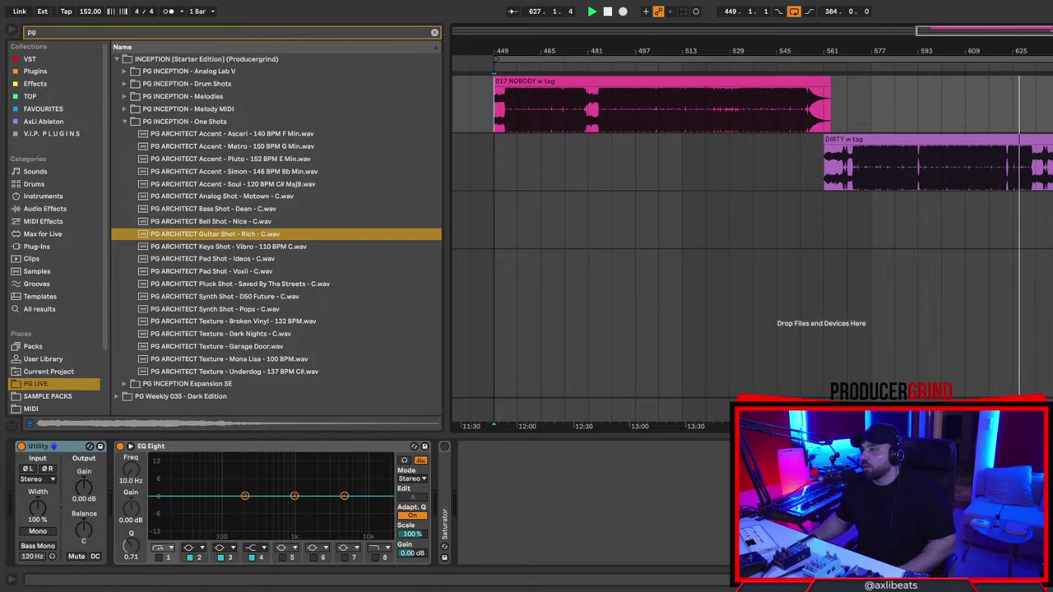
click(592, 408)
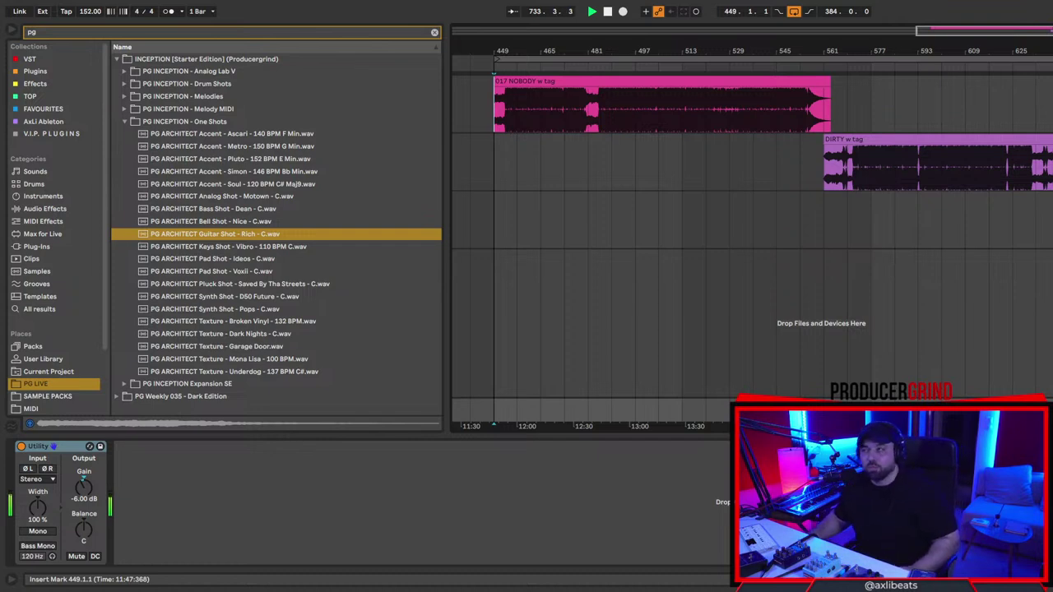
scroll(1004, 232, right, 10)
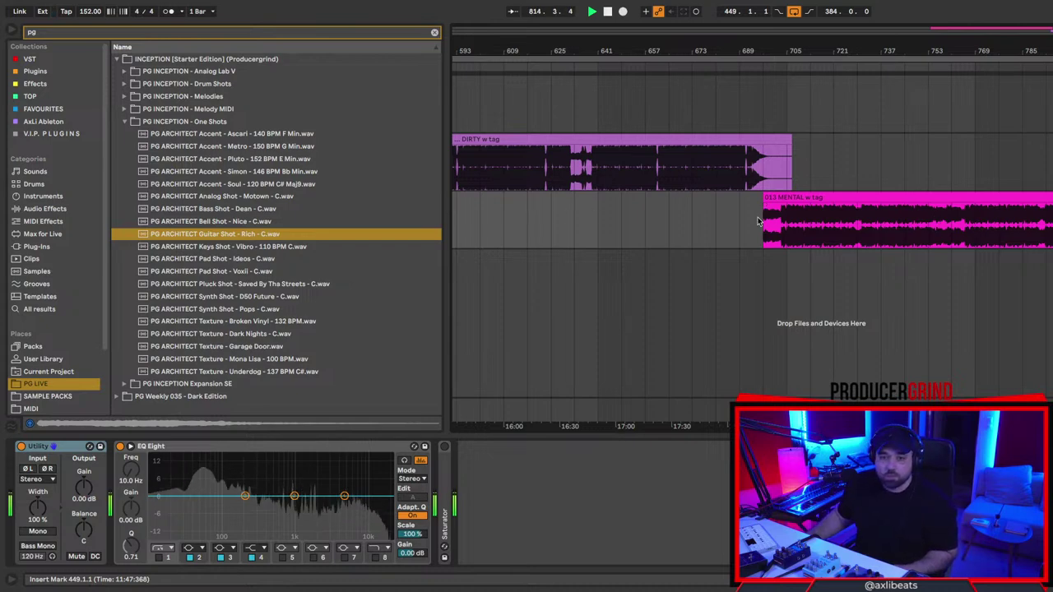
scroll(929, 207, down, 5)
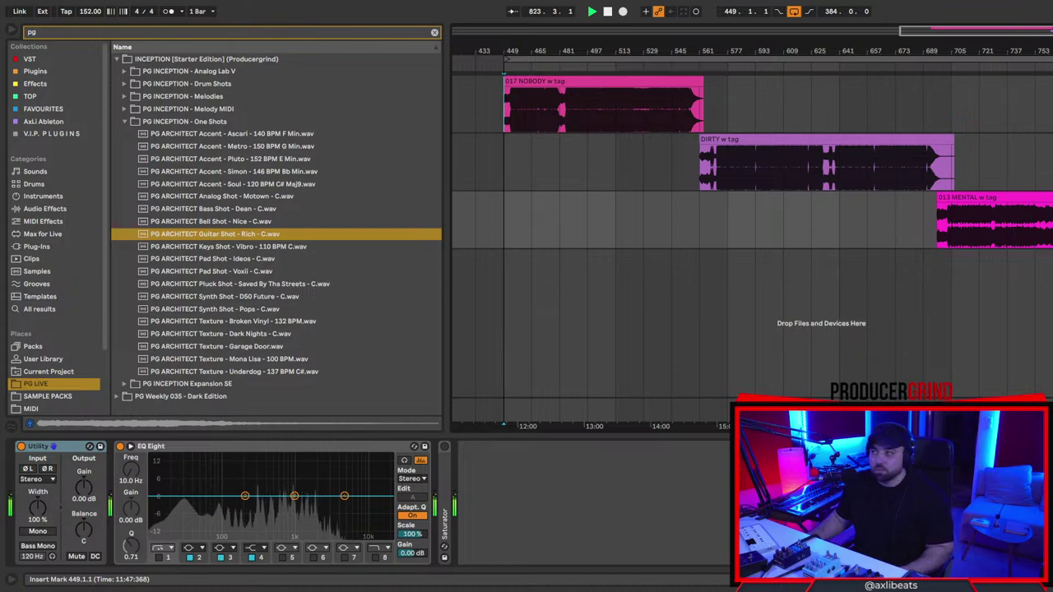
key(space)
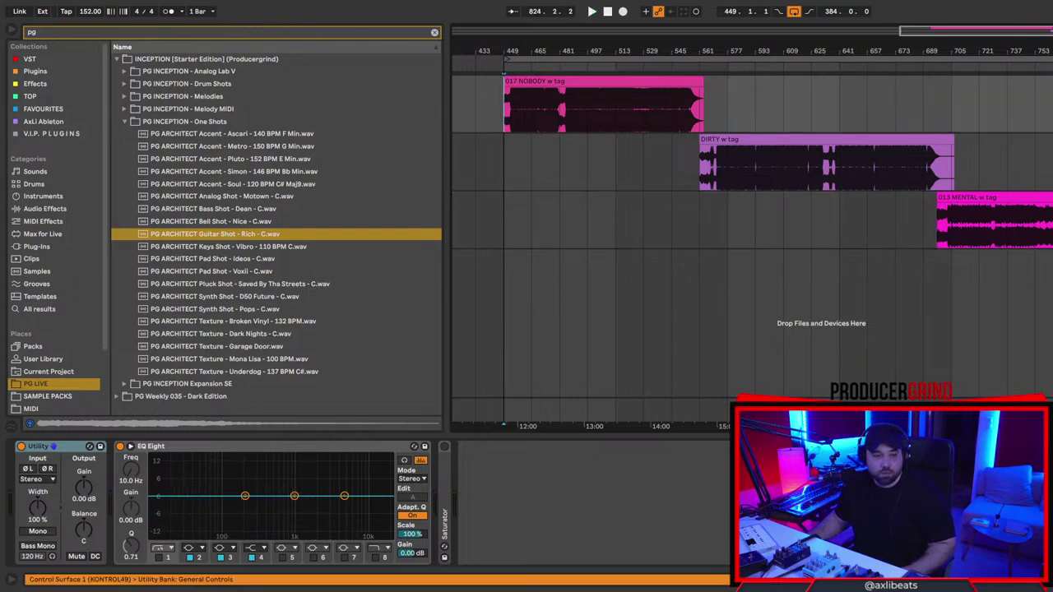
Delete the NOBODY and DIRTY tracks, and clear the MENTAL clip from the remaining track.
key(Down)
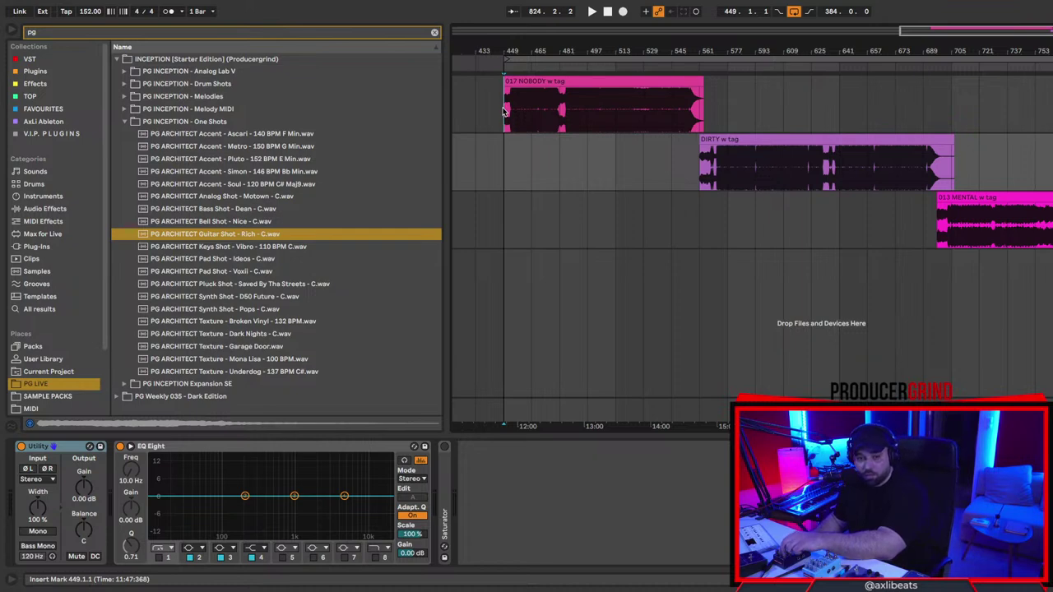
drag(504, 111, 1051, 164)
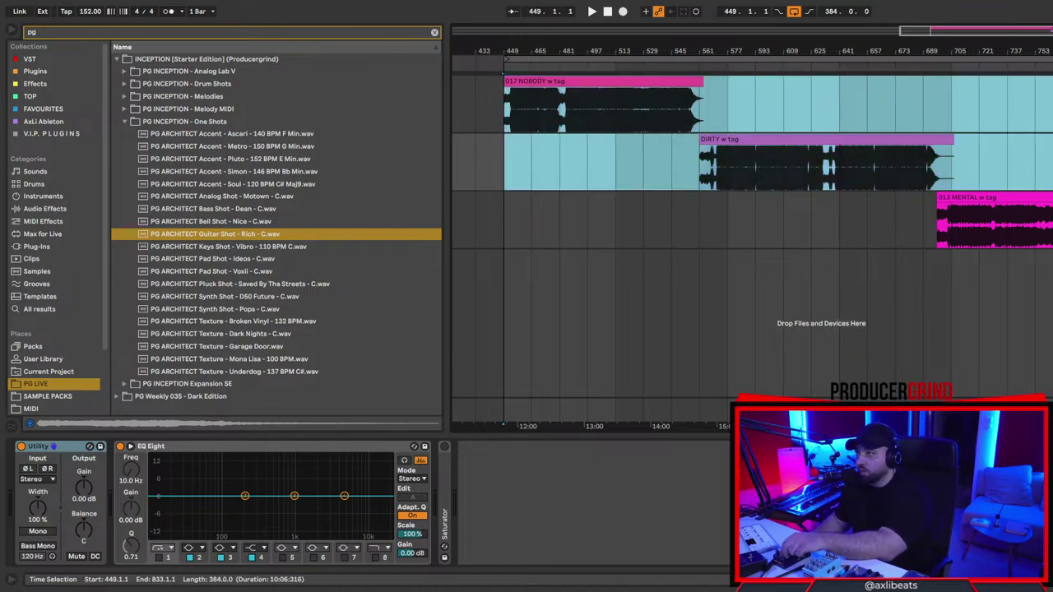
click(1042, 198)
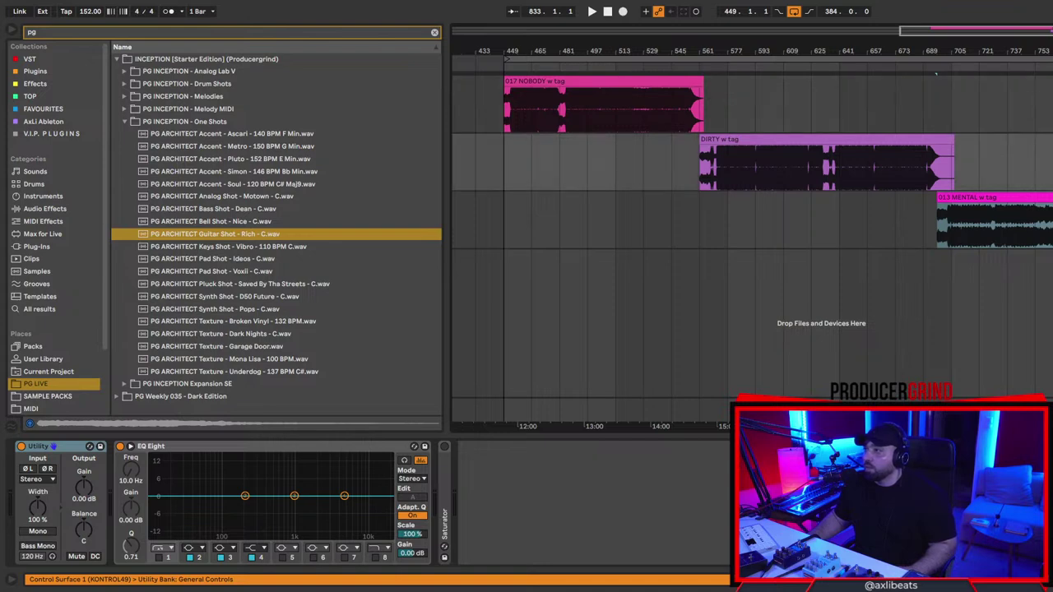
key(Delete)
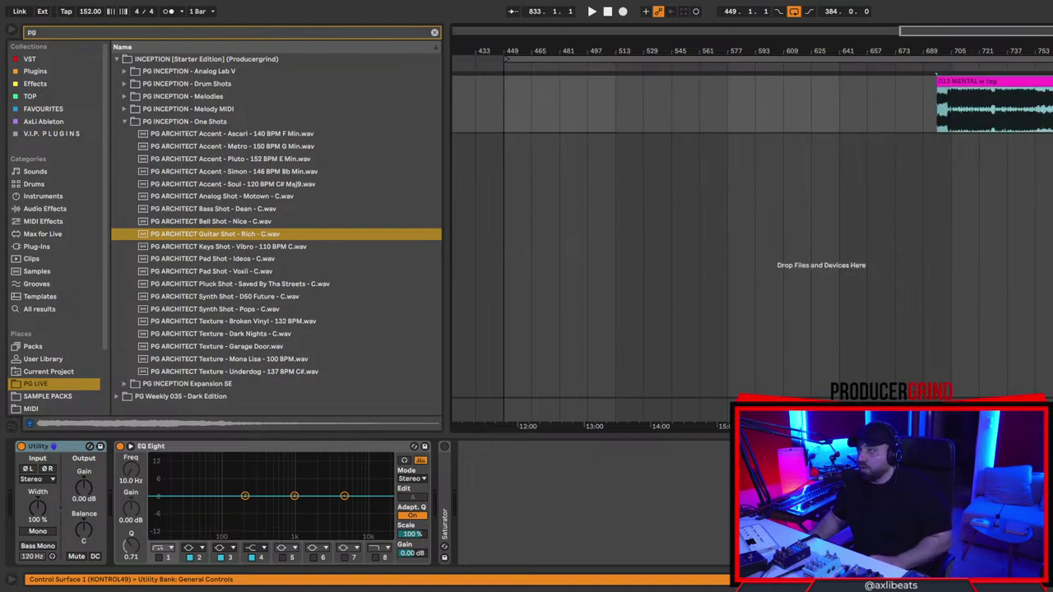
key(Delete)
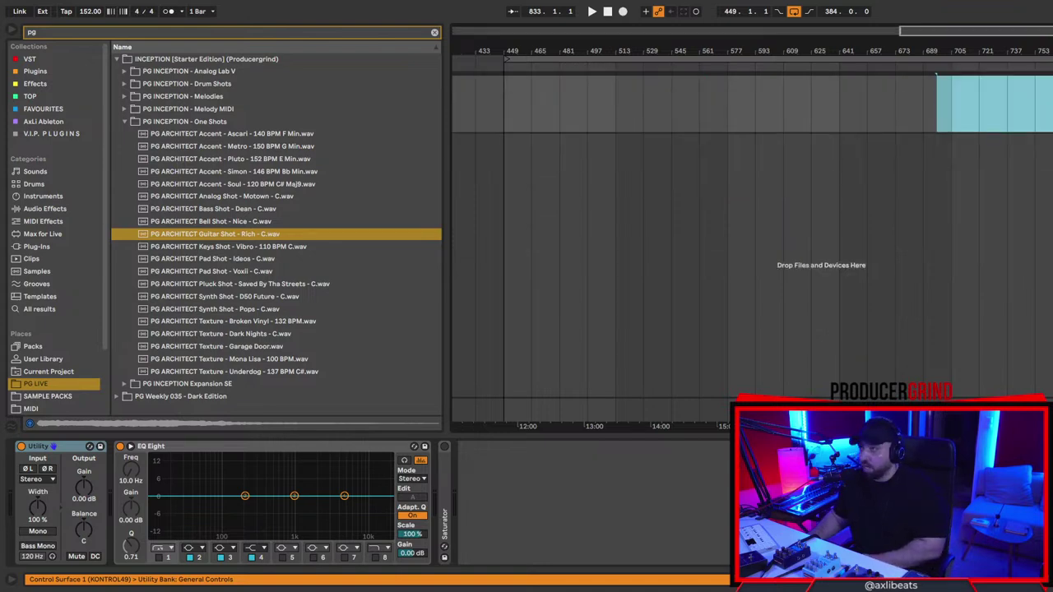
Place the insert marker at bar 65 on the empty track.
key(minus)
click(507, 121)
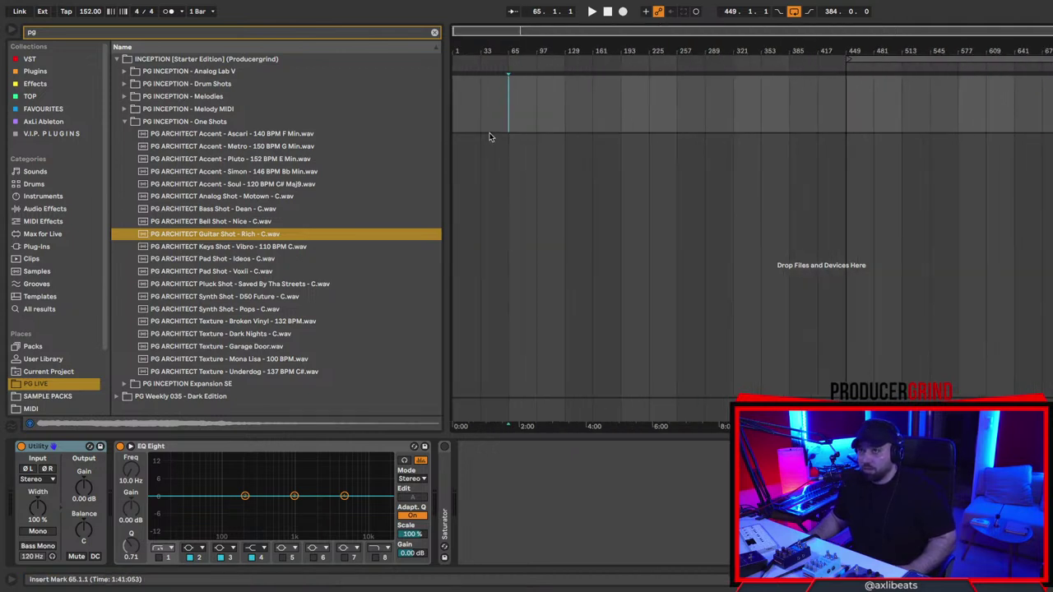
key(plus)
drag(536, 117, 672, 112)
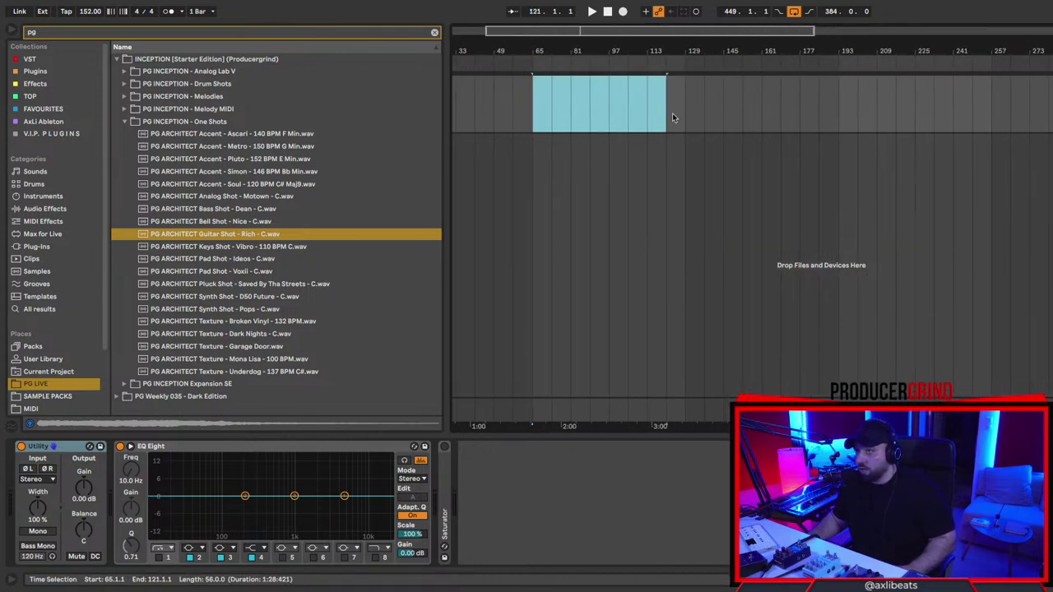
key(plus)
scroll(482, 136, up, 5)
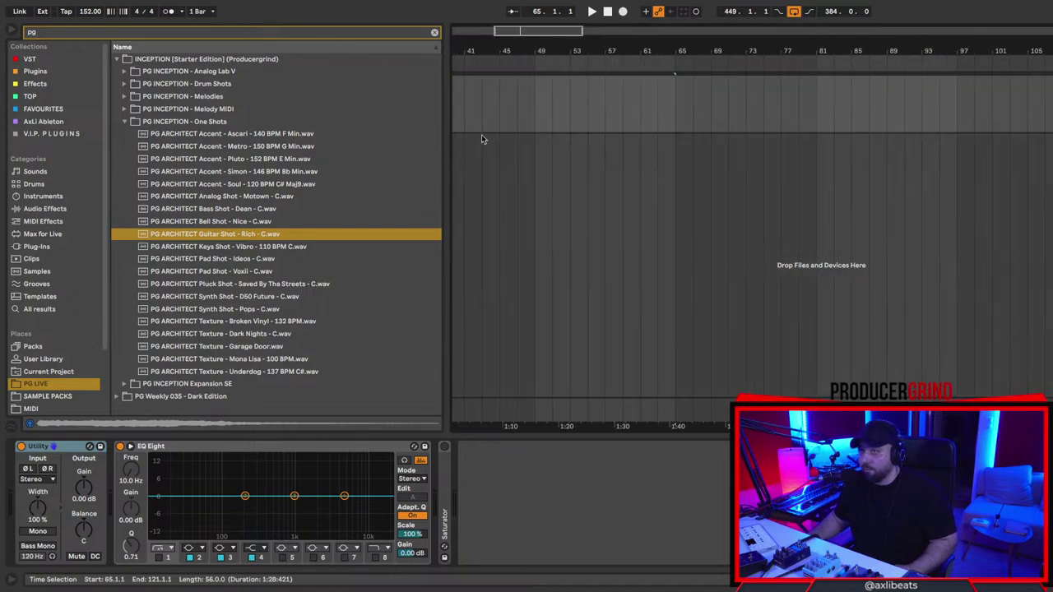
scroll(482, 135, left, 5)
scroll(625, 133, down, 2)
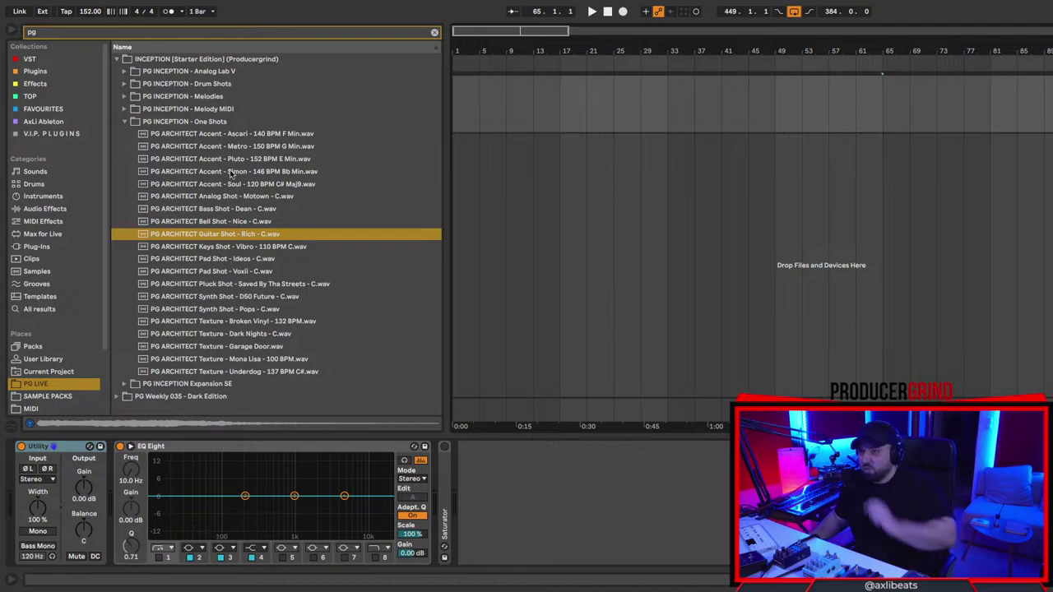
Collapse the INCEPTION pack, expand PG Weekly 035 - Dark Edition, and preview the Aura melody MIDI file.
click(215, 158)
click(124, 122)
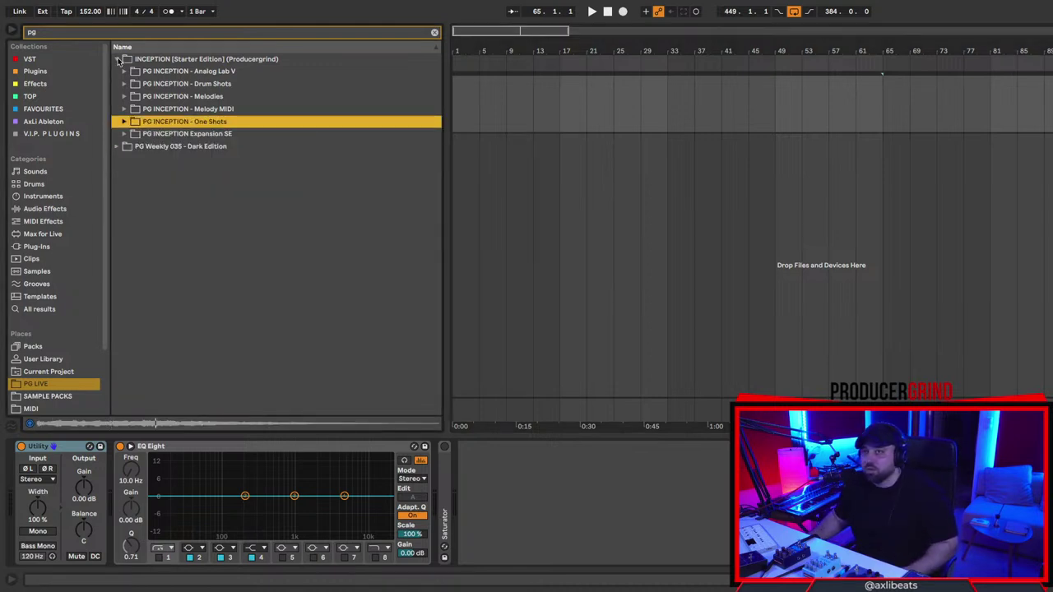
click(117, 59)
click(116, 72)
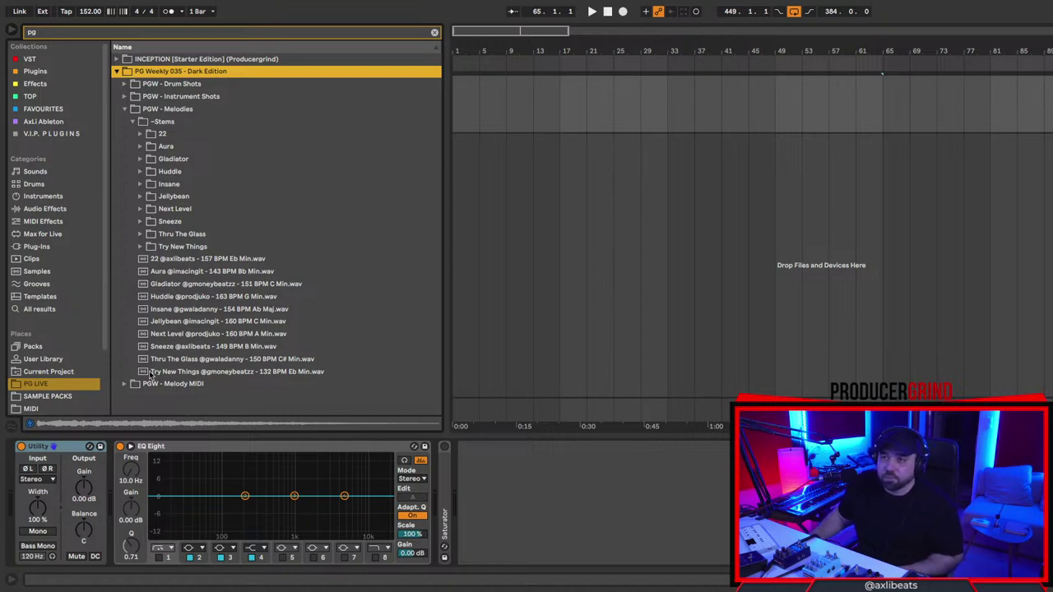
click(124, 385)
click(221, 135)
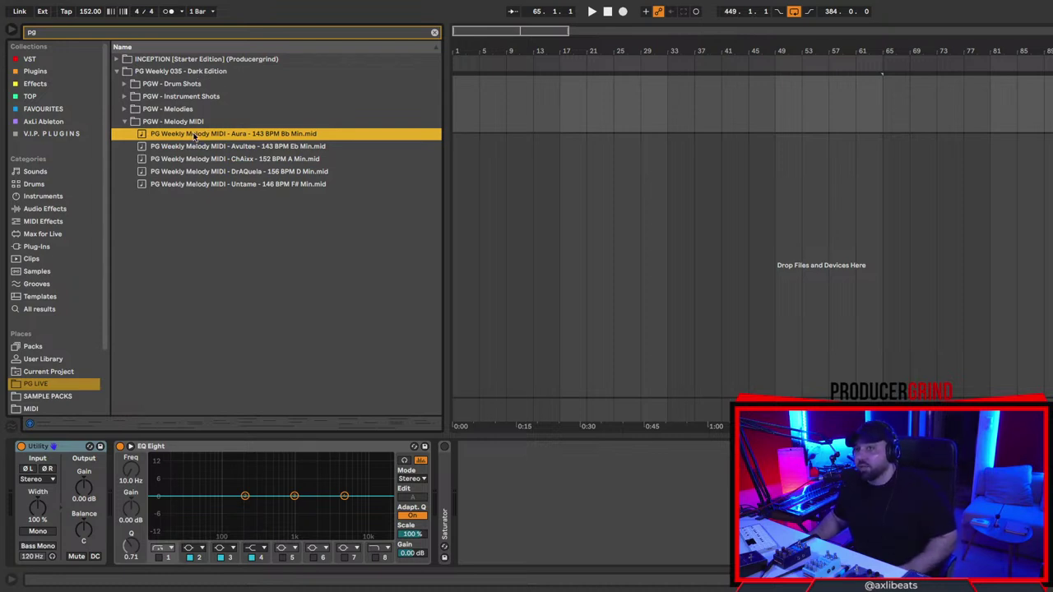
Audition several PGW - Melodies loops, including 22, Aura, Jellybean and Sneeze.
click(123, 109)
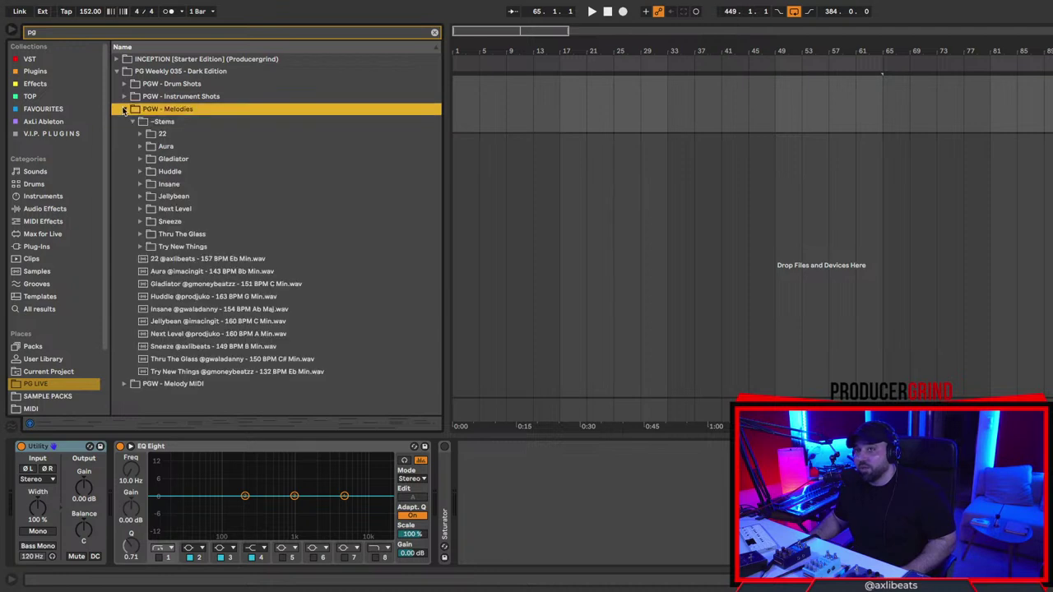
click(176, 260)
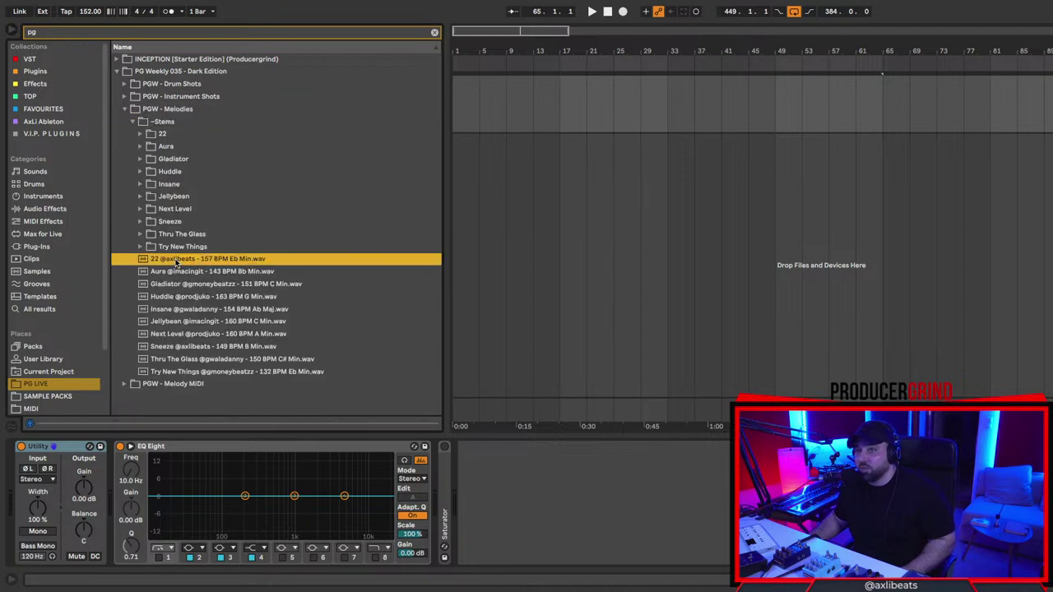
click(198, 272)
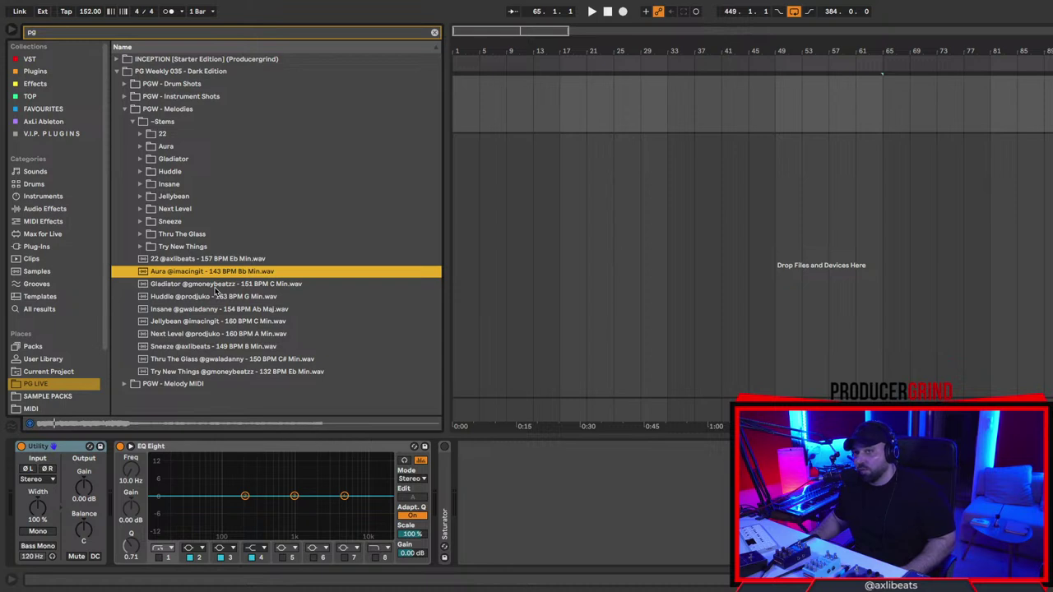
key(Down)
click(233, 322)
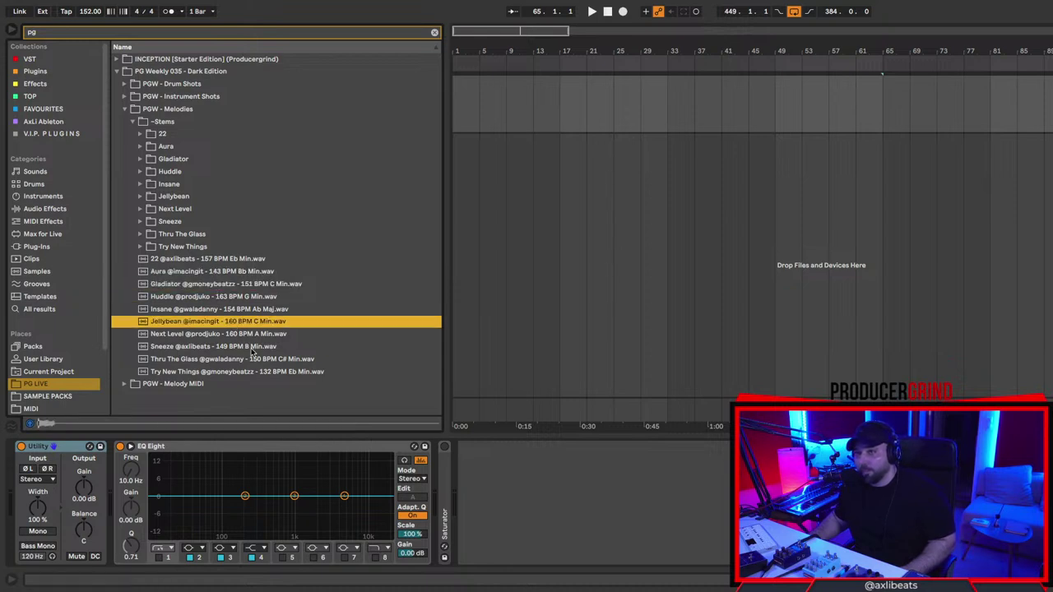
click(253, 348)
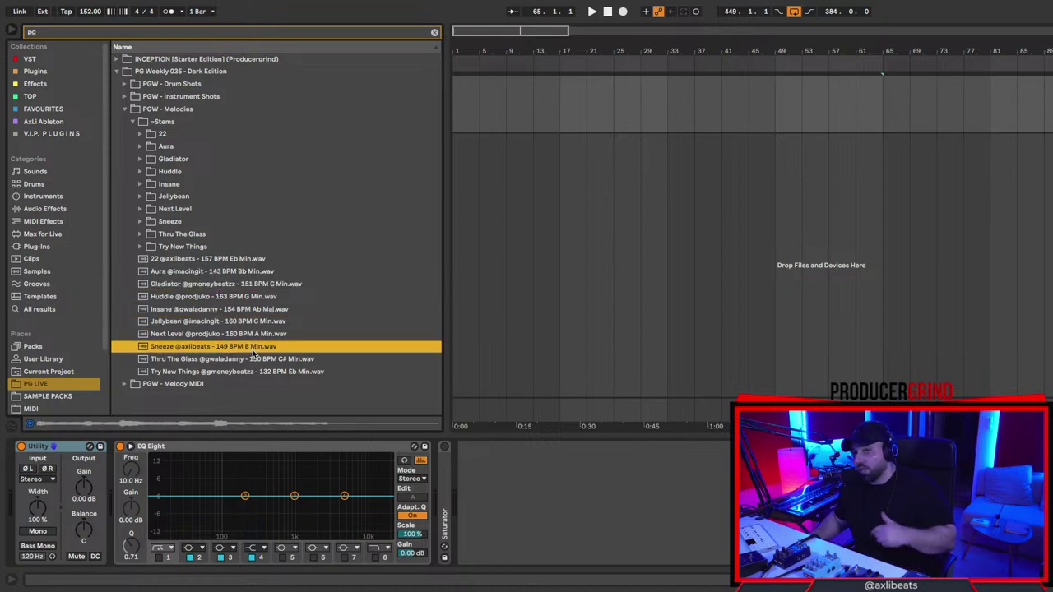
Audition the PG Weekly instrument shots Bass Multiple, Bell Downer, Pad Frame and Pluck Justice.
click(125, 98)
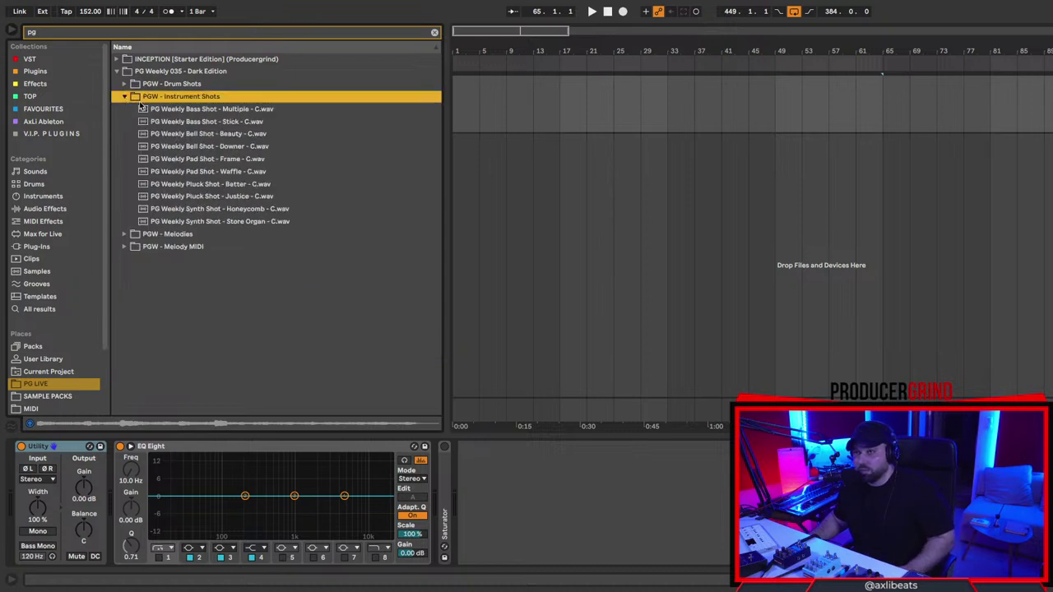
click(179, 113)
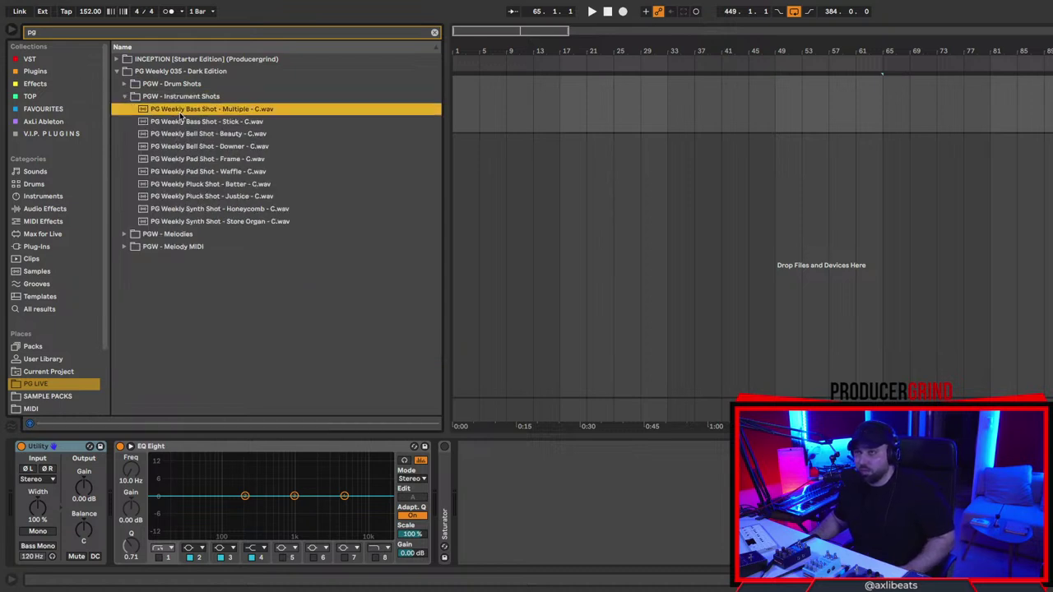
click(206, 146)
click(208, 161)
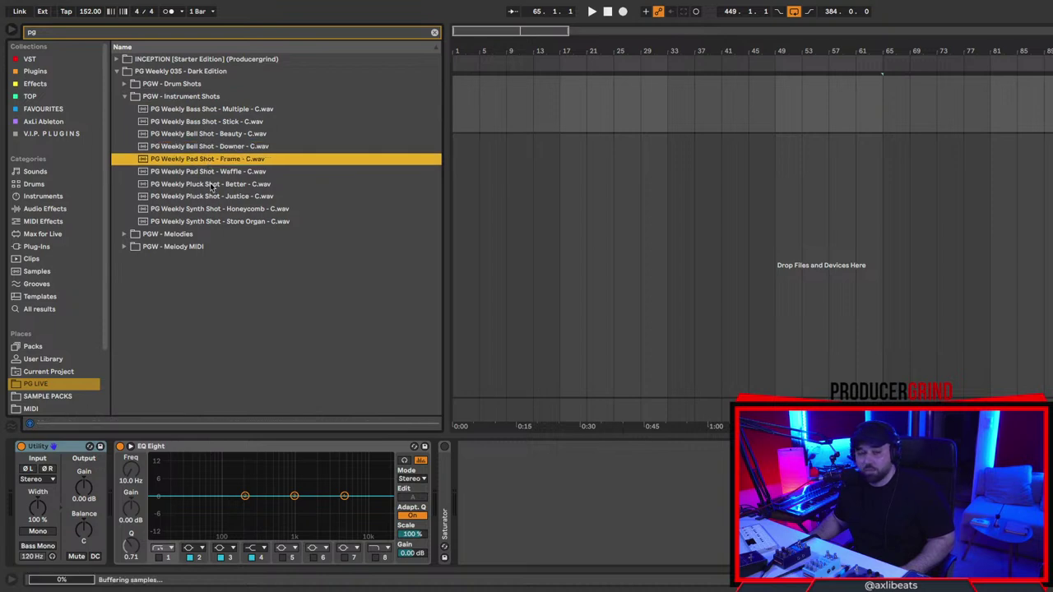
click(212, 197)
Audition the PG Weekly drum shots: 808 Neptune, Hihat North, Kick Bystanders, Percussion Area Code and Rim Moonlight.
click(125, 84)
click(187, 109)
click(206, 145)
click(204, 171)
click(204, 198)
click(204, 208)
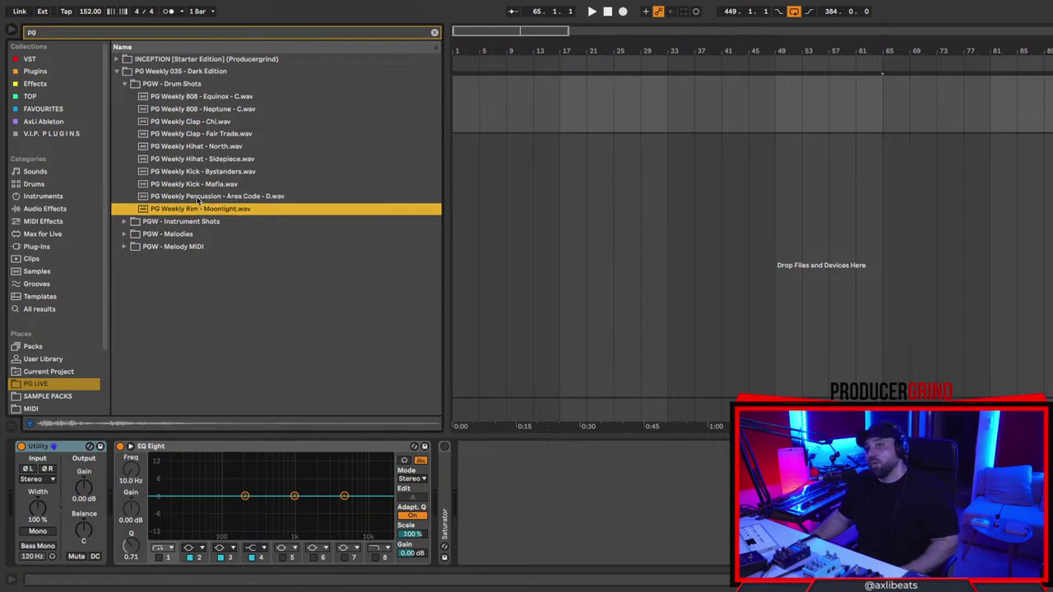
Audition the PGW - Melodies loops 22, Aura, Insane, Next Level, Thru The Glass, Jellybean and Sneeze.
click(123, 83)
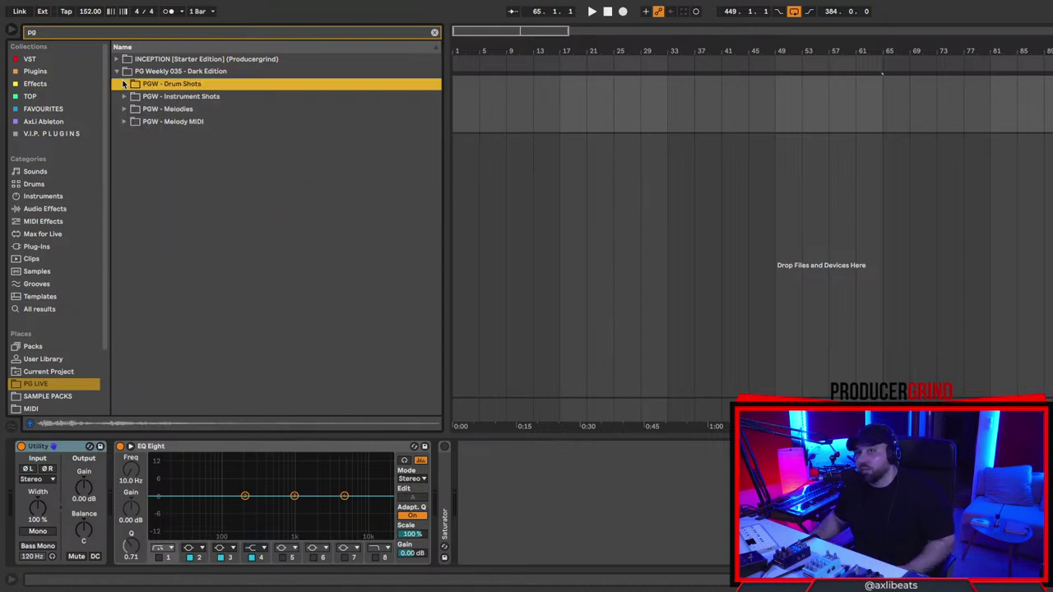
click(126, 97)
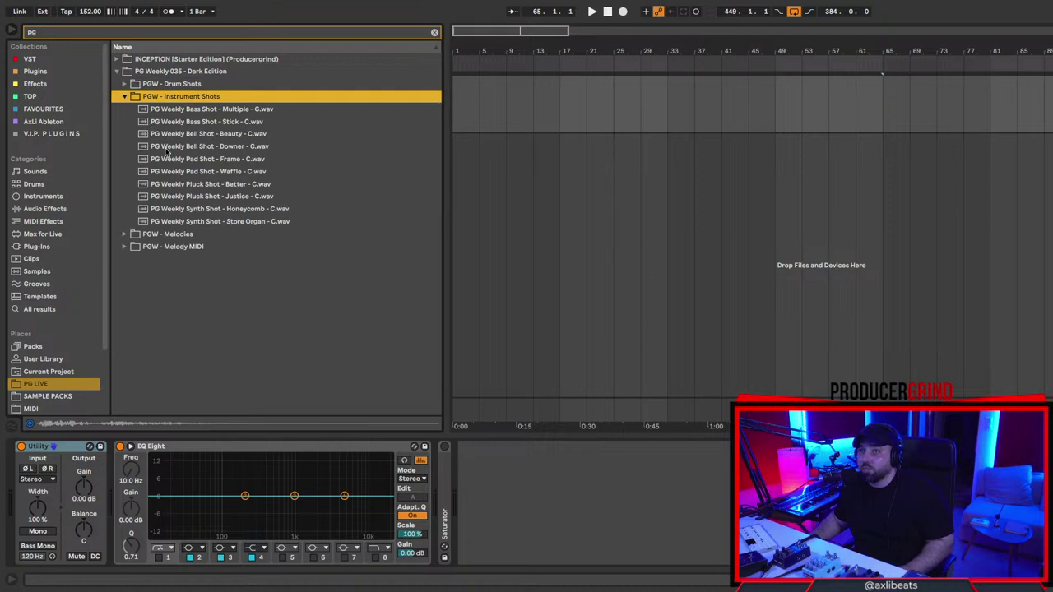
click(124, 234)
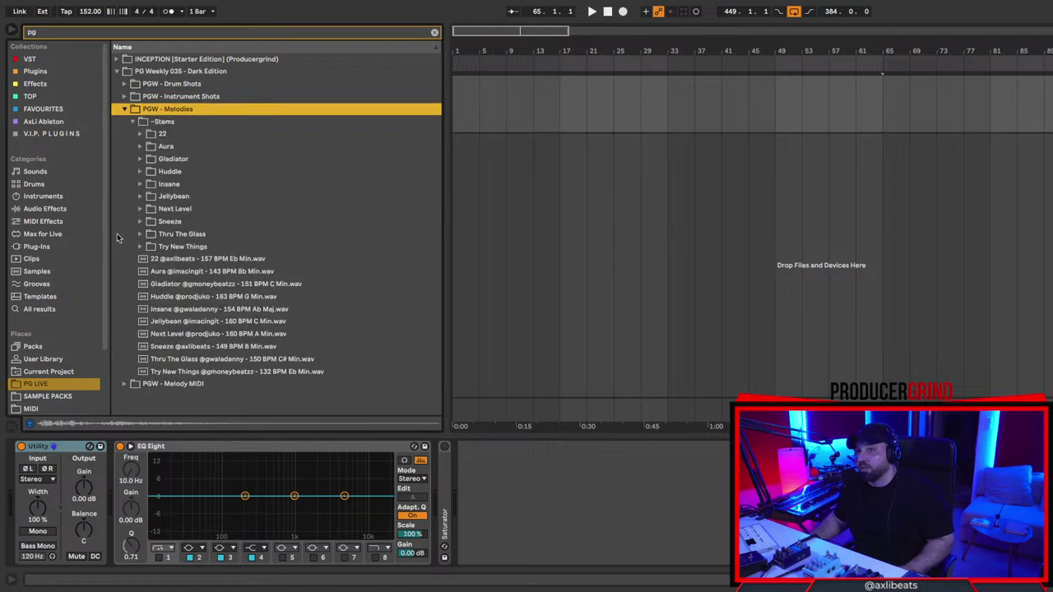
click(212, 258)
click(218, 272)
click(226, 309)
click(231, 333)
click(245, 359)
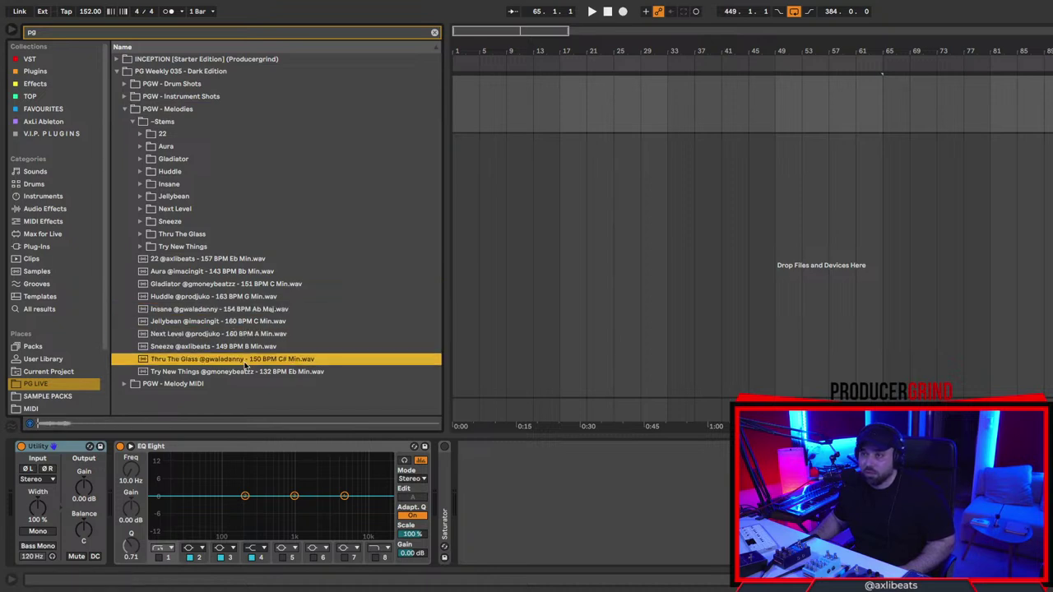
click(199, 322)
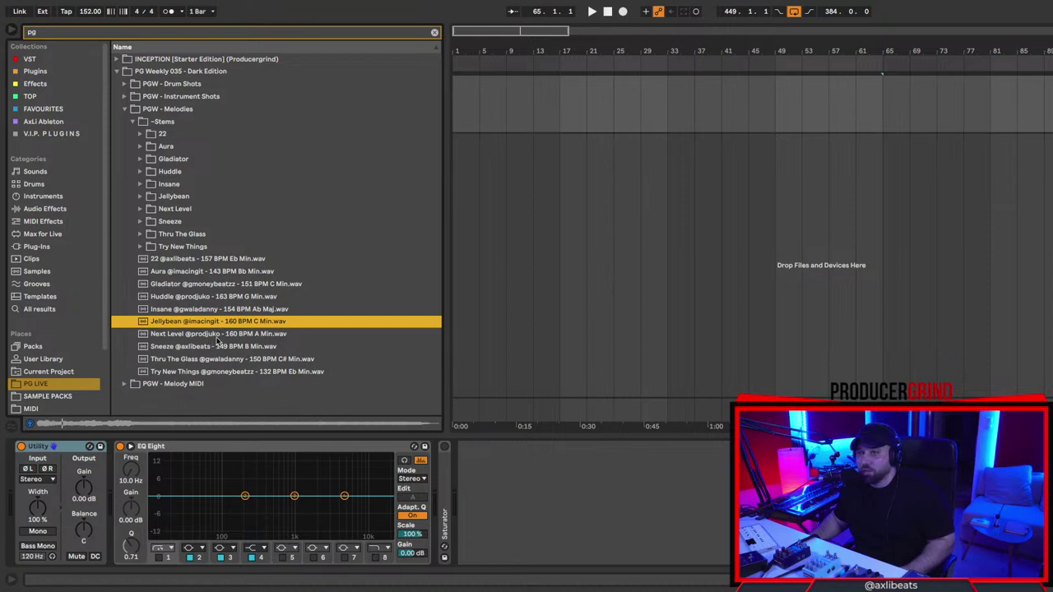
click(200, 348)
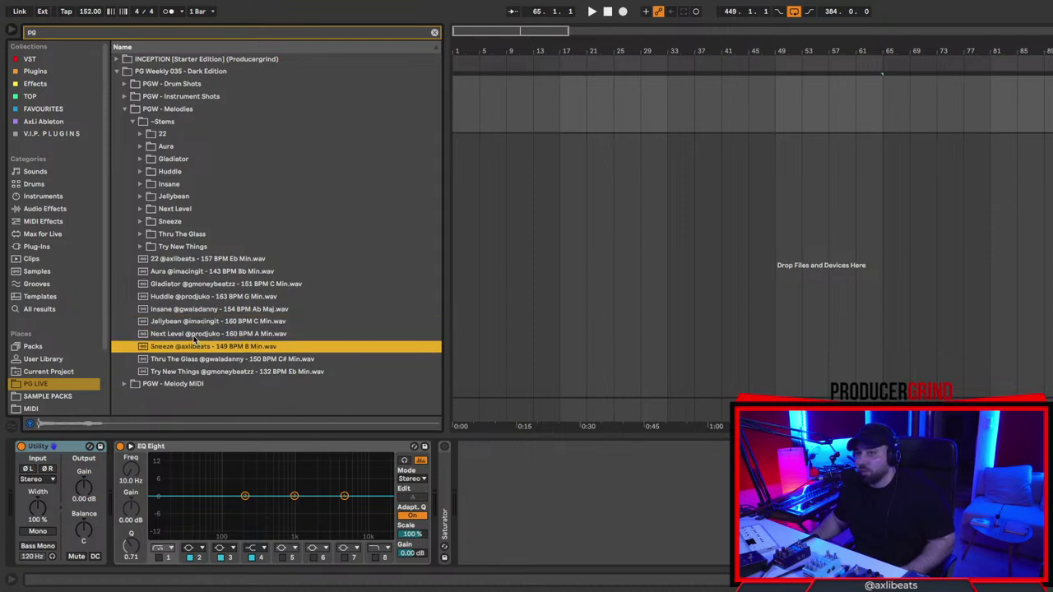
click(195, 335)
Preview the Aura and DrAQuela melody MIDI files and place DrAQuela on a track at bar 17.
click(195, 385)
key(space)
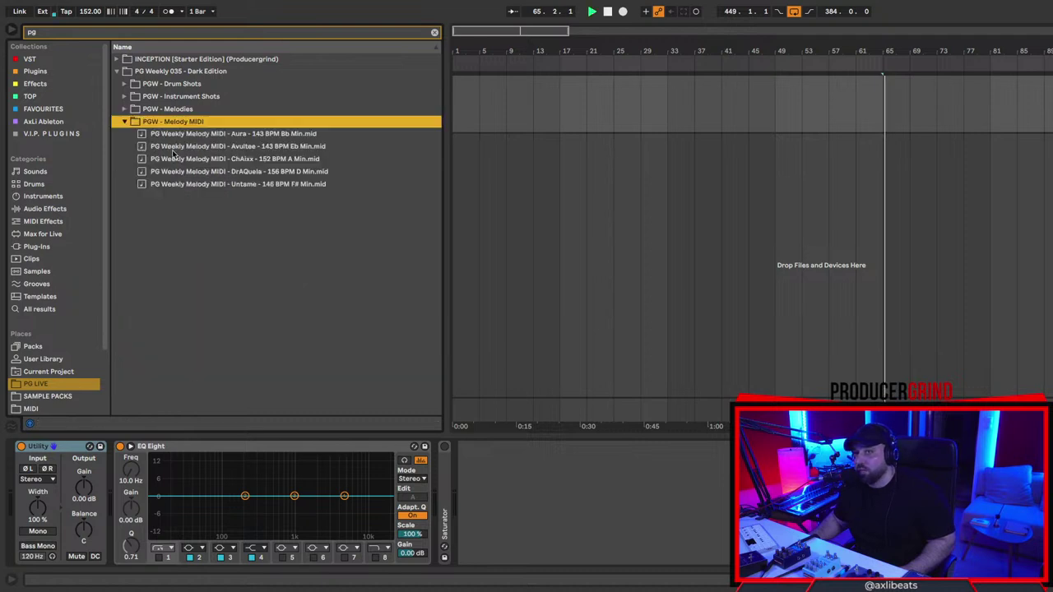
key(space)
click(188, 137)
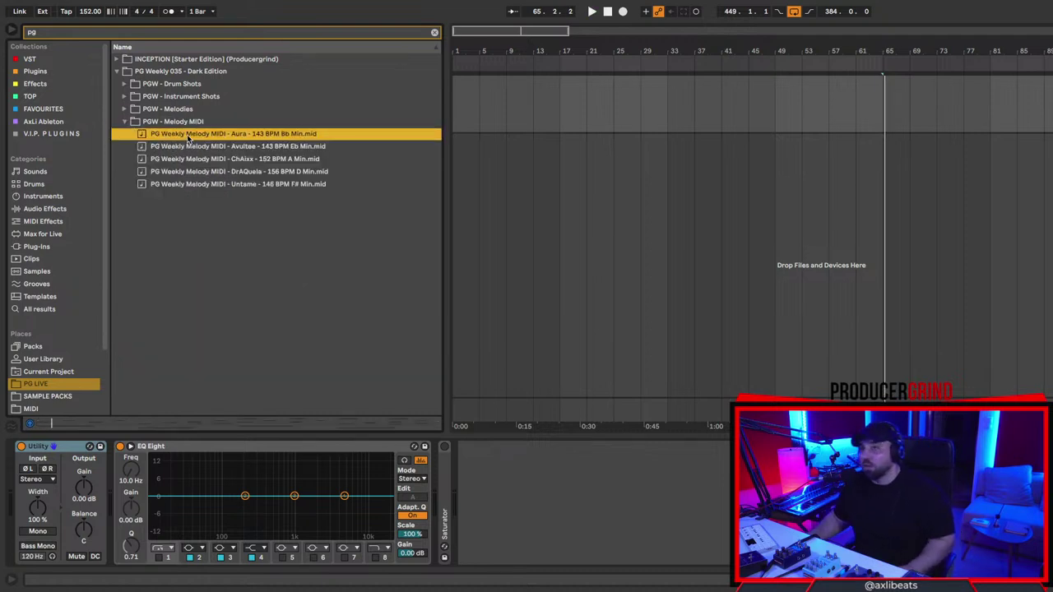
click(210, 174)
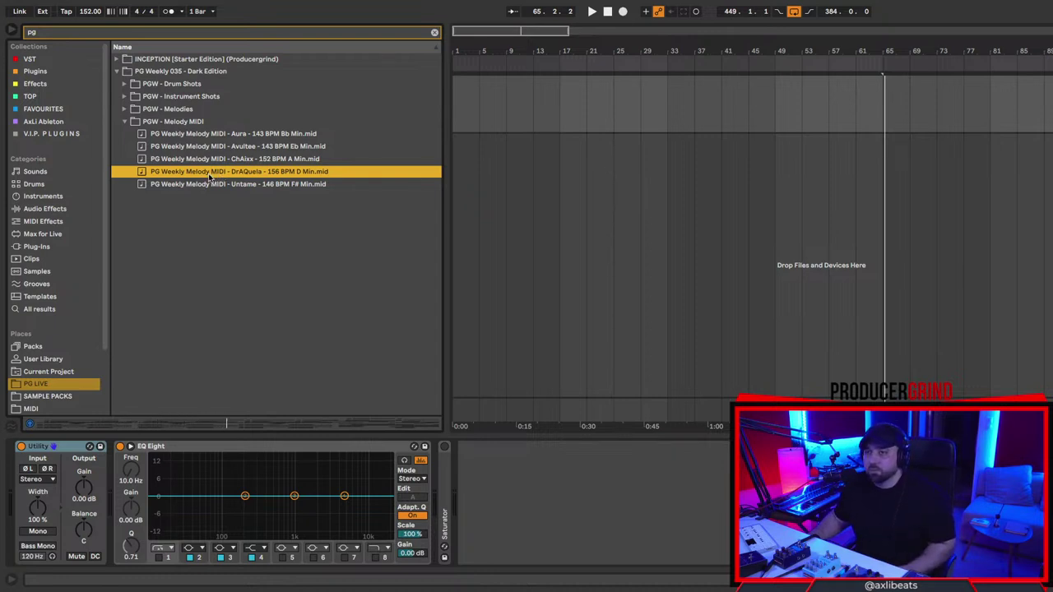
drag(209, 177, 560, 158)
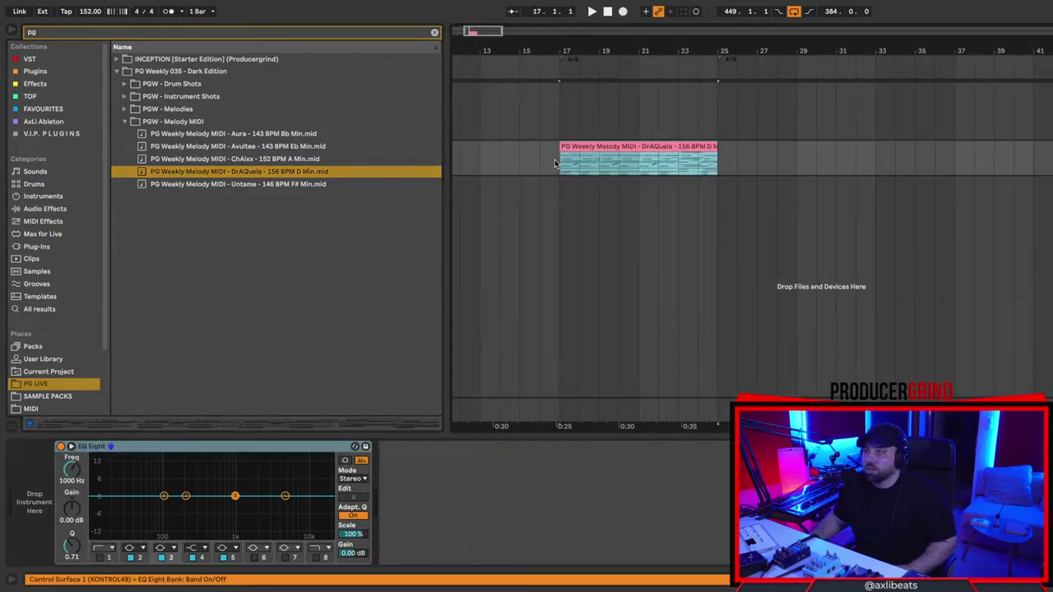
Set the project tempo to 156 BPM and loop the arrangement over the DrAQuela clip.
click(89, 11)
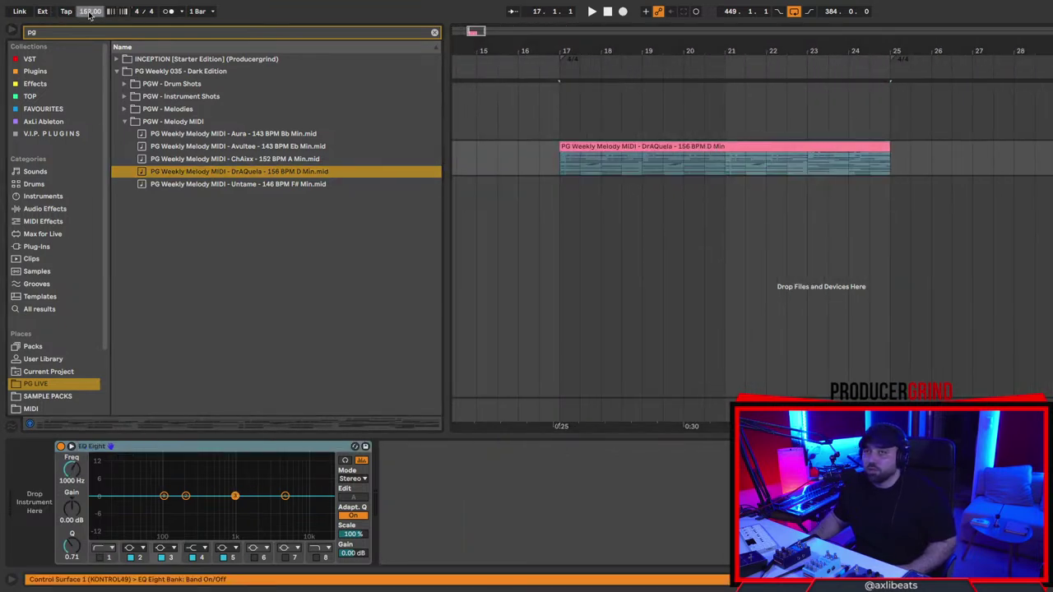
text(156)
key(Return)
click(762, 146)
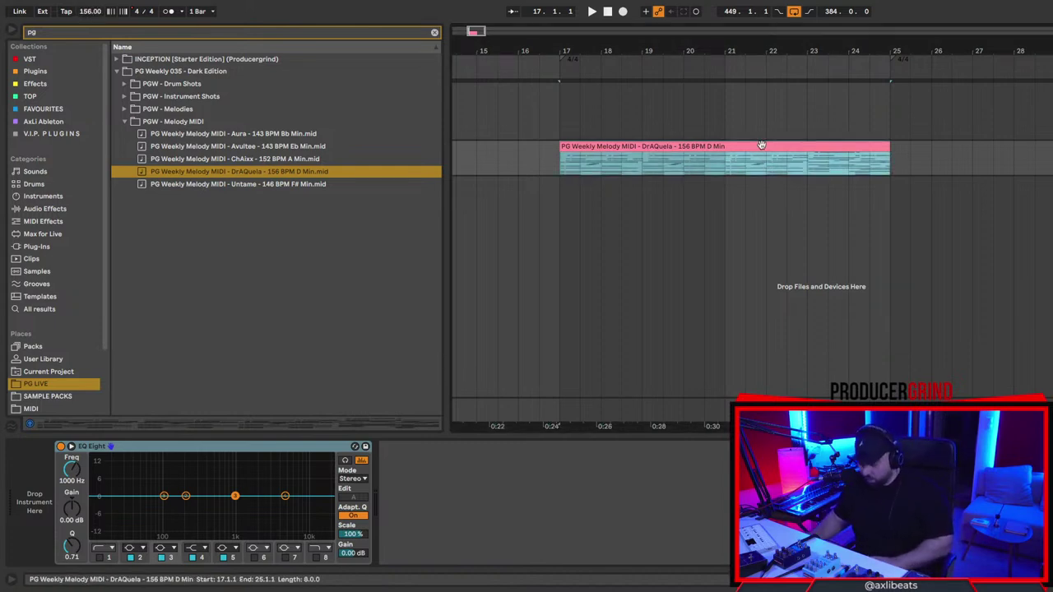
key(super+l)
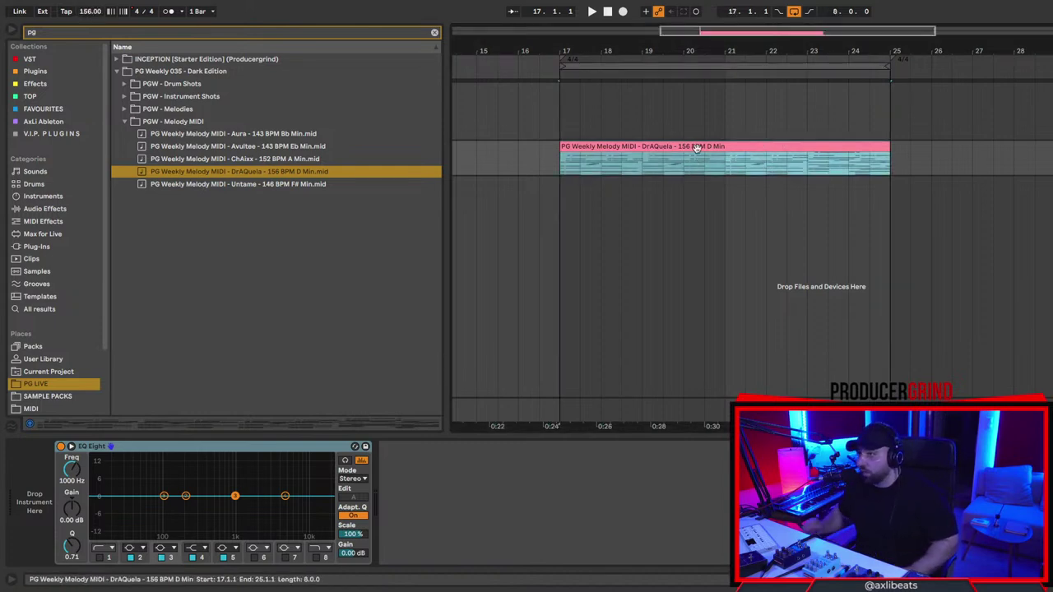
Delete all time signature changes from the arrangement.
right_click(228, 49)
click(212, 35)
right_click(576, 58)
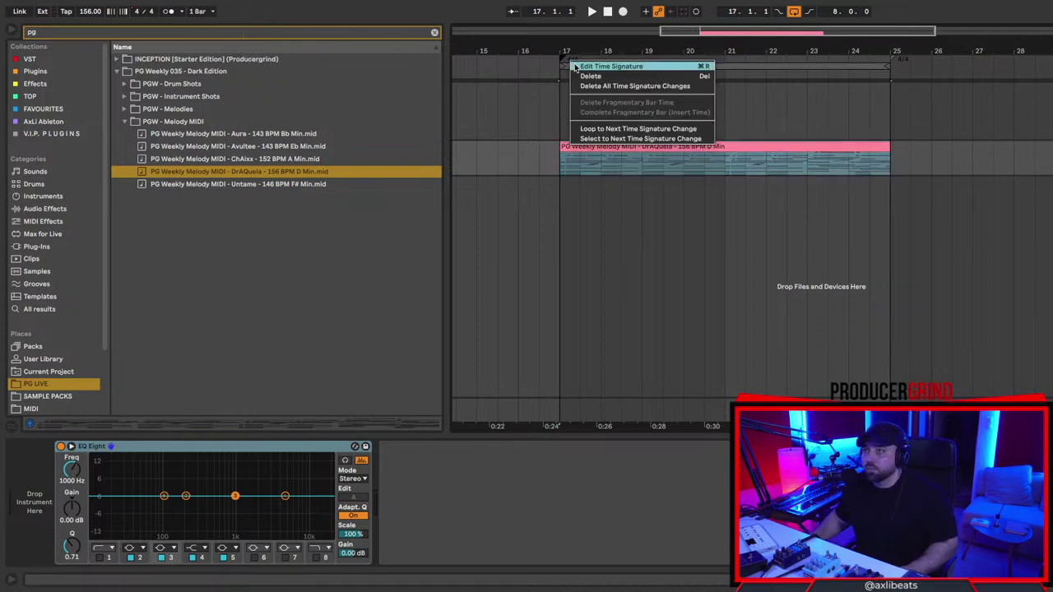
click(589, 86)
Search the plug-ins for "analog" and load the VST Analog Lab V onto the DrAQuela MIDI track.
drag(55, 34, 16, 32)
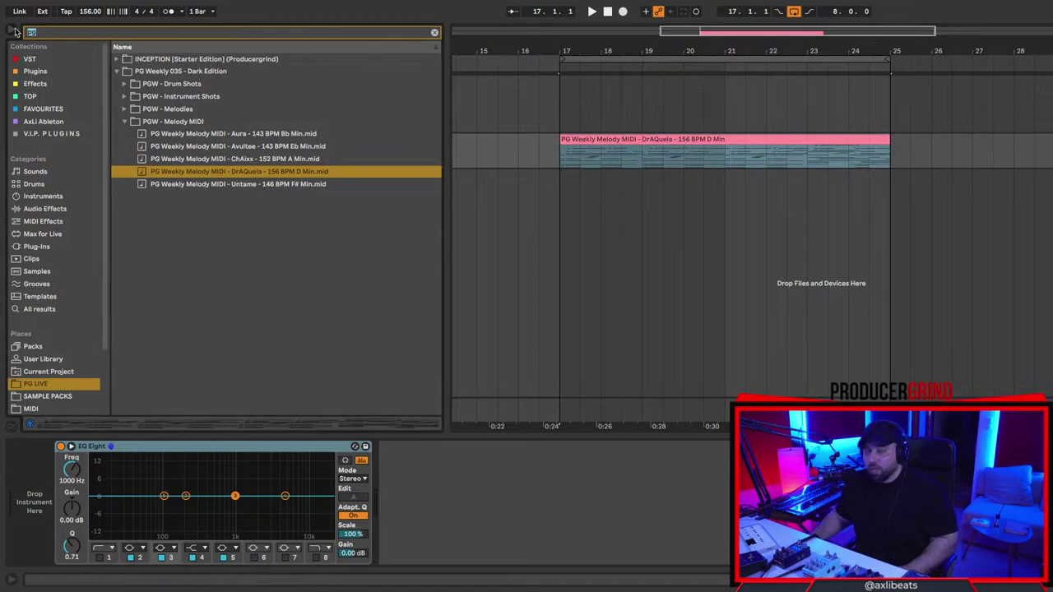
text(analo)
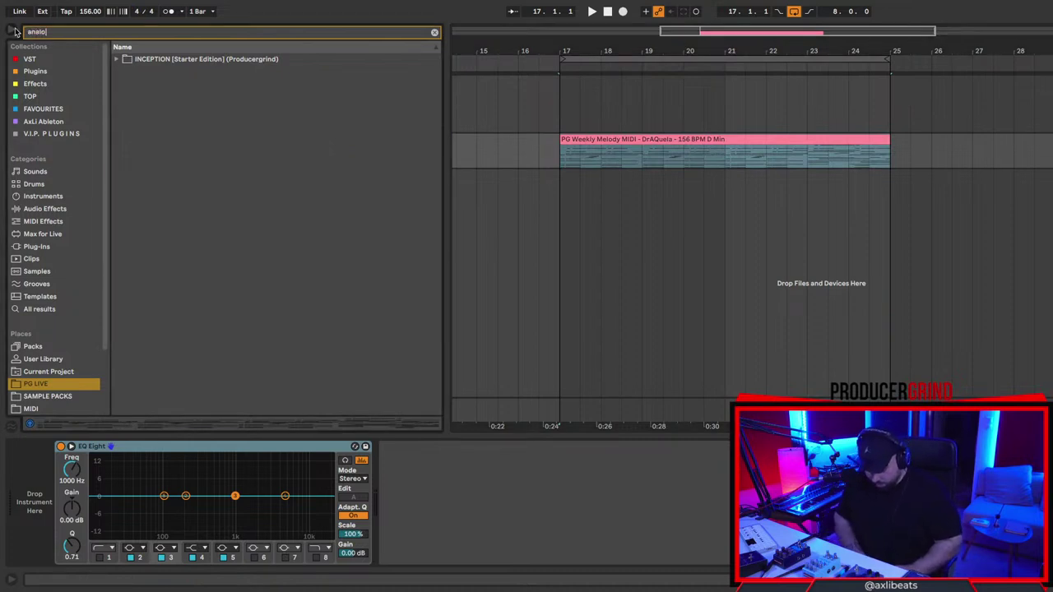
click(58, 248)
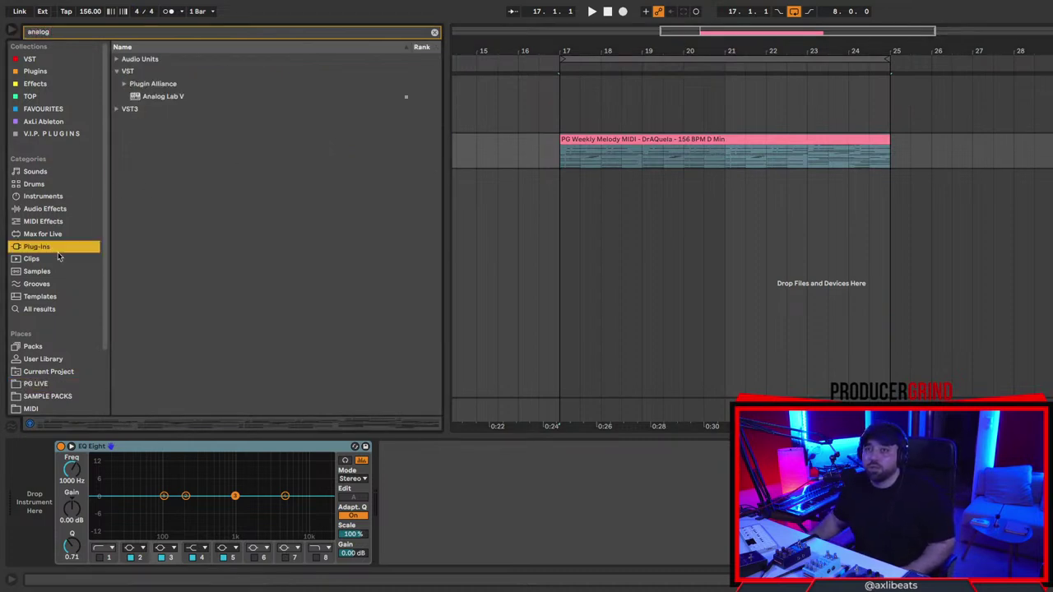
click(161, 97)
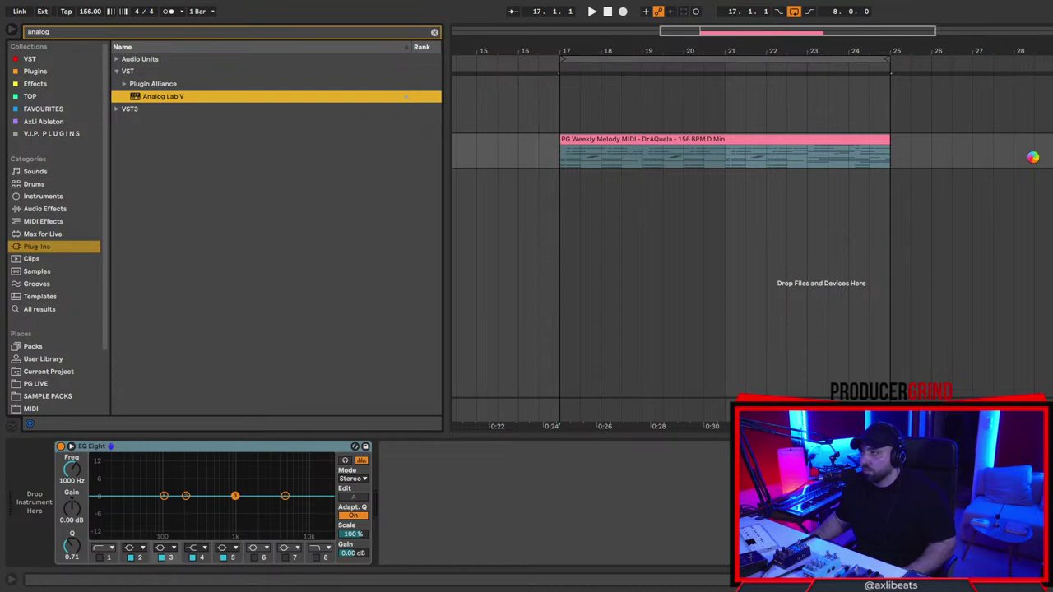
mouse_move(714, 572)
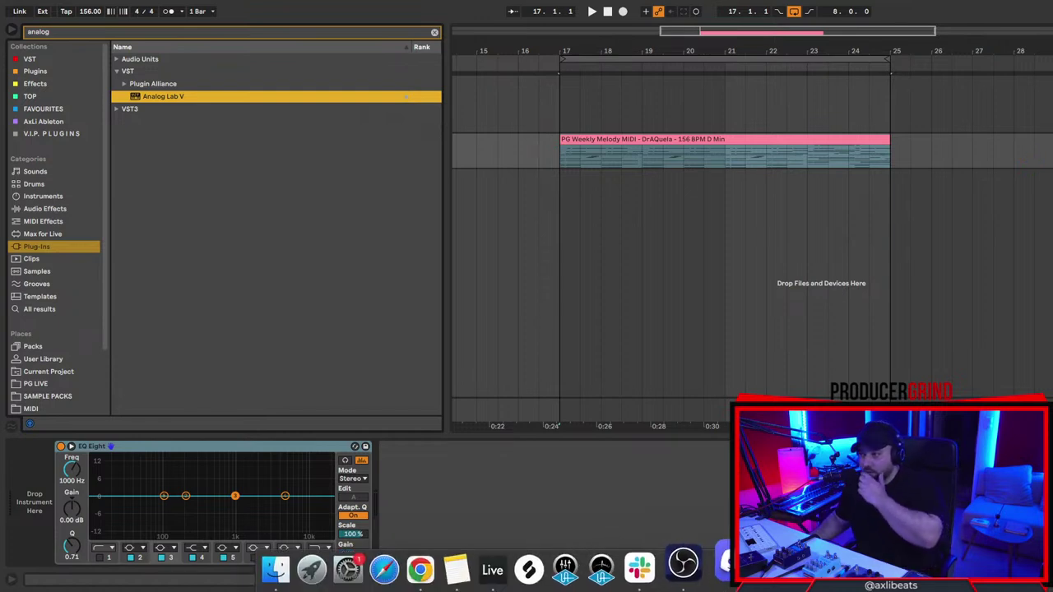
key(Return)
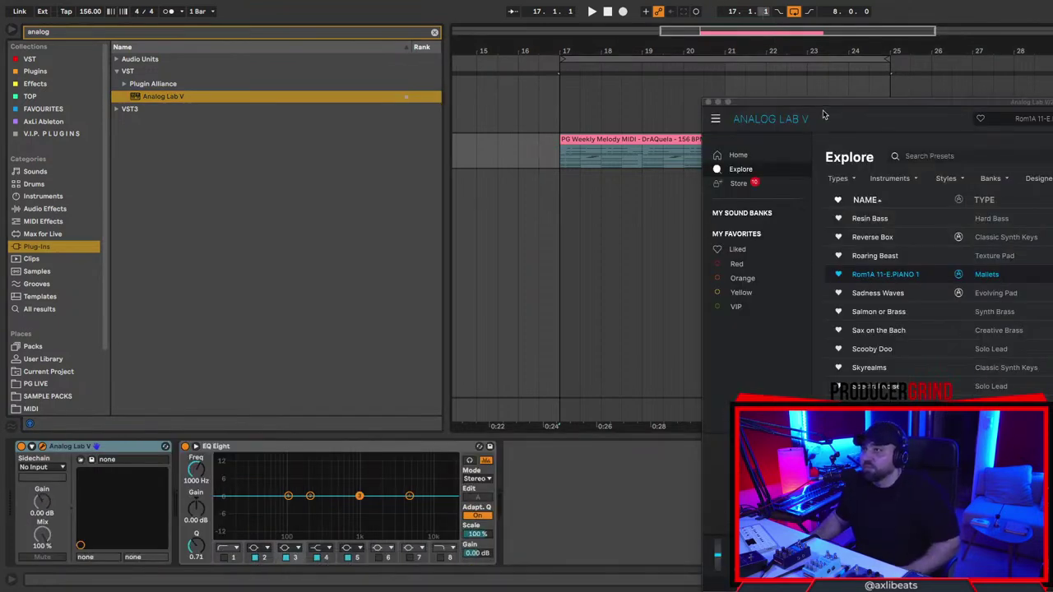
Reposition the Analog Lab V window and open the INCEPTION bank from its sound banks.
double_click(822, 115)
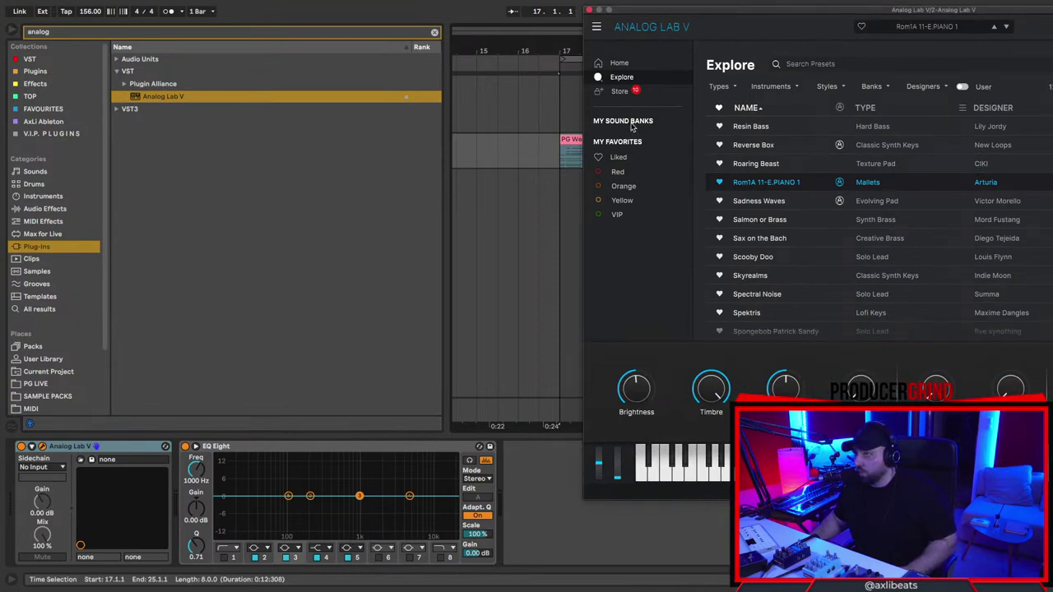
scroll(989, 217, down, 3)
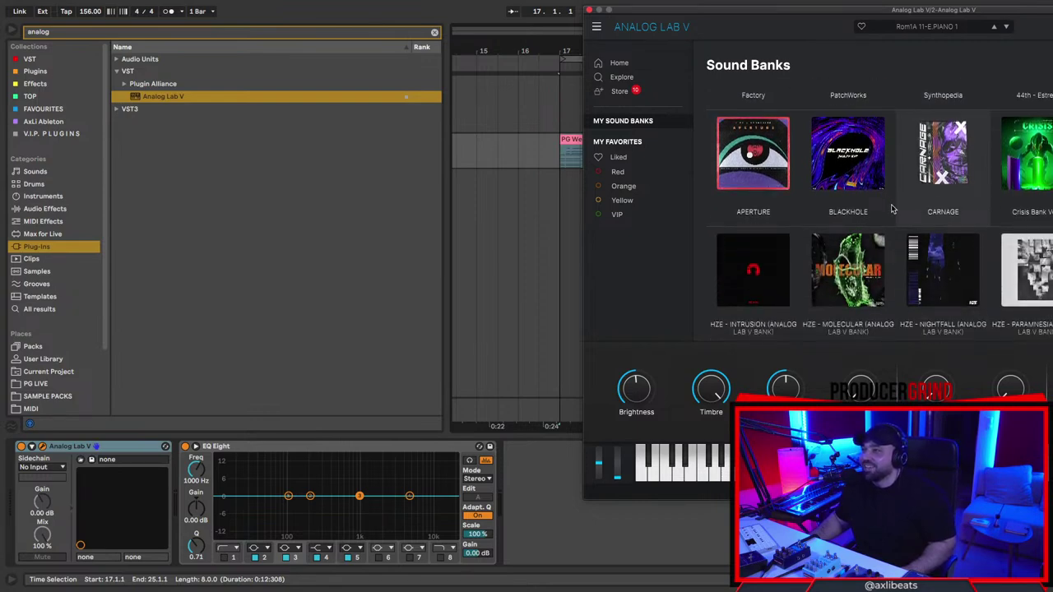
scroll(892, 210, down, 3)
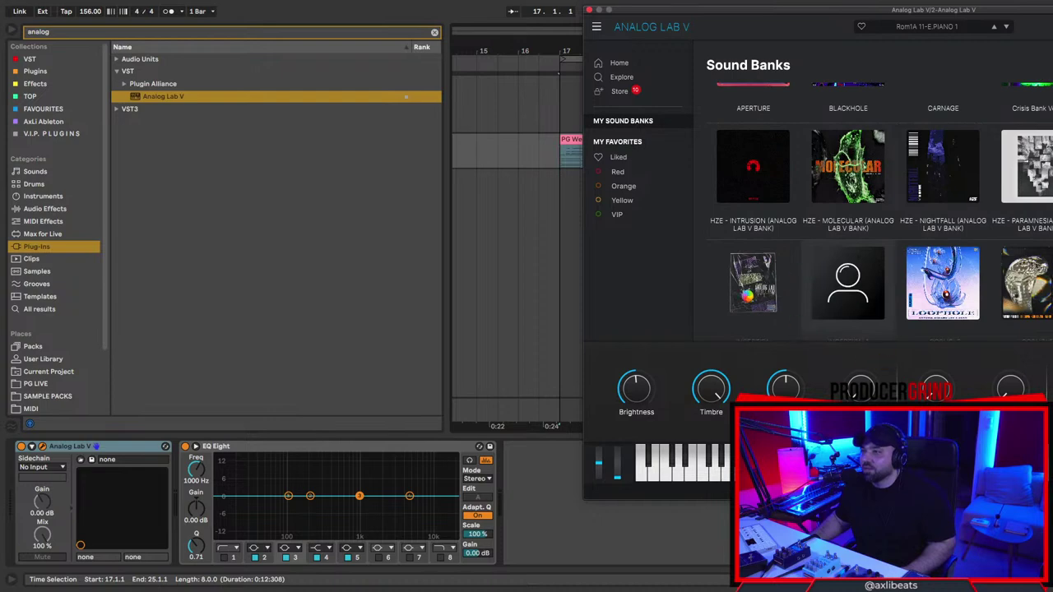
scroll(757, 260, down, 3)
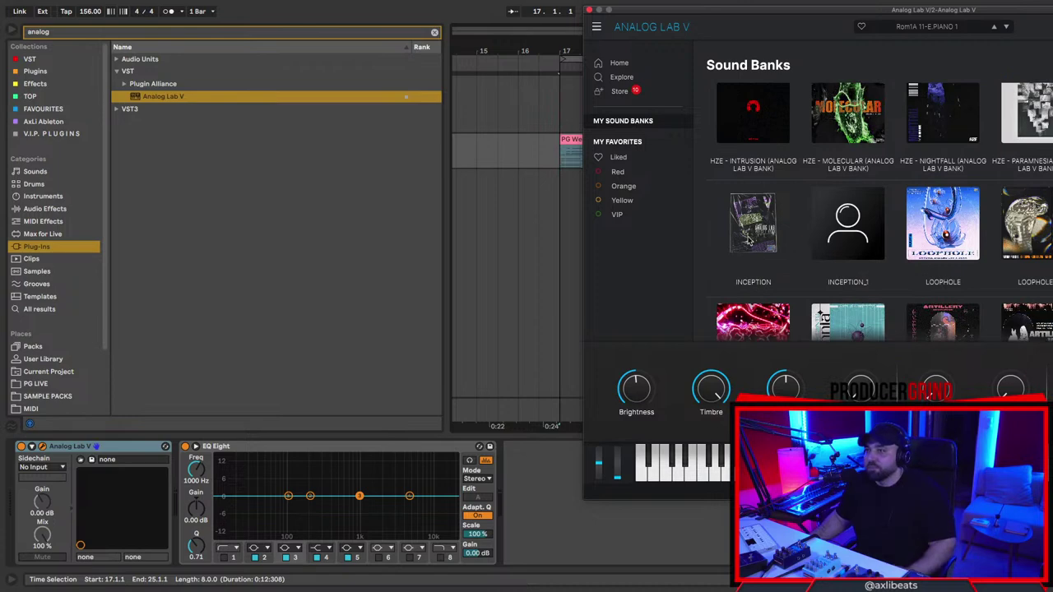
click(748, 234)
Try the Broken Flute and Chill Vibes presets, load Future's Flute during playback, and close the plug-in window.
click(770, 198)
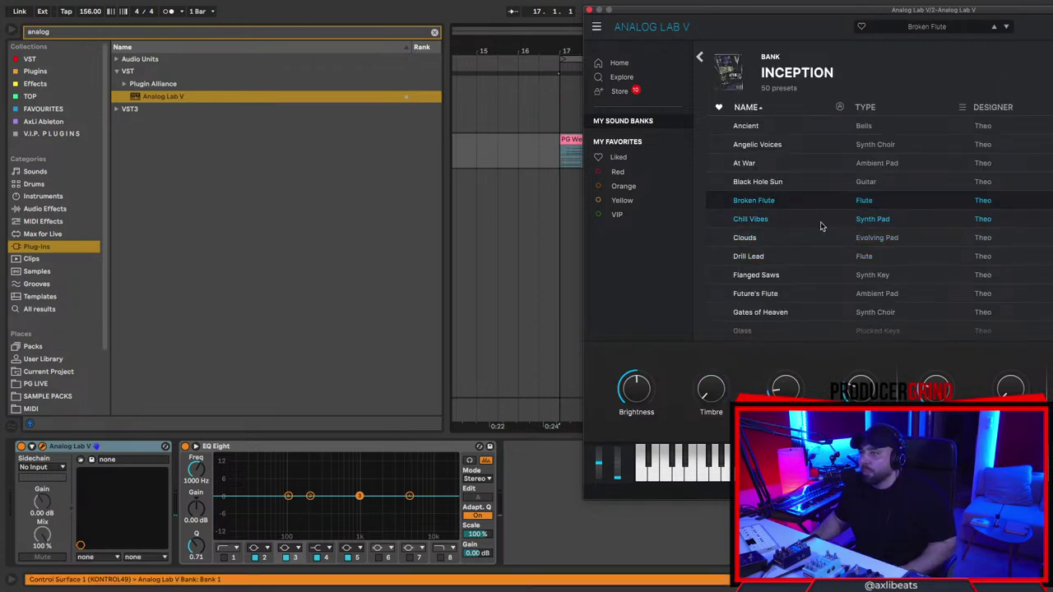
click(826, 225)
key(space)
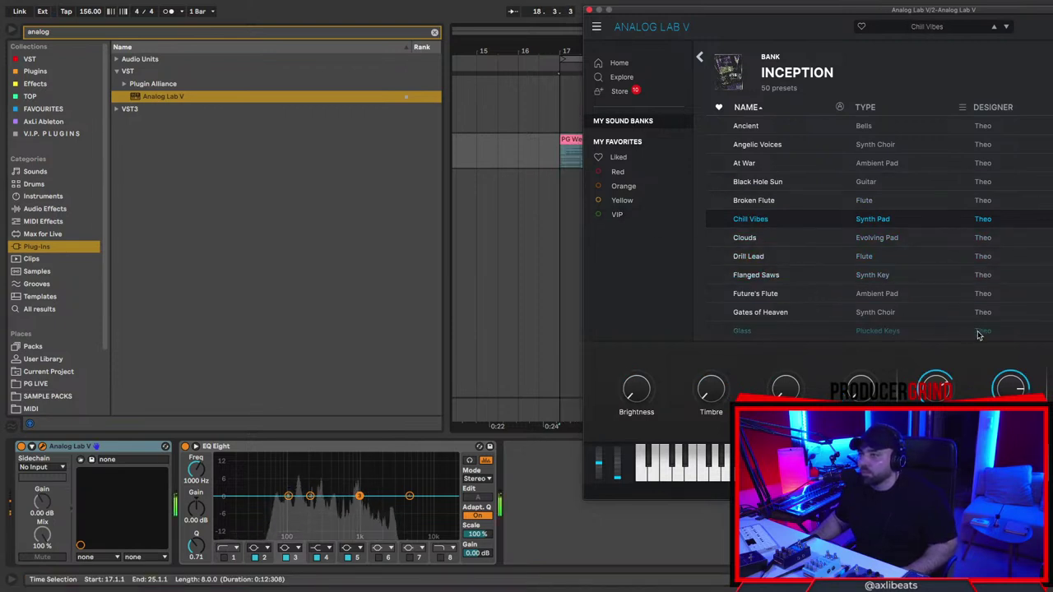
click(764, 294)
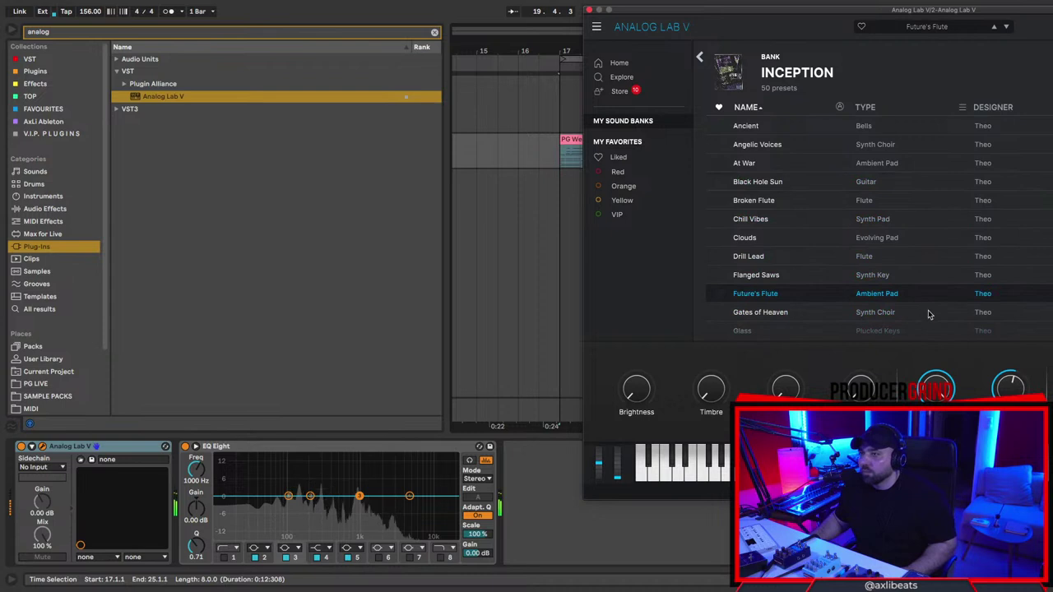
click(589, 10)
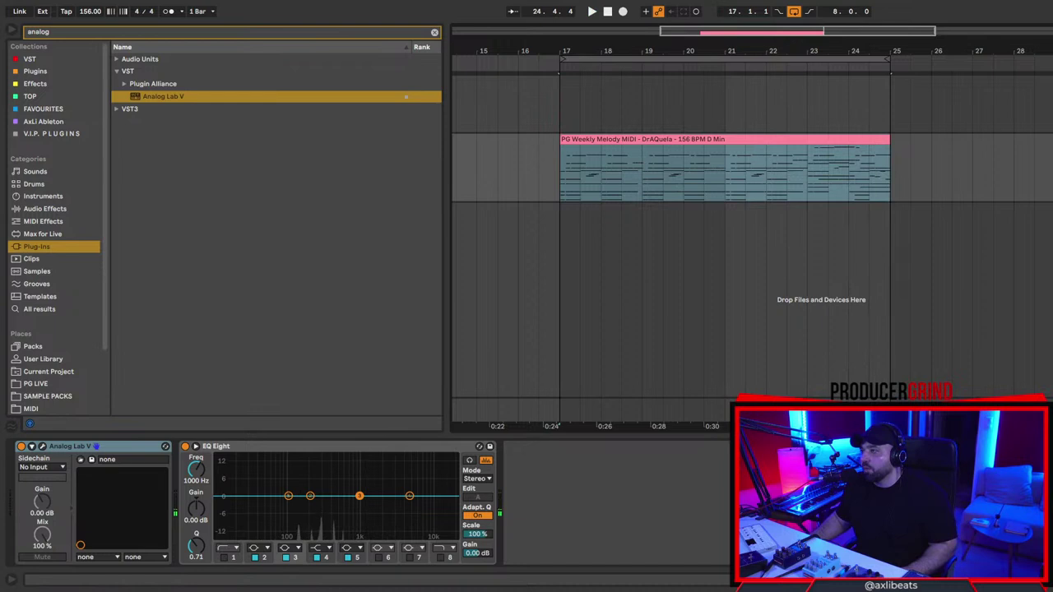
Record the eight-bar melody onto a new audio track from bar 17 and delete the source MIDI track.
key(super+t)
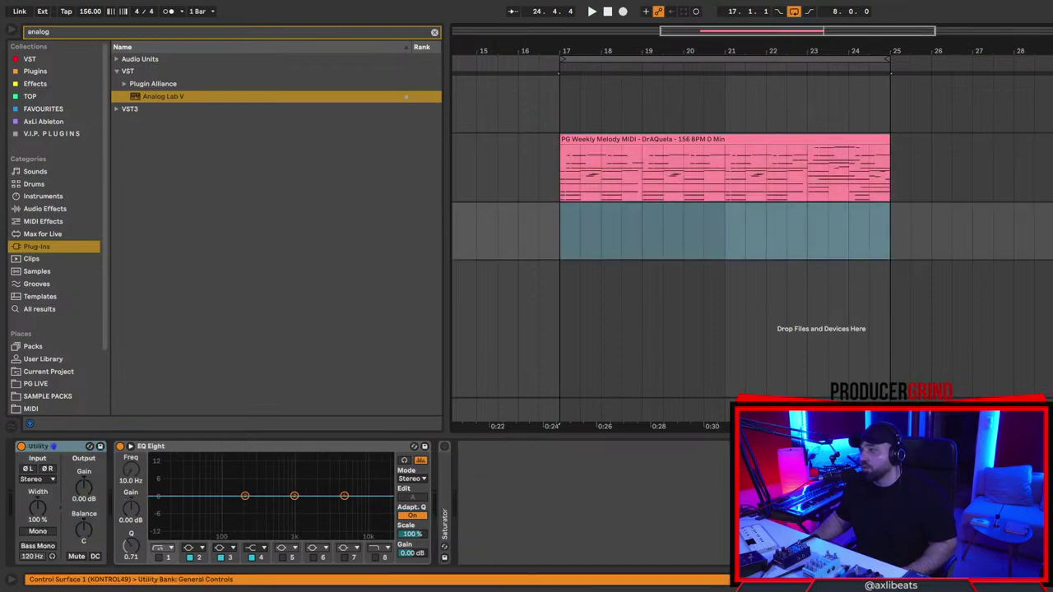
click(562, 236)
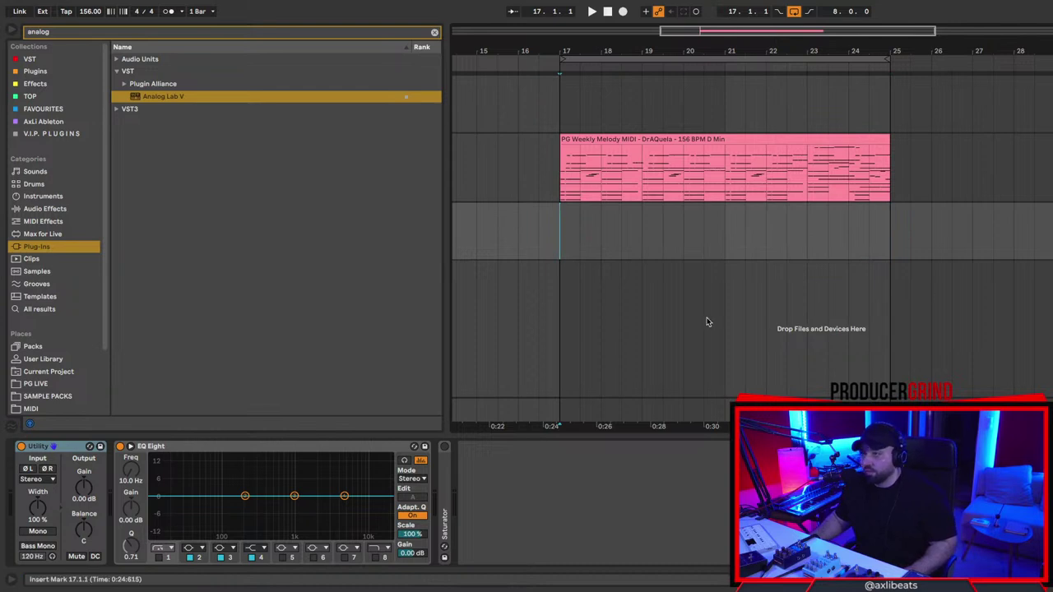
key(F9)
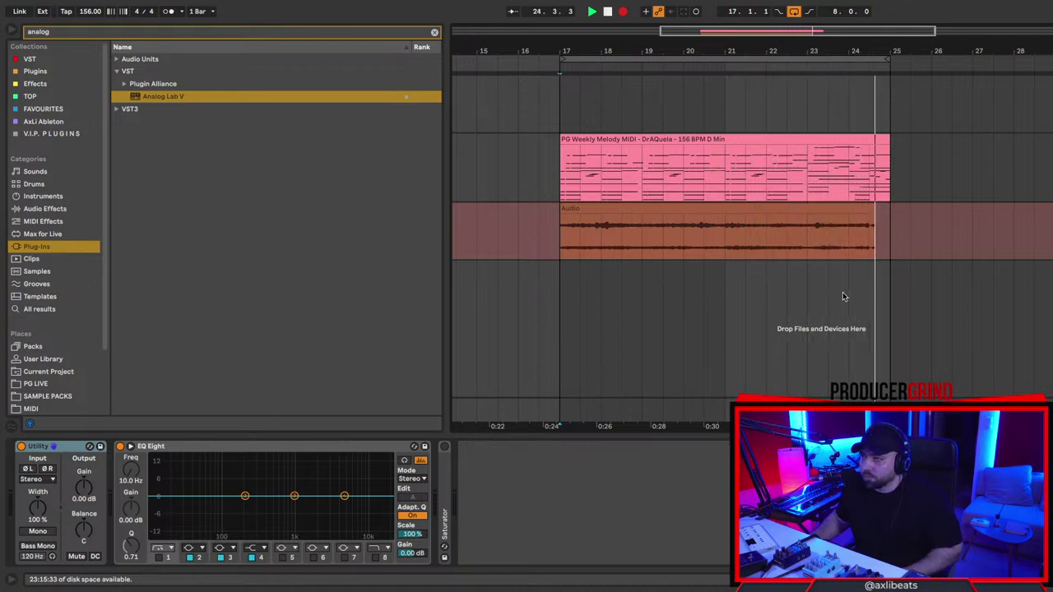
click(1046, 142)
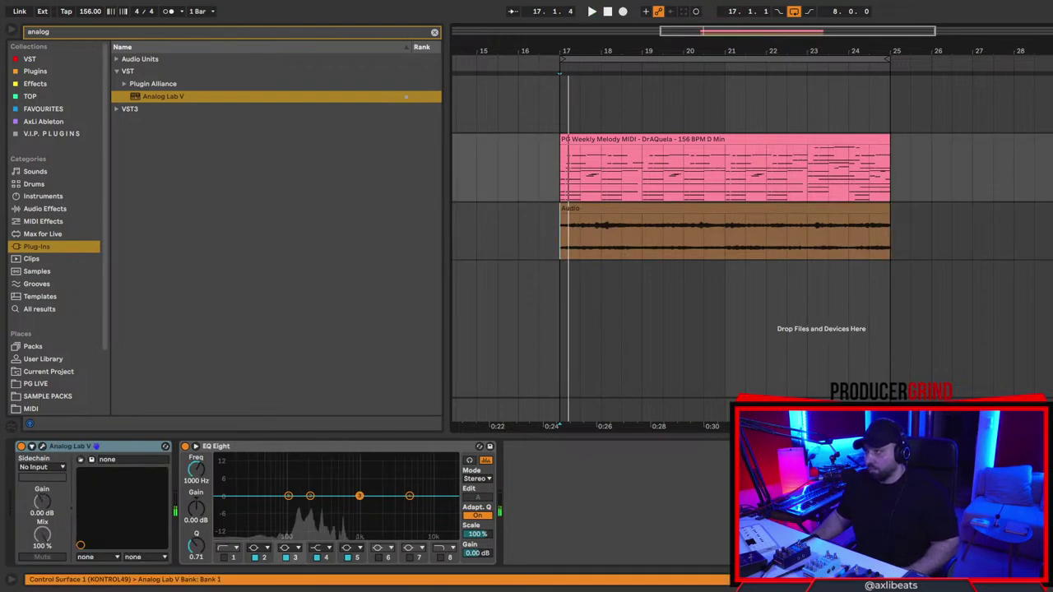
key(Delete)
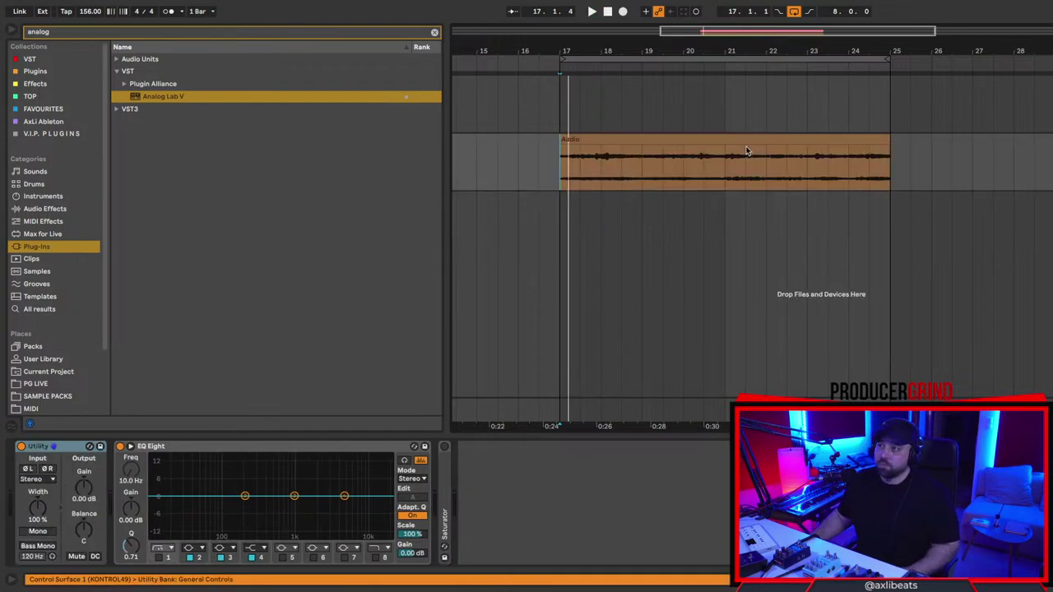
Open the recorded melody audio clip in the clip view and play it back.
click(573, 140)
click(586, 152)
click(585, 141)
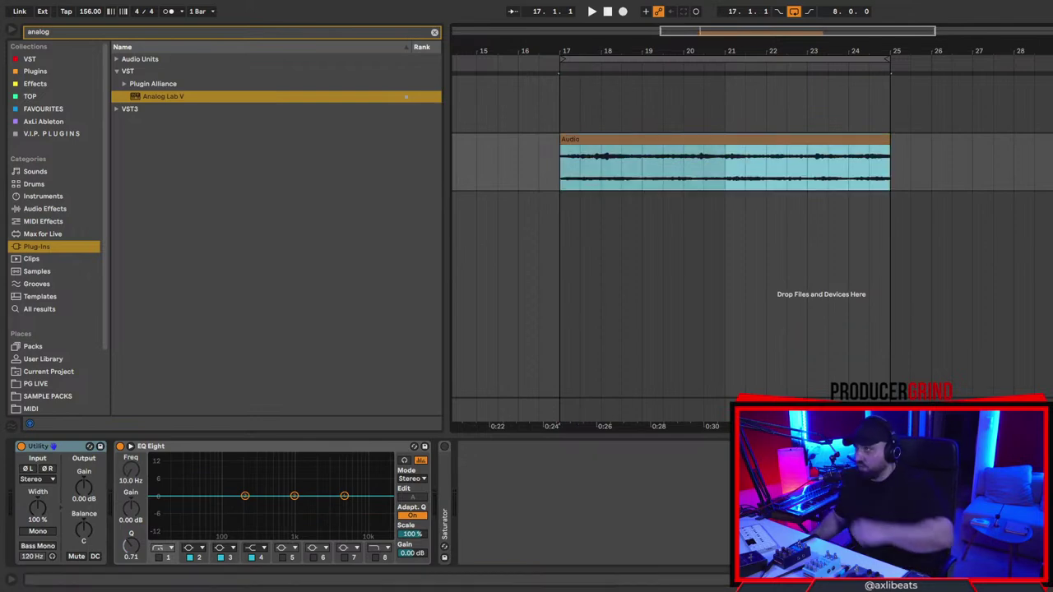
double_click(646, 151)
key(space)
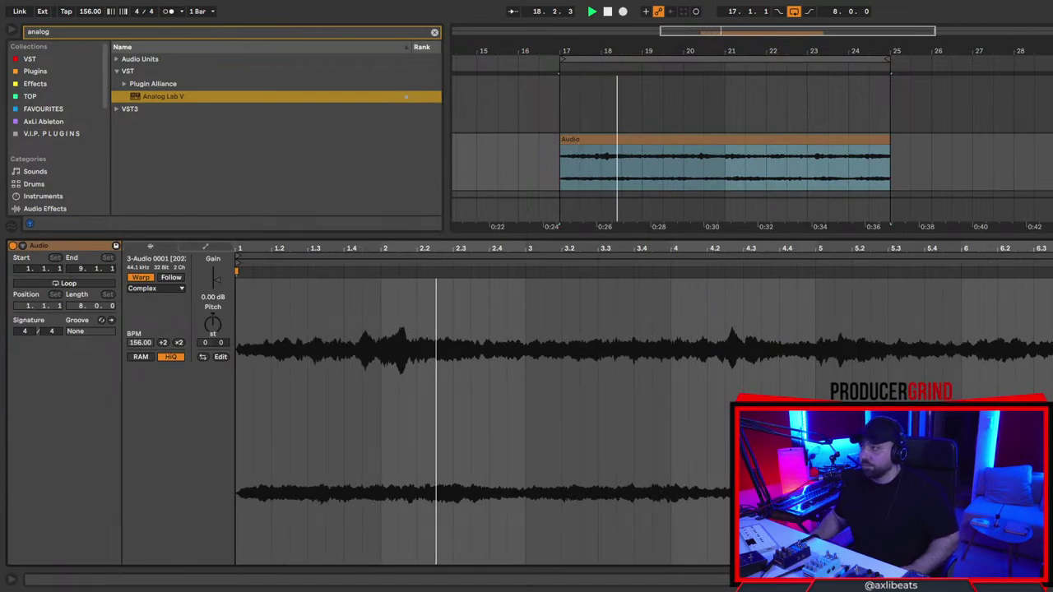
Check the audio track's device chain, play back the recorded melody clip, and select the clip.
click(1050, 139)
click(1050, 415)
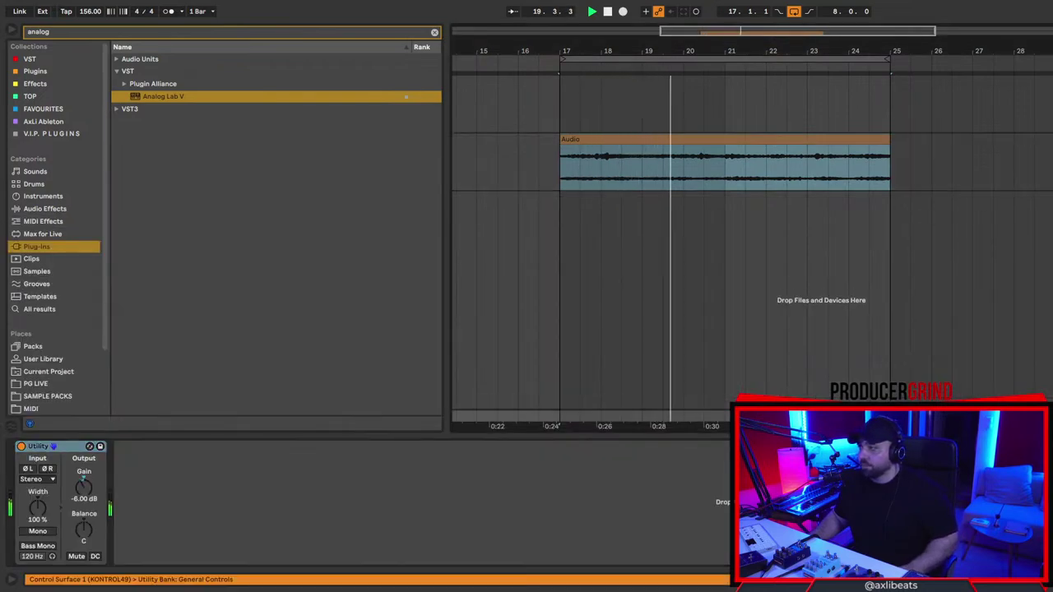
double_click(607, 140)
key(space)
key(space)
key(shift+Tab)
click(878, 139)
key(space)
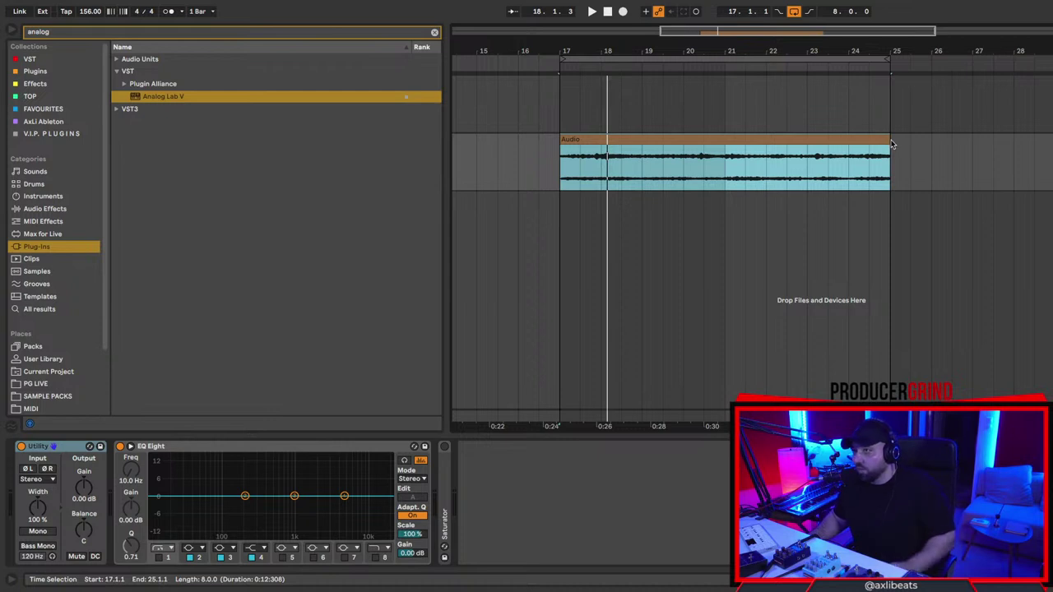
Increase the melody track's height and time-compress its clip to four bars, ending at bar 21.
key(alt+plus)
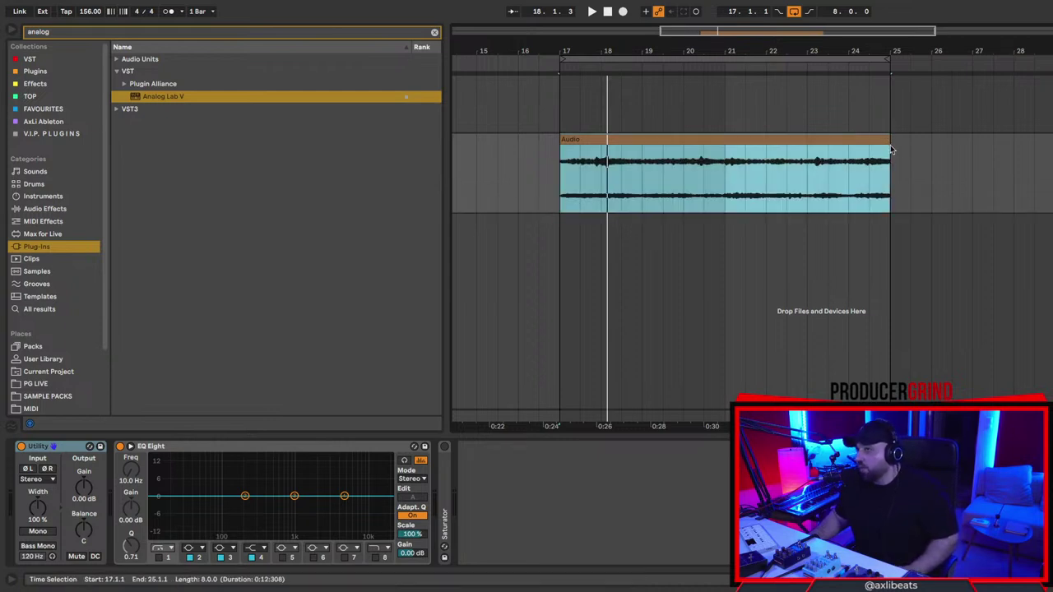
double_click(710, 140)
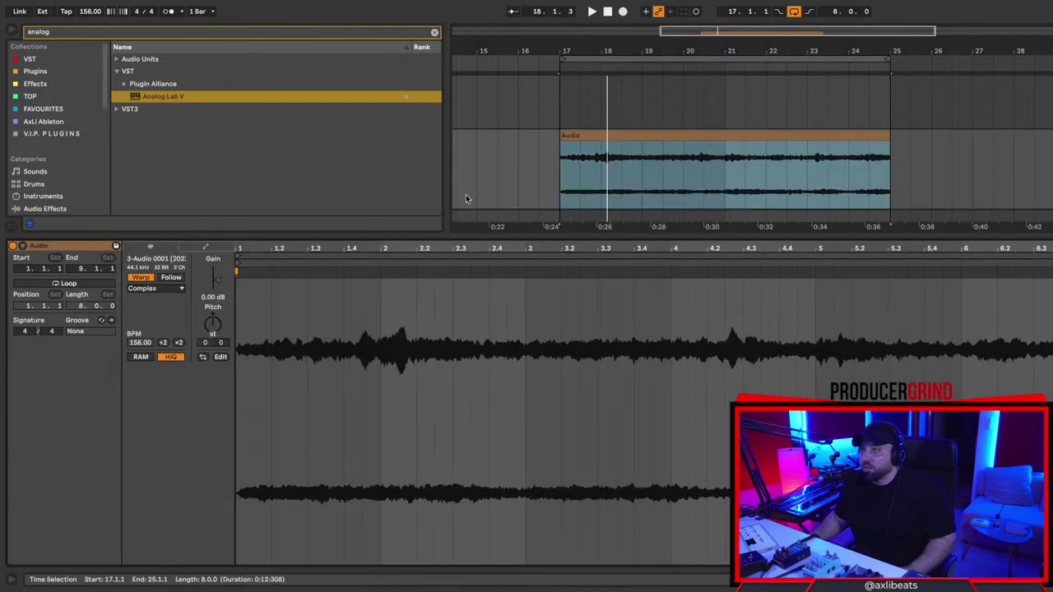
key(shift+Tab)
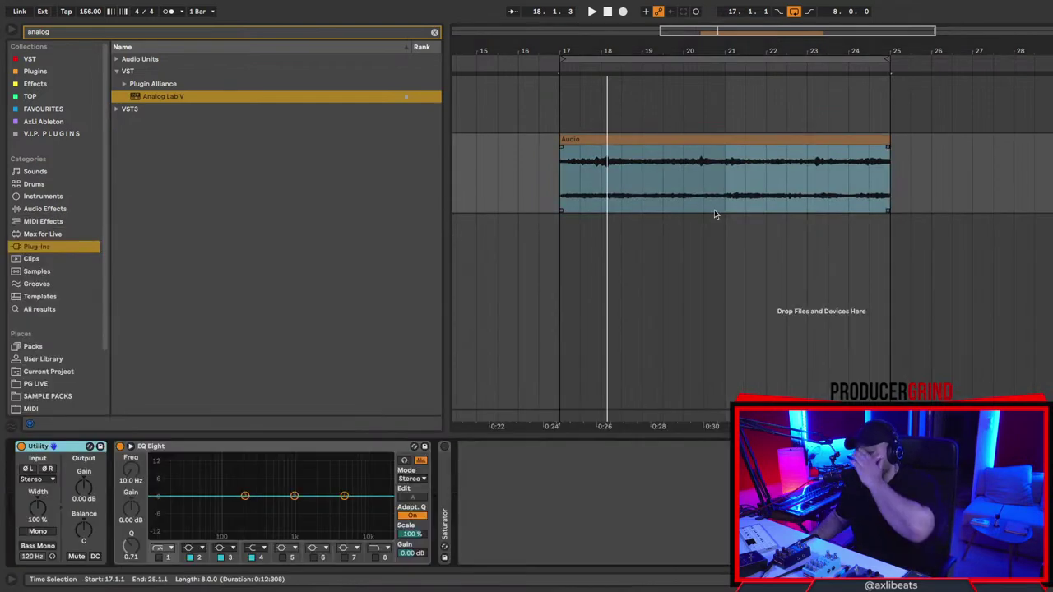
click(829, 140)
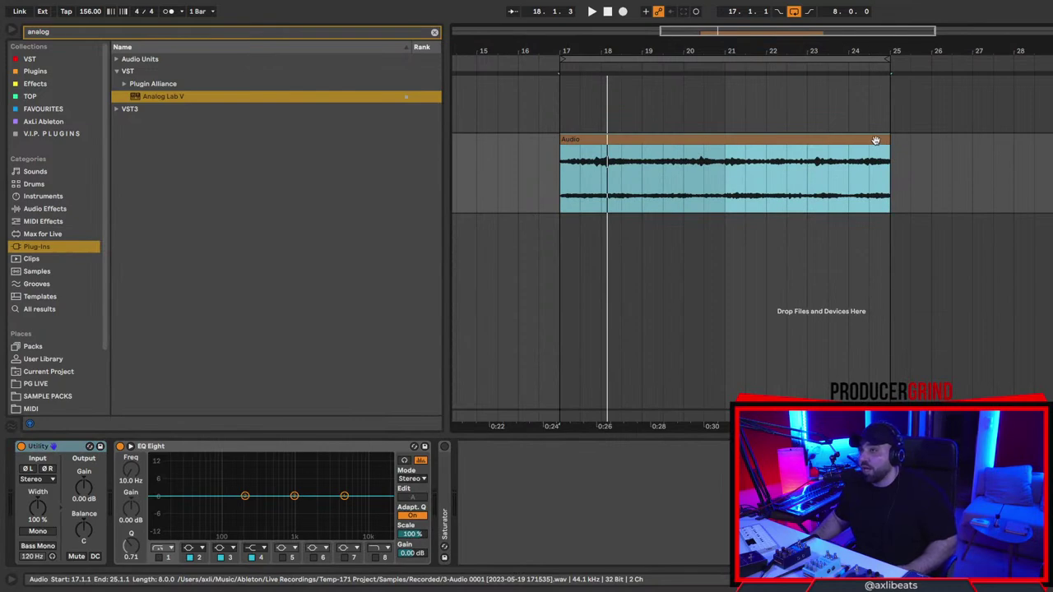
drag(831, 141, 684, 140)
Open the compressed melody clip and transpose it up 7 semitones while auditioning it.
double_click(683, 140)
key(space)
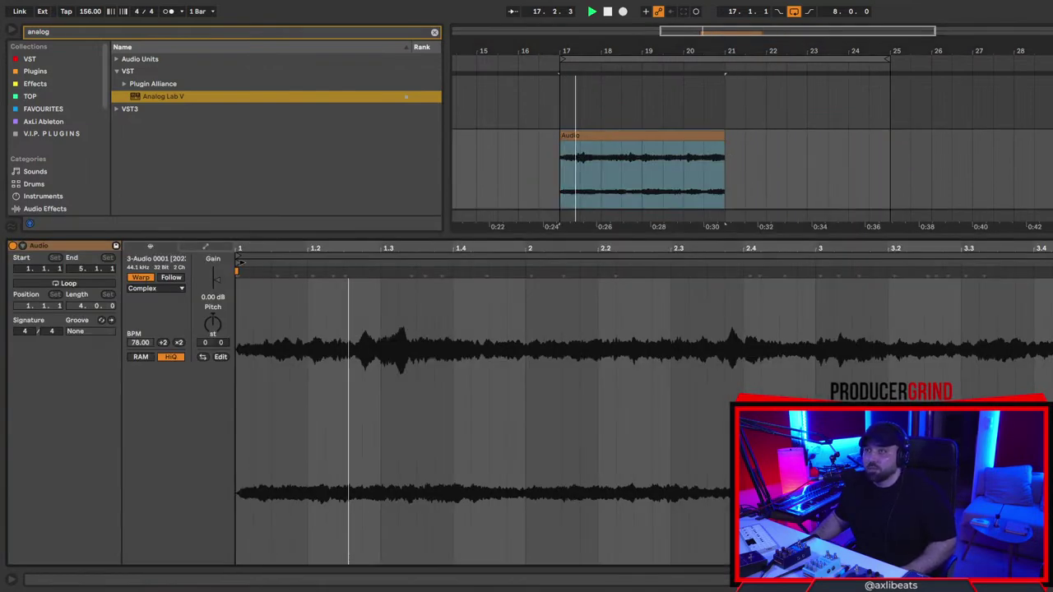
drag(213, 324, 213, 309)
key(space)
key(space)
Duplicate the transposed four-bar clip to fill bars 21 to 25 and play back the melody.
double_click(658, 137)
key(super+d)
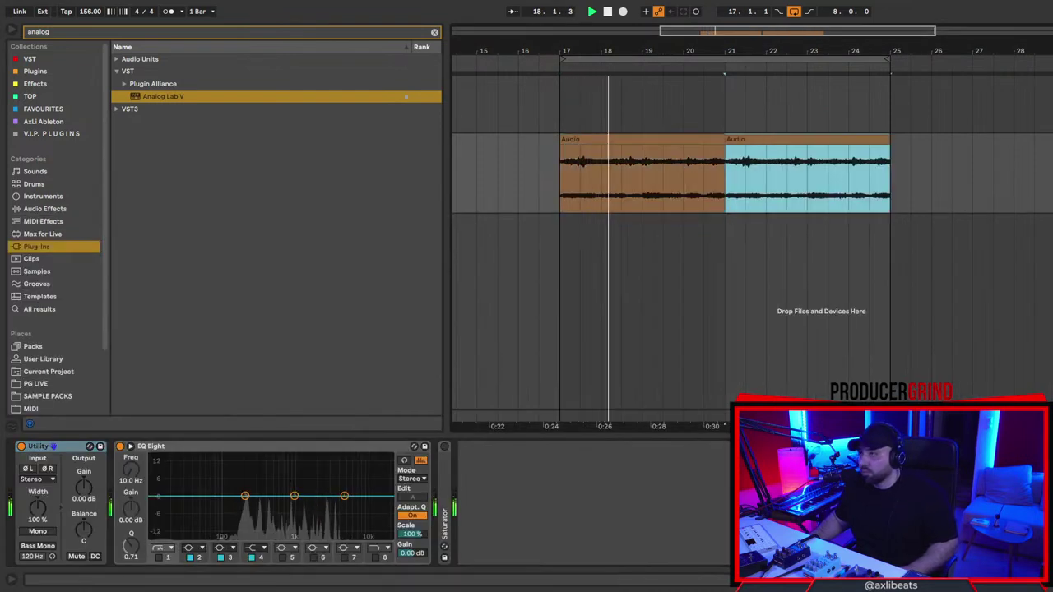
click(748, 222)
click(818, 200)
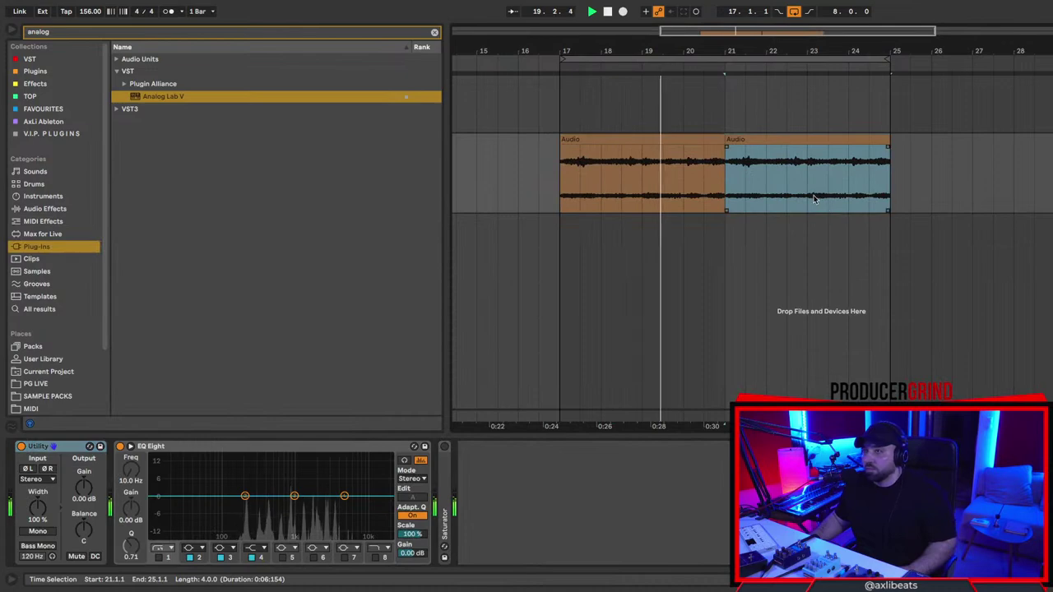
click(693, 162)
key(space)
key(shift+Tab)
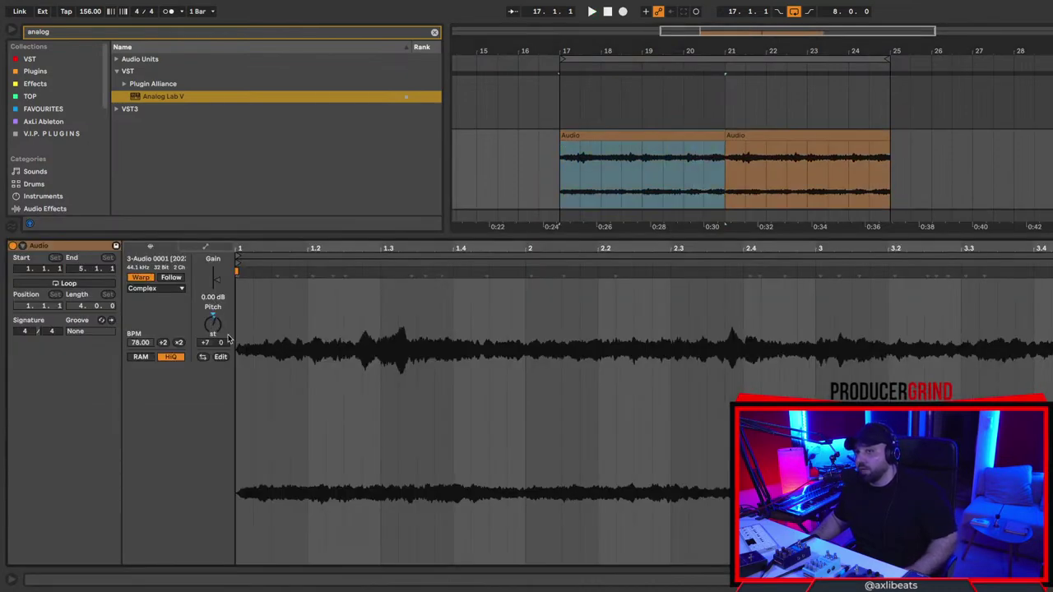
key(shift+Tab)
key(space)
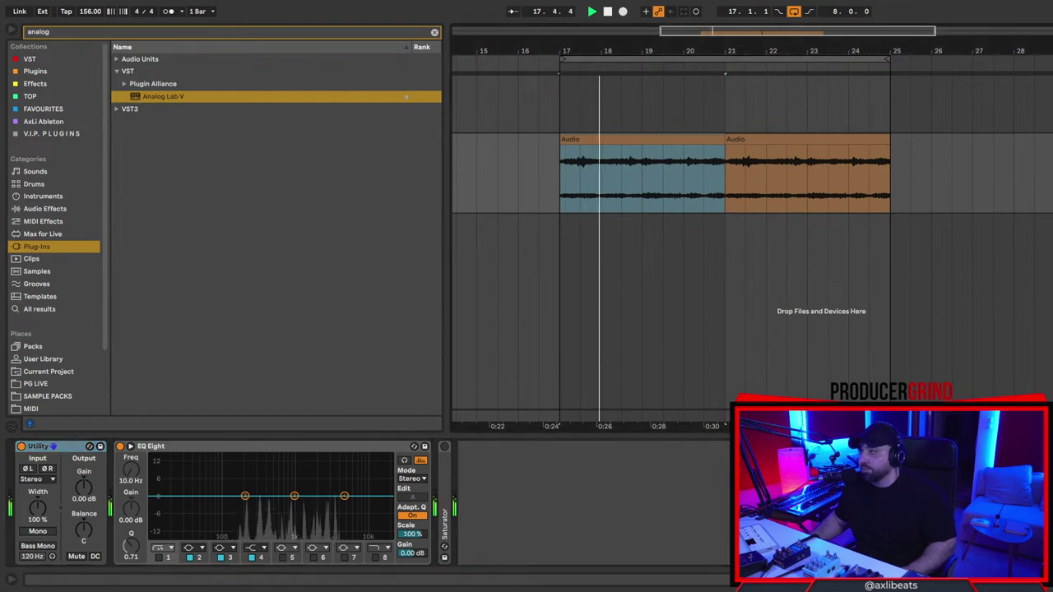
Duplicate the melody track and delete the second clip on the copy.
key(ctrl+d)
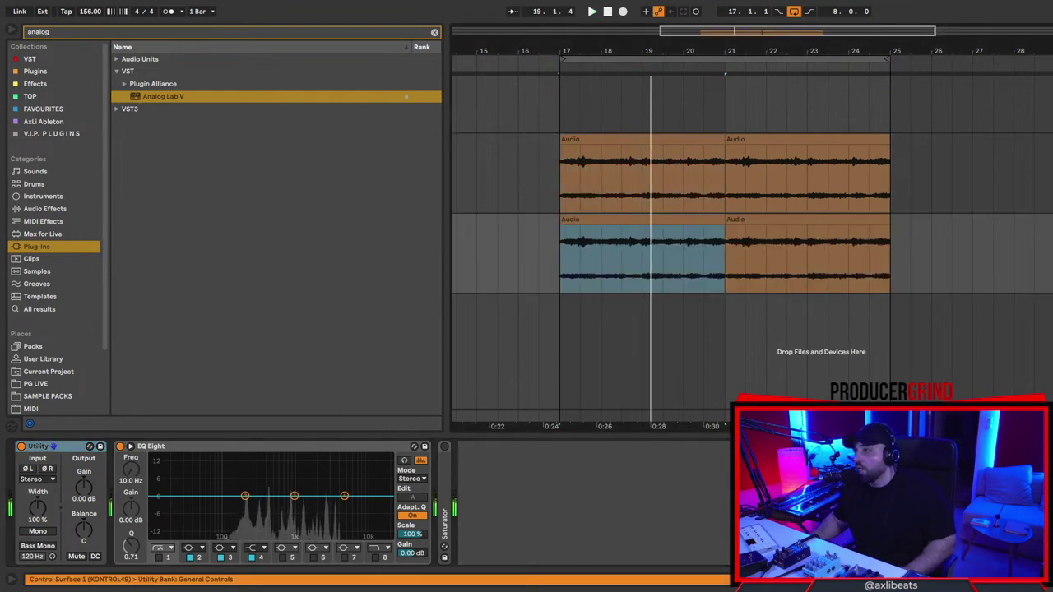
key(space)
click(803, 216)
key(Delete)
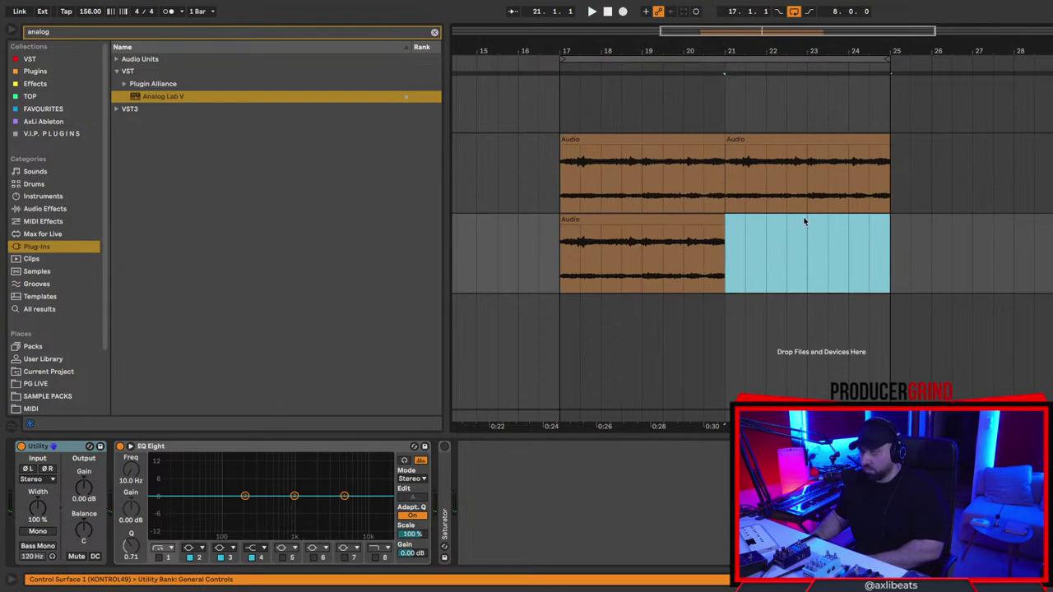
Stretch the remaining clip on the duplicated track to eight bars, ending at bar 25, and play both layers.
click(718, 219)
drag(725, 218, 892, 227)
click(562, 267)
key(space)
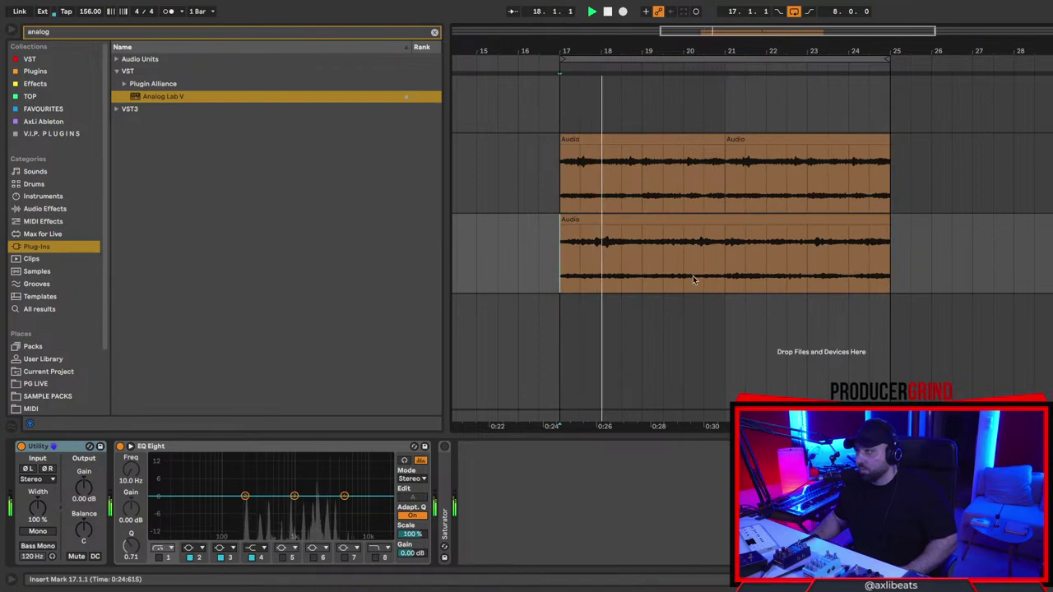
double_click(674, 226)
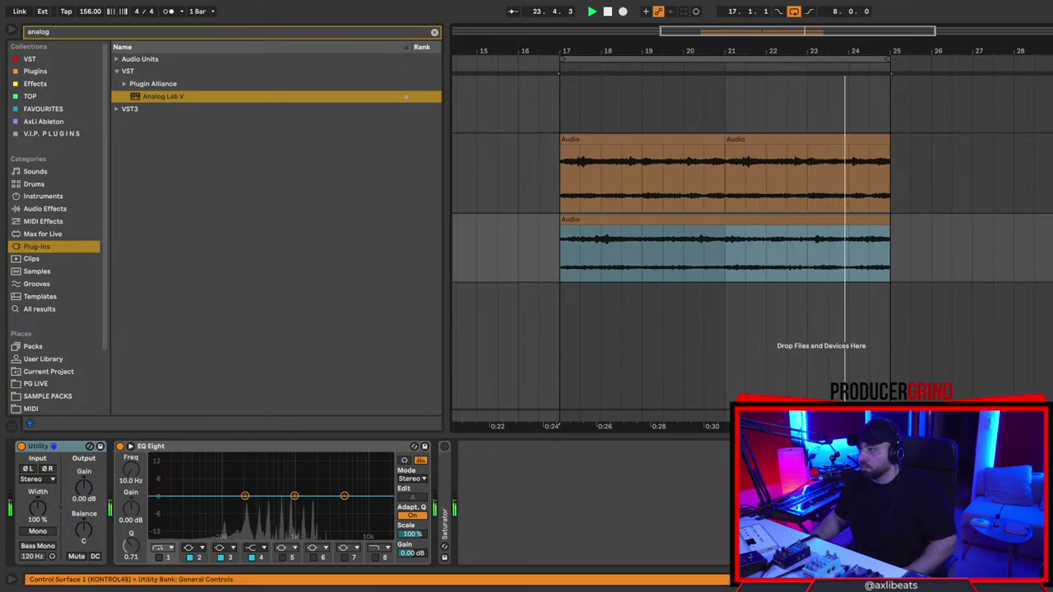
Group the two melody tracks and trim the loop and the clips to bars 17 through 21.
key(super+t)
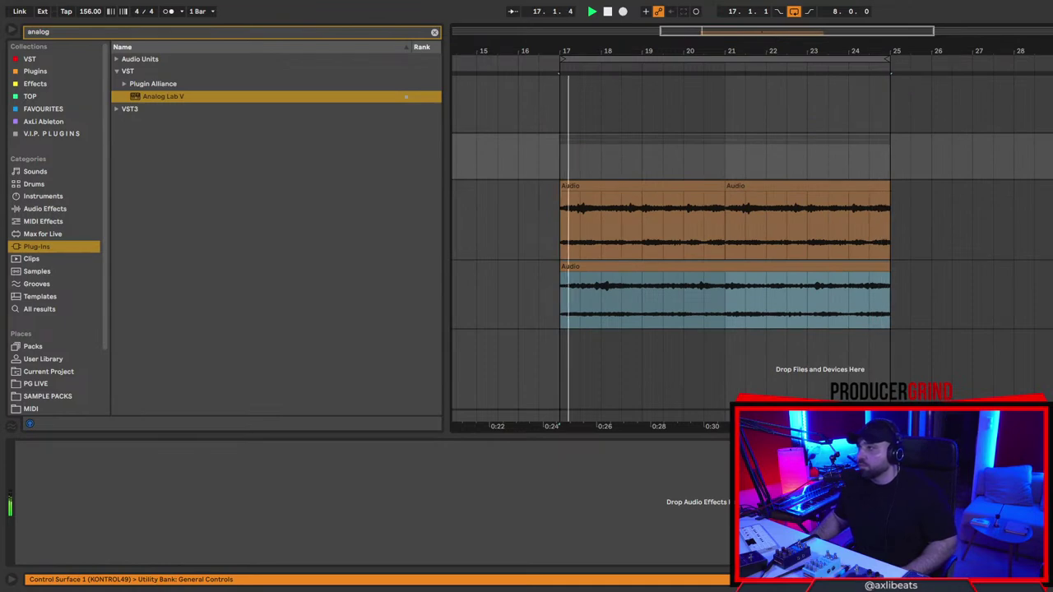
drag(886, 59, 724, 71)
drag(910, 156, 729, 299)
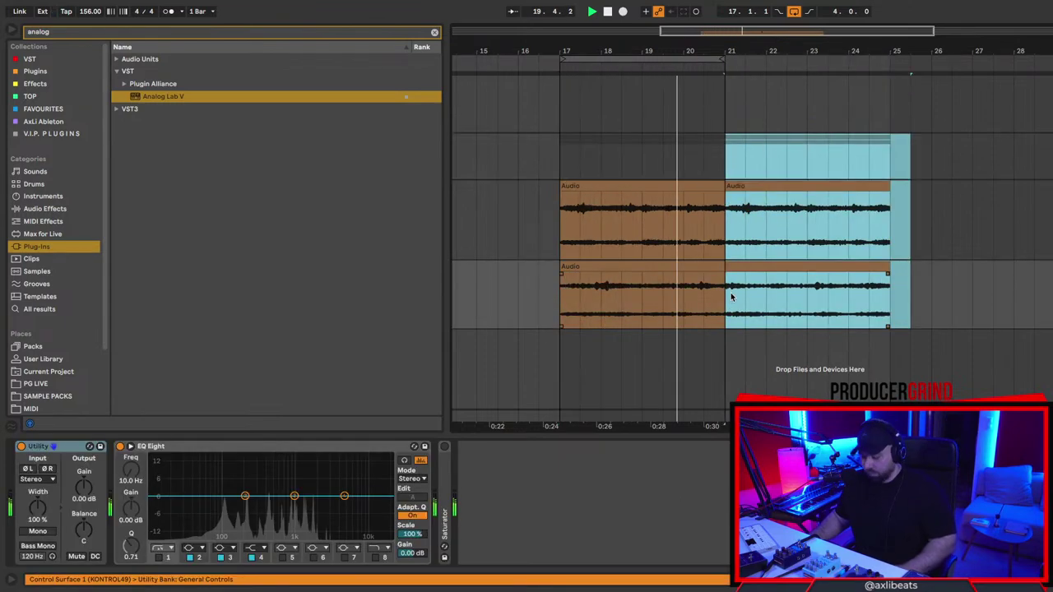
key(Delete)
Reverse the four-bar melody clips on both tracks and audition them together in the loop.
scroll(631, 282, up, 5)
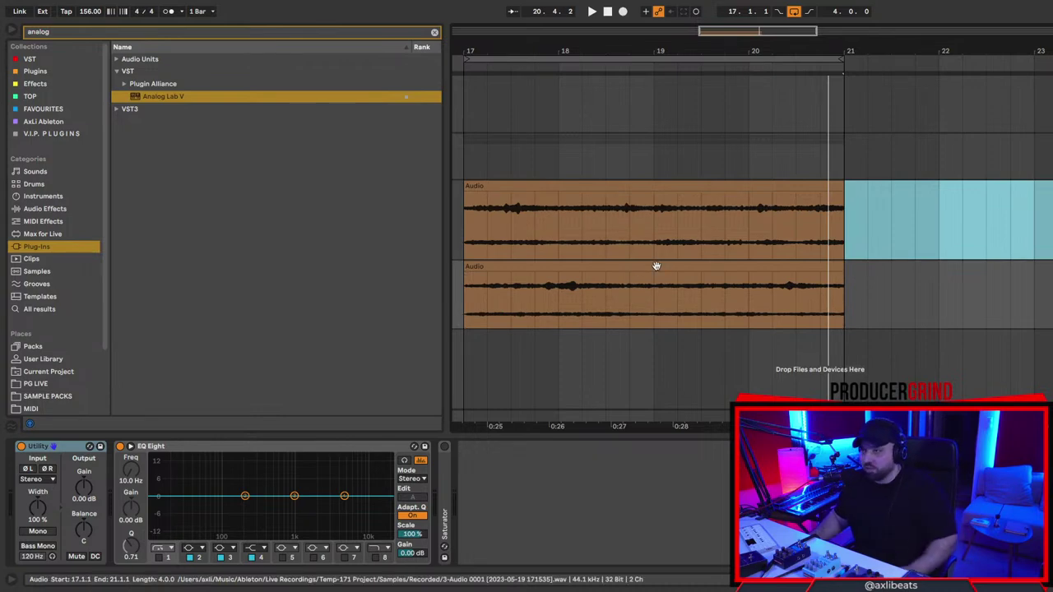
click(1050, 156)
scroll(620, 216, left, 2)
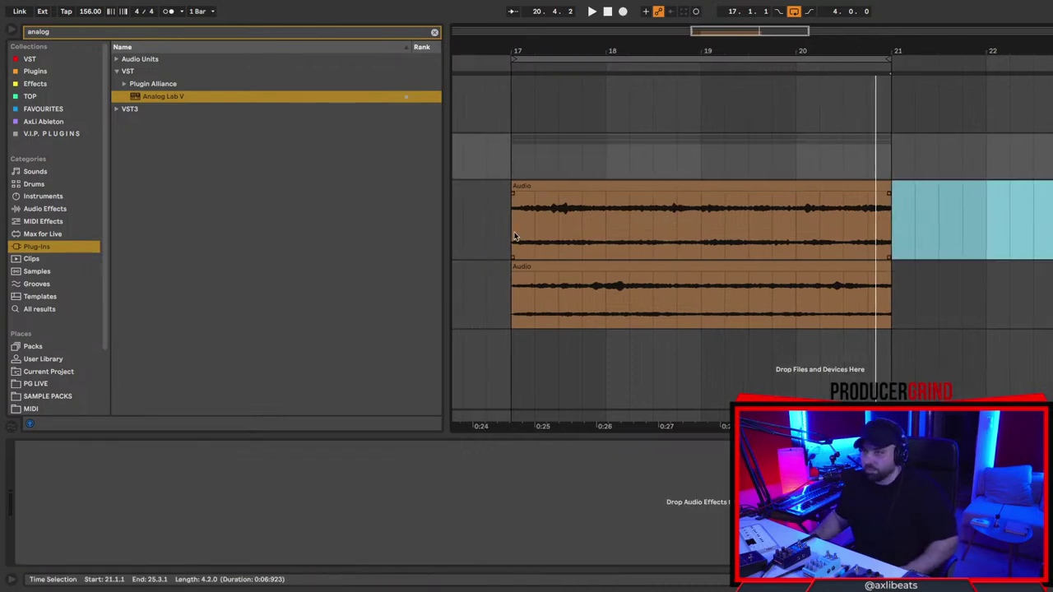
click(514, 237)
key(space)
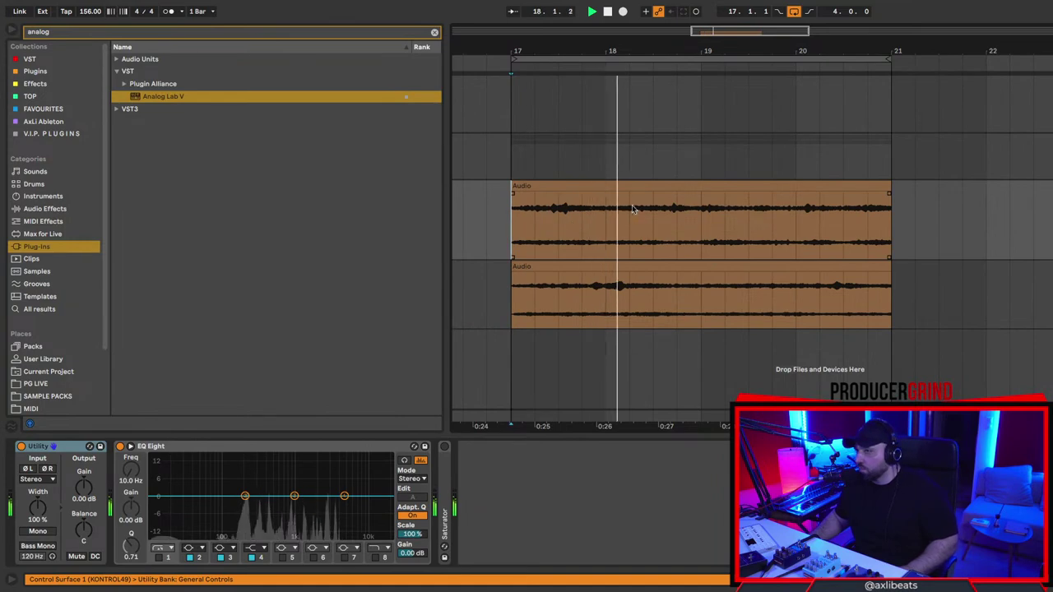
click(660, 187)
key(space)
key(r)
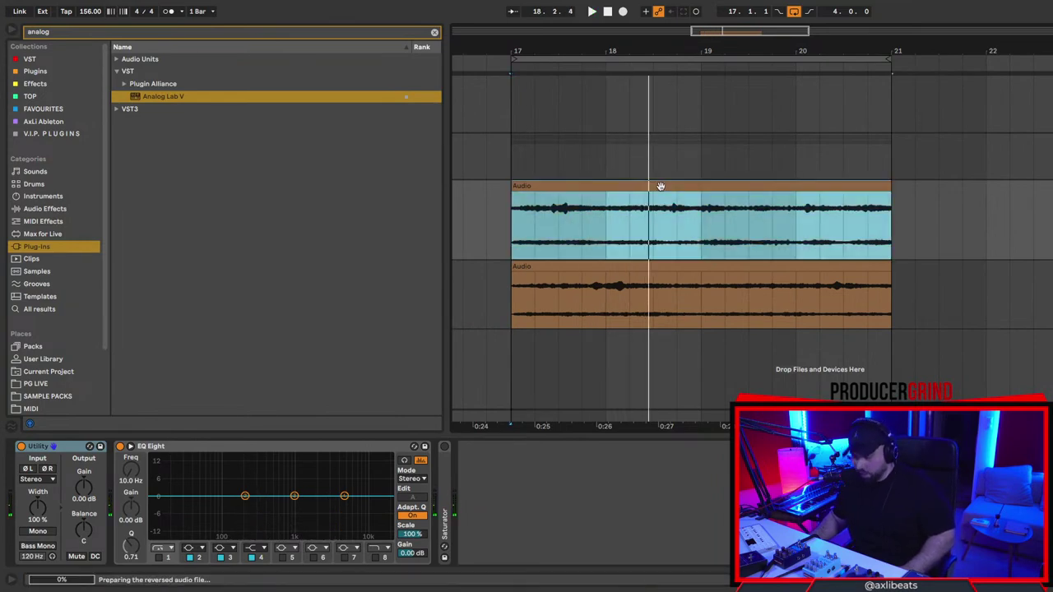
key(space)
click(654, 267)
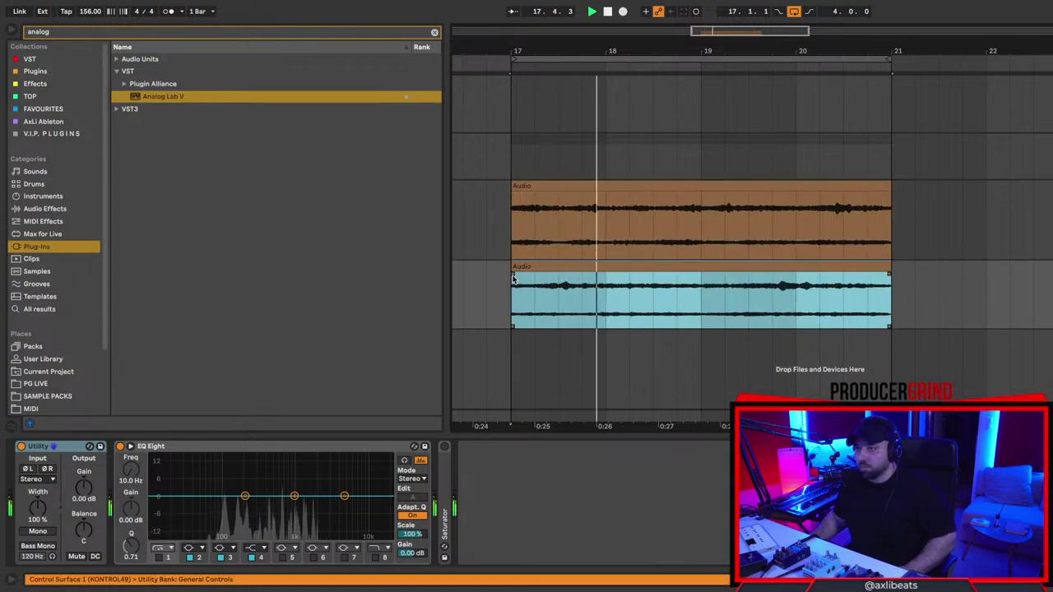
click(512, 274)
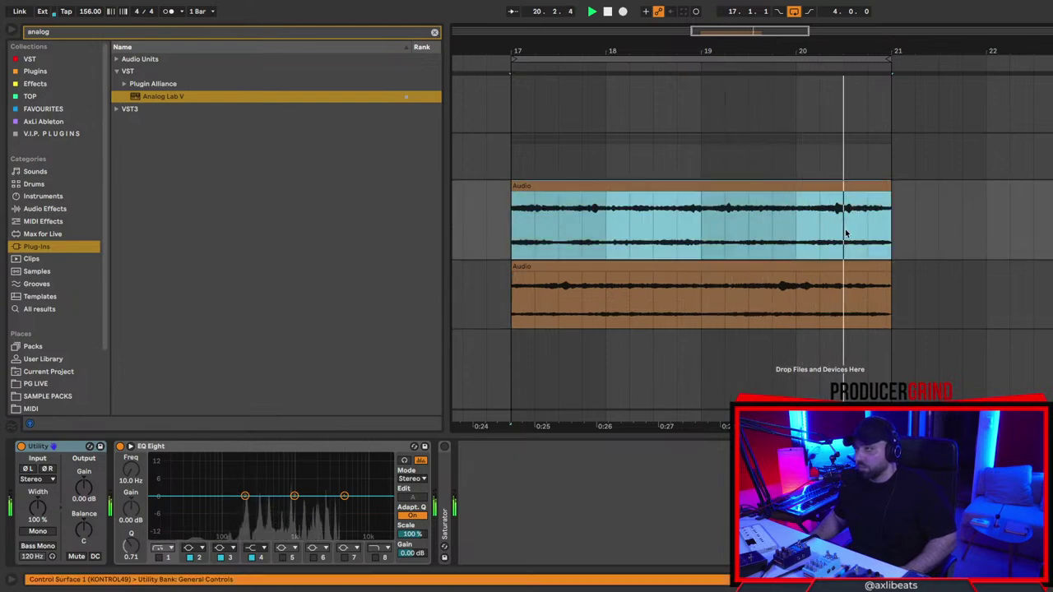
click(652, 269)
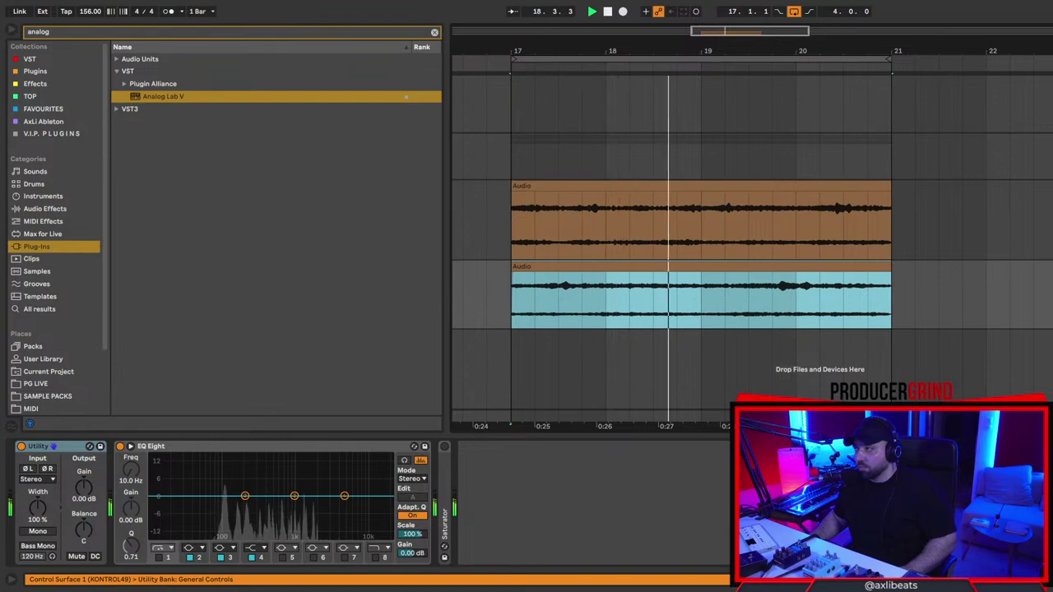
Search the V.I.P. PLUGINS collection for "shift", load SoundShifter Pitch (s) on the group, and transpose it by 2 semitones.
click(1048, 288)
click(1048, 156)
double_click(52, 31)
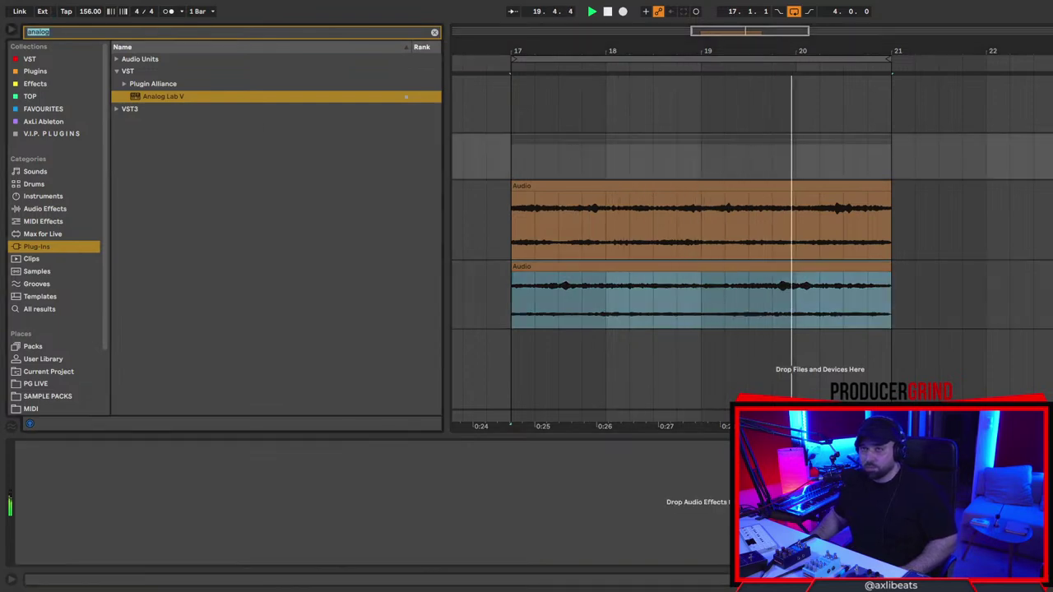
text(shift)
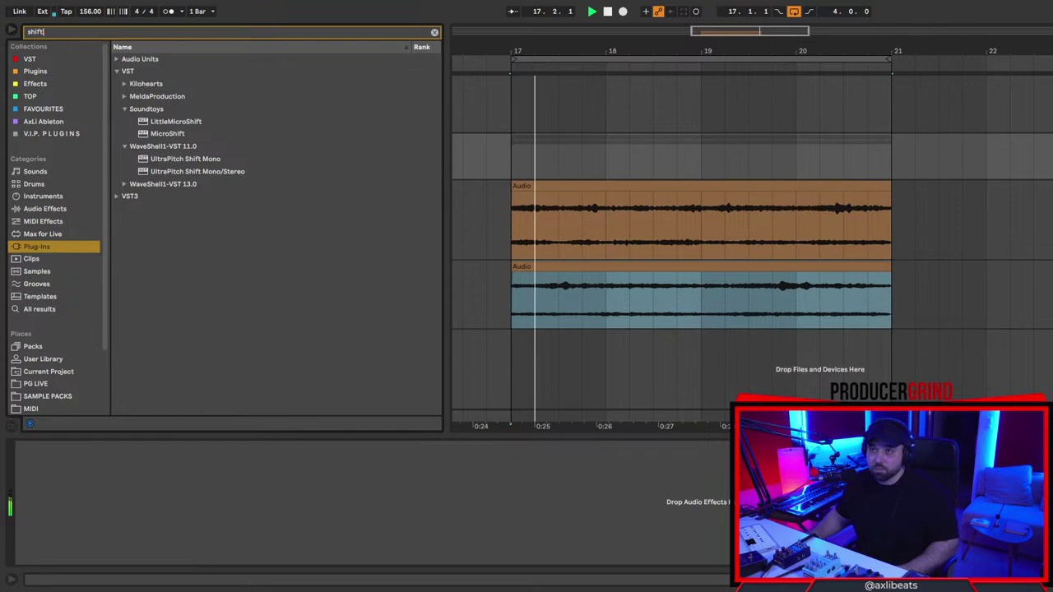
click(77, 133)
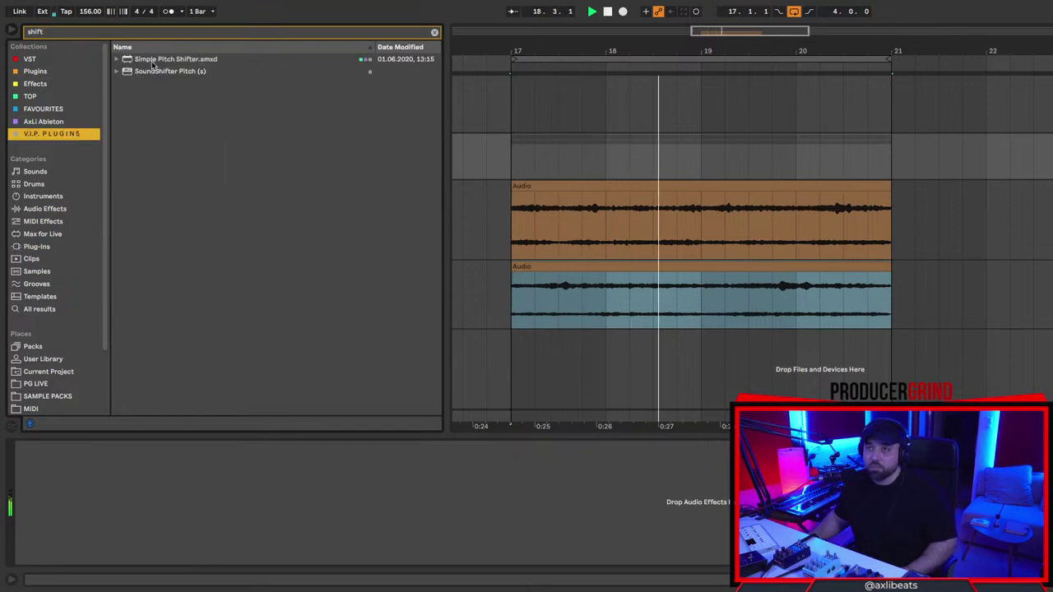
click(168, 71)
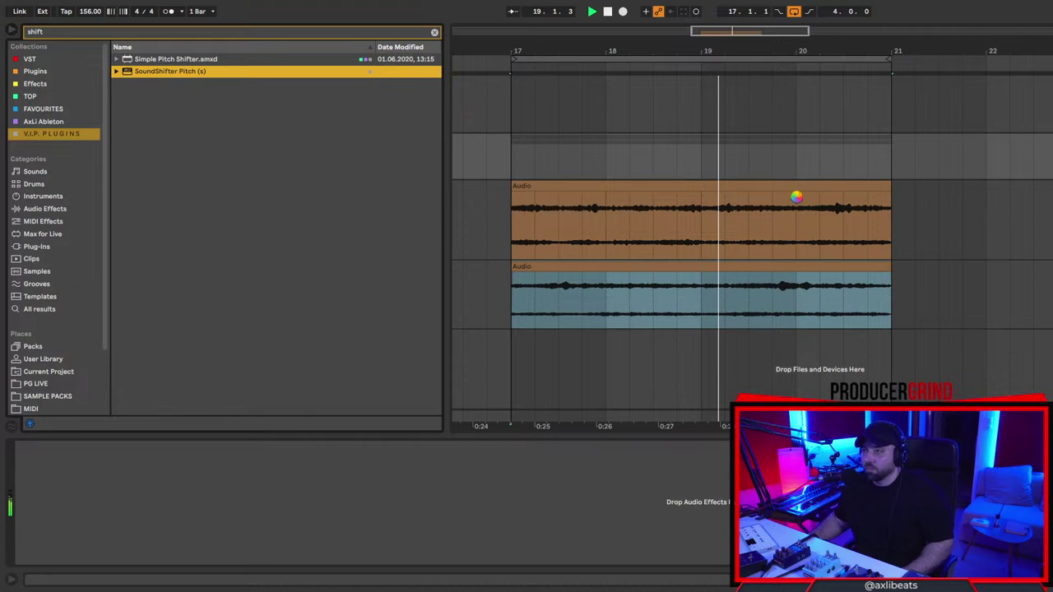
click(512, 193)
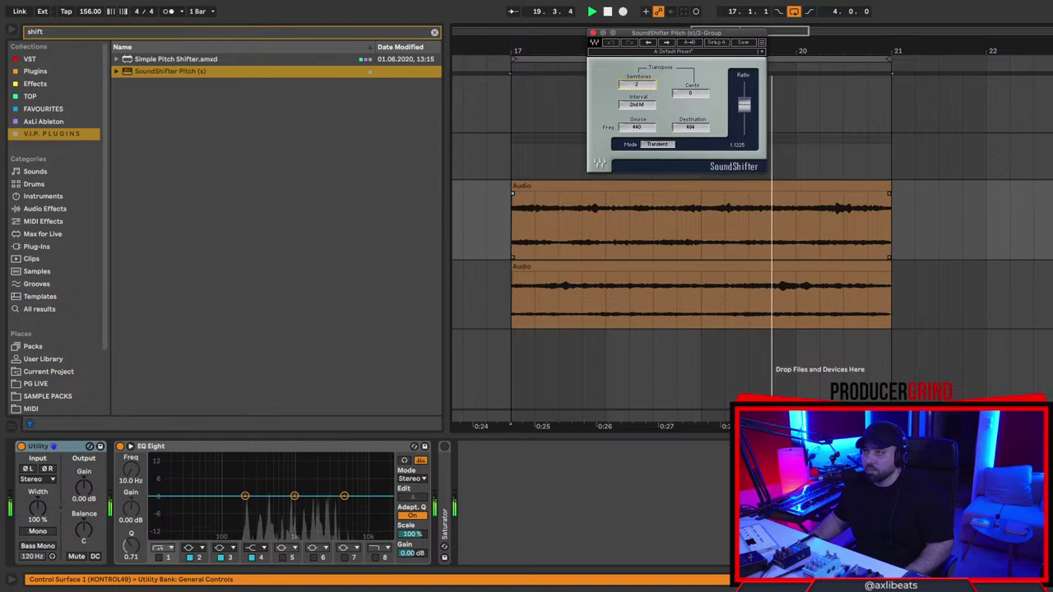
click(592, 33)
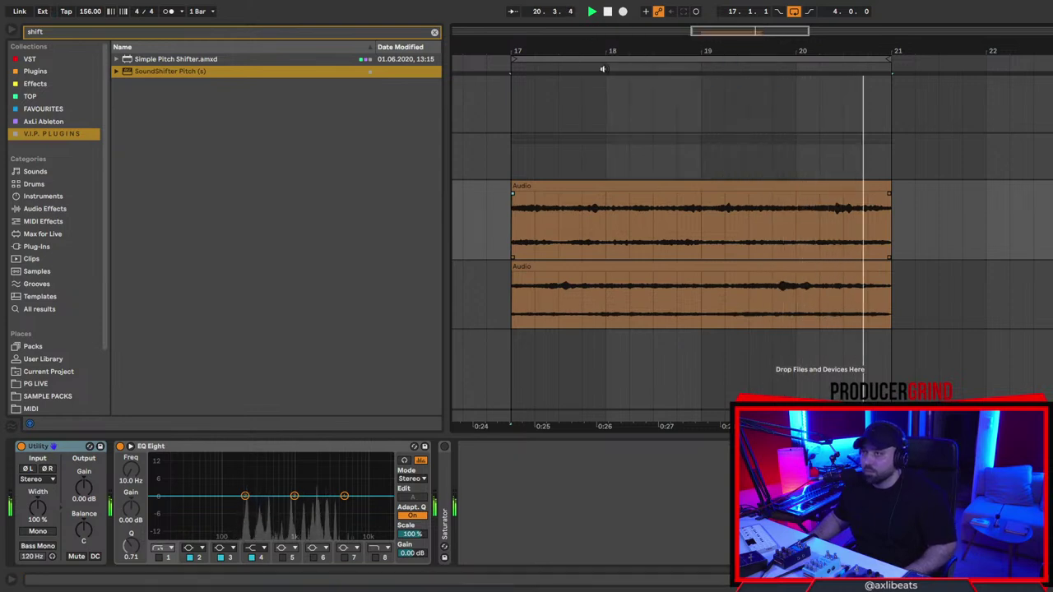
Review the two reversed clips and reopen the group's SoundShifter Pitch window to check its settings.
scroll(755, 220, down, 3)
drag(830, 229, 615, 330)
click(776, 226)
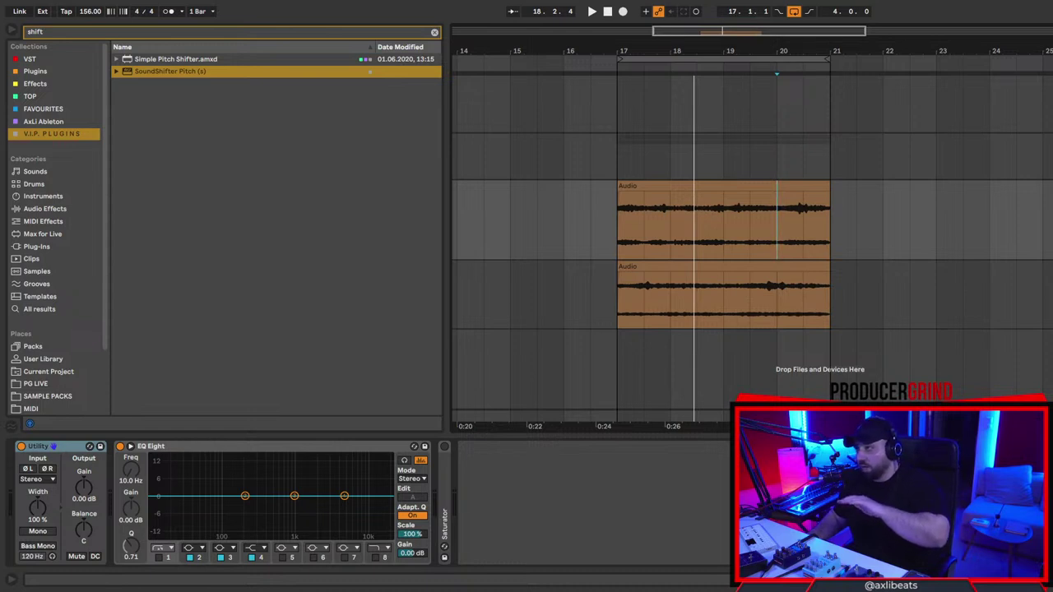
click(41, 447)
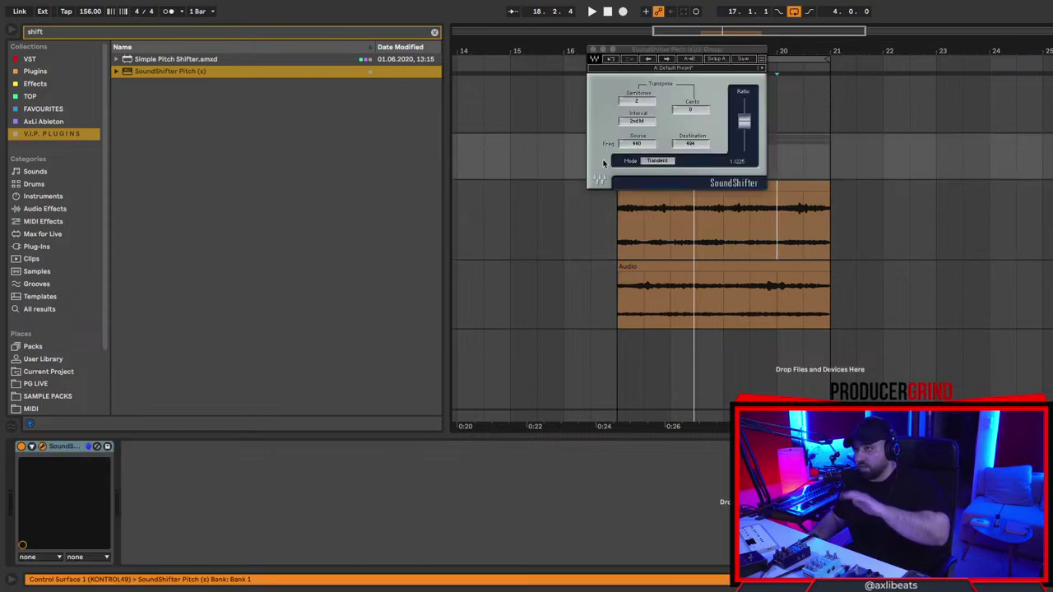
click(595, 50)
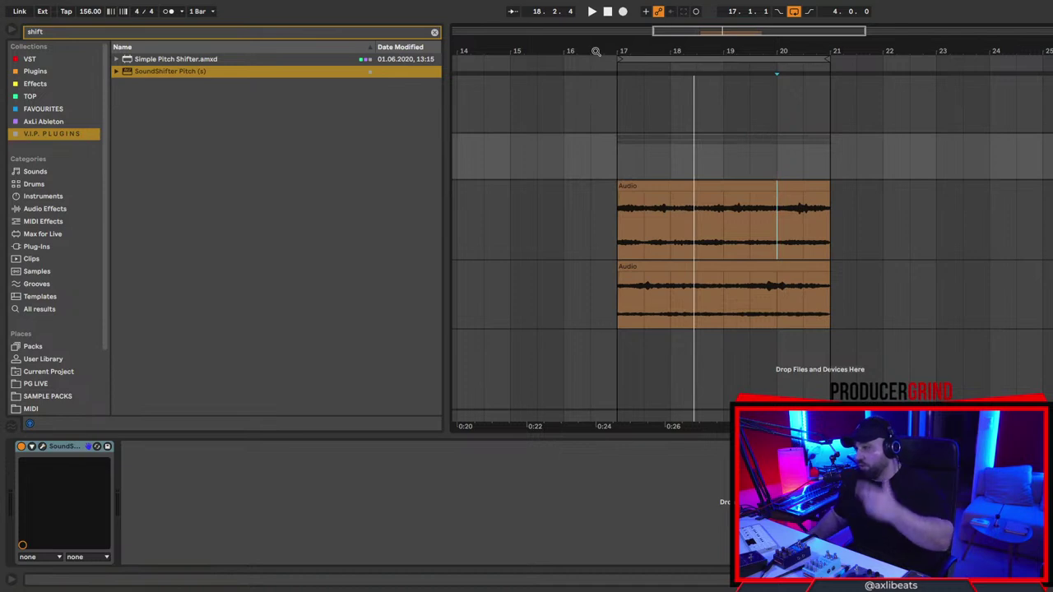
Play the loop, search the V.I.P. PLUGINS collection for "fin", and load FIN-MICRO on the group after SoundShifter Pitch.
key(space)
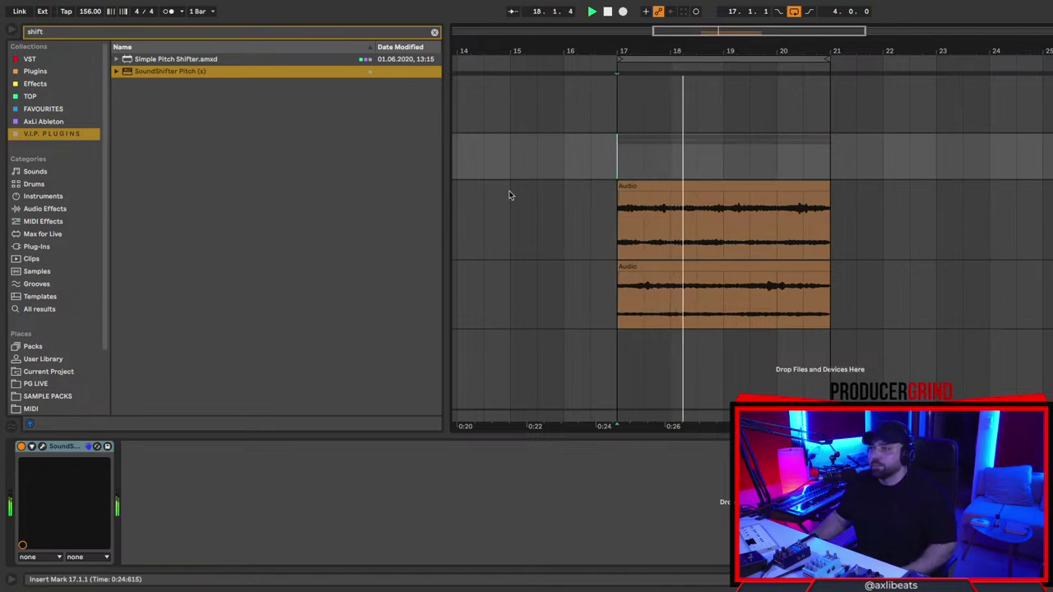
scroll(522, 199, up, 4)
drag(58, 33, 18, 32)
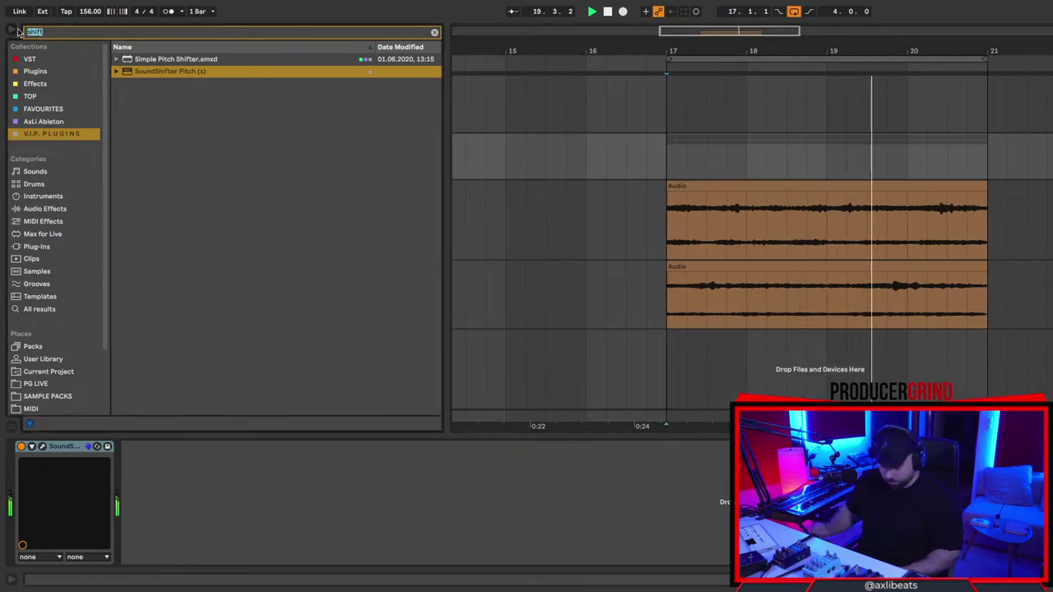
text(fin)
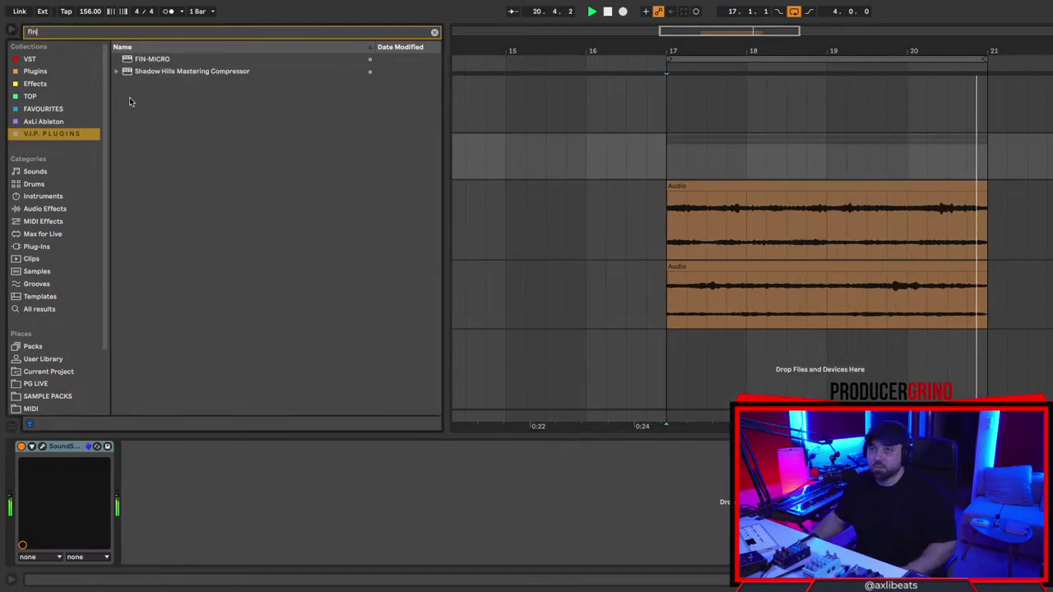
double_click(143, 59)
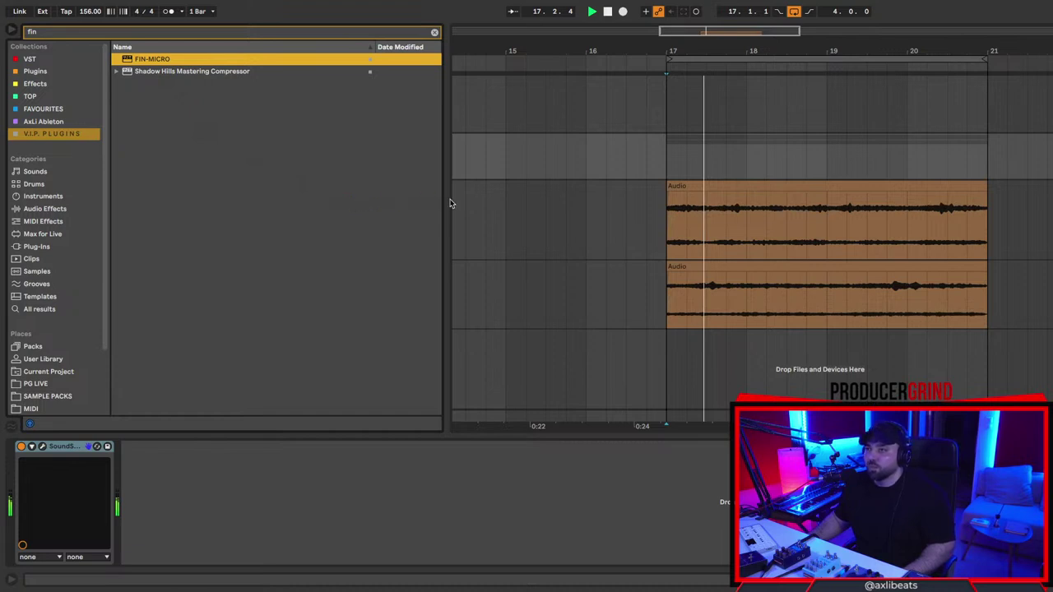
key(Return)
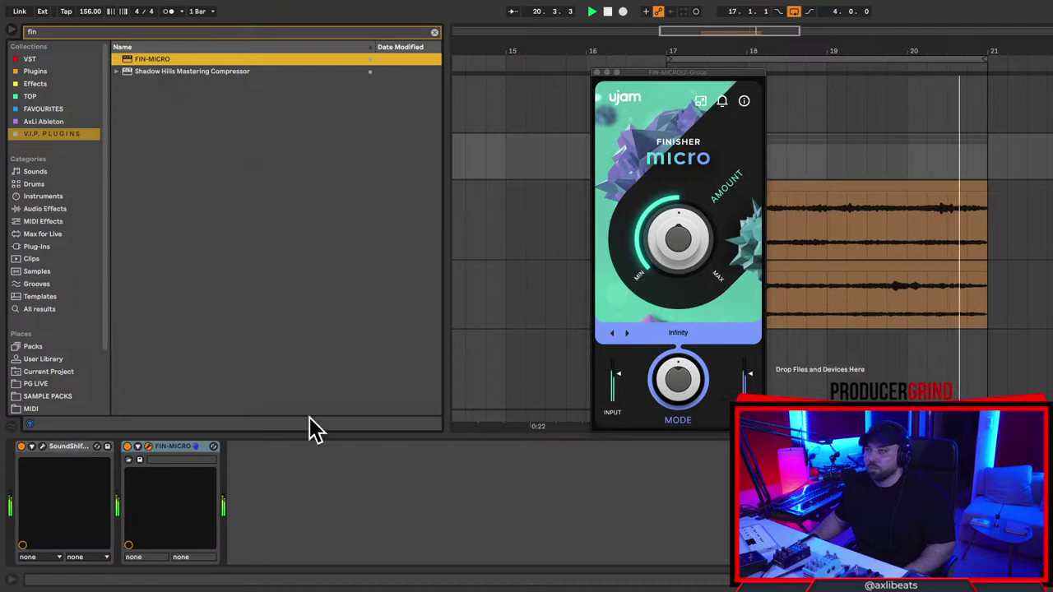
Compare FIN-MICRO switched off and on, turn its Amount down slightly, and close the plugin window.
click(128, 447)
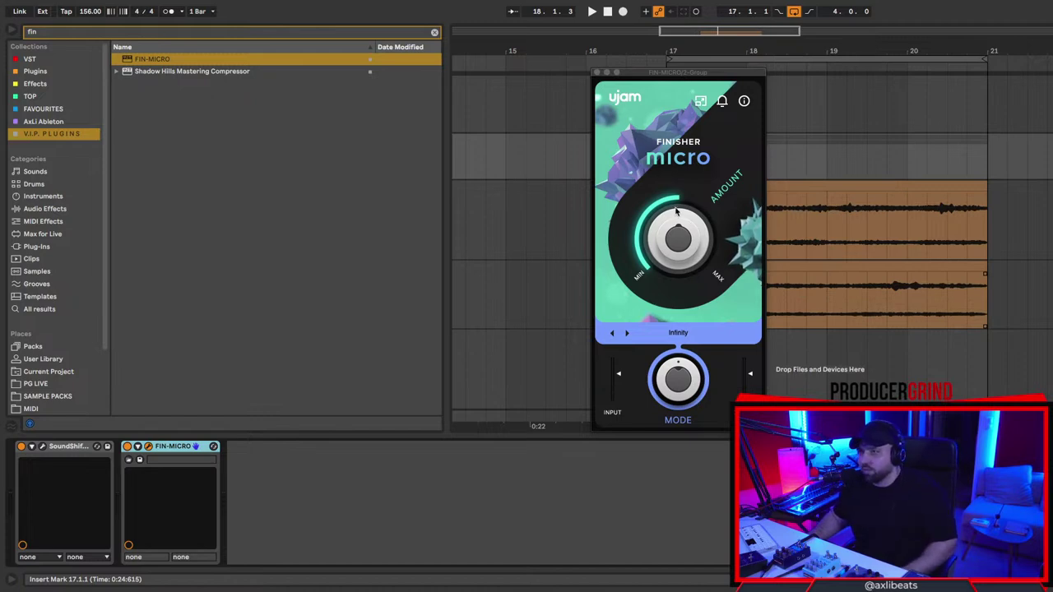
drag(678, 213, 657, 223)
click(596, 72)
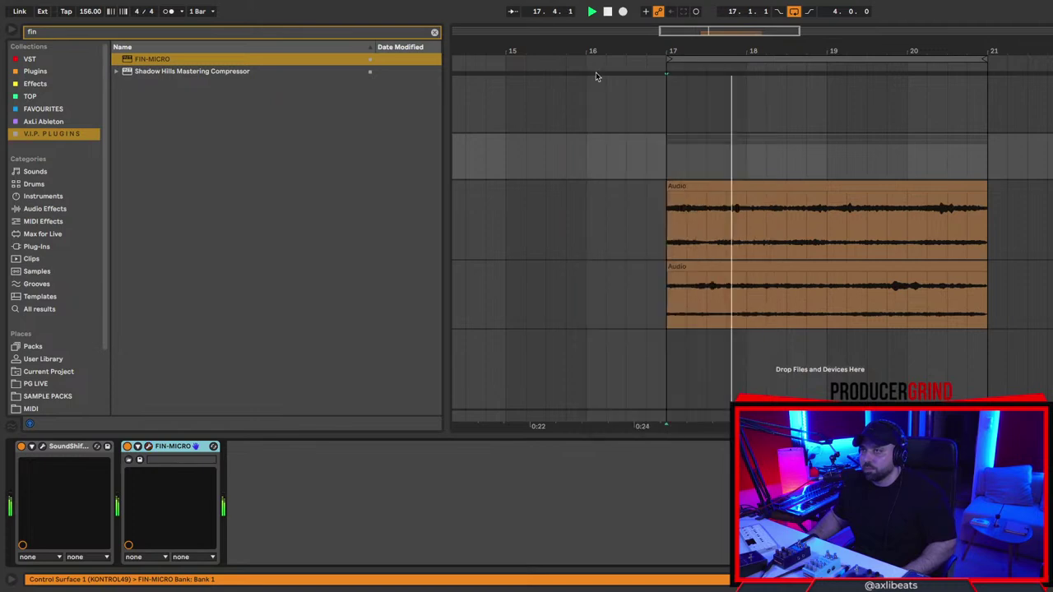
Delete the empty track directly above the melody group.
scroll(991, 234, up, 4)
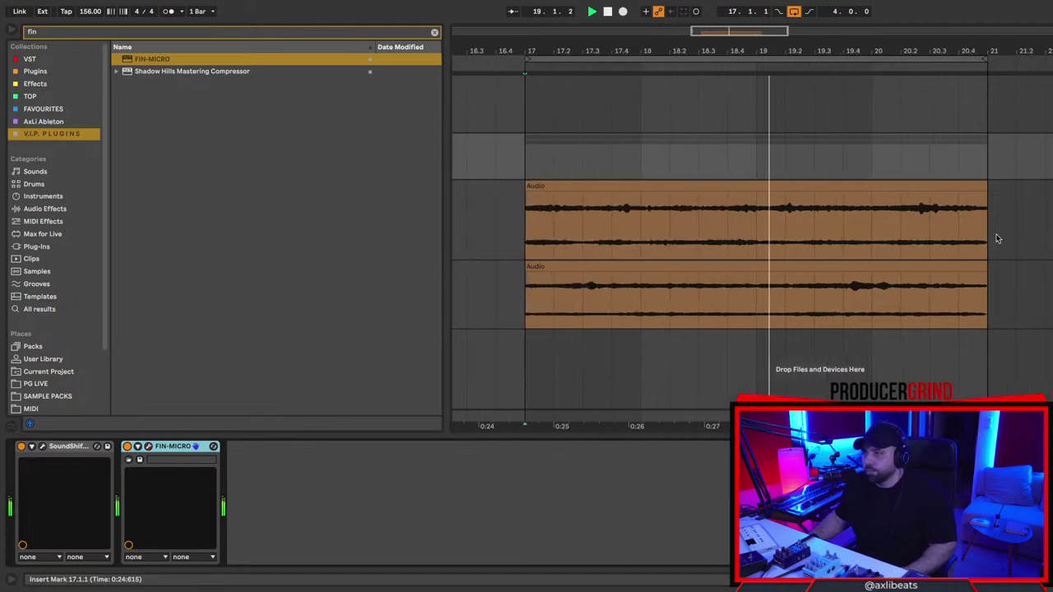
scroll(994, 235, right, 2)
scroll(955, 232, down, 4)
scroll(947, 247, right, 2)
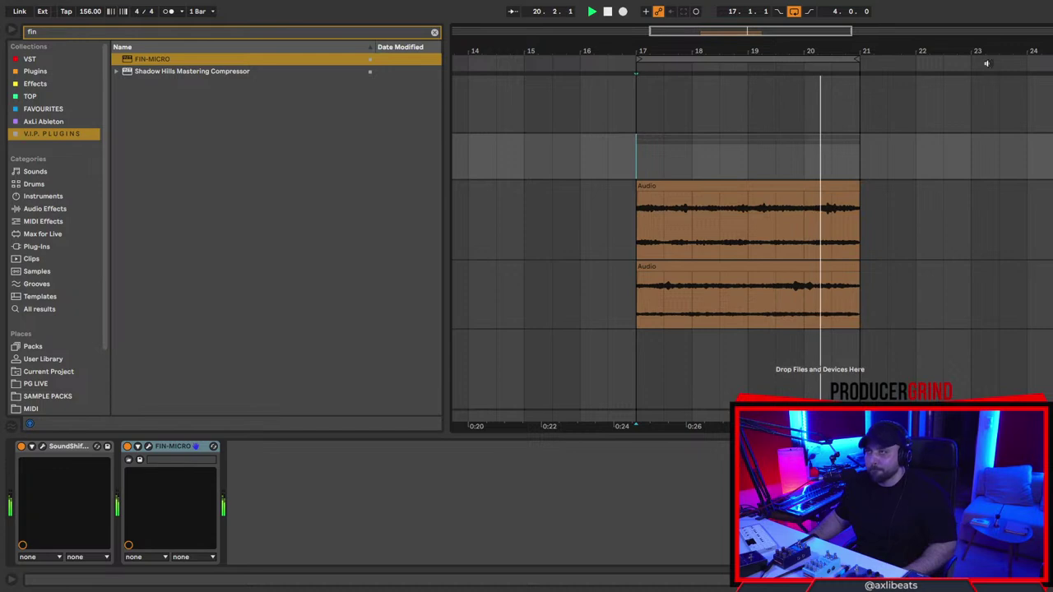
click(1050, 83)
key(Delete)
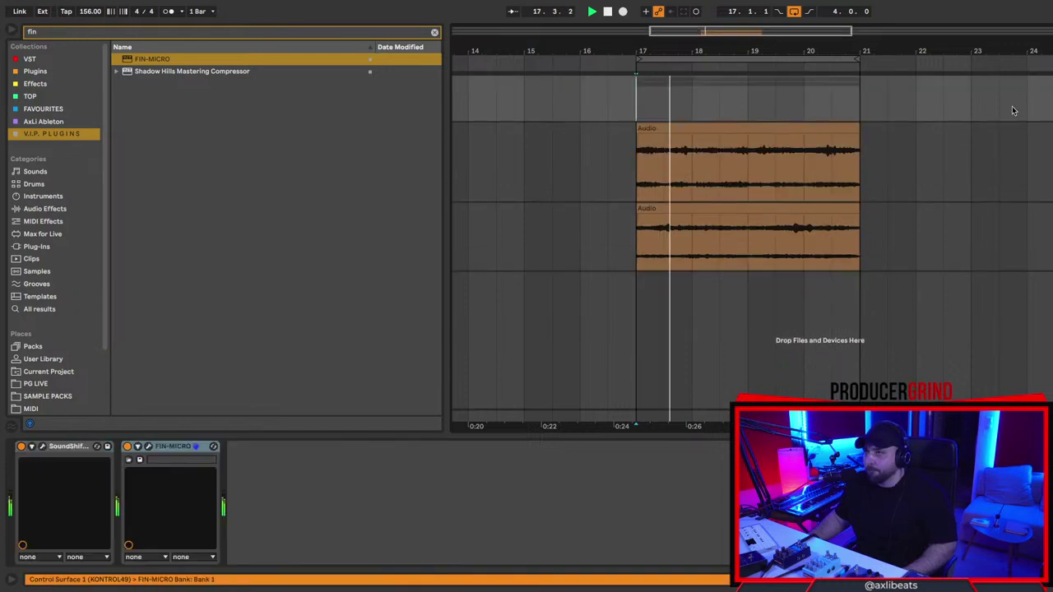
Clear the browser search and audition the Multiple and Stick bass shots in PG LIVE's PGW - Instrument Shots folder.
click(66, 383)
click(434, 32)
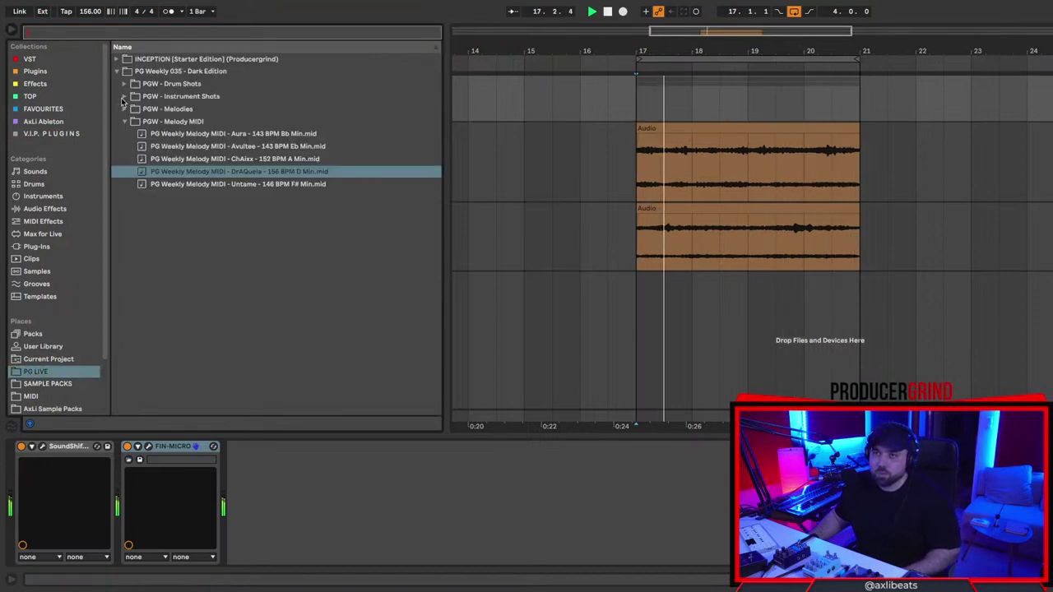
click(125, 99)
key(Down)
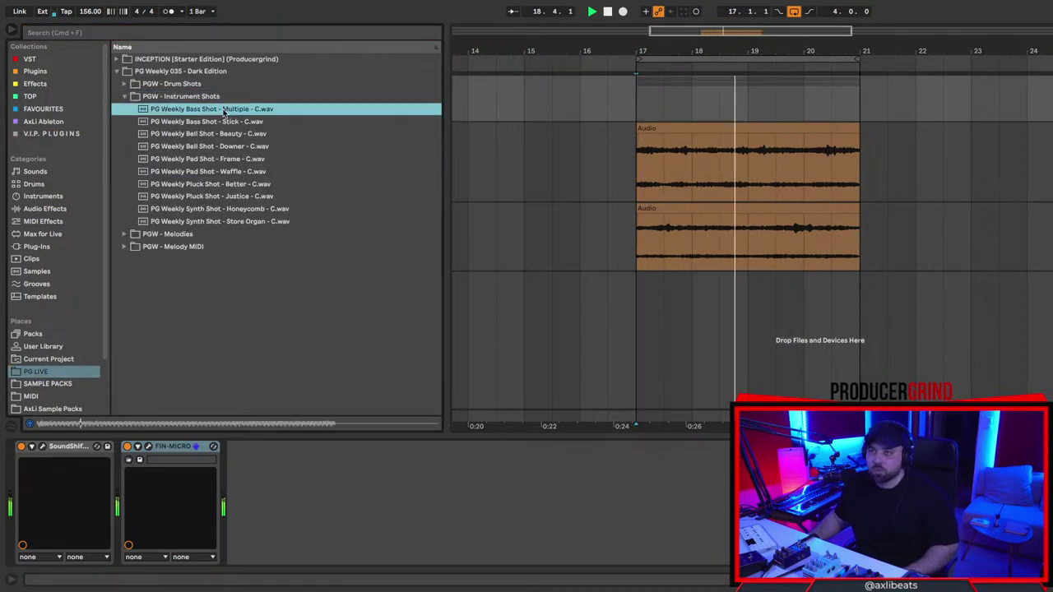
key(Down)
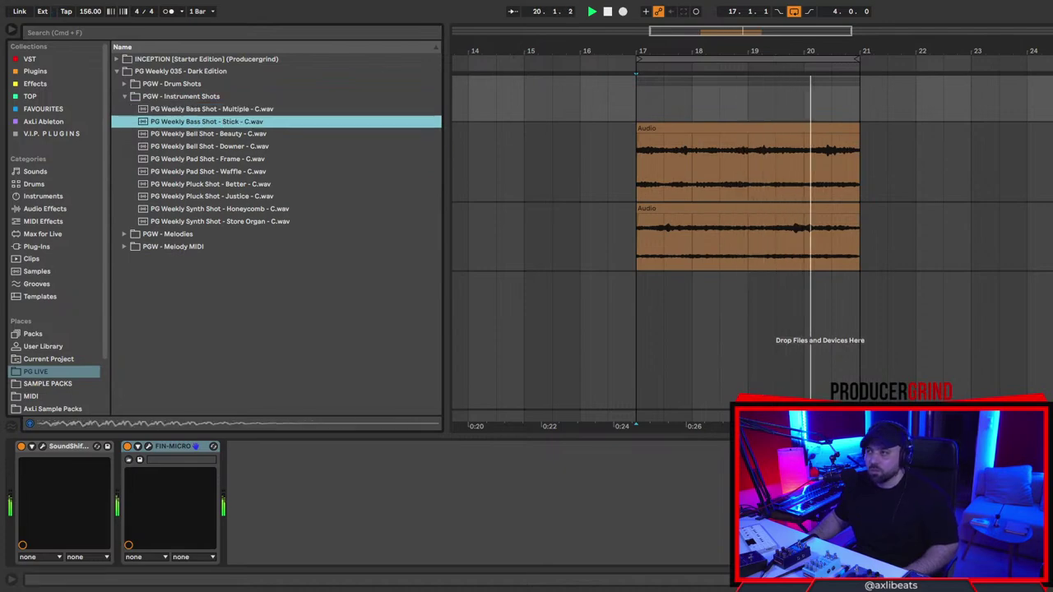
Load PG Weekly Bass Shot - Stick on a new MIDI track and create an empty MIDI clip across bars 17 to 21.
key(super+shift+t)
click(270, 123)
drag(269, 123, 863, 302)
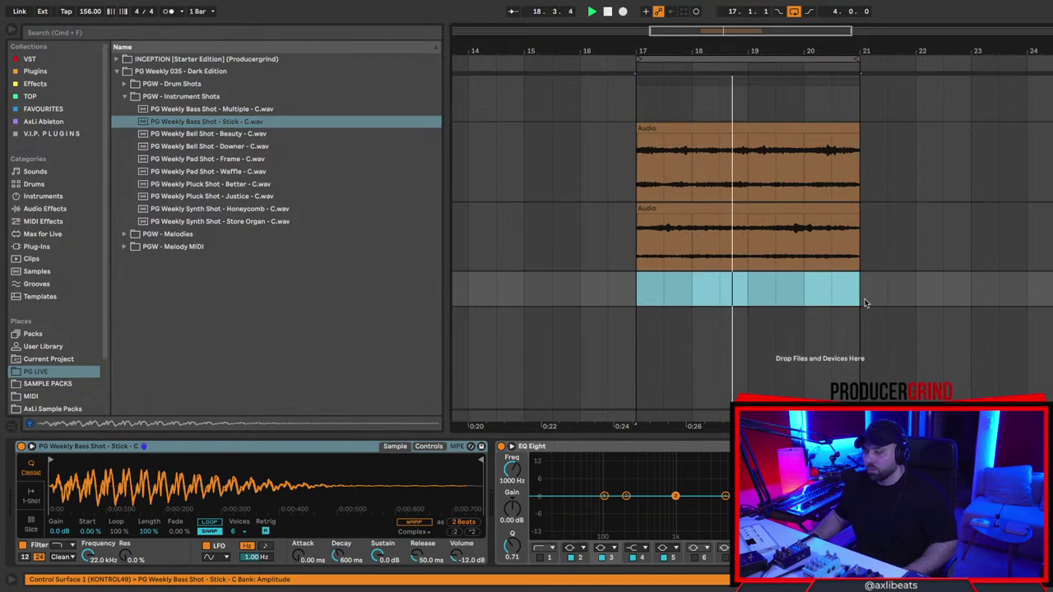
key(super+shift+m)
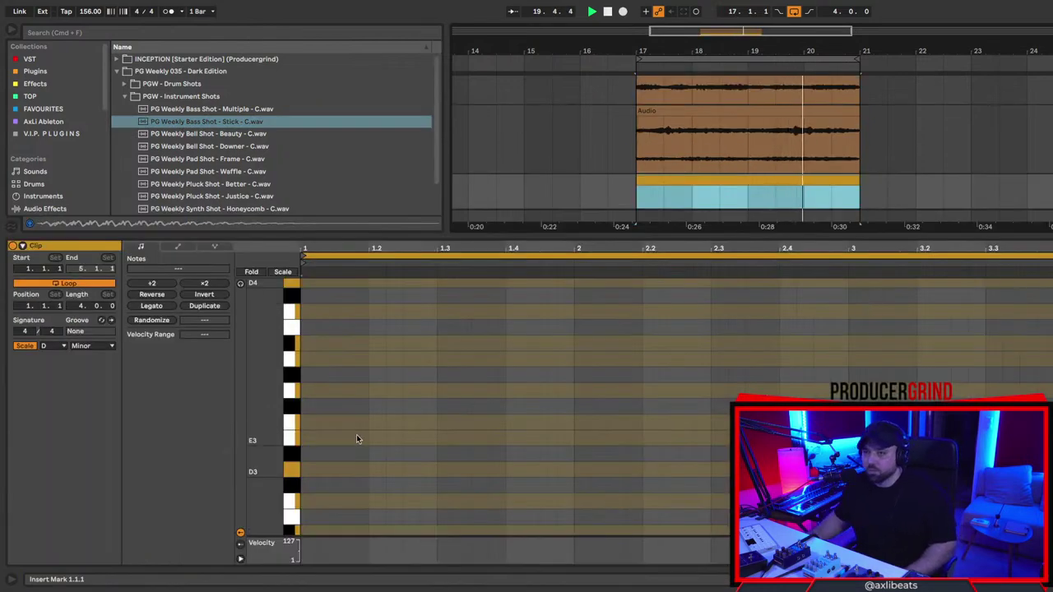
Write back-to-back B3 notes starting at 1.1, 1.4 and 2.2 up to bar 3, and duplicate the pattern to fill four bars.
double_click(306, 358)
drag(319, 360, 538, 362)
drag(415, 366, 415, 327)
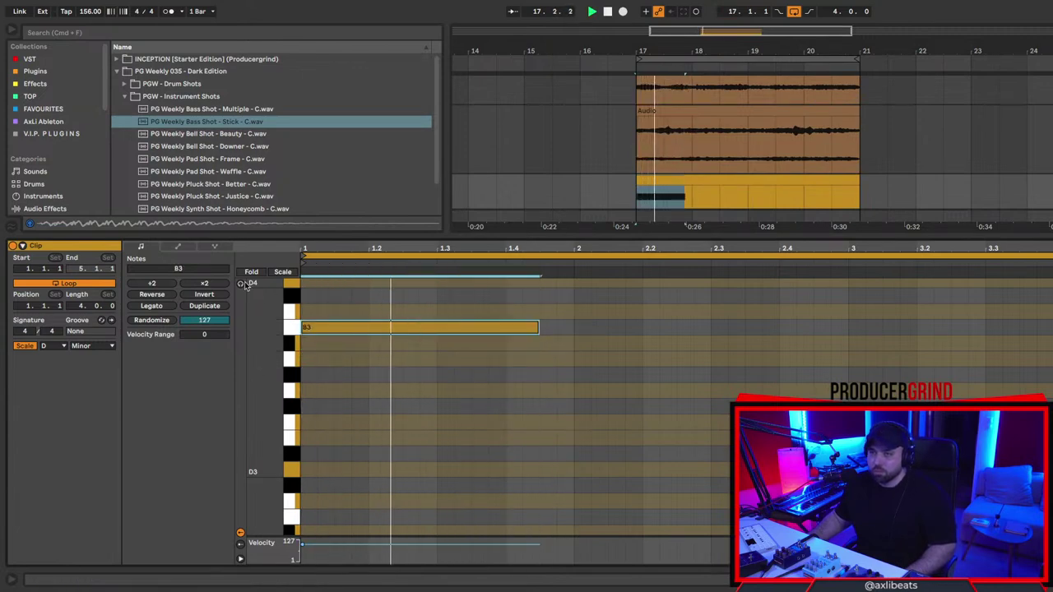
drag(384, 329, 701, 333)
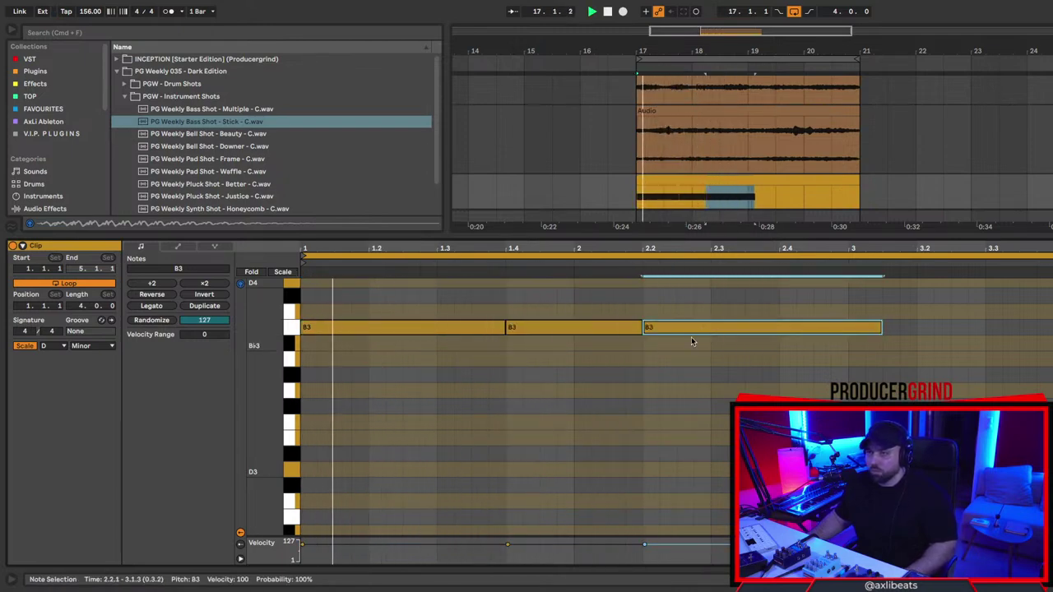
drag(882, 327, 848, 326)
key(super+d)
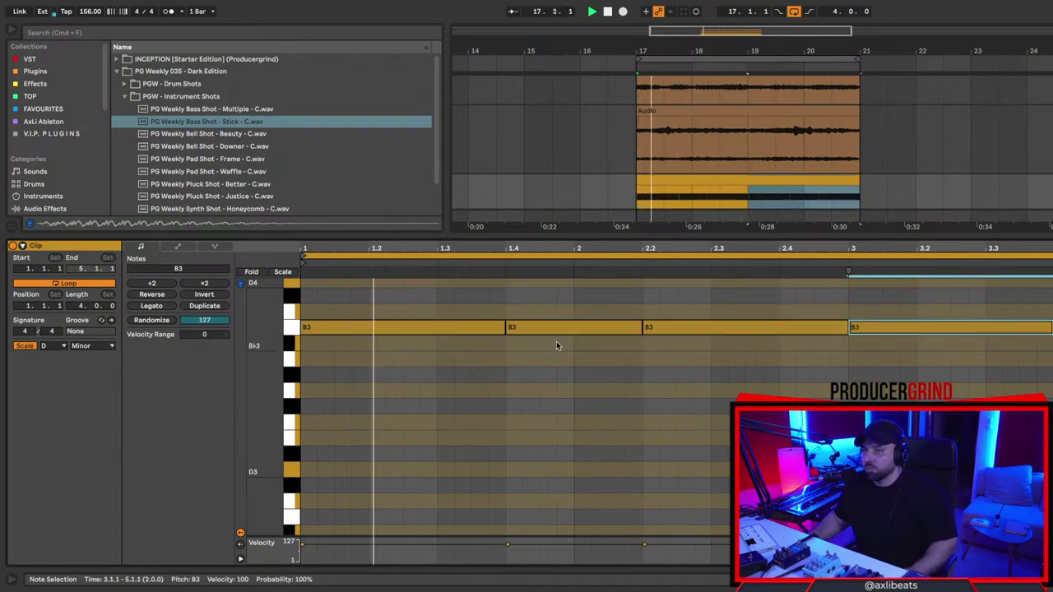
Transpose all the bass notes down one octave to B2 and return to the device view.
key(super+a)
key(shift+Down)
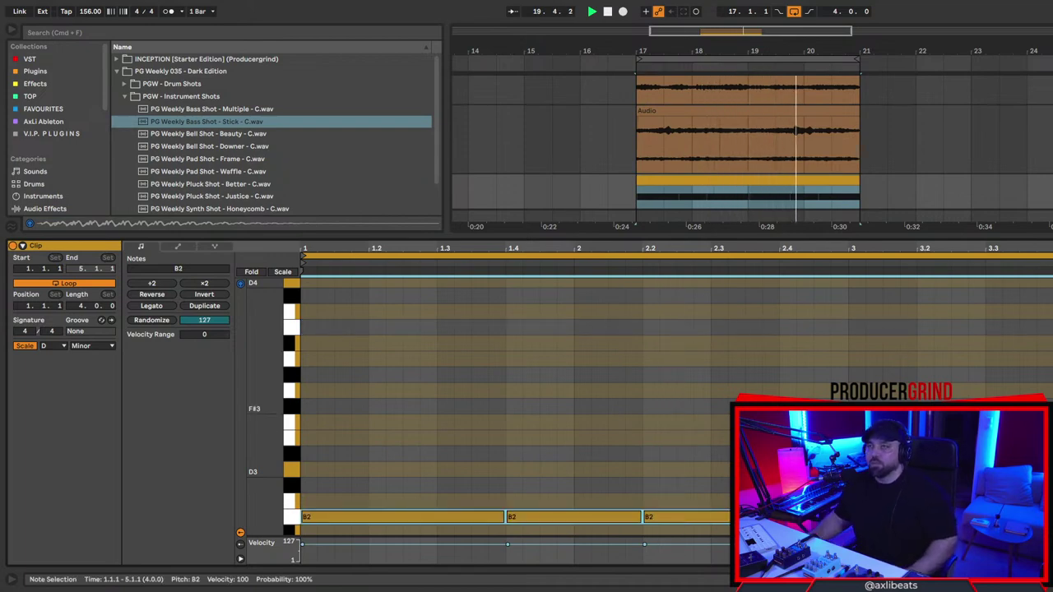
key(shift+Tab)
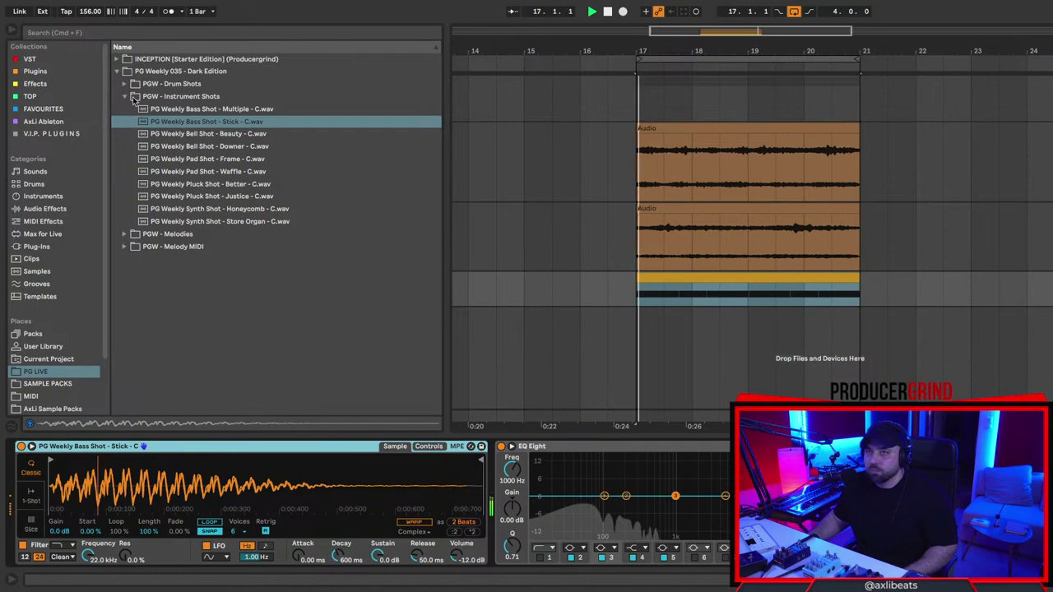
Place PG Weekly Pluck Shot - Justice on a new audio track at bar 18 and transpose the clip by -1 semitone.
click(210, 197)
mouse_move(211, 206)
mouse_down()
mouse_move(749, 276)
mouse_move(691, 344)
mouse_up()
scroll(707, 329, up, 3)
double_click(677, 279)
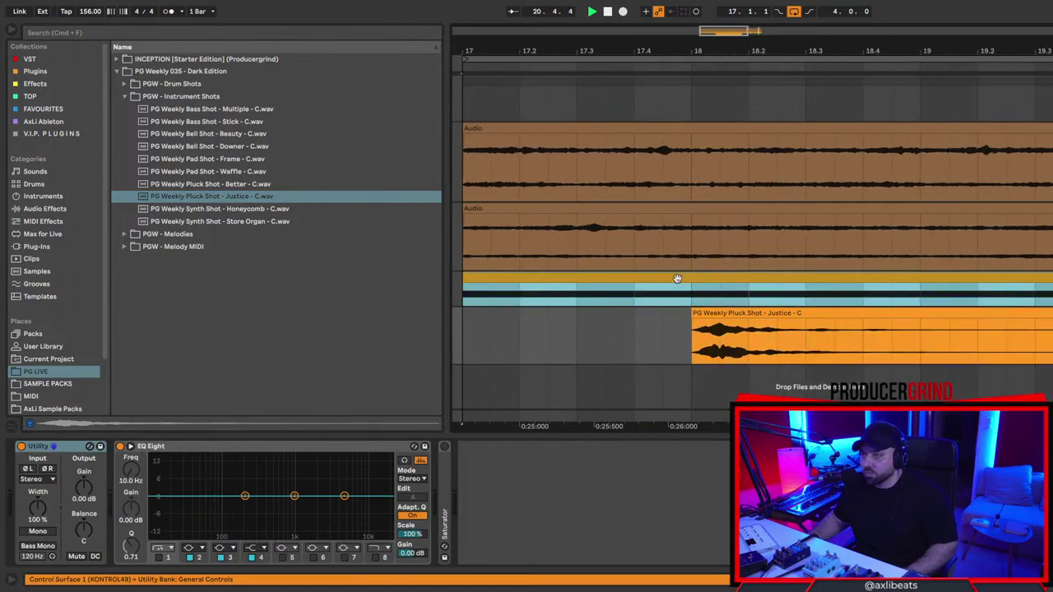
key(shift+Tab)
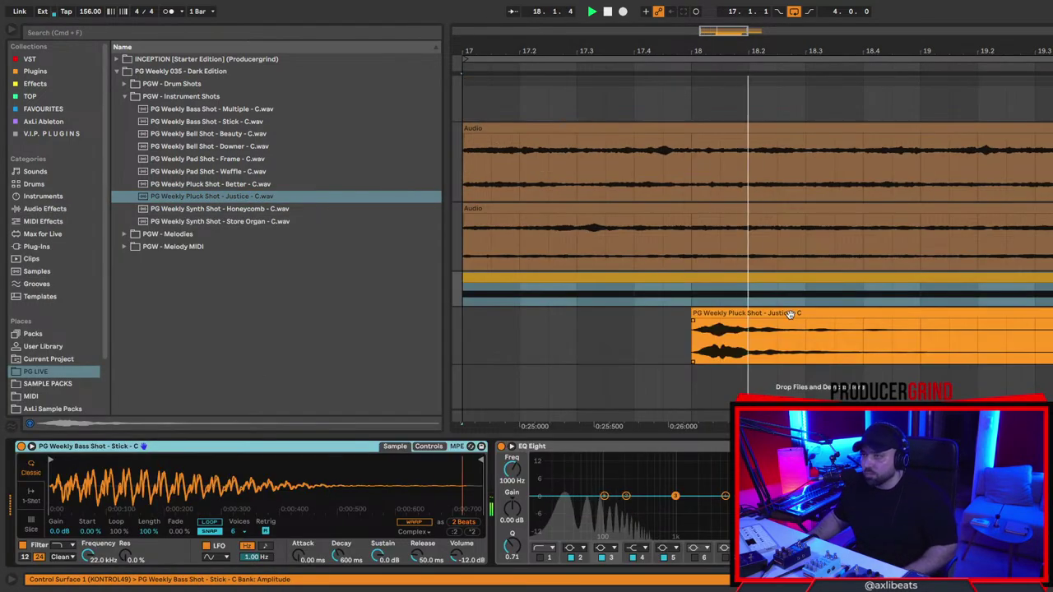
double_click(811, 352)
drag(211, 325, 212, 325)
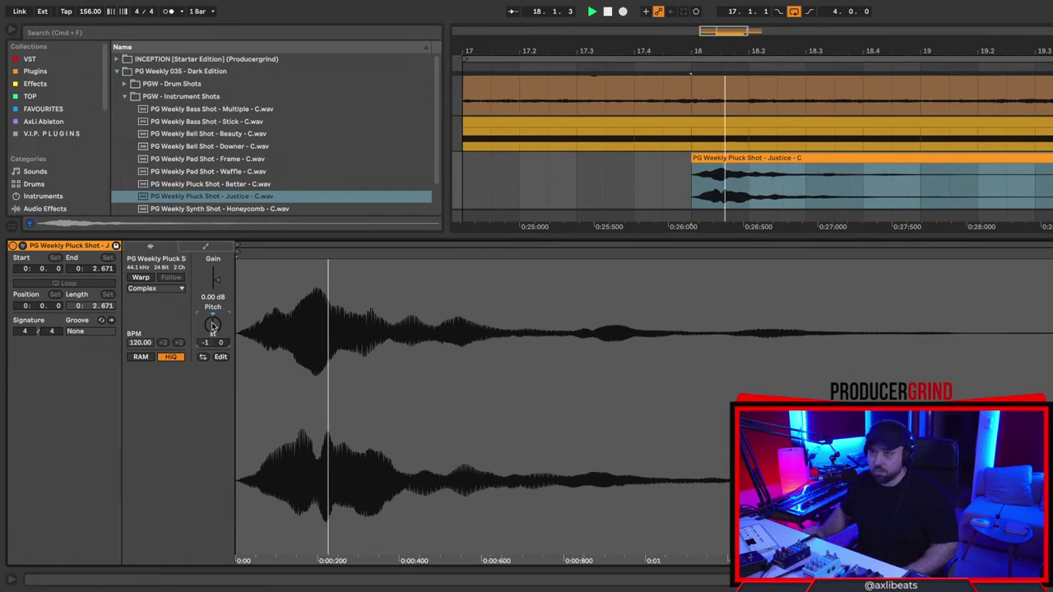
key(shift+Tab)
Trim the pluck clip to end at bar 19 and duplicate the two-bar section from bar 17 to bar 19.
scroll(864, 327, right, 3)
scroll(864, 327, down, 4)
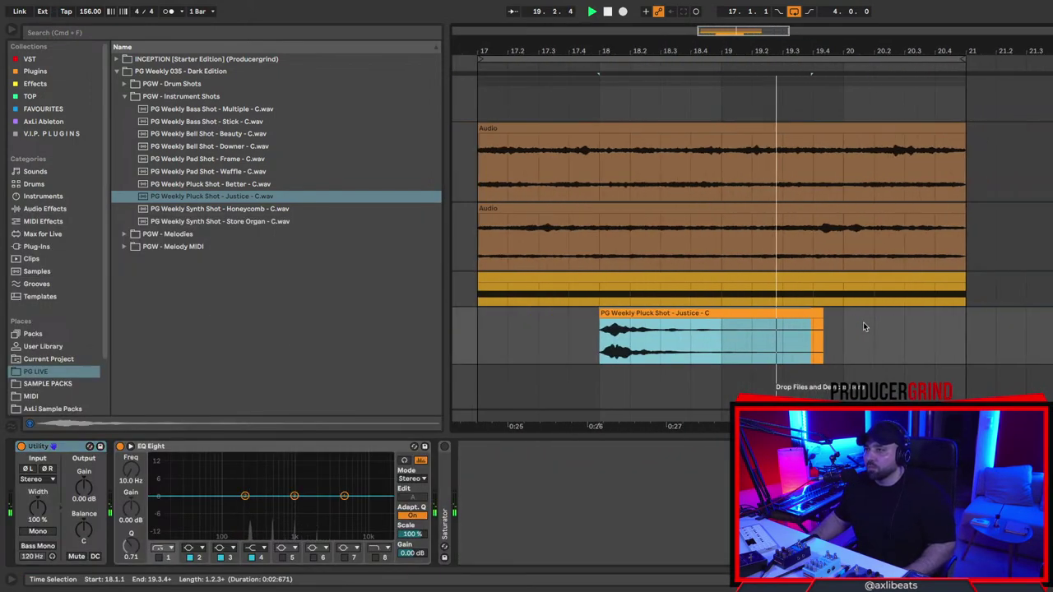
drag(827, 317, 722, 317)
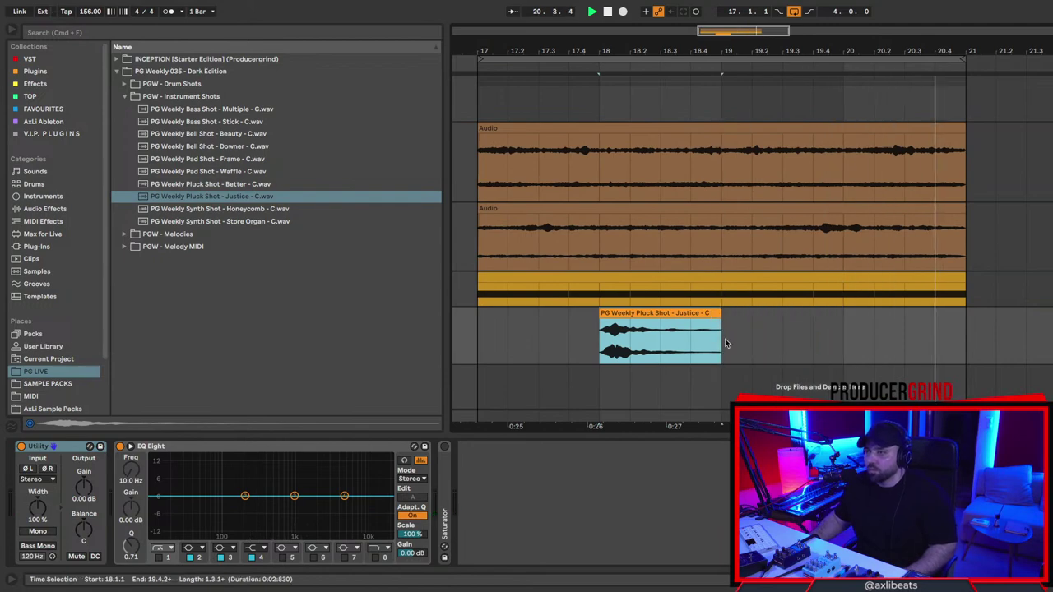
shift+click(483, 351)
key(ctrl+d)
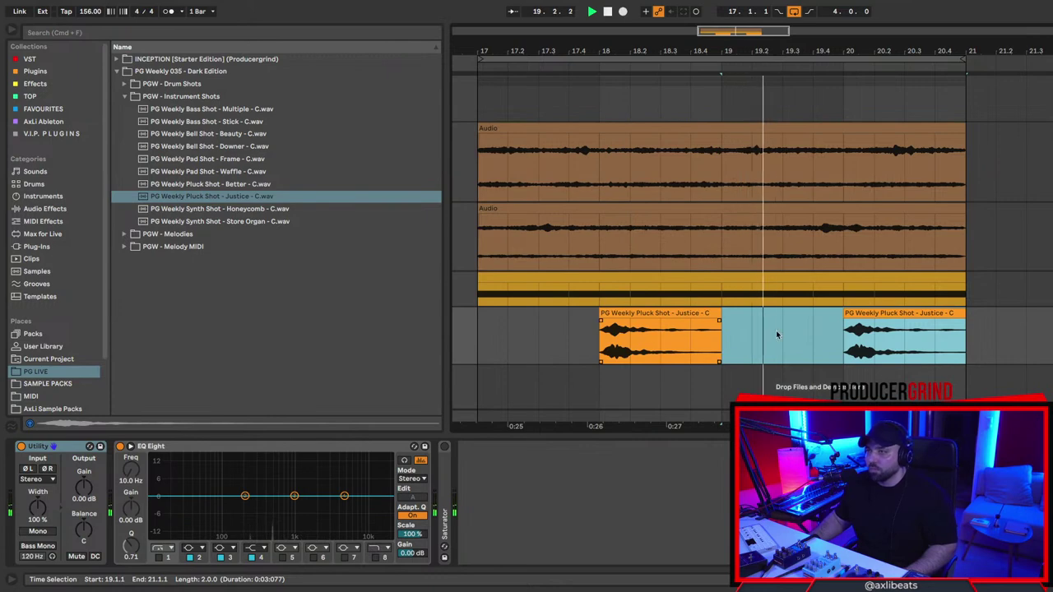
Transpose the second pluck clip, at bar 20, to +11 semitones.
double_click(888, 315)
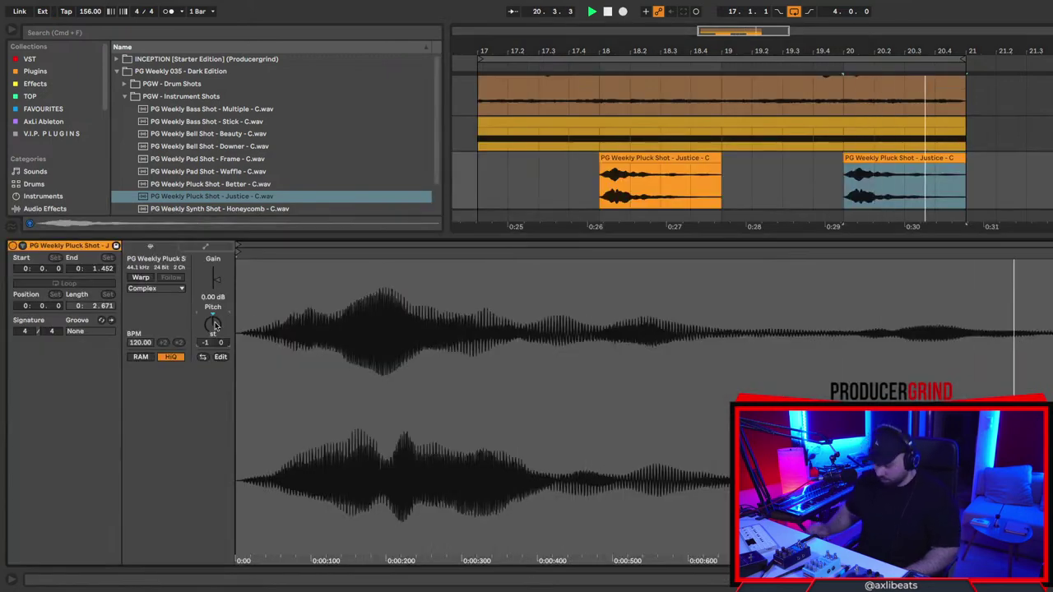
drag(213, 325, 214, 325)
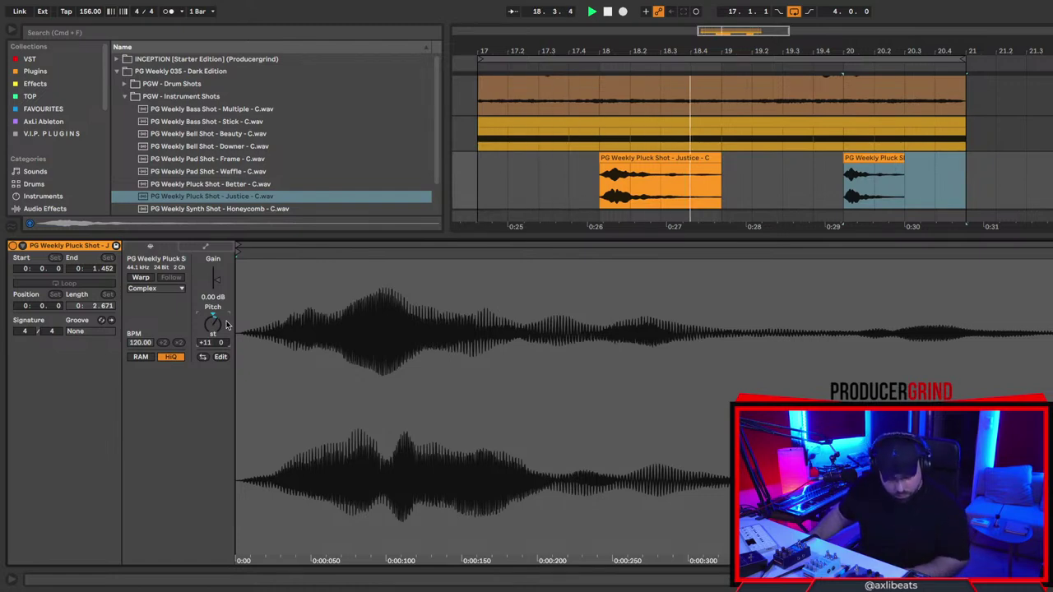
key(shift+Tab)
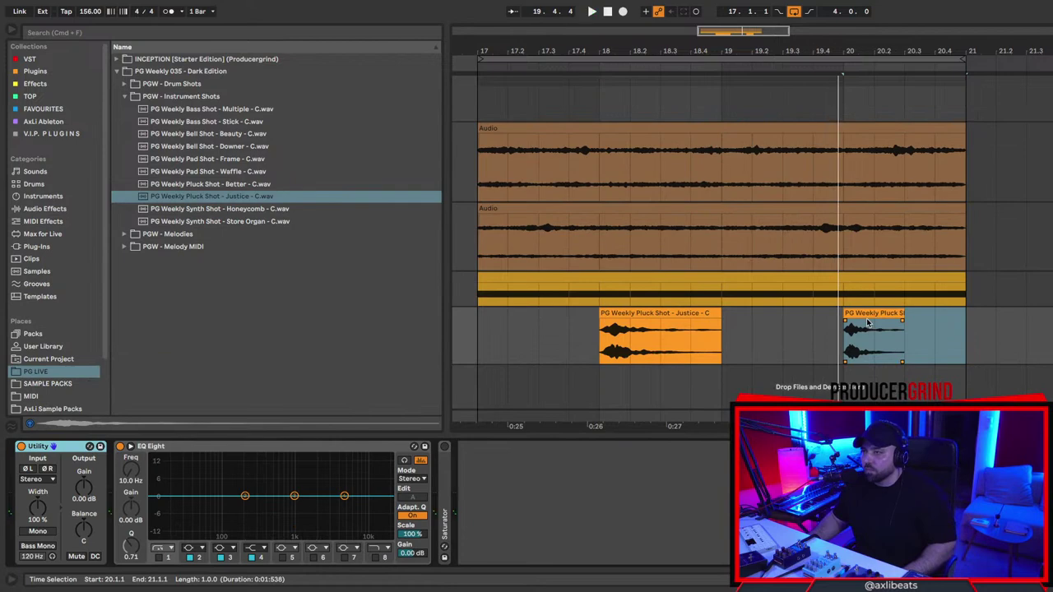
Move the second pluck clip back one beat to start at 19.4 and play from bar 17.
click(860, 314)
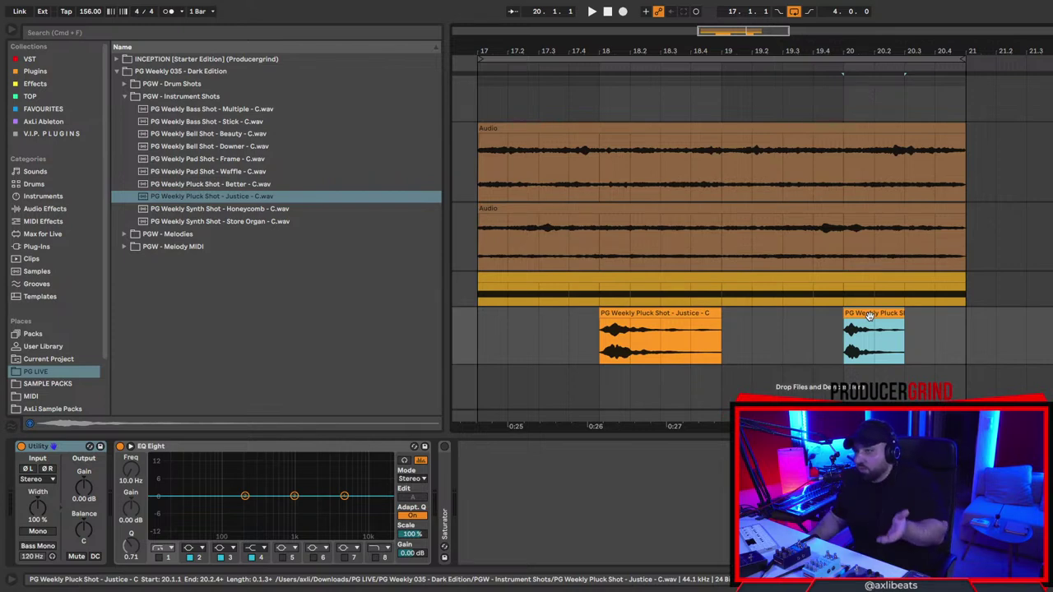
drag(869, 315, 839, 315)
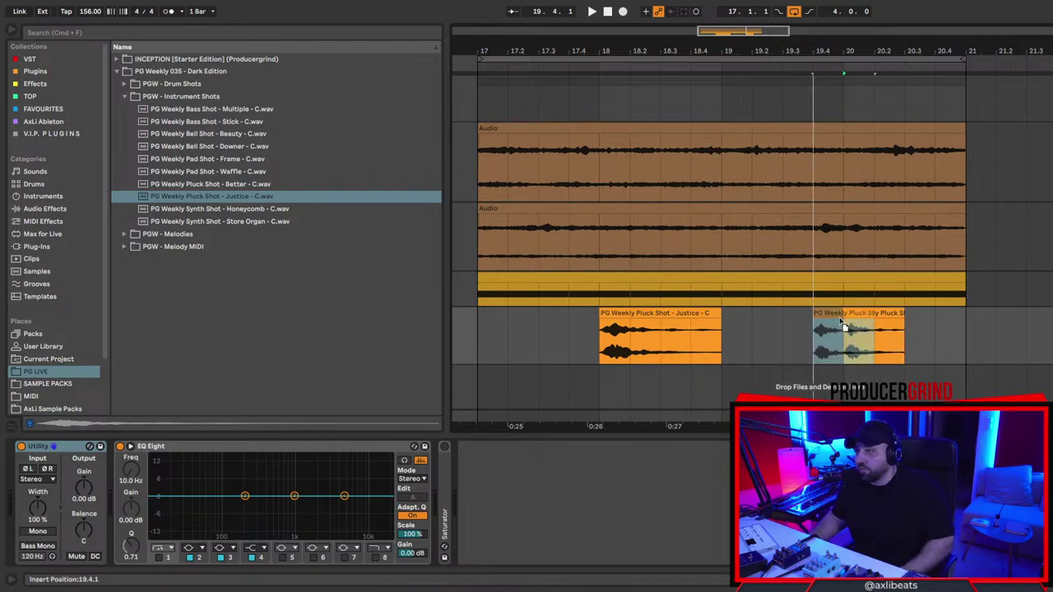
click(477, 337)
key(space)
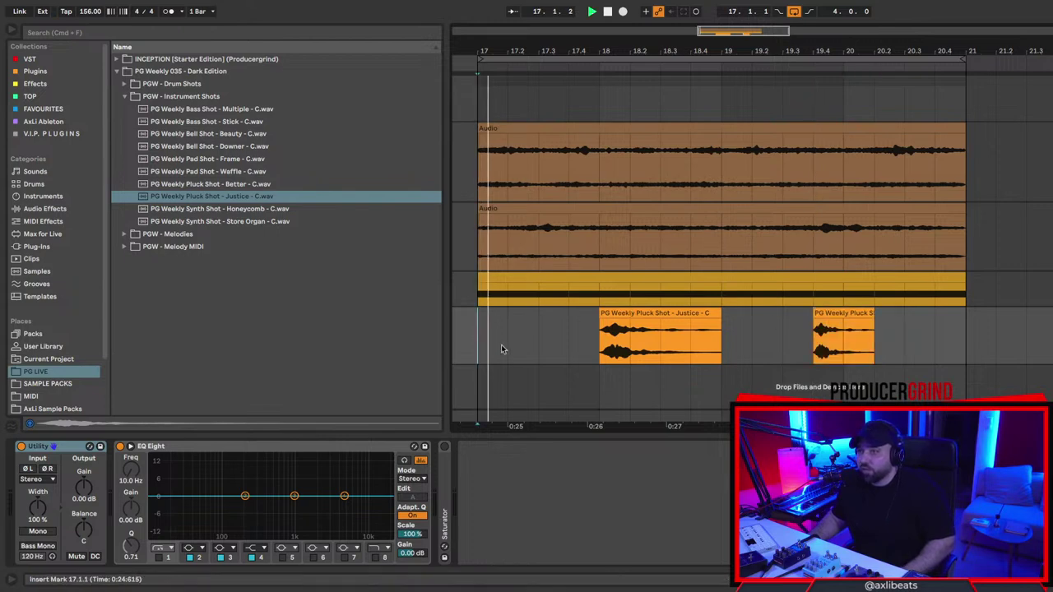
Reposition the two pluck clips to start at 17.2 and 18.3, auditioning them, and duplicate the two-bar pattern to bar 19.
key(space)
drag(608, 314, 540, 322)
click(479, 343)
key(space)
key(space)
click(476, 344)
key(space)
drag(818, 329, 488, 351)
key(super+d)
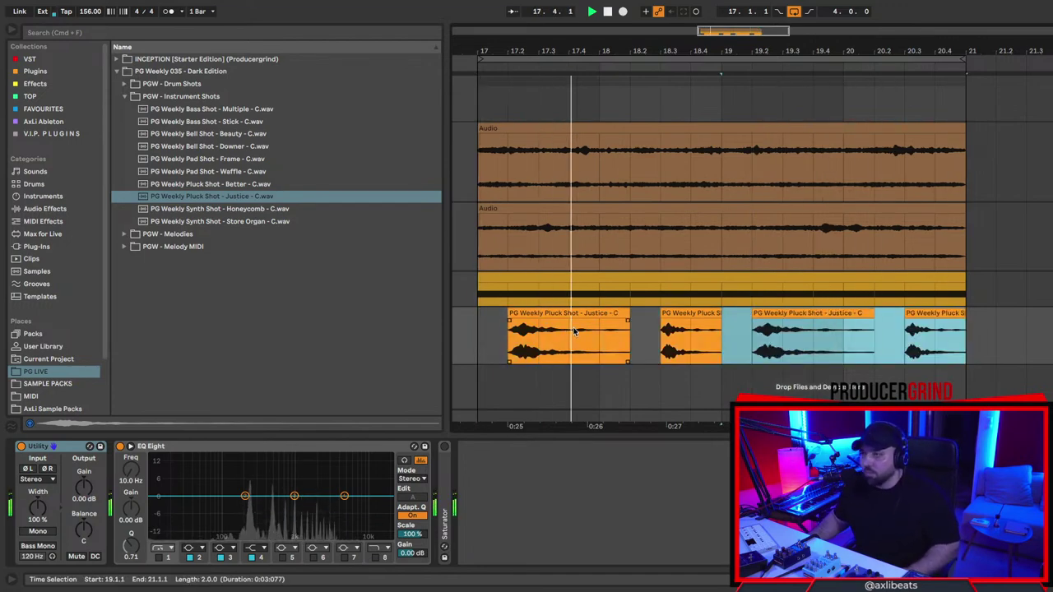
Find FabFilter Pro-Q 3 among the V.I.P. plugins and add it to the pluck track.
scroll(574, 331, up, 1)
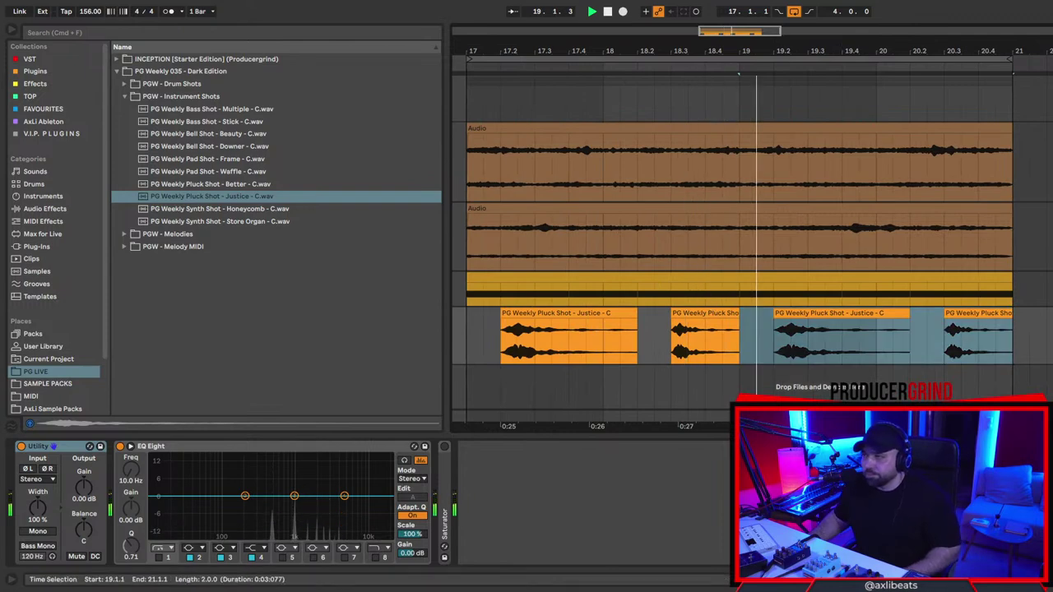
click(71, 32)
text(fab)
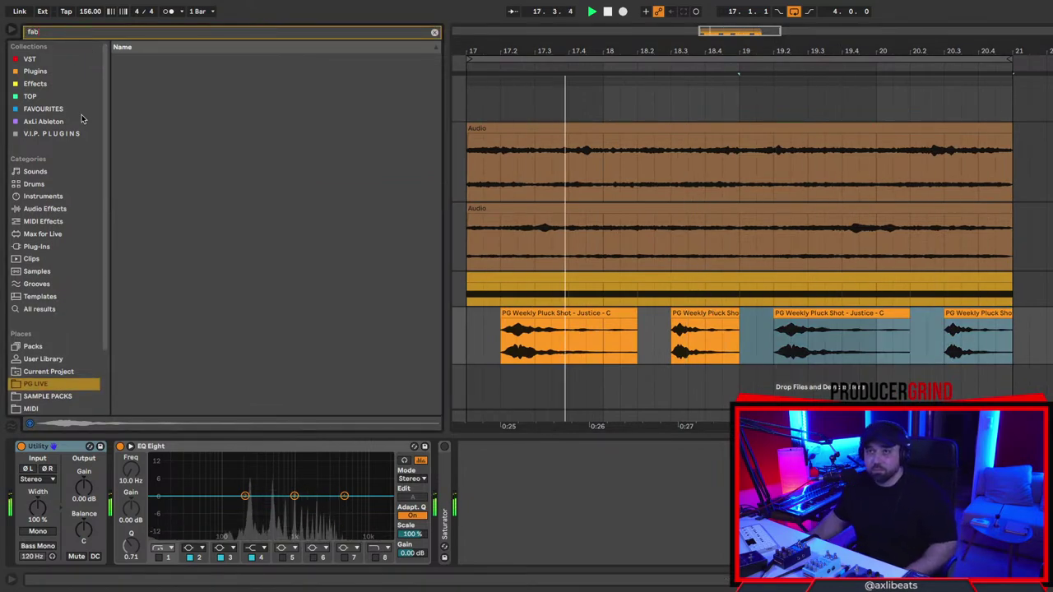
click(70, 134)
drag(173, 63, 205, 73)
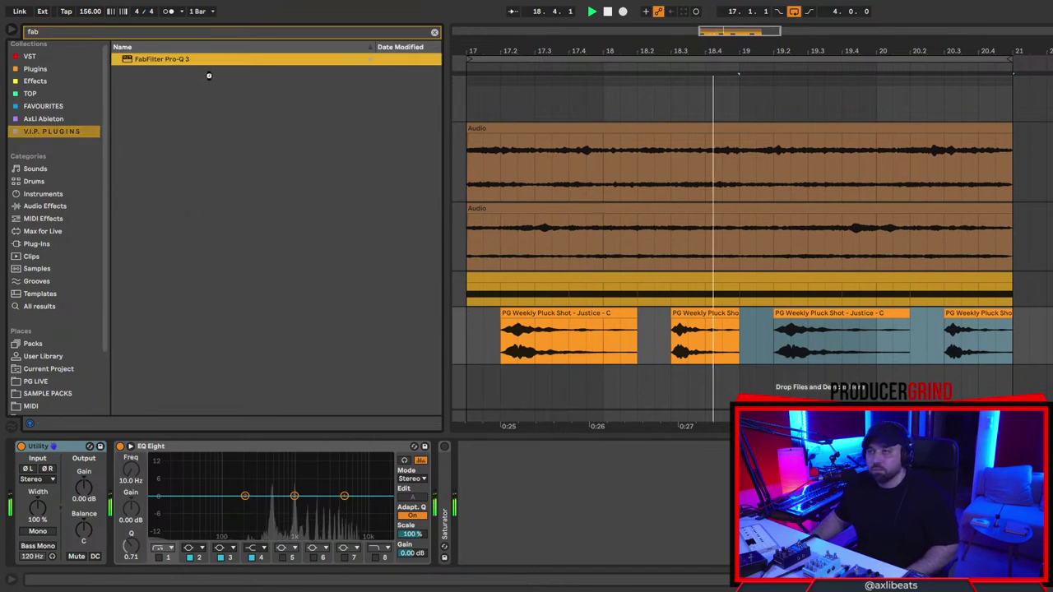
drag(390, 206, 552, 209)
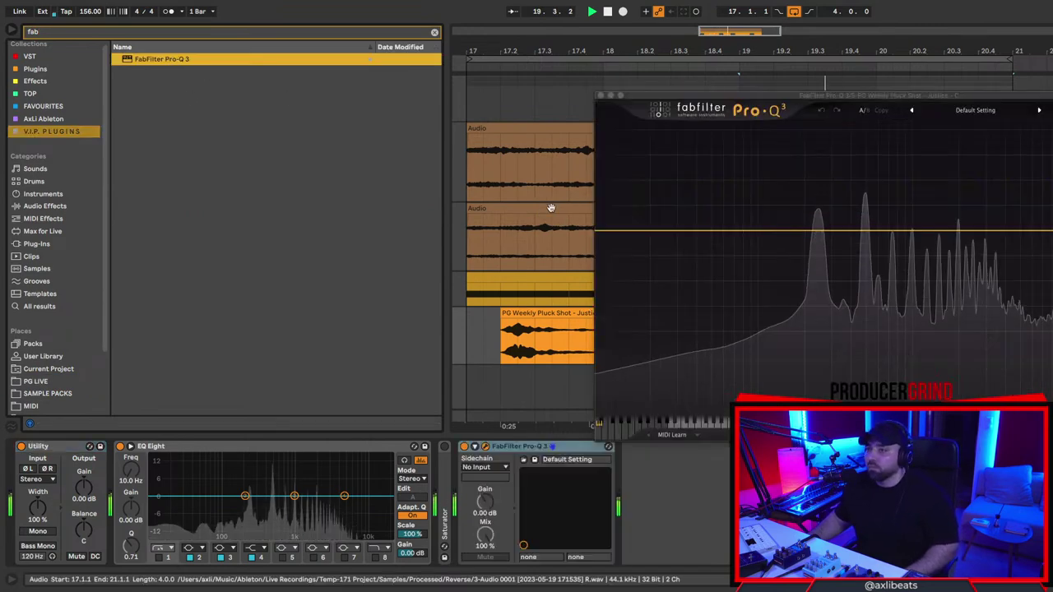
Add a 12 dB/oct high-cut band to the pluck EQ at about 2.3 kHz.
click(1031, 233)
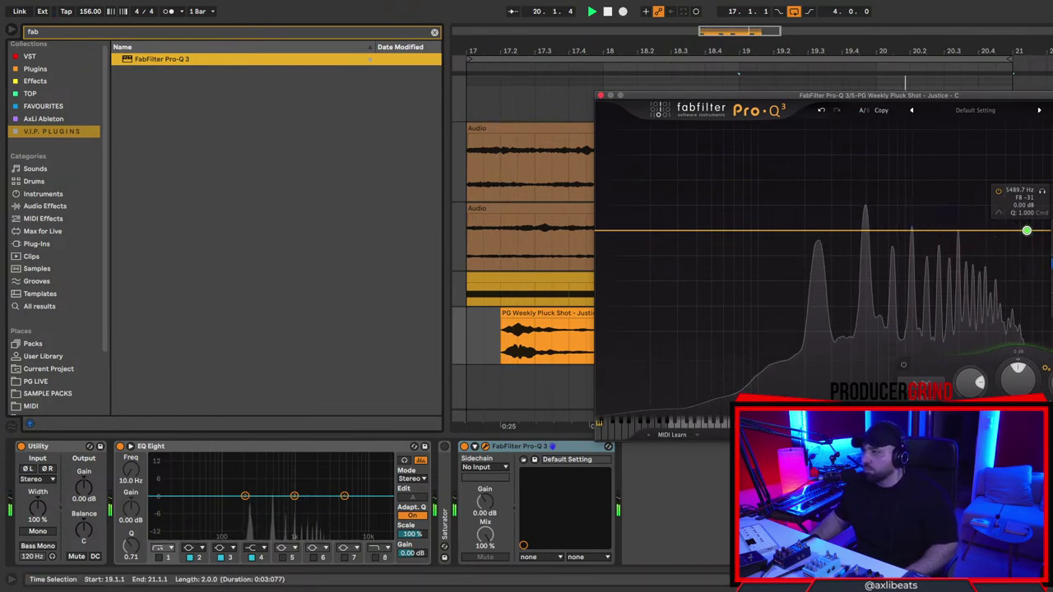
click(1027, 232)
drag(1026, 231, 965, 231)
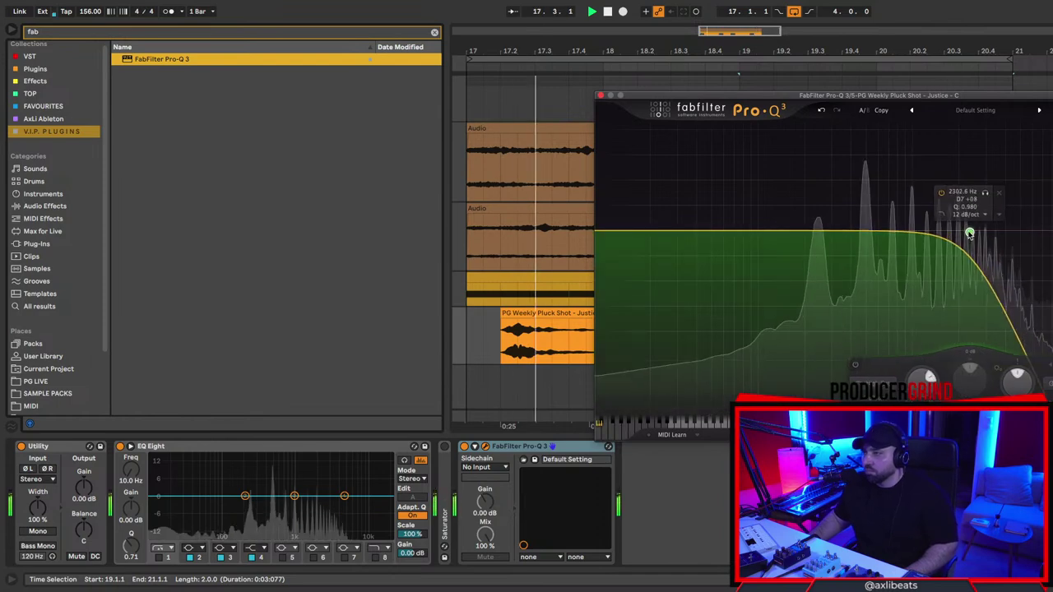
Add a low-cut band to remove the pluck's low end, and lower the high-cut frequency further to narrow the passband.
click(740, 231)
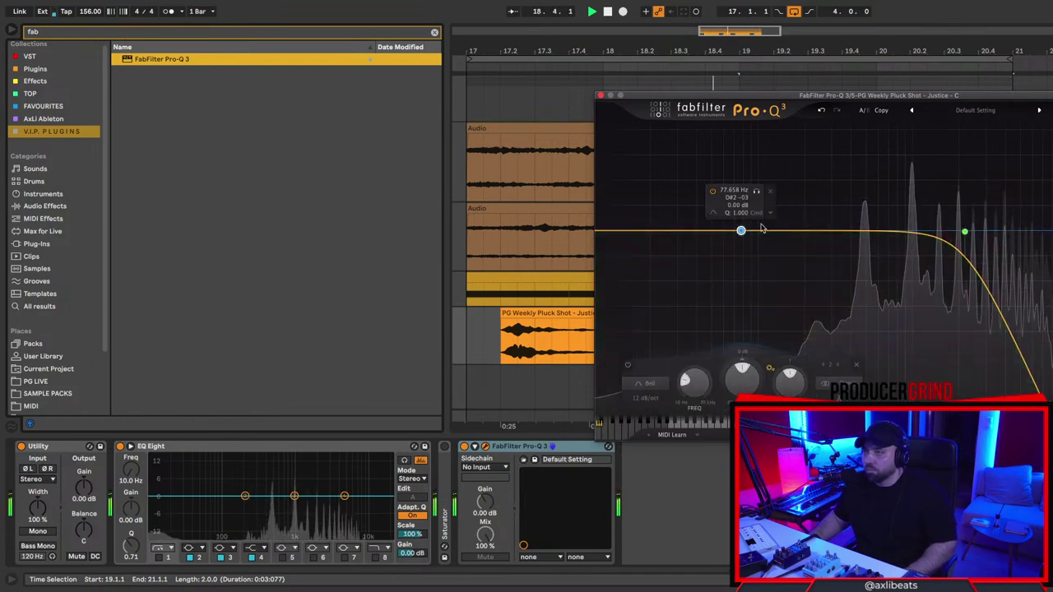
click(770, 214)
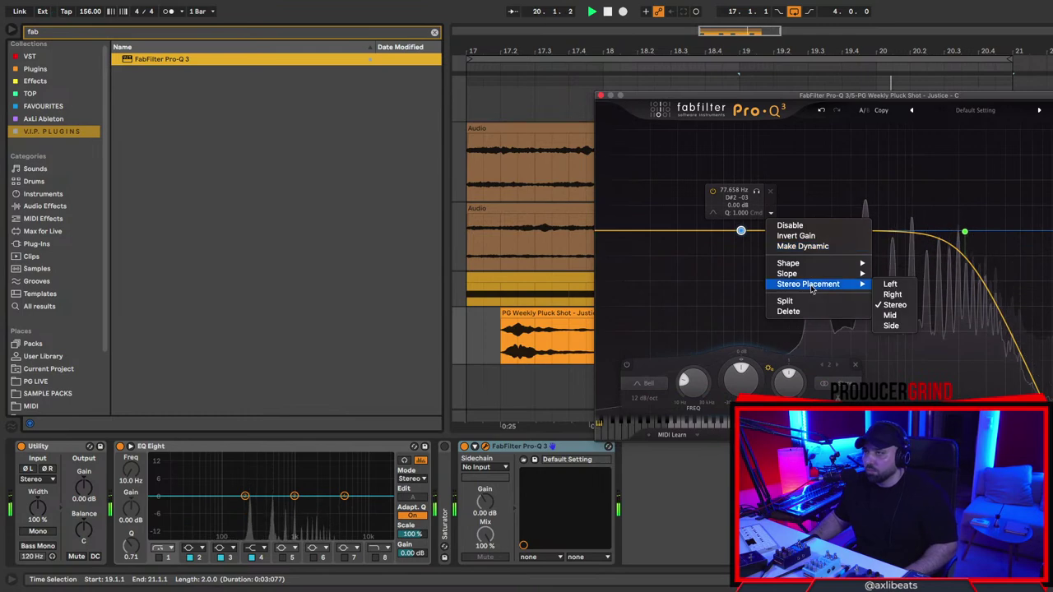
mouse_move(824, 267)
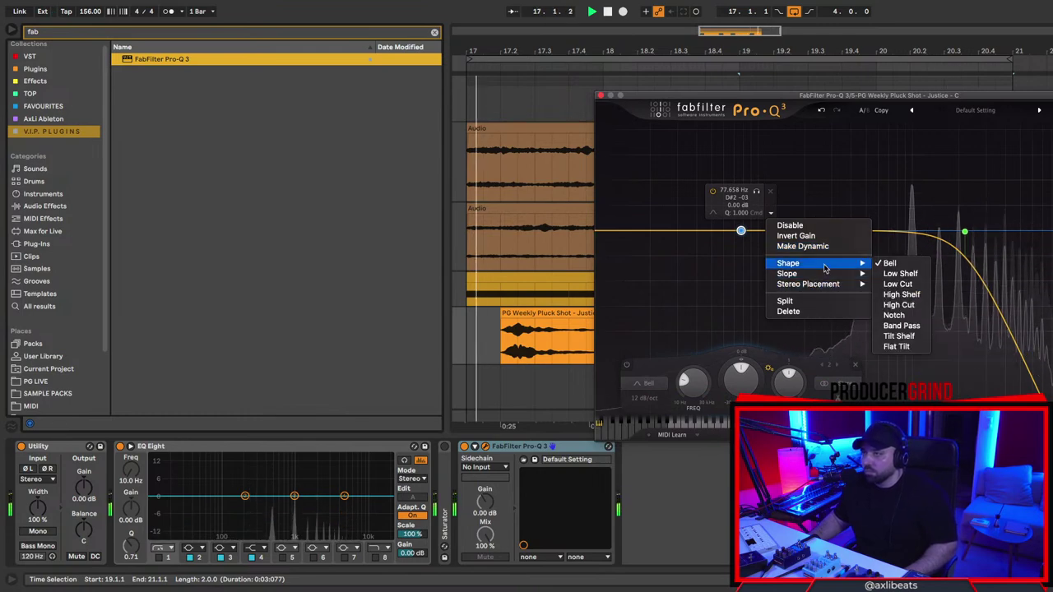
click(898, 284)
drag(740, 230, 830, 234)
drag(964, 232, 918, 231)
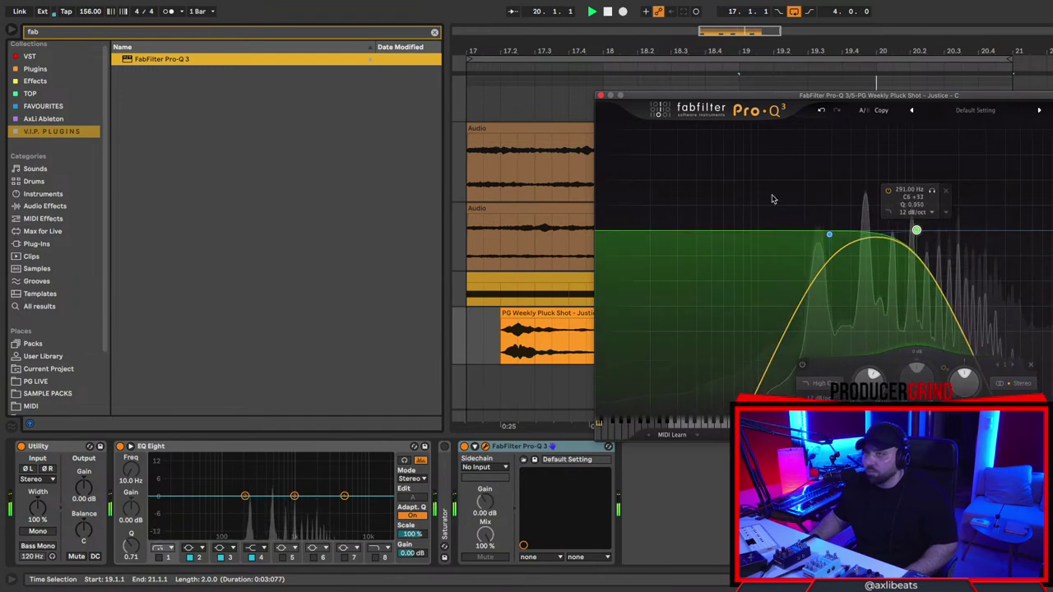
click(601, 95)
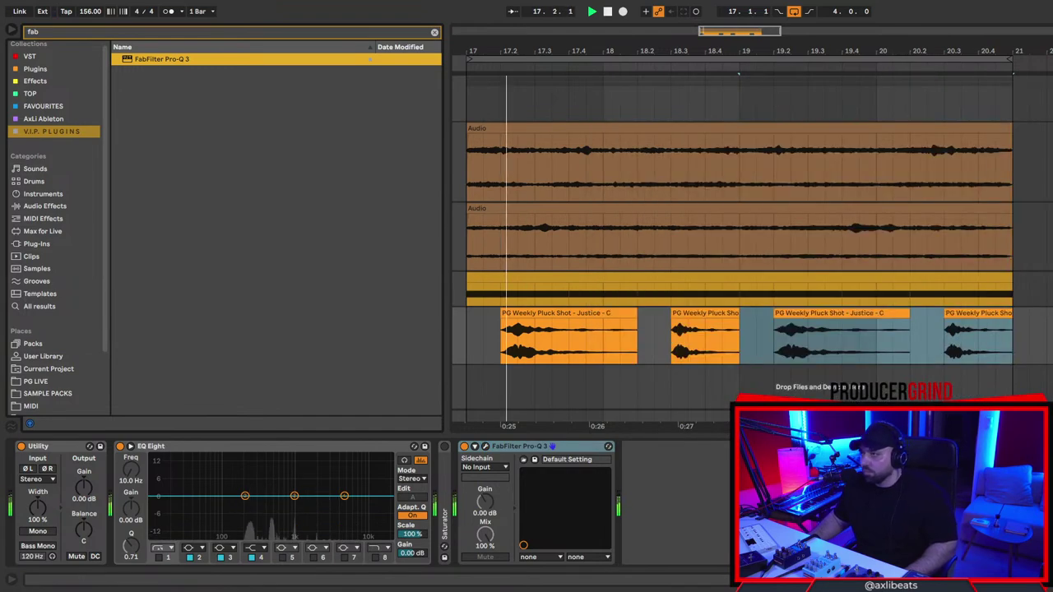
Search the plugins for Portal and add it after the EQ on the pluck track.
key(space)
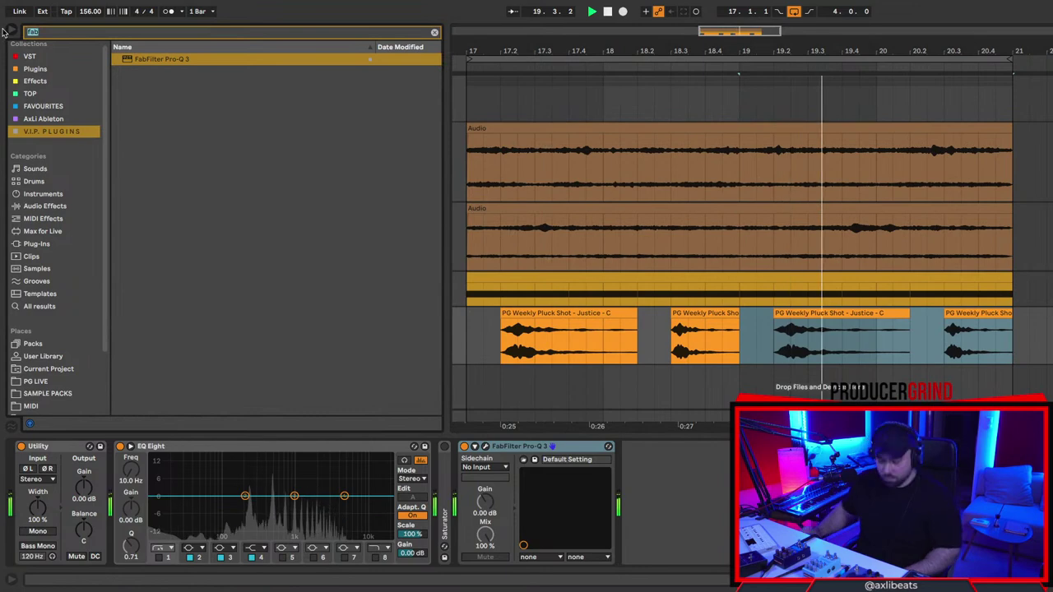
text(portal)
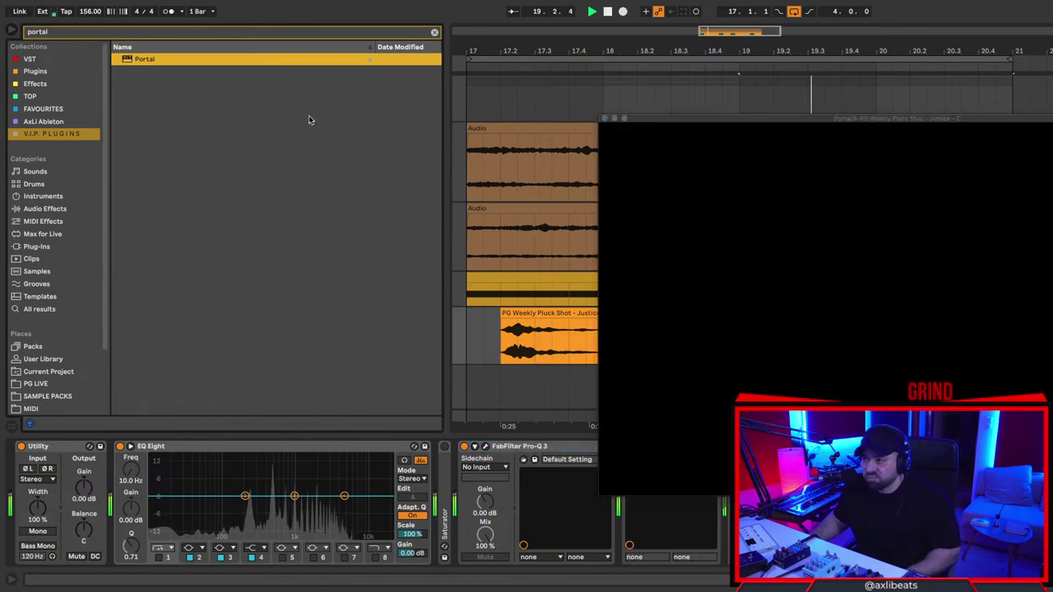
drag(863, 123, 714, 57)
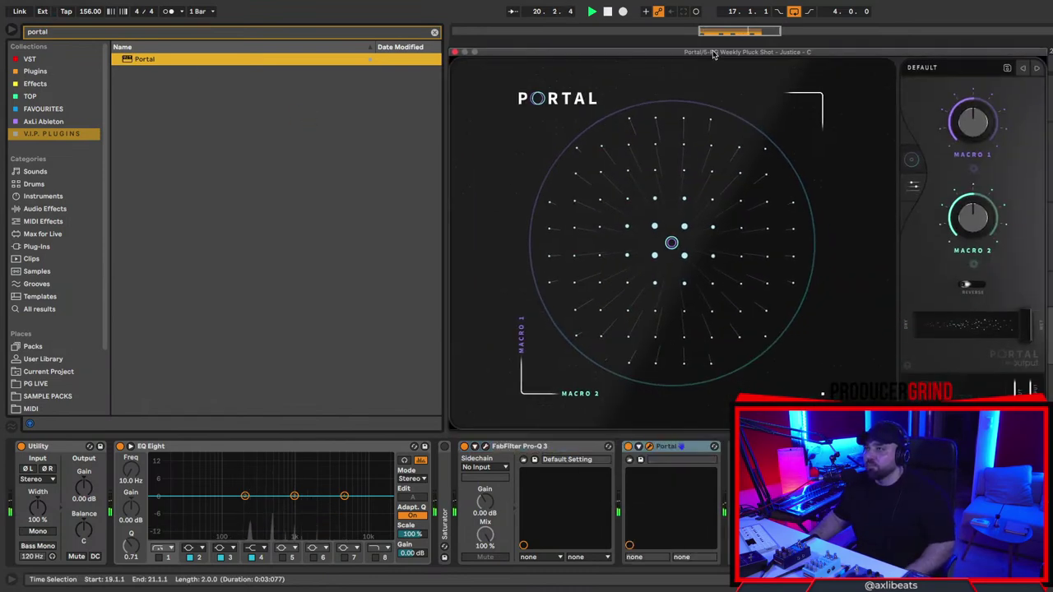
Audition the PG Gravity Sidechained preset in Portal, and load PG Gravity Pad Creator.
click(935, 69)
scroll(537, 319, down, 15)
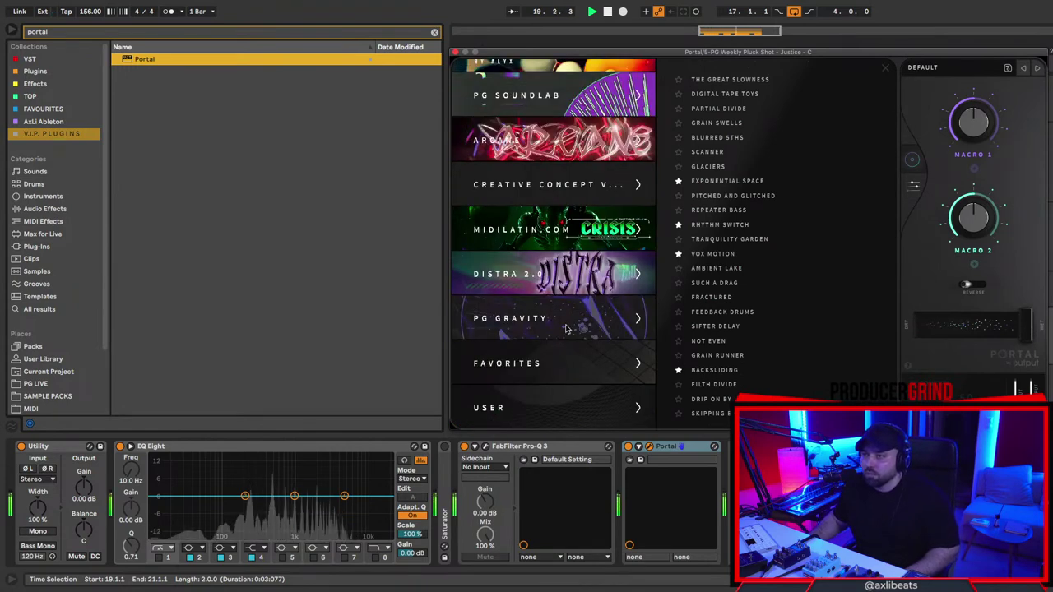
click(566, 329)
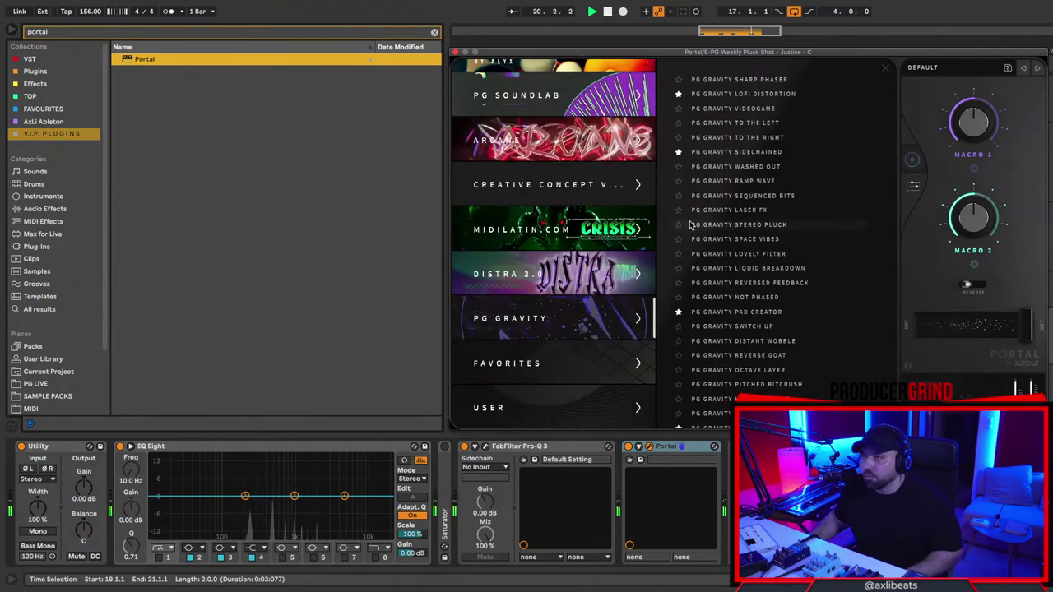
click(717, 152)
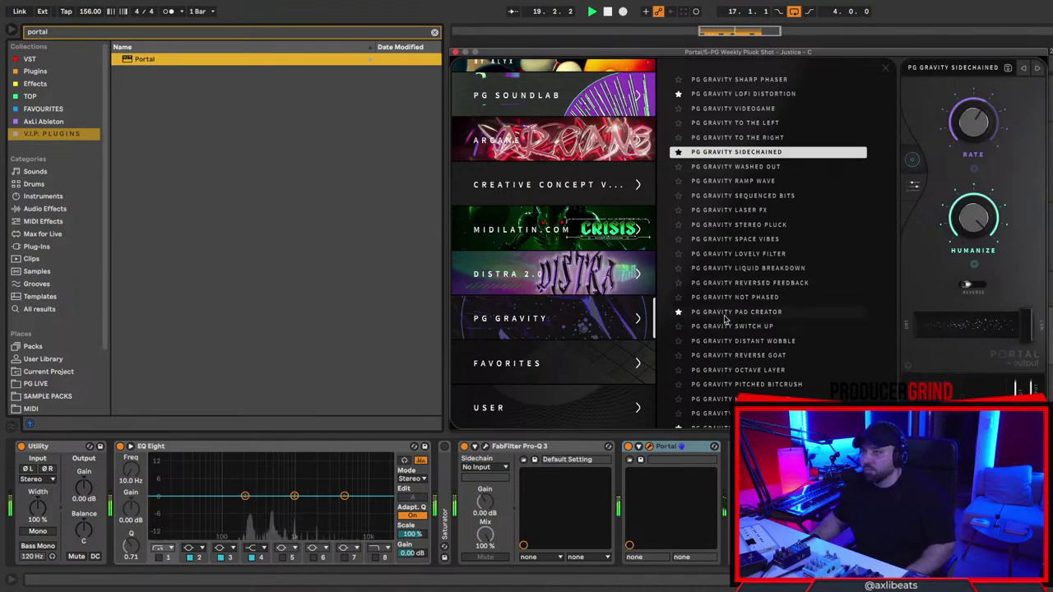
click(725, 316)
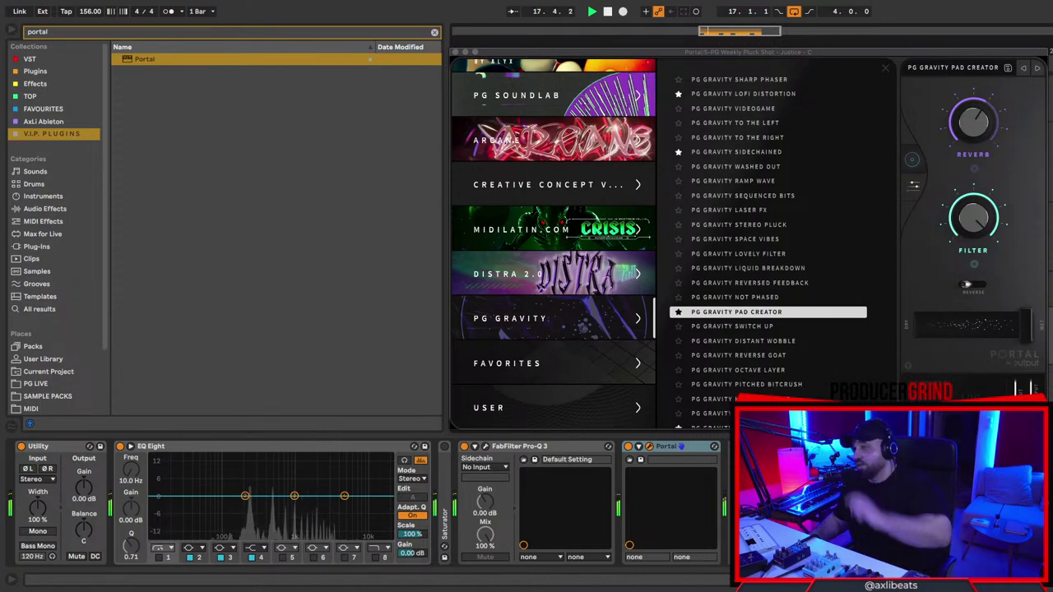
click(454, 52)
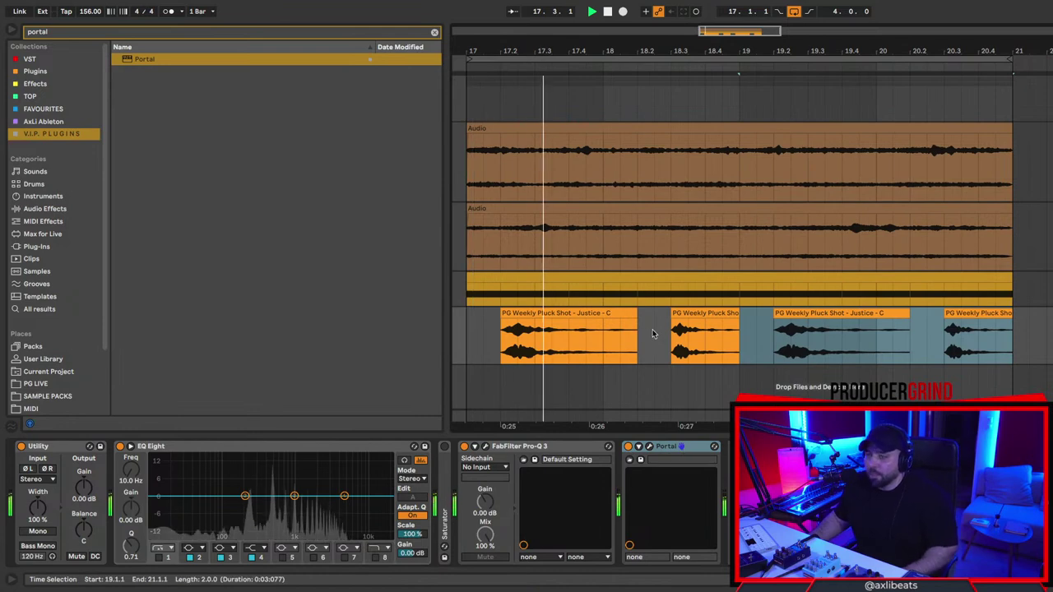
Transpose the pluck clip at 18.3 to +14 semitones and duplicate the two-bar pattern from bar 17 to bar 19.
double_click(695, 335)
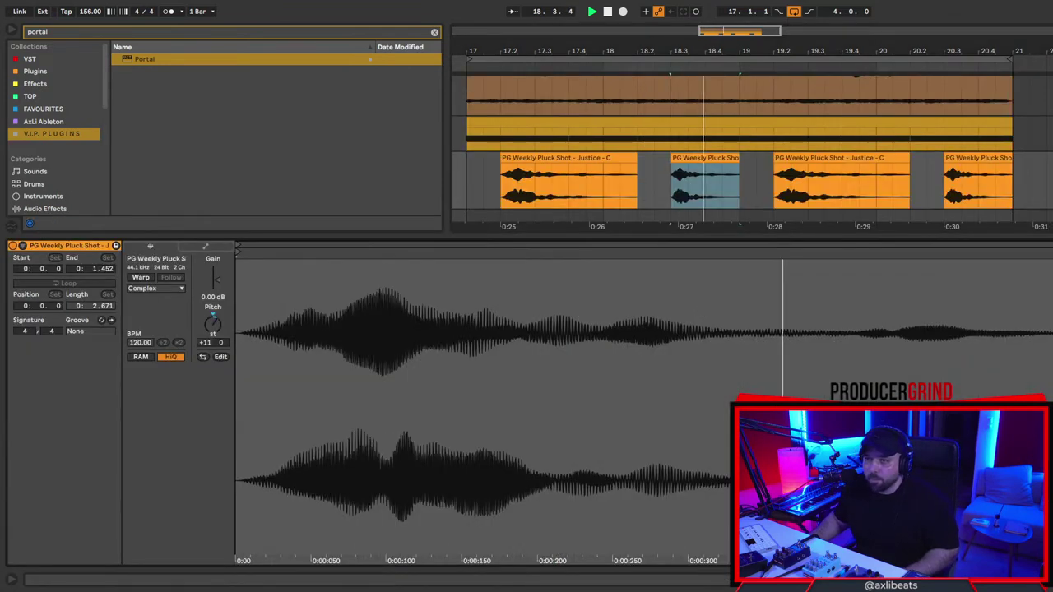
drag(213, 327, 213, 322)
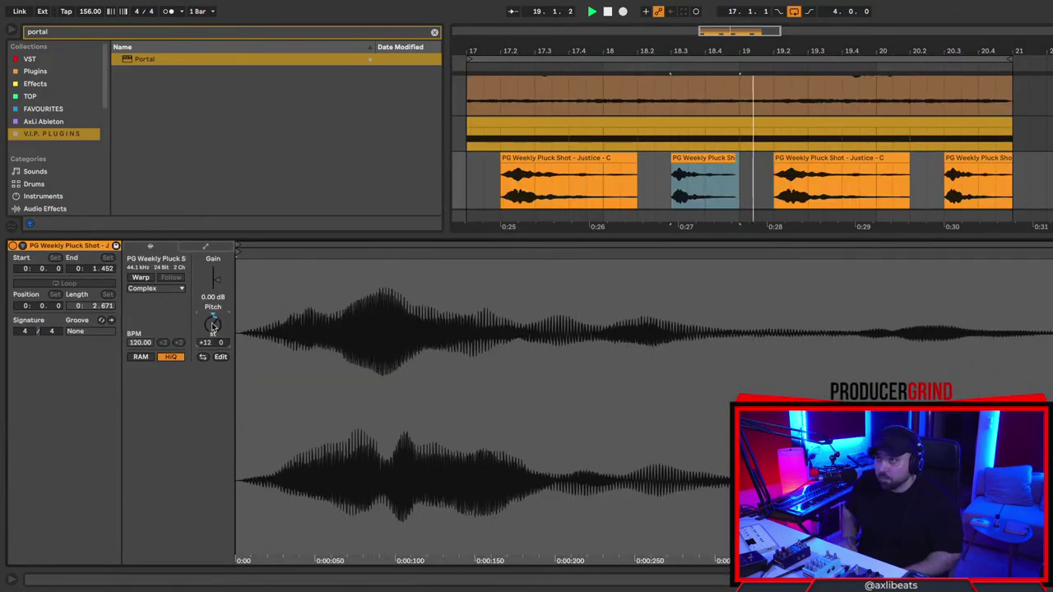
drag(212, 327, 212, 325)
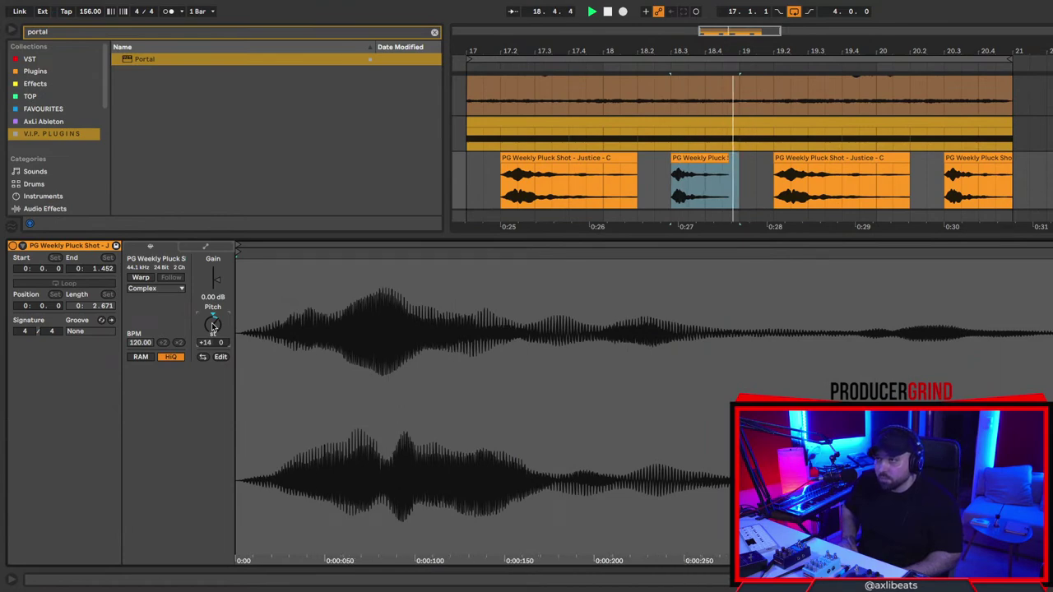
key(shift+Tab)
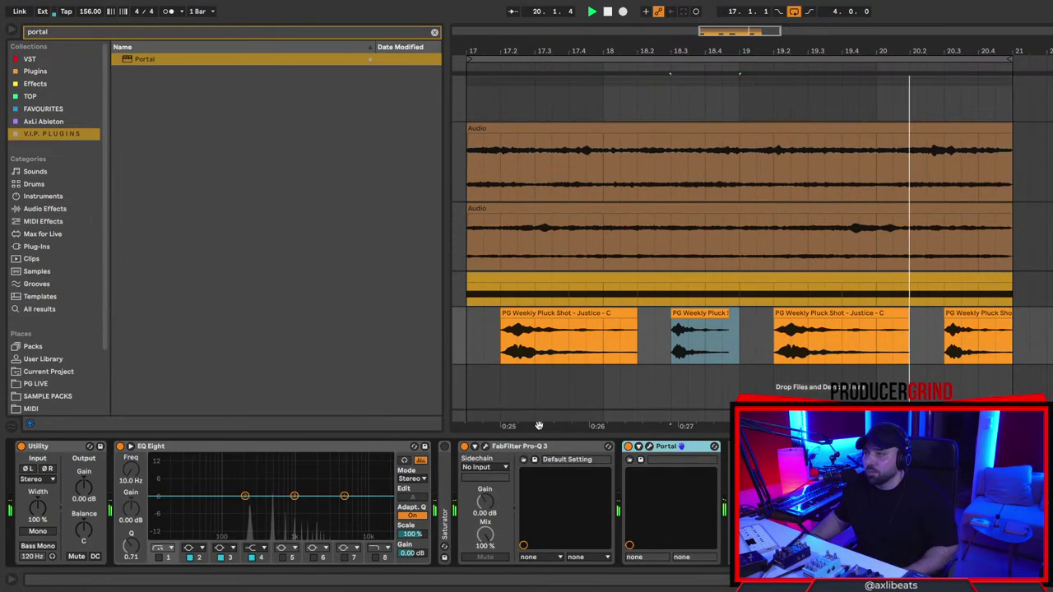
drag(727, 353, 478, 351)
key(ctrl+d)
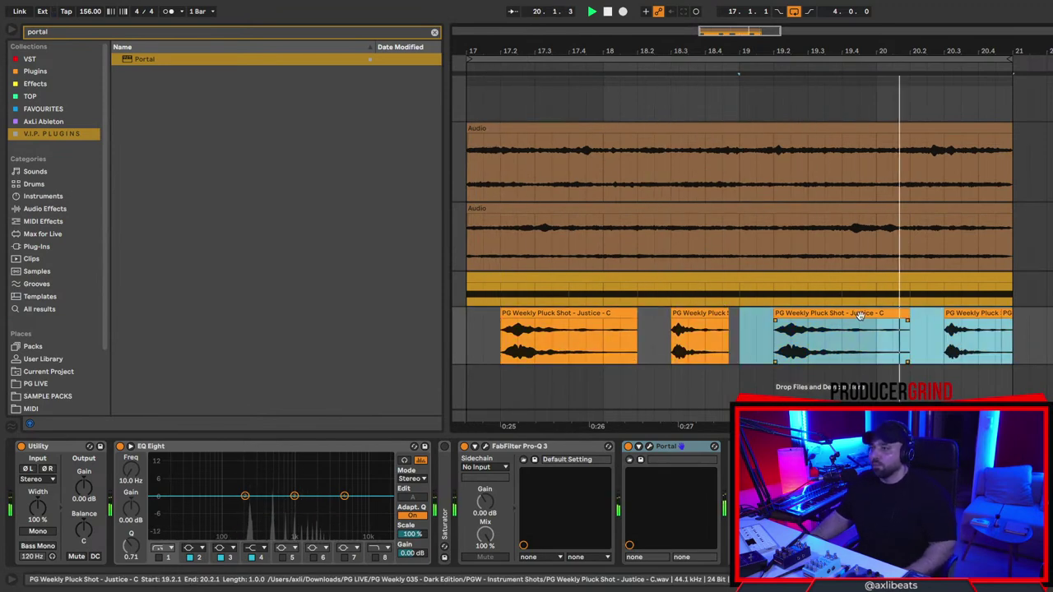
Lower the gain of the two longer pluck clips at 17.2 and 19.2 to -4.62 dB.
key(shift+Tab)
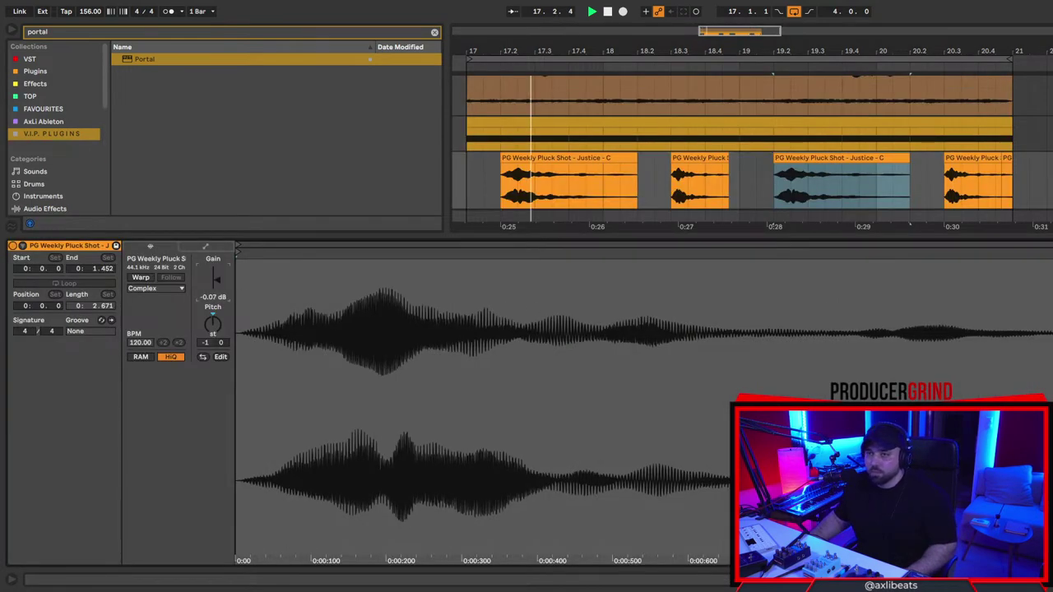
click(824, 159)
drag(825, 159, 559, 174)
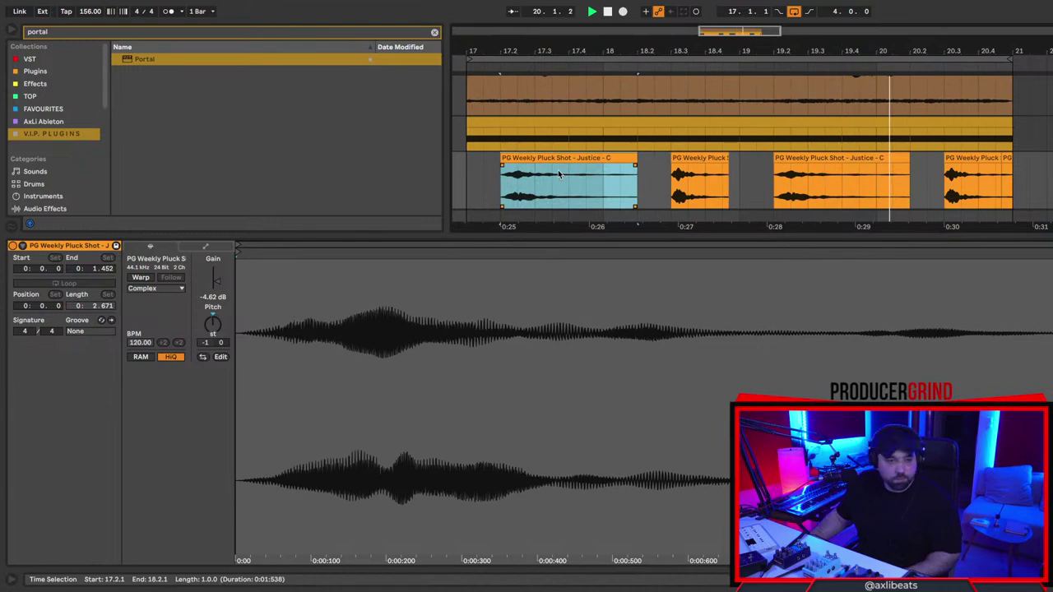
key(shift+Tab)
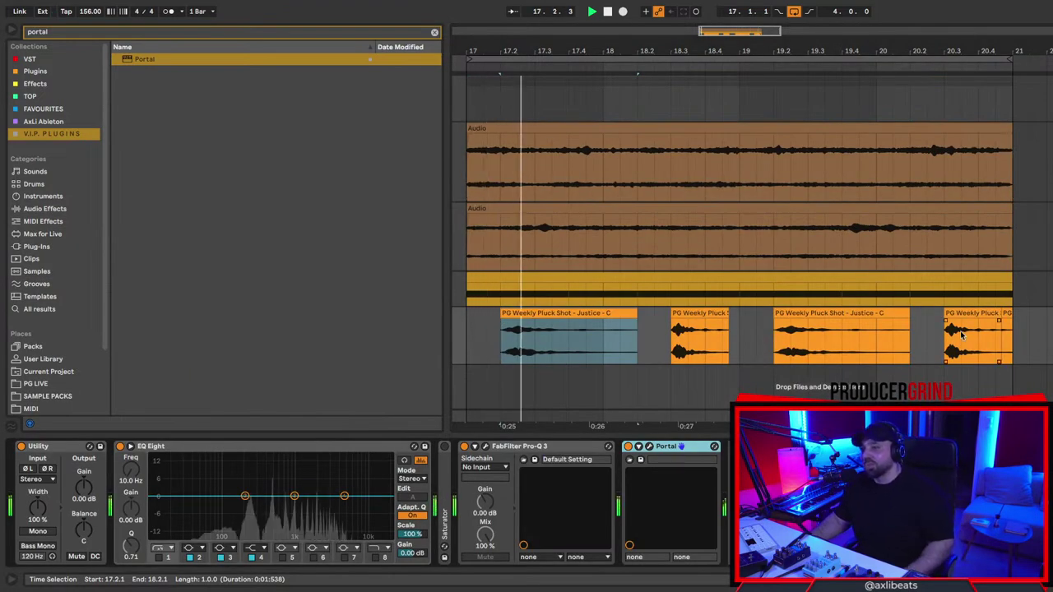
Record a four-bar audio take from bar 17 to bar 21 on the track below the plucks.
scroll(839, 335, down, 3)
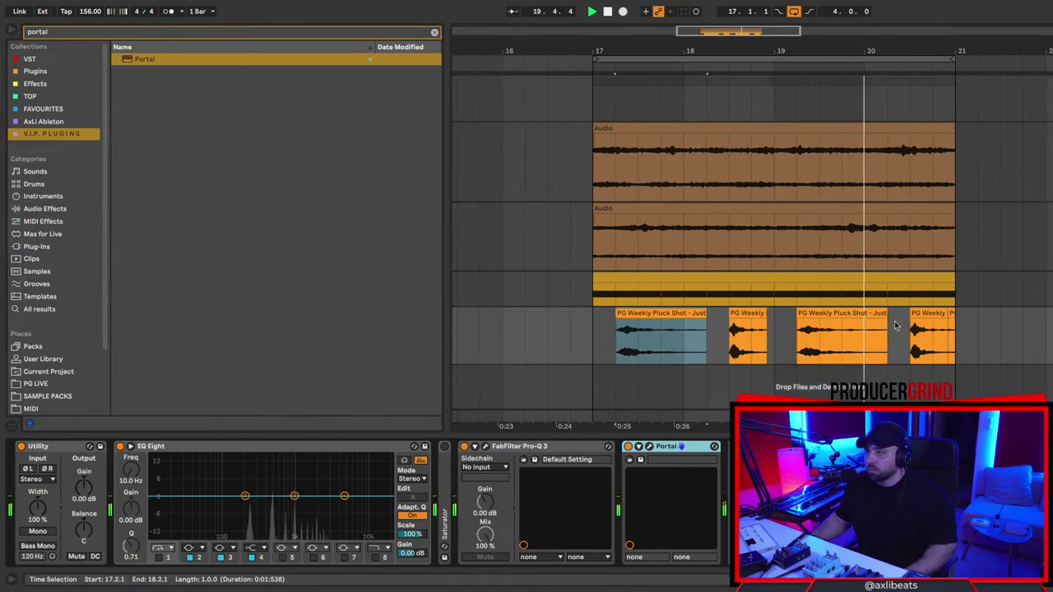
key(space)
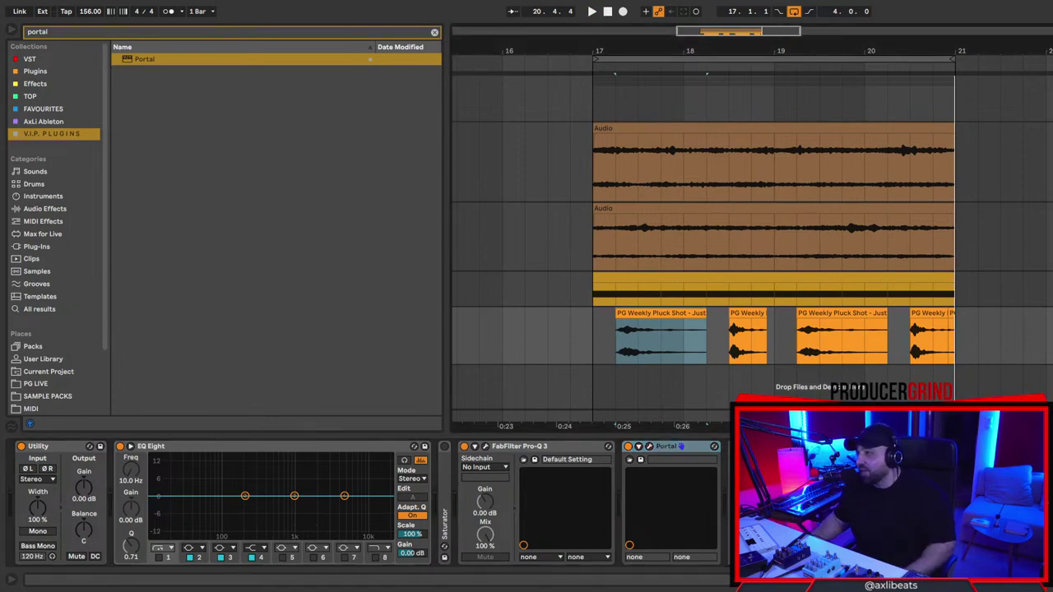
key(Down)
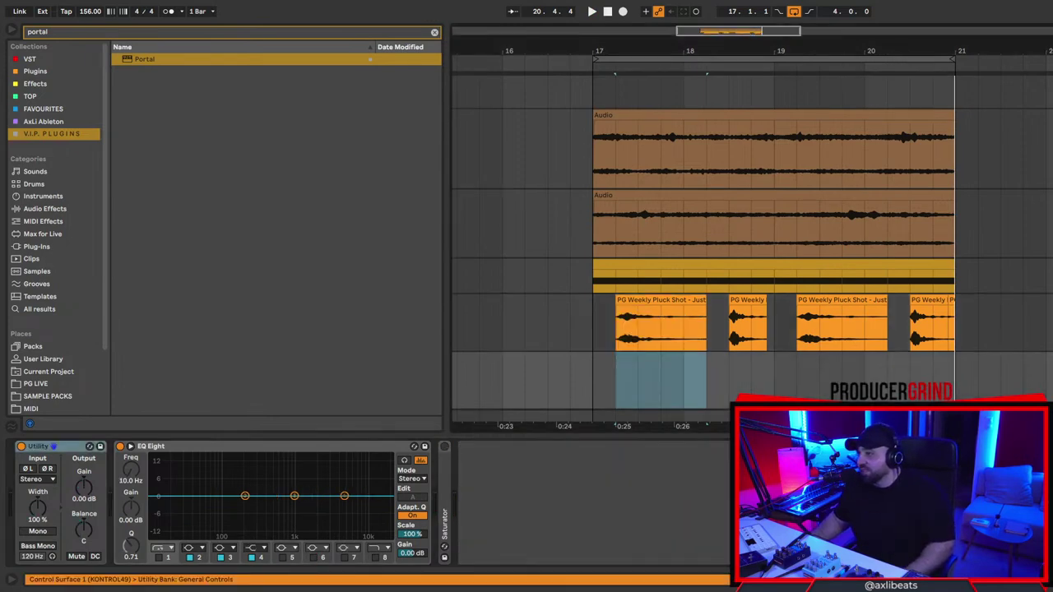
click(589, 384)
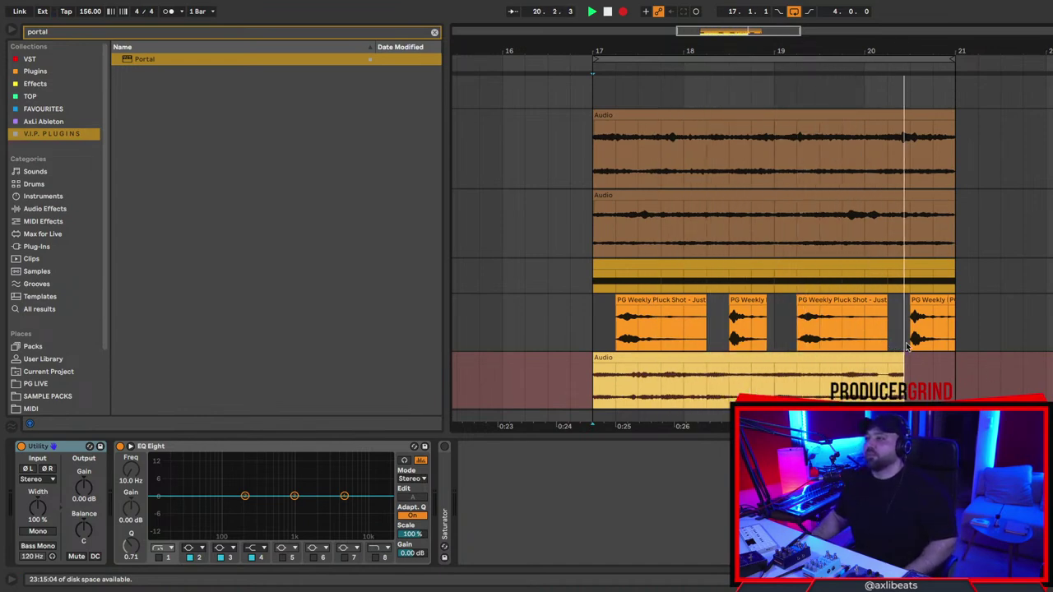
key(space)
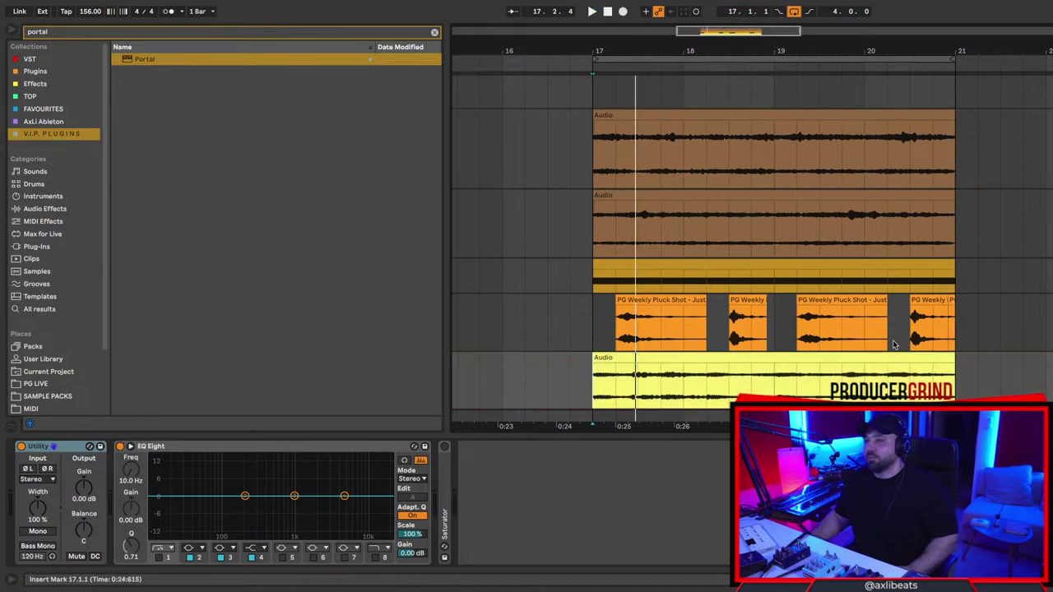
Select the newly recorded four-bar clip and transpose it to +12 semitones.
scroll(782, 370, down, 2)
scroll(817, 356, up, 3)
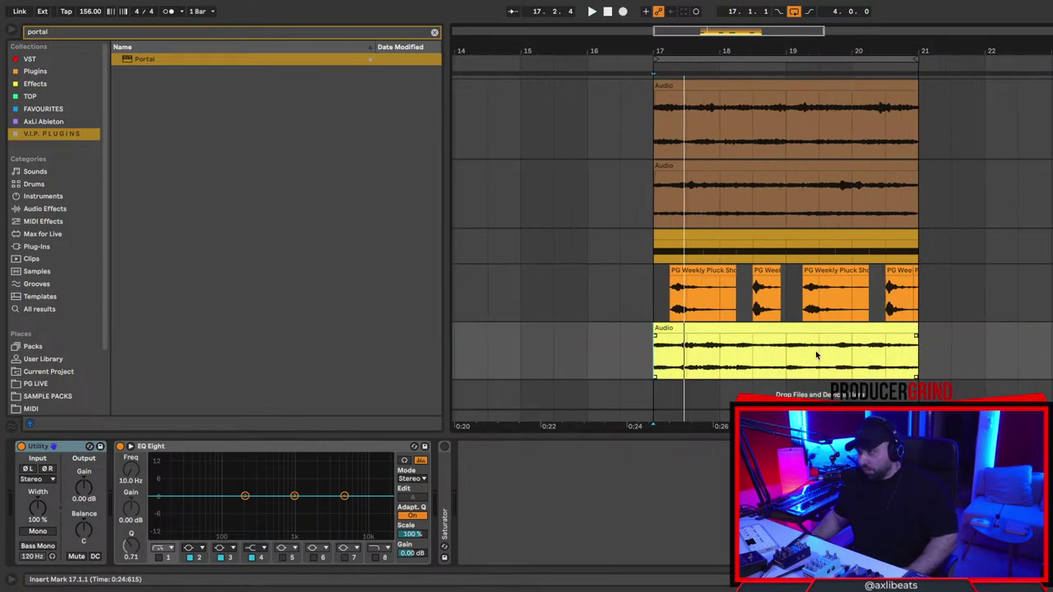
click(858, 339)
double_click(935, 338)
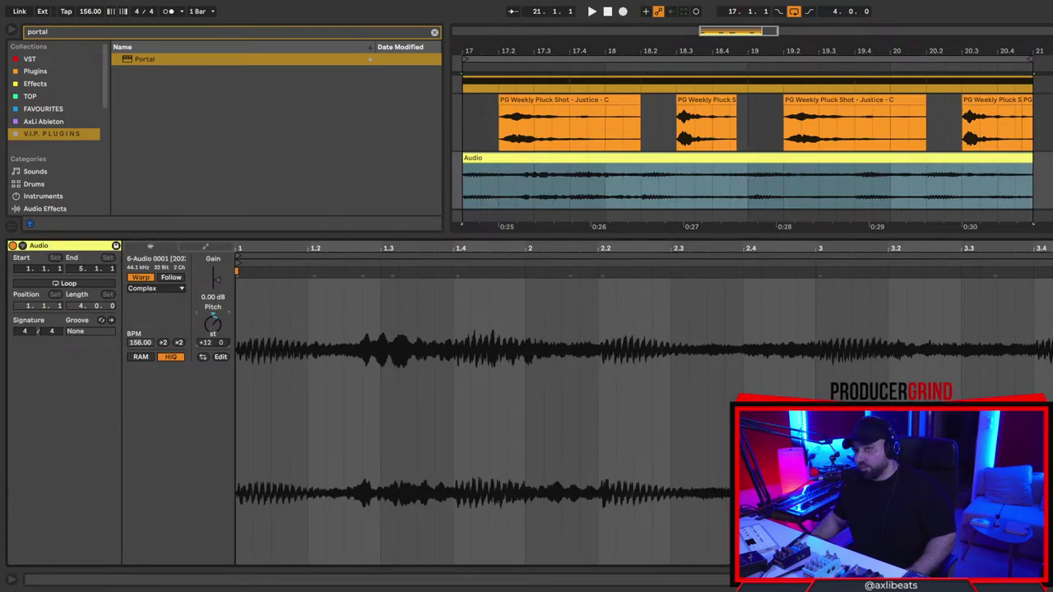
key(shift+Tab)
click(943, 355)
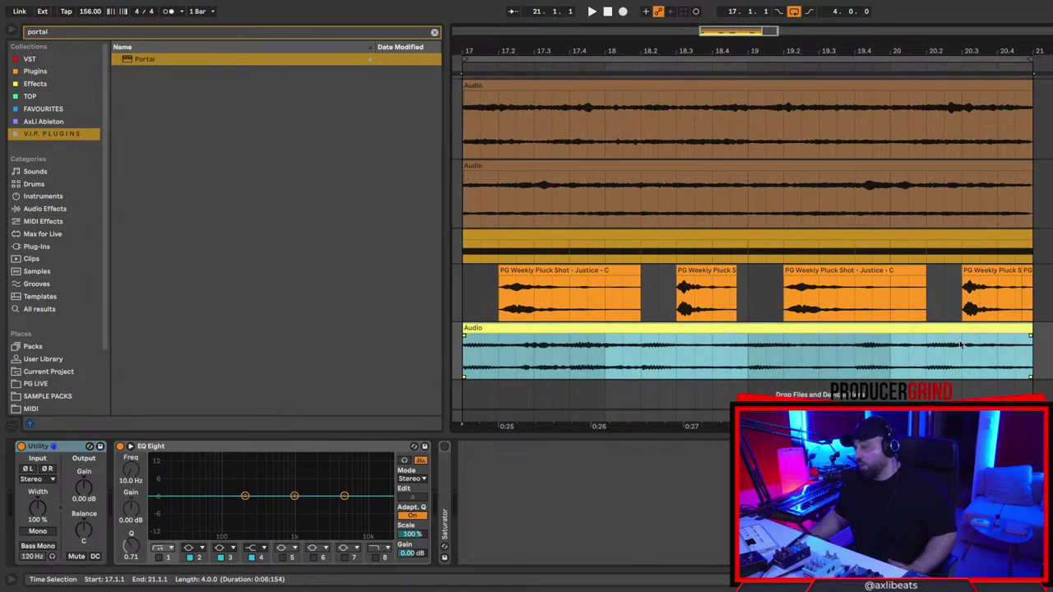
Time-stretch the recorded four-bar clip so it fits between bars 17 and 19.
scroll(965, 345, left, 2)
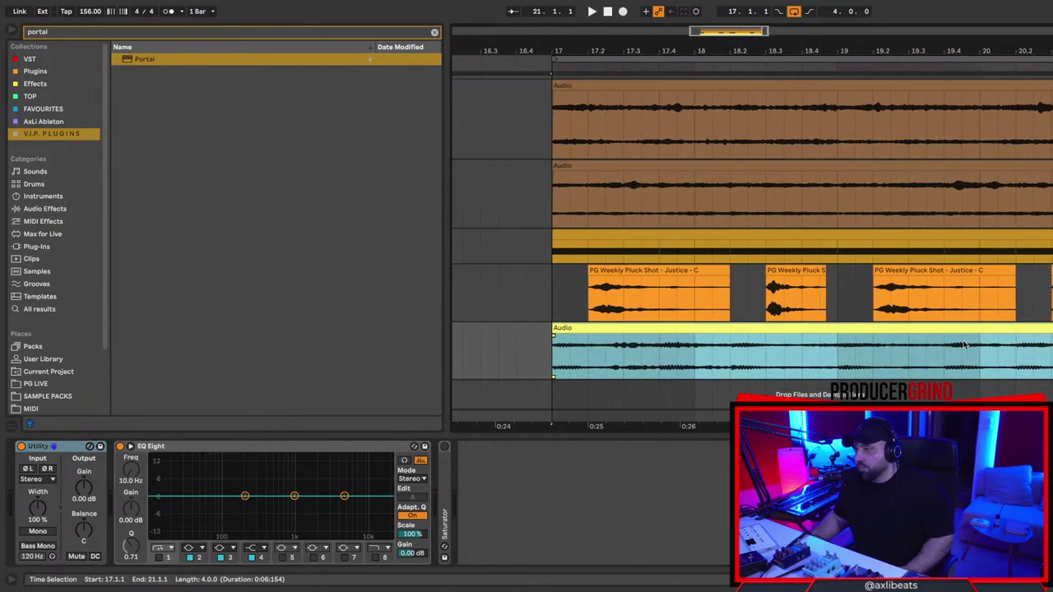
scroll(964, 344, down, 3)
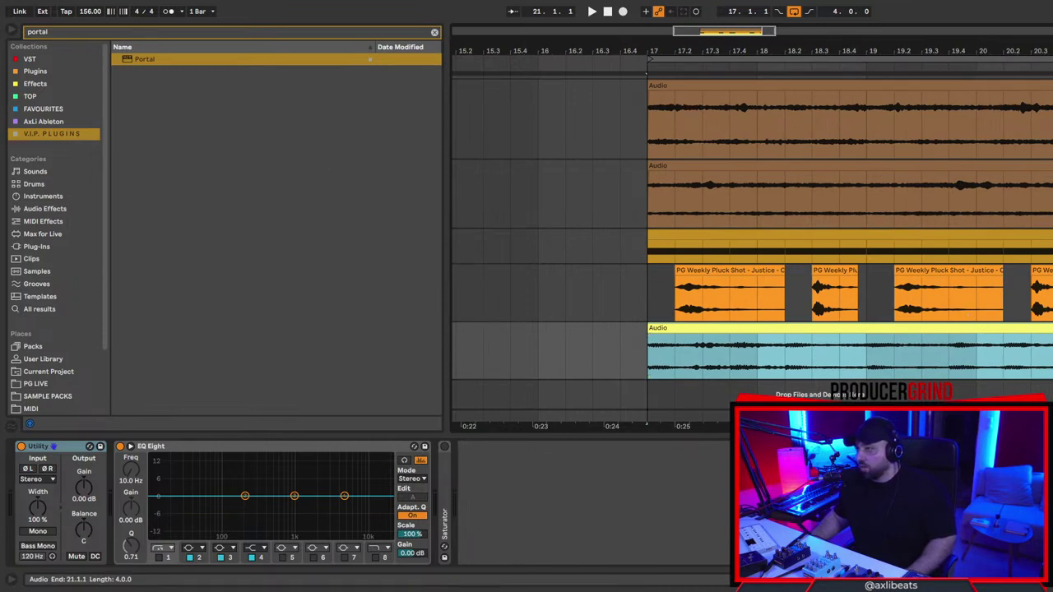
drag(1051, 335, 865, 335)
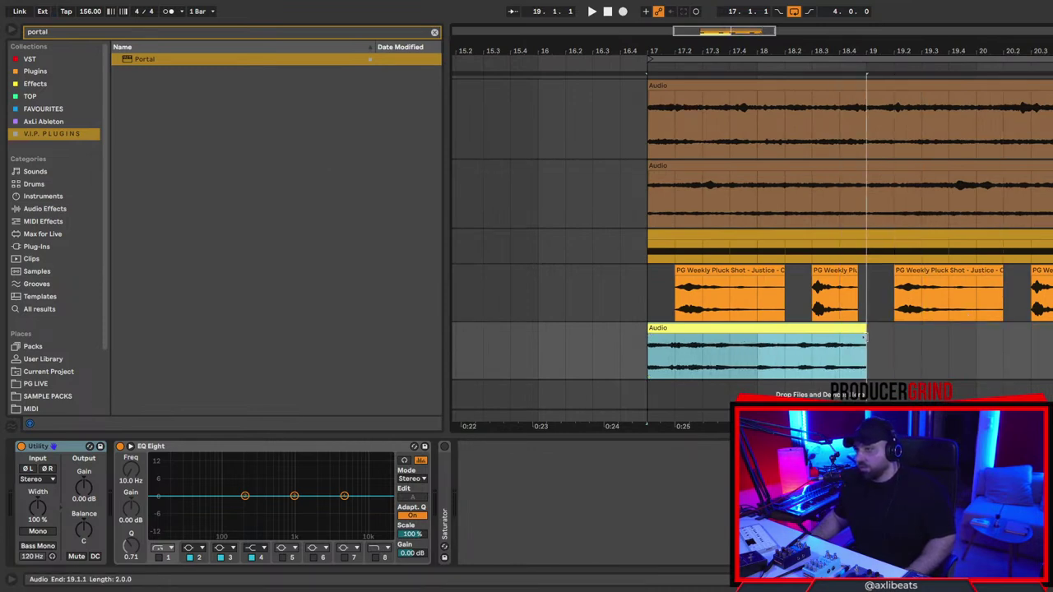
Enable band 1 of EQ Eight as a low cut at 150 Hz and play the layer back.
click(159, 558)
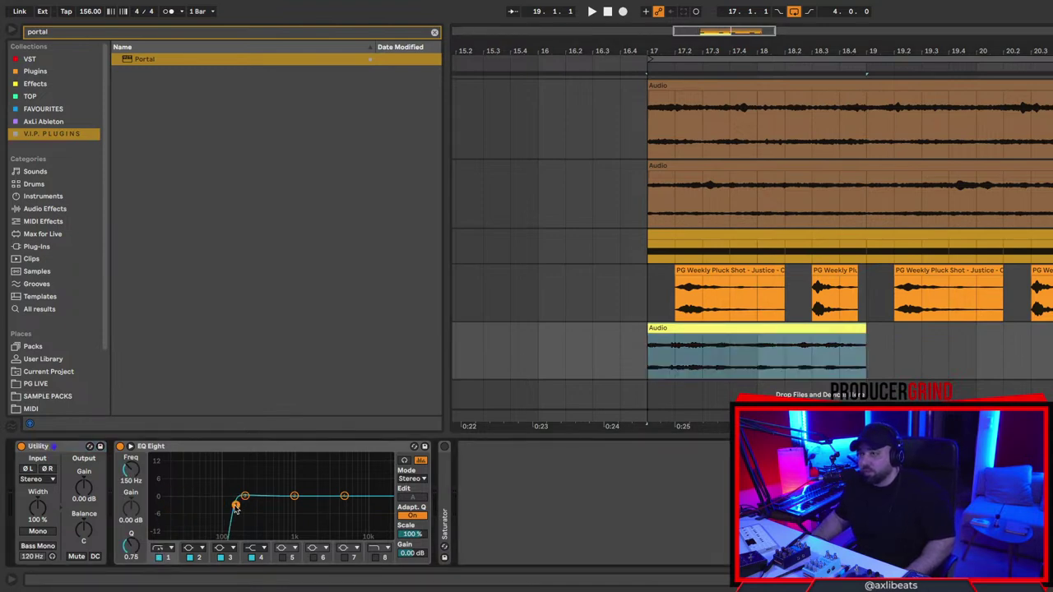
key(space)
key(space)
key(space)
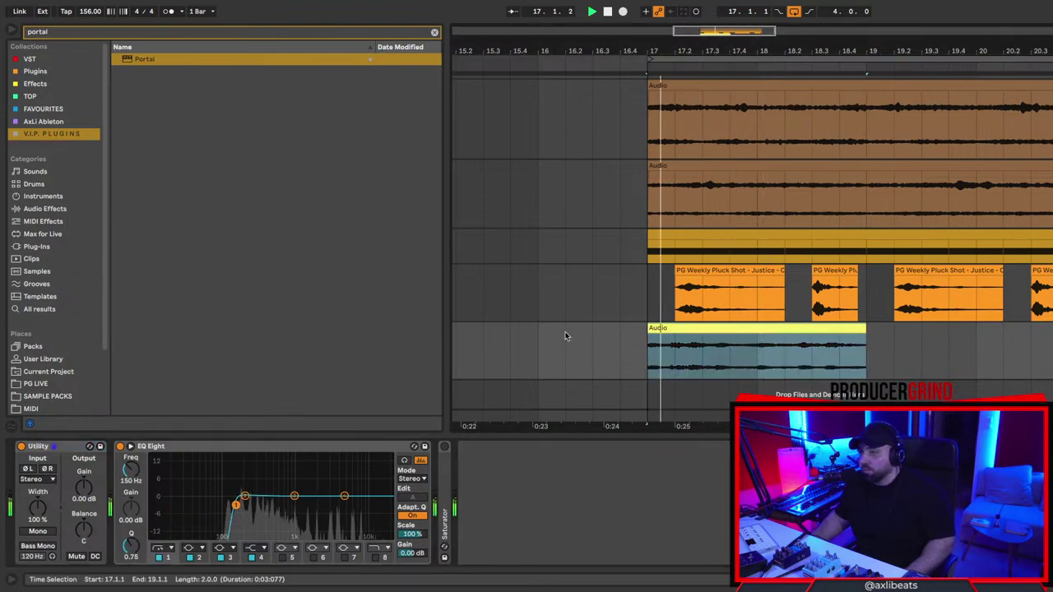
Delete the two-bar clip and record a new take from bar 17 to bar 21 on the same track.
key(space)
click(744, 336)
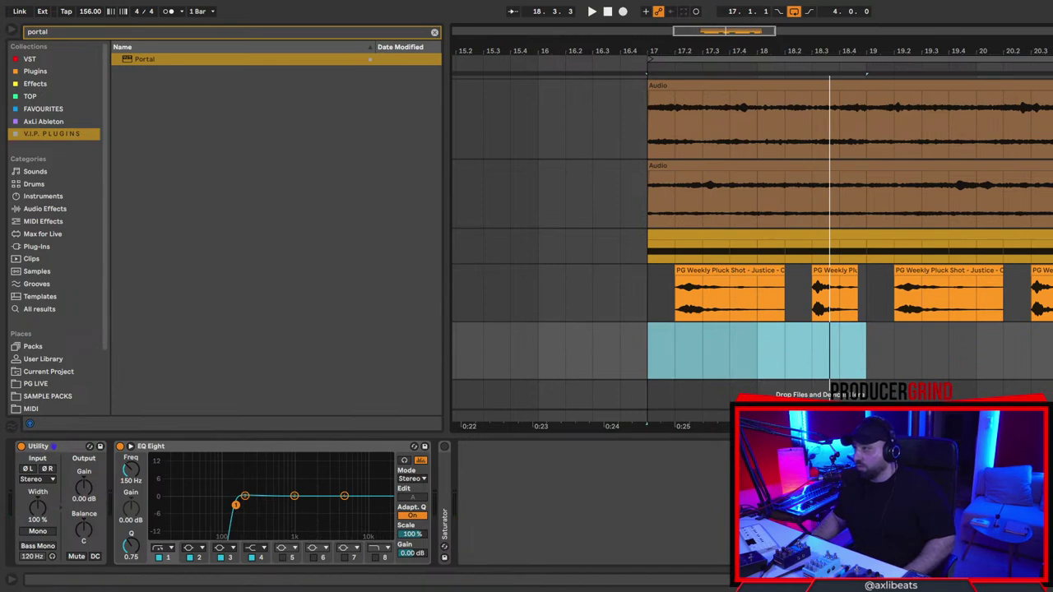
click(641, 352)
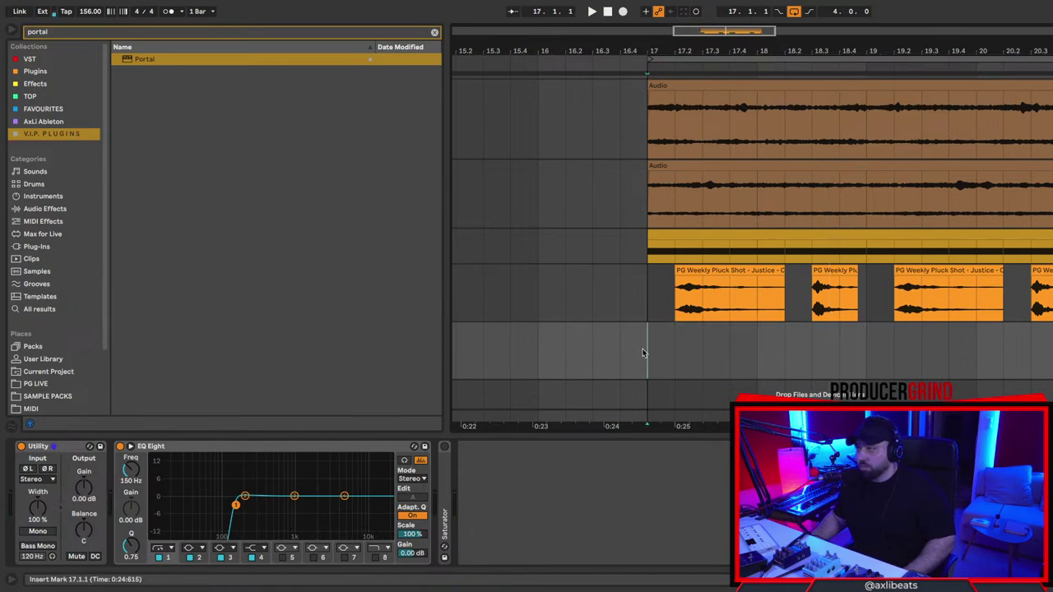
key(space)
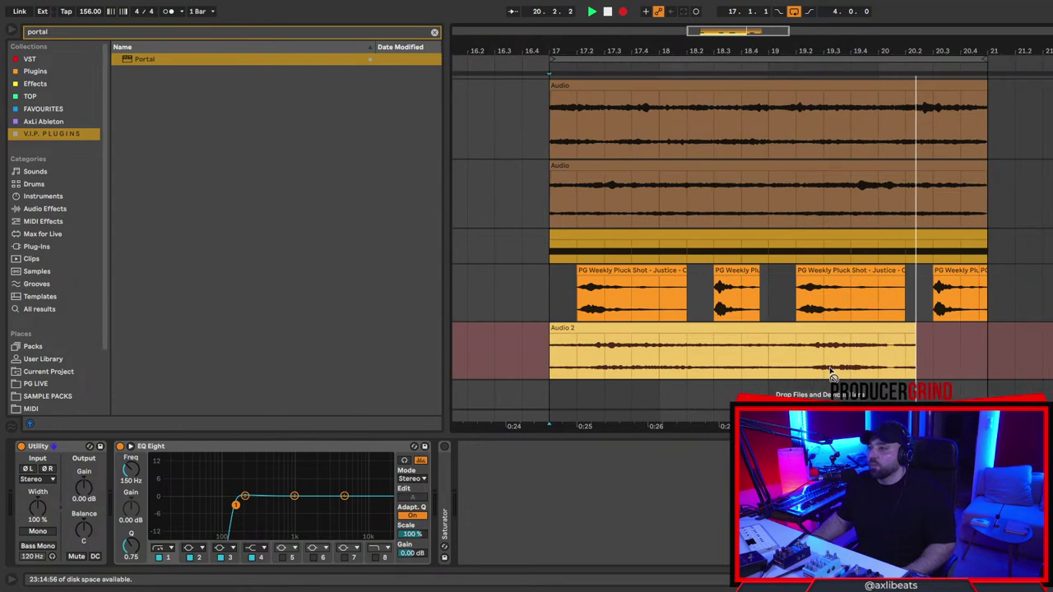
click(889, 326)
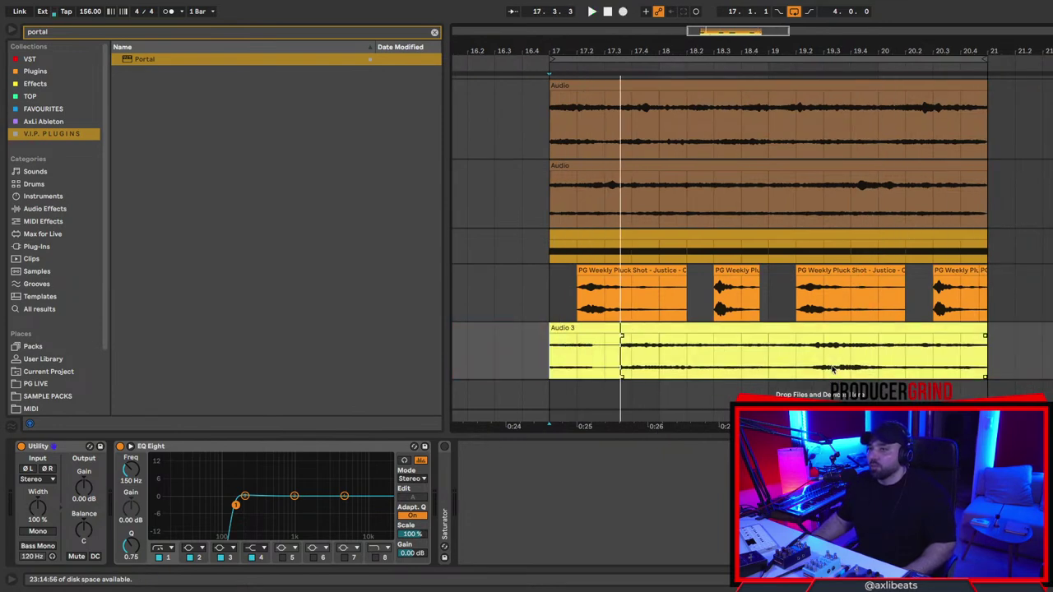
Time-stretch the new take to two bars, ending at bar 19, and play it back.
drag(984, 329, 766, 346)
double_click(740, 345)
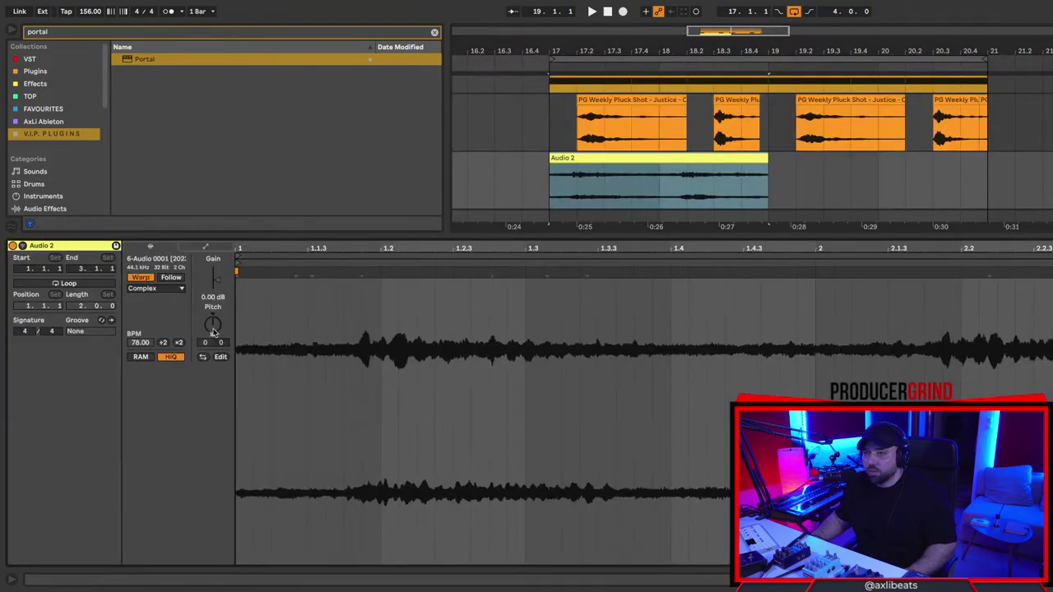
key(shift+Tab)
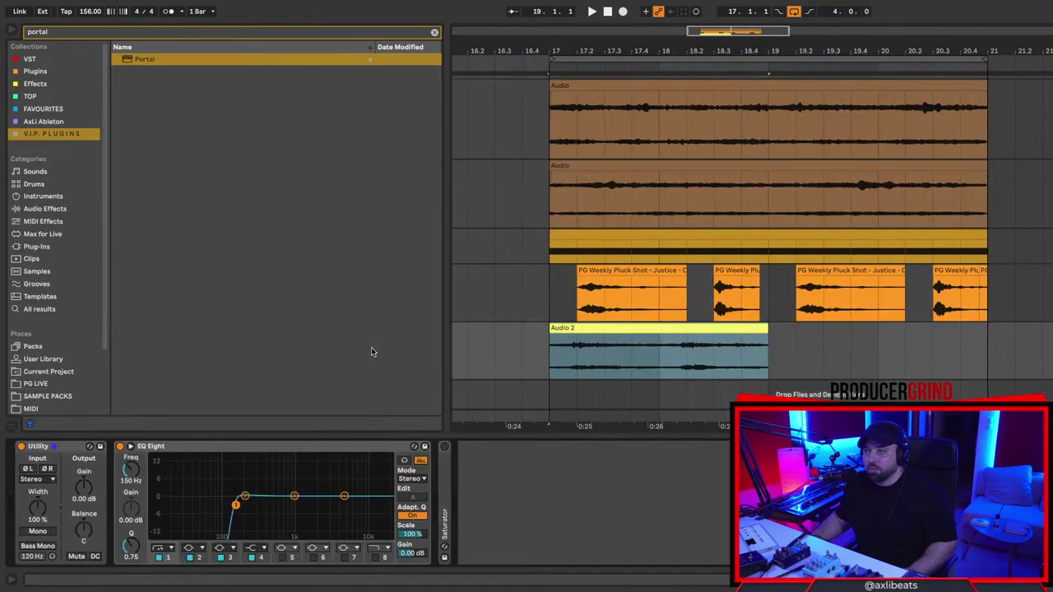
key(space)
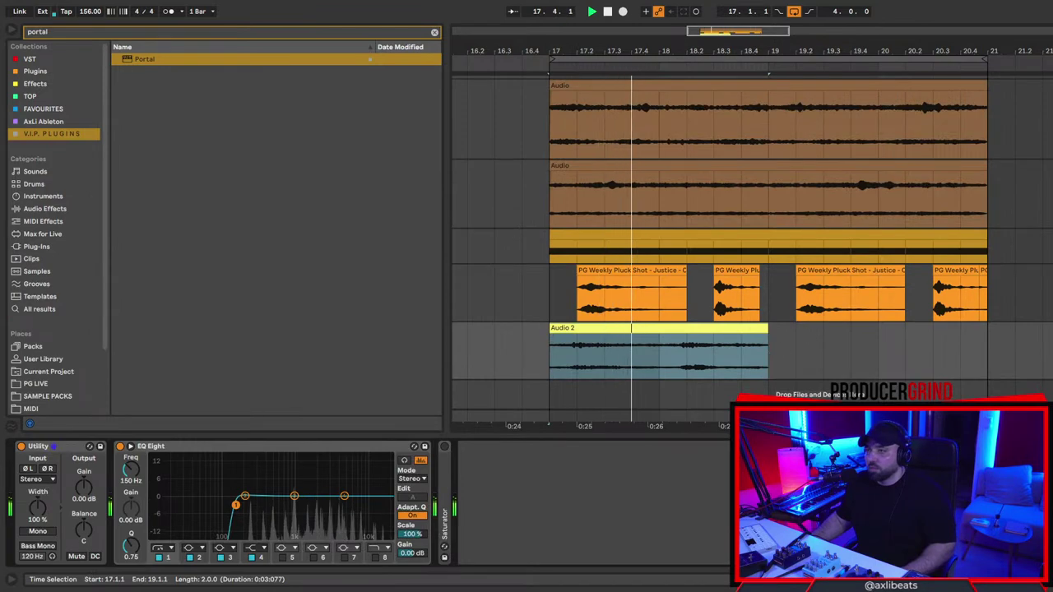
key(space)
key(space)
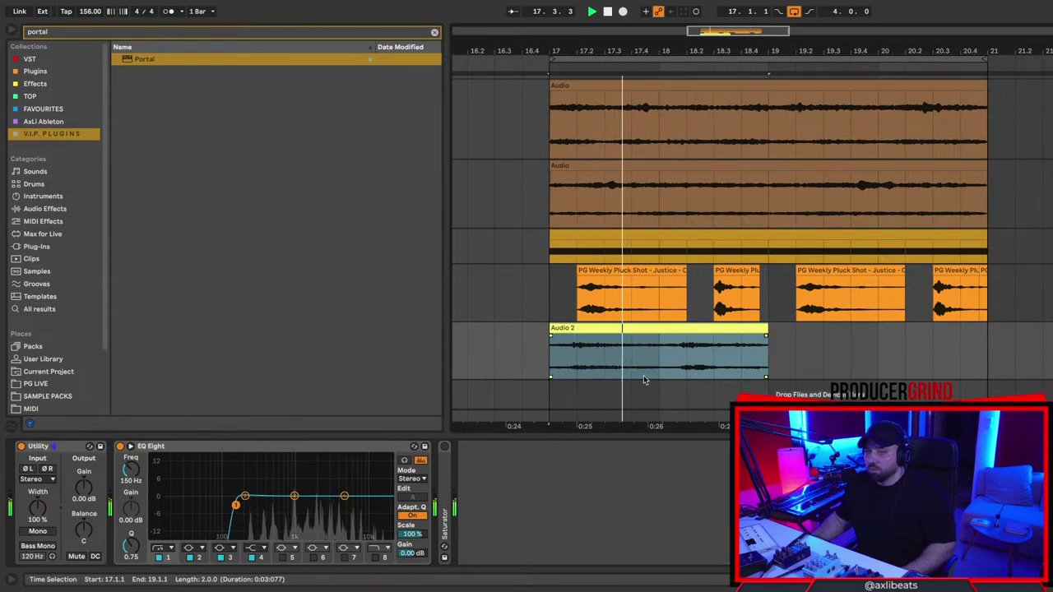
Loop bars 17 to 19 and fill them with the take, time-stretched to one bar and duplicated at bar 18.
click(750, 329)
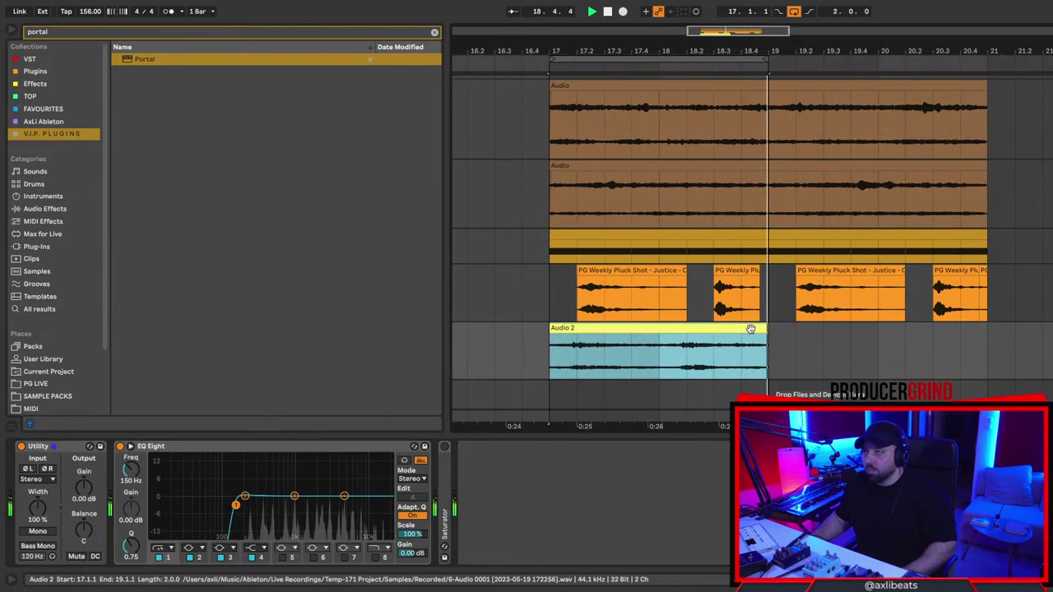
click(550, 345)
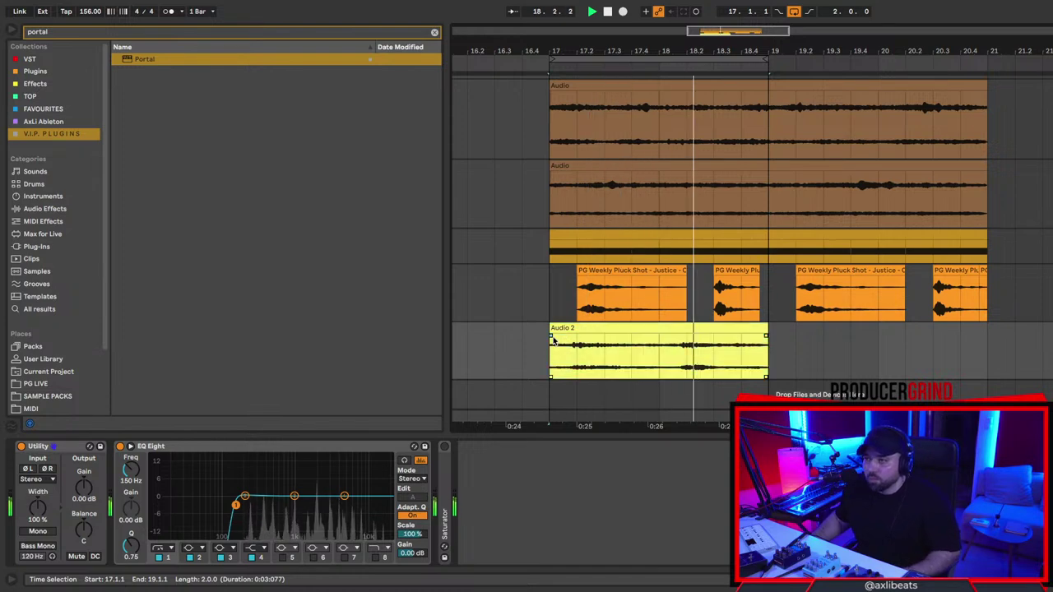
click(552, 328)
drag(760, 328, 664, 332)
key(space)
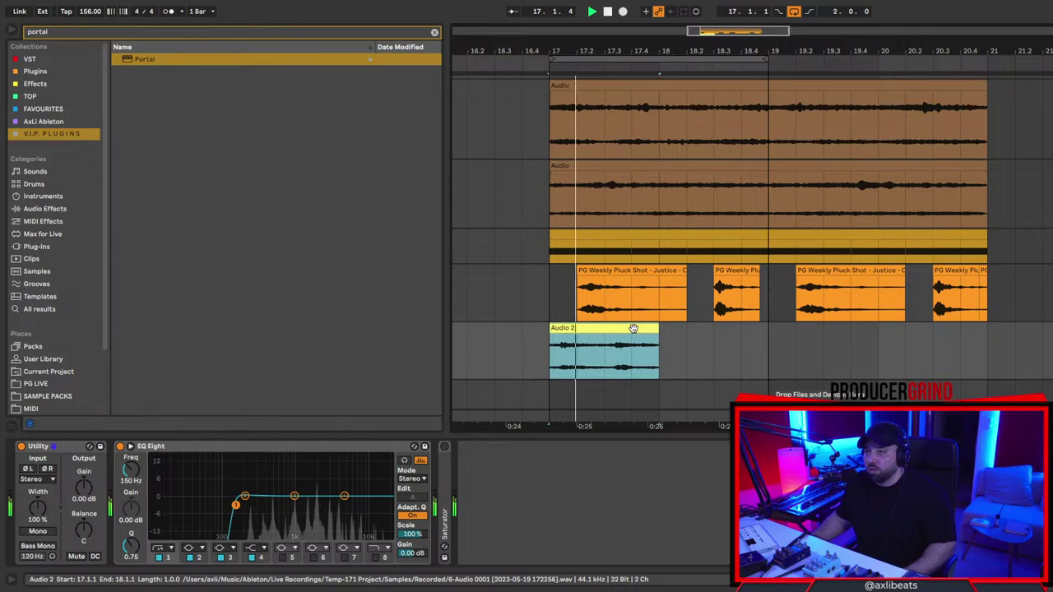
key(ctrl+d)
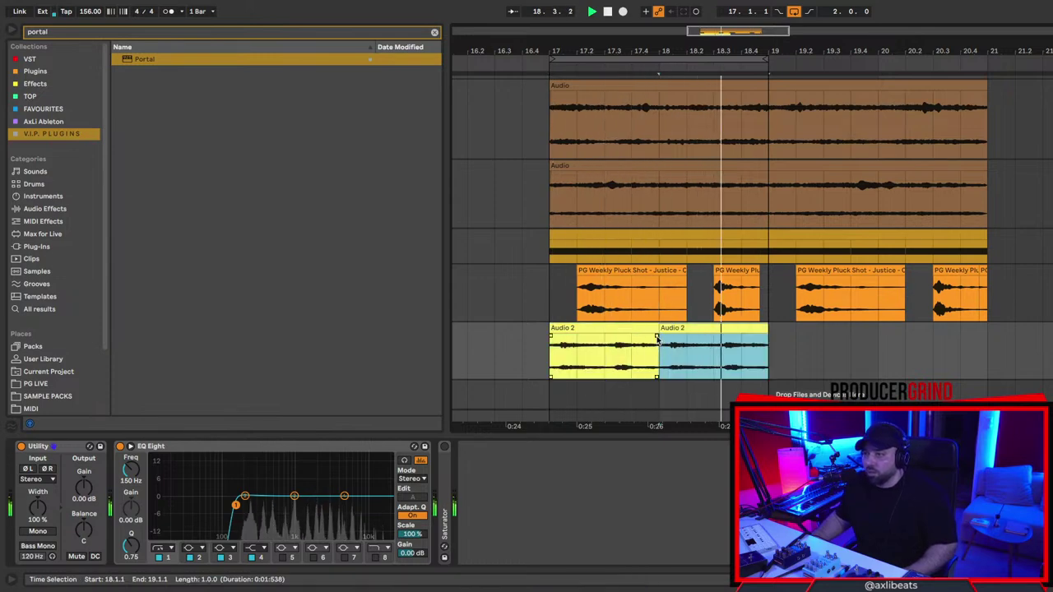
click(658, 338)
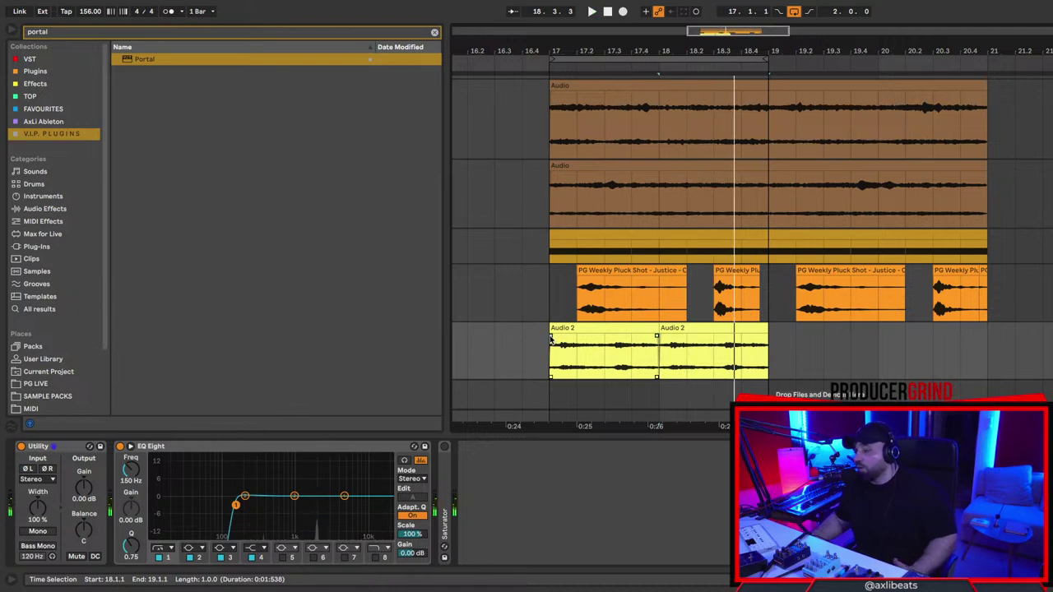
Reverse the one-bar clip at bar 17 and duplicate the reversed clip over bar 18.
click(610, 329)
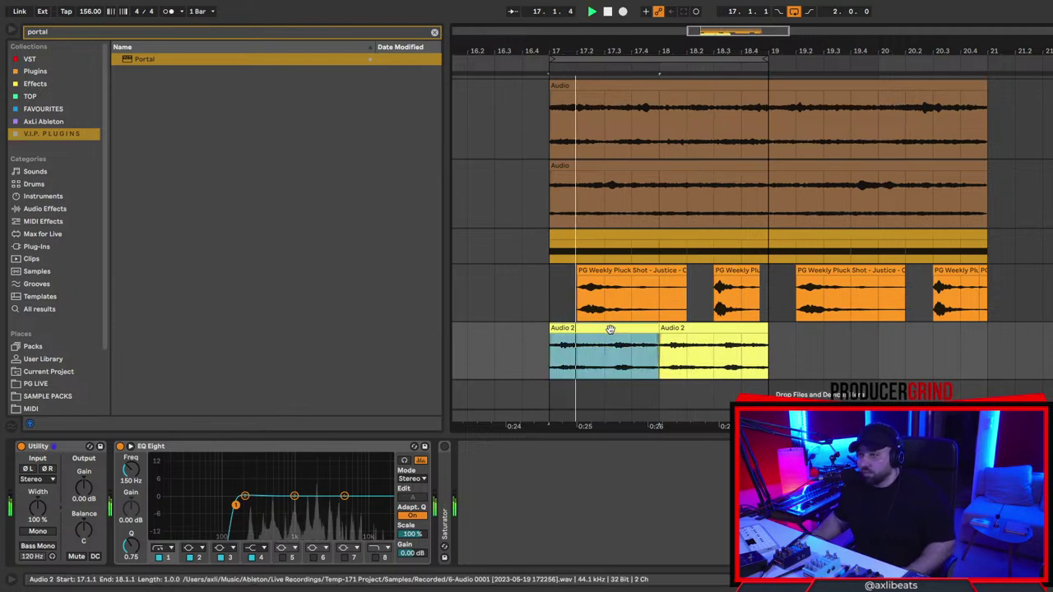
key(r)
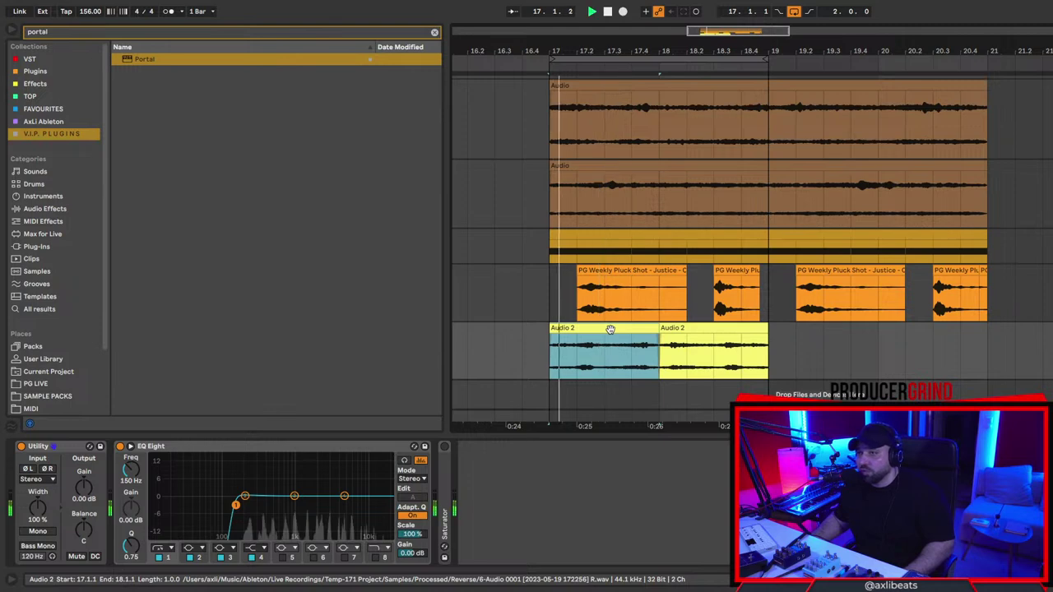
key(super+d)
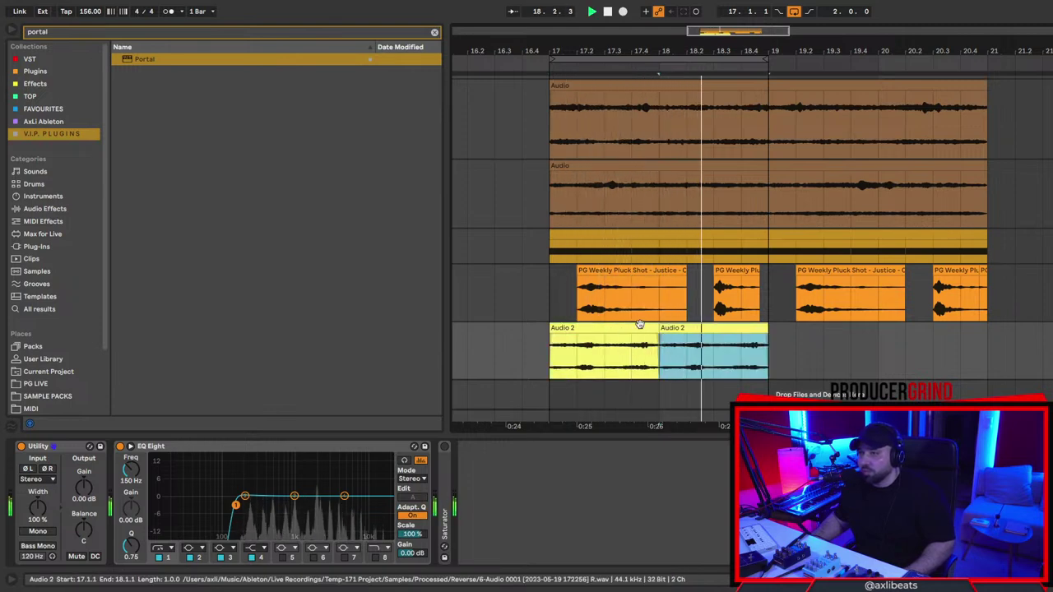
click(660, 338)
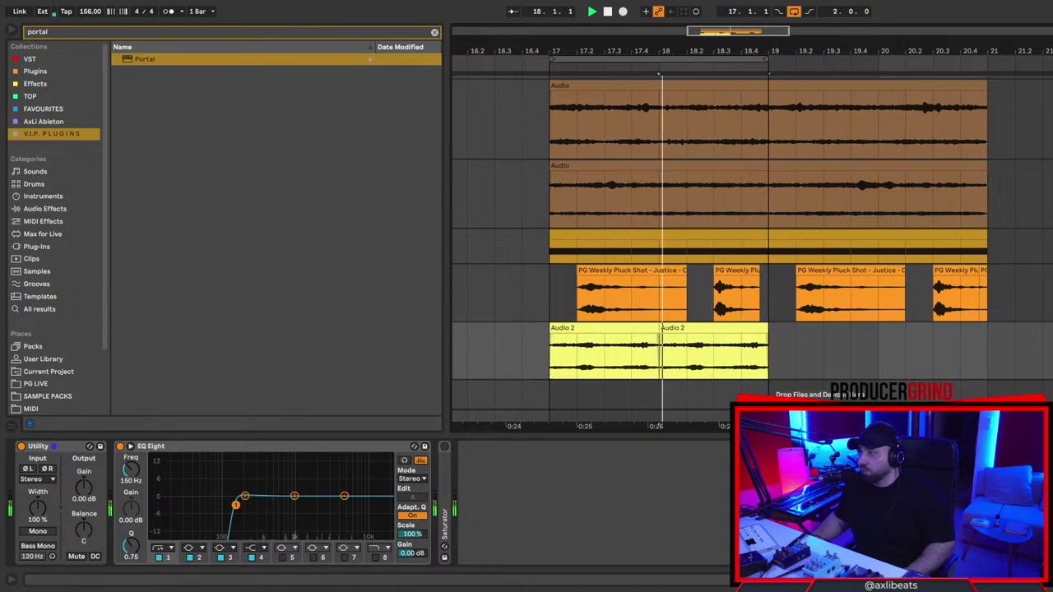
click(620, 330)
key(r)
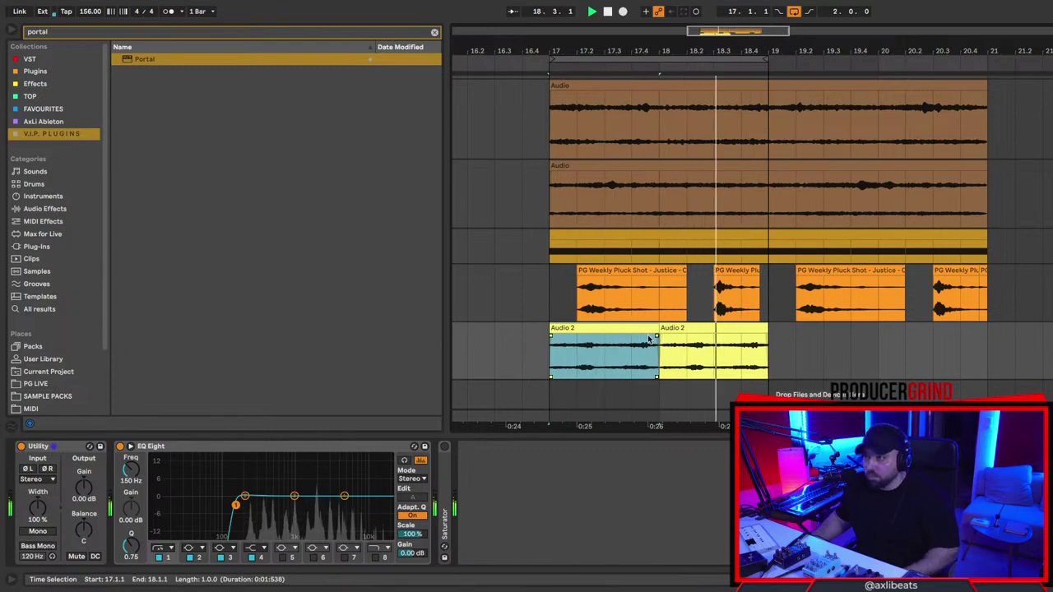
Duplicate the reversed one-bar clip to bars 19 and 20 and play the layer back.
click(691, 329)
key(ctrl+d)
key(ctrl+d)
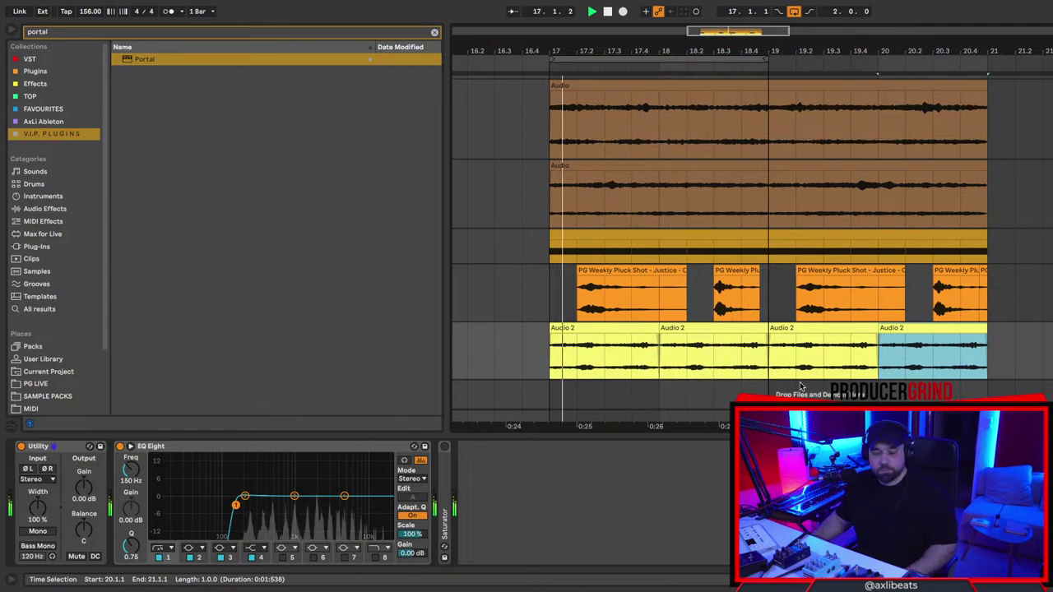
key(super+f)
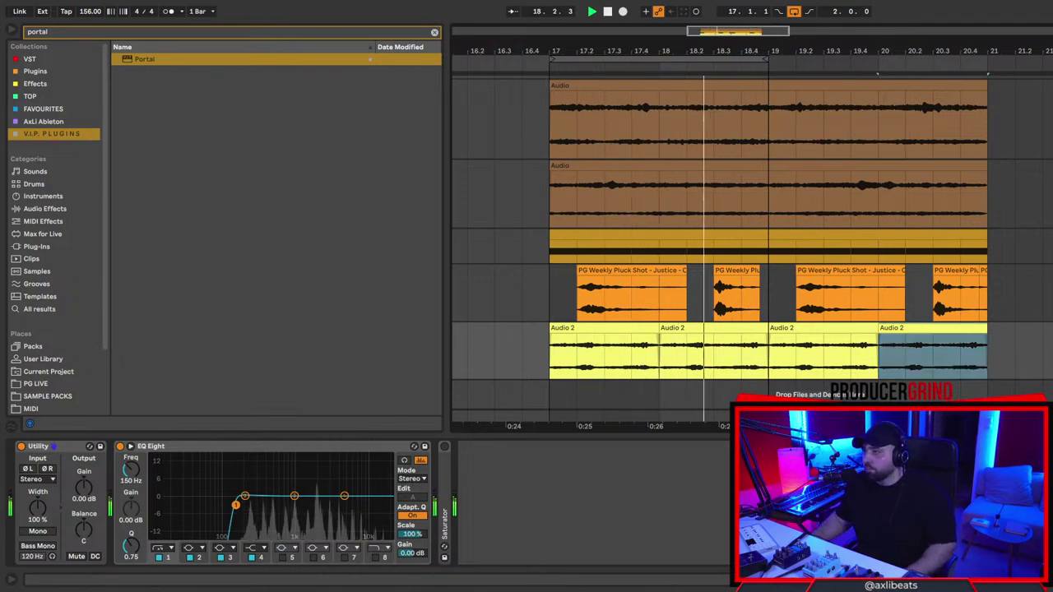
key(space)
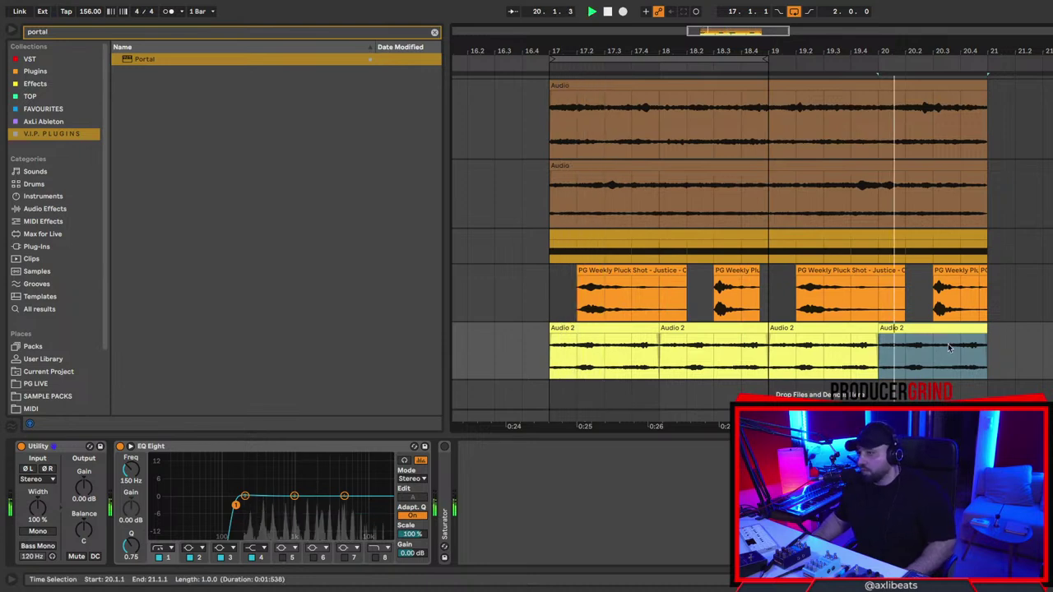
click(542, 353)
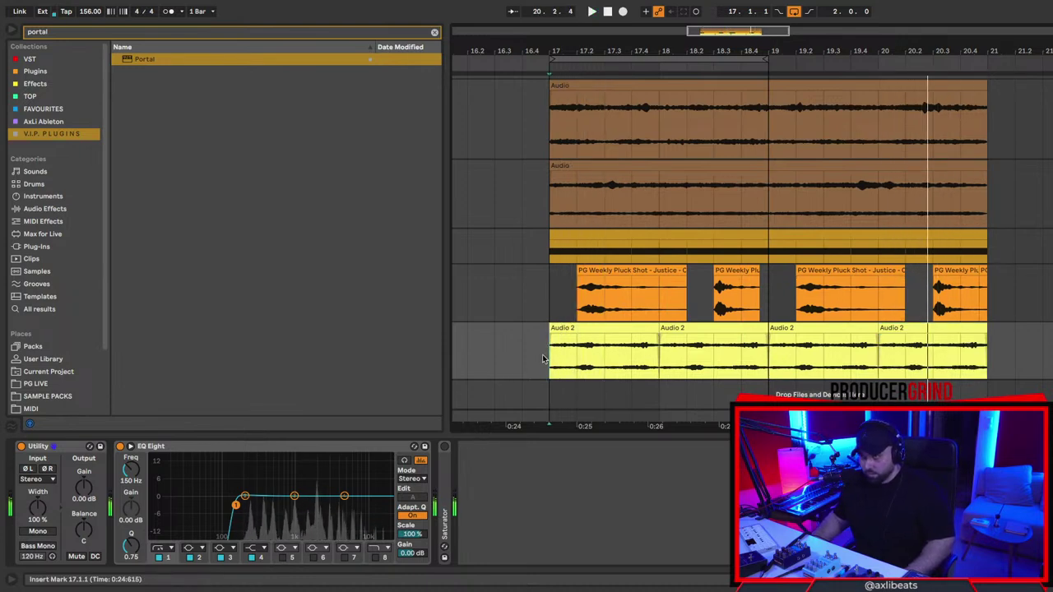
Add Portal to the recorded layer's track, load the PG Gravity Pad Creator preset and audition it.
click(598, 328)
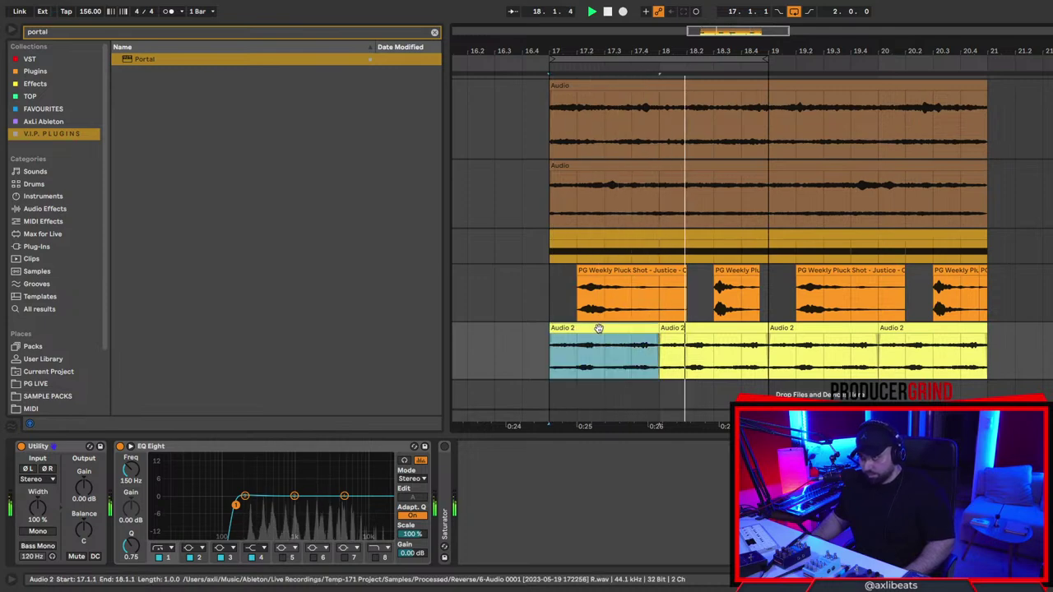
scroll(662, 348, left, 1)
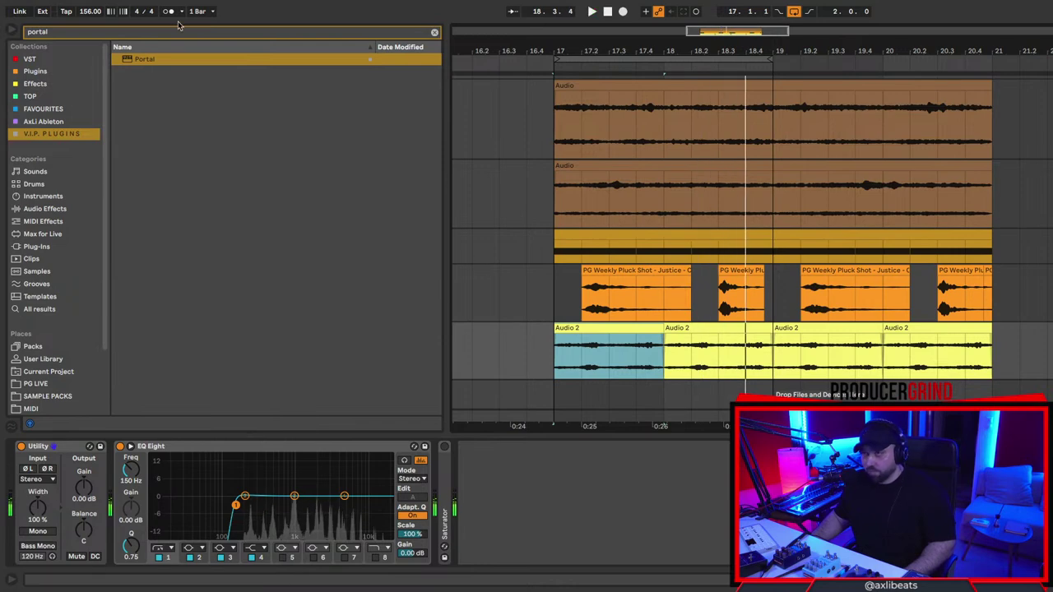
click(146, 62)
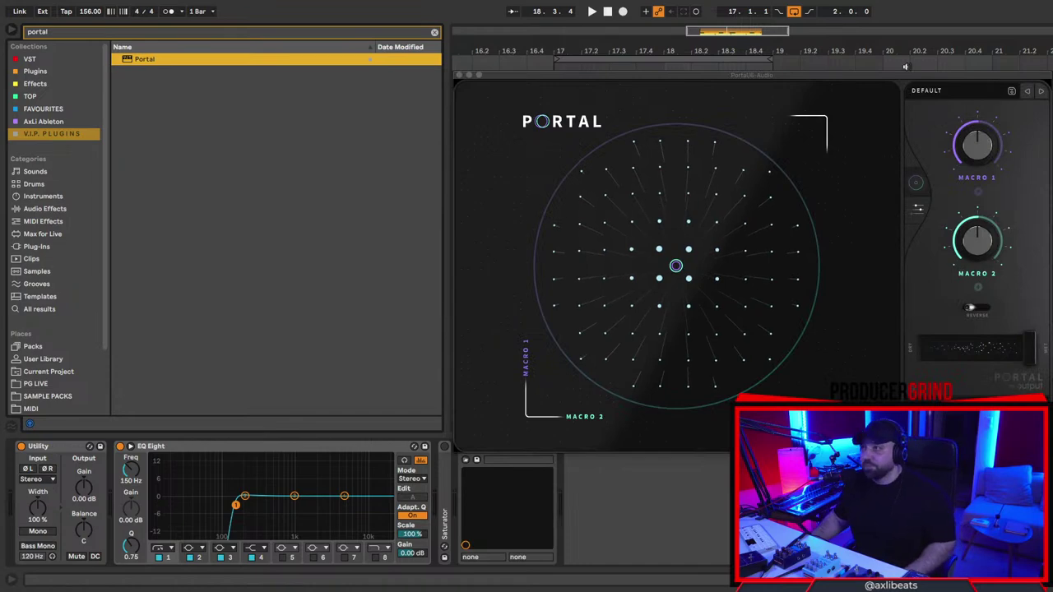
click(933, 91)
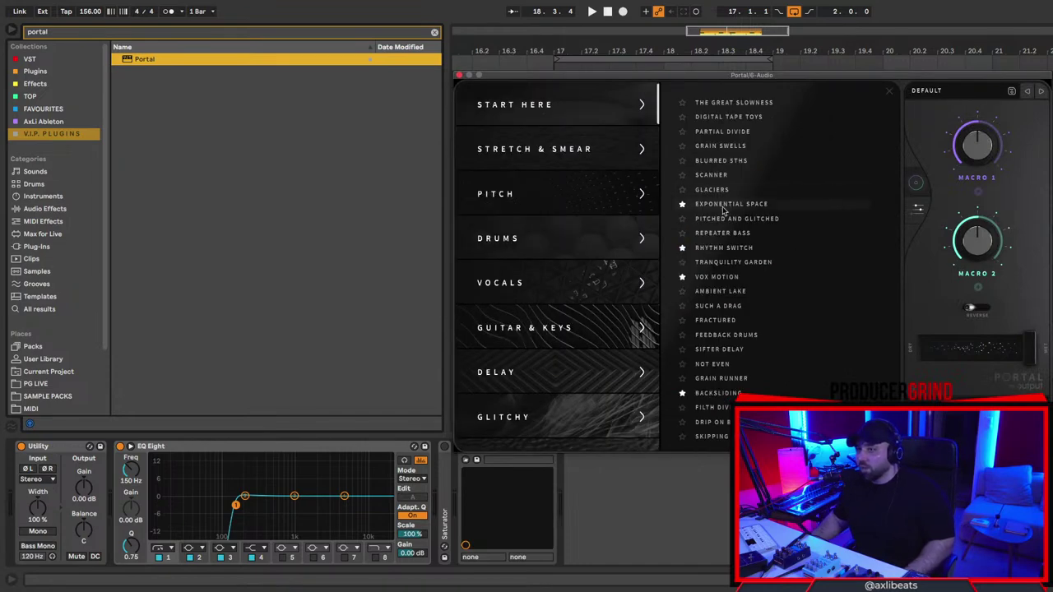
scroll(599, 255, down, 10)
scroll(584, 323, down, 15)
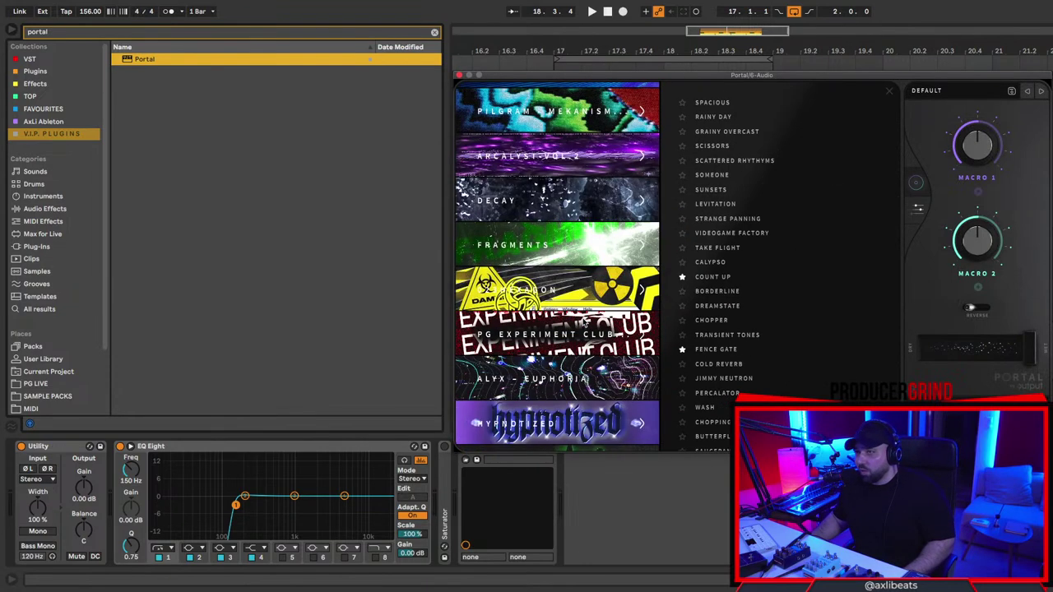
scroll(590, 323, down, 5)
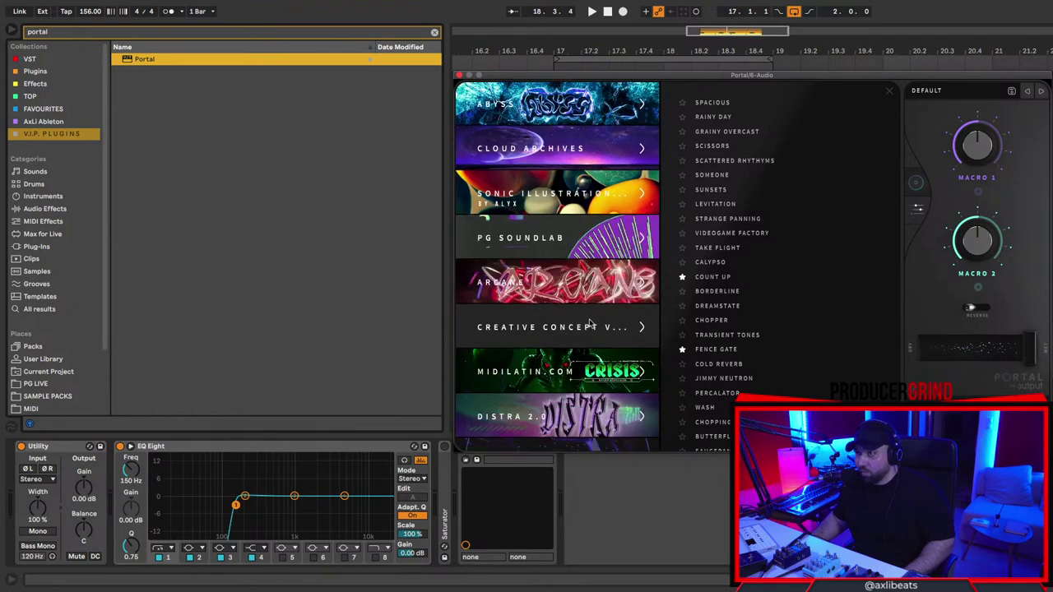
click(592, 251)
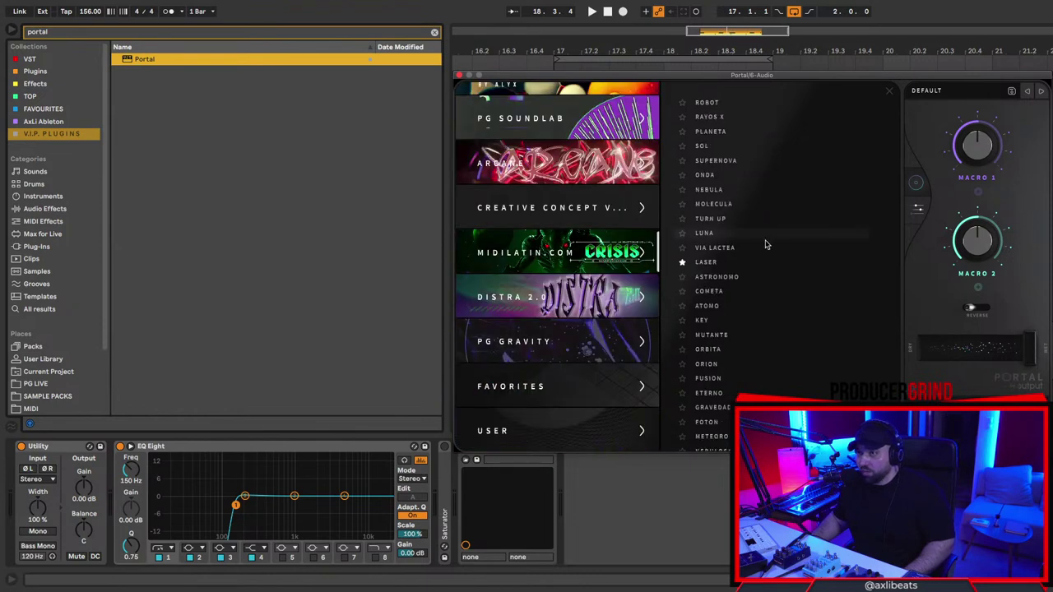
click(544, 360)
double_click(761, 334)
key(space)
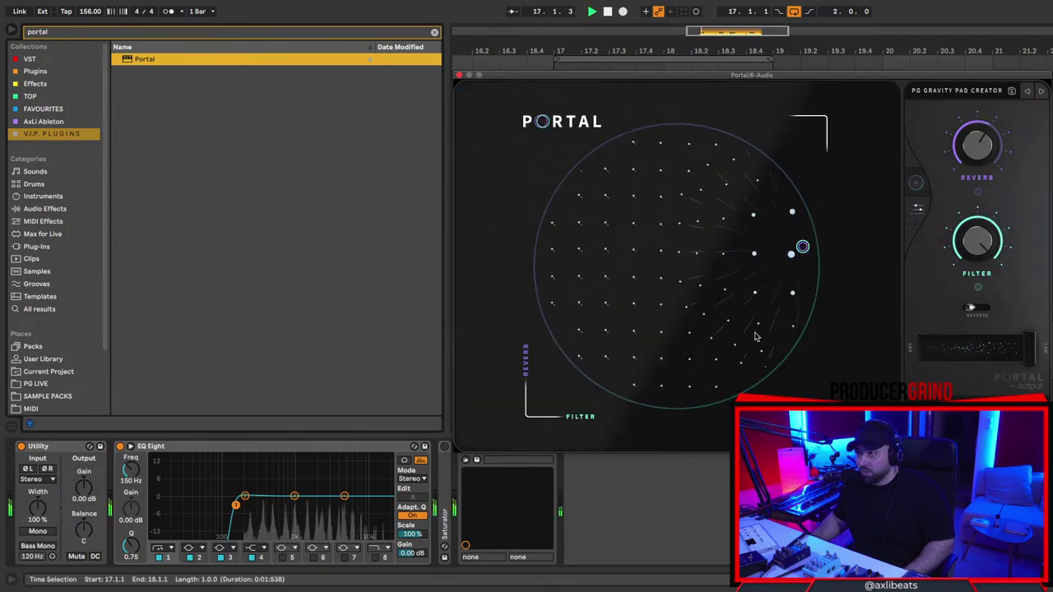
Close Portal and replay the reversed layer with the rest of the beat over the loop from bar 17.
click(1043, 91)
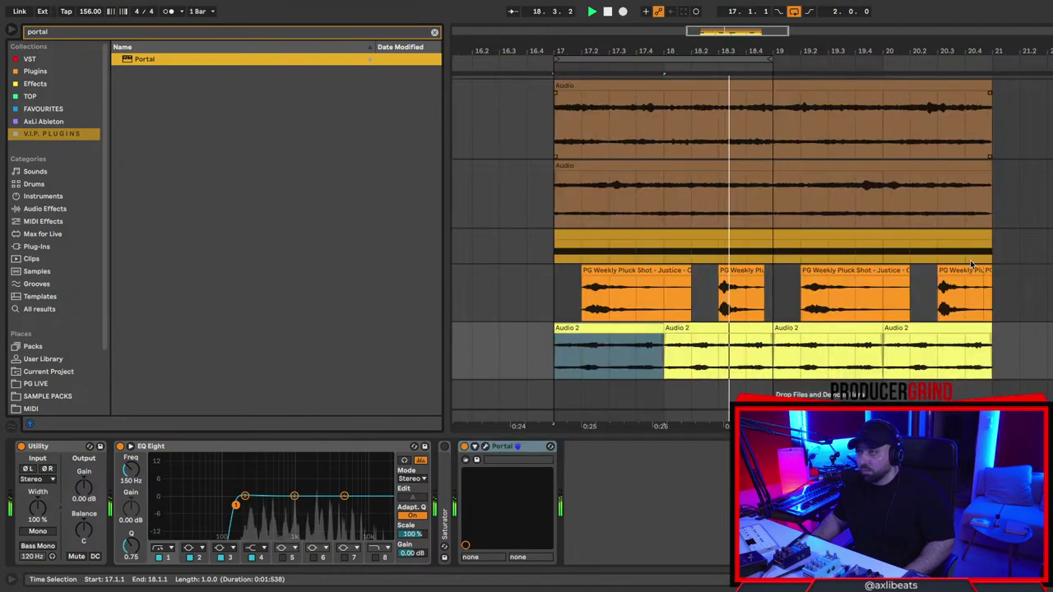
click(459, 75)
key(space)
key(space)
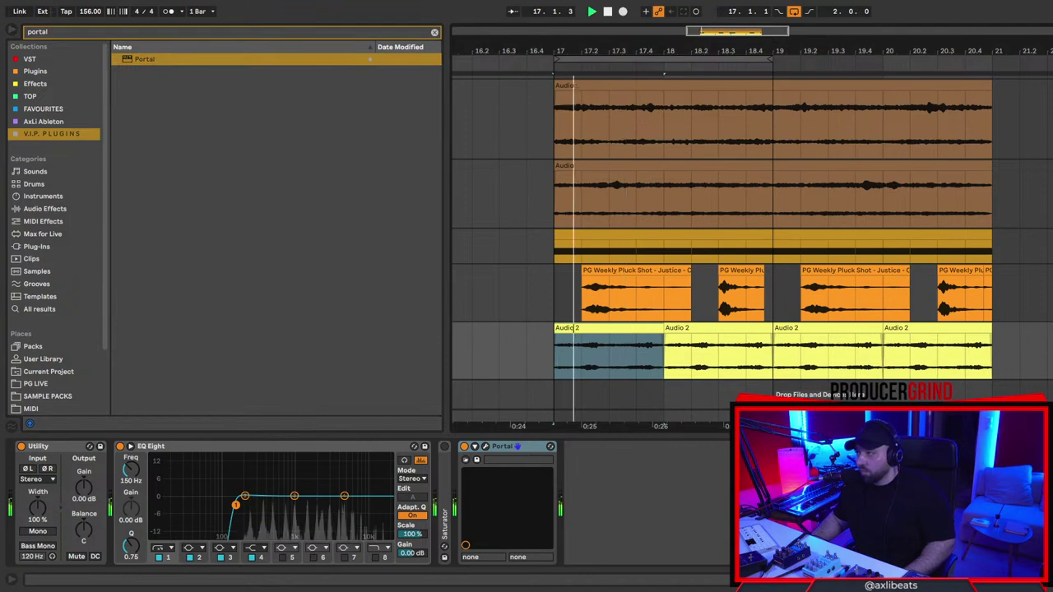
click(757, 345)
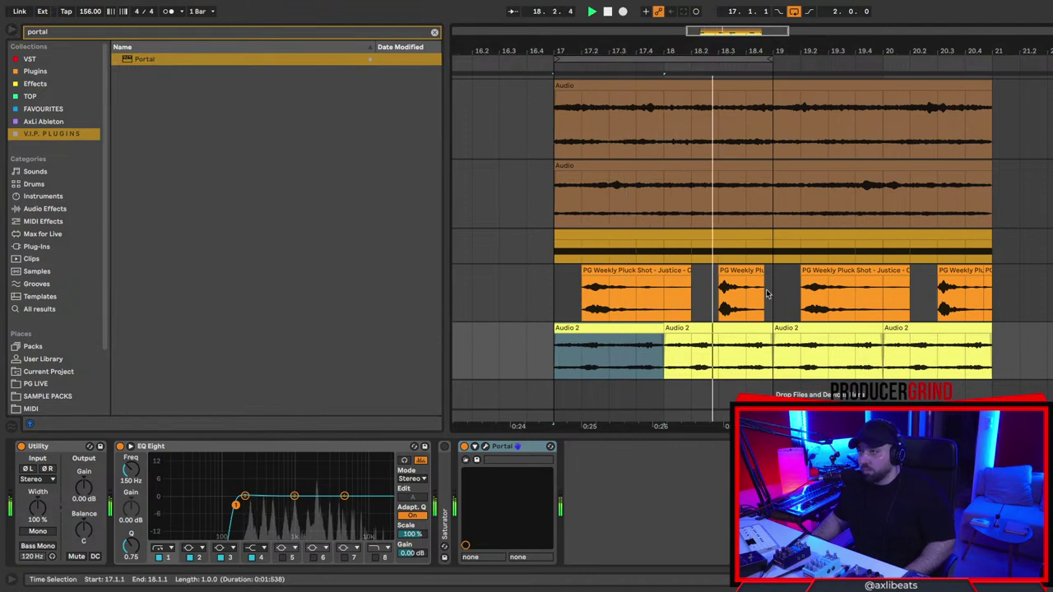
Freeze and flatten the reversed audio layer's track so the Portal processing is printed to audio.
click(643, 351)
right_click(643, 350)
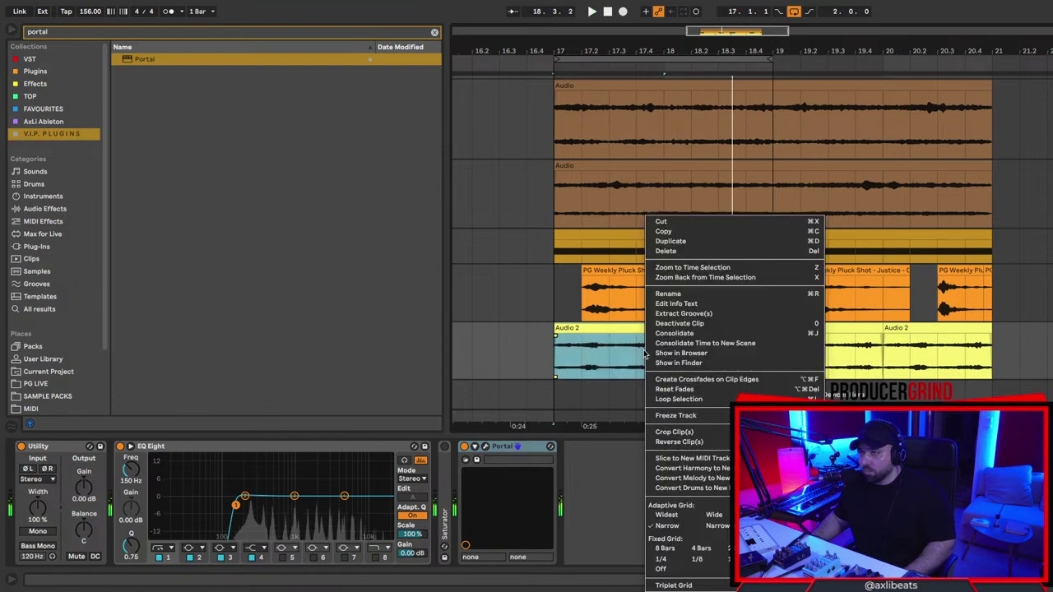
click(698, 419)
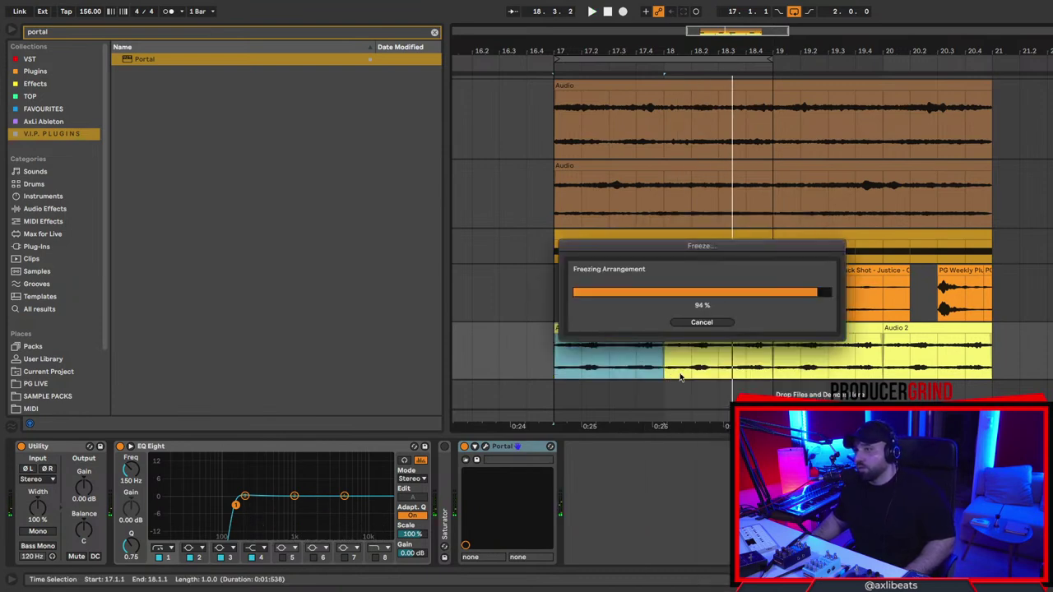
right_click(706, 355)
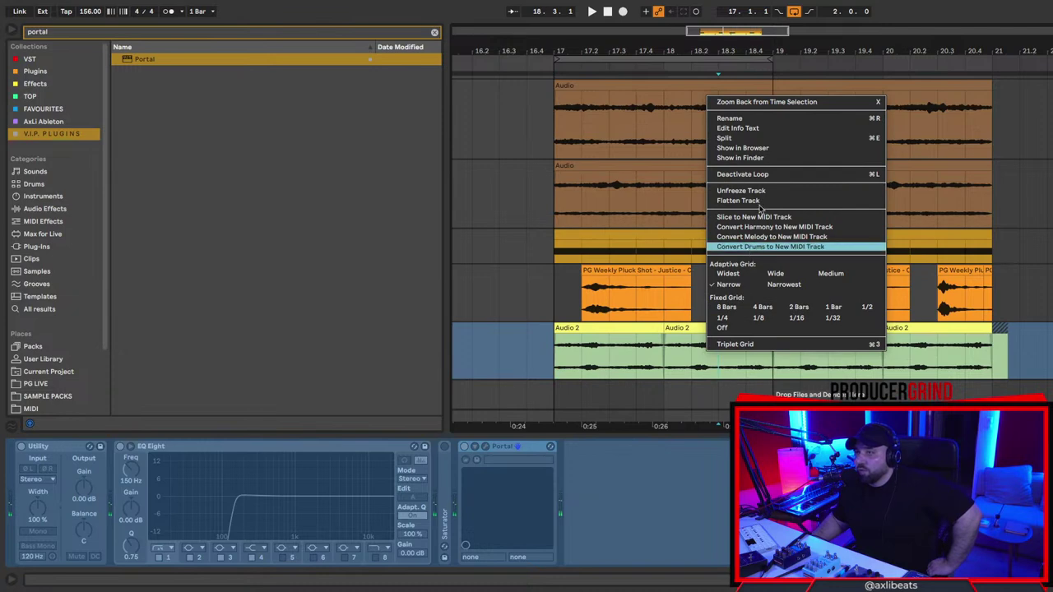
click(725, 197)
Extend the first flattened clip to bar 19 and delete the leftover clips from bar 19 onward.
drag(657, 327, 773, 327)
click(832, 331)
key(Delete)
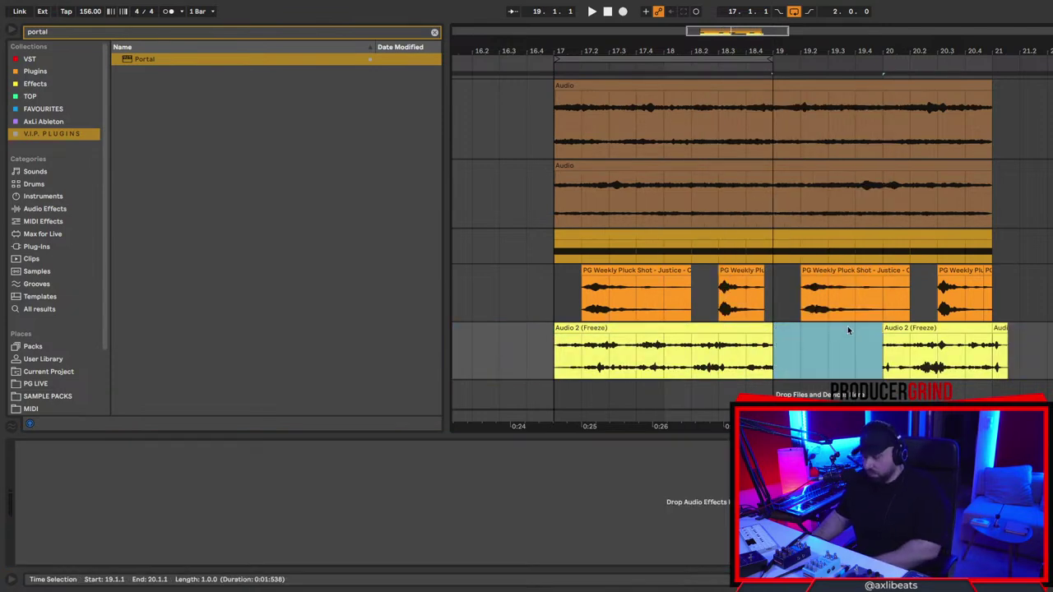
click(913, 328)
key(Delete)
Trim the silence at the start of the flattened clip's sample and extend the clip's end back to bar 19.
click(722, 328)
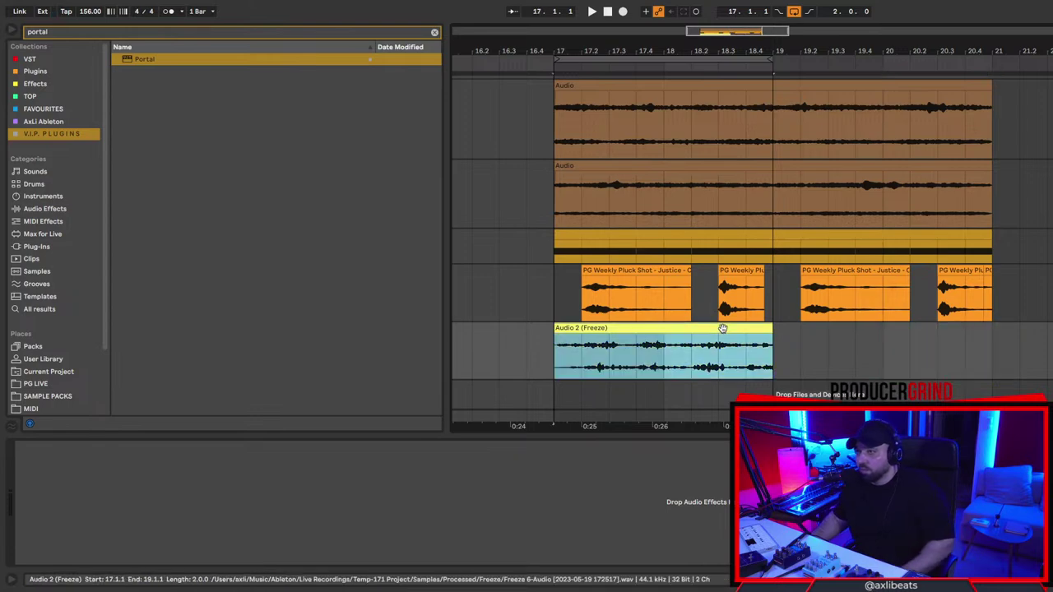
double_click(674, 329)
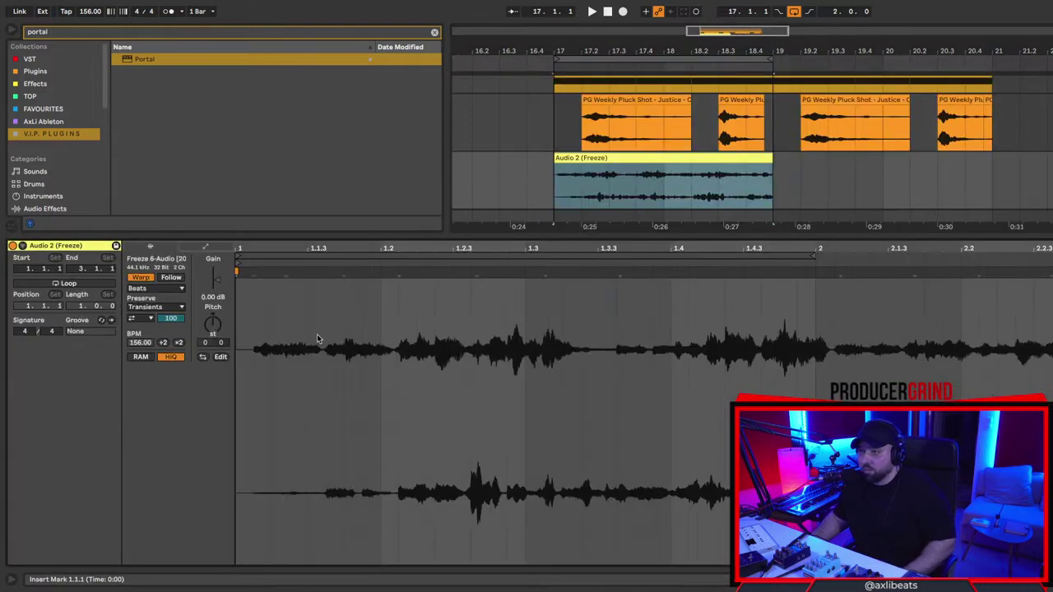
drag(239, 260, 253, 262)
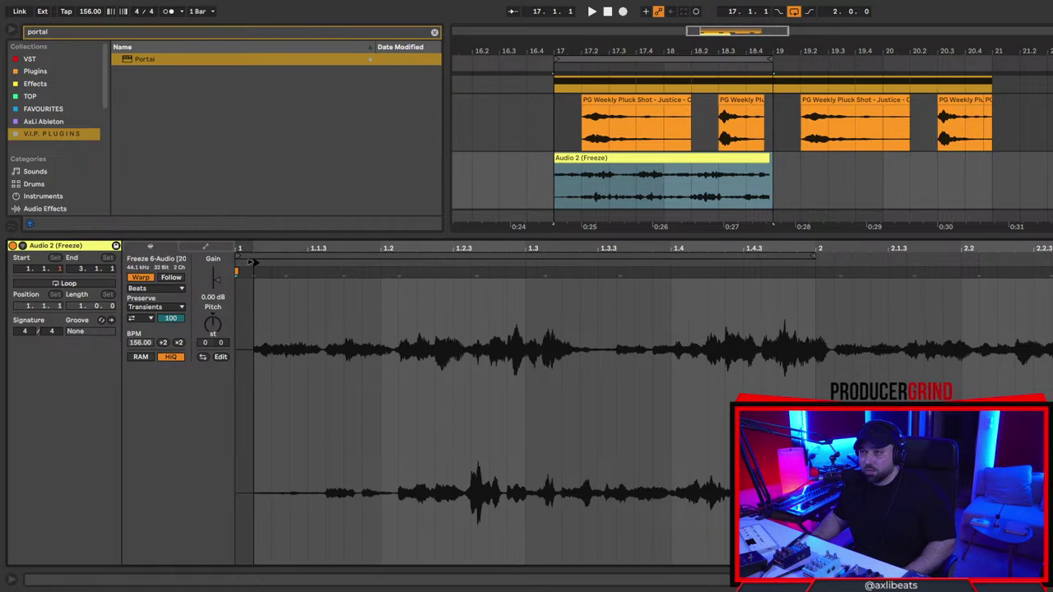
click(782, 327)
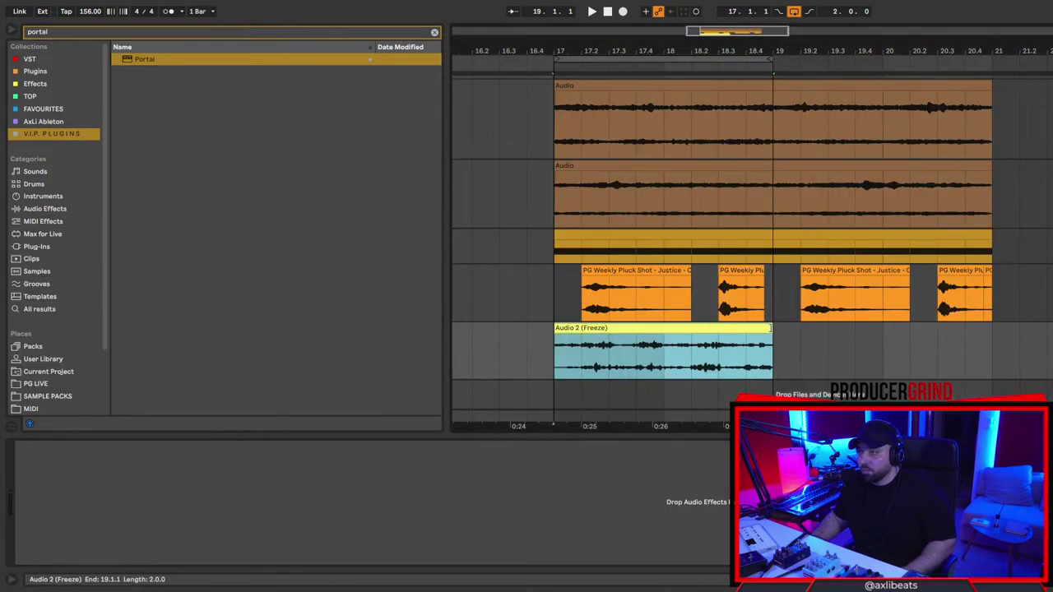
Play the flattened clip in Beats warp mode, transpose it up 12 semitones and turn its transient loop mode off.
double_click(733, 328)
key(space)
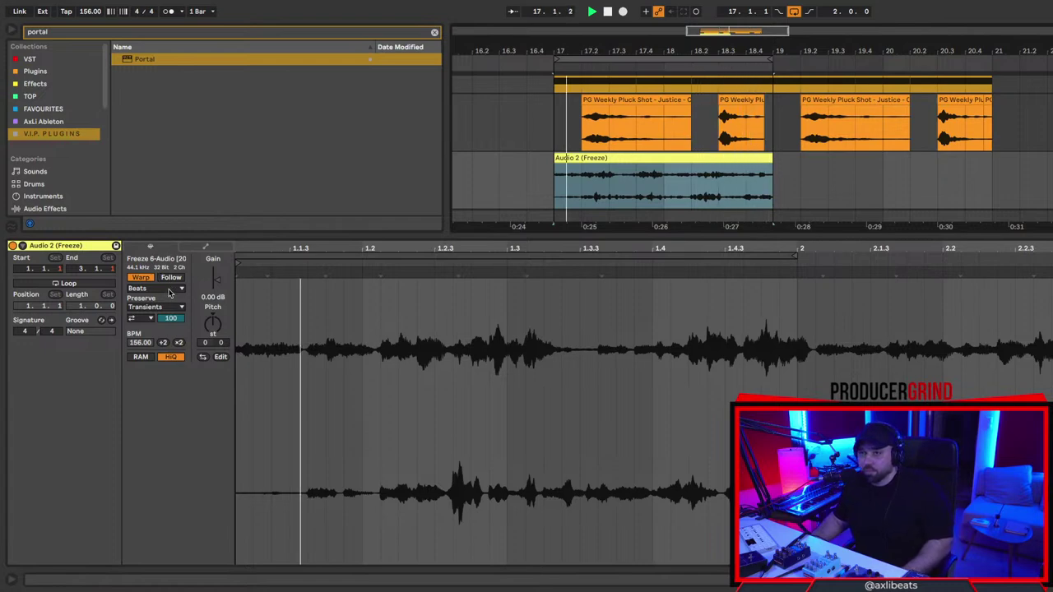
click(170, 290)
click(171, 299)
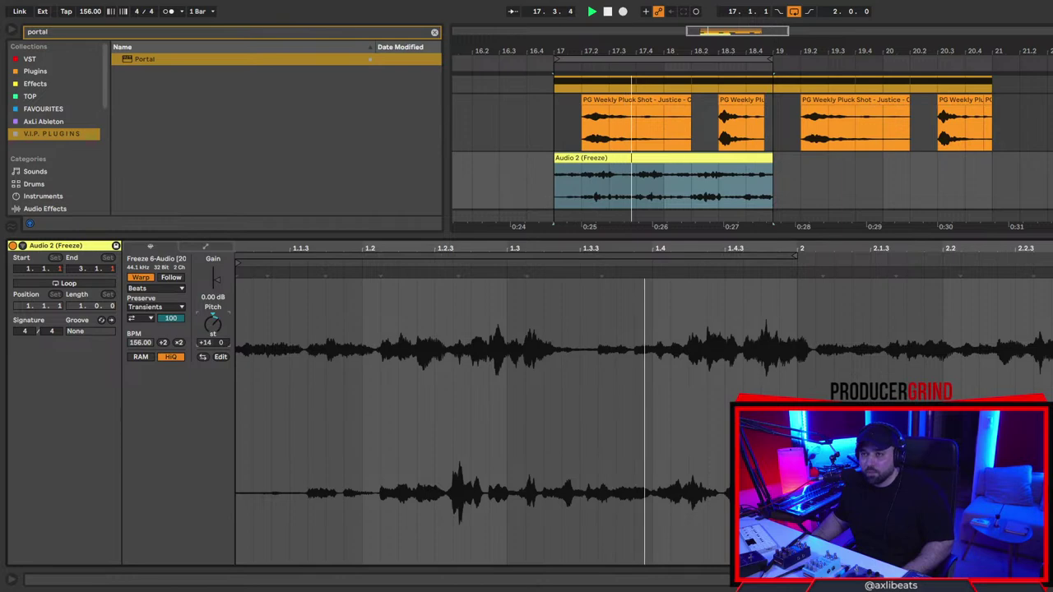
click(144, 320)
click(143, 328)
click(146, 319)
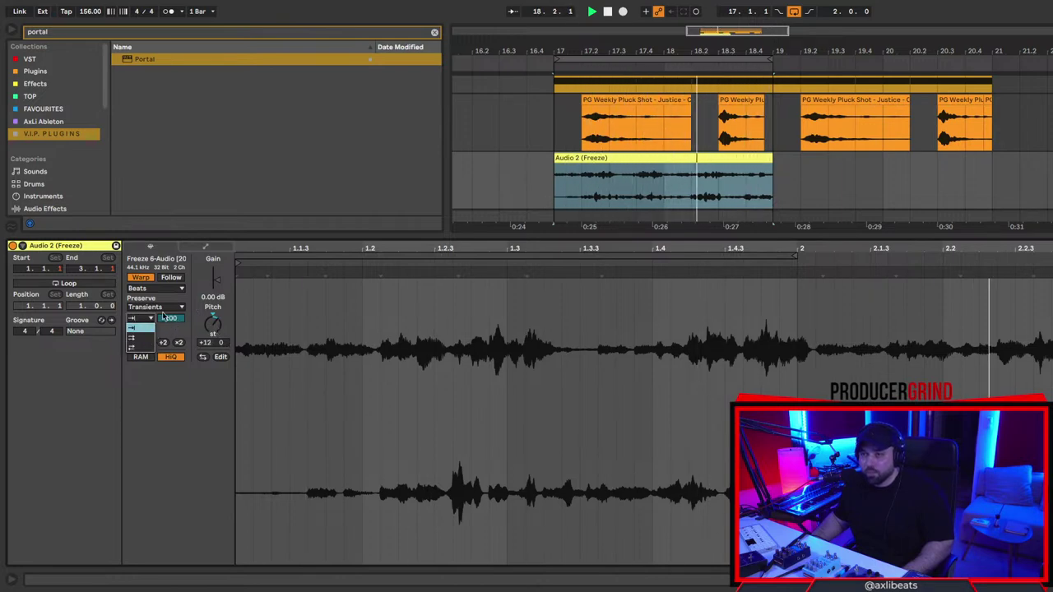
Try a 1/16 Preserve setting with the transient envelope at 14, restore the envelope to 100 and return Preserve to Transients.
click(160, 307)
click(163, 350)
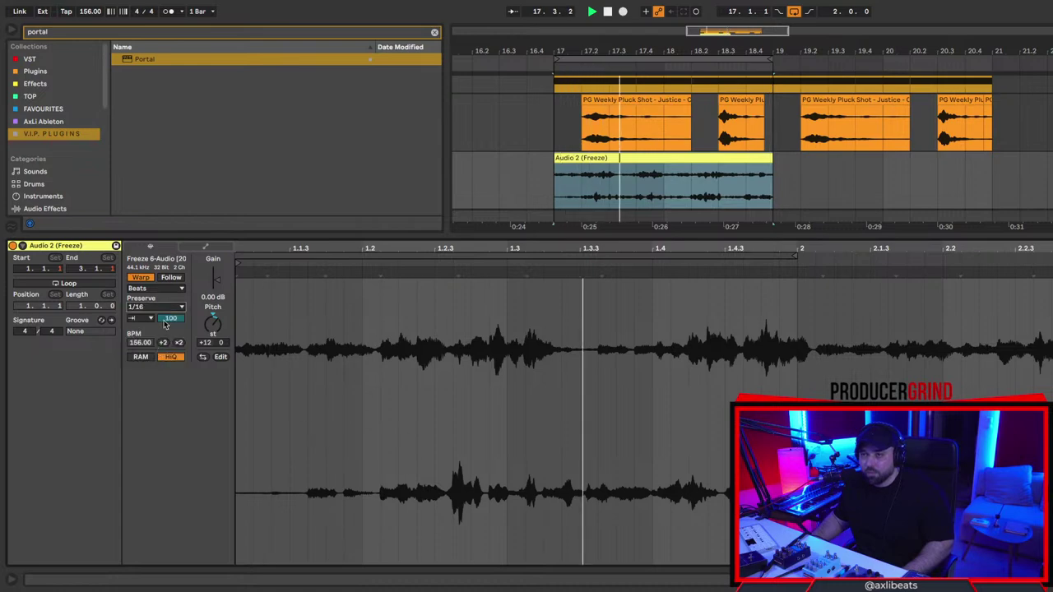
drag(169, 322, 169, 352)
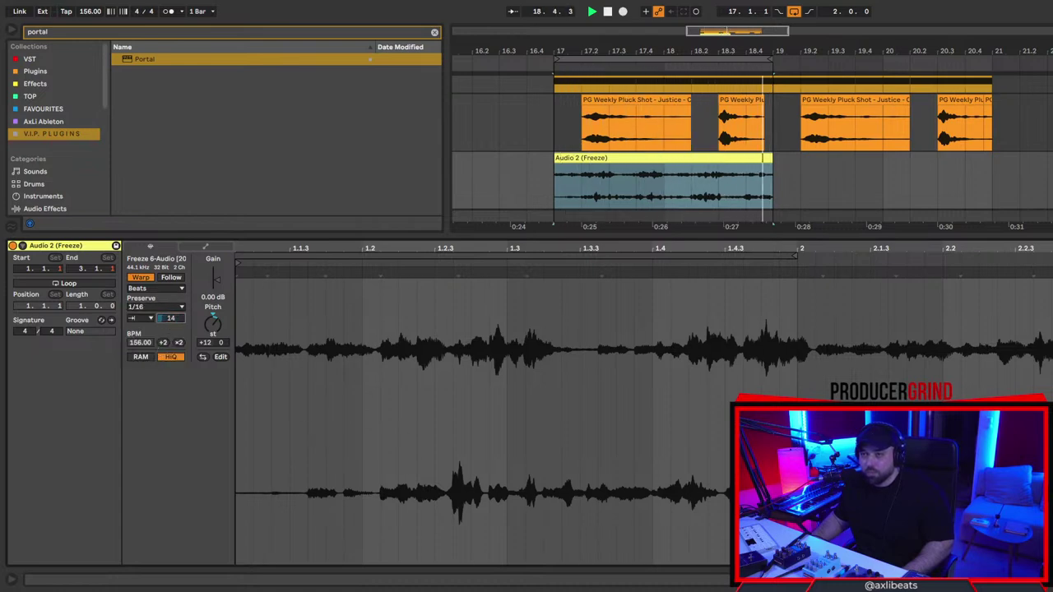
click(156, 307)
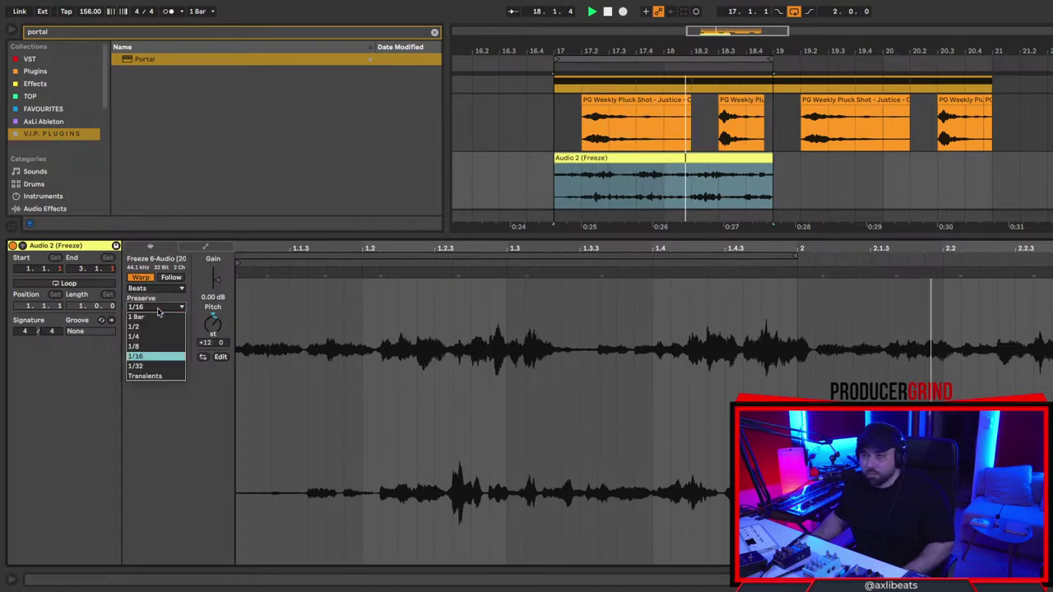
click(321, 303)
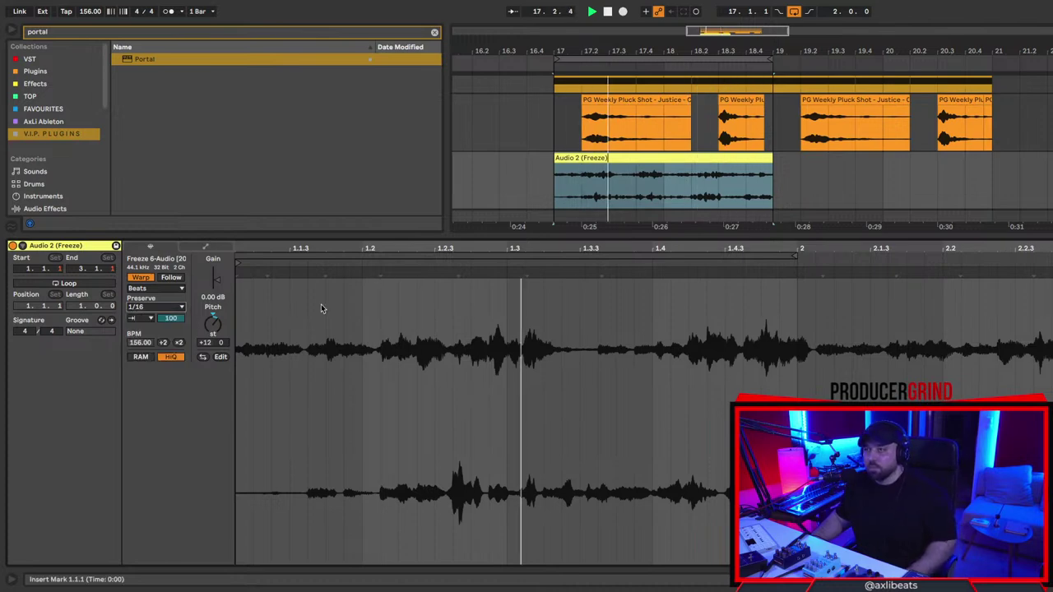
click(664, 199)
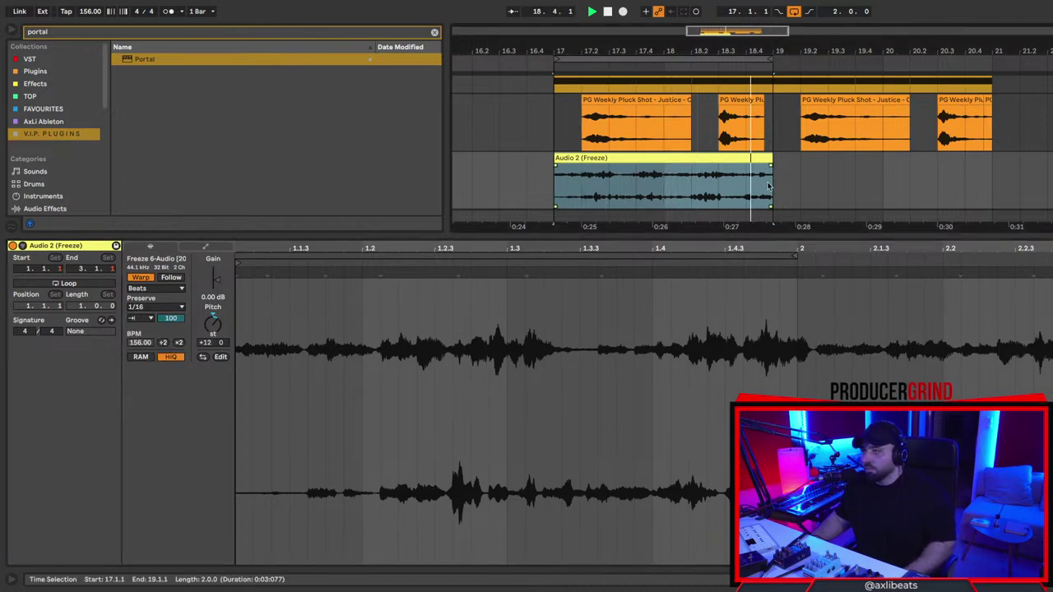
click(156, 306)
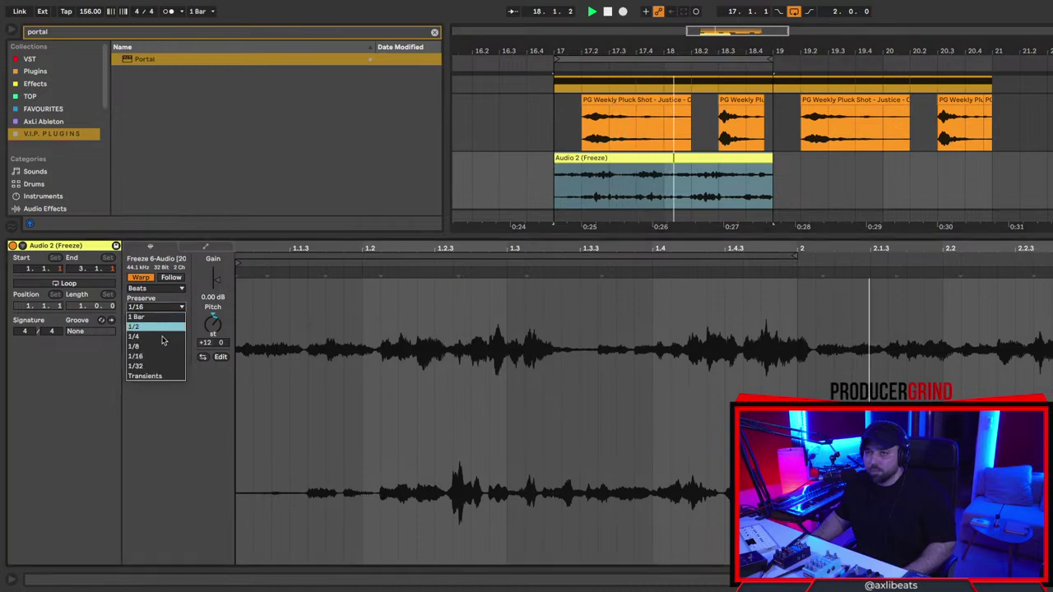
click(145, 375)
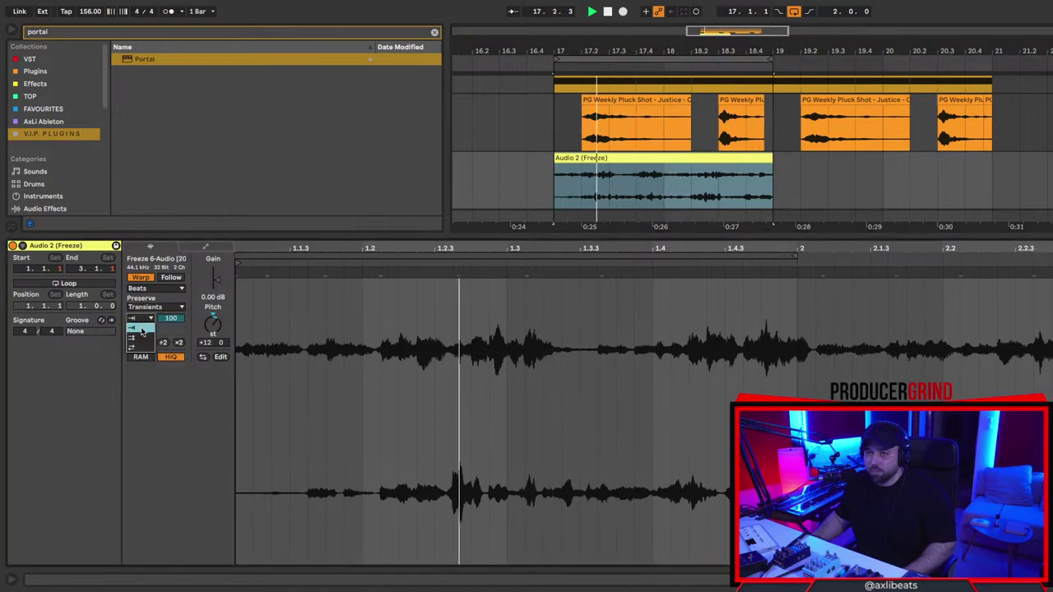
Set the clip's Beats Preserve value to 1/8 and its transient envelope to 53, and audition the choppy layer.
click(142, 311)
click(145, 344)
drag(170, 317, 170, 338)
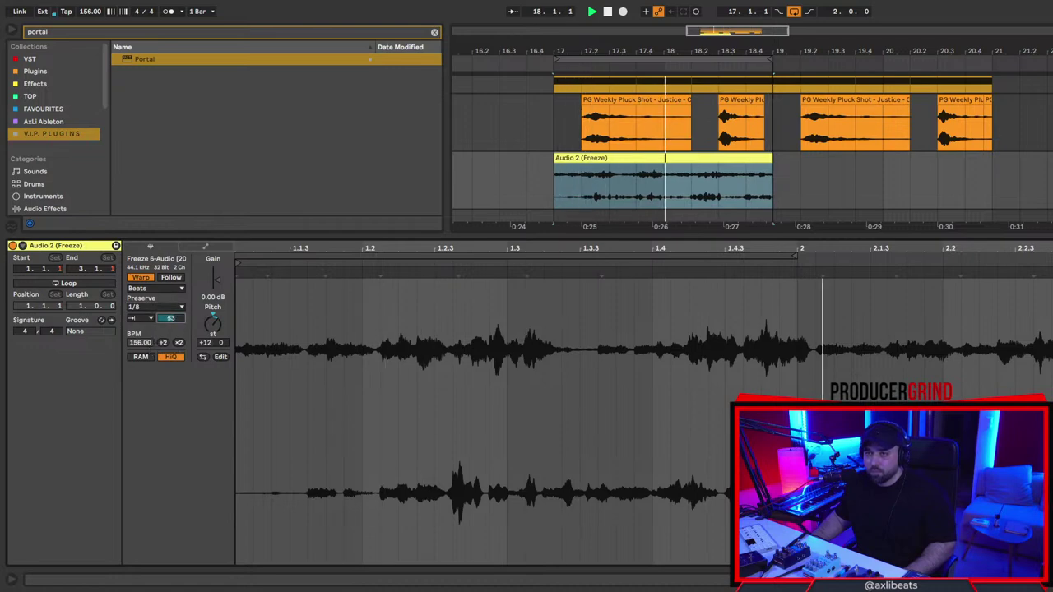
key(shift+Tab)
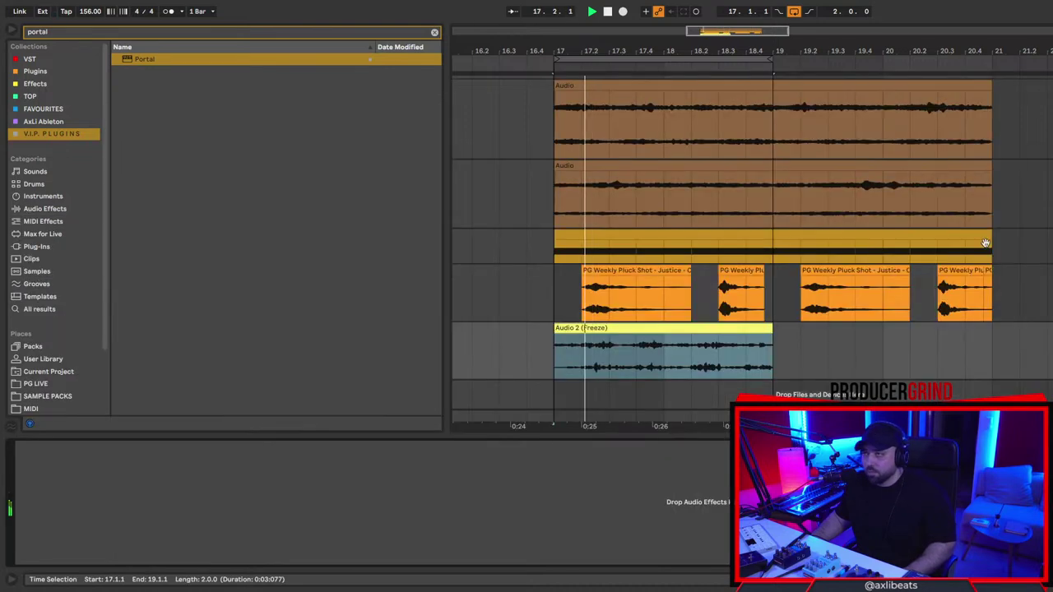
key(space)
key(space)
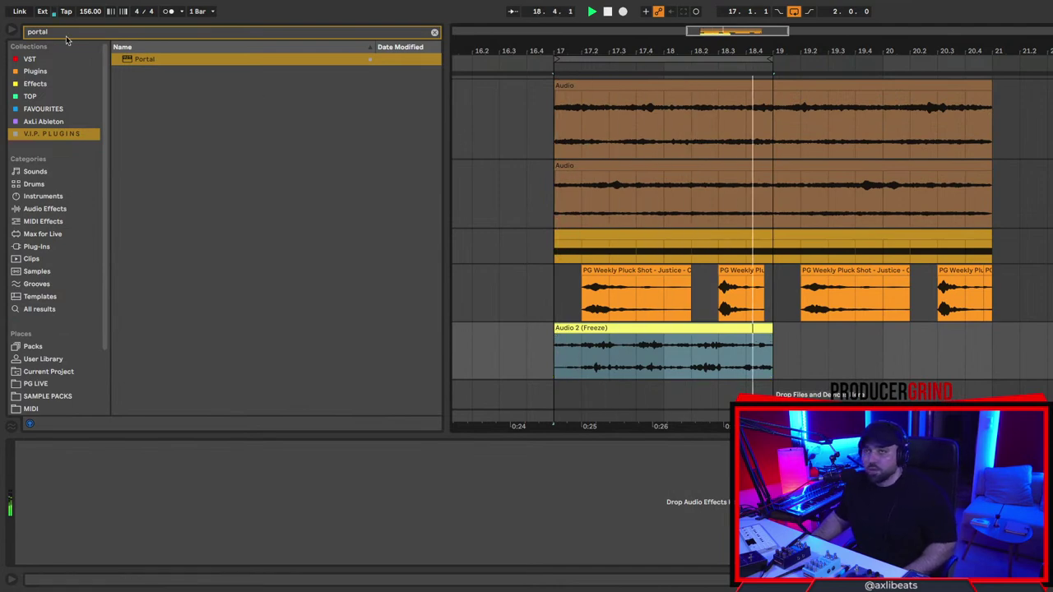
Find the Panflow plug-in in the browser and add it to the flattened layer's track.
click(25, 32)
text(panflow)
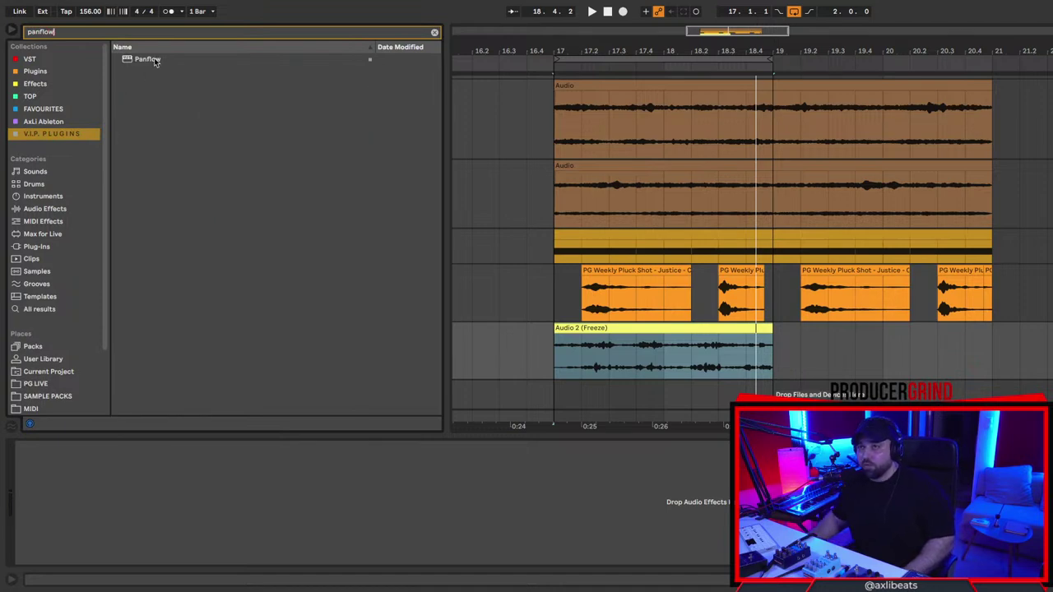
click(154, 60)
key(Return)
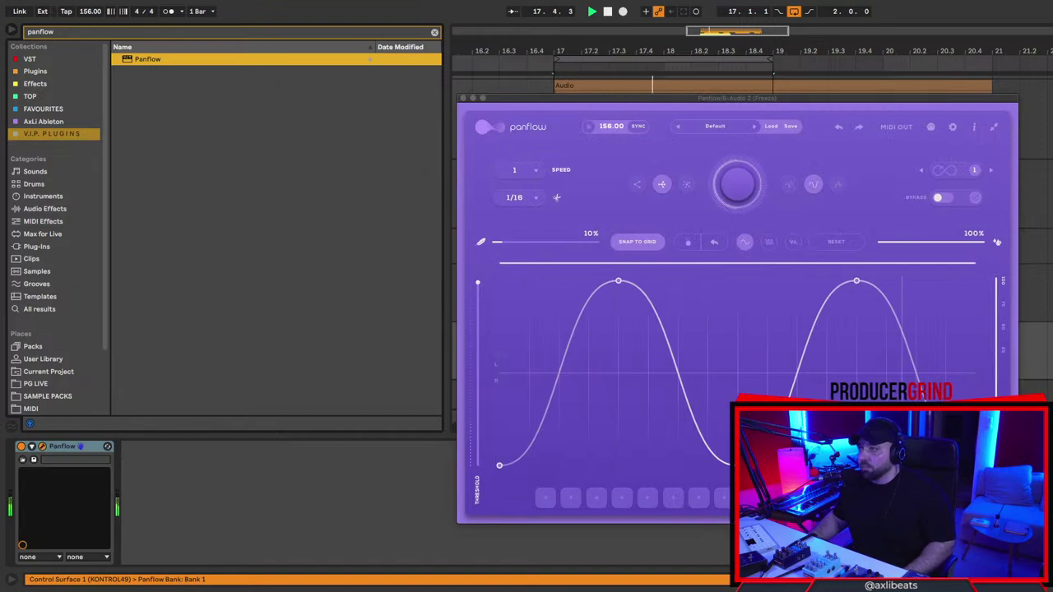
Randomize Panflow's panning curve several times and audition the resulting movement on the layer.
key(space)
click(754, 195)
click(754, 196)
click(754, 196)
click(754, 196)
click(754, 196)
click(754, 195)
click(753, 195)
click(753, 196)
key(space)
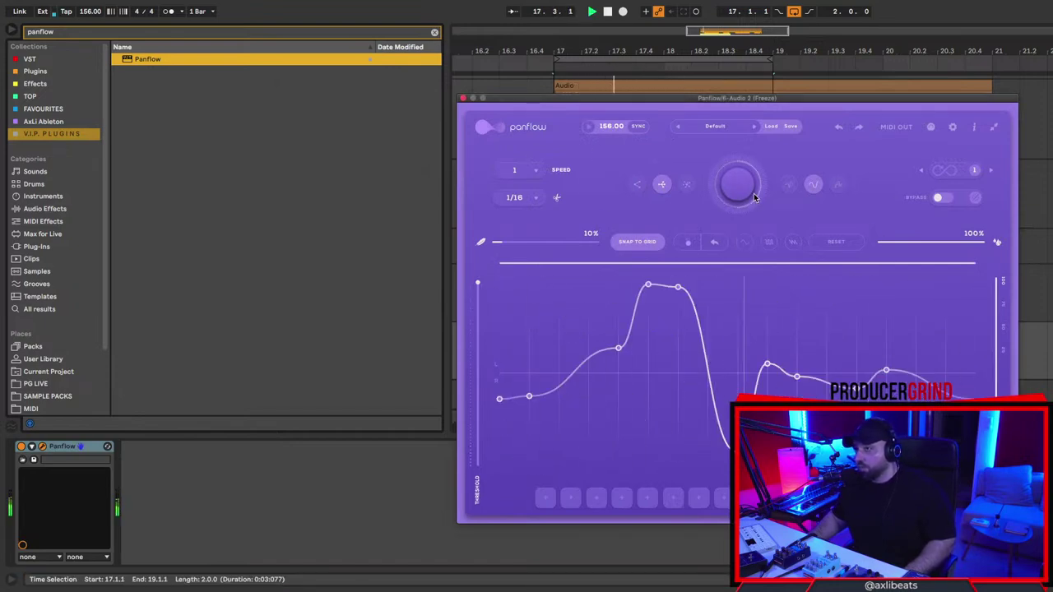
Close Panflow and duplicate the two-bar flattened clip over bars 19 and 20.
click(463, 99)
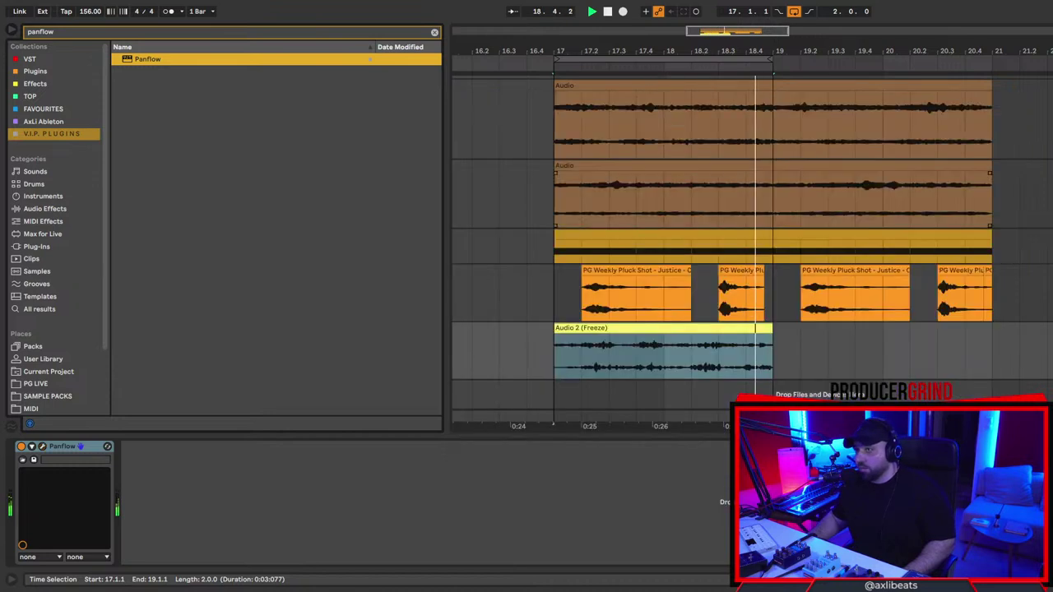
click(689, 338)
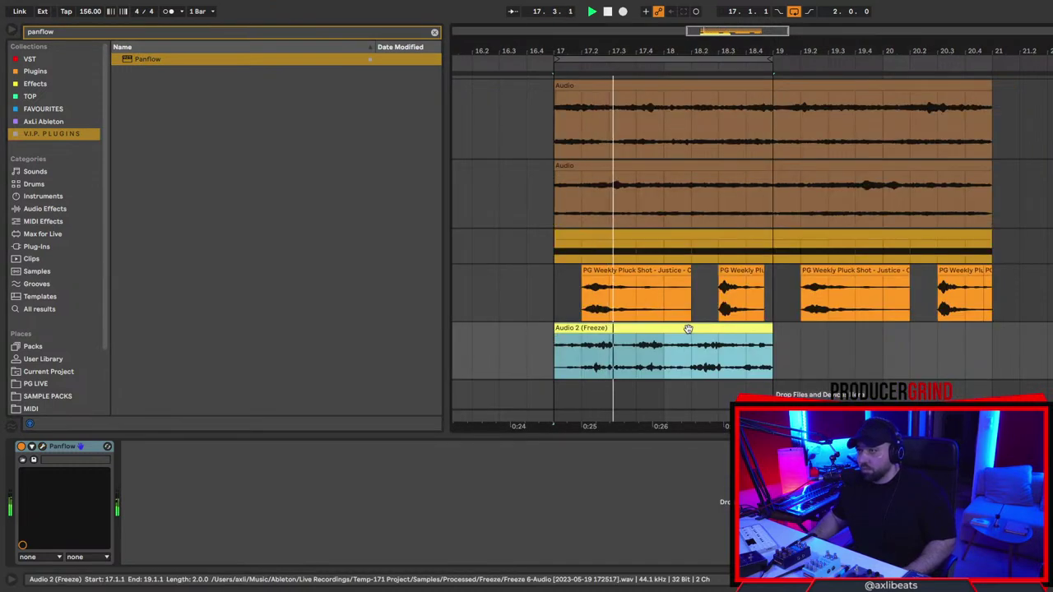
key(ctrl+d)
Search the browser for "kick" and add Kickstart 2 after Panflow on the layer's track.
drag(66, 34, 11, 31)
text(ki)
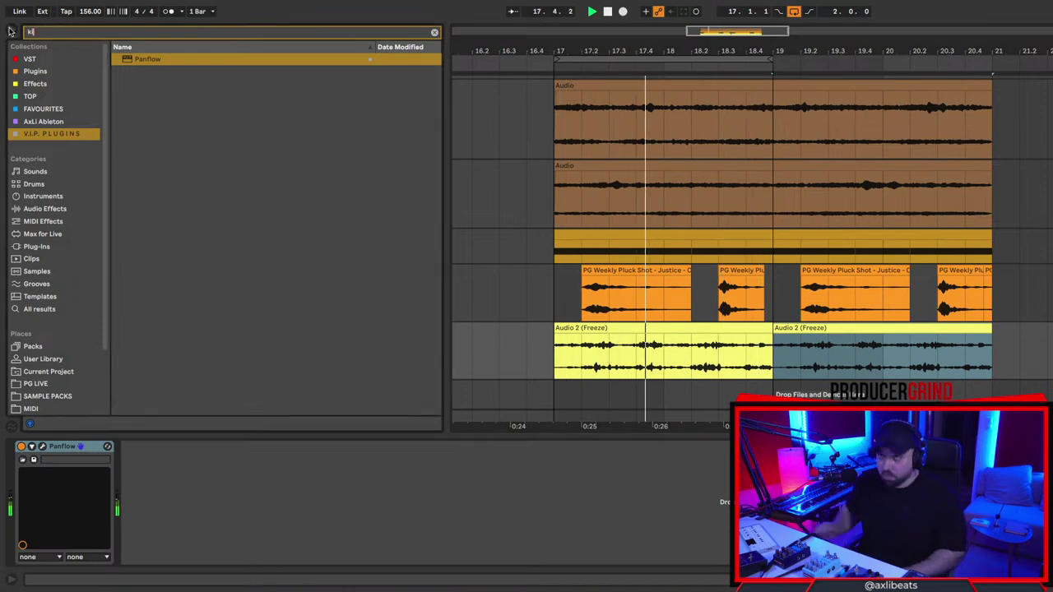
text(ck)
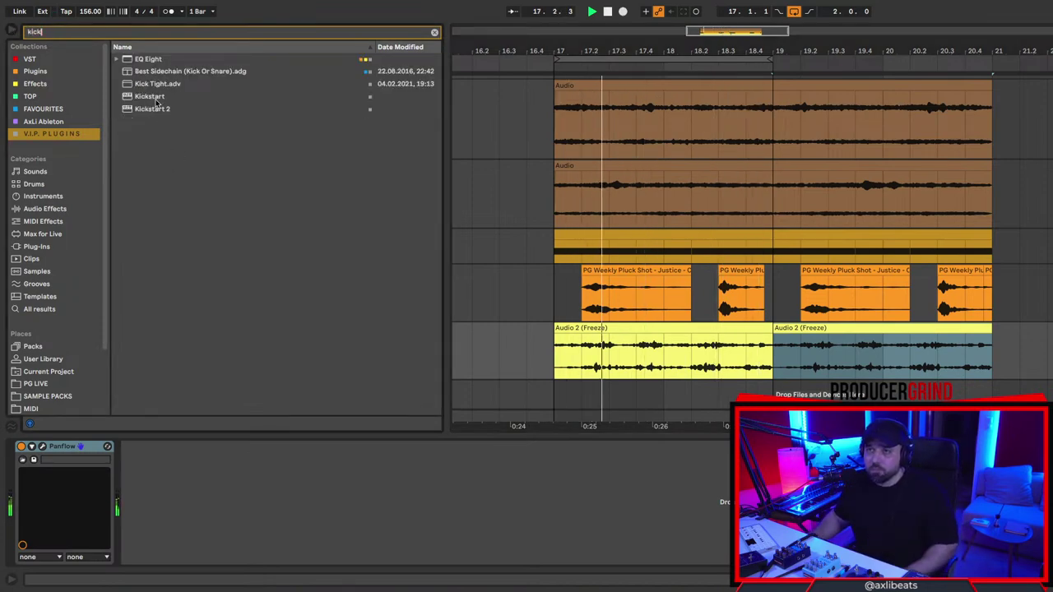
click(161, 108)
key(Return)
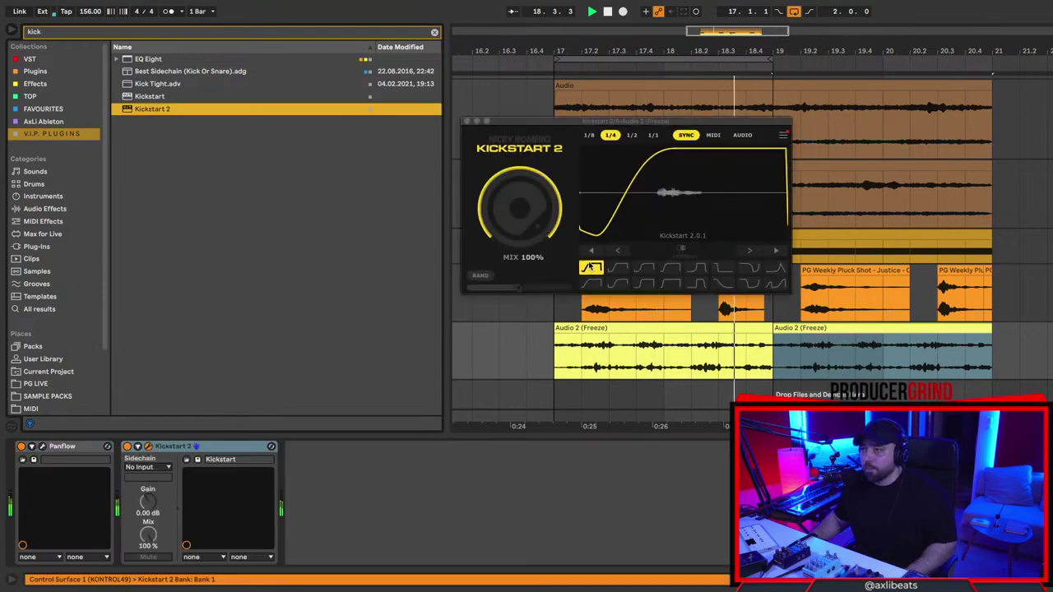
Set Kickstart 2's synced ducking rate to 1/1 and audition the pumping effect from bar 19.
click(632, 134)
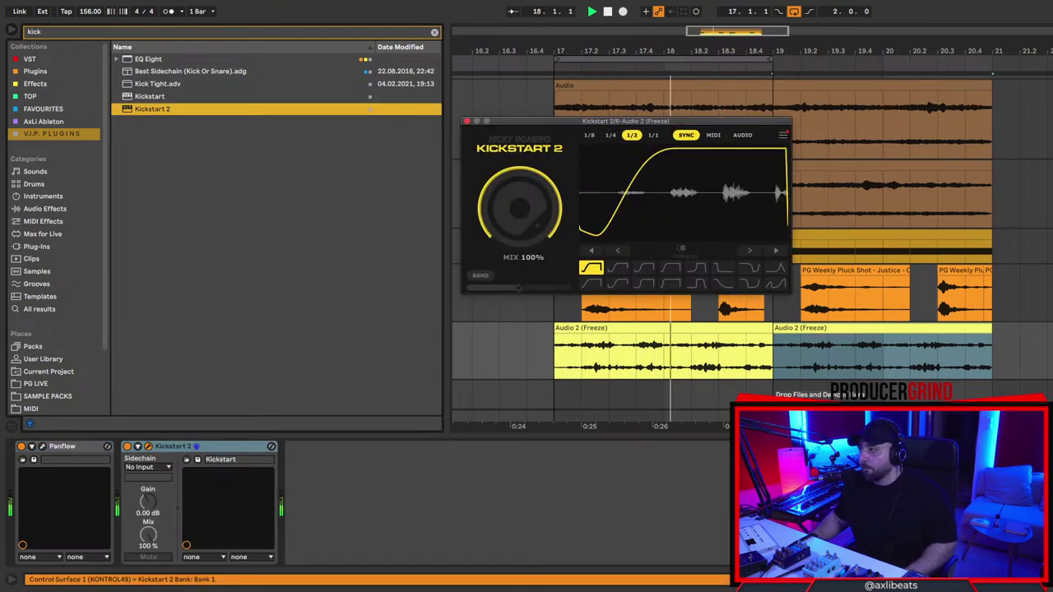
click(652, 135)
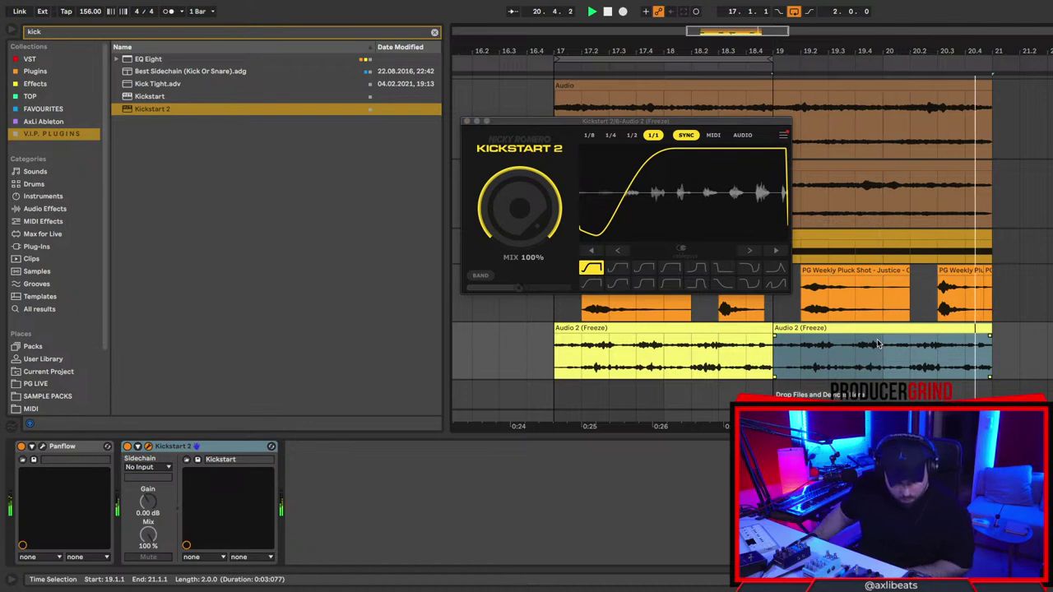
key(space)
key(space)
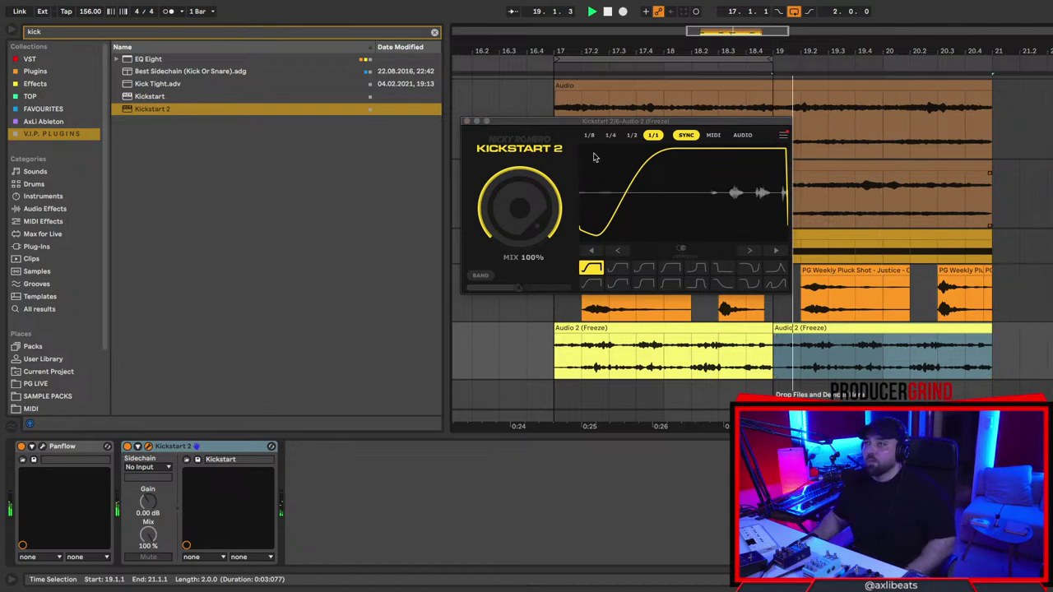
Close Kickstart 2 and play all layers together from bar 17.
click(552, 104)
key(space)
key(space)
click(465, 122)
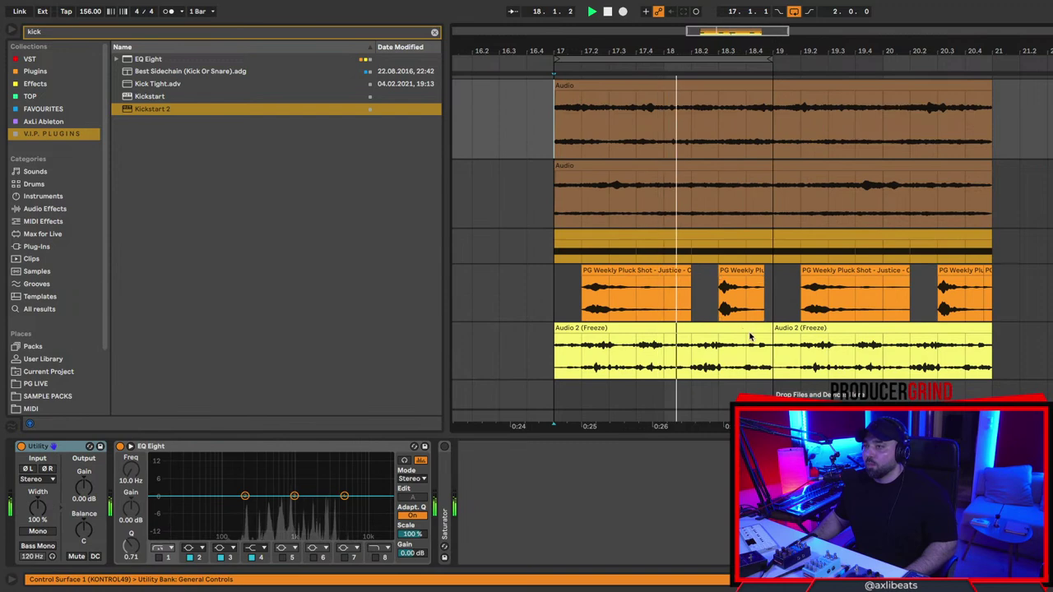
key(space)
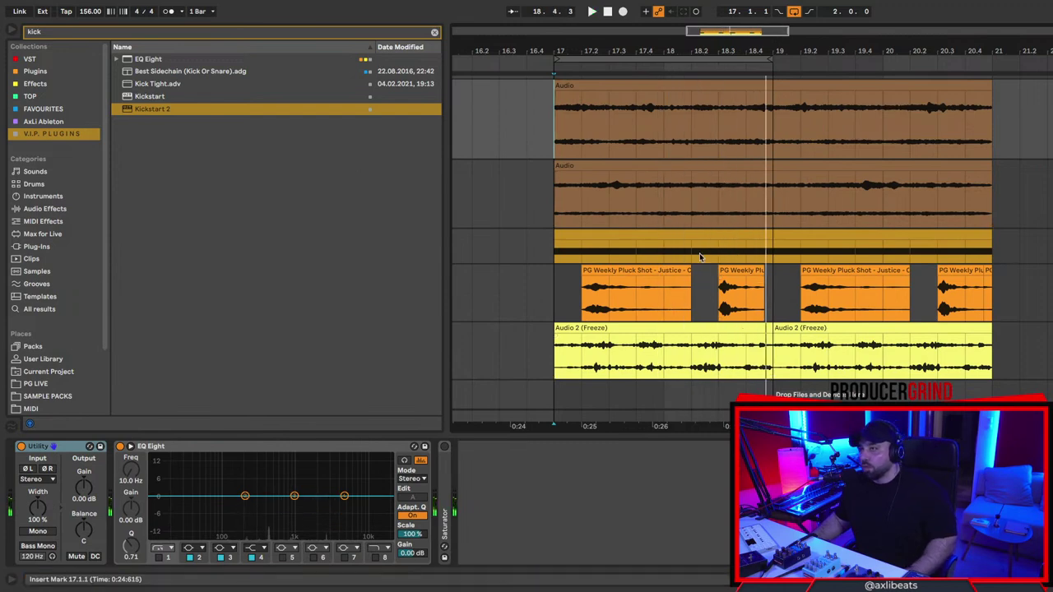
key(space)
Clear the browser search and open the PG LIVE sample folder.
click(81, 34)
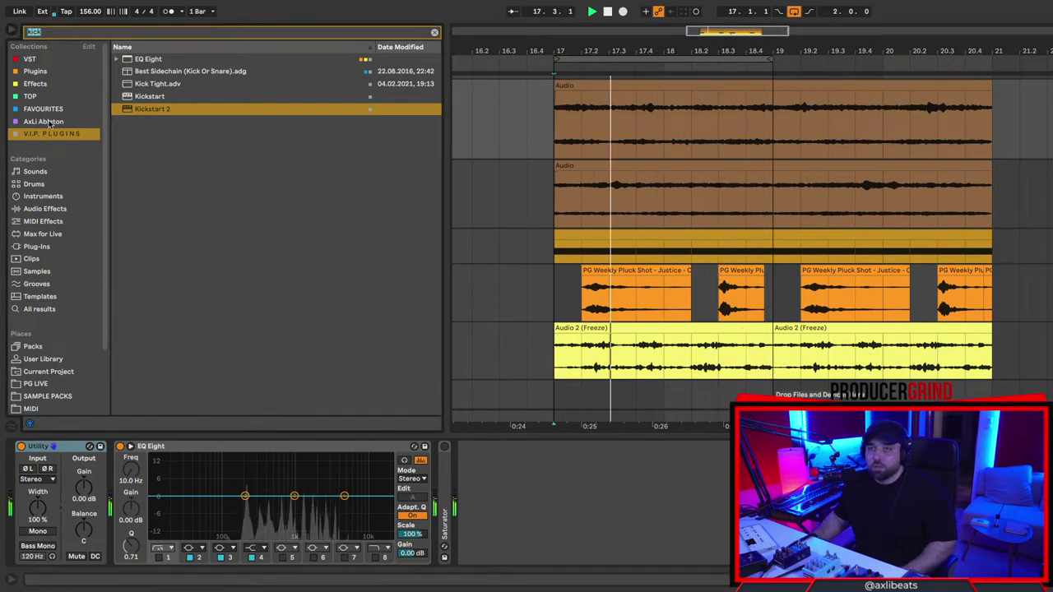
key(BackSpace)
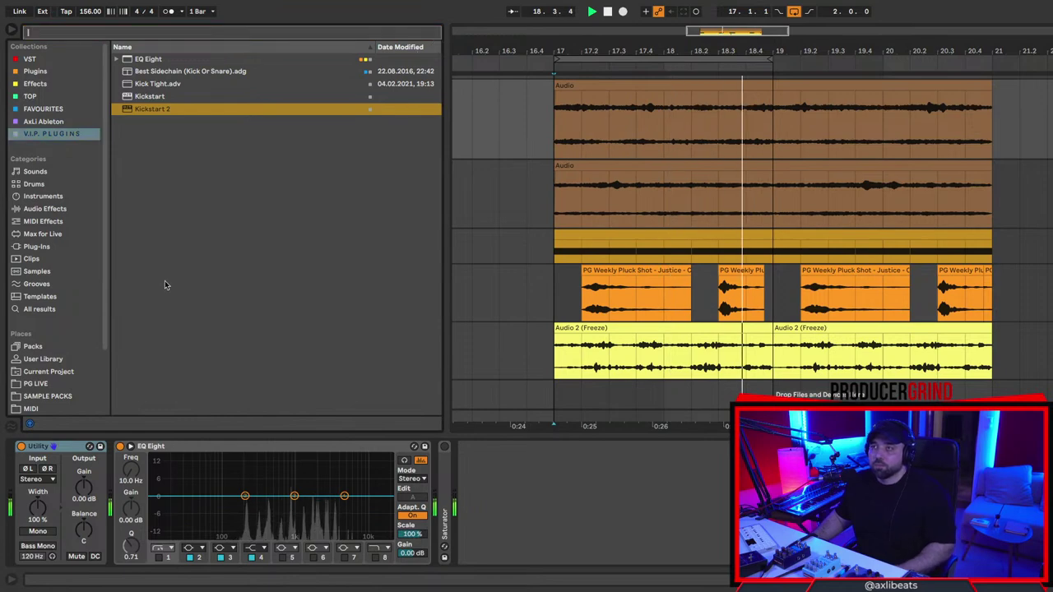
click(71, 385)
click(71, 372)
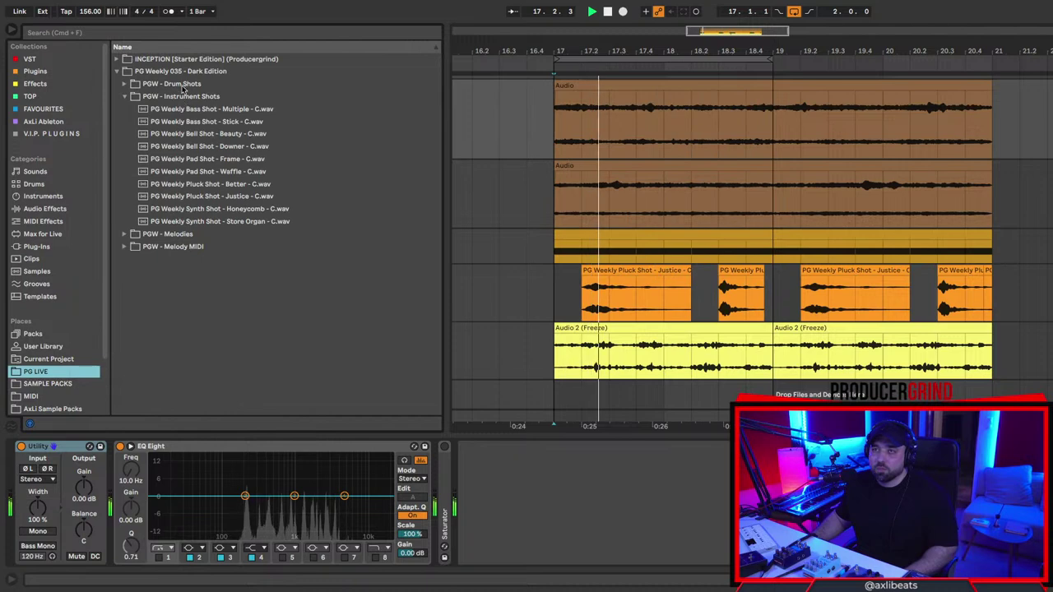
Preview the instrument shots and place PG Weekly Bell Shot - Downer - C.wav on a new audio track at bar 17.
key(space)
click(236, 148)
click(216, 200)
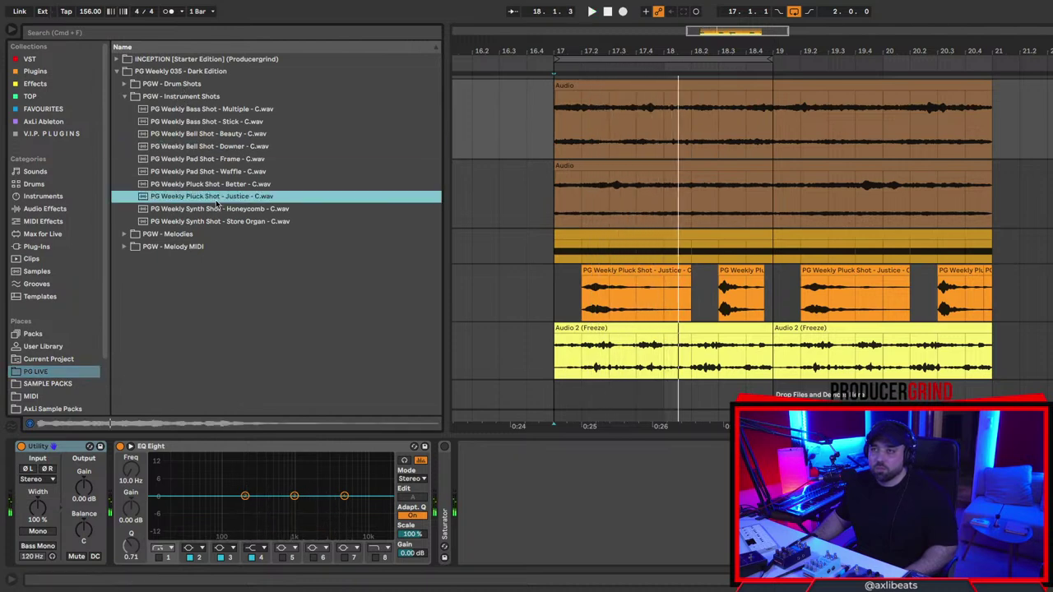
click(209, 146)
drag(176, 150, 543, 402)
key(space)
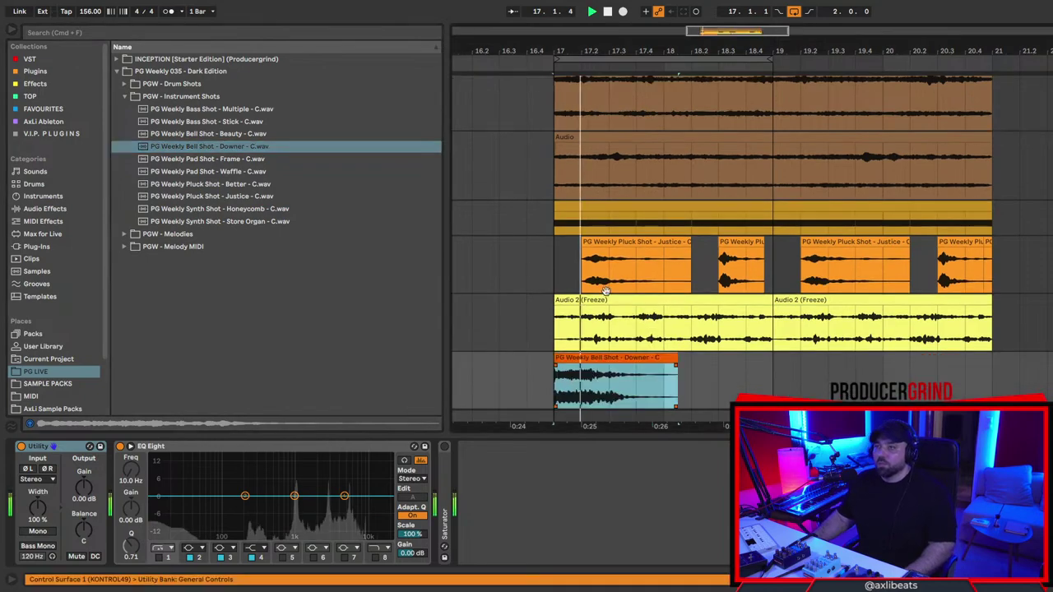
Transpose the unwarped bell shot clip down while playing it against the other layers.
scroll(574, 300, up, 5)
double_click(701, 240)
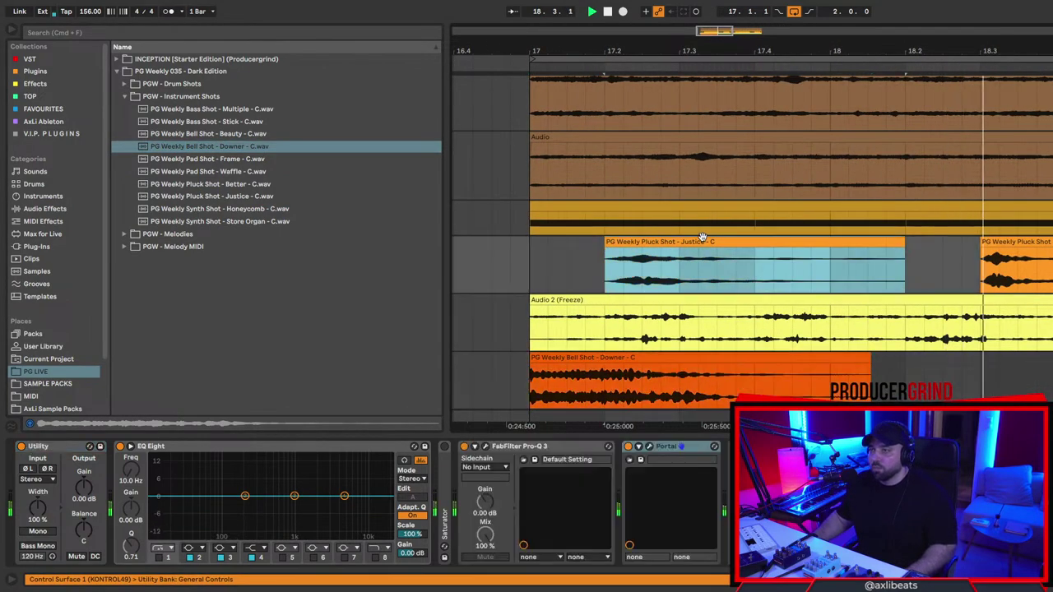
key(shift+Tab)
click(696, 337)
key(shift+Tab)
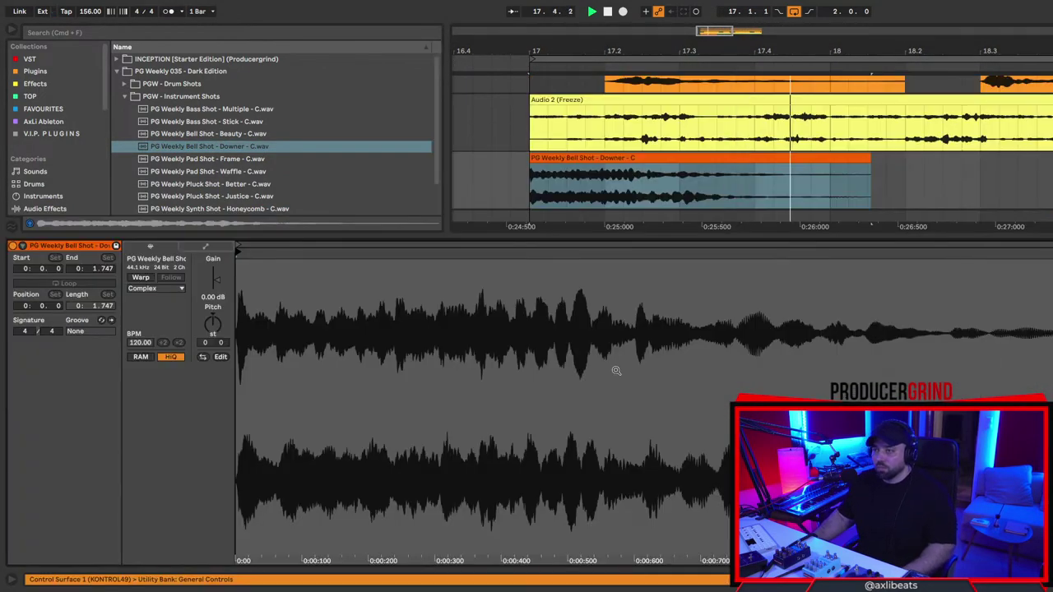
key(space)
key(space)
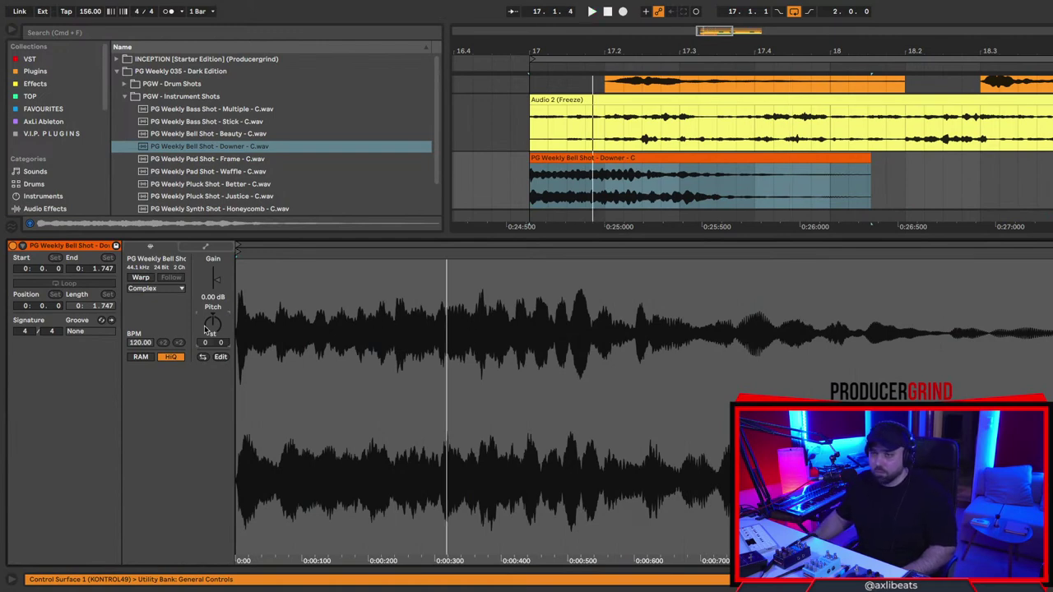
key(shift+Tab)
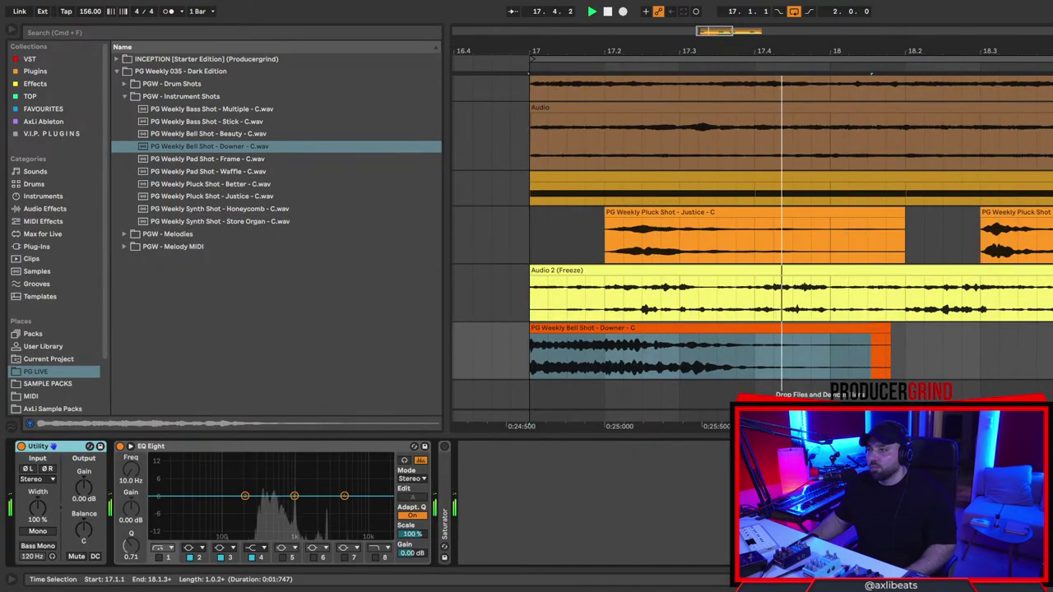
Move the bell shot to bar 20, trimmed to one bar ending at bar 21, then consolidate and reverse it.
scroll(647, 354, right, 2)
scroll(646, 354, down, 5)
drag(658, 334, 721, 344)
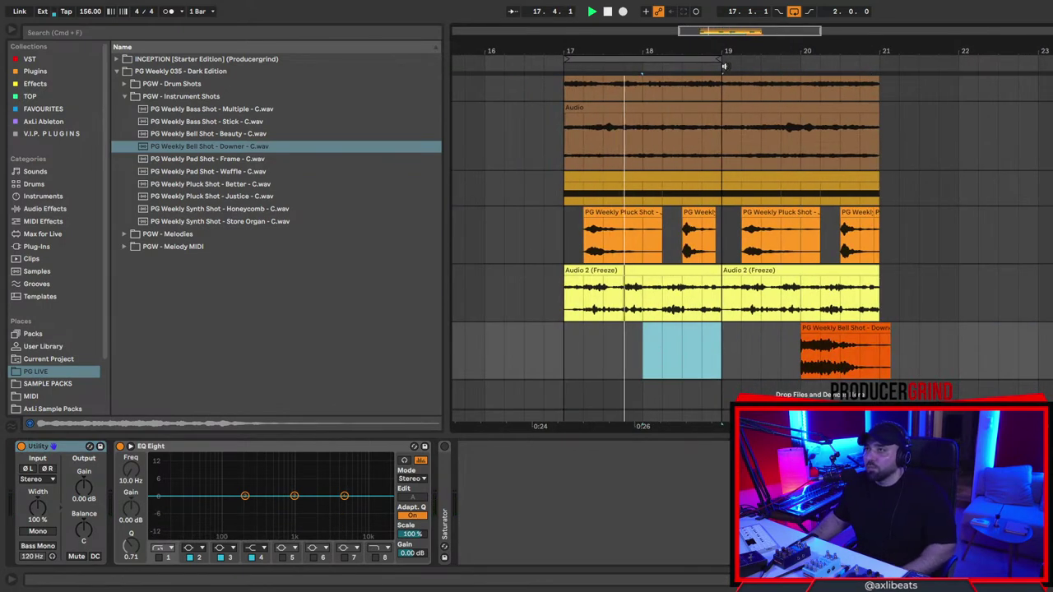
click(820, 327)
drag(890, 328, 880, 328)
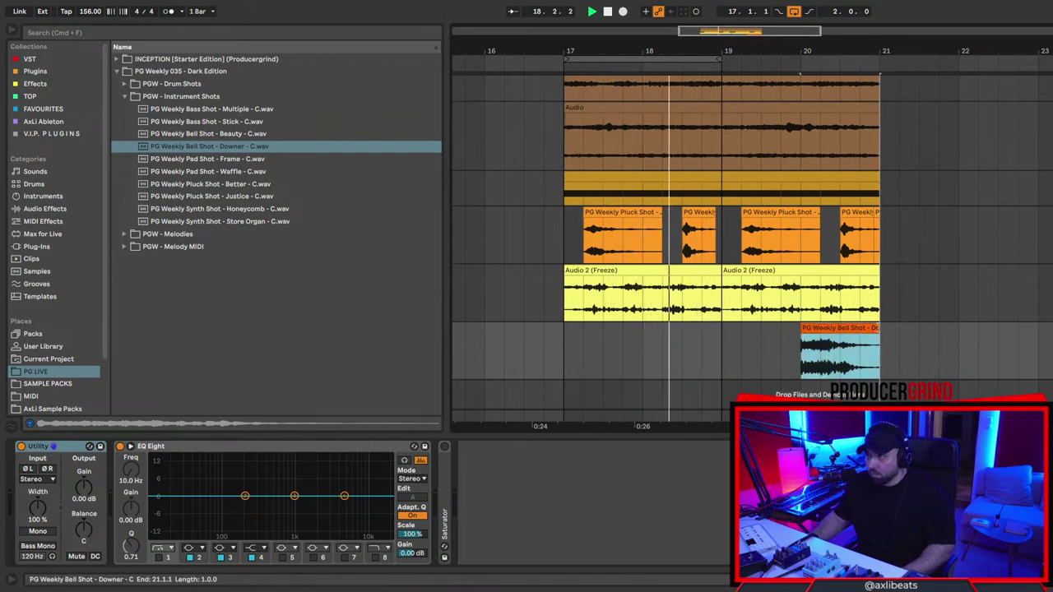
key(super+j)
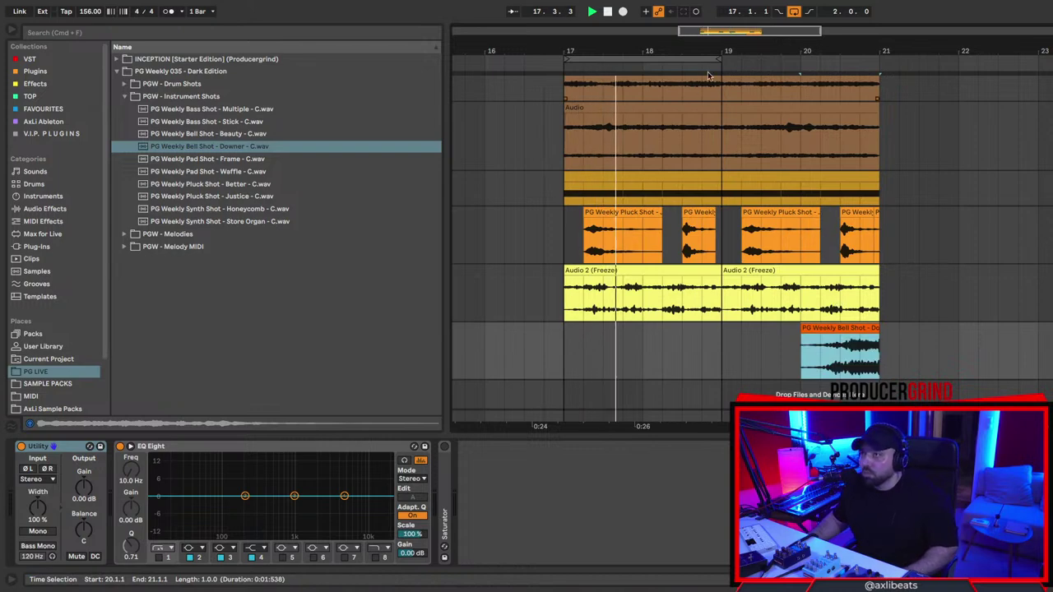
Extend the loop to cover bars 17 to 21 and add a fade-in to the reversed bell shot.
drag(719, 60, 878, 60)
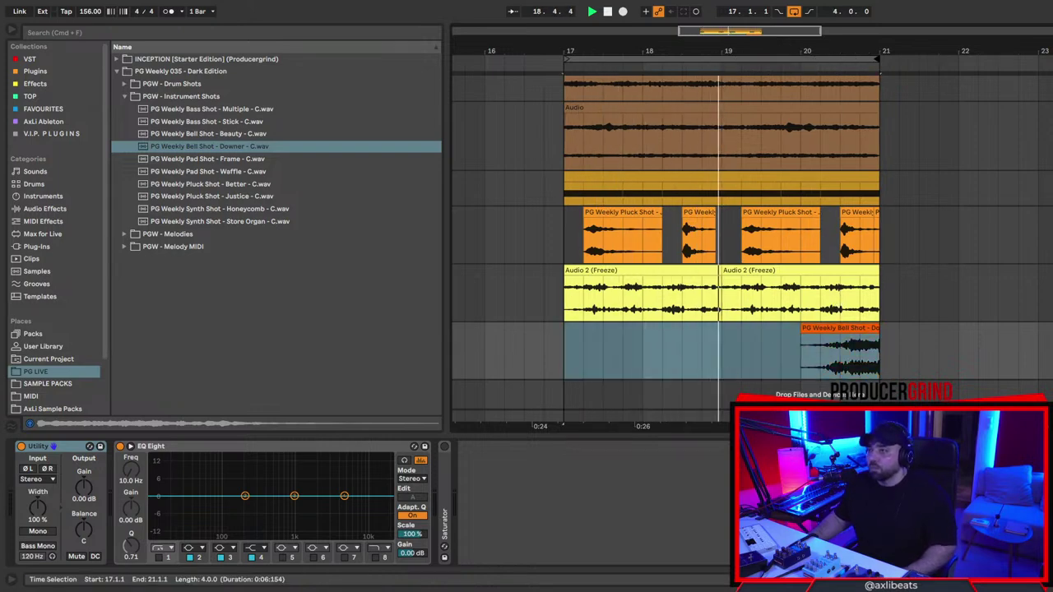
click(814, 339)
key(space)
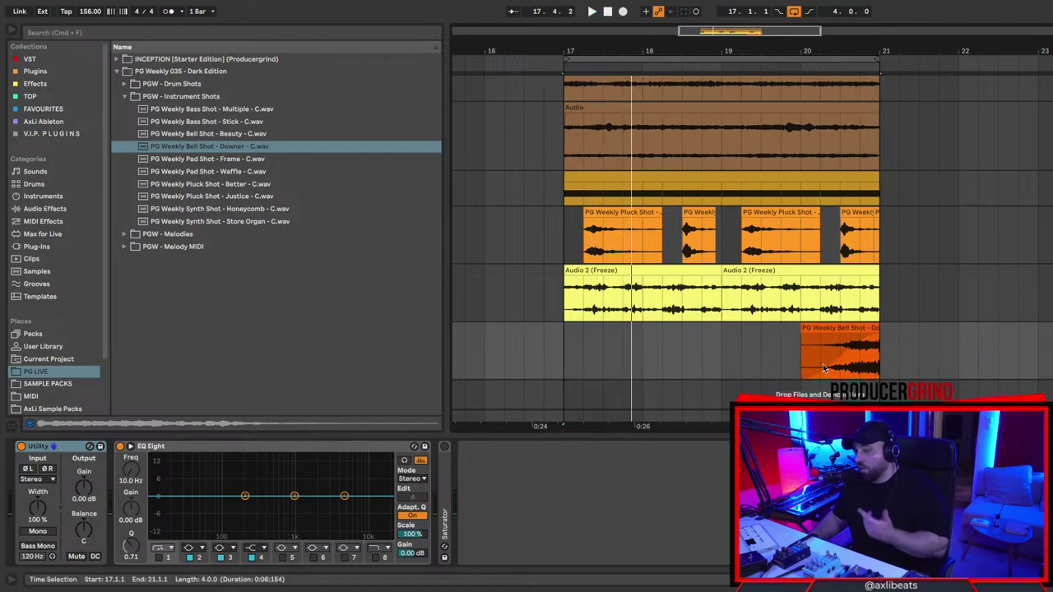
Flip the bell shot back to its forward direction and audition it from bar 20.
scroll(827, 366, up, 5)
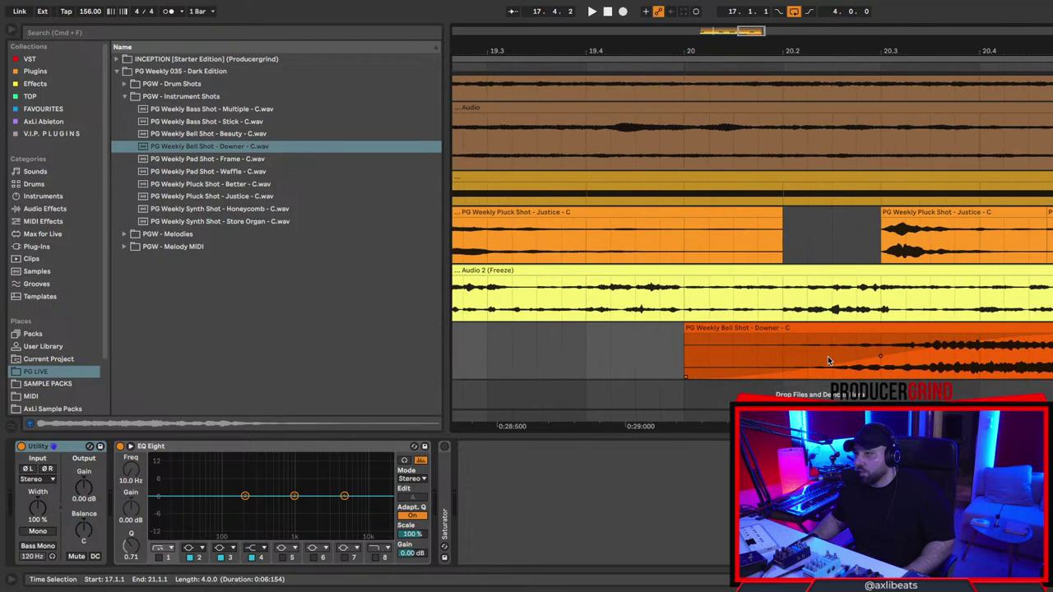
click(765, 332)
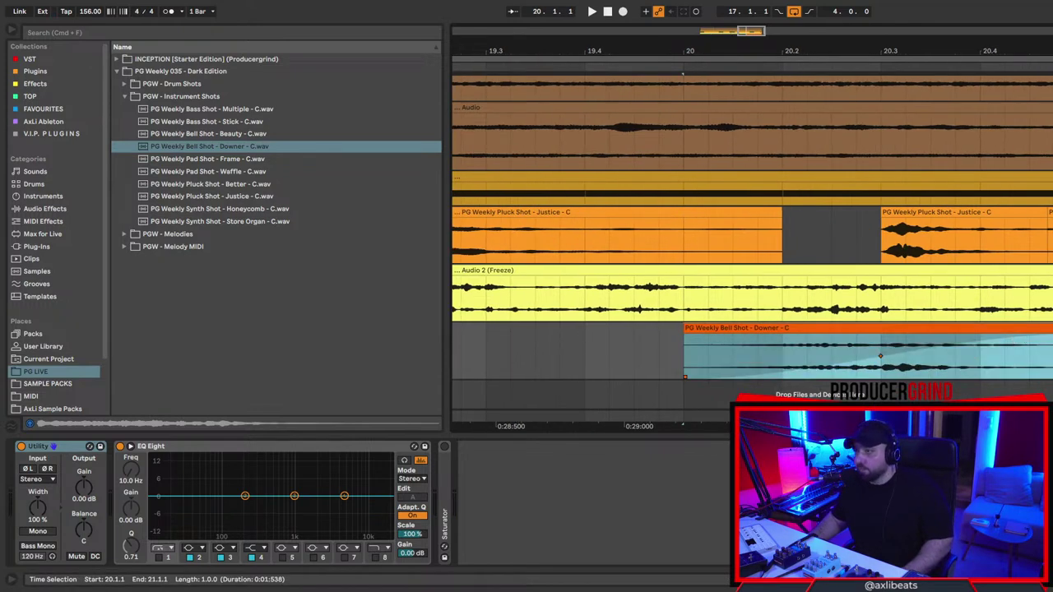
click(649, 330)
key(space)
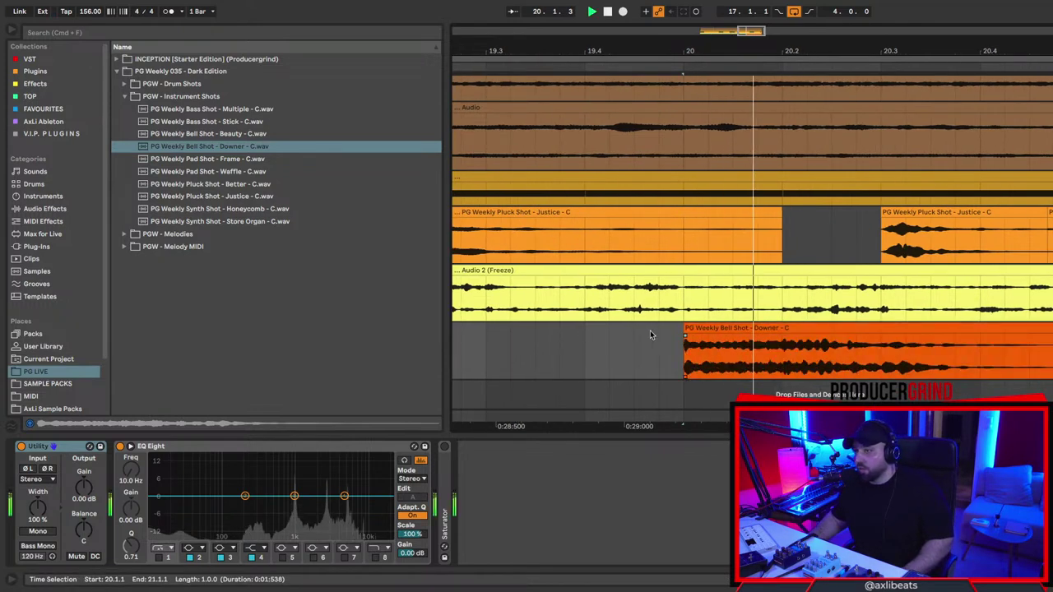
Draw a long fade-in across the forward bell shot and reverse the clip again.
drag(683, 330, 1051, 331)
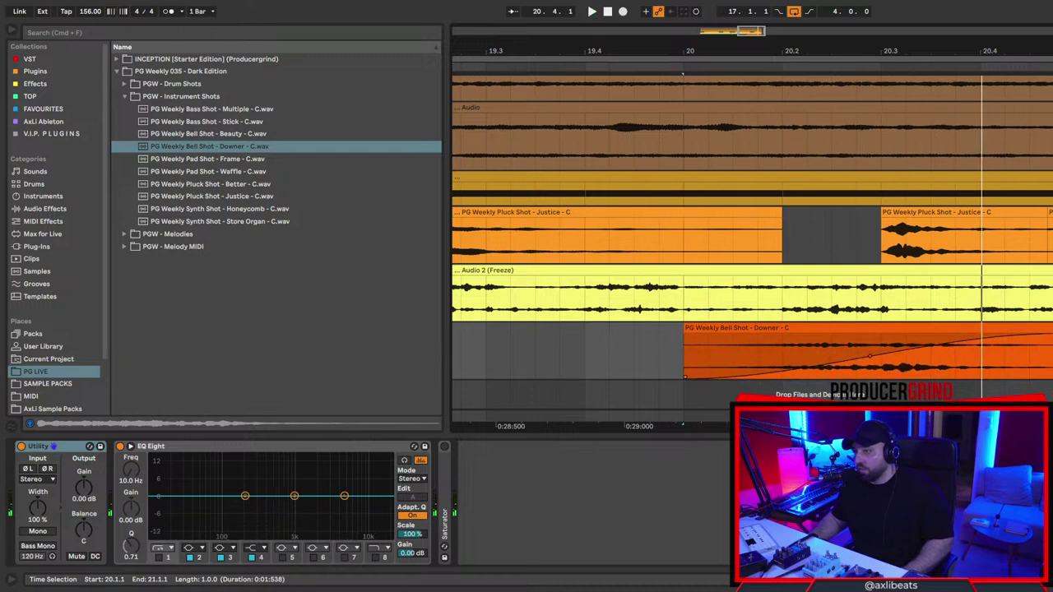
key(space)
click(1005, 331)
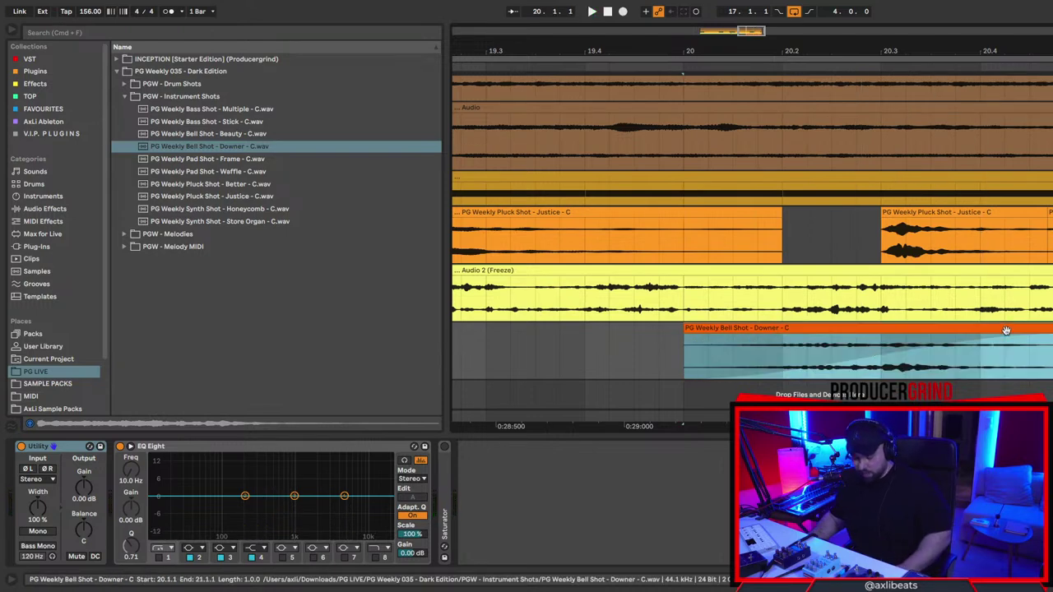
key(r)
scroll(971, 344, down, 5)
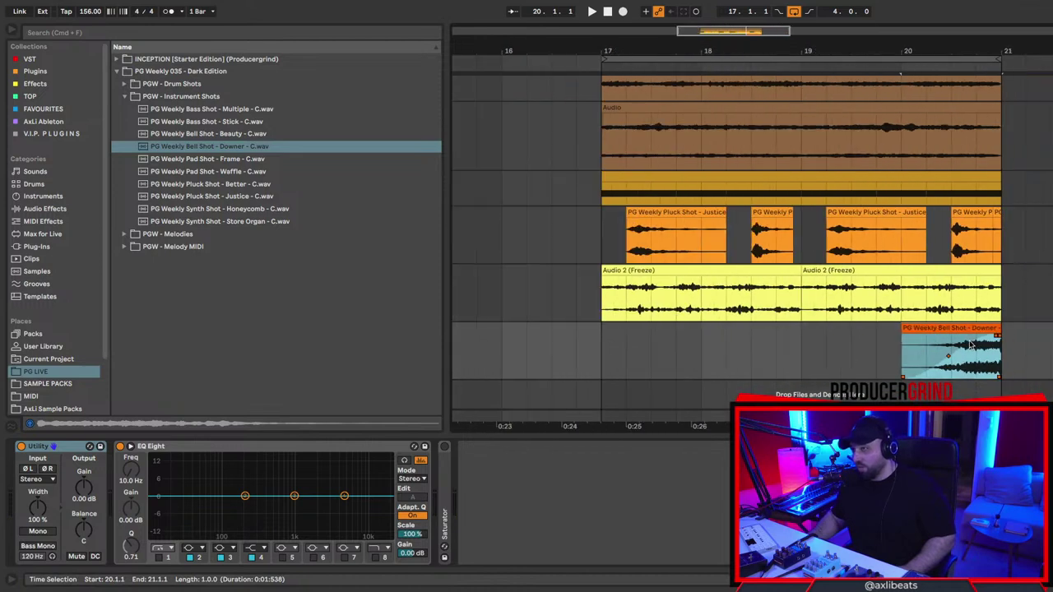
High-pass the bell shot at 550 Hz with a Q of 0.58 in EQ Eight while playing from bar 17.
click(600, 355)
key(space)
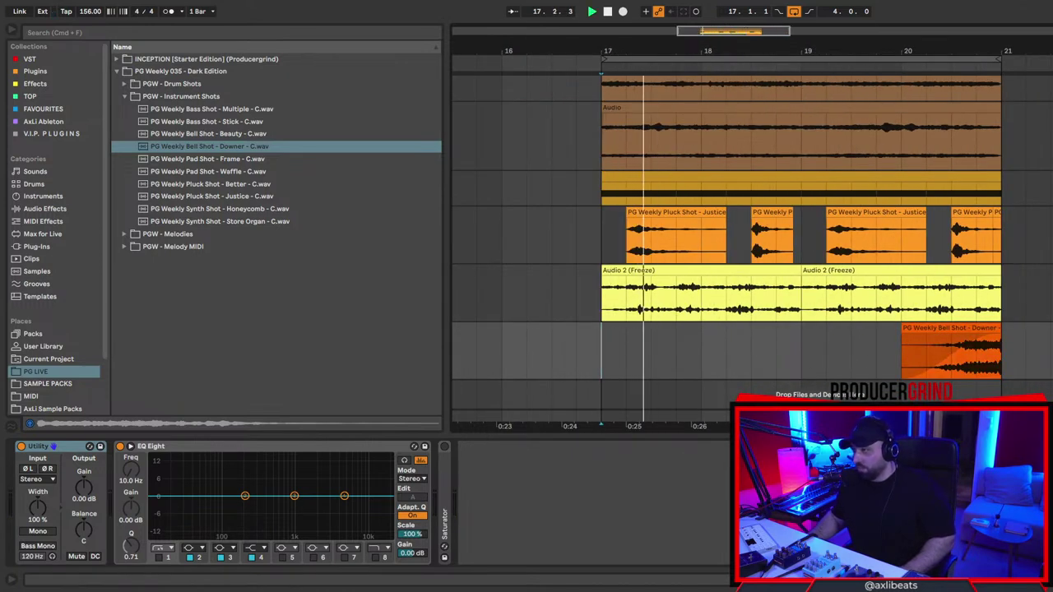
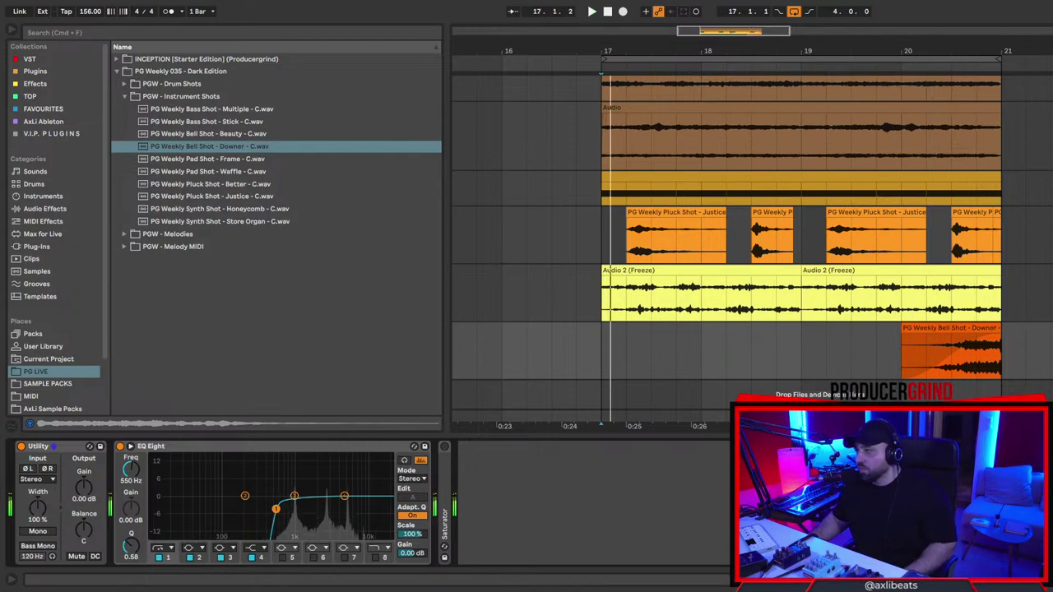
key(space)
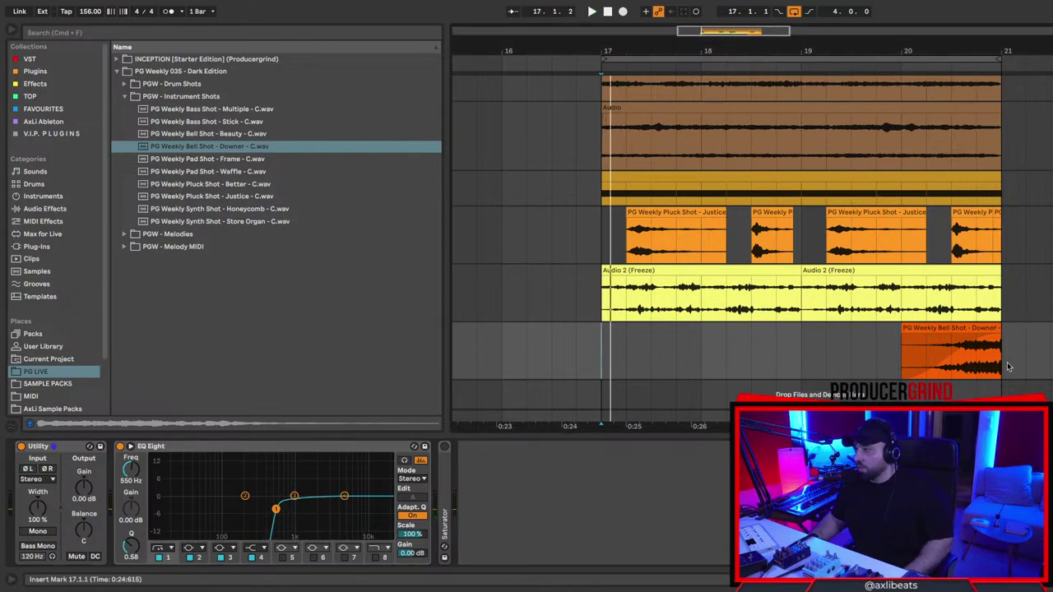
Record the layers from bar 17 to 21 onto a new audio track and move the recorded clip to bar 21.
click(877, 361)
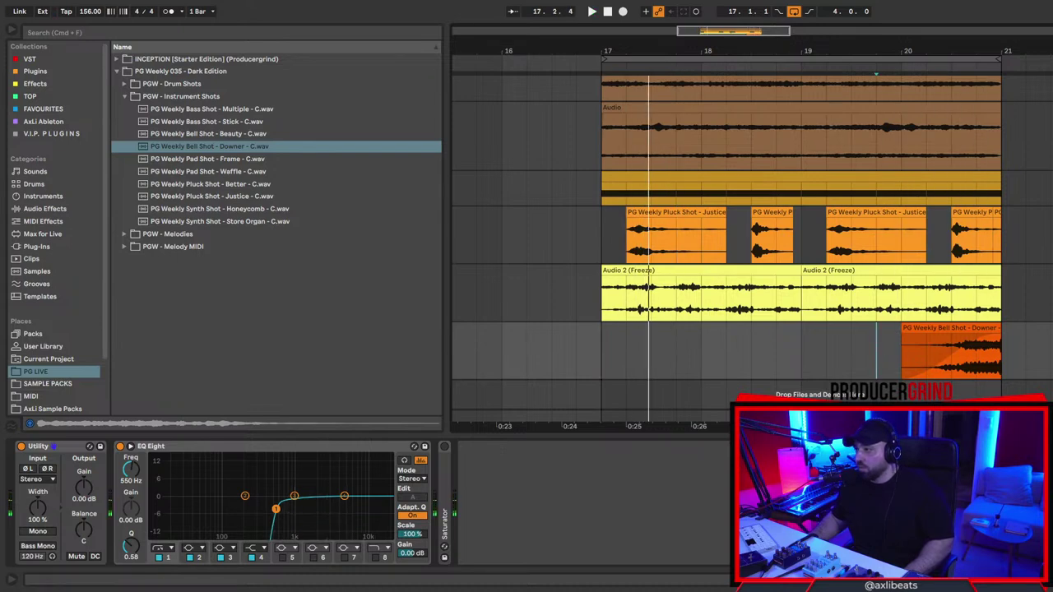
key(super+t)
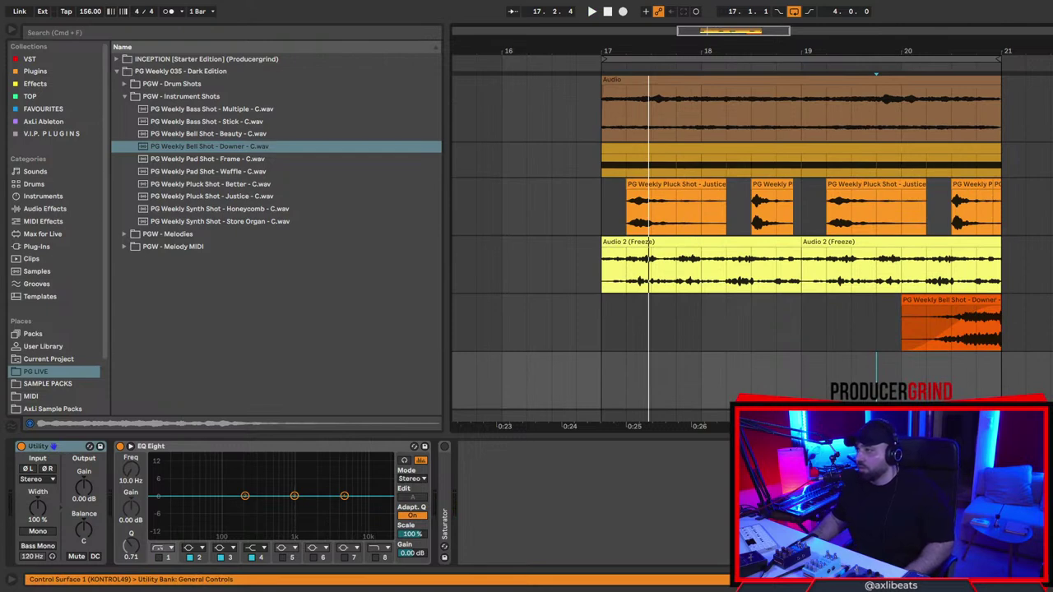
click(602, 381)
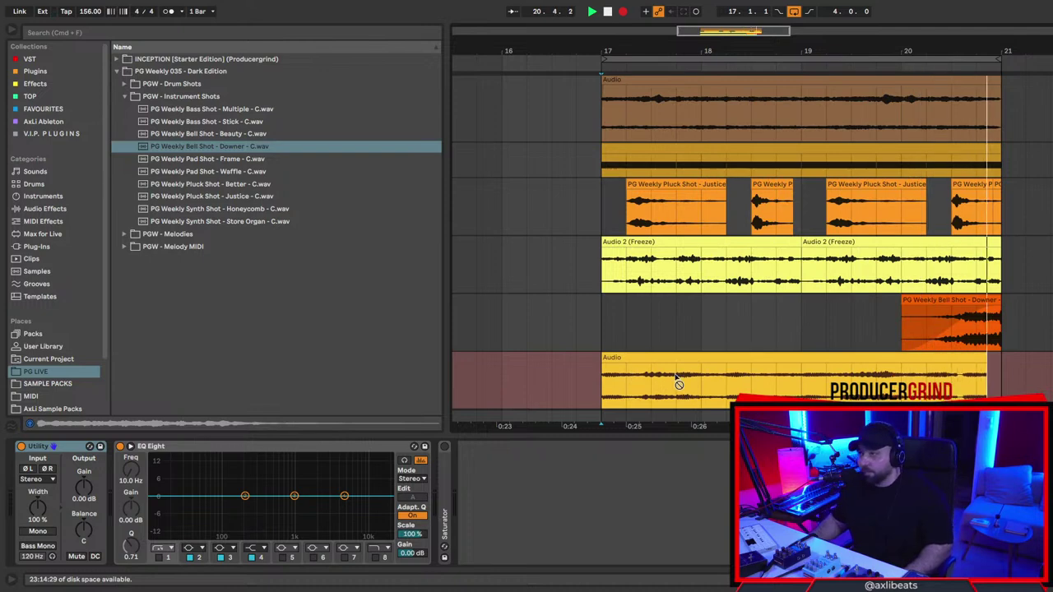
key(space)
drag(638, 358, 1038, 367)
scroll(1039, 367, right, 5)
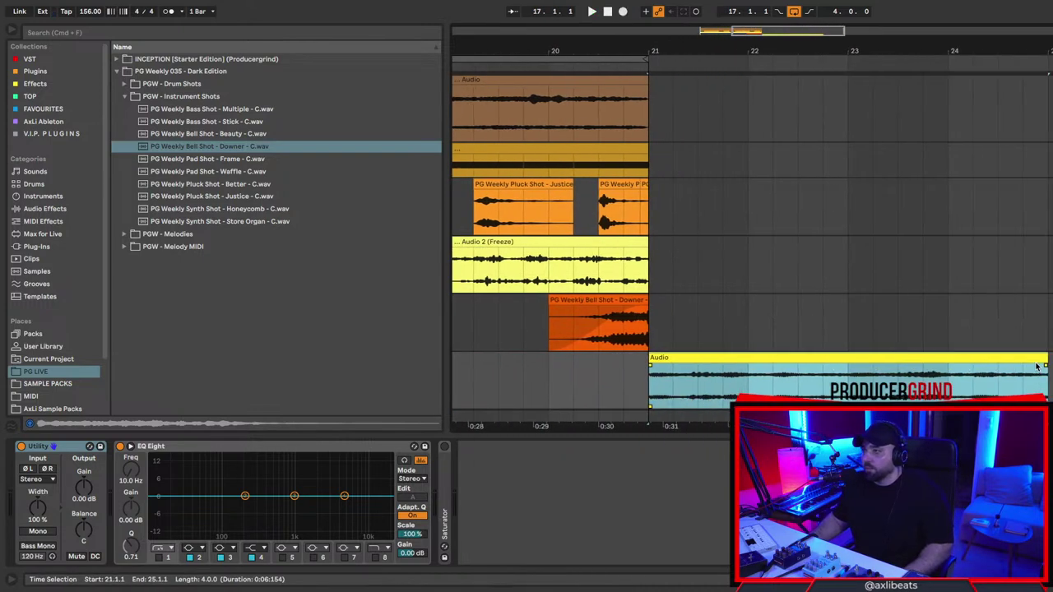
Audition the recorded clip transposed by +6 semitones and set its pitch to -2 semitones.
double_click(786, 357)
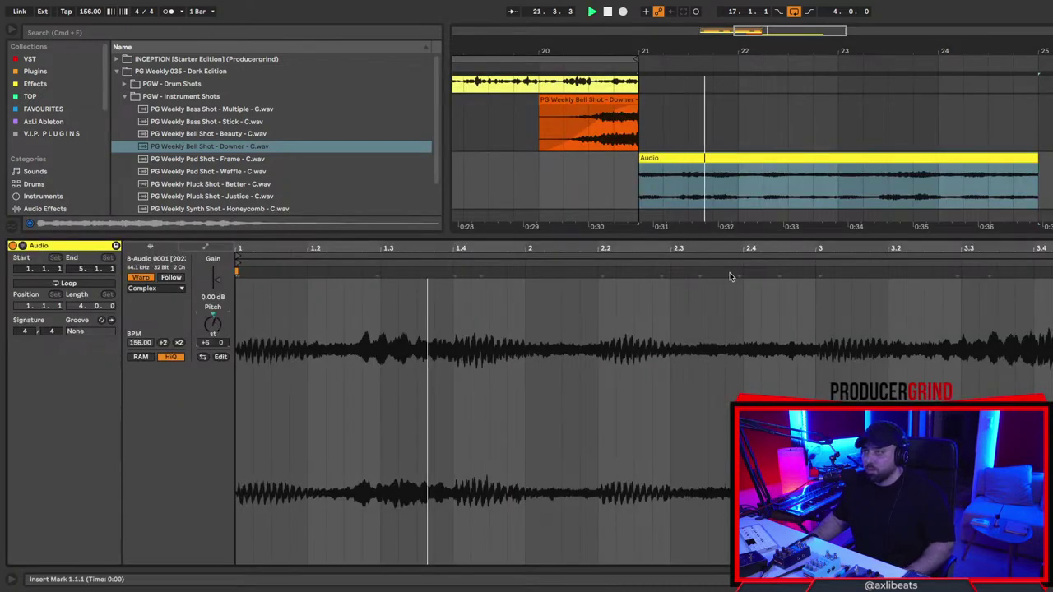
key(shift+Tab)
key(shift+Tab)
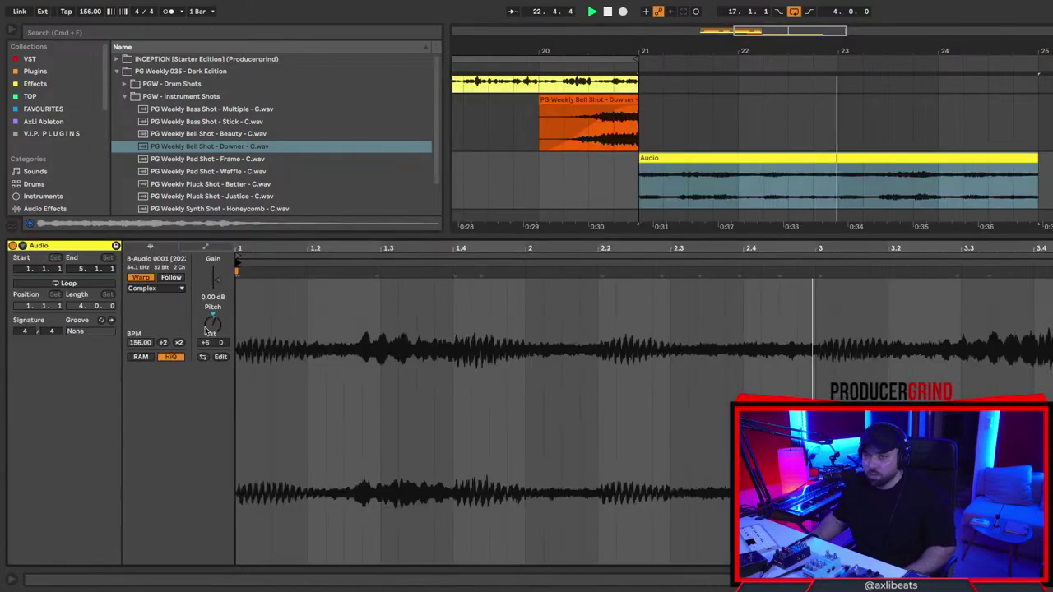
key(space)
key(space)
key(Down)
key(Down)
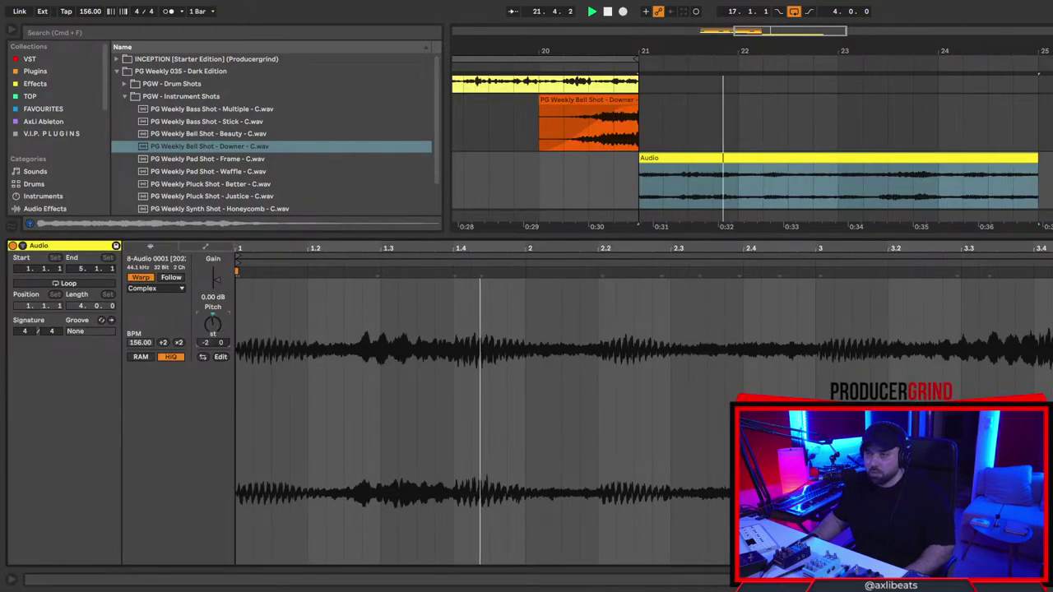
Loop bars 21 to 25 and high-pass the recorded clip at 160 Hz with a Q of 0.63 in EQ Eight.
key(shift+Tab)
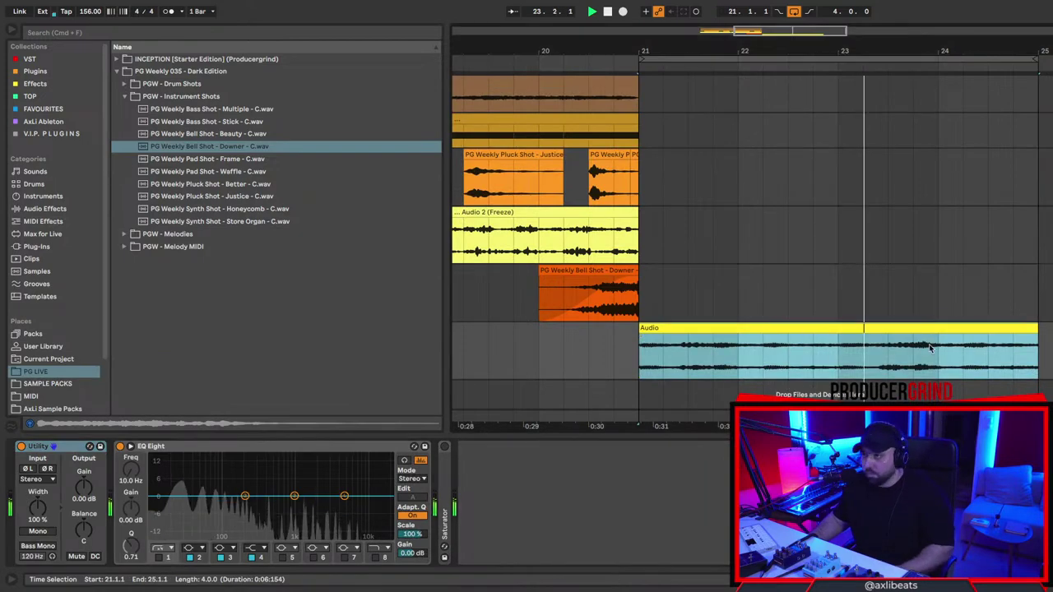
click(159, 559)
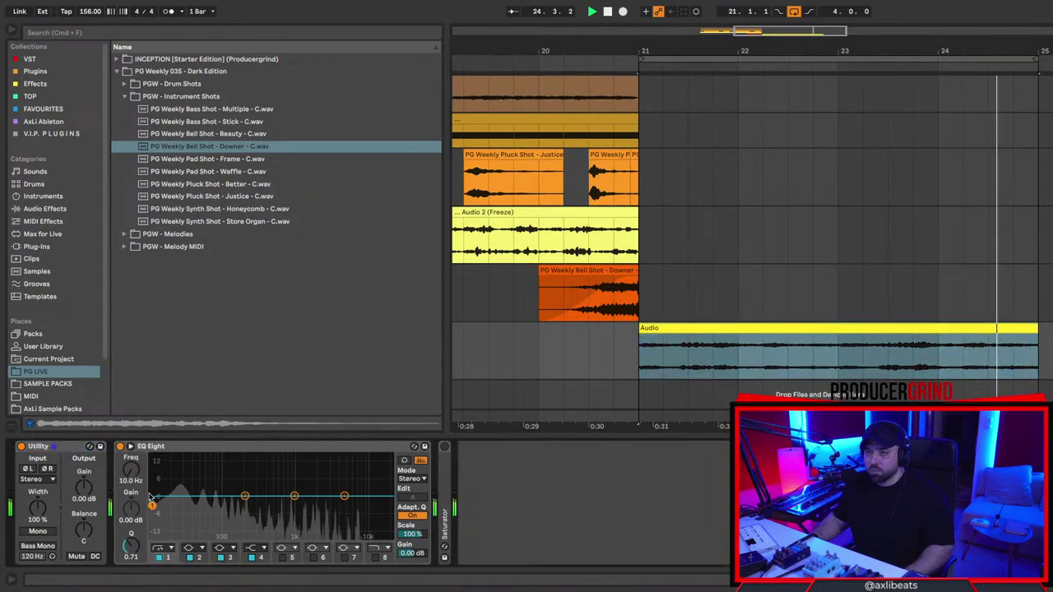
drag(153, 505, 237, 507)
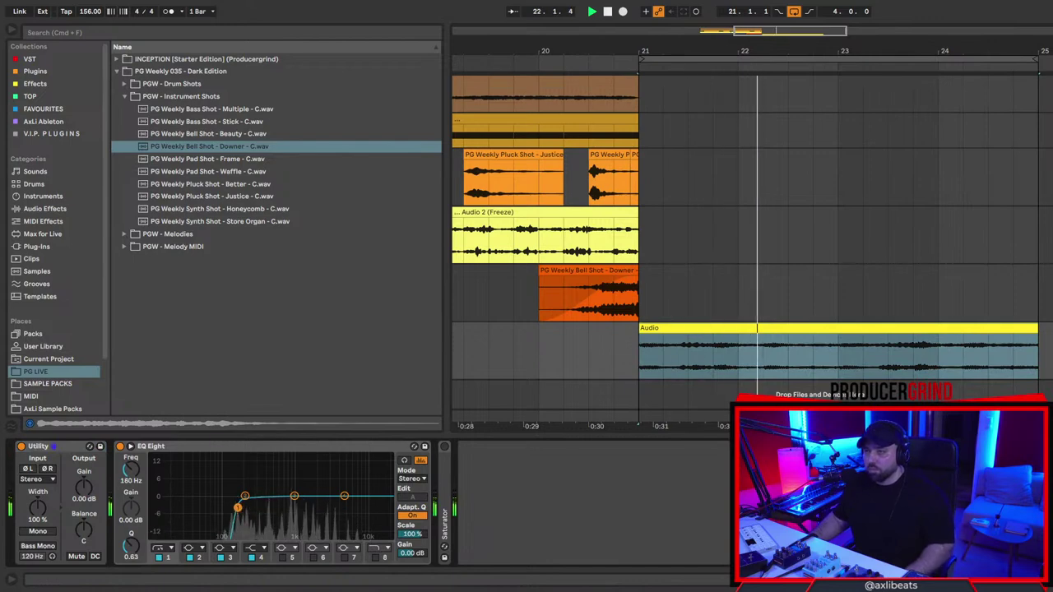
Set the recorded clip's pitch to +3 semitones and duplicate its track.
click(905, 328)
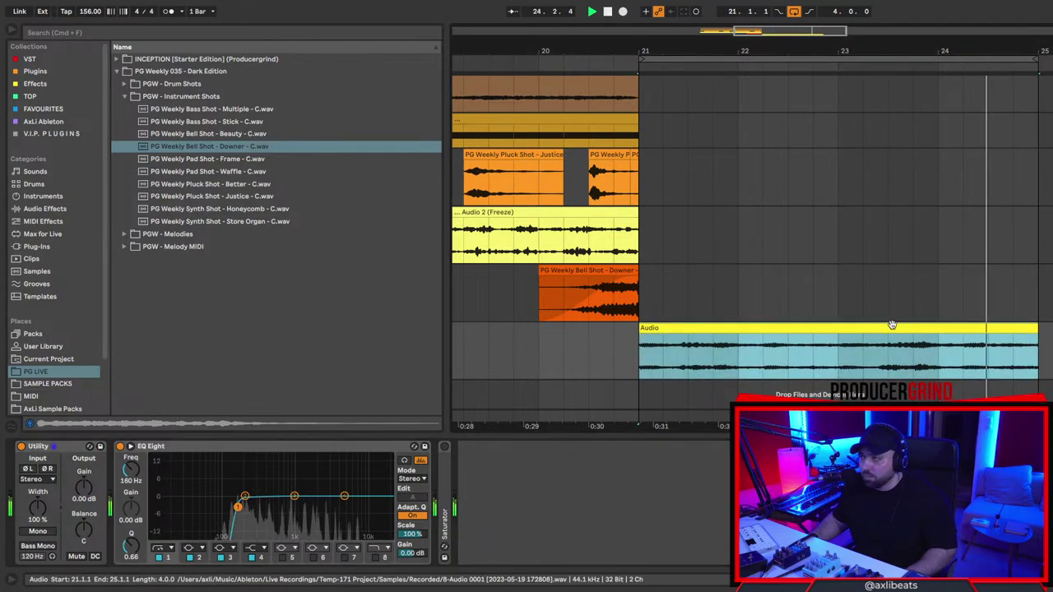
double_click(891, 325)
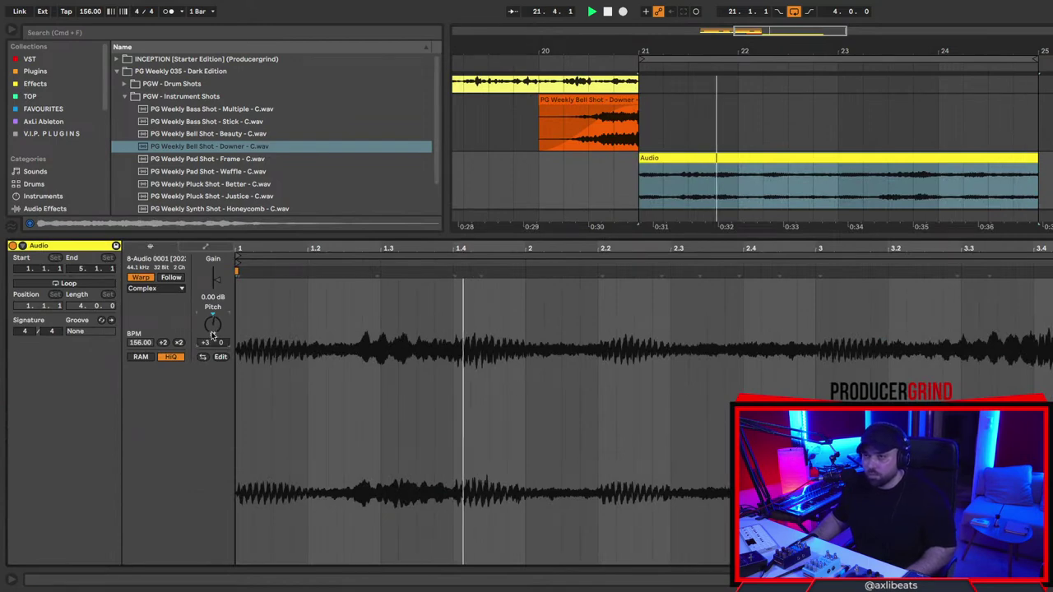
key(shift+Tab)
key(super+d)
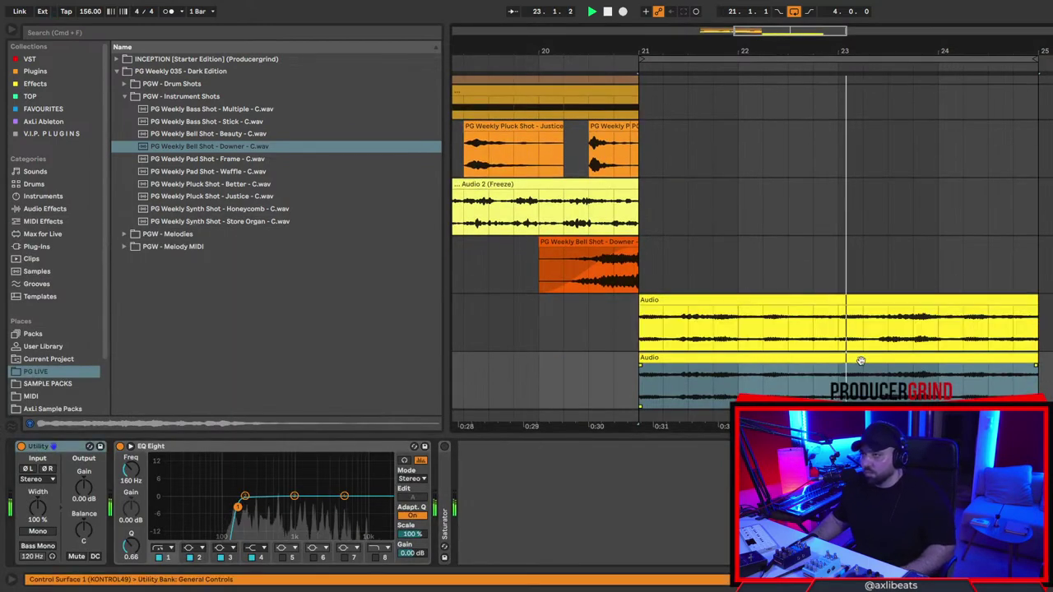
Set the duplicated clip's pitch to -9 semitones and group the two recorded audio tracks.
double_click(860, 359)
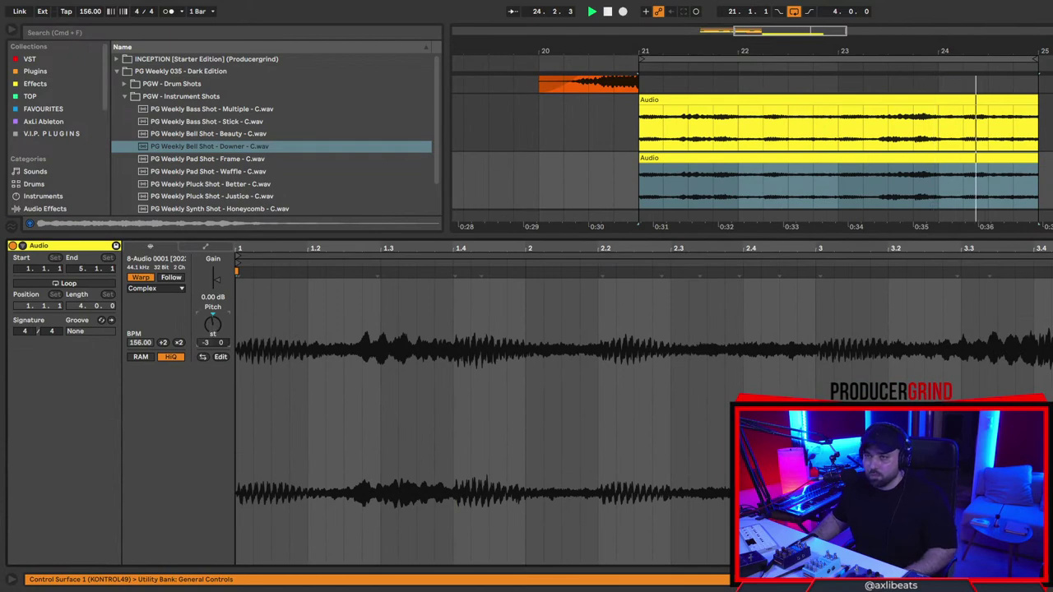
drag(212, 324, 212, 328)
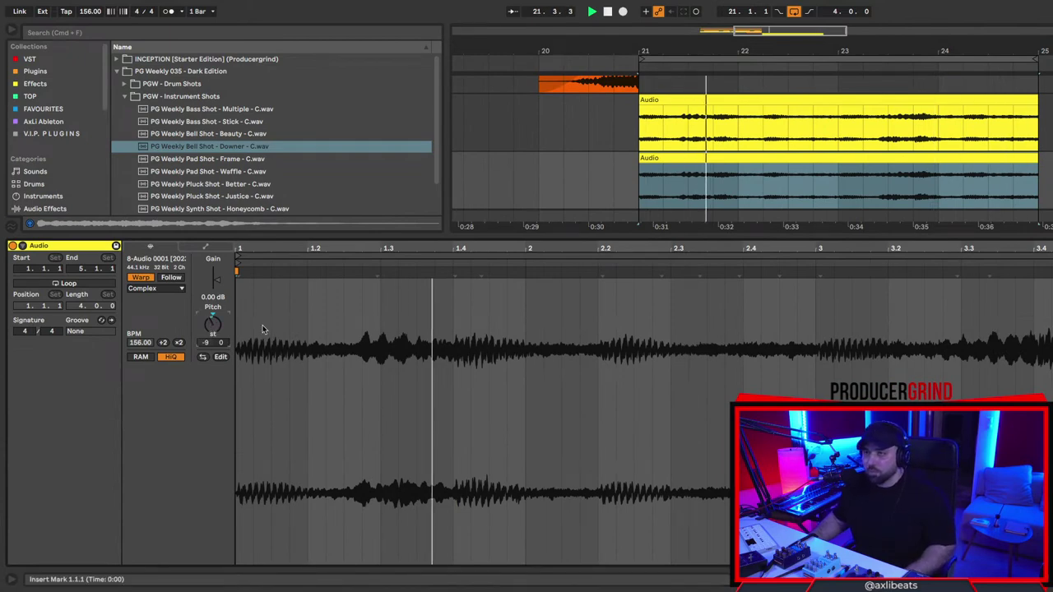
key(shift+Tab)
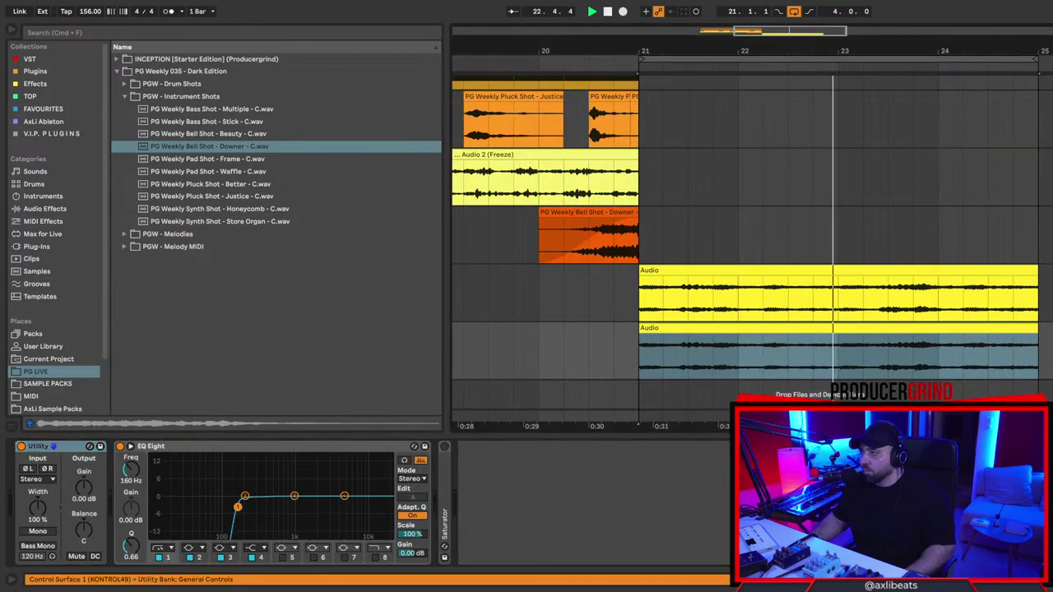
key(super+t)
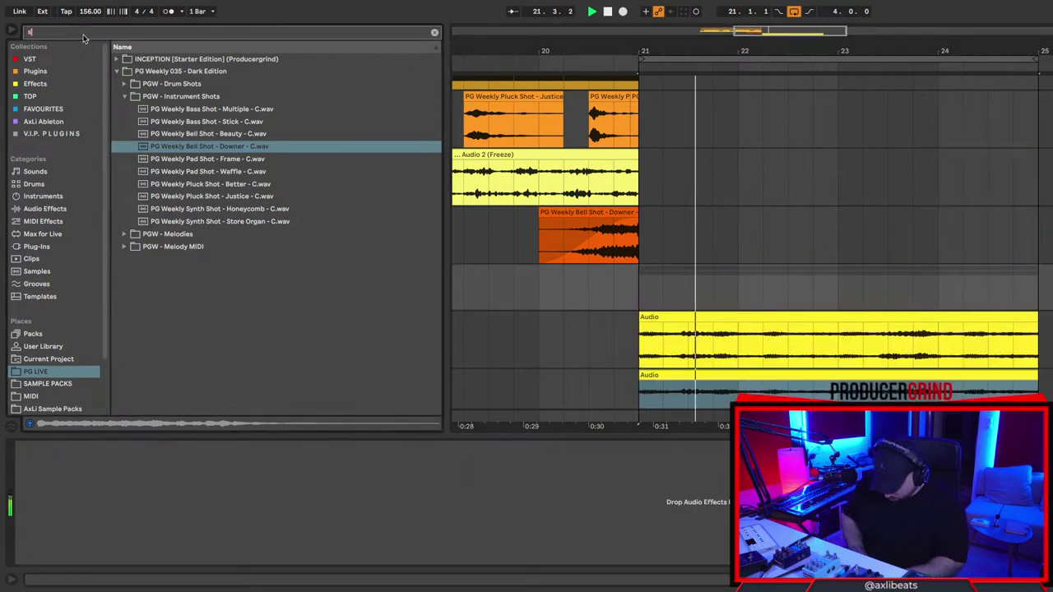
Find SoundShifter Pitch in the V.I.P. PLUGINS collection, add it to the group track and close its window.
click(83, 36)
text(shift)
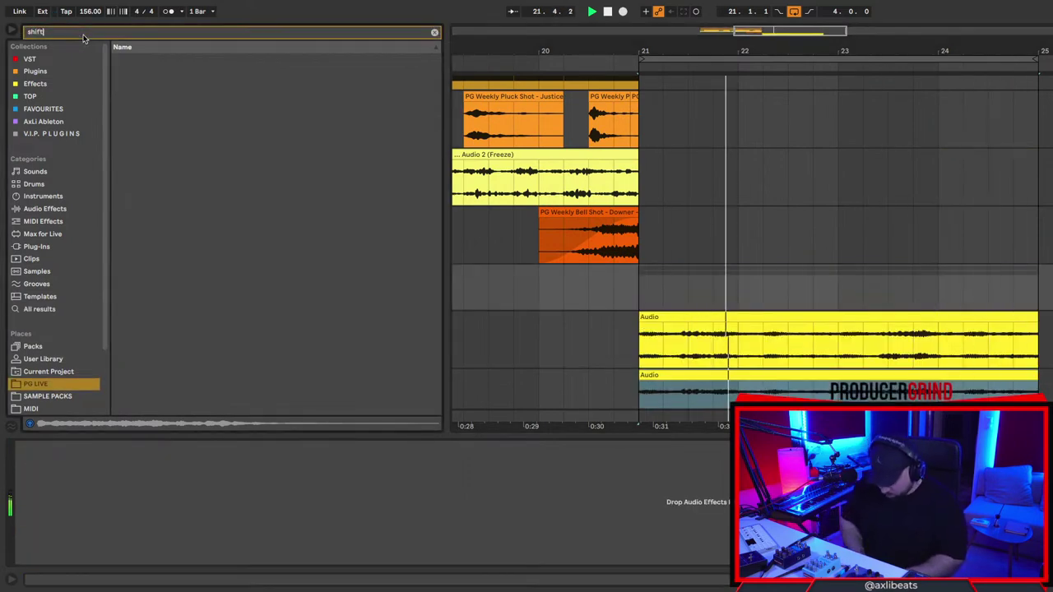
double_click(853, 316)
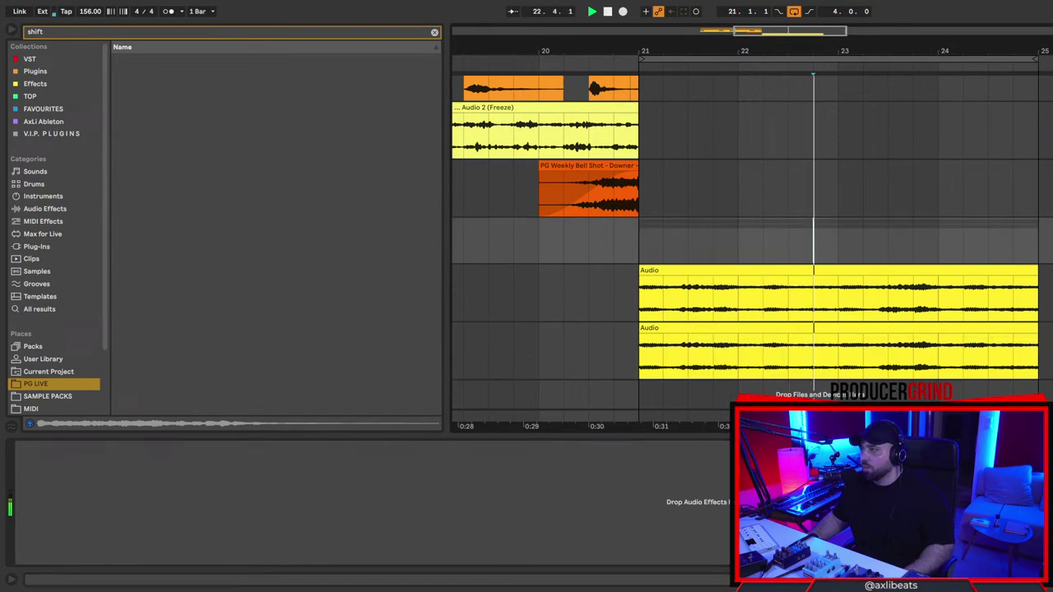
click(51, 133)
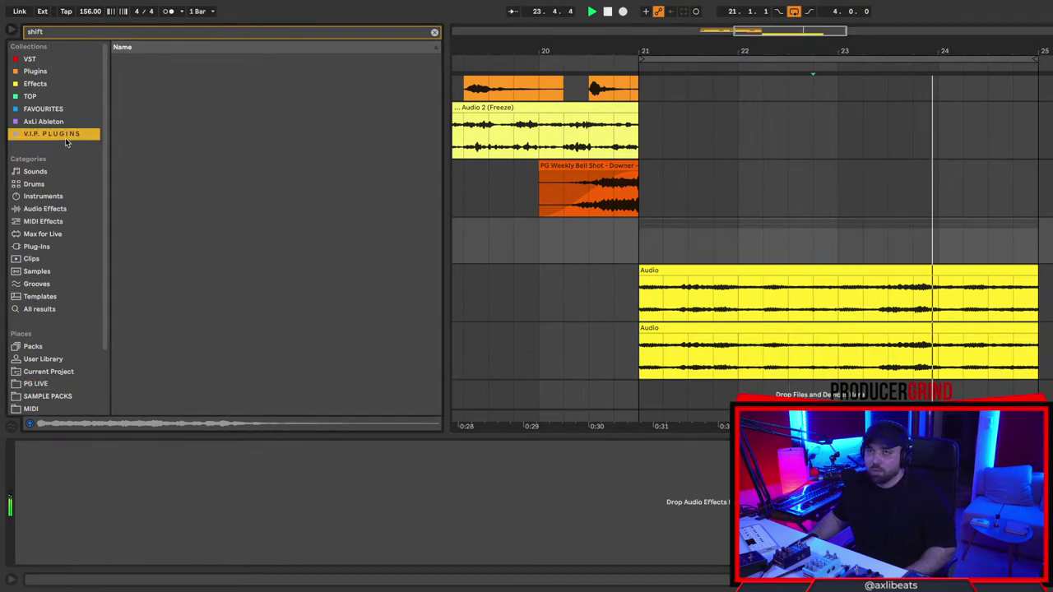
double_click(171, 70)
drag(504, 197, 493, 160)
click(471, 146)
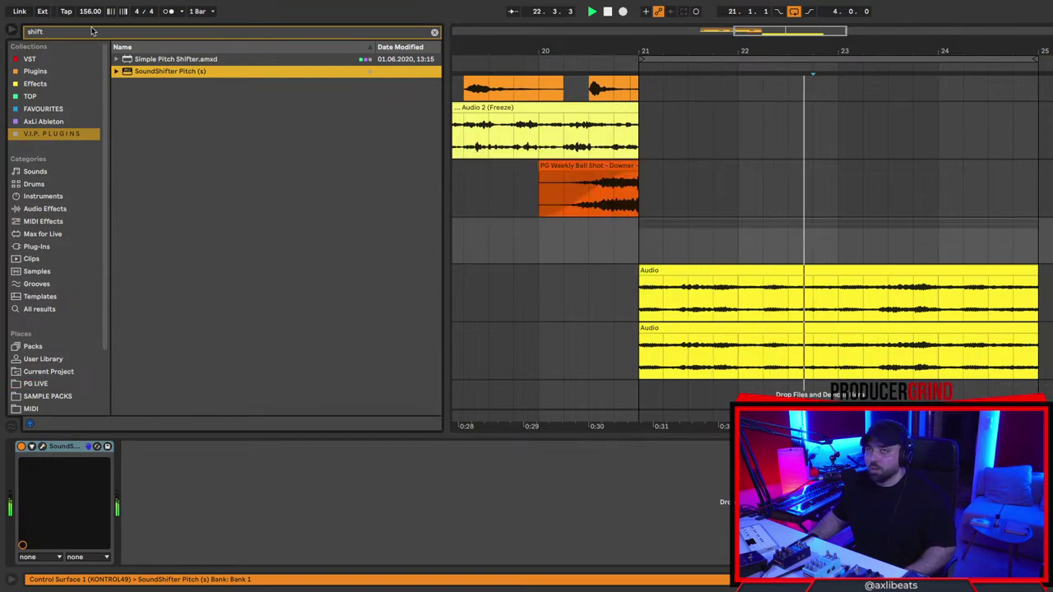
Search for "noire" in AxLi Sample Packs and place Noire_piano_1shot_C.wav at bar 21 on a new audio track.
key(super+f)
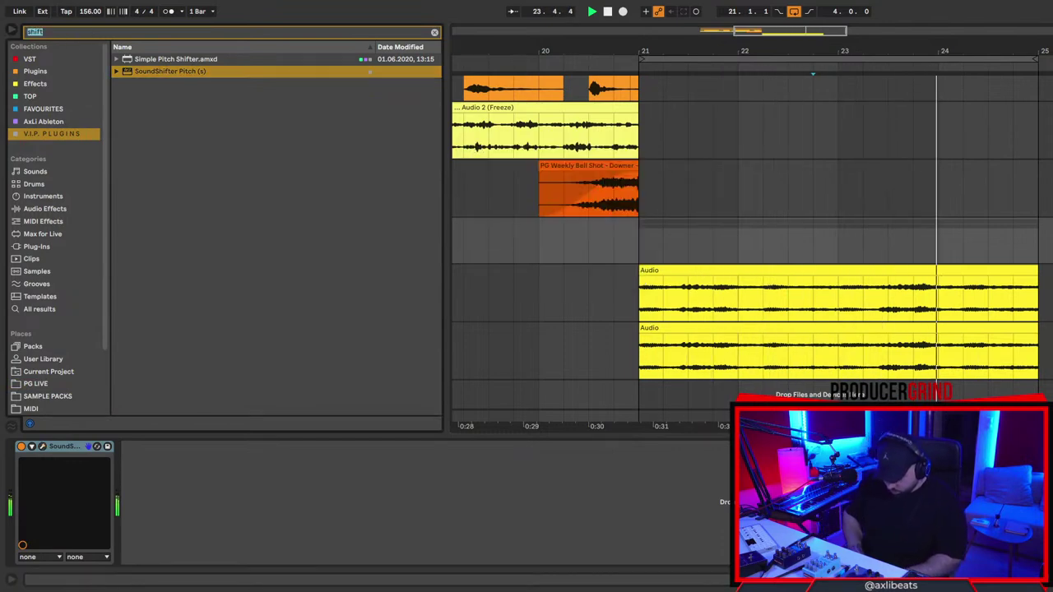
text(noire)
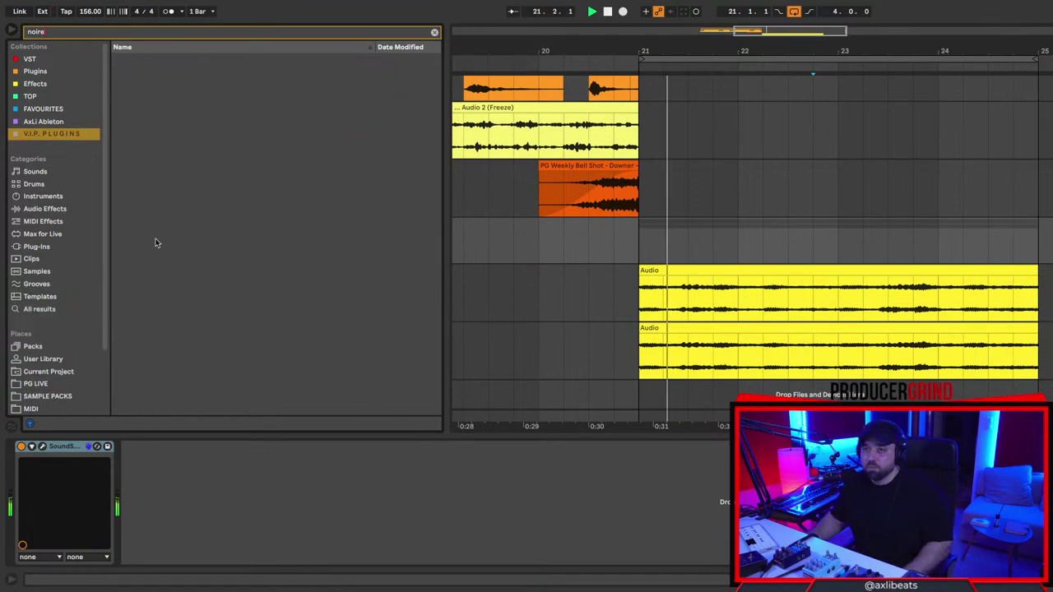
click(47, 396)
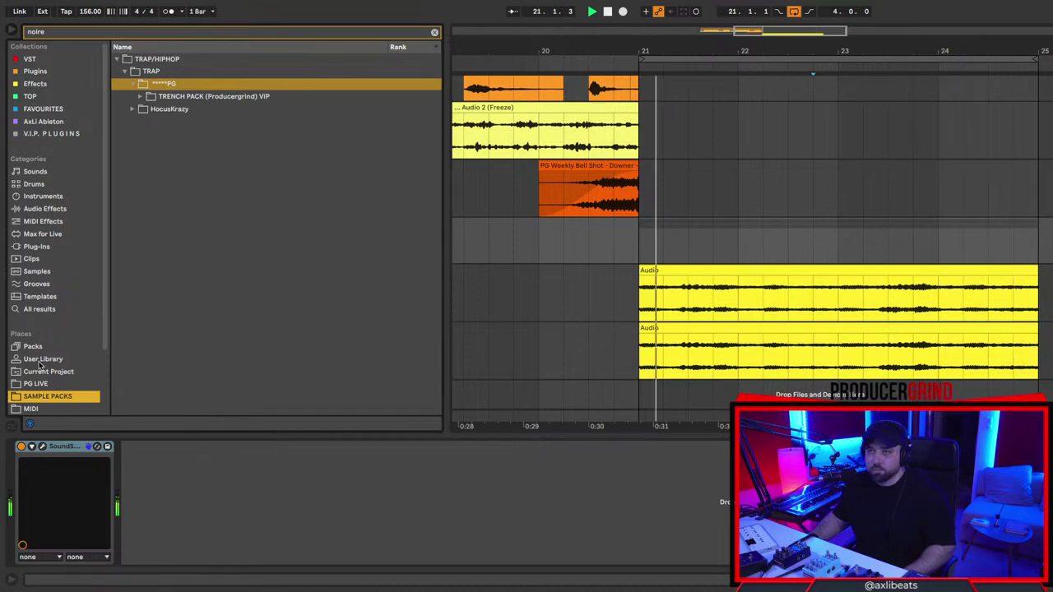
scroll(45, 362, down, 3)
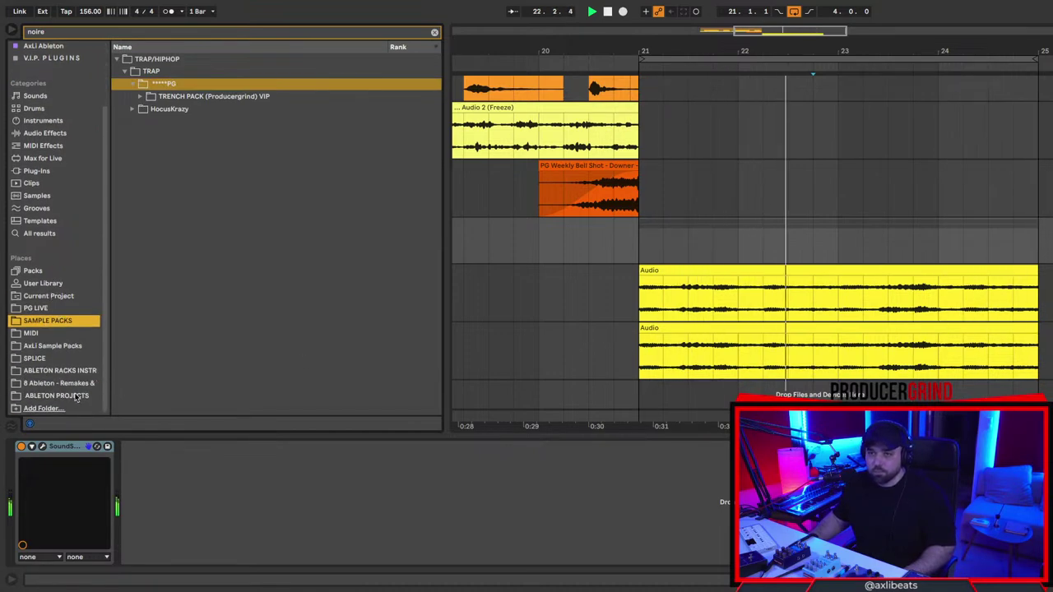
click(51, 345)
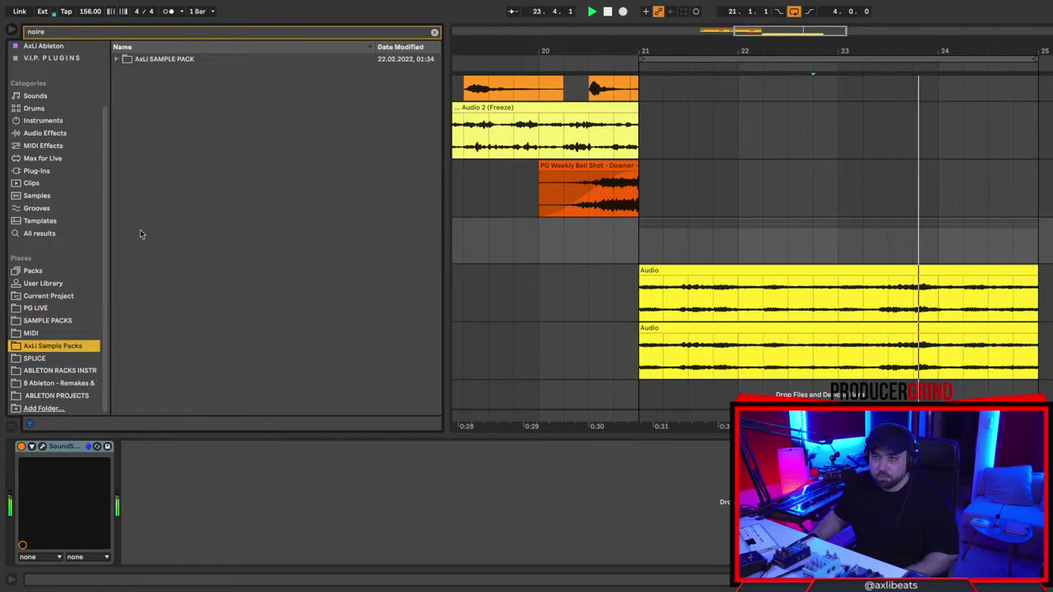
click(117, 59)
click(124, 71)
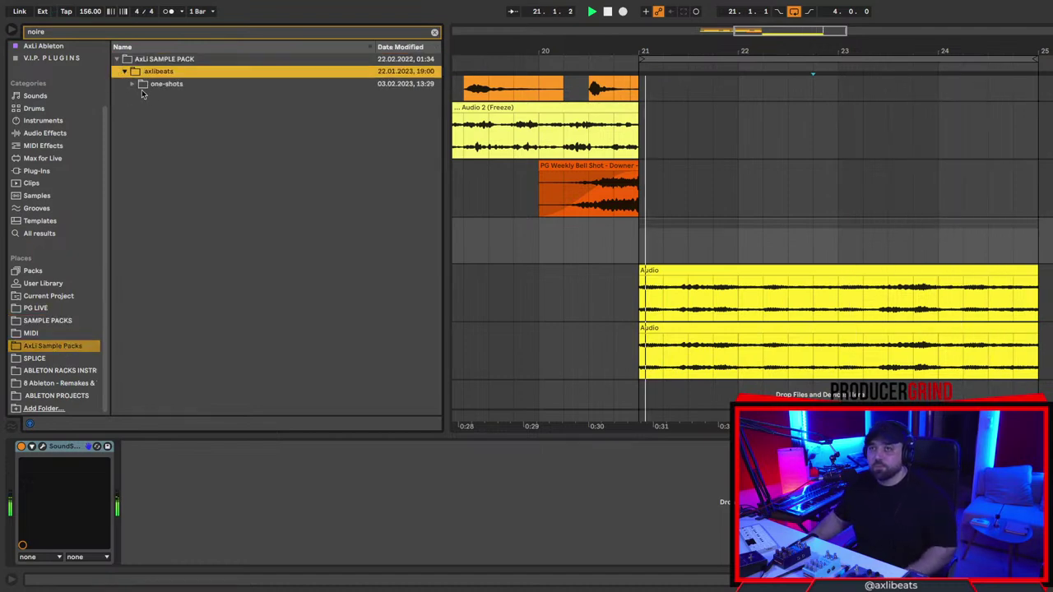
click(132, 86)
drag(154, 99, 645, 399)
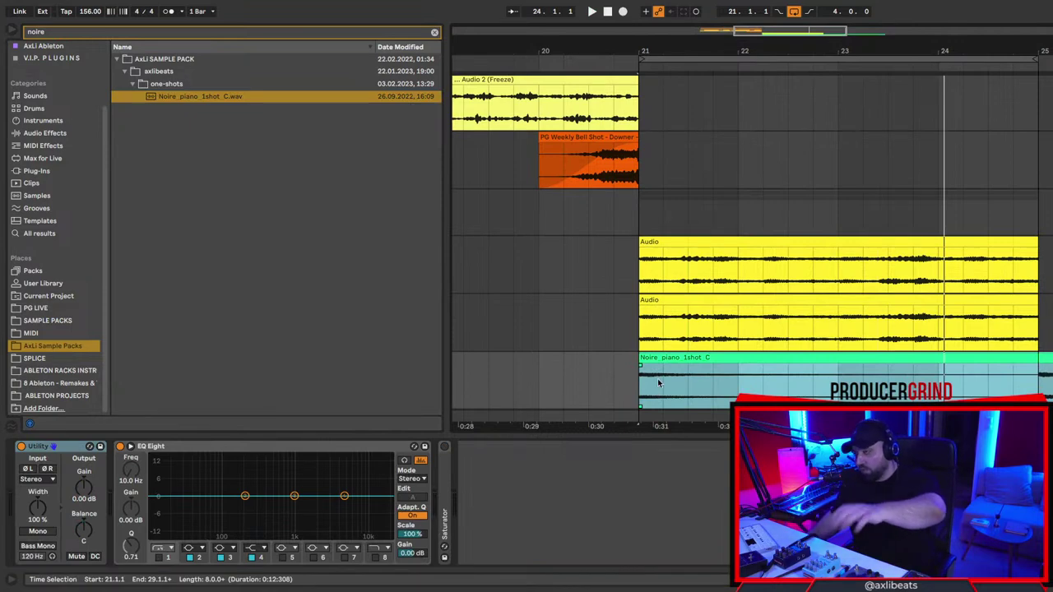
Cut the piano one-shot at bar 25 and remove the part beyond the loop.
double_click(662, 371)
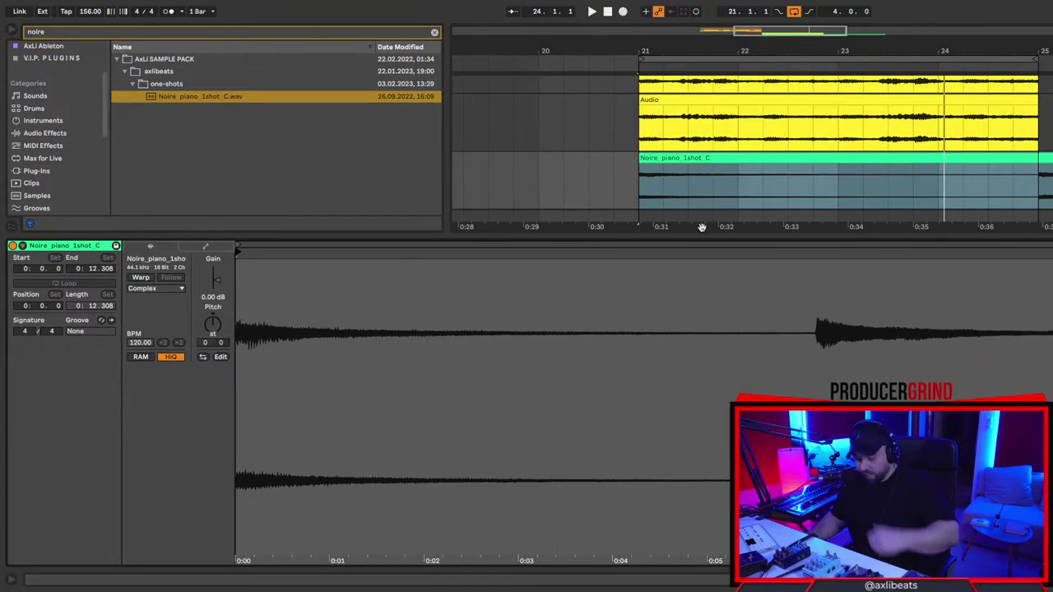
key(shift+Tab)
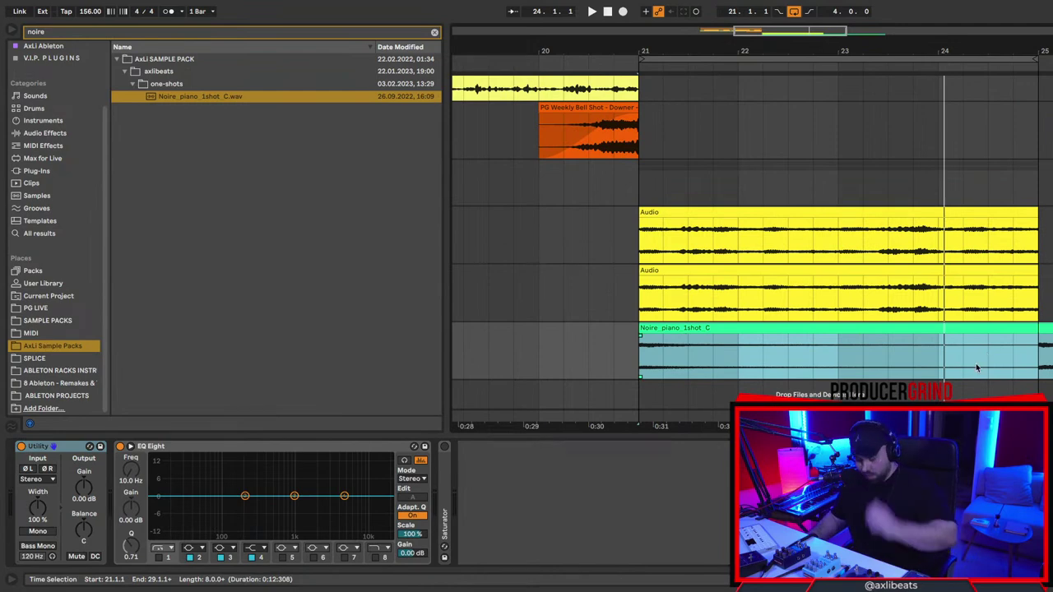
click(1041, 367)
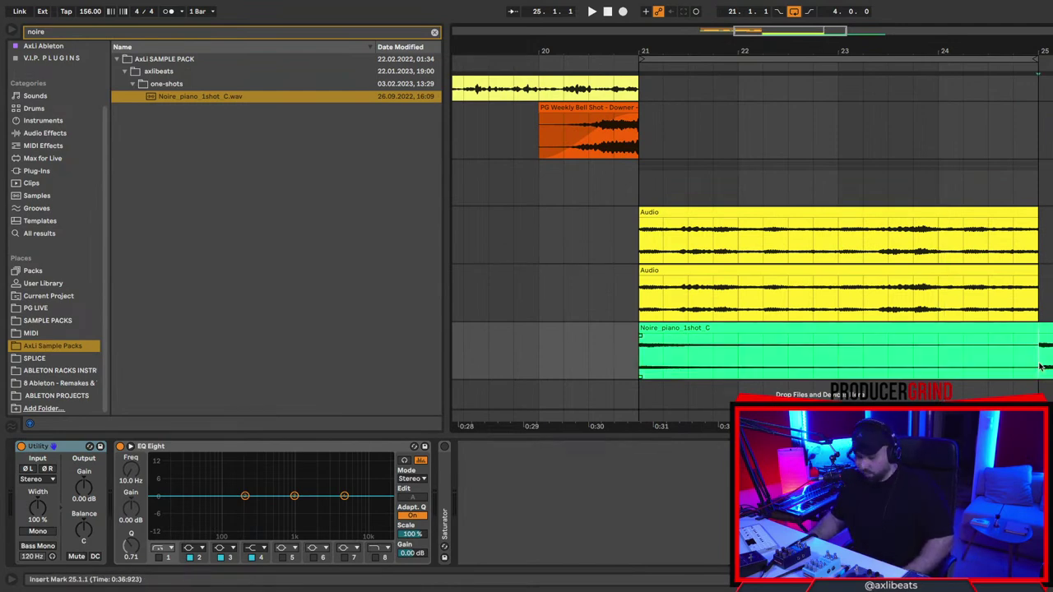
key(ctrl+d)
Transpose the piano one-shot to +4 semitones, auditioning it against the loop at each semitone.
click(729, 325)
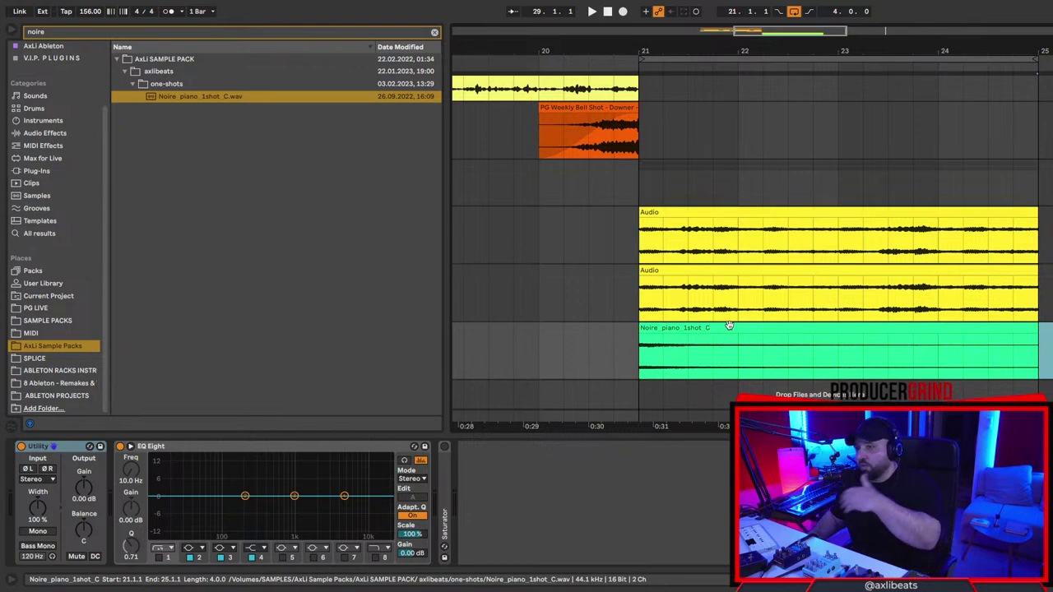
double_click(729, 326)
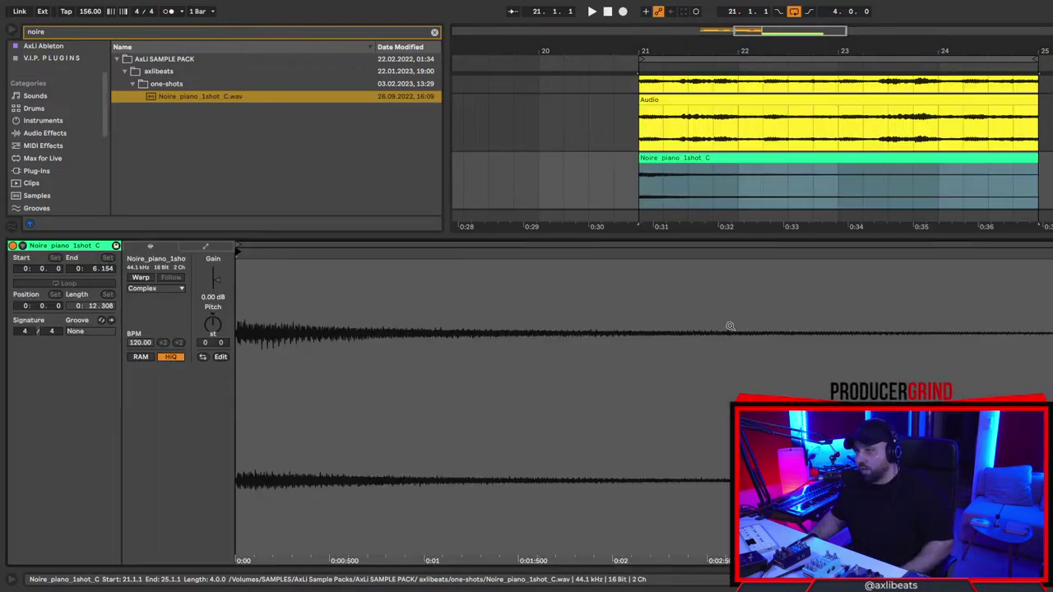
key(space)
key(space)
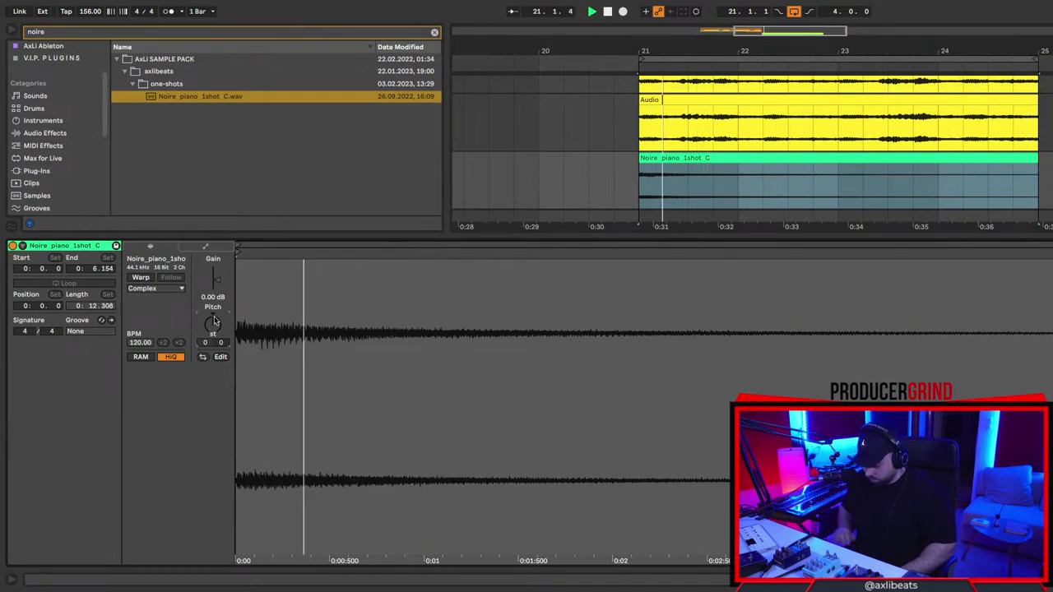
key(Up)
key(space)
key(space)
key(Up)
key(space)
key(space)
key(Up)
key(space)
key(space)
key(Up)
key(space)
key(space)
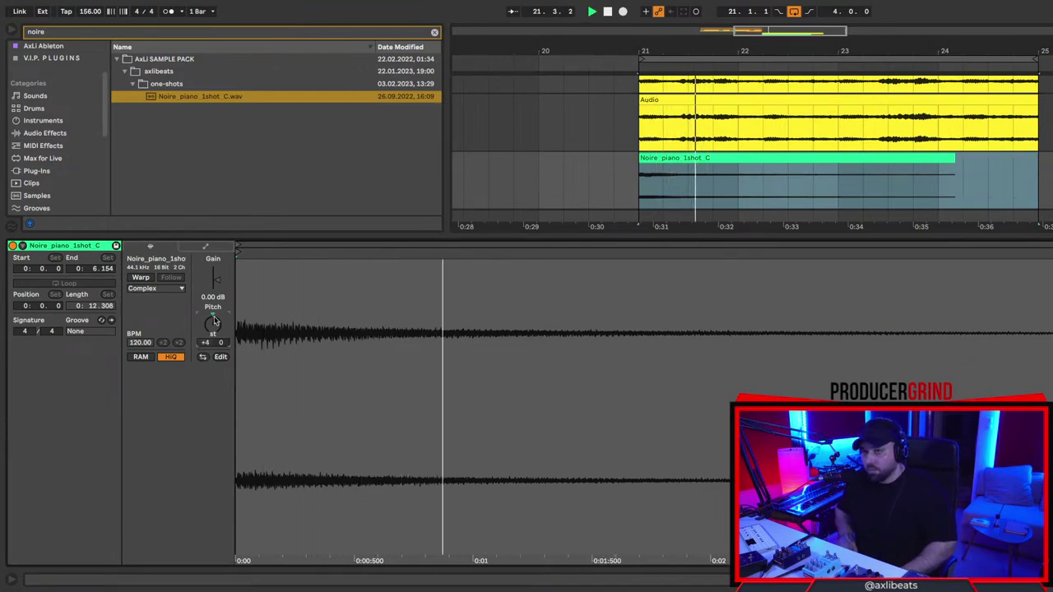
Shorten the piano clip to two bars, duplicate it at bar 23 and play the loop.
key(shift+Tab)
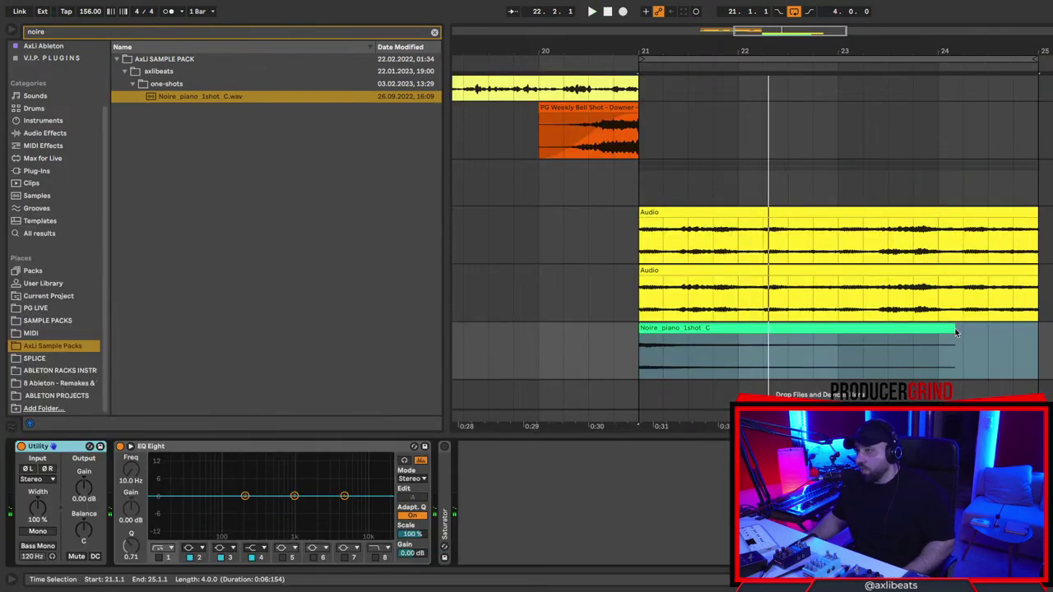
drag(952, 327, 832, 337)
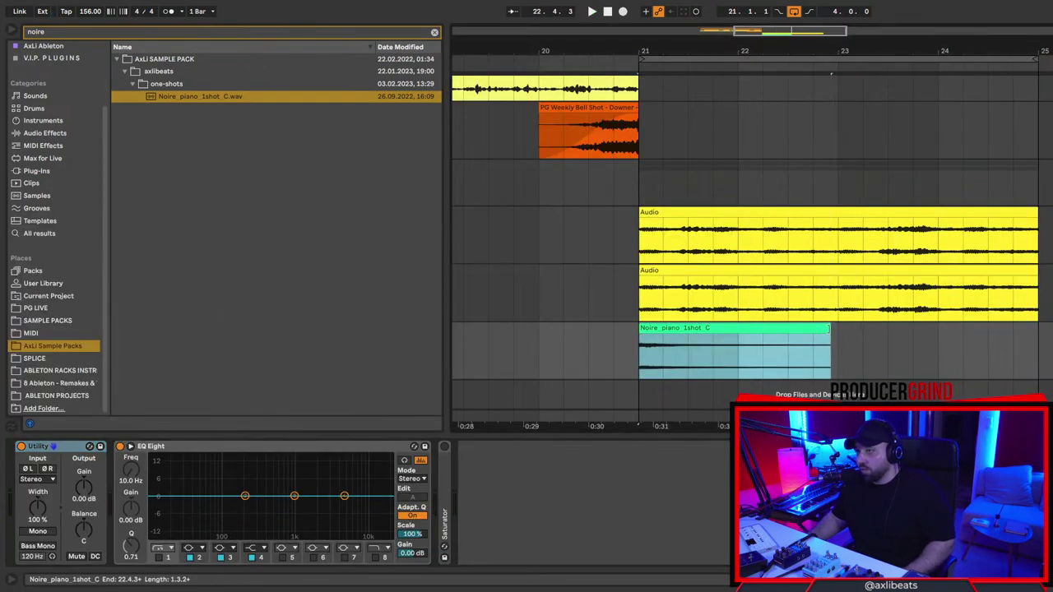
key(ctrl+d)
key(space)
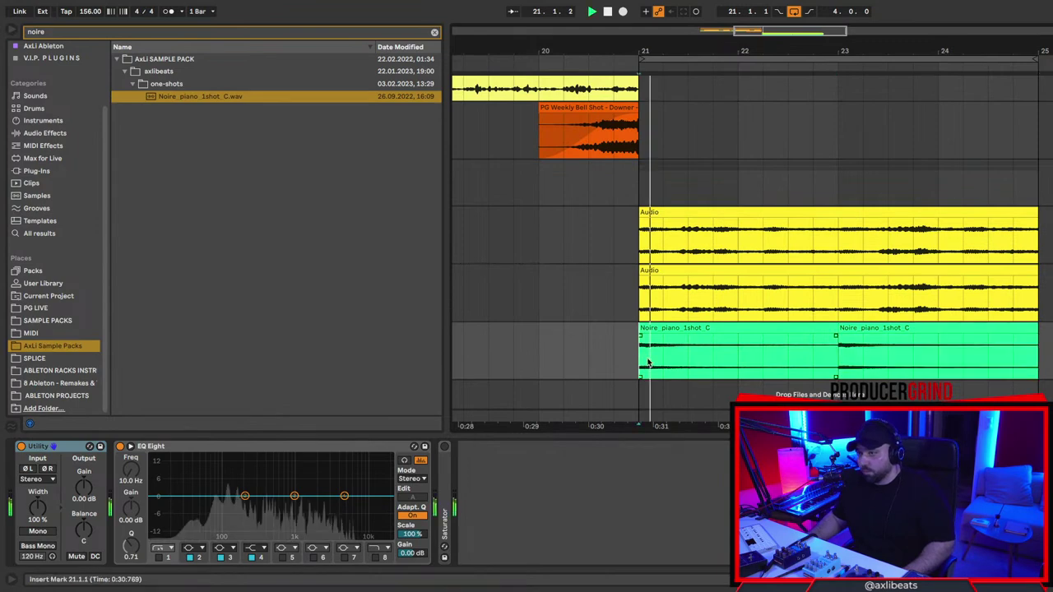
Delete the second piano clip at bar 23 and keep the loop playing.
click(1046, 183)
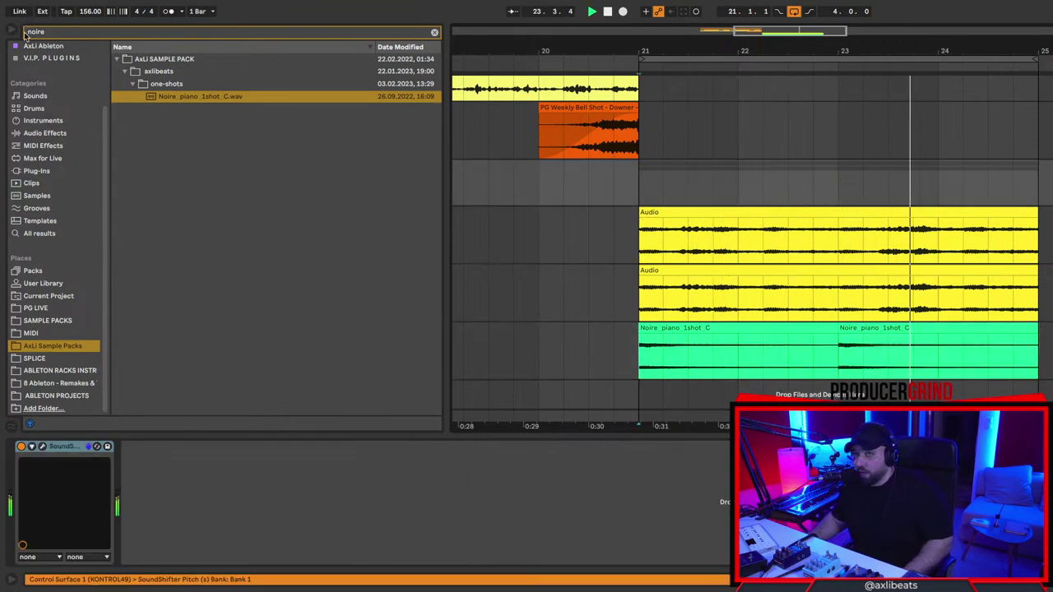
click(841, 343)
key(Delete)
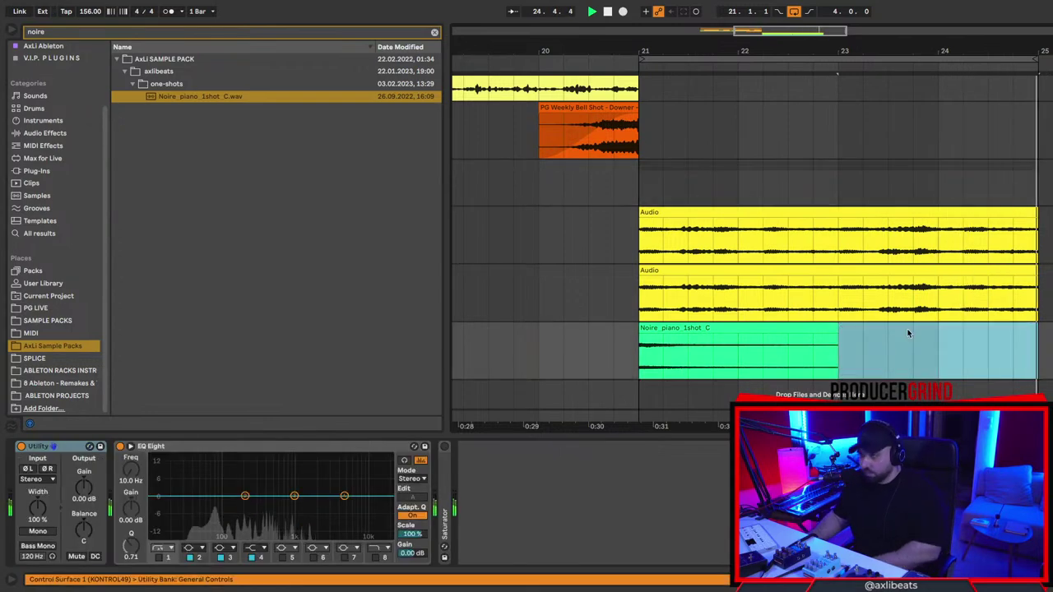
click(985, 306)
key(space)
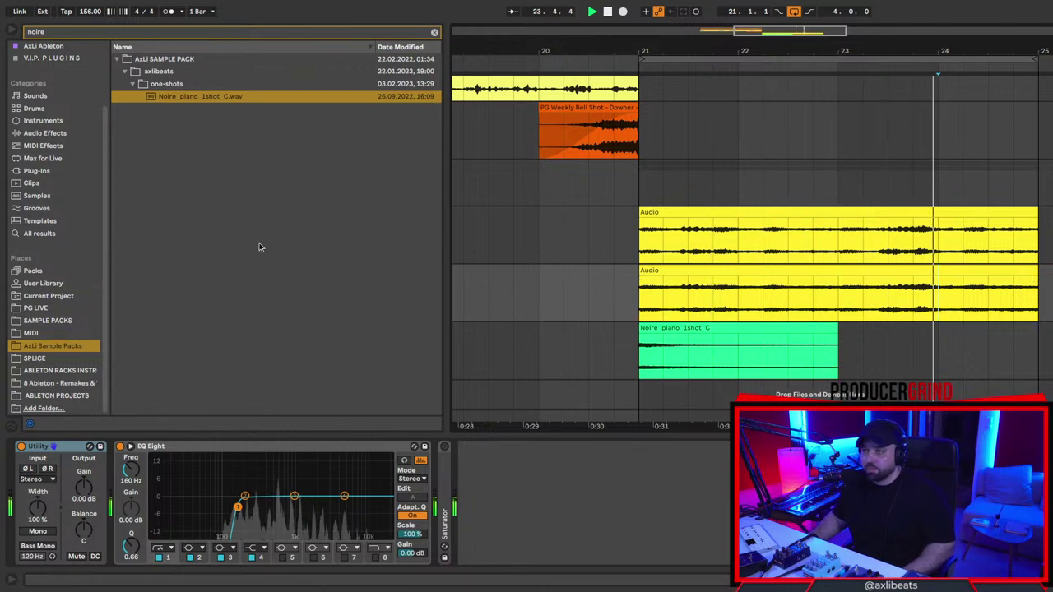
Find ShaperBox 3 in the V.I.P. PLUGINS collection and add it to the group track after SoundShifter Pitch.
click(69, 32)
text(shaper)
click(731, 183)
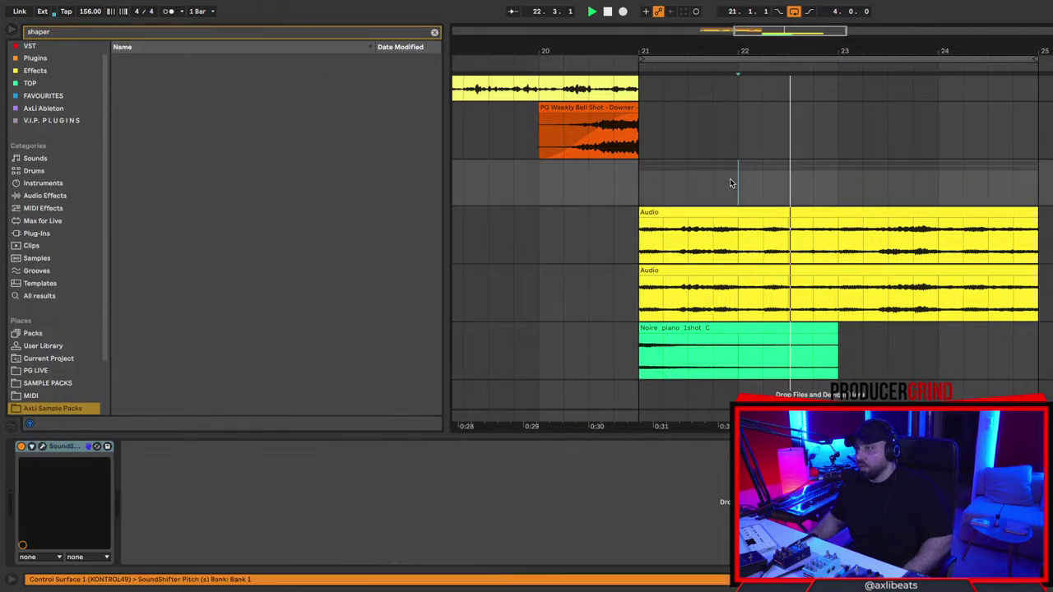
click(53, 121)
double_click(156, 72)
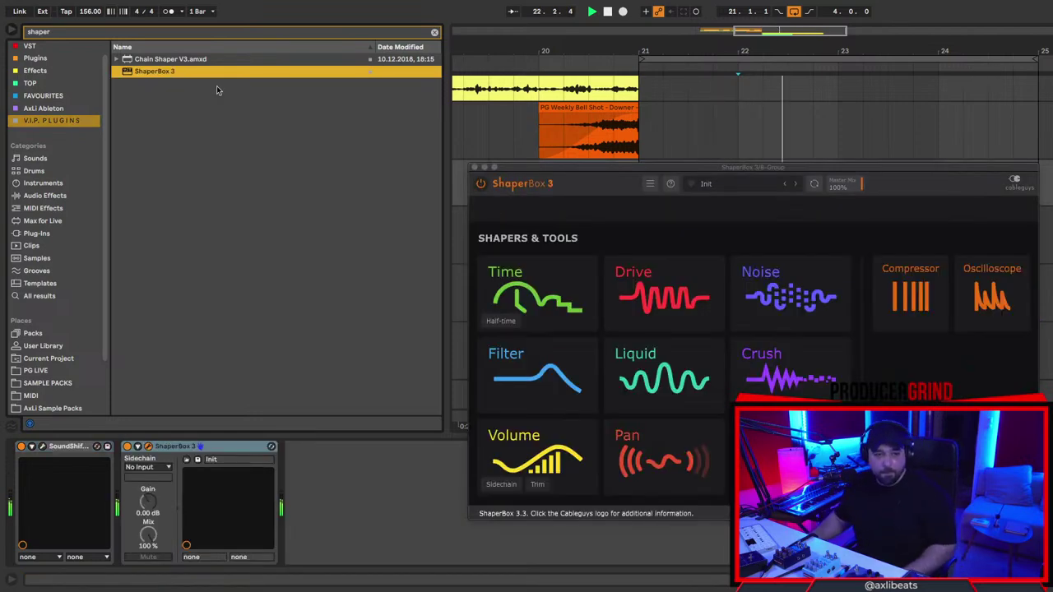
Load the "axlibeats time 2" preset from My Presets in ShaperBox 3.
click(744, 185)
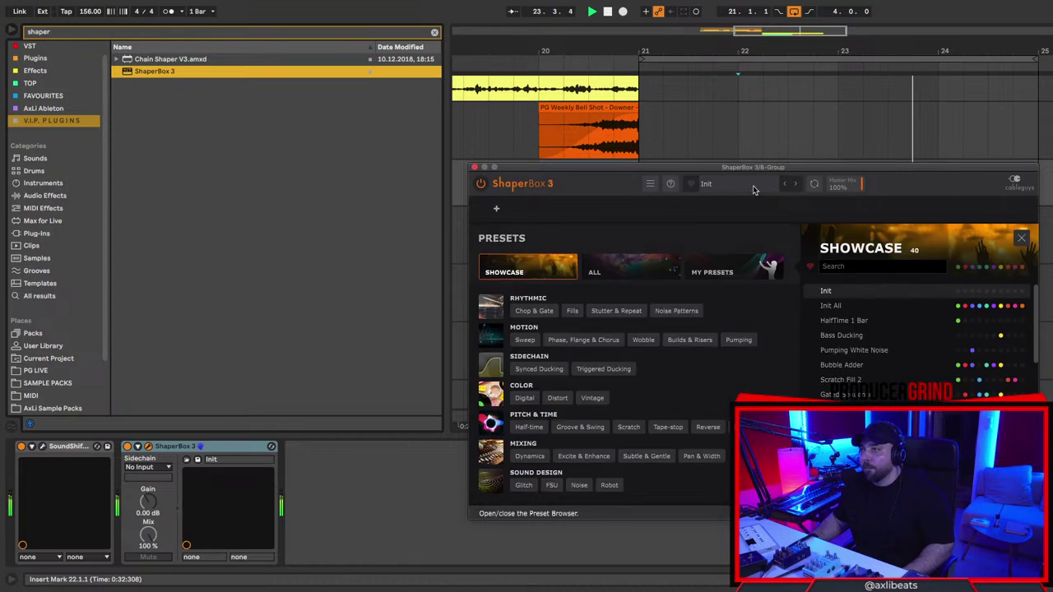
click(723, 272)
click(868, 305)
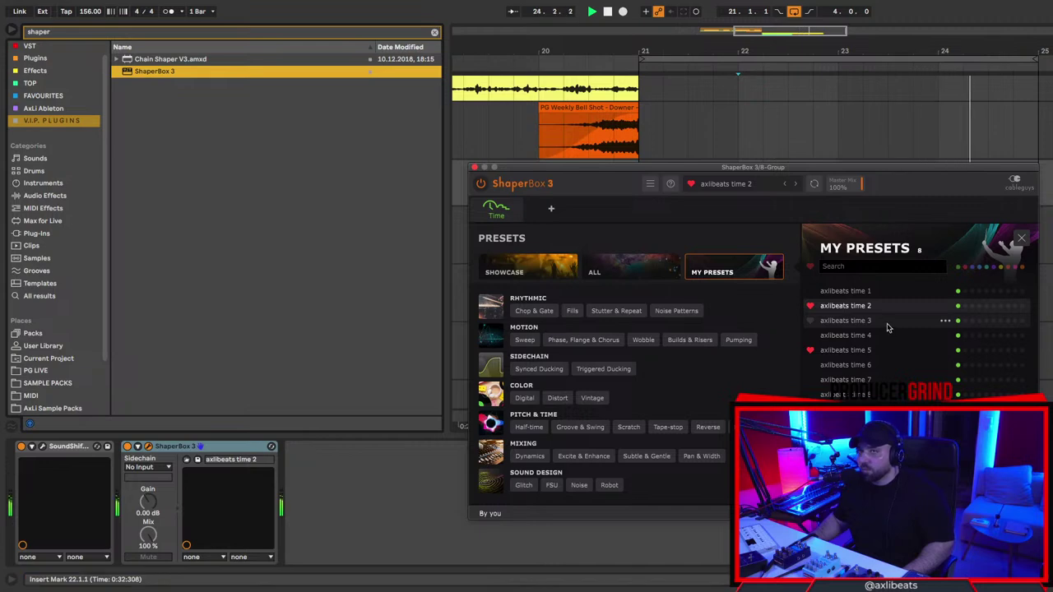
Try the "axlibeats time 3", "axlibeats time 5" and "axlibeats time 7" presets in ShaperBox 3.
click(887, 325)
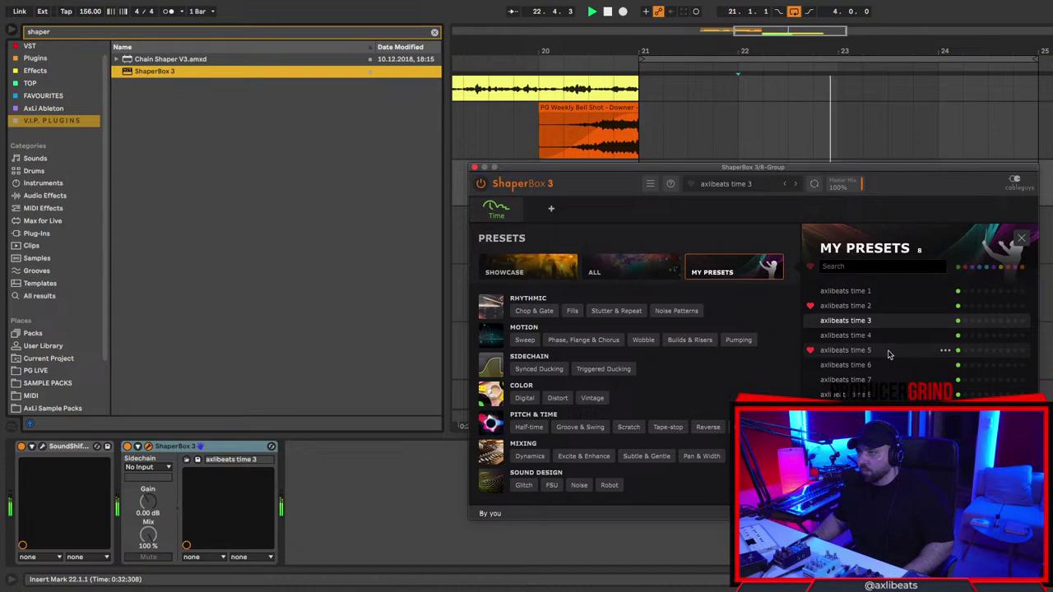
click(878, 351)
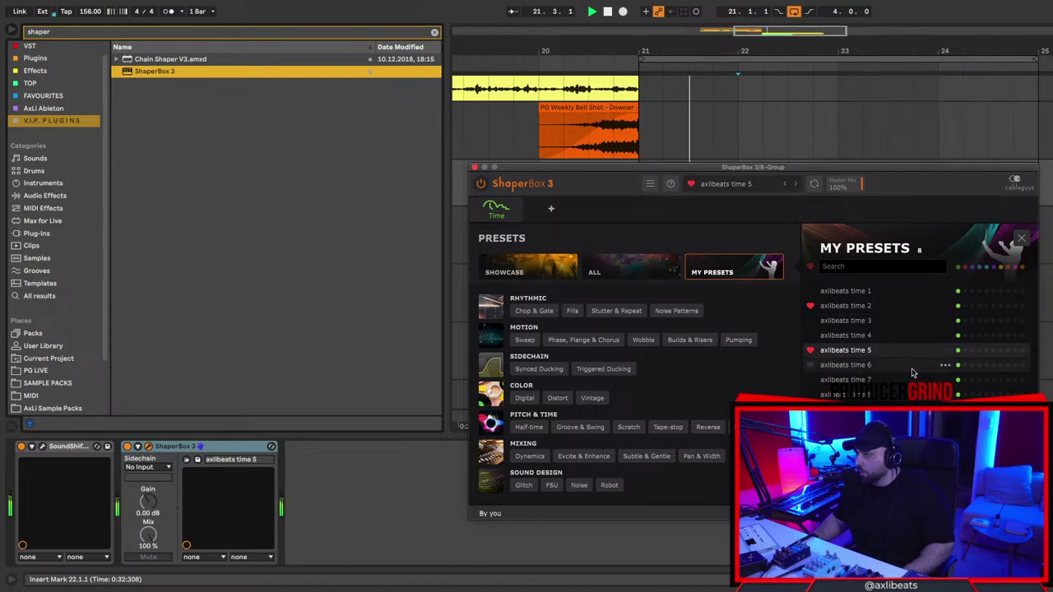
click(867, 382)
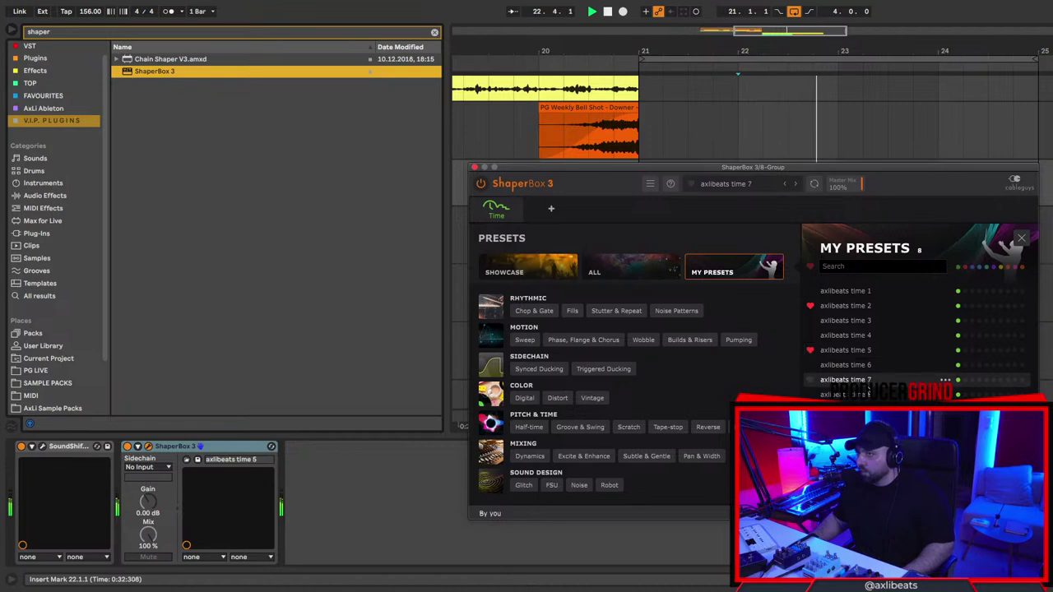
Close the ShaperBox 3 window and delete the plugin from the group track.
click(473, 167)
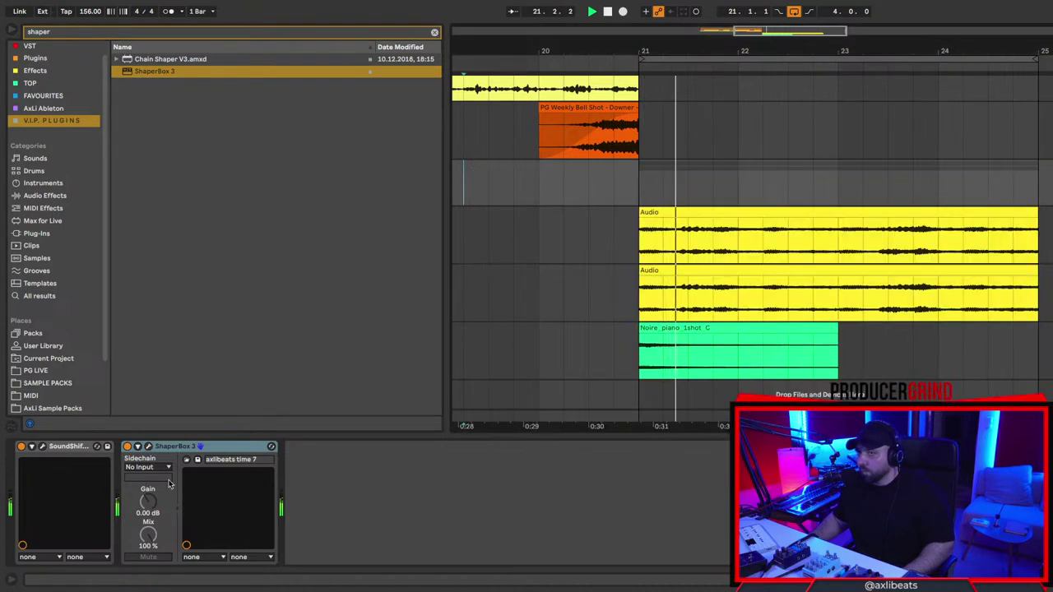
right_click(185, 447)
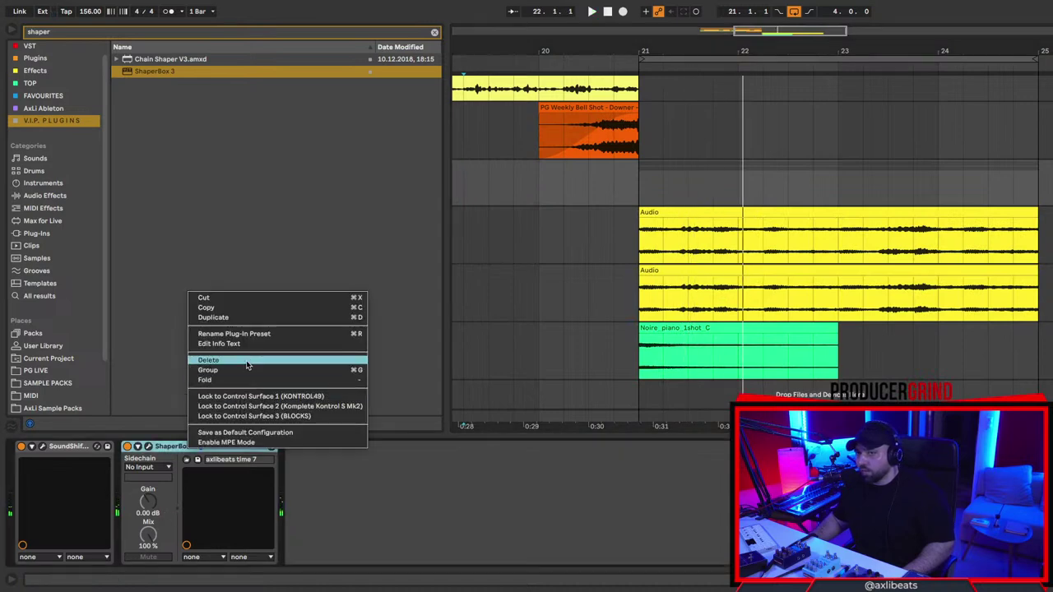
click(247, 361)
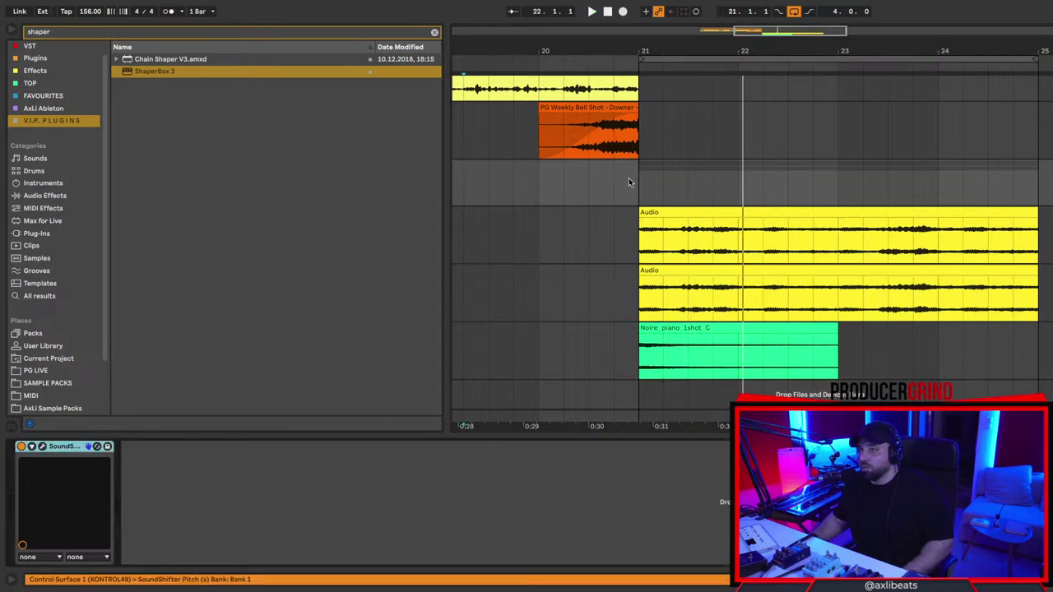
Play the loop, clear the browser search and preview "PG Weekly Pluck Shot - Better - C.wav" from the PG LIVE folder.
key(space)
click(47, 32)
key(BackSpace)
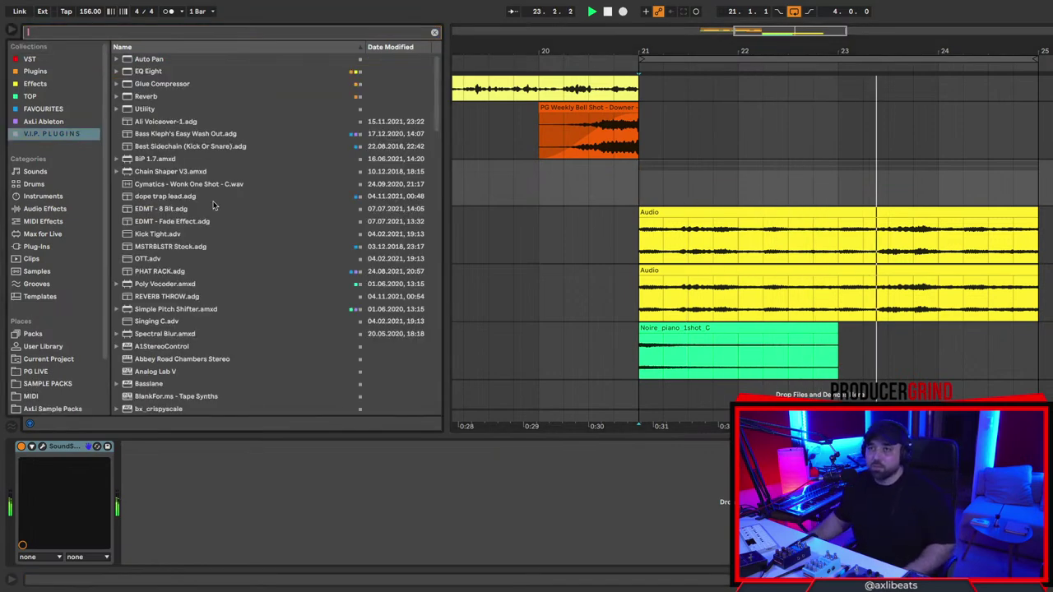
click(48, 361)
click(37, 371)
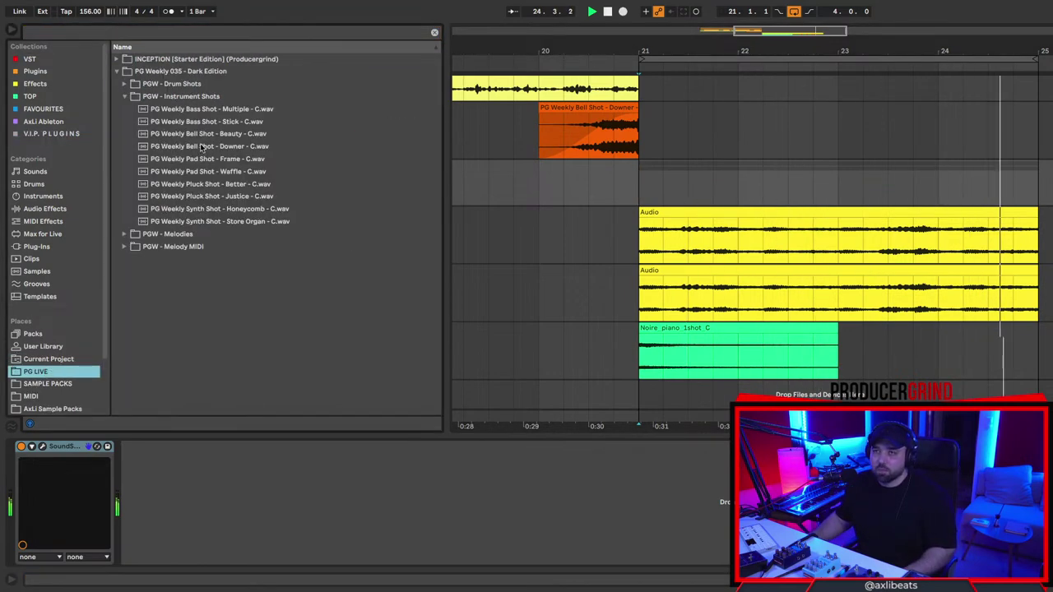
click(220, 184)
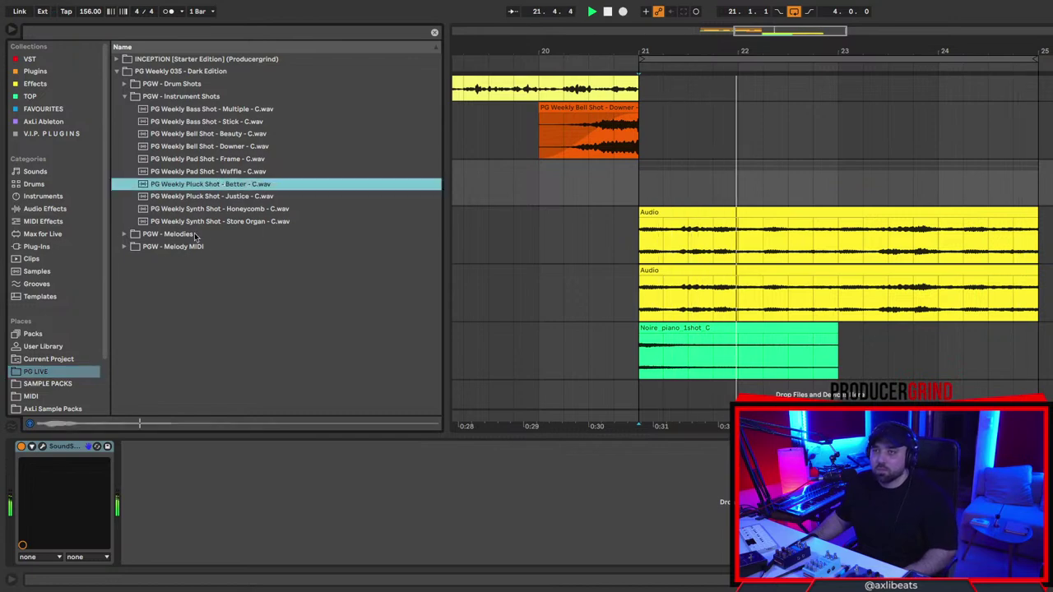
Preview 808, clap, hi-hat and kick samples from the PGW - Drum Shots folder against the loop.
click(171, 85)
click(193, 97)
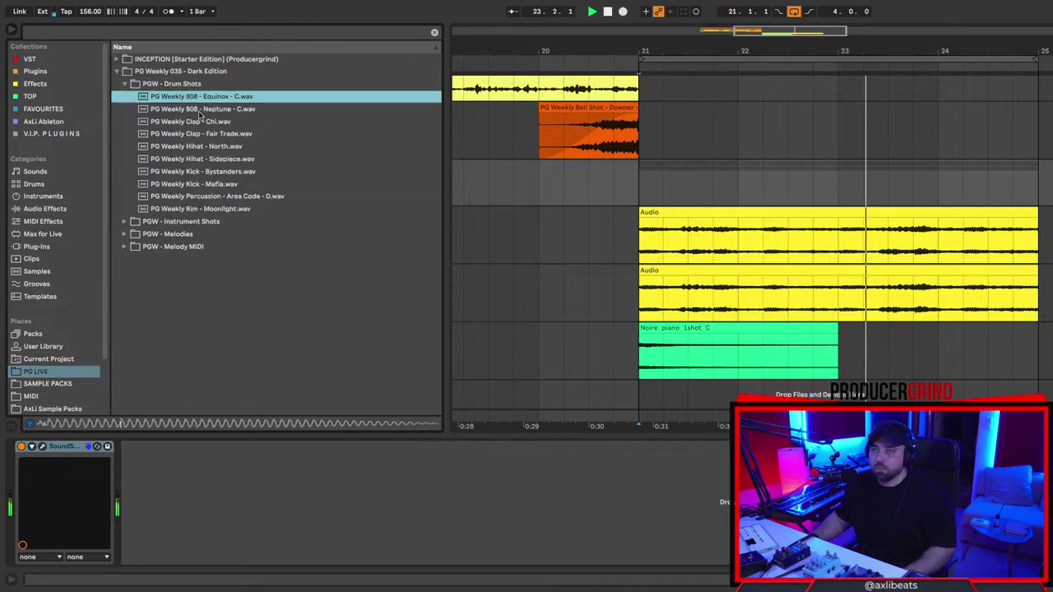
click(200, 110)
click(208, 135)
click(217, 171)
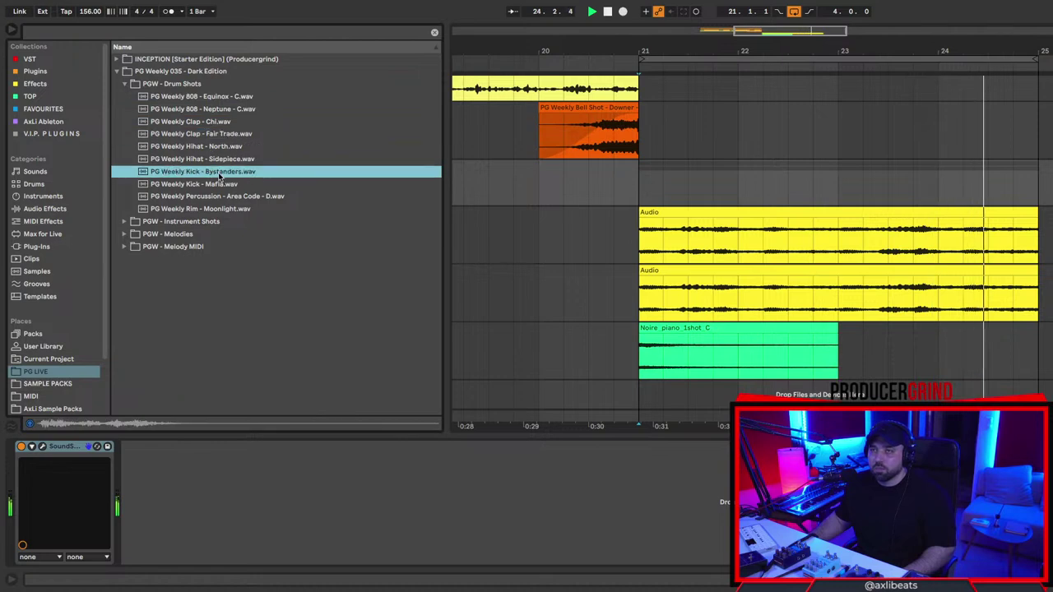
click(220, 184)
click(213, 147)
click(209, 136)
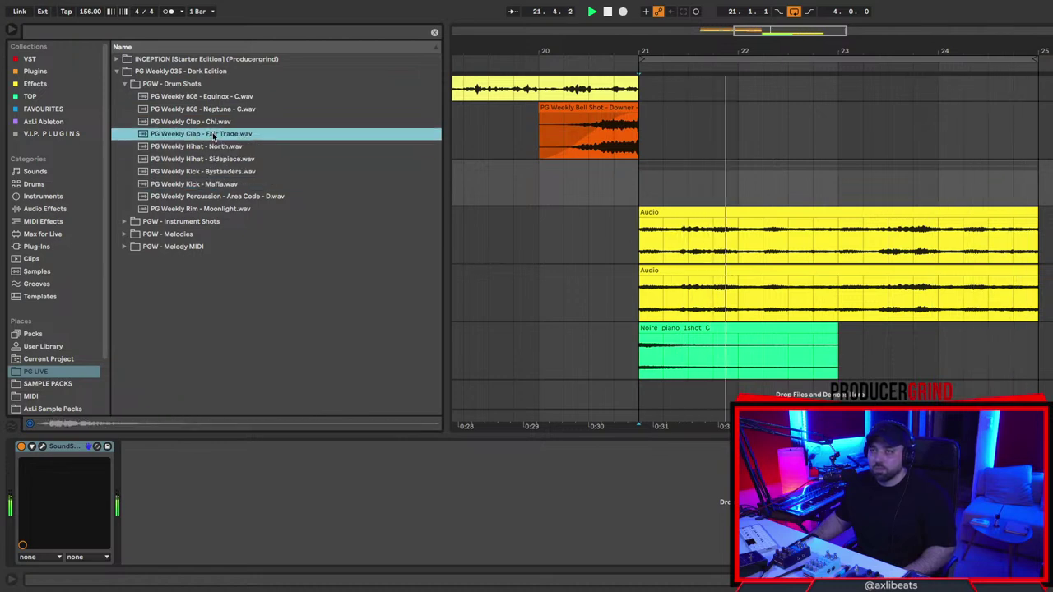
Load "PG Weekly Hihat - North.wav" on a new MIDI track and create a looped two-bar clip from bar 21 to 23.
click(210, 145)
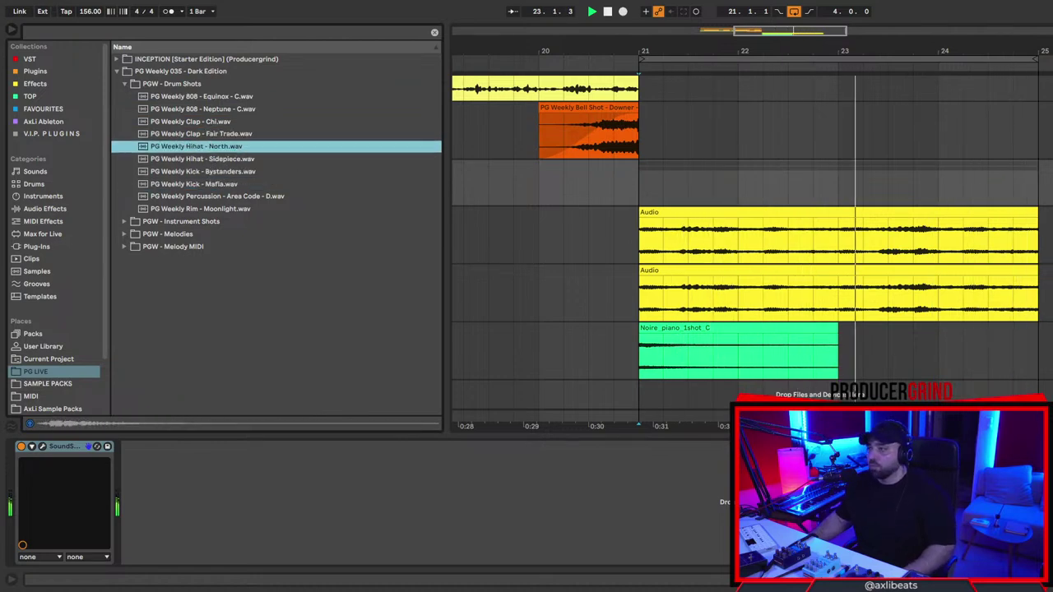
click(243, 146)
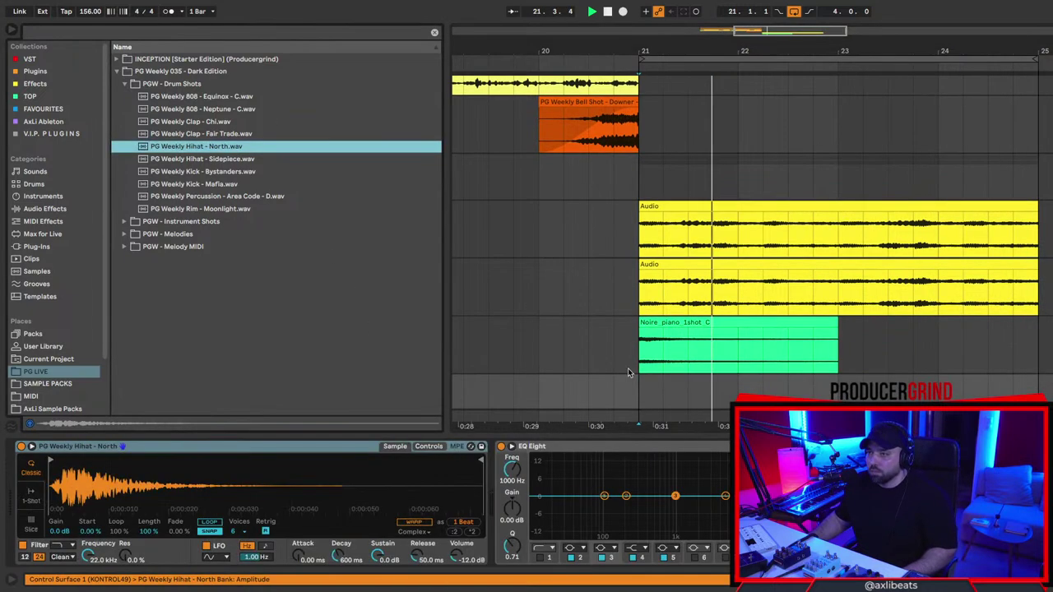
drag(644, 396, 834, 397)
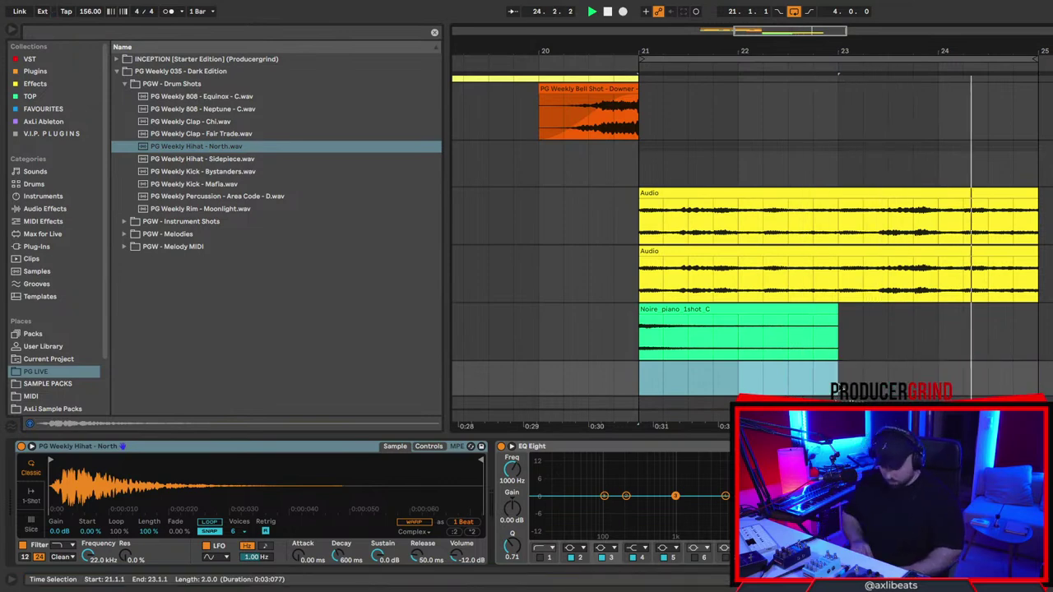
key(ctrl+shift+m)
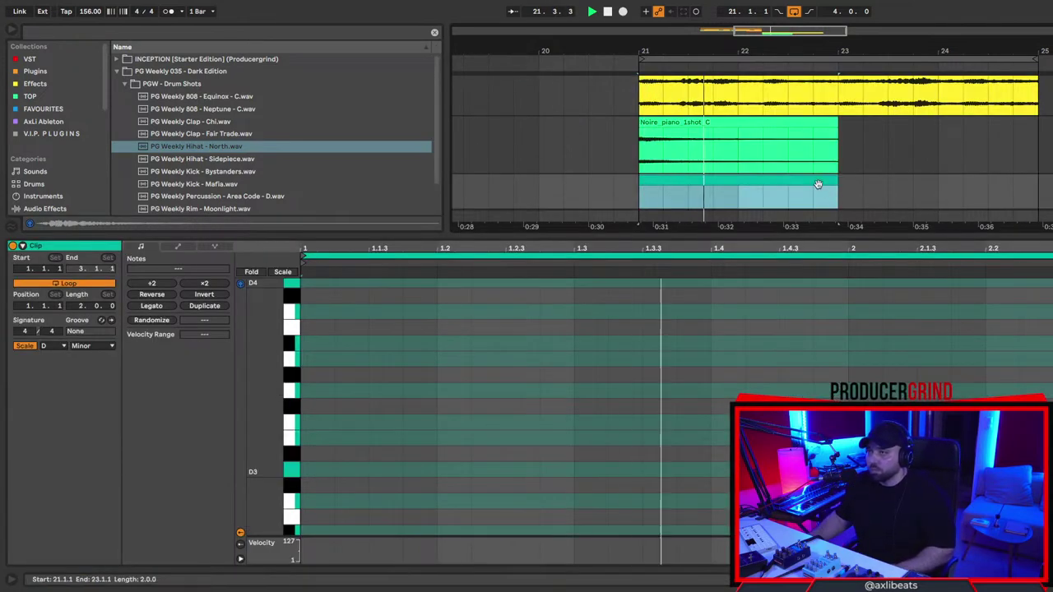
key(ctrl+l)
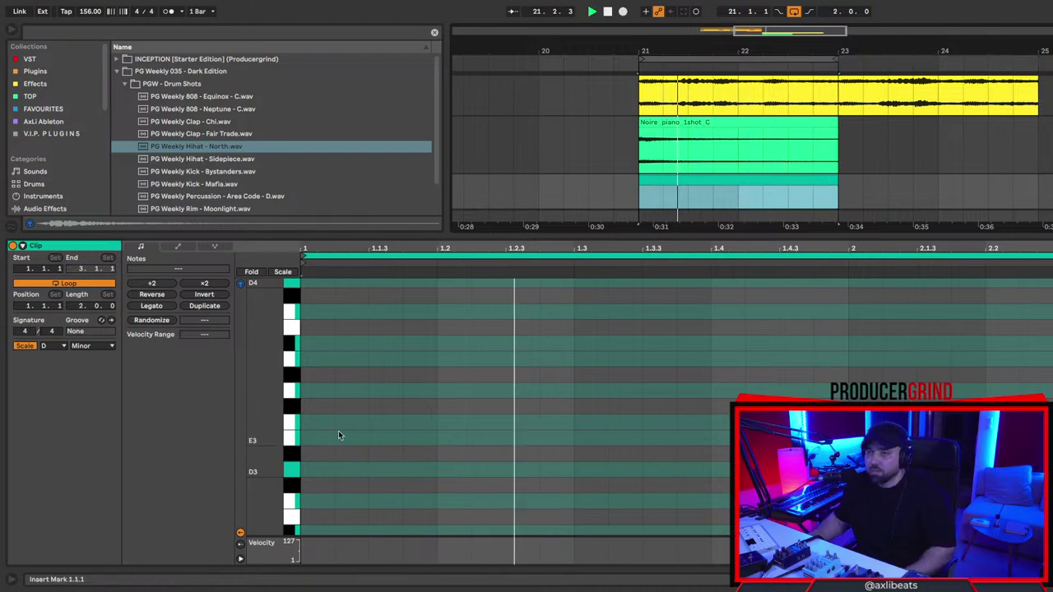
Turn off the clip's scale, fill both bars with C3 hi-hat notes every eighth and play the loop.
click(28, 350)
click(27, 346)
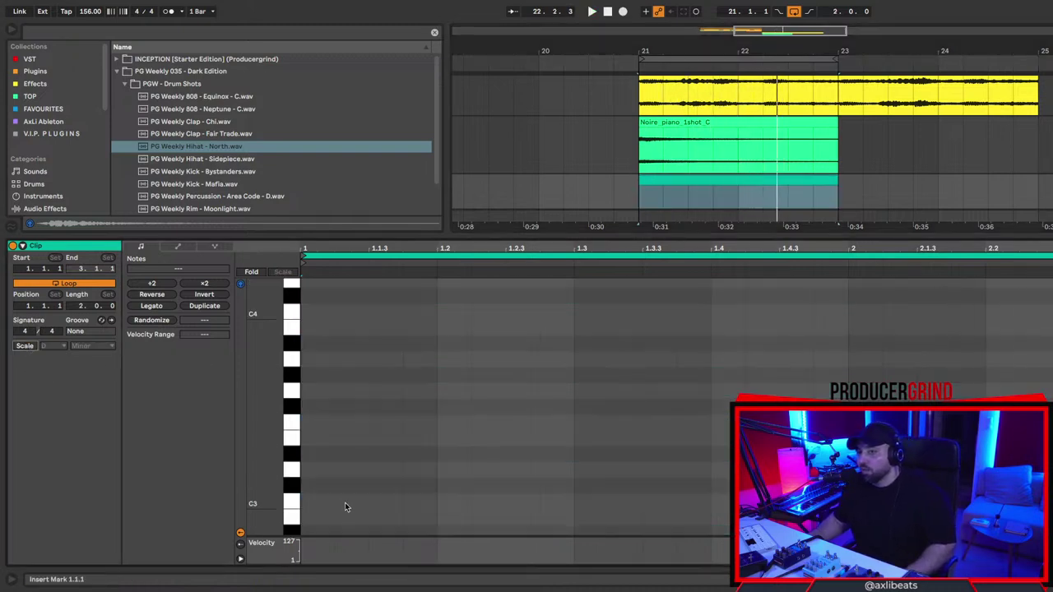
scroll(344, 504, down, 3)
double_click(306, 429)
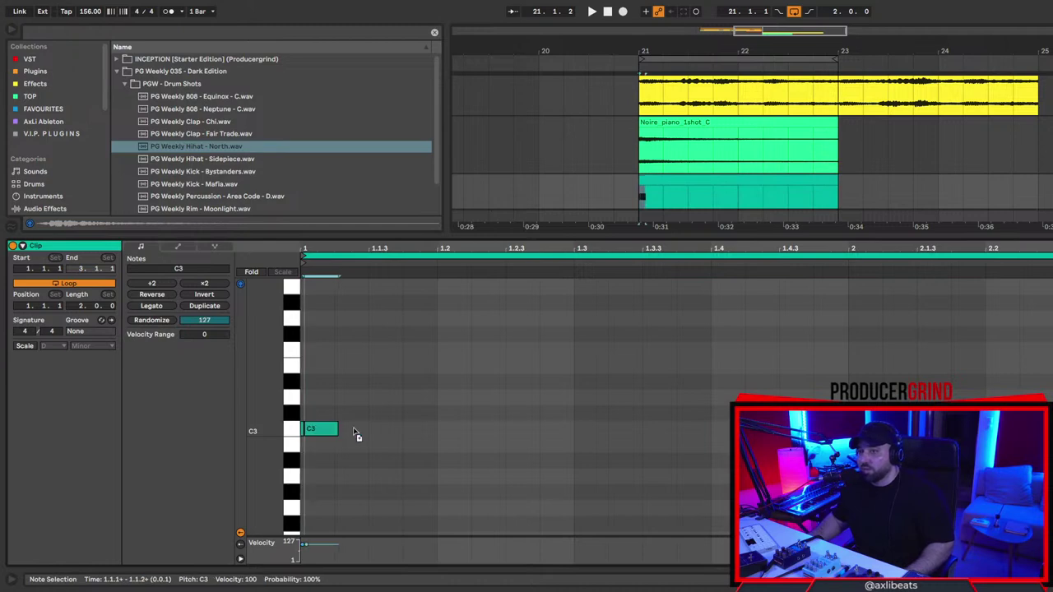
double_click(389, 431)
key(ctrl+a)
key(ctrl+d)
key(ctrl+d)
key(ctrl+d)
key(ctrl+d)
key(ctrl+d)
key(ctrl+d)
key(ctrl+d)
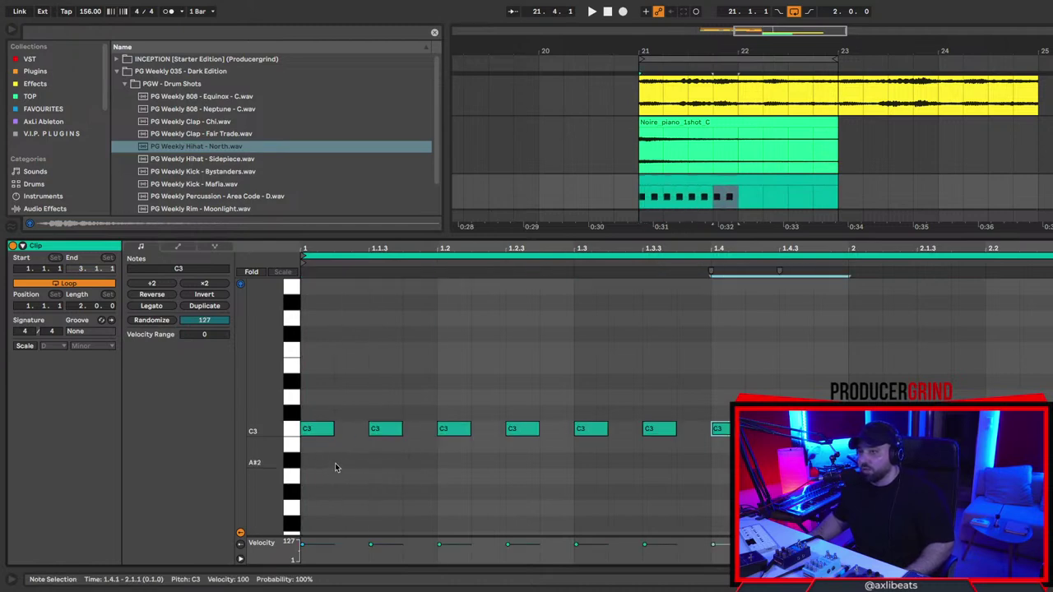
key(space)
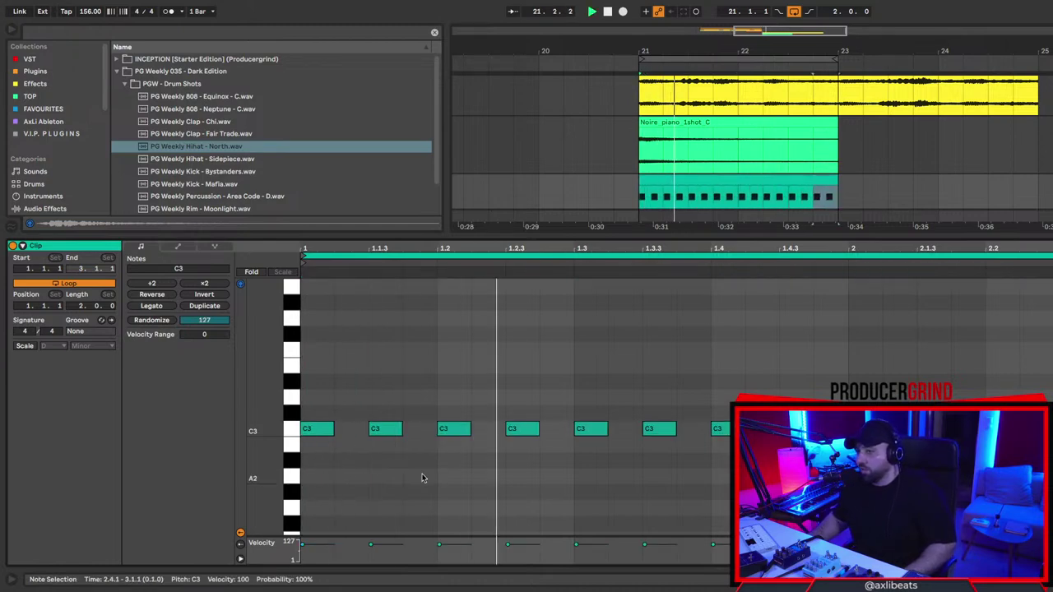
Add a C3 hi-hat note at 1.2.2 and F#2 notes at 1.1.3, 1.4.1, 1.4.3 and 2.2.1.
double_click(482, 438)
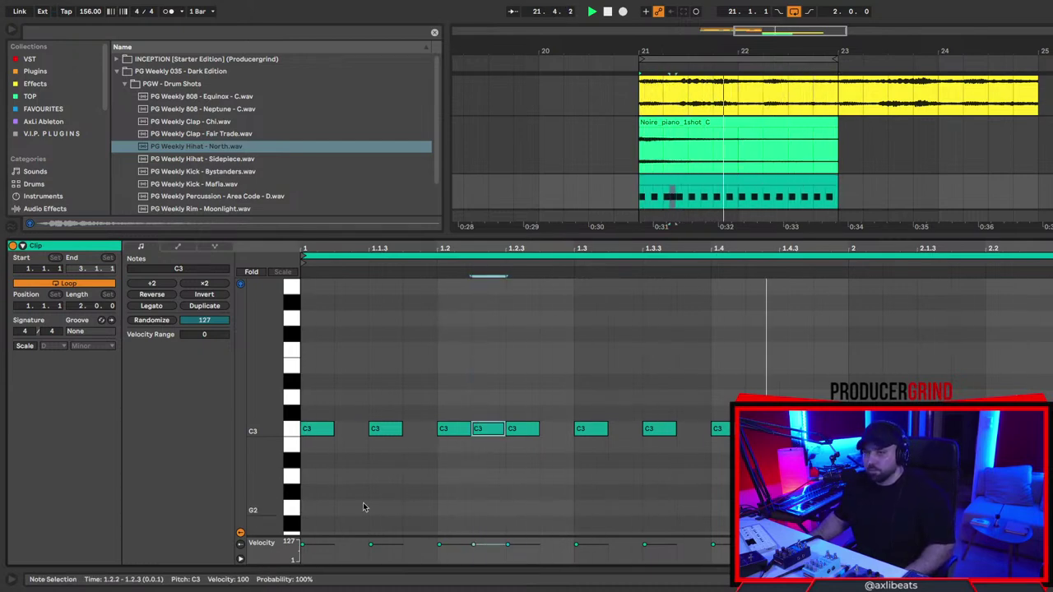
double_click(356, 526)
scroll(400, 499, down, 3)
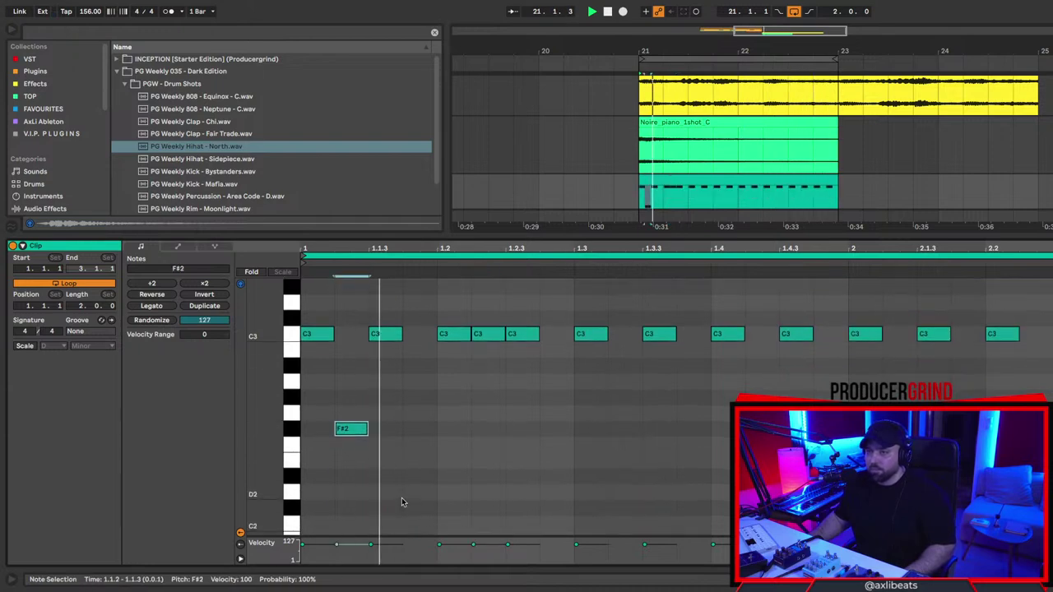
drag(352, 428, 386, 428)
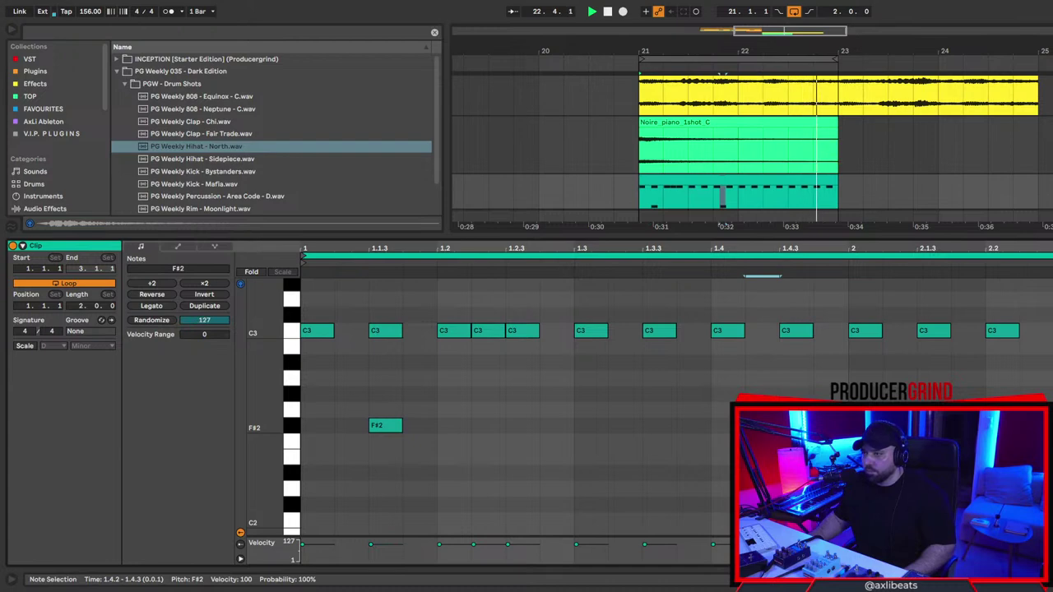
double_click(720, 426)
double_click(802, 426)
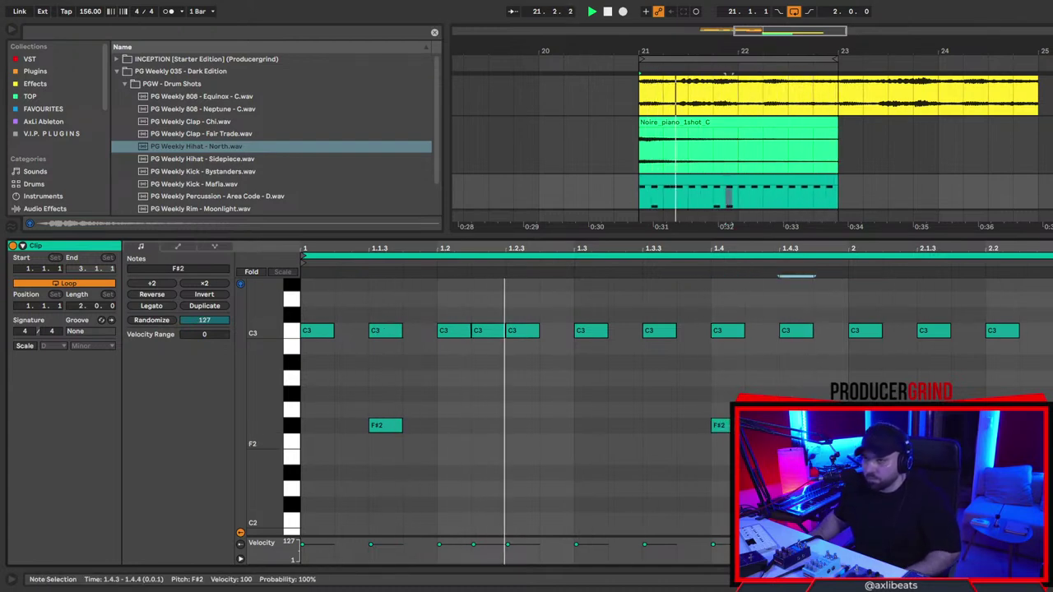
double_click(1001, 425)
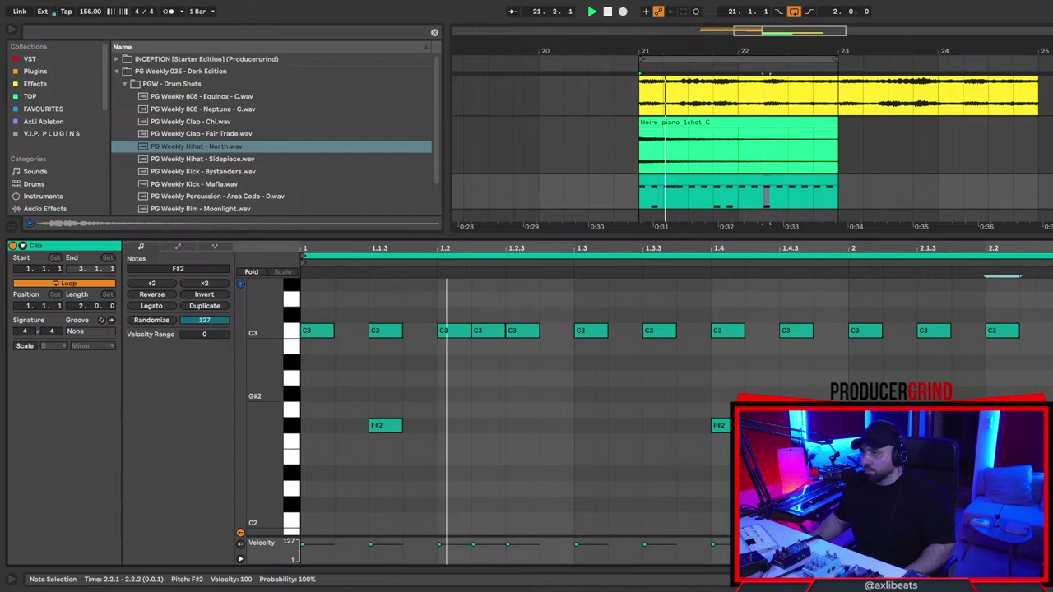
scroll(575, 411, up, 4)
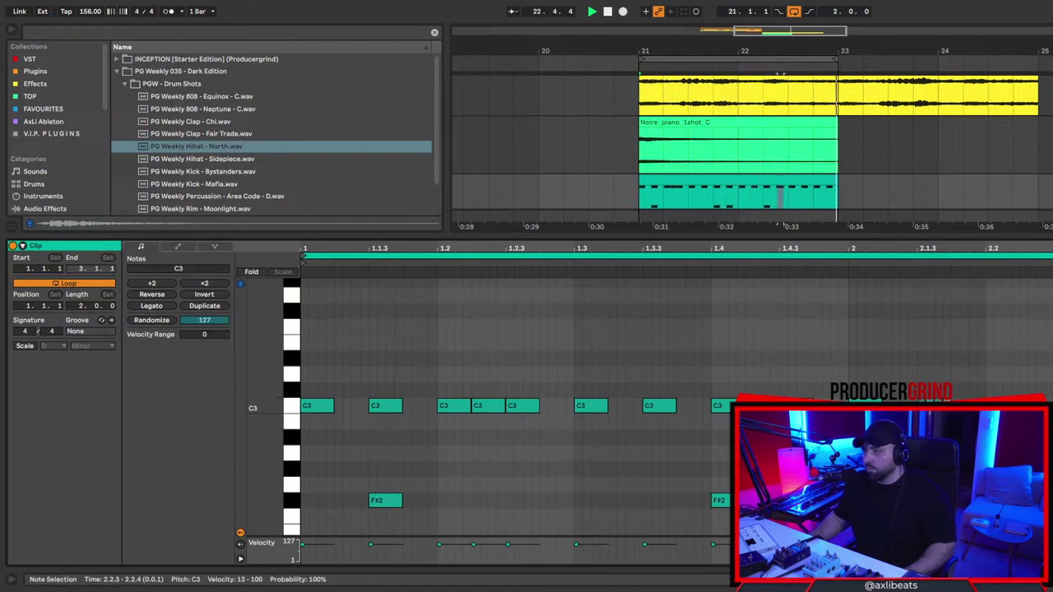
Return to the device view and preview the Mafia and Bystanders kicks and the Fair Trade and Chi claps.
key(shift+Tab)
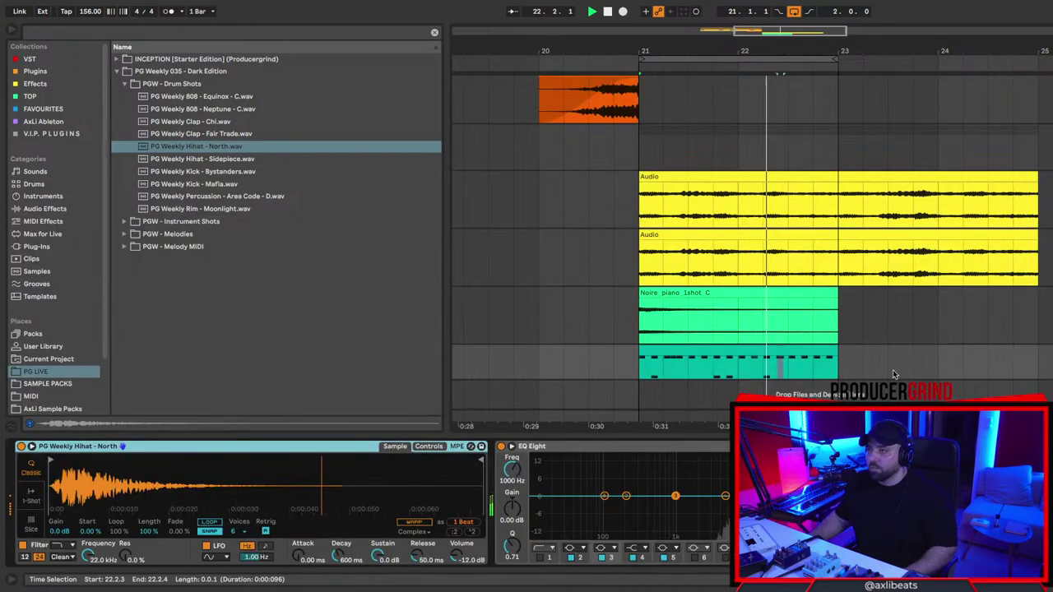
click(233, 184)
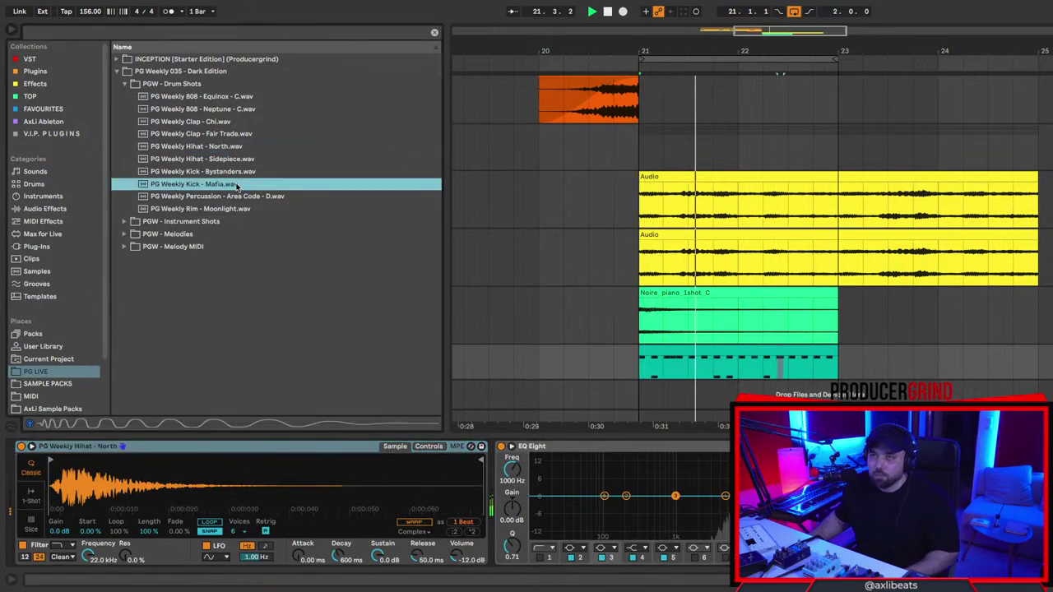
click(225, 172)
click(225, 135)
click(224, 122)
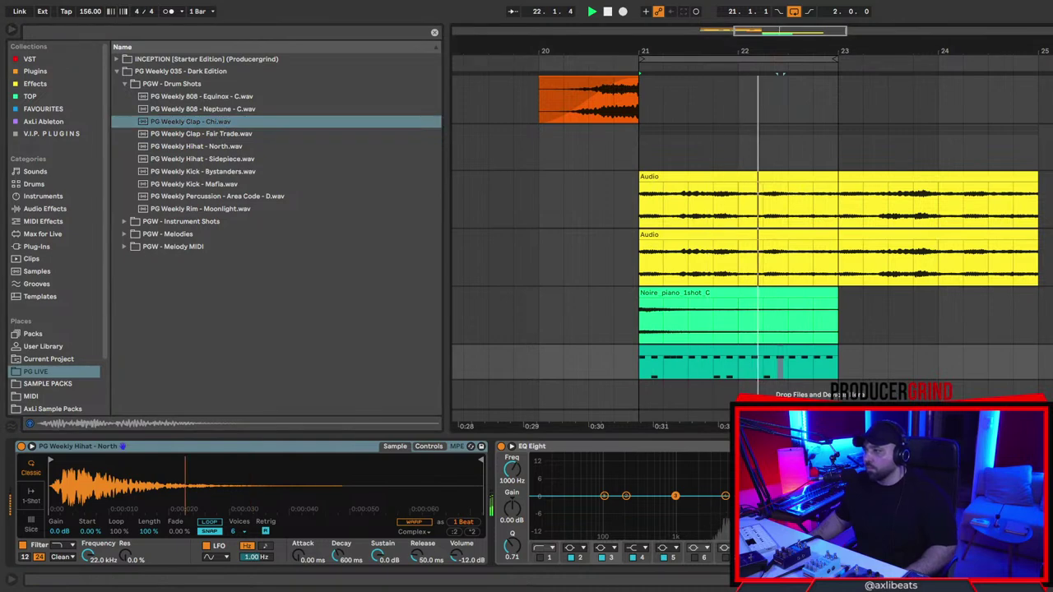
Load "PG Weekly Clap - Chi.wav" on a new MIDI track and create a two-bar clip from bar 21 to 23.
key(super+shift+t)
drag(240, 125, 832, 387)
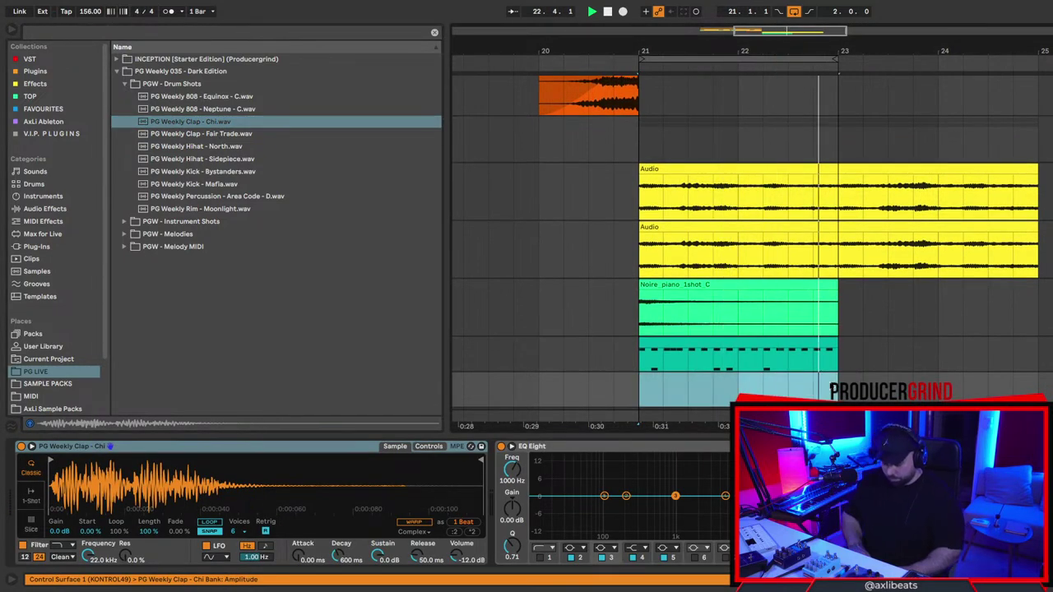
key(super+shift+m)
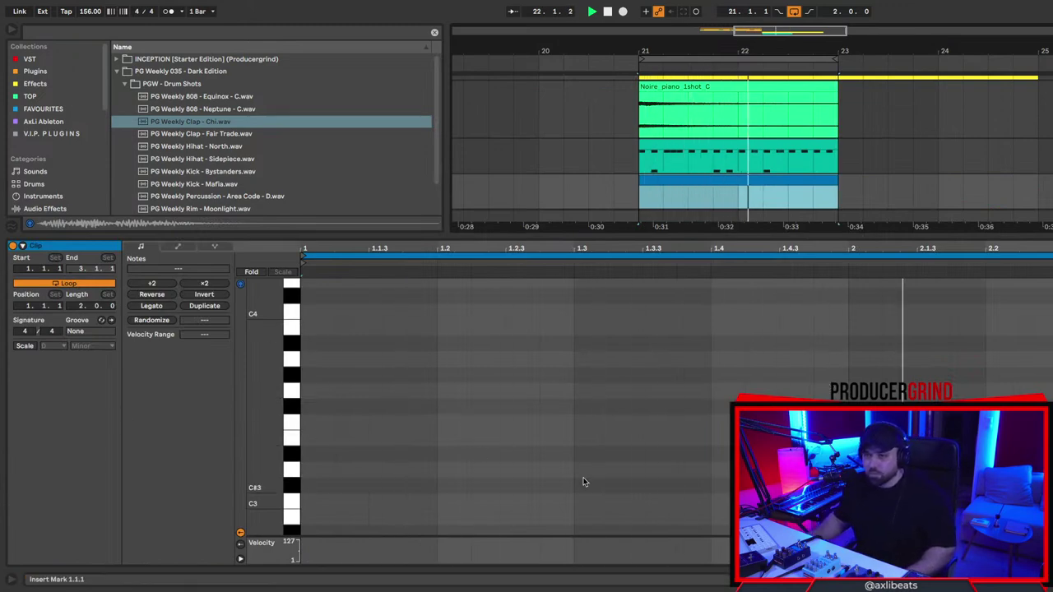
Add a one-beat C3 clap note at 1.3 in the new clip and extend the selection back to 1.1.3.
scroll(582, 481, down, 3)
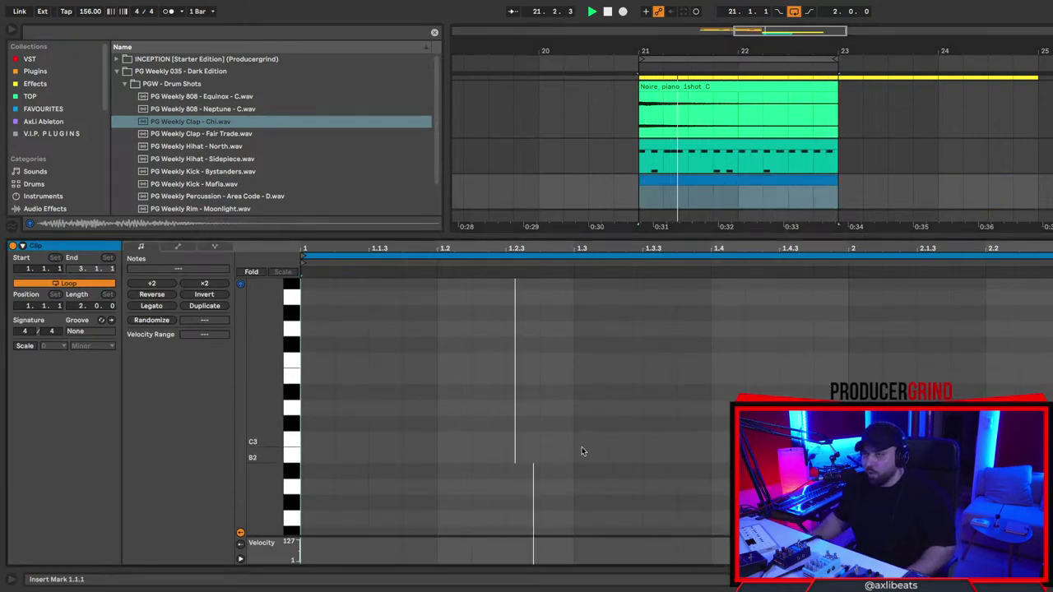
double_click(584, 438)
drag(606, 439, 709, 439)
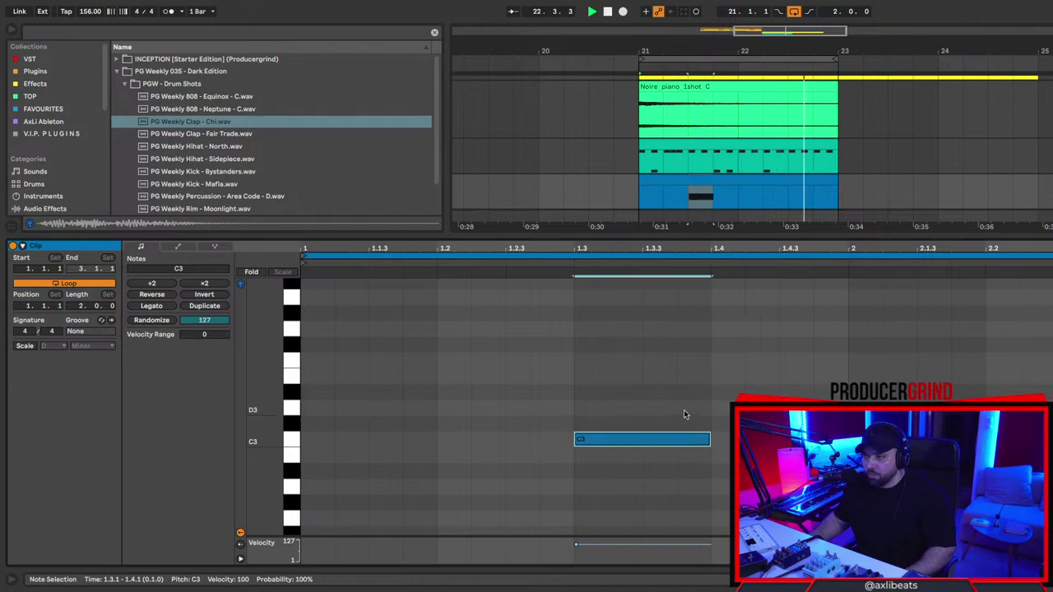
shift+click(368, 503)
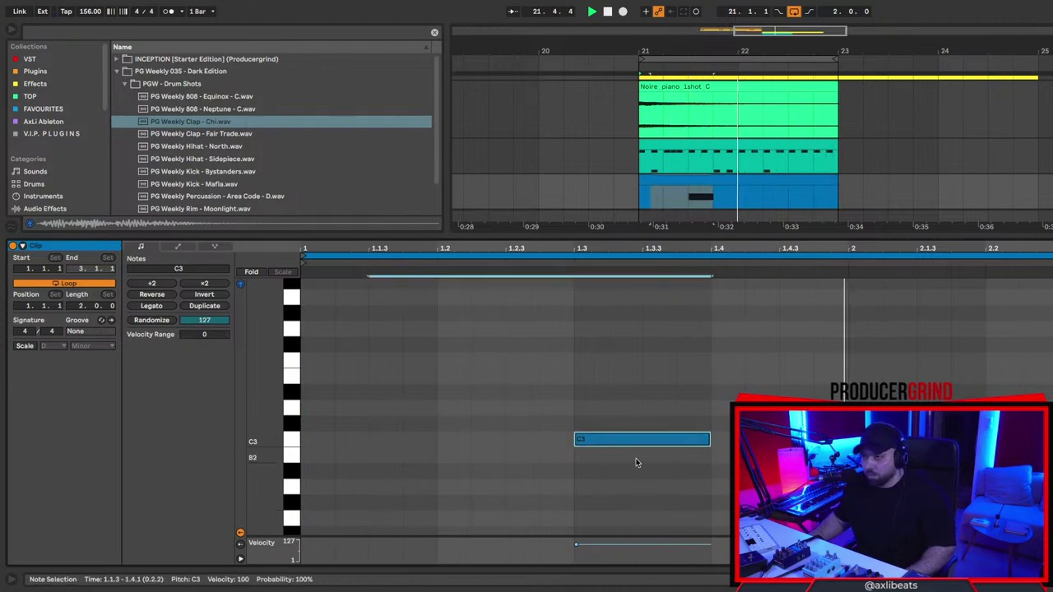
Raise the clap's release to 1.93 s and duplicate its first bar over bar 22.
click(645, 438)
key(shift+Tab)
drag(417, 556, 418, 513)
drag(742, 369, 639, 362)
key(ctrl+d)
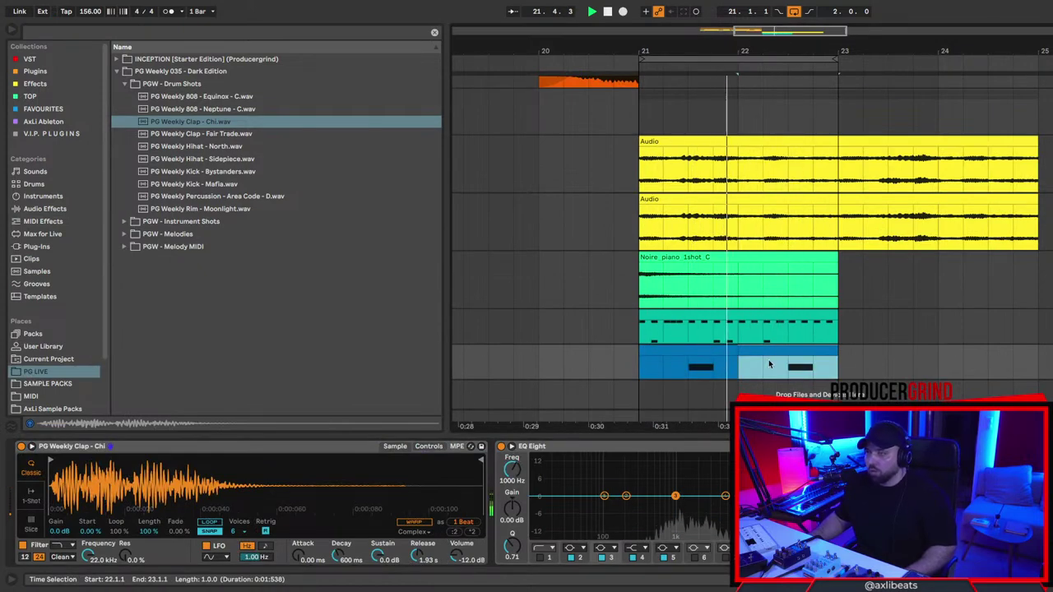
Check the notes in the hi-hat clip, and duplicate the two-bar hi-hat and clap patterns to fill bars 23 to 25.
double_click(770, 317)
click(882, 439)
key(ctrl+a)
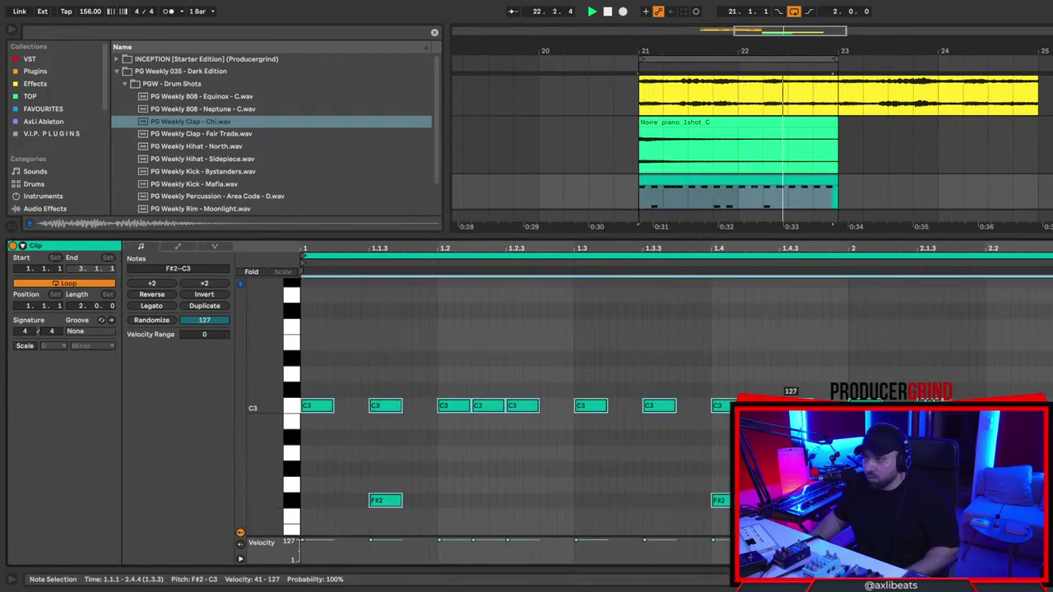
key(shift+Tab)
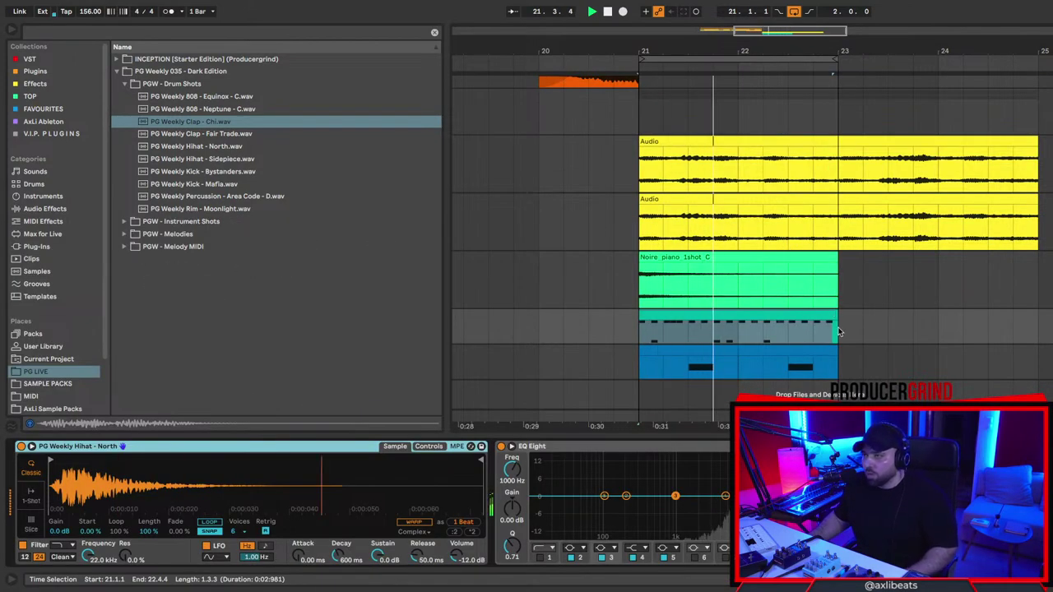
drag(837, 327, 660, 356)
key(ctrl+d)
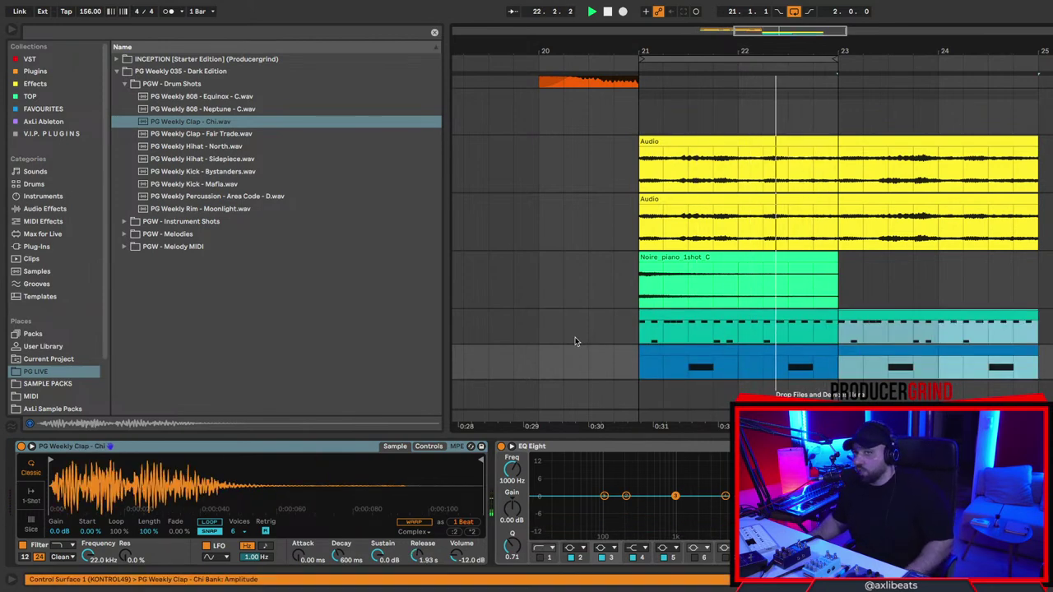
Preview the Equinox and Neptune 808s and load "PG Weekly 808 - Neptune - C.wav" on a new MIDI track.
key(Up)
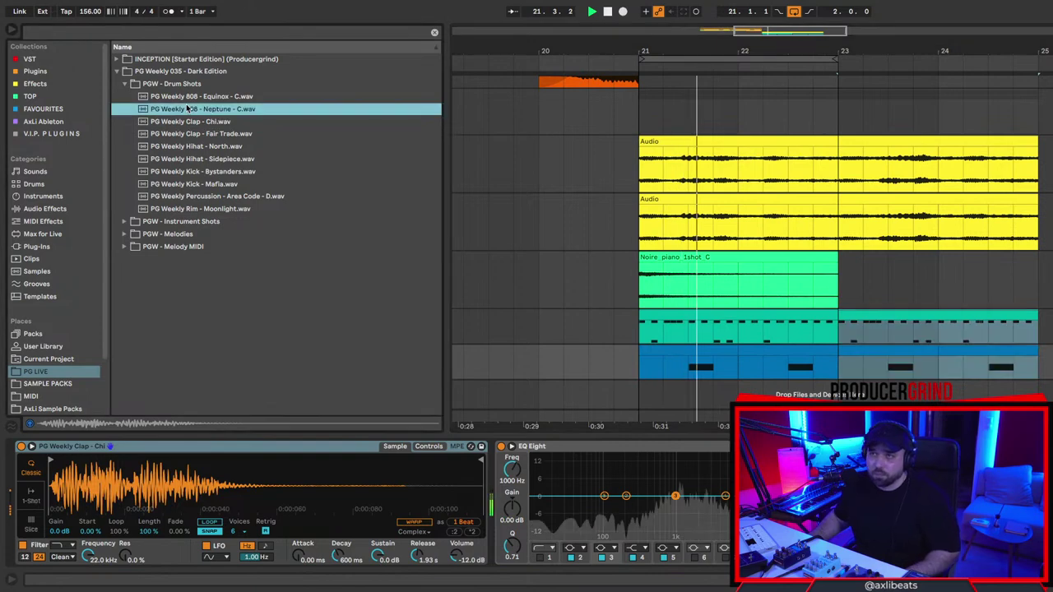
key(Up)
key(Down)
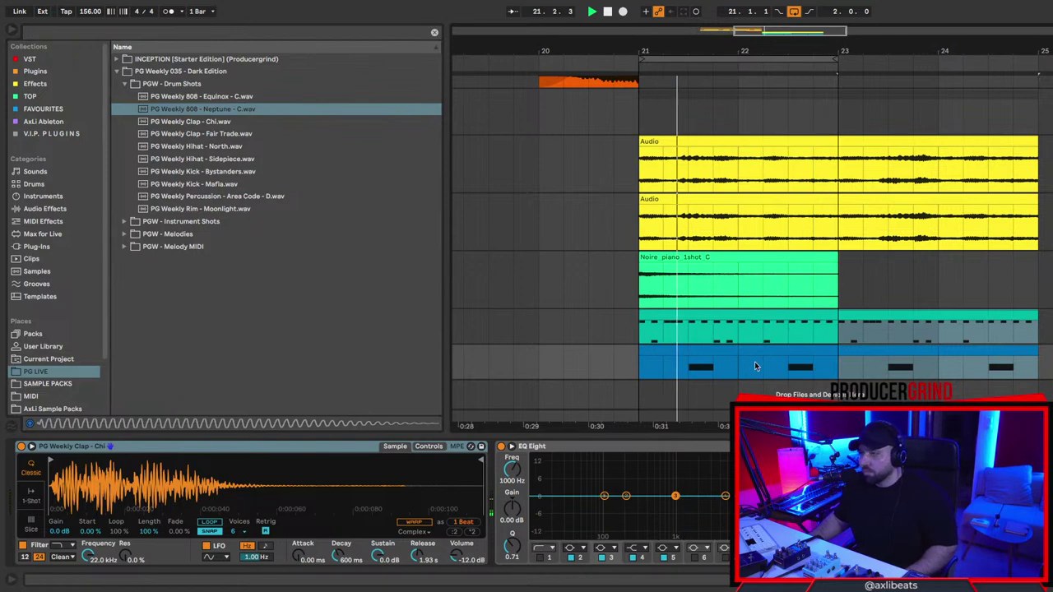
key(super+shift+t)
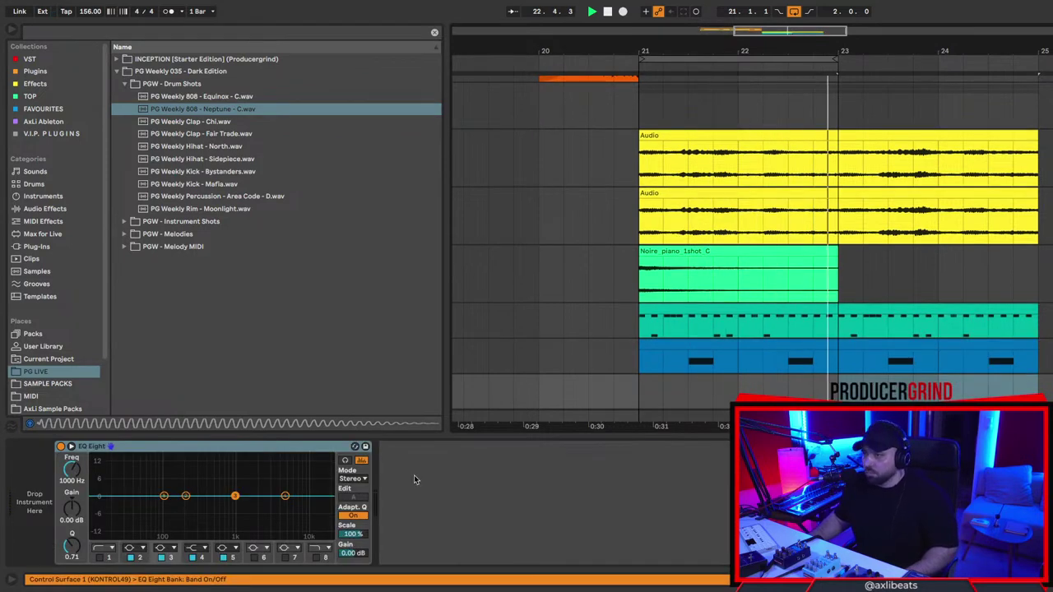
scroll(703, 382, down, 2)
double_click(242, 109)
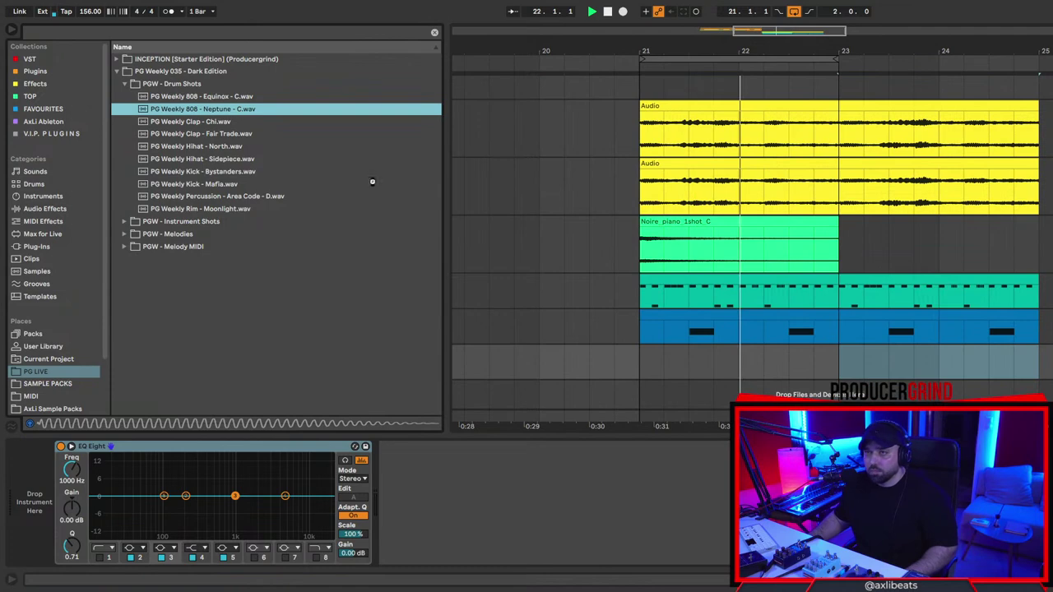
Set the 808's release to 3.23 s and create a two-bar clip on its track from bar 21 to 23.
drag(423, 564, 422, 543)
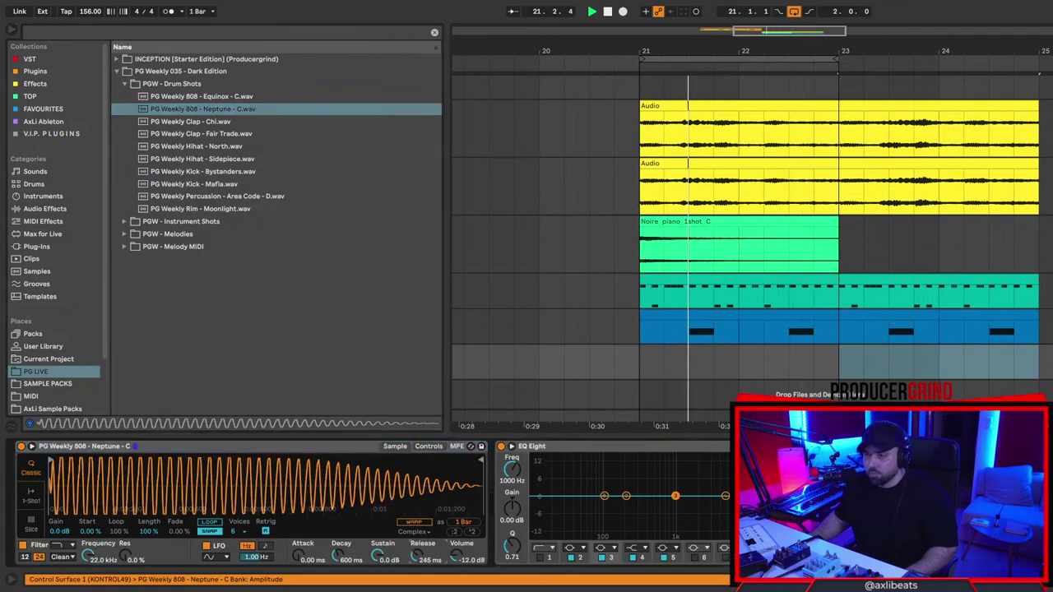
double_click(415, 558)
drag(646, 359, 830, 357)
key(super+shift+m)
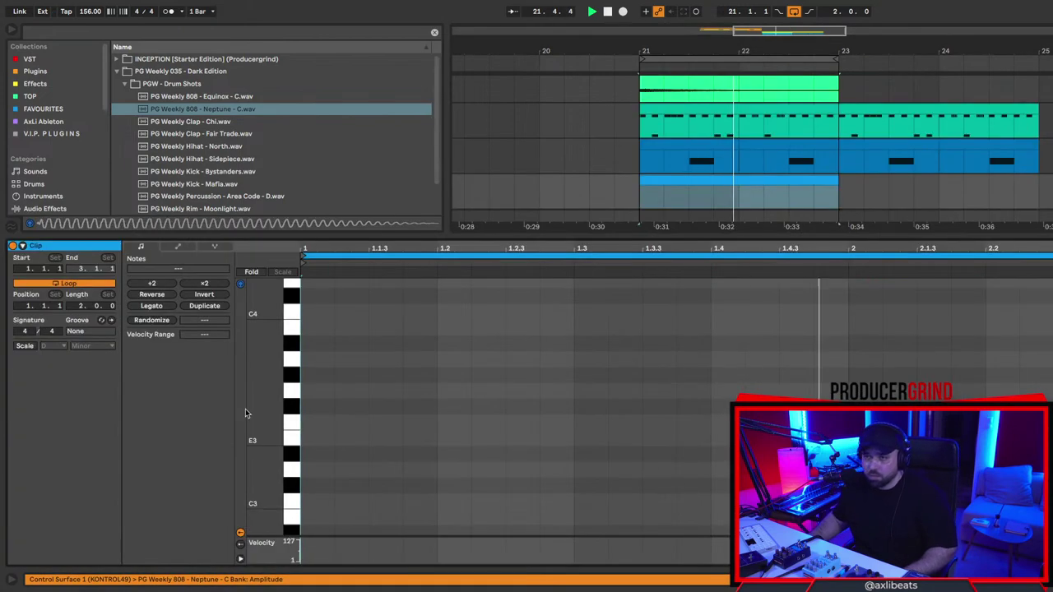
Enable the E Minor scale for the 808 clip and add a one-beat E3 note at 1.1.1.
click(25, 347)
click(53, 345)
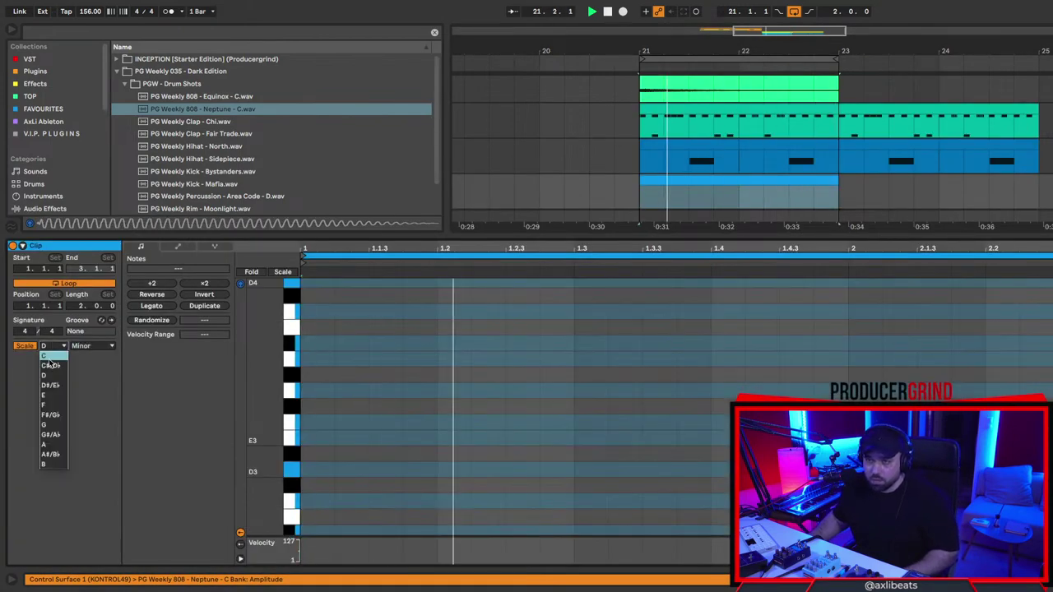
click(52, 396)
scroll(332, 351, down, 3)
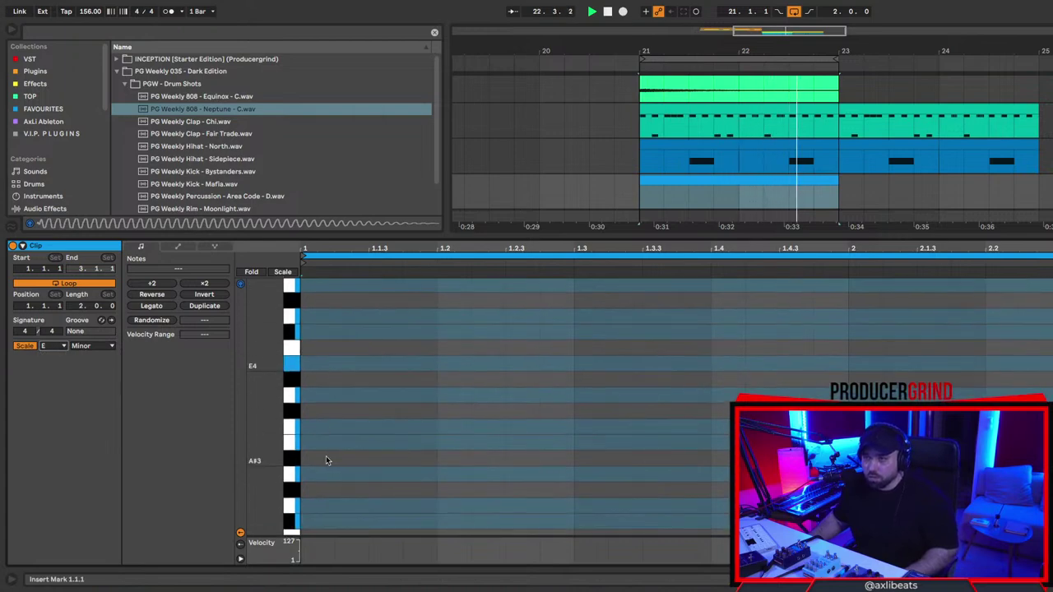
double_click(315, 381)
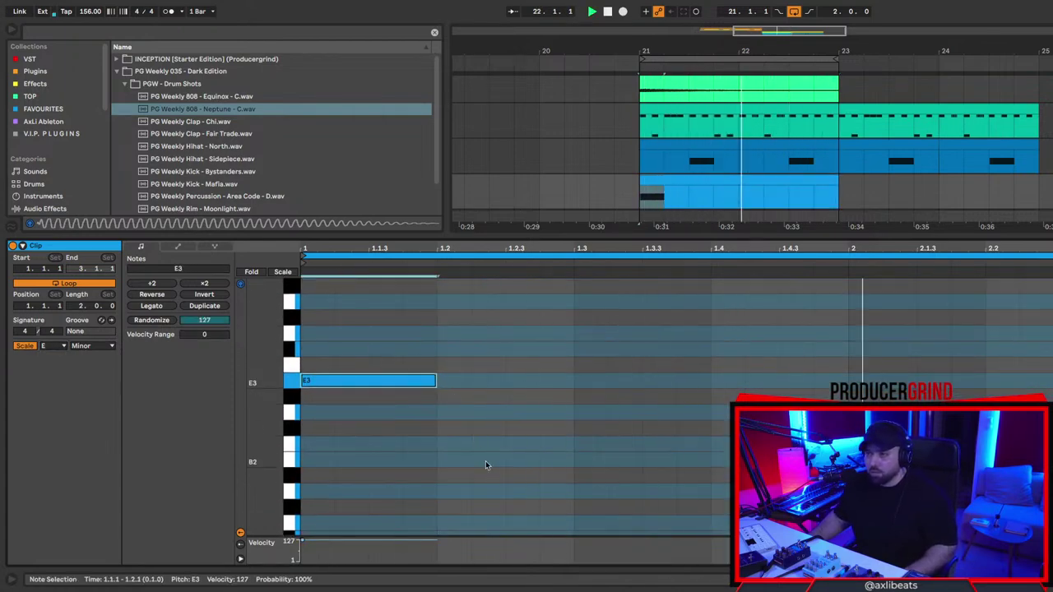
key(shift+Tab)
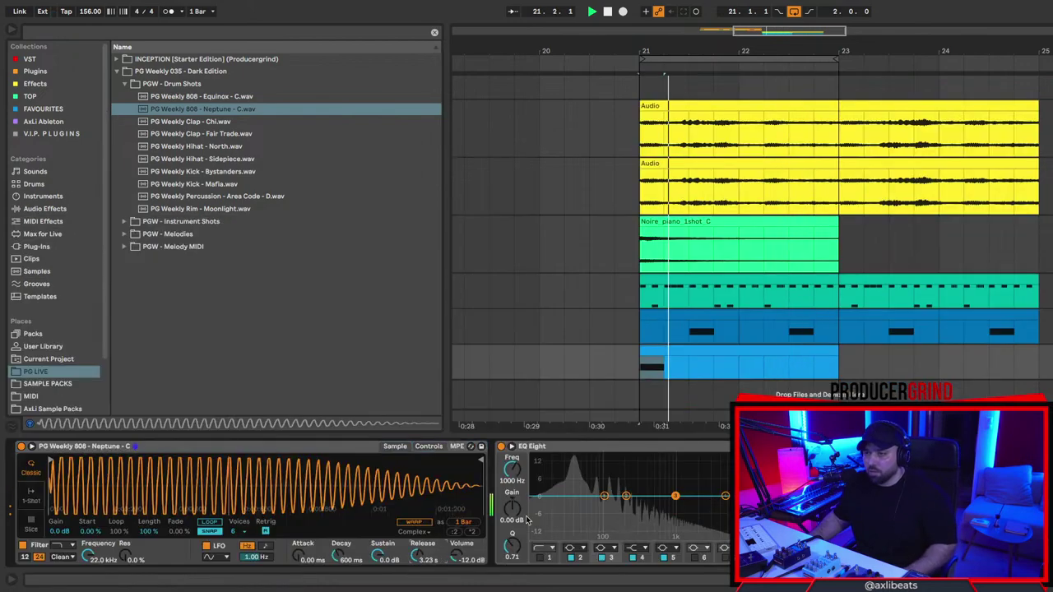
key(shift+Tab)
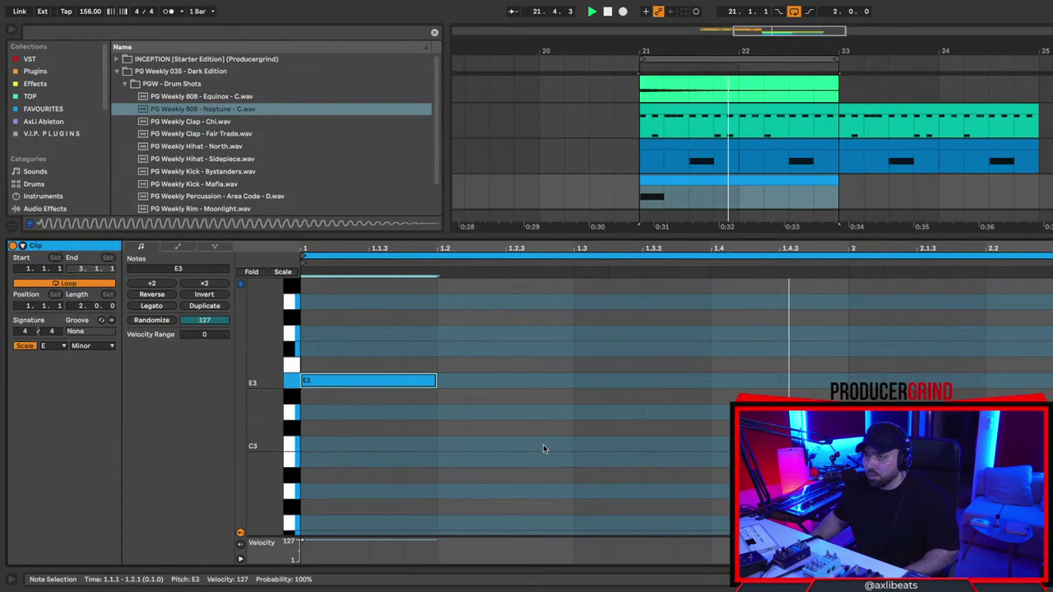
Add 1.5-beat E3 notes at 1.2.3 and 1.4.3 and another E3 note at 2.2.1 in the 808 clip.
double_click(510, 381)
drag(537, 380, 709, 380)
drag(548, 381, 824, 378)
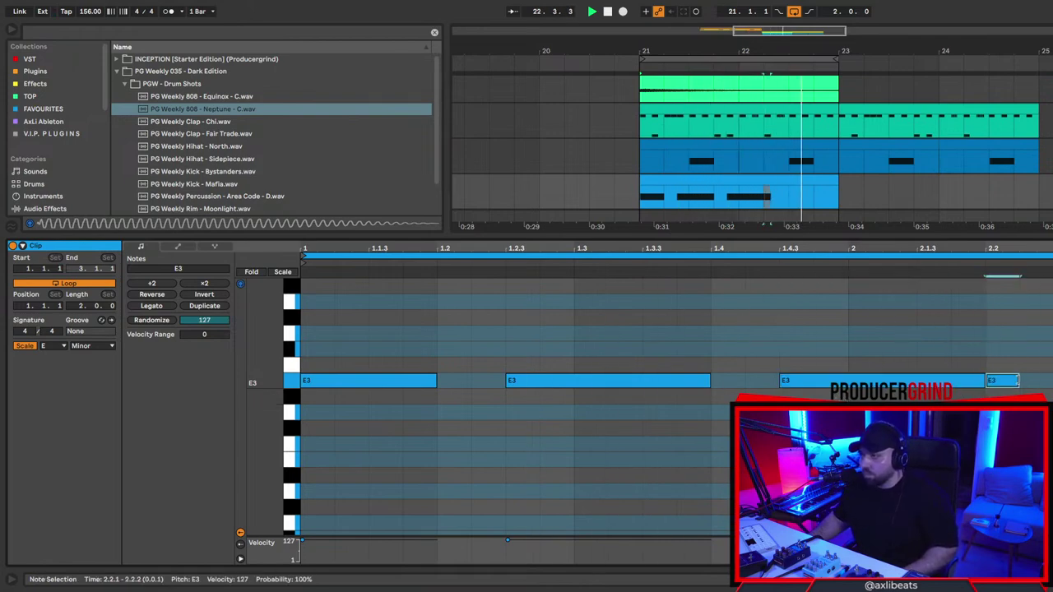
Repeat the 808 pattern through bar 25 as one four-bar clip and extend the arrangement loop to bars 21 to 25.
key(ctrl+d)
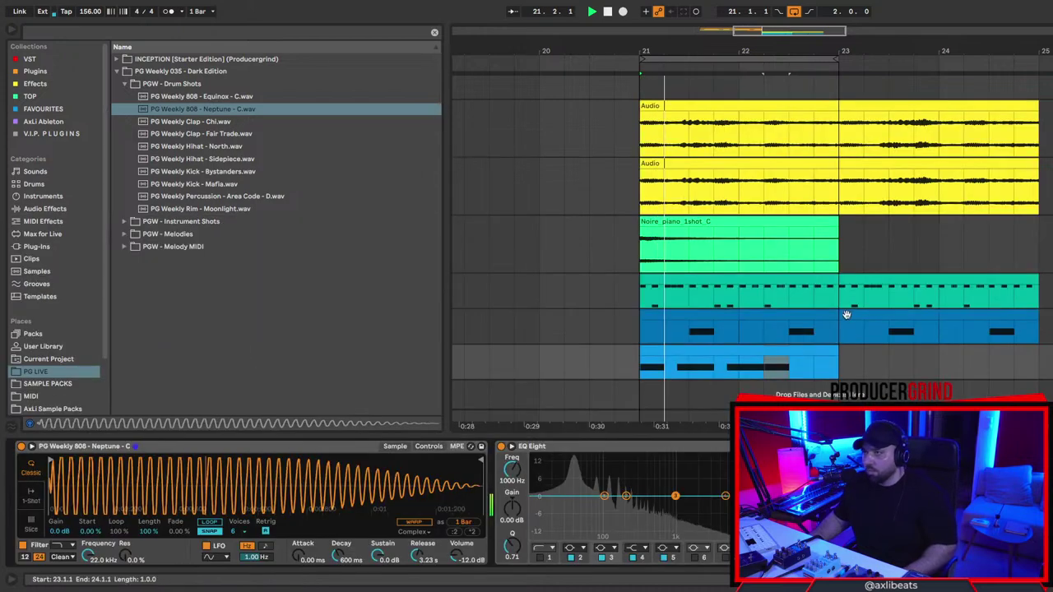
drag(834, 59, 1029, 62)
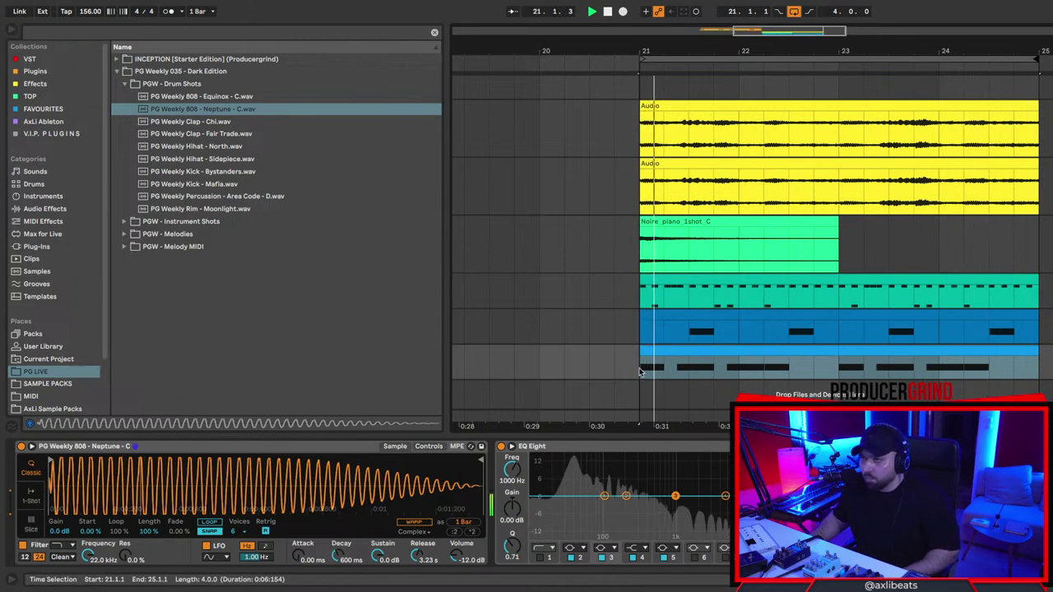
drag(643, 370, 1041, 357)
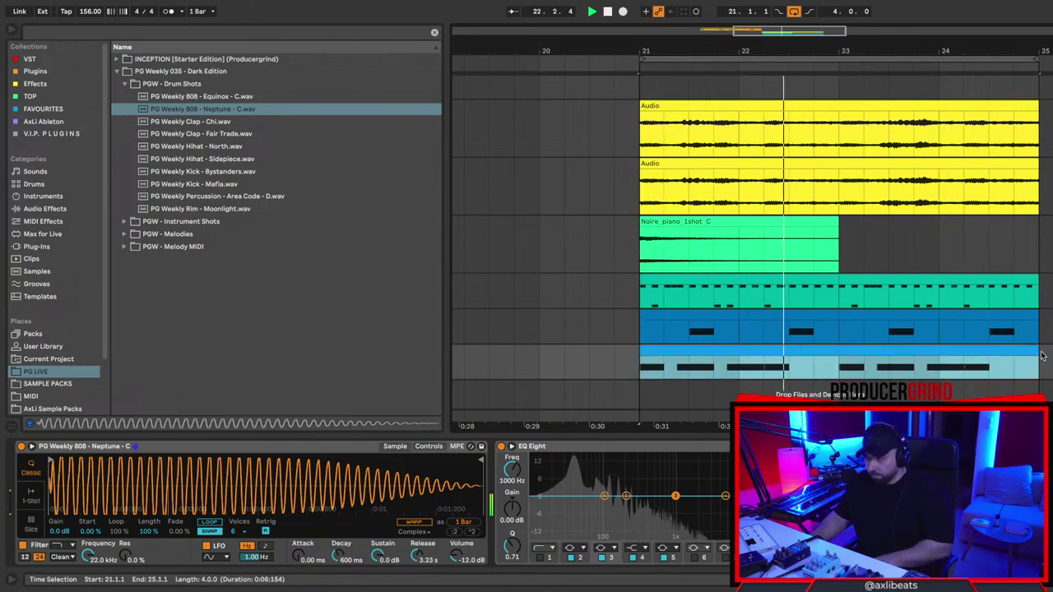
Replace the last E3 note of the four-bar 808 clip with sixteenth-note C4 hits starting at 4.2.1.
double_click(831, 357)
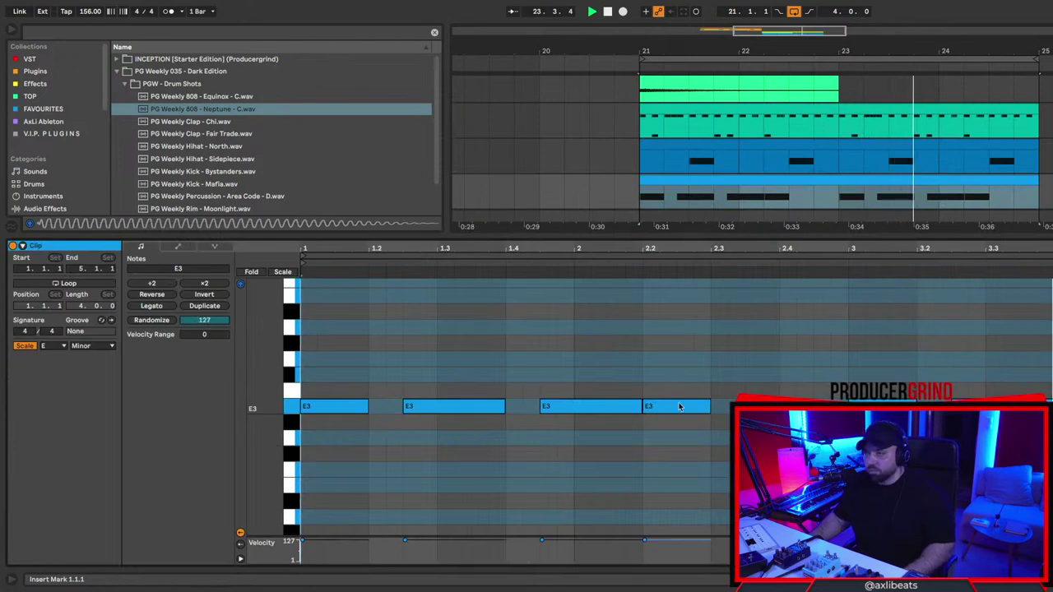
scroll(674, 403, up, 2)
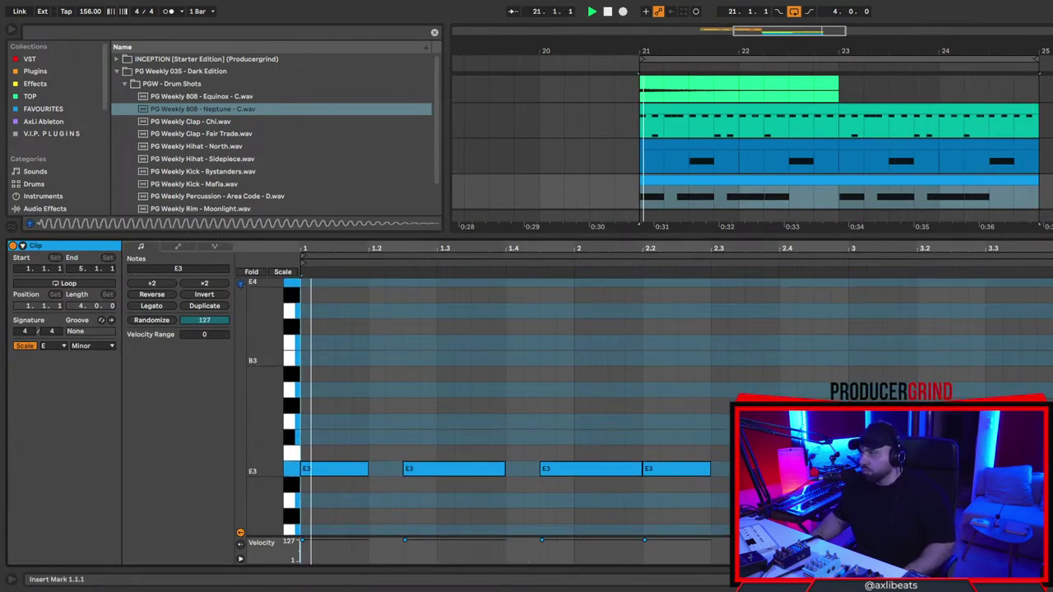
click(969, 197)
double_click(1052, 343)
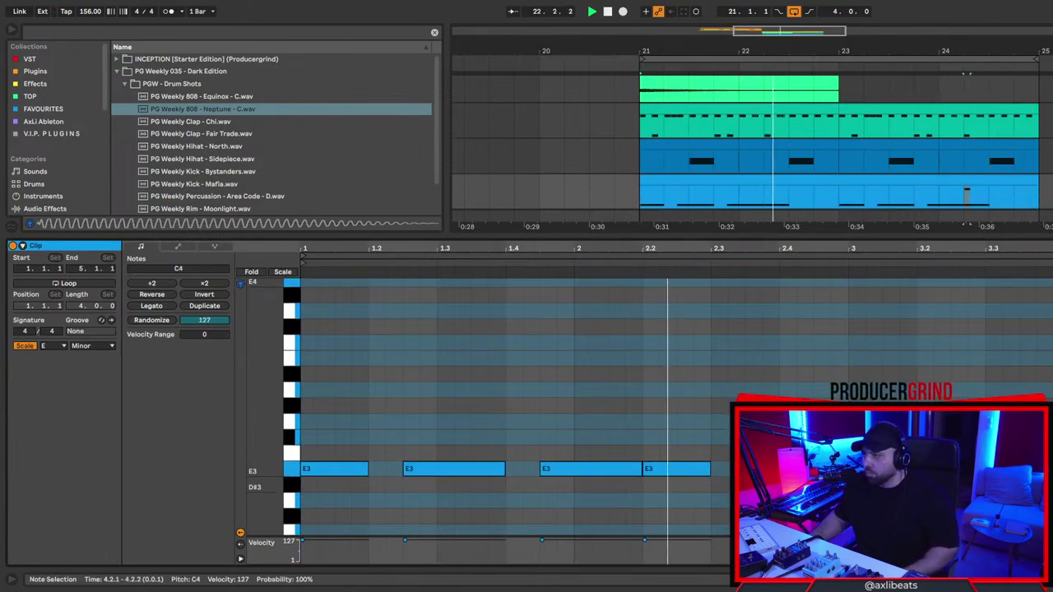
scroll(1051, 403, up, 5)
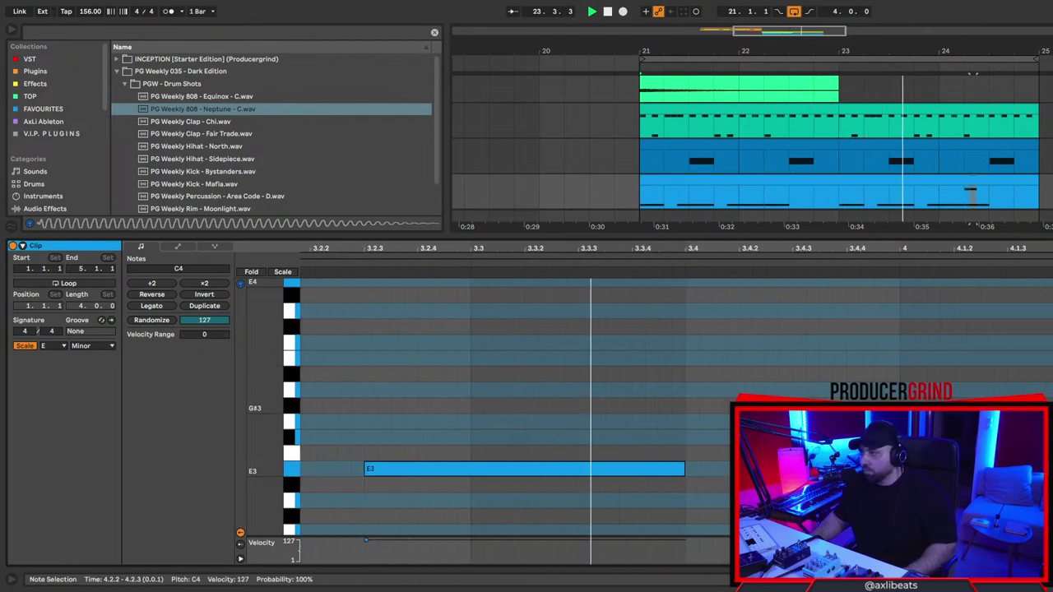
key(Delete)
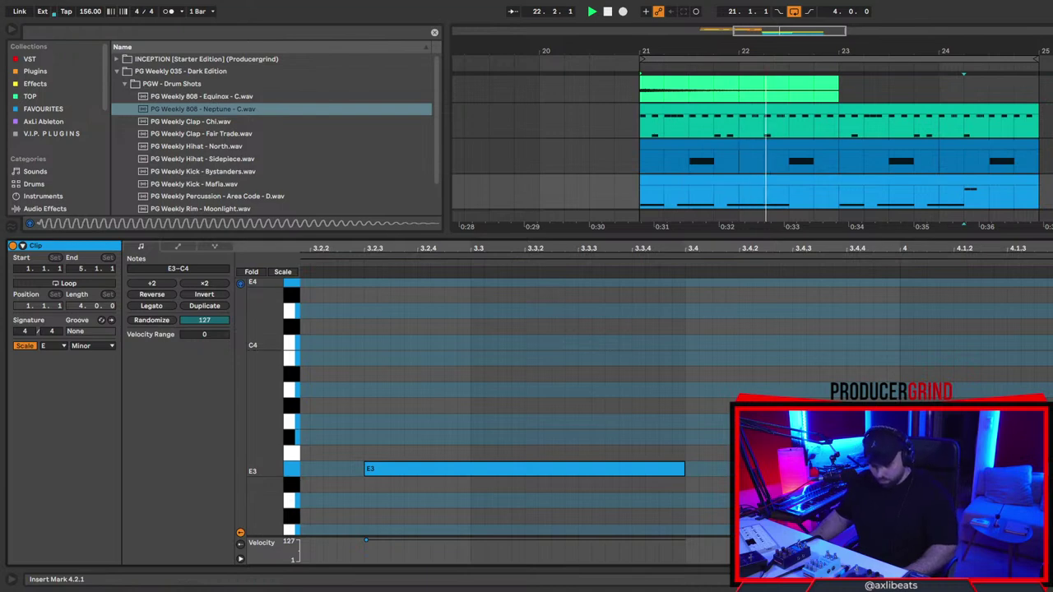
Rework the ending into short C4 notes at 4.2.1, 4.2.2 and 4.2.3, followed by B3 from 4.3.1 and G3 at 4.4.3.
click(1051, 343)
drag(1052, 343, 1045, 343)
key(Delete)
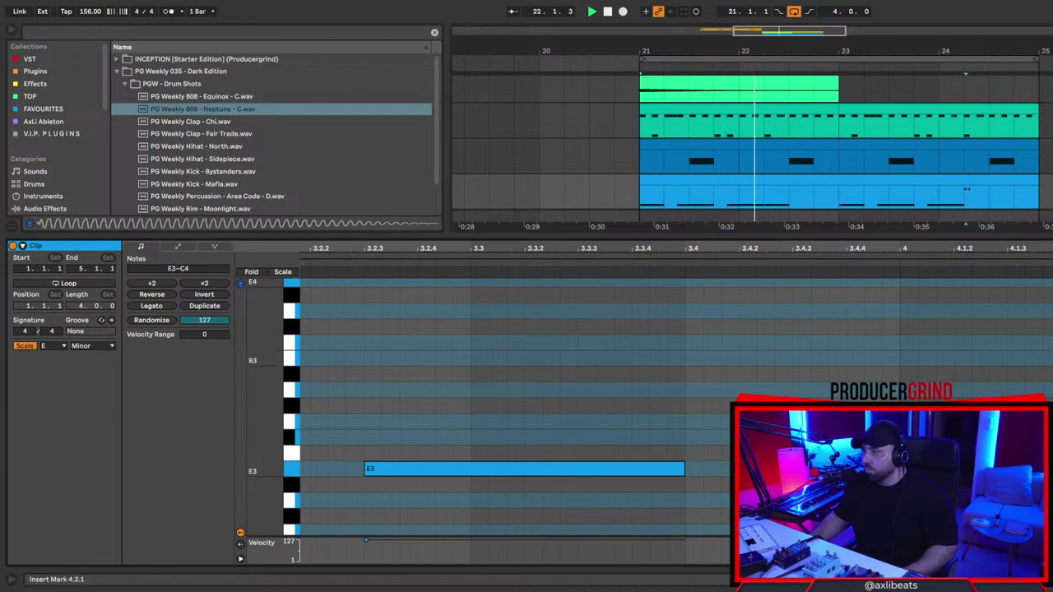
click(1052, 343)
double_click(1051, 342)
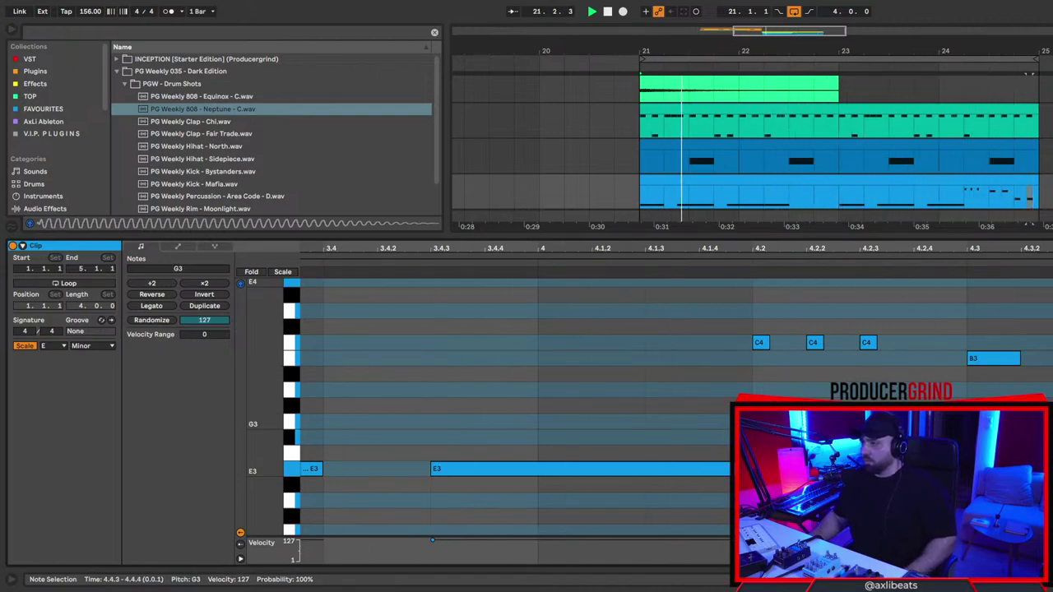
Return to the device view and preview the Fair Trade clap, Sidepiece hi-hat, Mafia kick, Area Code percussion and Moonlight rim.
key(shift+Tab)
click(857, 352)
scroll(846, 317, right, 1)
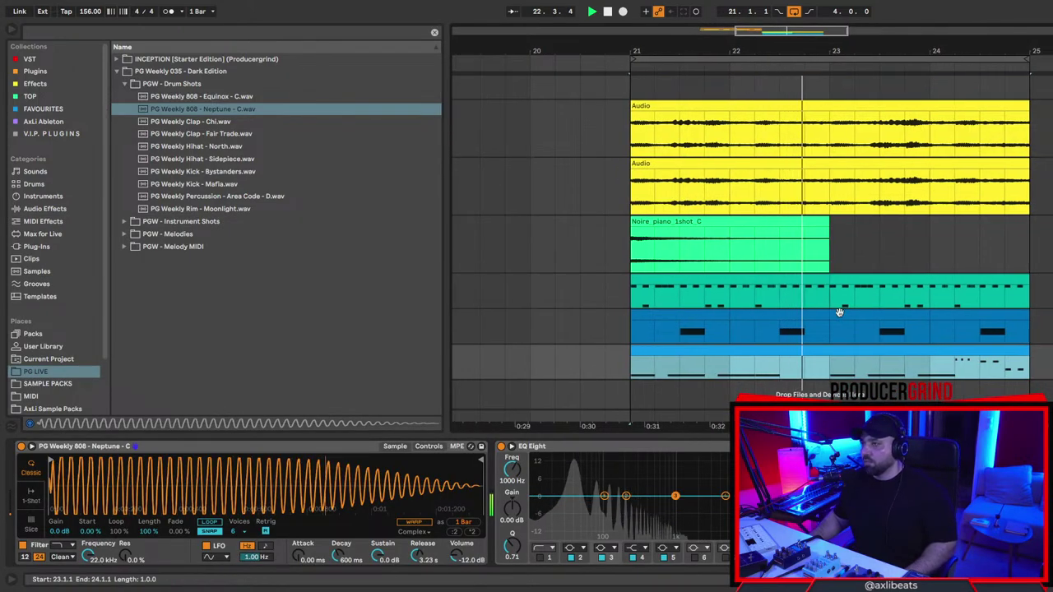
click(205, 134)
click(221, 159)
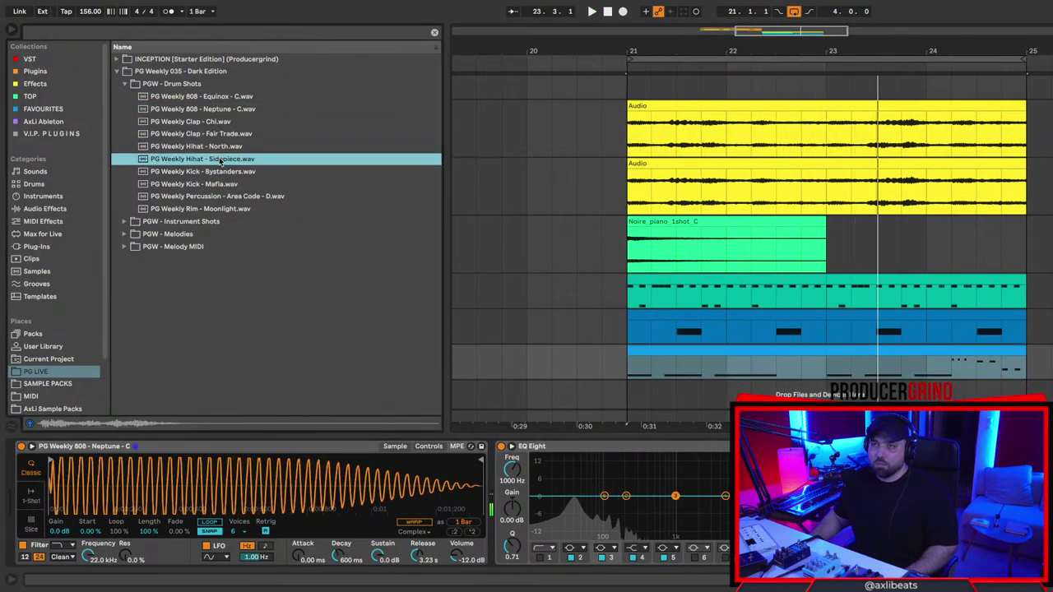
click(227, 184)
click(230, 196)
click(234, 210)
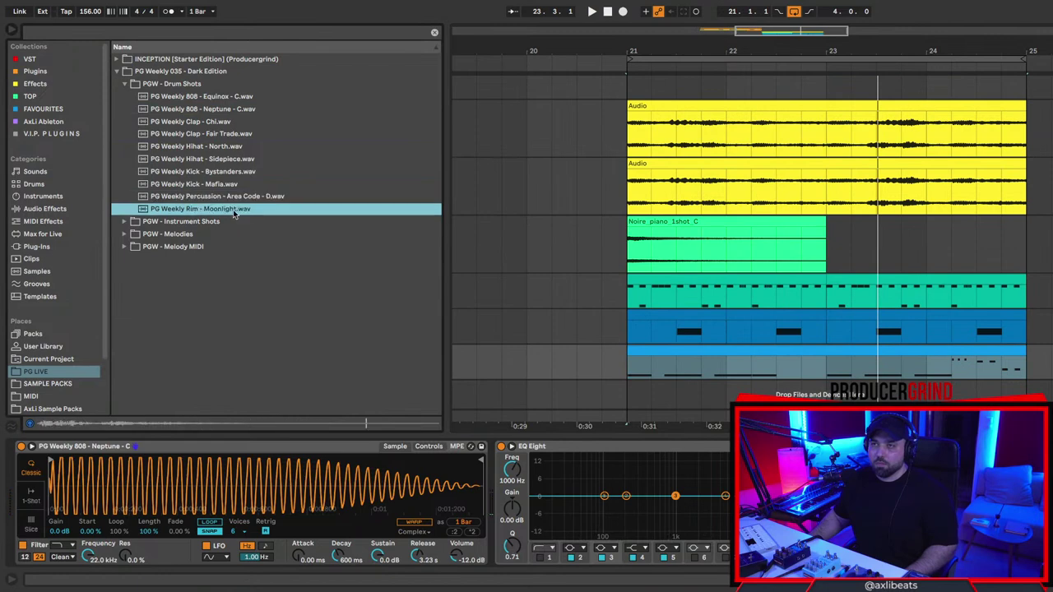
click(204, 133)
Play the loop from bar 21 while checking the clap, hi-hat and 808 tracks, and audition more drum shots including Area Code and Neptune.
click(629, 326)
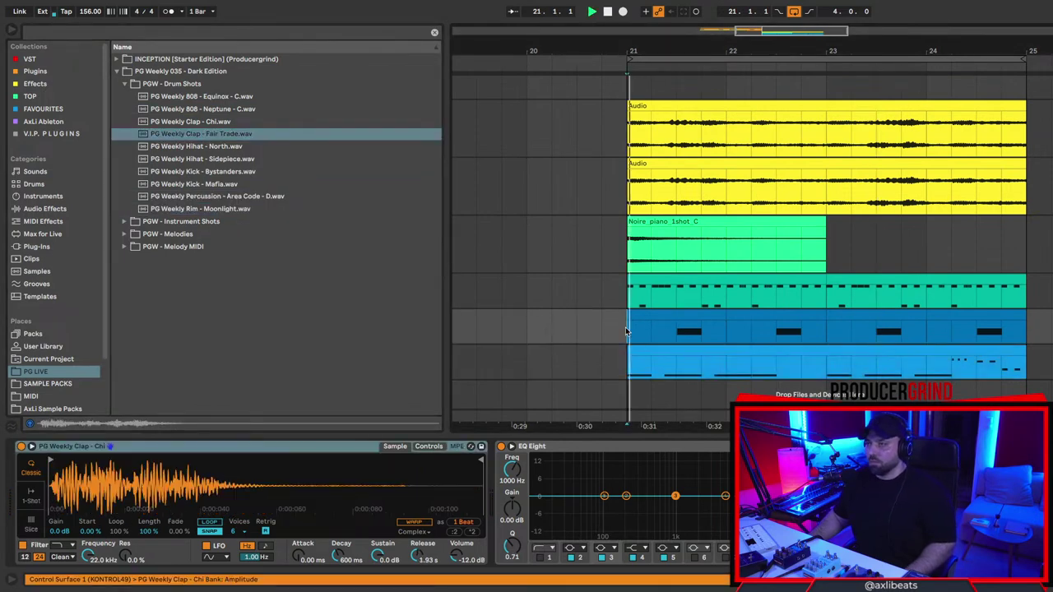
key(space)
click(1044, 291)
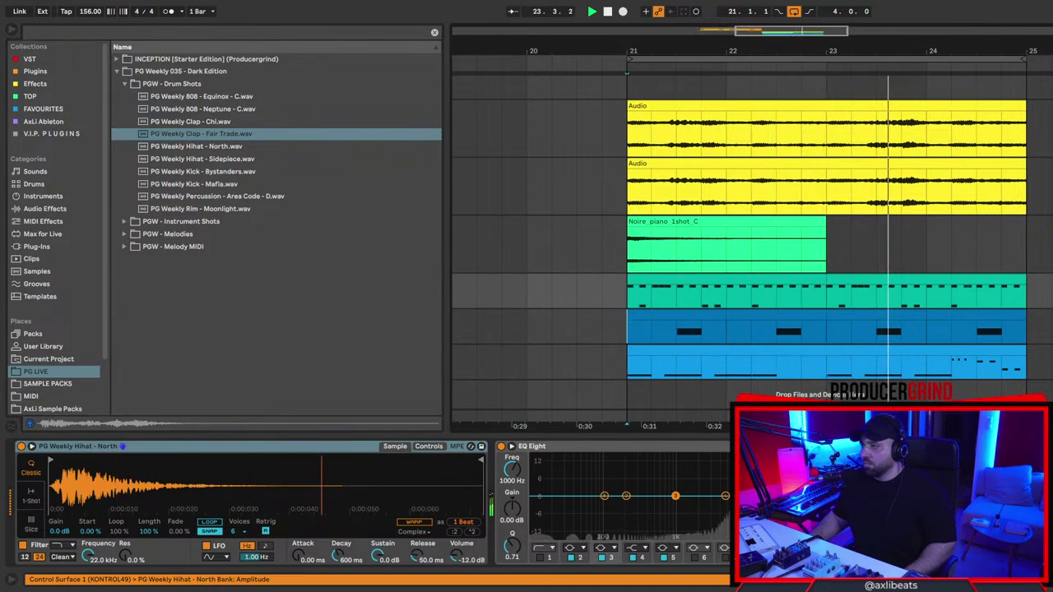
click(1044, 362)
click(239, 187)
click(234, 195)
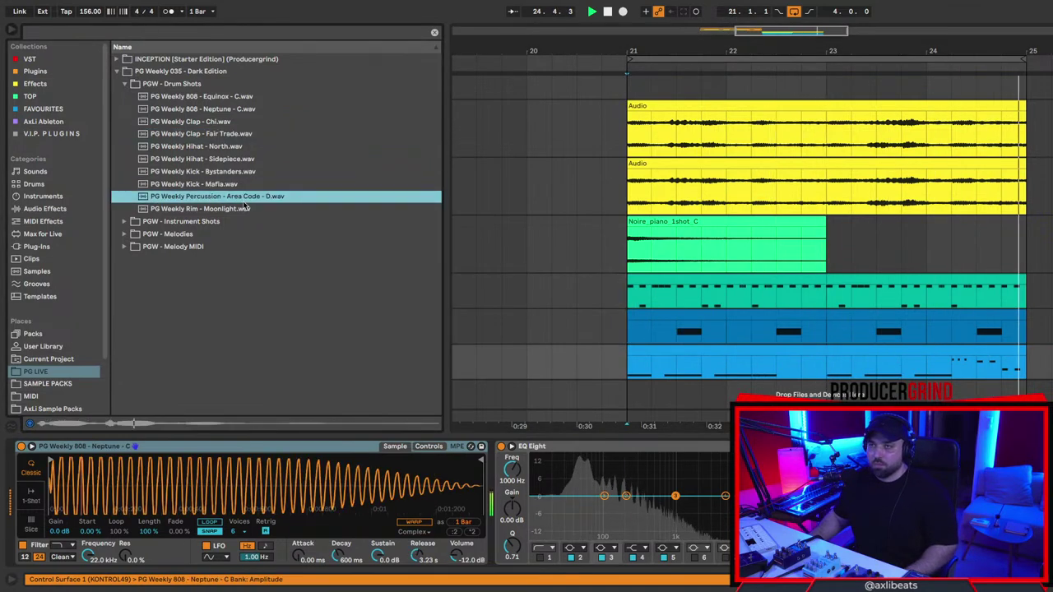
click(212, 159)
click(209, 109)
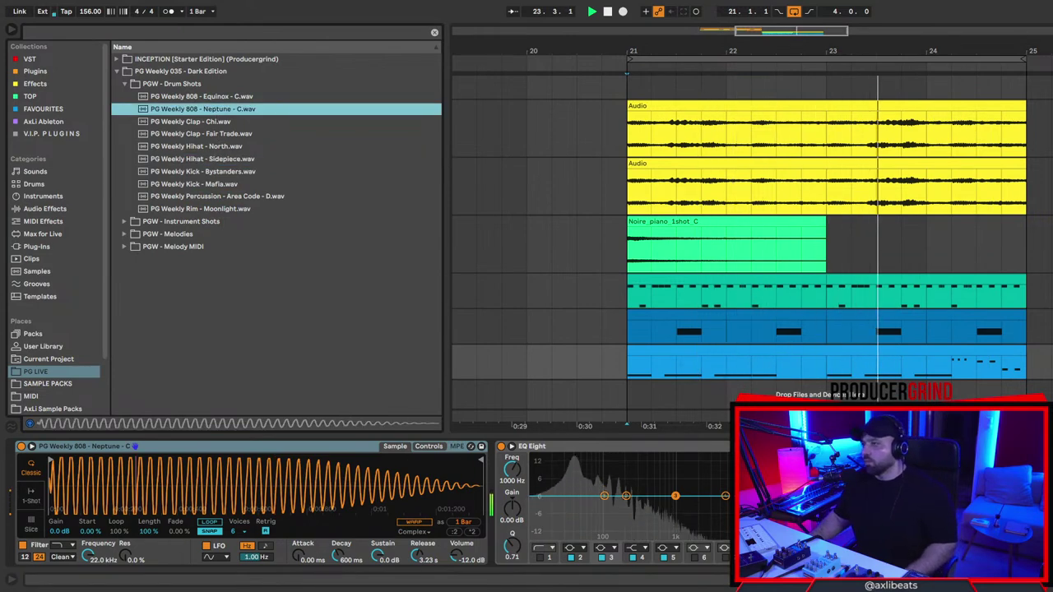
Transpose all notes of the four-bar 808 clip down one semitone and set the clip's scale root to D#/Eb.
double_click(894, 350)
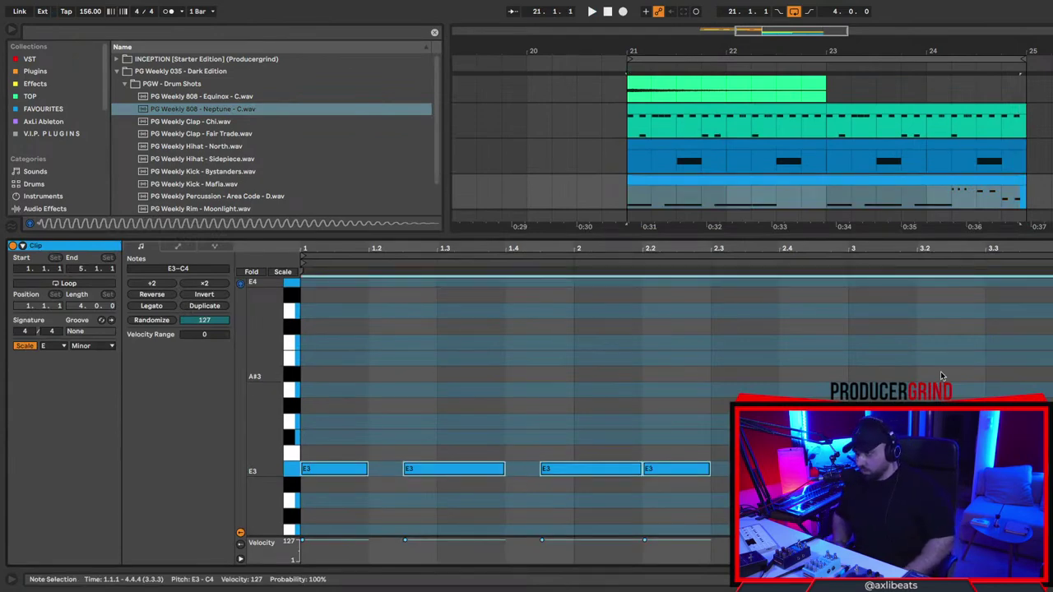
key(Down)
click(51, 345)
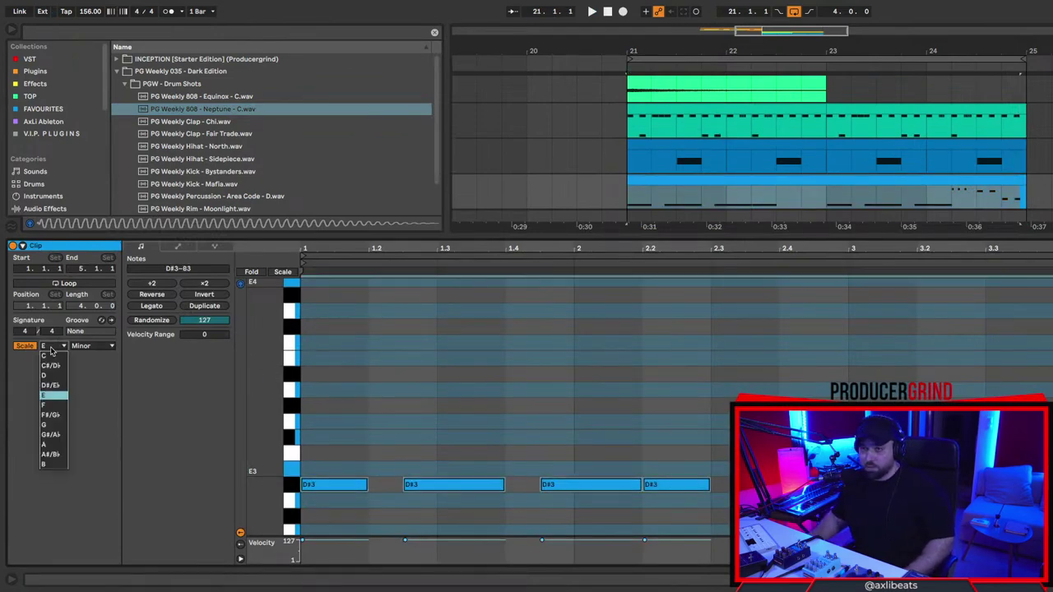
click(52, 386)
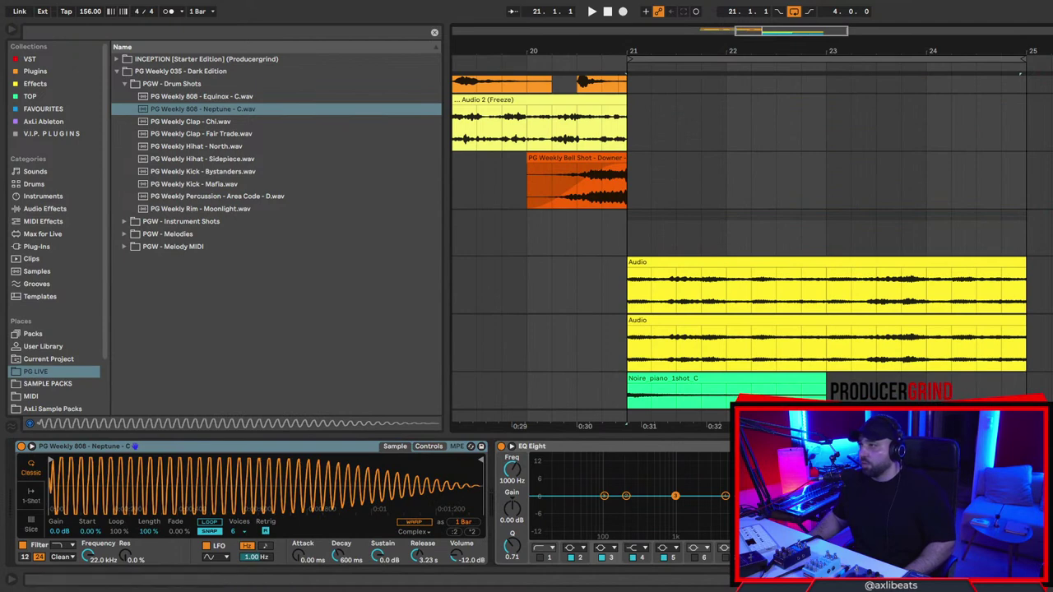
Set the pitch of the Noire piano one-shot clip at bar 21 to +3 semitones.
click(835, 233)
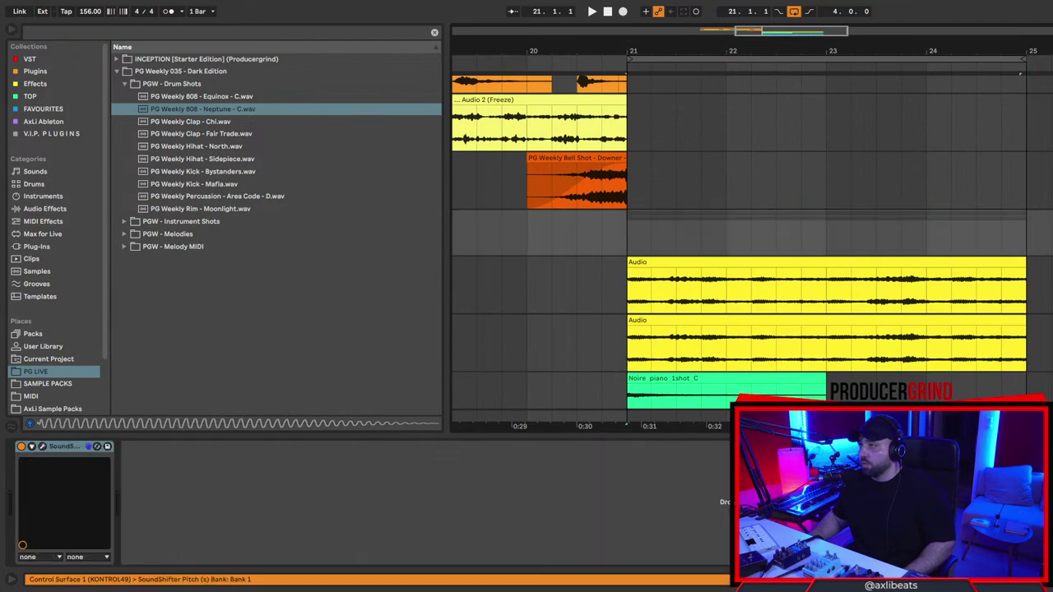
scroll(751, 242, down, 5)
scroll(751, 243, up, 2)
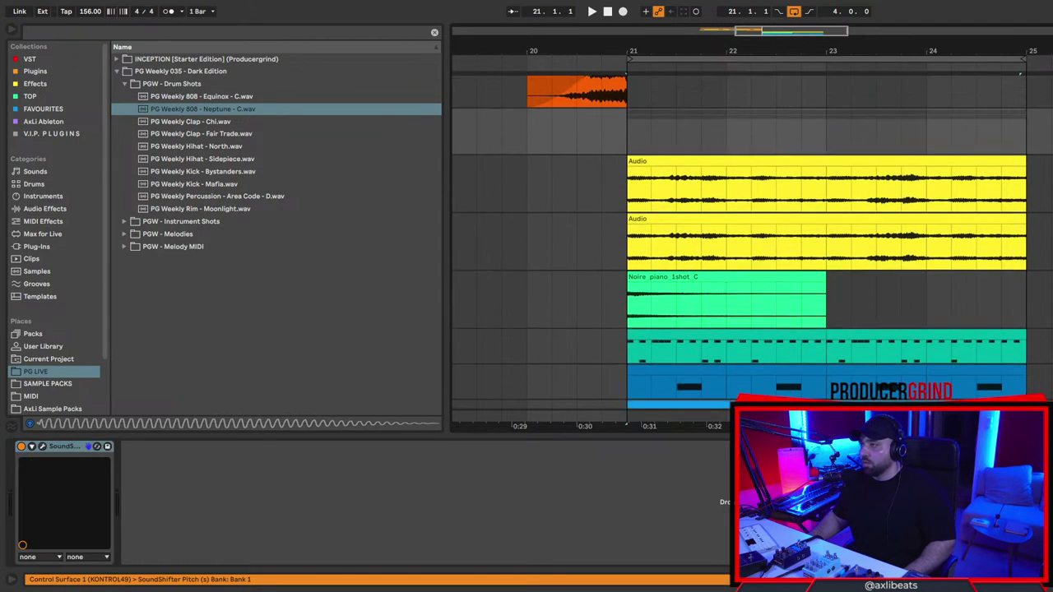
click(748, 287)
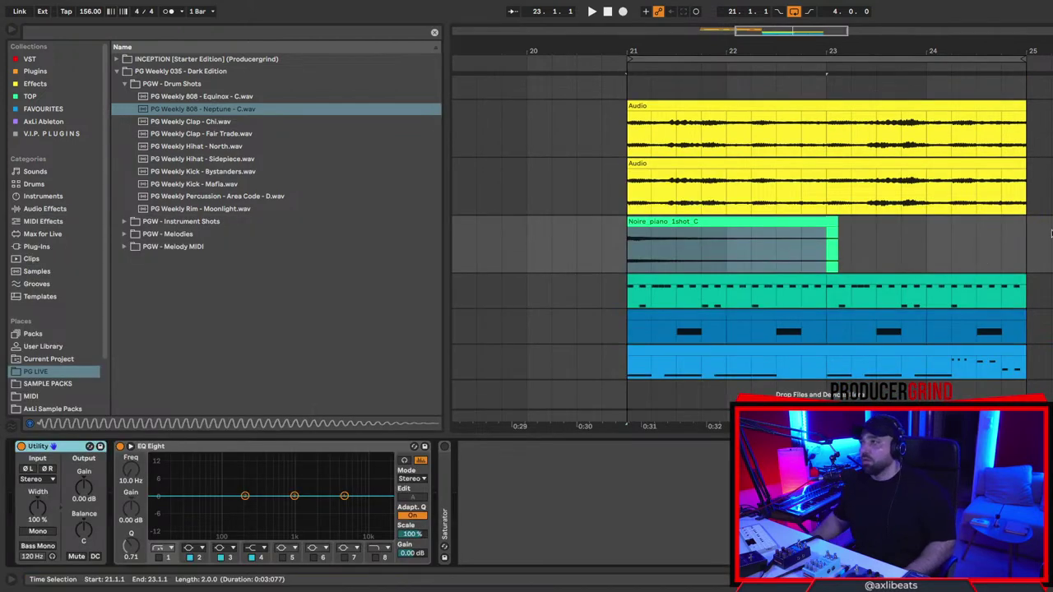
Set the SoundShifter Pitch transposition on the melody group to 1 semitone and close the plugin window.
scroll(752, 238, up, 2)
click(740, 157)
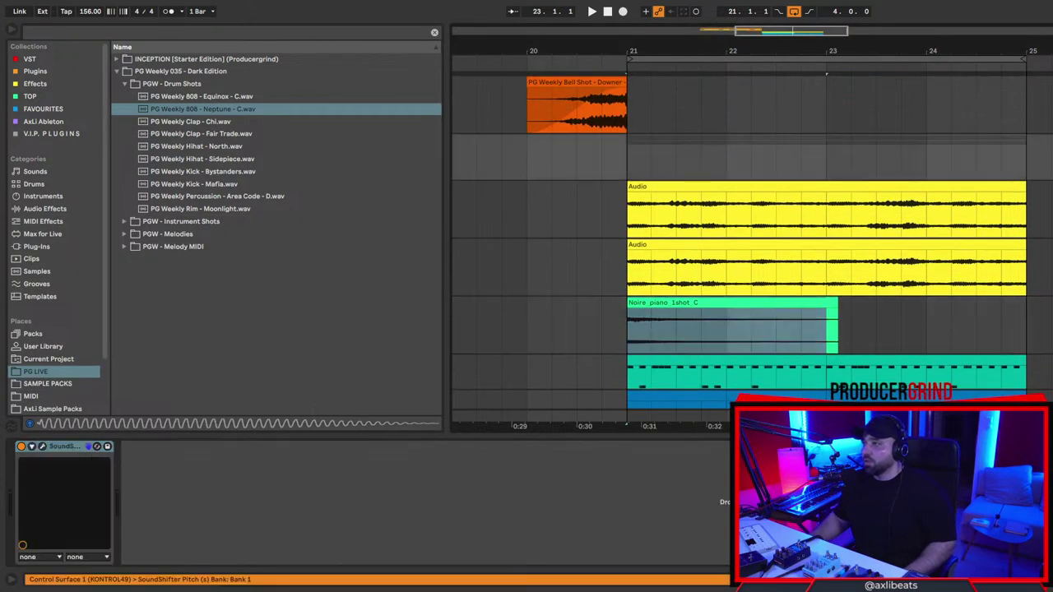
click(42, 447)
drag(526, 213, 526, 220)
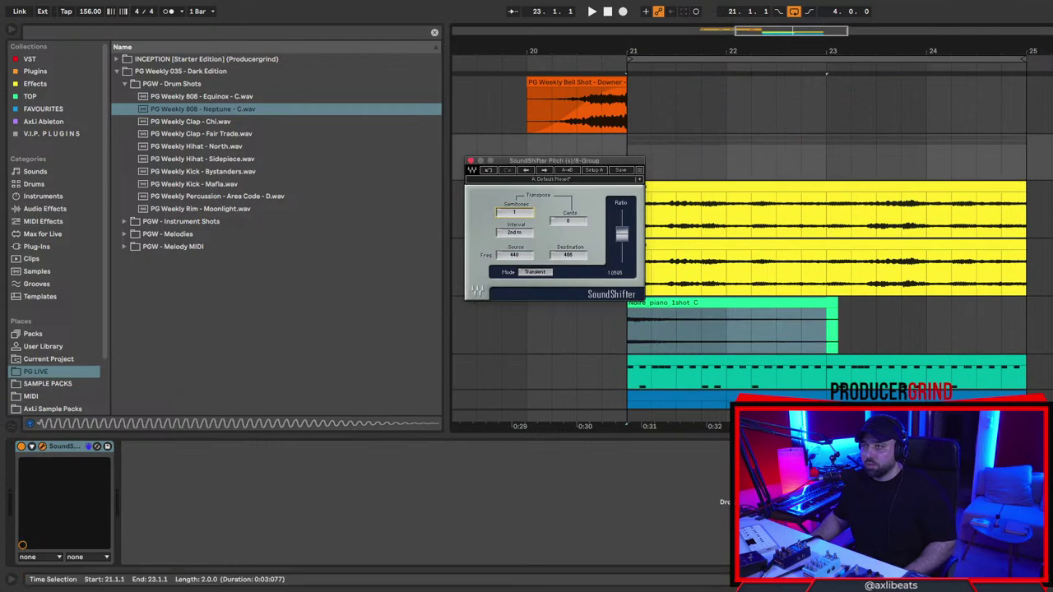
click(471, 161)
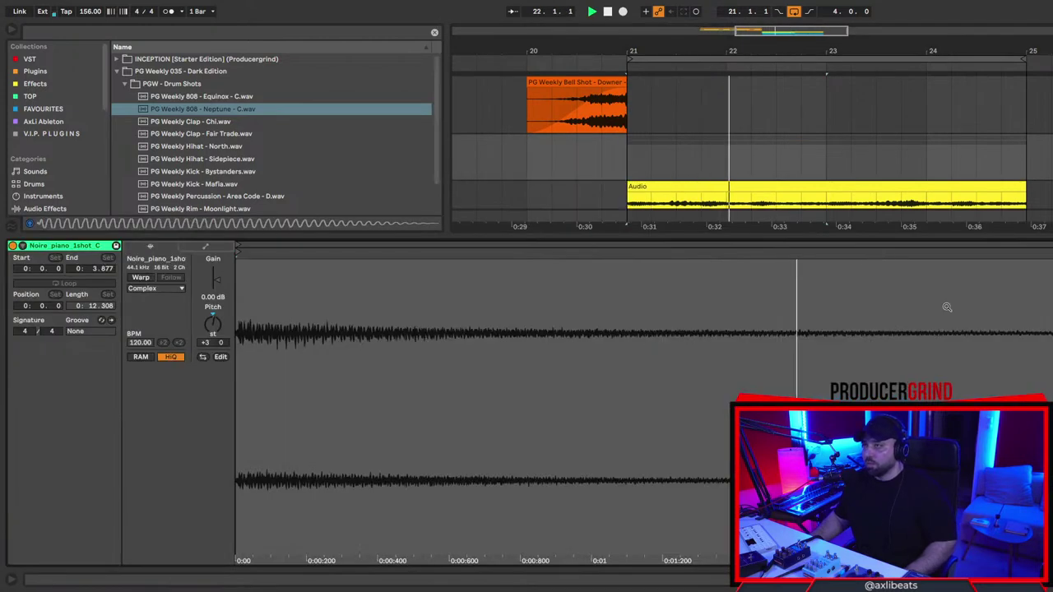
Duplicate all melody, piano and drum clips from bars 21 to 25 directly after themselves and extend the loop to eight bars.
scroll(917, 314, down, 2)
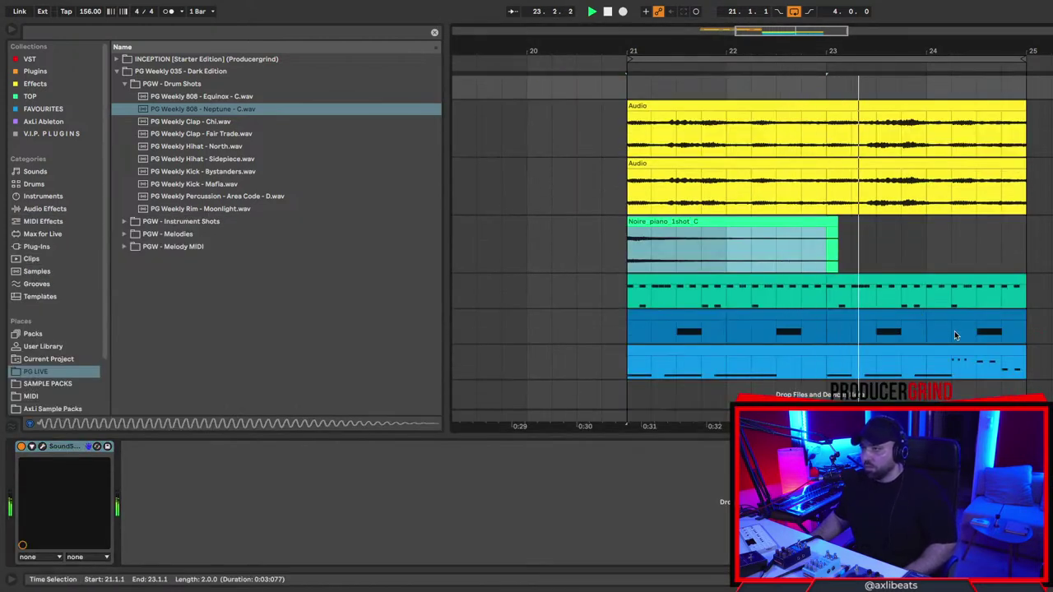
scroll(1007, 331, right, 3)
drag(874, 153, 490, 371)
key(ctrl+d)
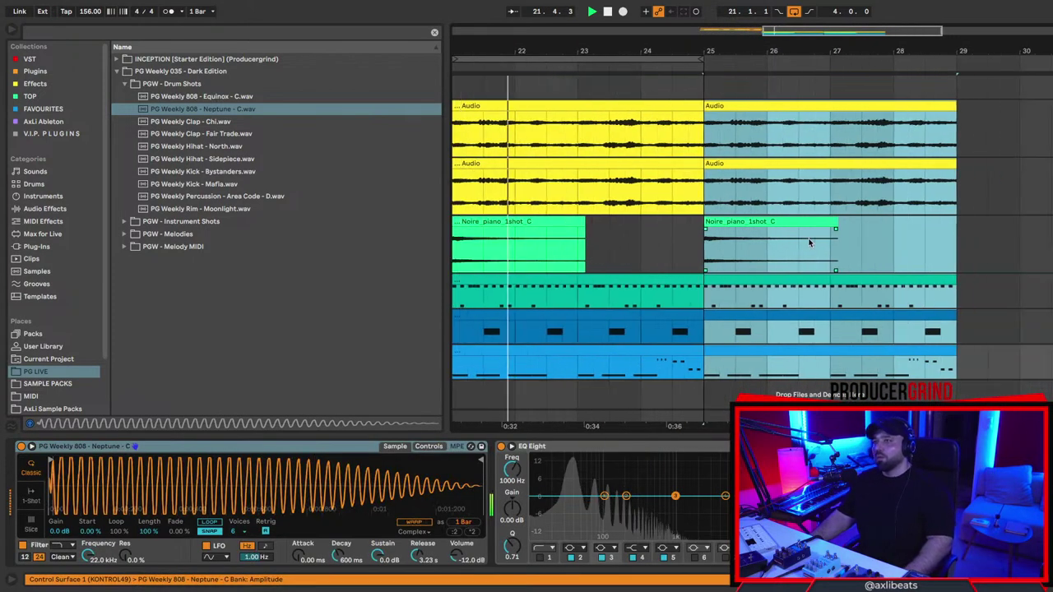
drag(702, 57, 956, 80)
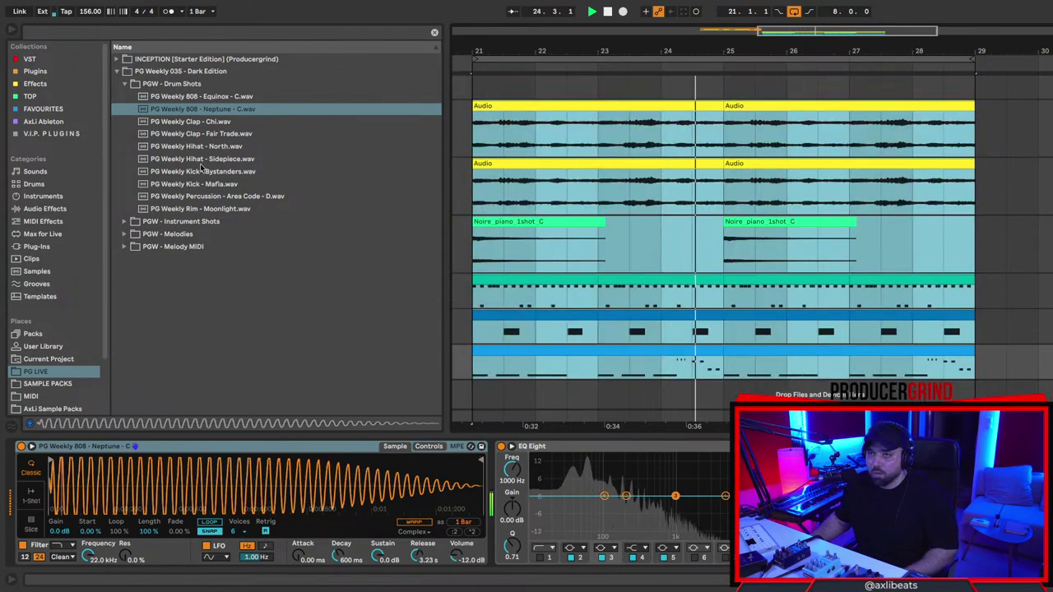
Audition the Sidepiece hi-hat and Mafia kick, and duplicate the 808 track, deleting the copy's first clip before bar 25.
click(215, 159)
click(219, 184)
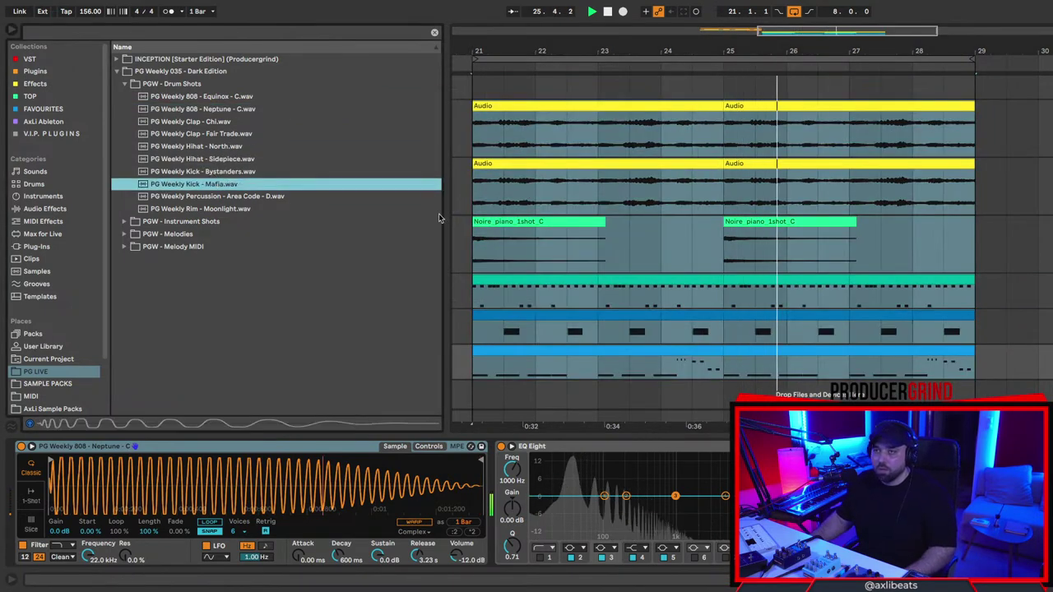
click(789, 349)
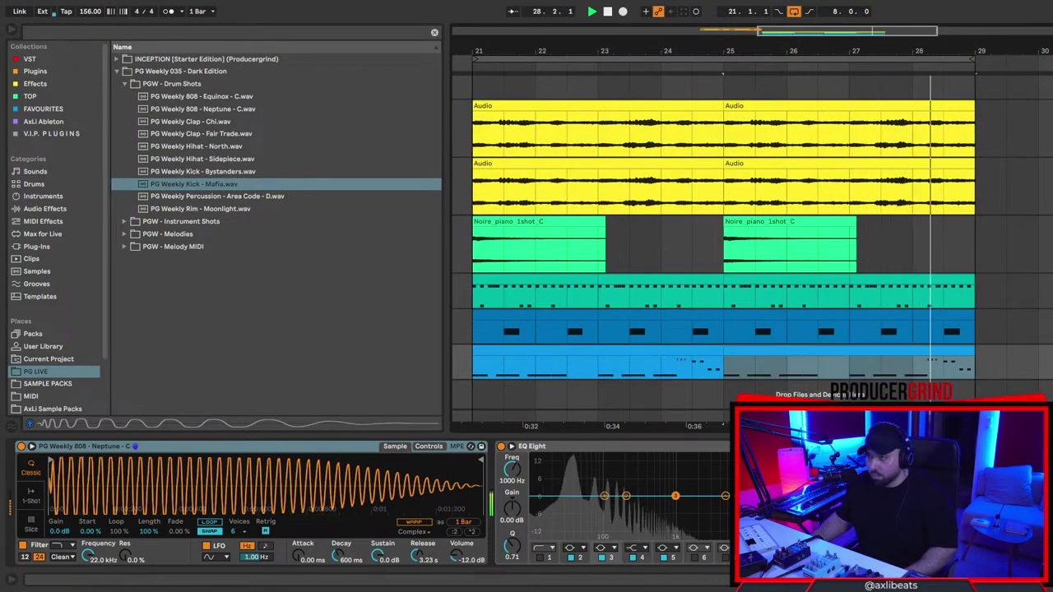
key(ctrl+d)
click(691, 378)
key(Delete)
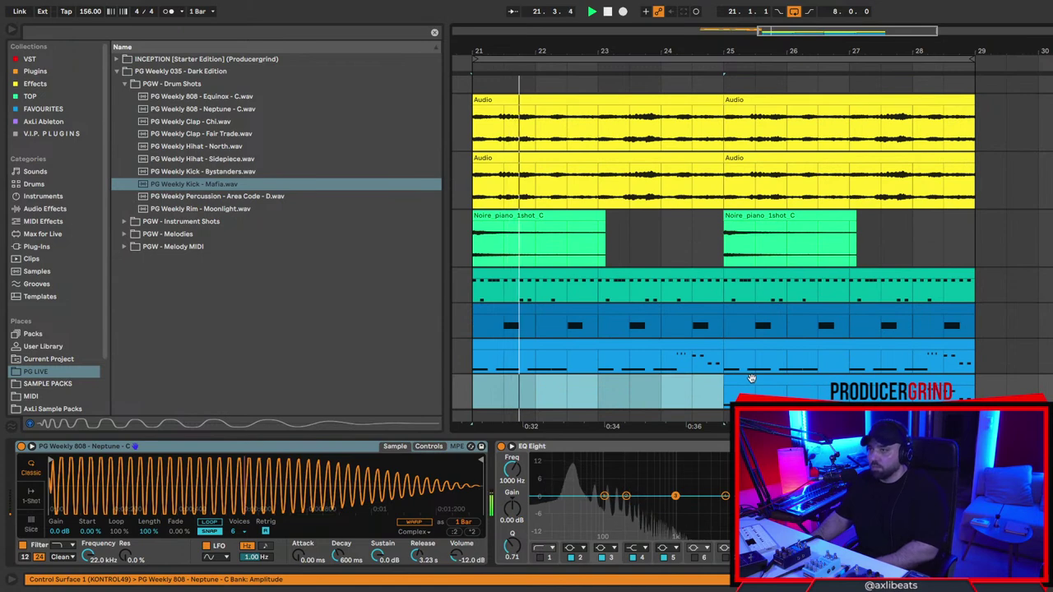
Replace the duplicated track's 808 sample with PG Weekly Kick - Mafia and set its release to 102 ms.
click(761, 378)
drag(271, 184, 375, 495)
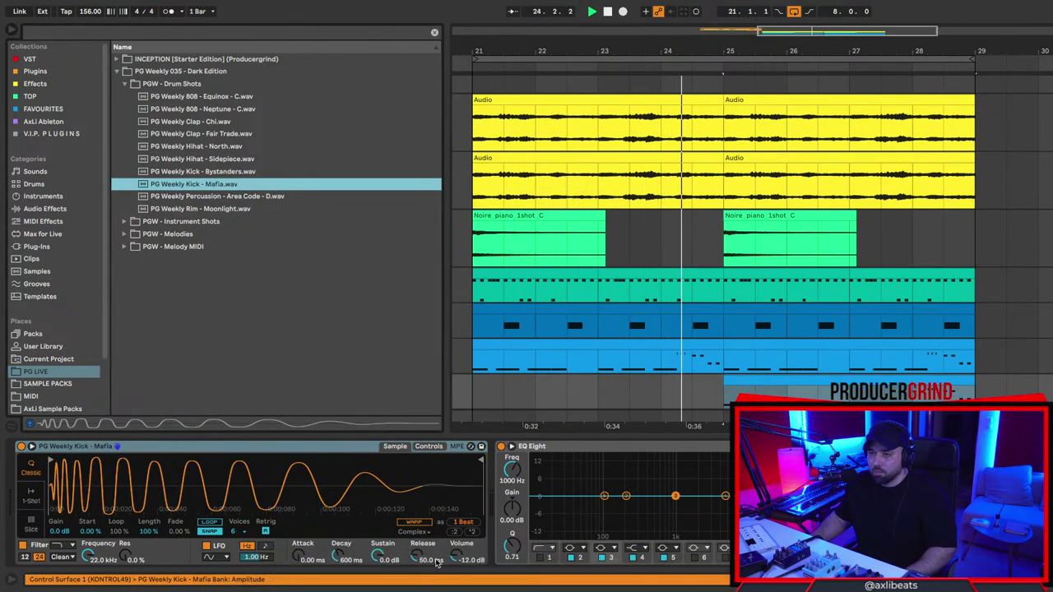
drag(417, 556, 417, 549)
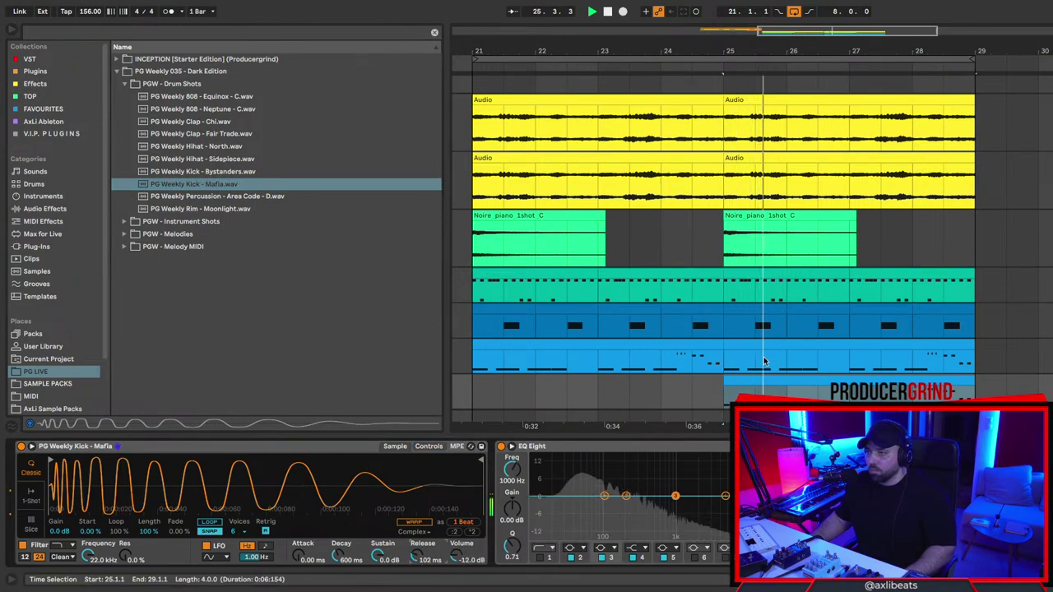
Transpose all notes of the kick clip at bar 25 down three semitones so the D#3 hits land on C3.
double_click(771, 383)
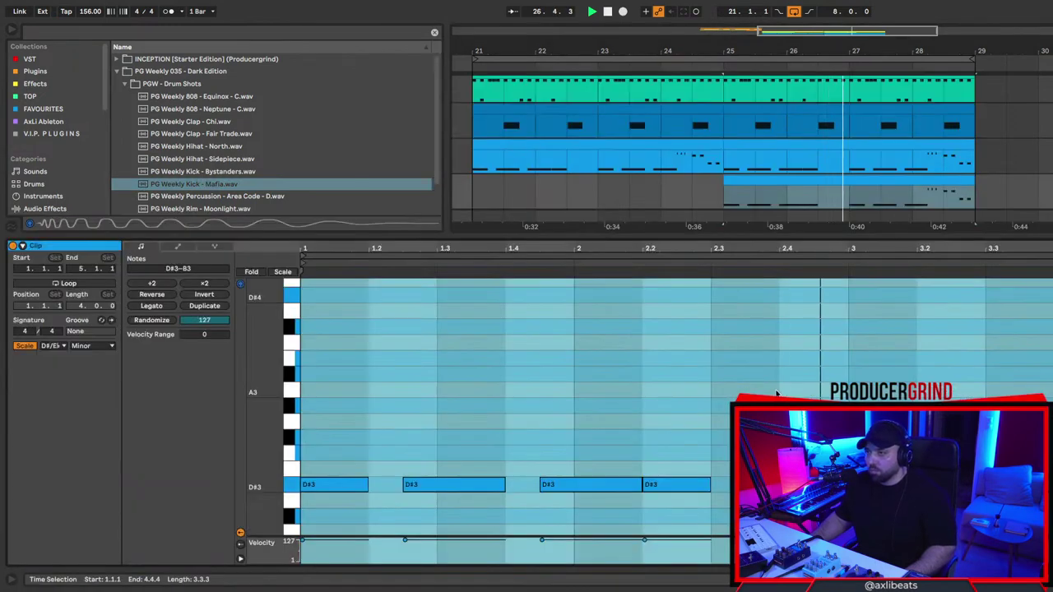
key(super+a)
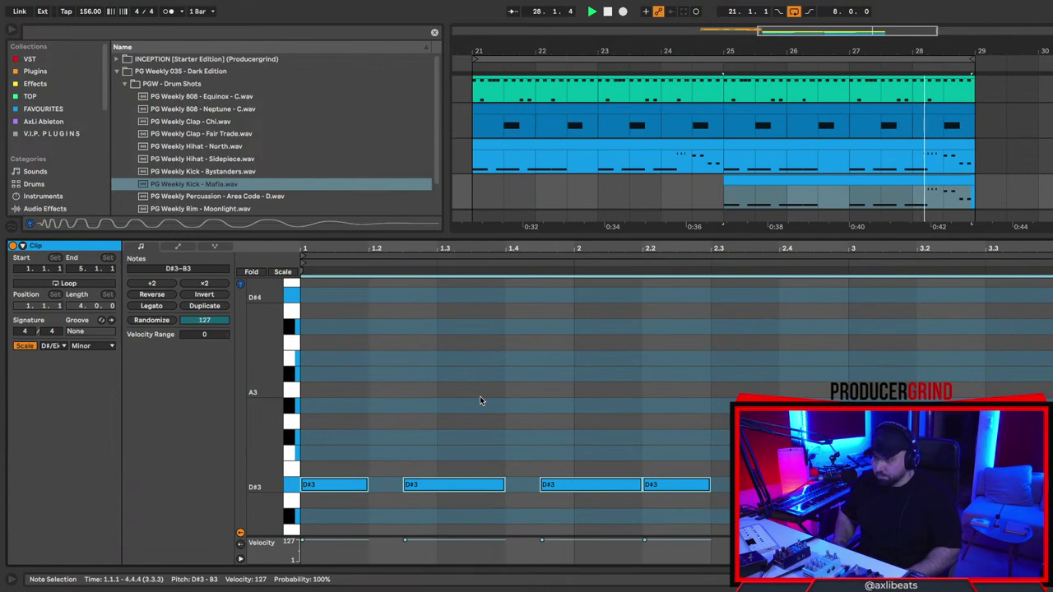
key(Down)
key(Down)
key(Down)
key(shift+Tab)
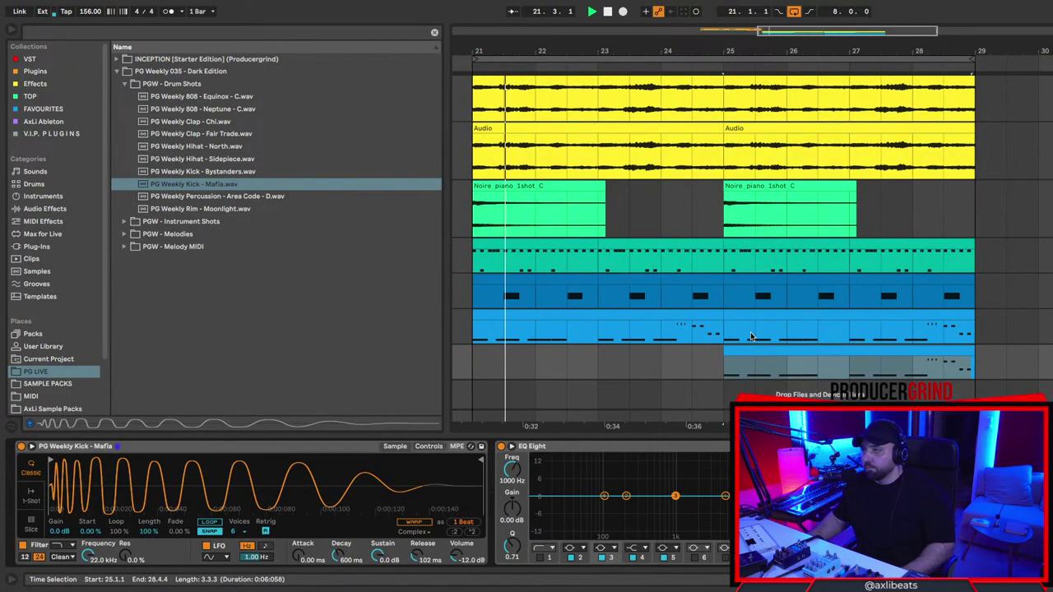
Reopen the kick clip and select its last bar, from 4.1.1 to 5.1.1.
double_click(844, 346)
drag(914, 197, 972, 198)
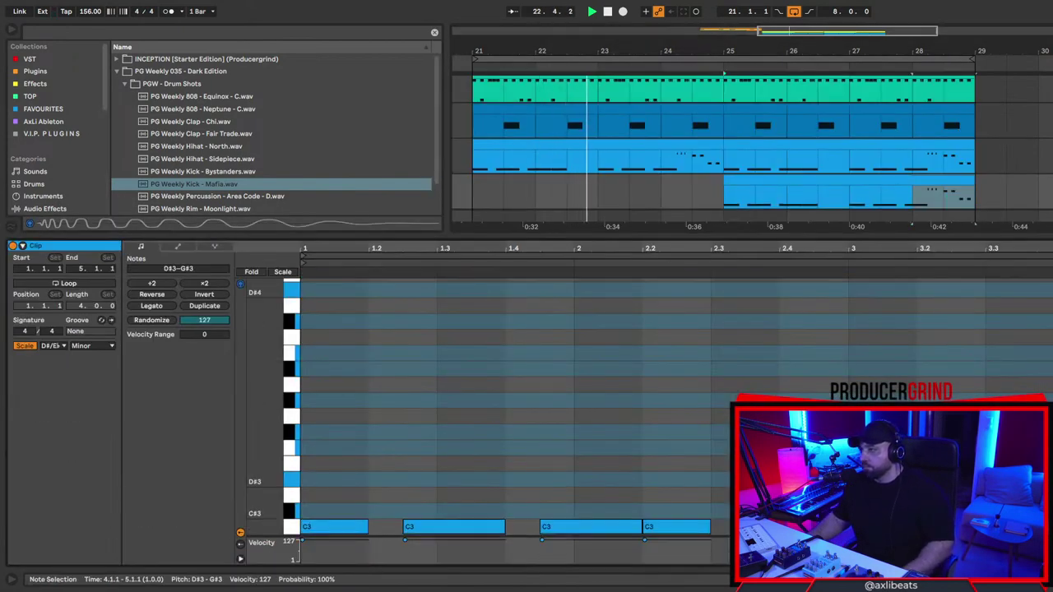
Loop bars 25 to 29 and set the PG Weekly Kick - Mafia sampler's release to 267 ms.
click(650, 501)
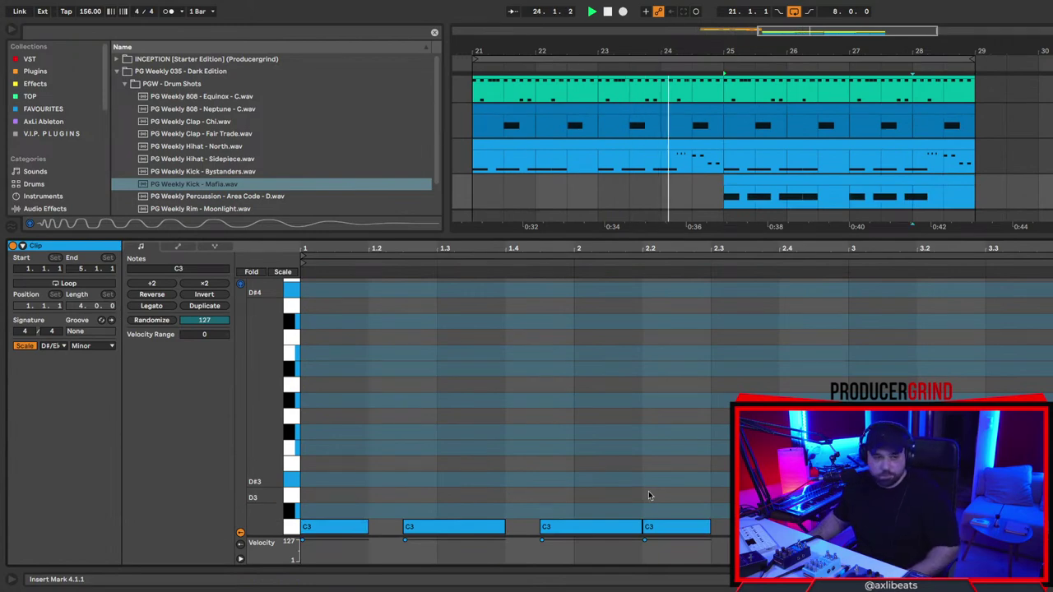
key(shift+Tab)
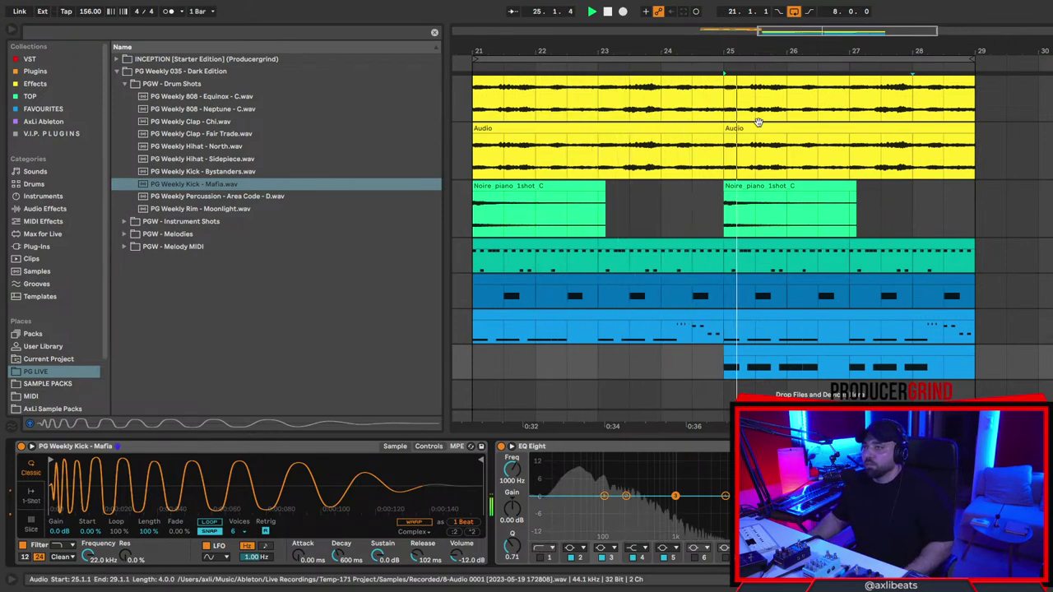
drag(475, 59, 724, 60)
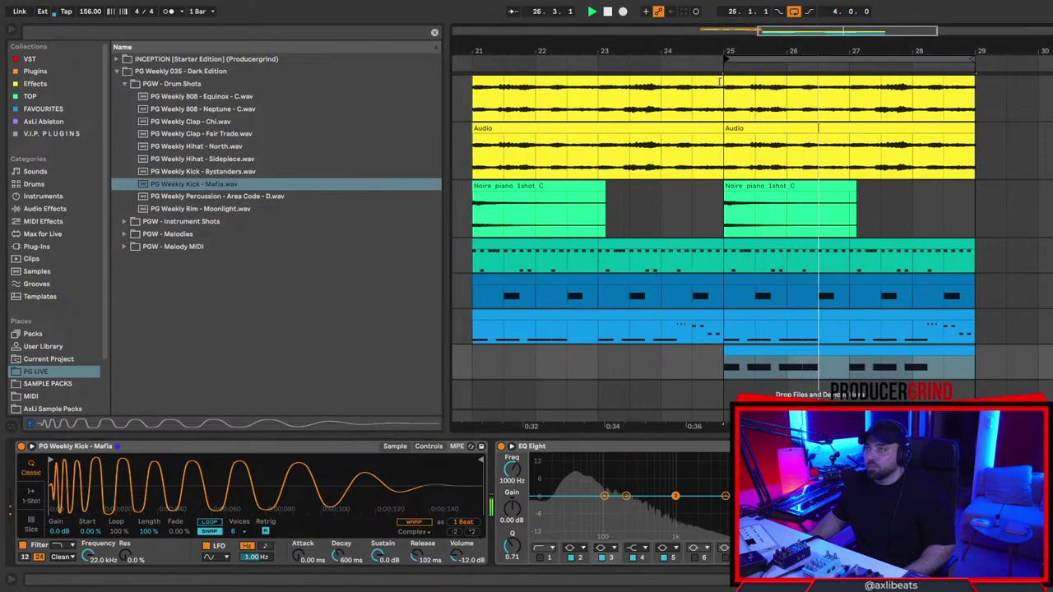
drag(426, 558, 426, 577)
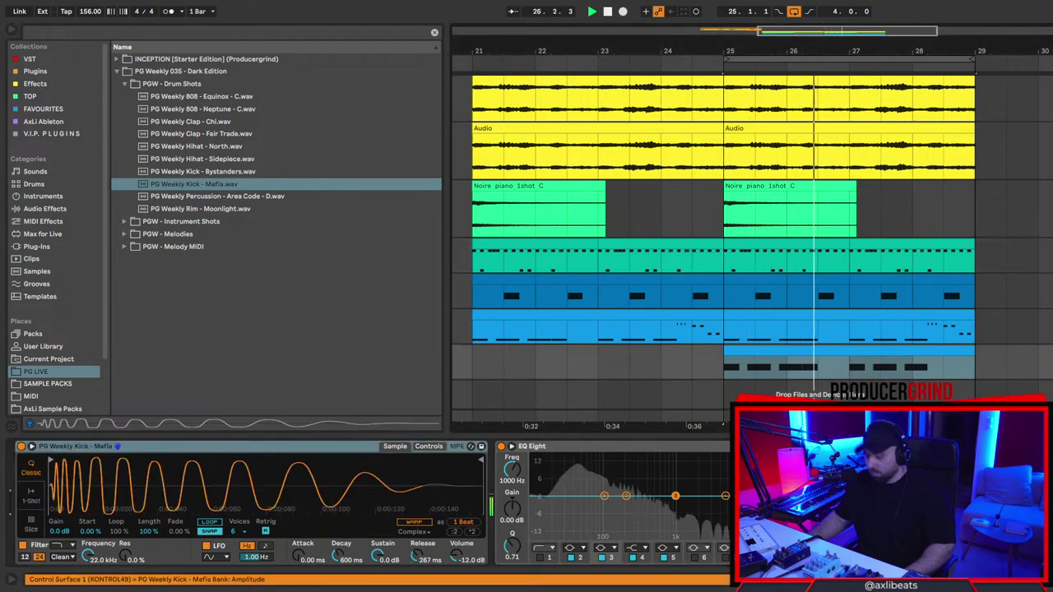
Group the drum and 808 tracks, and search the plug-ins for "stand", expanding the SIR Audio Tools folder.
key(ctrl+t)
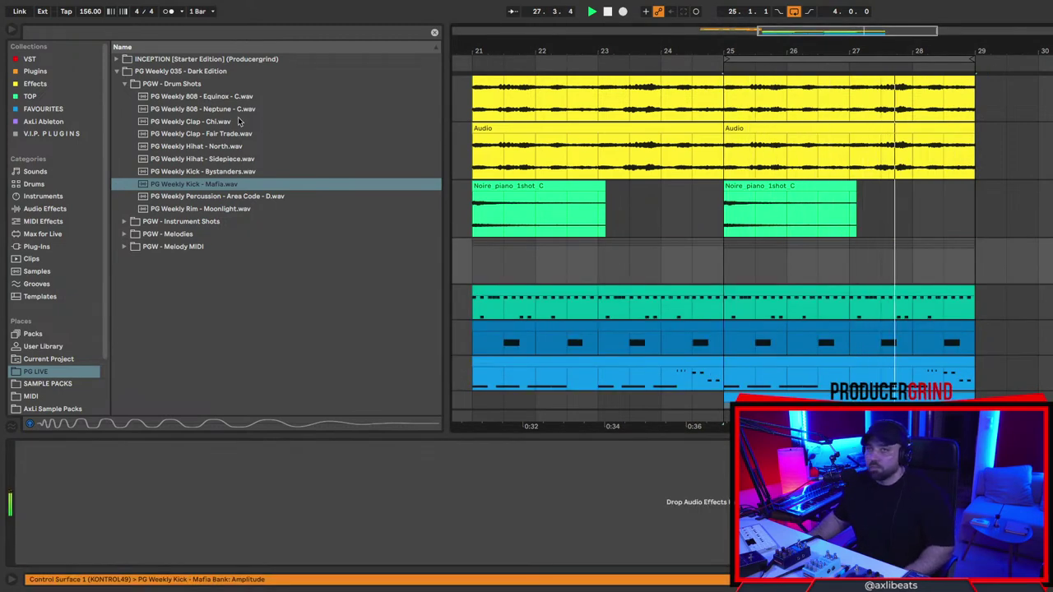
click(36, 32)
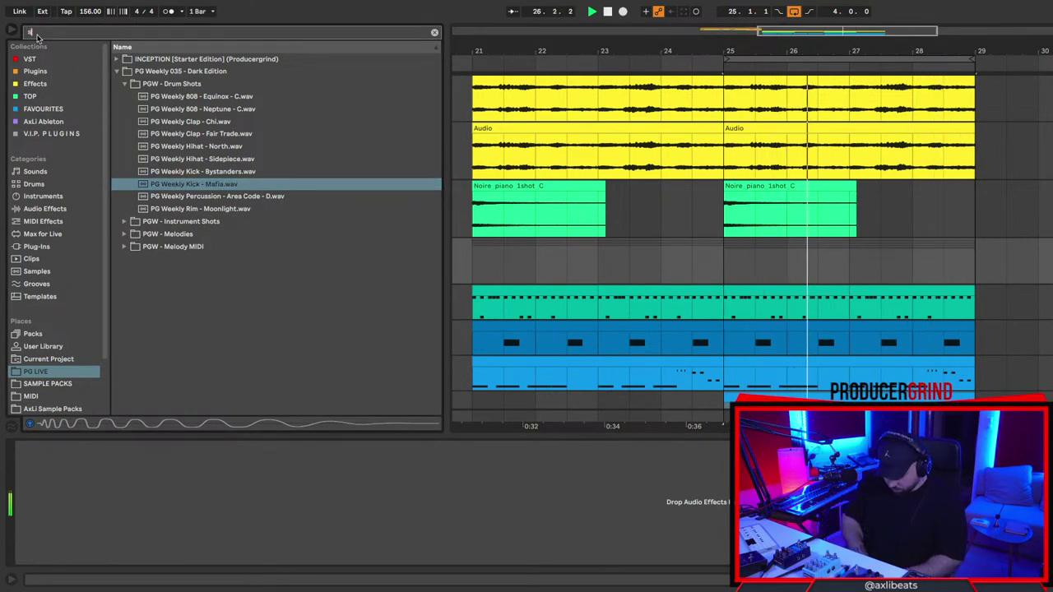
text(stand)
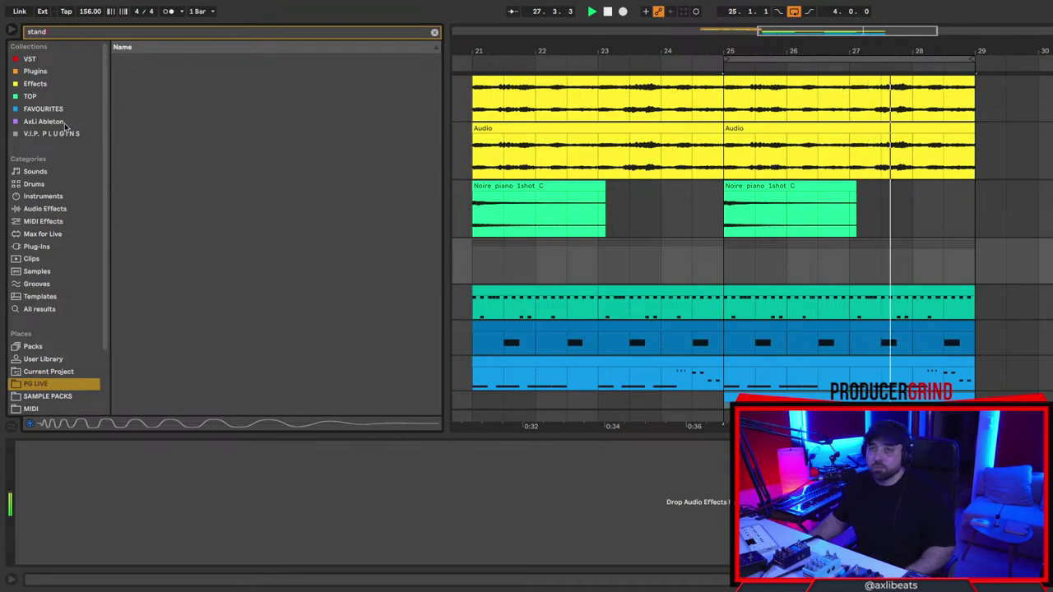
click(65, 134)
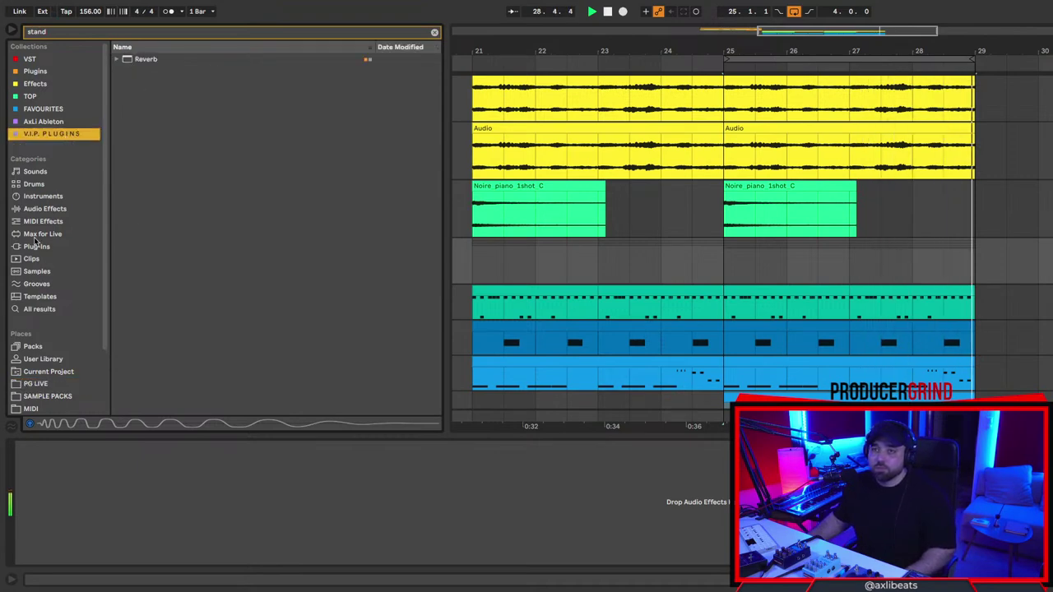
click(36, 245)
click(132, 84)
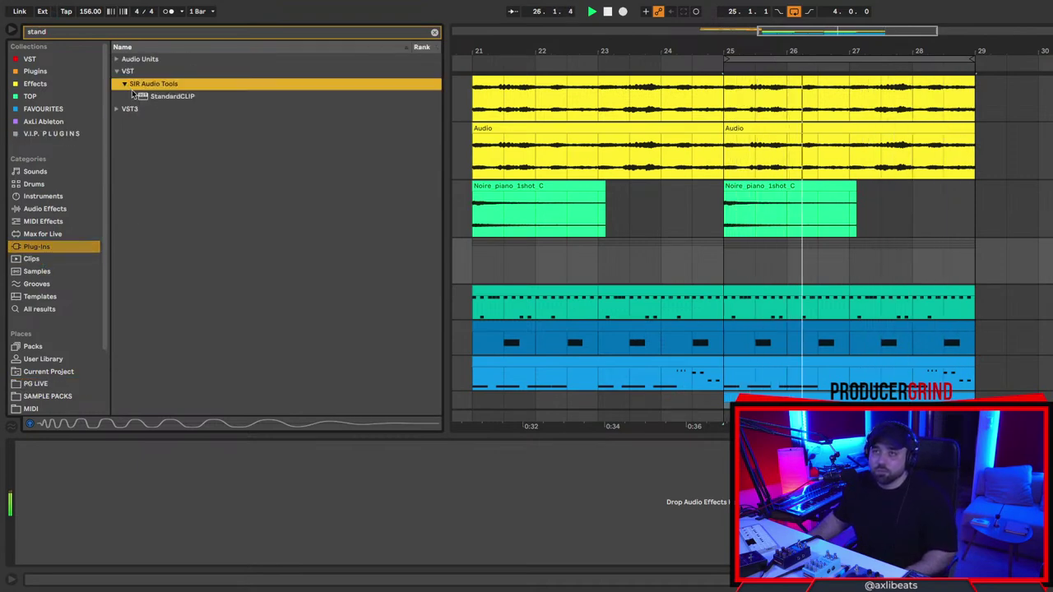
Find ClassicClipper by searching the plug-ins for "classic", load it on the drum group and set its gain to 3.1 dB.
drag(62, 33, 6, 29)
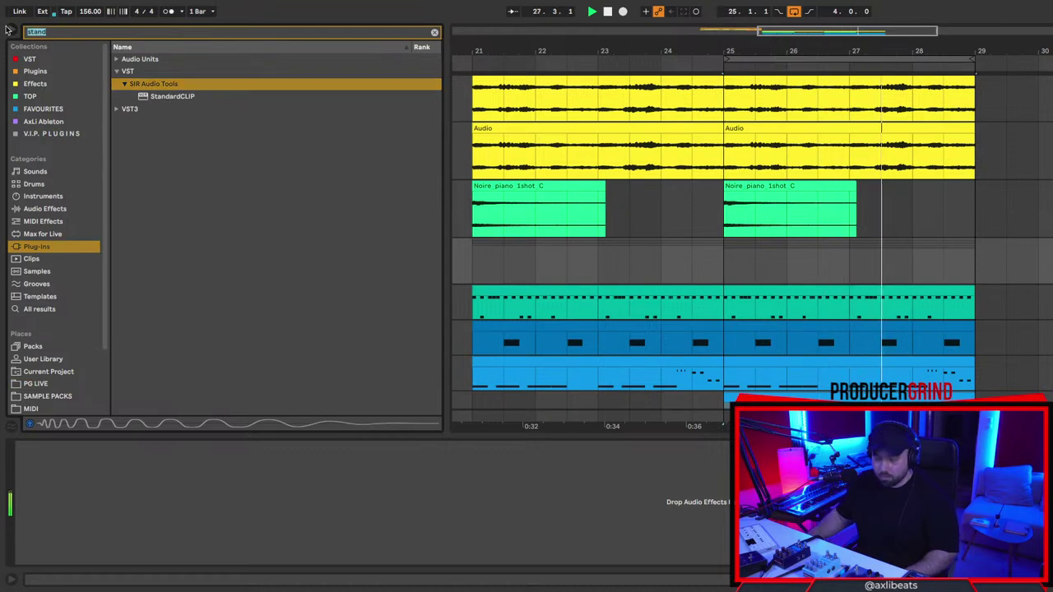
text(classic)
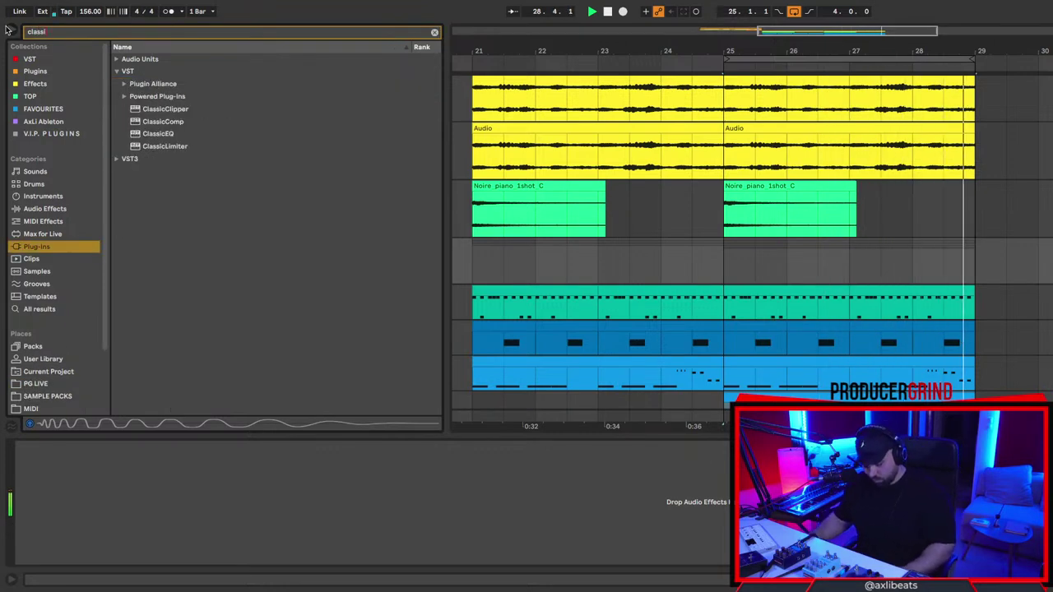
click(179, 110)
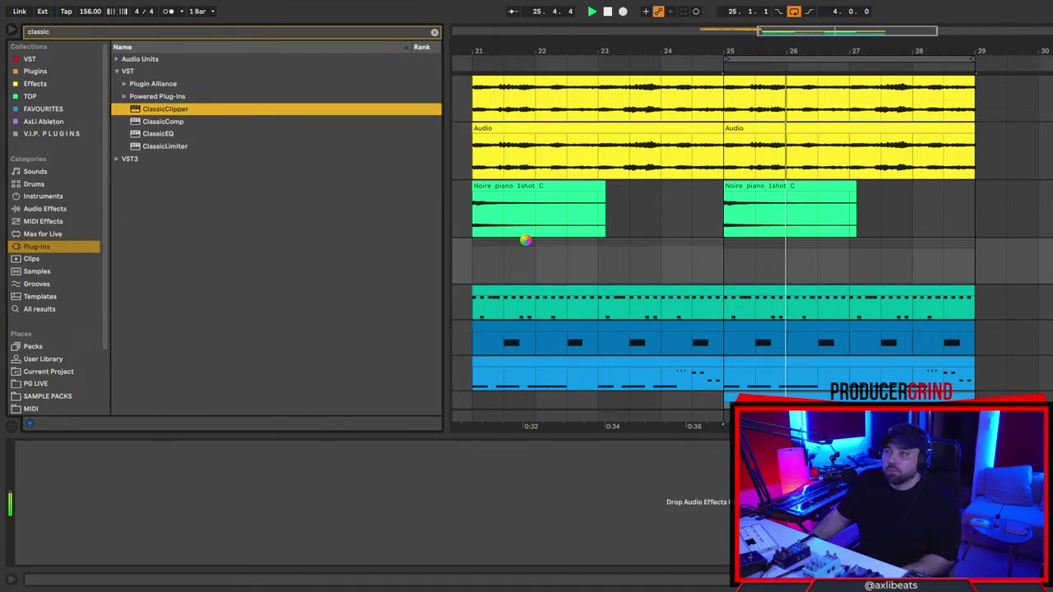
drag(510, 238, 536, 244)
drag(664, 288, 643, 275)
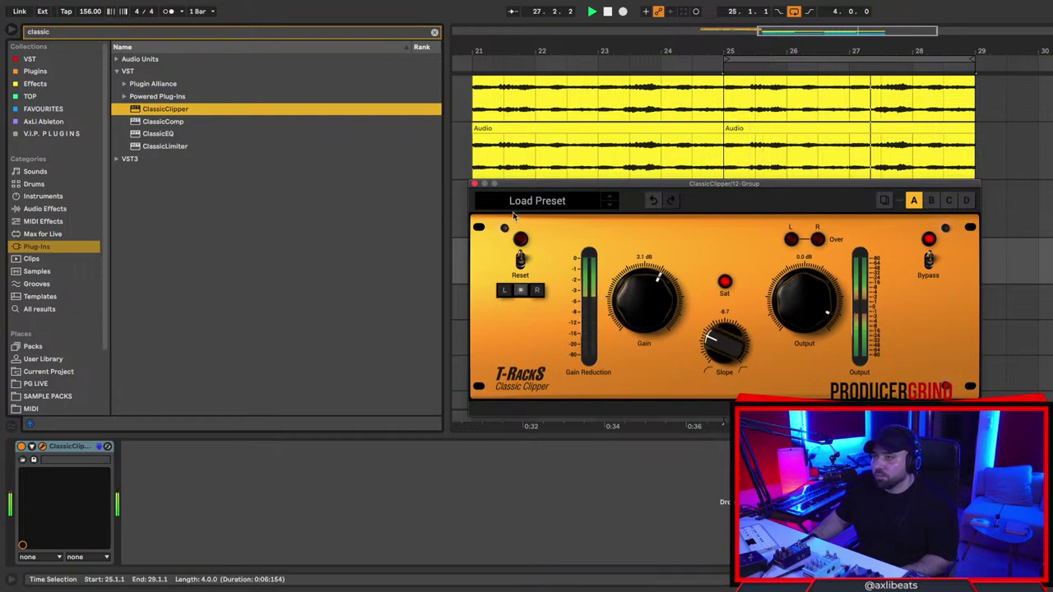
click(472, 183)
Try transposing the first two notes of the 808 clip at bar 21 up an octave to D#4 and play from there.
scroll(452, 369, down, 2)
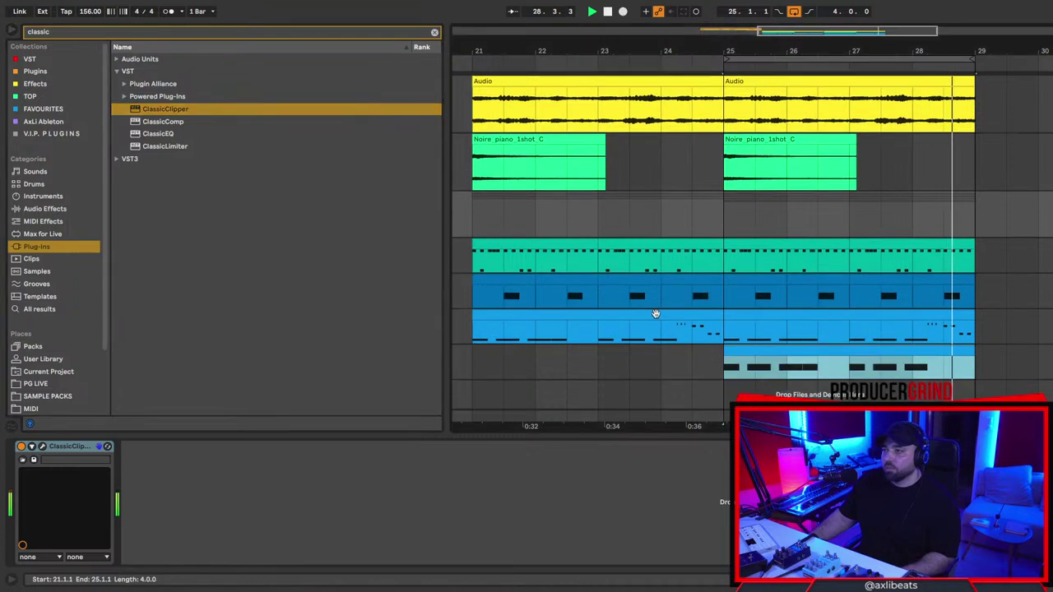
click(471, 376)
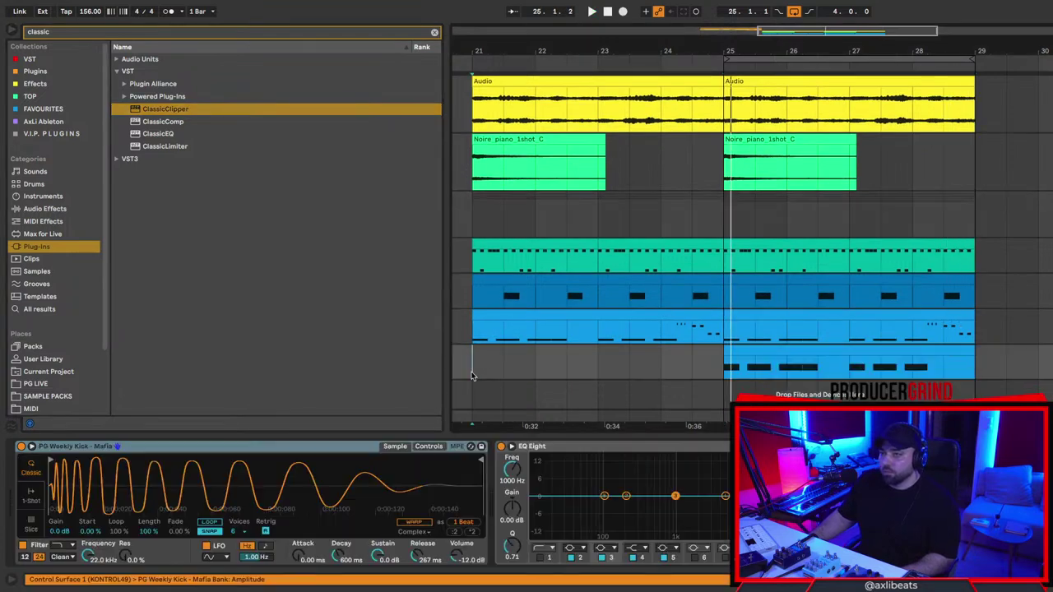
double_click(539, 324)
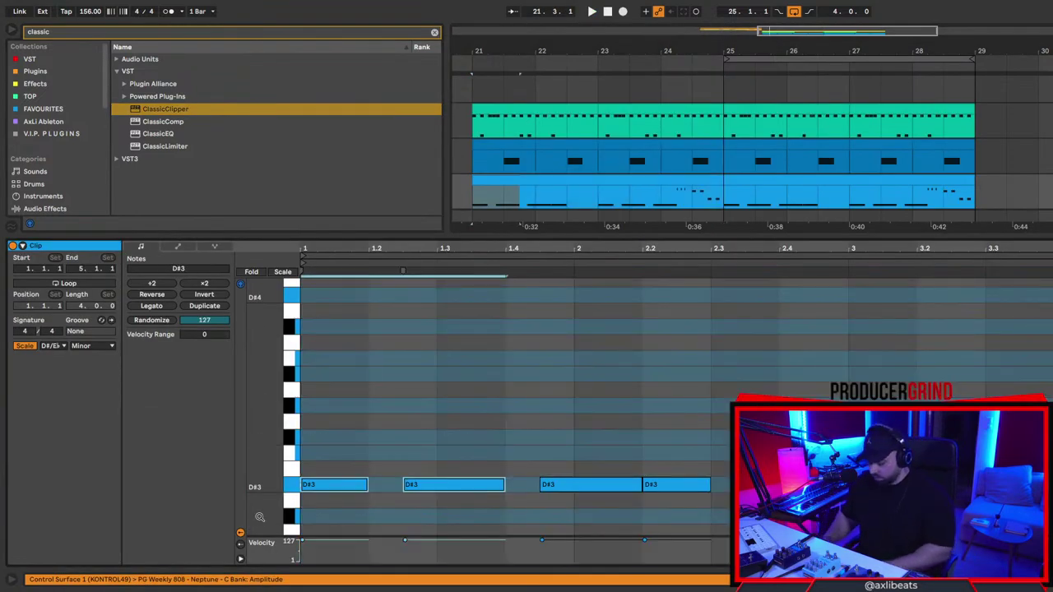
key(shift+Up)
key(space)
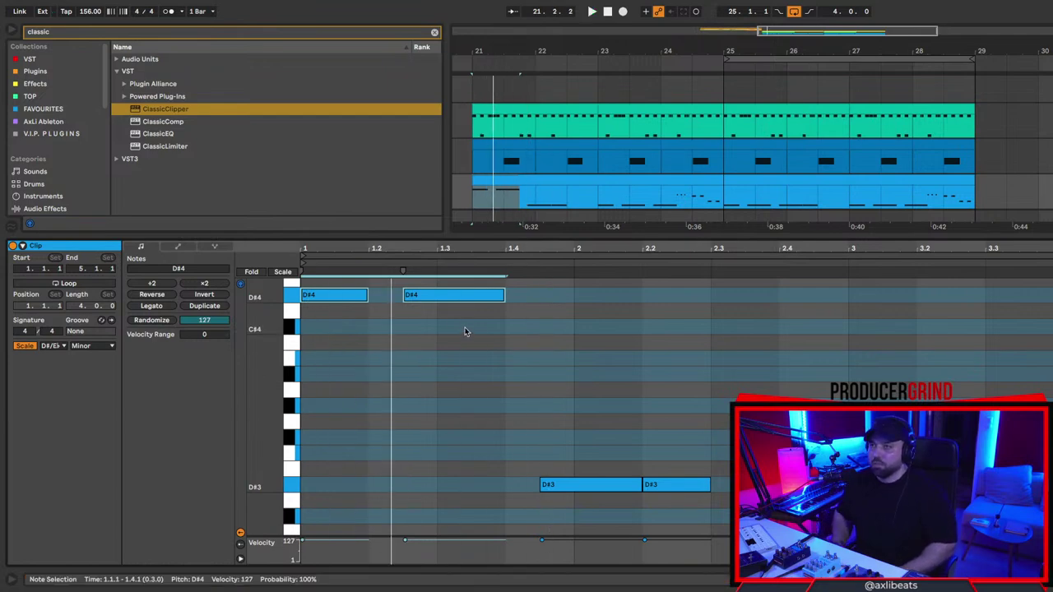
scroll(465, 331, up, 1)
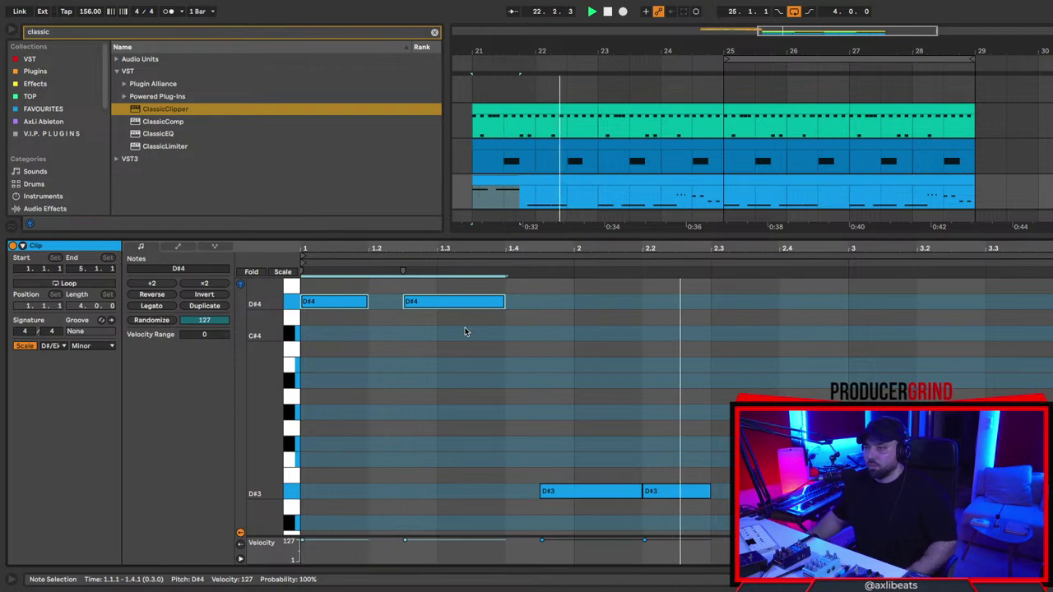
scroll(462, 329, up, 4)
key(shift+Tab)
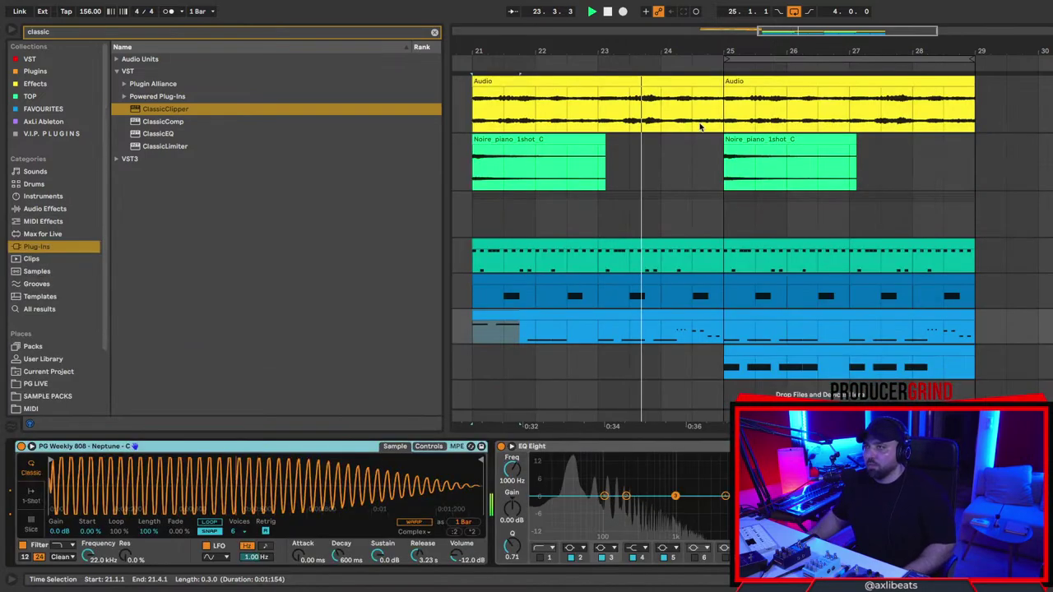
Examine the notes of the kick clip at bars 25 to 29 and bring up the drum group's effects.
scroll(737, 167, left, 2)
scroll(822, 296, right, 3)
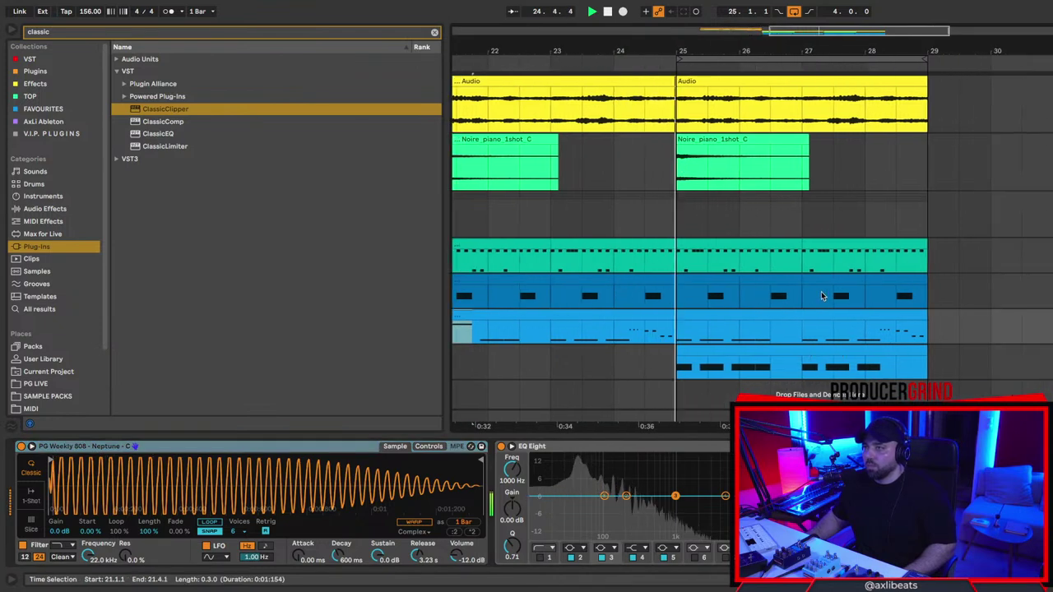
scroll(740, 296, down, 2)
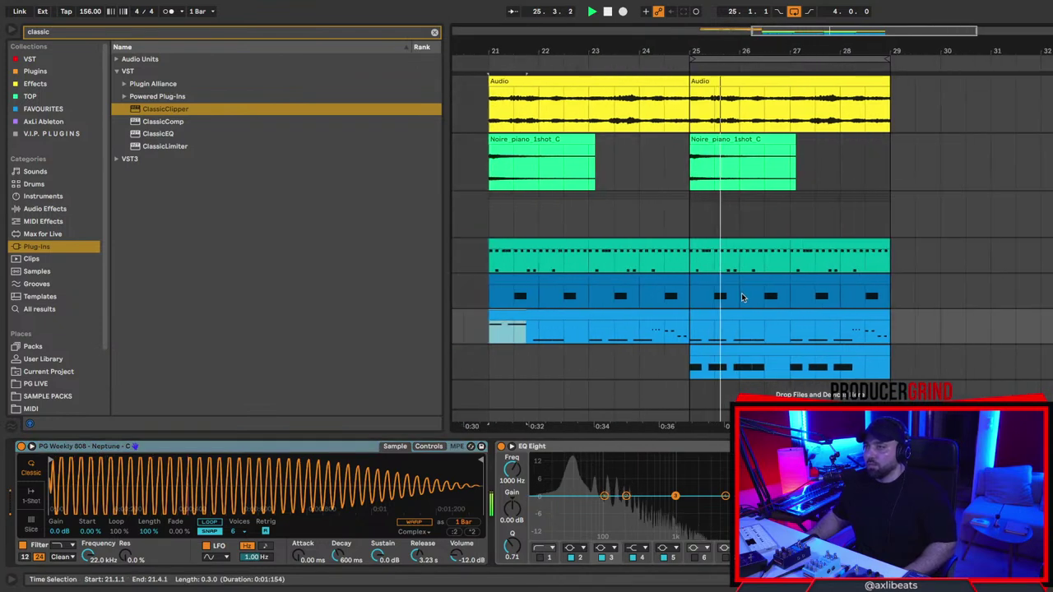
double_click(789, 351)
scroll(772, 370, down, 3)
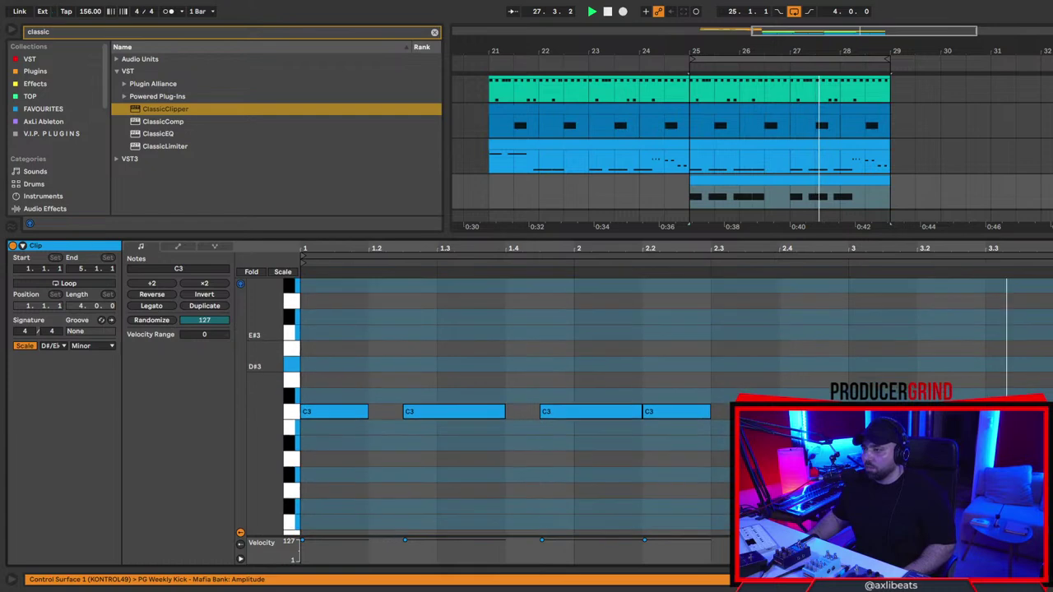
key(shift+Tab)
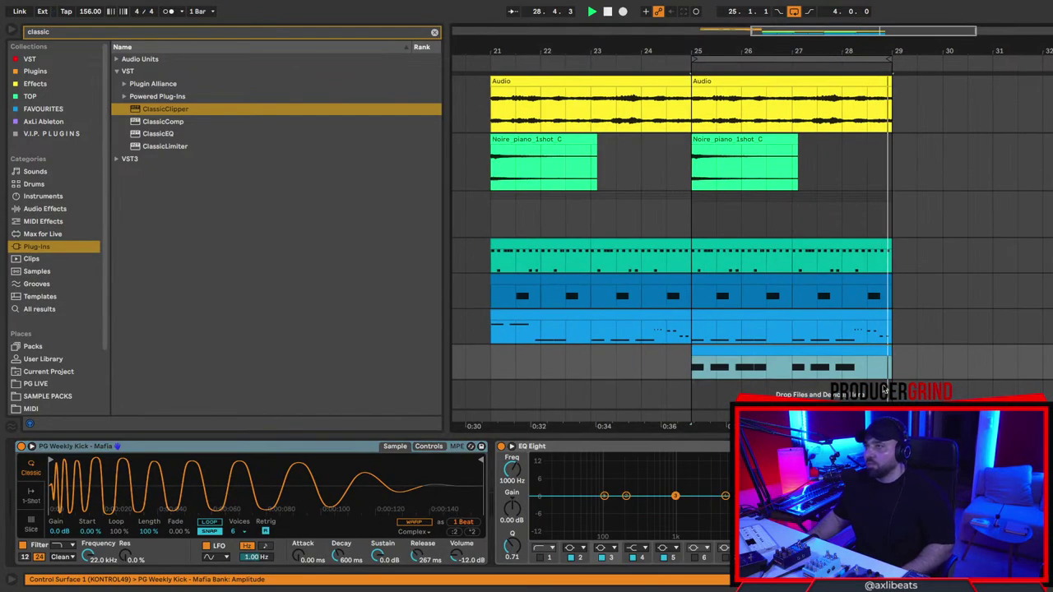
click(1051, 216)
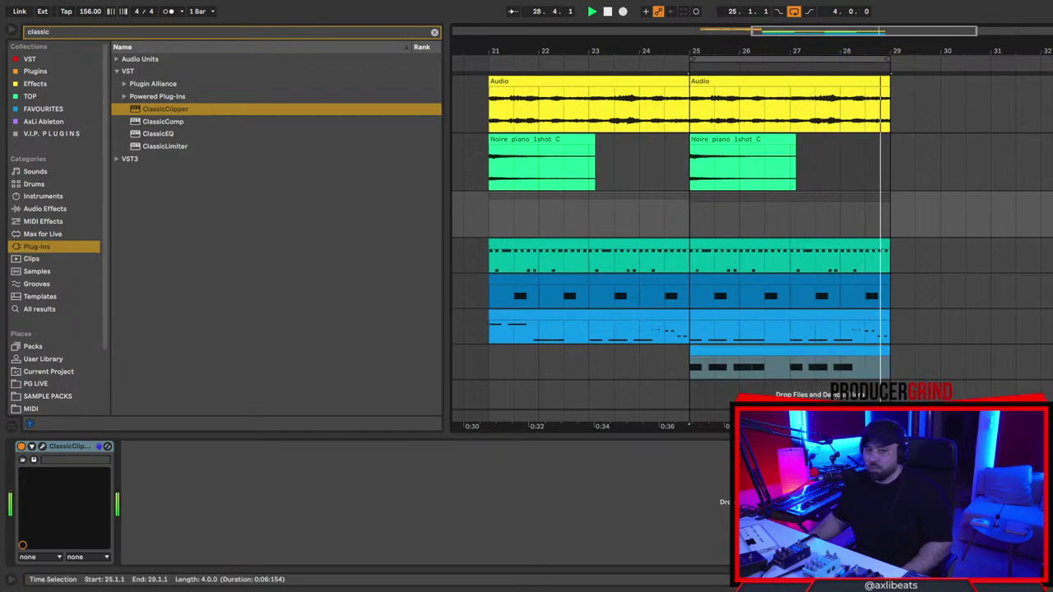
Play the arrangement from bar 17 and restart it at bar 21 to compare the two sections.
scroll(633, 200, right, 3)
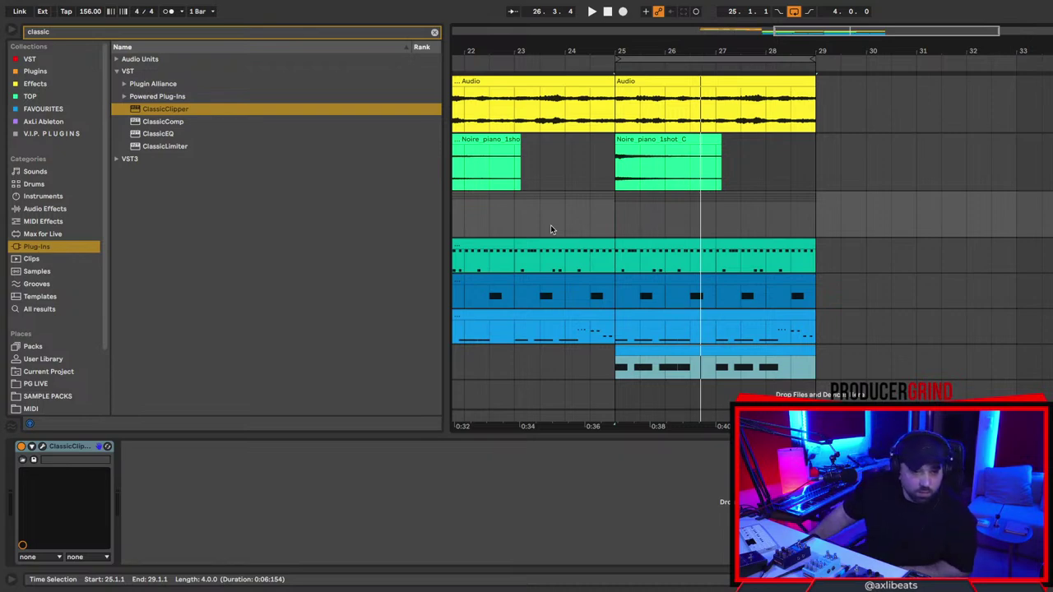
scroll(729, 268, up, 5)
scroll(730, 269, down, 5)
scroll(730, 269, down, 2)
scroll(652, 250, up, 5)
scroll(641, 197, up, 5)
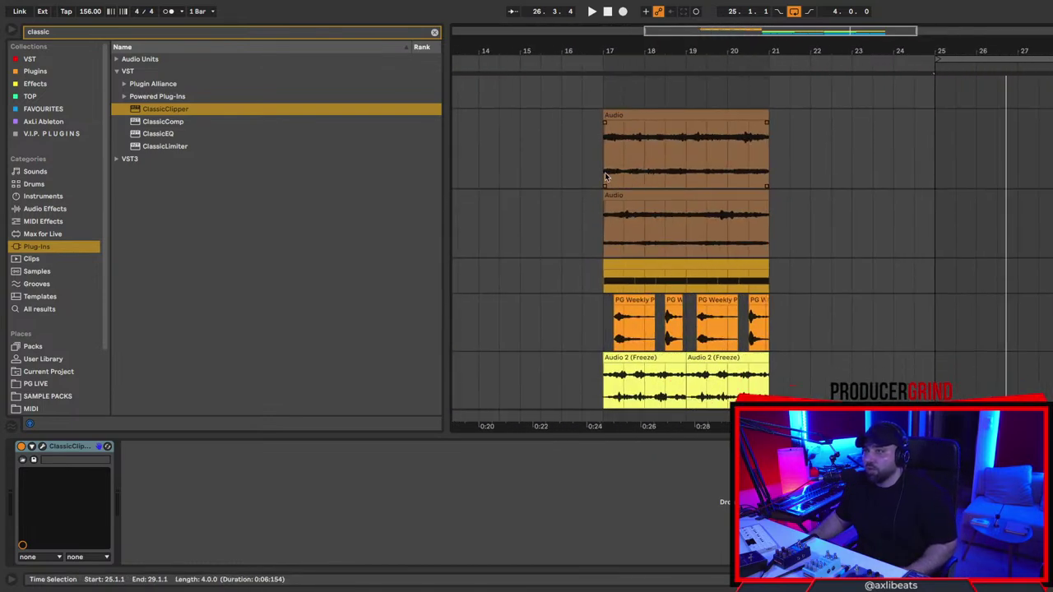
click(606, 179)
key(space)
scroll(670, 371, down, 5)
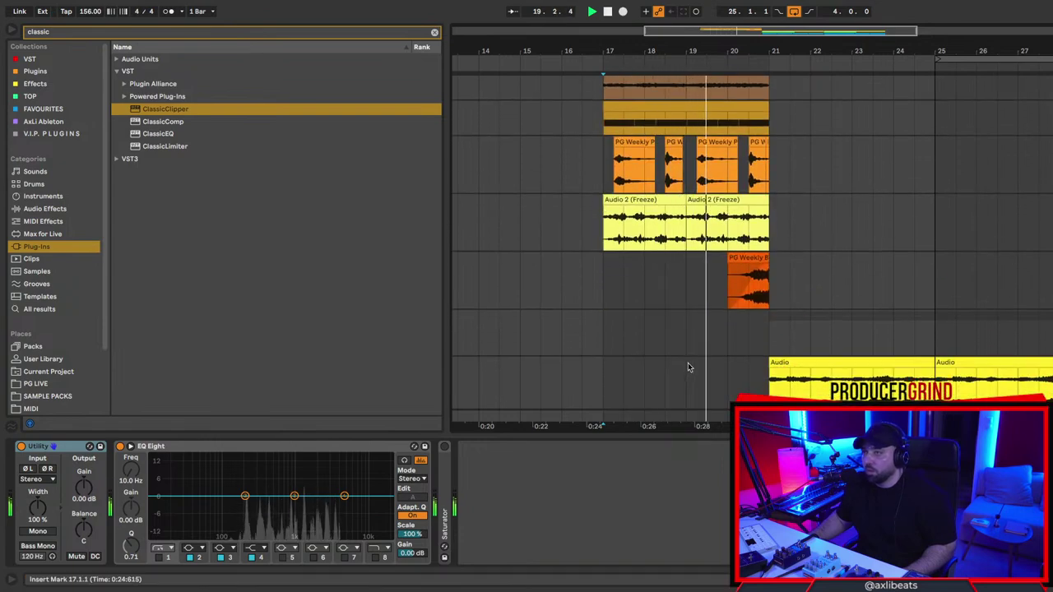
scroll(688, 367, down, 3)
click(764, 298)
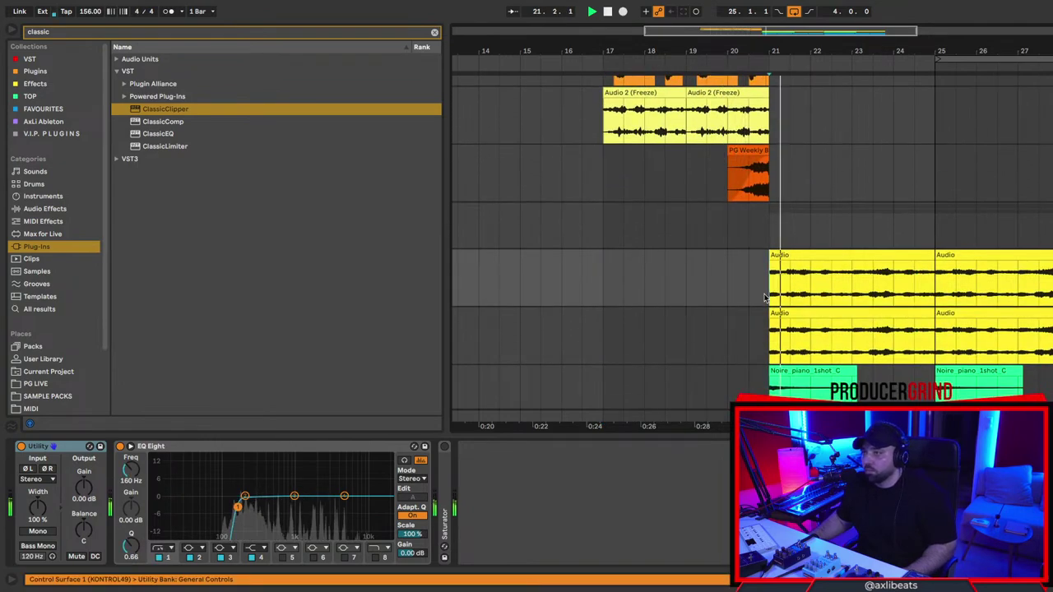
click(791, 296)
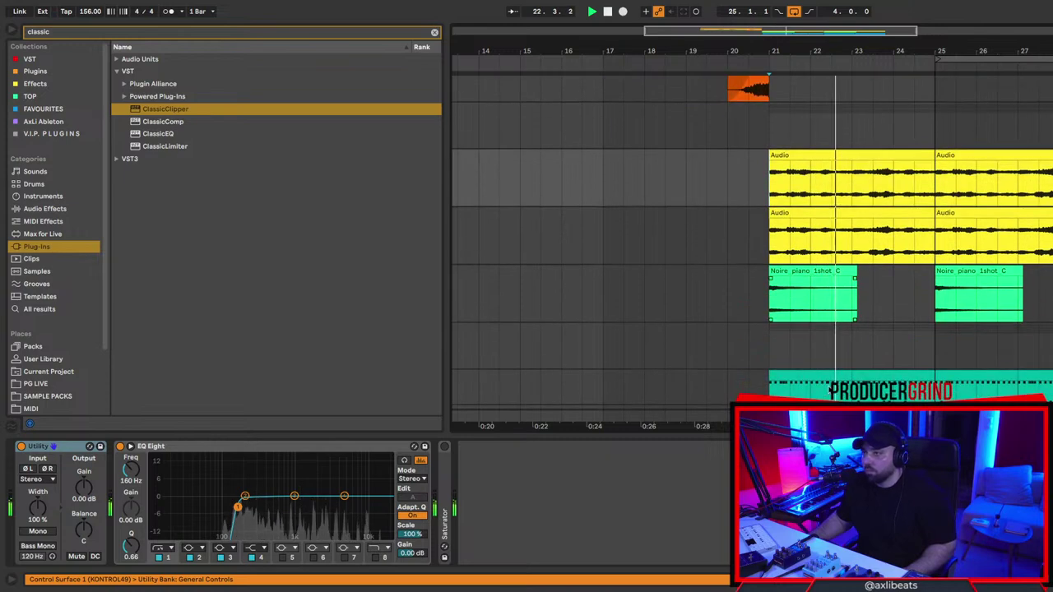
Transpose the first two notes of the 808 clip at bar 21 down an octave to D#3 and play it.
scroll(795, 296, down, 3)
click(796, 313)
double_click(795, 313)
key(space)
drag(486, 341, 325, 454)
key(shift+Down)
key(space)
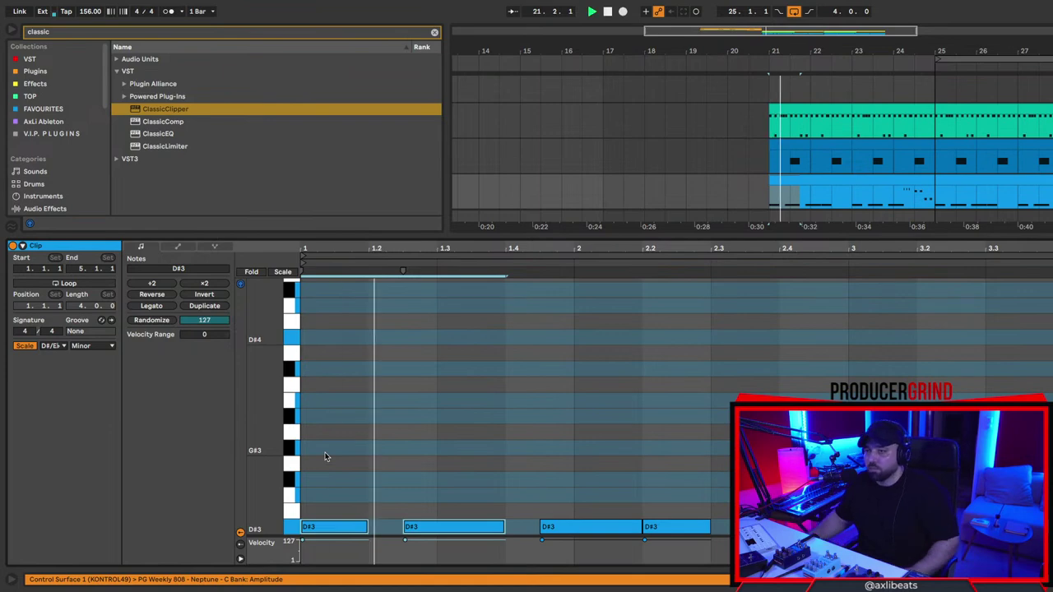
key(shift+Tab)
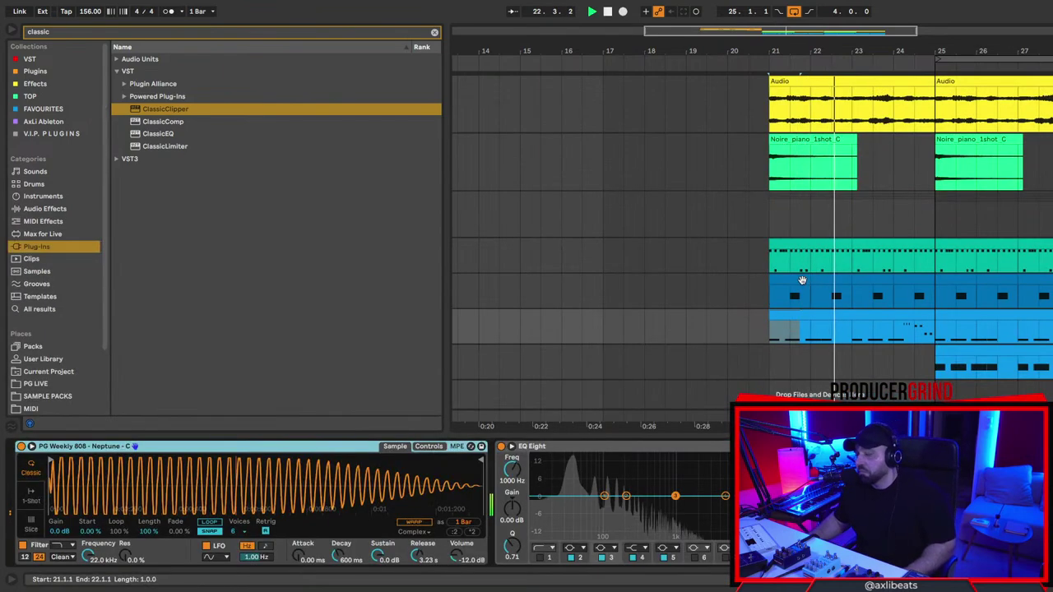
Listen to the earlier section from bar 17 again while reviewing its tracks.
scroll(802, 280, up, 5)
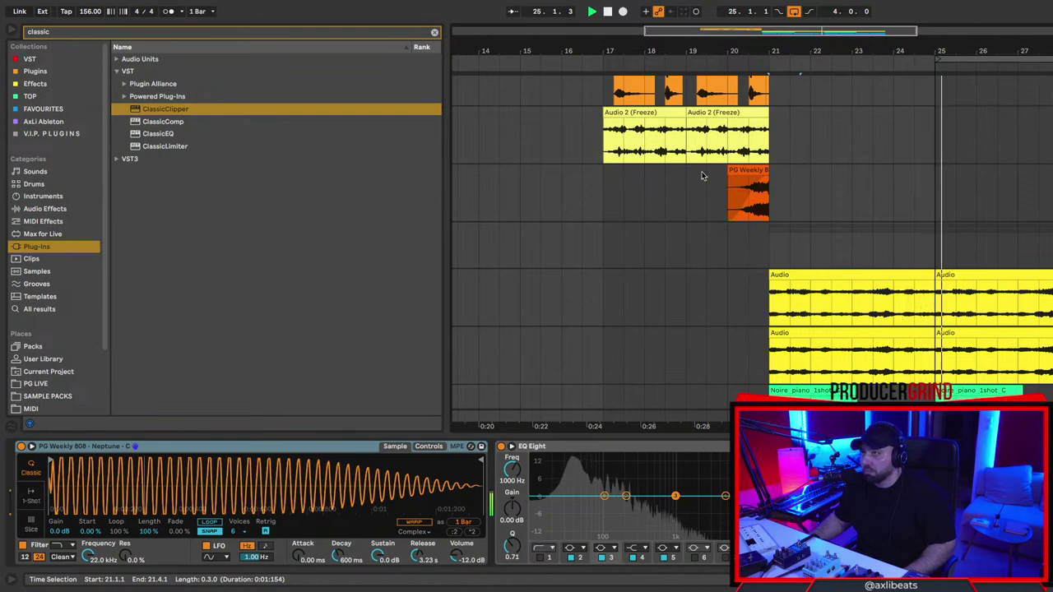
click(602, 207)
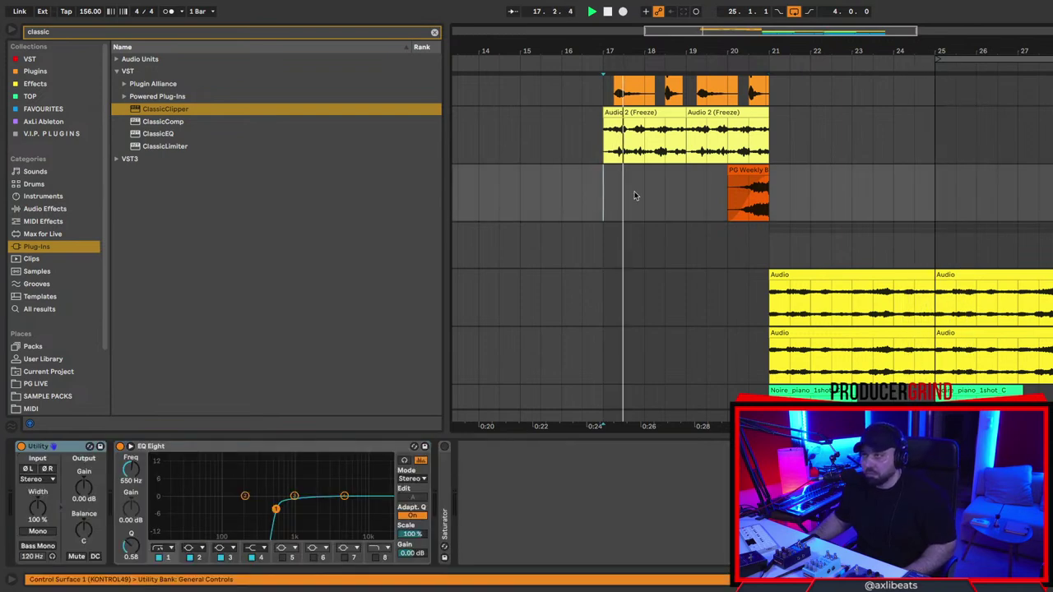
scroll(608, 202, up, 5)
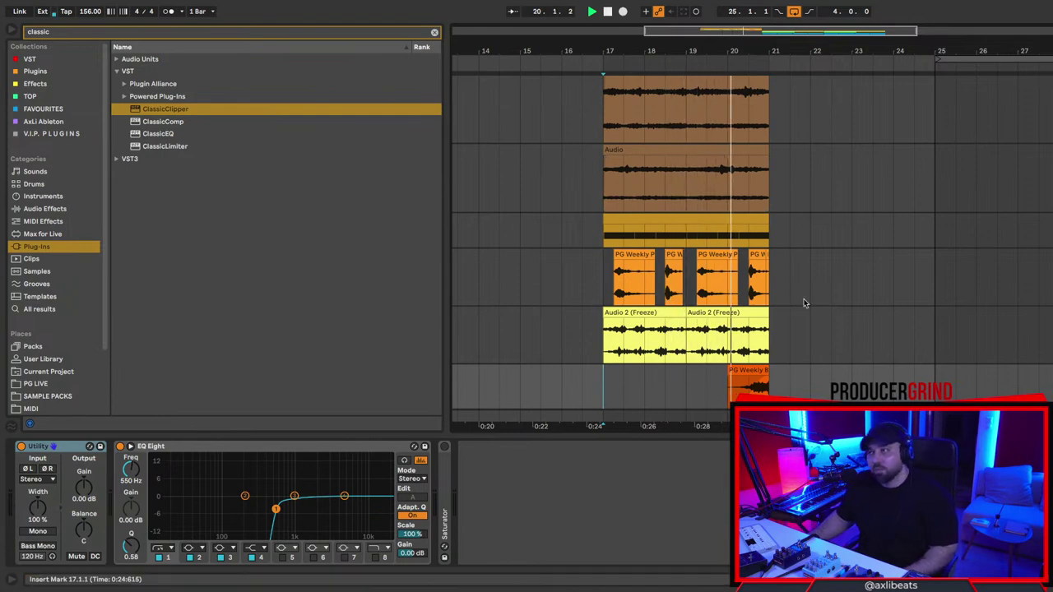
scroll(804, 301, down, 3)
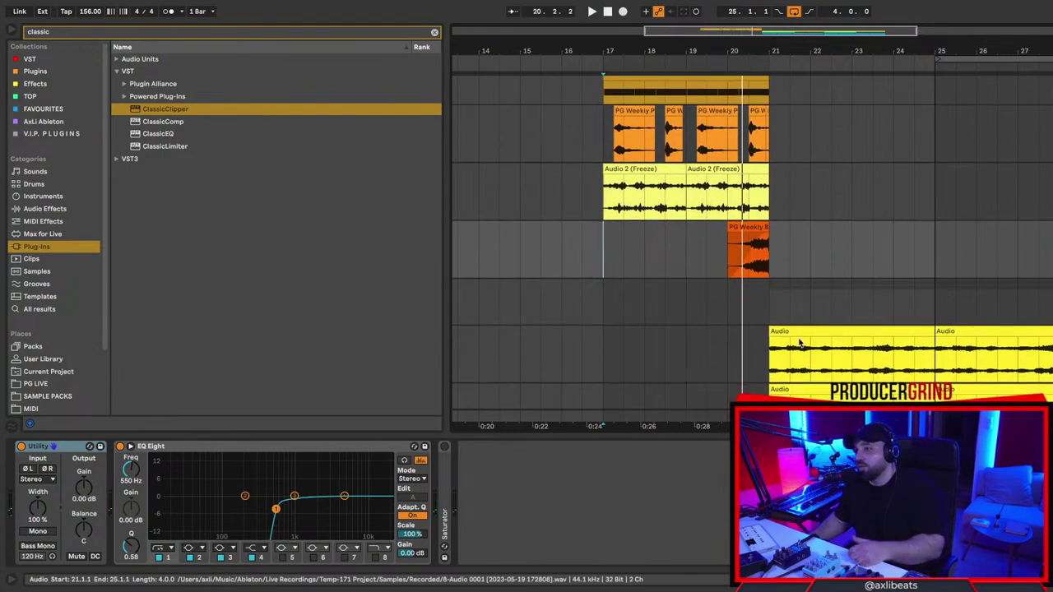
Review the tracks of both sections and play the arrangement from bar 17 several times.
scroll(700, 378, down, 3)
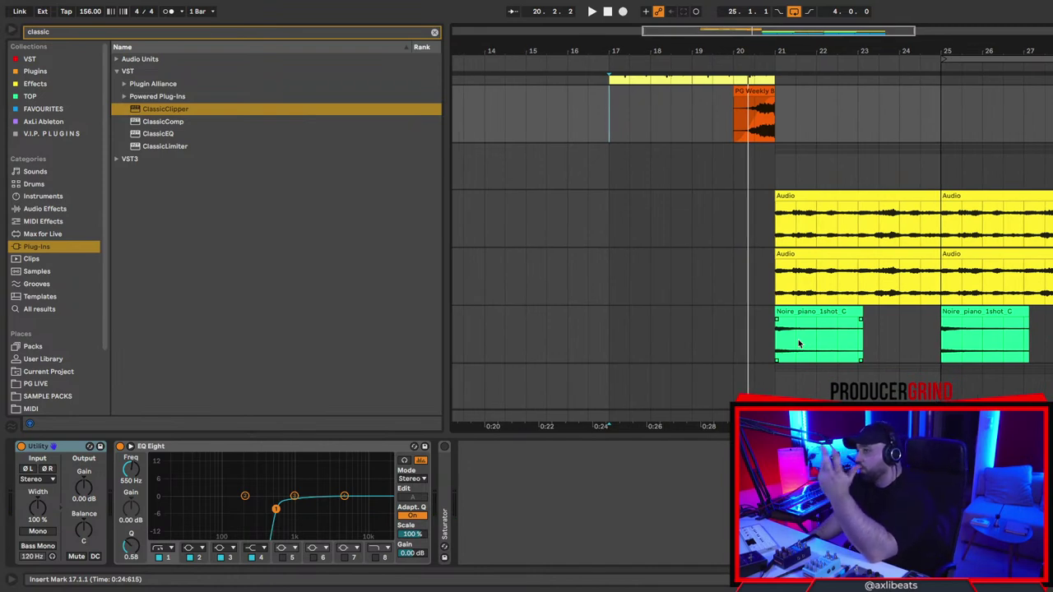
scroll(837, 328, right, 1)
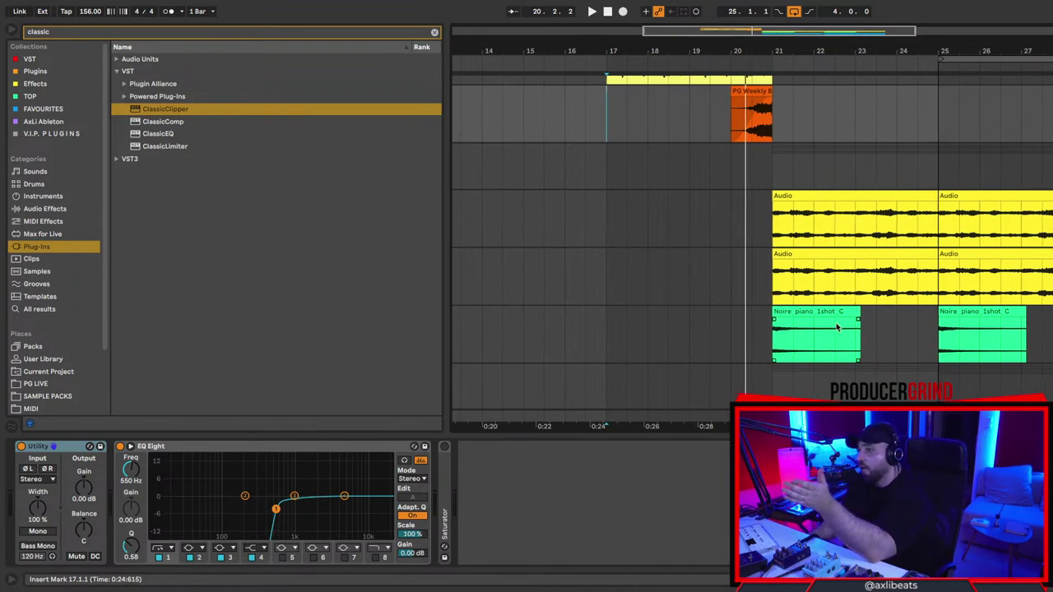
scroll(790, 328, up, 6)
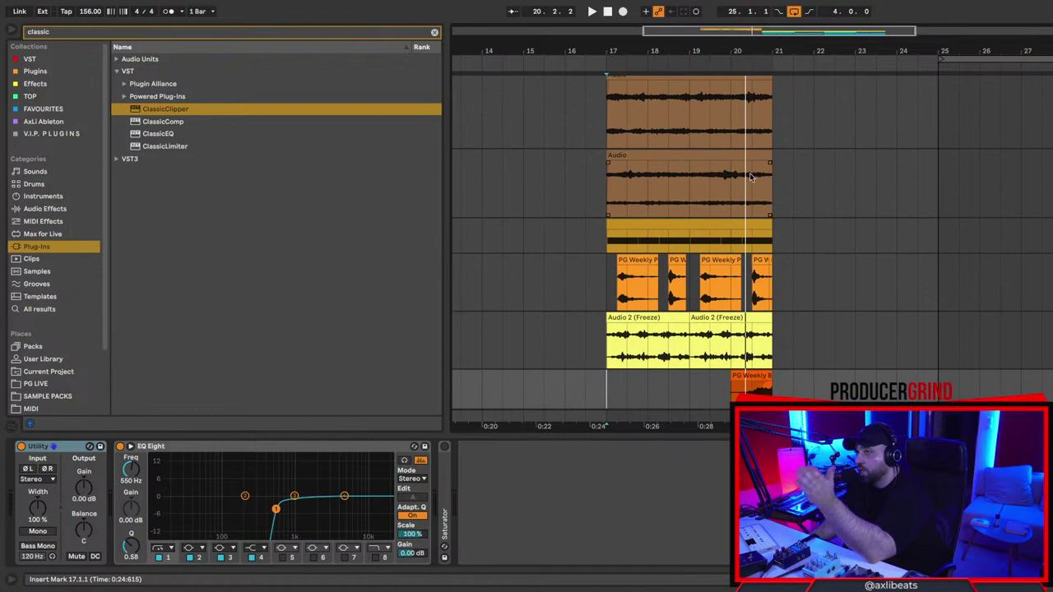
click(606, 131)
key(space)
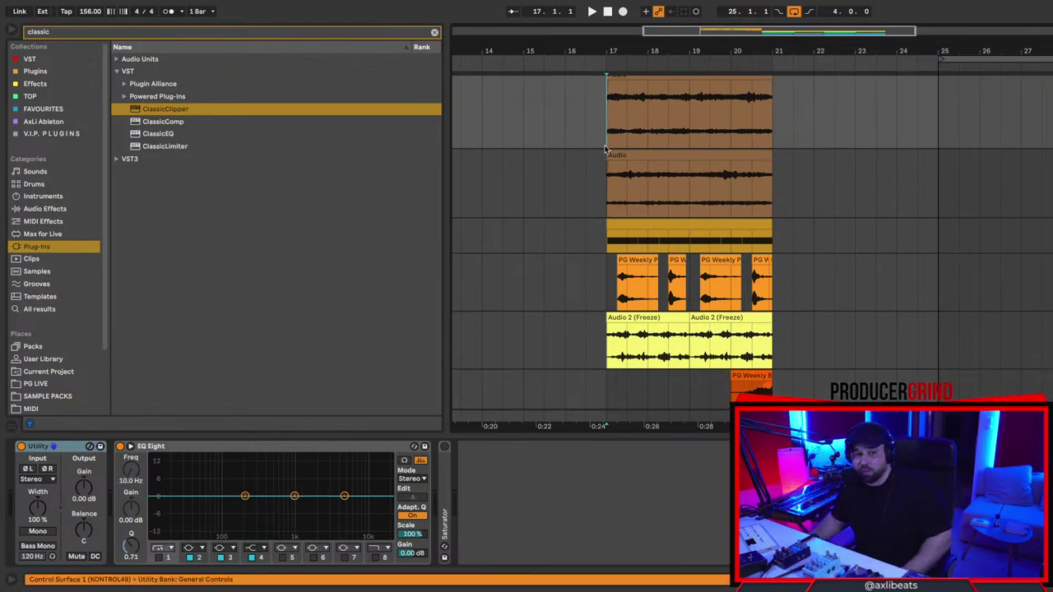
scroll(658, 156, up, 5)
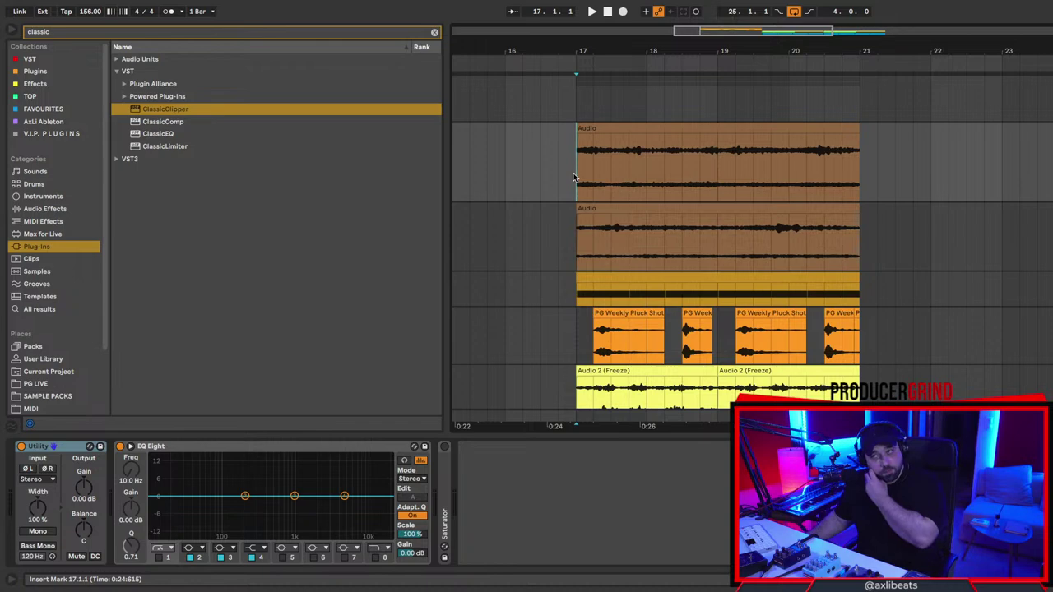
key(space)
key(space)
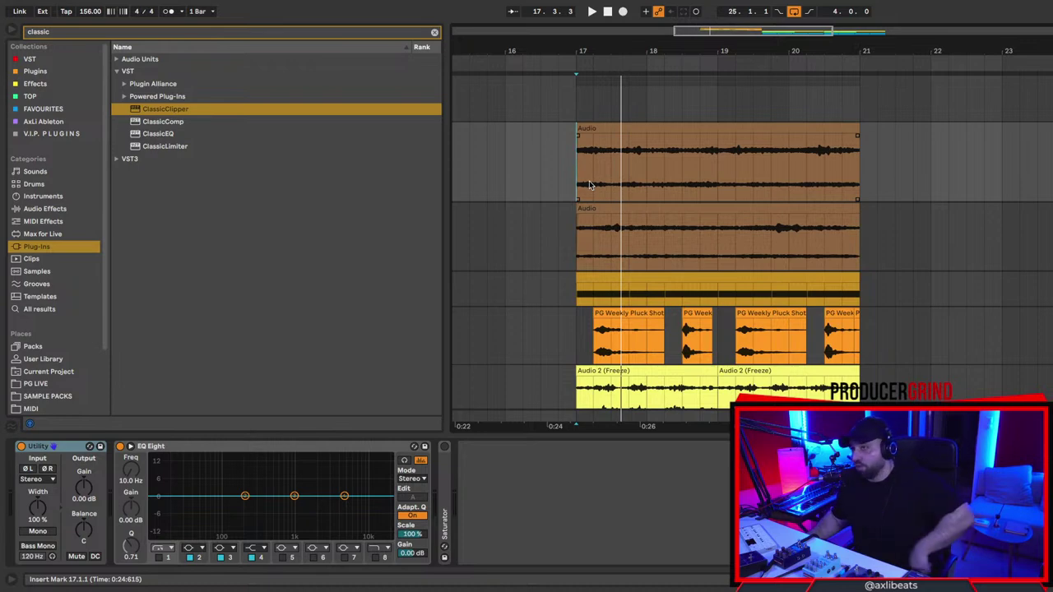
scroll(589, 185, left, 1)
key(space)
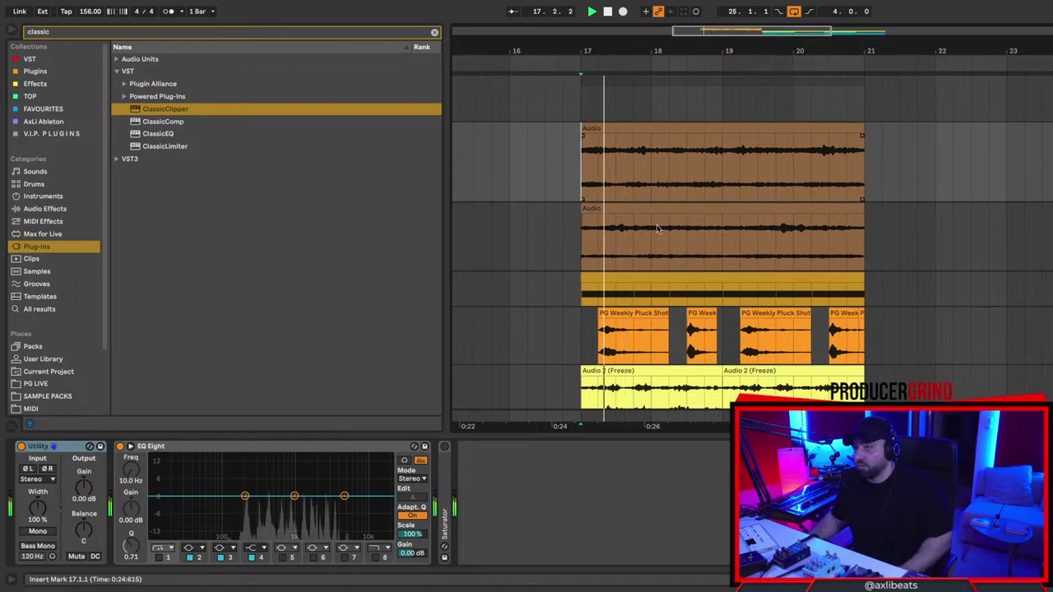
scroll(643, 226, down, 5)
scroll(621, 219, up, 5)
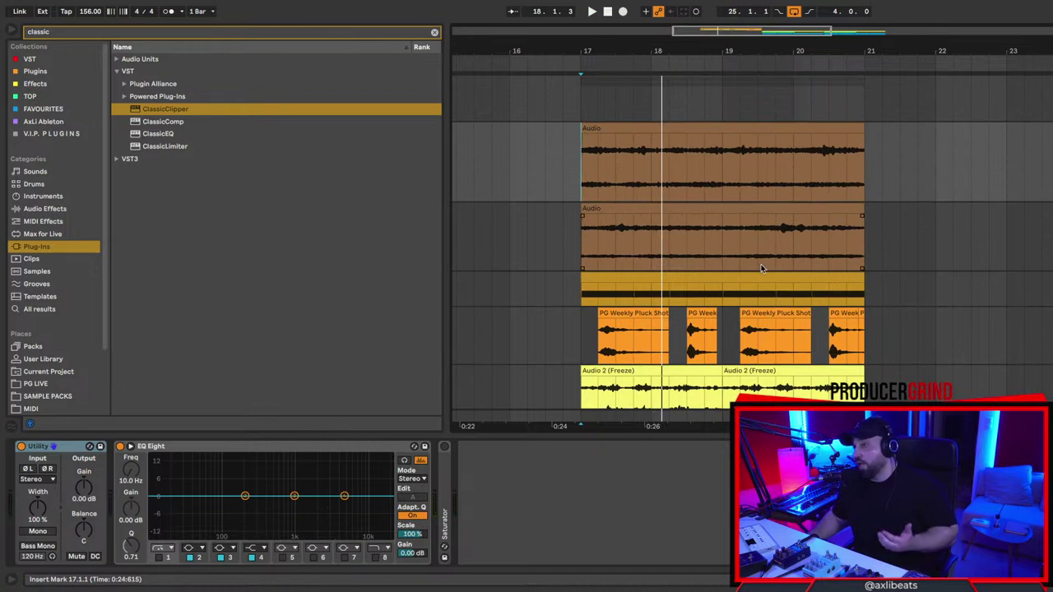
Play the arrangement from bar 21 and return the start position to bar 17.
scroll(643, 272, down, 2)
scroll(643, 273, down, 2)
scroll(630, 228, down, 10)
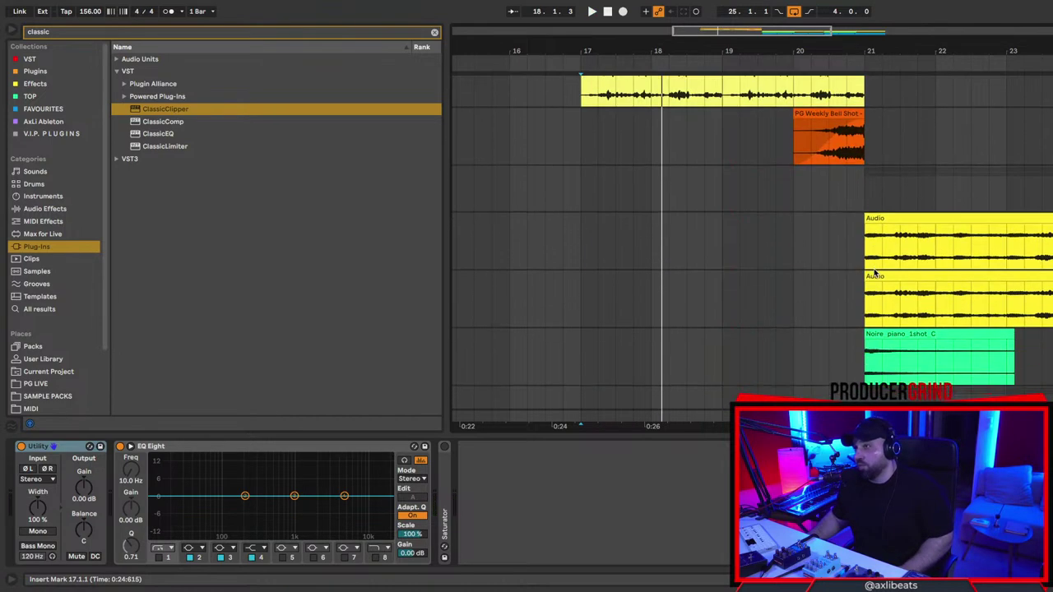
scroll(853, 256, right, 1)
scroll(853, 256, right, 3)
click(761, 255)
click(777, 256)
key(space)
click(496, 249)
key(space)
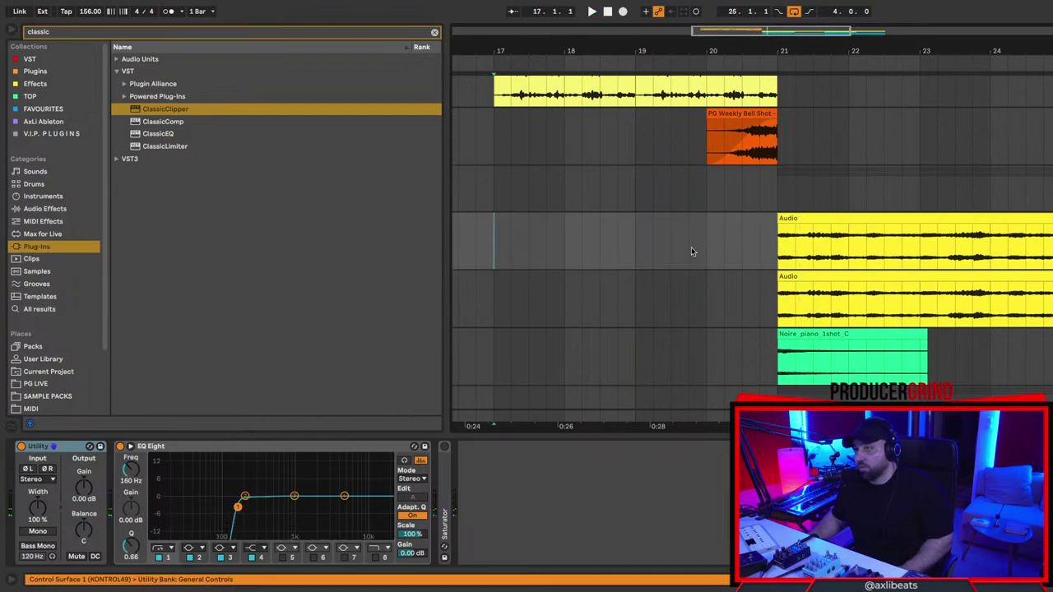
Try to copy the pluck and Audio 2 clips of the bar 17 section to after bar 25.
scroll(505, 229, up, 9)
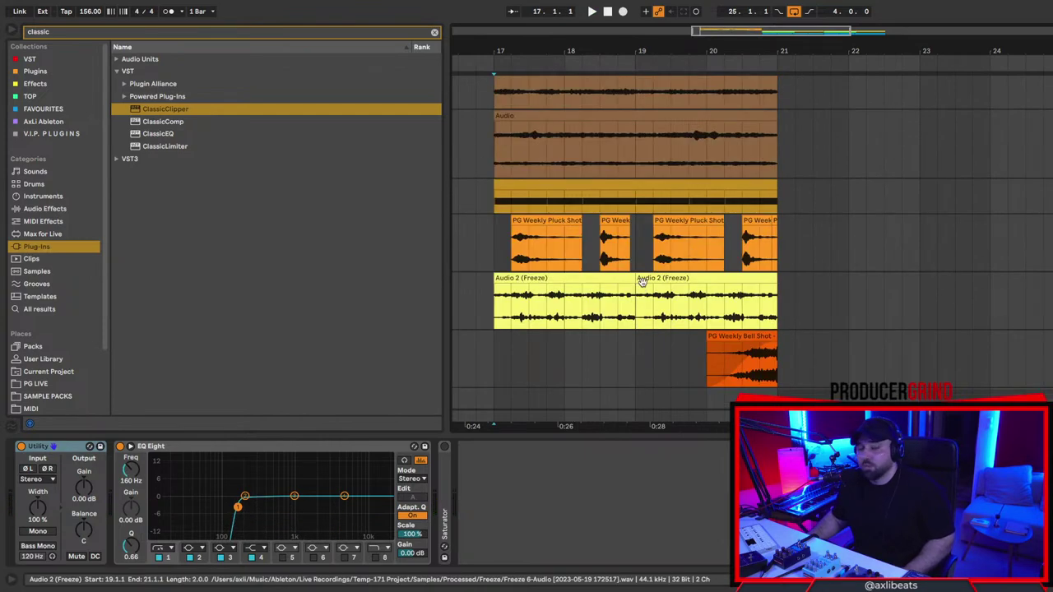
scroll(656, 292, down, 6)
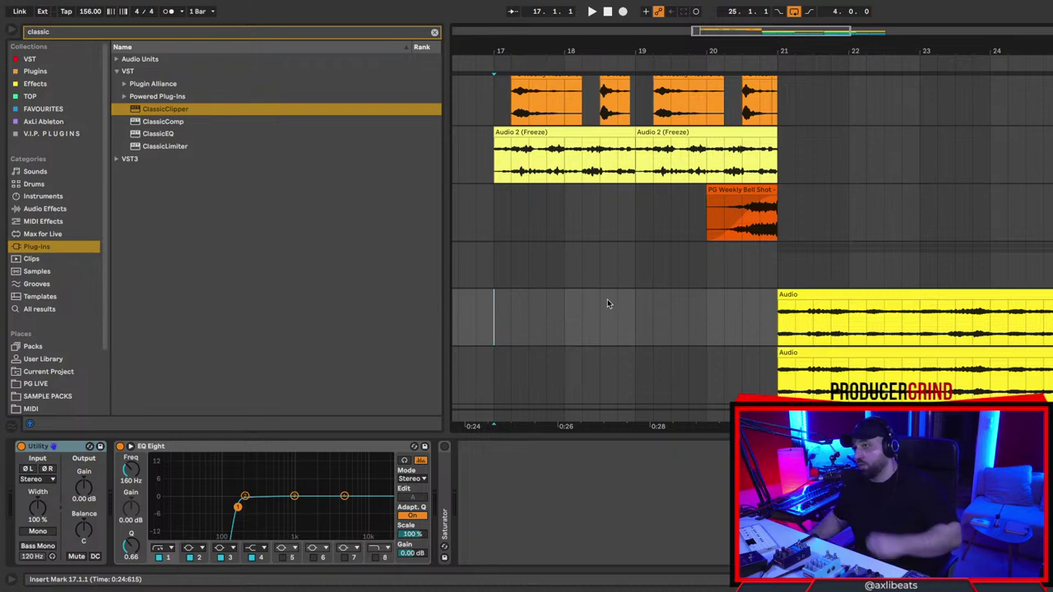
scroll(606, 302, up, 4)
scroll(607, 303, up, 6)
drag(831, 164, 475, 239)
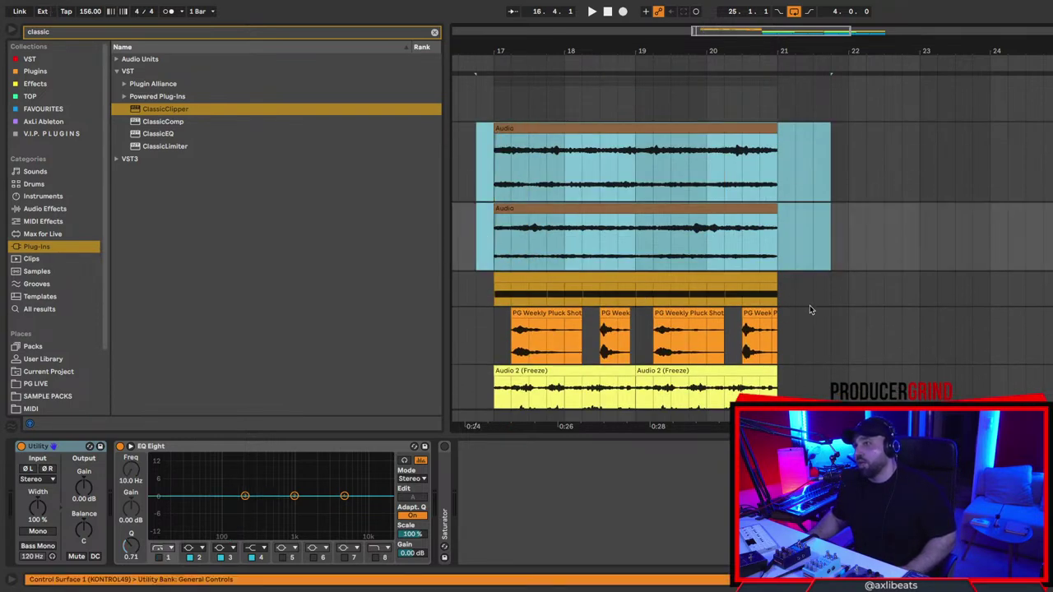
scroll(727, 339, down, 3)
drag(797, 265, 901, 302)
scroll(752, 247, right, 4)
scroll(1035, 291, right, 2)
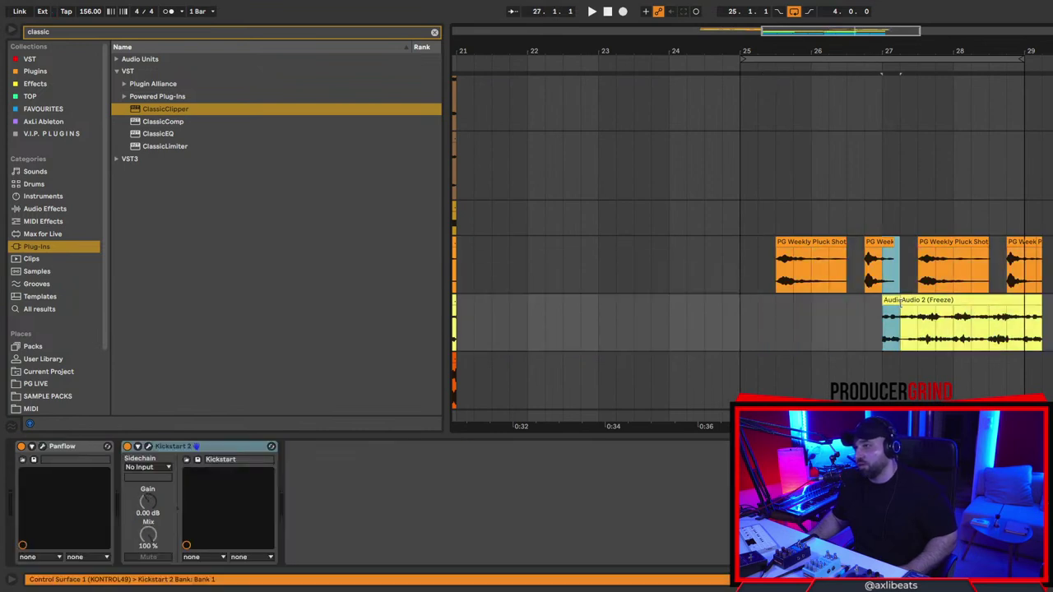
key(super+z)
Place copies of the pluck shots and both Audio 2 (Freeze) clips at bar 30 and play them.
mouse_move(1047, 283)
mouse_down()
mouse_move(847, 328)
mouse_move(766, 331)
mouse_move(766, 316)
mouse_move(1052, 301)
mouse_up()
click(1051, 322)
key(space)
scroll(752, 247, right, 2)
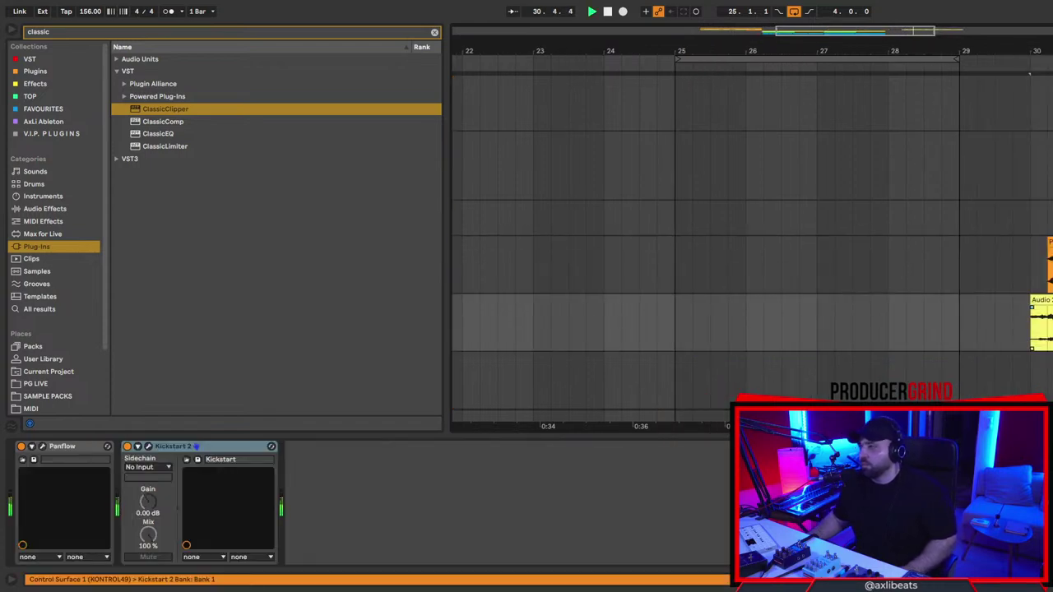
scroll(935, 299, down, 3)
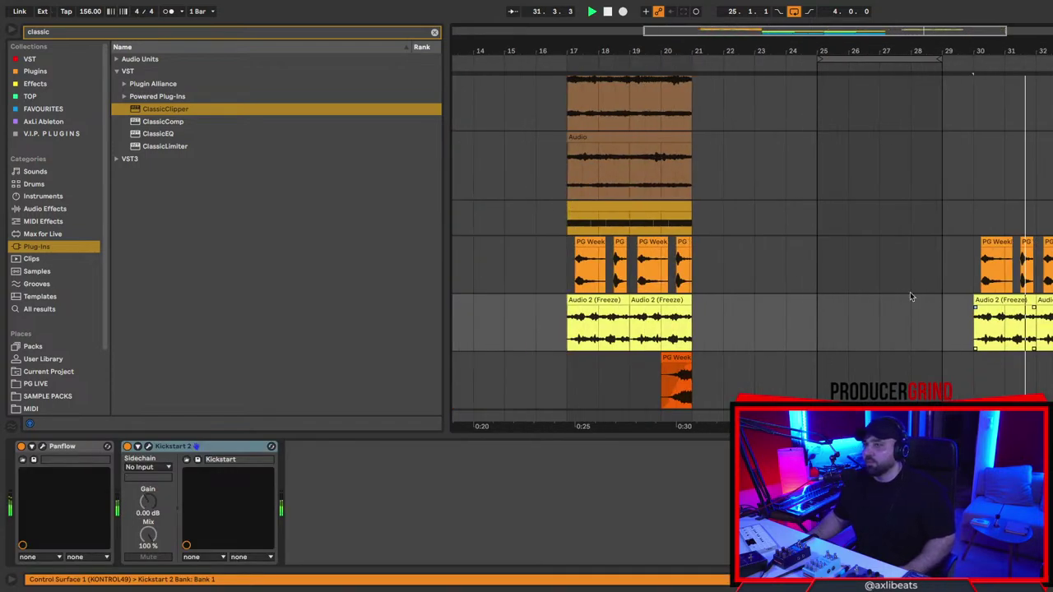
Copy the second brown Audio clip from bar 17 to bar 30 on the same track.
click(645, 141)
key(ctrl+c)
key(ctrl+v)
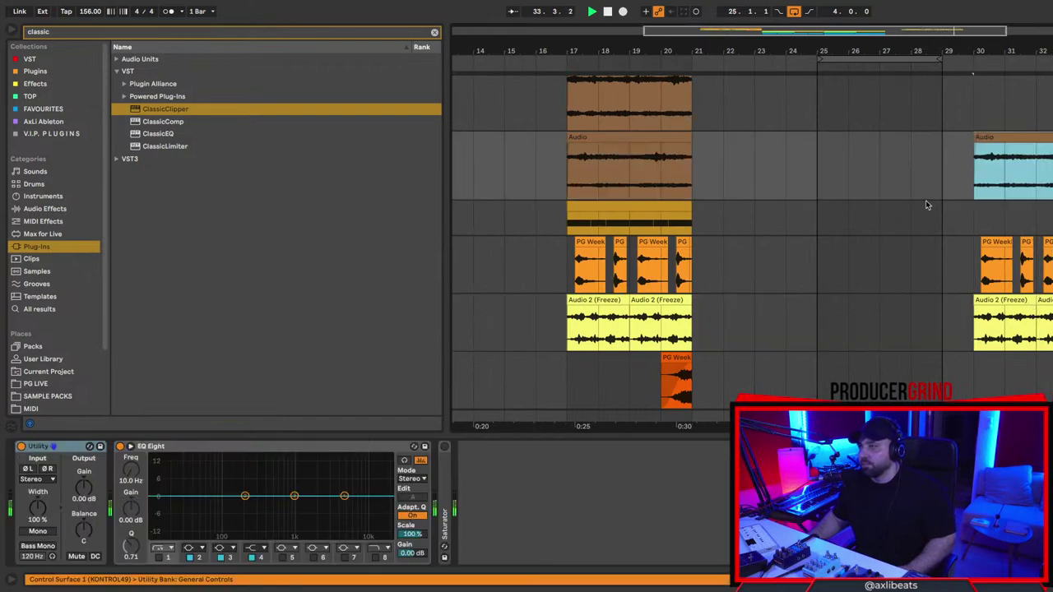
Reverse the copied Audio clip at bar 30 and play it together with the pluck and Audio 2 copies.
key(space)
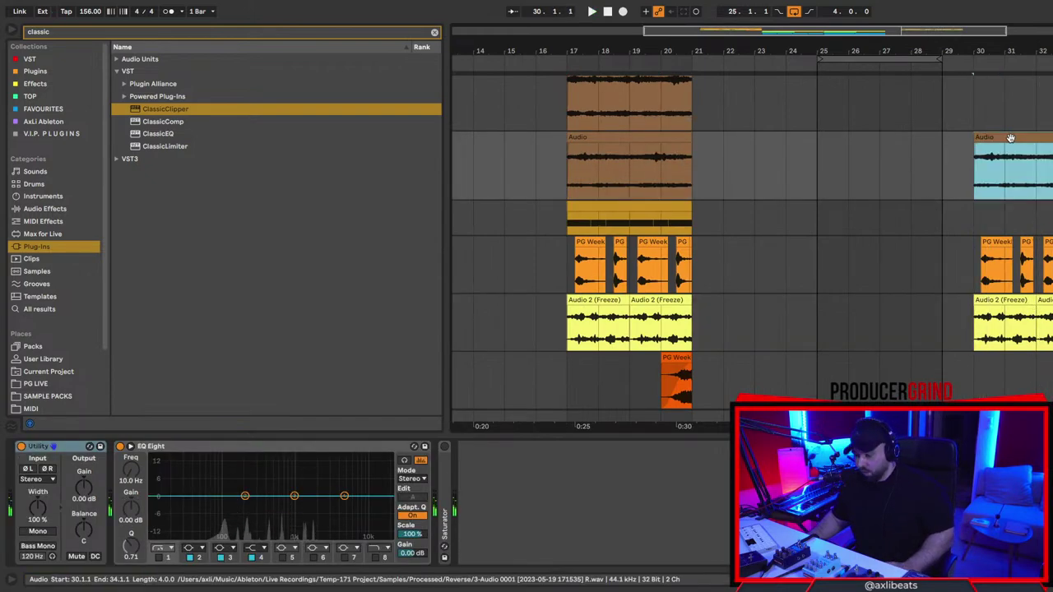
key(space)
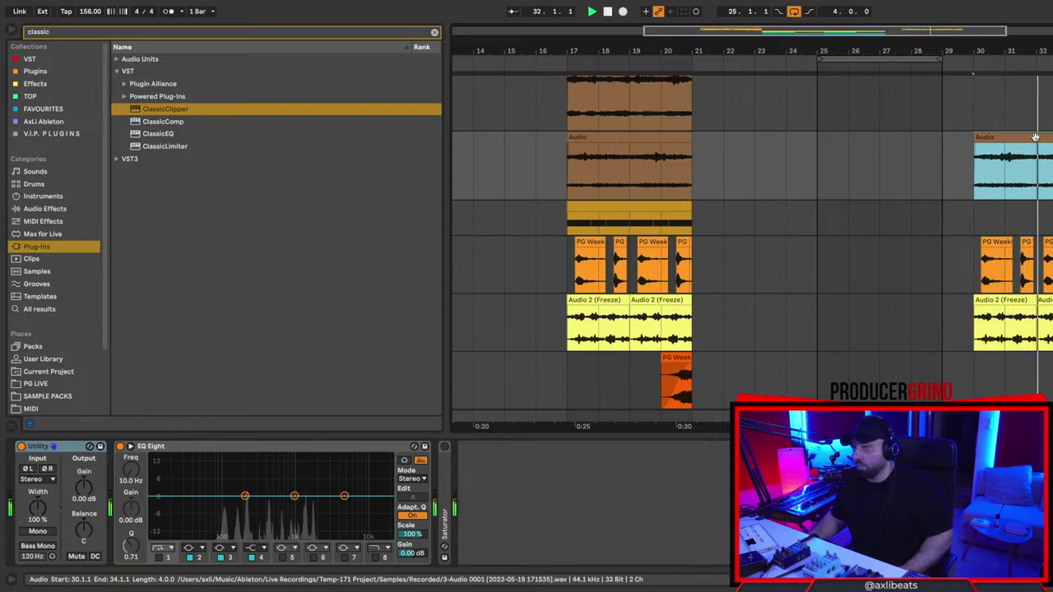
double_click(1035, 137)
key(space)
key(shift+Tab)
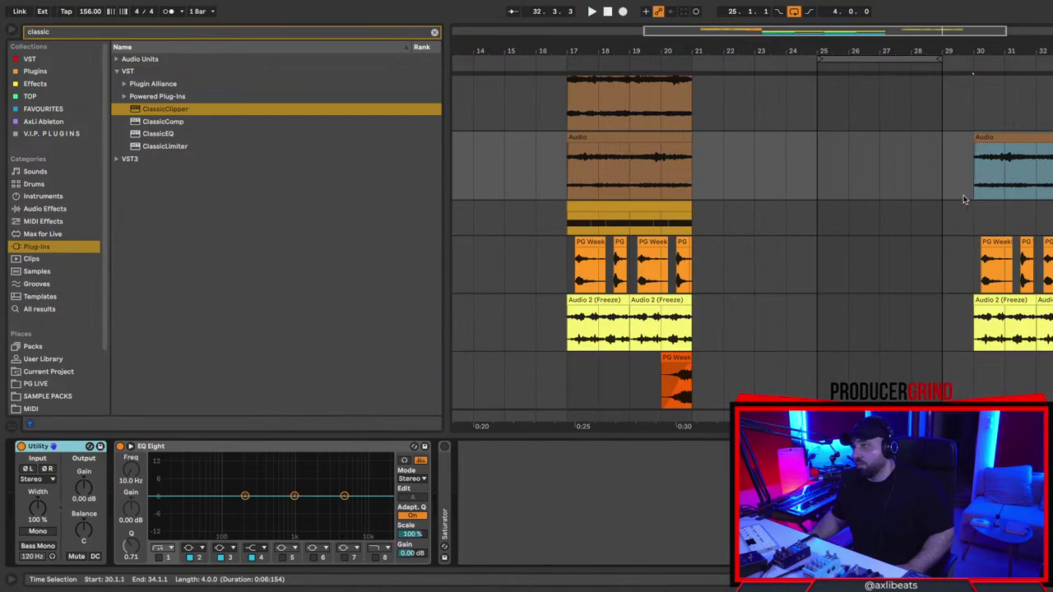
Select bars 29 to 36 across the copied tracks and examine the copies against the sections at bars 17 and 21.
click(944, 334)
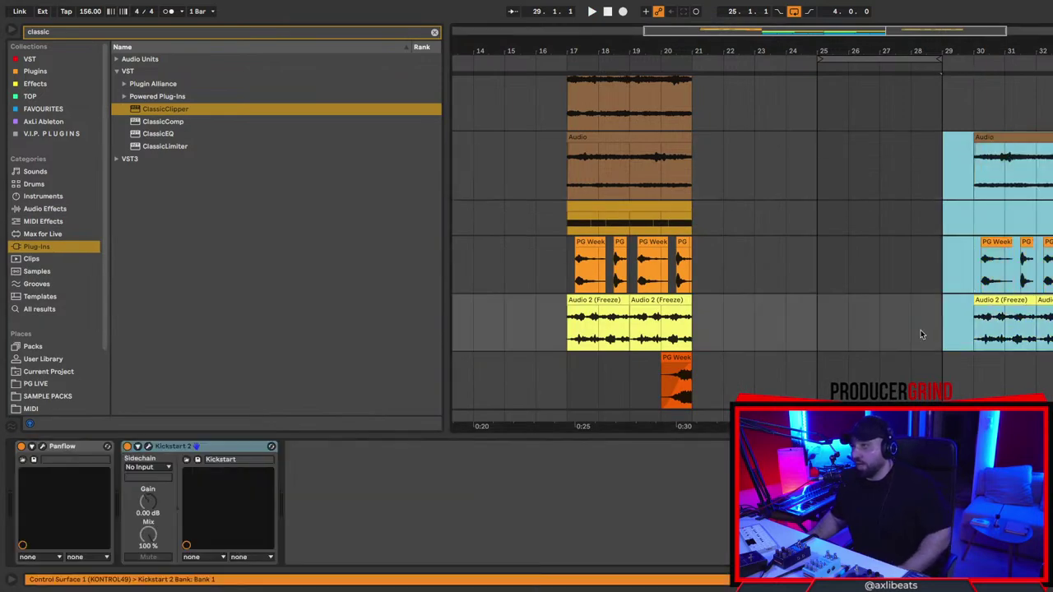
scroll(921, 334, down, 5)
scroll(921, 334, up, 7)
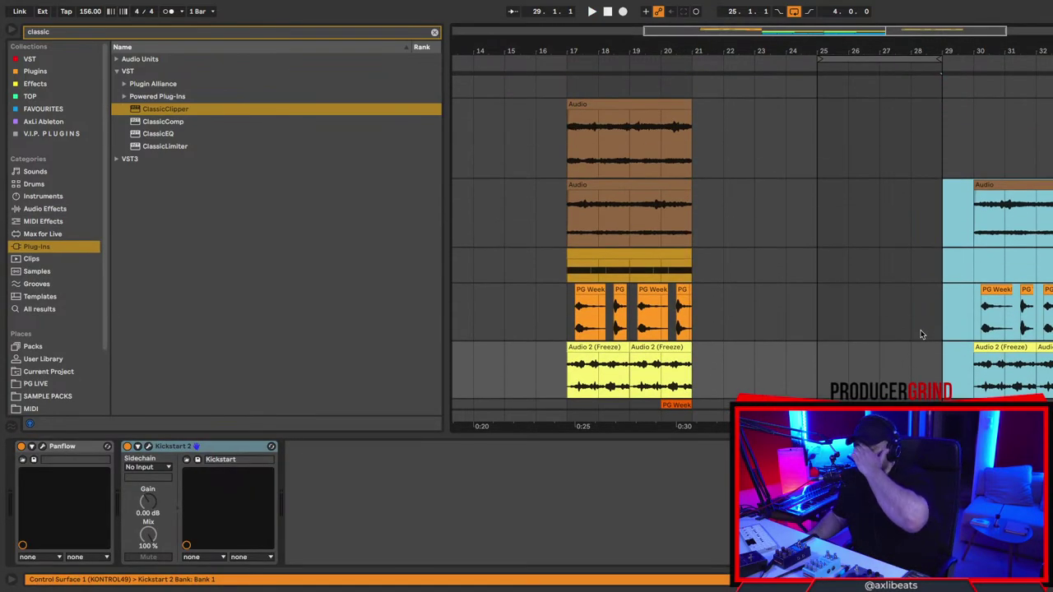
scroll(674, 283, down, 4)
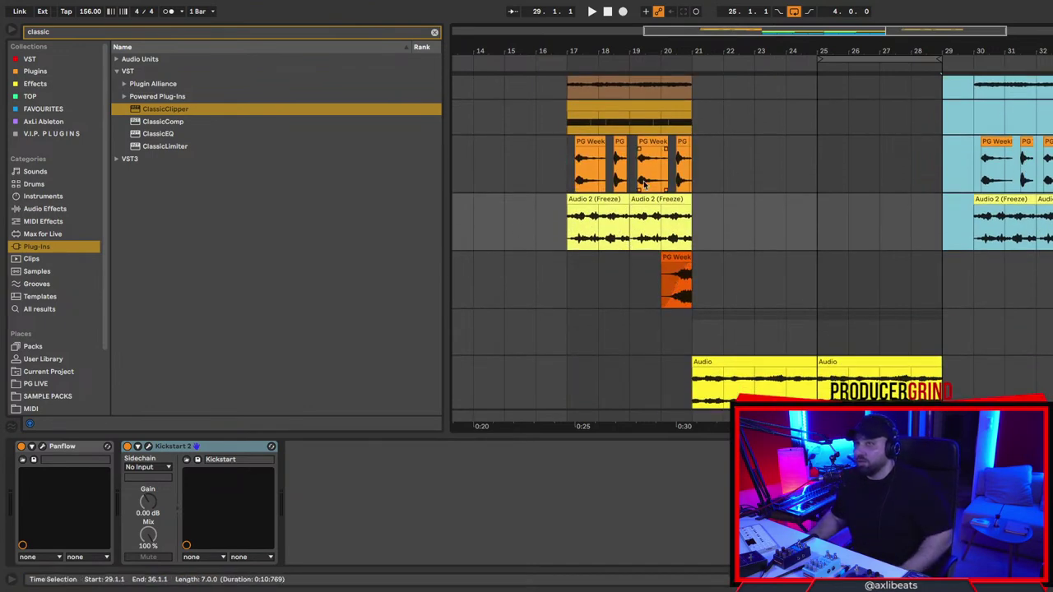
scroll(695, 169, right, 3)
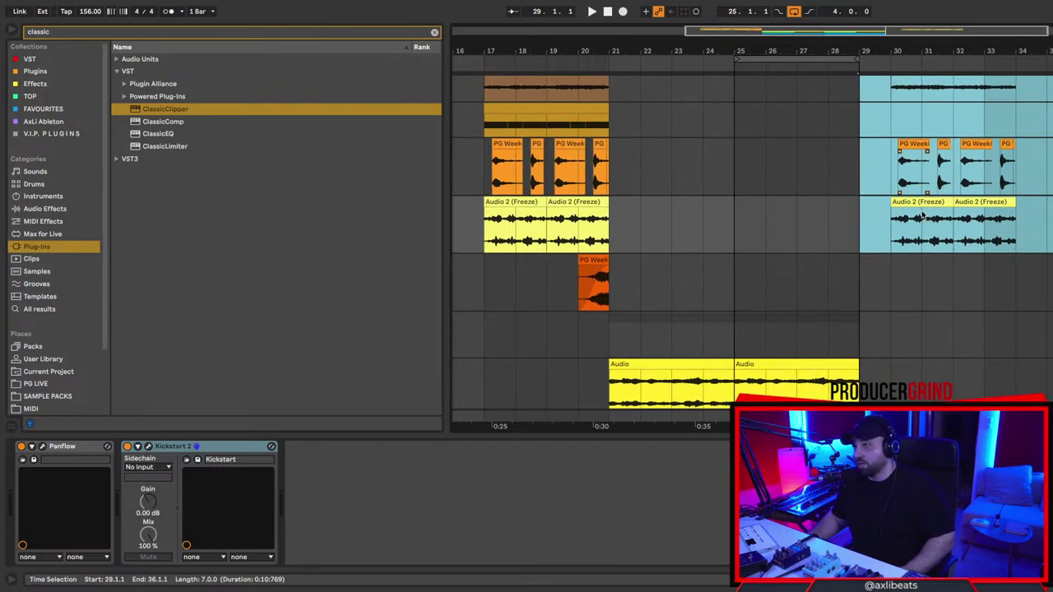
scroll(882, 366, down, 3)
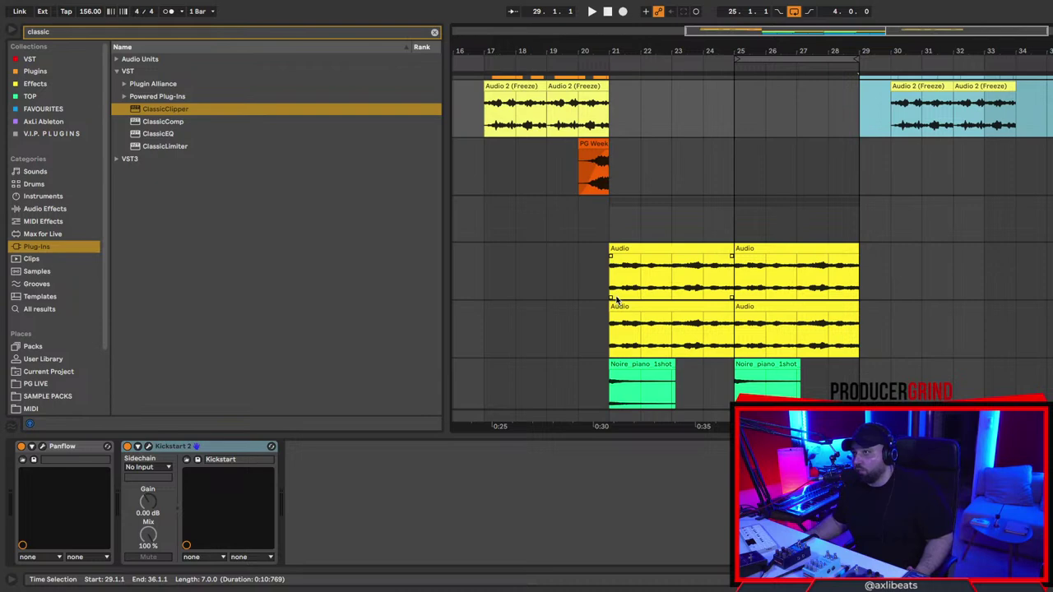
click(740, 306)
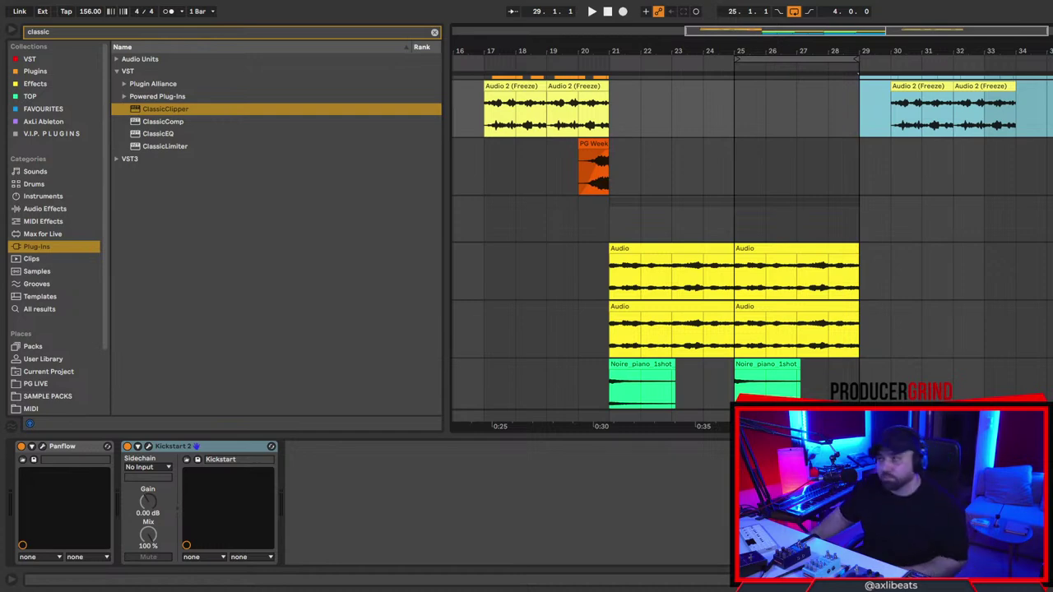
scroll(815, 285, up, 5)
scroll(873, 254, down, 4)
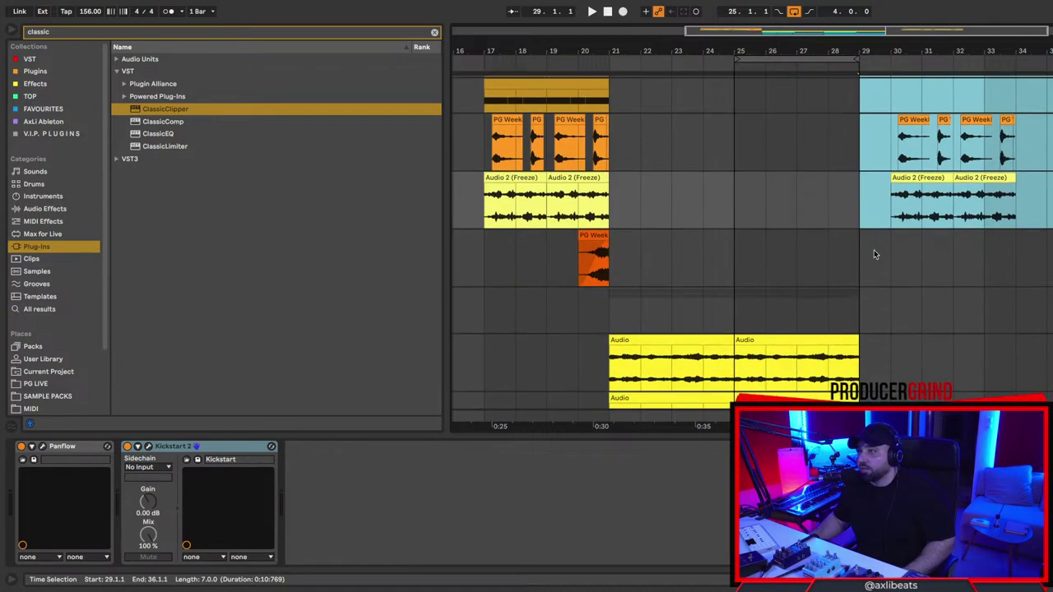
scroll(873, 253, down, 2)
scroll(785, 258, up, 1)
scroll(782, 258, down, 3)
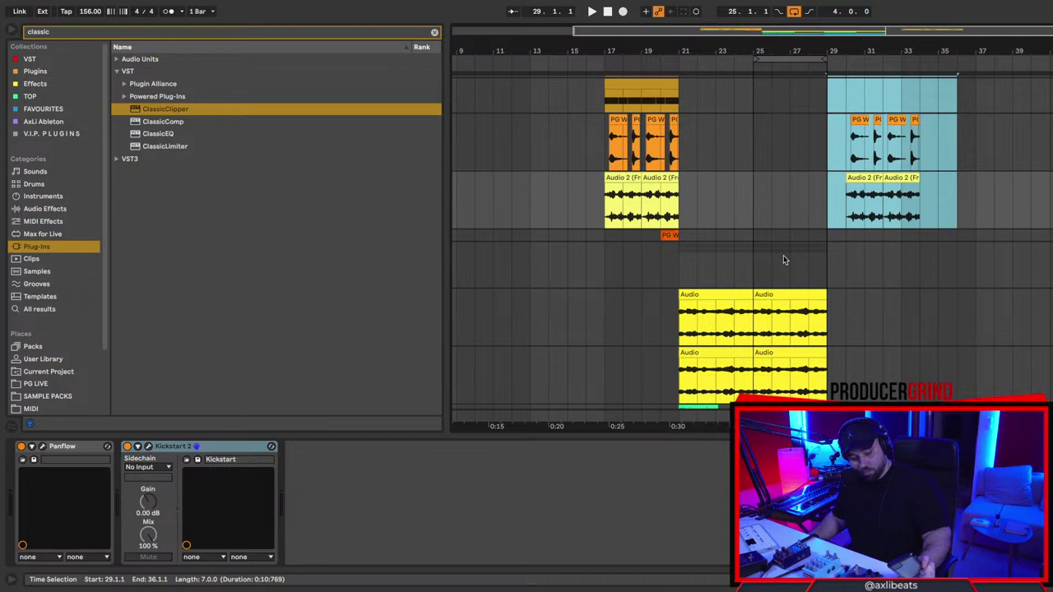
scroll(777, 277, up, 6)
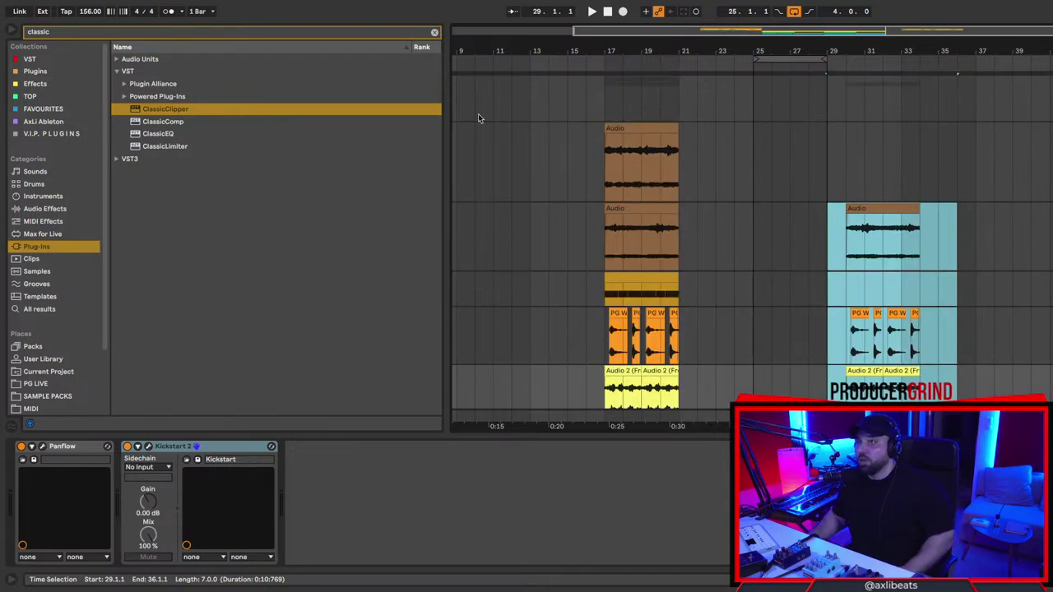
Save the Live set as PG Live stream and delete the temporary project files.
click(863, 168)
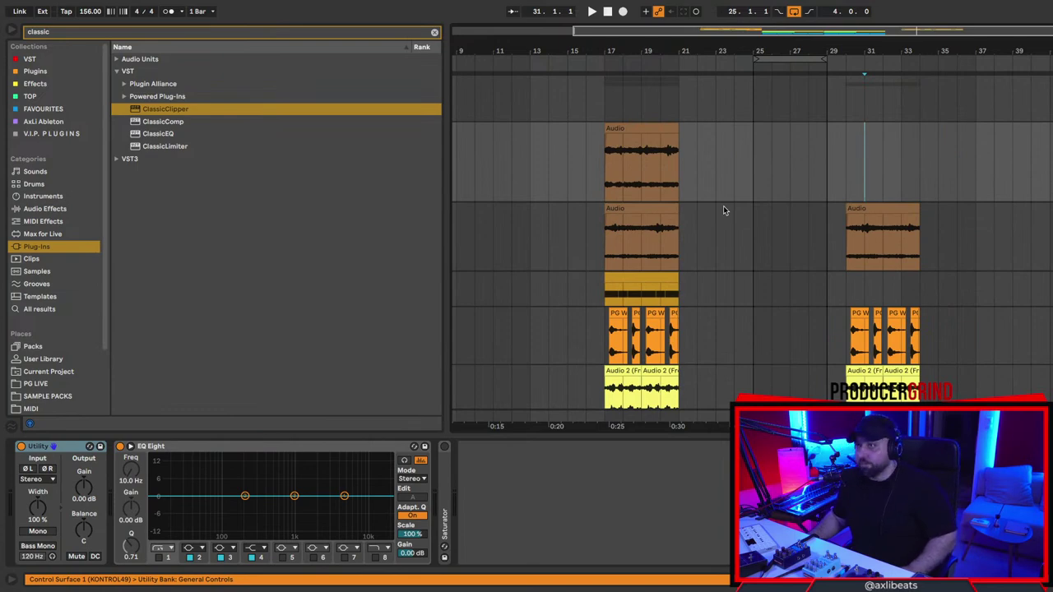
key(super+s)
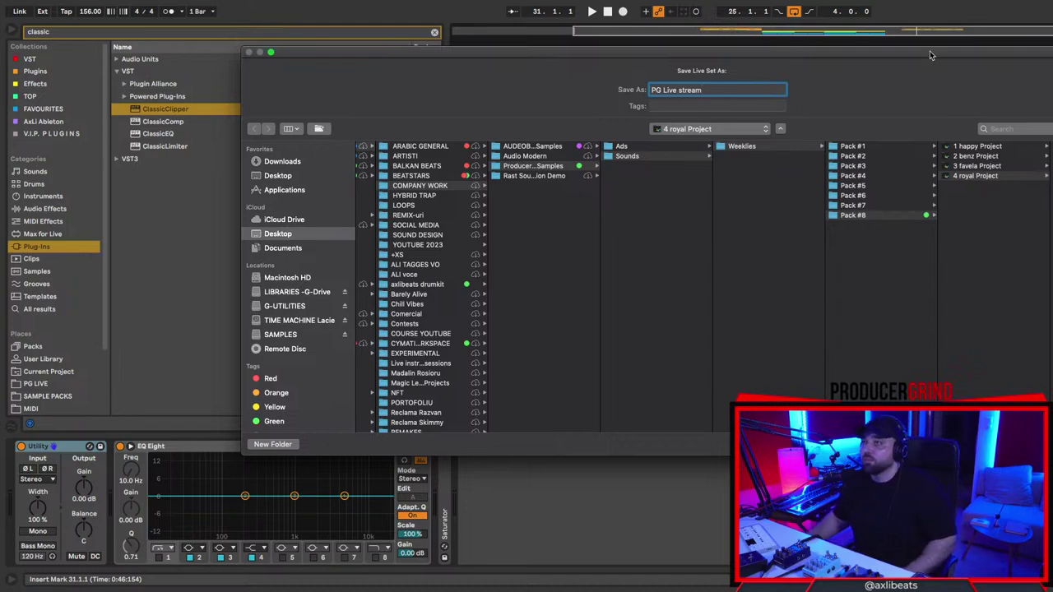
key(Return)
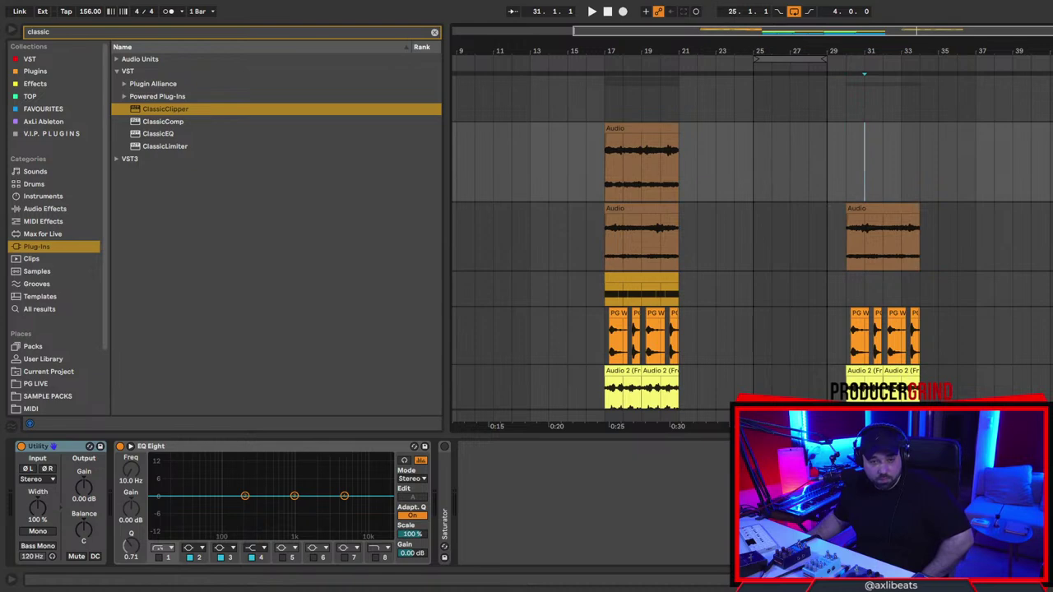
key(super+shift+s)
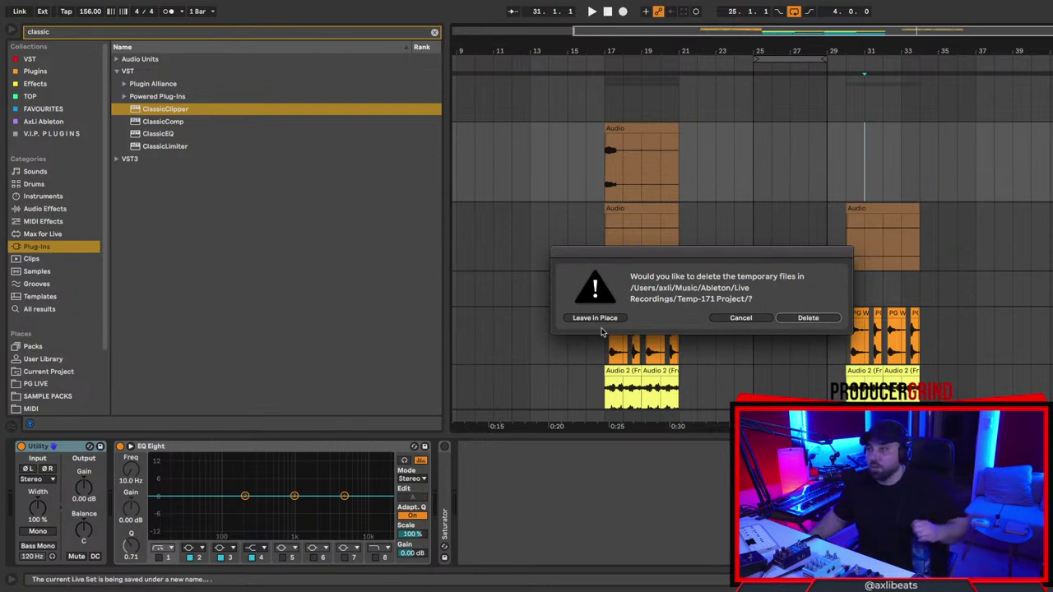
click(809, 319)
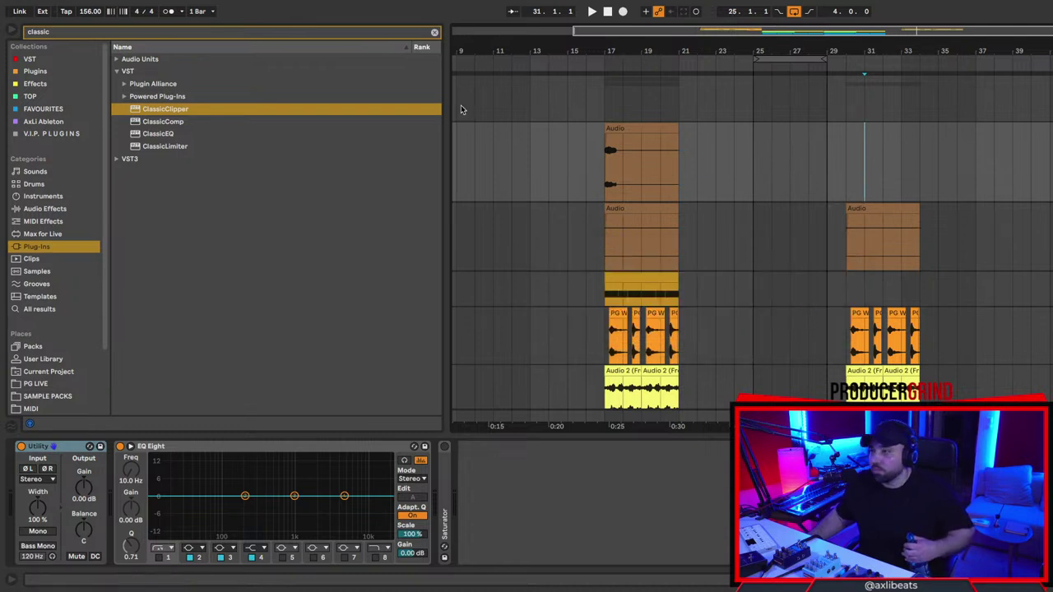
Collect all and save the Live set, copying in media files from elsewhere, other projects and the User Library.
click(61, 6)
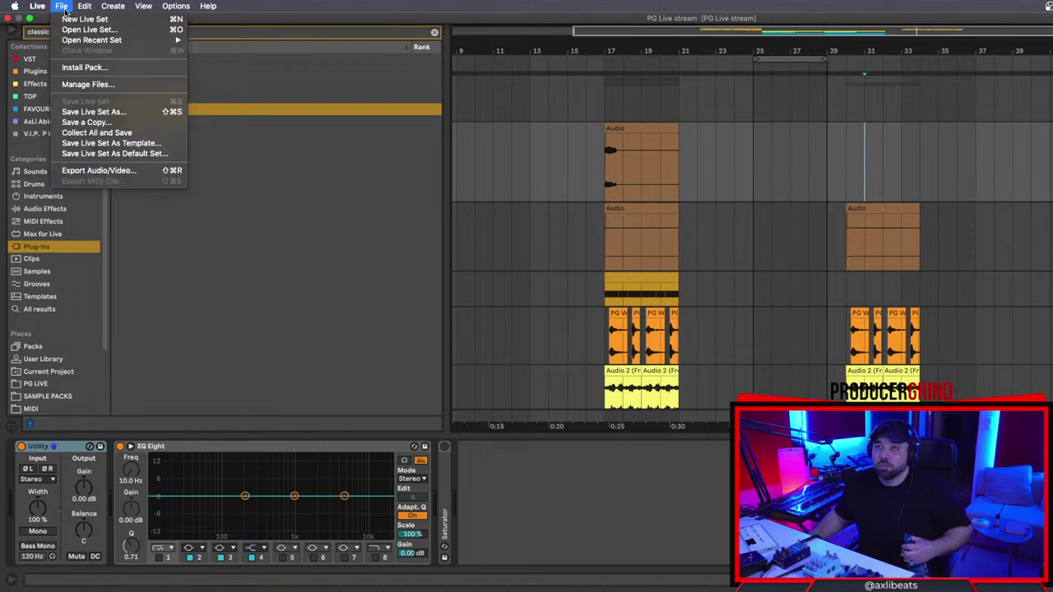
click(107, 132)
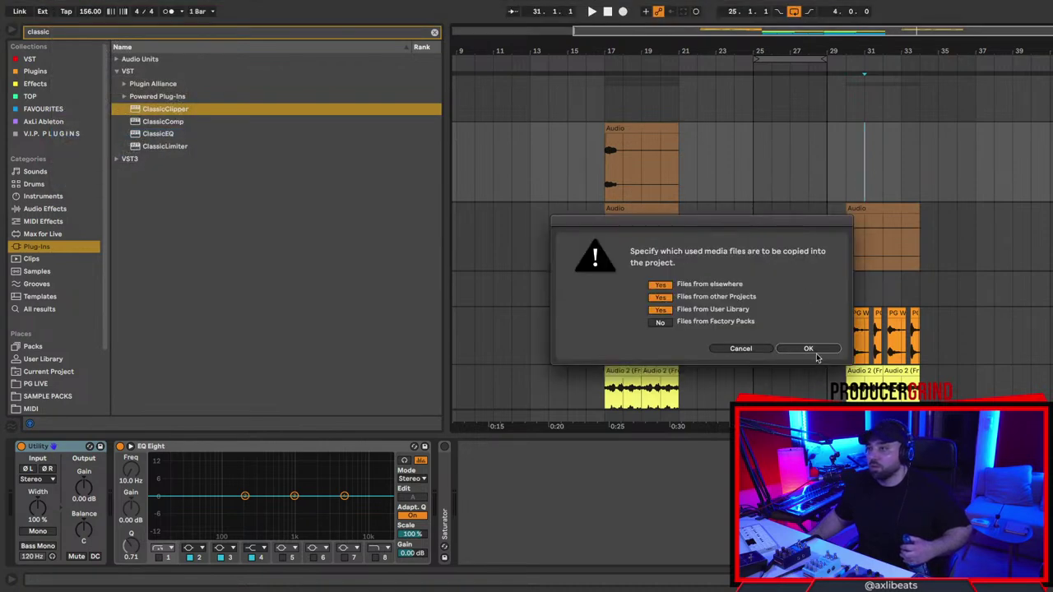
click(810, 348)
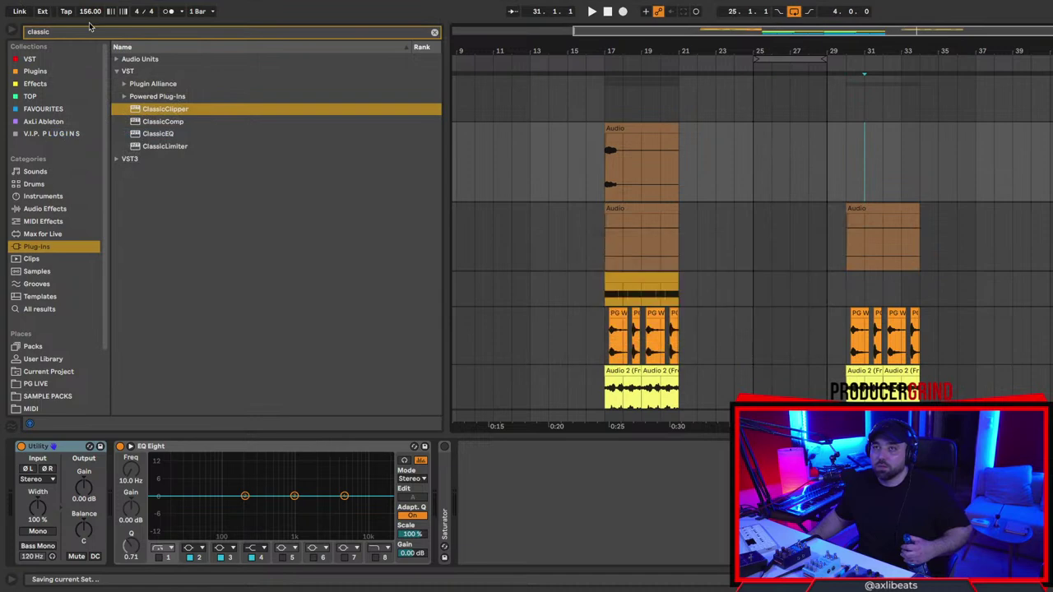
click(71, 6)
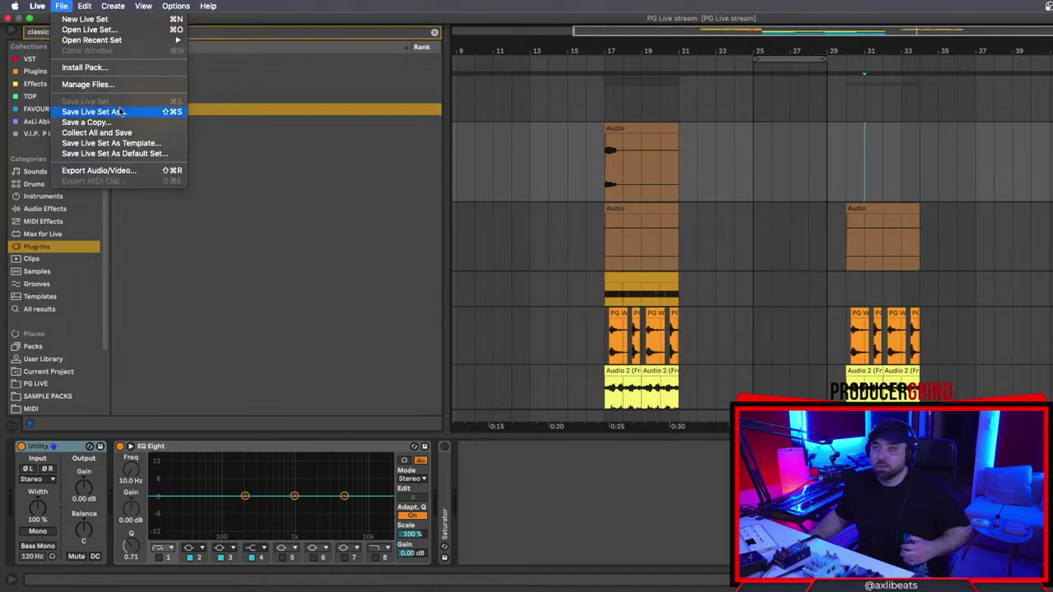
key(Return)
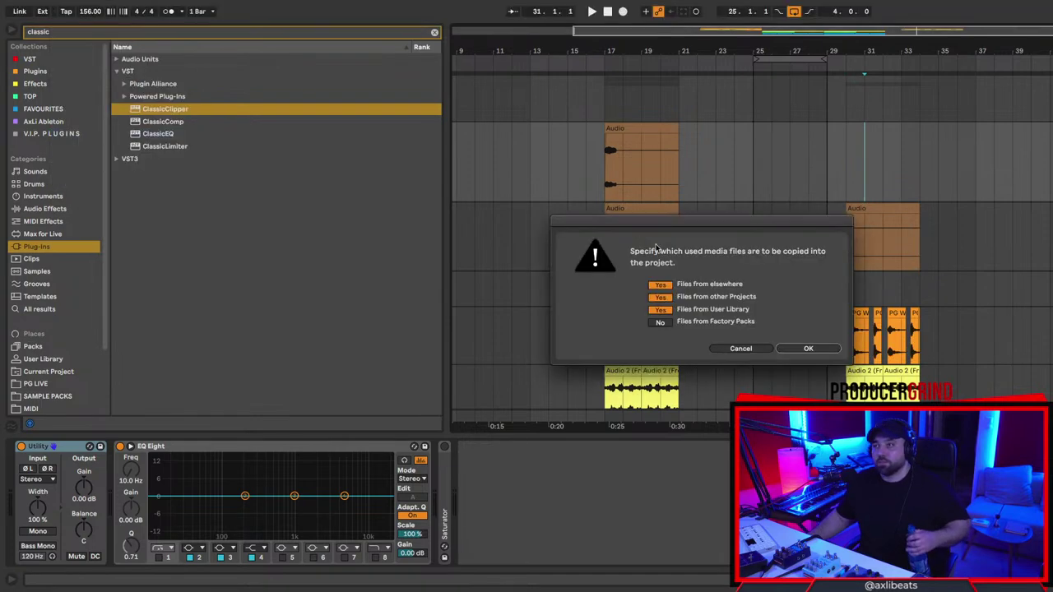
click(798, 349)
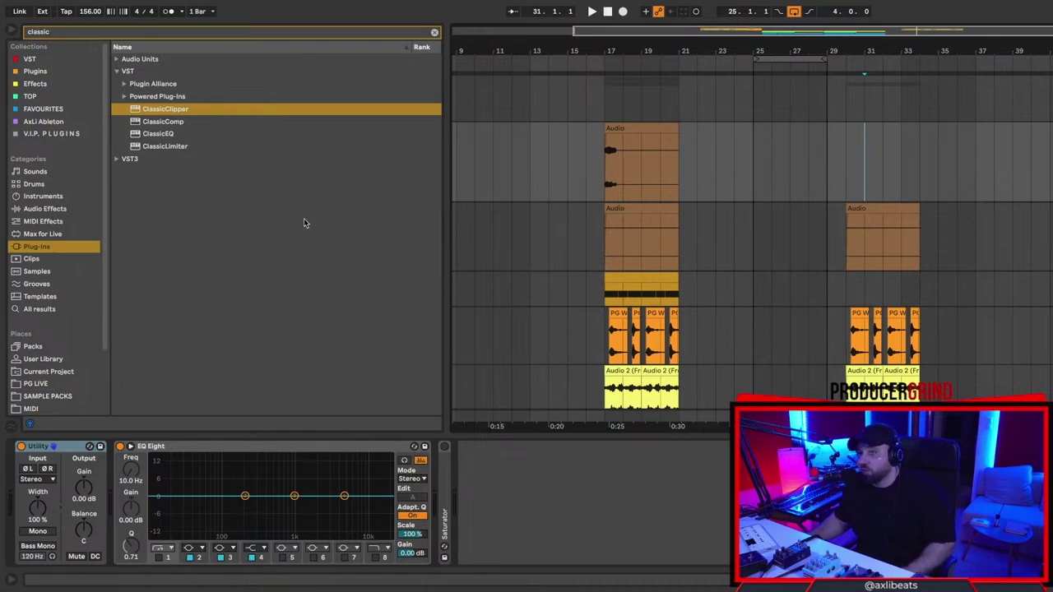
Clear the browser search, show the PG LIVE folder and create a new Live set.
click(434, 33)
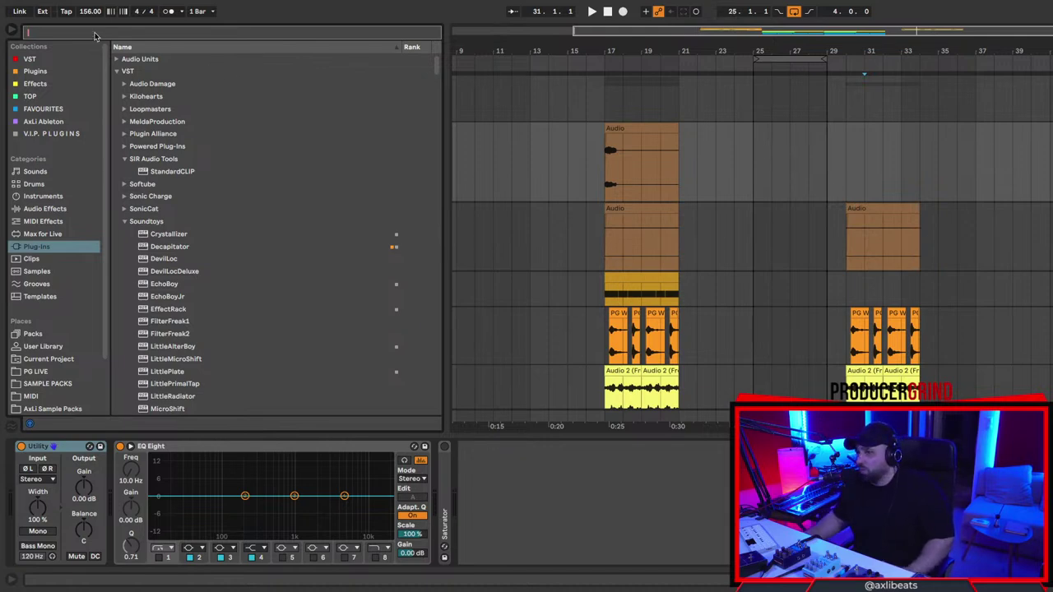
click(39, 370)
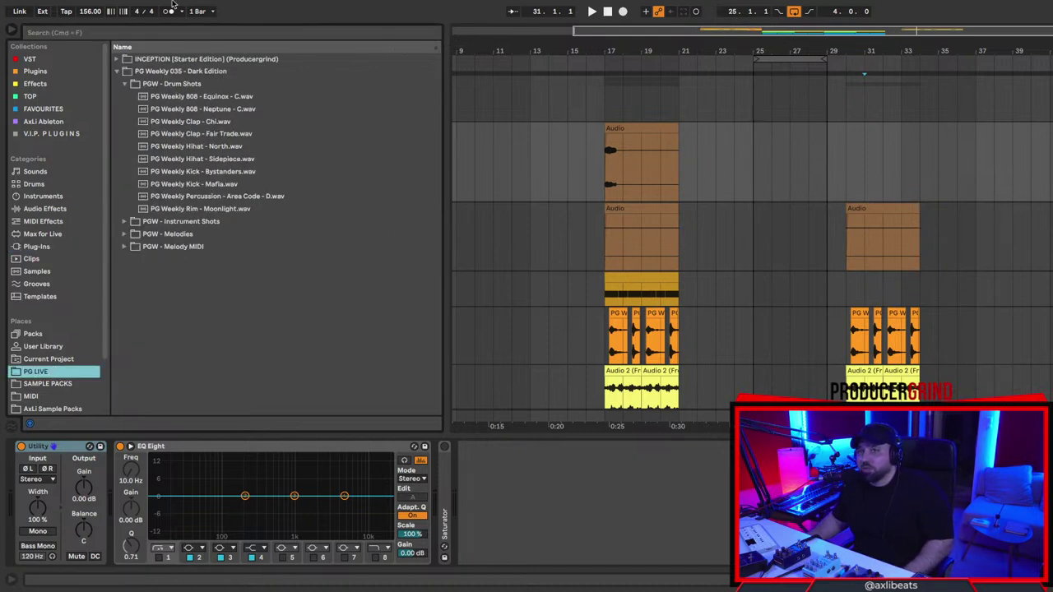
click(84, 6)
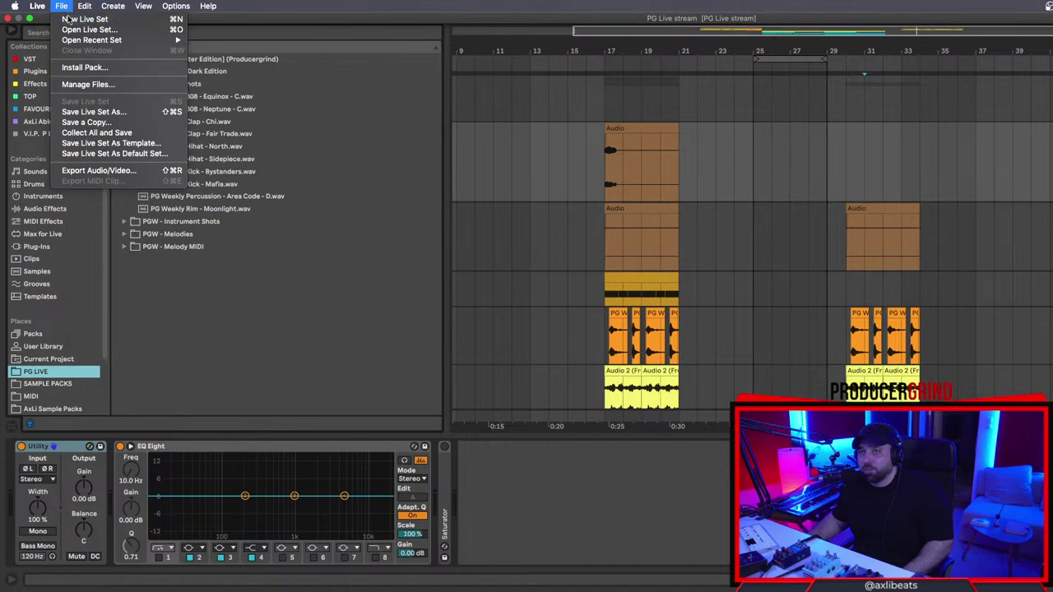
click(67, 16)
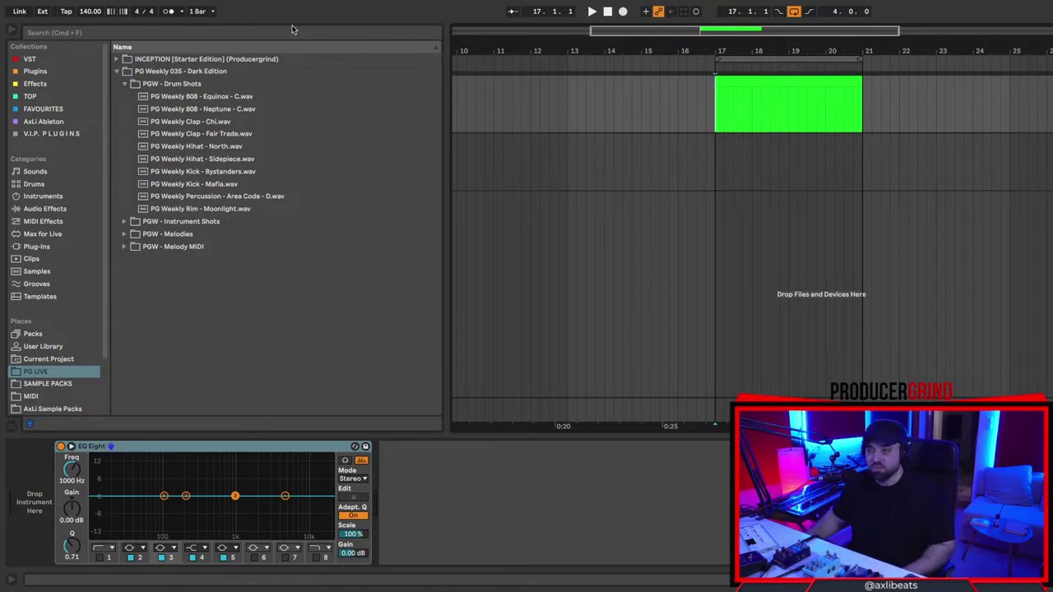
Browse the PG LIVE sample packs and audition the accent and bell one-shots in the INCEPTION [Starter Edition] pack.
click(191, 134)
click(125, 84)
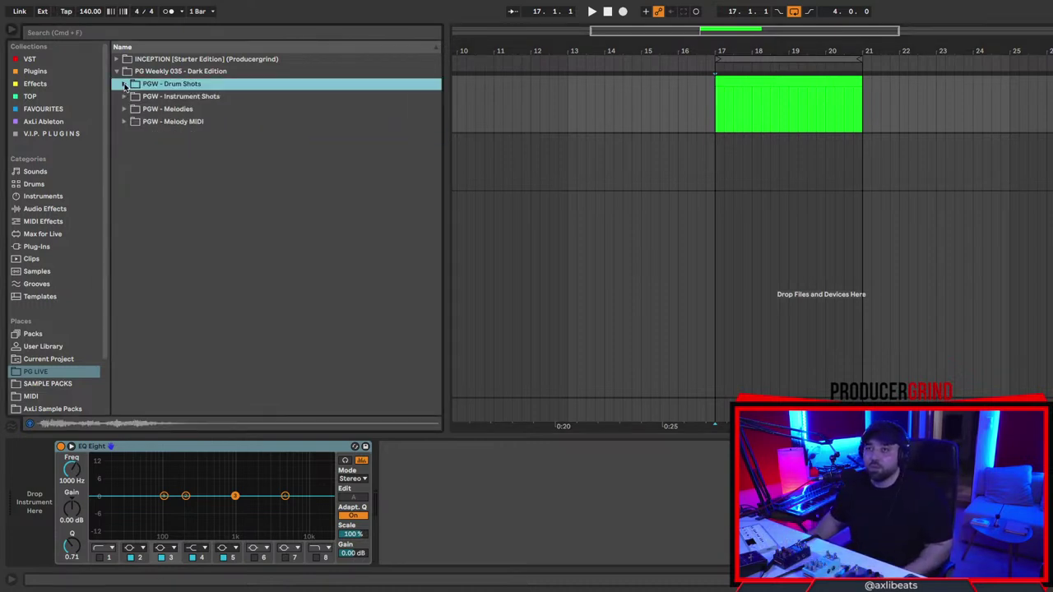
click(117, 71)
click(117, 72)
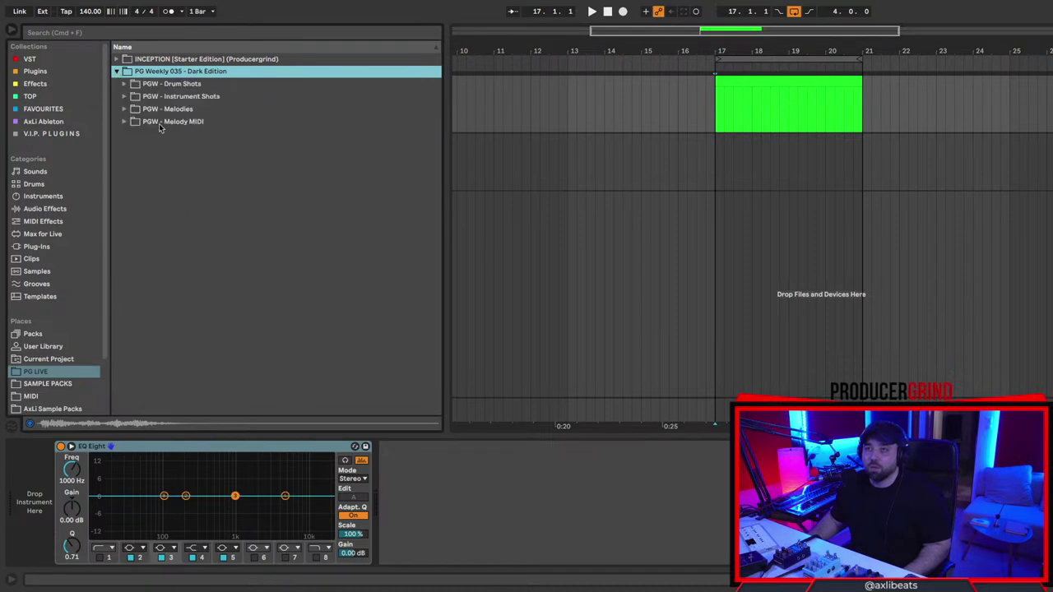
click(123, 60)
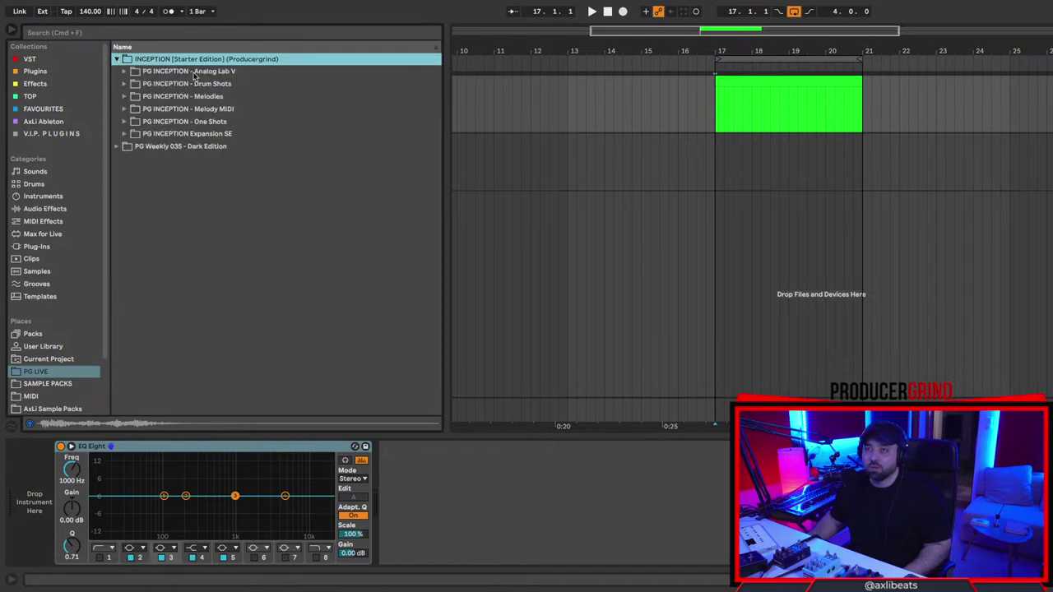
click(224, 121)
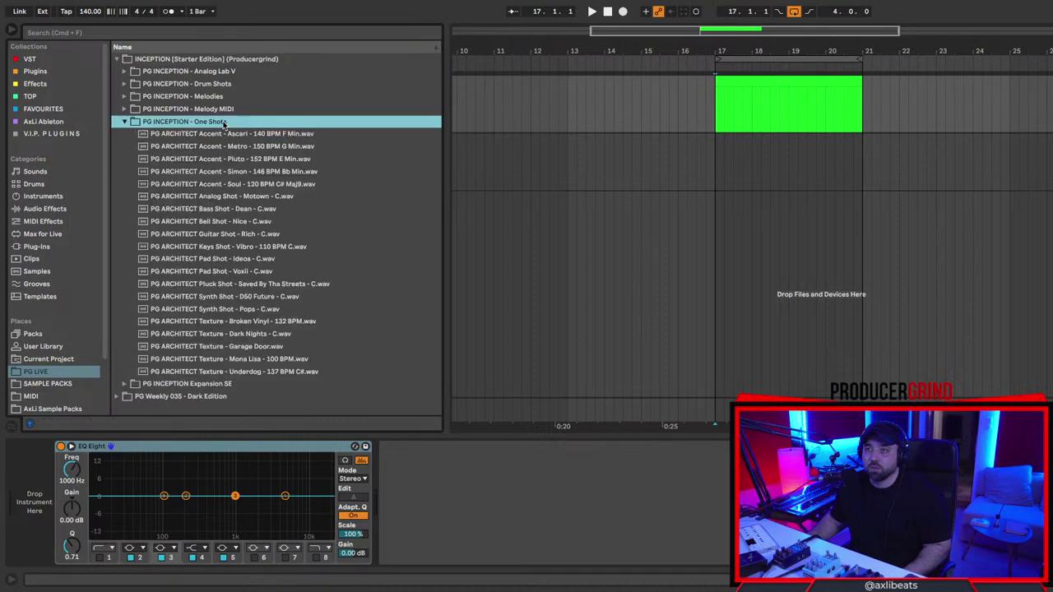
click(230, 135)
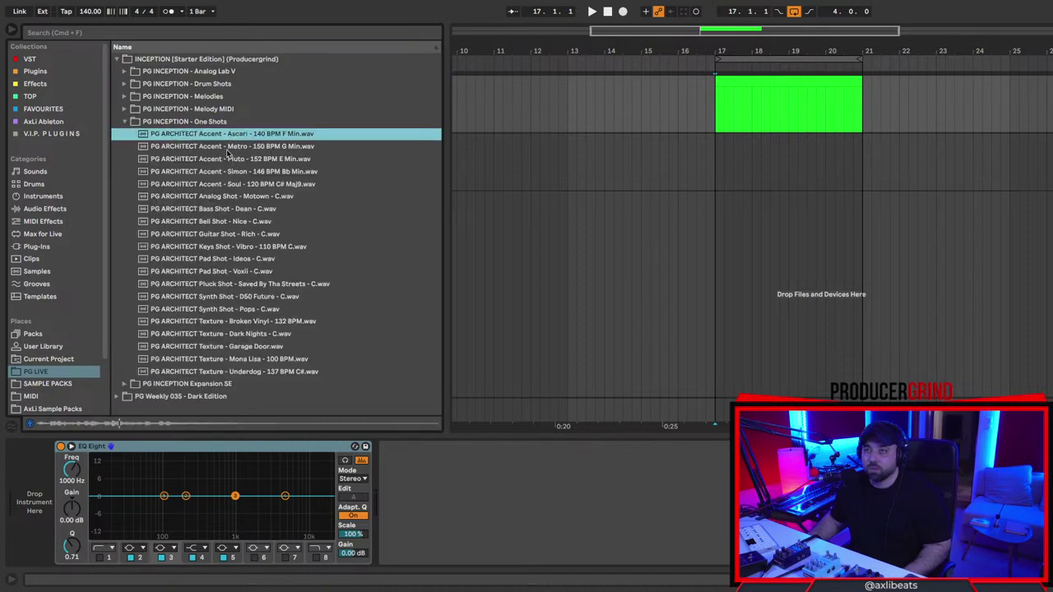
click(225, 171)
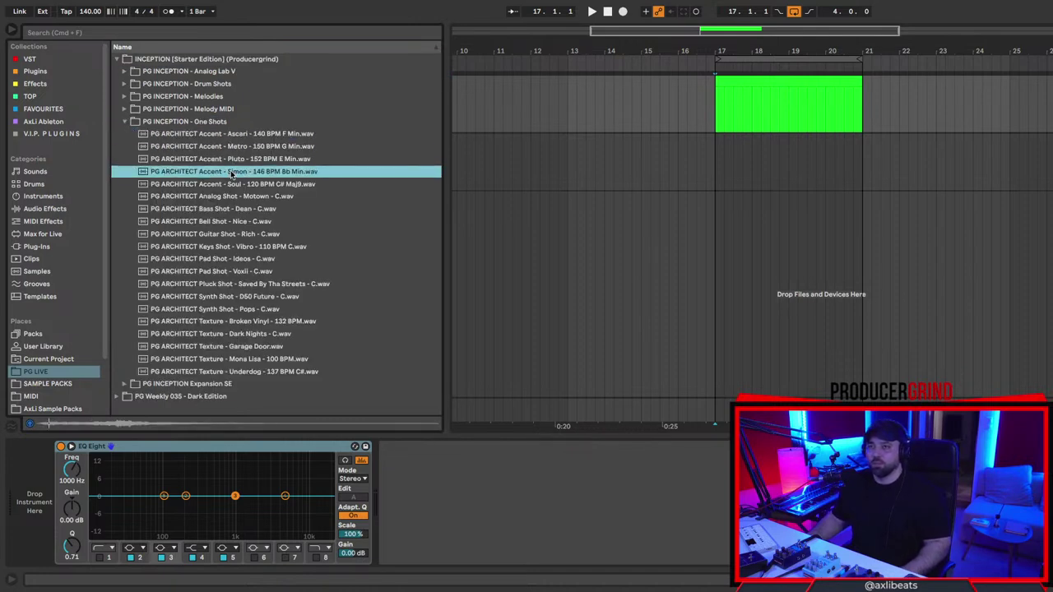
click(232, 222)
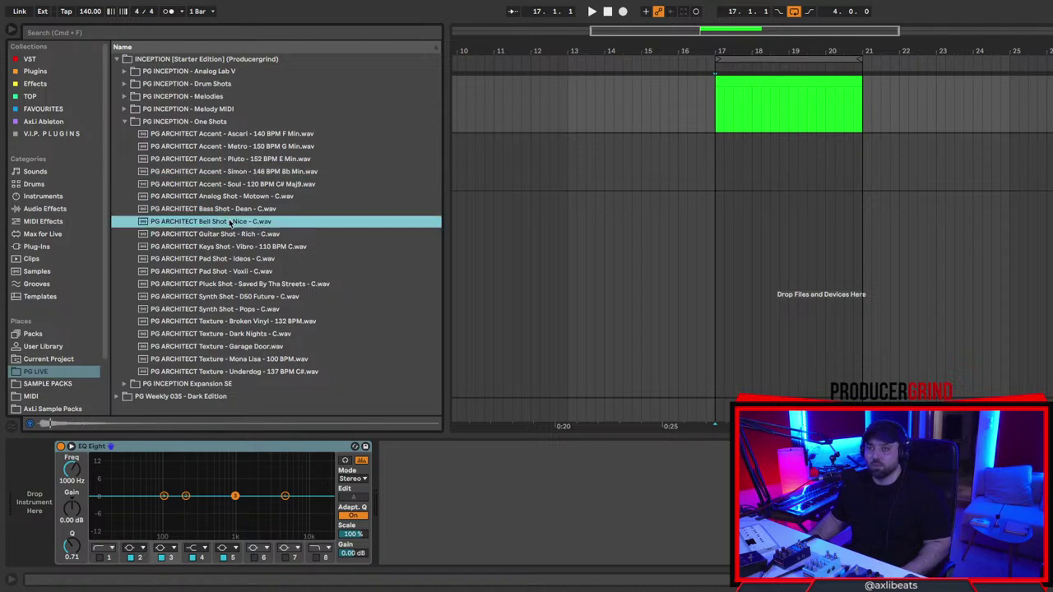
Open the PG INCEPTION - Melodies folder and audition a selection of its loops, including Beautiful Dream, Mischief, Petals and Safe.
click(125, 96)
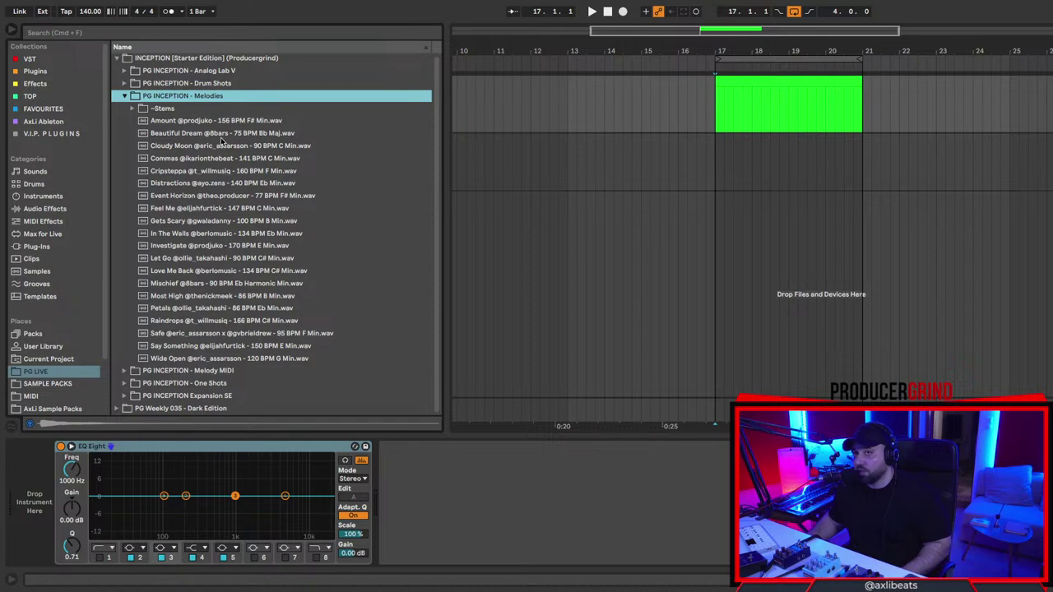
click(220, 135)
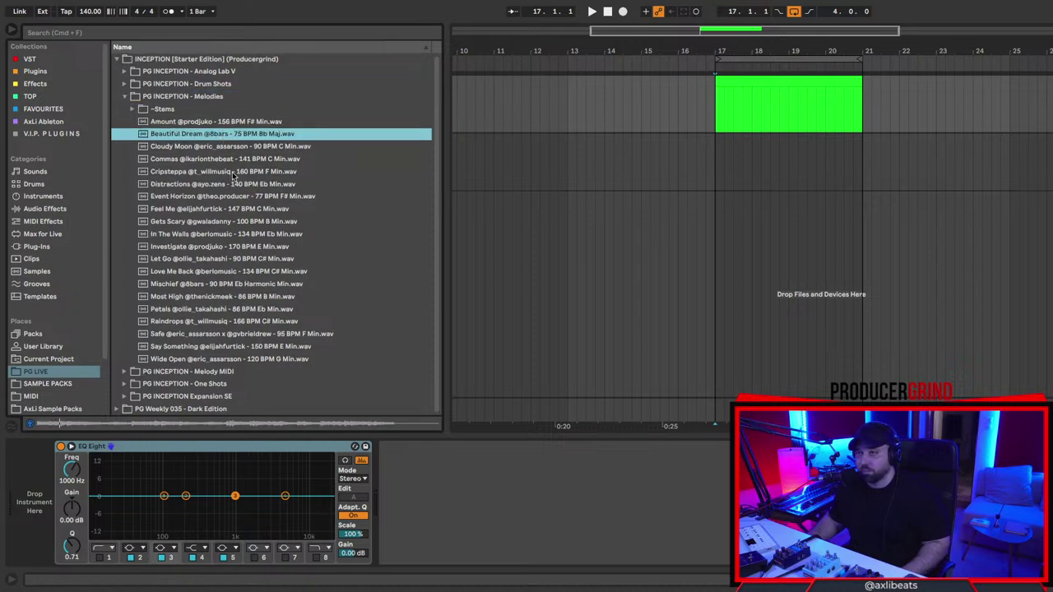
click(206, 222)
click(204, 283)
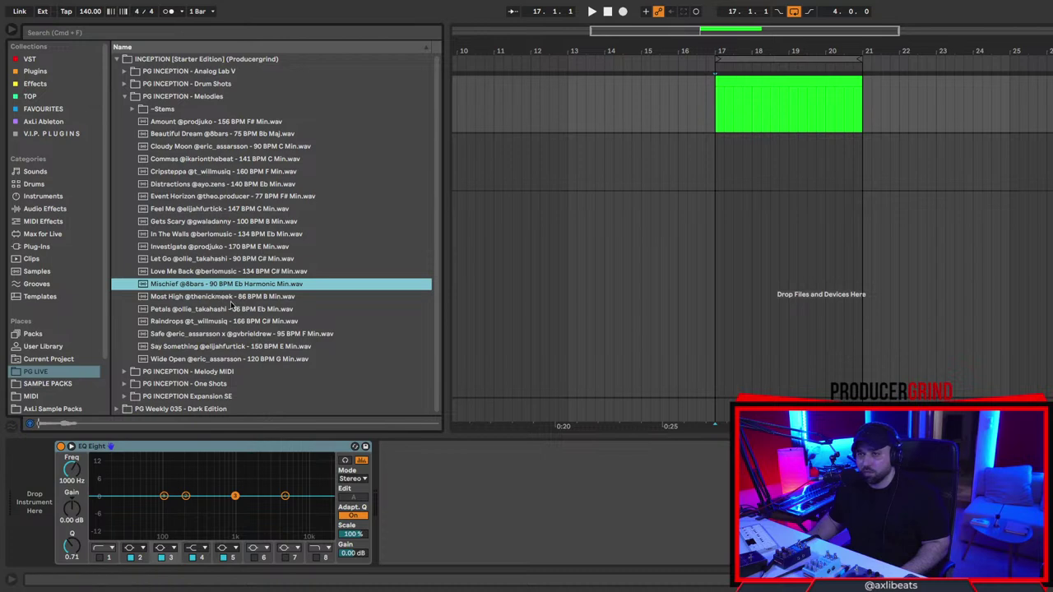
click(251, 312)
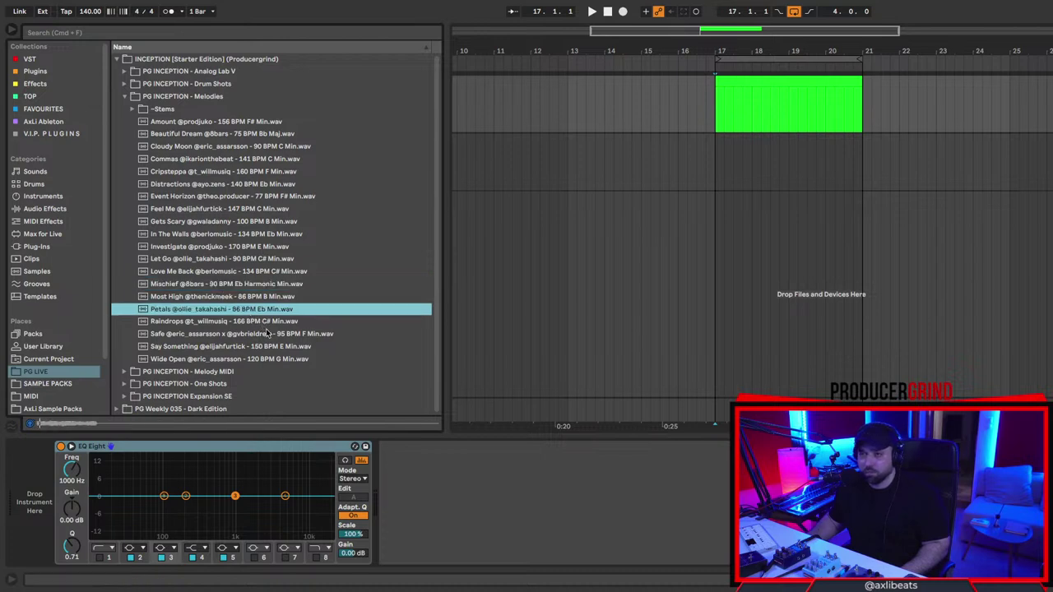
click(267, 333)
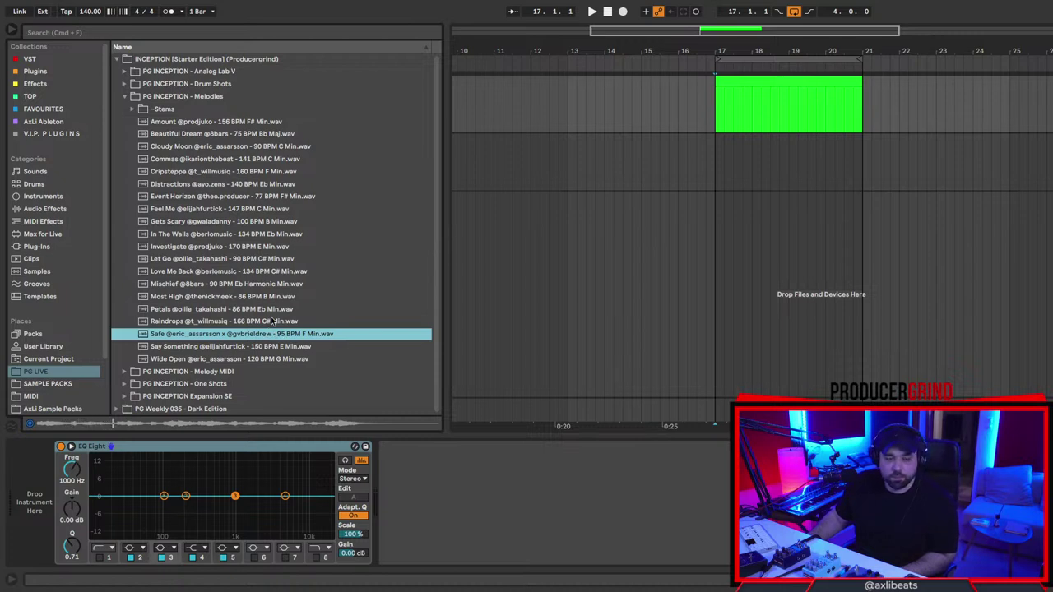
Audition the INCEPTION melodies in order from Amount through Event Horizon.
click(191, 123)
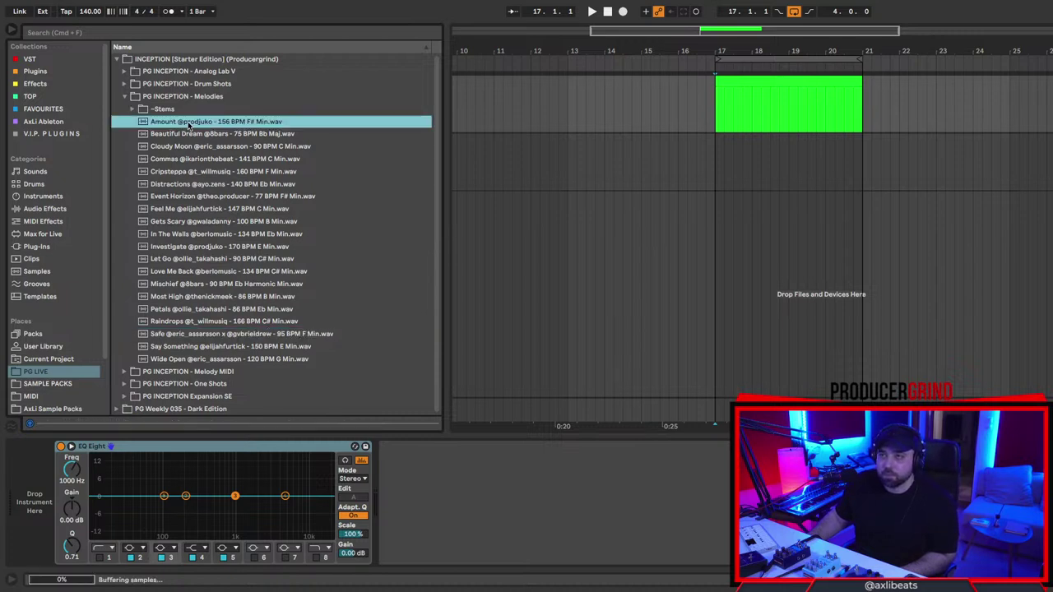
click(229, 134)
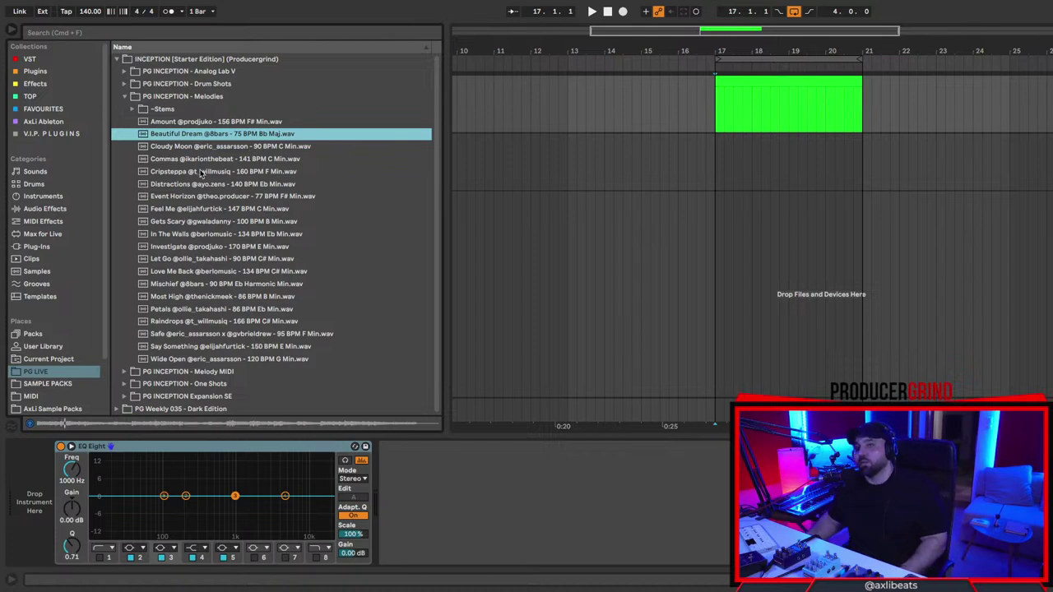
key(Down)
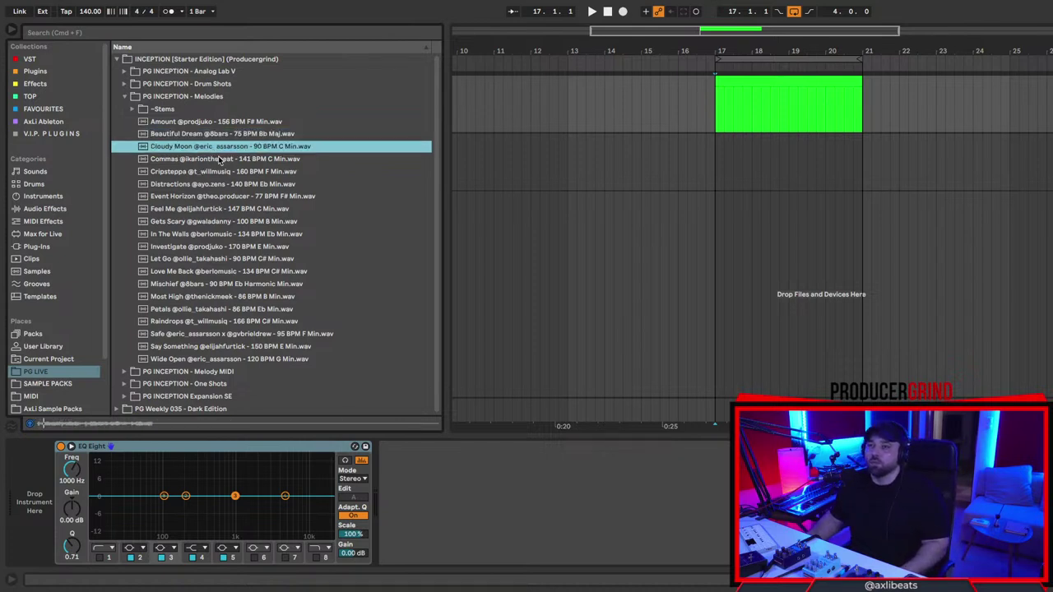
click(230, 161)
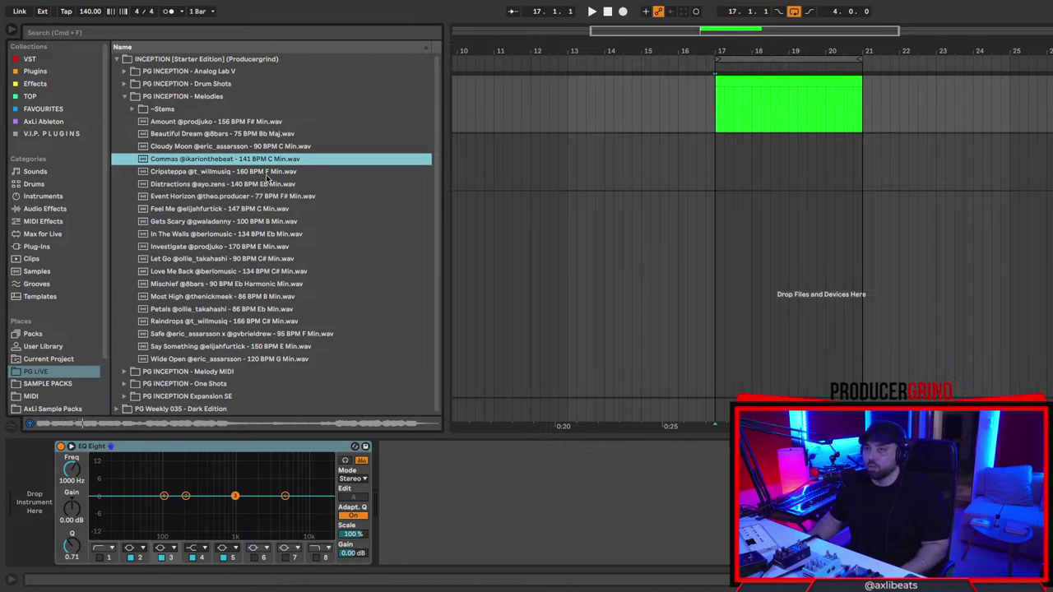
click(266, 174)
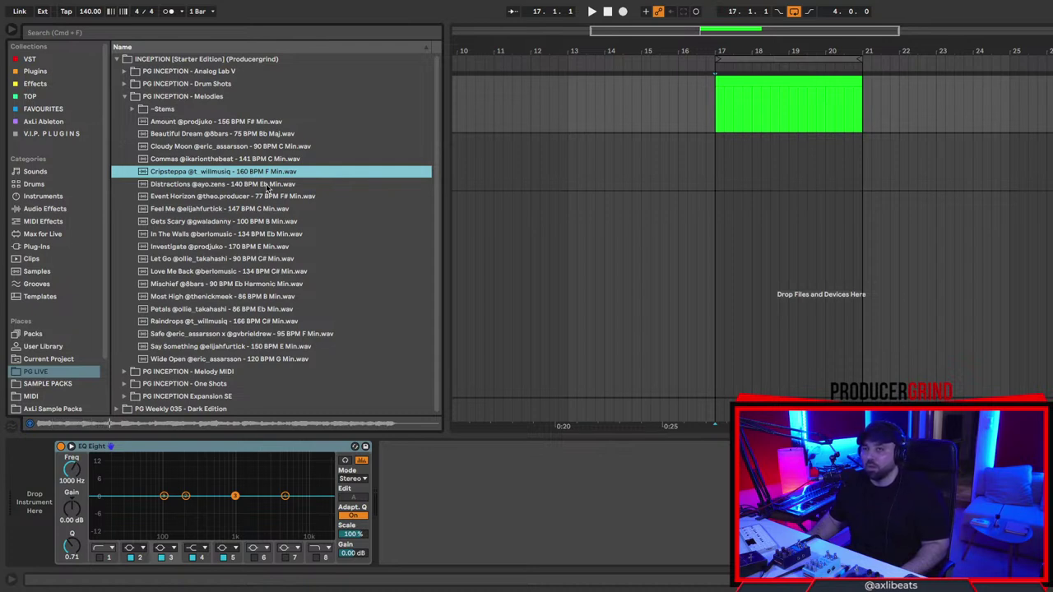
click(267, 185)
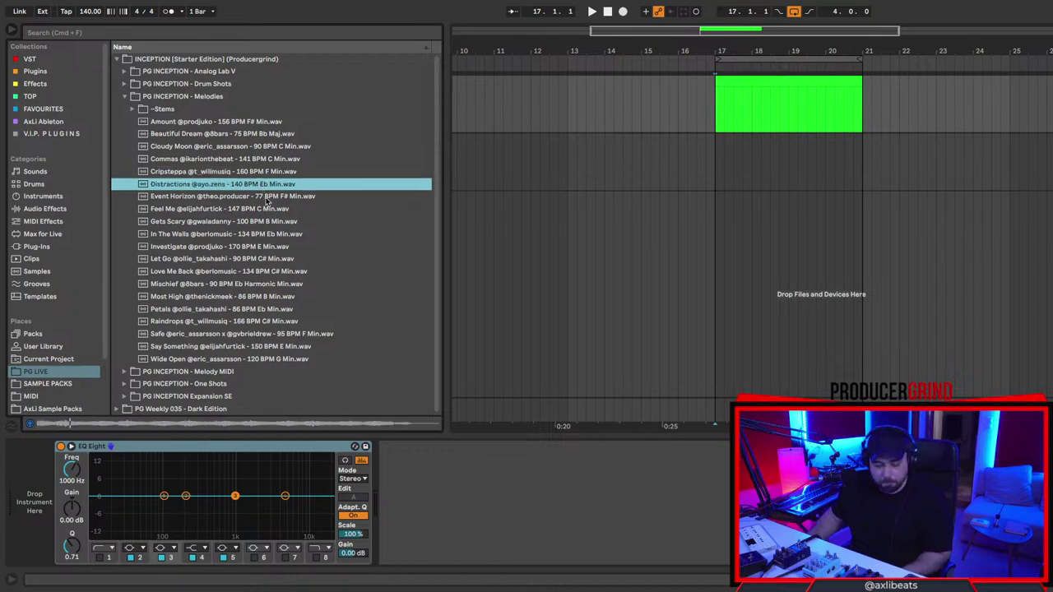
click(266, 197)
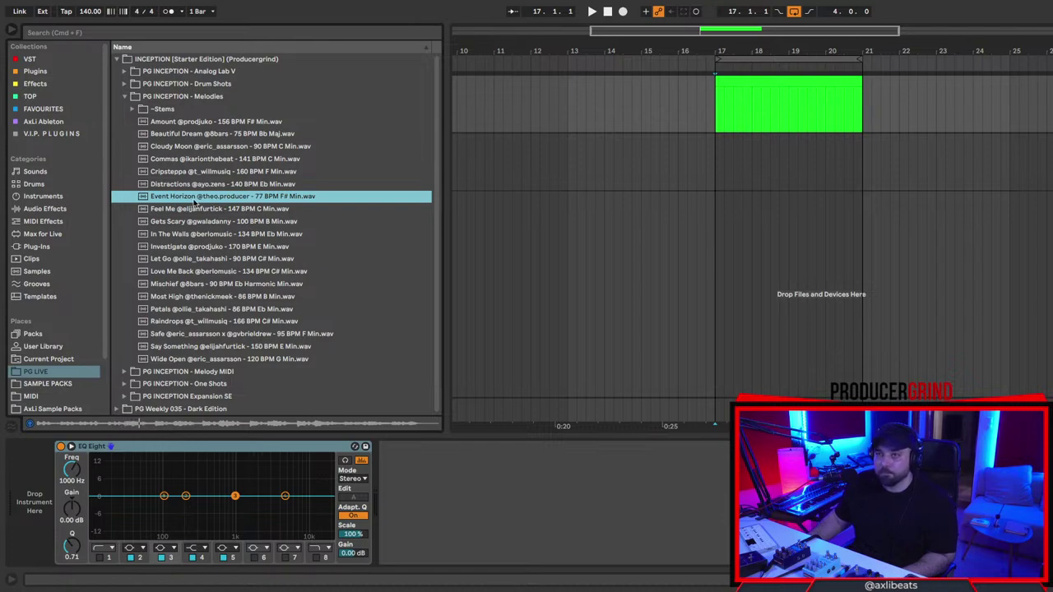
Place the Event Horizon melody on a new audio track at bar 17 and open its clip settings.
click(659, 165)
drag(404, 197, 718, 174)
double_click(777, 141)
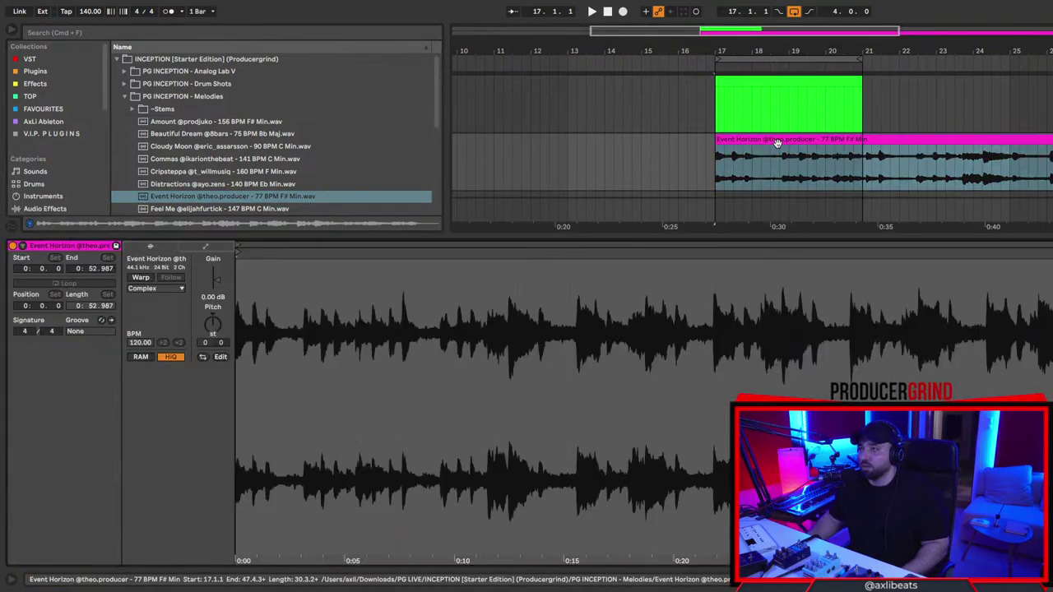
click(767, 142)
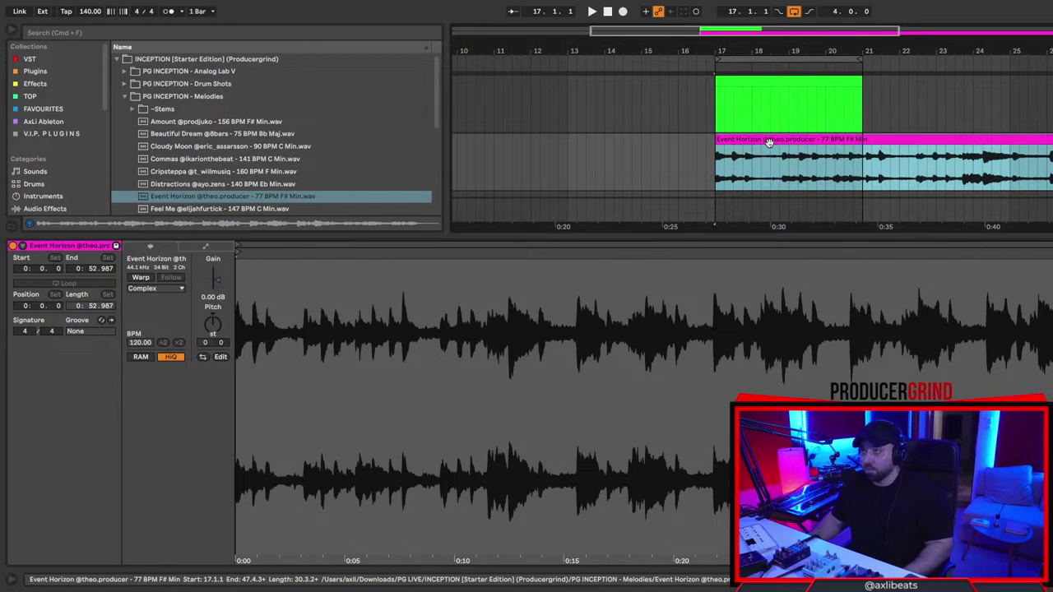
double_click(769, 143)
Turn on warping for the Event Horizon clip, set its BPM to 144 and play it from bar 17.
click(139, 278)
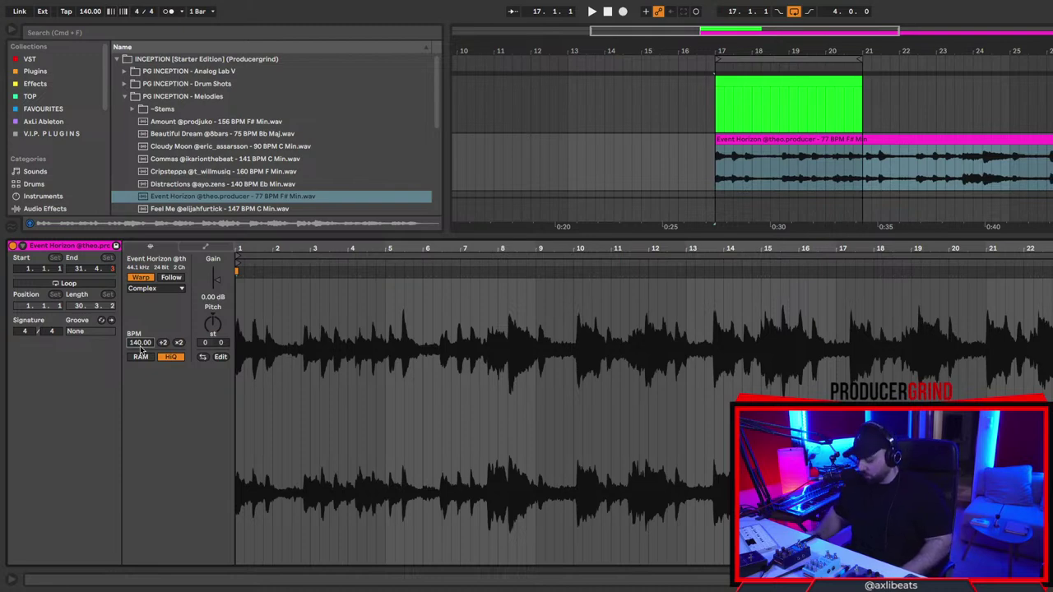
text(144)
key(Return)
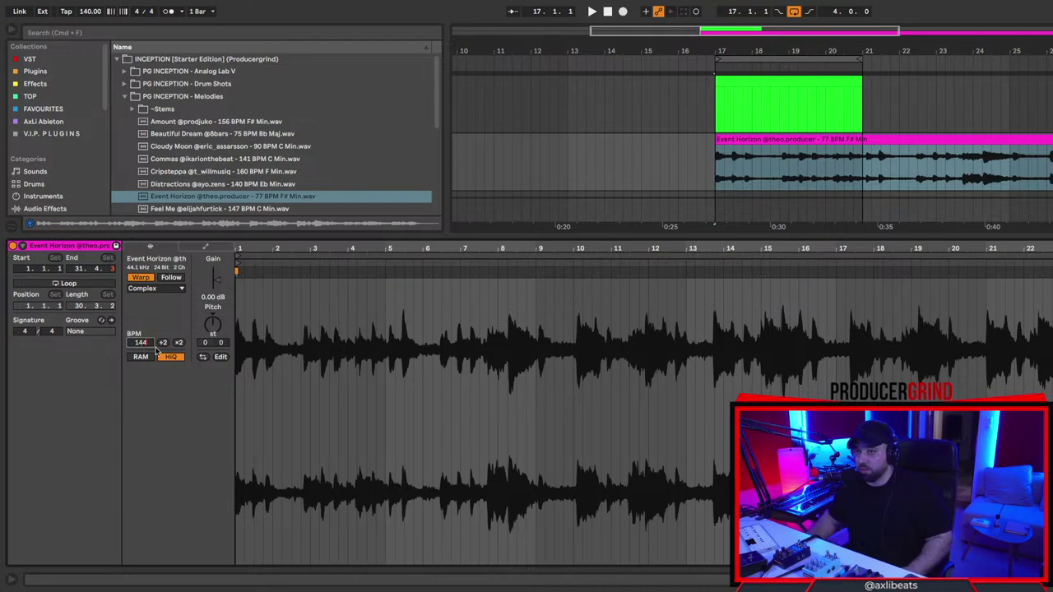
key(space)
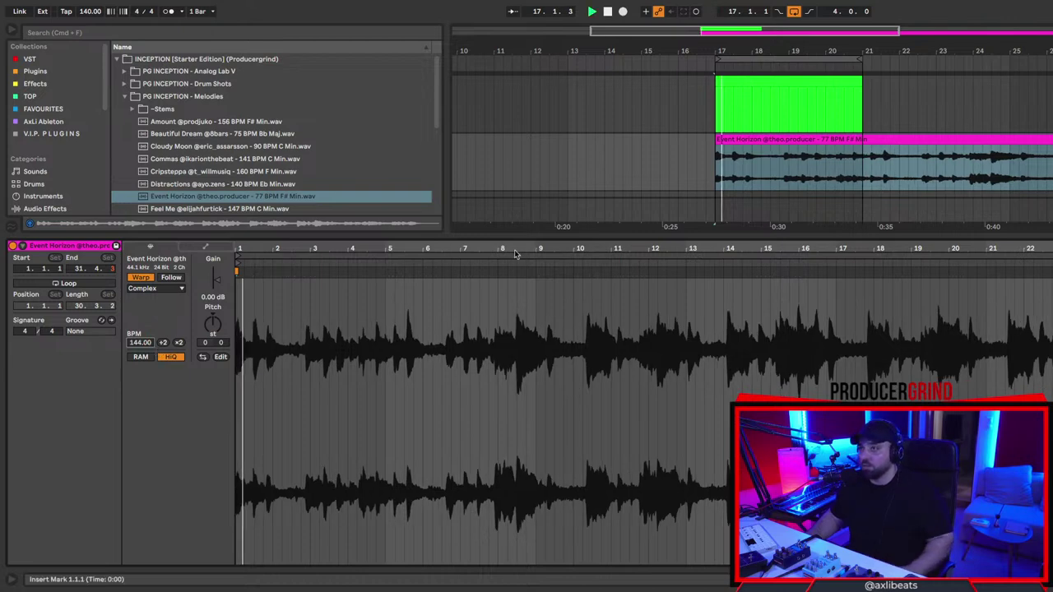
Set the project tempo to 144 BPM and close the clip's detail view.
click(89, 12)
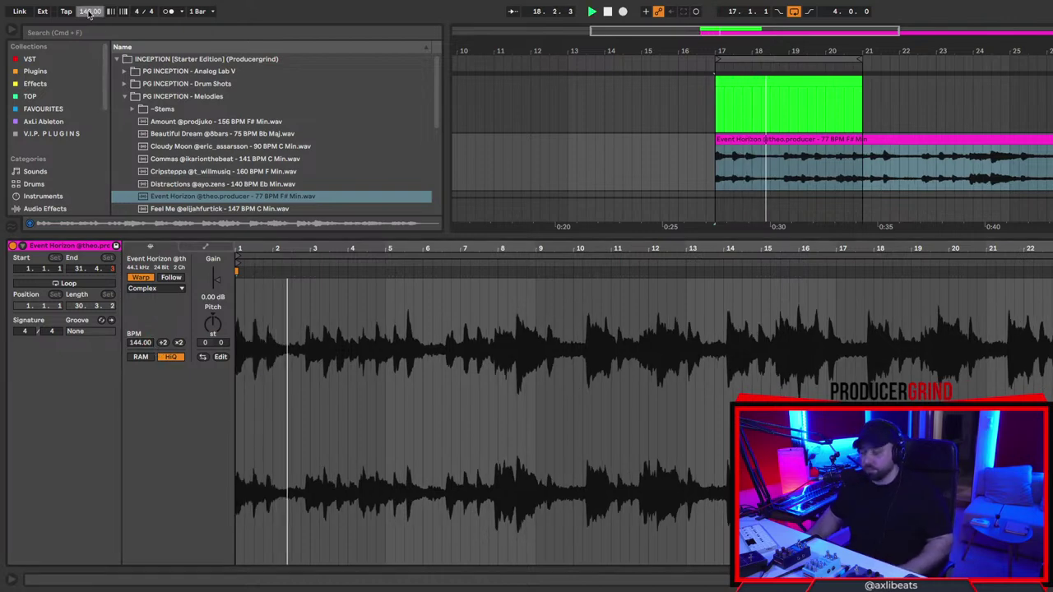
text(144)
key(Return)
key(shift+Tab)
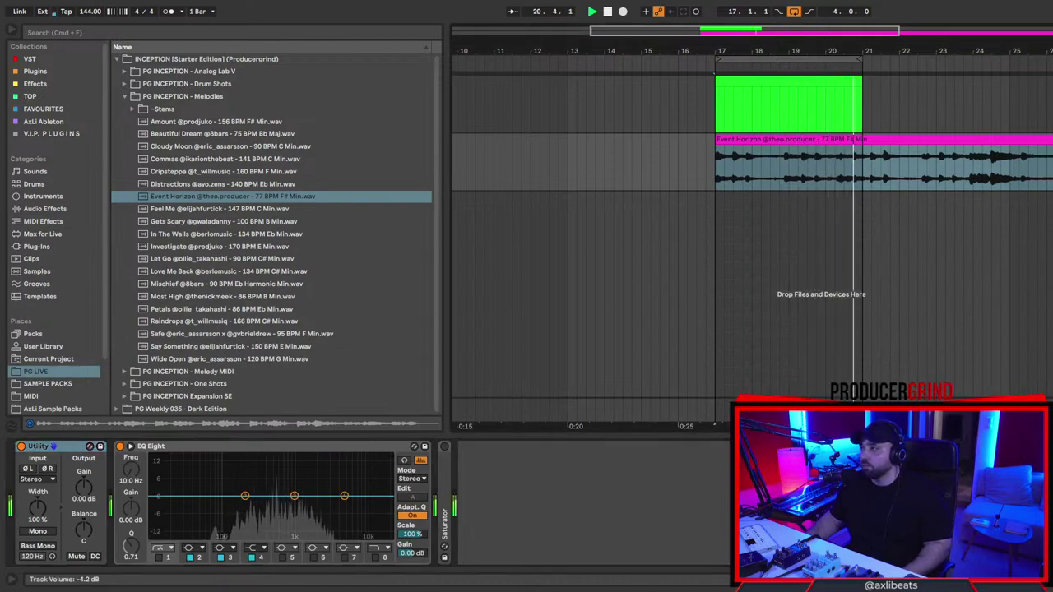
Play the Event Horizon clip from bar 17 with the metronome on and compare its waveform's timing against the grid.
scroll(804, 168, up, 5)
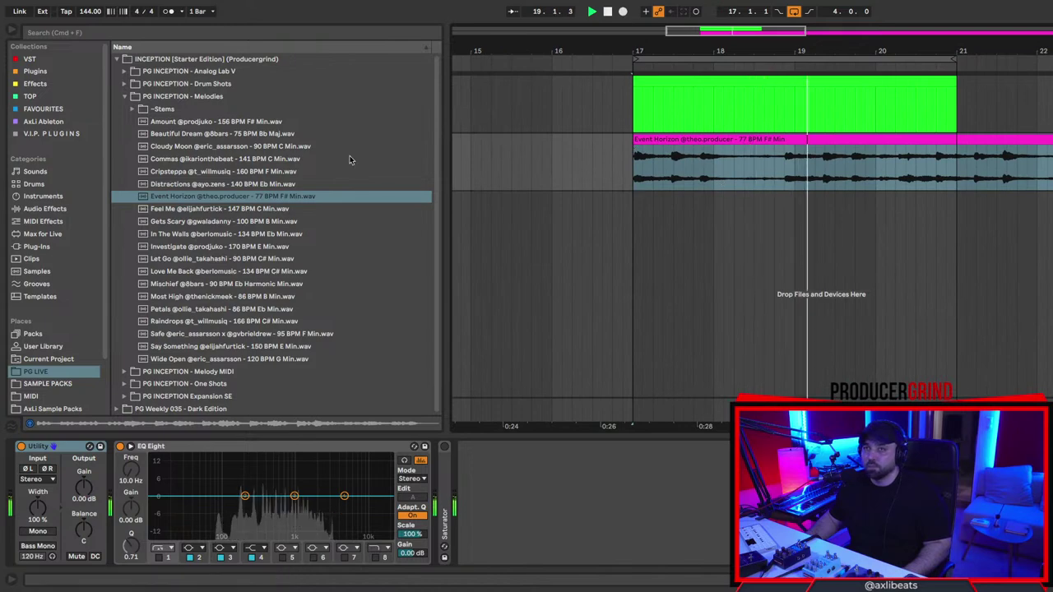
click(657, 143)
key(space)
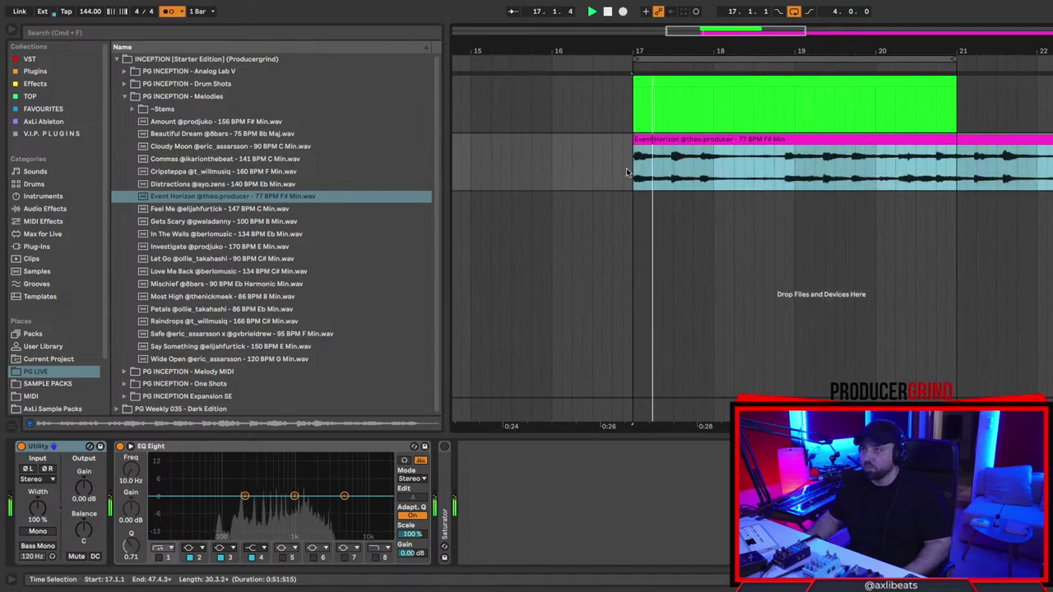
scroll(691, 157, up, 5)
drag(704, 140, 734, 149)
key(space)
key(space)
scroll(714, 165, down, 5)
scroll(715, 165, down, 10)
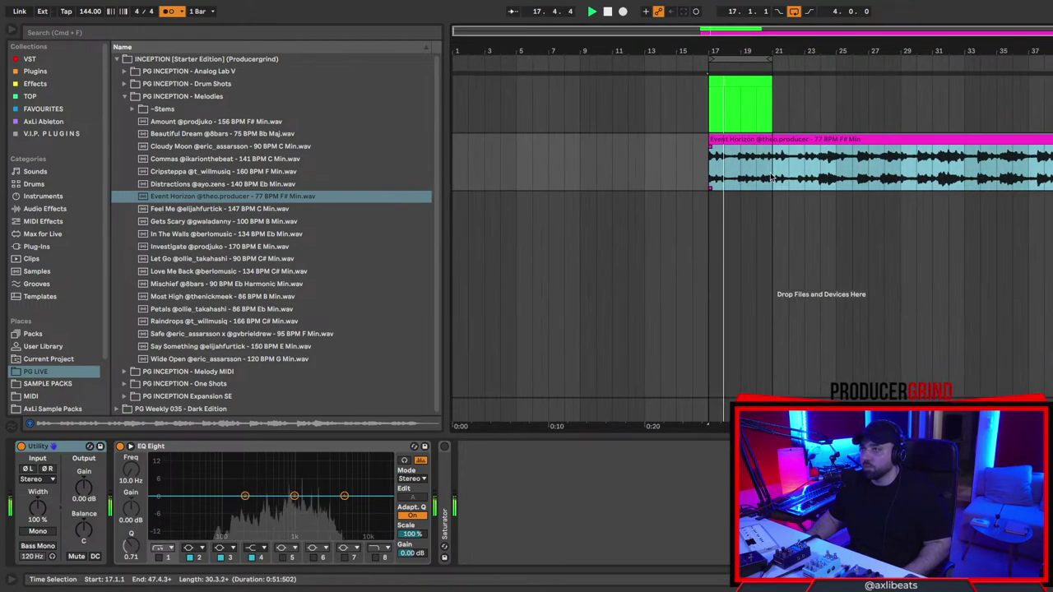
scroll(747, 160, up, 5)
Reapply warping to the Event Horizon clip, keeping its current timing, and re-enter its BPM.
double_click(764, 144)
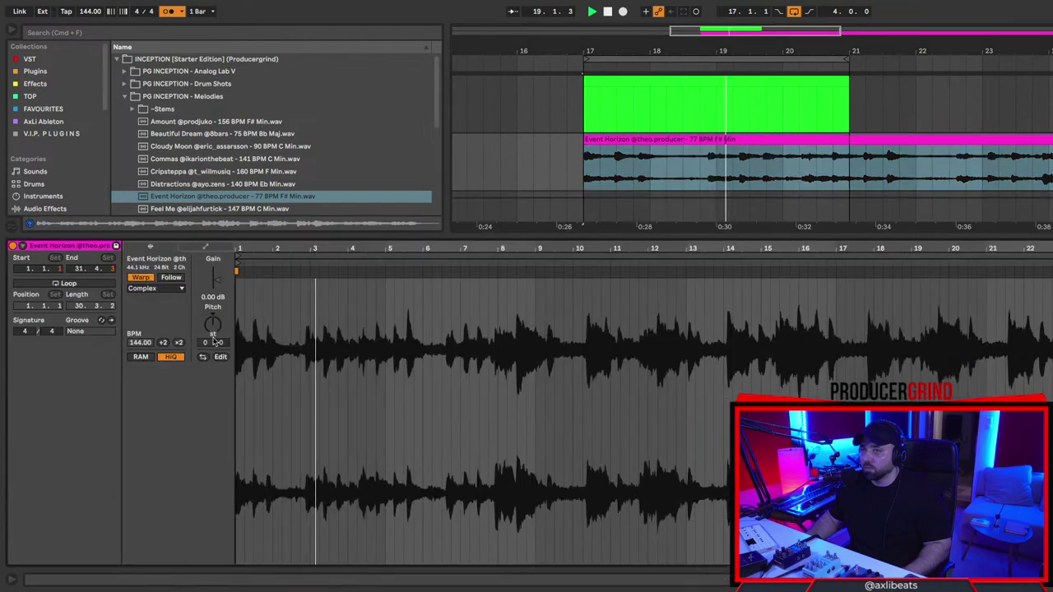
click(140, 278)
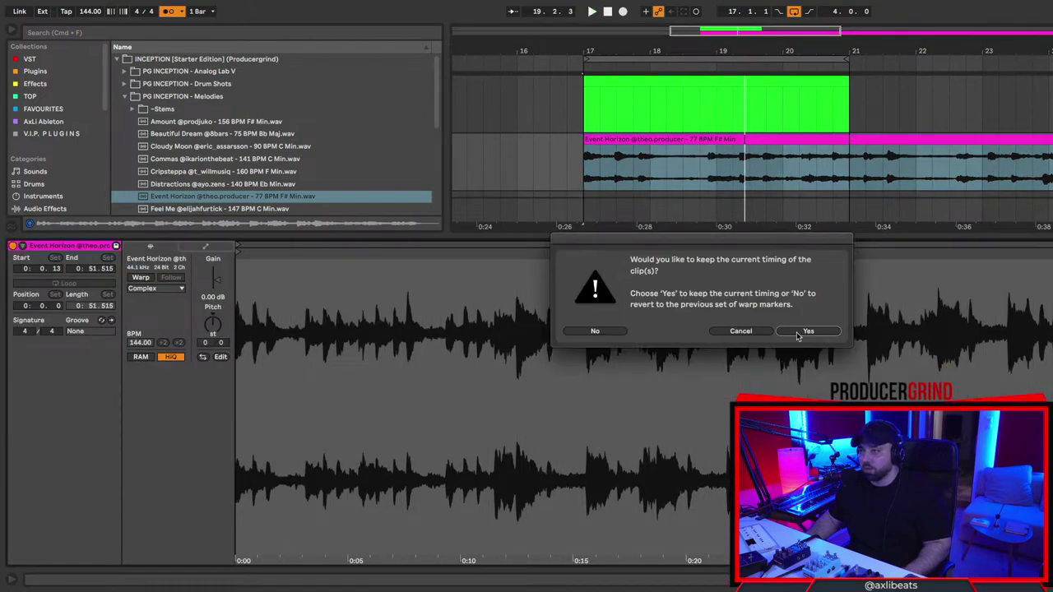
click(791, 332)
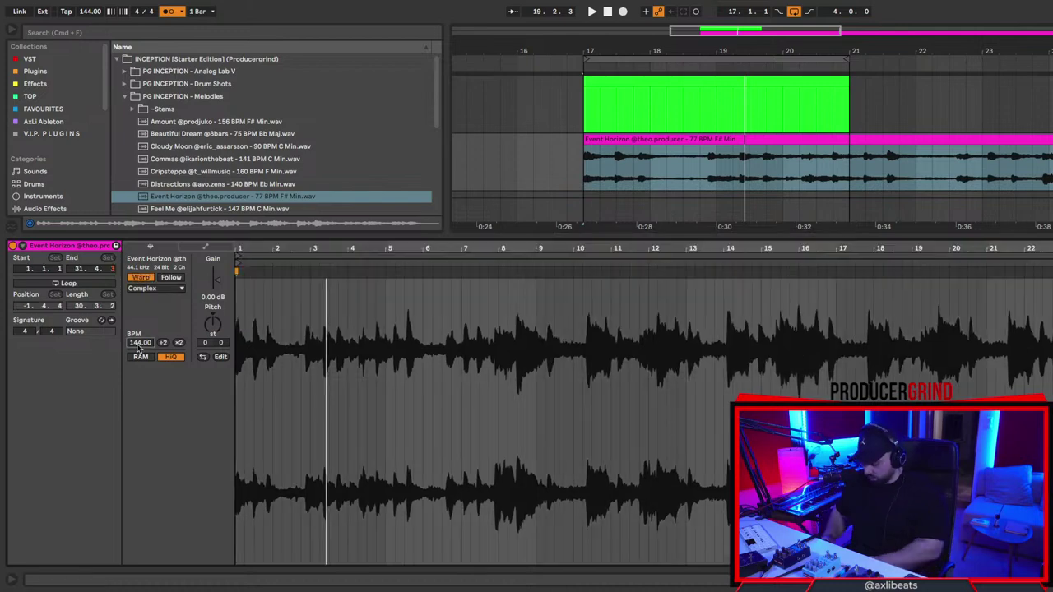
key(Return)
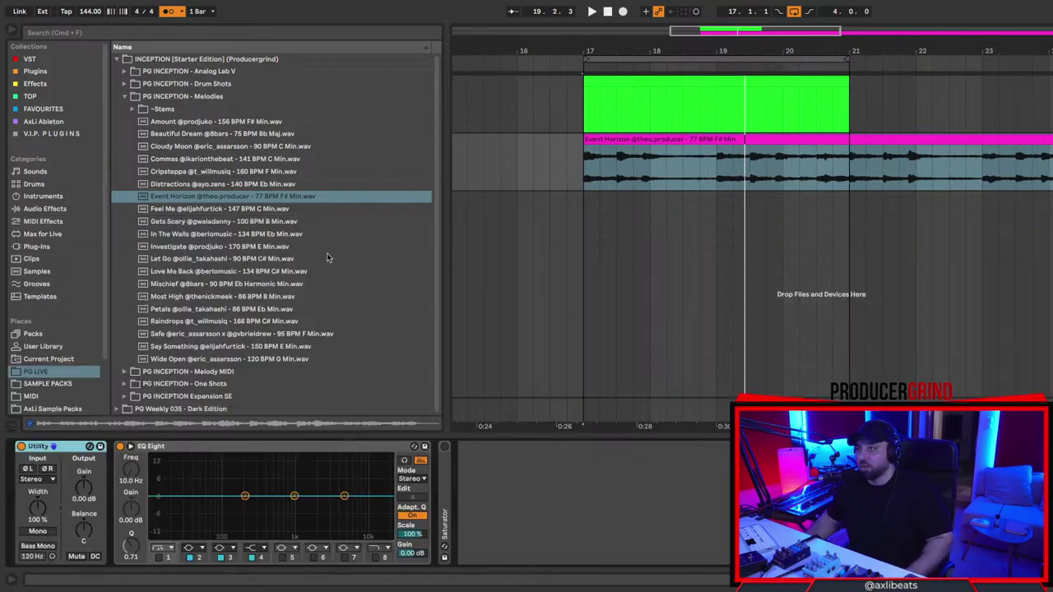
Set the project tempo to 154 BPM, turn the metronome off and play the melody from bar 17.
click(90, 12)
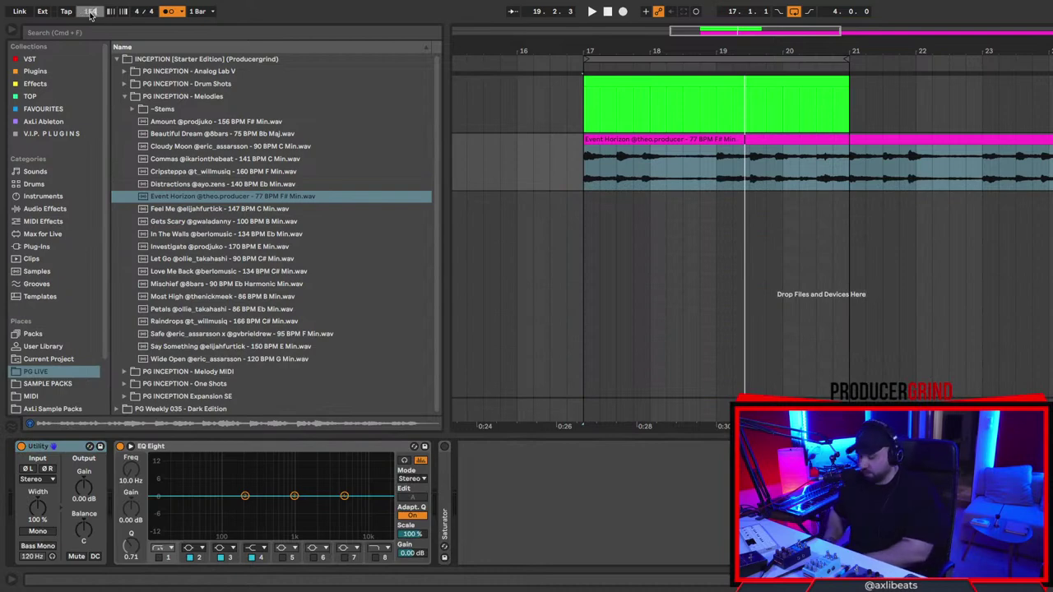
click(585, 181)
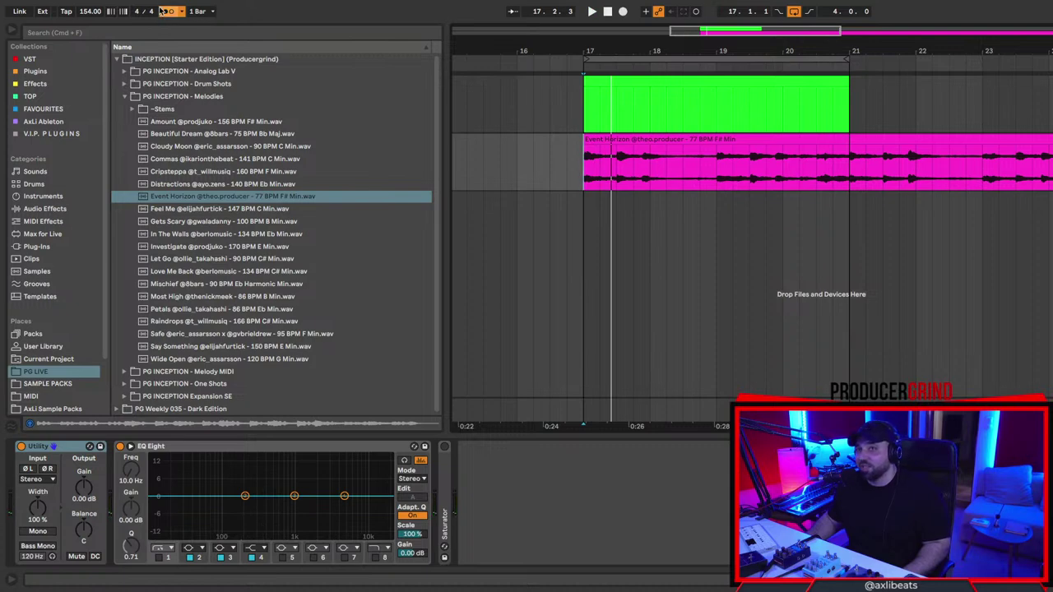
key(space)
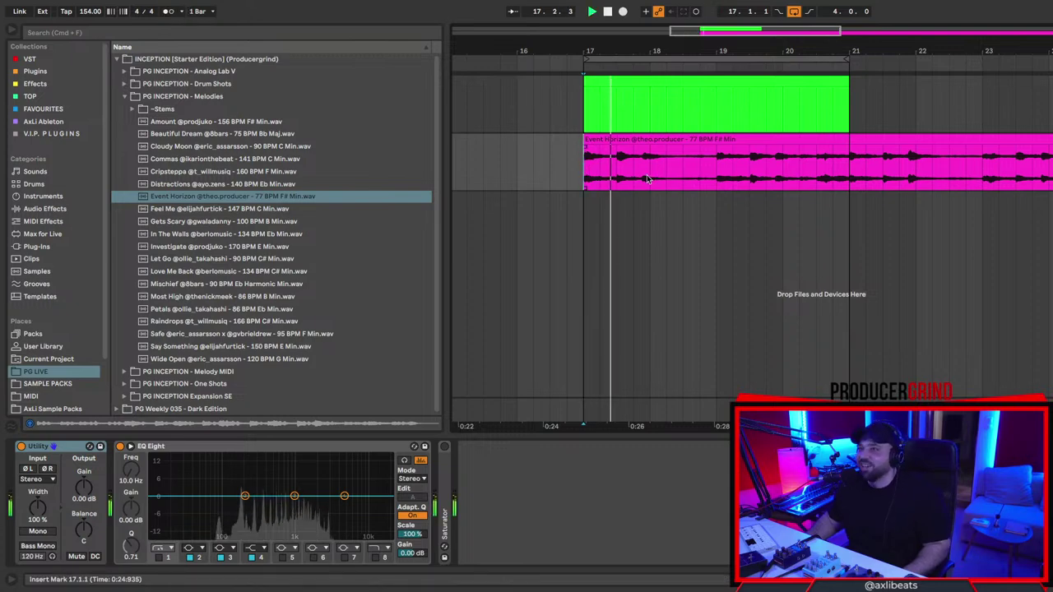
Delete the track holding the green clip and remove the part of the Event Horizon clip after bar 21.
key(Up)
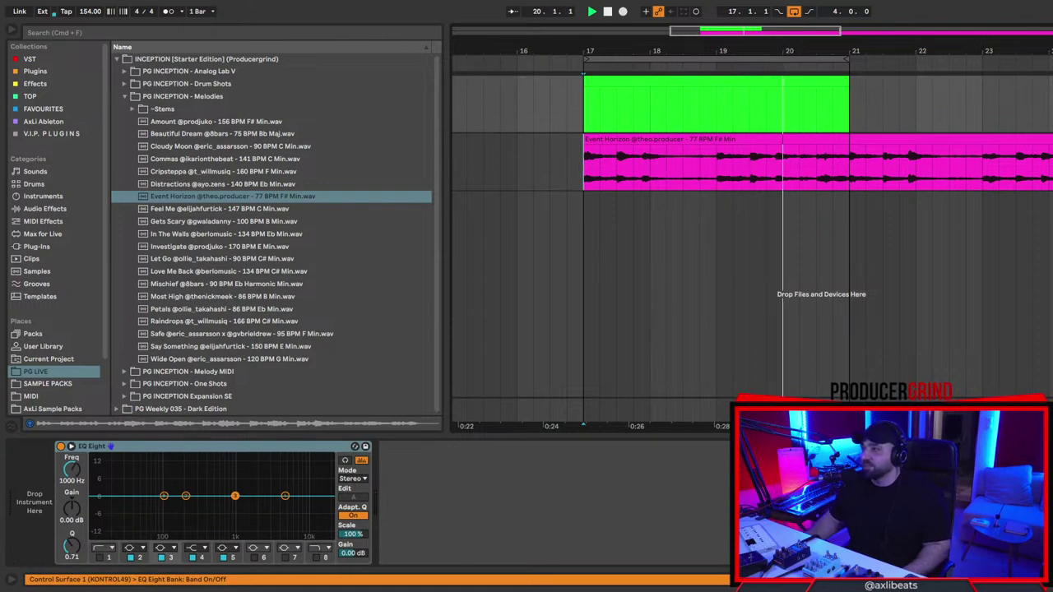
key(Delete)
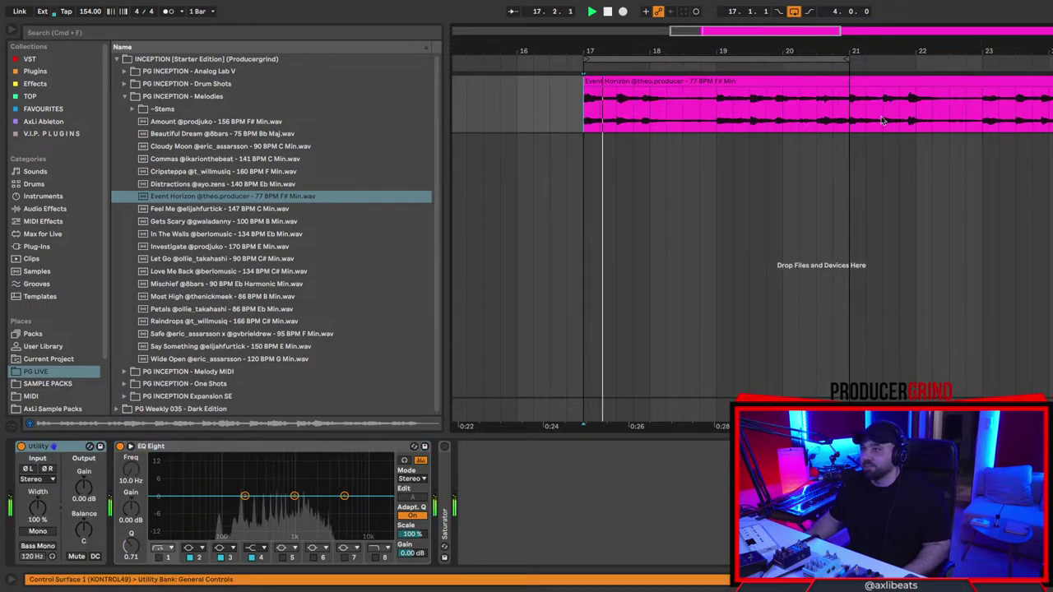
drag(851, 115, 932, 115)
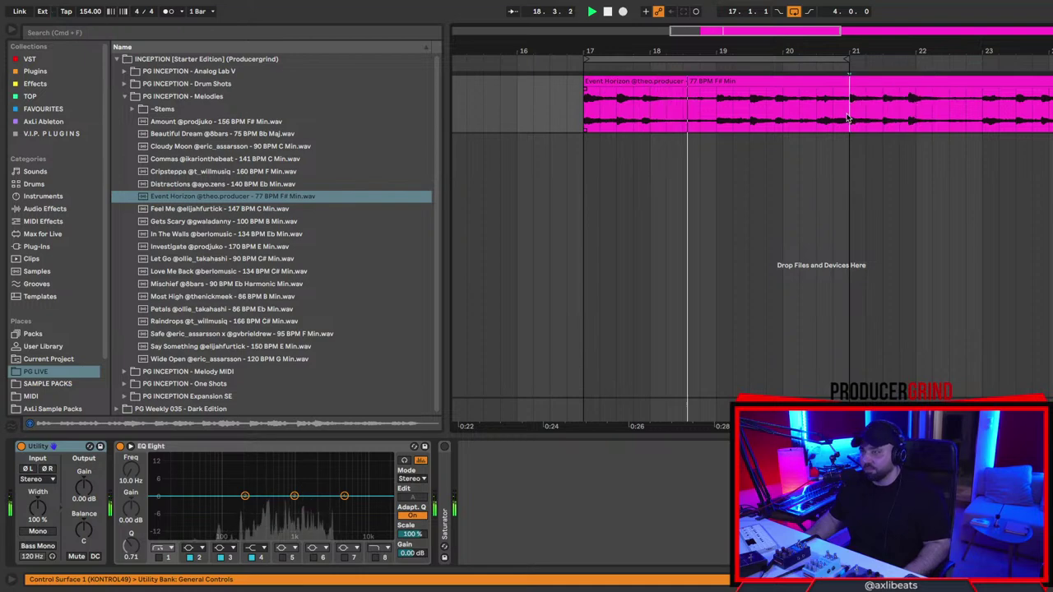
click(902, 81)
key(Delete)
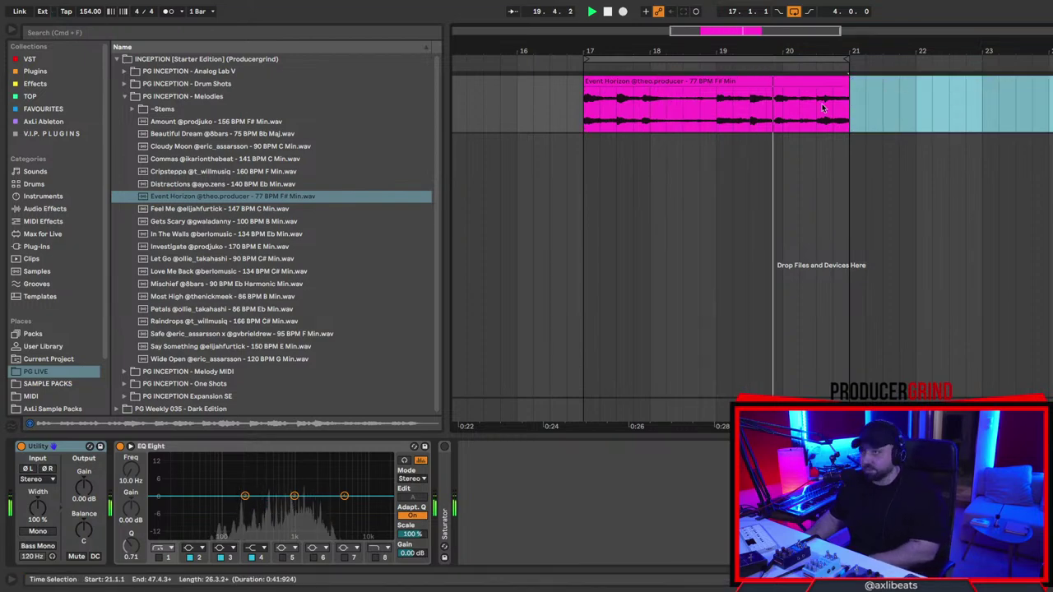
Search the browser's plug-ins for kontakt and load the VST version of Kontakt on a new track below the melody.
click(75, 36)
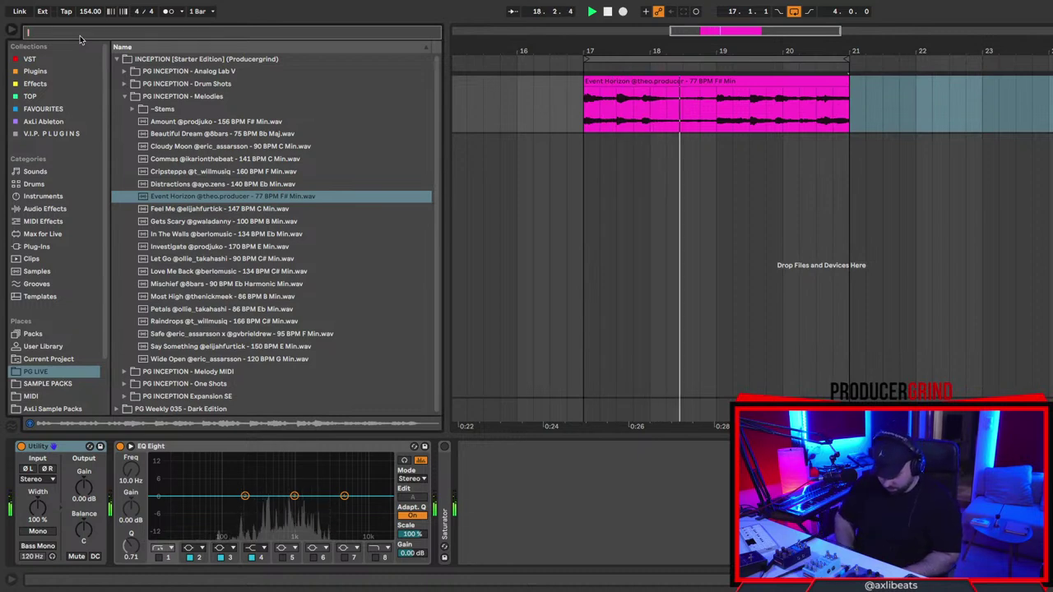
text(kontakt)
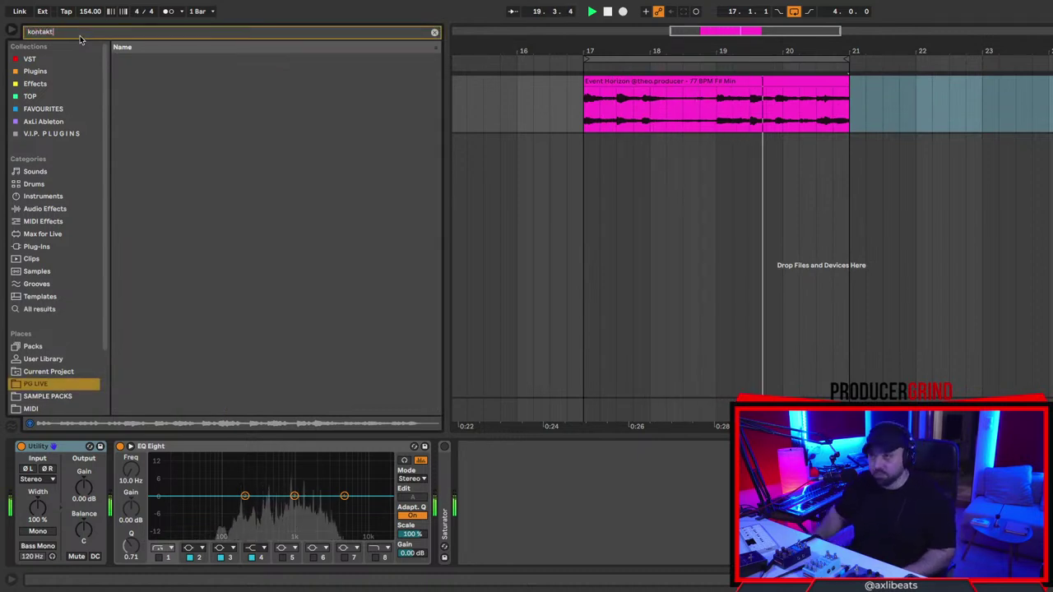
click(71, 132)
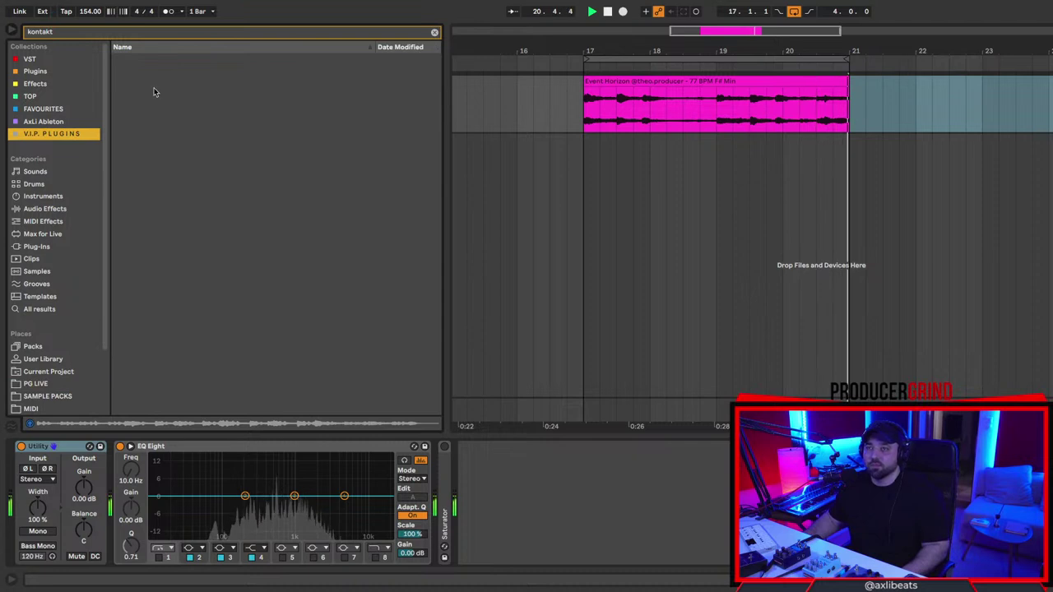
click(74, 371)
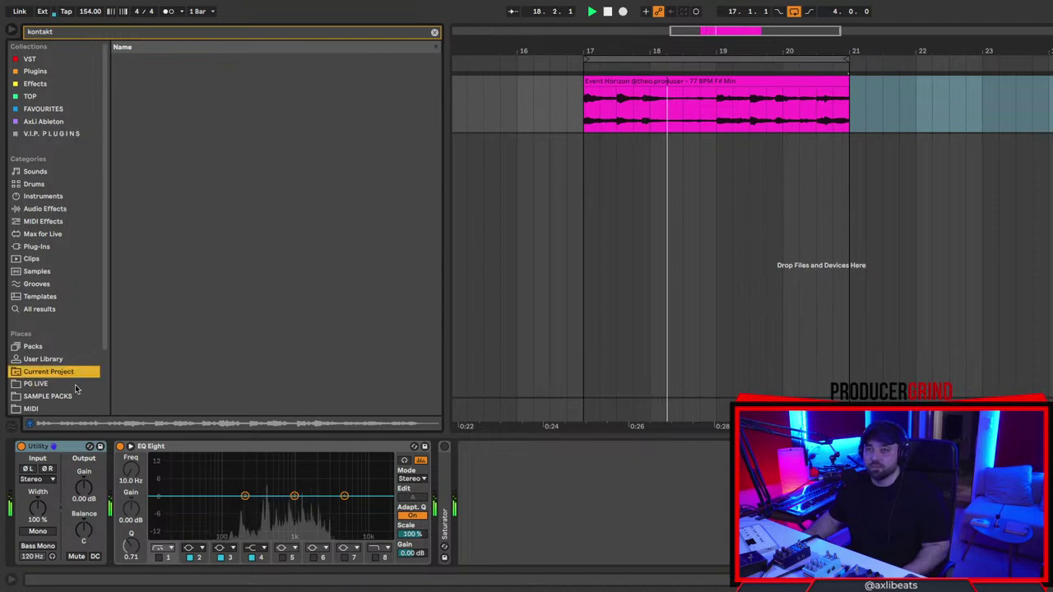
click(72, 383)
click(43, 233)
click(37, 246)
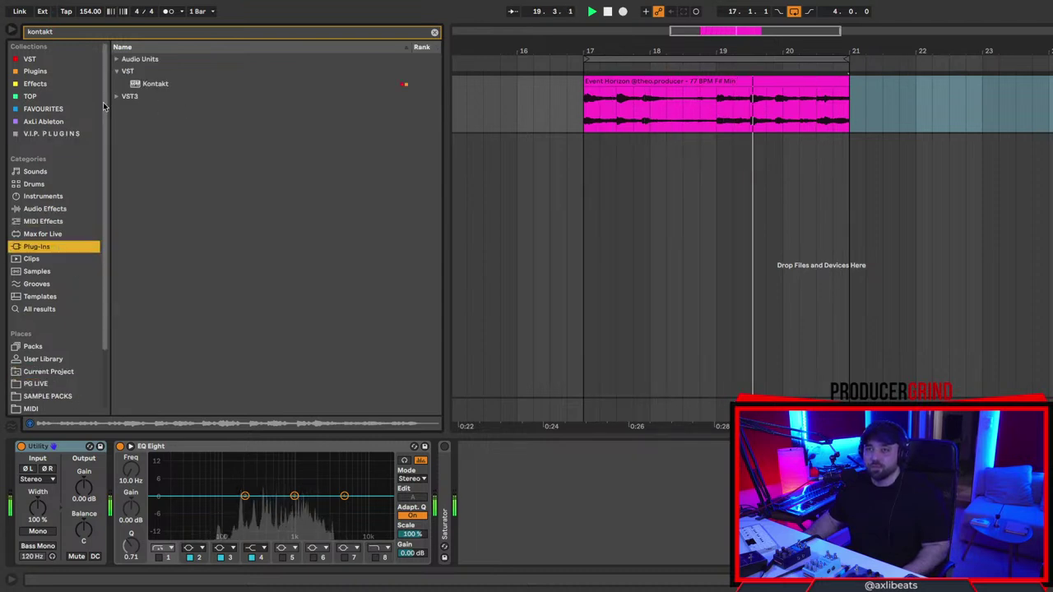
drag(155, 83, 701, 242)
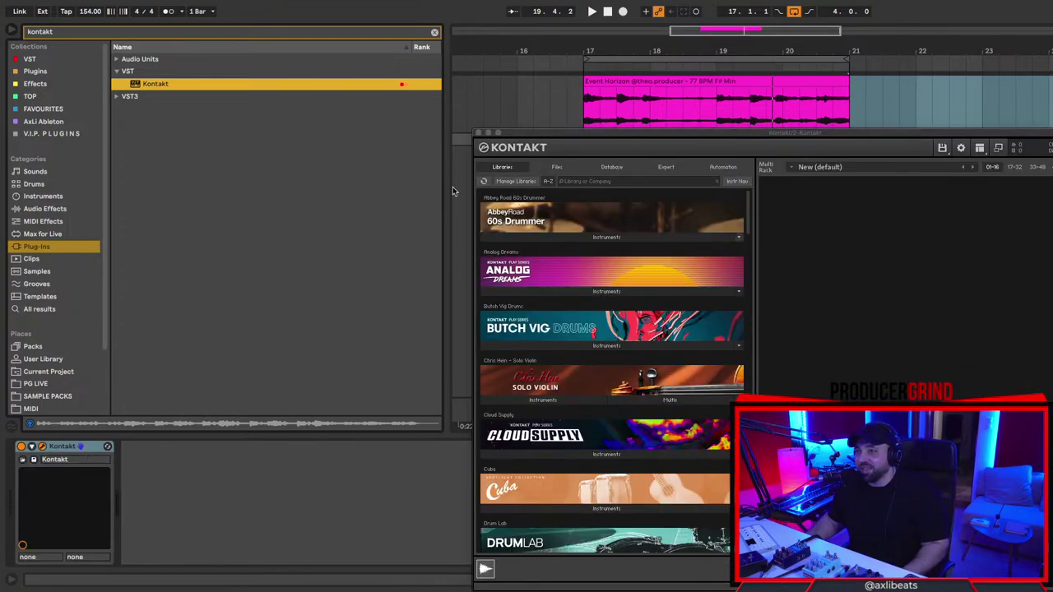
Browse Kontakt's libraries and load the NG.nki nylon guitar from the Ilya Efimov - Total Guitar Bundle instruments.
drag(602, 140, 584, 106)
scroll(617, 374, down, 3)
scroll(612, 372, up, 2)
scroll(604, 369, down, 6)
scroll(597, 365, down, 8)
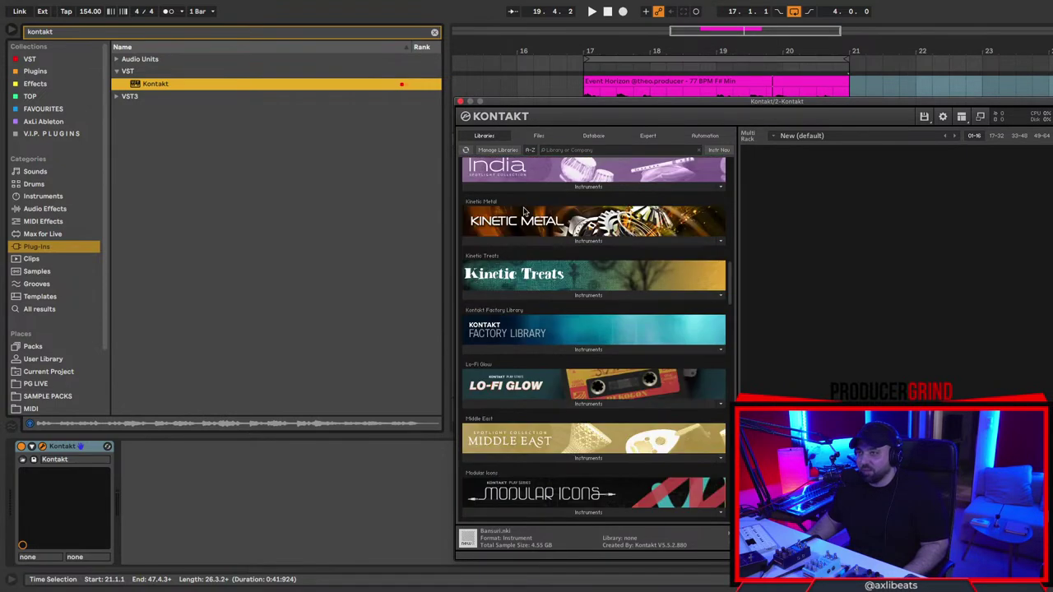
drag(584, 106, 0, 111)
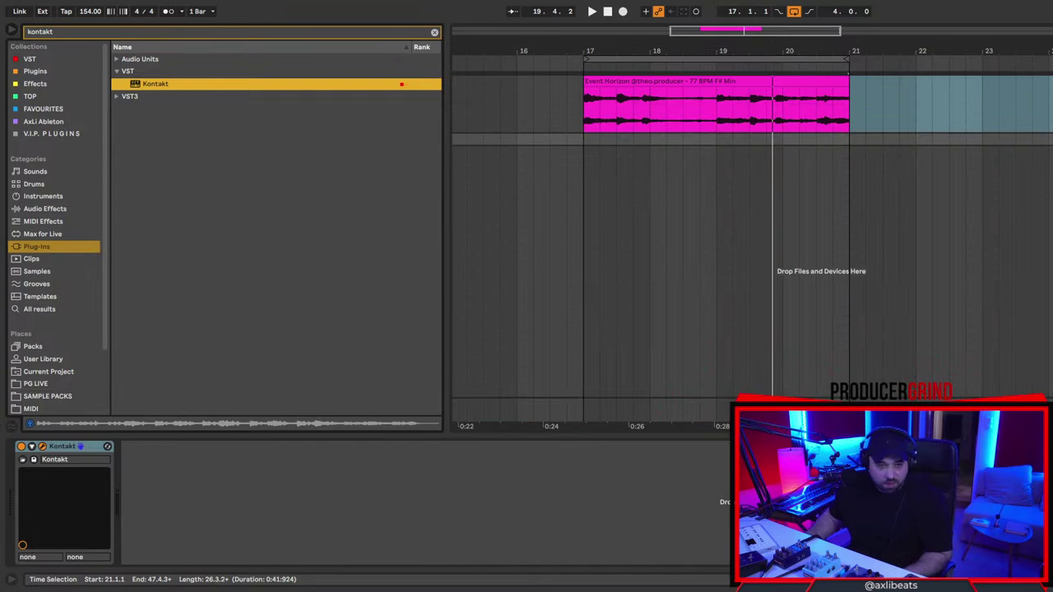
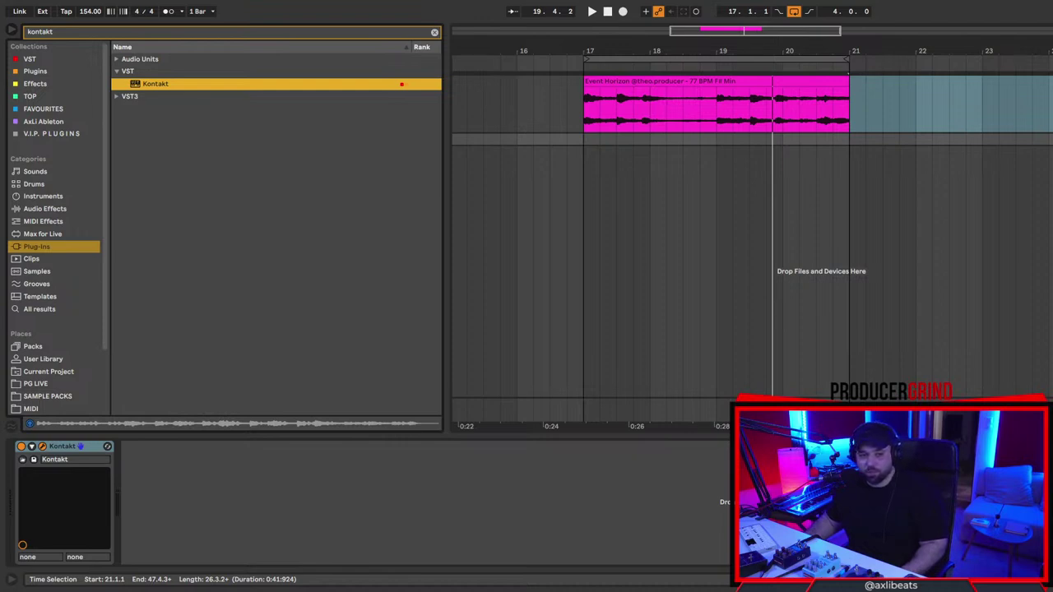
drag(388, 81, 254, 60)
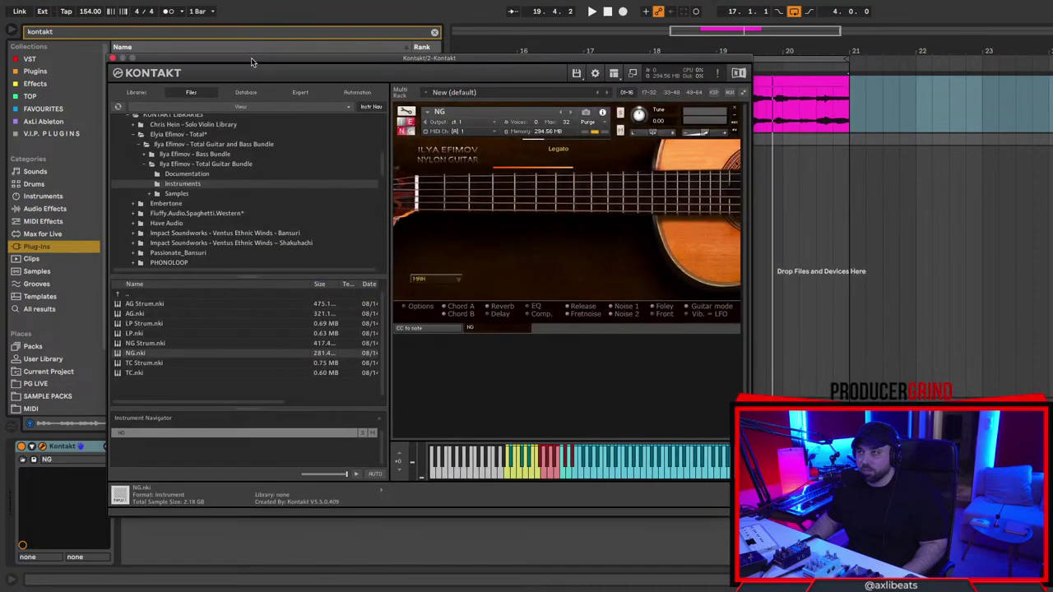
drag(380, 60, 0, 65)
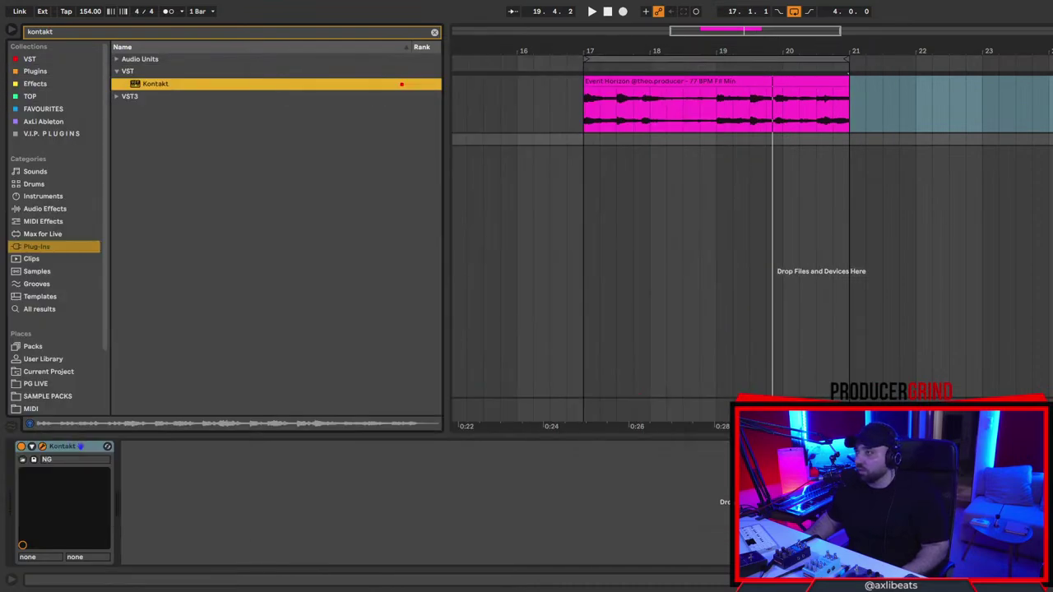
Insert an empty four-bar MIDI clip from bar 17 to 21 on the Kontakt track and open its note editor.
click(676, 192)
drag(584, 203, 852, 214)
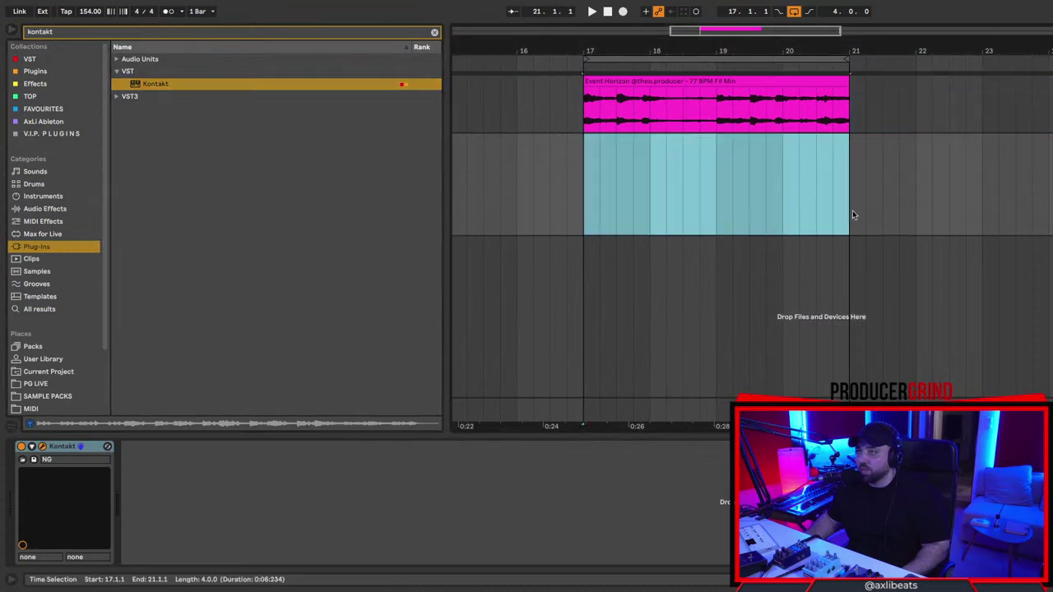
key(super+shift+m)
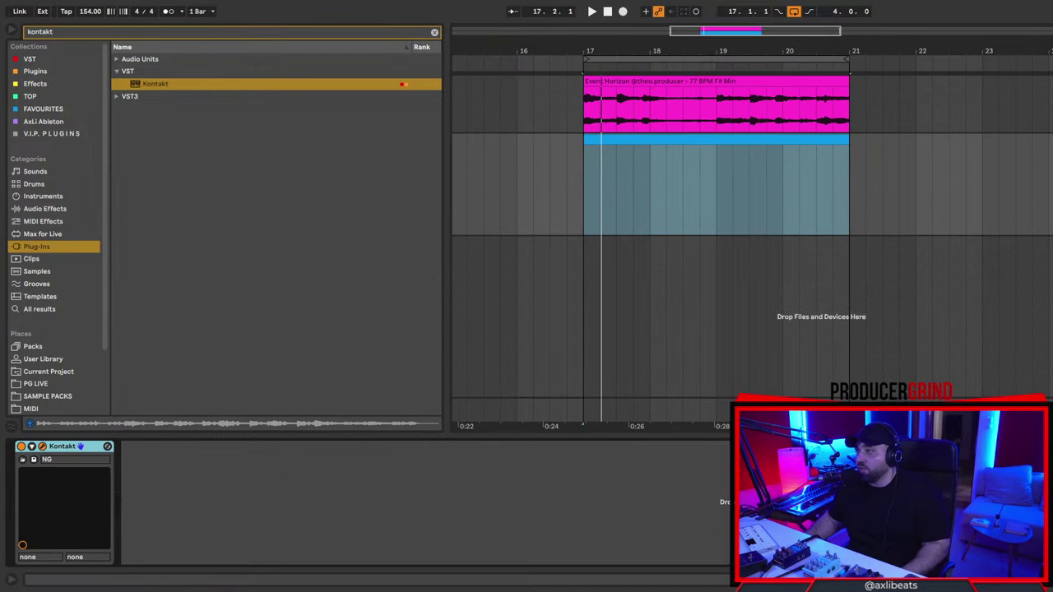
drag(1051, 236, 1051, 201)
double_click(630, 141)
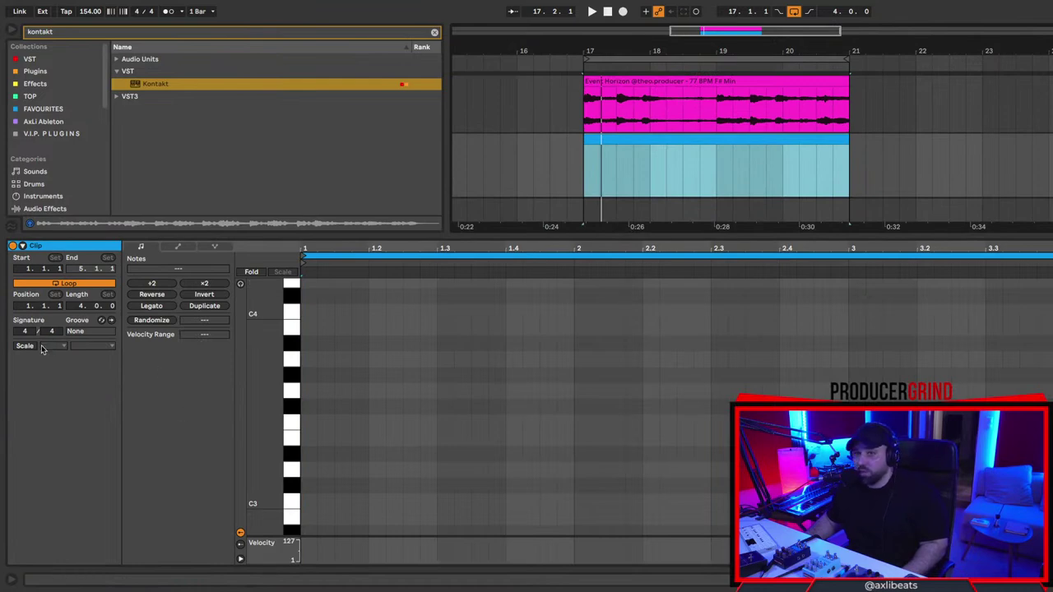
click(630, 141)
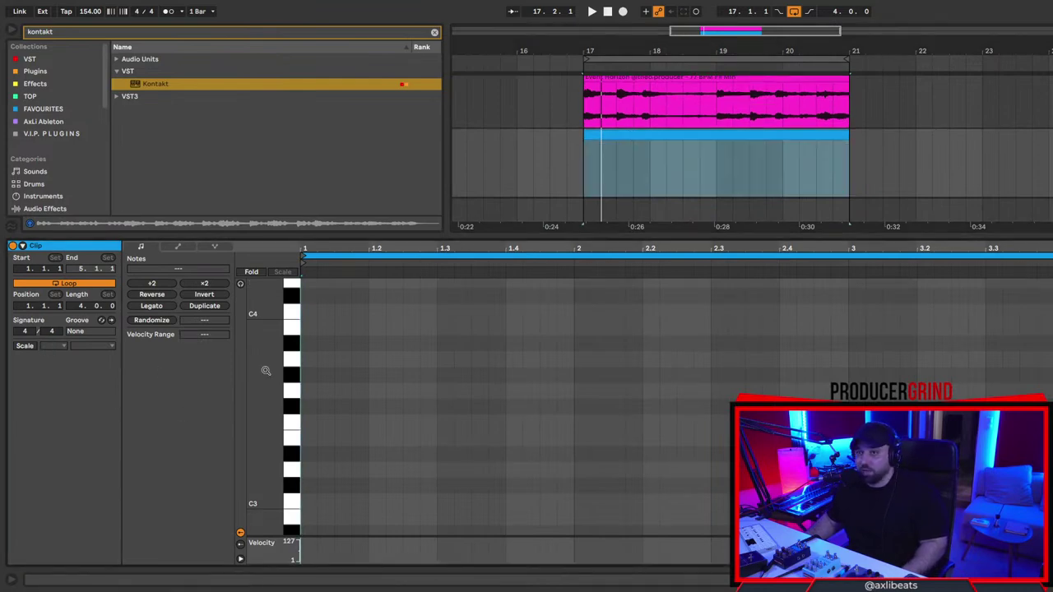
Enable scale highlighting for the guitar clip and set it to F#/Gb Minor.
click(25, 345)
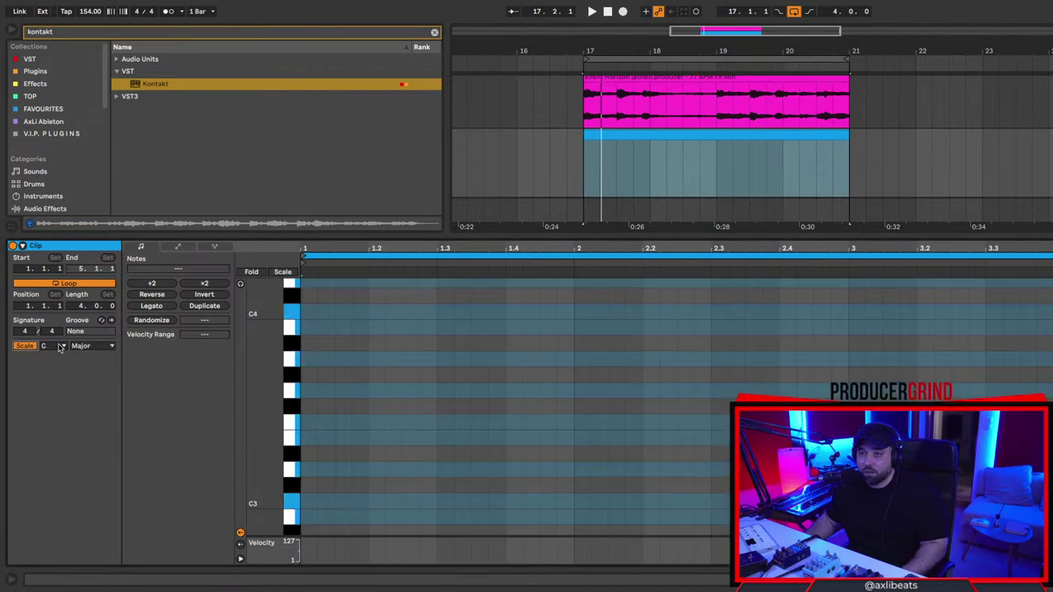
click(60, 346)
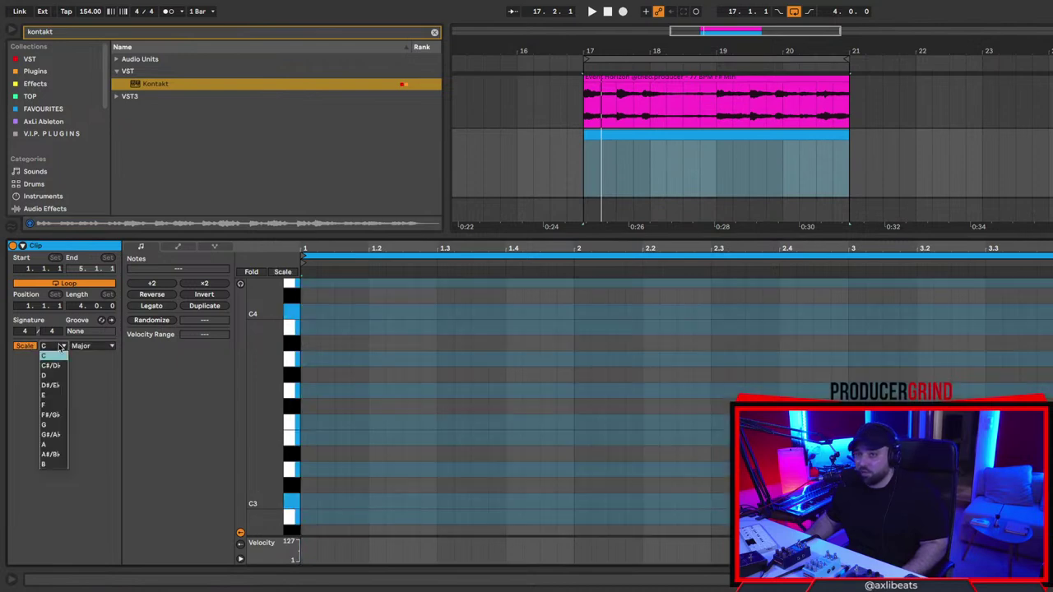
click(68, 409)
click(91, 346)
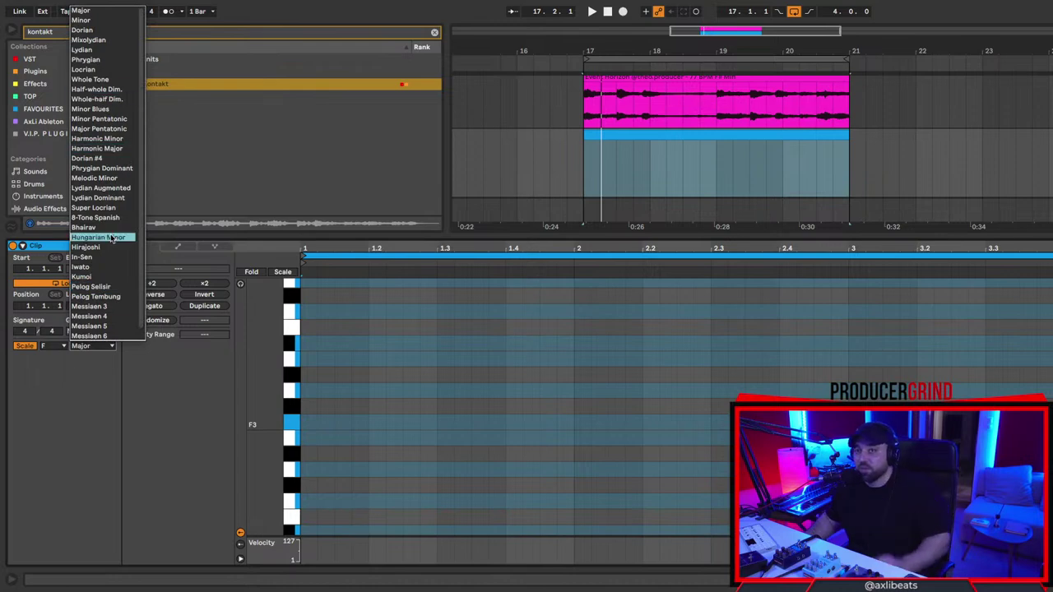
click(64, 407)
click(55, 346)
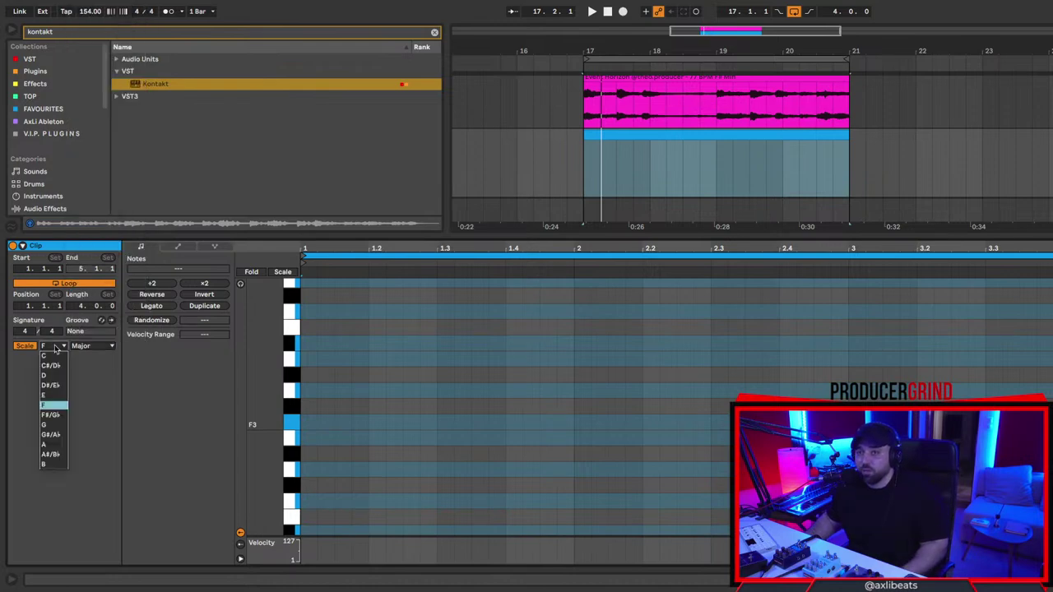
click(52, 415)
click(92, 346)
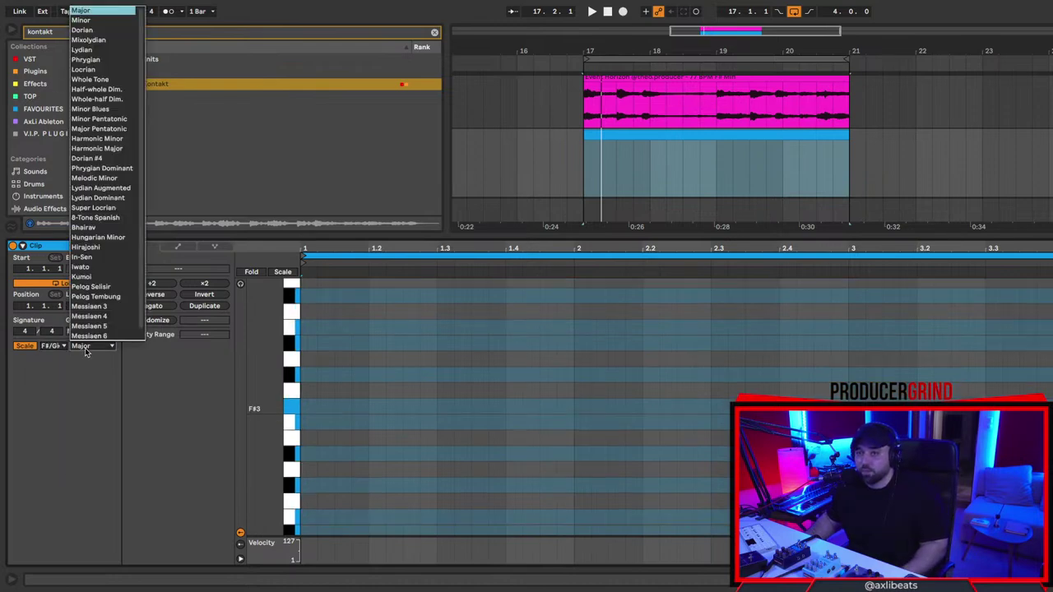
click(104, 21)
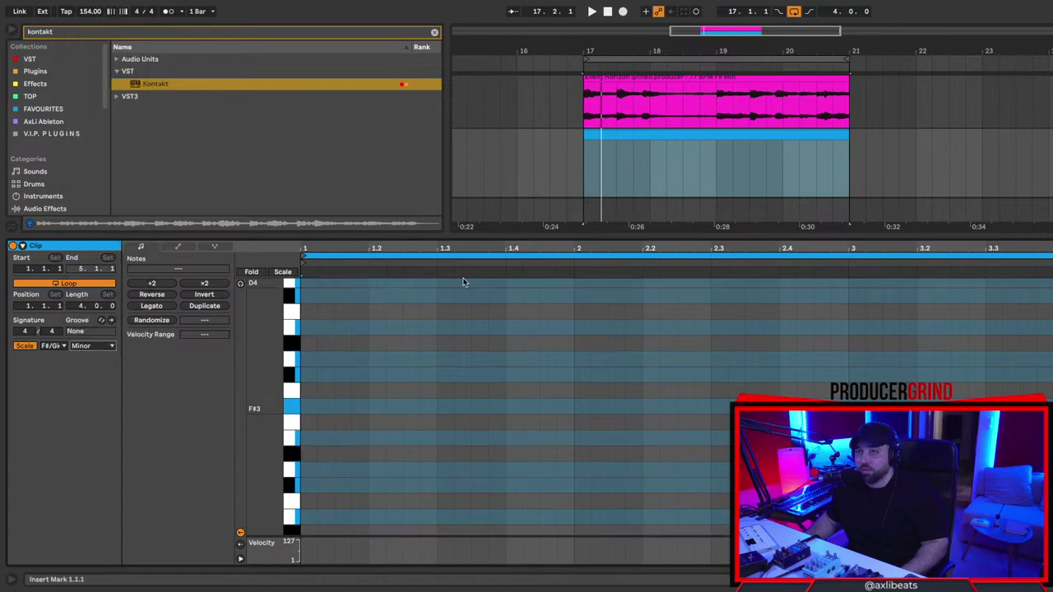
Sketch a staggered figure of one-beat notes B3, G#3 and E3 at the start of the clip while auditioning it.
key(space)
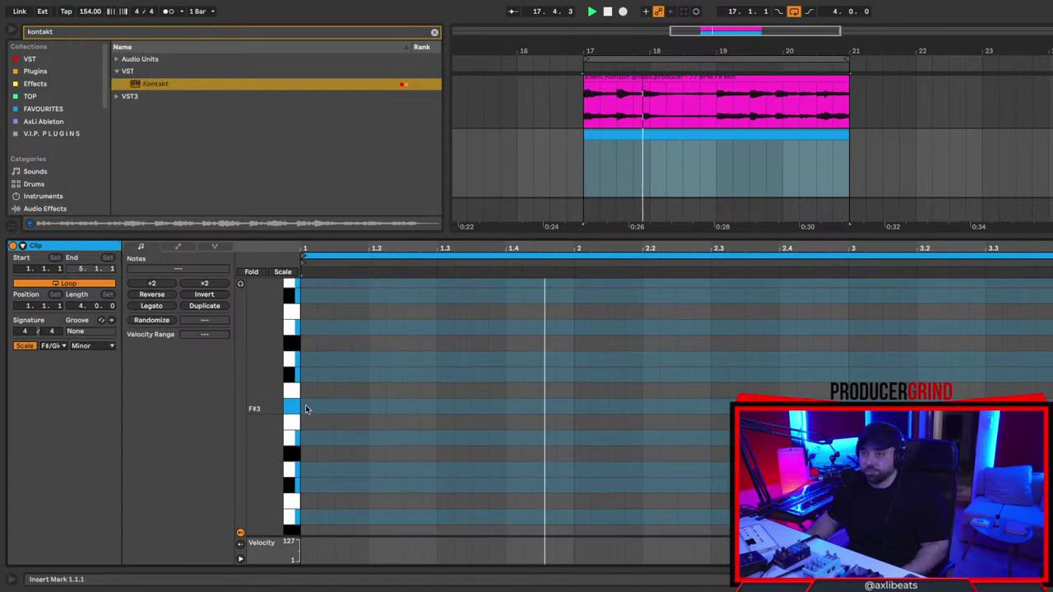
double_click(309, 407)
drag(315, 407, 359, 406)
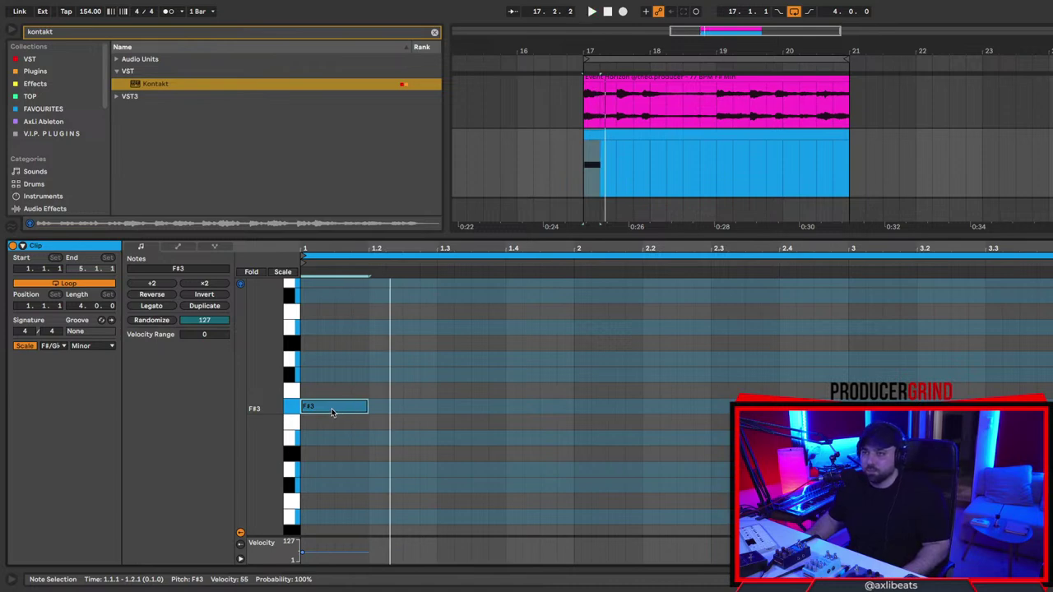
drag(336, 407, 372, 472)
key(space)
key(Down)
key(space)
scroll(348, 331, up, 2)
key(space)
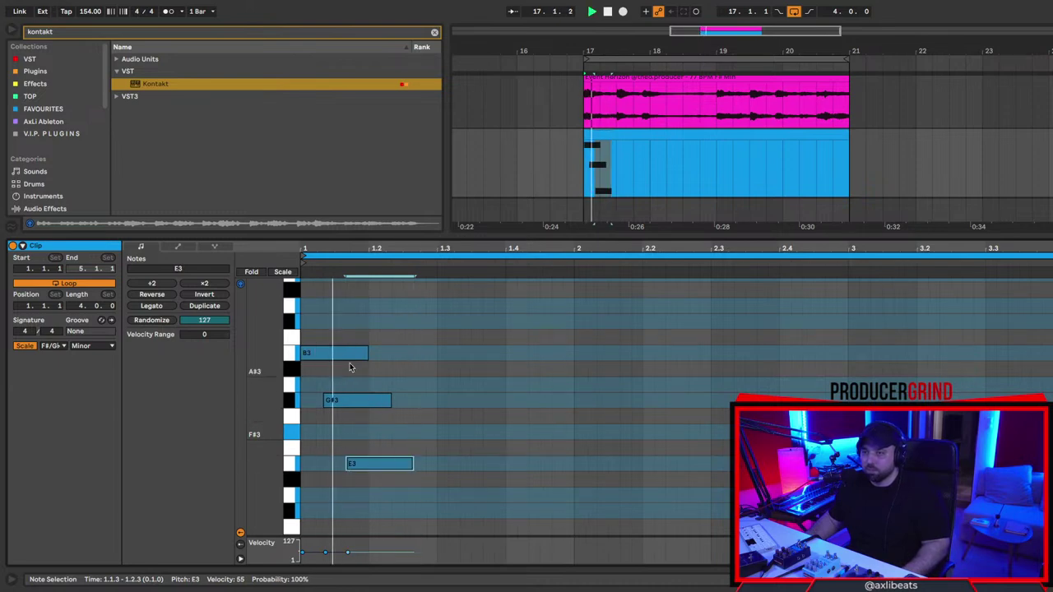
Retune the three notes of the figure to F#3, D3 and B2.
drag(343, 355, 339, 499)
drag(359, 410, 382, 513)
scroll(403, 460, down, 5)
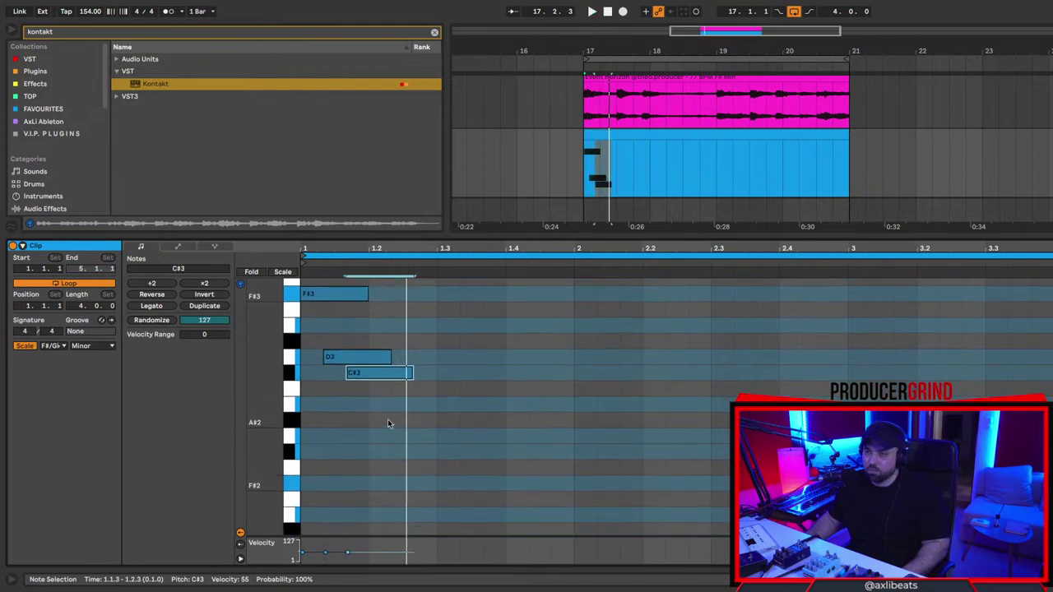
key(Down)
key(Down)
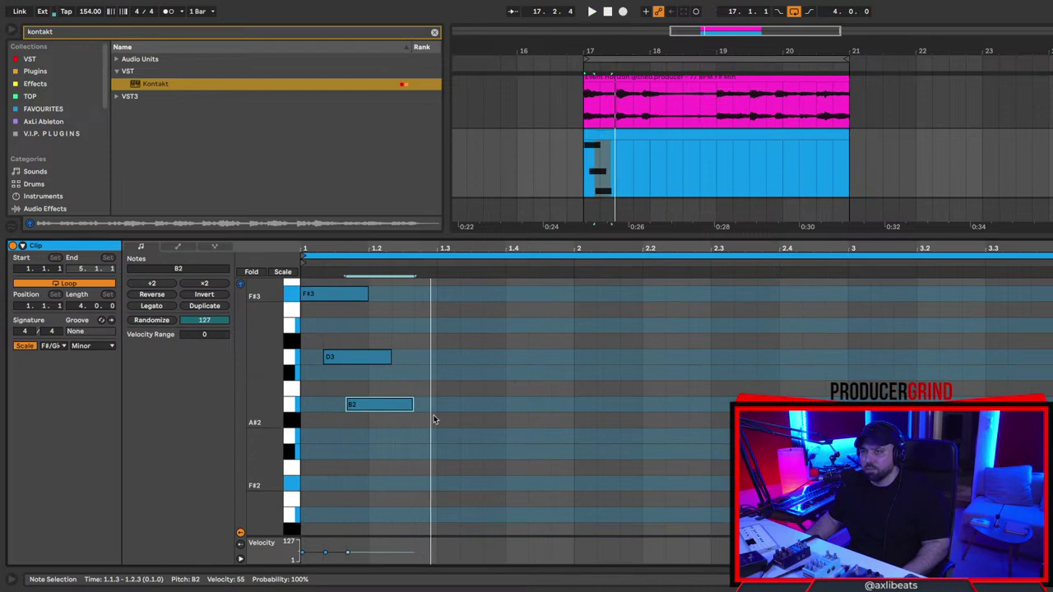
scroll(430, 415, up, 2)
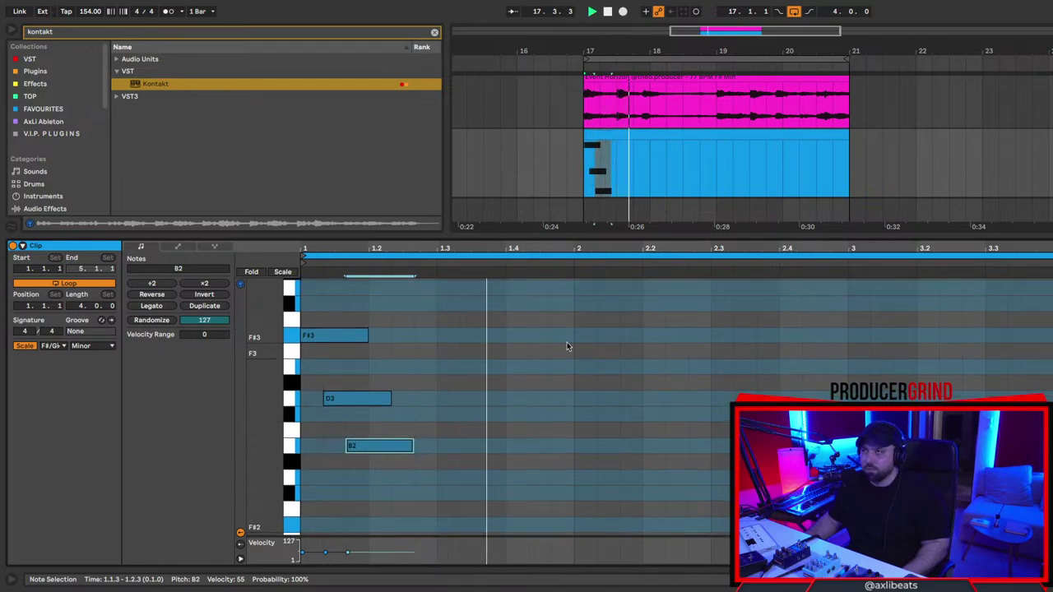
Audition the individual notes of the figure and move the third one to C#3.
key(space)
click(349, 337)
click(345, 401)
click(358, 444)
key(space)
drag(359, 443, 360, 416)
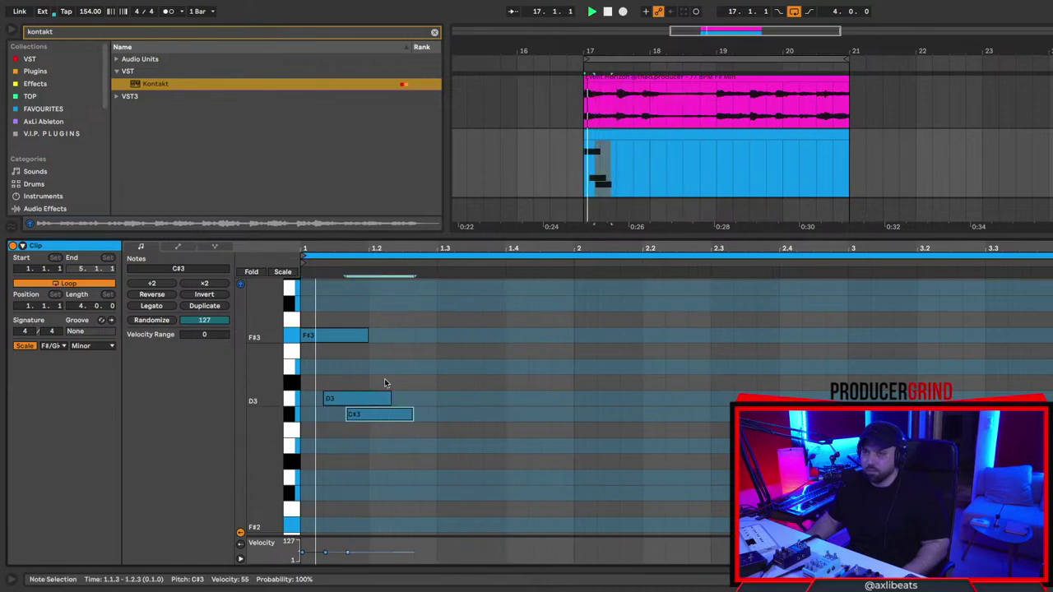
Duplicate the three-note figure so that it repeats on every beat of bar 1.
key(ctrl+a)
key(ctrl+d)
key(space)
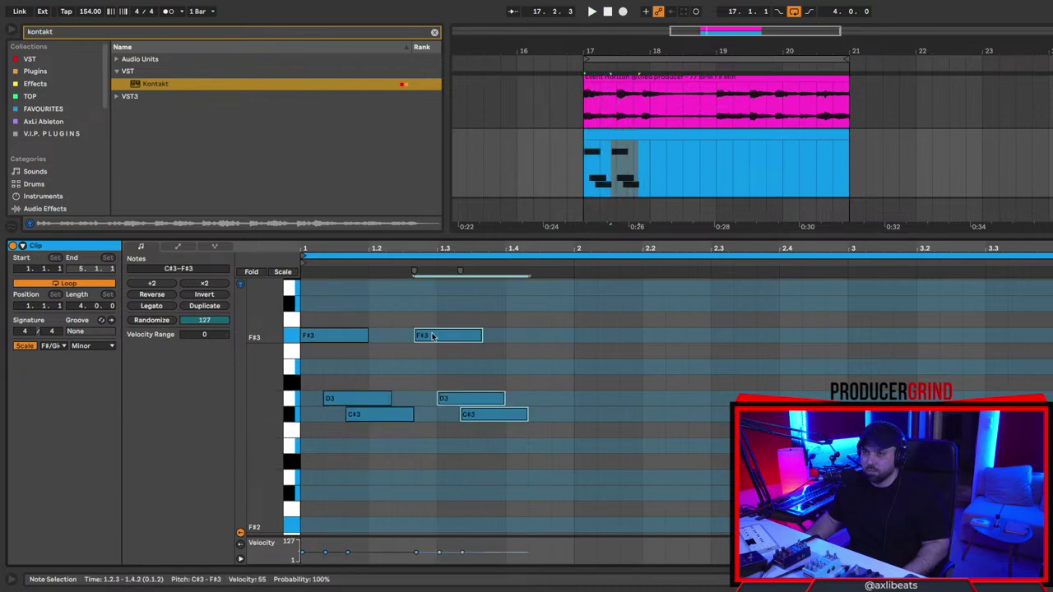
drag(430, 336, 395, 339)
key(space)
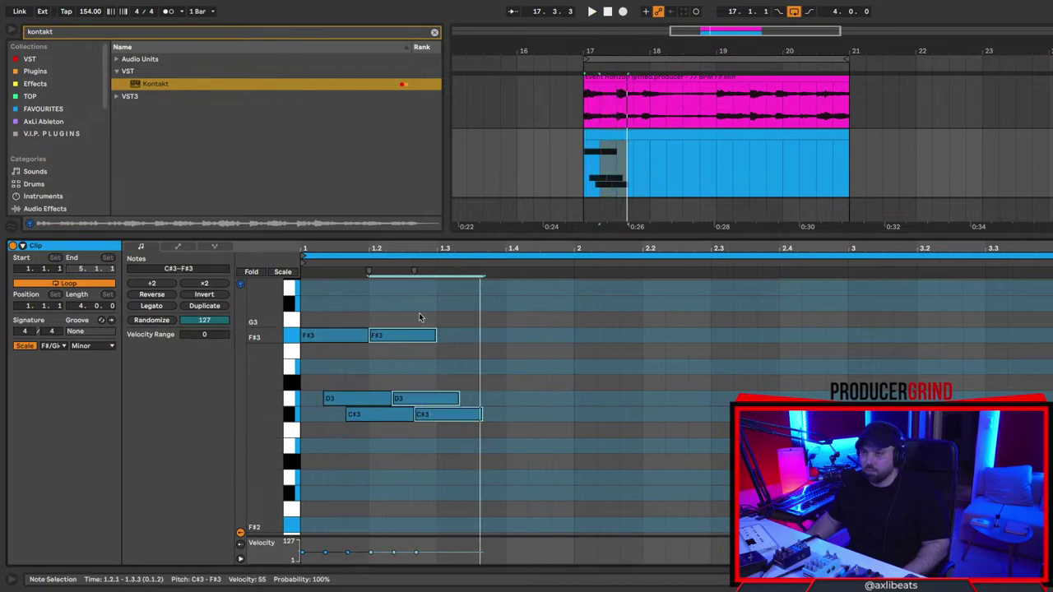
key(ctrl+d)
drag(501, 338, 455, 339)
key(space)
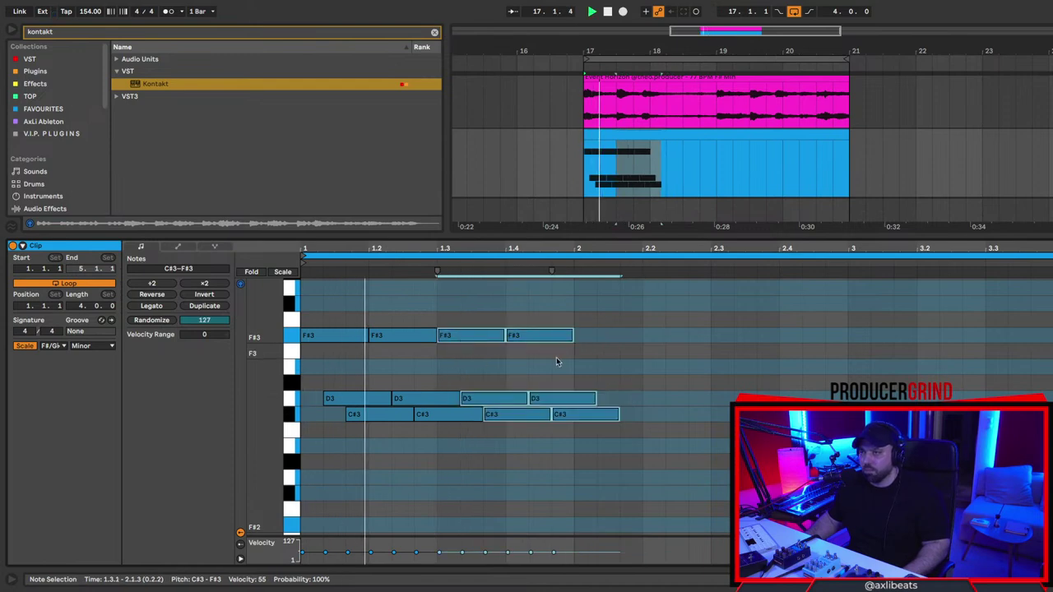
Repeat the figure on every beat of bar 2 and duplicate the two-bar pattern into bars 3 and 4.
key(ctrl+d)
drag(627, 338, 582, 339)
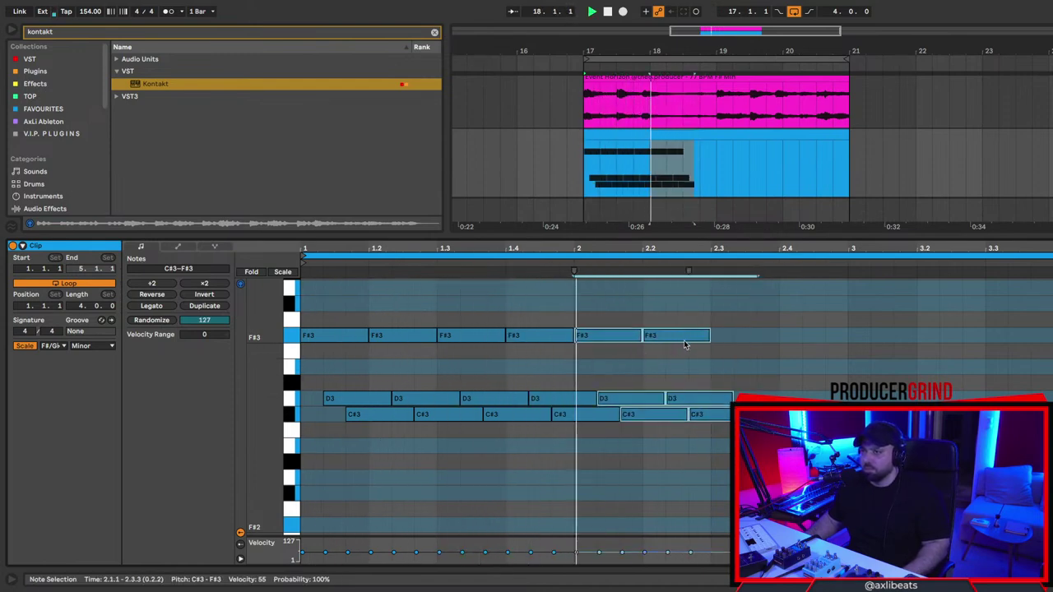
key(ctrl+d)
drag(794, 337, 747, 338)
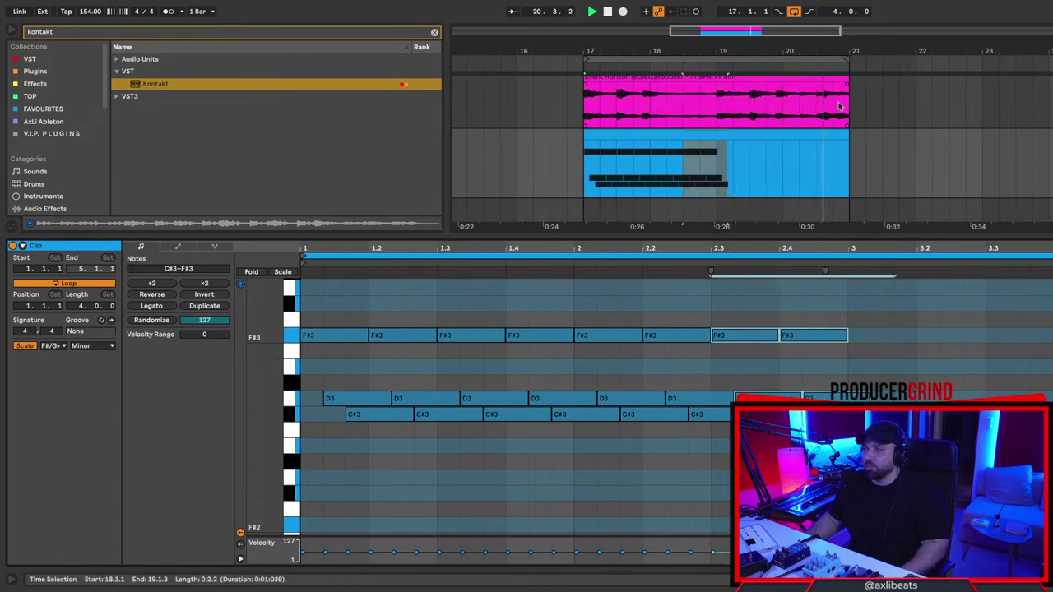
key(ctrl+d)
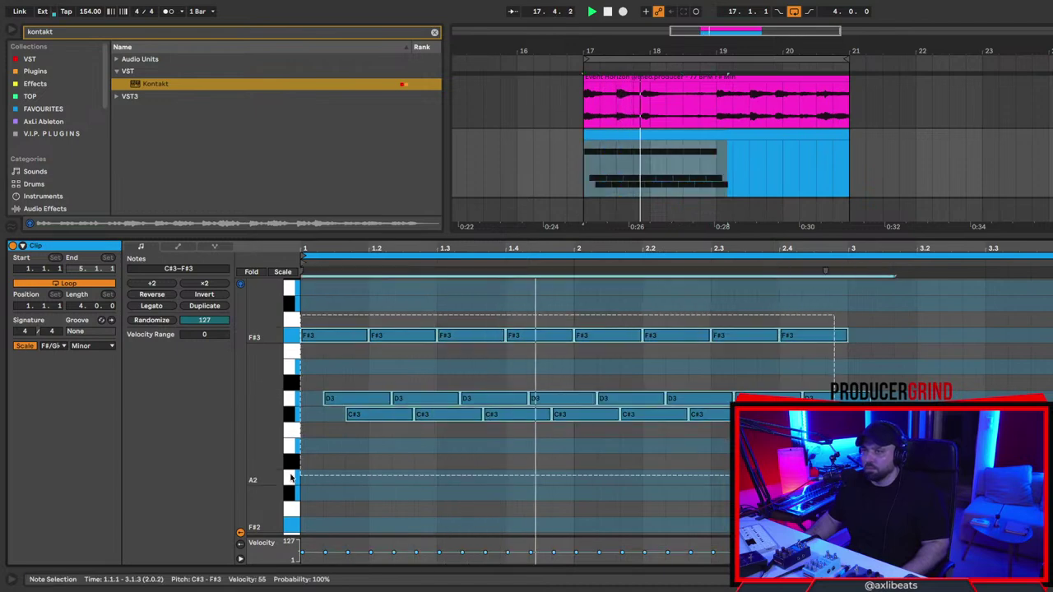
drag(827, 339, 783, 339)
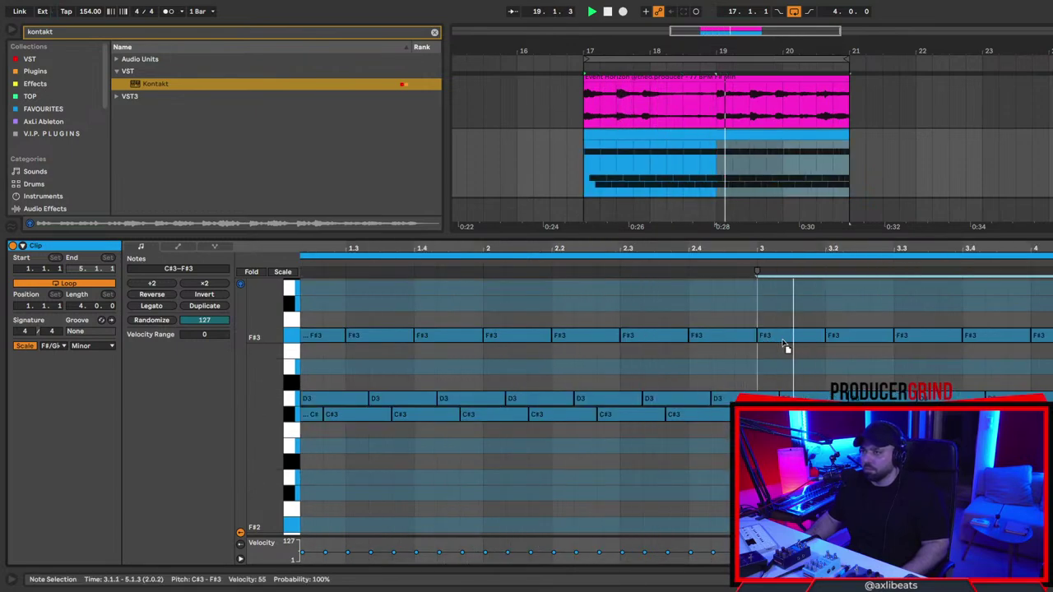
Vary the last beat of bar 2 by raising its notes to G#3 at 2.4 and a slightly later E3.
click(727, 387)
drag(730, 398, 750, 310)
scroll(740, 325, up, 2)
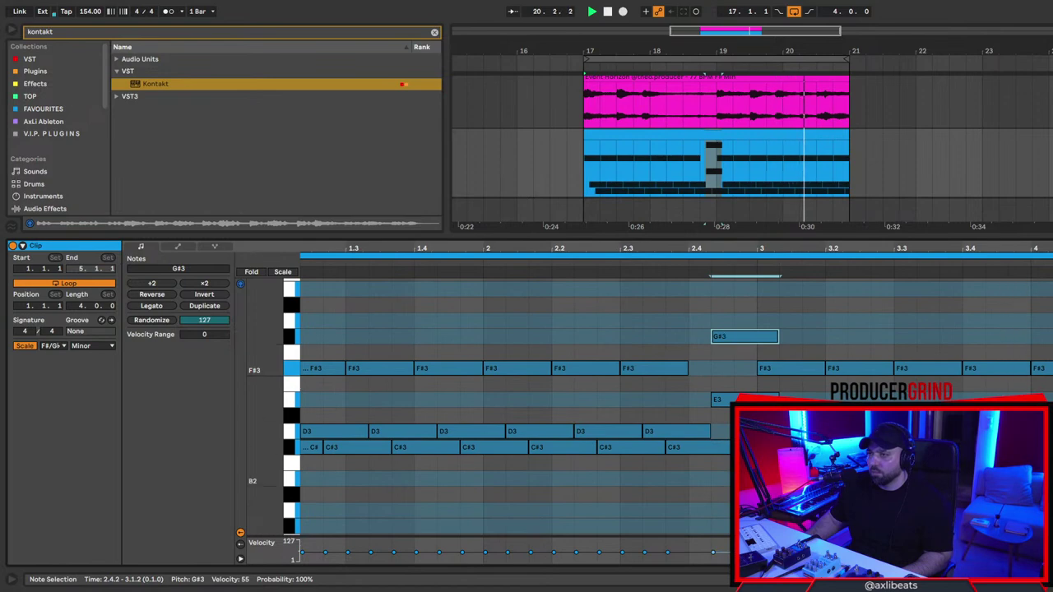
drag(745, 338, 724, 339)
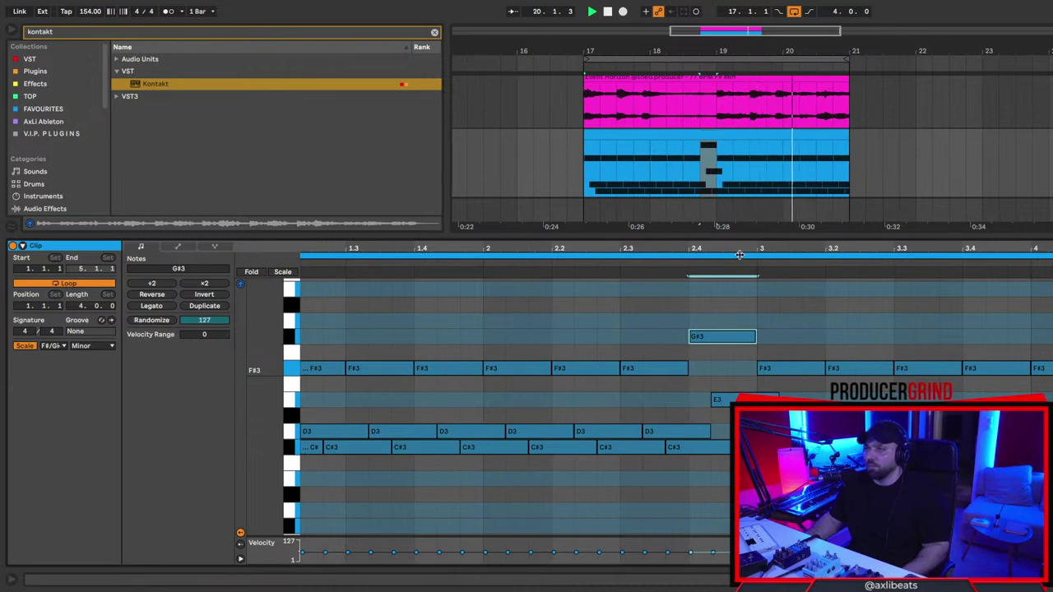
Replace the second half of the guitar clip with a duplicate of its varied first two bars in the arrangement.
key(shift+Tab)
drag(722, 182, 855, 179)
key(super+d)
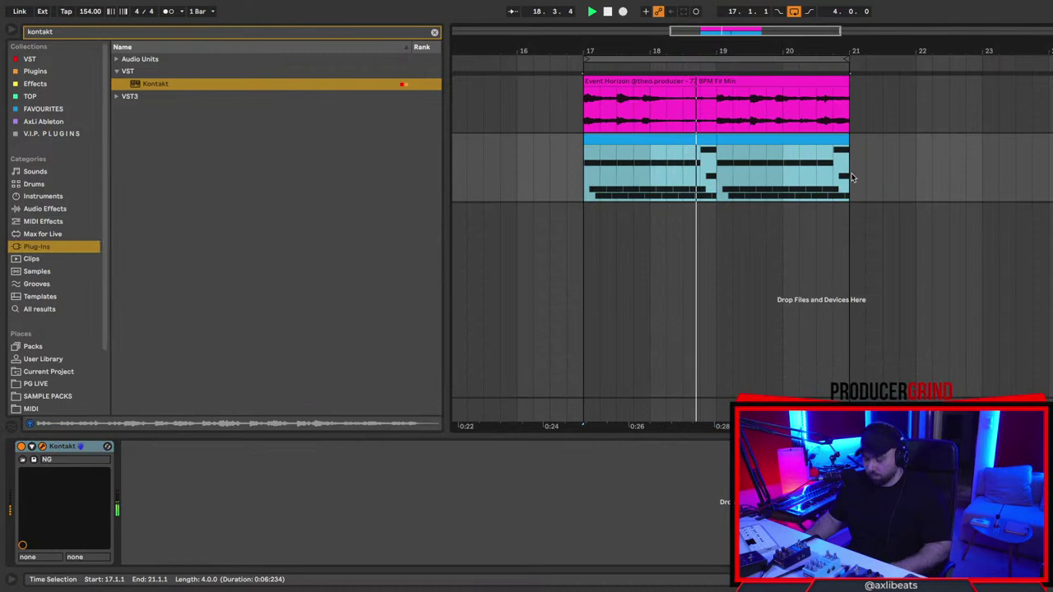
Transpose all notes of the guitar clip up one octave and play them back.
key(shift+Tab)
key(space)
key(super+a)
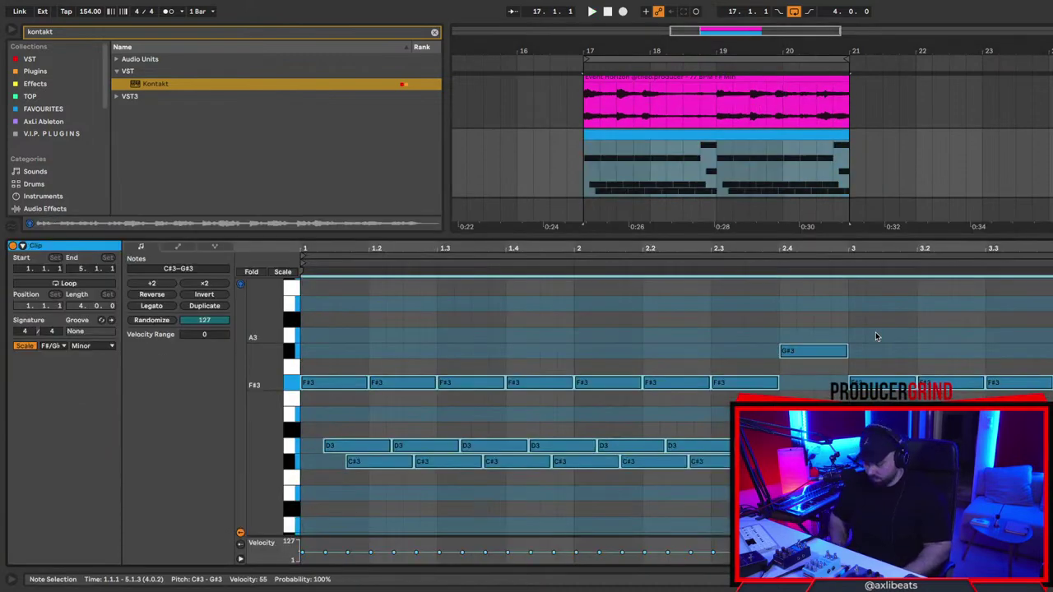
key(shift+Up)
key(space)
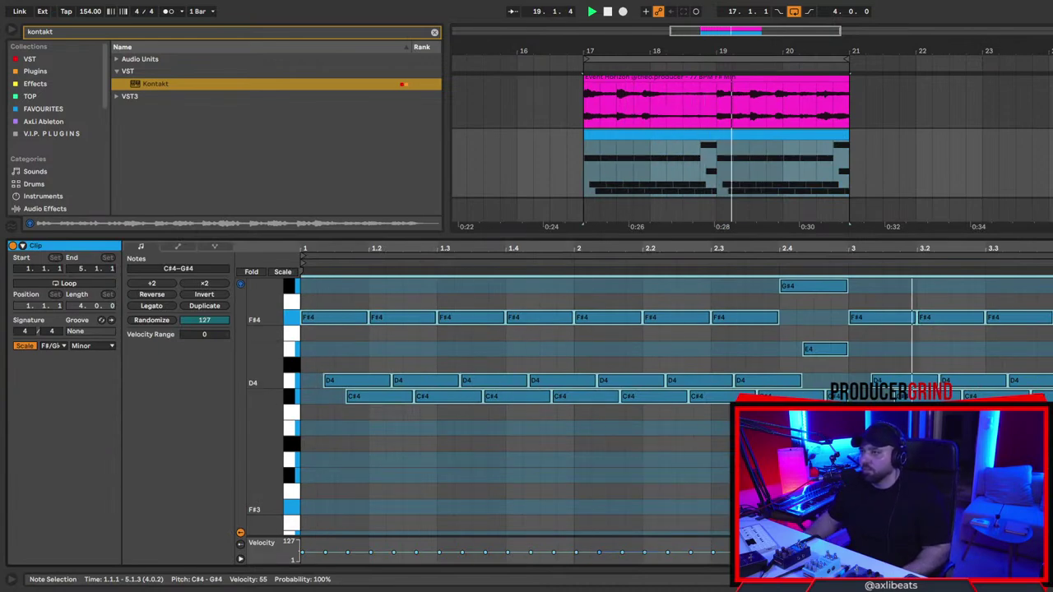
Randomize the velocities of all guitar notes with an amount of 33.
key(space)
key(space)
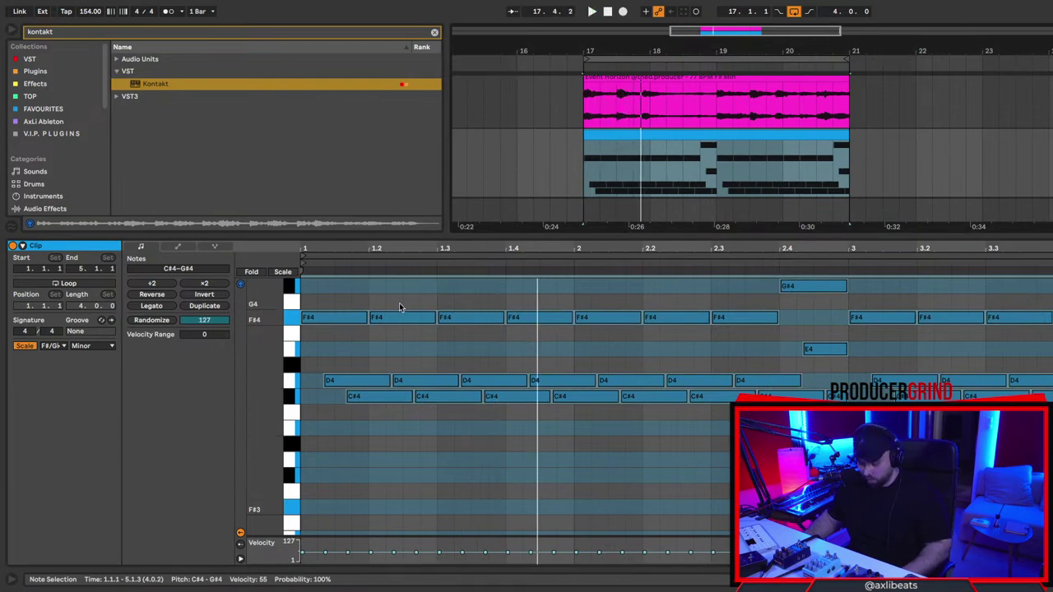
drag(198, 324, 197, 356)
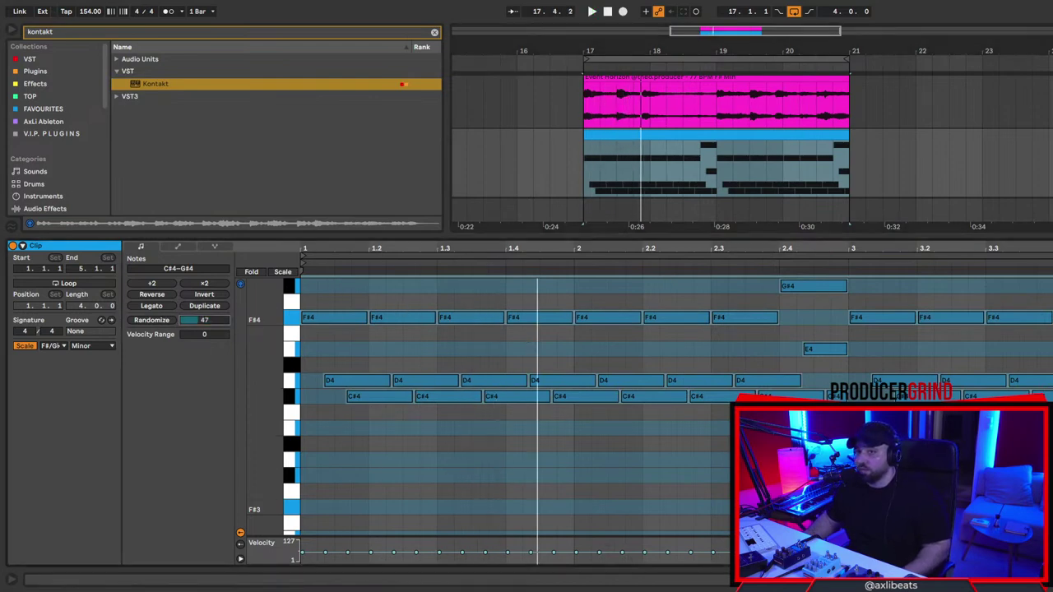
click(144, 322)
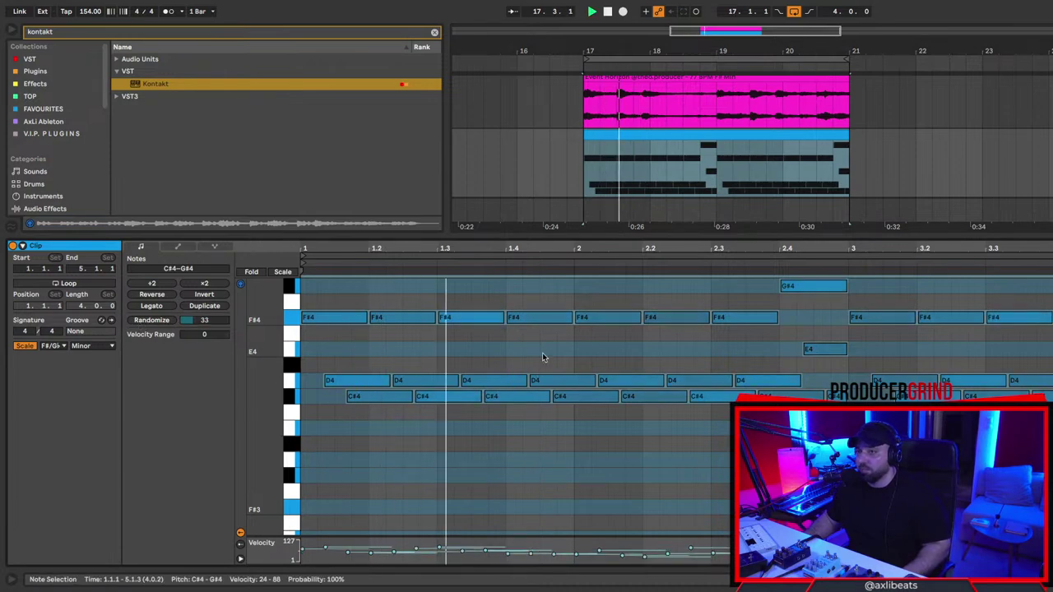
Add a one-beat melody note at the start of bar 2 and lower all notes one octave, putting the new note on C#4.
scroll(760, 350, up, 3)
scroll(638, 364, up, 5)
click(585, 334)
double_click(586, 334)
drag(587, 335, 639, 334)
key(space)
click(655, 351)
key(super+a)
key(shift+Down)
key(space)
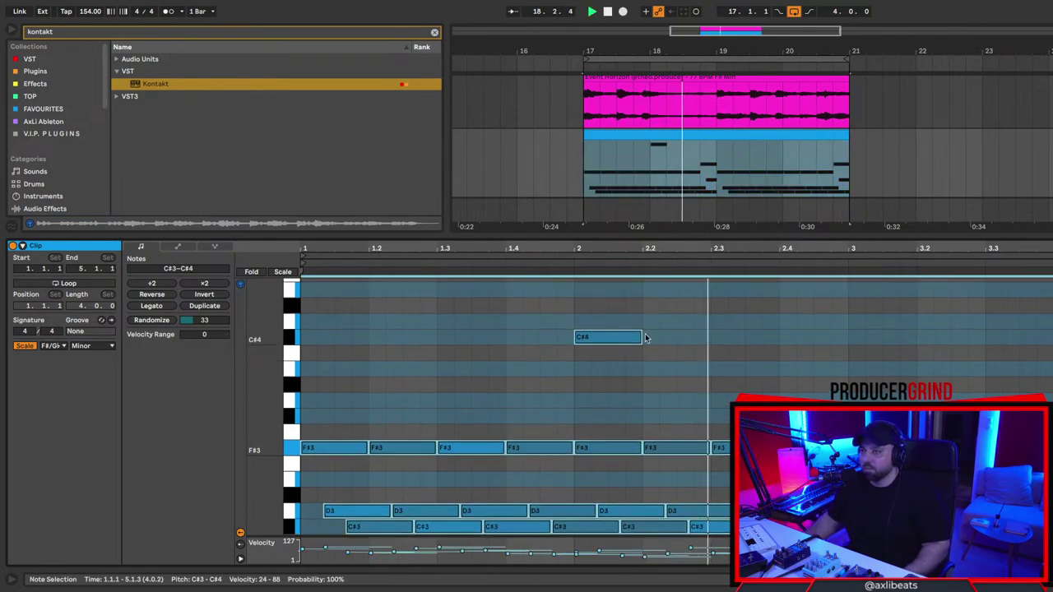
Lengthen only the C#4 melody note in bar 2 to two beats.
drag(639, 338, 703, 335)
key(super+z)
click(707, 348)
drag(640, 333, 710, 336)
Add a two-beat B3 at 2.3 and extend the G#3 at 2.4 to end at 3.2.3.
key(super+d)
drag(803, 339, 803, 366)
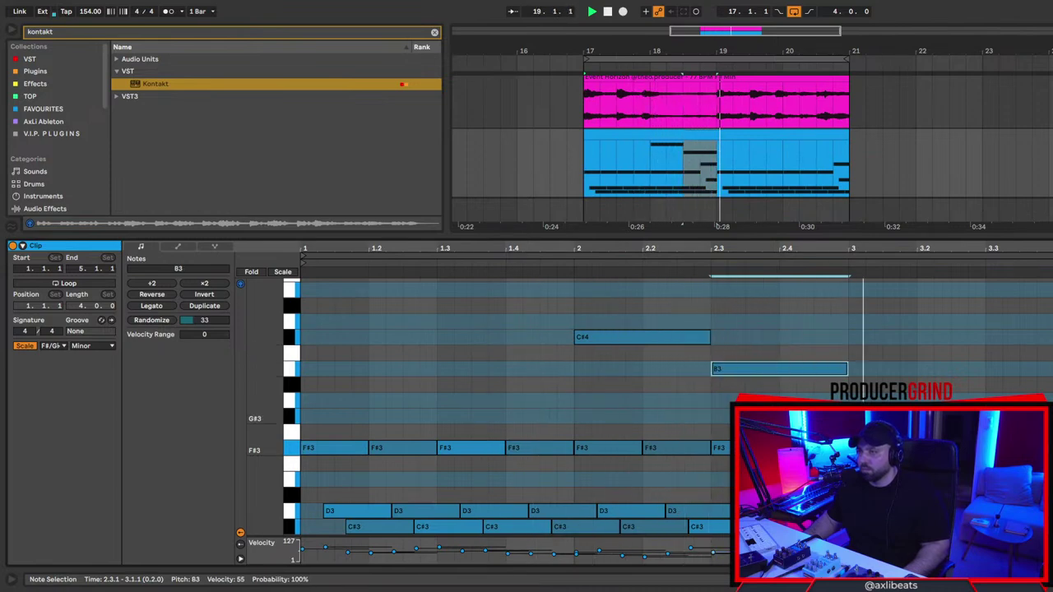
drag(845, 416, 952, 416)
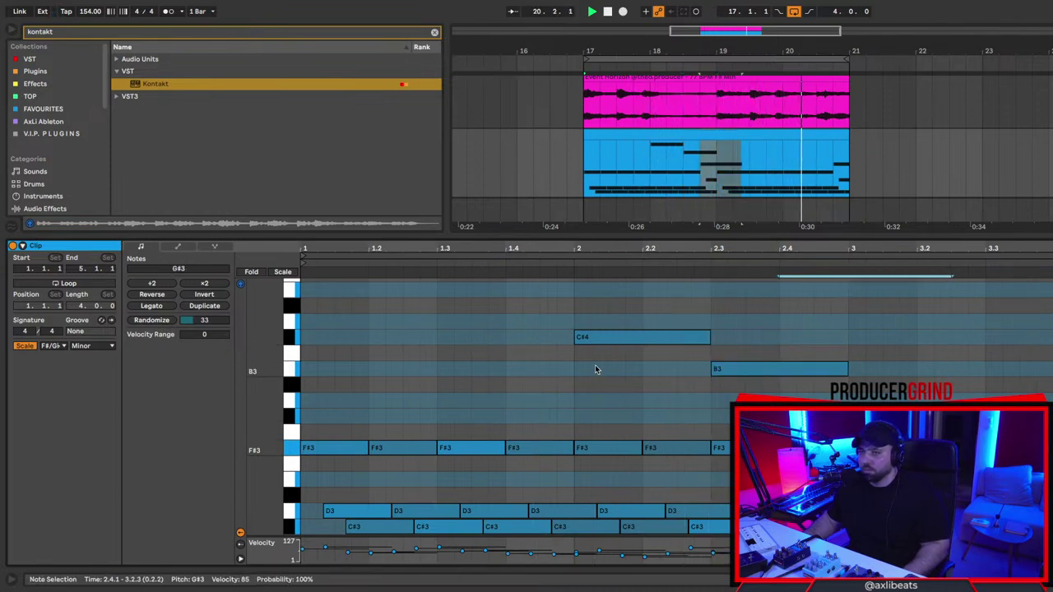
Add a two-beat D4 at the start of bar 1, followed by a two-beat C#4 at 1.3.
key(space)
double_click(305, 322)
drag(313, 322, 436, 321)
key(space)
key(ctrl+d)
drag(520, 339, 522, 339)
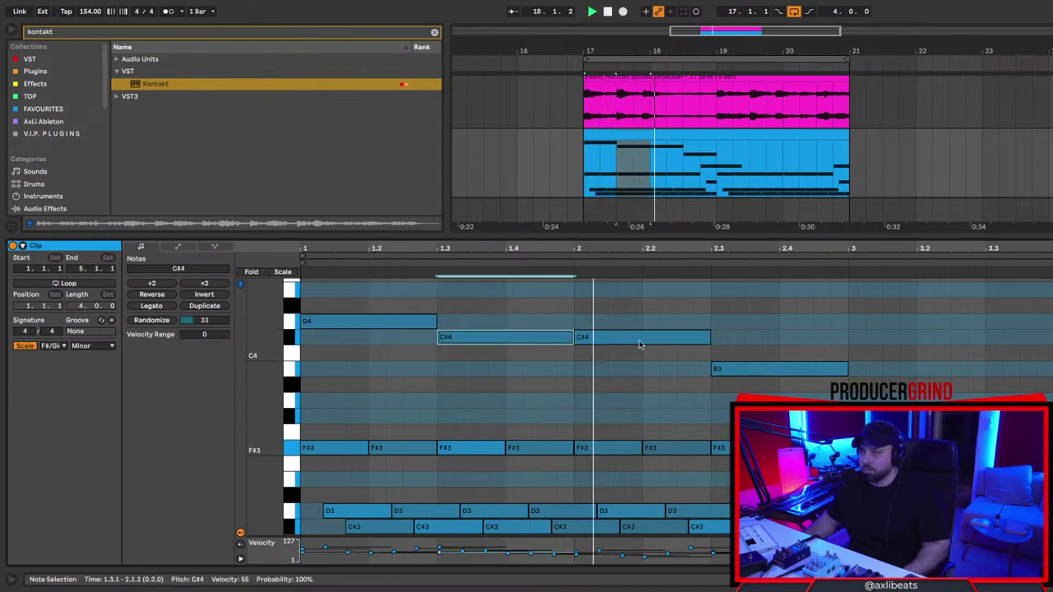
Lower the two melody notes in bar 2 to B3 and A3.
drag(644, 341, 641, 376)
key(space)
key(space)
drag(775, 373, 776, 405)
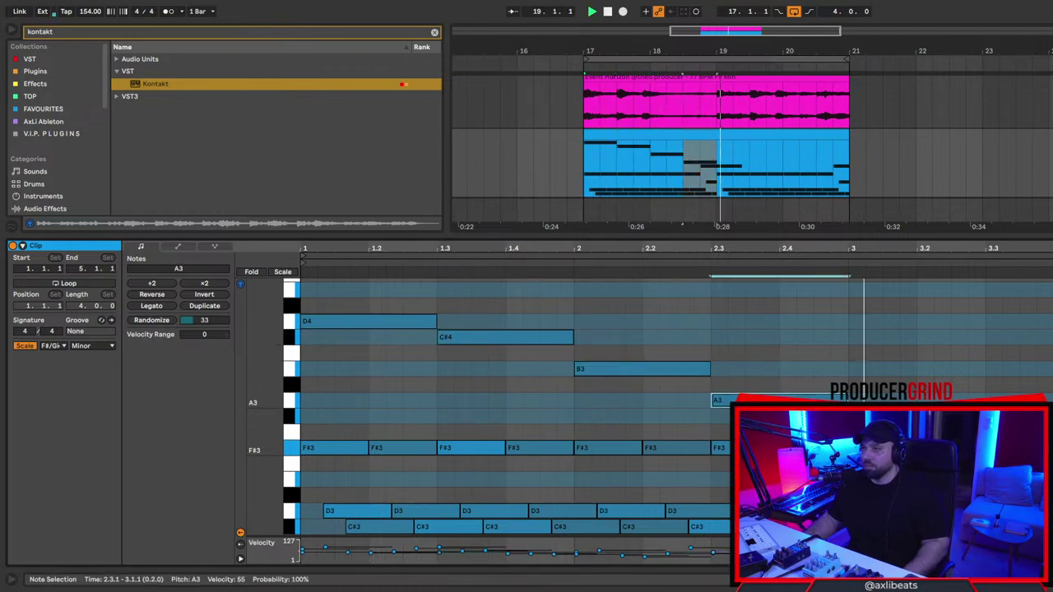
Duplicate the first two bars of the guitar clip, including the descending melody, over bars 19 to 21.
key(shift+Tab)
drag(717, 188, 845, 192)
key(super+d)
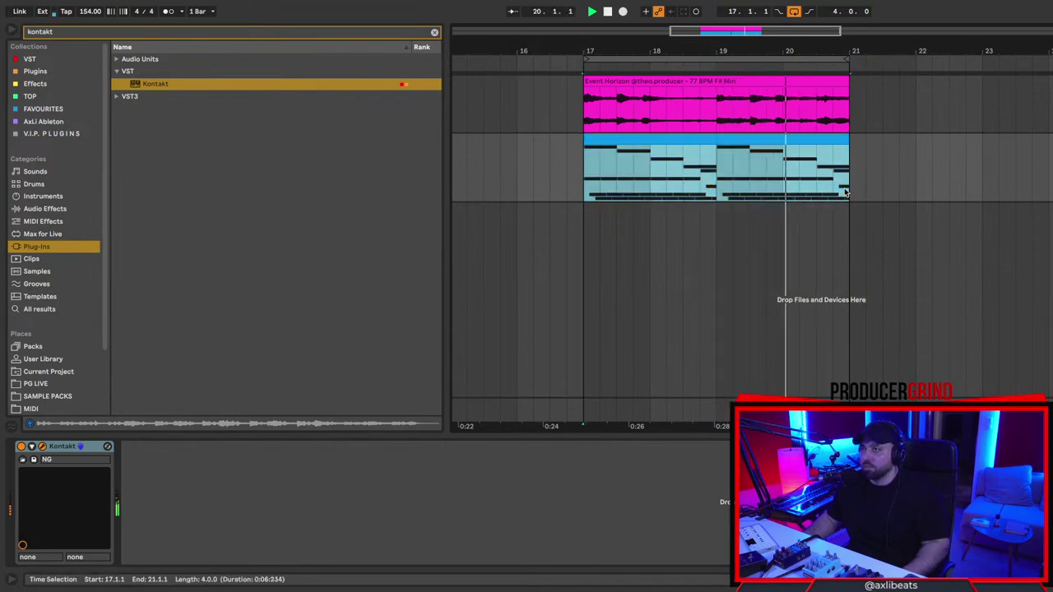
click(717, 140)
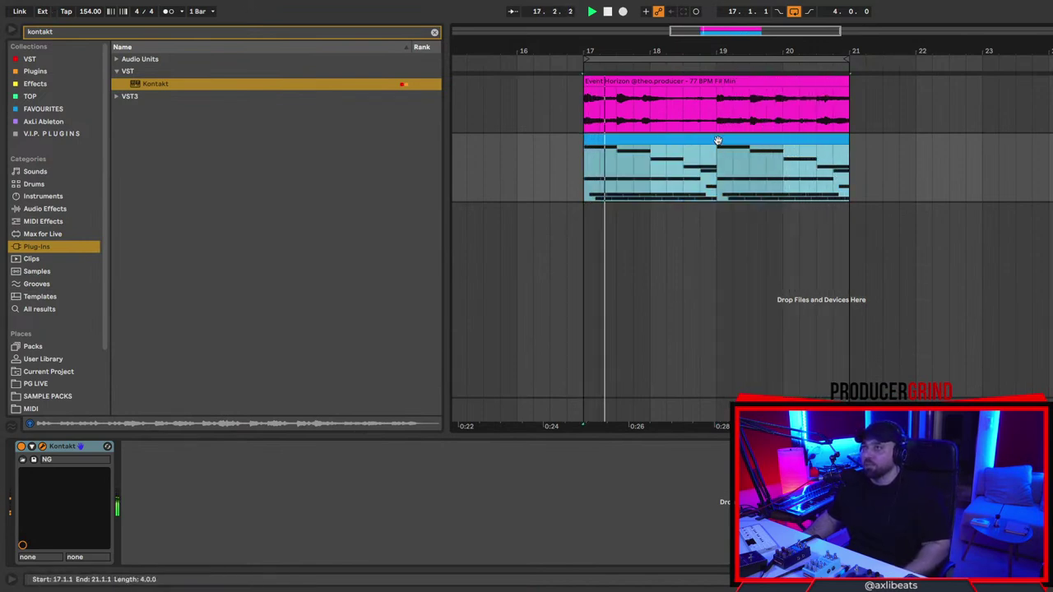
click(1051, 153)
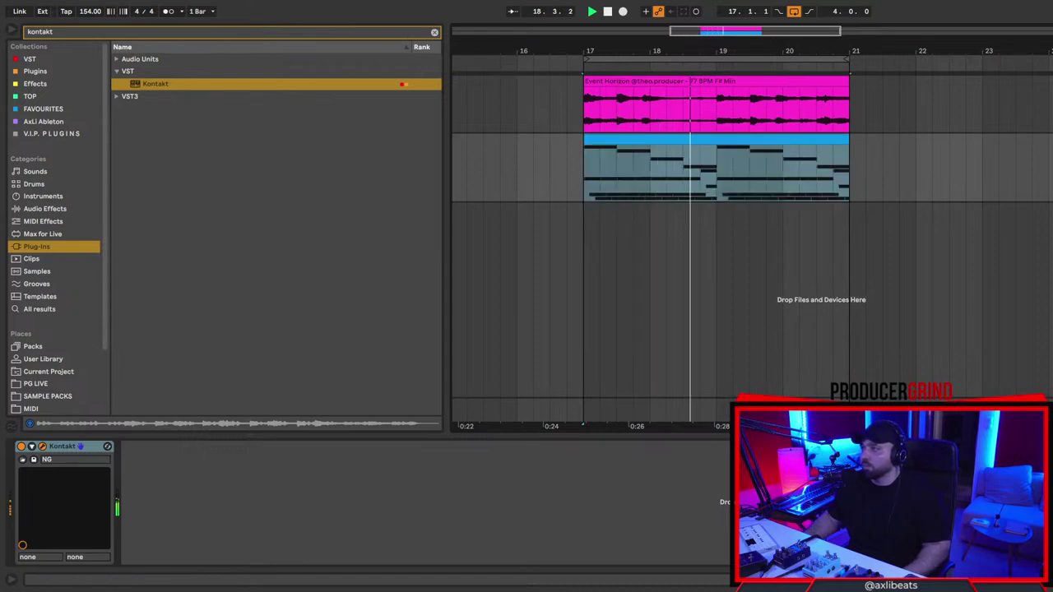
scroll(749, 178, down, 3)
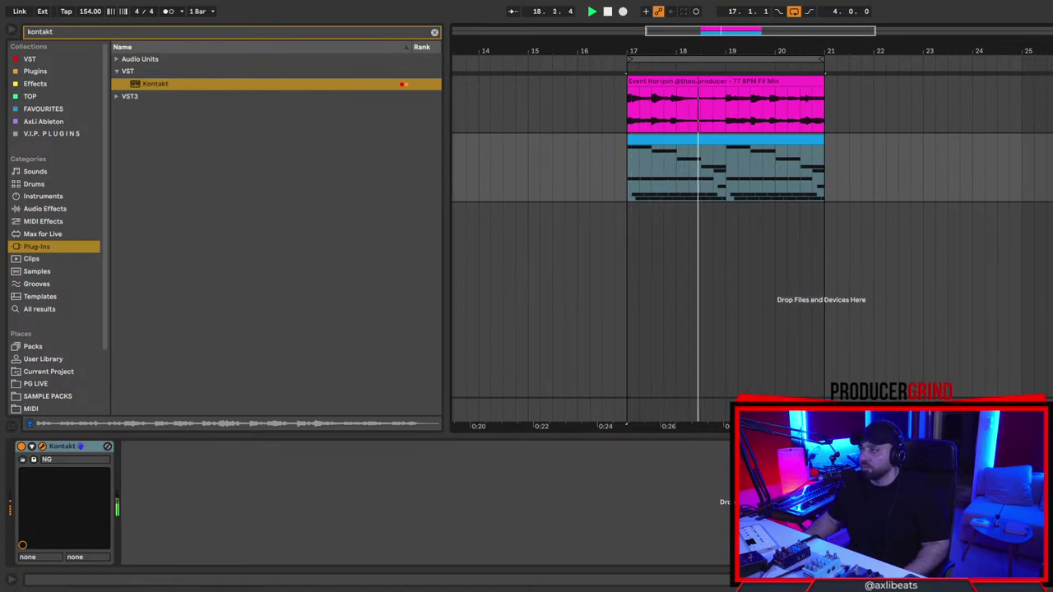
drag(201, 35, 14, 35)
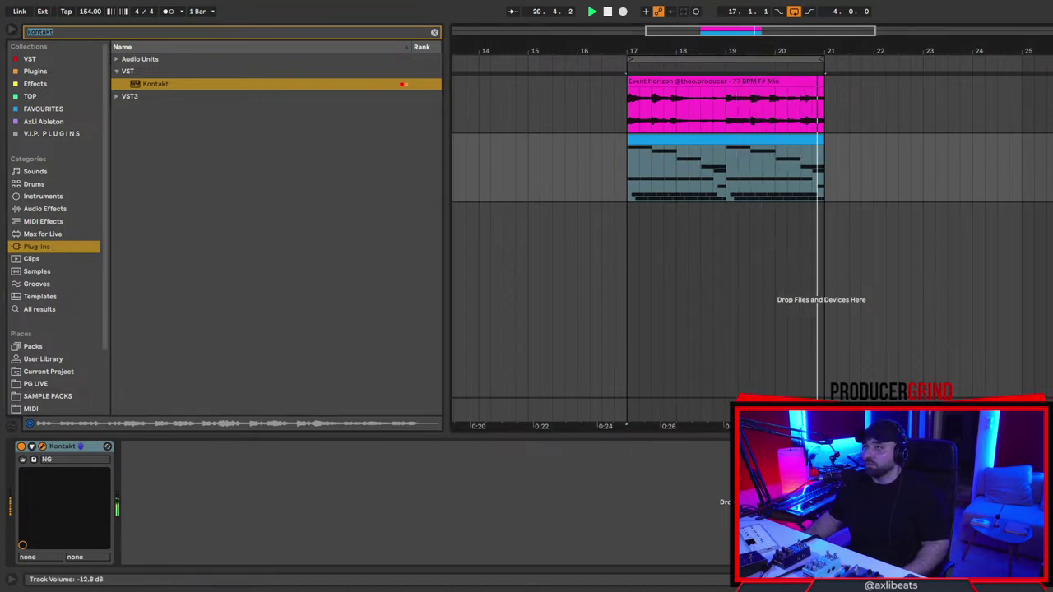
Duplicate the Event Horizon audio clip and the guitar clip over bars 21 to 25.
click(787, 80)
key(super+d)
drag(827, 177, 611, 180)
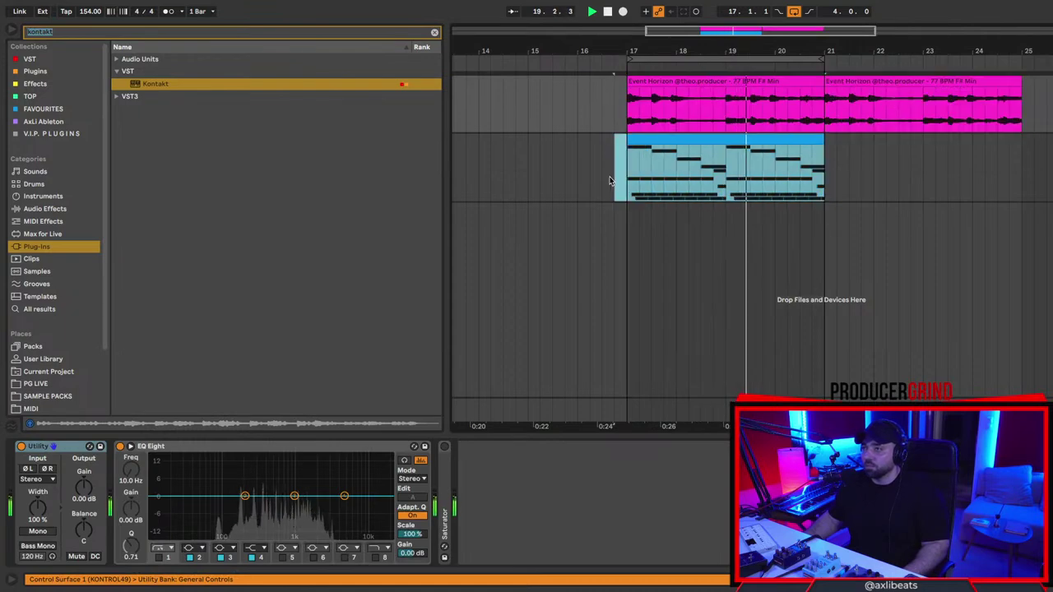
key(super+d)
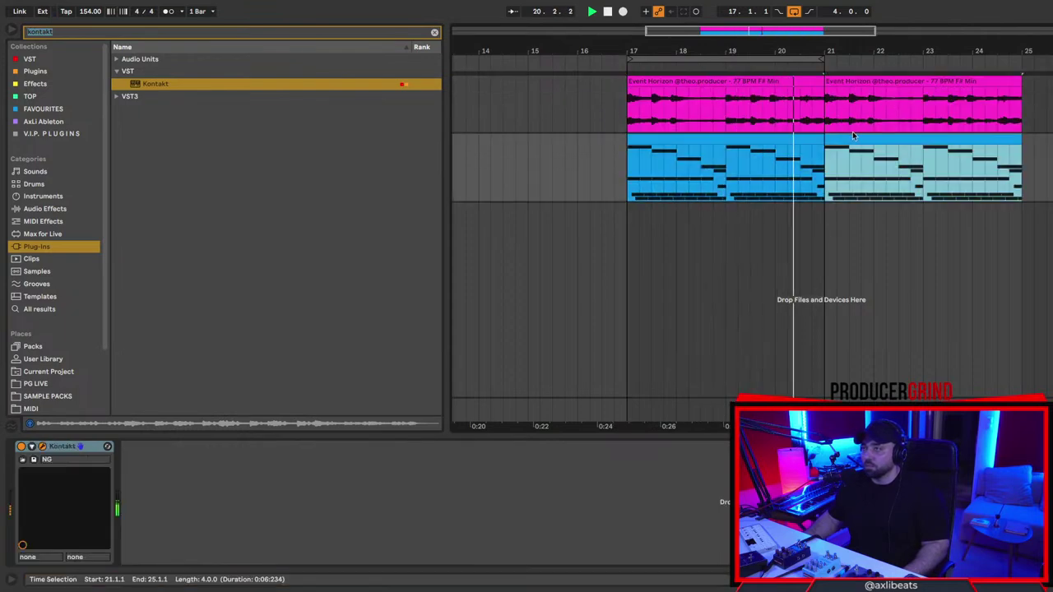
Try transposing the section from bar 21 by raising the second Event Horizon clip's pitch and shifting the copied guitar notes up six semitones.
double_click(896, 80)
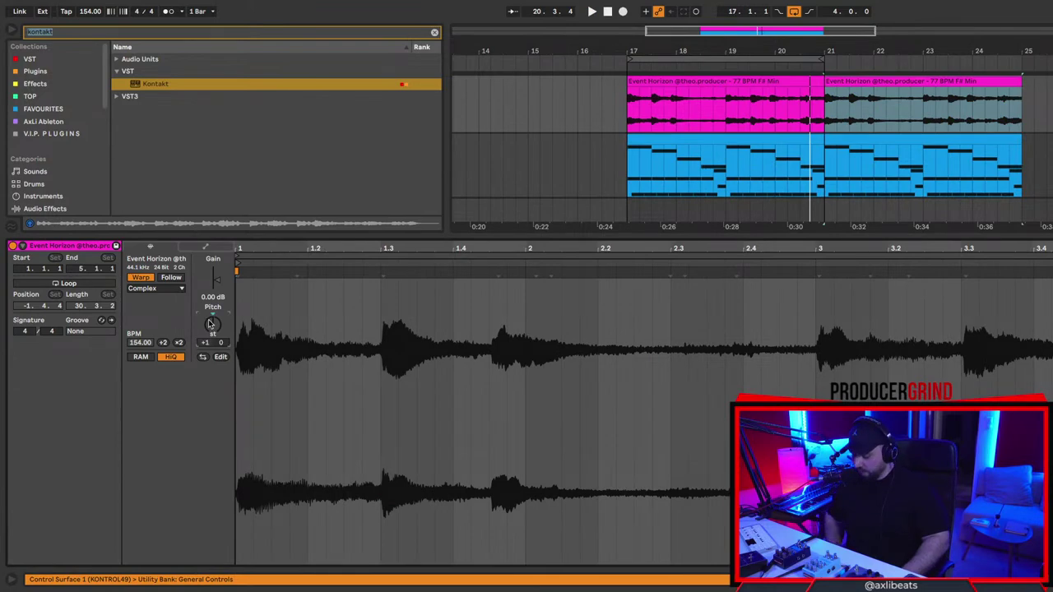
key(shift+Tab)
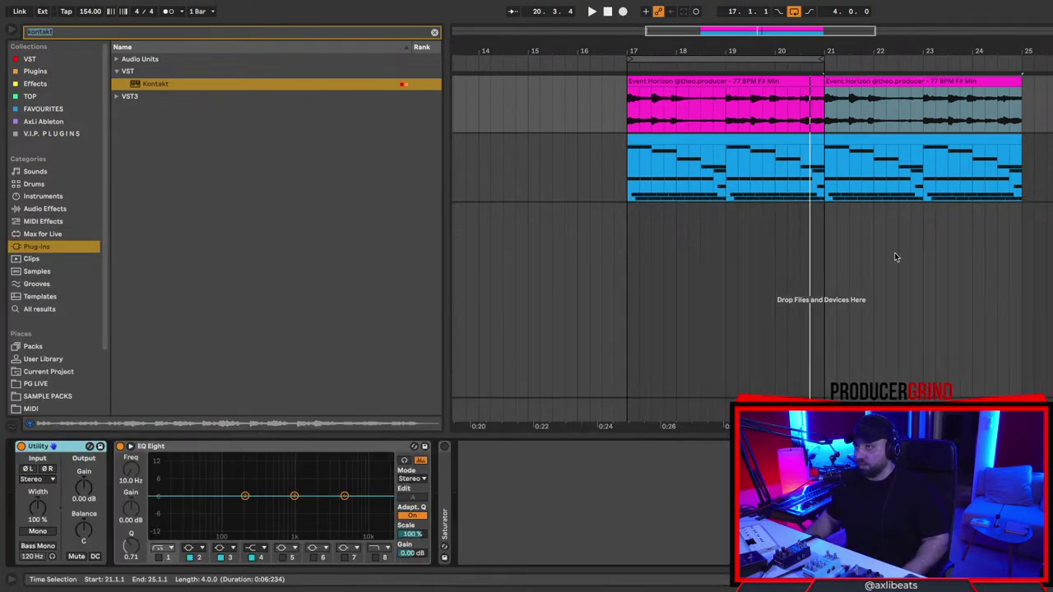
double_click(974, 172)
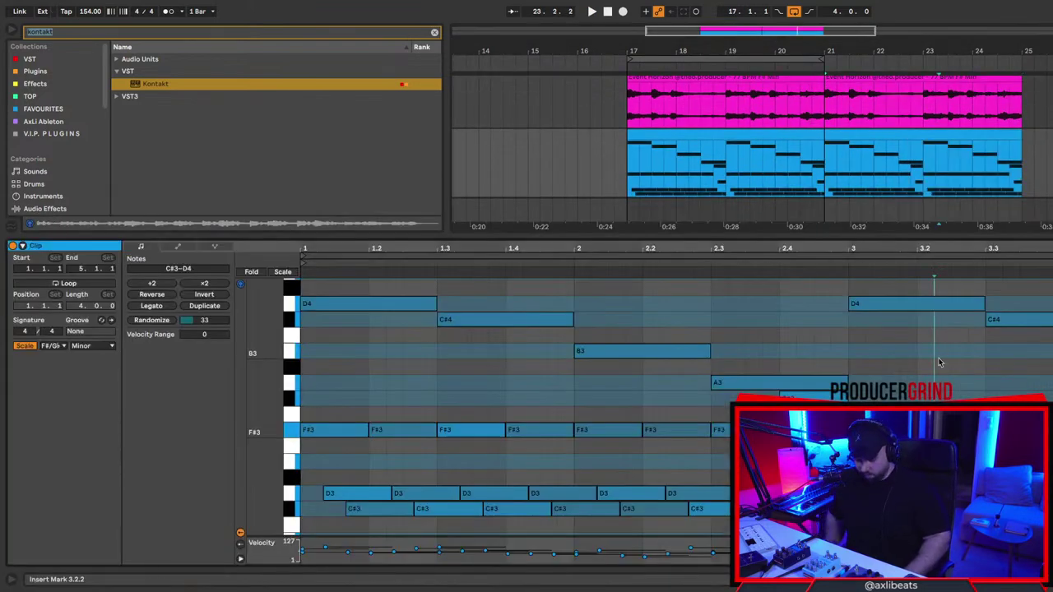
key(super+a)
key(Up)
key(Up)
key(Up)
key(Up)
key(Up)
key(Up)
key(shift+Tab)
key(space)
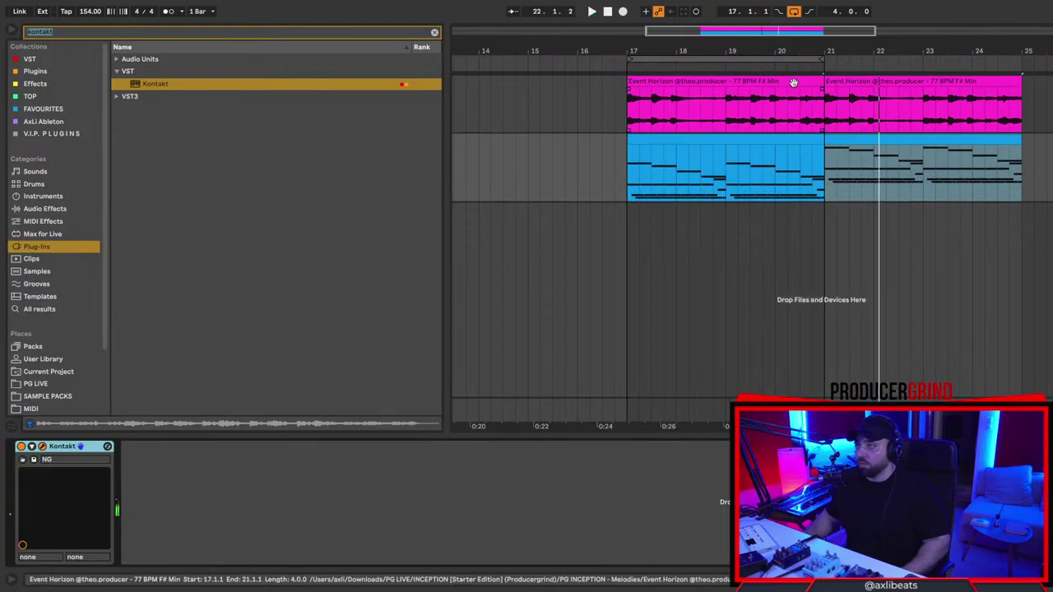
Reset the second Event Horizon clip's pitch to 0 st and delete the transposed guitar copy from bars 21 to 25.
click(796, 82)
key(space)
click(895, 83)
click(696, 82)
click(882, 82)
key(space)
double_click(882, 83)
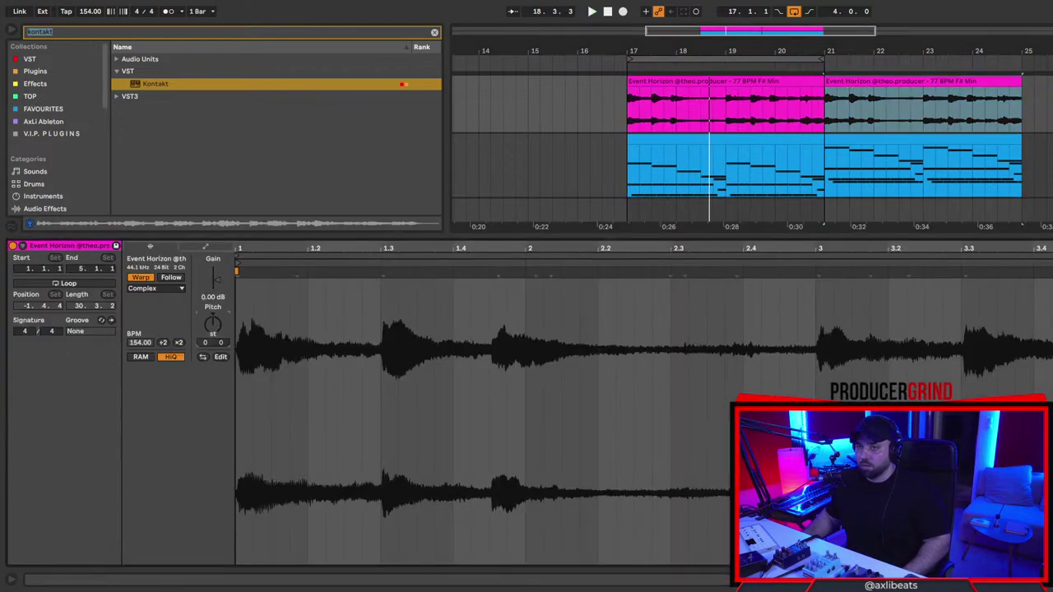
key(shift+Tab)
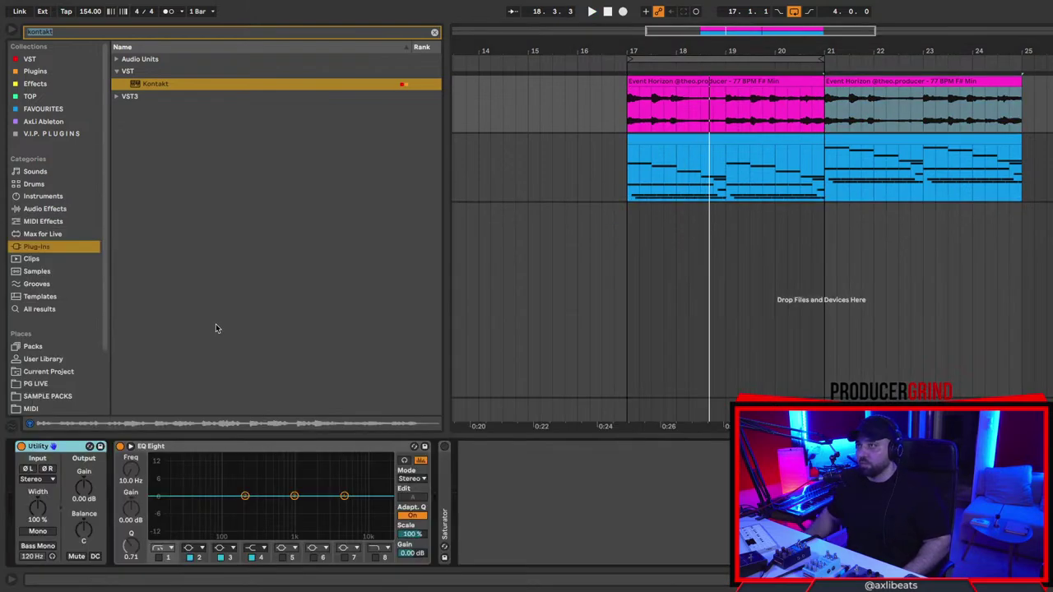
click(949, 141)
key(Delete)
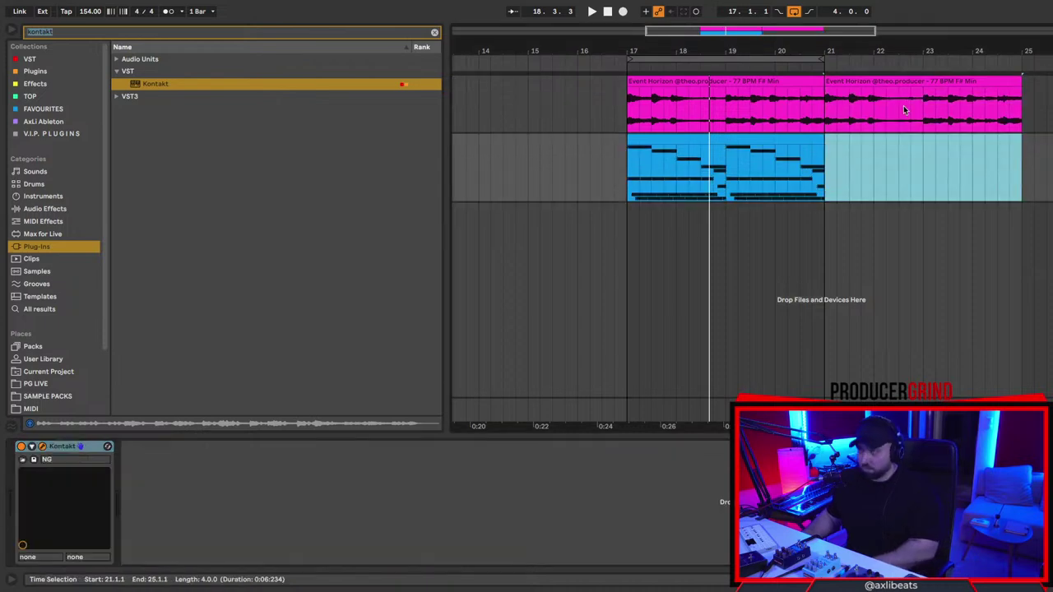
Extend the arrangement loop to eight bars, from 17 to 25, and duplicate the untransposed guitar clip into bars 21 to 25.
key(space)
drag(821, 59, 1015, 69)
click(755, 138)
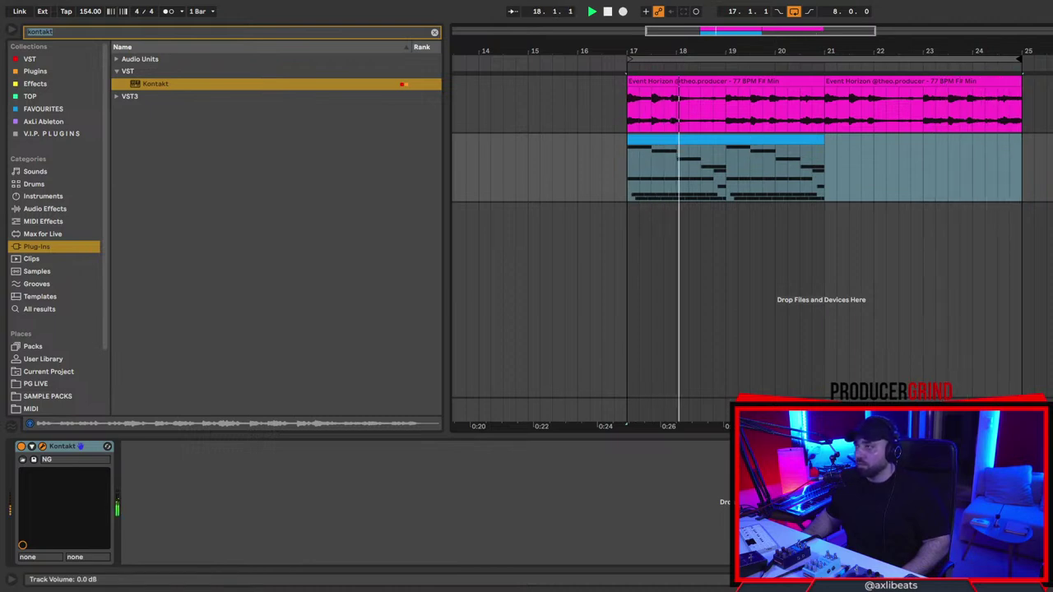
key(super+d)
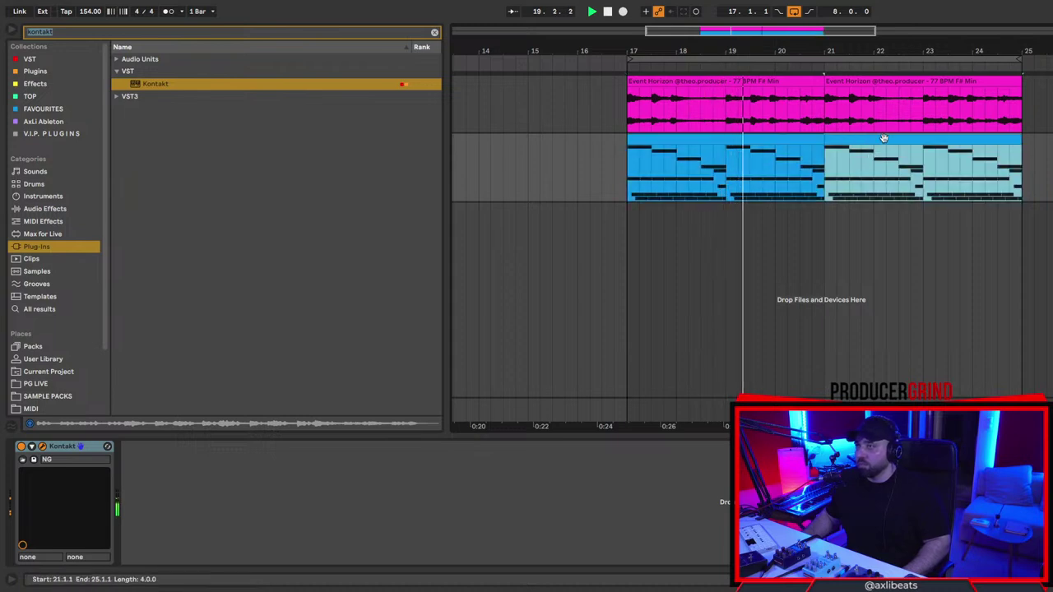
double_click(883, 137)
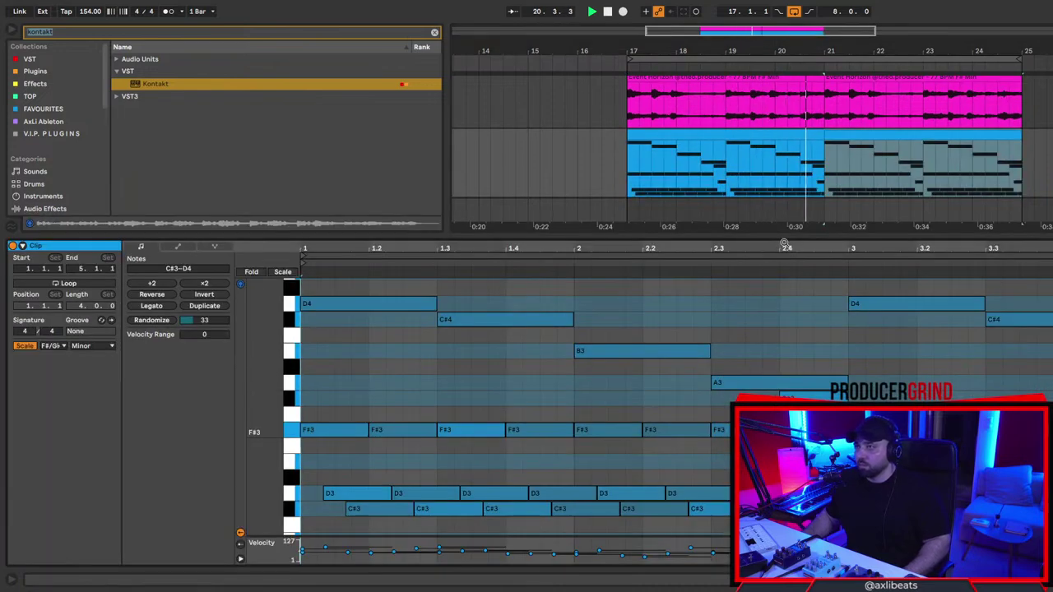
click(888, 145)
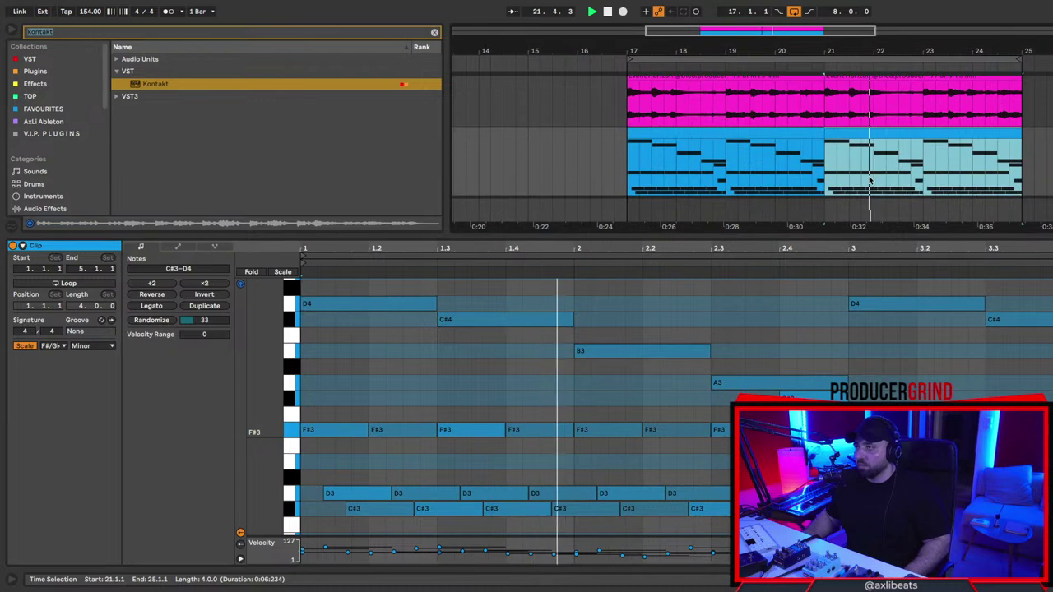
key(shift+Tab)
scroll(921, 173, left, 2)
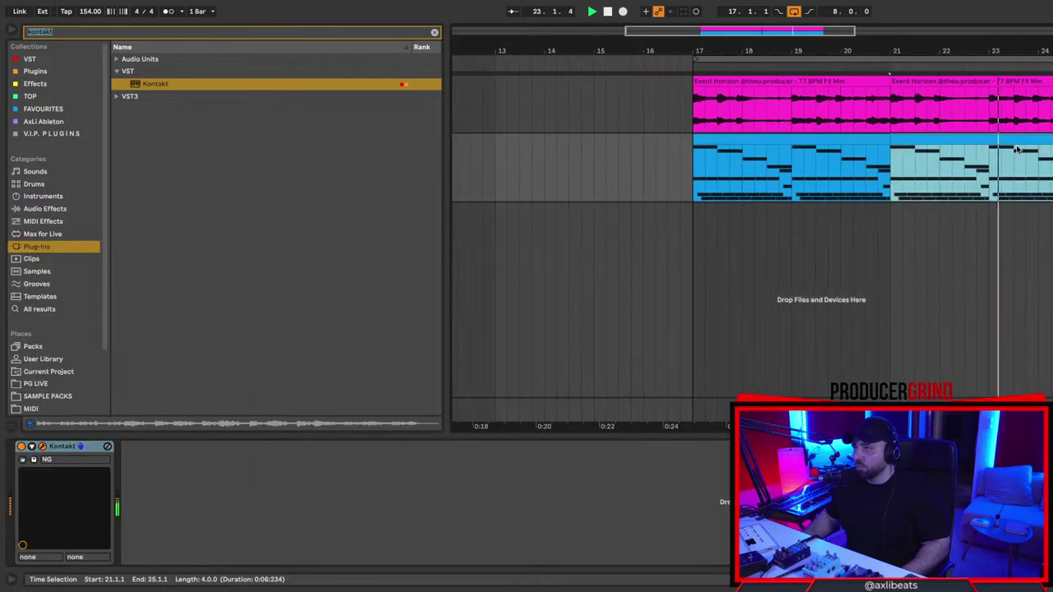
scroll(921, 173, right, 1)
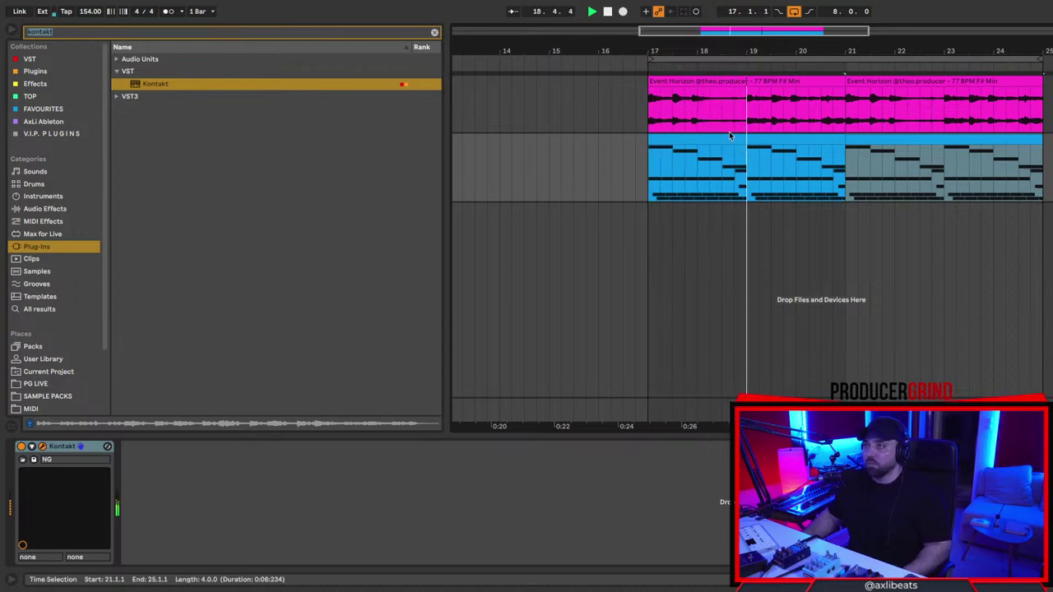
Add a Glue Compressor from the V.I.P. Plugins collection to the guitar track, with threshold at -19.7 dB and makeup at 4.60 dB.
text(comp)
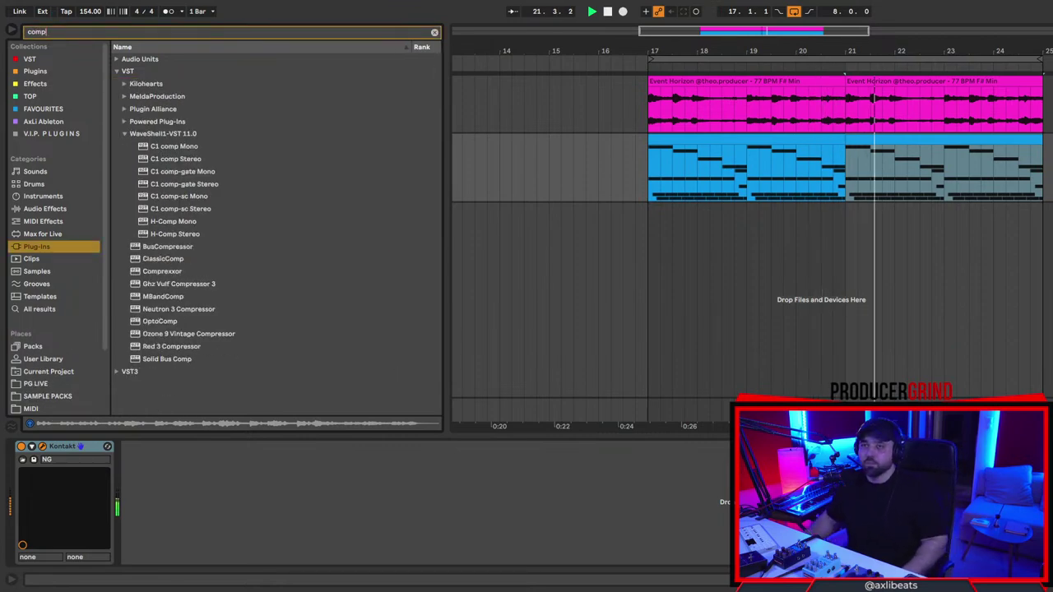
click(51, 134)
double_click(171, 63)
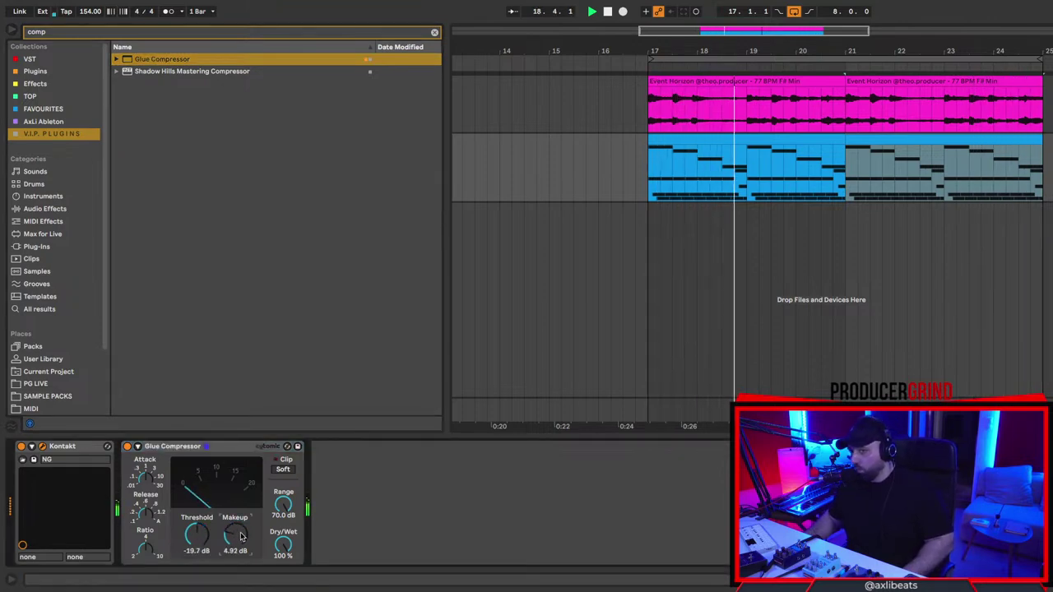
drag(242, 534, 242, 536)
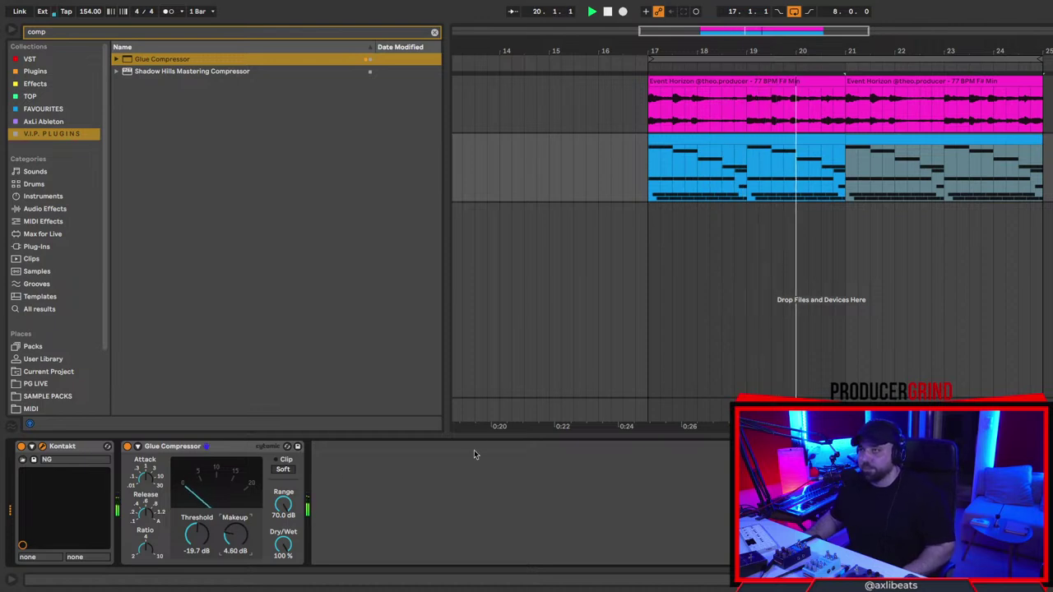
scroll(890, 211, right, 2)
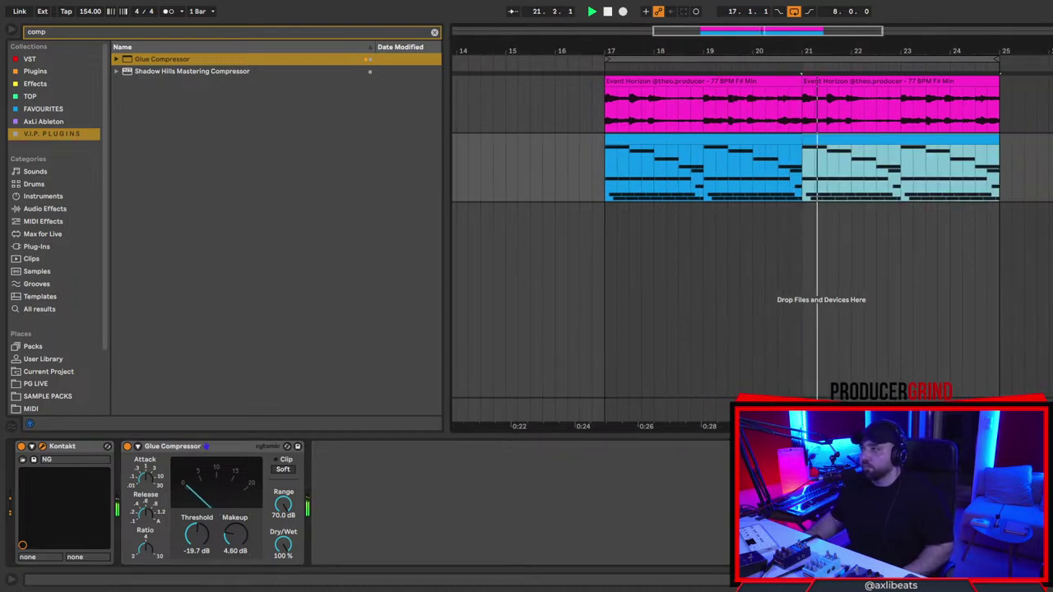
Create a new audio track and record the melody and guitar playback onto it from bar 17 to bar 25.
key(space)
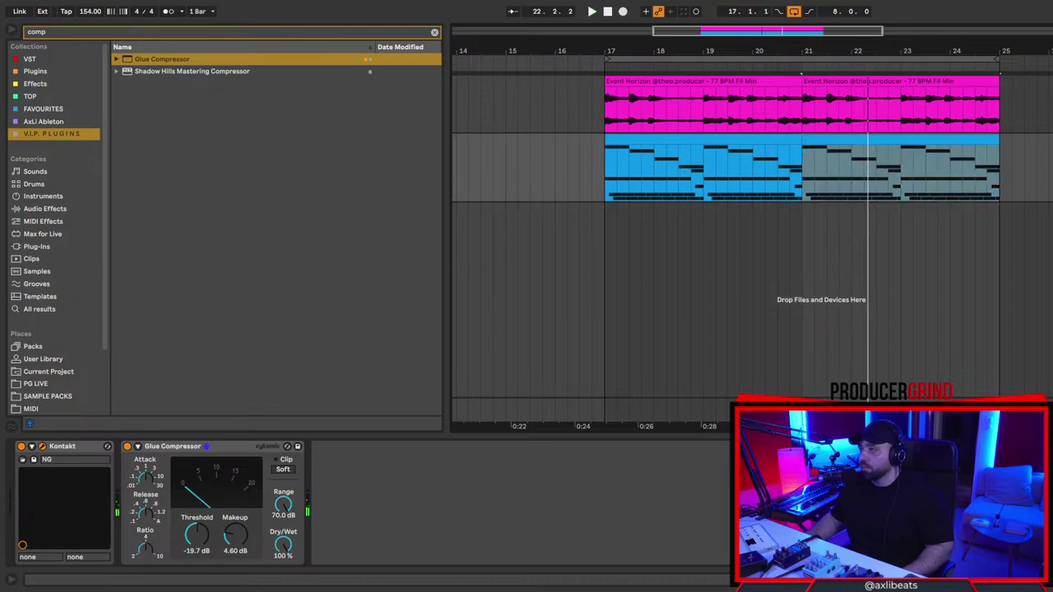
key(super+t)
click(1049, 140)
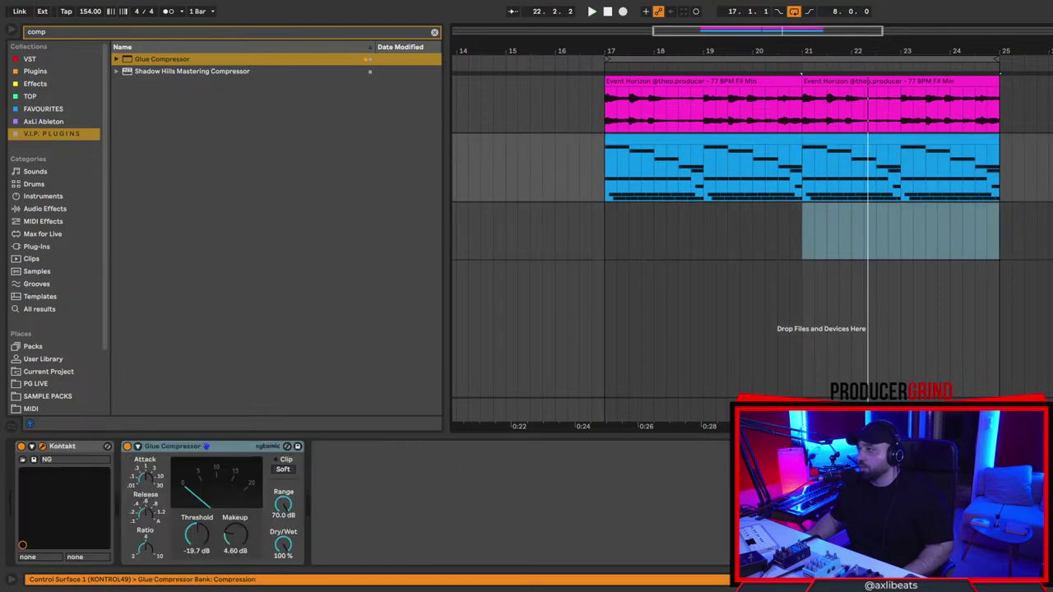
click(606, 235)
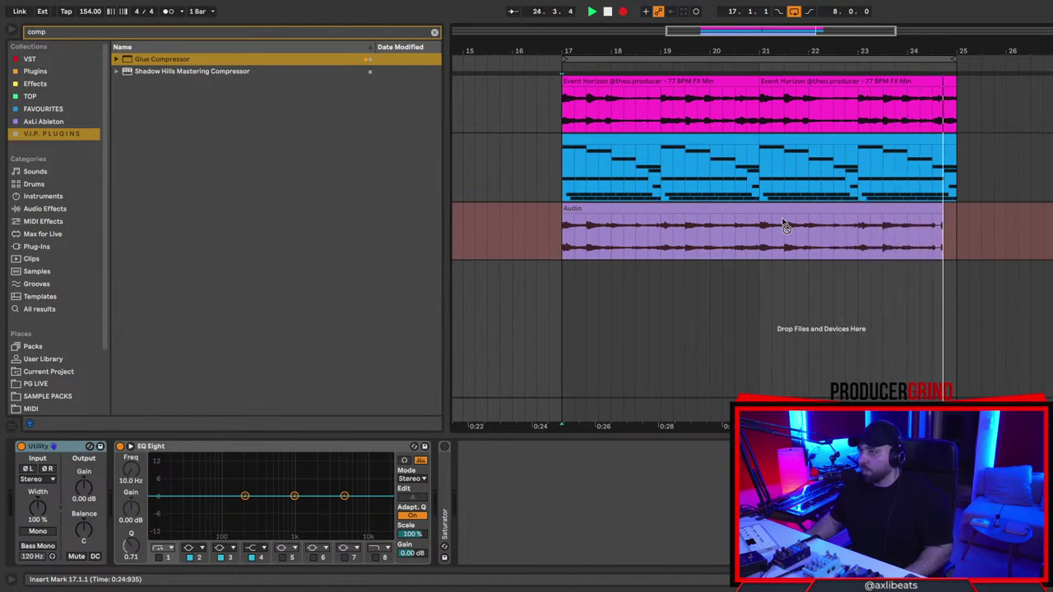
key(space)
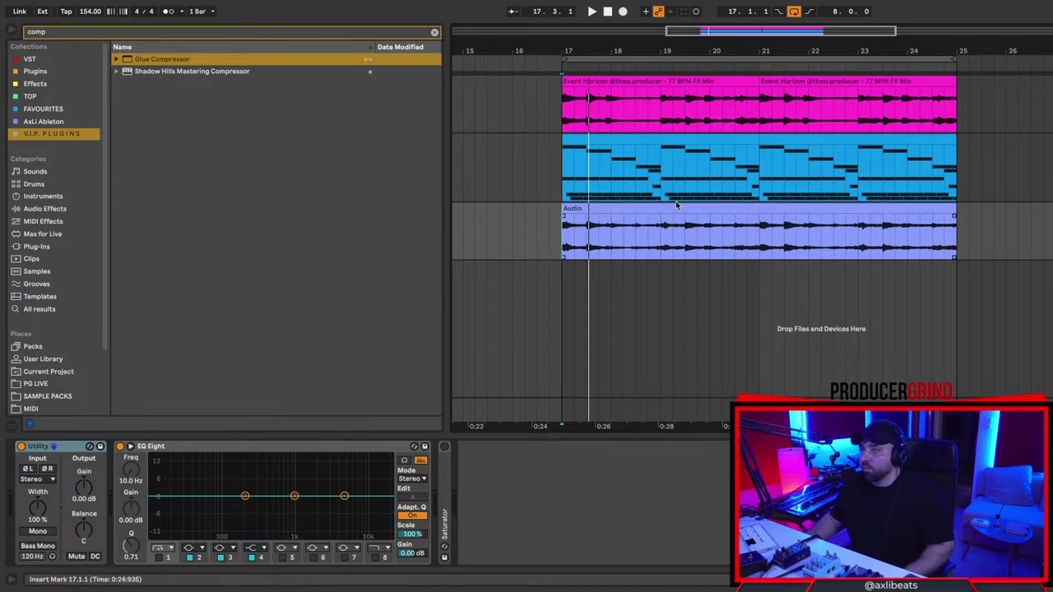
Move the recorded audio clip to start at bar 25 and set the loop around its eight bars.
click(657, 209)
drag(585, 211, 974, 238)
scroll(916, 251, right, 1)
key(ctrl+l)
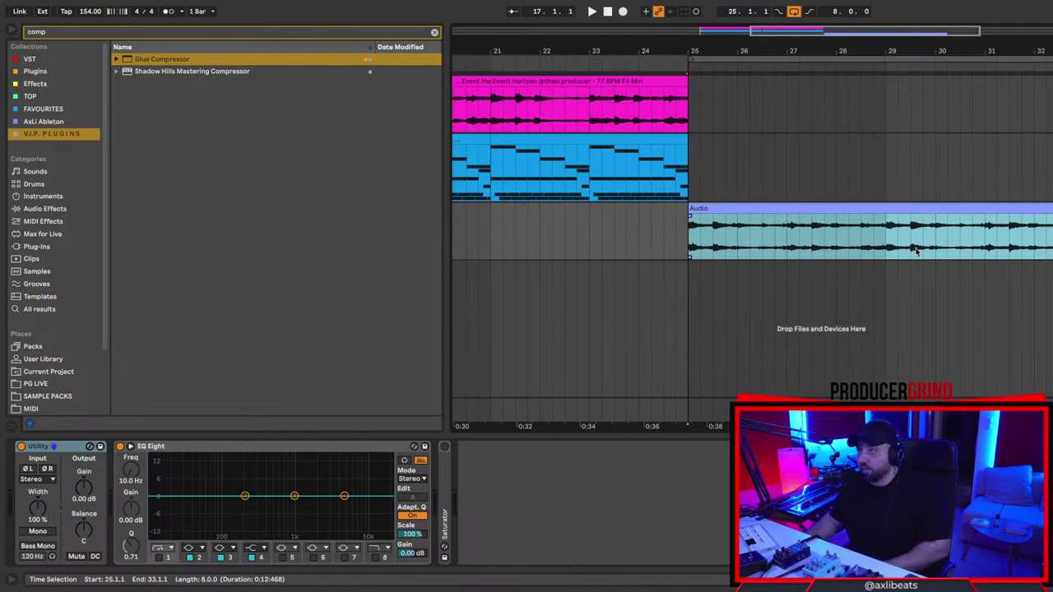
Consolidate the recorded audio clip over bars 25 to 33.
scroll(919, 252, left, 1)
scroll(919, 252, down, 2)
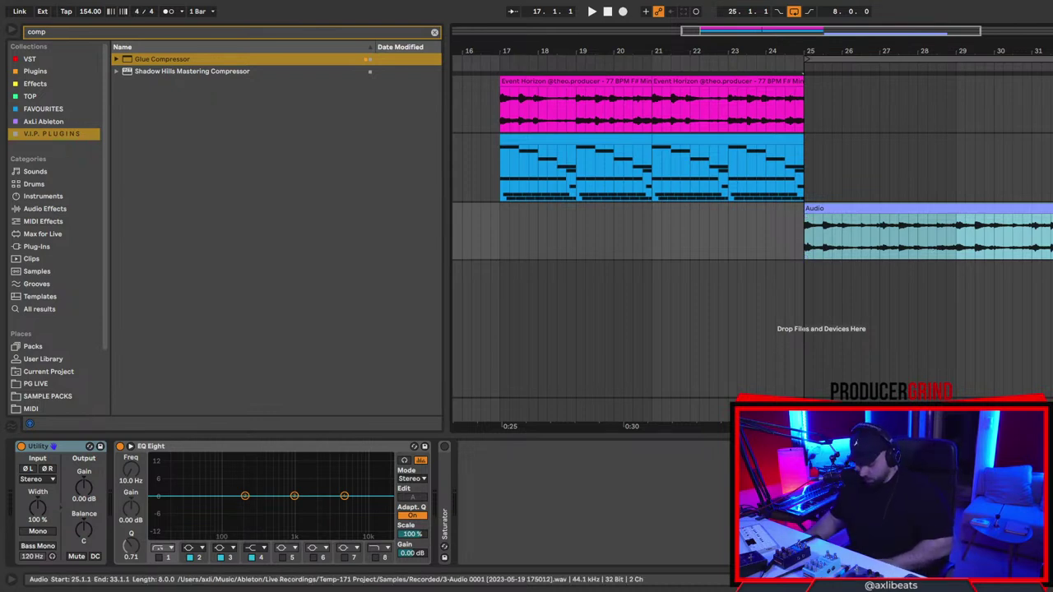
key(ctrl+j)
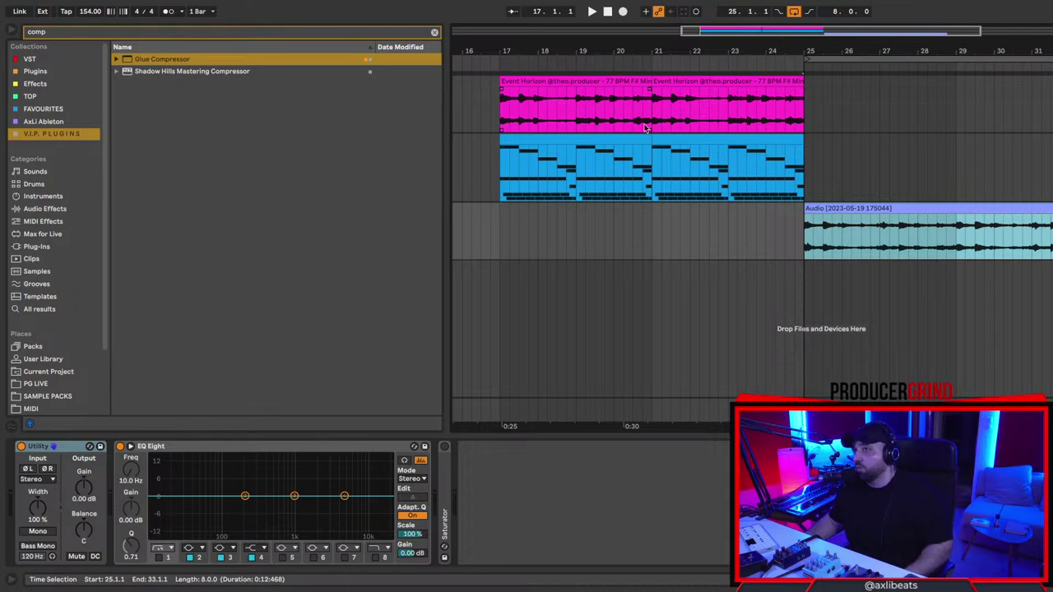
Consolidate the eight-bar recorded clip at bar 25 once more into a fresh audio file.
double_click(724, 139)
key(shift+Tab)
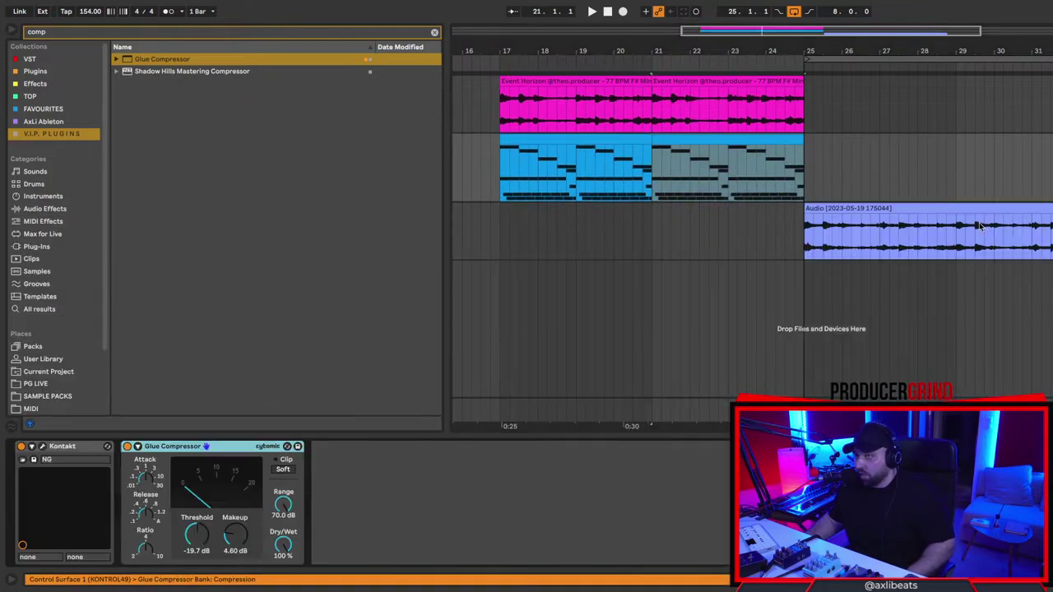
click(938, 207)
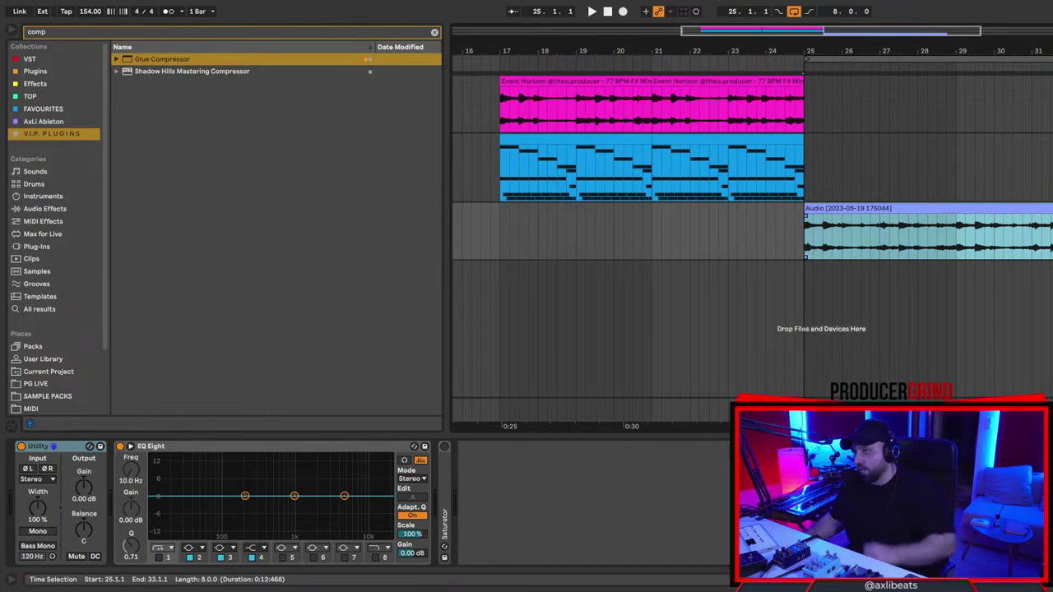
click(936, 206)
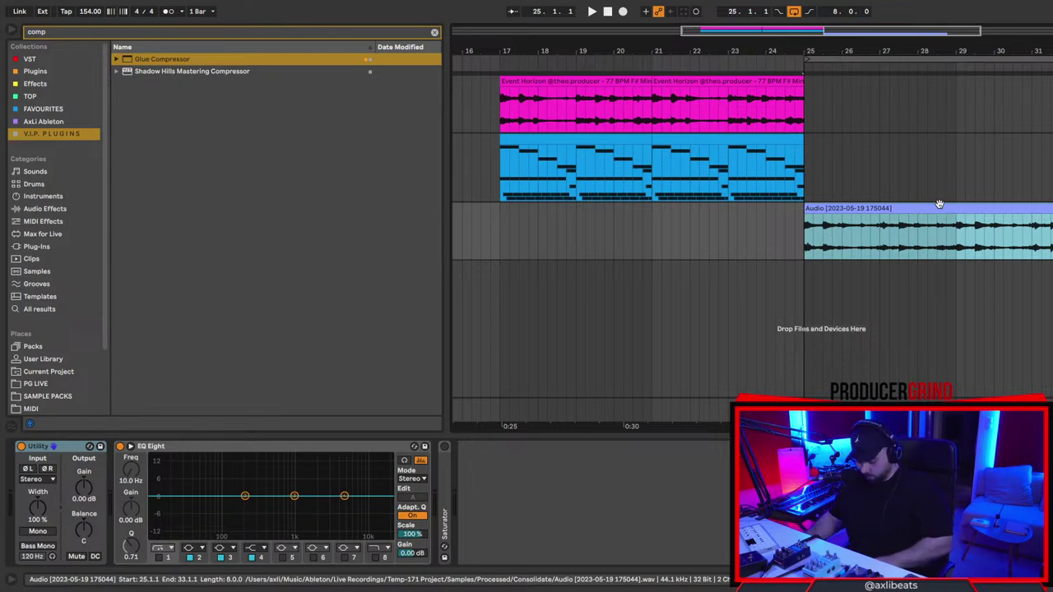
key(super+j)
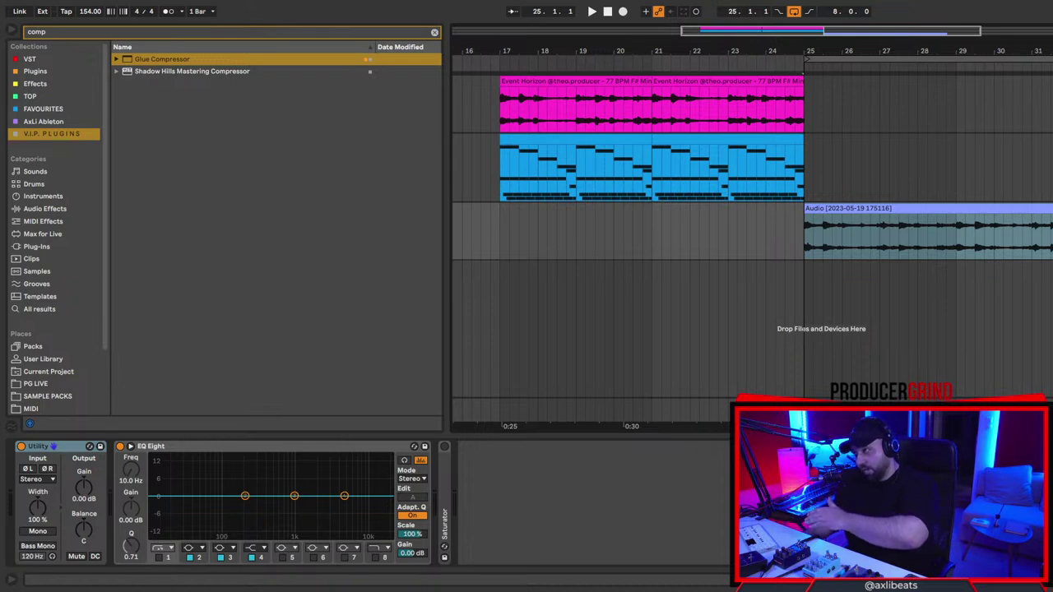
Create a new MIDI track and load the consolidated audio clip into Simpler on it, in Slice mode.
key(super+shift+t)
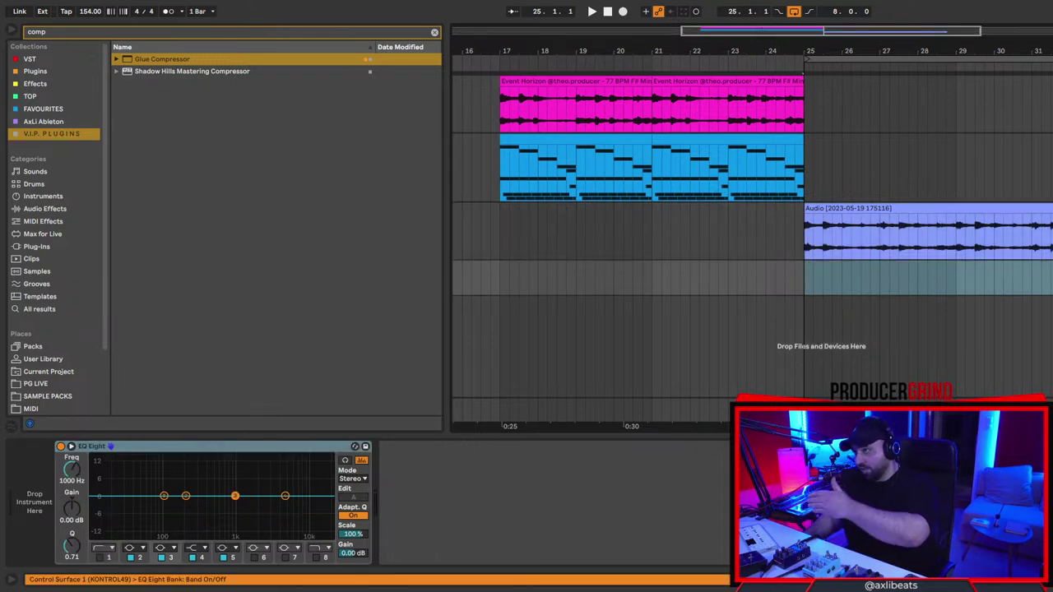
click(956, 210)
click(925, 286)
drag(932, 208, 82, 543)
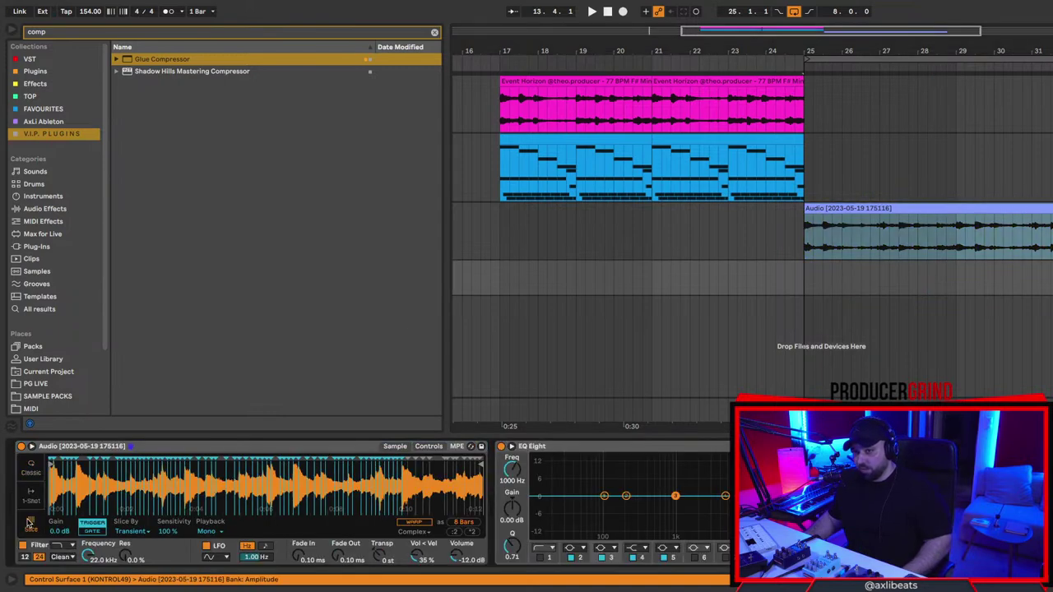
Set Simpler to slice the loaded audio by Beat with a 1/4 division.
click(150, 533)
click(130, 543)
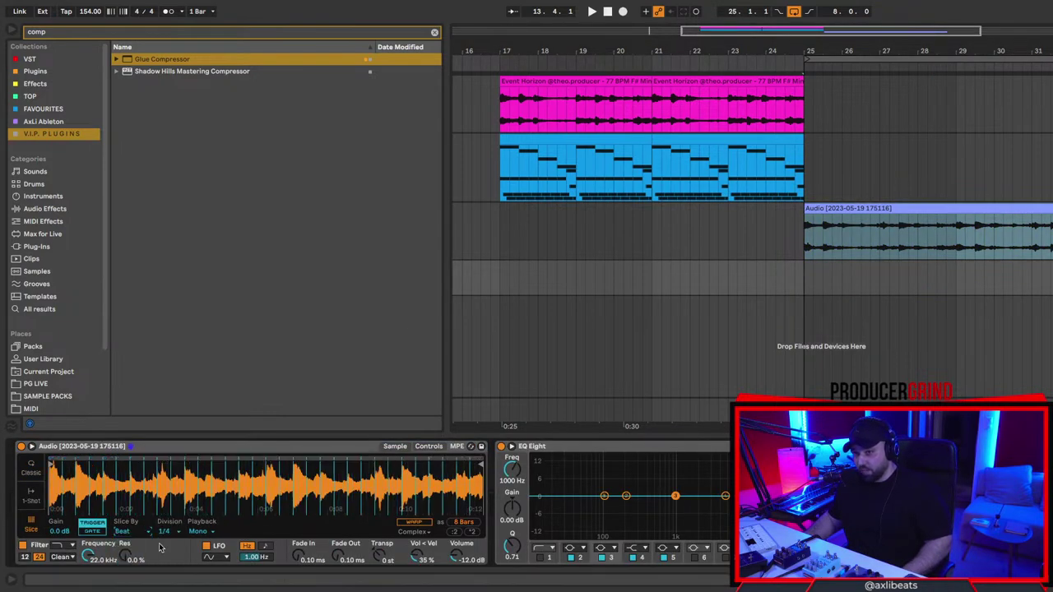
click(837, 227)
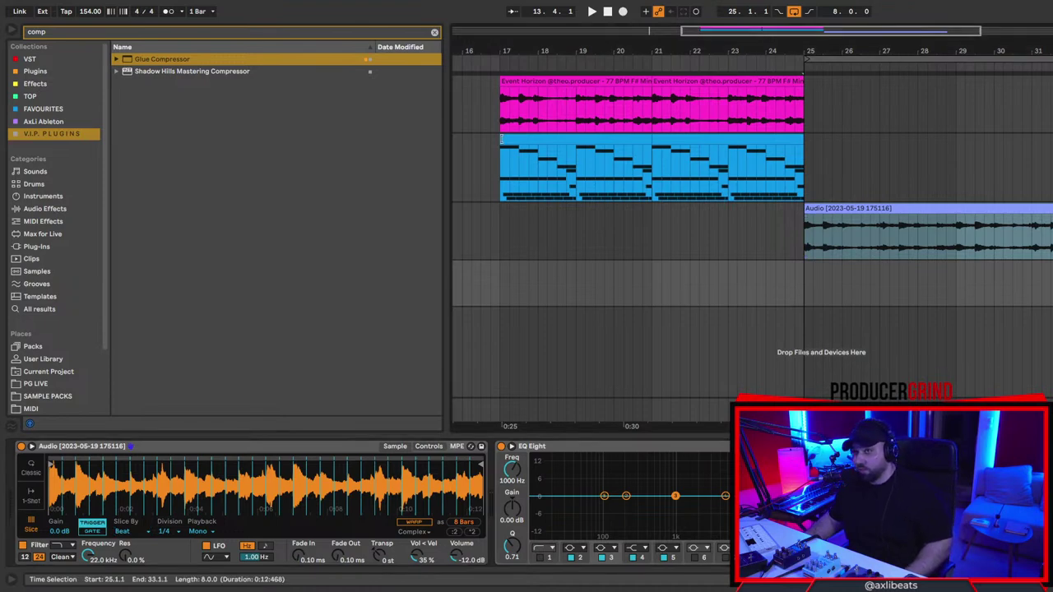
Find the Riffer plugin in the browser and load it onto a new MIDI track below the Simpler track.
key(ctrl+f)
text(riffer)
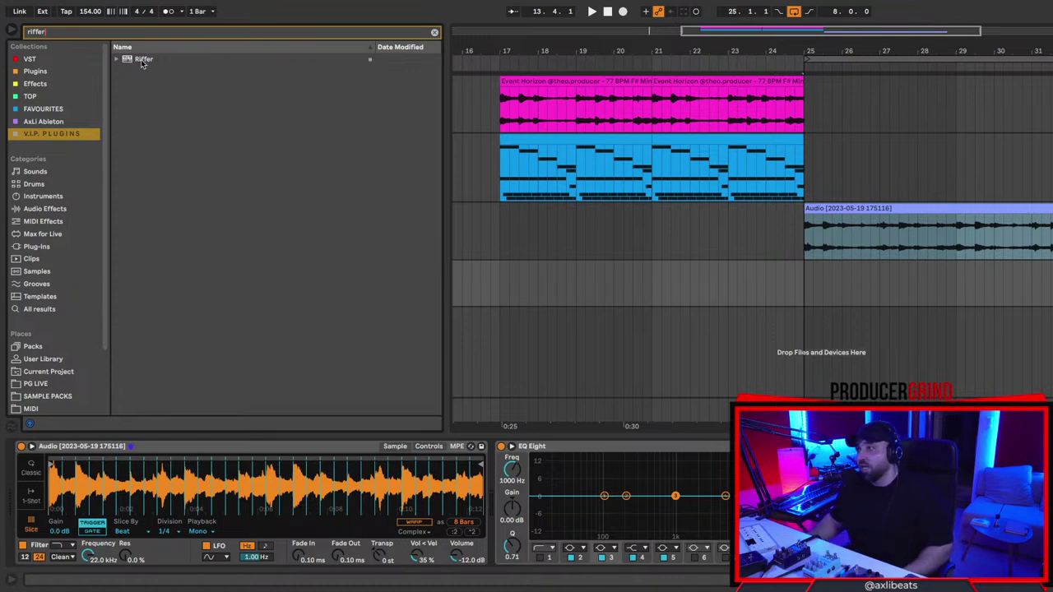
click(136, 61)
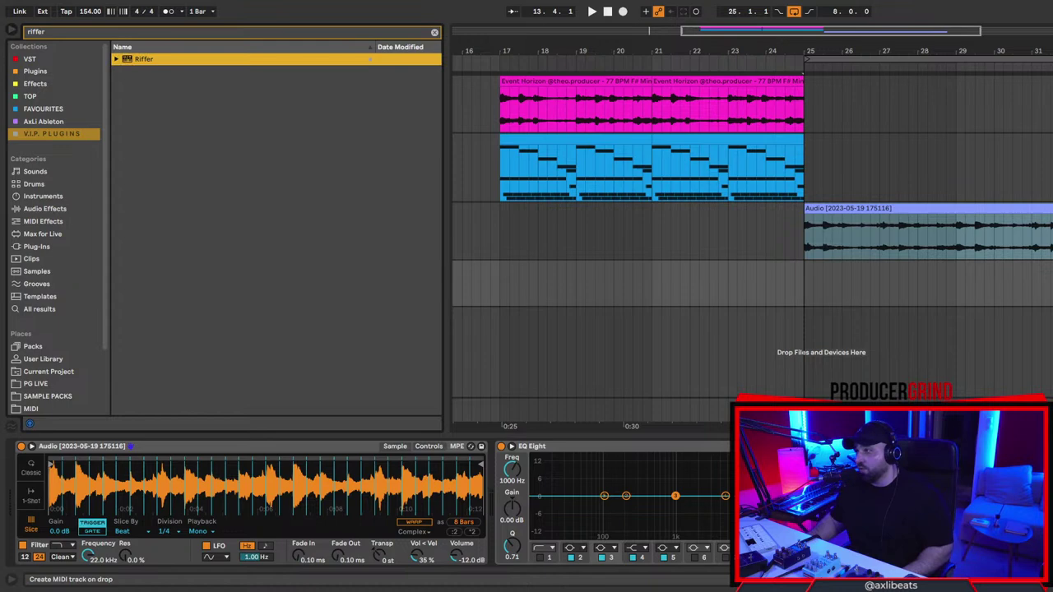
drag(144, 59, 625, 352)
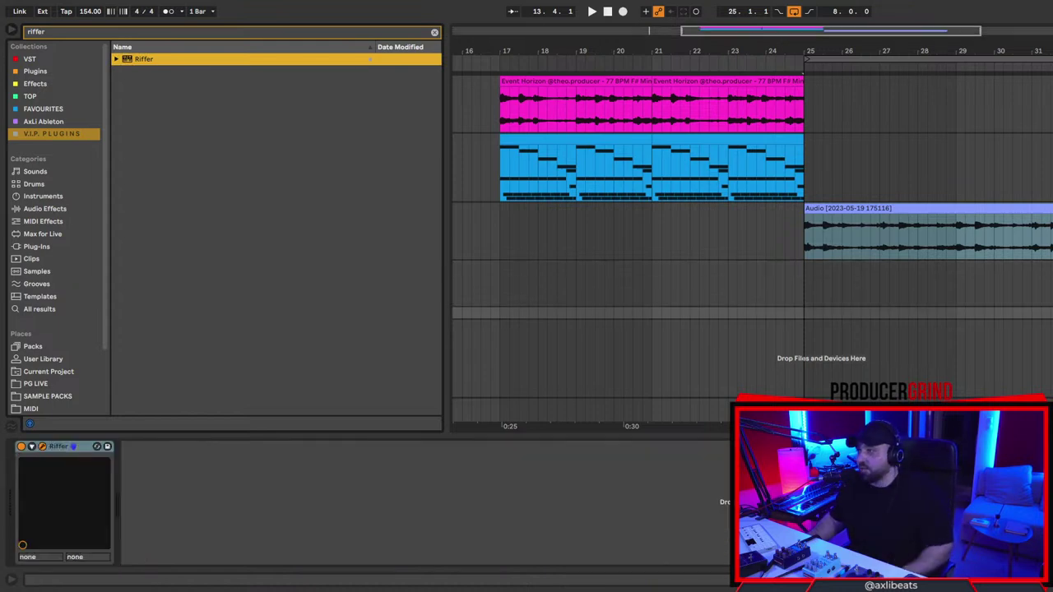
scroll(740, 246, right, 3)
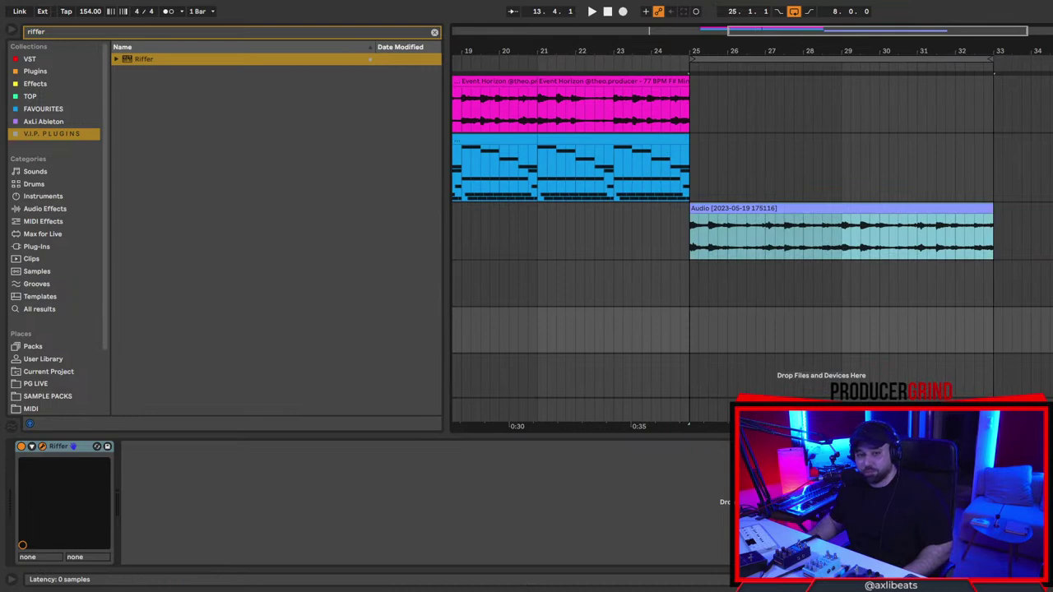
Open Riffer, generate a random 16-step riff and look at its density per step.
click(97, 445)
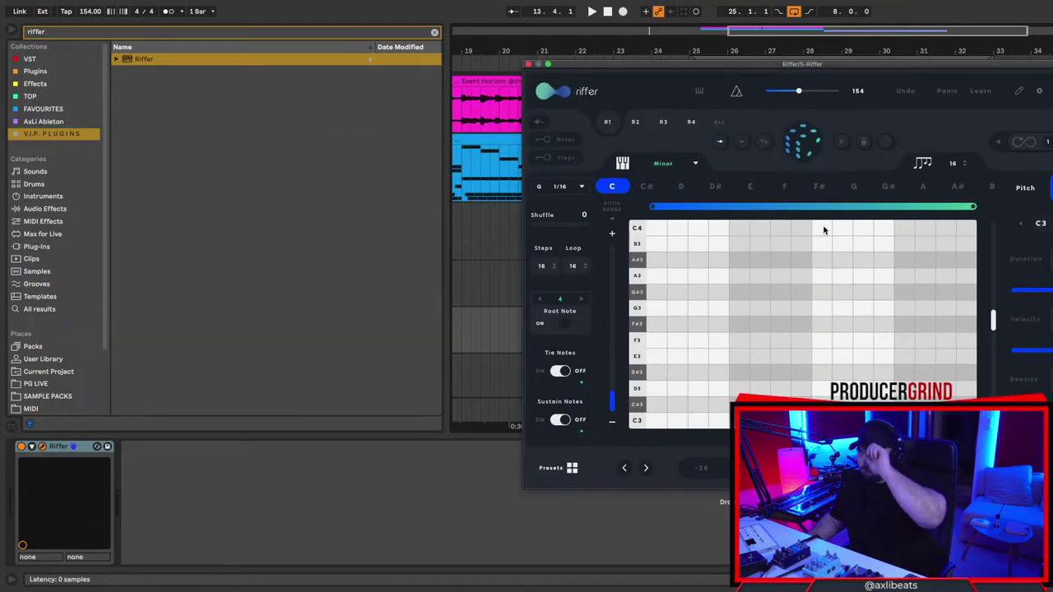
click(800, 146)
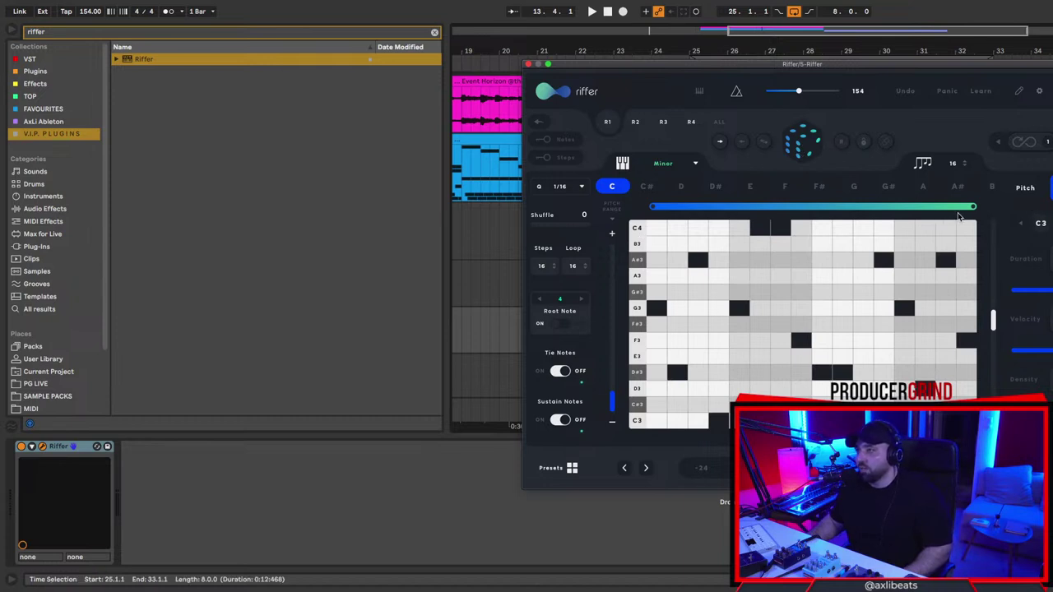
click(1028, 384)
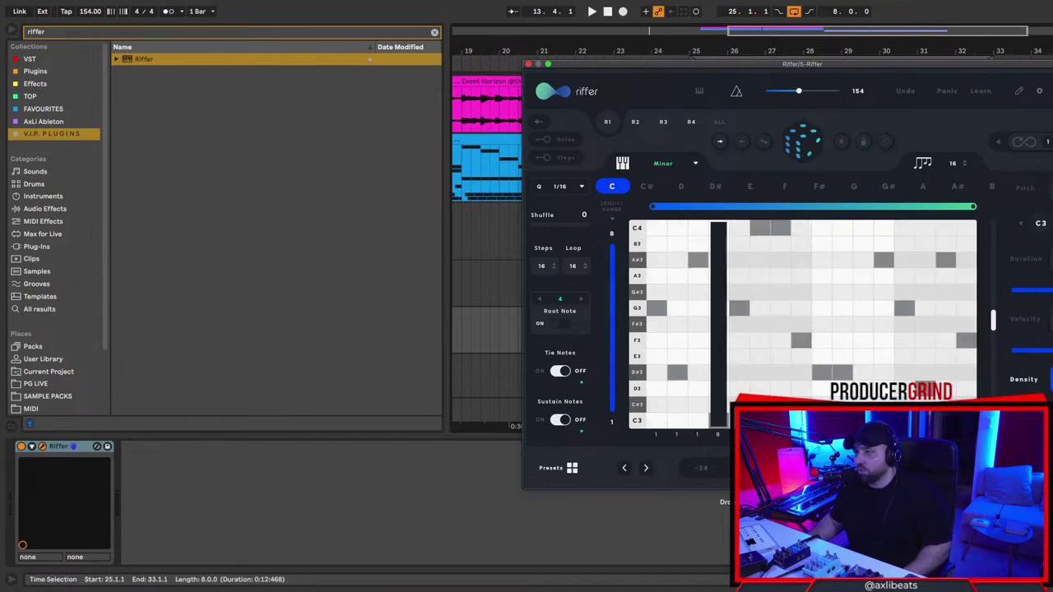
click(863, 143)
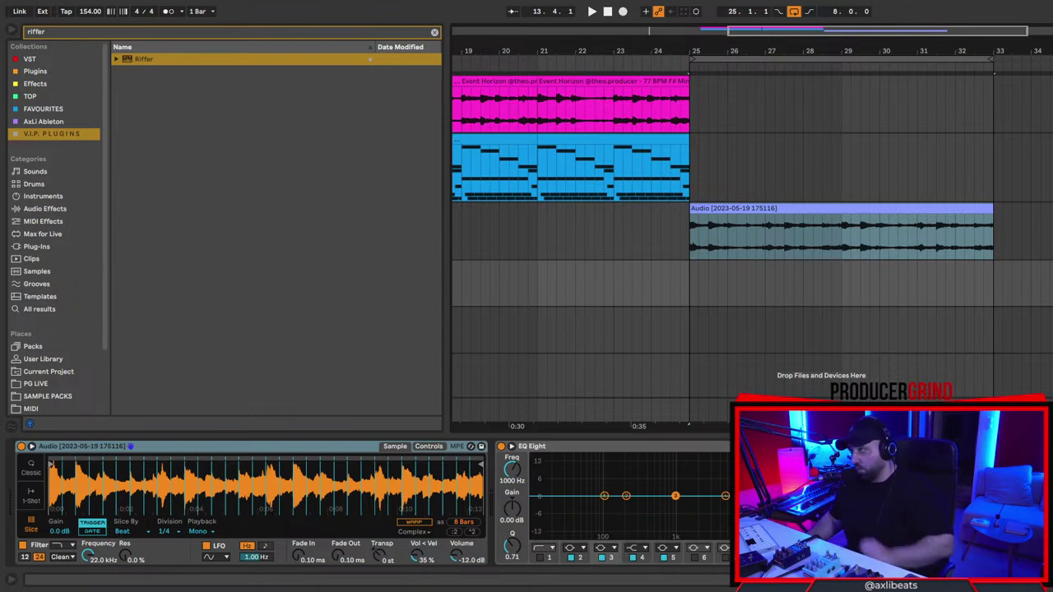
Select bars 37 to 45 across the Simpler and Riffer tracks and loop that eight-bar range.
key(alt+plus)
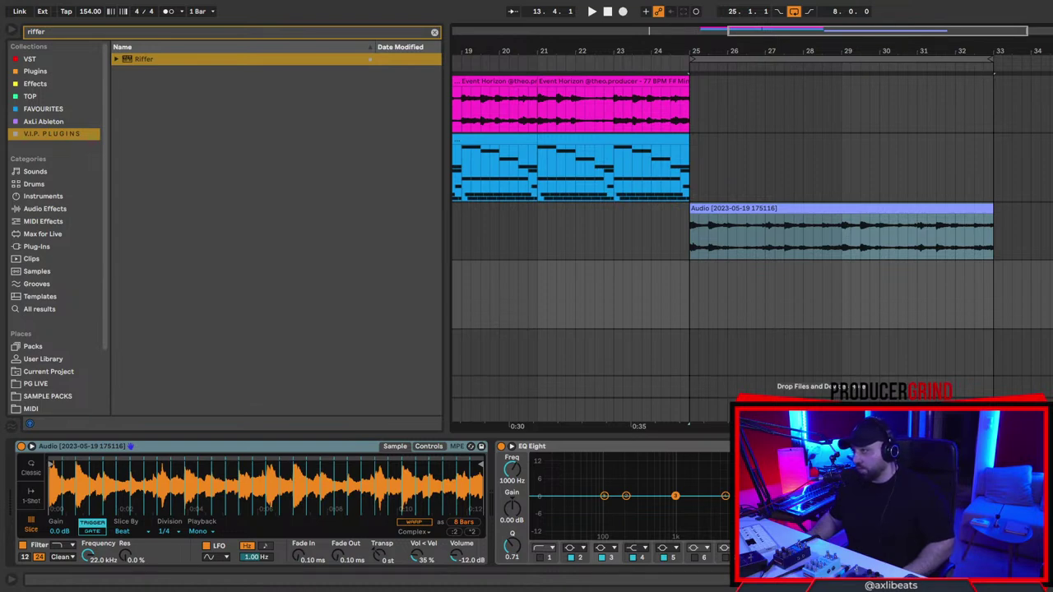
scroll(888, 284, right, 3)
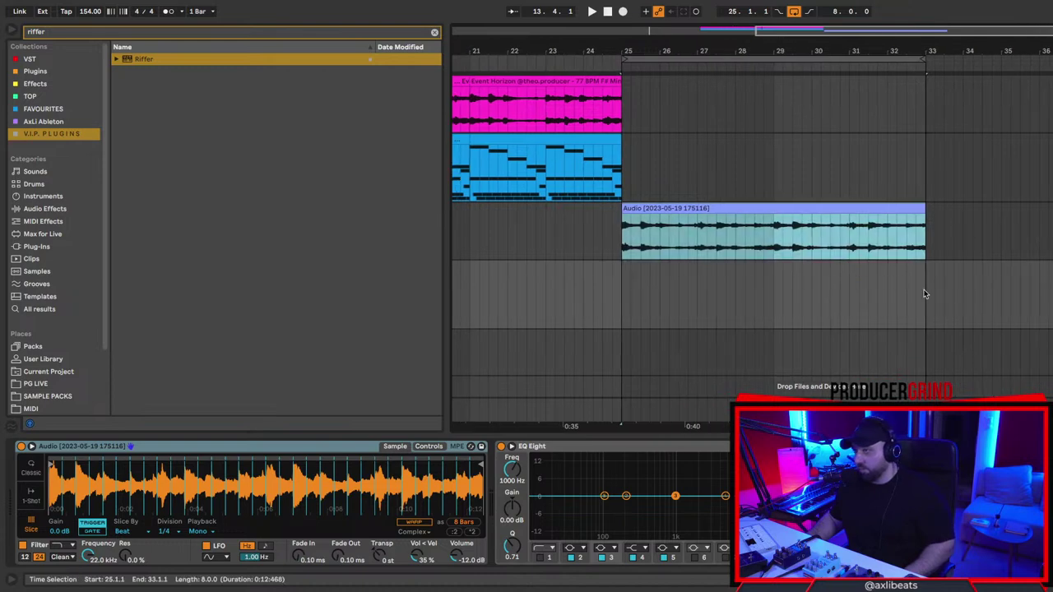
scroll(921, 290, right, 12)
click(794, 306)
drag(793, 306, 1052, 352)
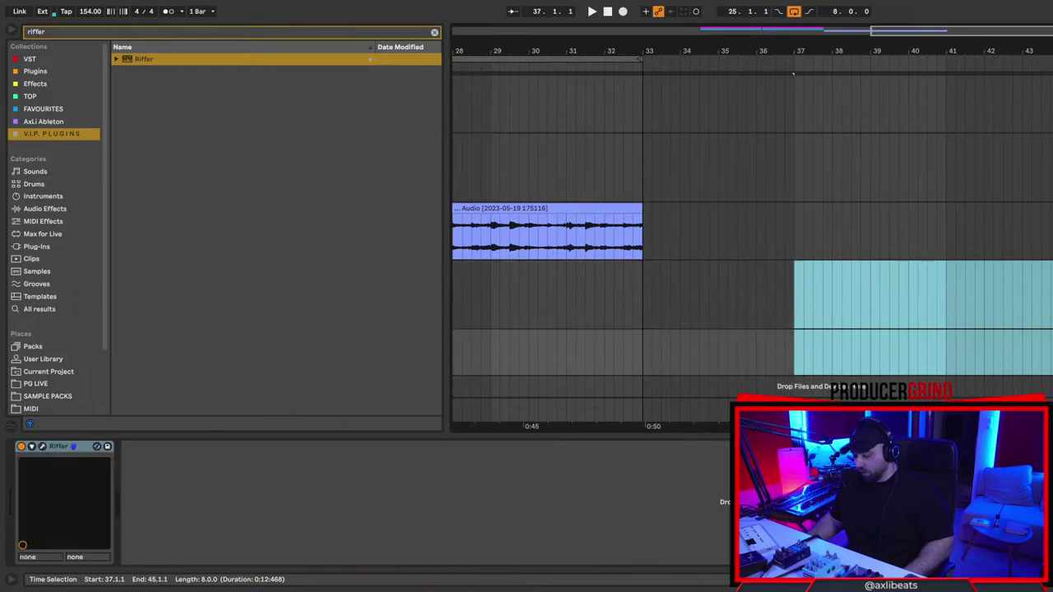
key(super+l)
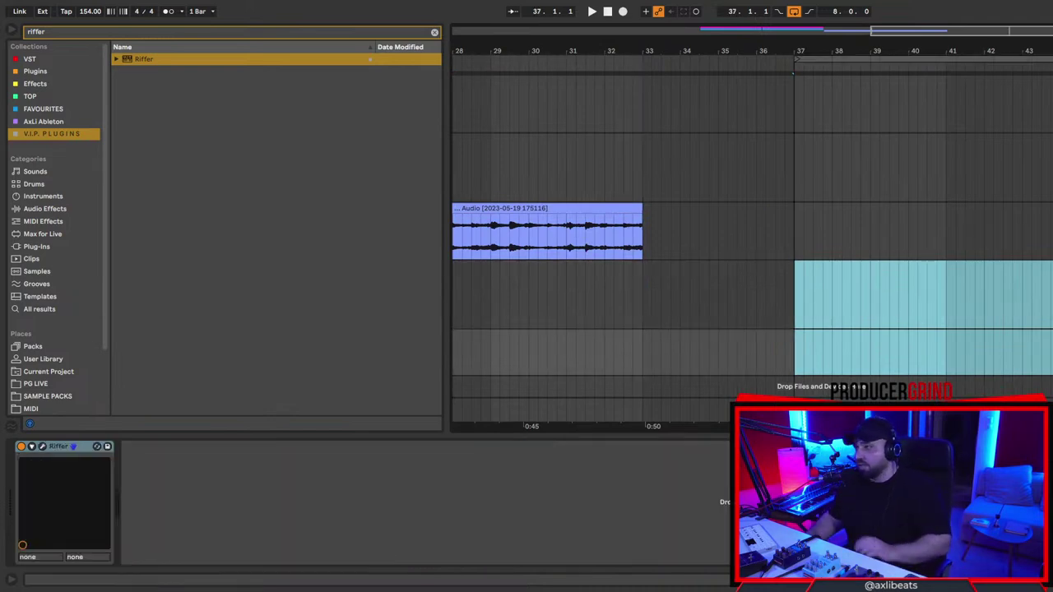
Reopen Riffer from its track, start playback and randomize the 16-step riff until a new pattern is generated.
click(1052, 295)
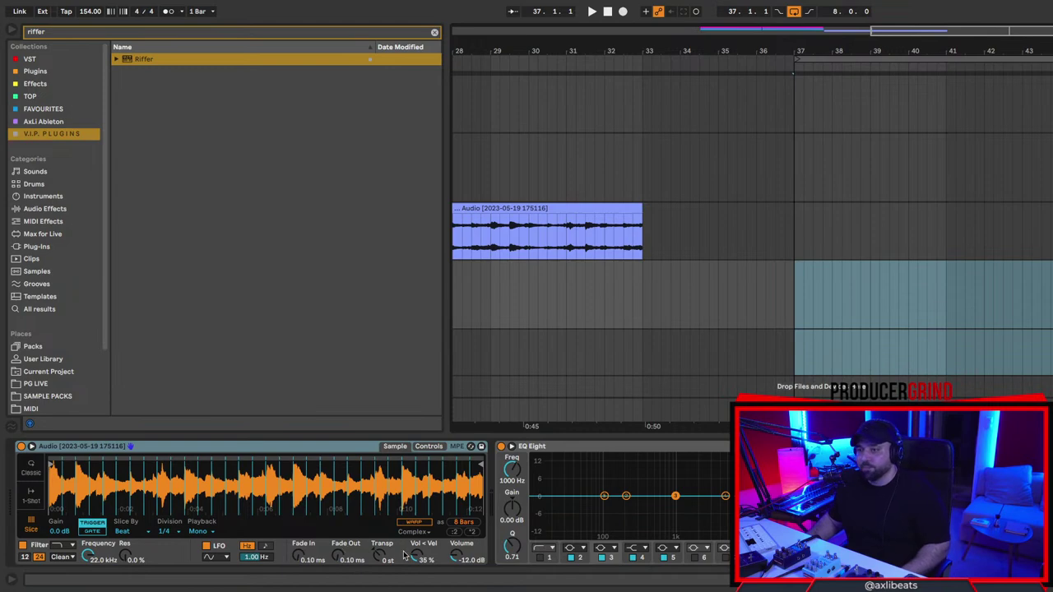
drag(797, 313, 1052, 352)
click(1051, 352)
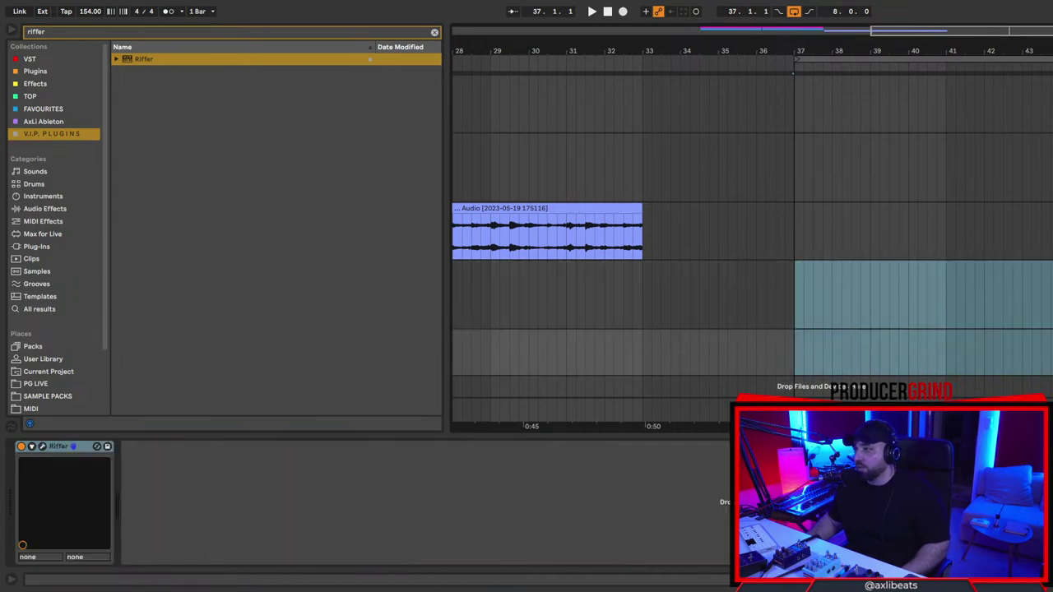
click(42, 447)
click(1024, 203)
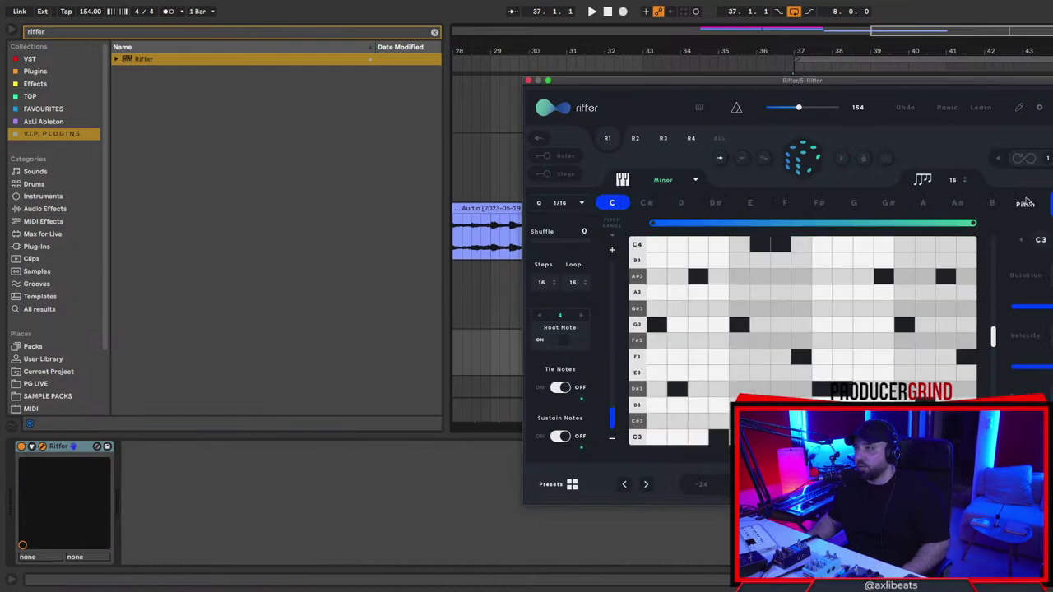
click(814, 159)
key(space)
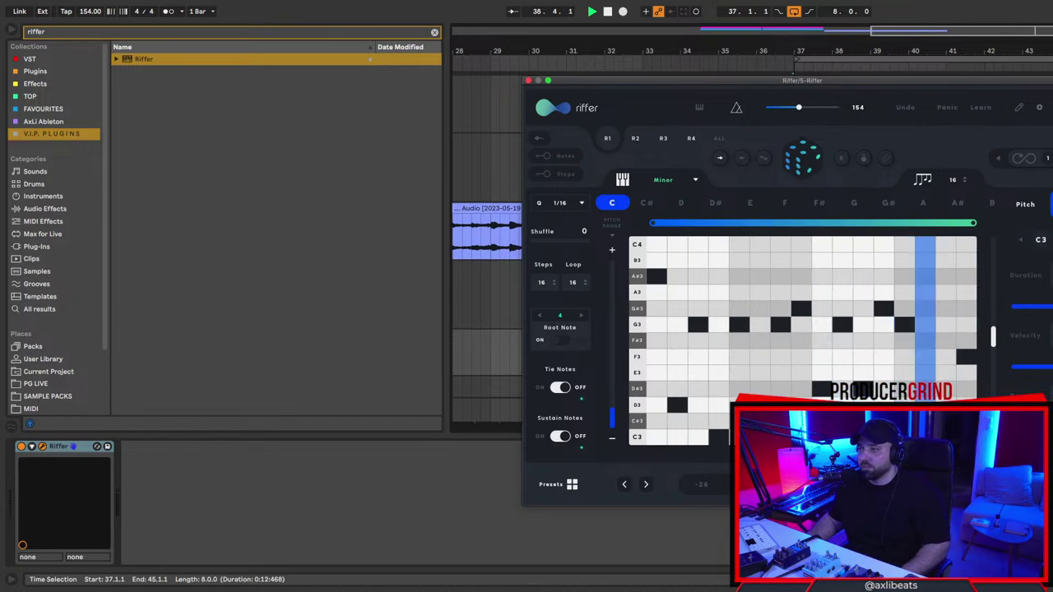
click(806, 161)
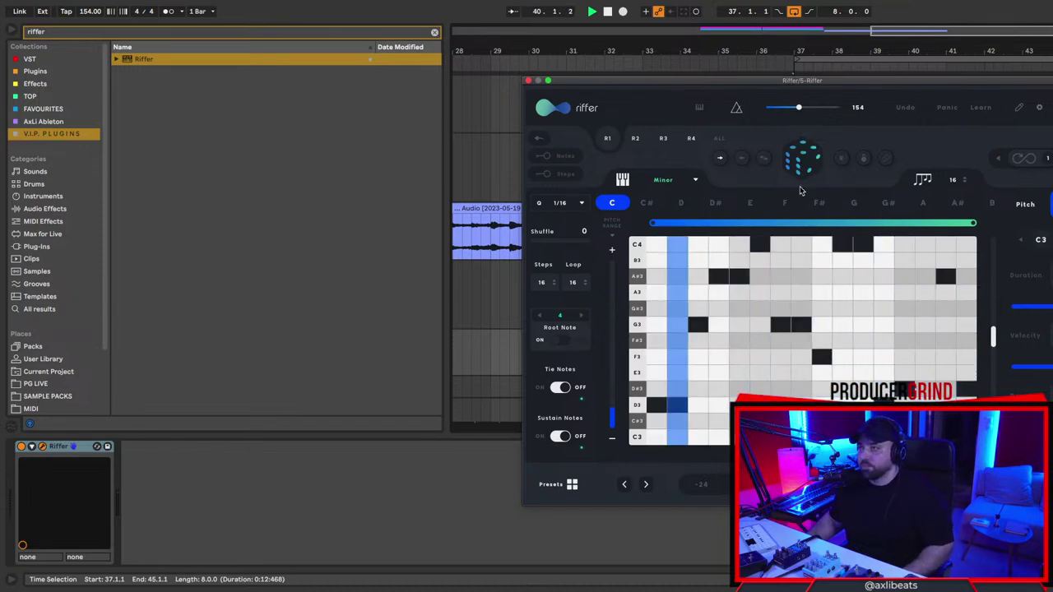
Turn on Tie Notes in Riffer and set the riff's step rate to 1/4.
click(556, 388)
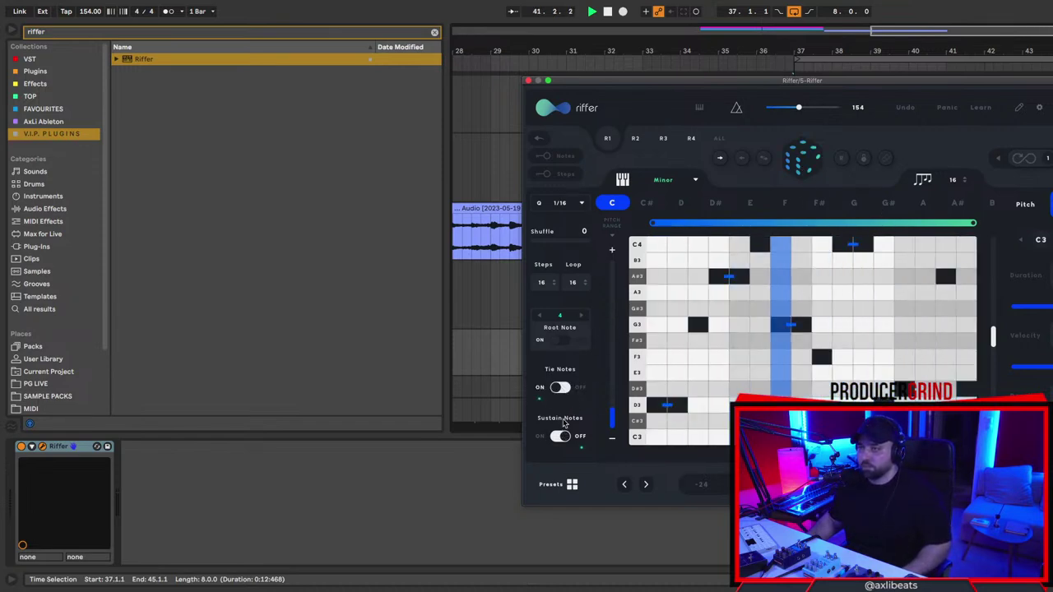
click(584, 212)
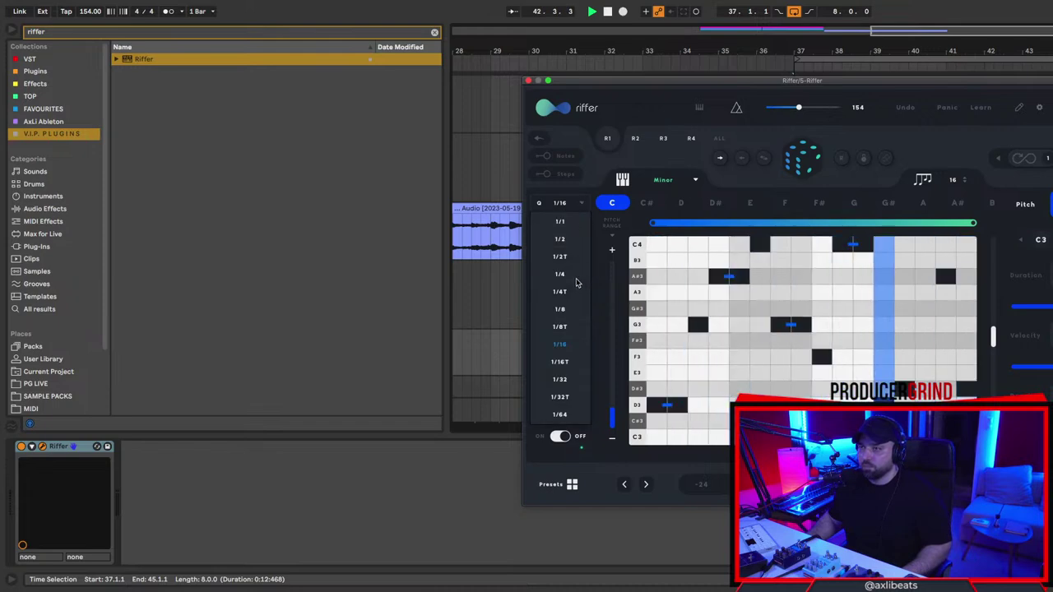
click(544, 278)
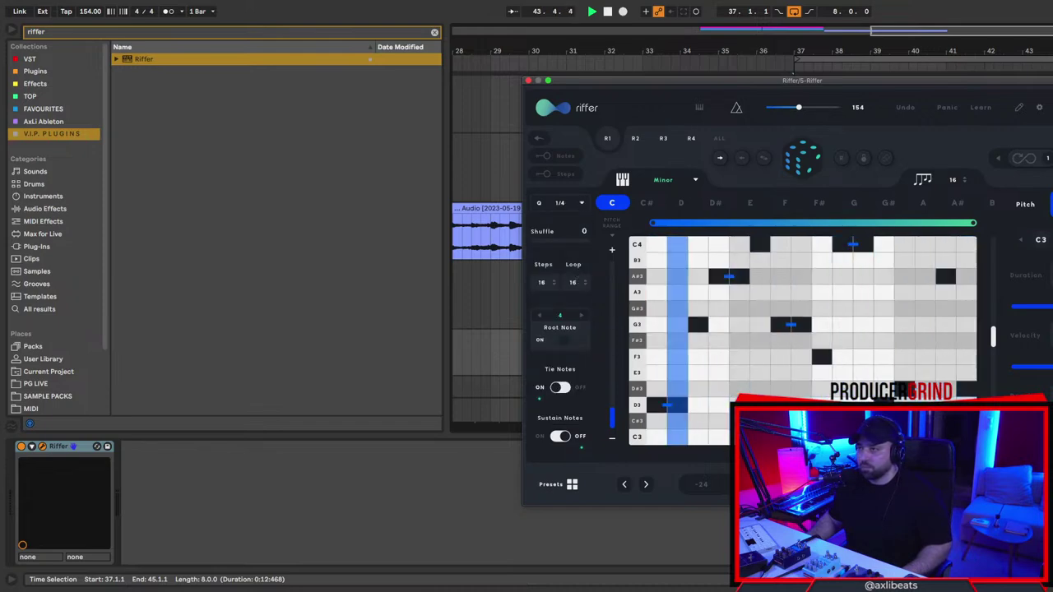
Transpose the Riffer pattern to -24 and shorten the arrangement loop to four bars, from bar 37 to 41.
drag(993, 336, 992, 356)
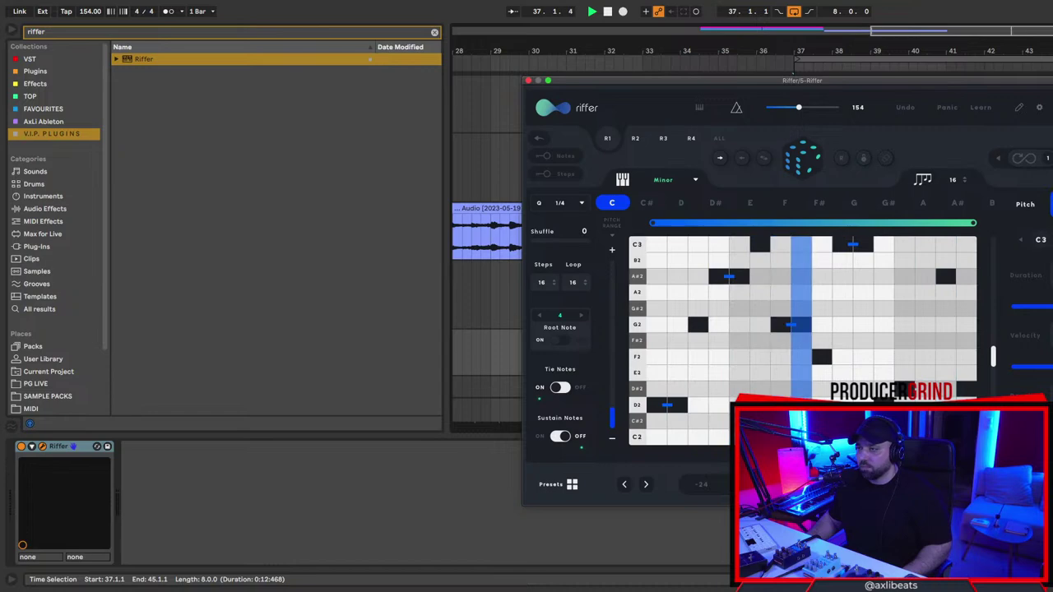
scroll(763, 367, down, 1)
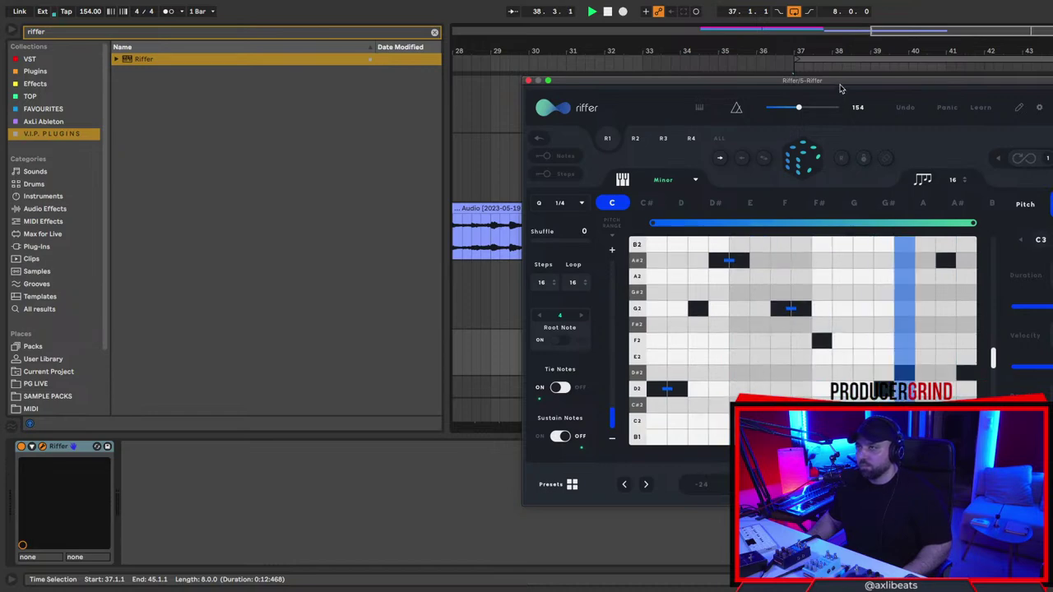
drag(840, 83, 557, 53)
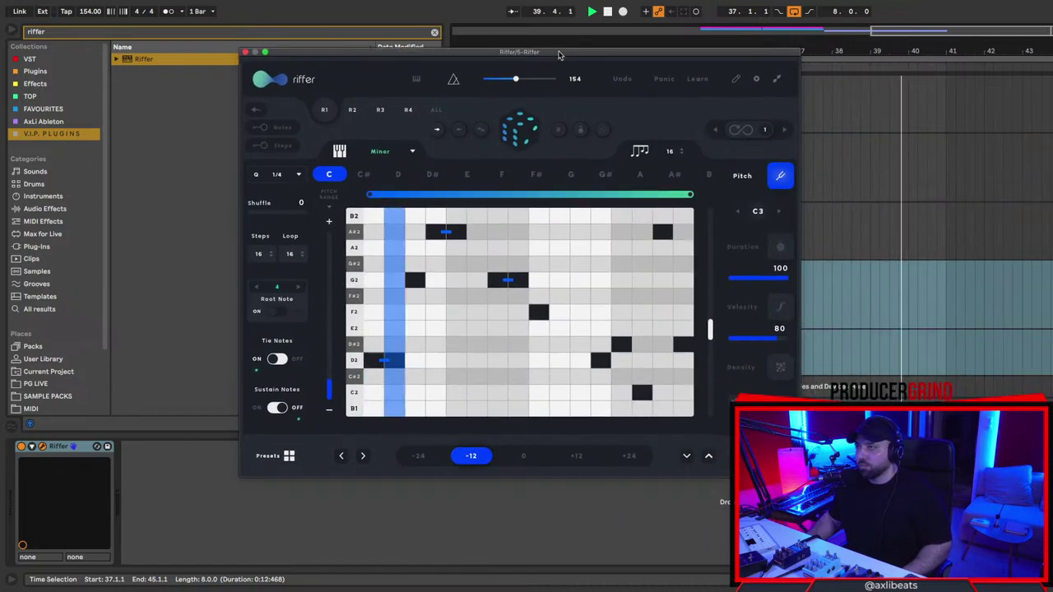
drag(1051, 59, 982, 79)
drag(593, 52, 960, 30)
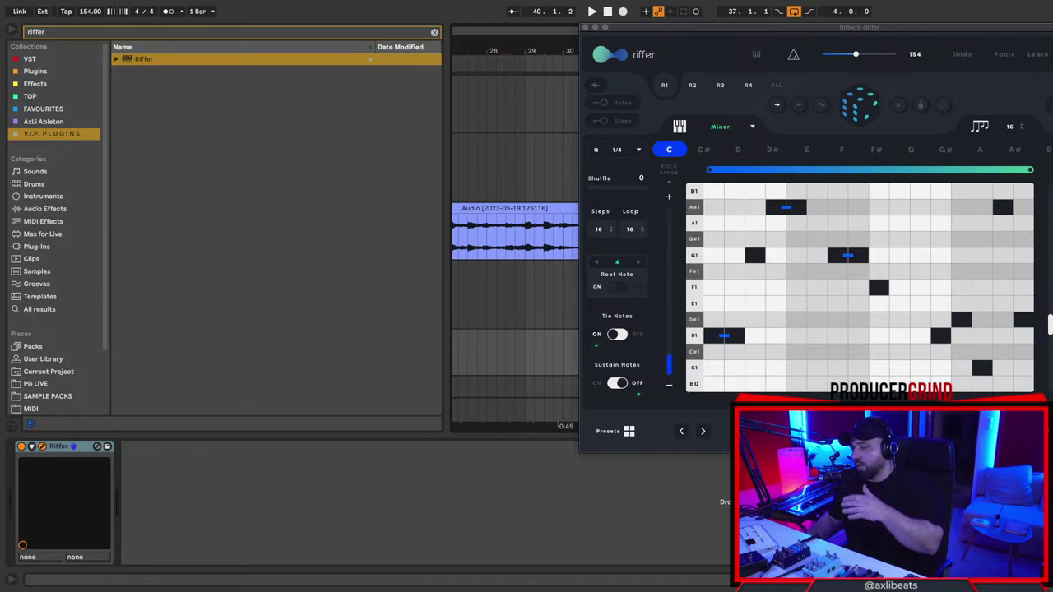
Play the Simpler slices with the Riffer pattern and shorten the riff's loop to its first 8 steps.
click(515, 295)
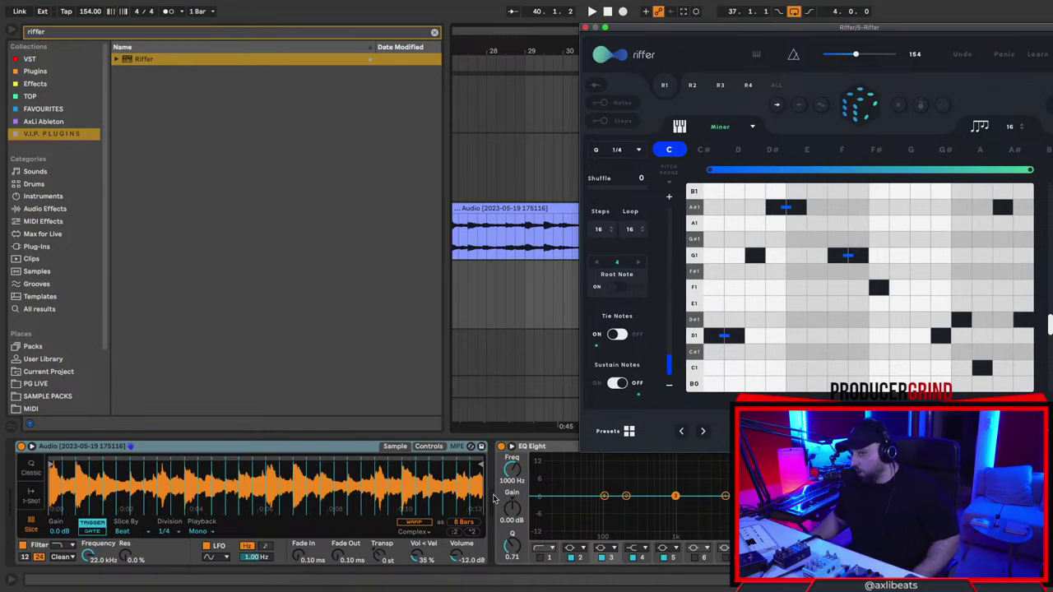
drag(865, 29, 825, 11)
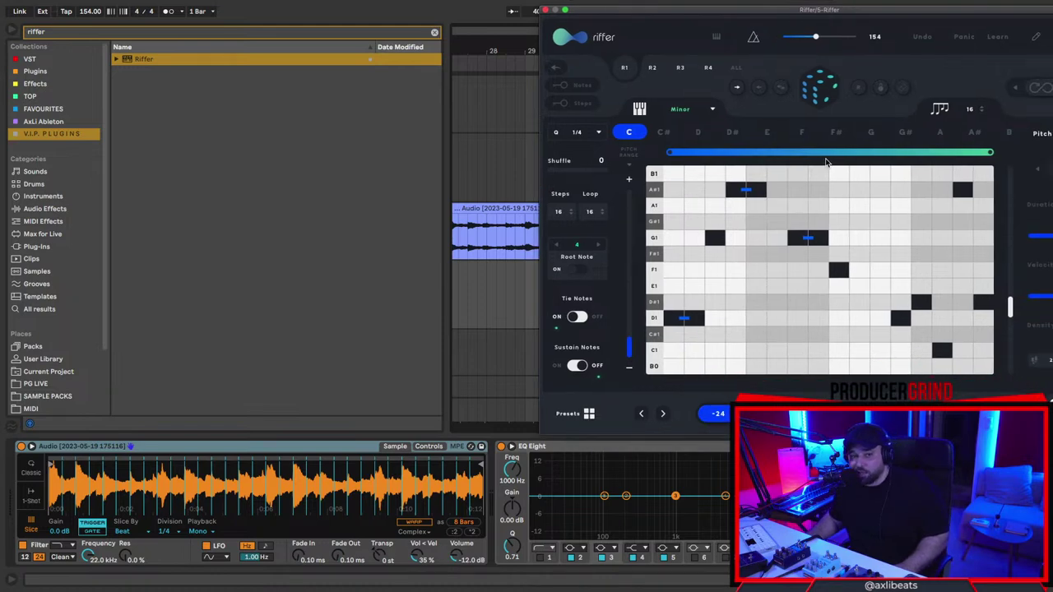
key(space)
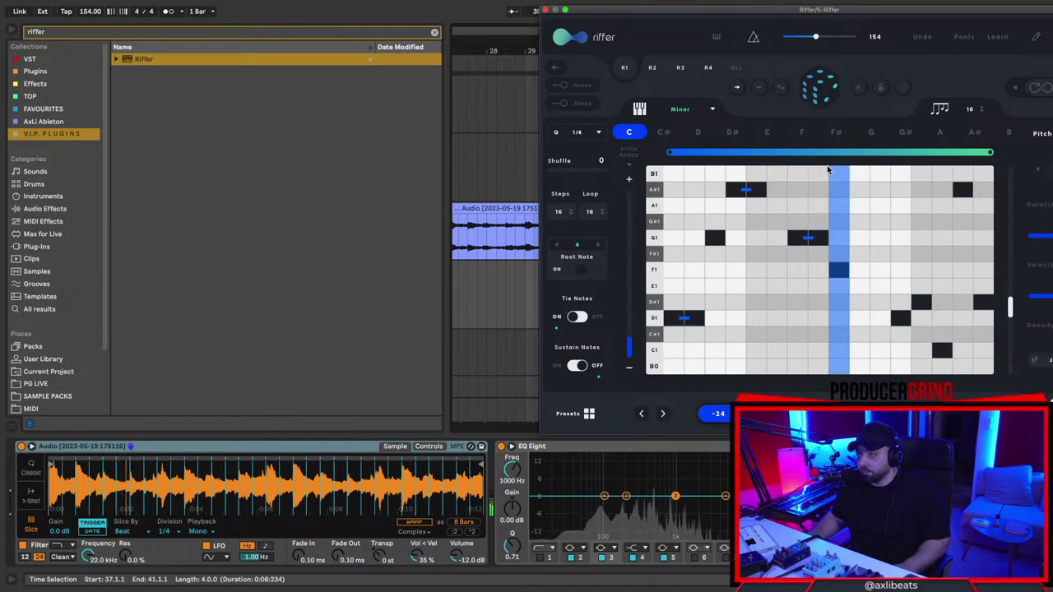
drag(989, 152, 827, 154)
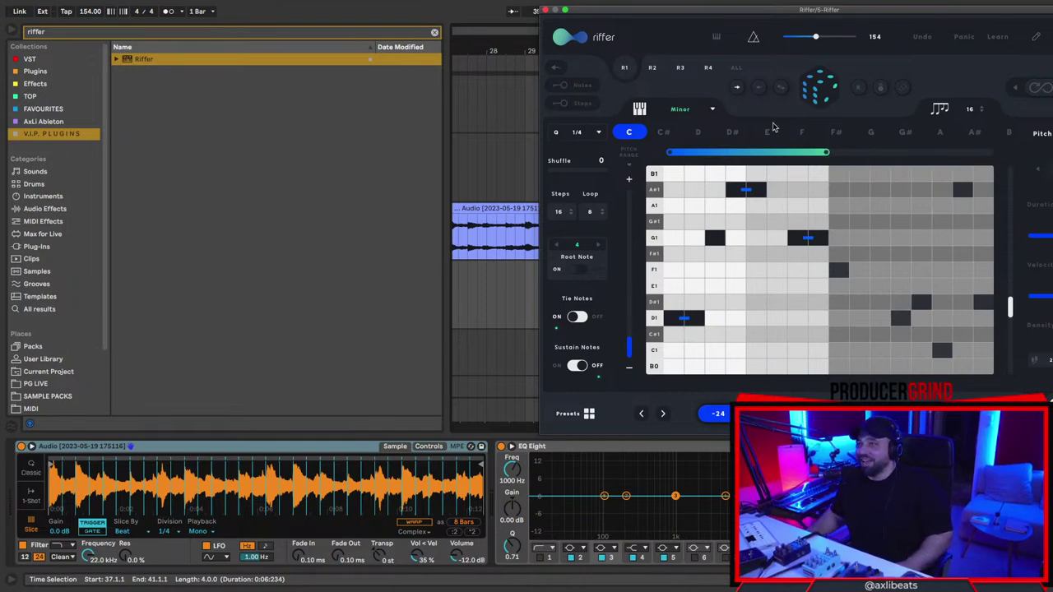
Move the Riffer window clear of the looped bars and place the insert marker at bar 37 on the Simpler track.
drag(683, 17, 267, 33)
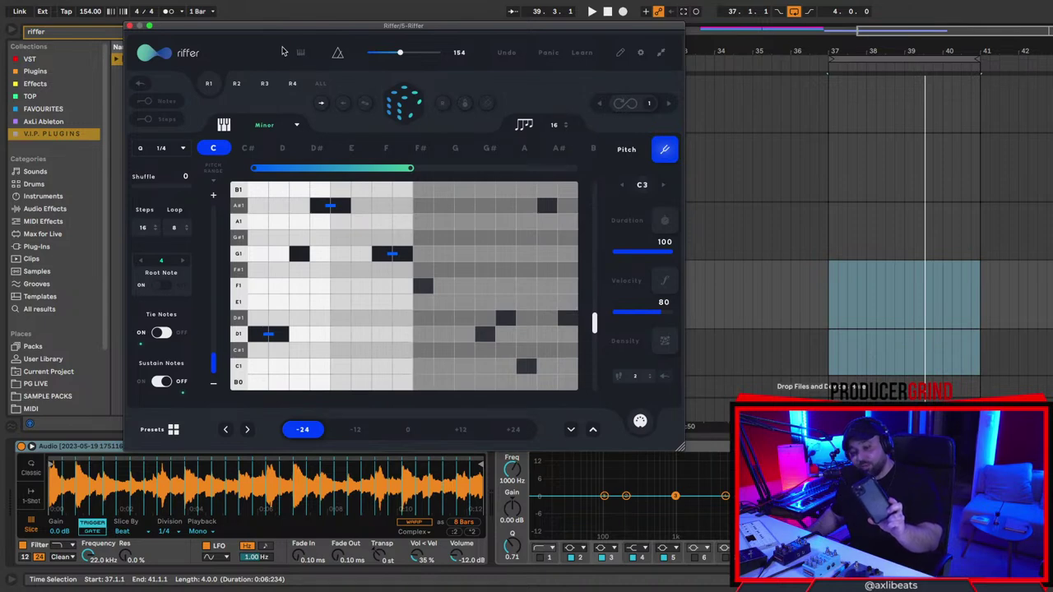
drag(337, 27, 780, 10)
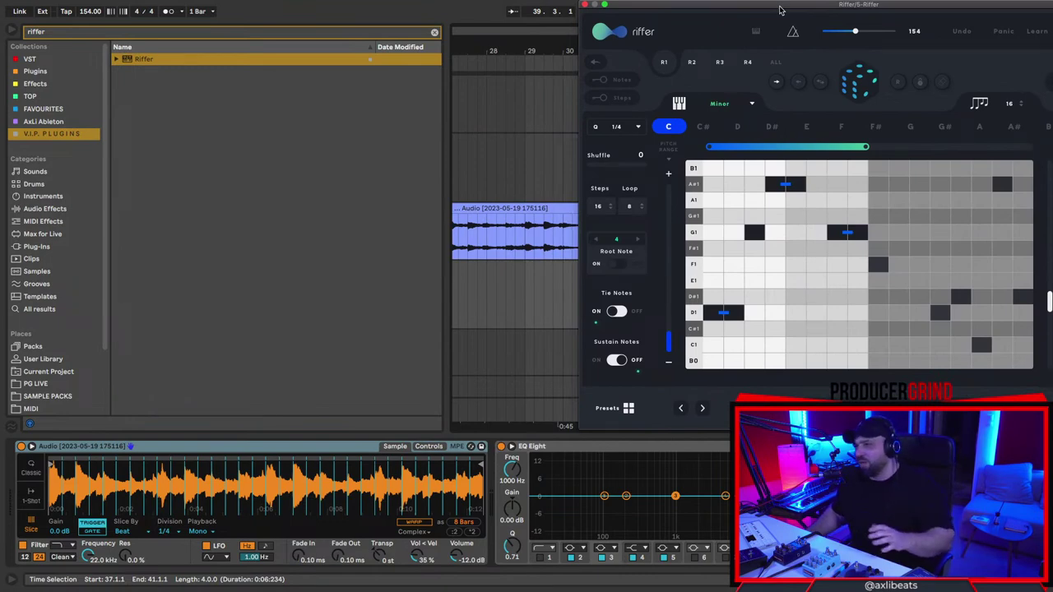
drag(780, 10, 450, 39)
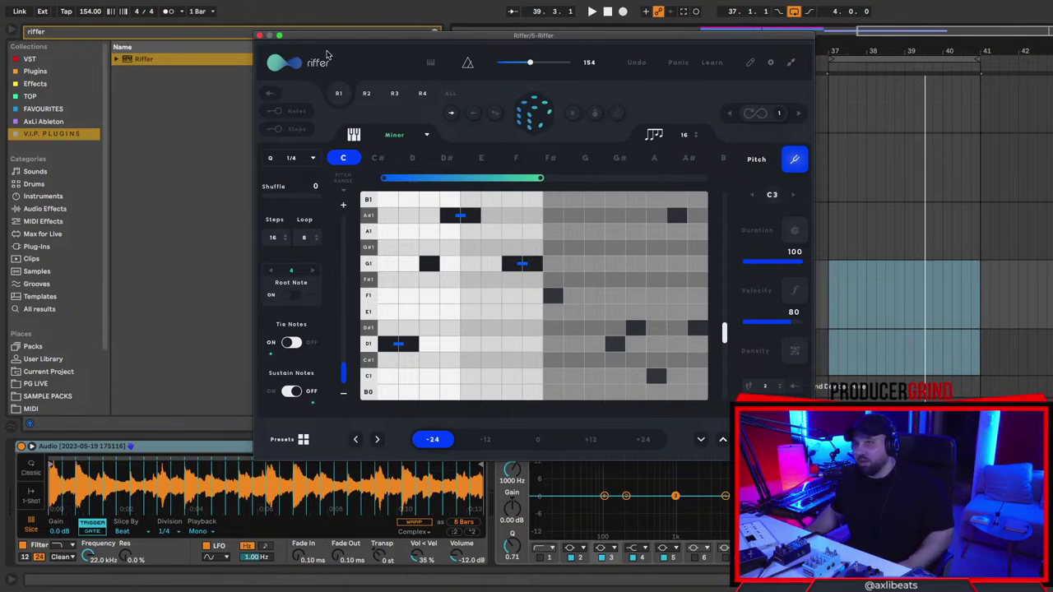
drag(367, 40, 297, 23)
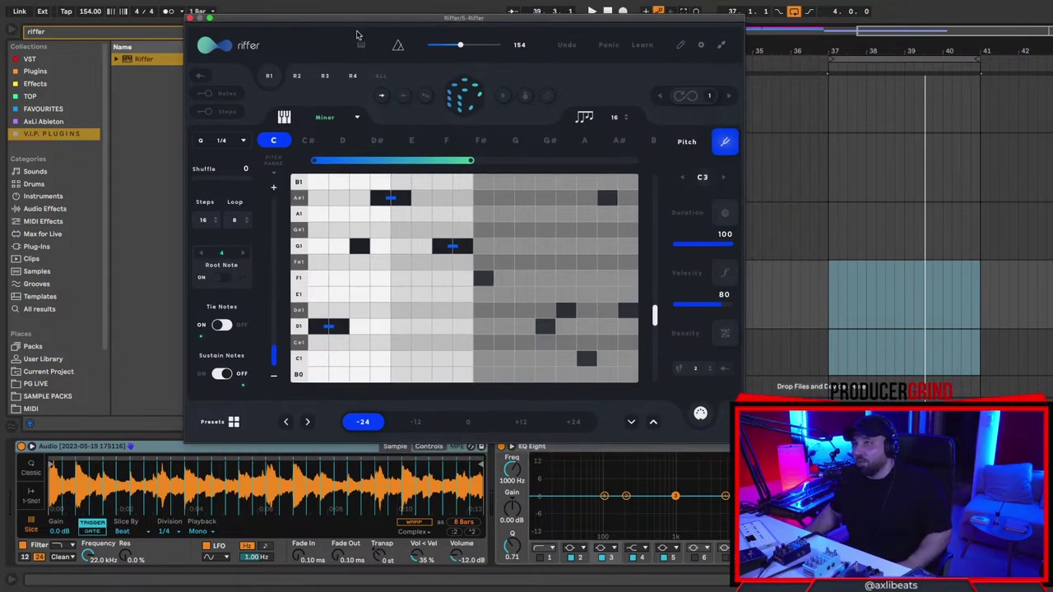
click(825, 316)
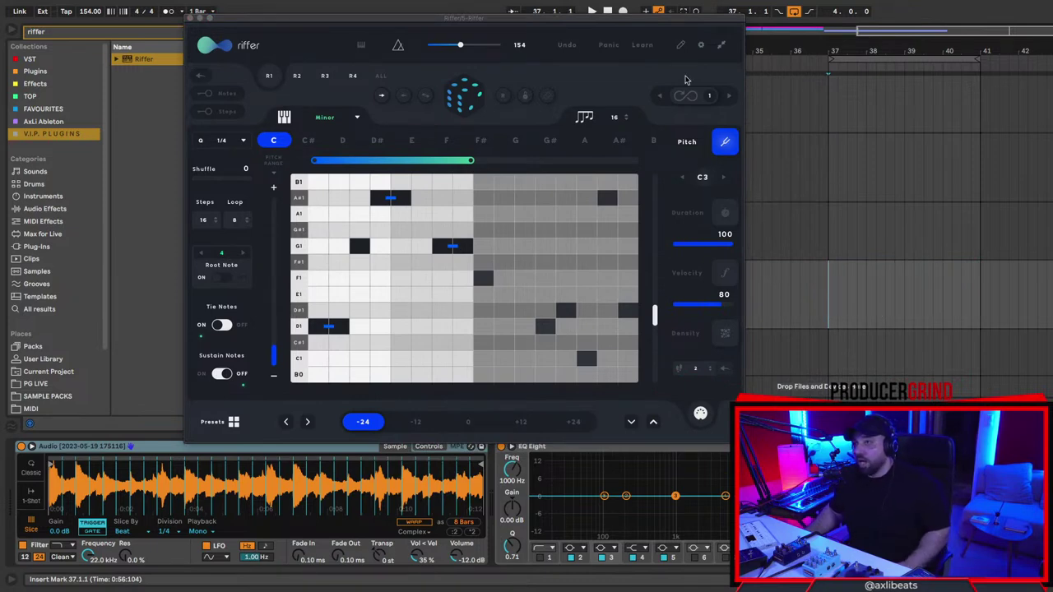
Play the current Riffer pattern through the Simpler slices and close the Riffer window.
drag(645, 27, 703, 25)
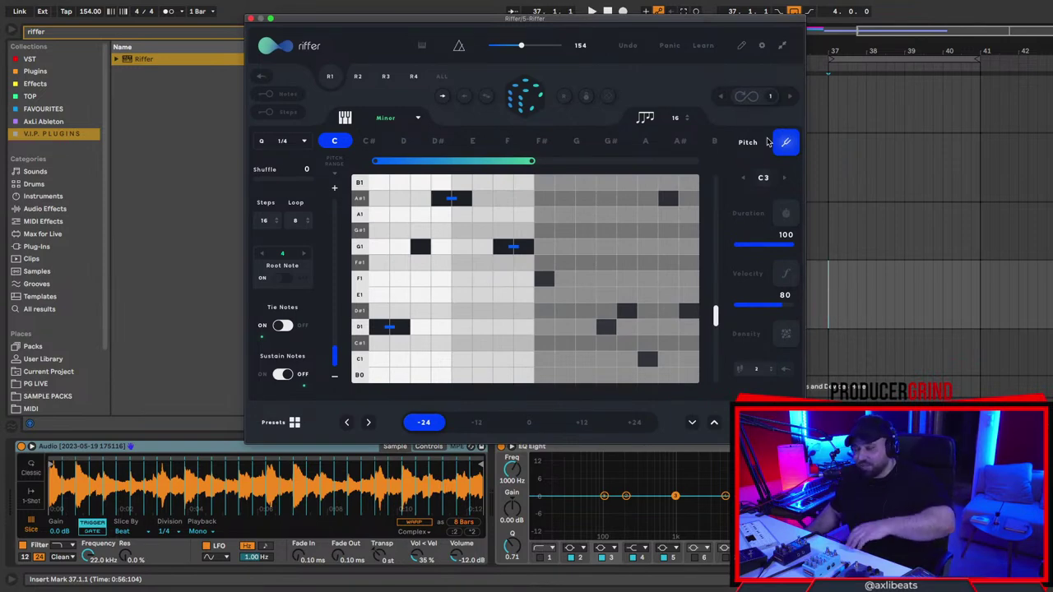
drag(561, 23, 754, 17)
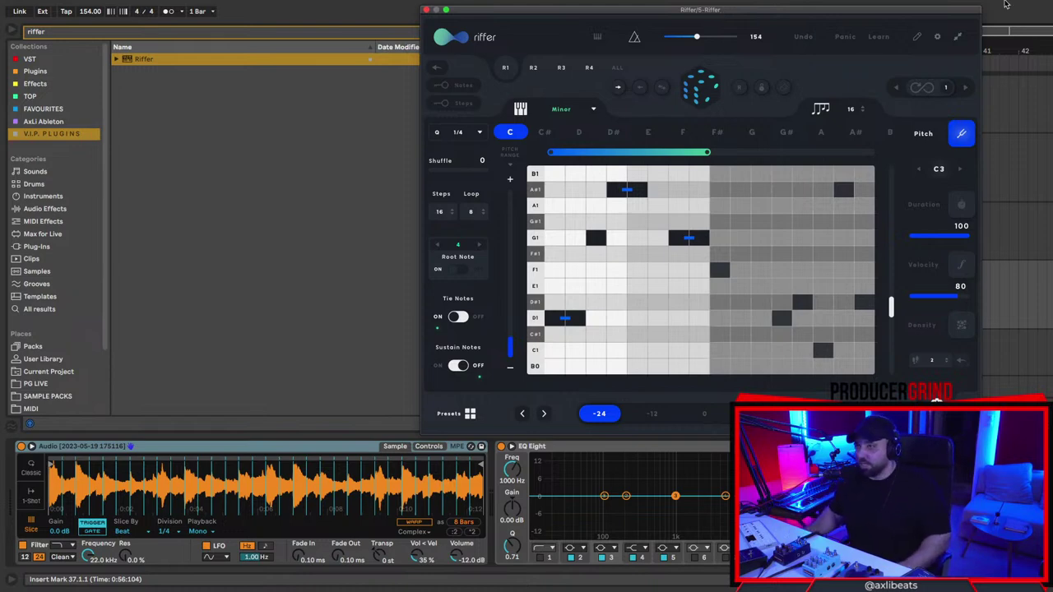
drag(649, 10, 666, 12)
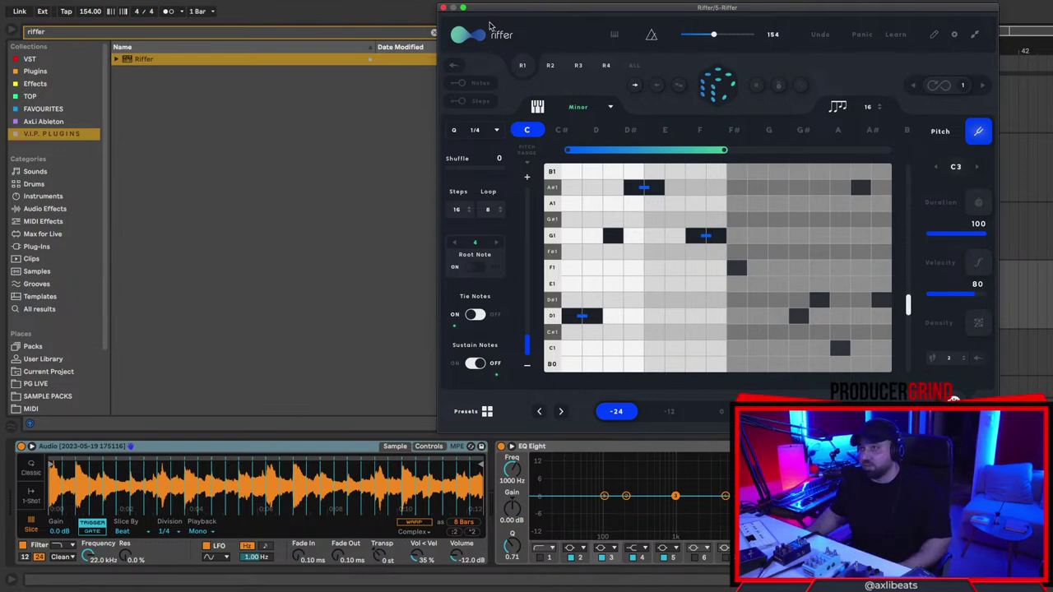
drag(567, 11, 407, 16)
key(space)
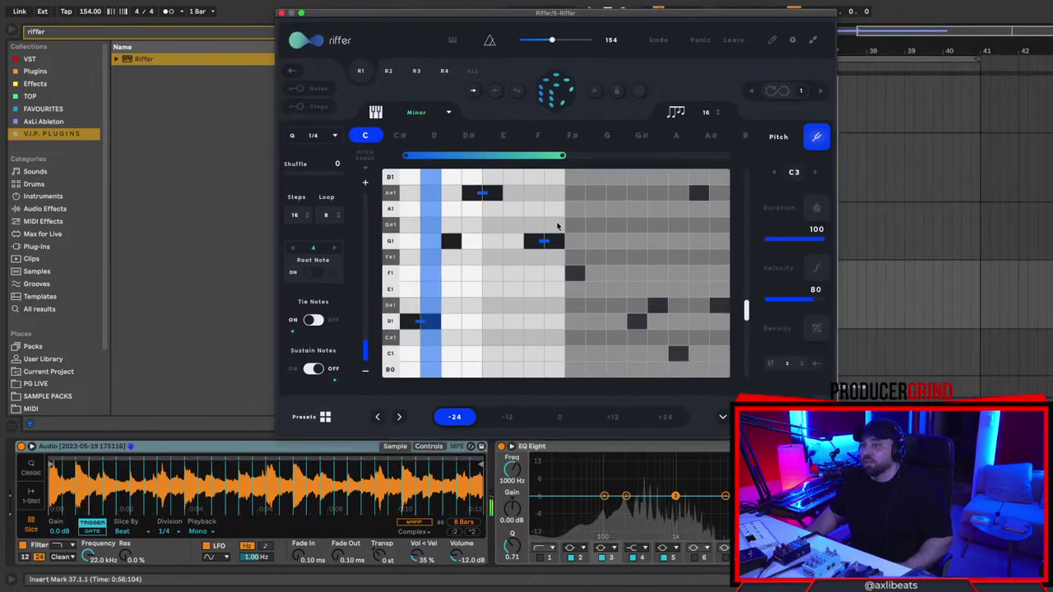
click(281, 13)
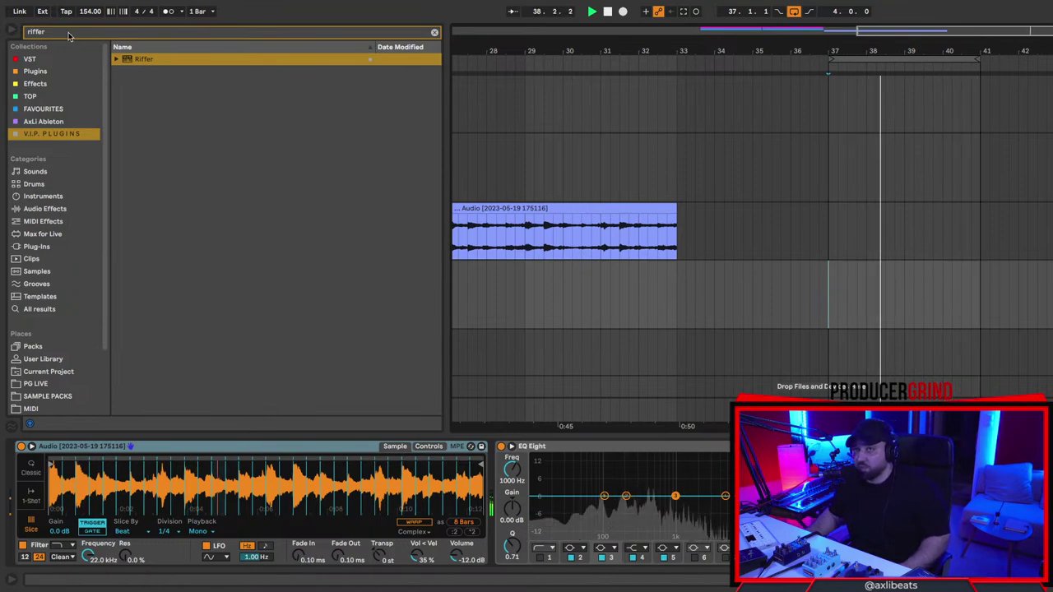
Record the Riffer pattern onto the Simpler track over bars 37 to 41 and extend the second clip's start back to bar 37.
key(F9)
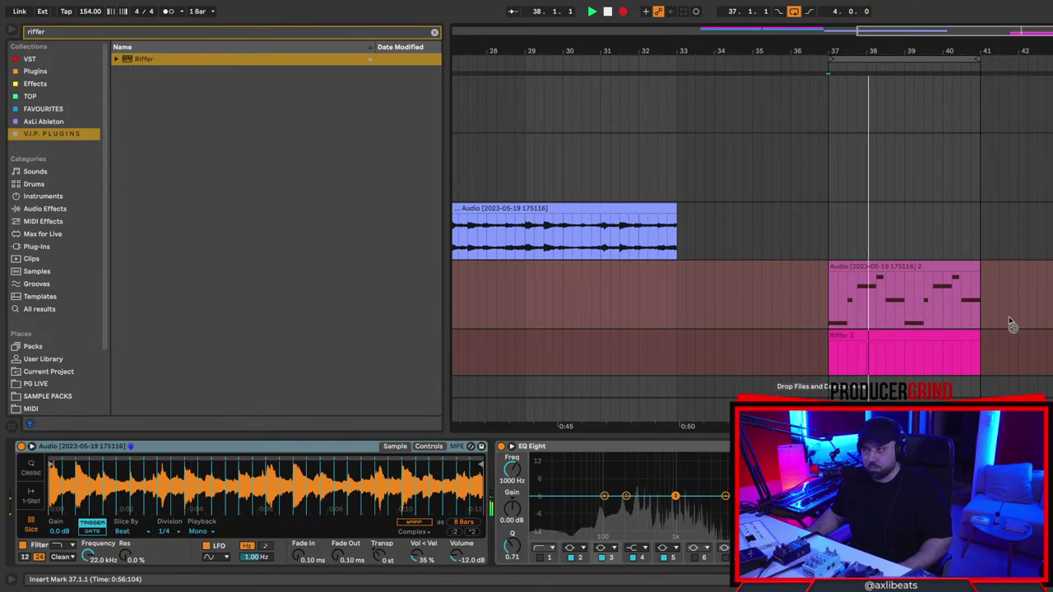
key(space)
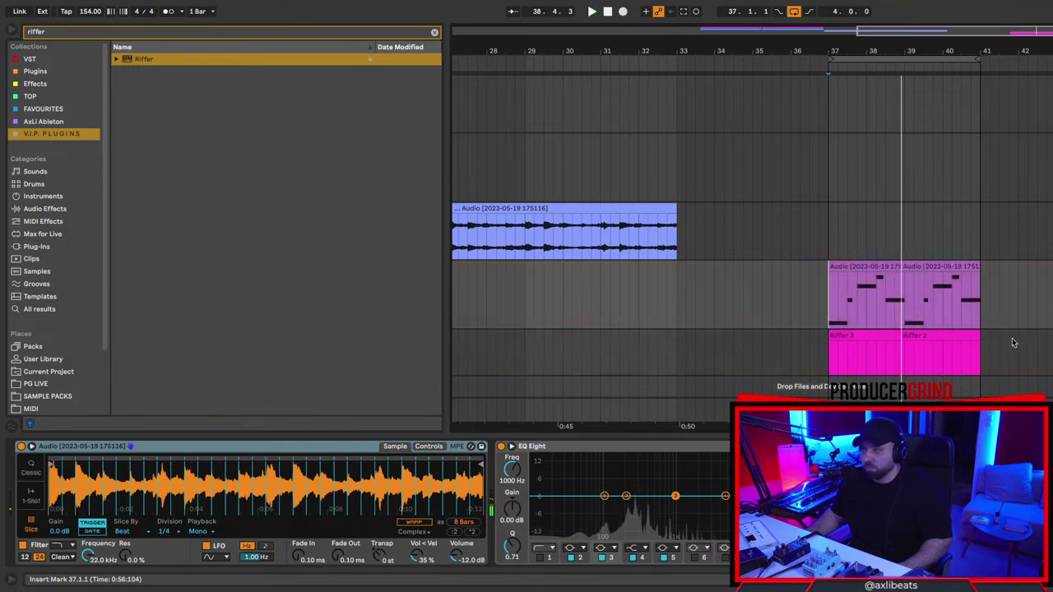
click(969, 344)
click(909, 266)
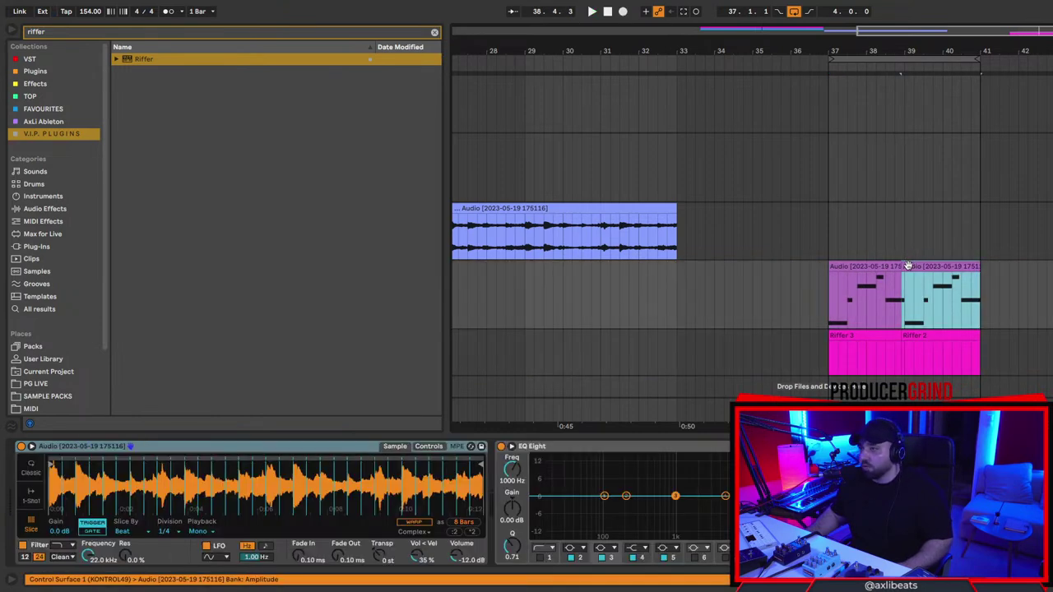
drag(904, 267, 829, 266)
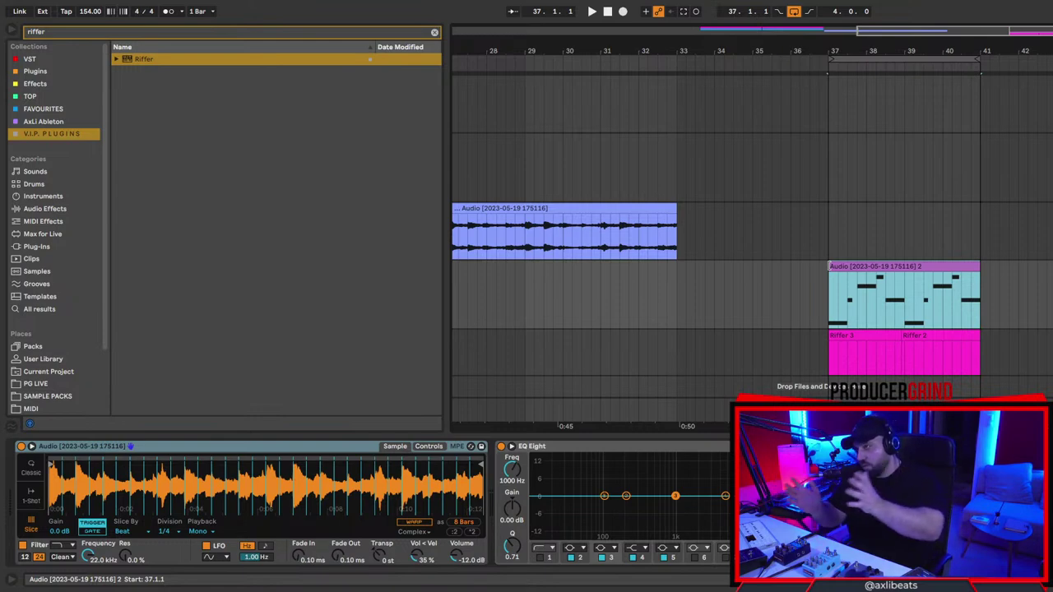
Move the recorded MIDI clip to bar 29 and delete the Riffer track's clips from bars 37 to 41.
drag(891, 285, 586, 282)
drag(1015, 354, 816, 353)
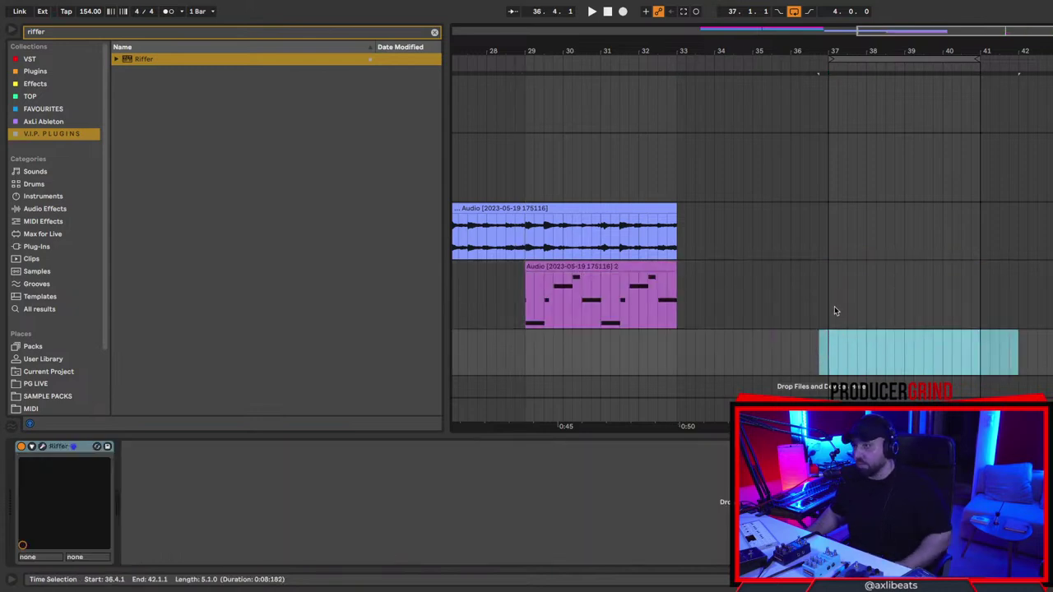
key(Delete)
click(831, 305)
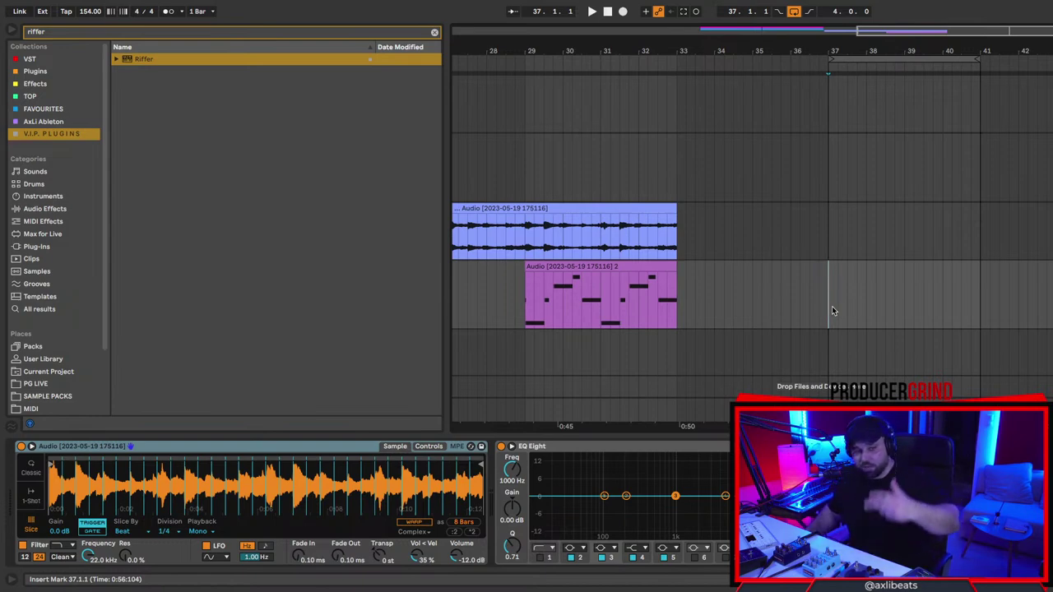
Play the loop from bar 37 briefly and reopen the Riffer plugin window from its track.
key(space)
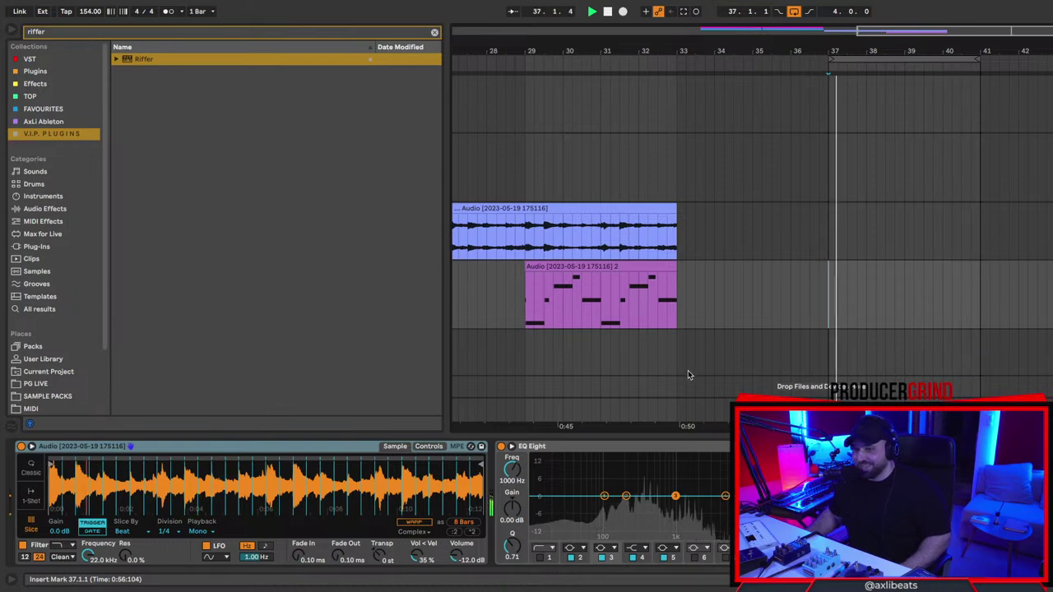
click(1049, 352)
key(space)
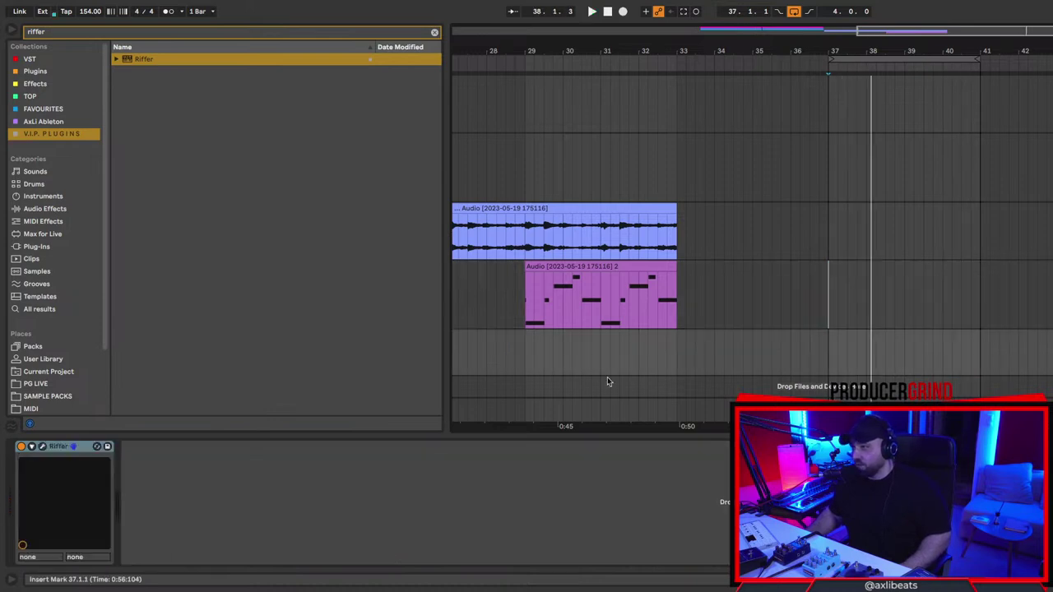
click(42, 447)
drag(576, 30, 865, 29)
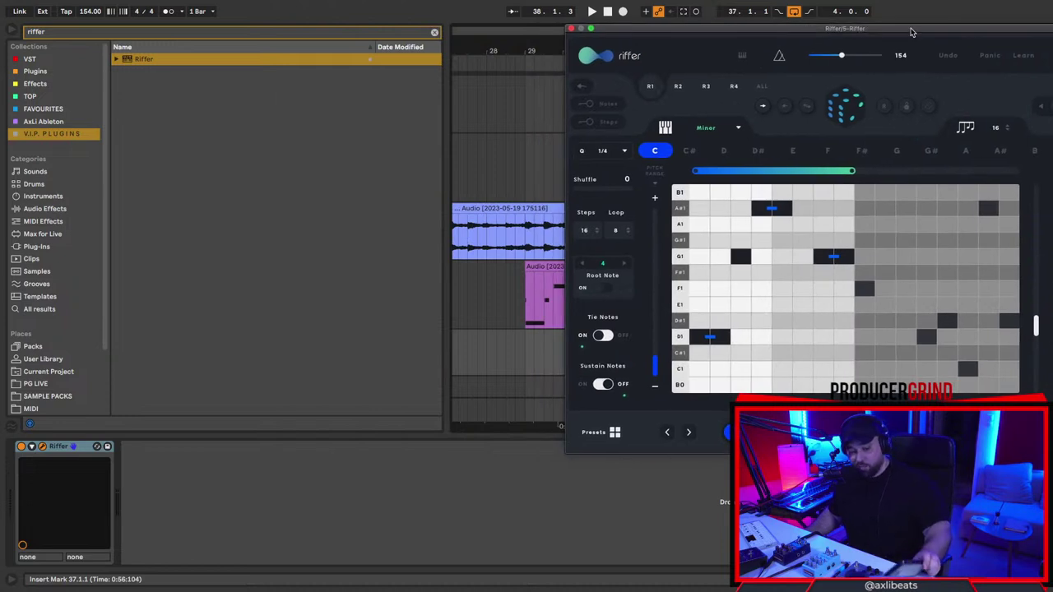
drag(910, 31, 691, 81)
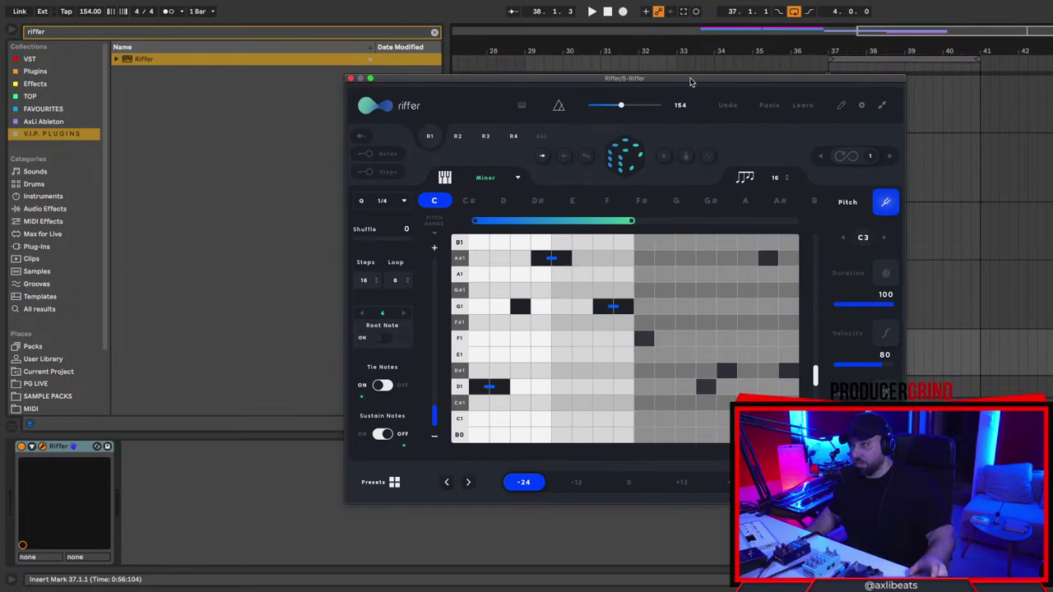
drag(691, 82, 679, 81)
Select the Simpler track, randomize a new riff in Riffer and audition it through the slices.
click(1047, 295)
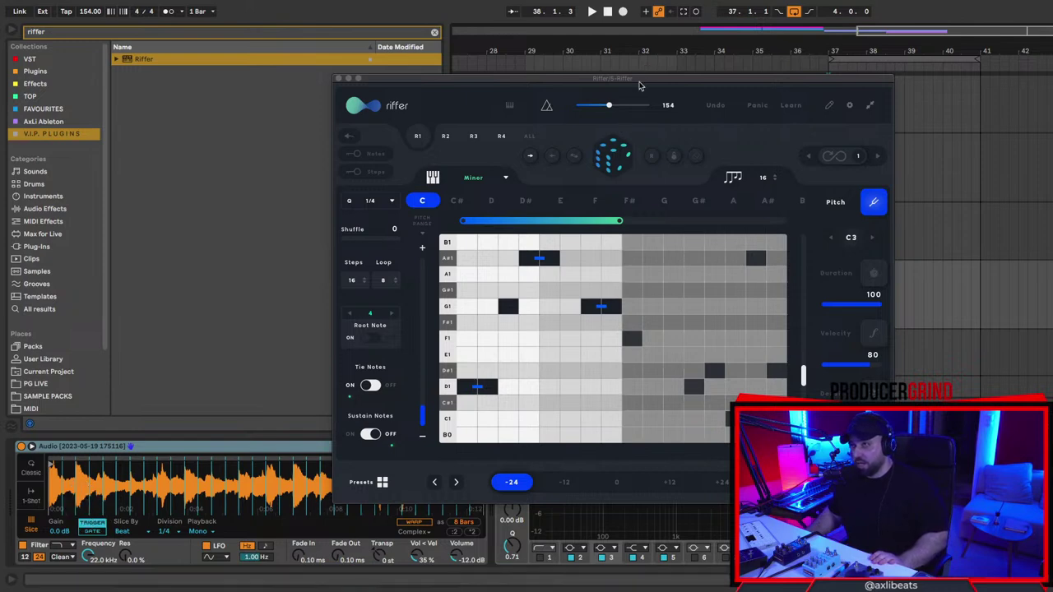
drag(642, 81, 670, 54)
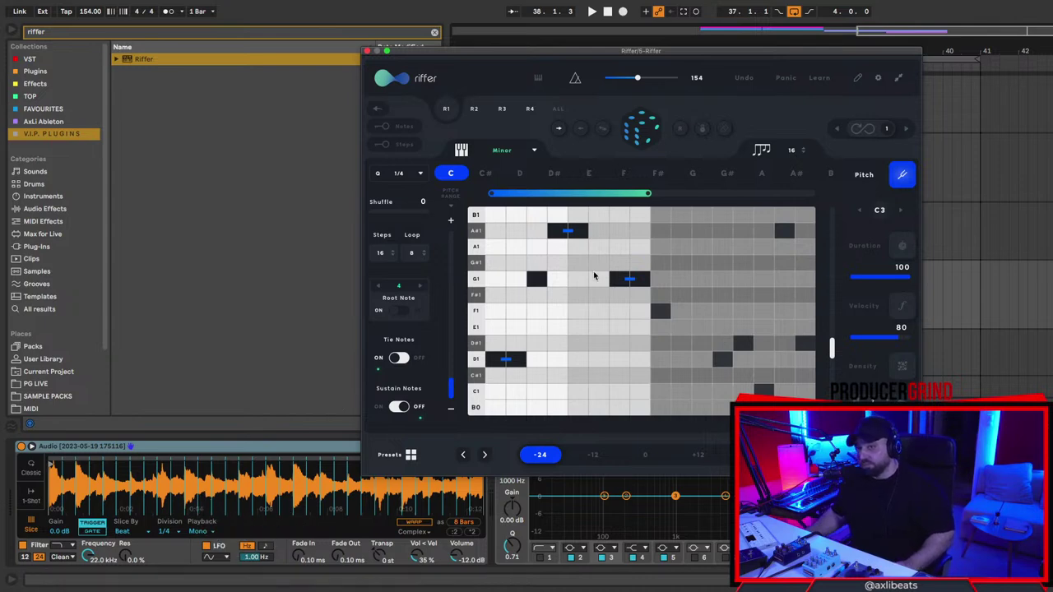
scroll(485, 247, down, 1)
drag(456, 51, 507, 44)
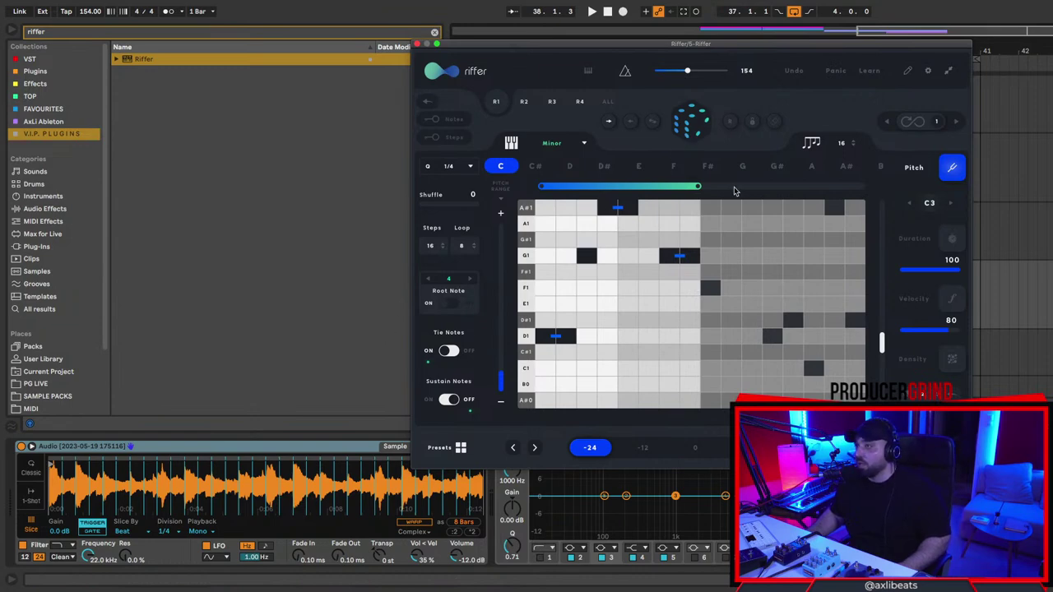
click(689, 137)
key(space)
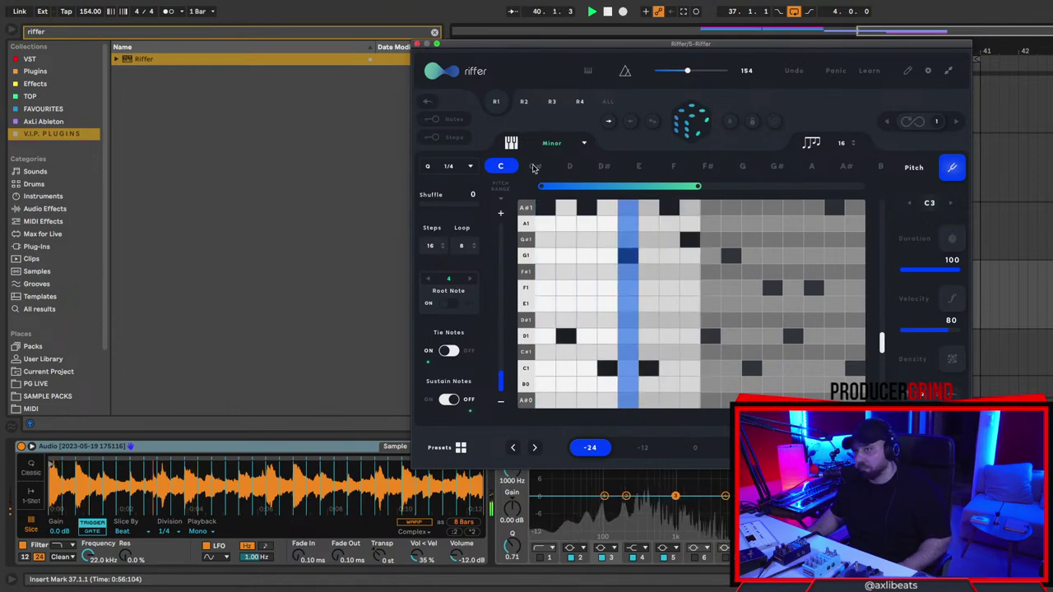
key(space)
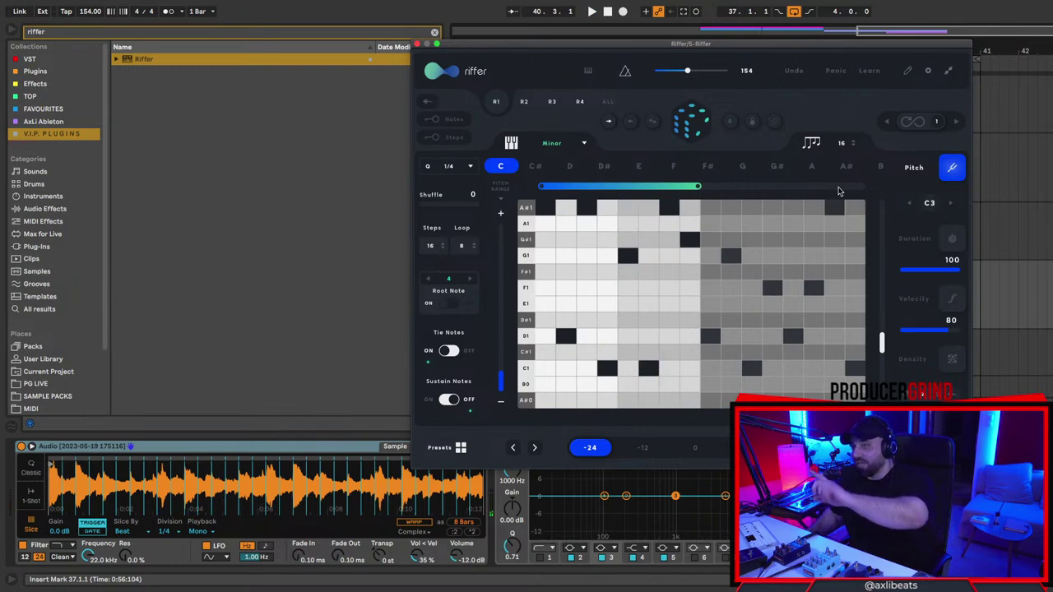
Try the riff in the keys of C#, D, E and F#, and return it to C.
click(535, 169)
click(570, 169)
click(638, 169)
click(708, 168)
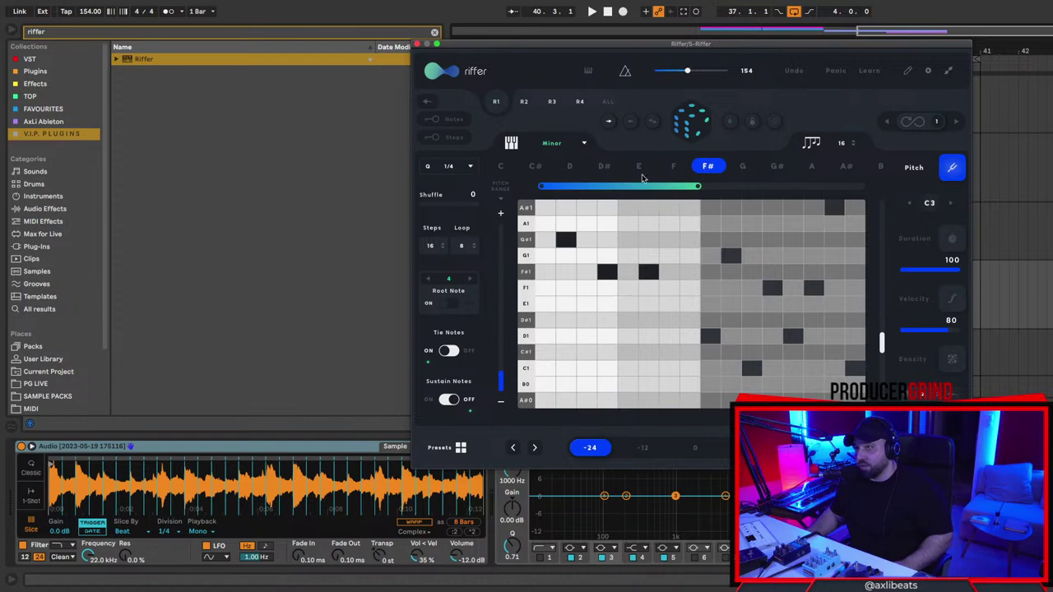
click(505, 168)
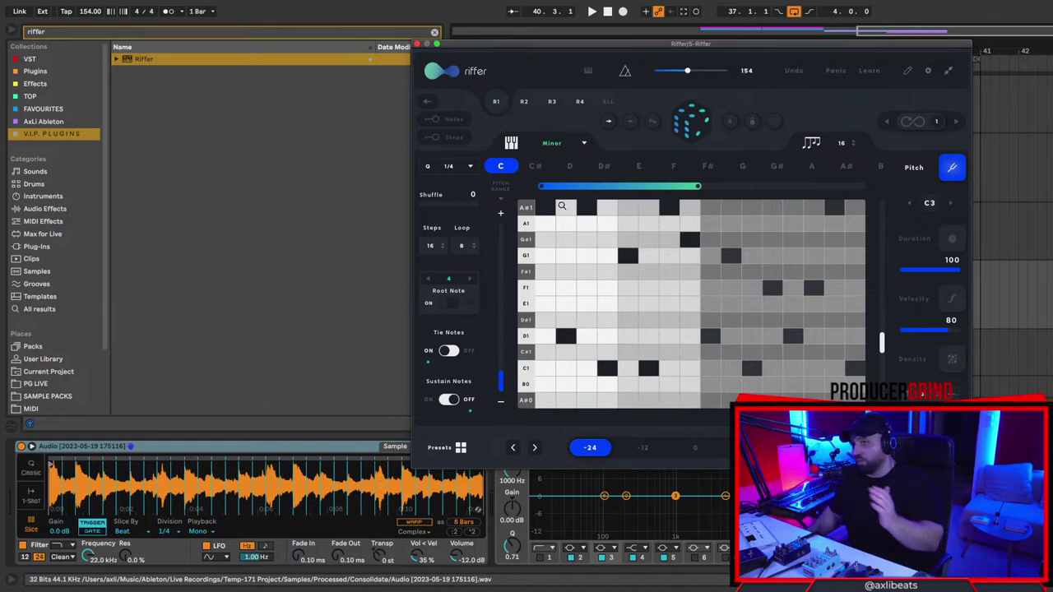
Set the riff's key to C#, audition it and close the Riffer window.
click(535, 166)
key(space)
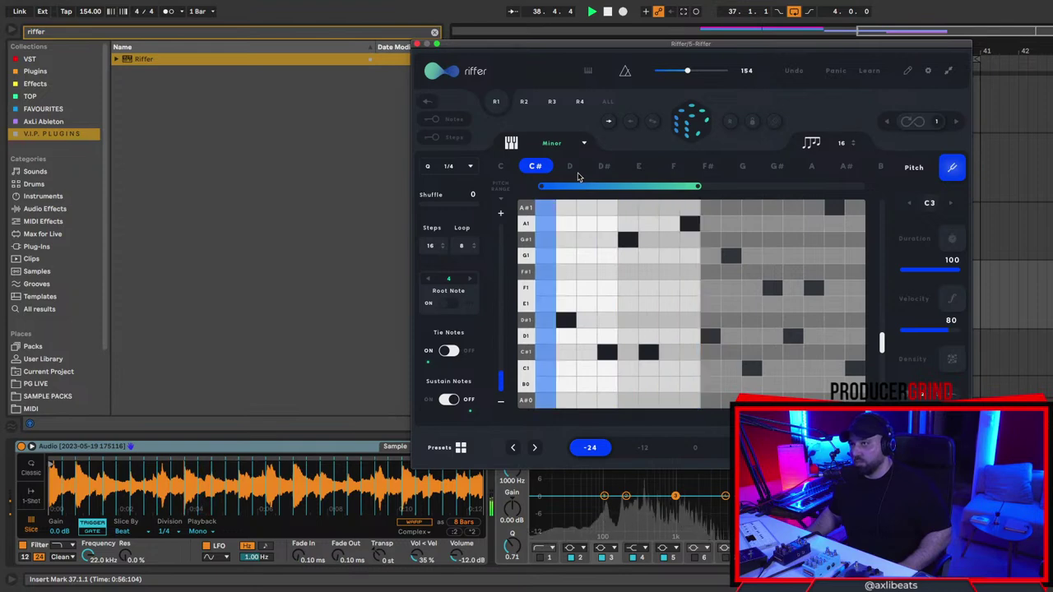
click(417, 44)
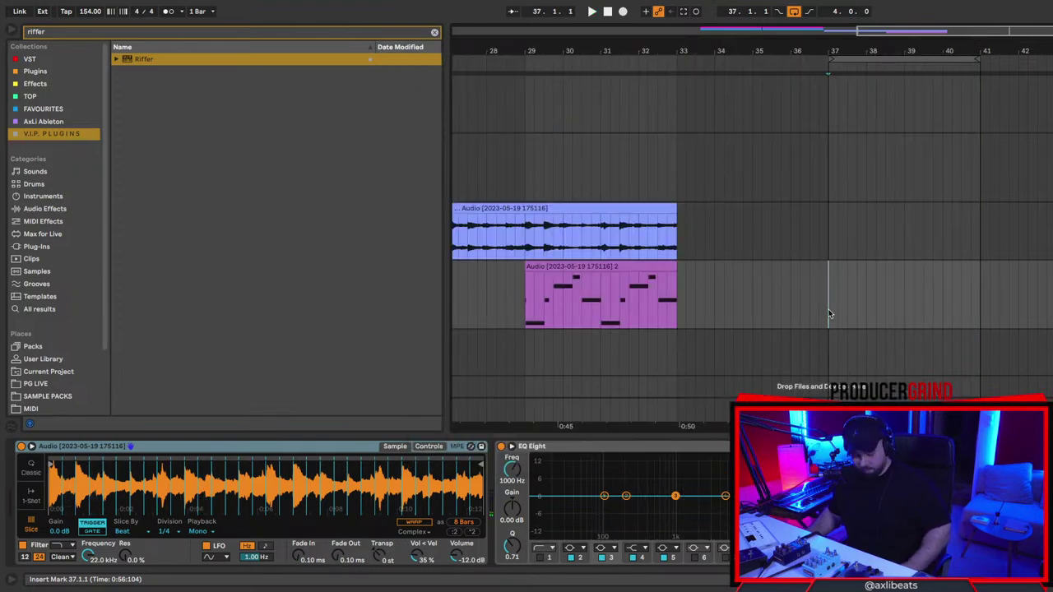
Record the C# riff as a four-bar MIDI clip on the Simpler track from bar 37 to 41.
key(F9)
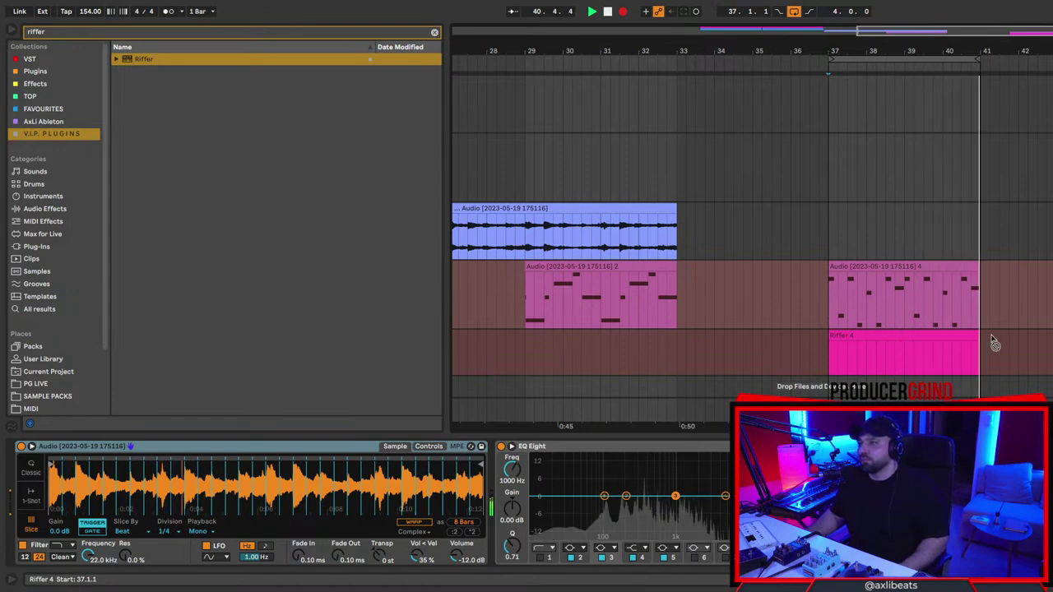
scroll(1033, 312, down, 1)
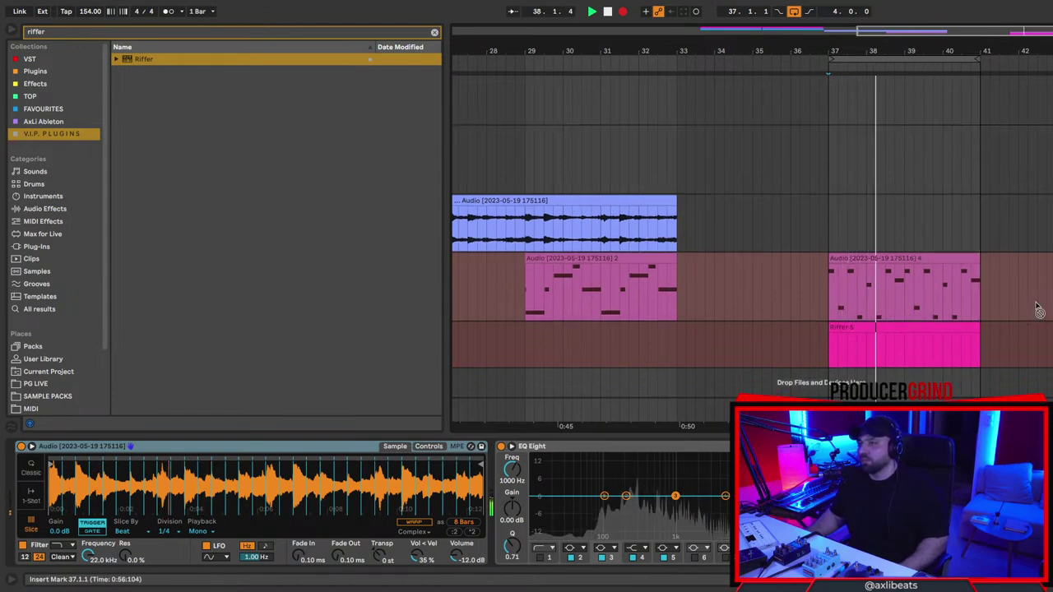
key(space)
Delete the Riffer 4 clip and move the newly recorded Simpler clip to bar 33.
click(856, 323)
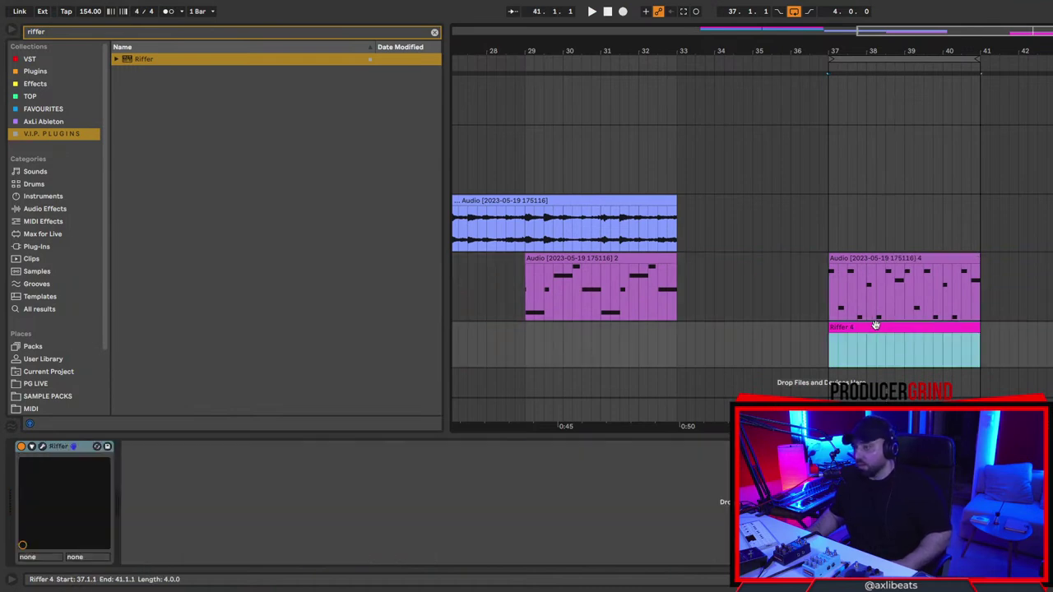
click(845, 262)
drag(856, 259, 704, 264)
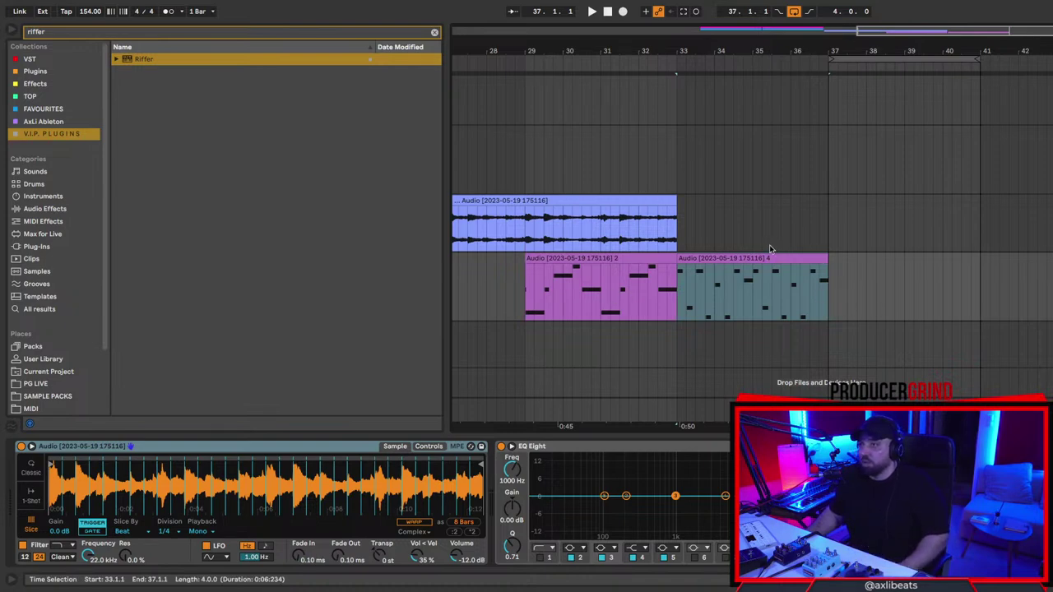
Move the resampled audio clip earlier in the arrangement, clear of the bars holding the two recorded MIDI clips.
scroll(724, 248, down, 5)
scroll(590, 201, left, 5)
drag(764, 201, 528, 211)
scroll(791, 282, up, 3)
scroll(791, 282, up, 3)
scroll(904, 255, right, 3)
Audition the recorded Simpler MIDI clips, playing the first one from bar 29 to compare the takes.
click(835, 255)
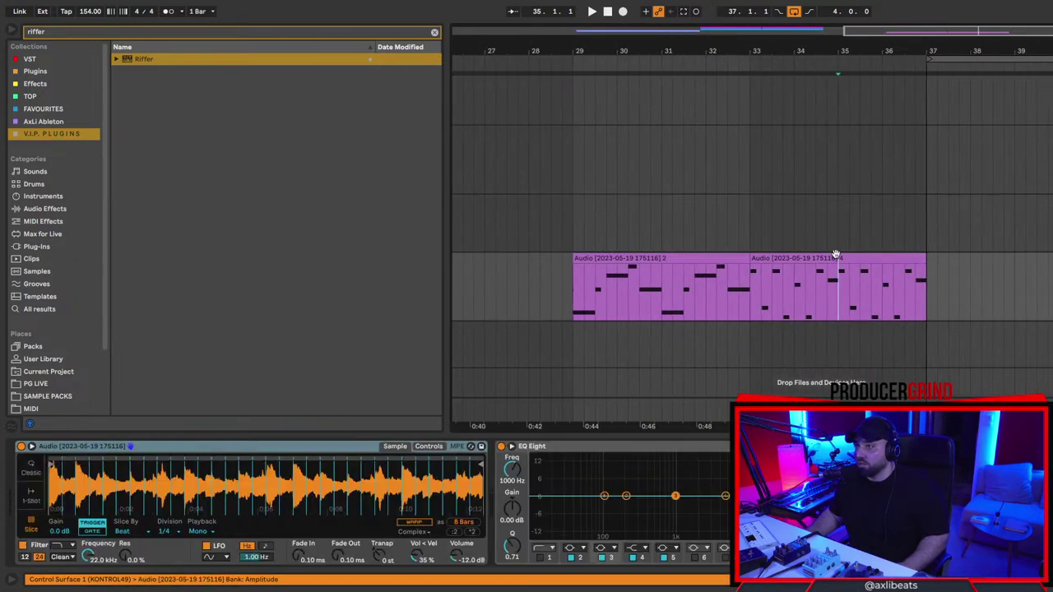
click(834, 255)
scroll(822, 255, right, 3)
click(795, 294)
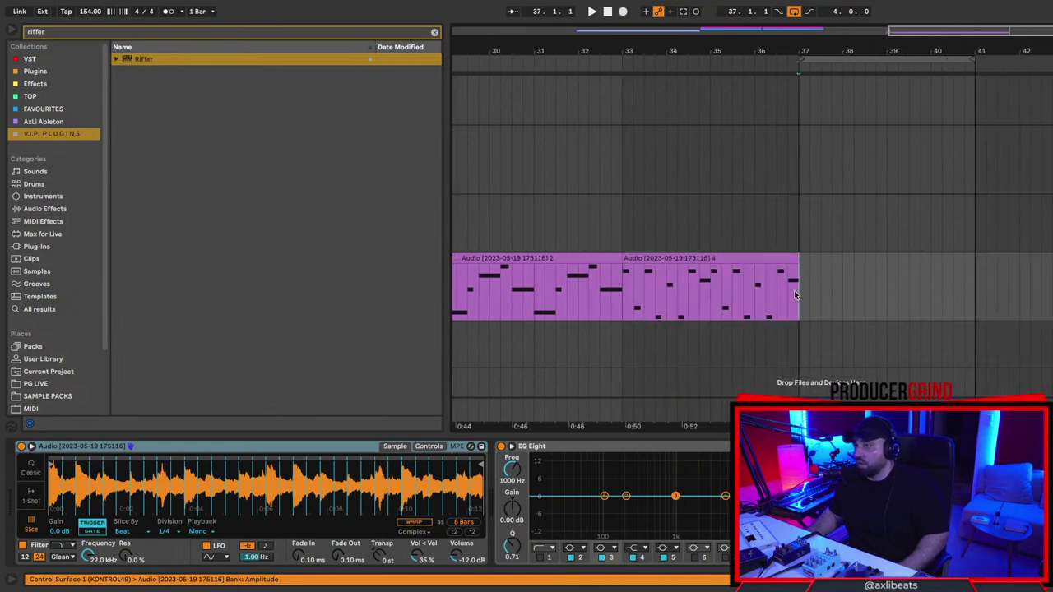
click(718, 260)
scroll(609, 300, left, 3)
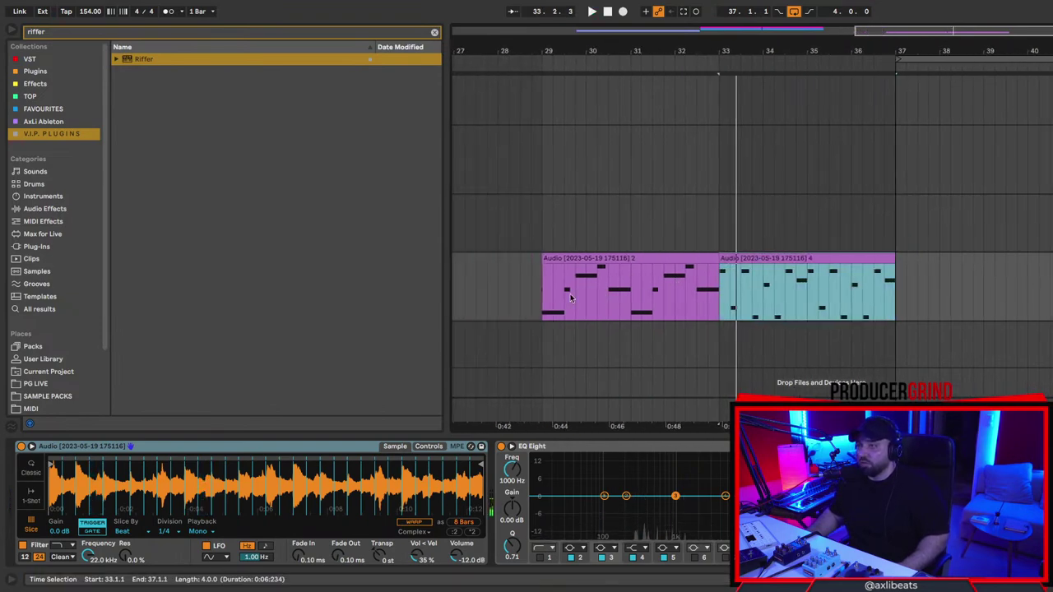
click(540, 302)
key(space)
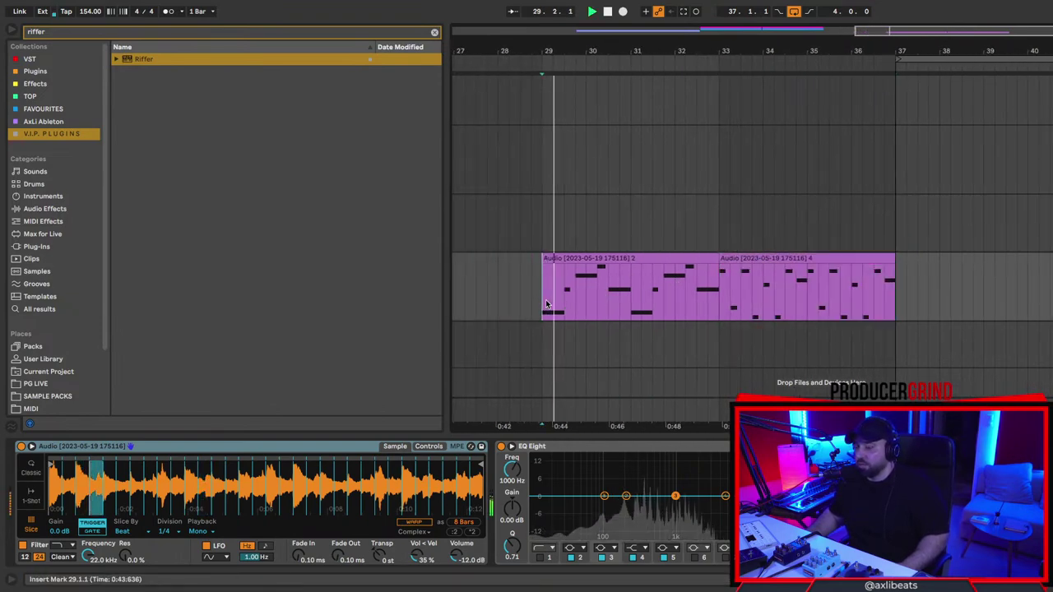
click(789, 258)
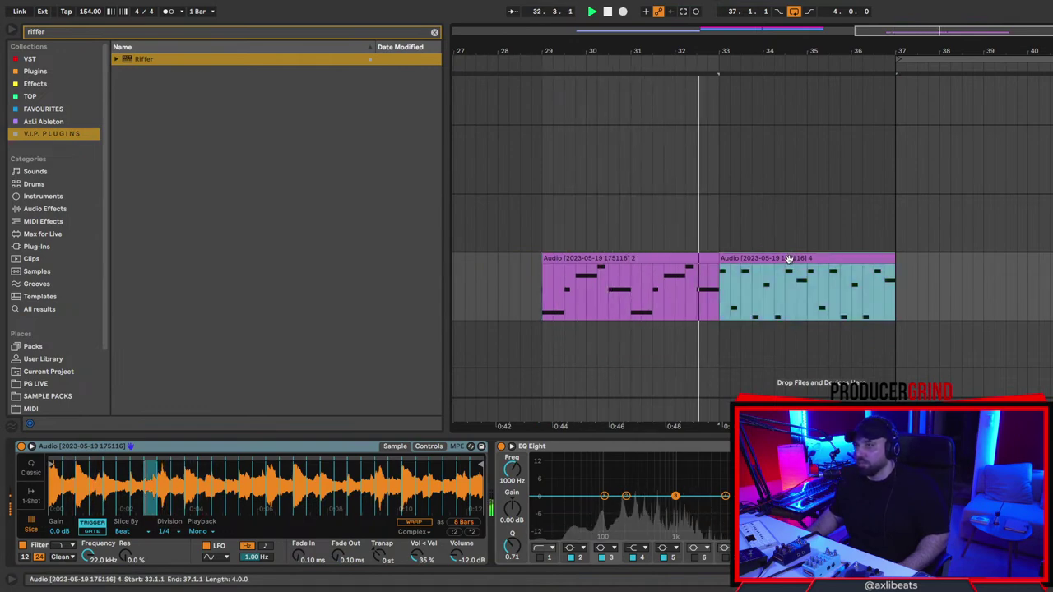
key(space)
Delete the MIDI clip at bars 29 to 33 and play the remaining clip from bar 33.
click(607, 258)
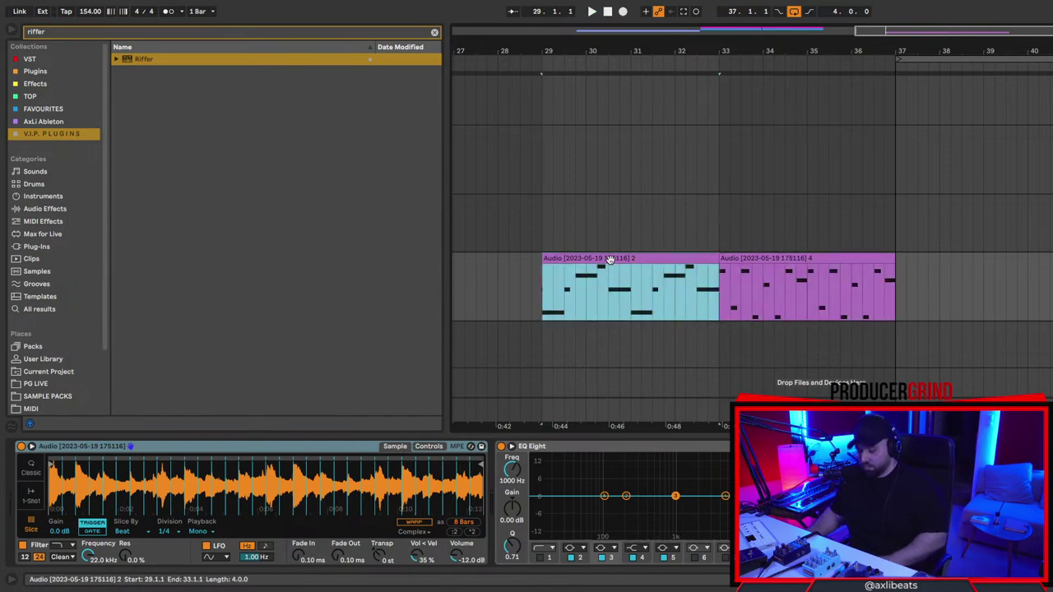
key(Delete)
key(space)
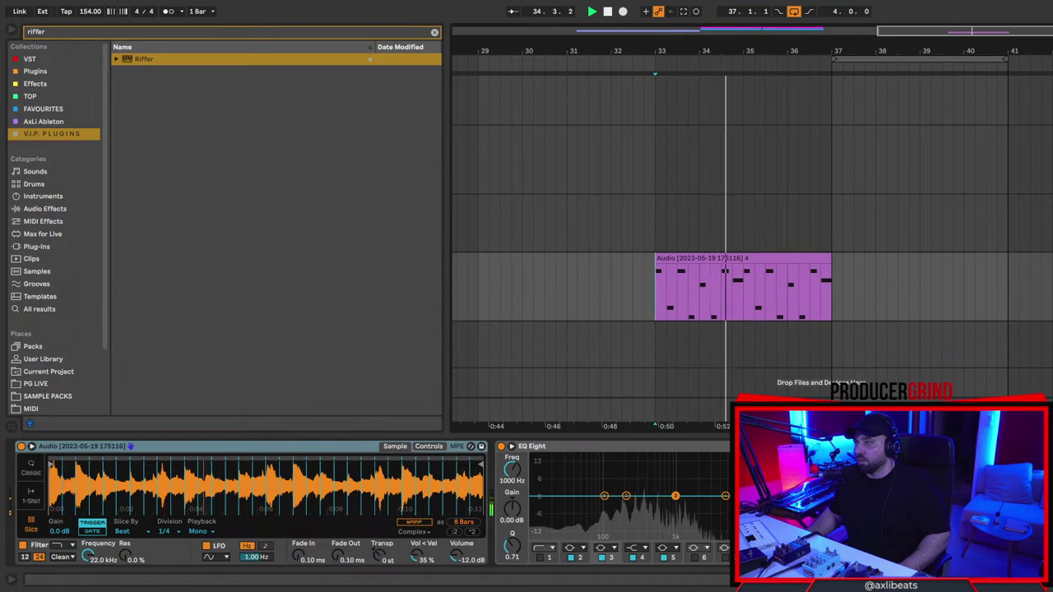
Create a new audio track and record the Simpler pattern onto it by resampling from bar 33 to just past bar 37.
drag(144, 59, 592, 345)
key(ctrl+t)
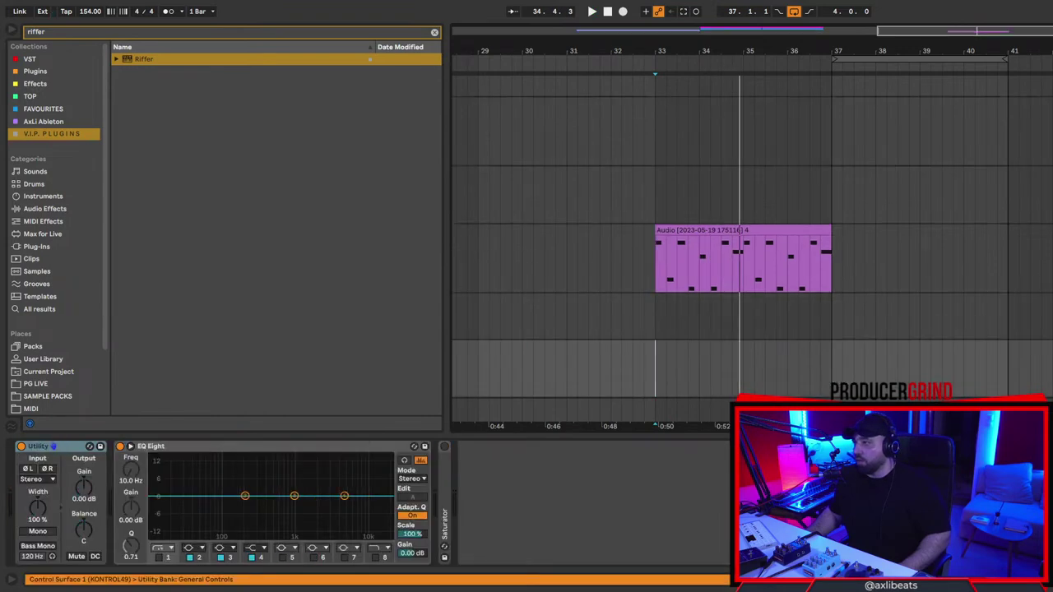
click(657, 380)
key(F9)
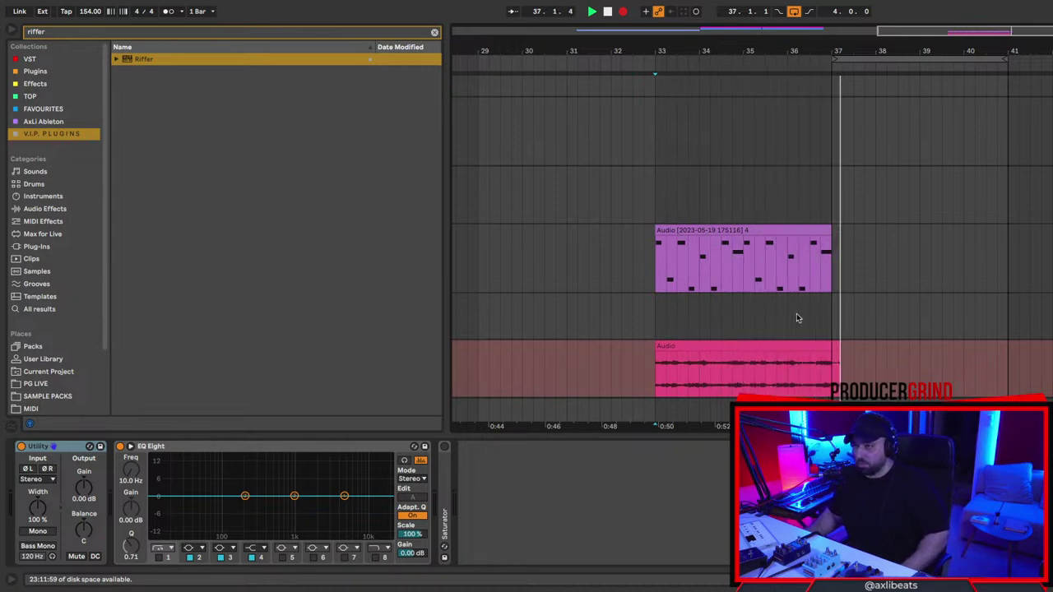
key(space)
Trim the end of the new resampled audio clip back to bar 37.
key(ctrl+z)
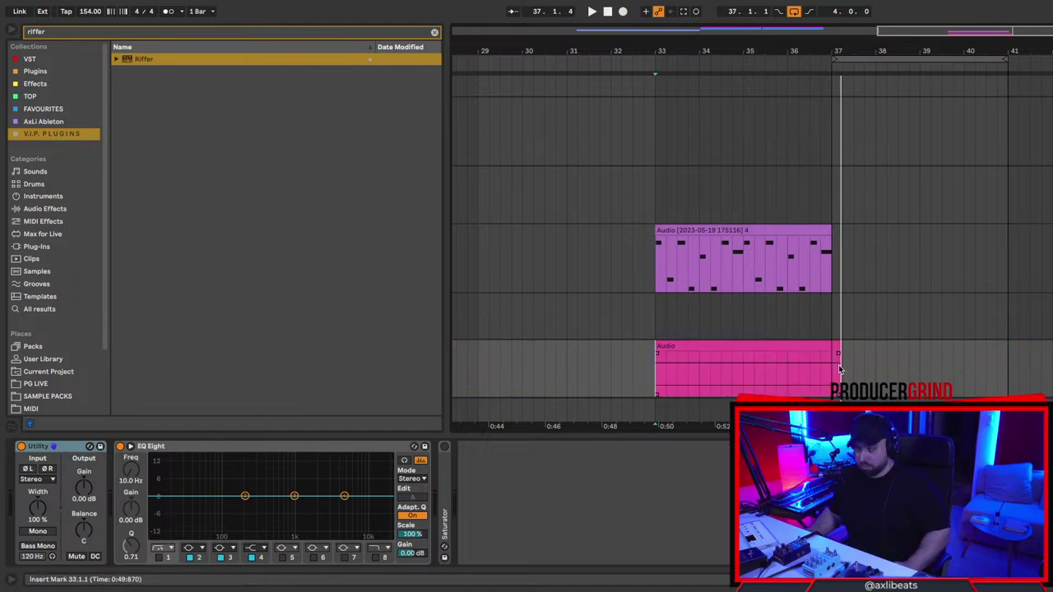
click(834, 345)
scroll(911, 321, right, 10)
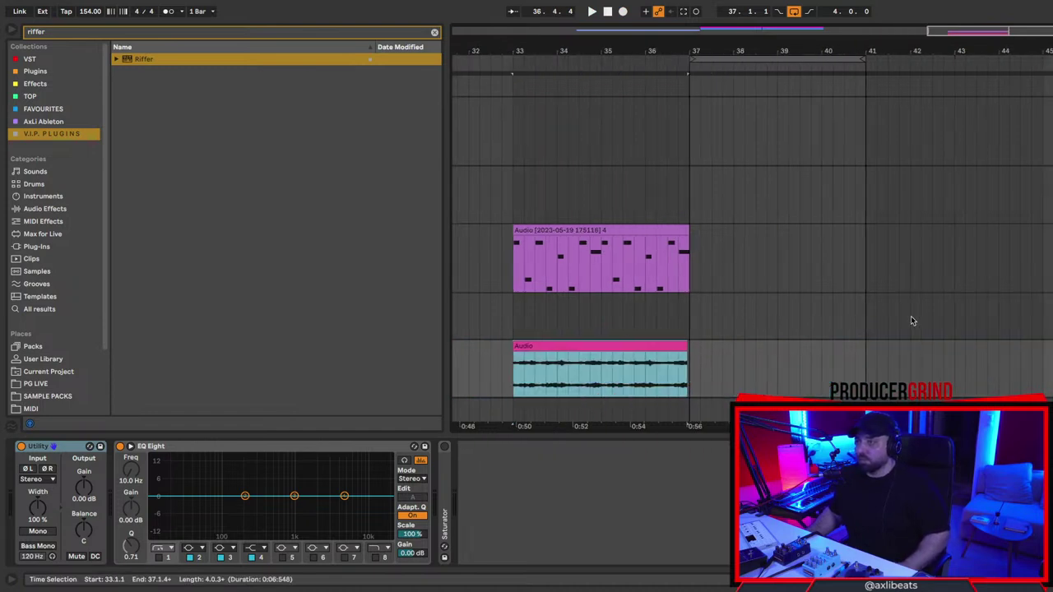
Examine the Riffer and Simpler tracks, checking the 5-Riffer MIDI input source that feeds the sliced Simpler.
scroll(911, 321, left, 7)
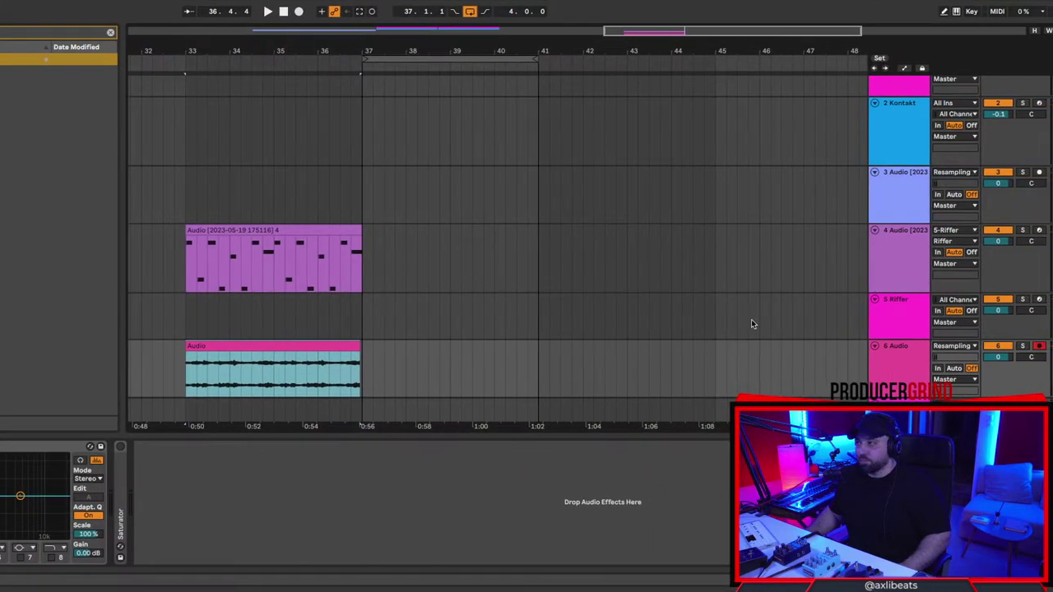
scroll(858, 334, right, 2)
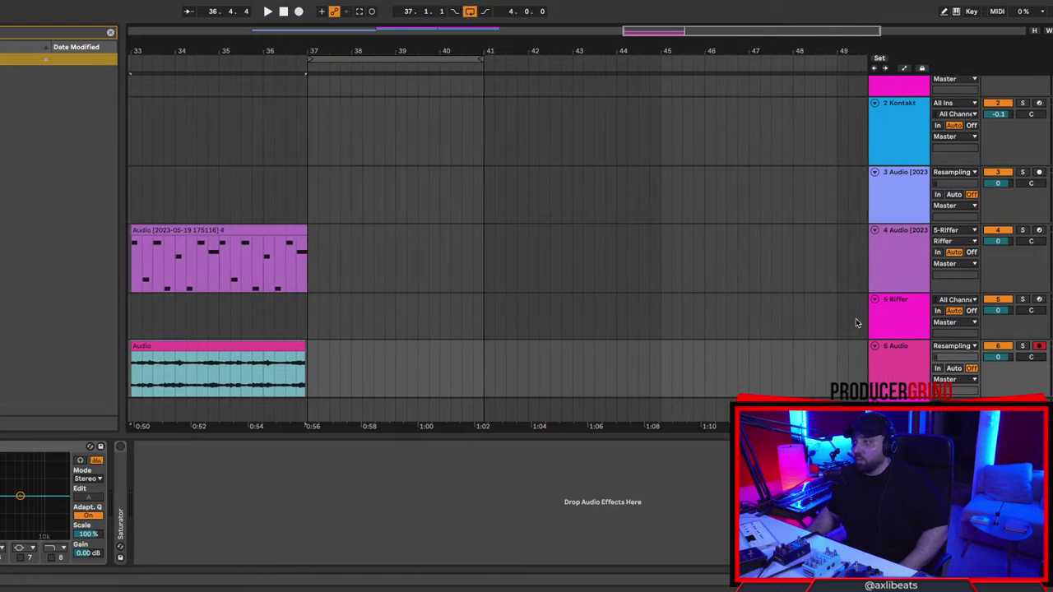
click(883, 322)
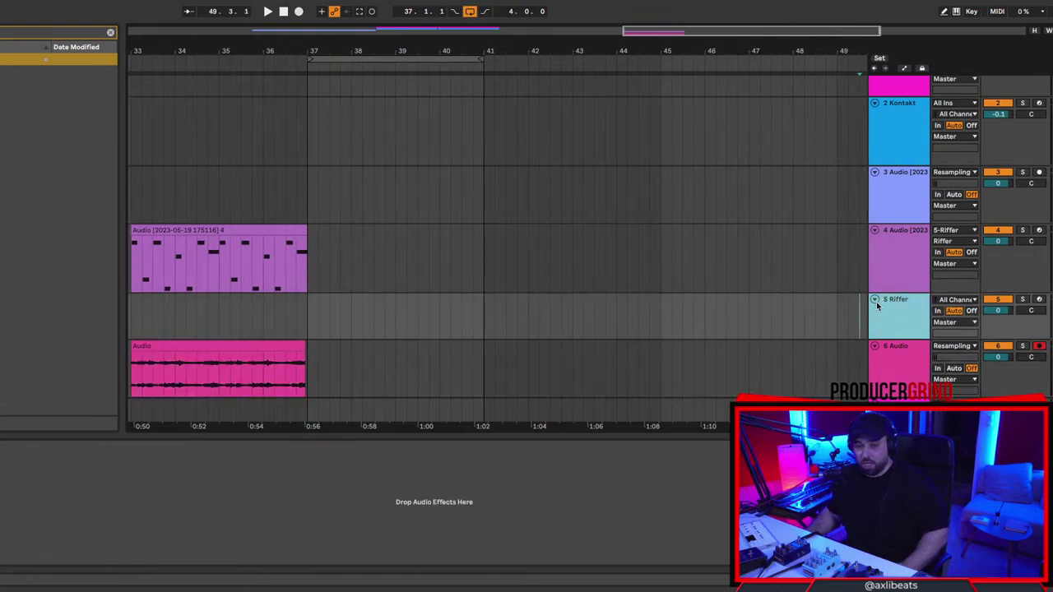
click(899, 260)
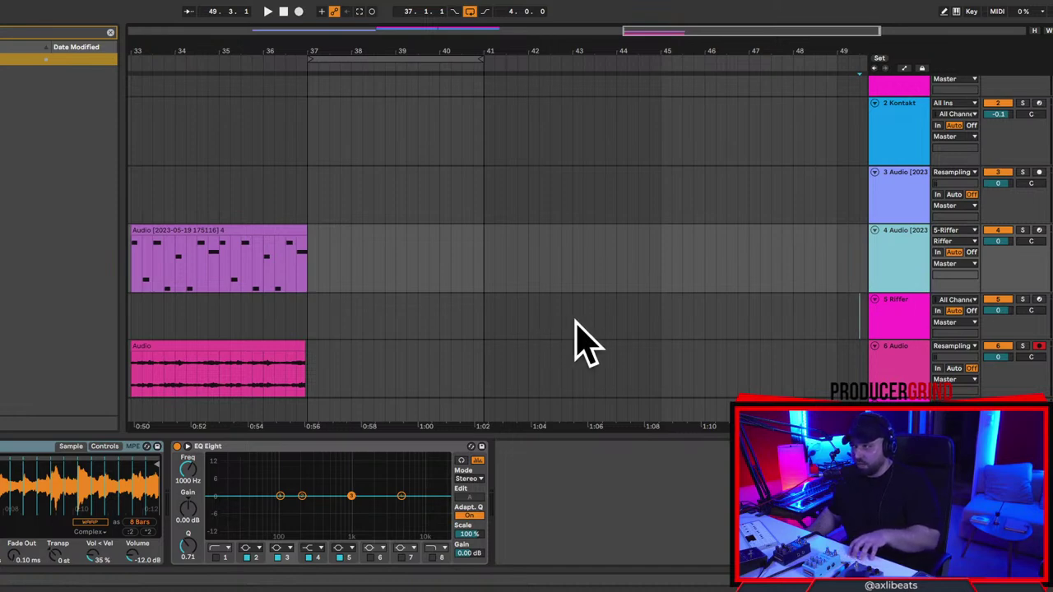
click(876, 311)
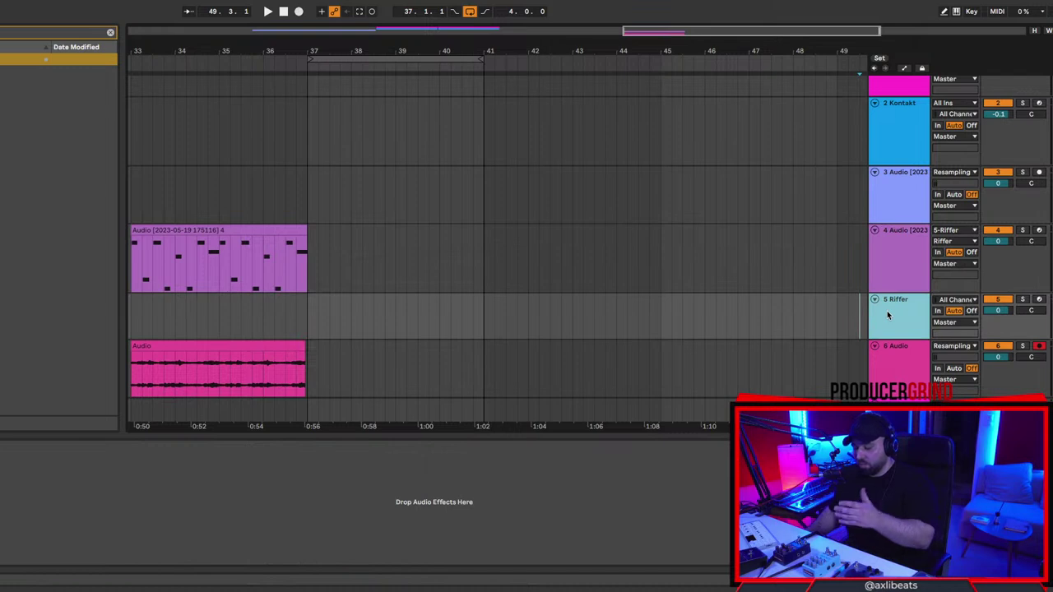
click(932, 238)
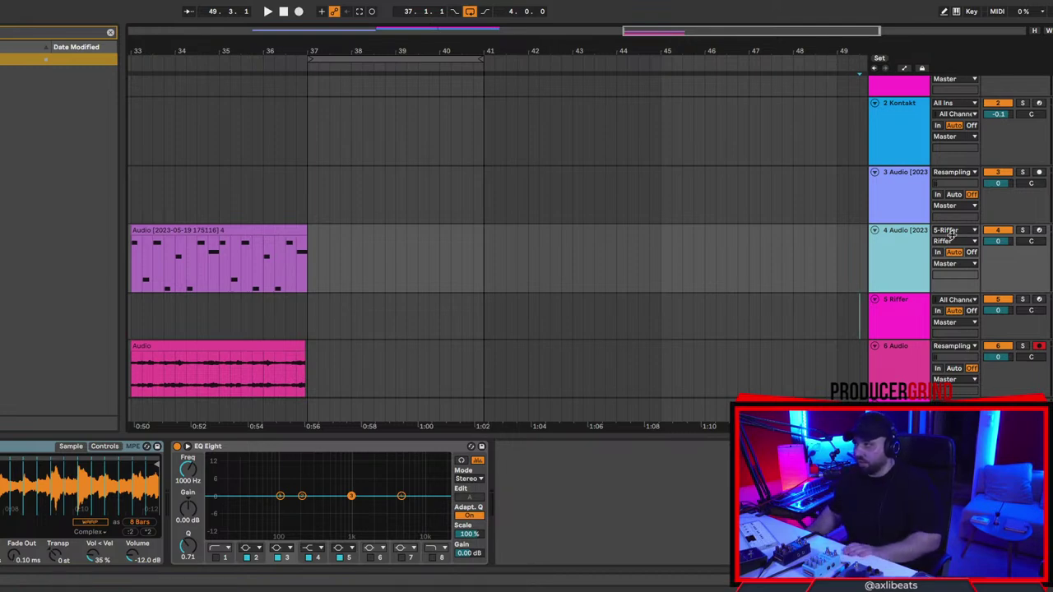
click(954, 232)
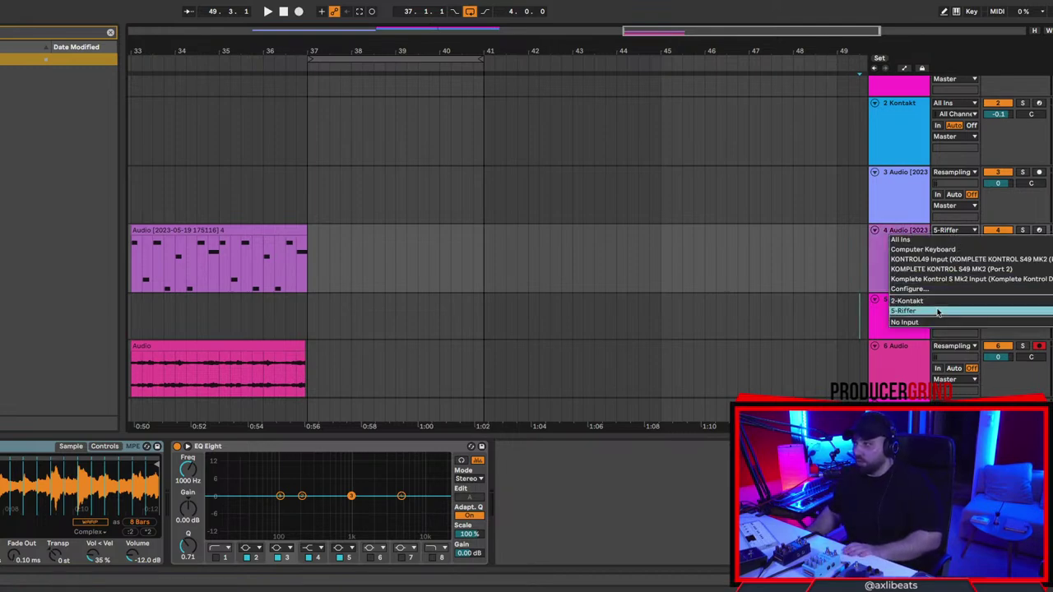
click(841, 265)
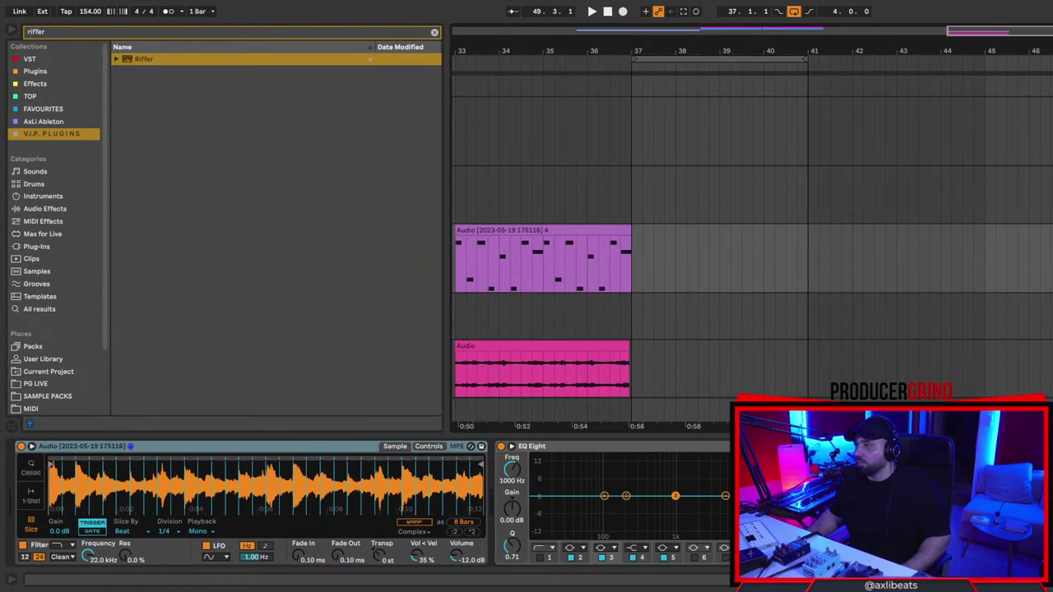
Delete the recorded MIDI clip at bars 33 to 37 on the Simpler track.
scroll(647, 256, left, 5)
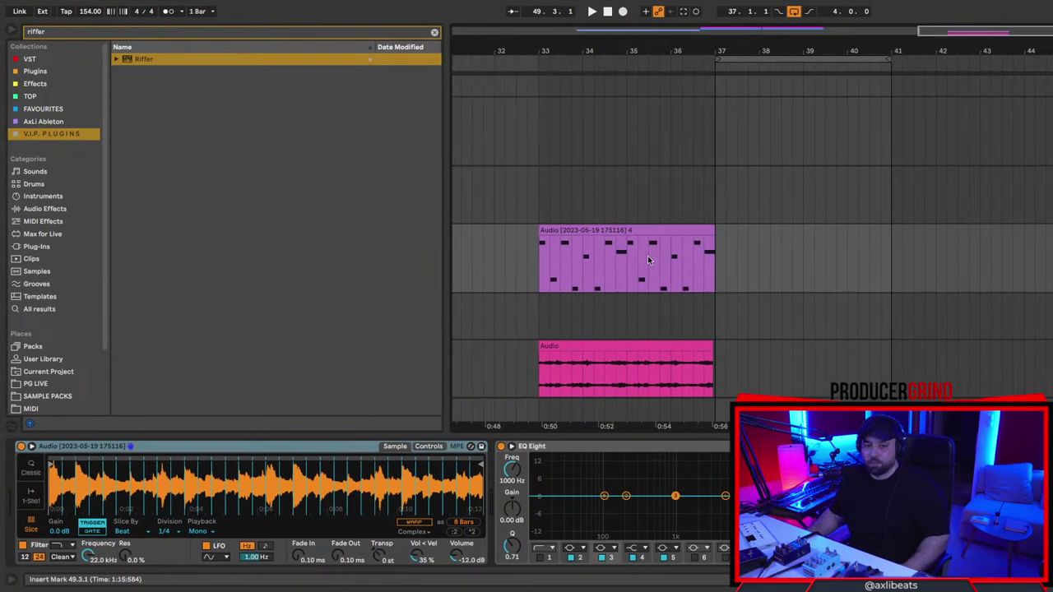
scroll(695, 310, right, 1)
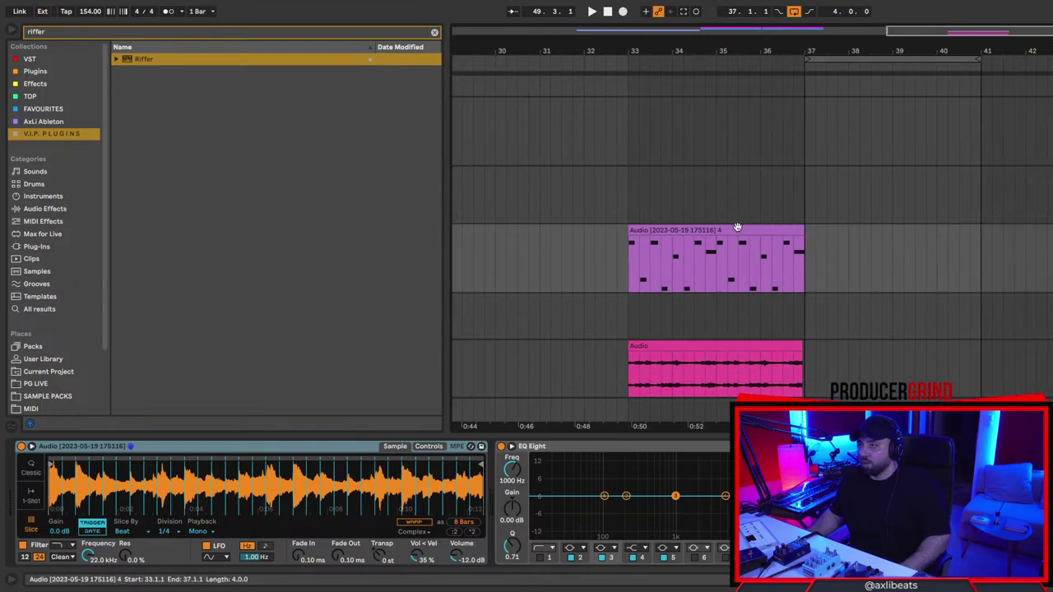
click(736, 228)
key(Delete)
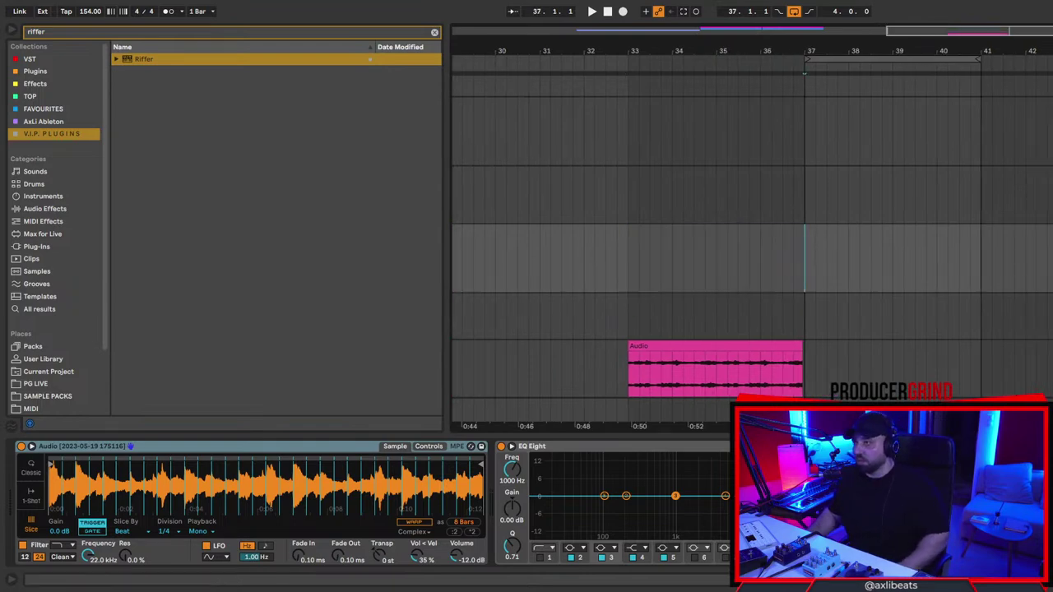
scroll(753, 247, down, 1)
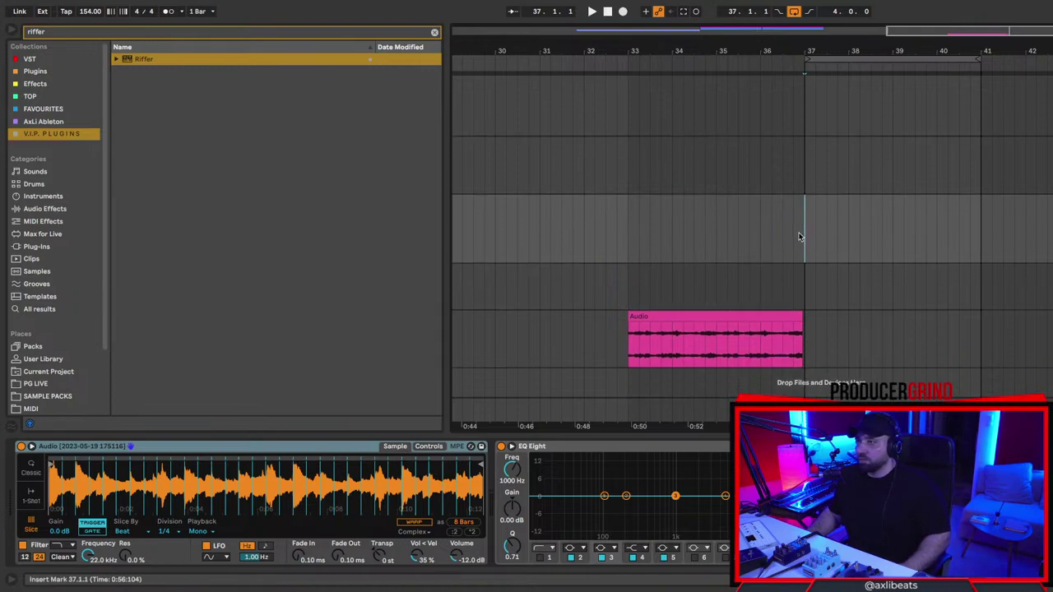
Start playback at bar 37, open Riffer and extend its pattern loop to 16 steps.
key(space)
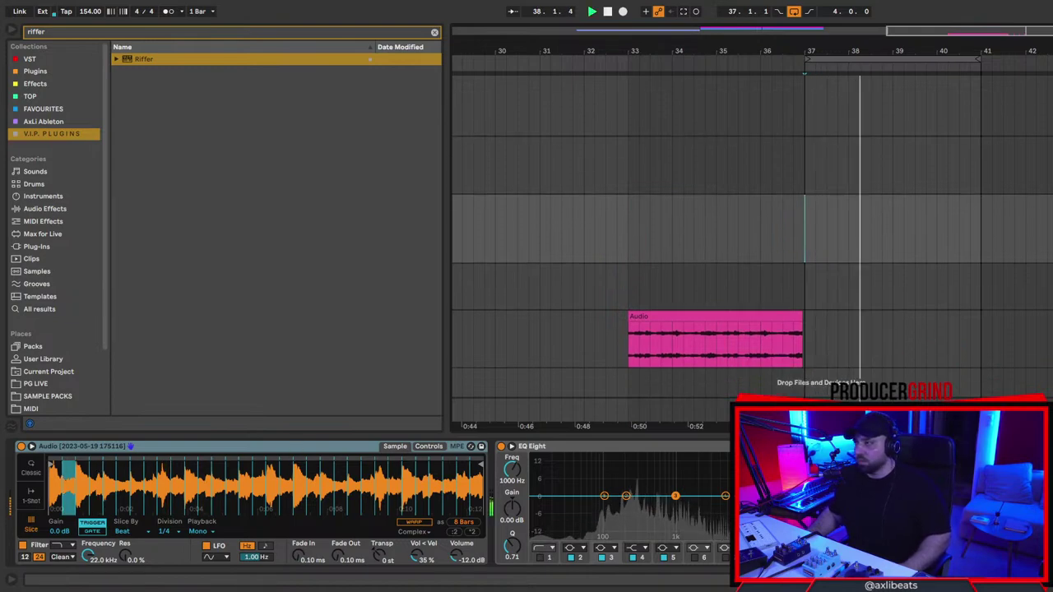
click(1048, 285)
click(42, 447)
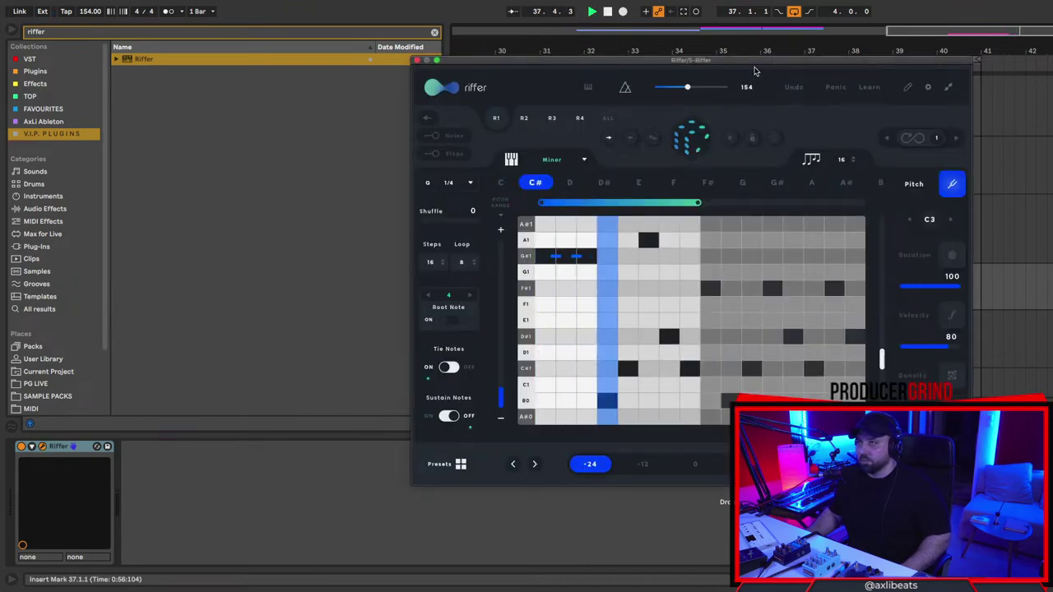
drag(755, 64, 634, 47)
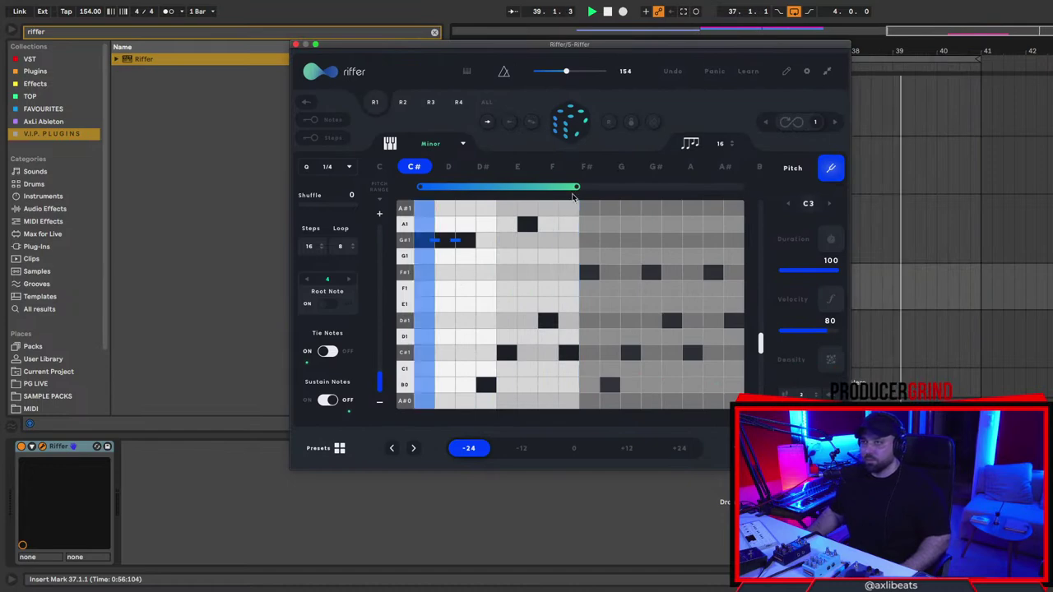
drag(576, 188, 743, 189)
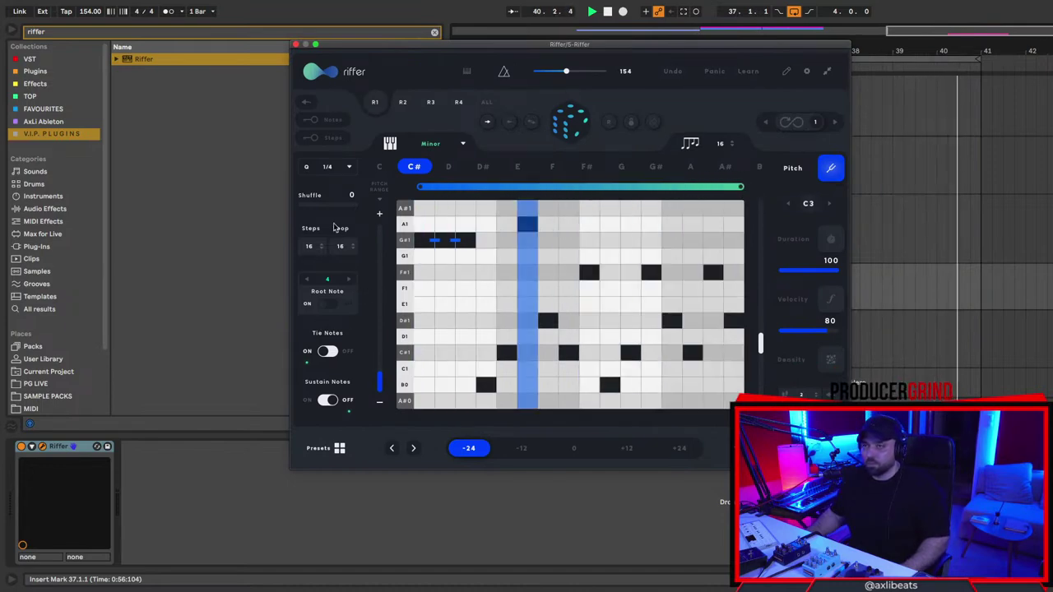
Try Riffer's note rate at 1/8, set it to 1/16 and close the plug-in window.
click(349, 166)
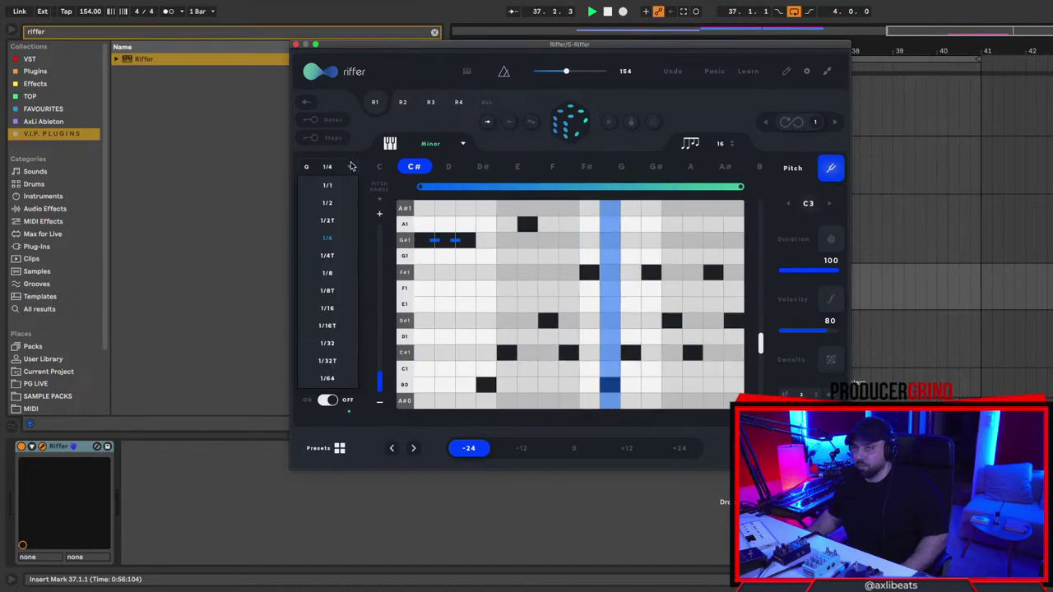
click(338, 273)
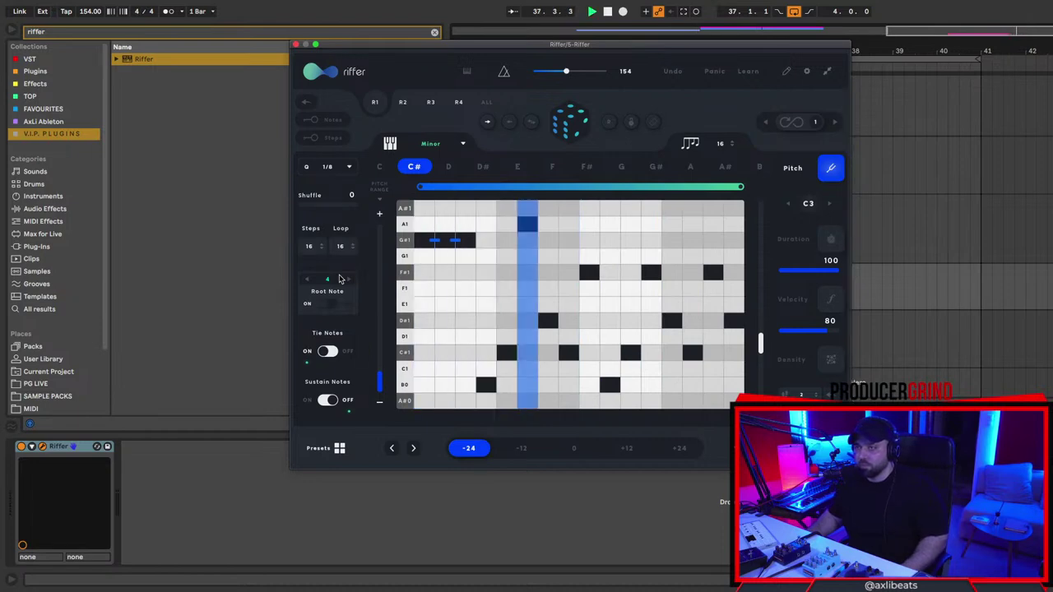
scroll(367, 228, down, 3)
scroll(496, 228, up, 4)
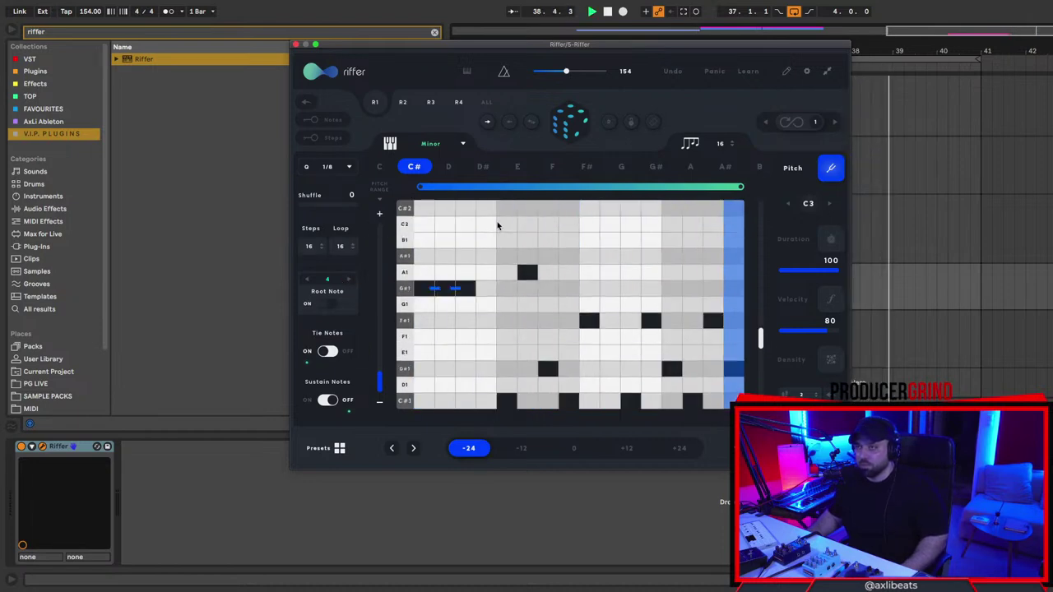
click(349, 168)
click(328, 310)
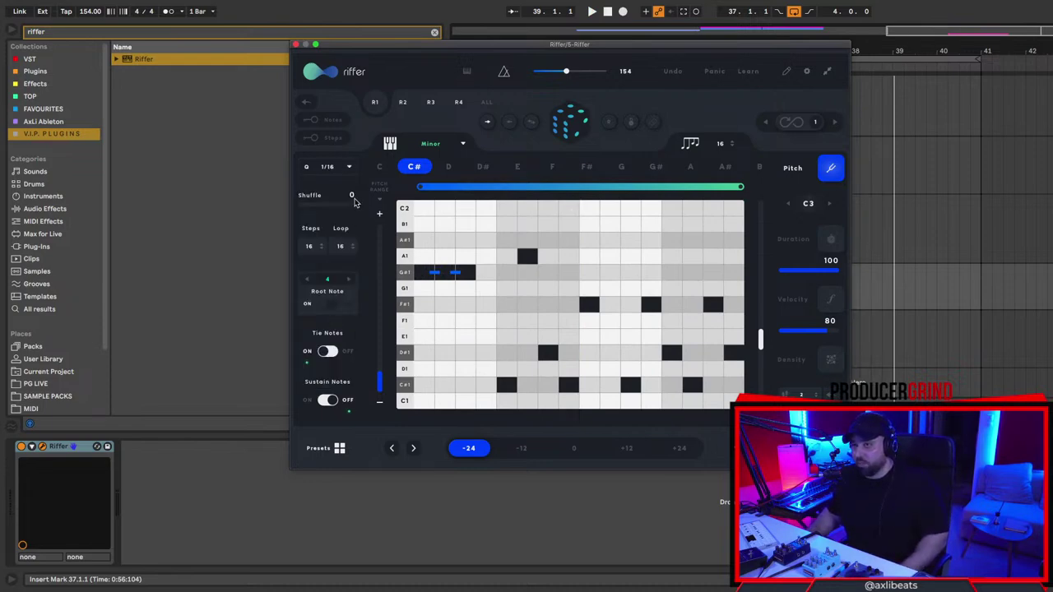
click(296, 44)
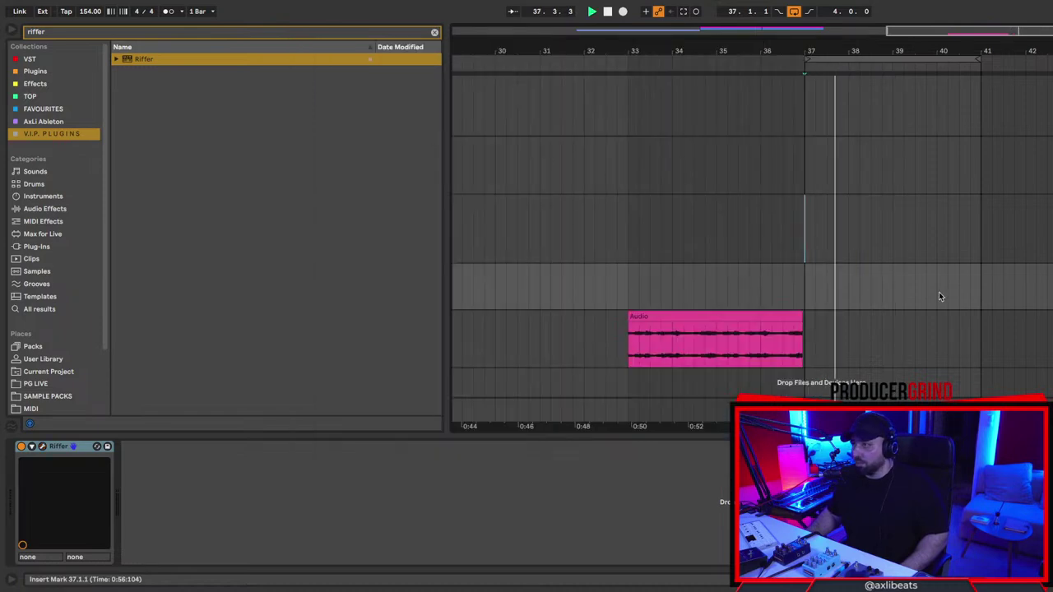
Find HalfTime by searching for "half", load it onto the sliced Simpler track and audition it.
click(806, 294)
scroll(813, 295, right, 1)
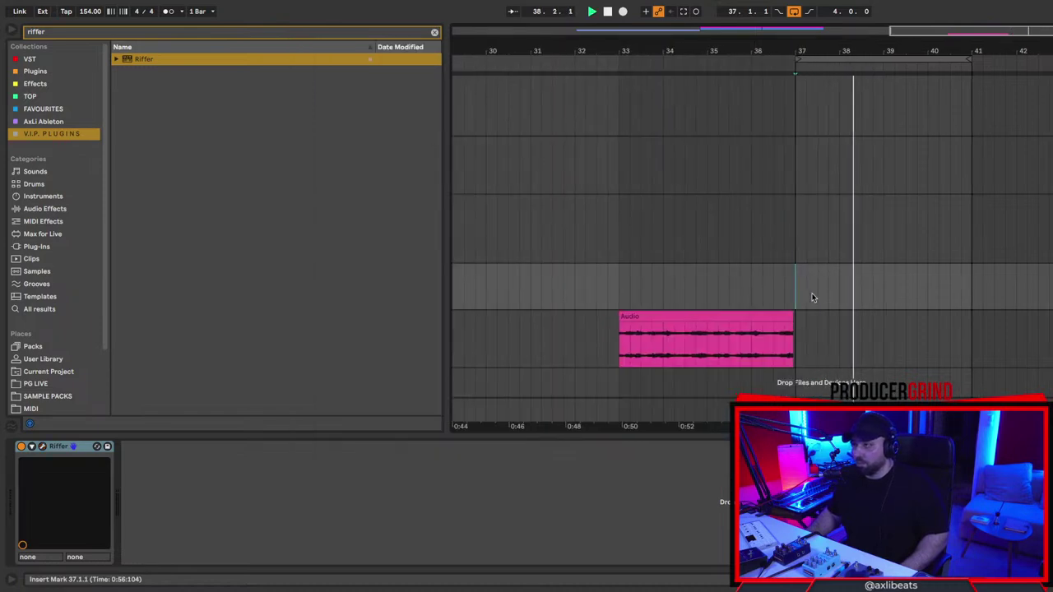
click(60, 35)
text(half)
double_click(147, 71)
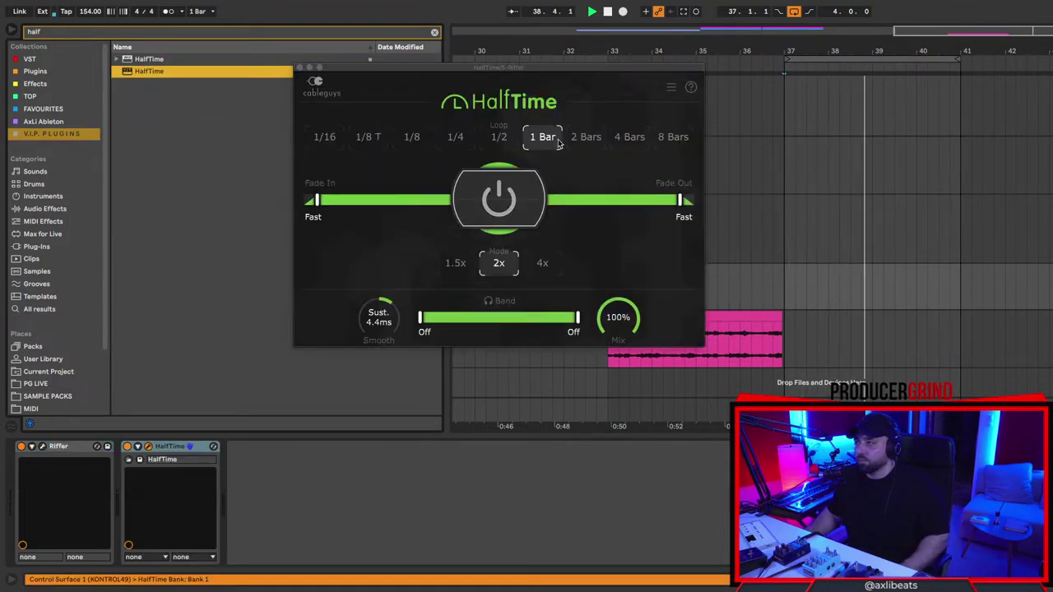
click(1022, 240)
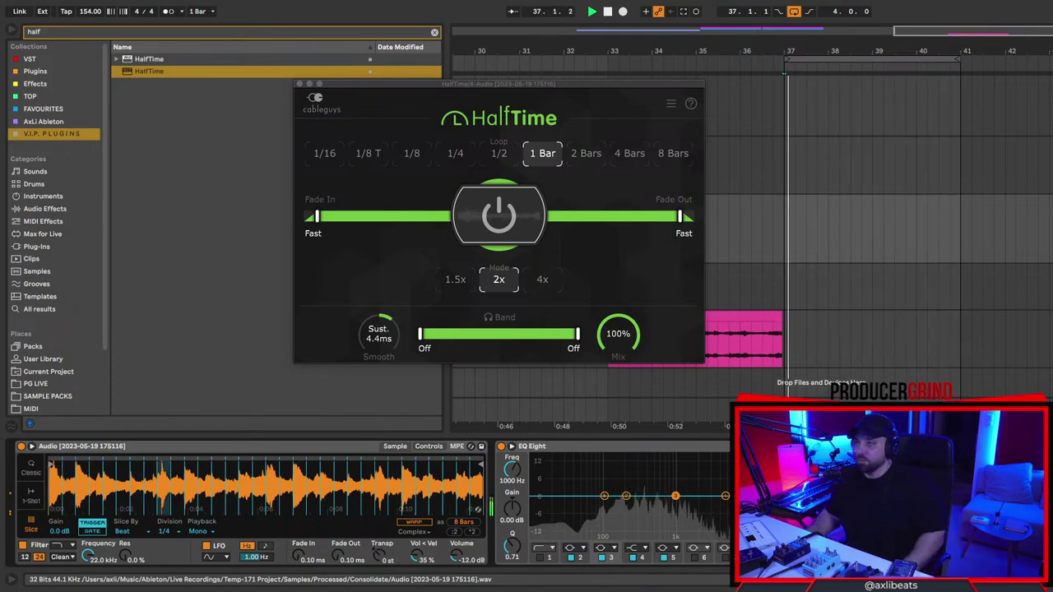
key(space)
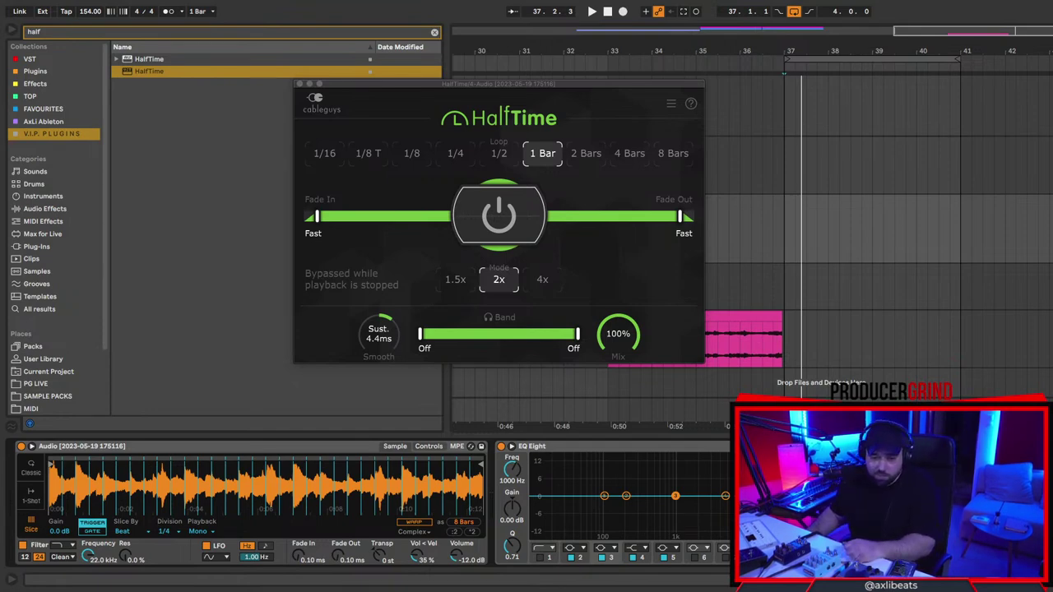
Set HalfTime's loop to 1/2 and its mode to 2x, and try the Smooth control at FX 483 ms during playback.
click(904, 227)
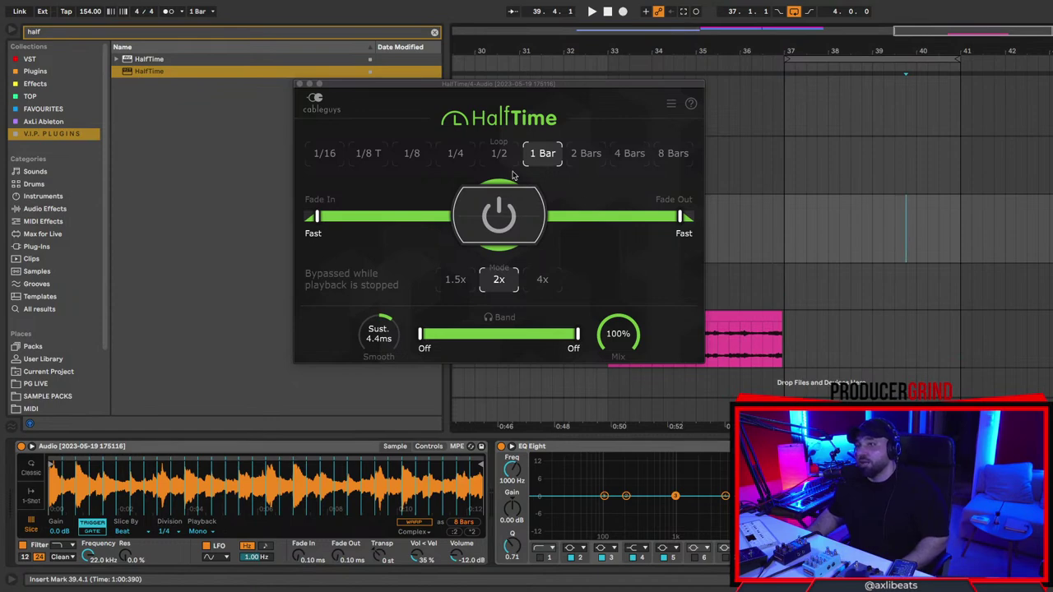
click(455, 281)
click(504, 153)
key(space)
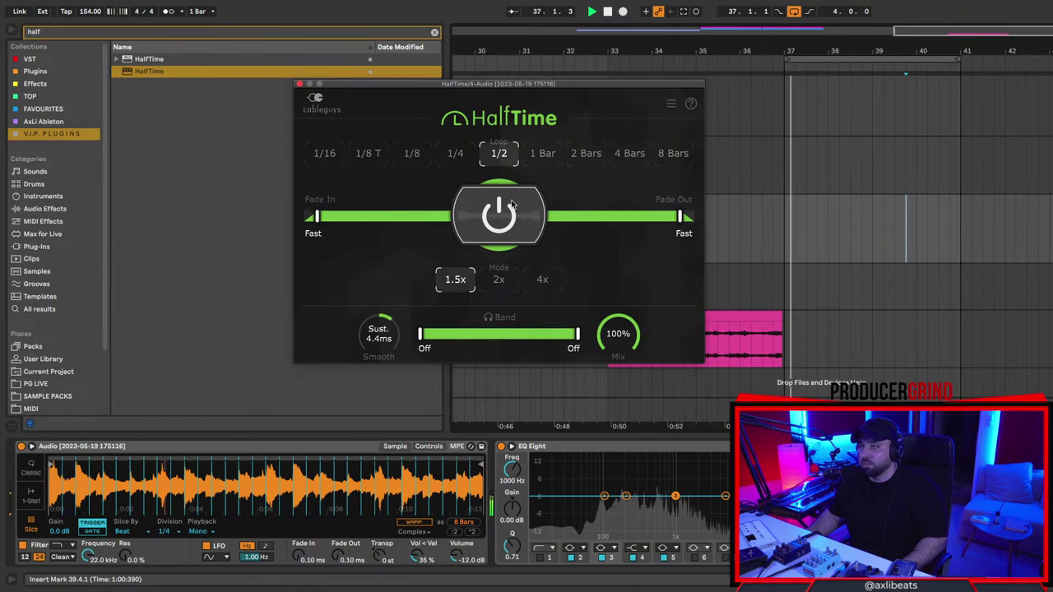
click(503, 282)
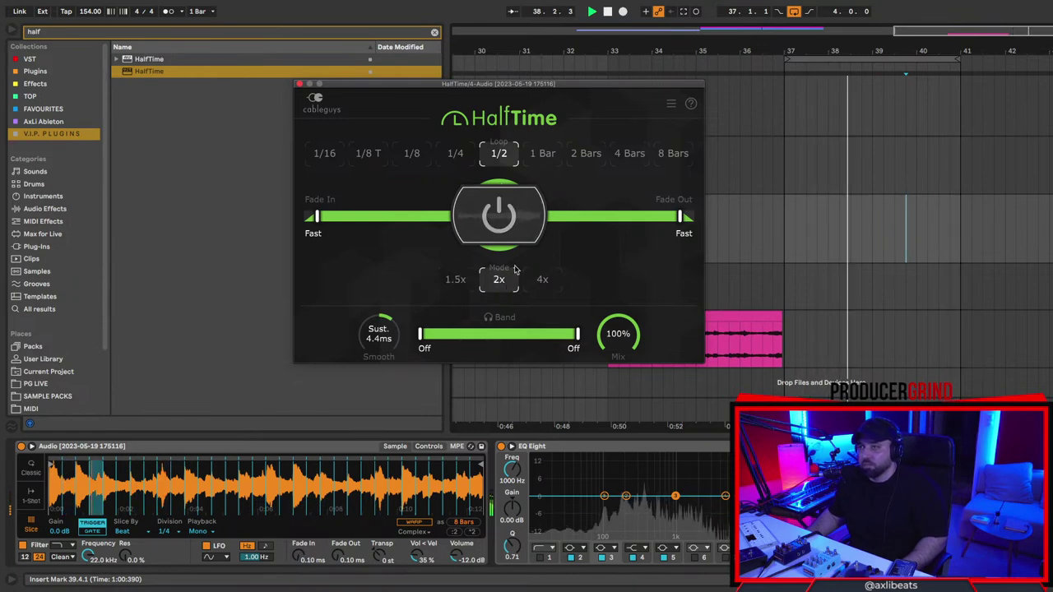
drag(384, 338, 384, 382)
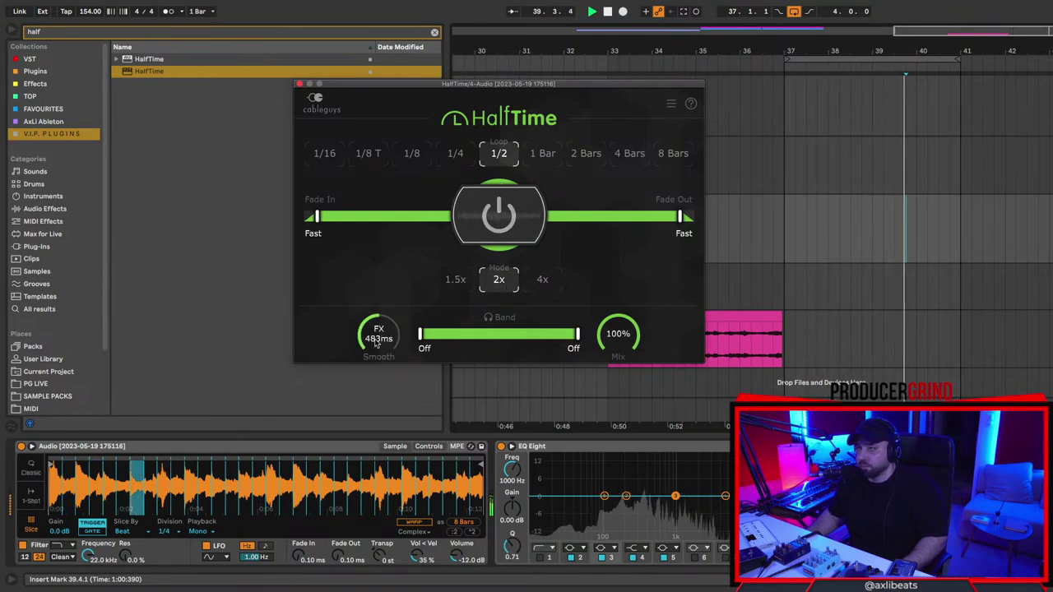
double_click(372, 342)
Close the HalfTime window and clear the search to list the whole V.I.P. PLUGINS collection.
click(299, 83)
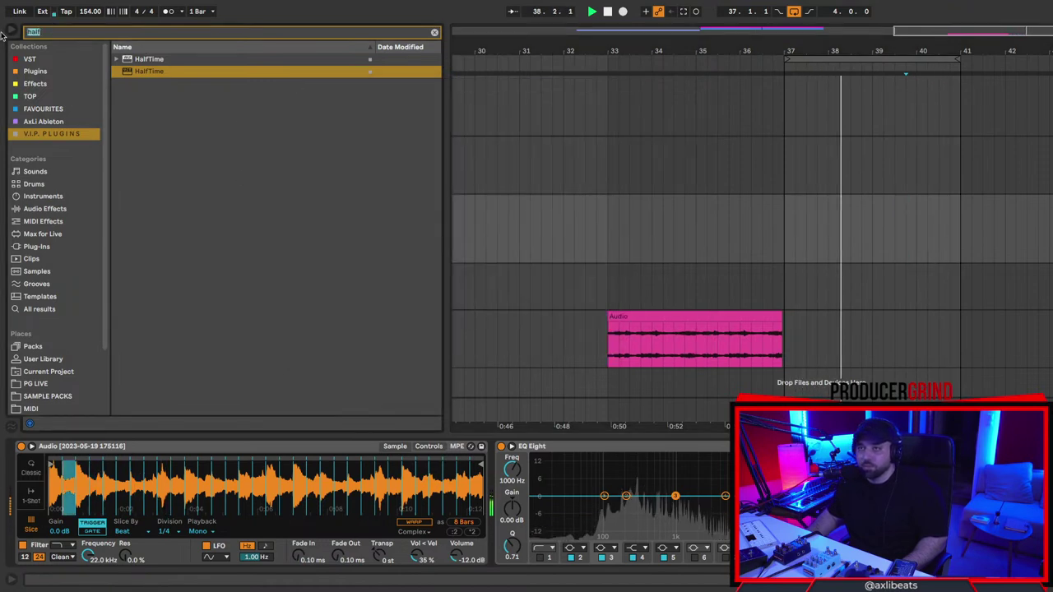
drag(69, 33, 2, 35)
key(BackSpace)
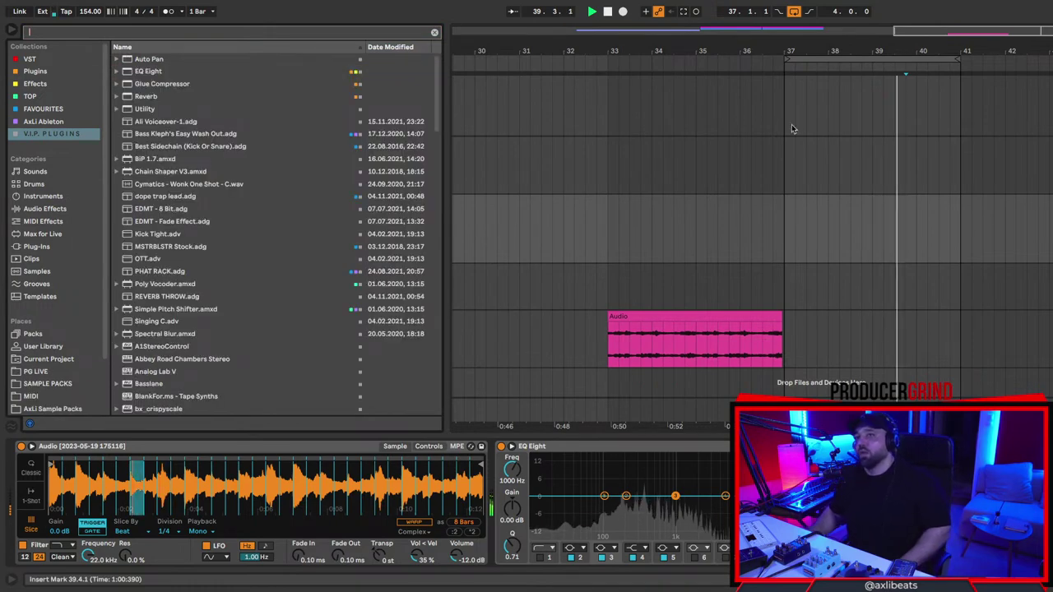
Find SoundShifter Pitch by searching for "shift" and load it onto the sliced Simpler track.
click(818, 245)
key(space)
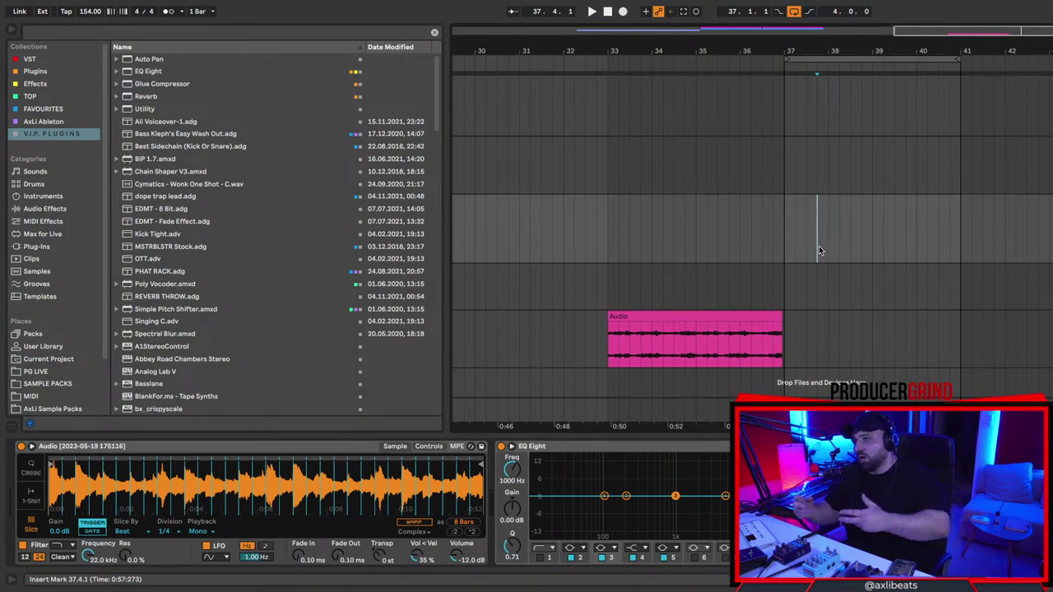
click(47, 33)
text(shi)
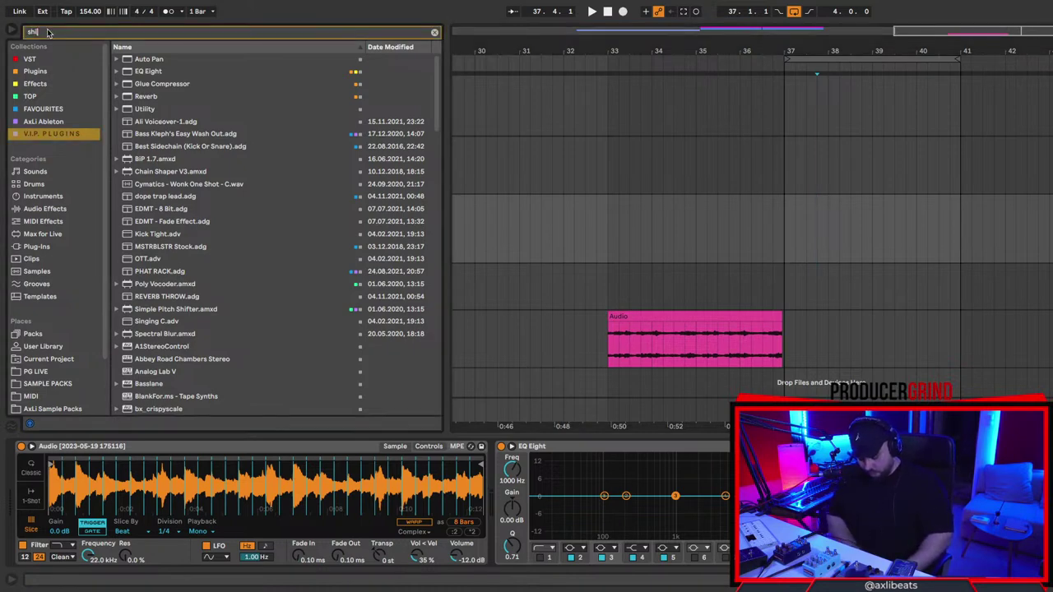
text(ft)
click(227, 72)
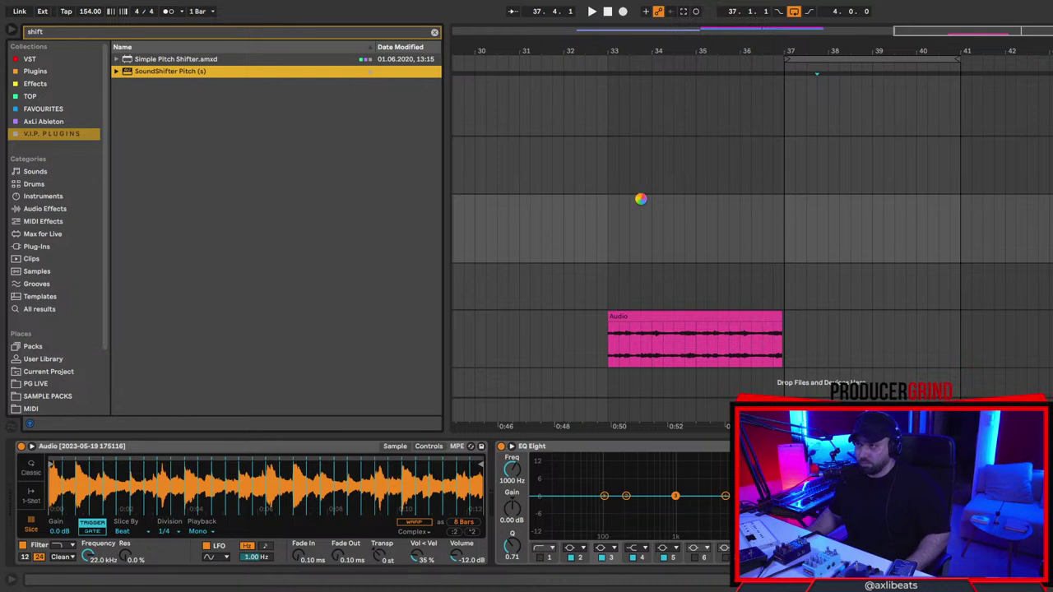
drag(641, 198, 649, 200)
drag(399, 115, 685, 149)
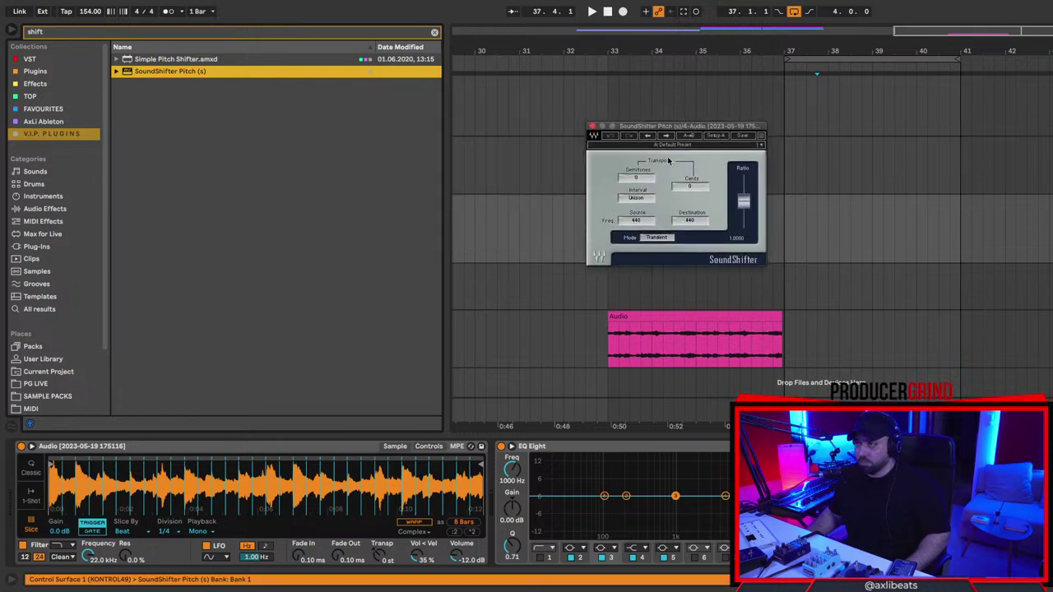
Set SoundShifter's transposition to 7 semitones during playback and close its window.
key(space)
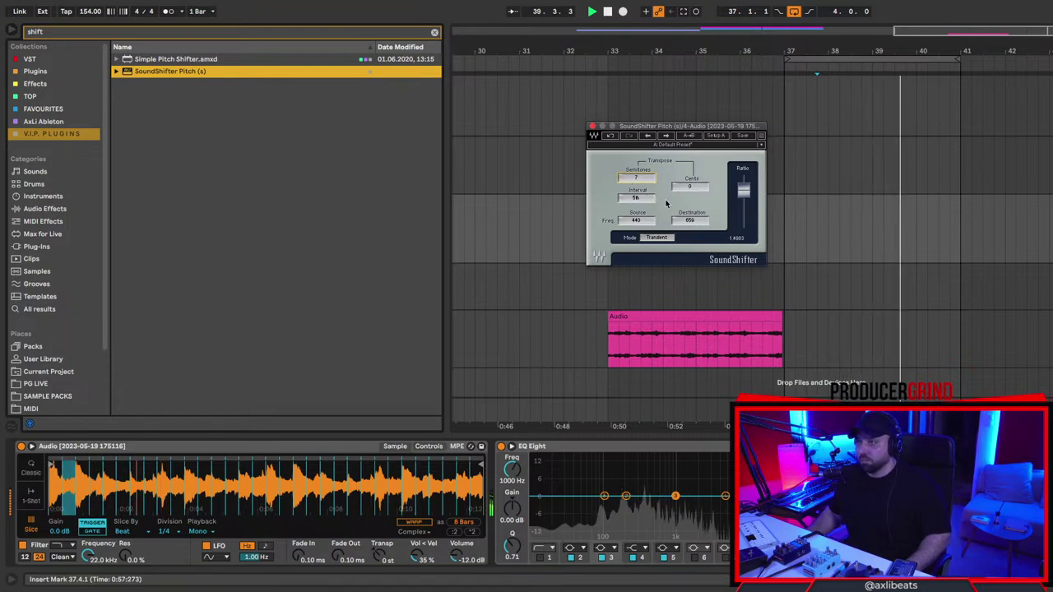
click(591, 128)
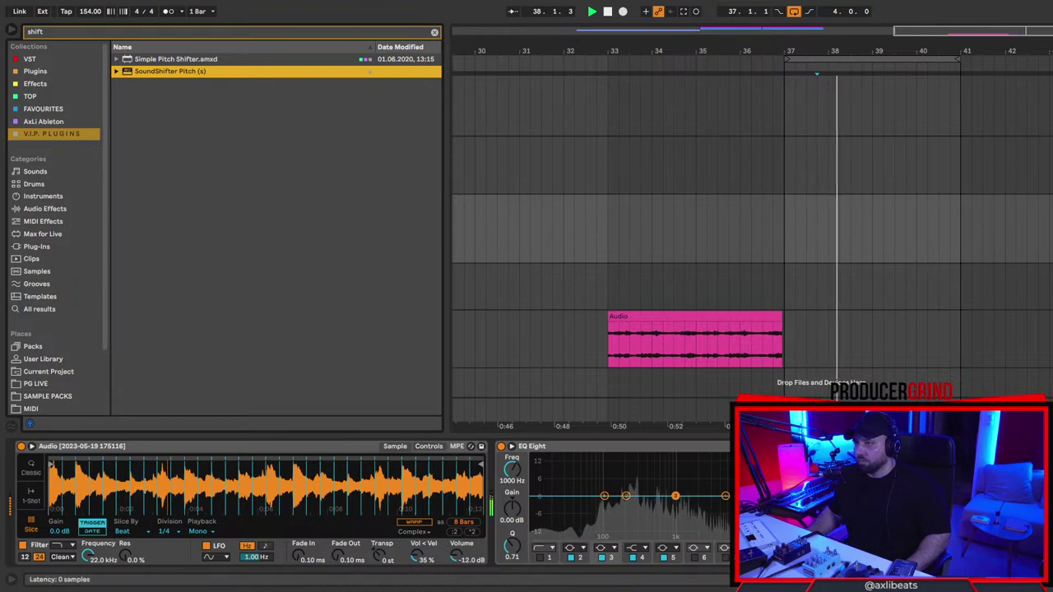
key(space)
click(976, 335)
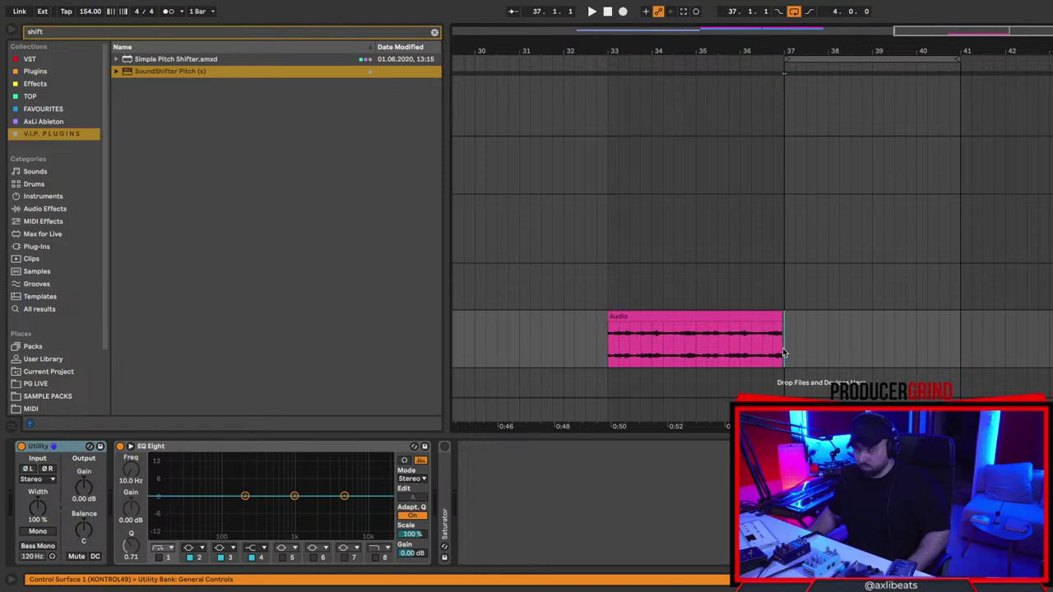
key(F9)
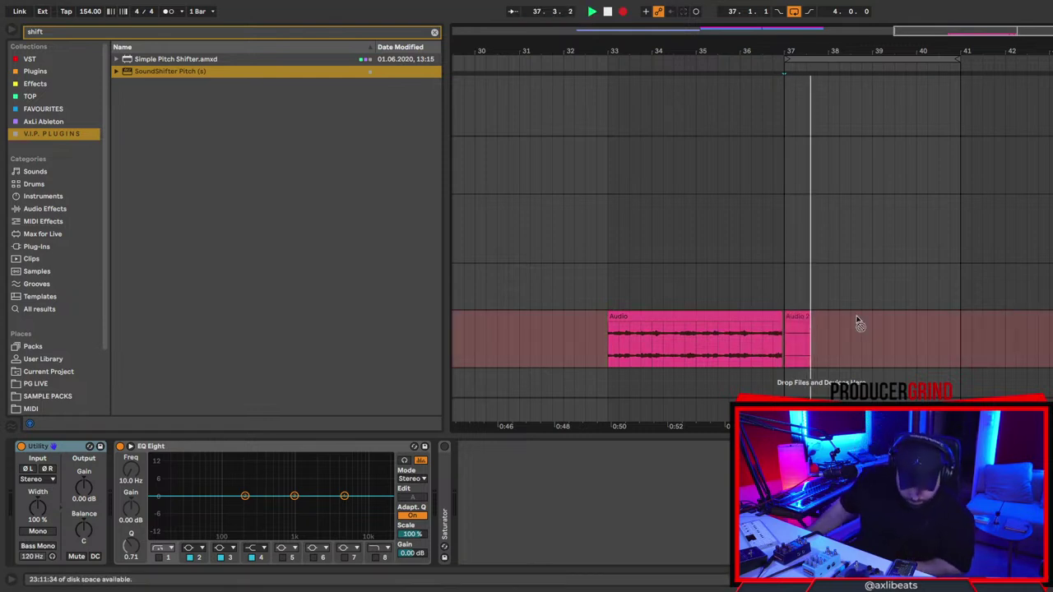
key(space)
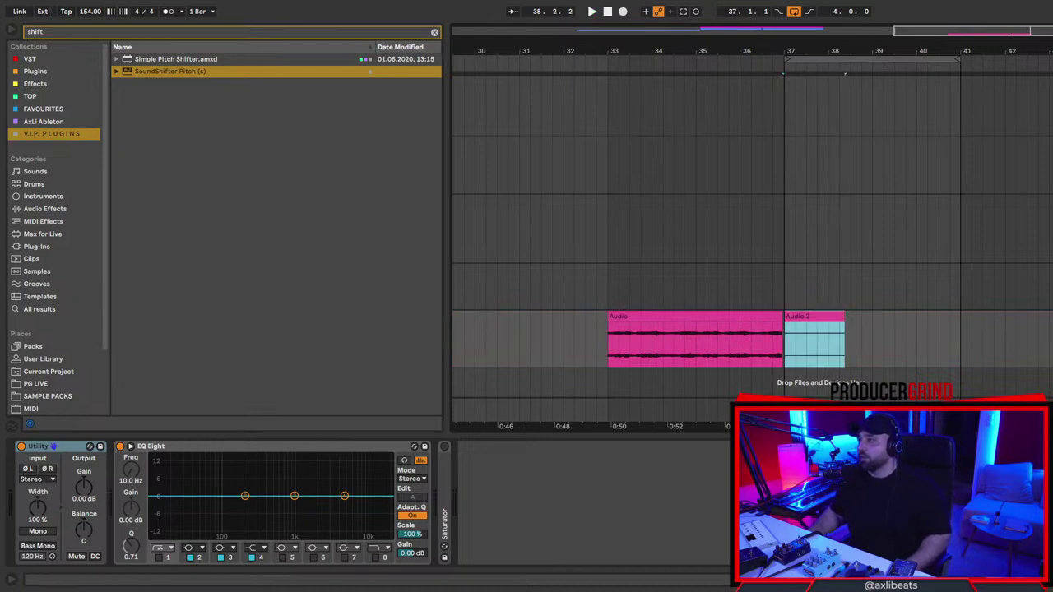
Resample the pitch-shifted slices from bar 37 onto the audio track and move the four-bar take to start at 28.4.1.
click(783, 345)
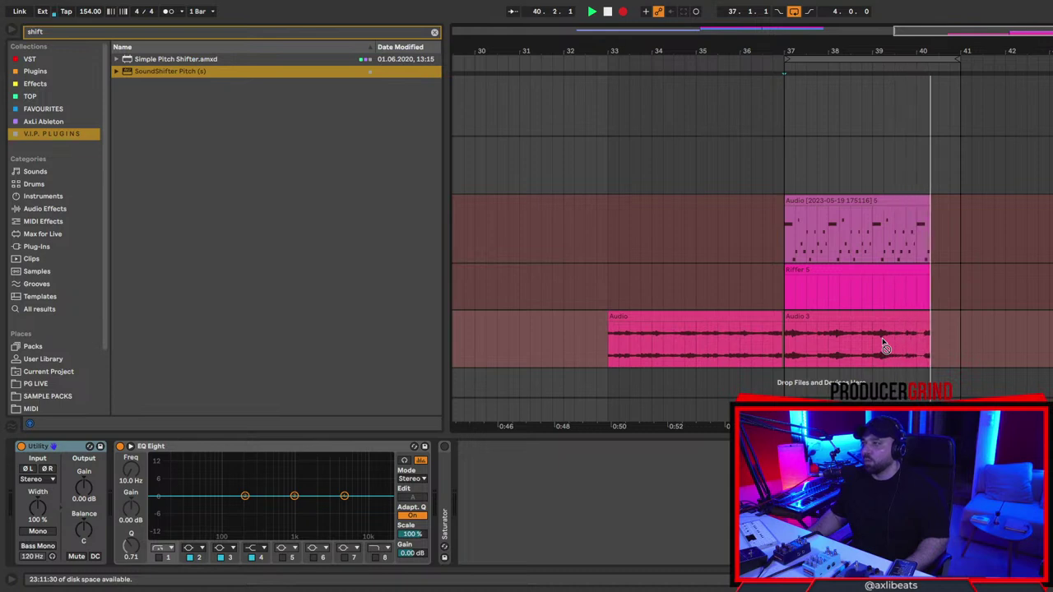
key(space)
drag(804, 329, 496, 318)
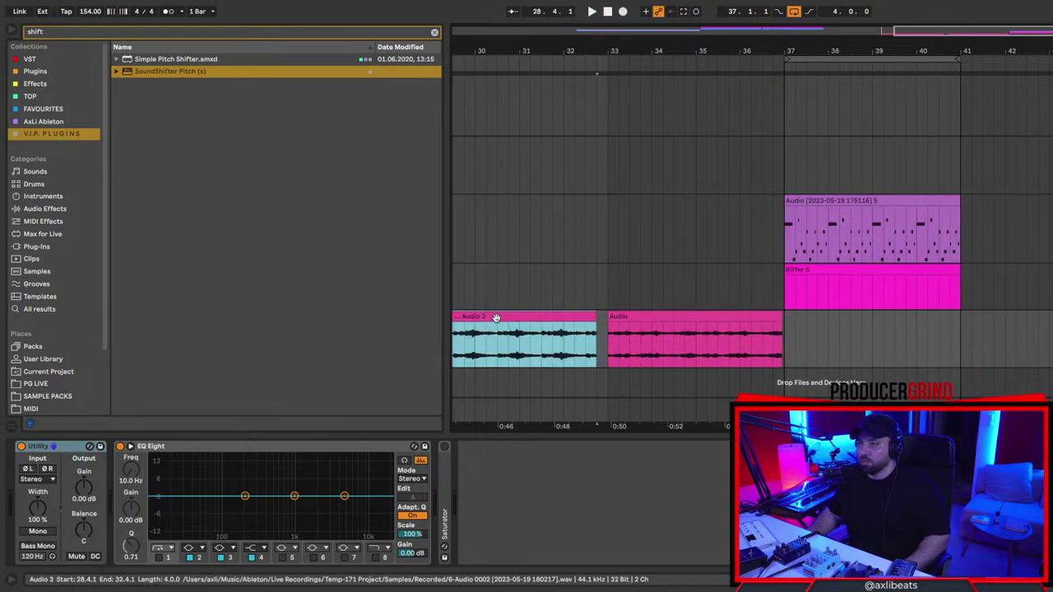
Delete the recorded MIDI clips on the Simpler and Riffer tracks.
drag(1048, 230, 714, 284)
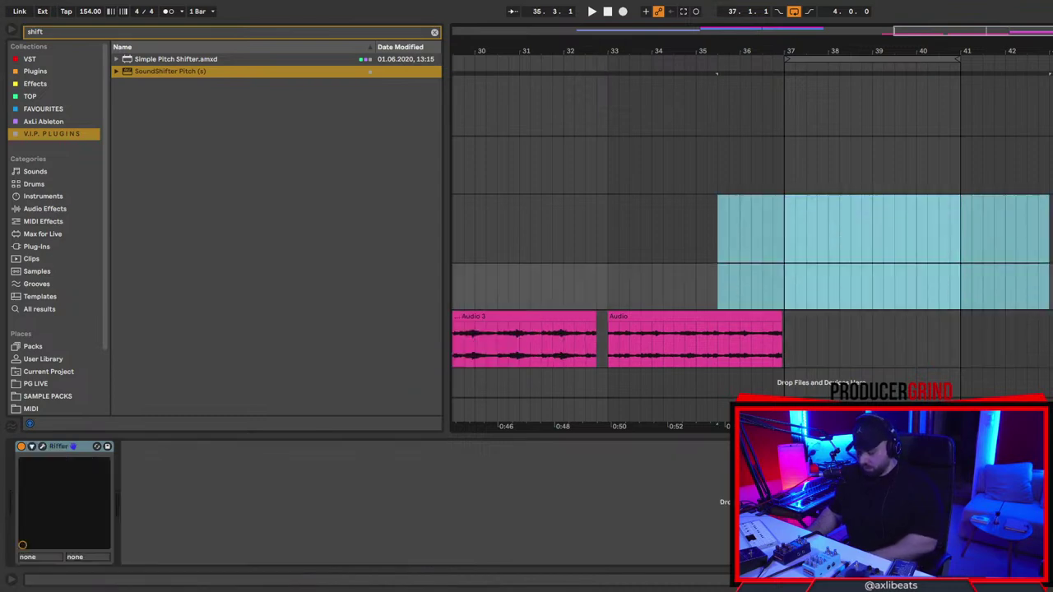
click(1051, 203)
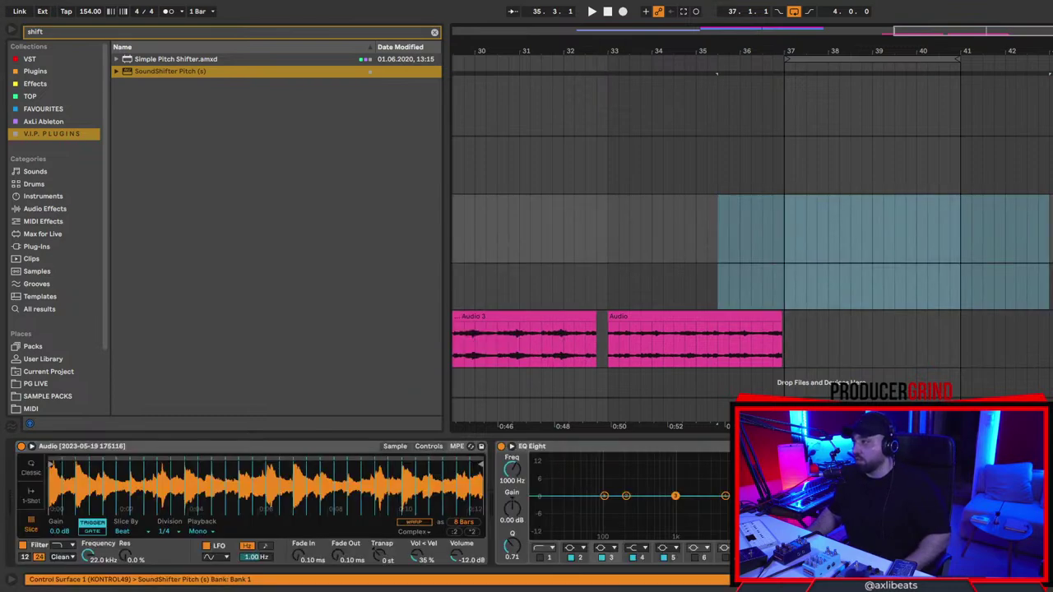
click(1051, 317)
Generate a new random Riffer pattern during playback, set its key to F and its note rate to 1/4, and close the plug-in window.
key(space)
click(783, 239)
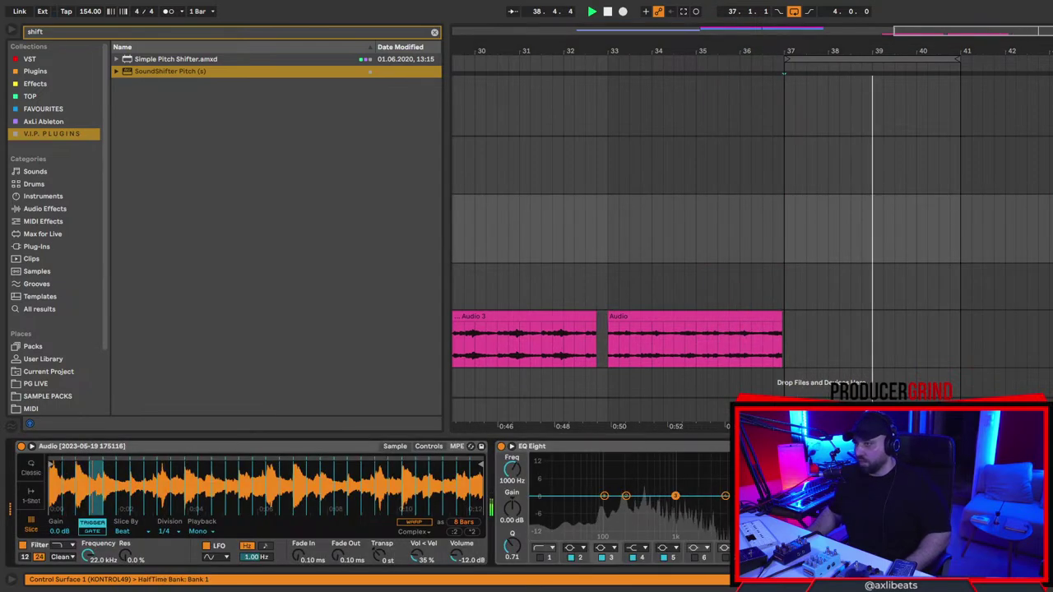
click(807, 238)
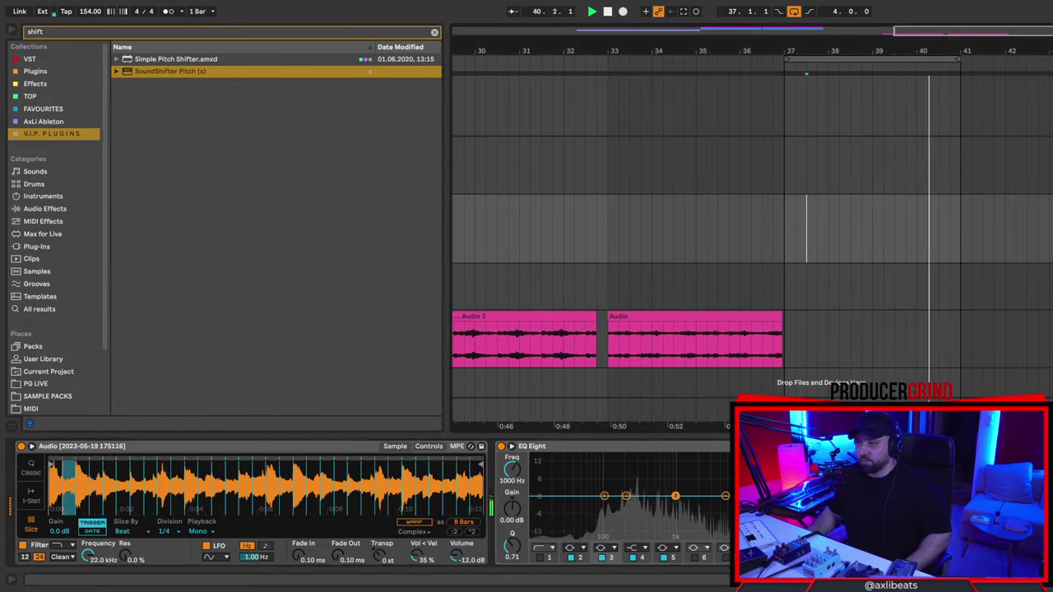
click(807, 286)
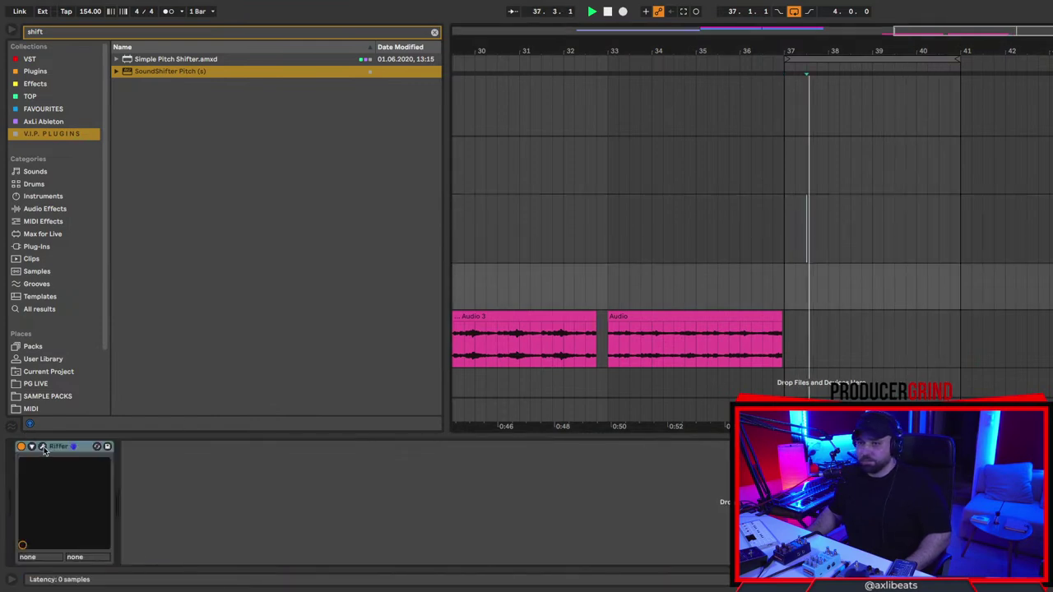
click(42, 446)
click(575, 153)
click(569, 148)
click(568, 146)
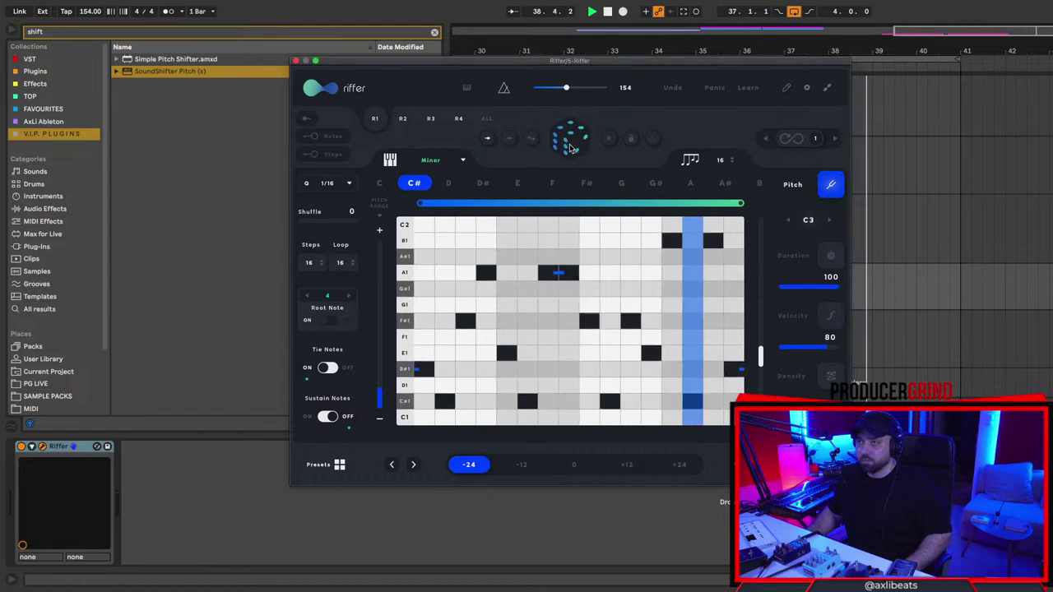
click(551, 185)
click(336, 186)
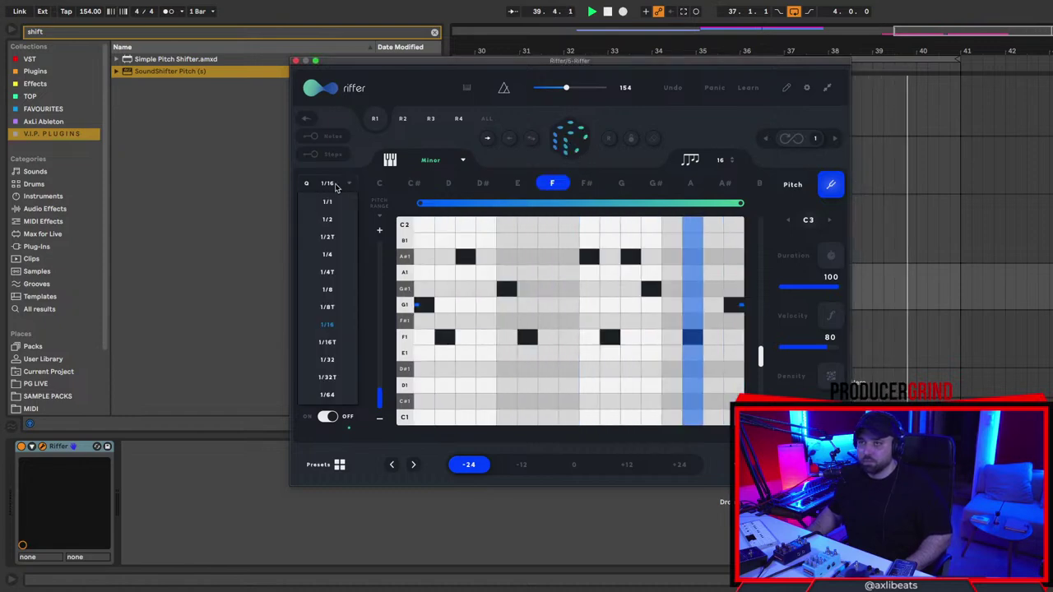
click(329, 254)
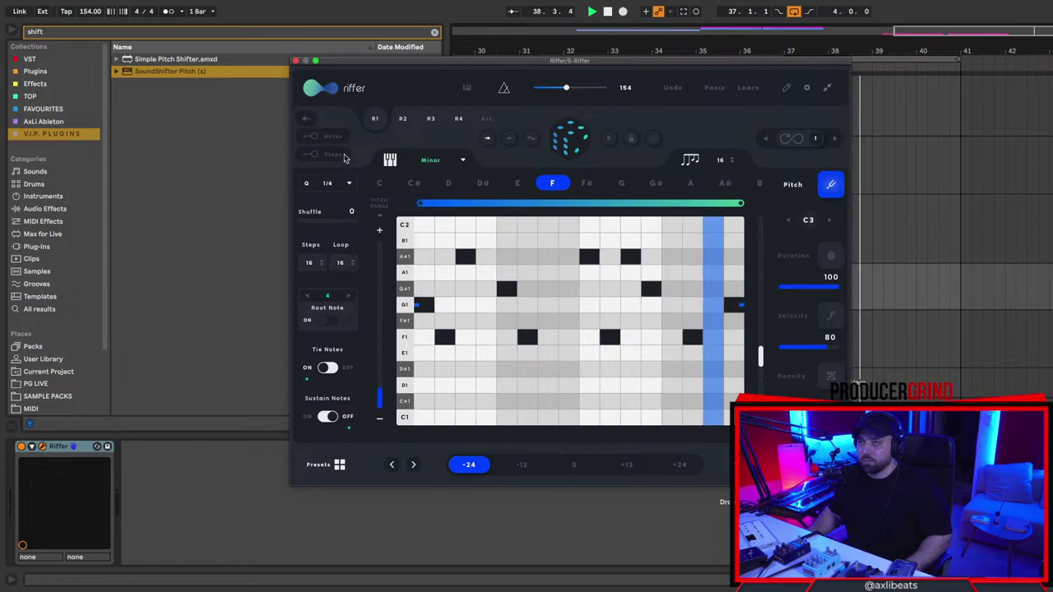
click(295, 62)
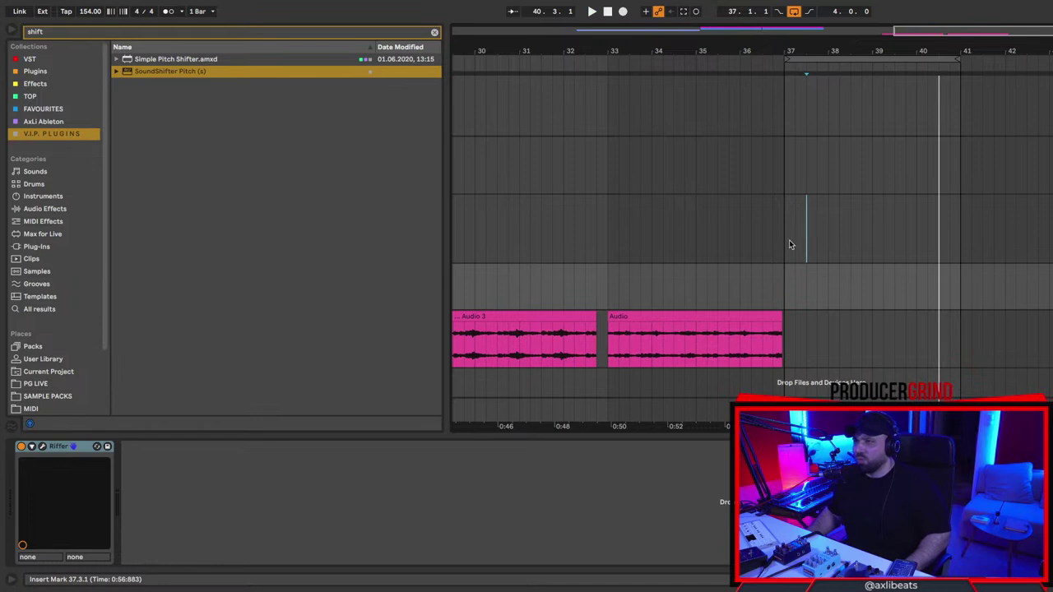
Resample the new 1/4 riff from bar 37 onto the audio track, extending the loop length to 4.2.0 while recording.
click(787, 238)
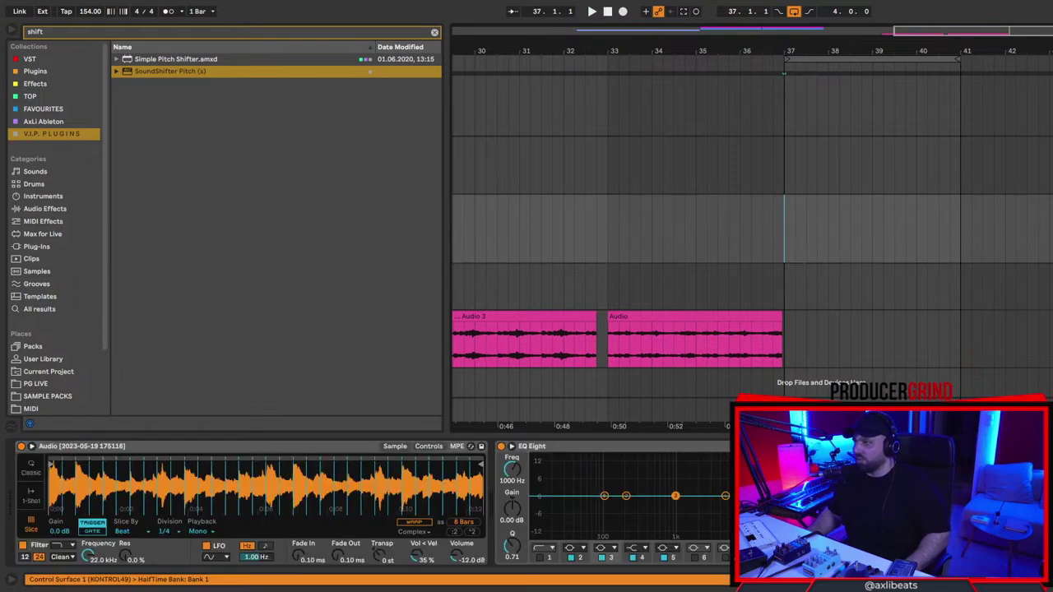
click(921, 357)
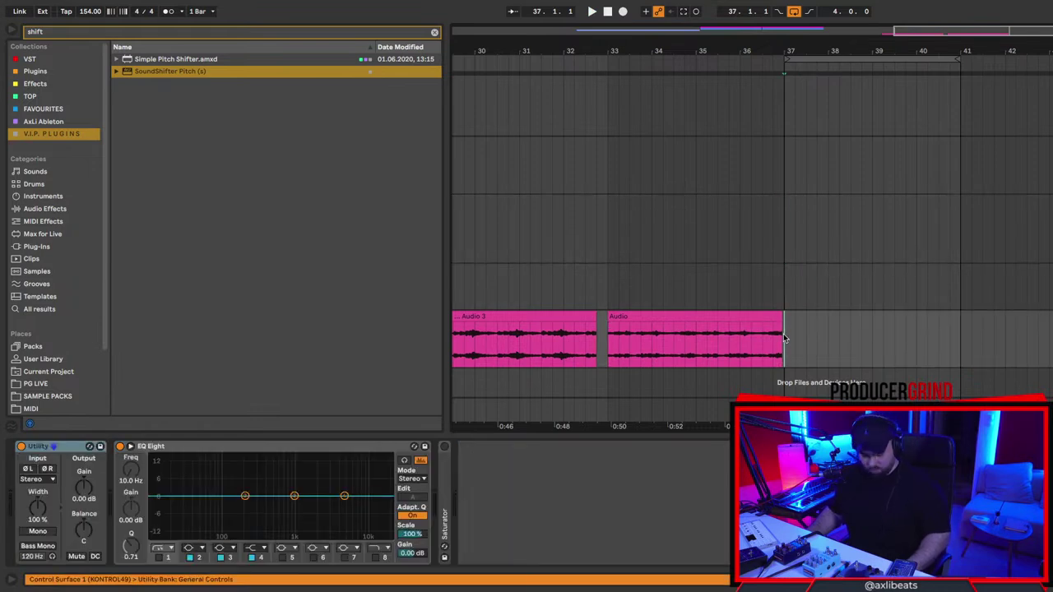
key(space)
click(1045, 286)
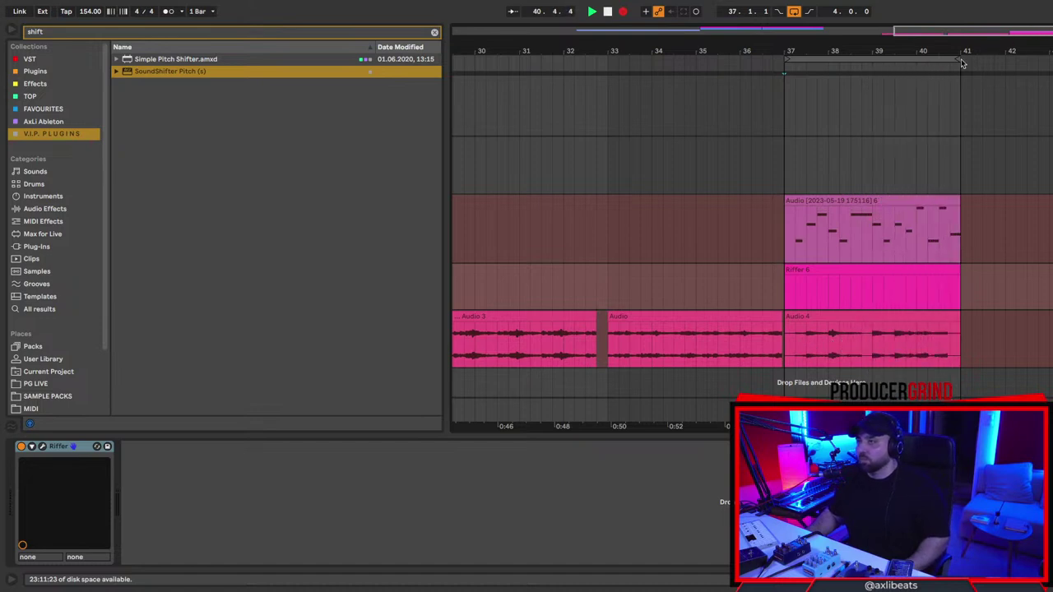
drag(964, 60, 982, 61)
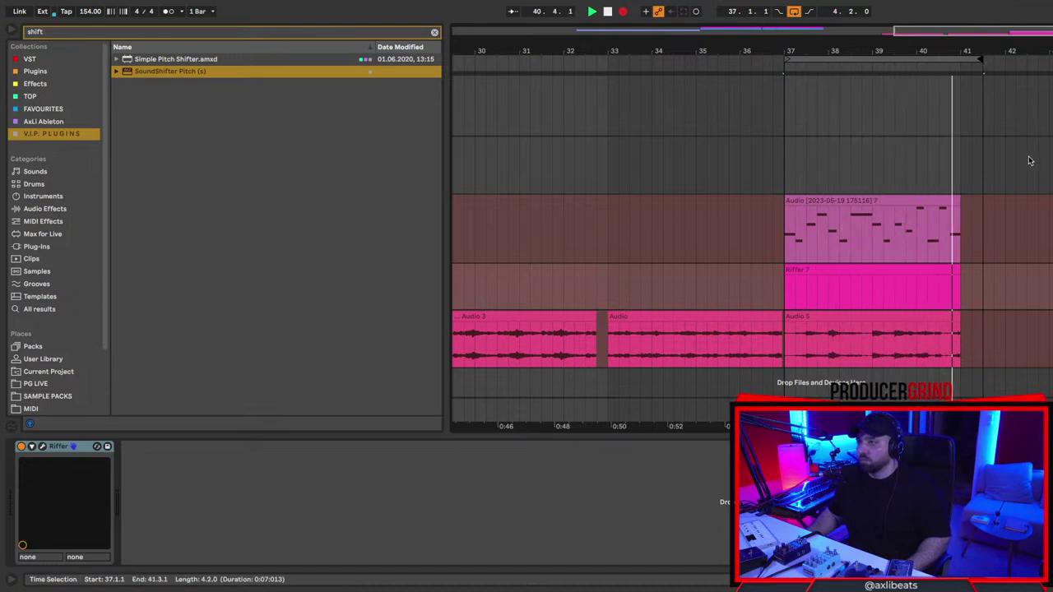
key(F9)
key(Up)
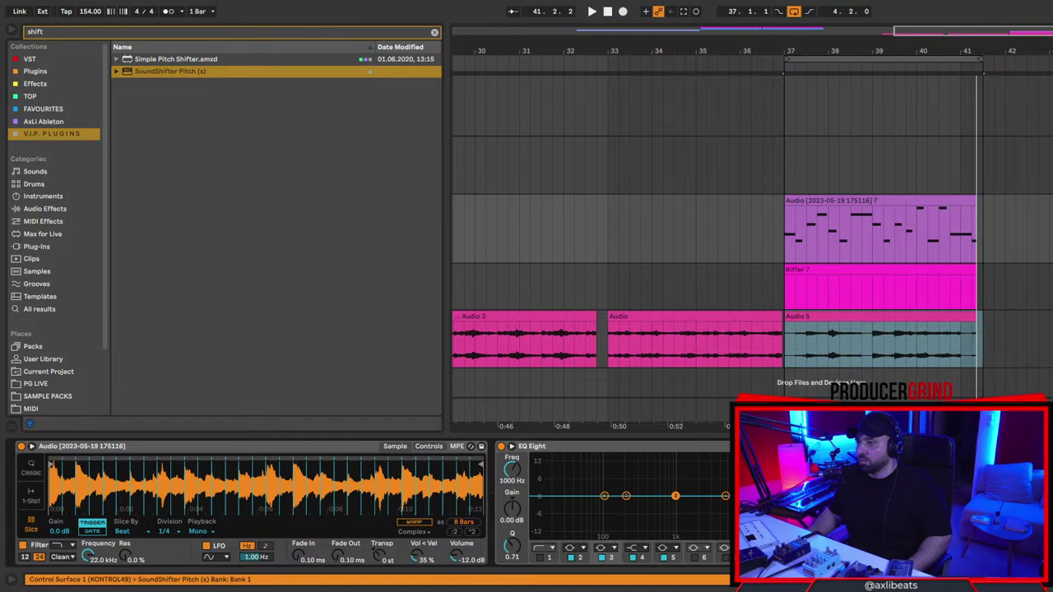
Delete the MIDI clips recorded above the new resampled take on the Simpler and Riffer tracks.
click(1046, 339)
click(1046, 229)
click(1046, 286)
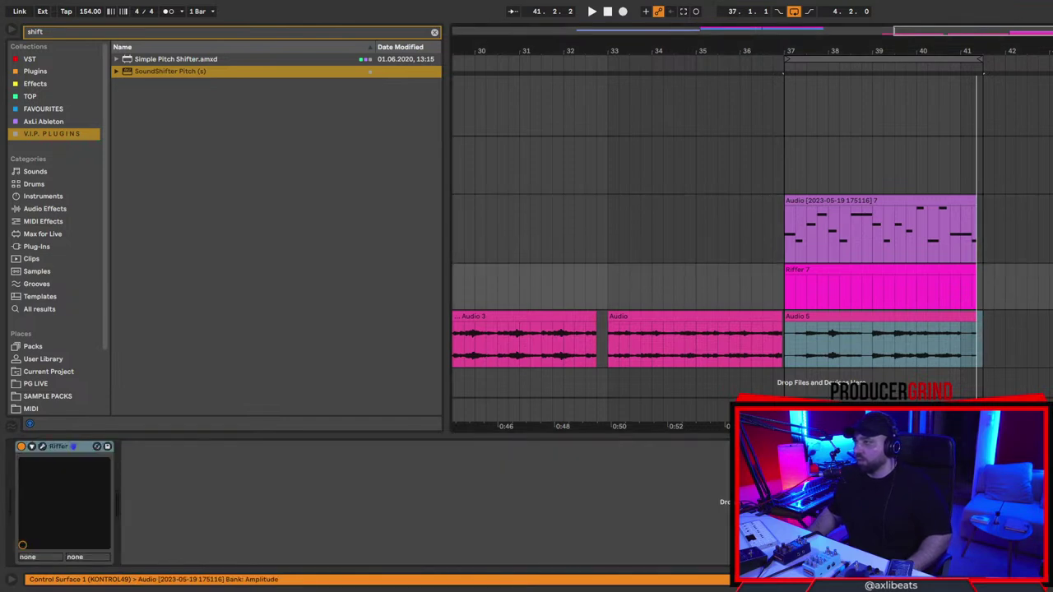
key(Delete)
Trim the Audio 5 take to end at bar 41 and move the Audio 3 clip to start at 29.1.1.
scroll(783, 325, down, 3)
click(848, 266)
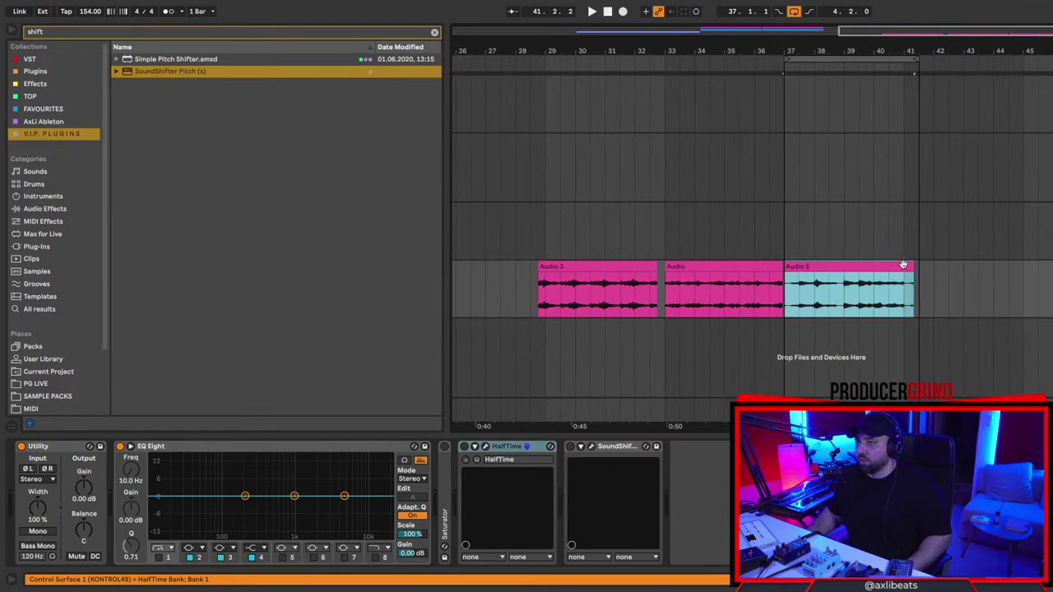
drag(576, 266, 584, 266)
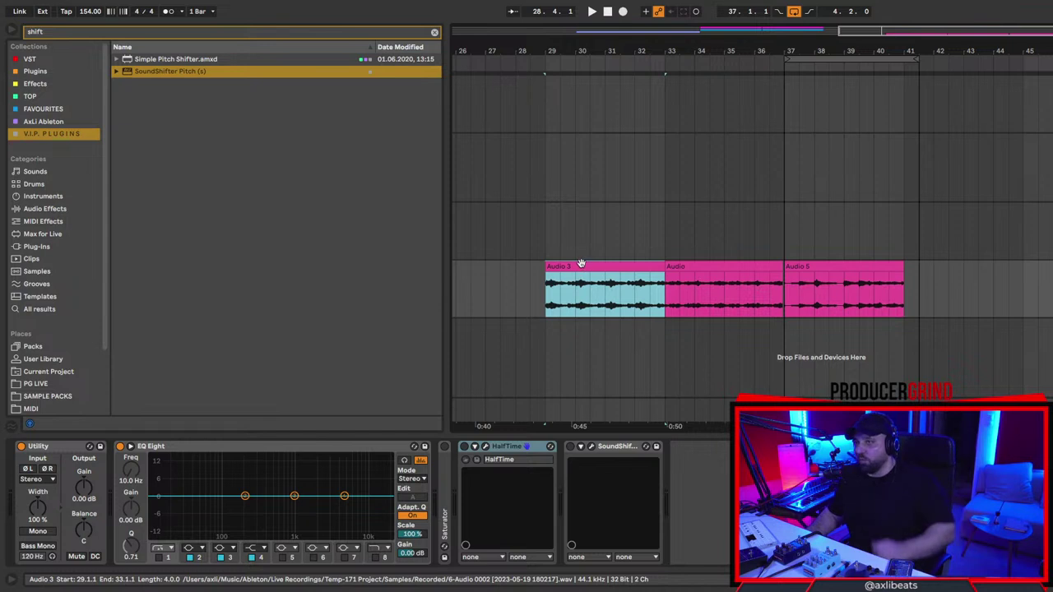
Set the loop to bars 29–33 around the Audio 3 clip and move that clip to start at 25.1.1.
key(space)
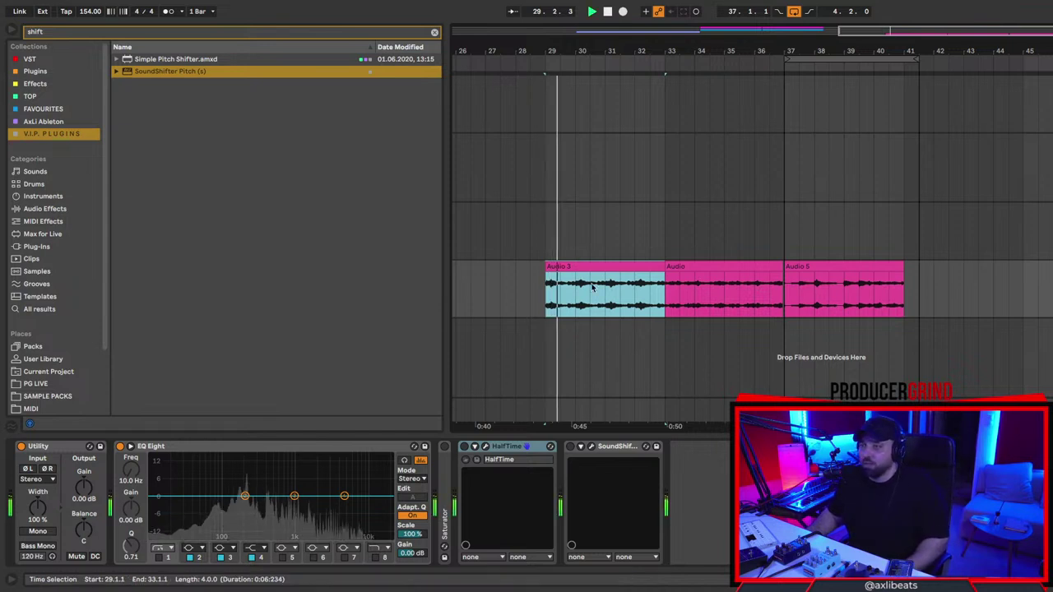
key(super+l)
scroll(617, 286, down, 5)
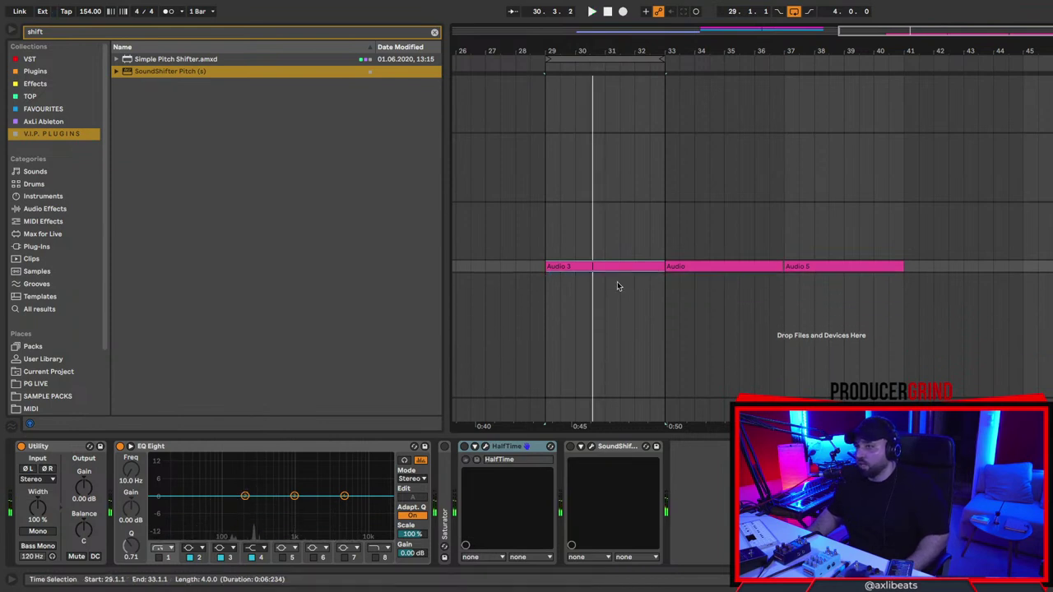
scroll(618, 286, up, 5)
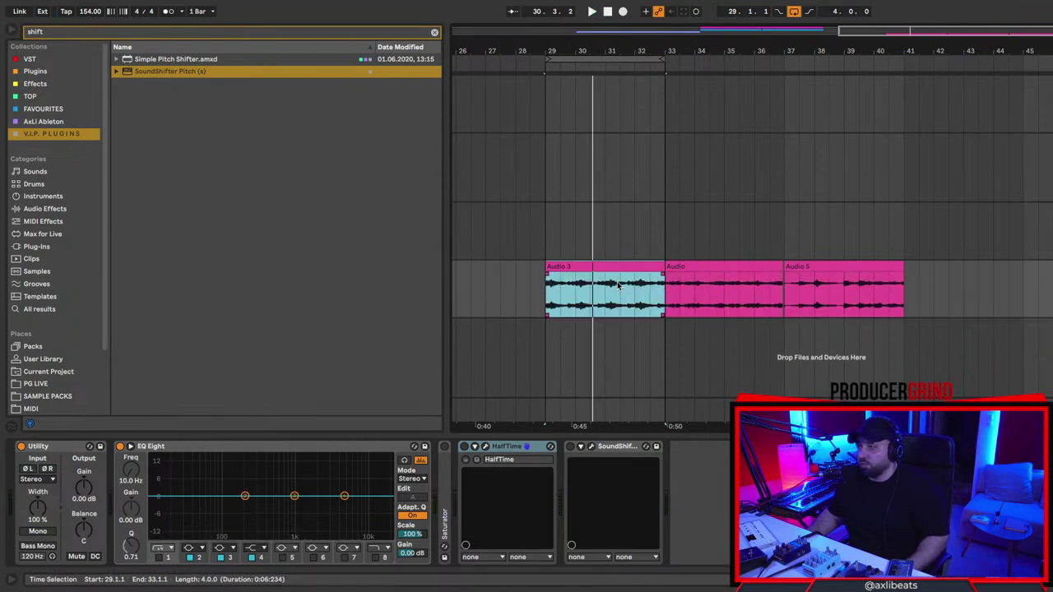
key(minus)
drag(646, 268, 571, 273)
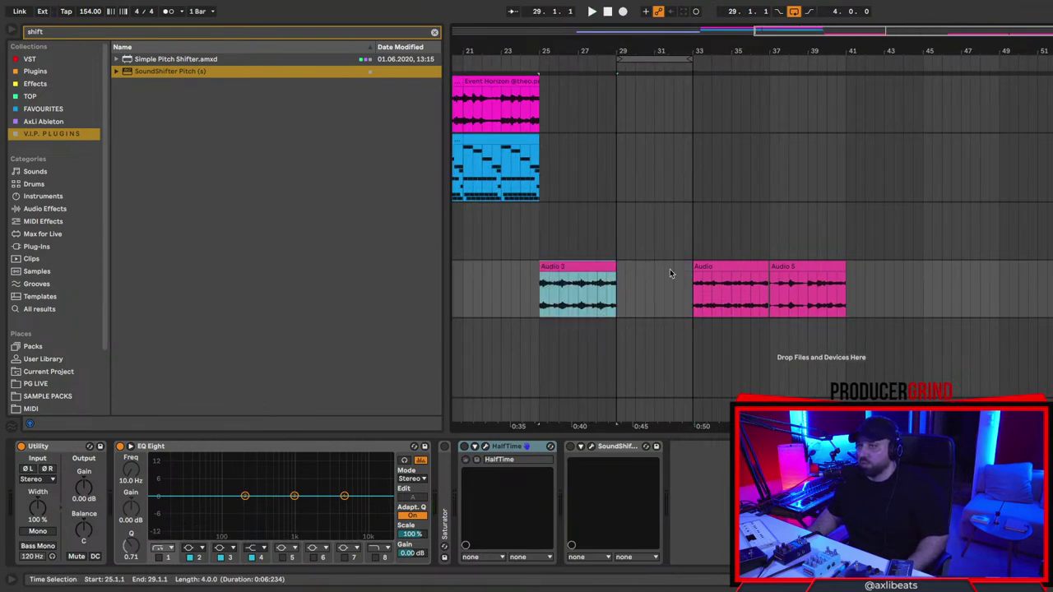
Transpose the Audio 3 clip by +7 semitones during playback and enable HalfTime on its audio track.
key(space)
double_click(567, 266)
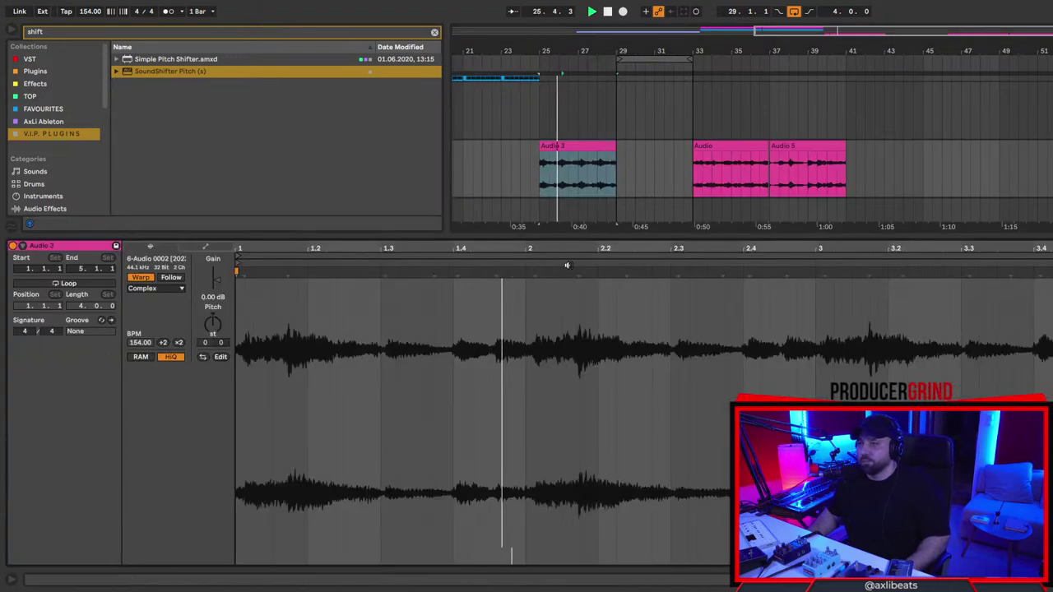
drag(213, 324, 213, 306)
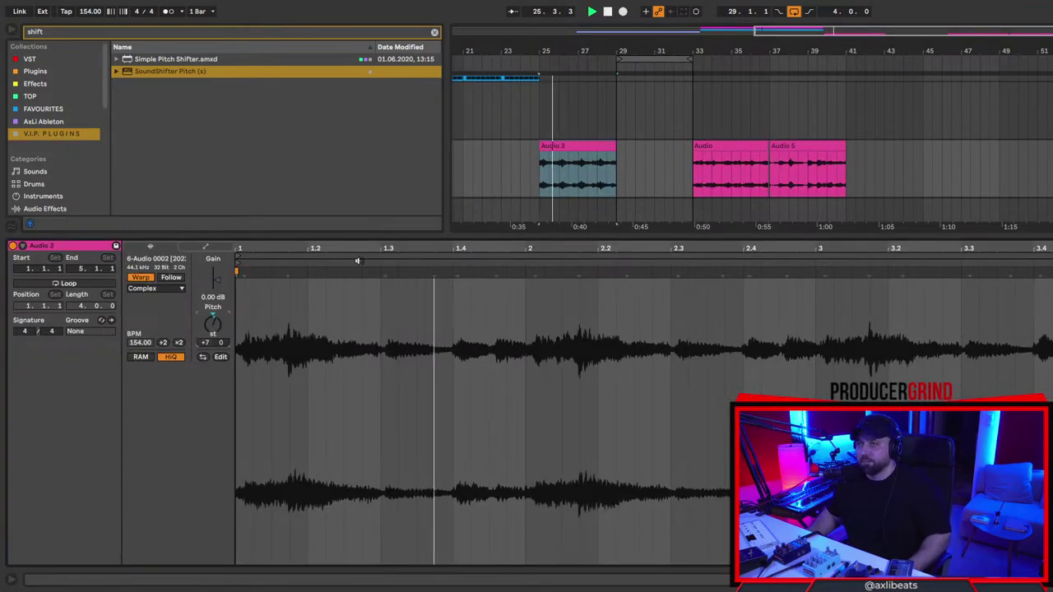
key(shift+Tab)
click(463, 447)
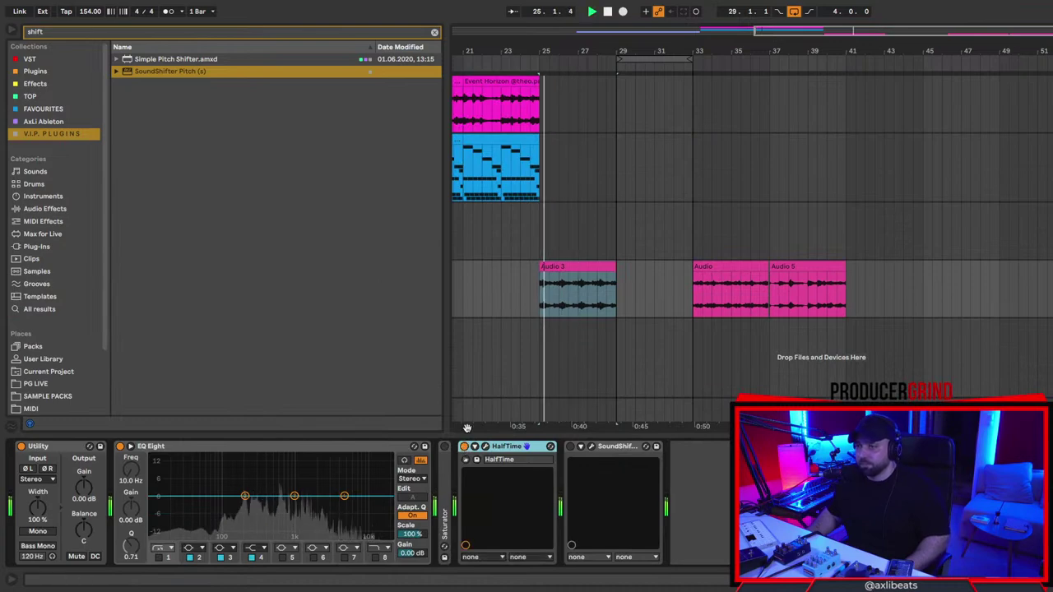
Enable SoundShifter on the audio track and set the loop to bars 25–29 around the Audio 3 clip.
click(571, 447)
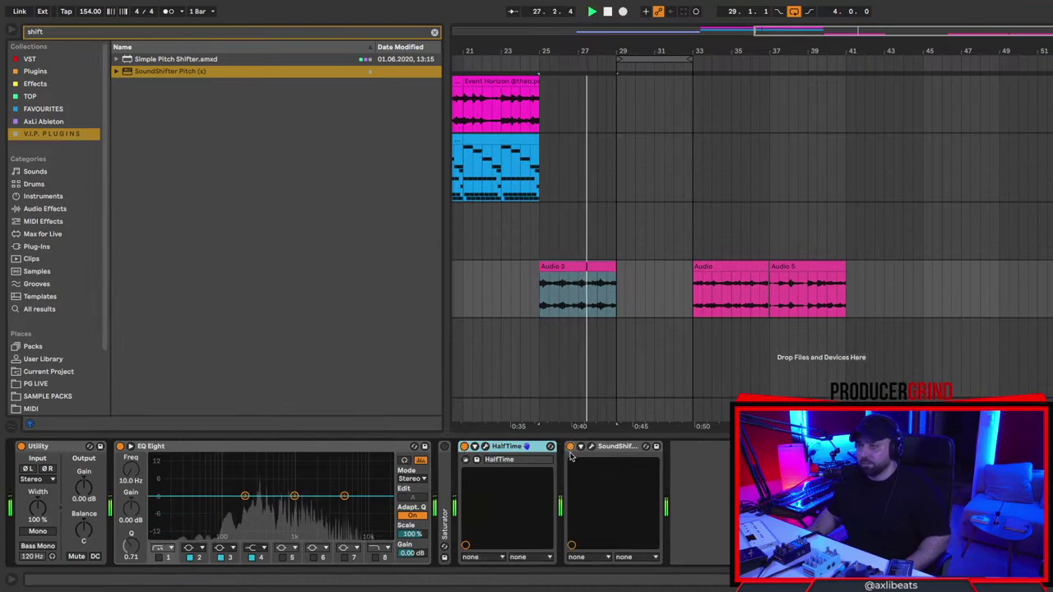
click(580, 269)
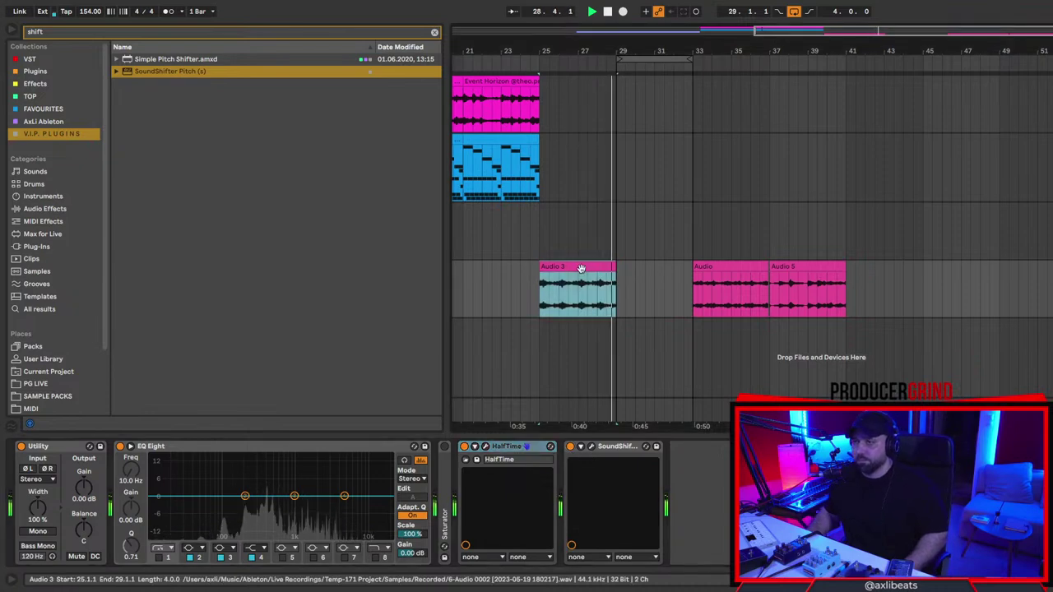
click(726, 262)
click(722, 263)
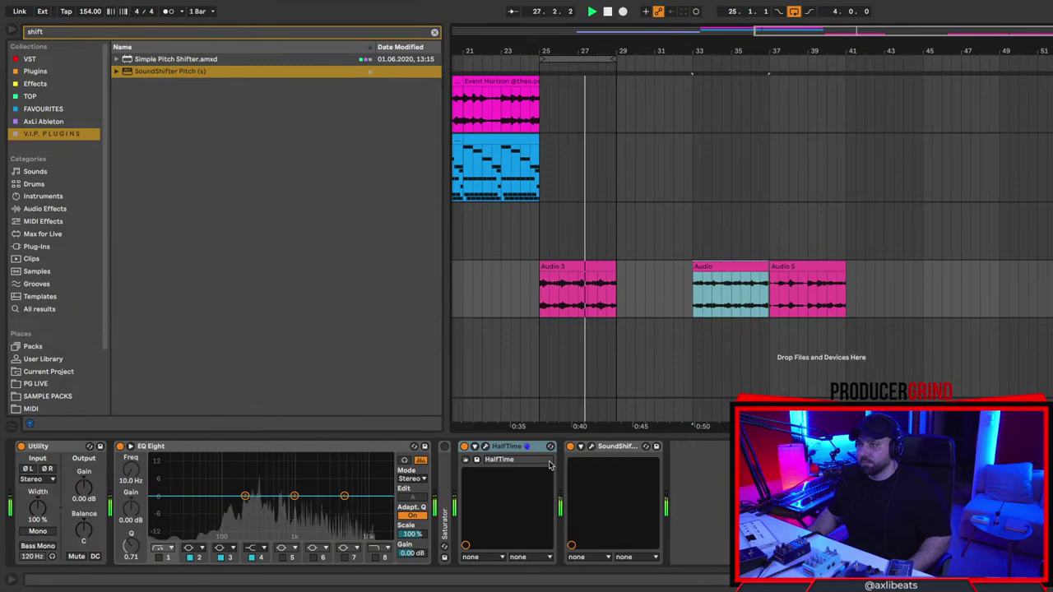
Set the HalfTime mode to 1.5x on the audio track while the Audio 3 clip plays.
click(485, 446)
key(space)
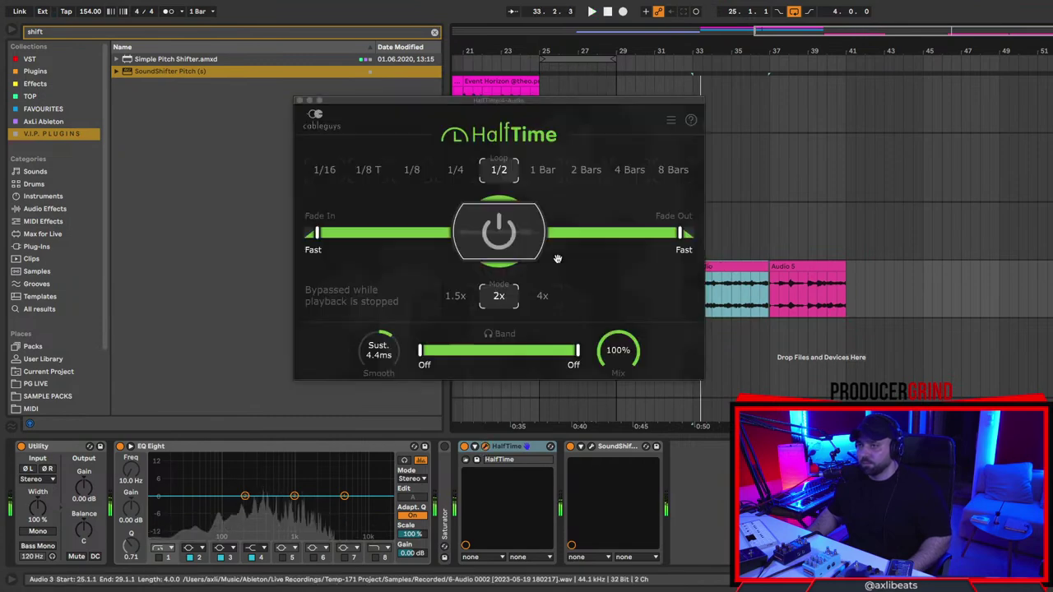
drag(462, 98, 977, 155)
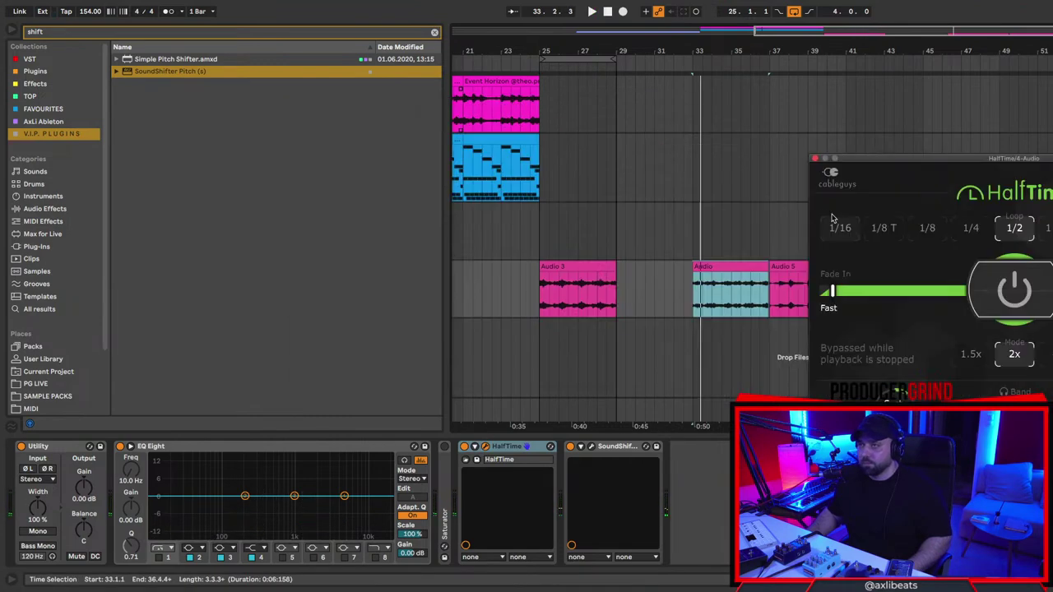
click(577, 288)
key(space)
click(973, 352)
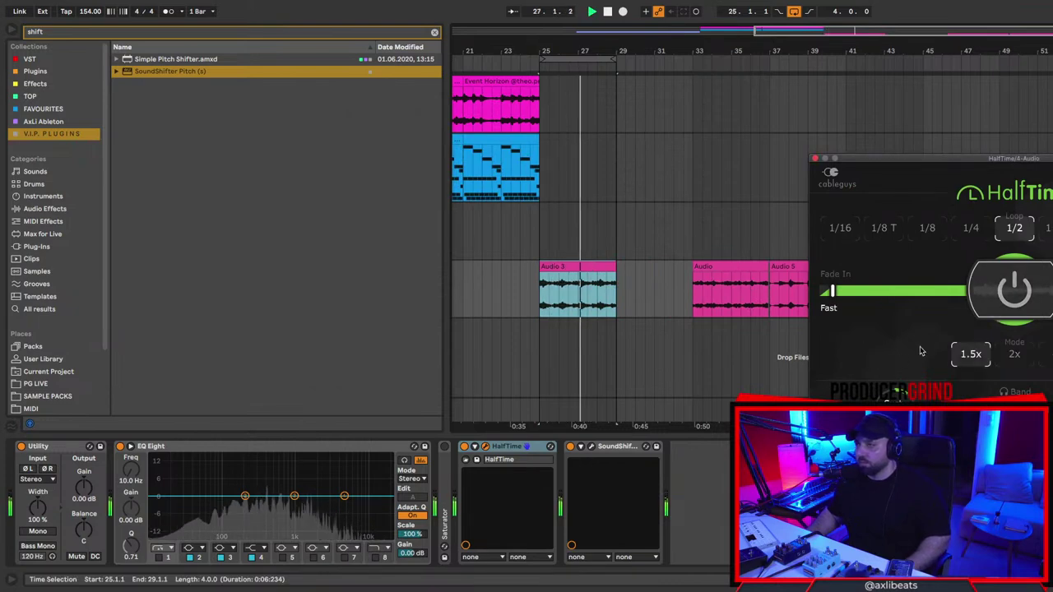
Set SoundShifter's transposition to -2 semitones and close the plugin windows.
click(590, 446)
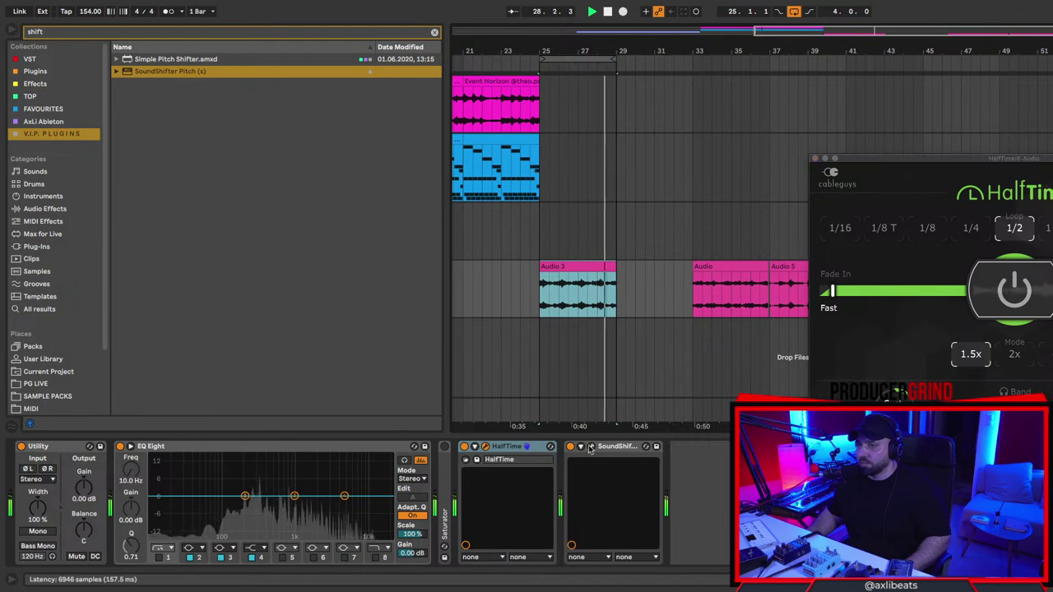
click(590, 447)
click(647, 196)
scroll(645, 195, down, 9)
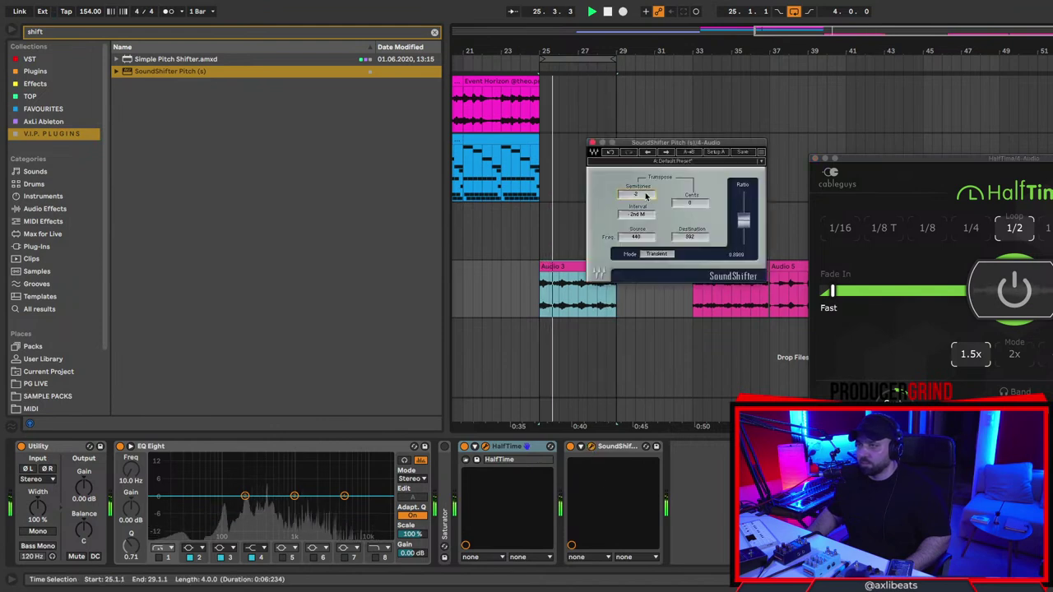
click(592, 144)
key(shift+Tab)
key(shift+Tab)
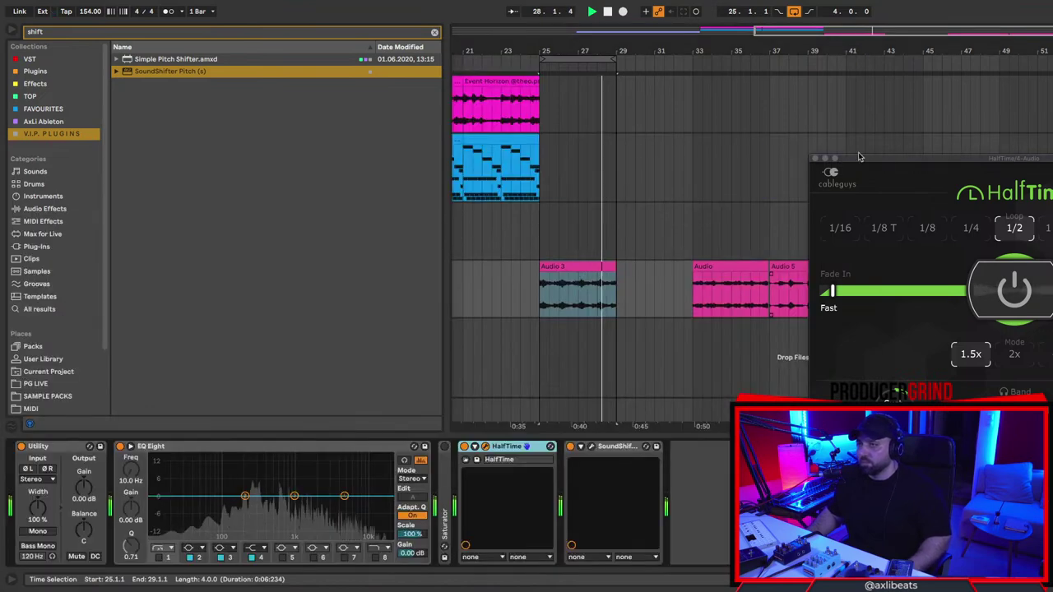
click(814, 159)
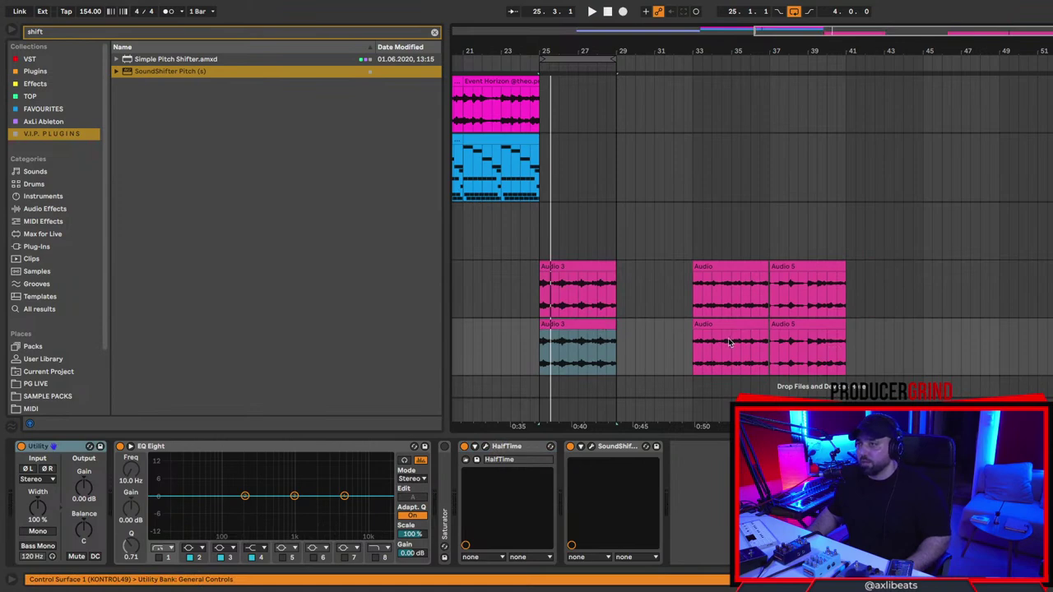
On the duplicated audio track delete the Audio and Audio 5 copies, and delete Audio 3 from the original track.
drag(686, 346, 866, 353)
key(Delete)
drag(645, 291, 492, 288)
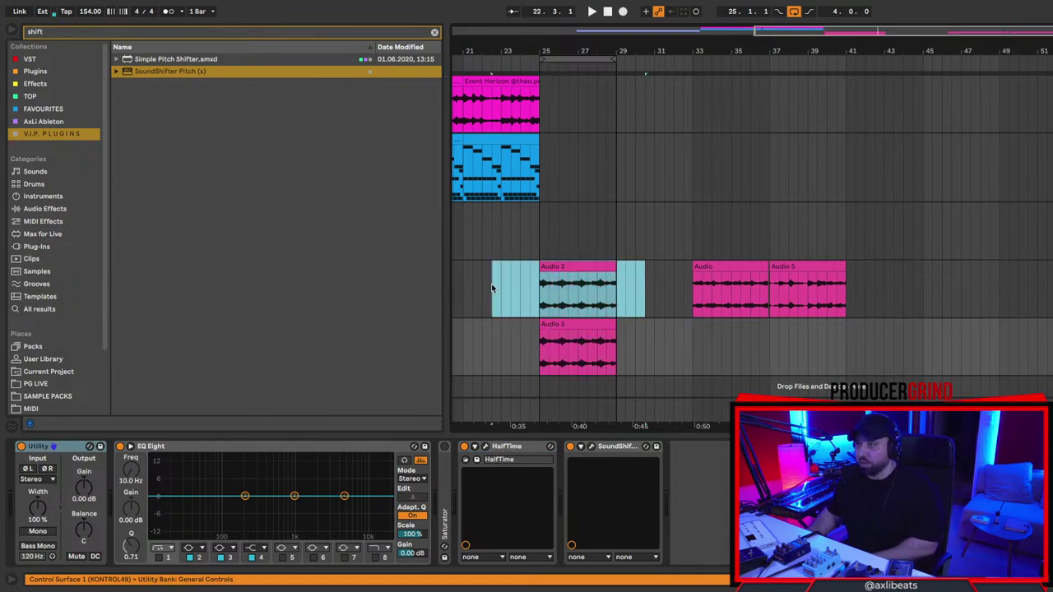
key(Delete)
Bypass HalfTime and SoundShifter on the original audio track and play the Audio clip without them.
click(720, 266)
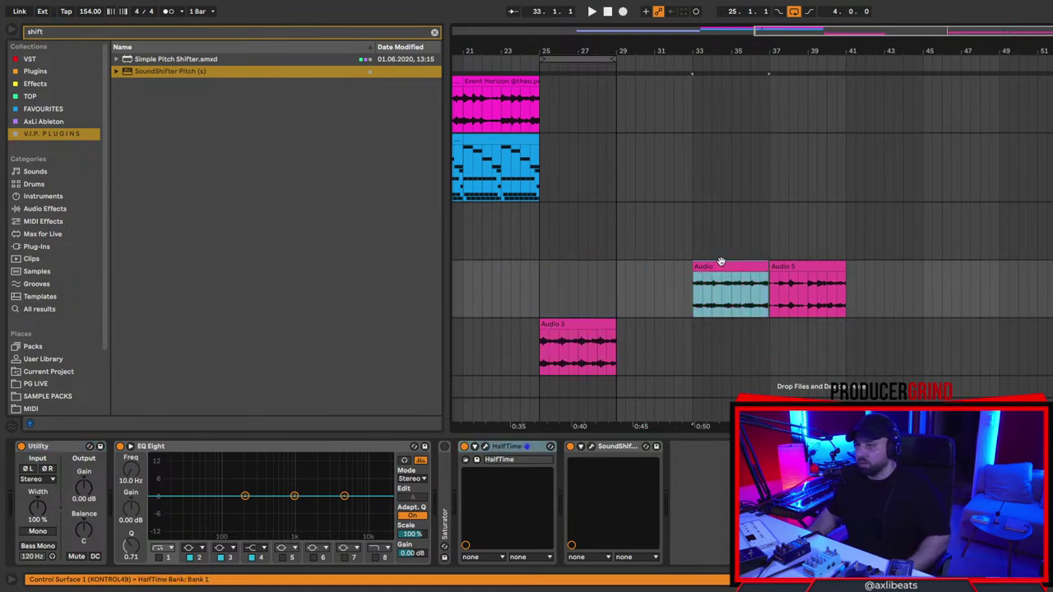
click(474, 447)
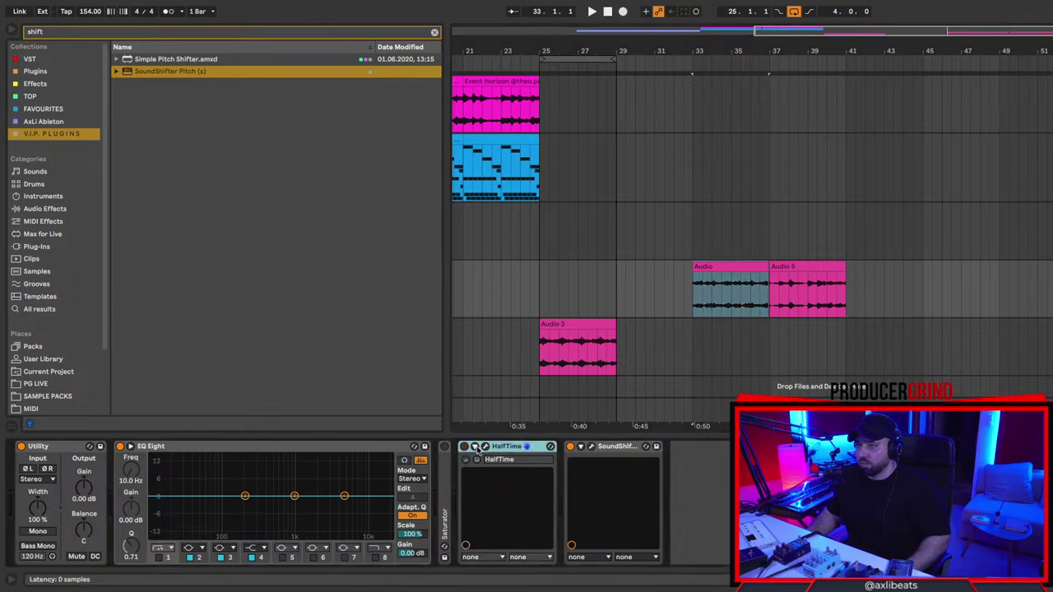
click(569, 446)
key(space)
click(729, 266)
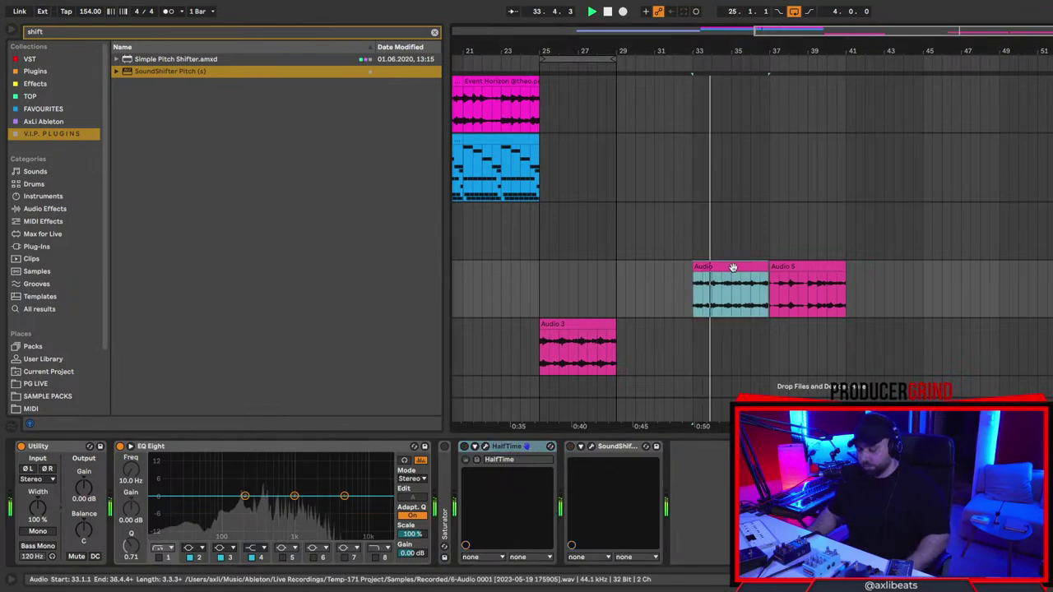
Loop the Audio clip from bar 33 and extend both the loop and the clip to end at bar 37.
key(z)
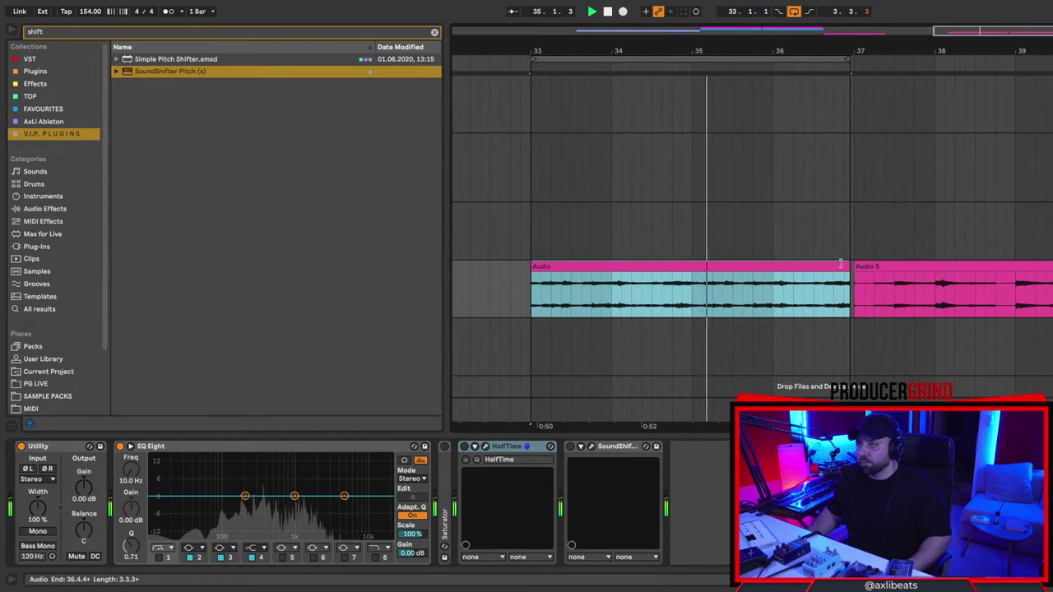
drag(848, 59, 853, 59)
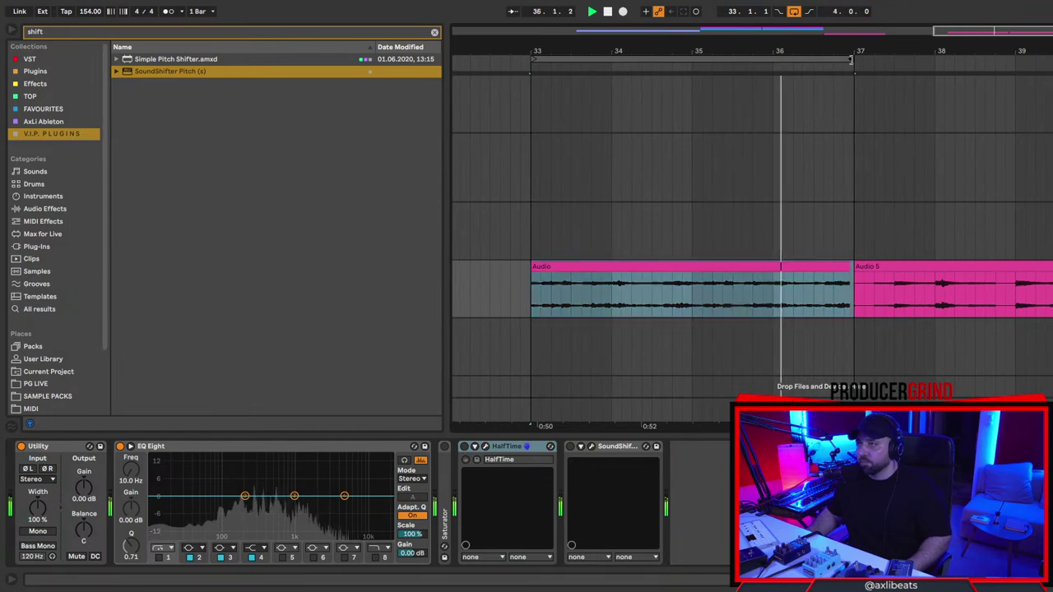
drag(847, 264, 854, 264)
double_click(828, 265)
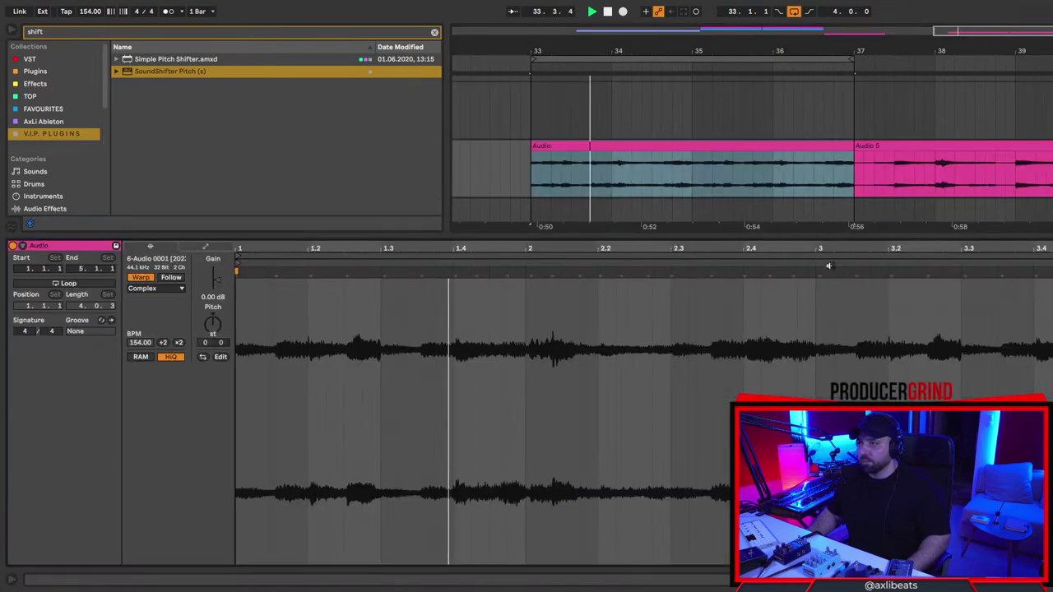
Re-enable HalfTime and SoundShifter on the Audio clip's track and set SoundShifter's transposition to 3 semitones.
key(shift+Tab)
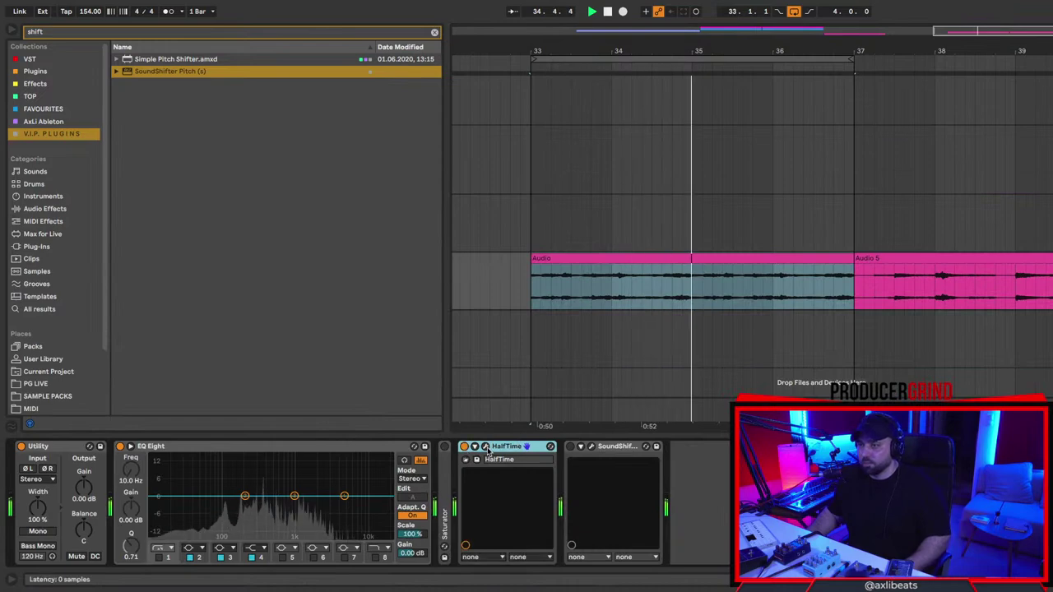
click(486, 447)
drag(928, 175, 634, 129)
click(523, 128)
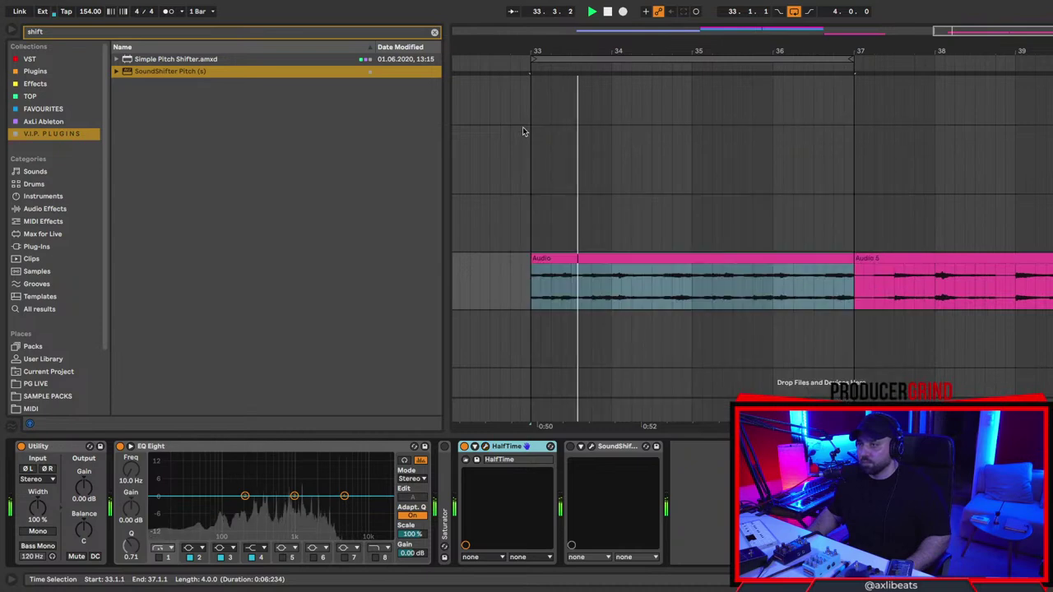
click(591, 447)
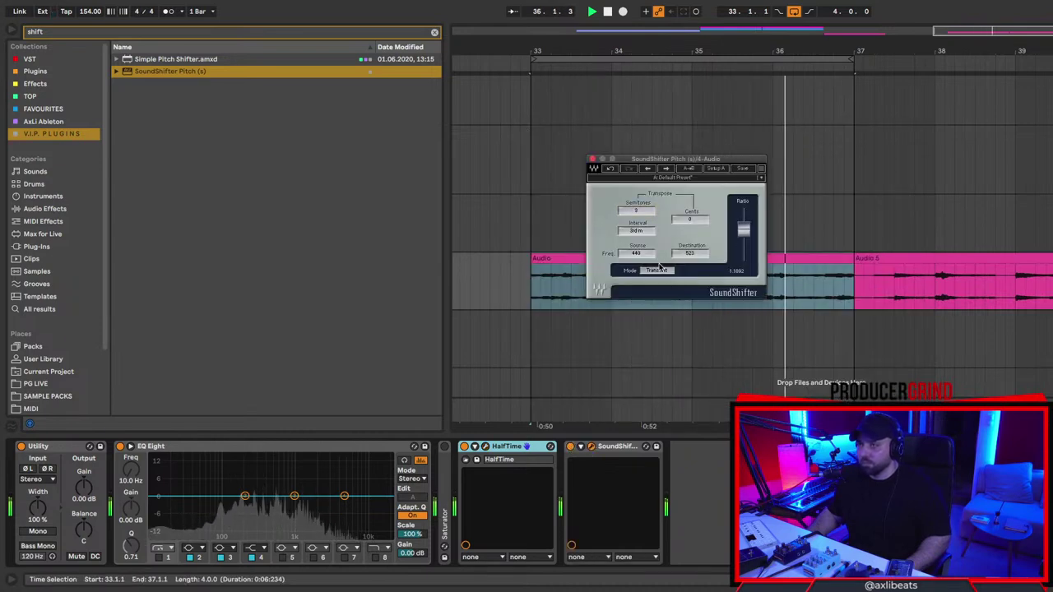
click(592, 159)
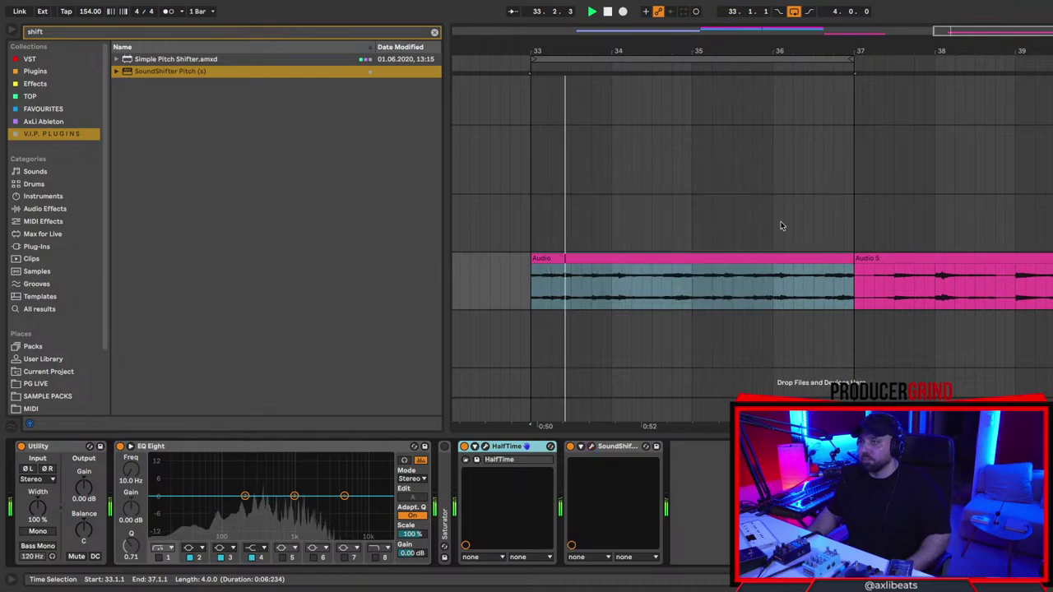
Record the processed output of the Audio clip onto the duplicated track, starting at bar 33.
double_click(833, 258)
key(shift+Tab)
scroll(847, 268, down, 5)
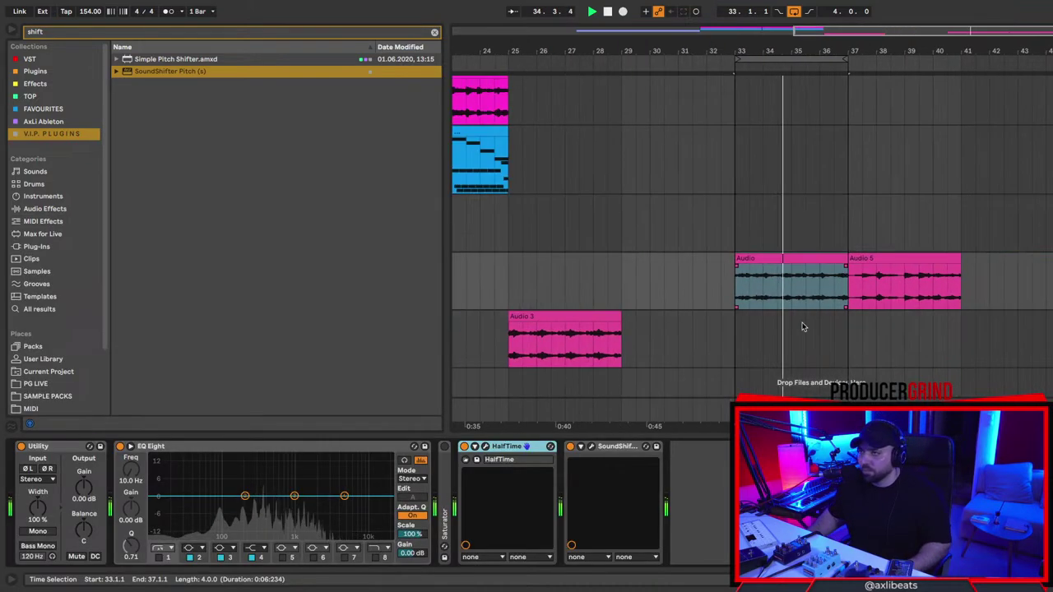
click(738, 346)
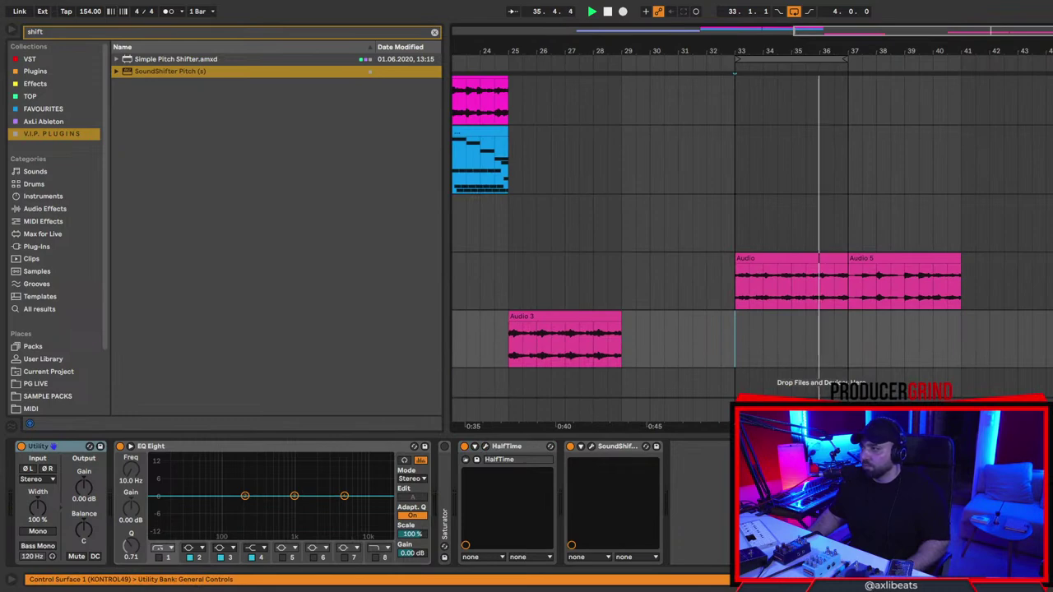
key(space)
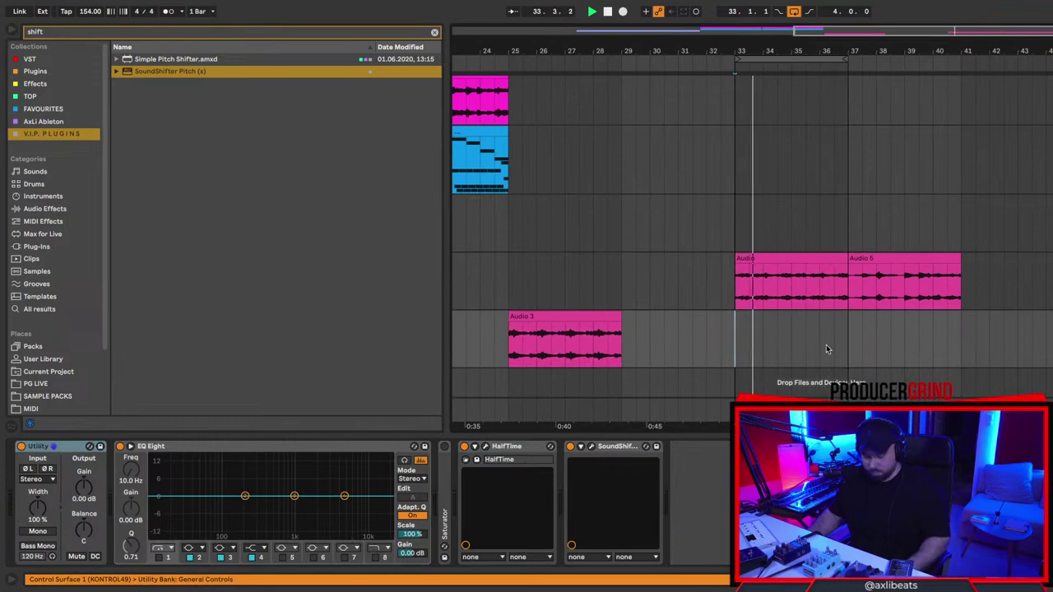
key(space)
key(F9)
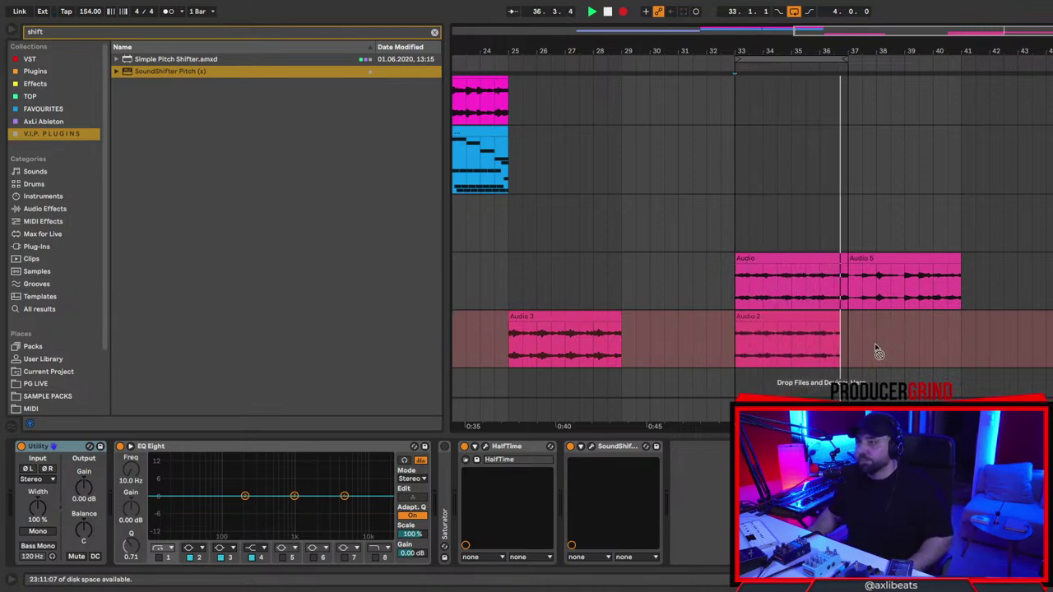
key(space)
Move the new Audio 2 recording to start at bar 29 and delete the source Audio clip above it.
drag(801, 330, 686, 329)
click(801, 253)
key(Delete)
Play the Audio 5 clip with its effects, and freeze and flatten its track.
click(845, 281)
key(space)
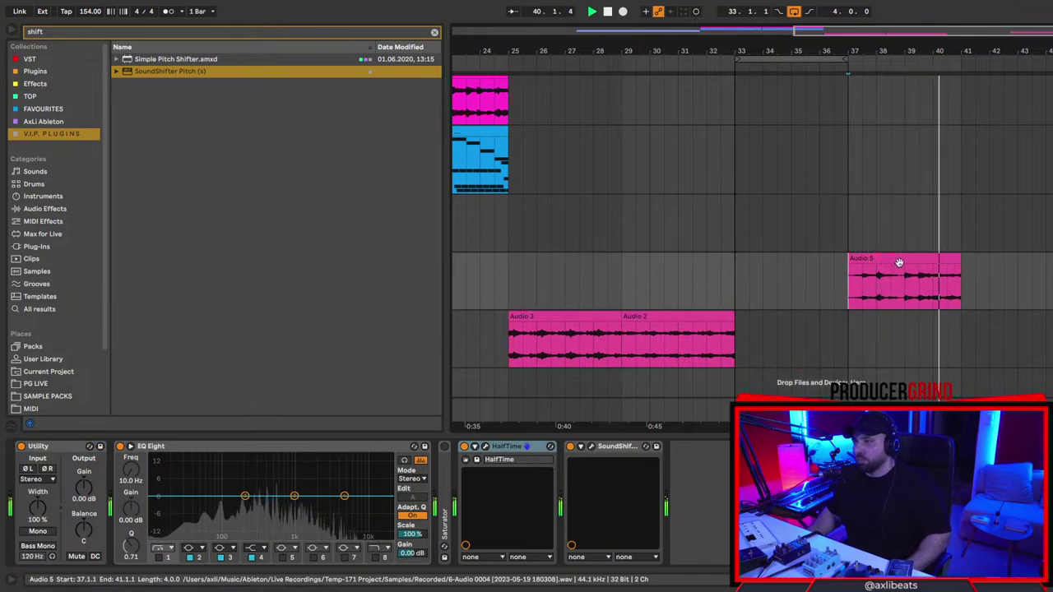
key(space)
right_click(899, 263)
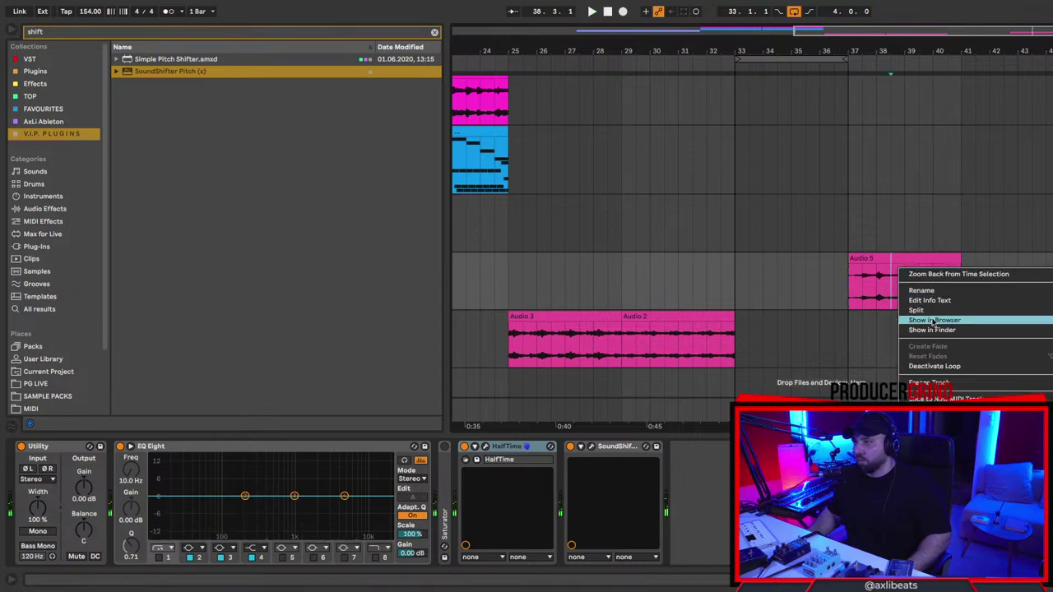
click(936, 382)
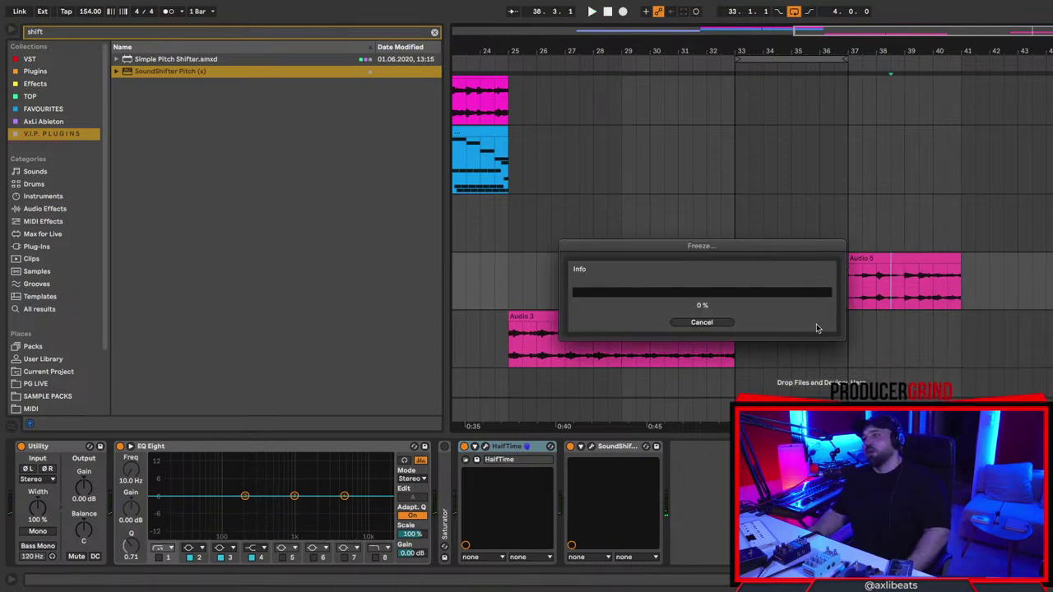
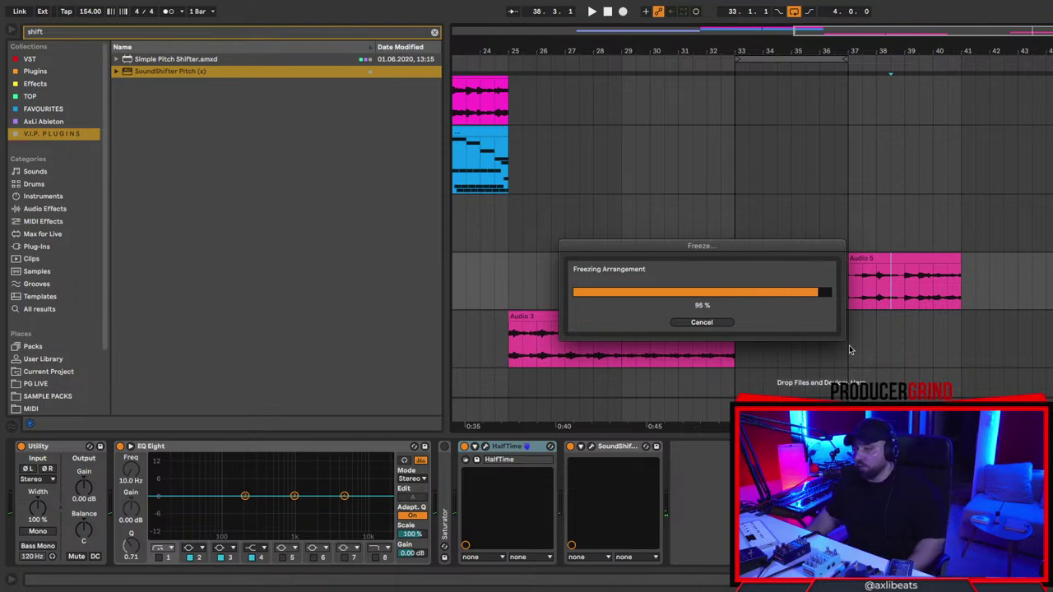
right_click(895, 296)
click(929, 368)
Trim the quiet lead-in from the Audio 5 (Freeze) clip and align the clip's start with bar 37.
click(913, 256)
drag(998, 258, 997, 257)
scroll(870, 282, up, 5)
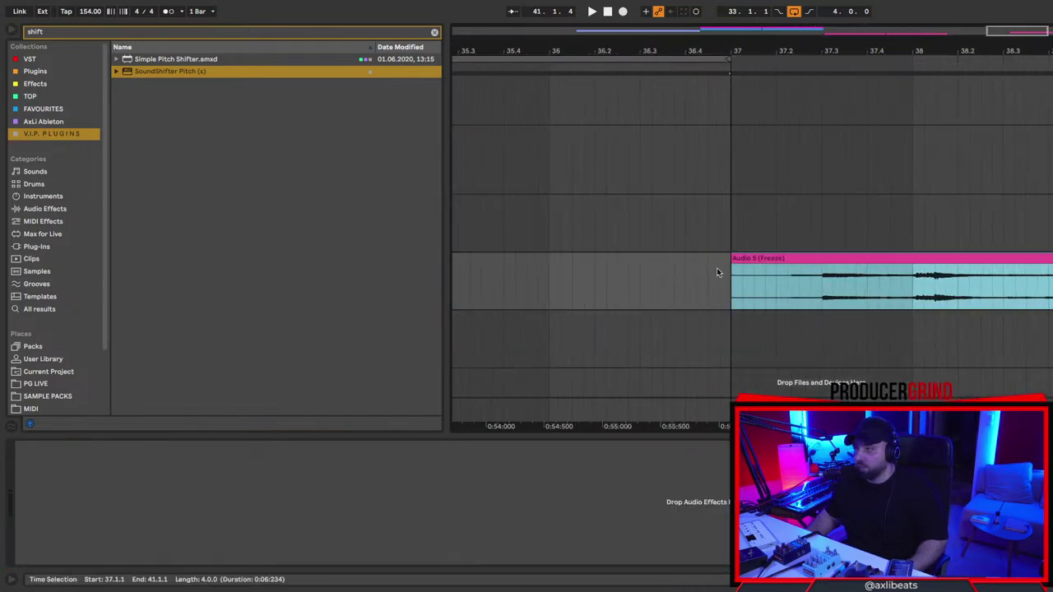
drag(730, 258, 763, 263)
scroll(781, 284, down, 10)
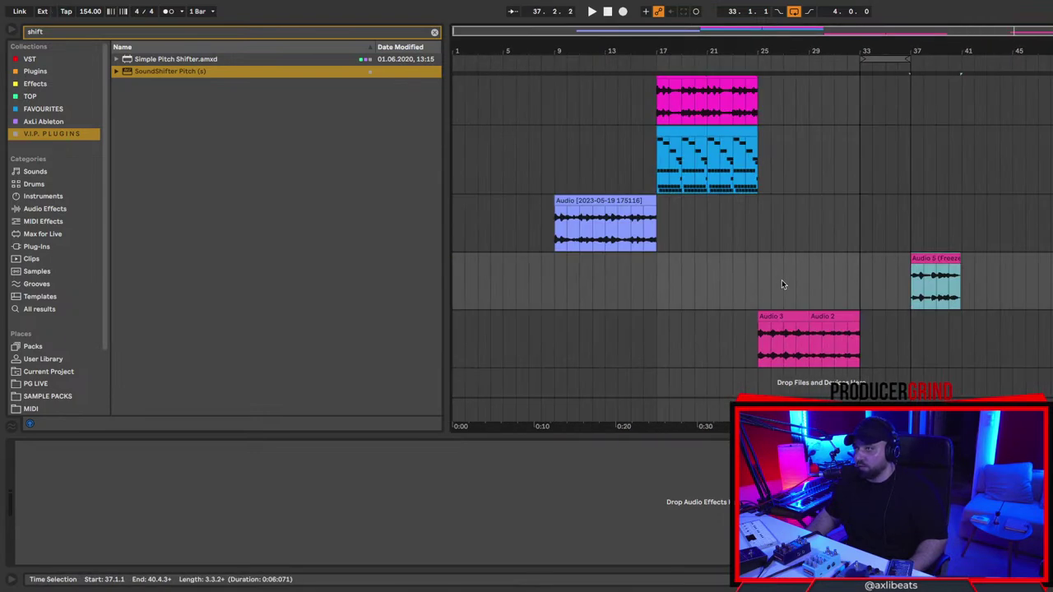
scroll(989, 296, up, 10)
scroll(800, 257, down, 5)
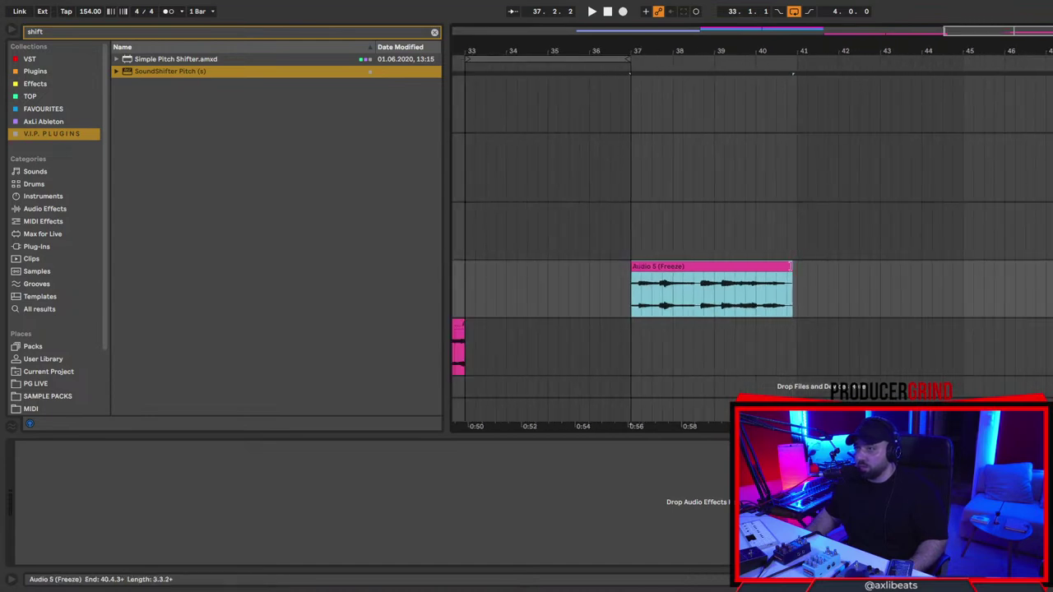
scroll(782, 280, down, 5)
Play the Audio 3 and Audio 2 clips, and move Audio 2 to start at 41.1.1 on its track.
click(724, 339)
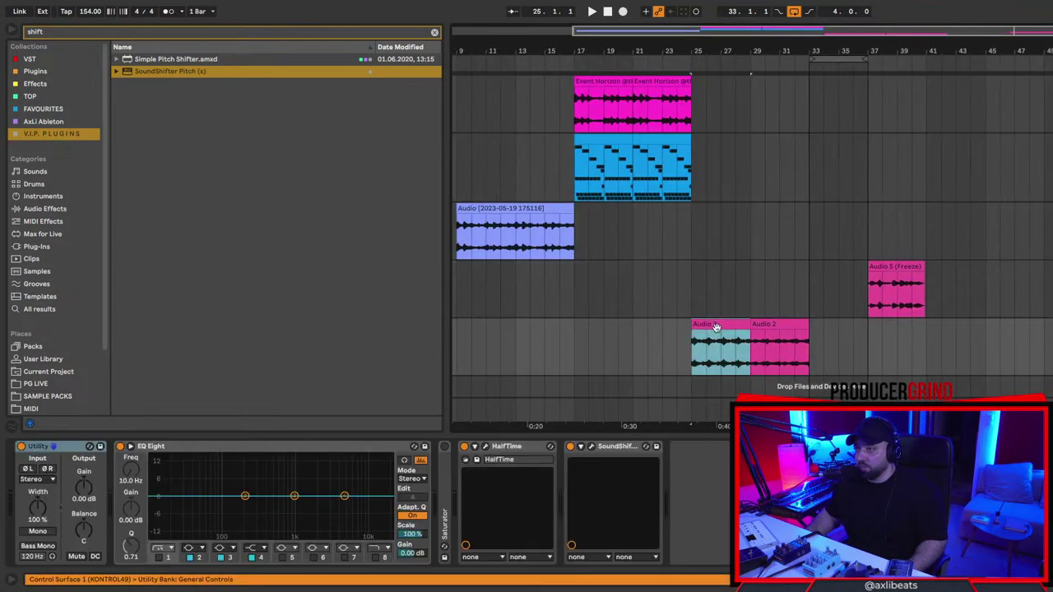
click(769, 325)
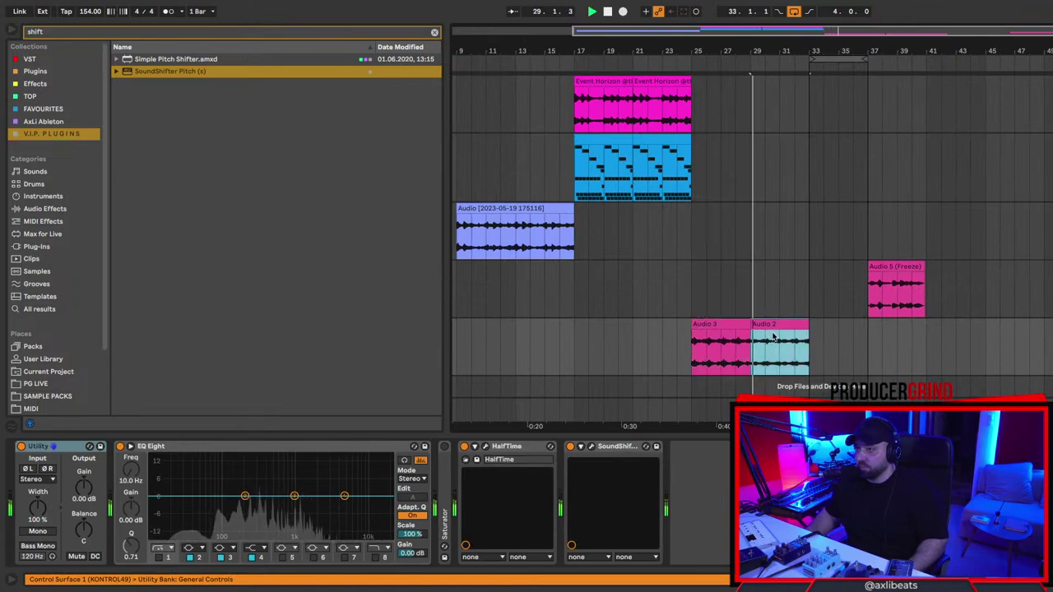
drag(768, 325, 945, 326)
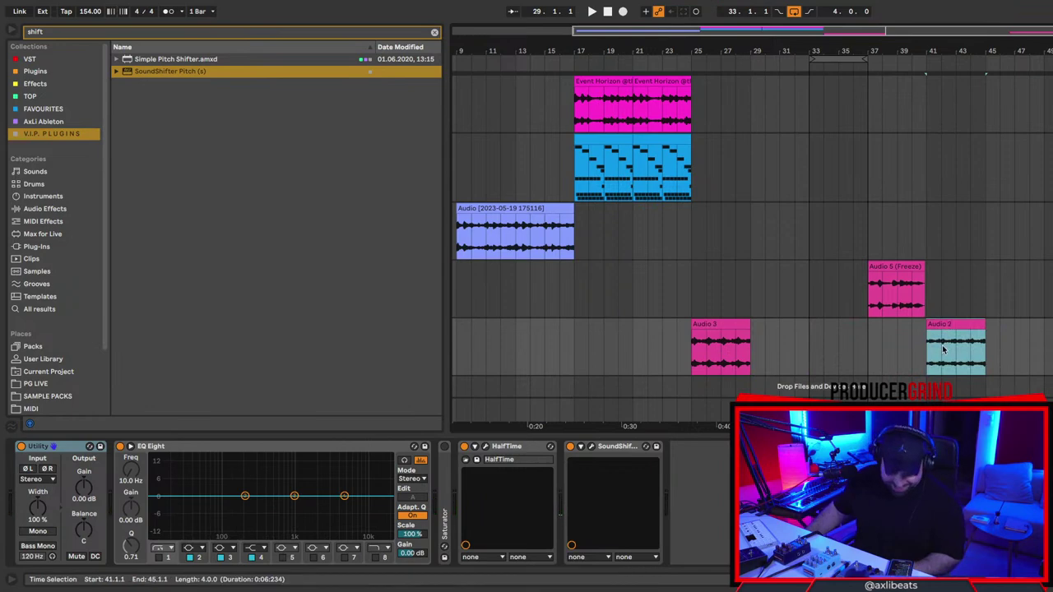
Play the Audio 2 clip at bar 41 with its effects, and freeze and flatten its track.
scroll(949, 324, up, 5)
key(space)
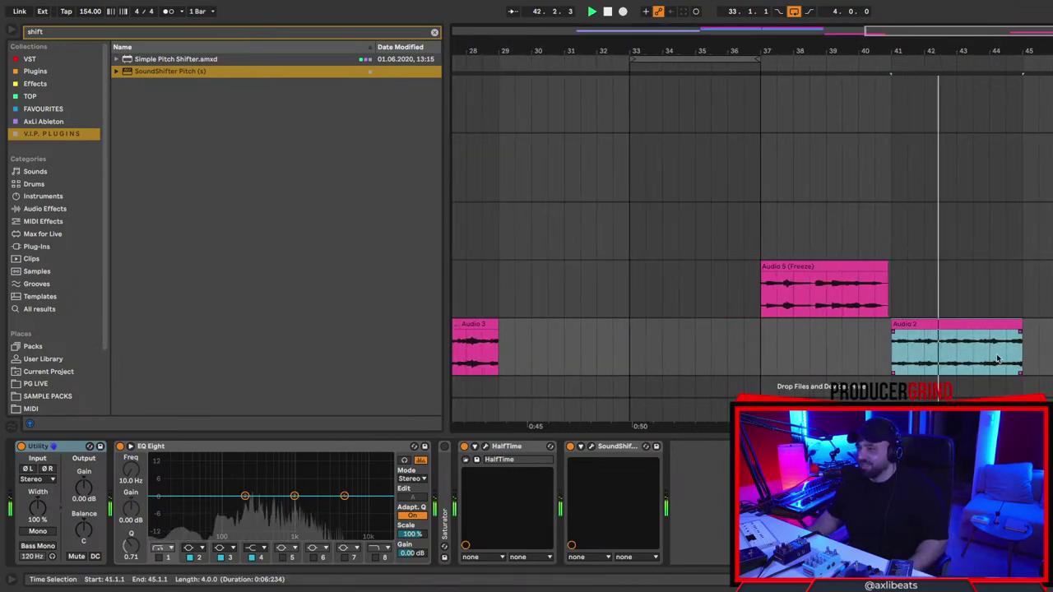
right_click(857, 357)
click(888, 465)
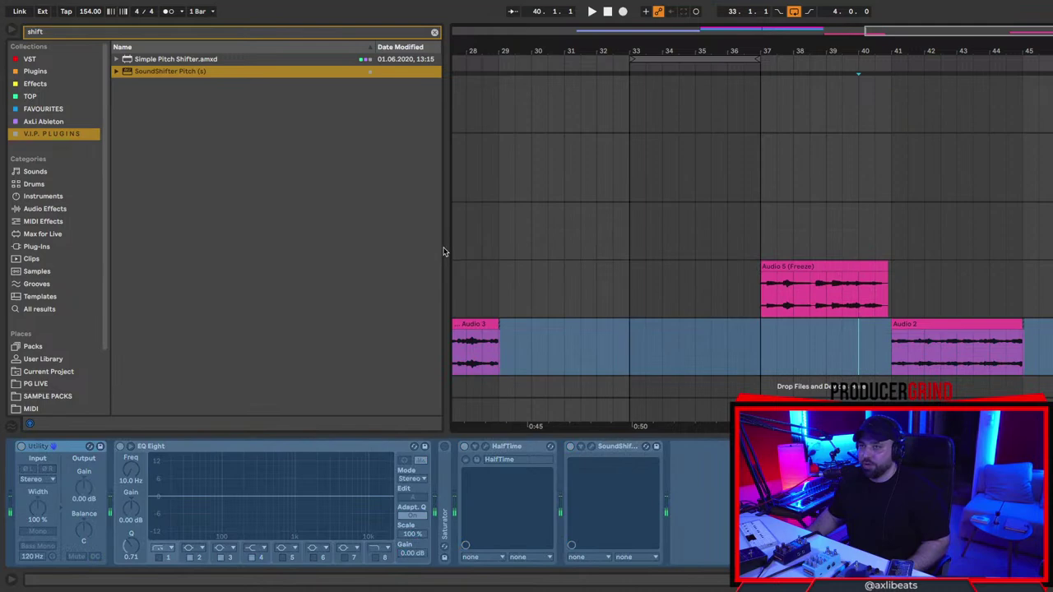
drag(443, 247, 263, 236)
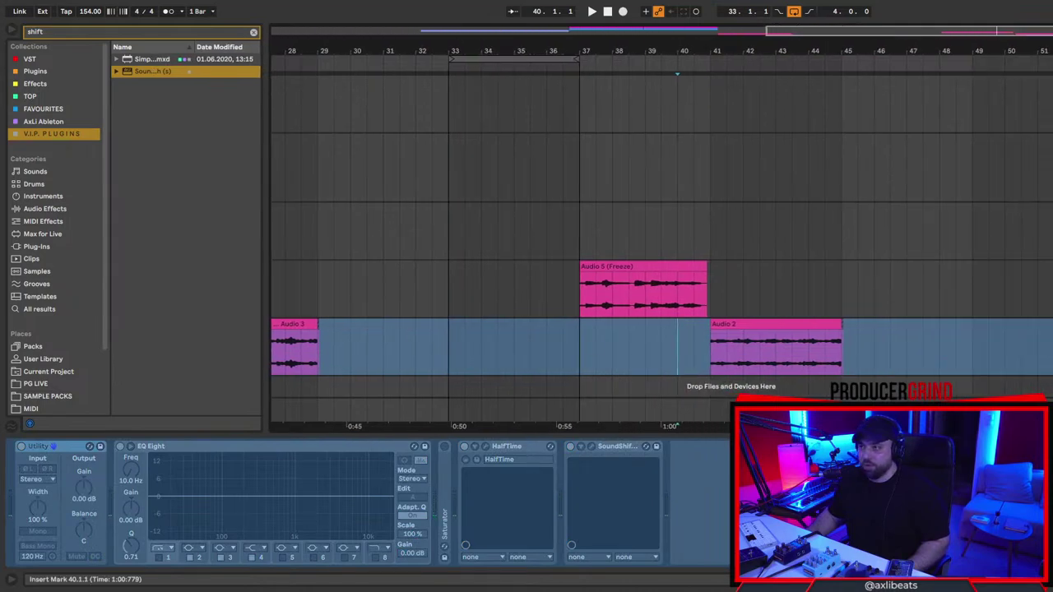
right_click(791, 362)
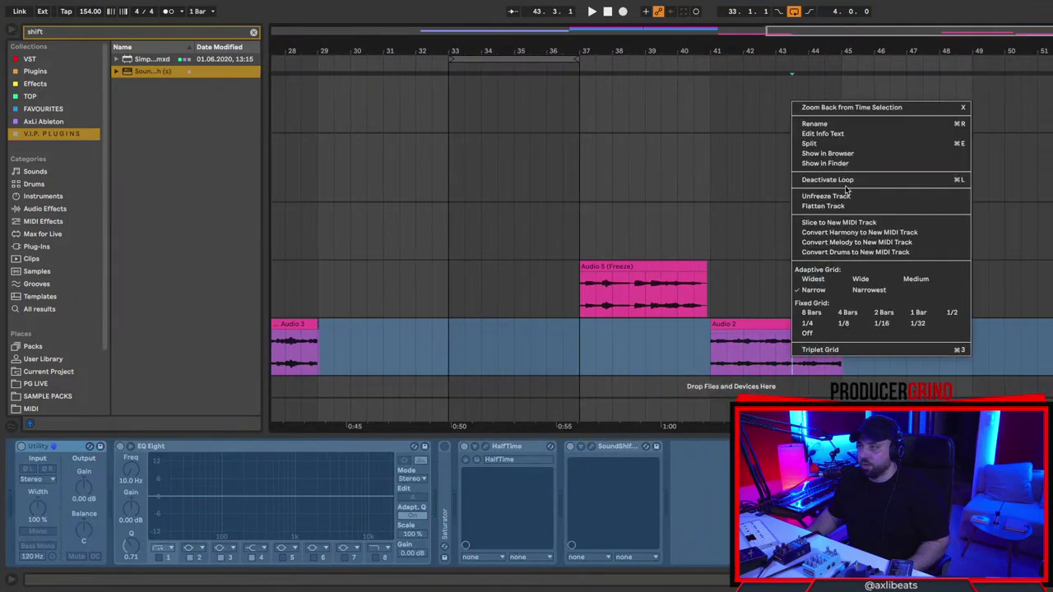
click(823, 206)
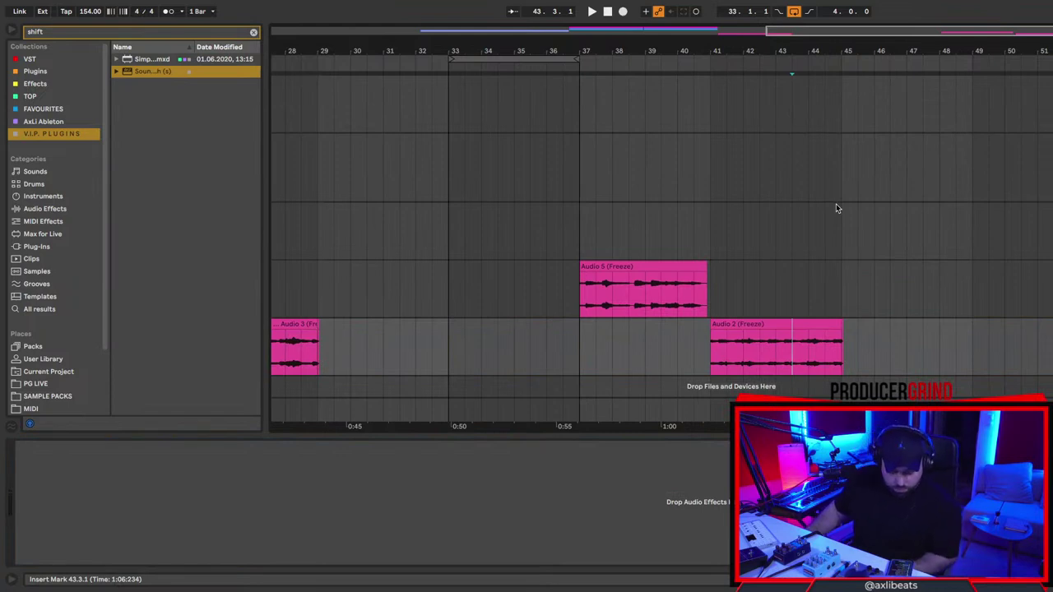
Play the flattened Audio 2 (Freeze) clip from bar 41 and the Audio 5 (Freeze) clip from bar 37.
click(836, 323)
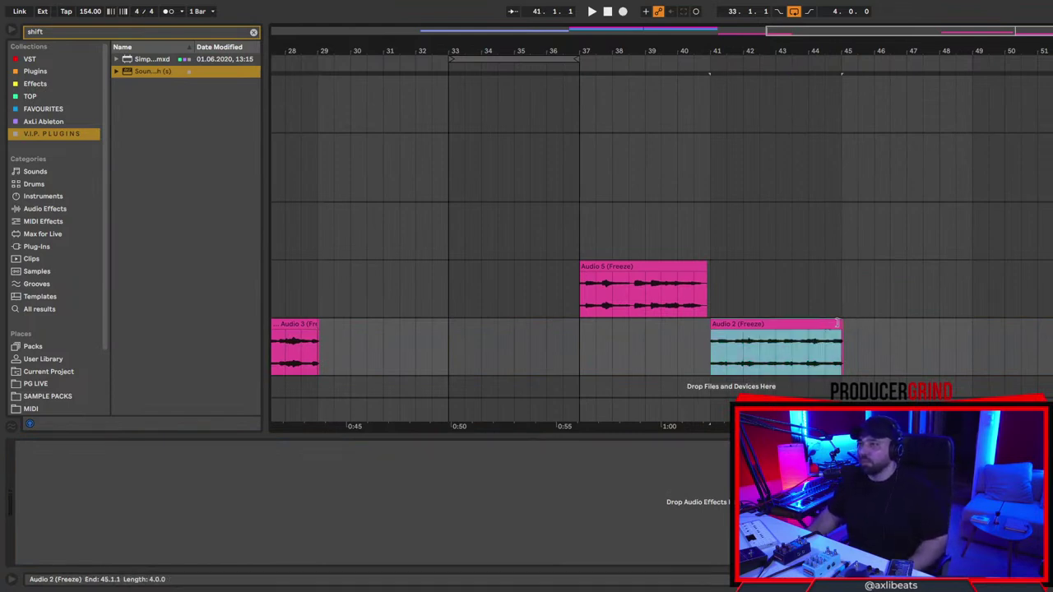
key(space)
click(566, 288)
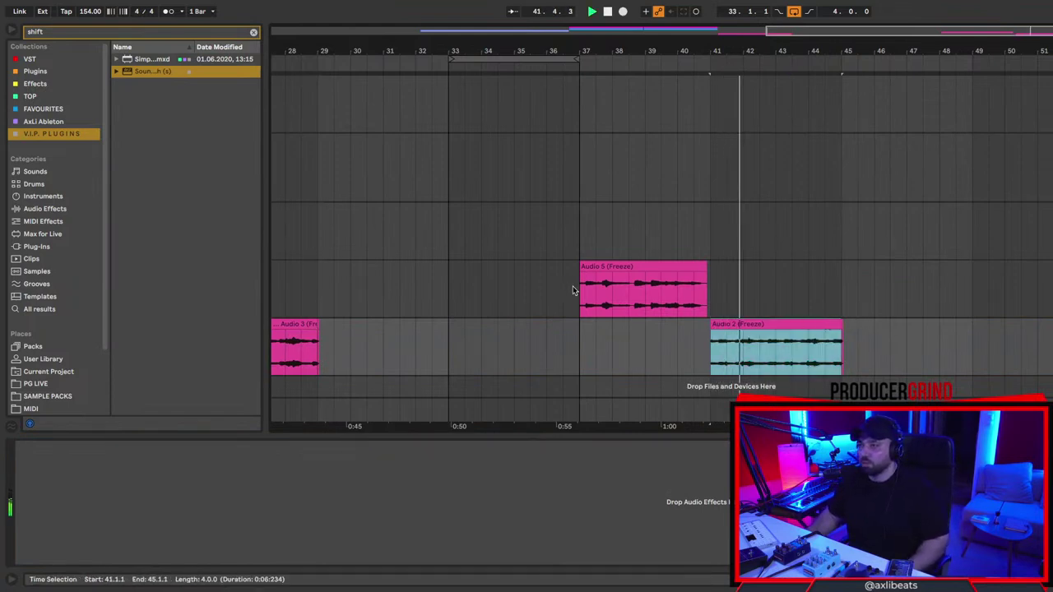
key(space)
key(space)
scroll(601, 290, left, 3)
scroll(600, 290, down, 3)
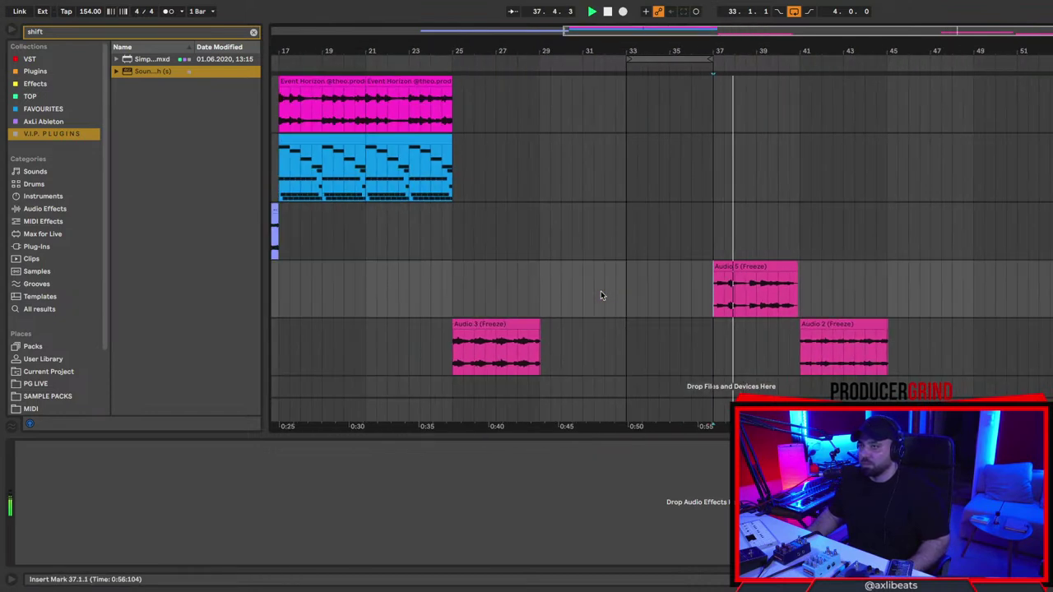
Turn on the metronome and check the timing of the Audio 5 (Freeze) and Audio 2 (Freeze) clips against it.
click(739, 267)
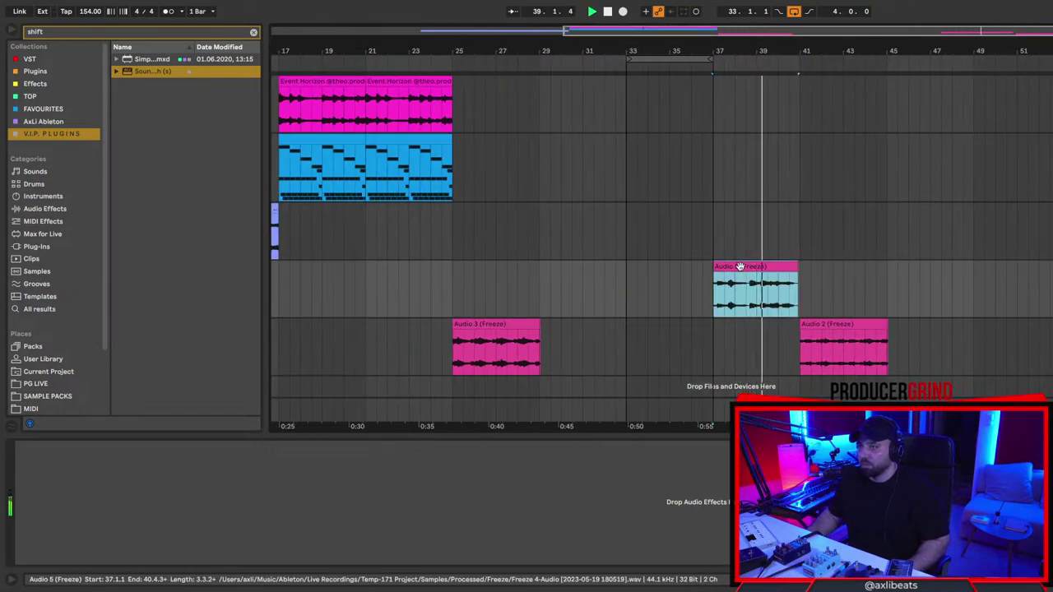
scroll(738, 280, up, 5)
key(space)
key(space)
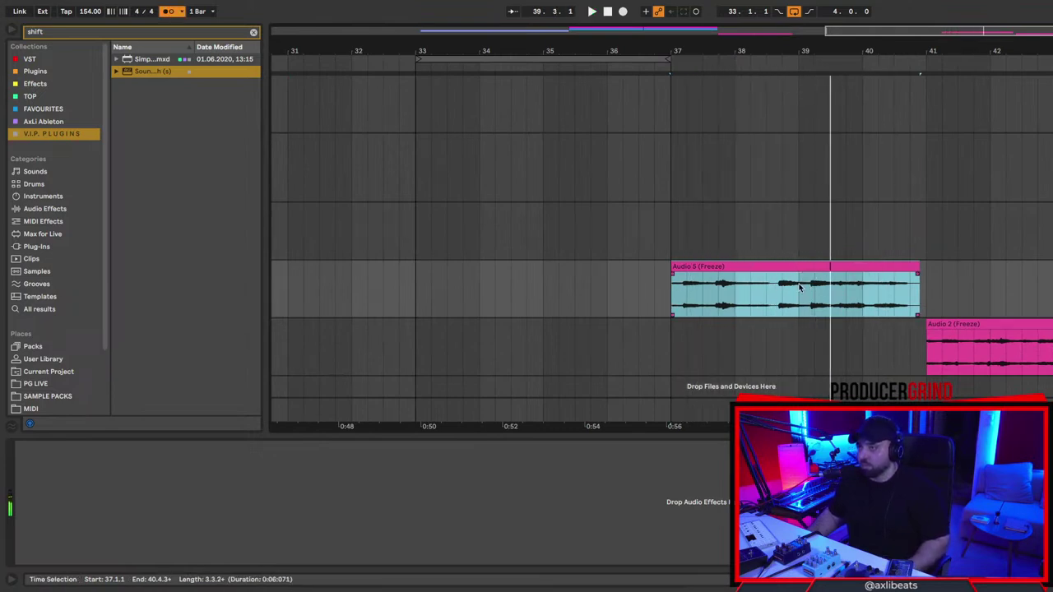
click(784, 288)
scroll(779, 292, up, 4)
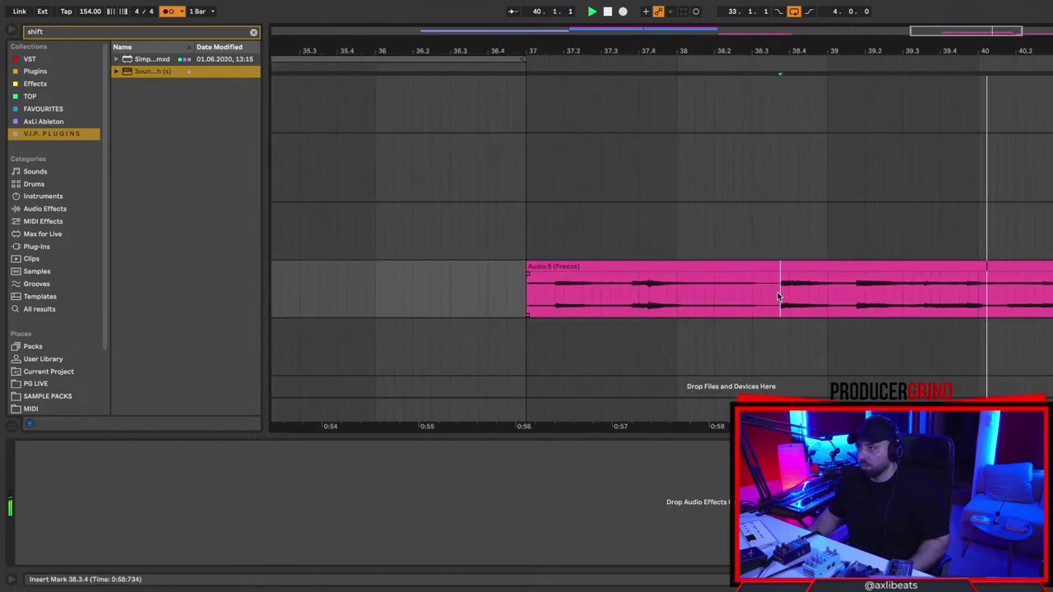
scroll(782, 300, down, 5)
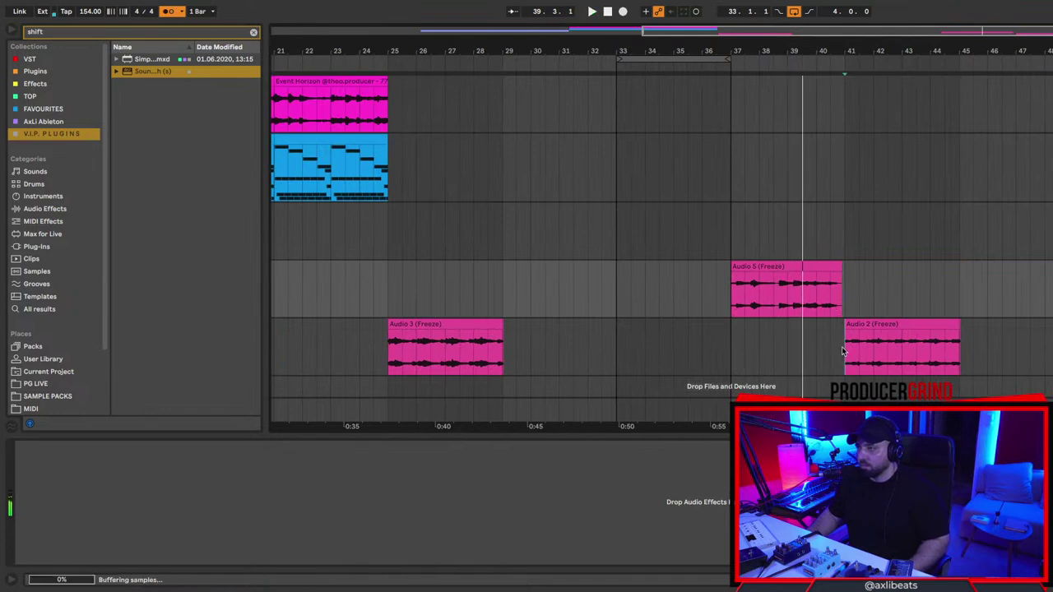
click(862, 356)
scroll(863, 358, up, 4)
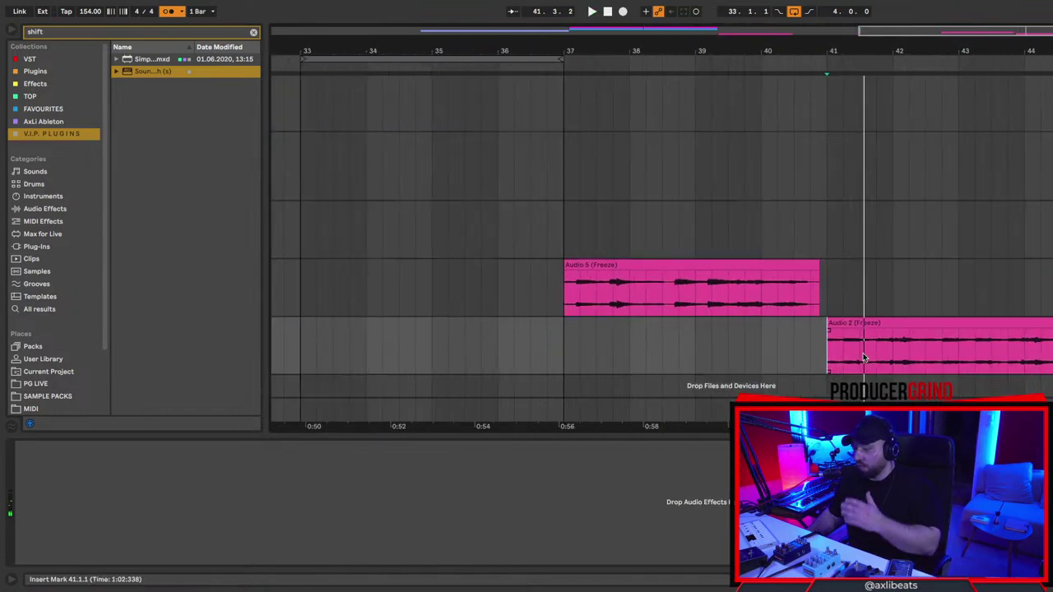
Select the Audio 2 (Freeze) clip and set the arrangement loop to its four bars from 41.1.1 during playback.
click(874, 323)
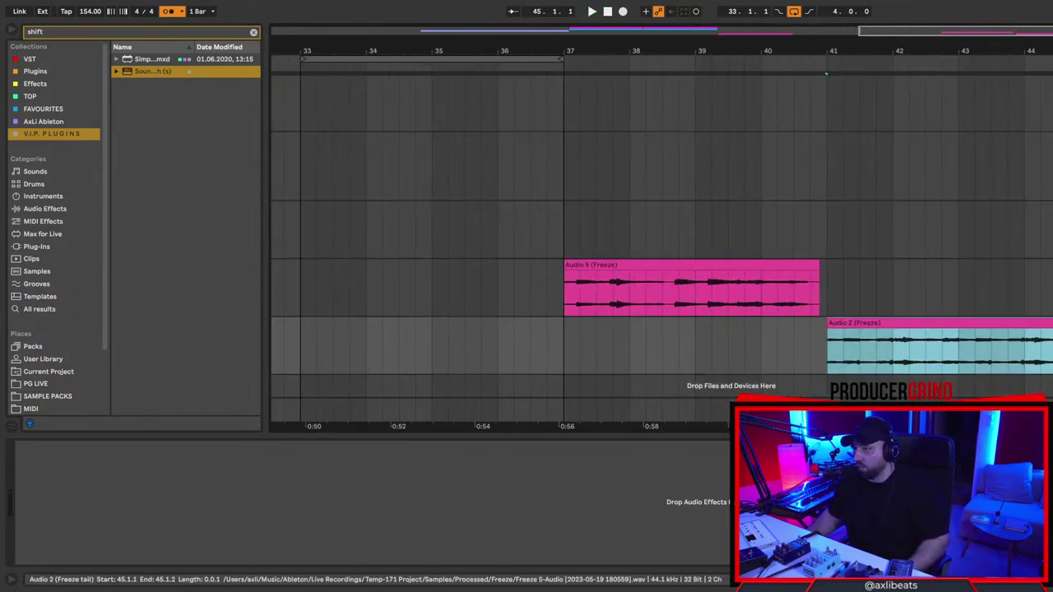
click(1051, 323)
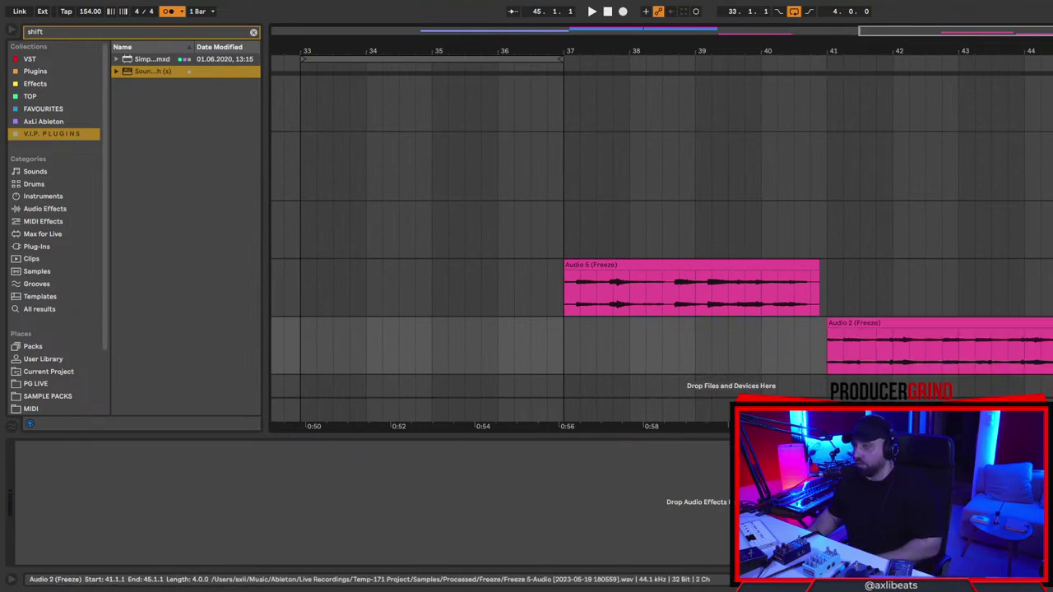
click(902, 359)
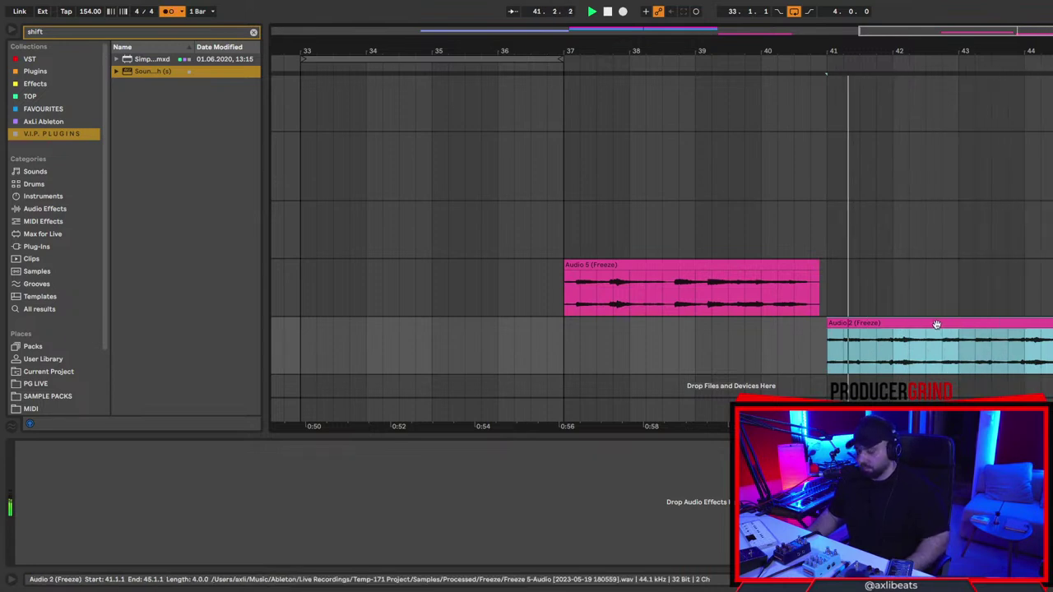
key(super+l)
Transpose the Audio 2 (Freeze) clip up 7 semitones and set its warp mode to Complex Pro.
double_click(895, 324)
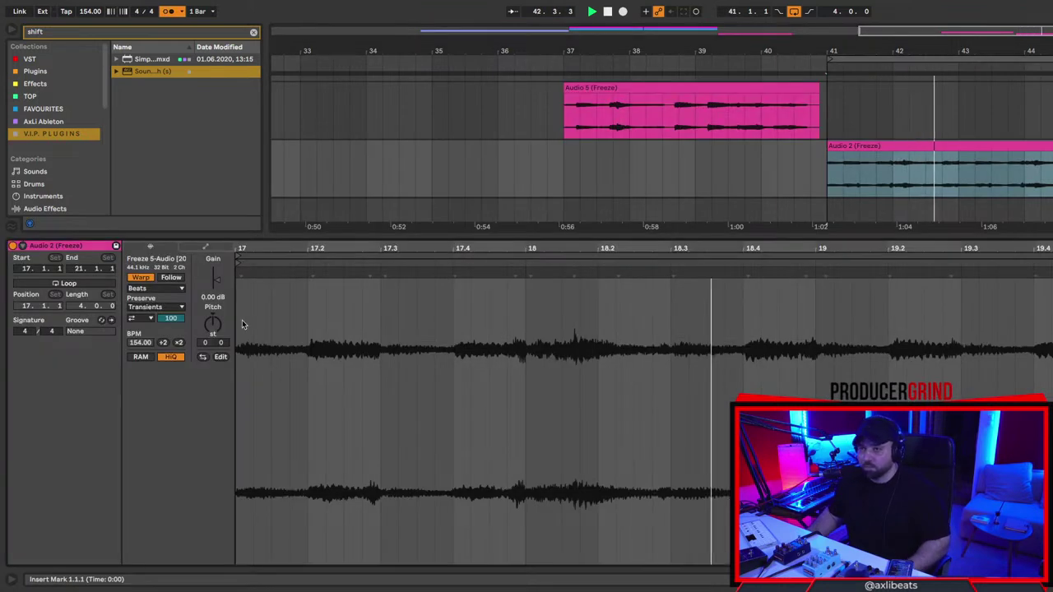
click(156, 288)
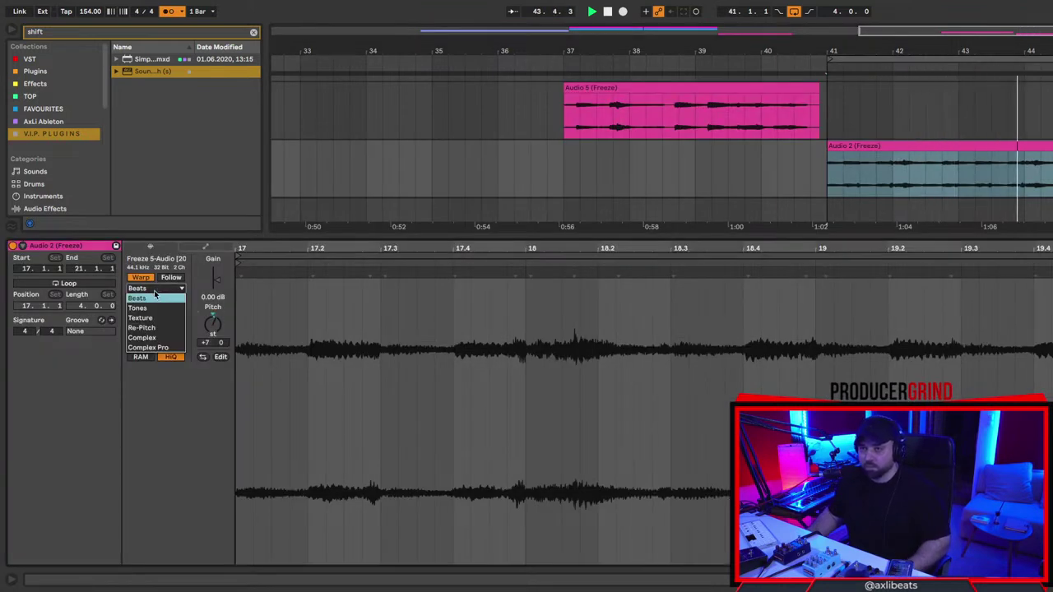
click(152, 348)
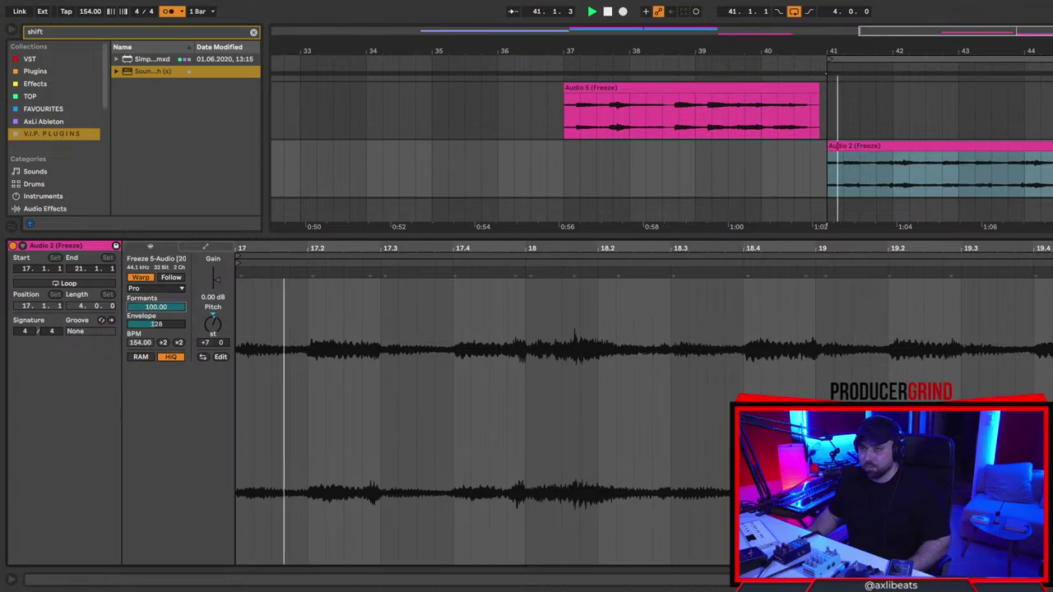
key(shift+Tab)
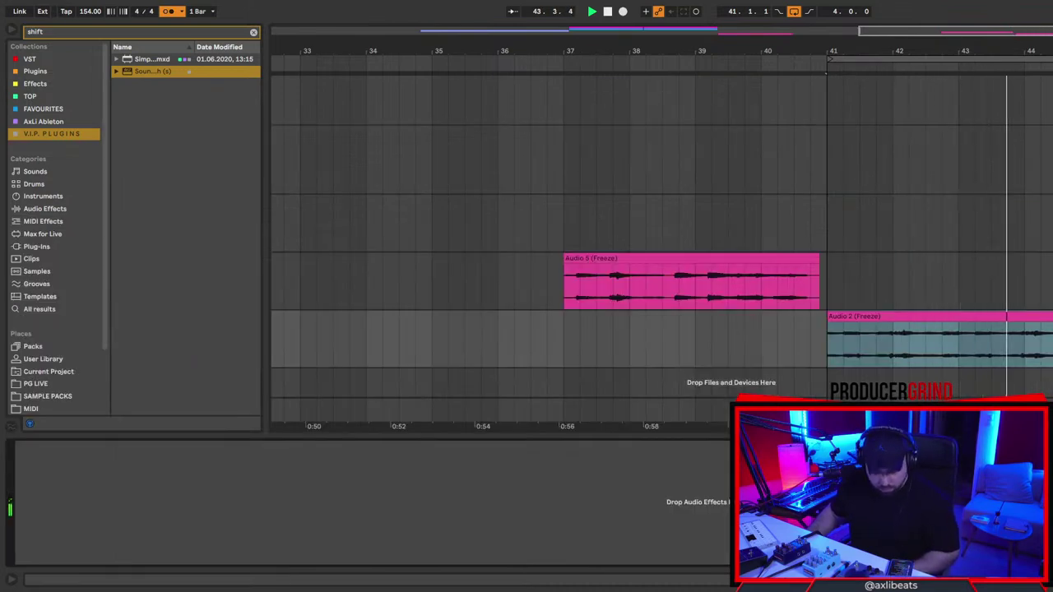
Turn off the metronome and duplicate the track holding the Audio 2 (Freeze) clip.
click(171, 12)
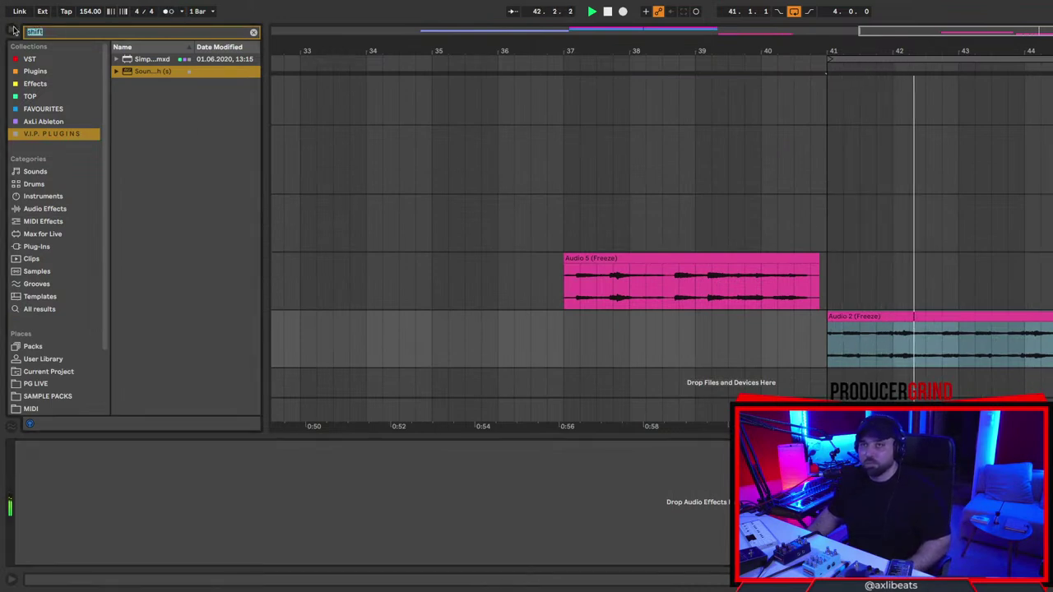
click(40, 31)
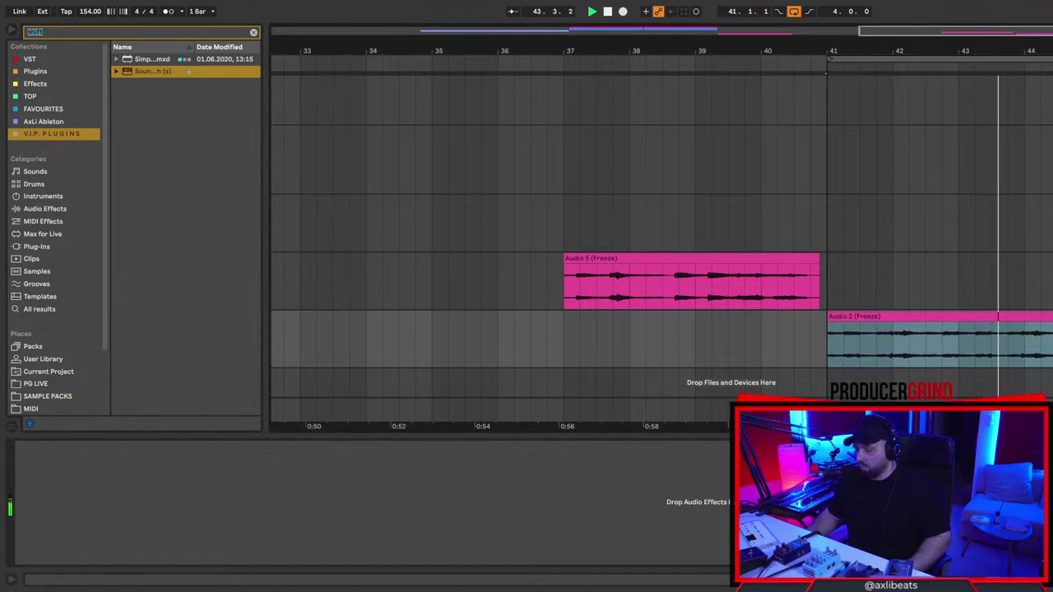
key(super+d)
Set the Formants of the lower Audio 2 (Freeze) clip to 81.72.
double_click(1036, 350)
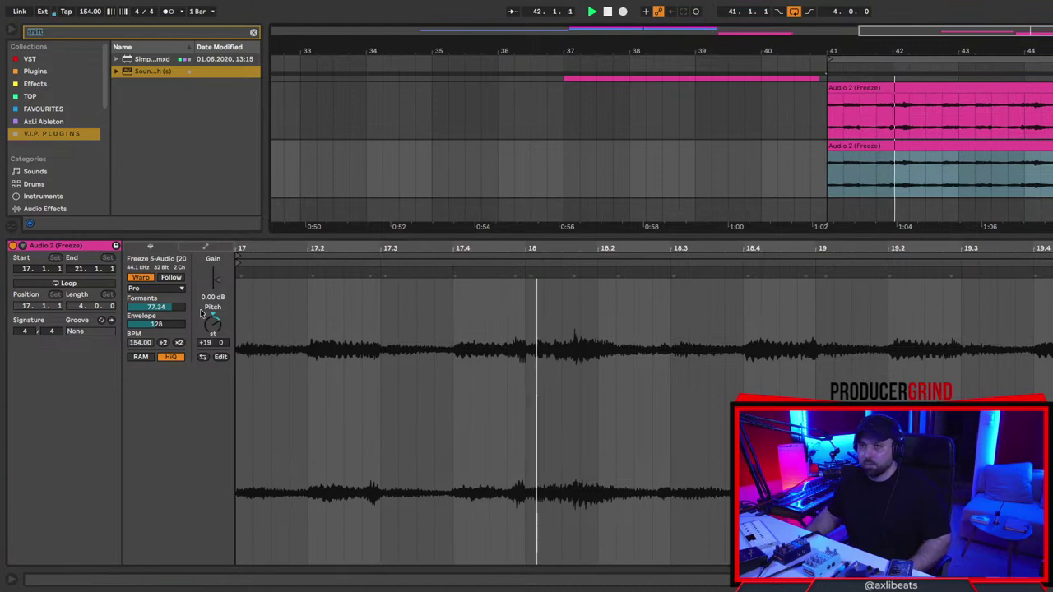
drag(177, 307, 176, 309)
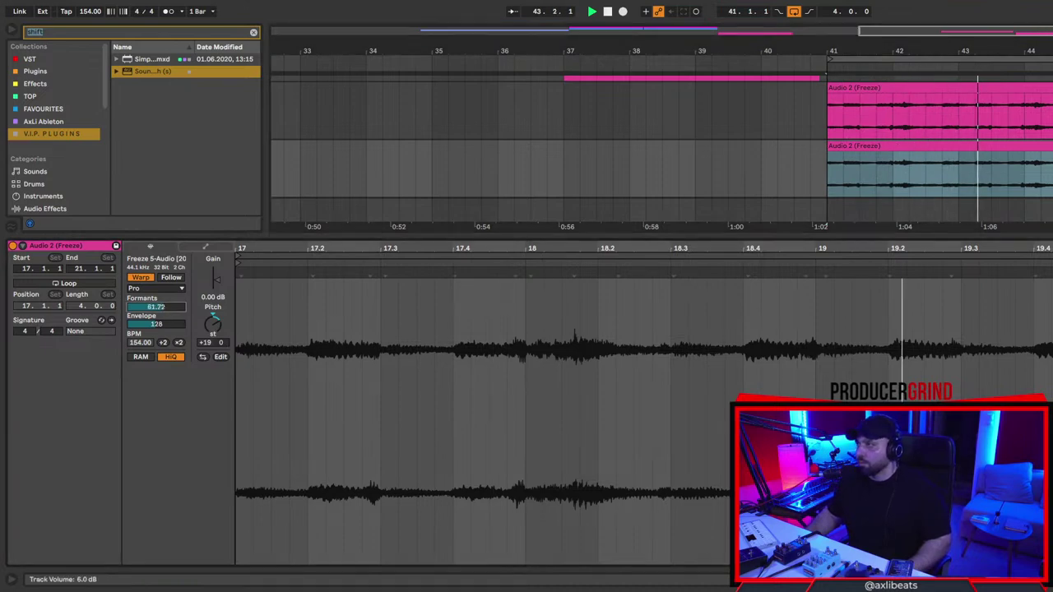
key(shift+Tab)
click(905, 318)
scroll(900, 325, right, 3)
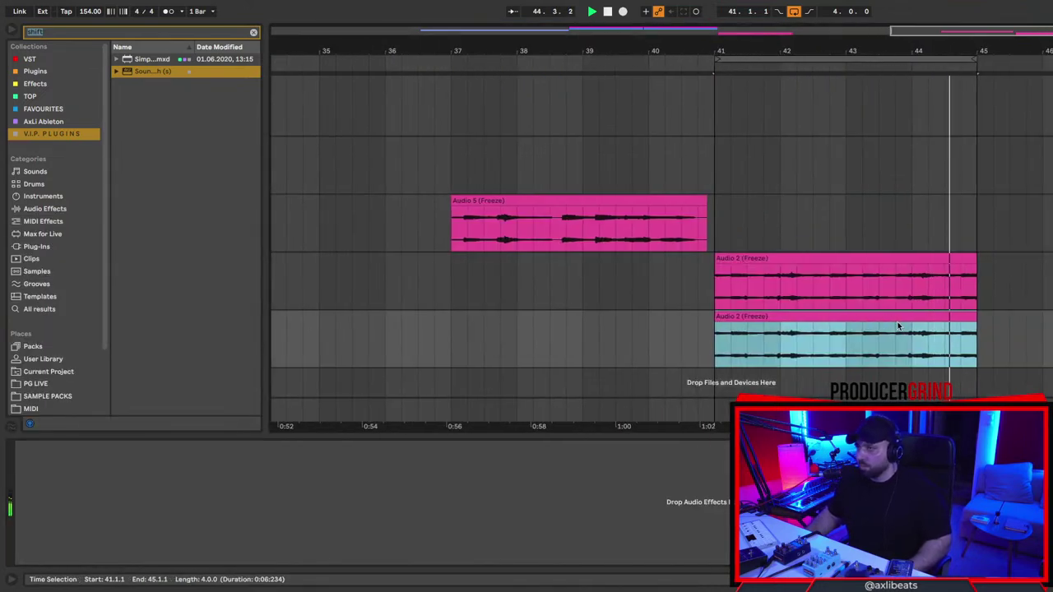
Rearrange both Audio 2 (Freeze) clips so the part from 42.3.1 plays first at 41.1.1, followed by the original opening part.
click(773, 294)
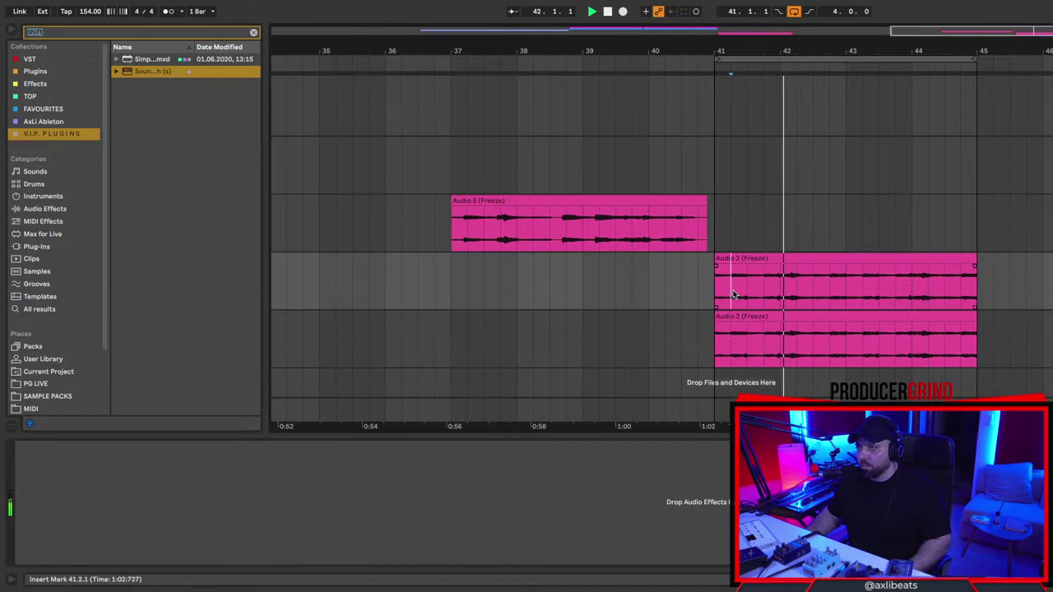
click(800, 283)
click(815, 289)
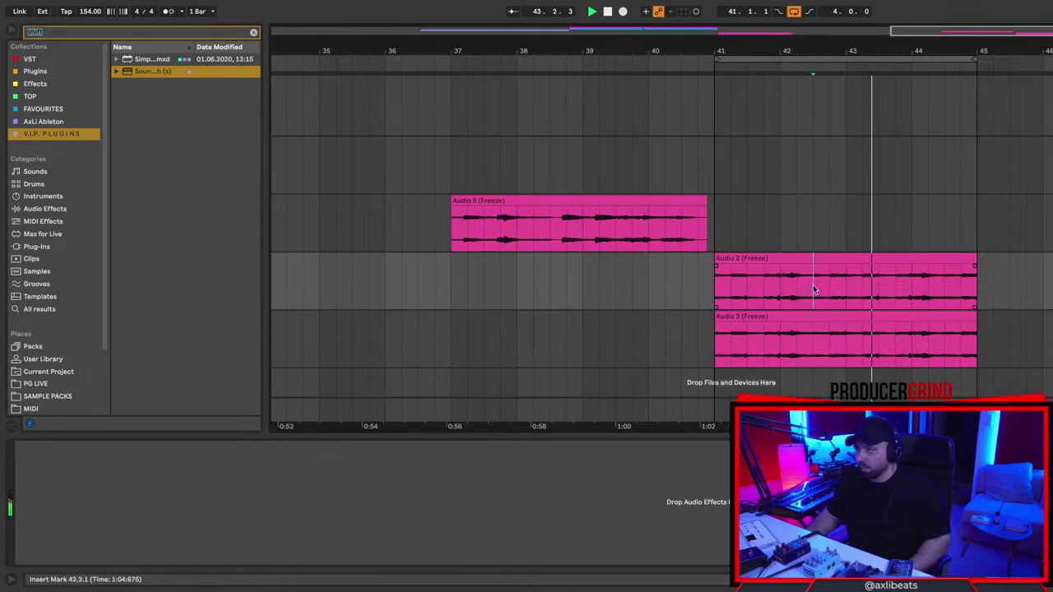
click(814, 290)
drag(814, 289, 977, 343)
drag(811, 282, 741, 344)
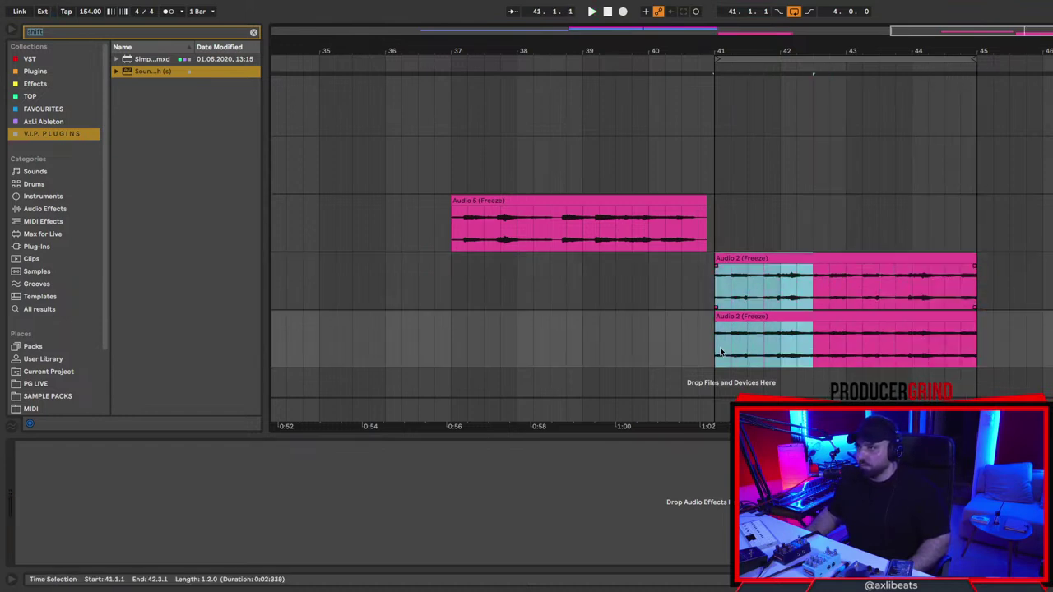
drag(766, 259, 811, 339)
drag(836, 262, 749, 270)
key(space)
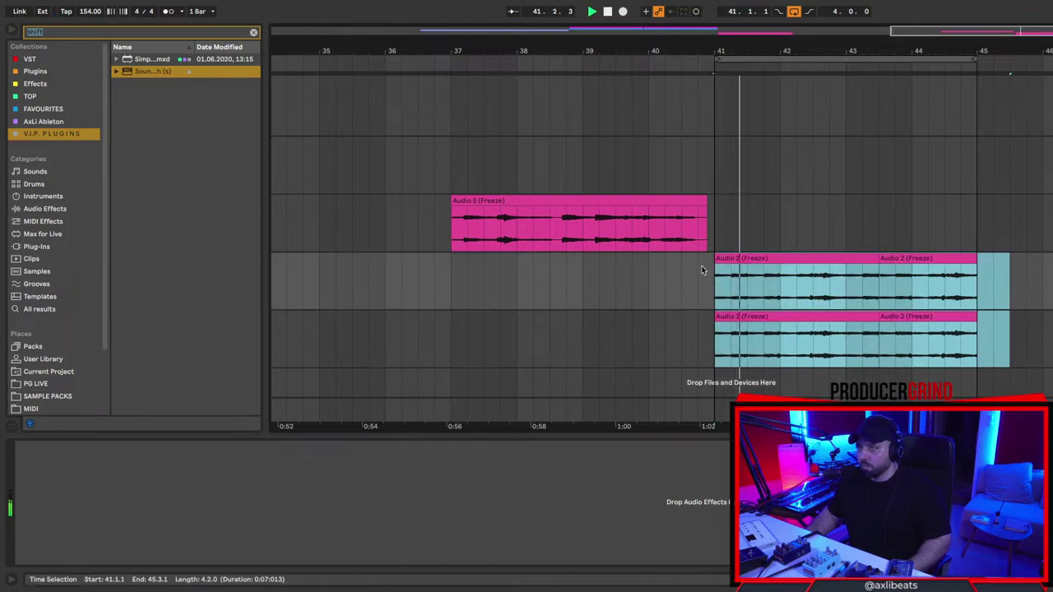
Add short crossfades where the two clip parts meet at 43.3.1 on both Audio 2 tracks.
click(716, 329)
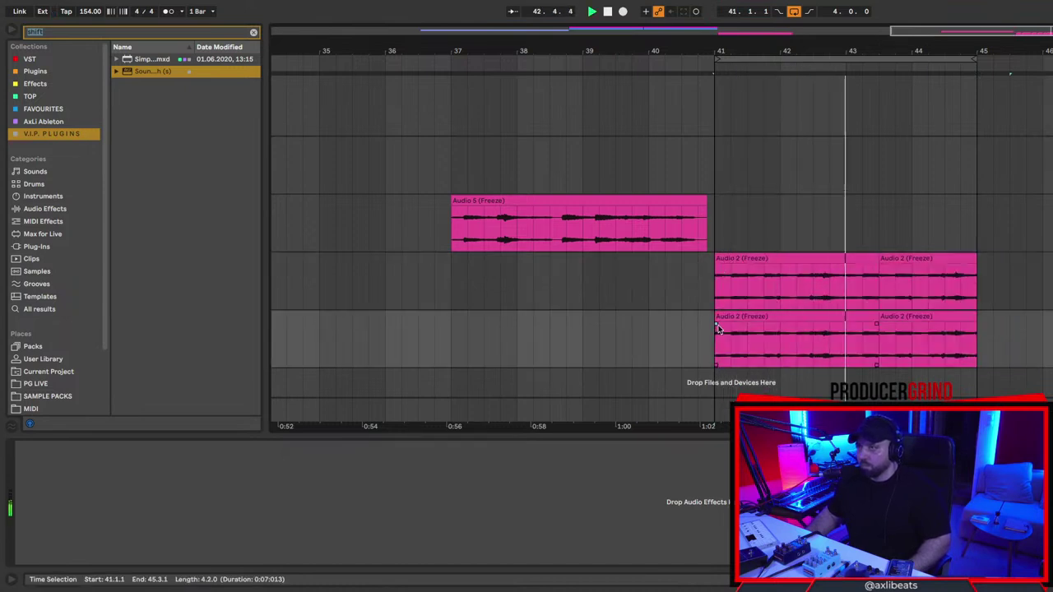
click(879, 268)
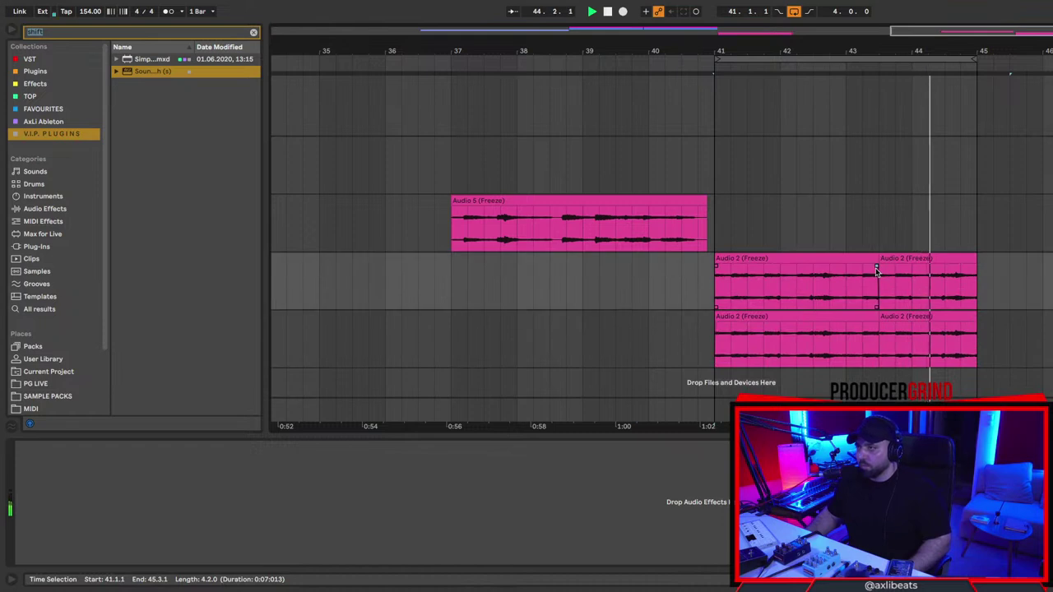
click(878, 324)
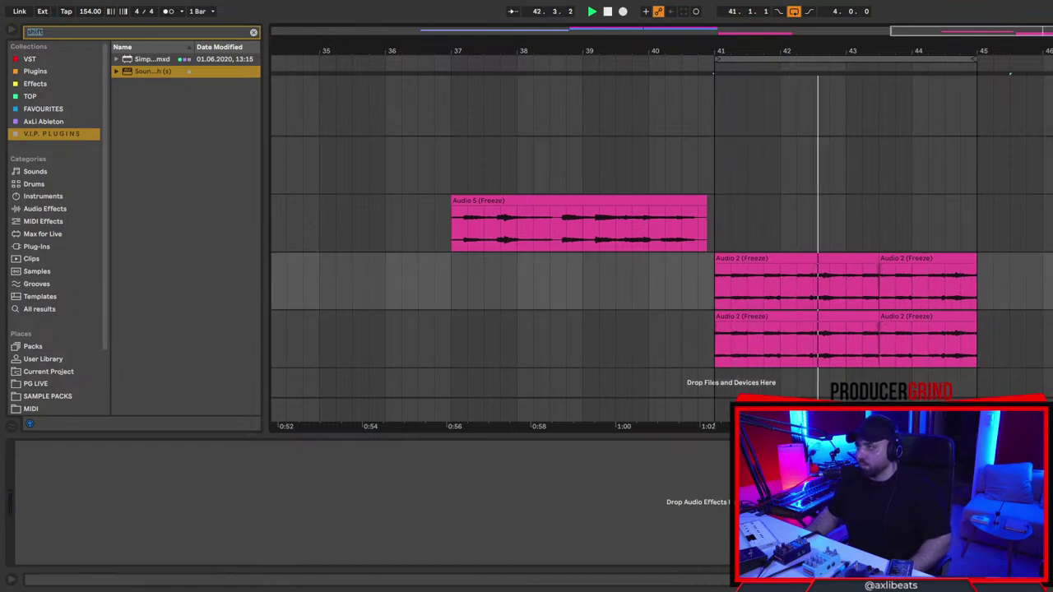
Group the two Audio 2 tracks and stop playback.
key(super+g)
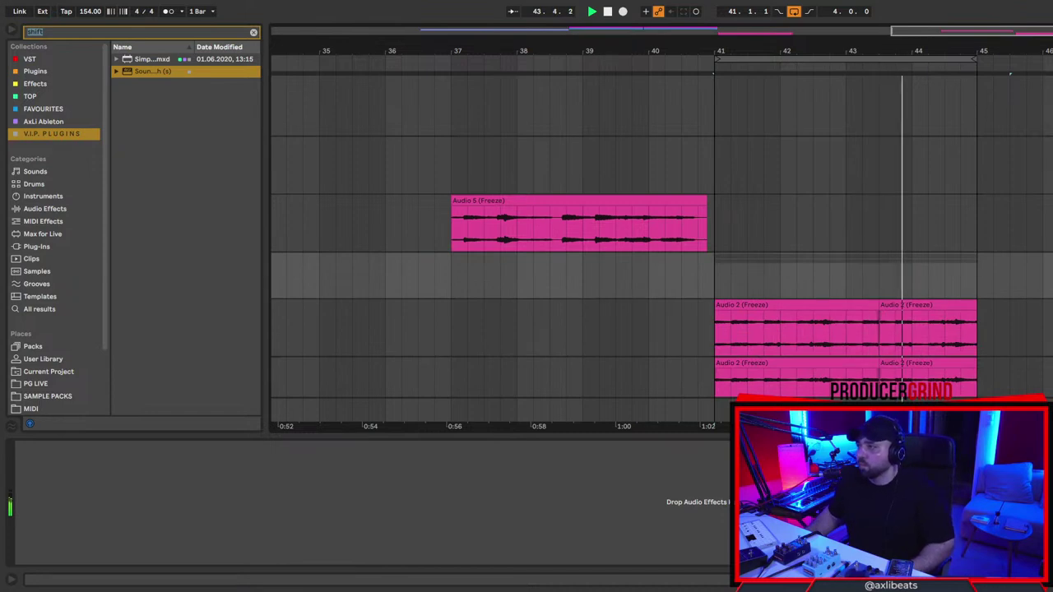
scroll(543, 215, down, 1)
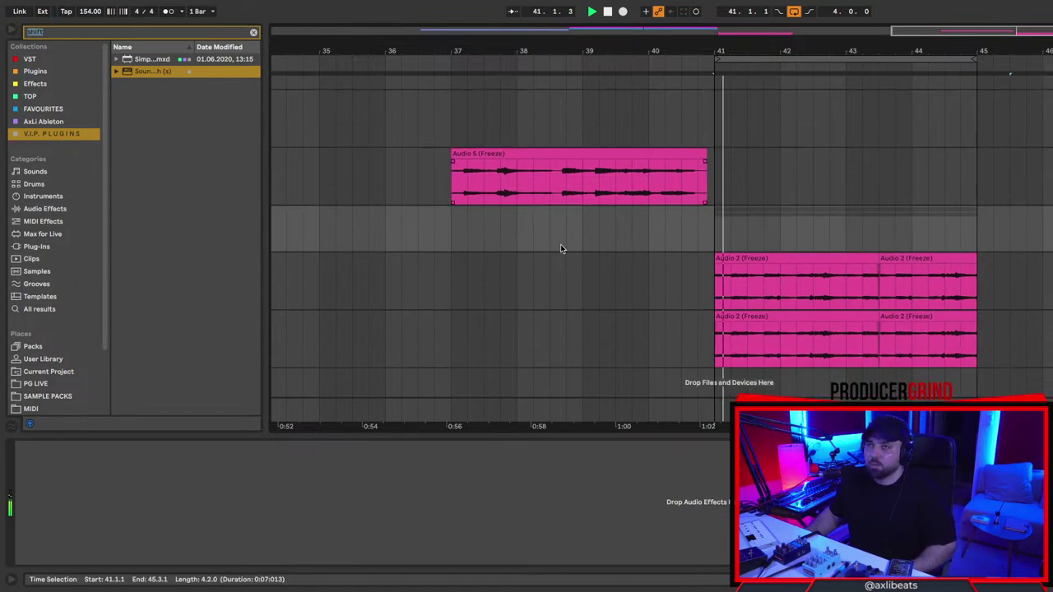
key(space)
click(687, 266)
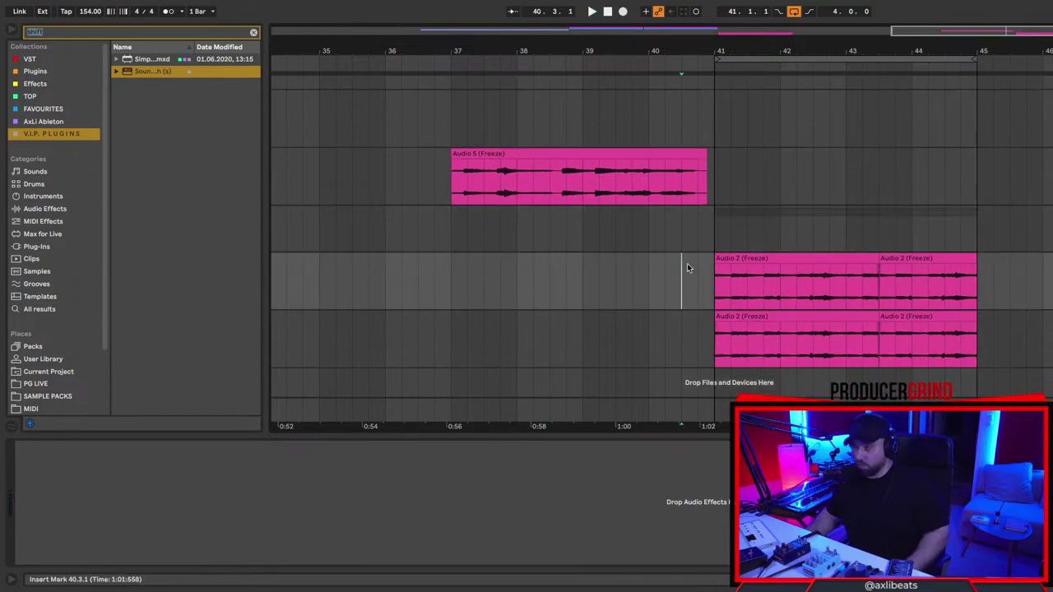
Save the Live Set as "pg live 2nd beat" in the Sounds folder and delete the temporary project files.
key(super+s)
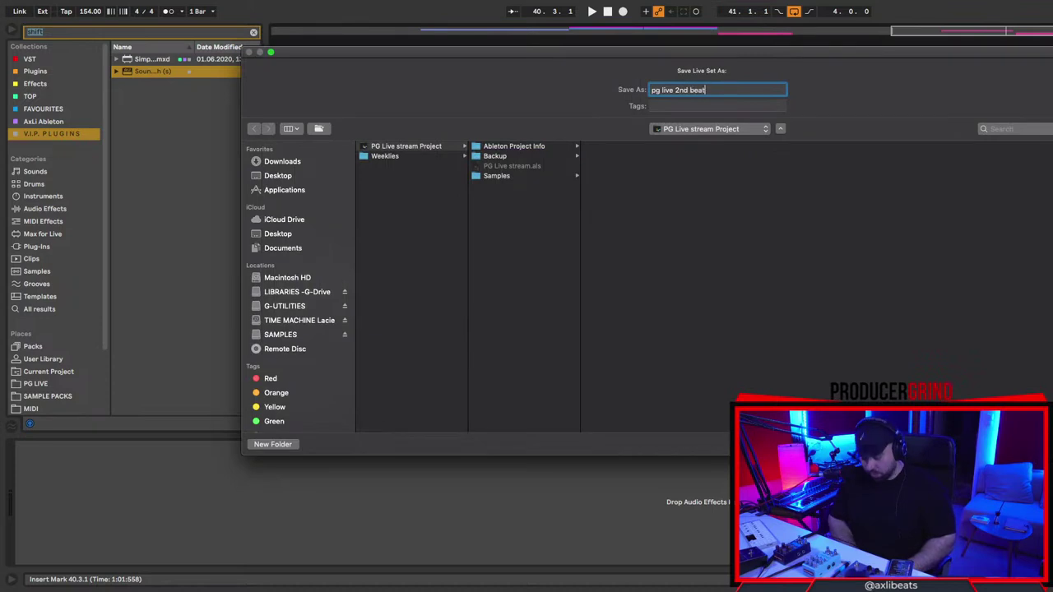
click(421, 190)
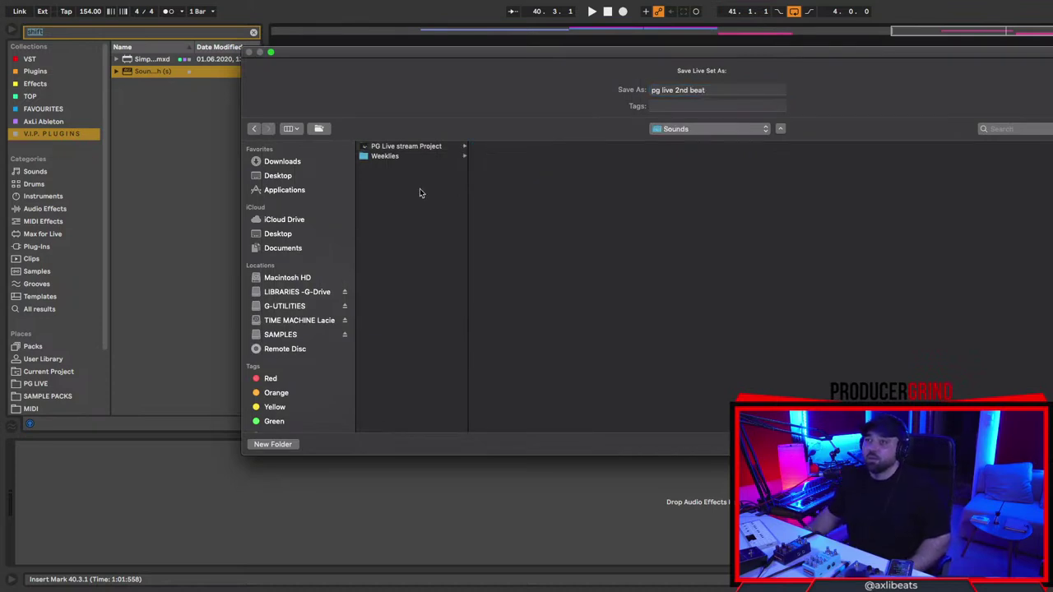
key(Return)
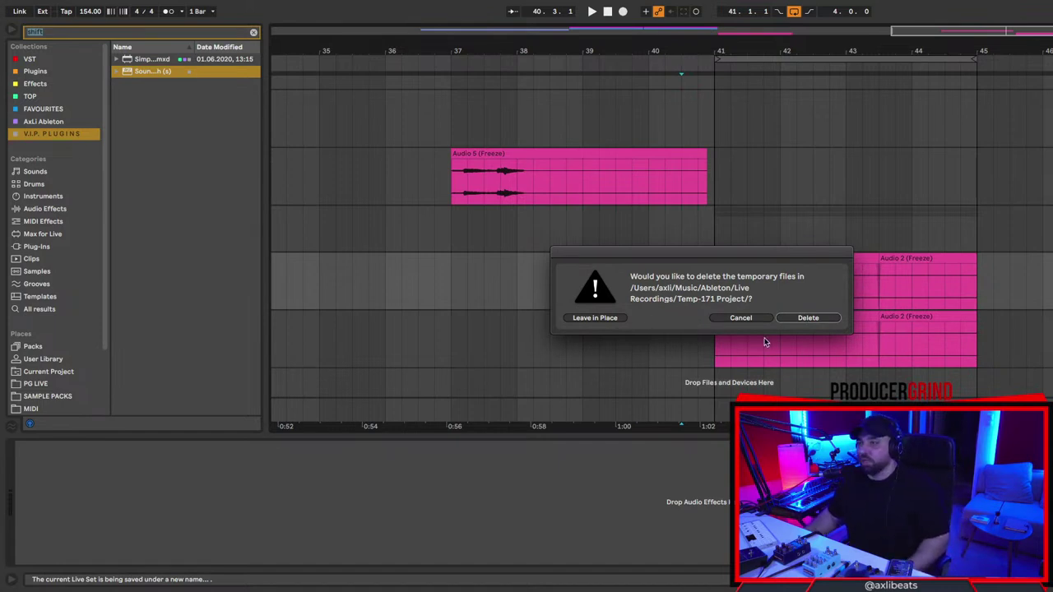
click(794, 318)
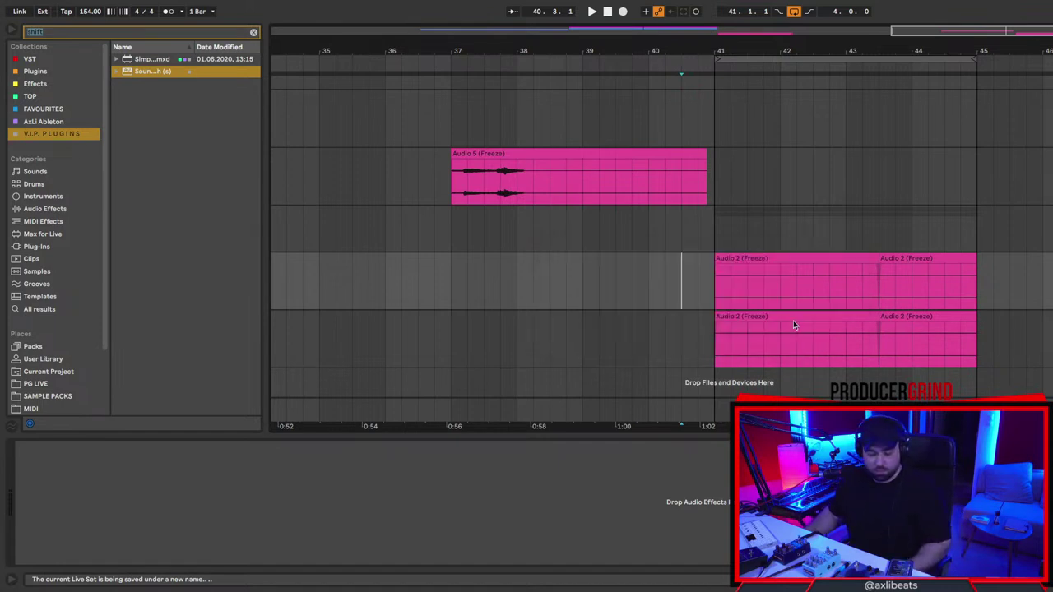
Play the grouped Audio 2 clips from 41.1.1 and select their group track.
click(682, 280)
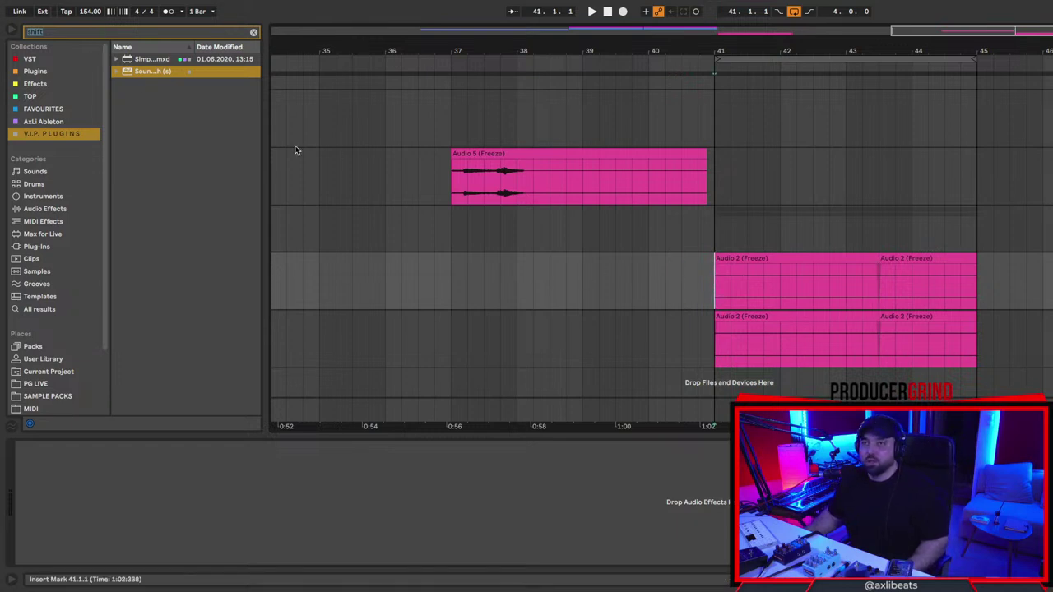
key(space)
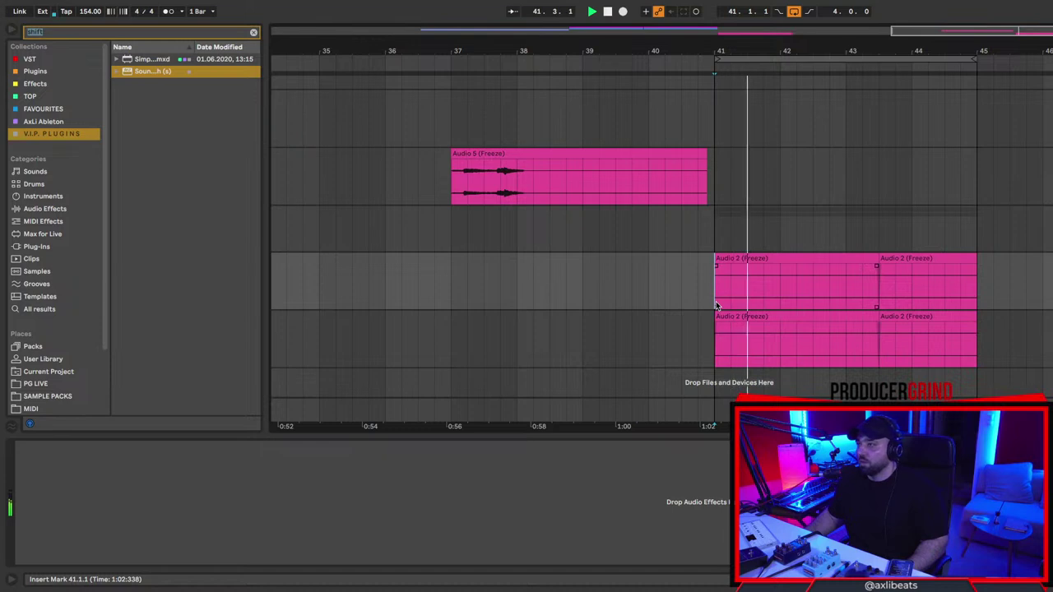
click(1046, 229)
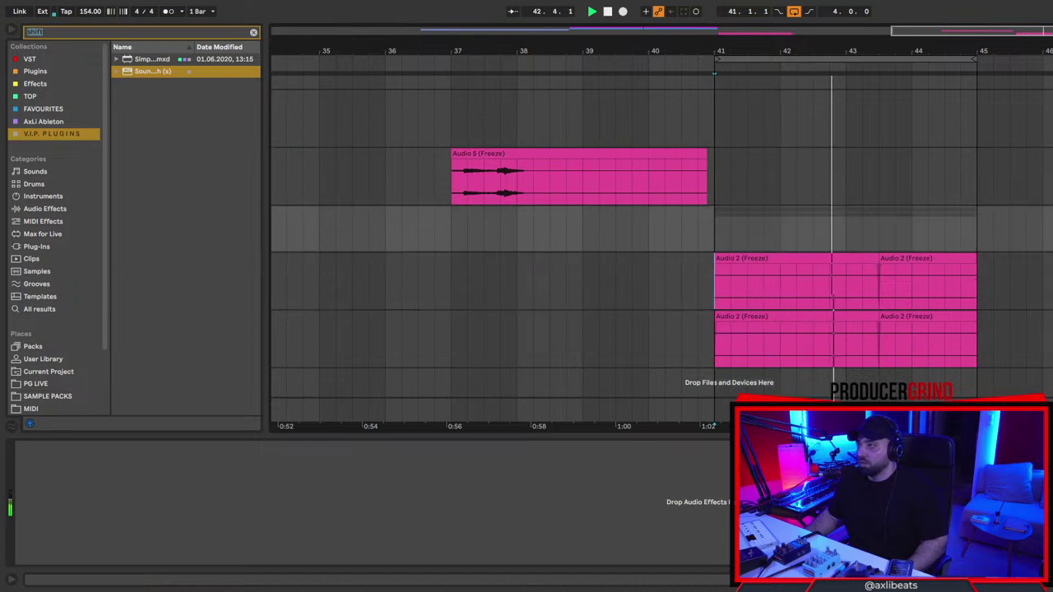
Clear the browser search and widen the browser so that full file names fit.
click(74, 34)
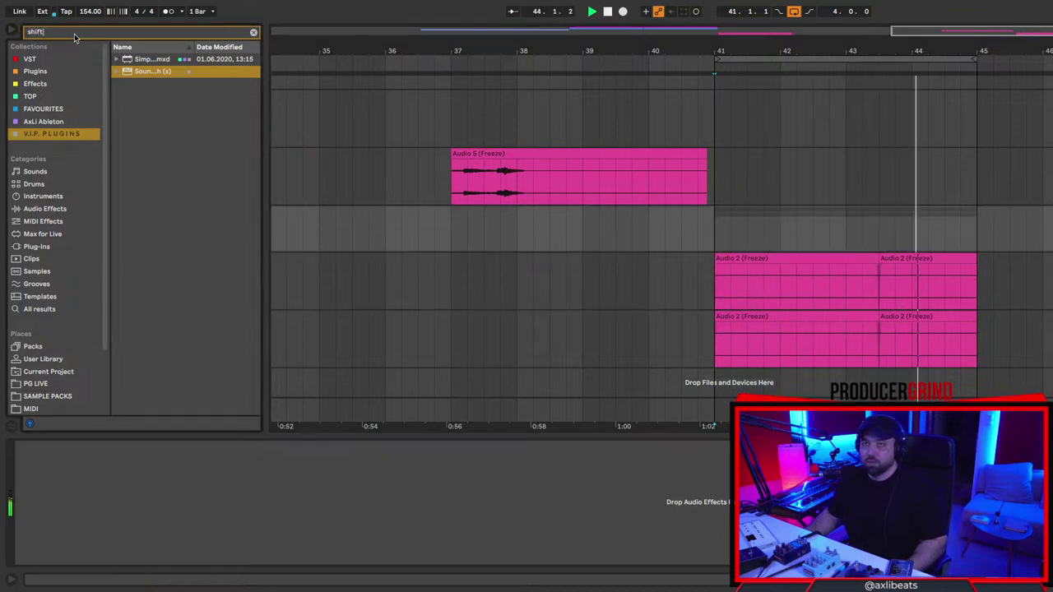
key(BackSpace)
key(BackSpace)
key(BackSpace)
key(BackSpace)
key(BackSpace)
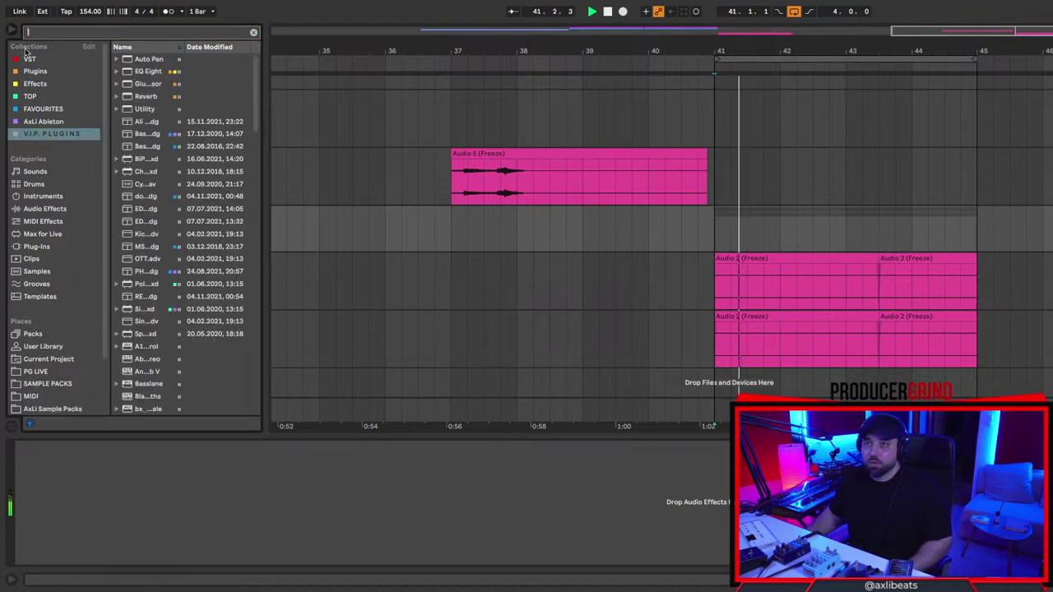
drag(261, 148, 380, 157)
Browse the PG INCEPTION One Shots in the PG LIVE folder and preview the Accent - Ascari sample.
click(63, 384)
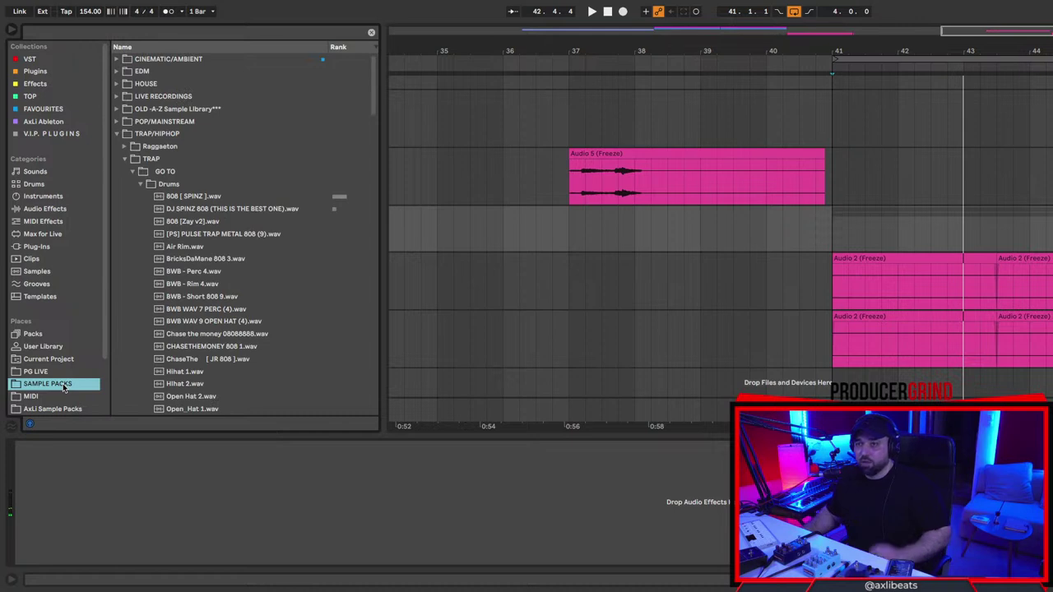
click(70, 374)
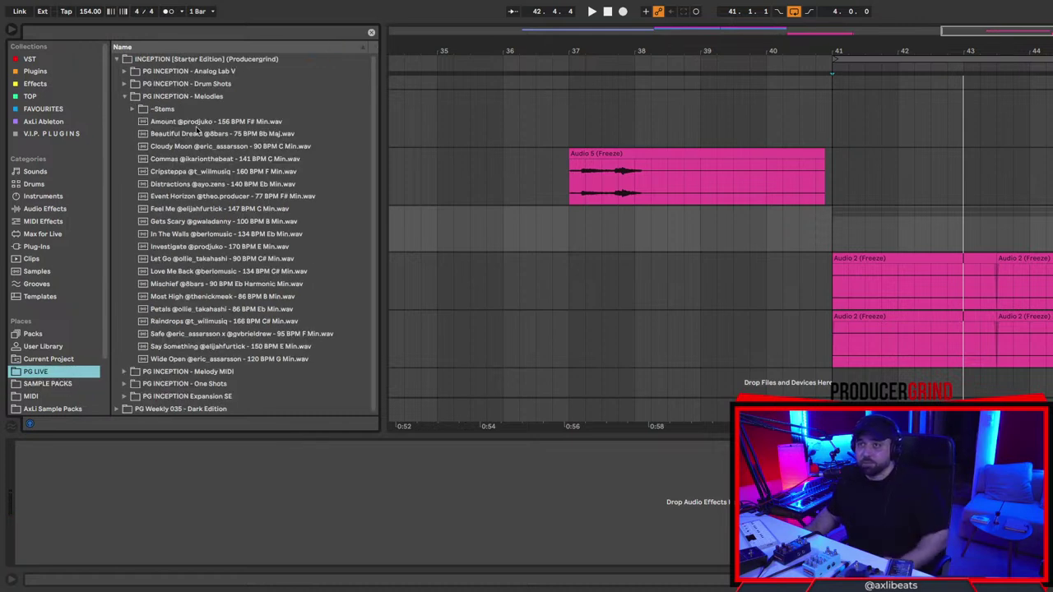
click(126, 97)
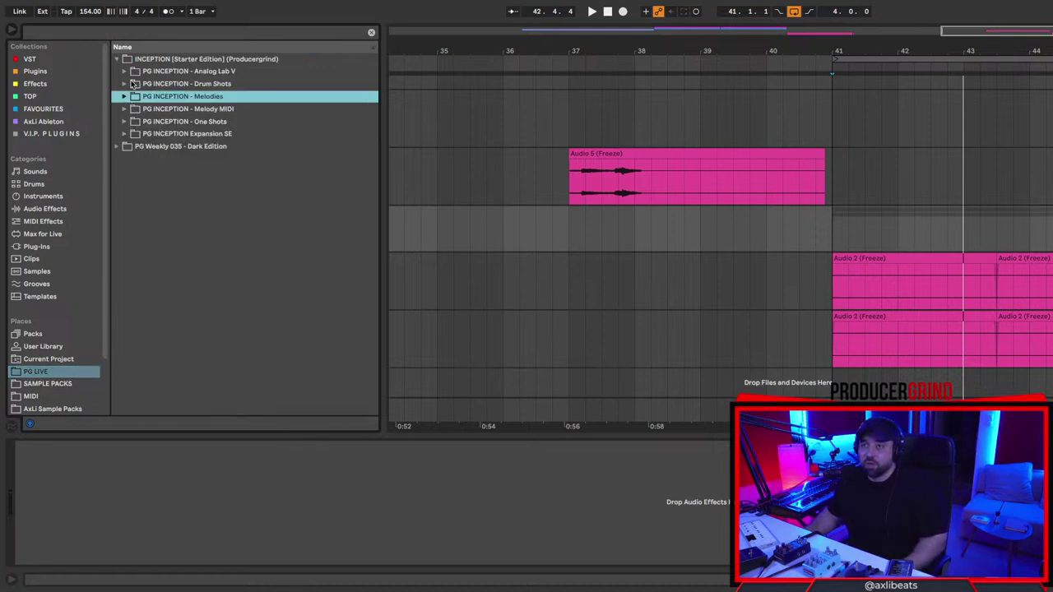
click(125, 121)
key(Down)
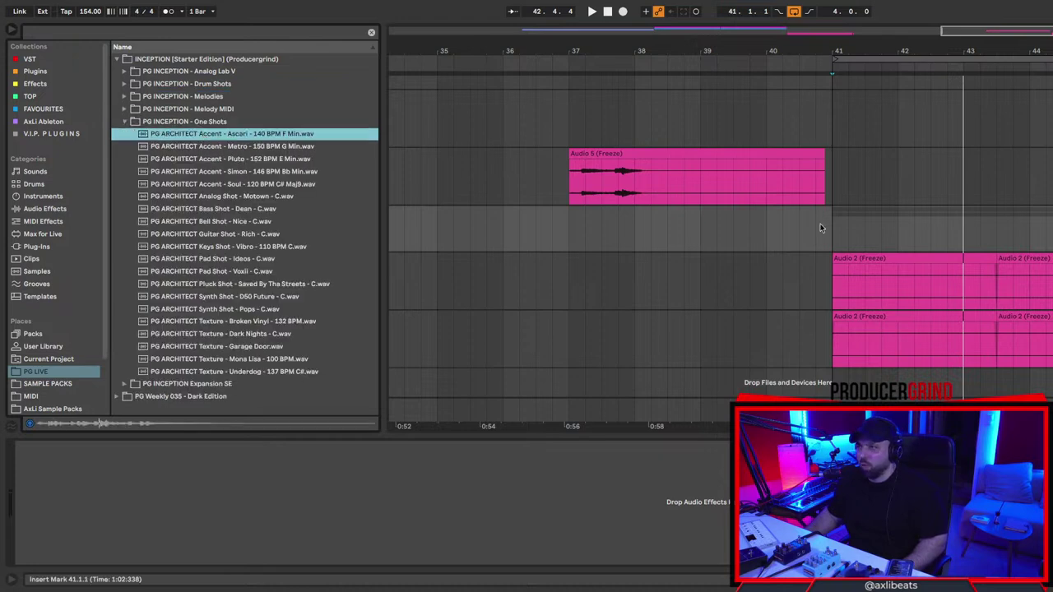
Consolidate the clip parts from 41.1.1 to 45.1.1 into a single clip on each Audio 2 track.
drag(841, 284, 1051, 283)
key(super+j)
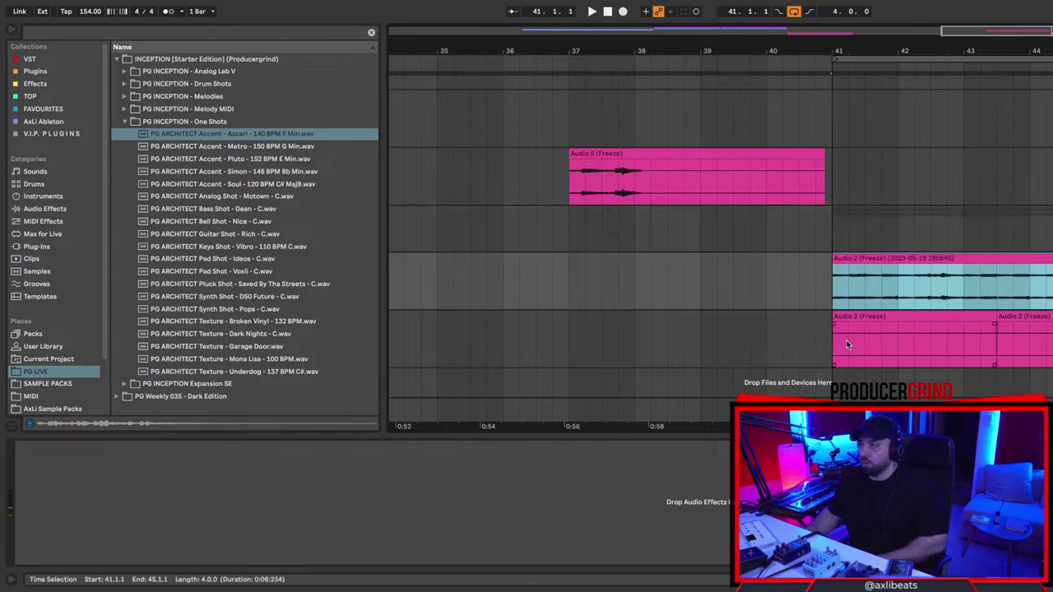
drag(835, 348, 1051, 348)
key(super+j)
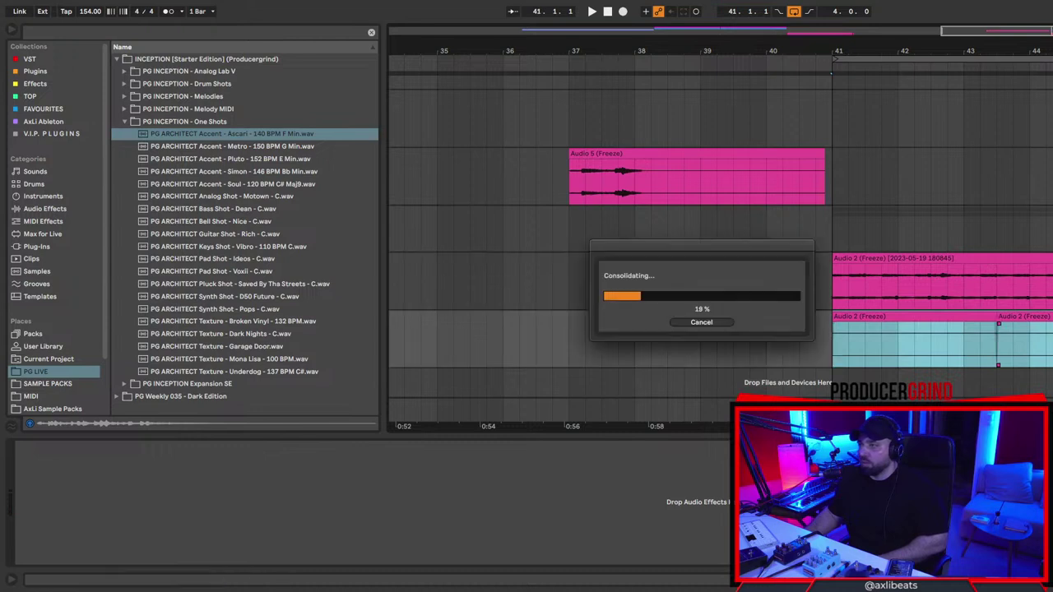
Find "noire" in AxLi Sample Packs and add Noire_piano_1shot_C.wav on a new track at 41.1.1.
click(55, 32)
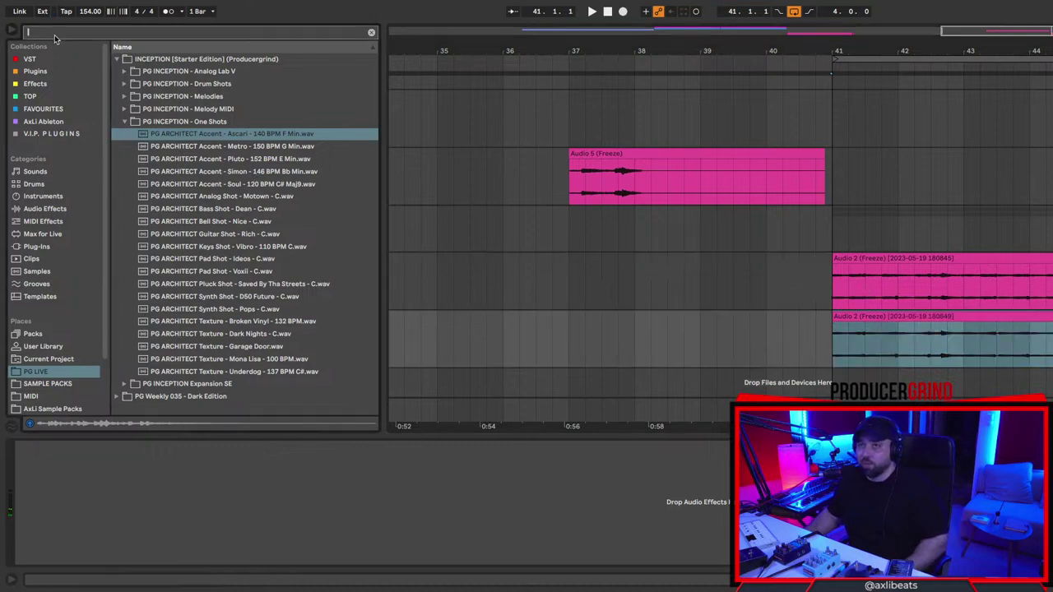
text(noire)
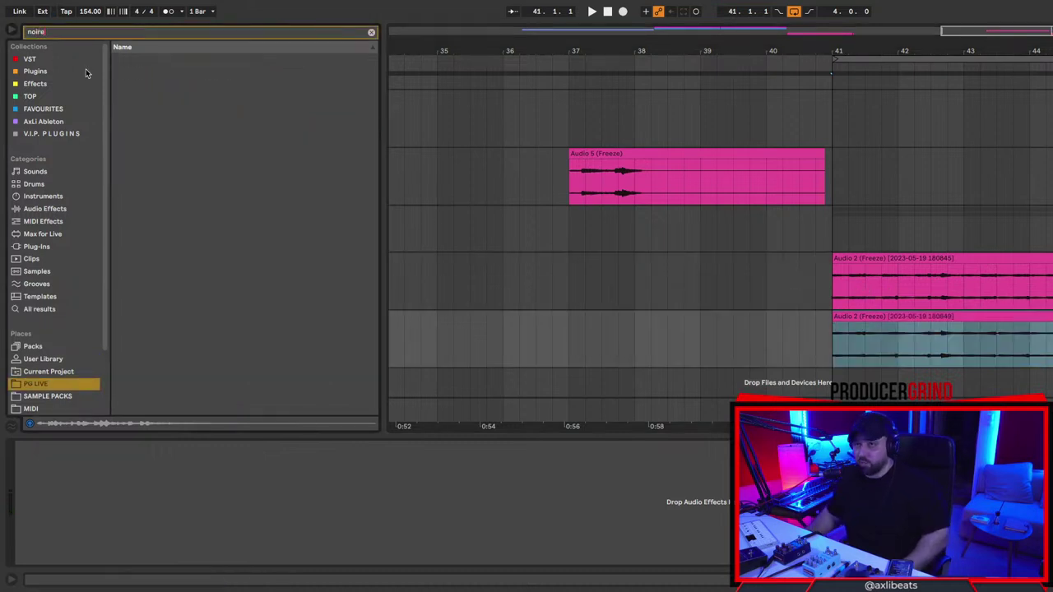
click(73, 373)
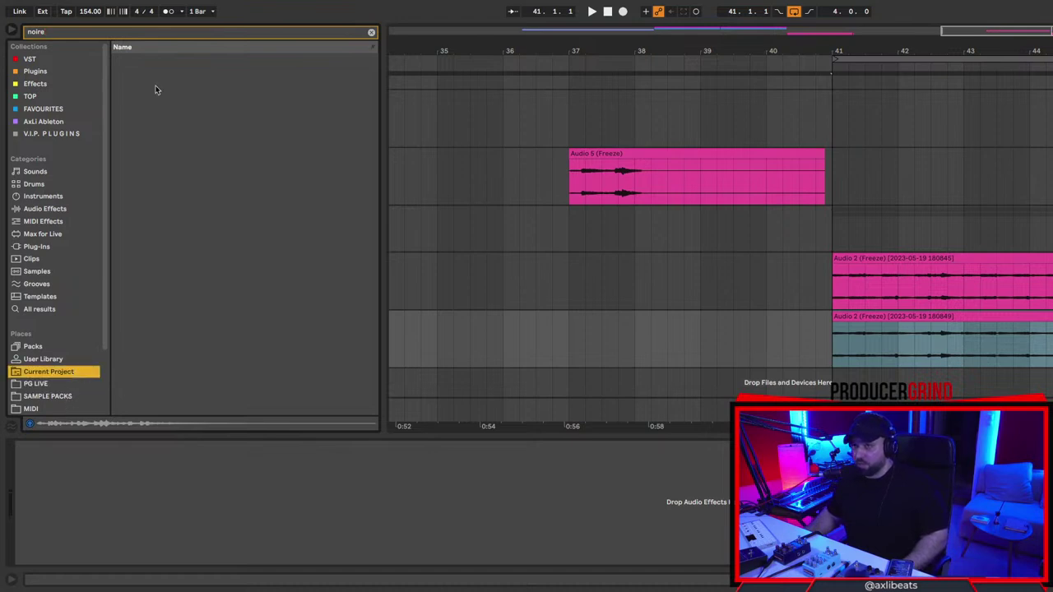
key(Down)
key(Down)
scroll(58, 395, down, 3)
click(66, 347)
drag(179, 96, 836, 378)
scroll(904, 364, right, 1)
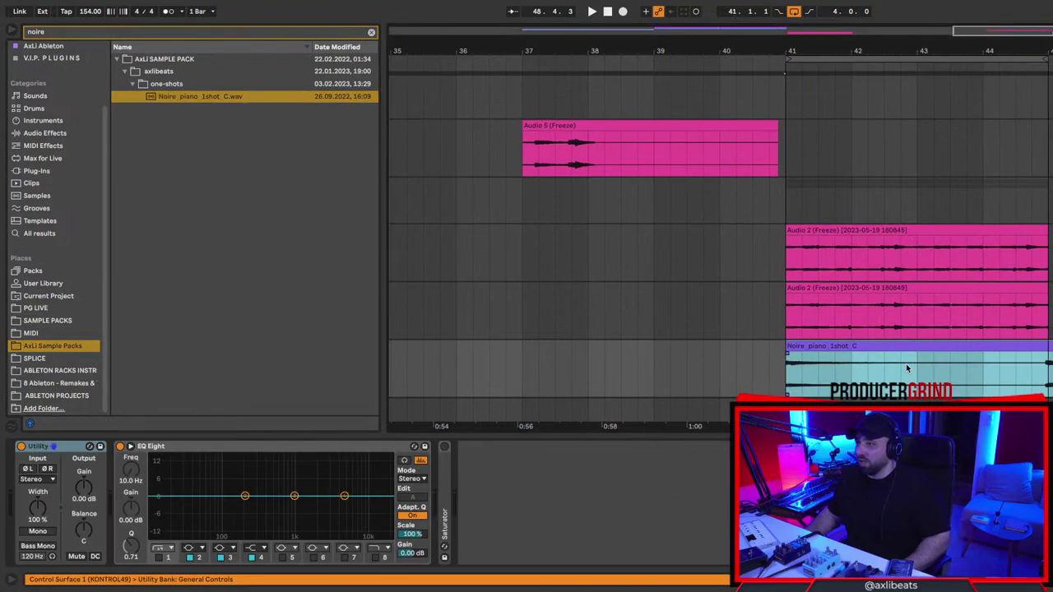
Raise the pitch of the Noire piano clip by ear, auditioning it against the Audio 2 loop after each change.
double_click(887, 348)
key(space)
key(space)
key(space)
key(space)
key(space)
drag(207, 329, 207, 325)
key(space)
key(space)
key(Up)
key(space)
key(space)
key(Up)
key(space)
key(space)
key(Up)
key(space)
key(space)
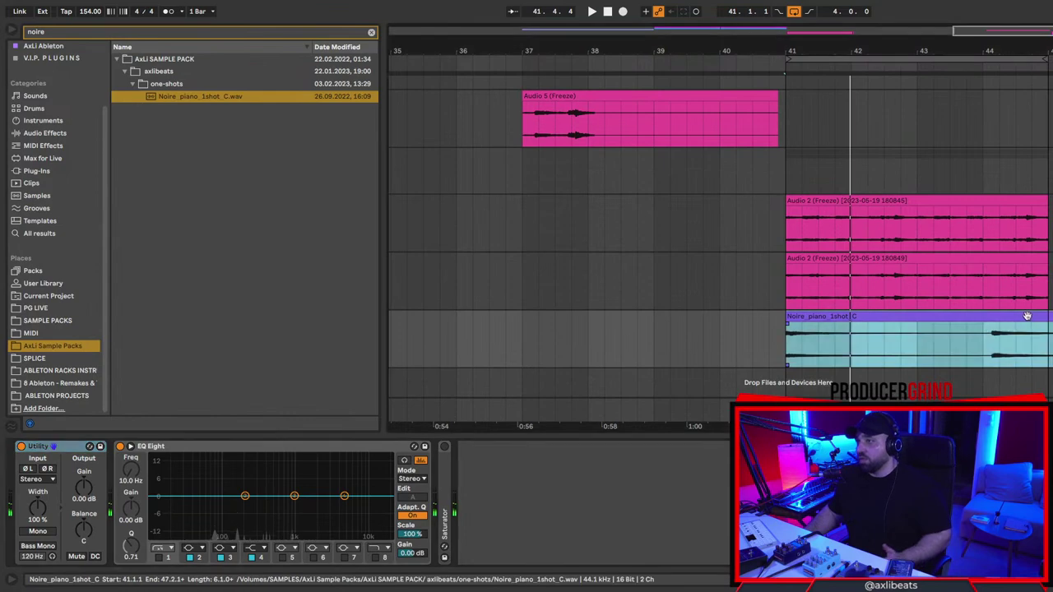
Shorten the Noire piano clip so it ends at 44.1.1 and play it back with the loops.
scroll(1027, 316, right, 3)
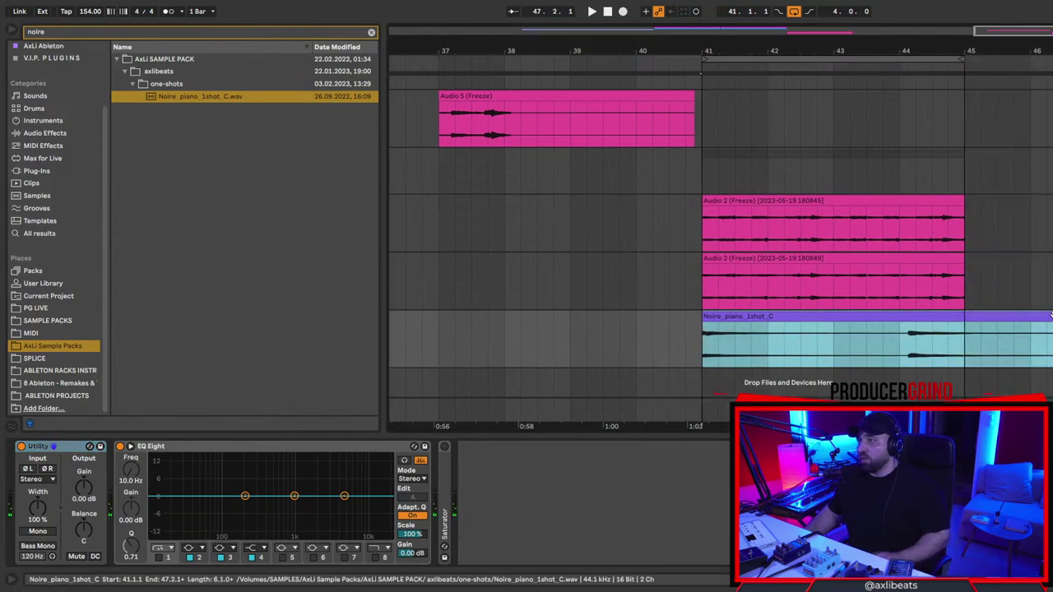
drag(1052, 331, 888, 333)
click(783, 313)
key(space)
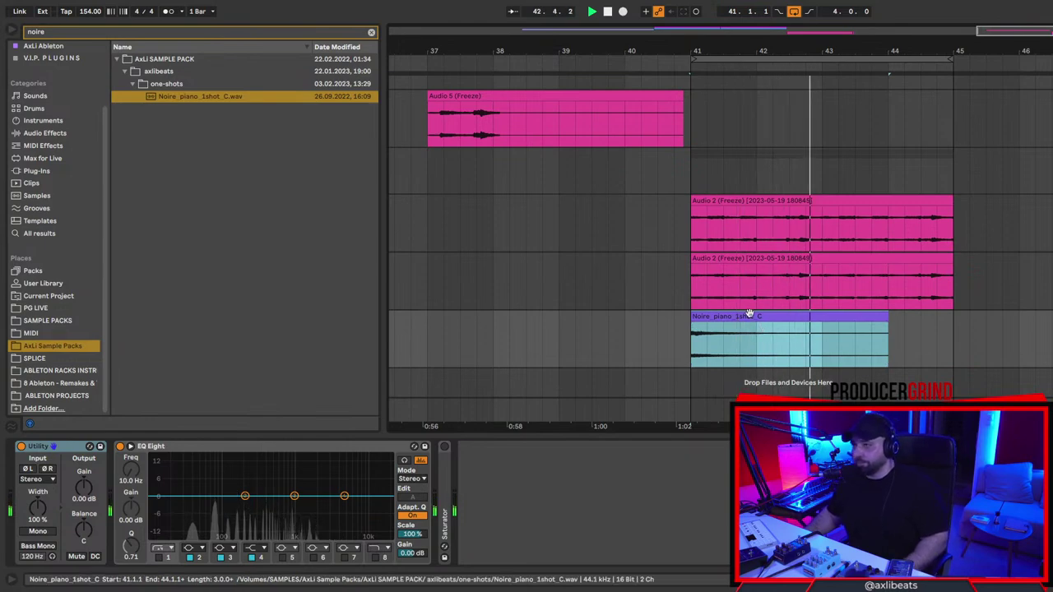
key(space)
key(space)
key(space)
key(space)
key(space)
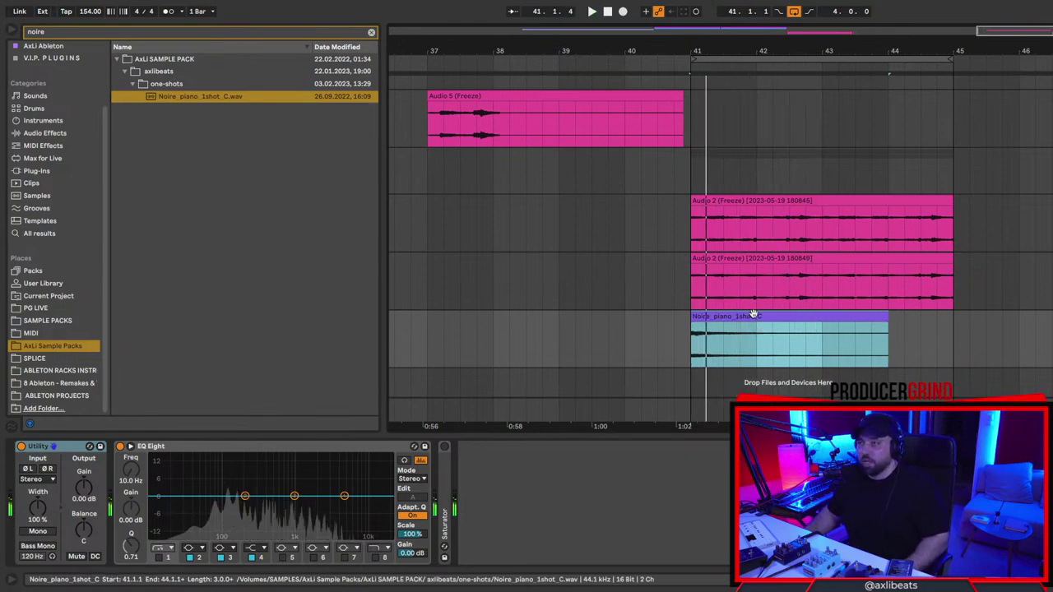
Clear the sample search and preview accent, bass and bell one-shots in the PG LIVE folder.
click(371, 32)
click(66, 369)
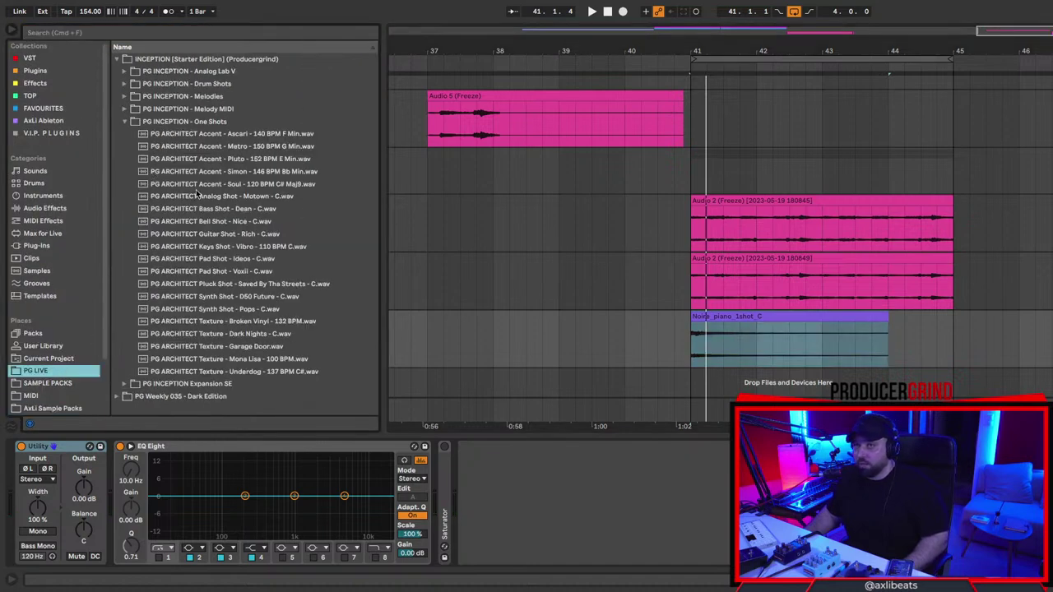
click(212, 134)
click(251, 172)
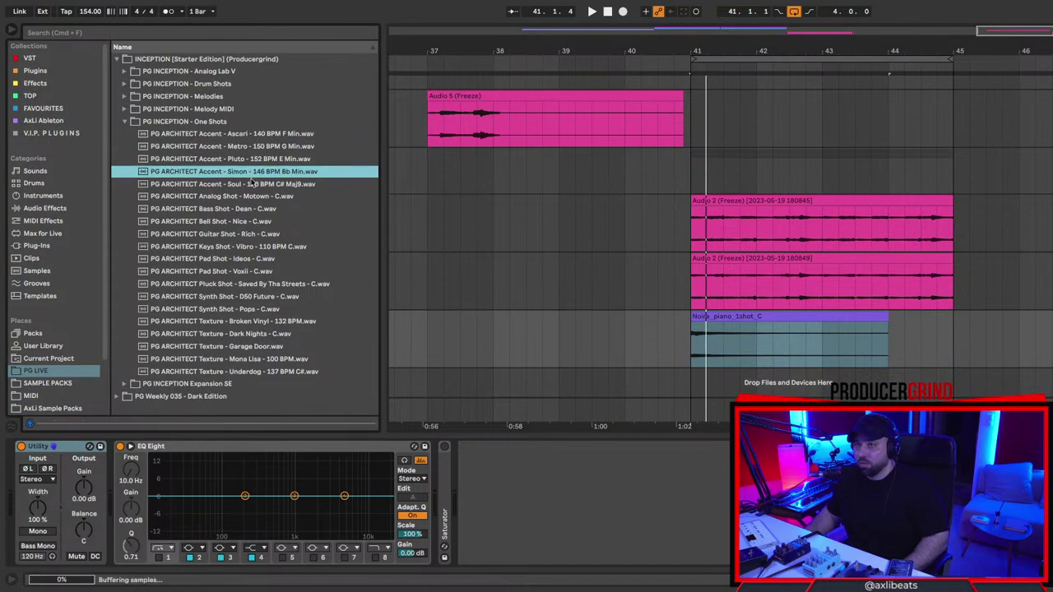
click(258, 211)
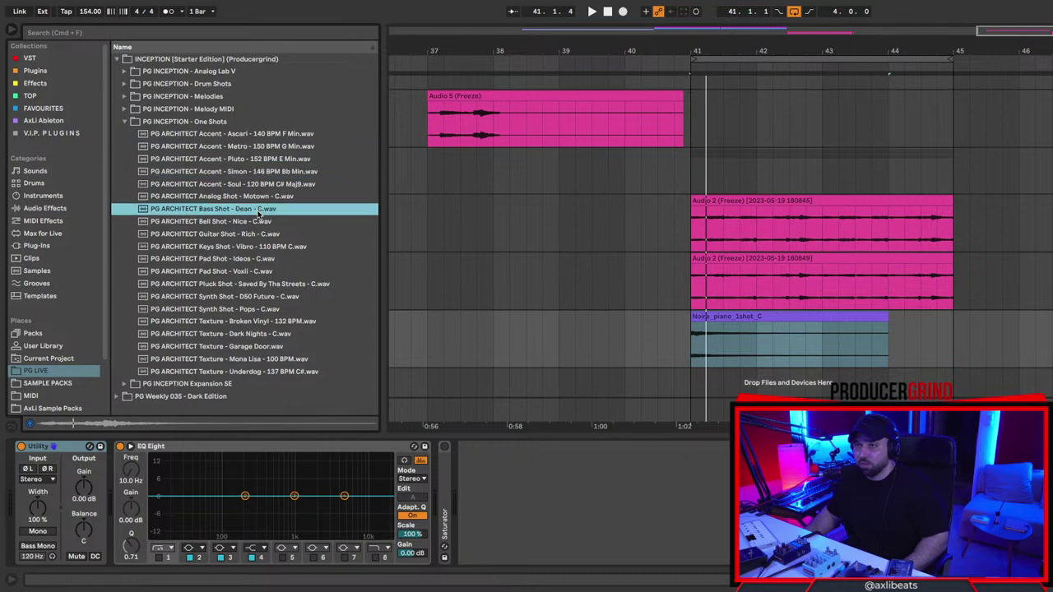
click(251, 223)
click(252, 211)
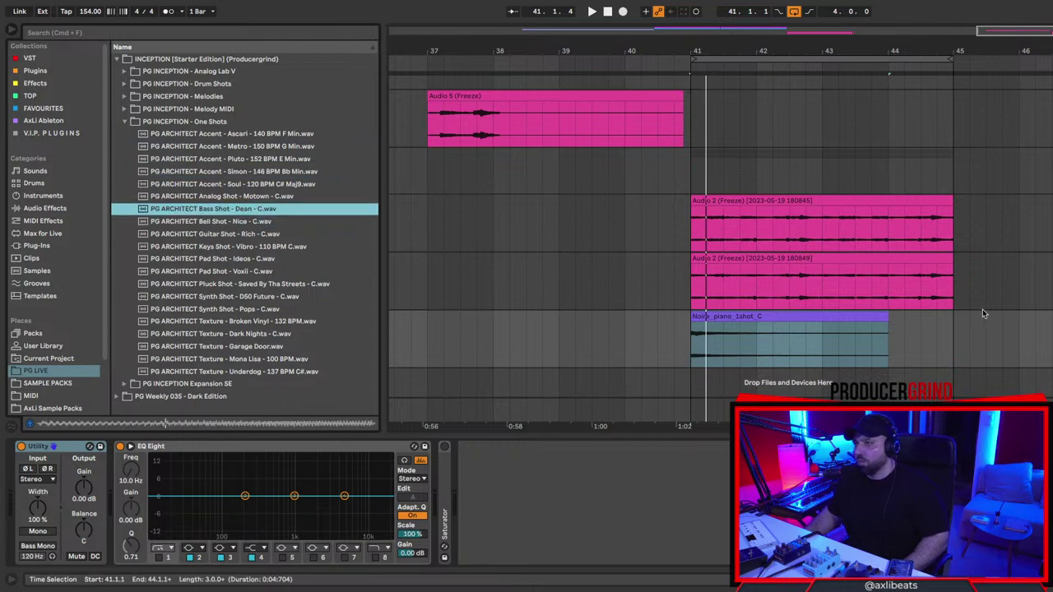
Add a new MIDI track below the Noire piano and load PG ARCHITECT Bass Shot - Dean - C.wav on it.
click(727, 316)
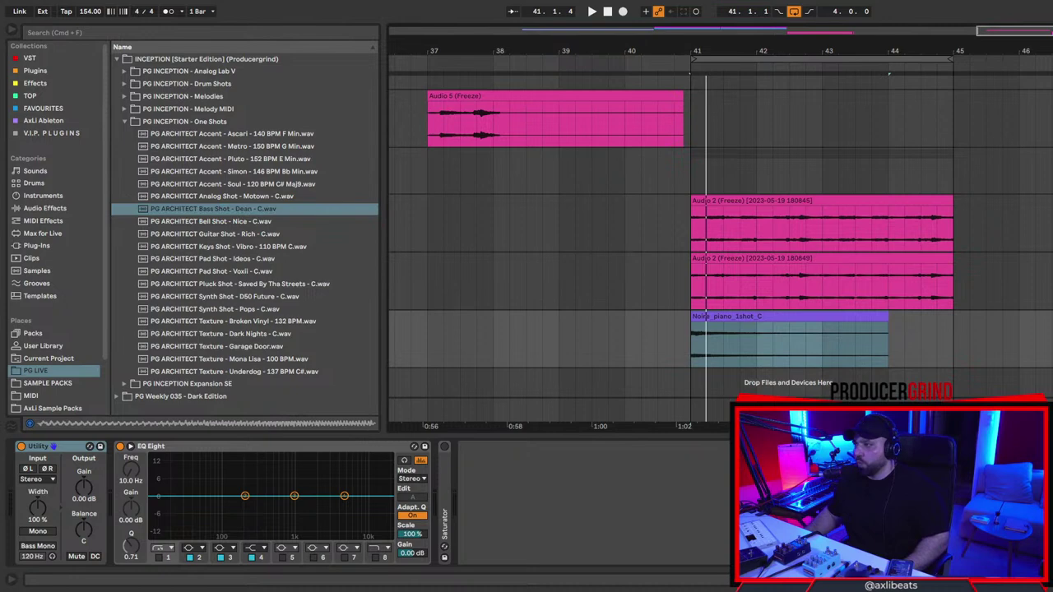
key(super+shift+t)
double_click(262, 209)
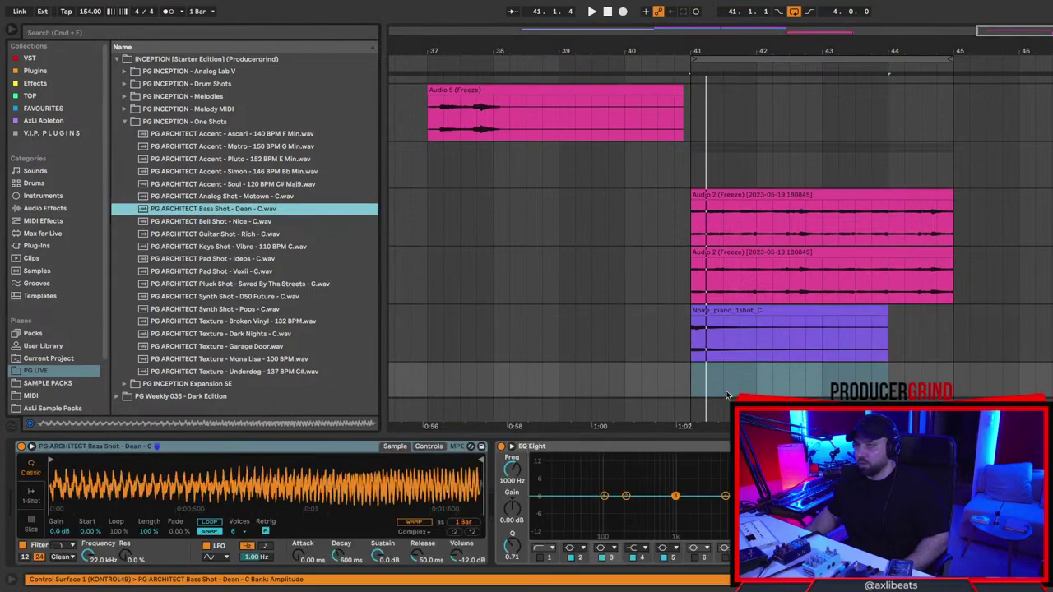
Create a four-bar MIDI clip from 41.1.1 to 45.1.1 on the bass track and set its scale to E Minor.
drag(693, 386, 975, 377)
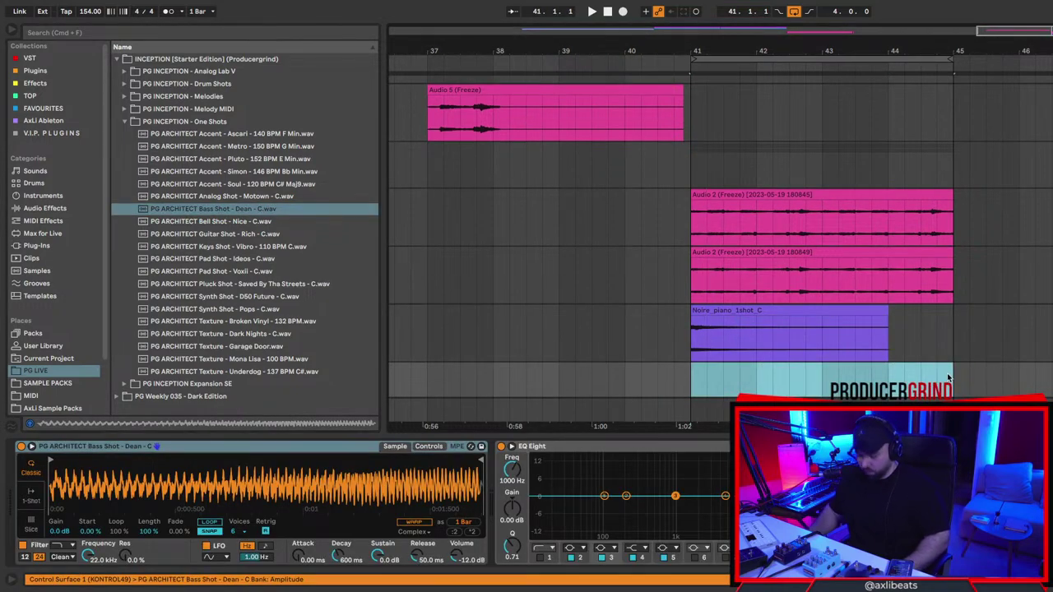
double_click(946, 376)
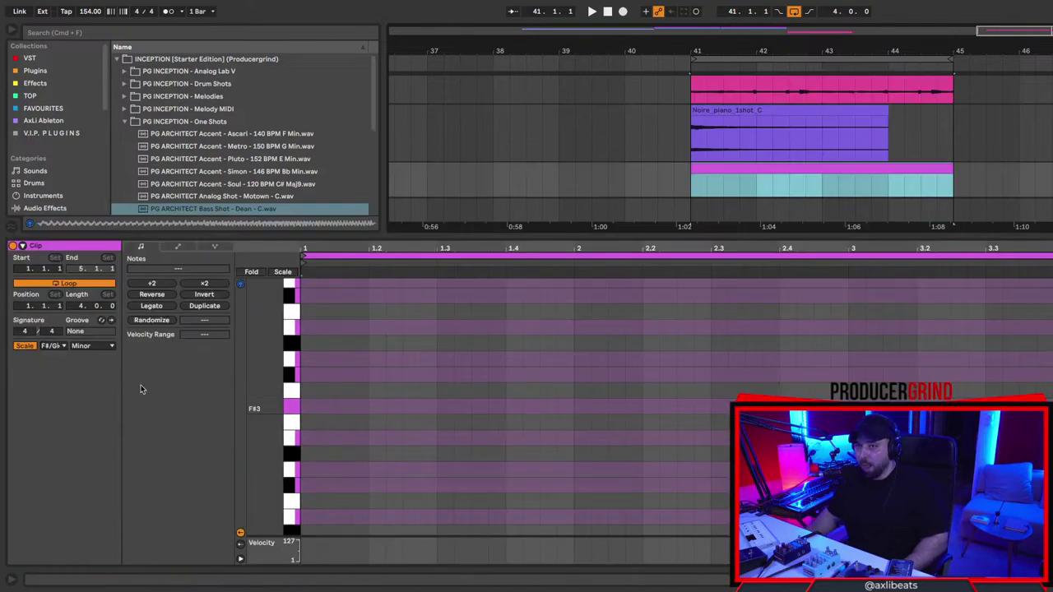
click(52, 345)
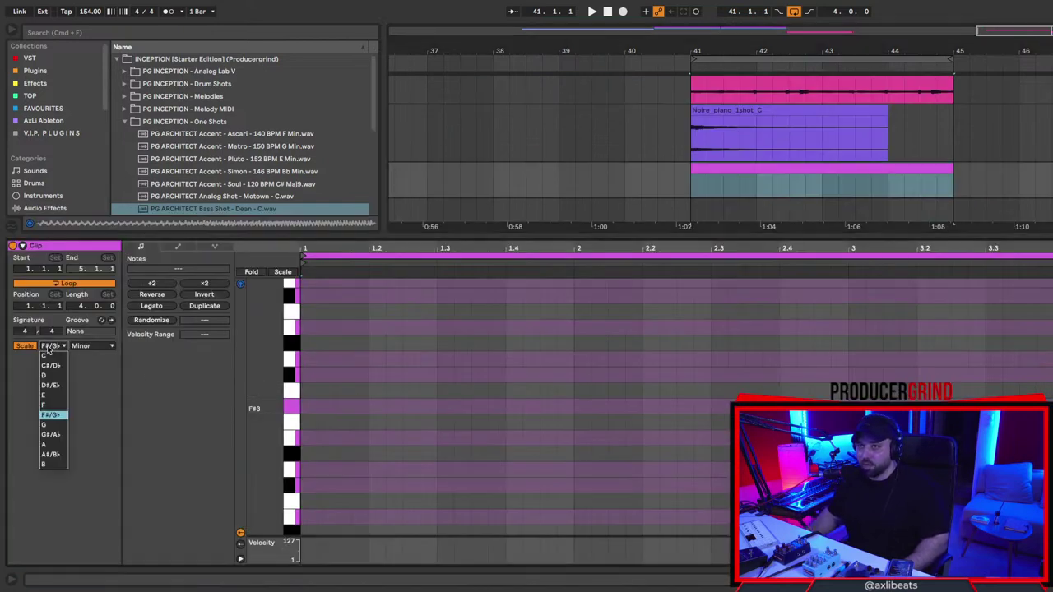
click(55, 396)
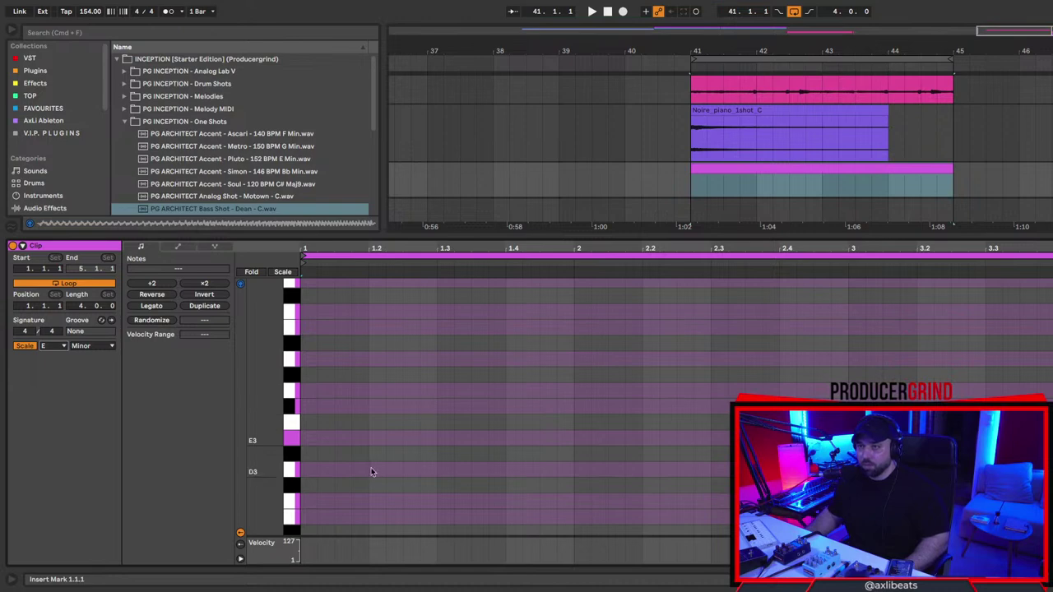
Fill the bass clip with two two-bar E3 notes and place a C4 note from 4.2.1 to 5.1.1.
drag(310, 435, 900, 435)
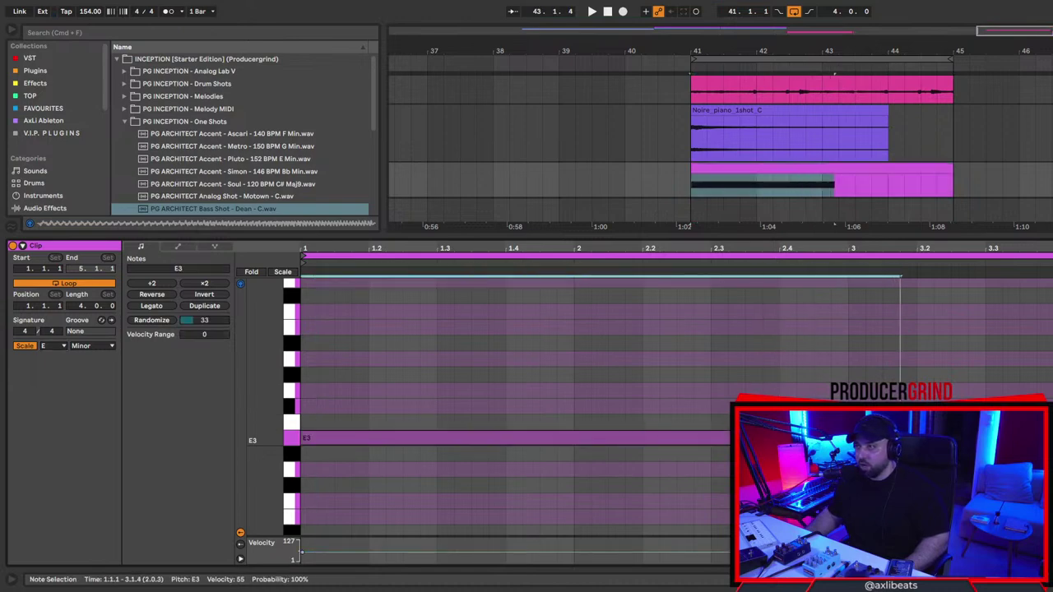
key(space)
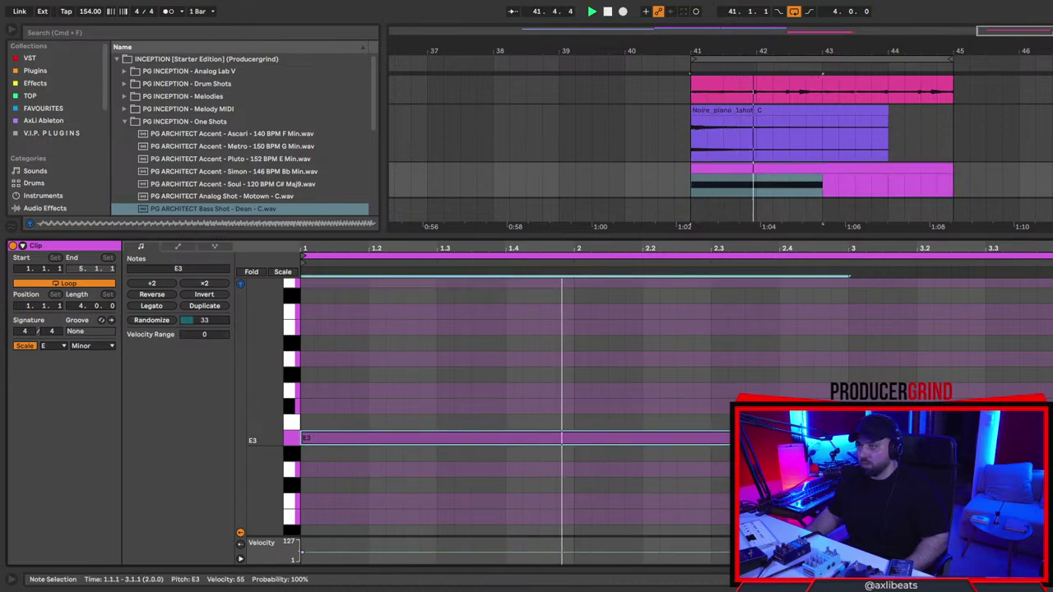
key(super+d)
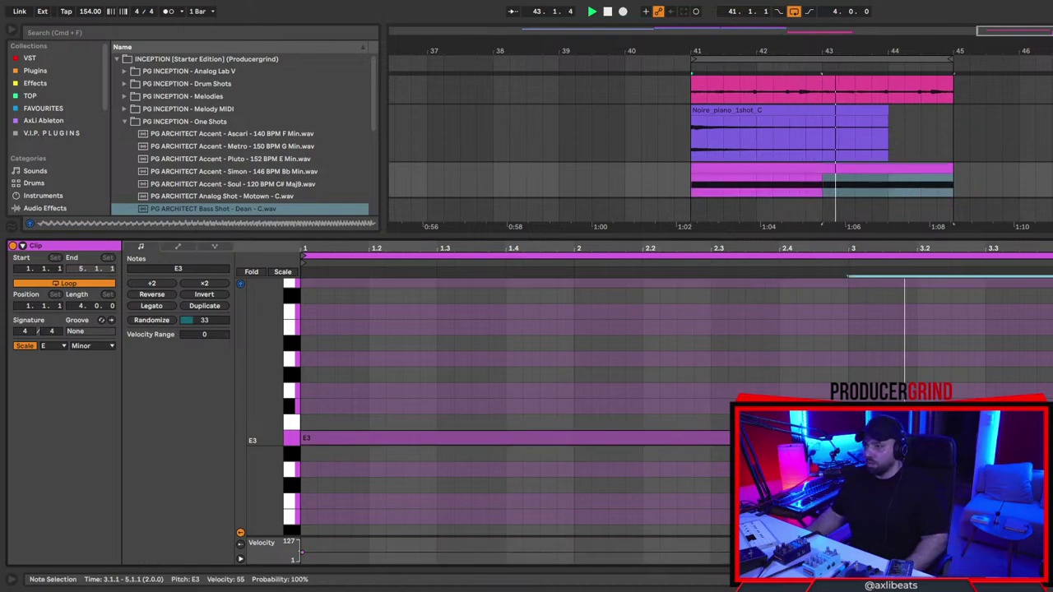
click(906, 178)
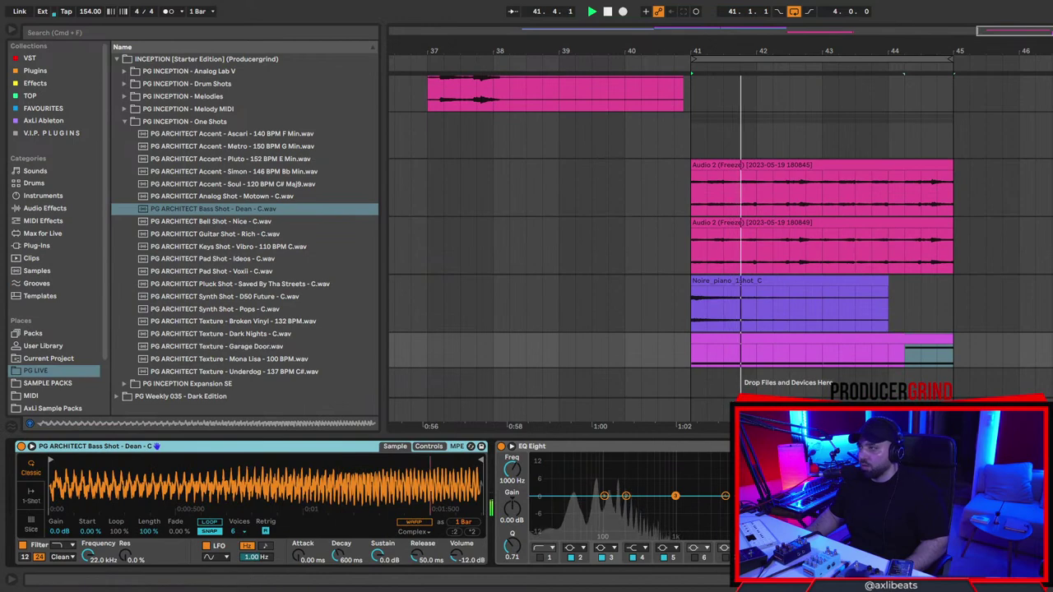
Preview the one-shots in PG INCEPTION - One Shots one after another, from the bell shot down to the texture samples.
key(Down)
key(Down)
key(Down)
key(Down)
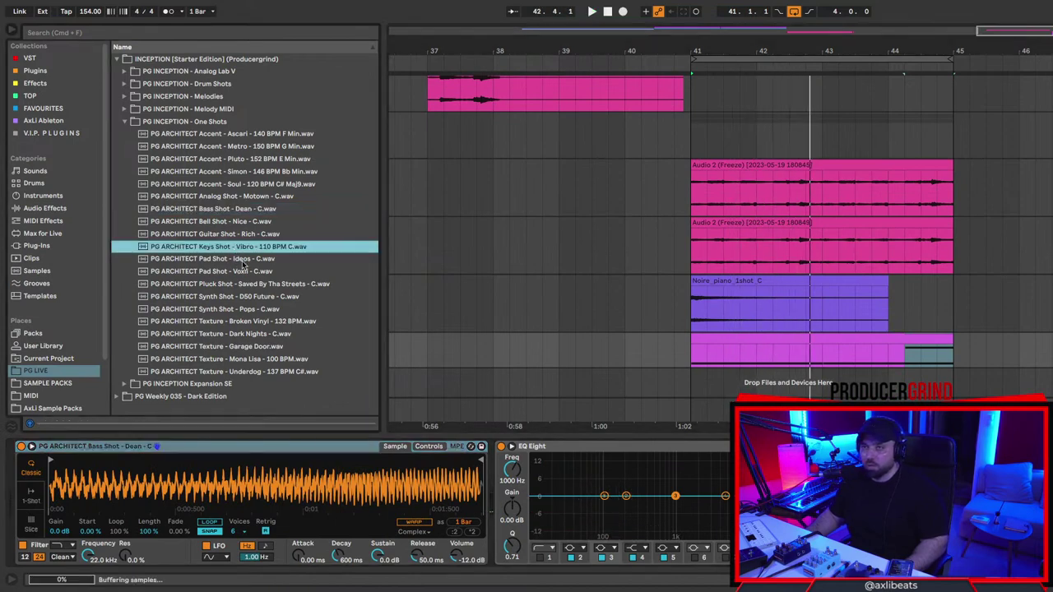
key(Down)
key(Down)
key(Down)
key(Down)
key(Down)
key(Down)
key(Down)
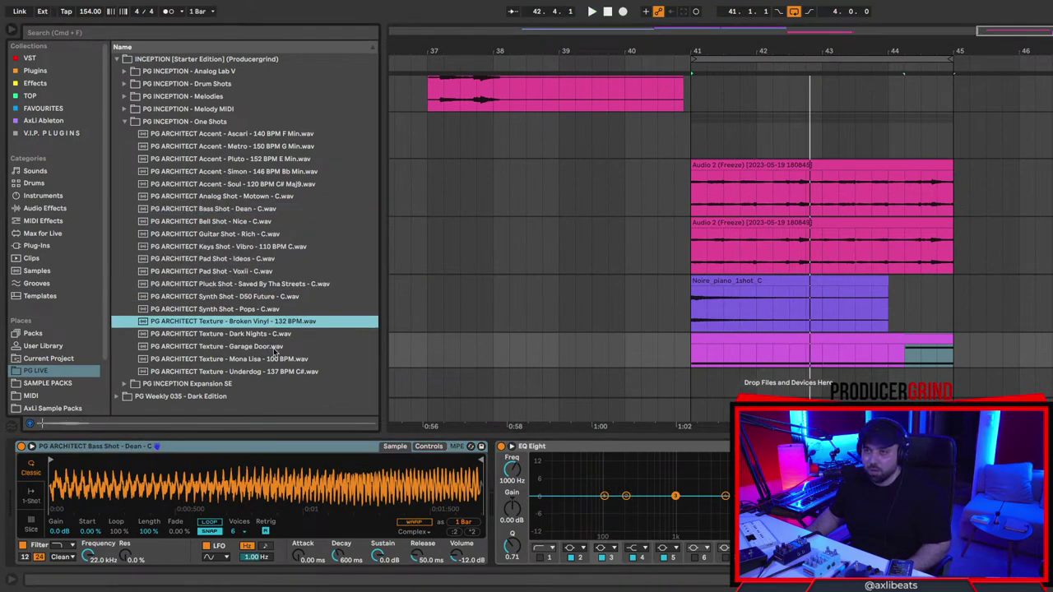
key(Down)
Audition accent, analog, bell, guitar, pad, synth and texture one-shots to compare candidates for another layer.
click(230, 169)
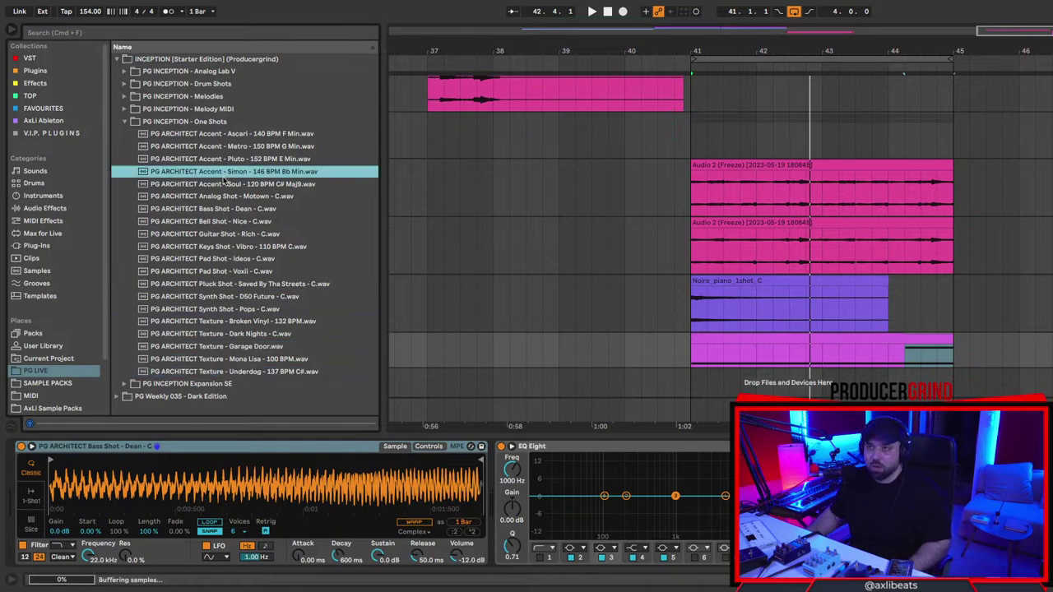
click(228, 162)
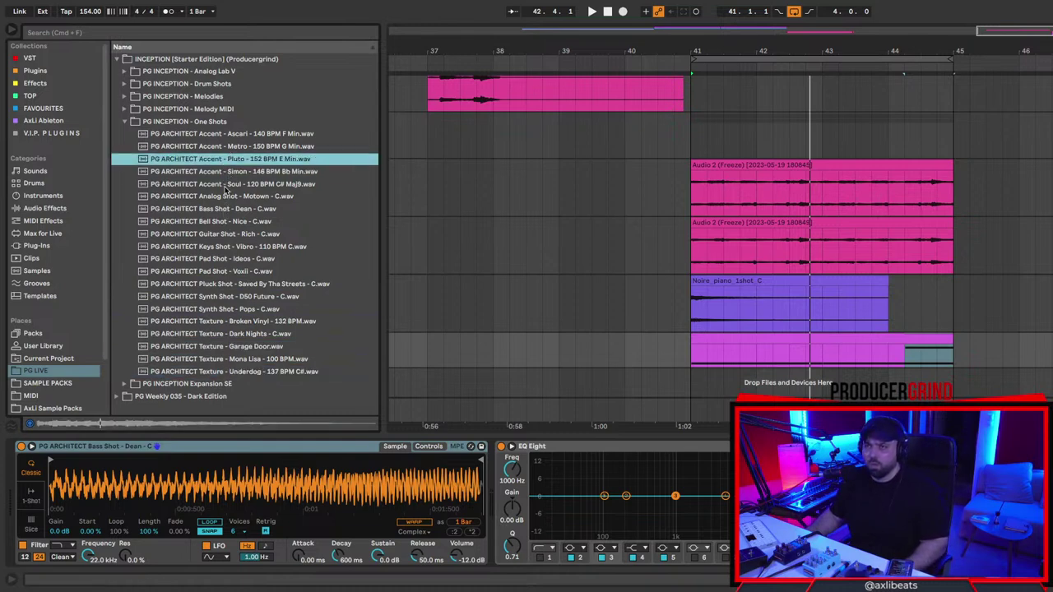
click(227, 196)
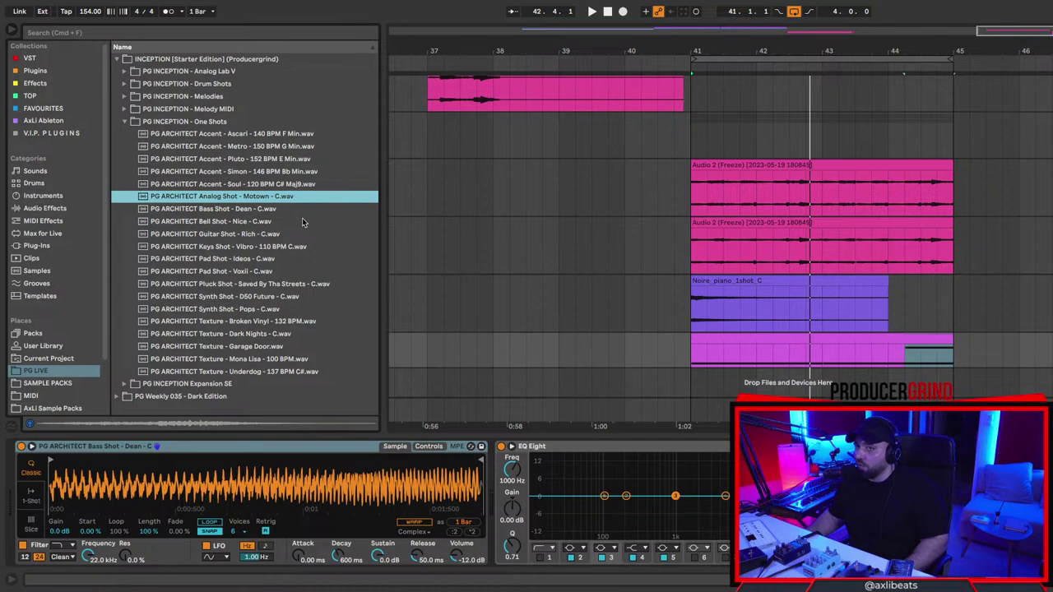
key(Up)
key(Up)
key(Up)
key(Up)
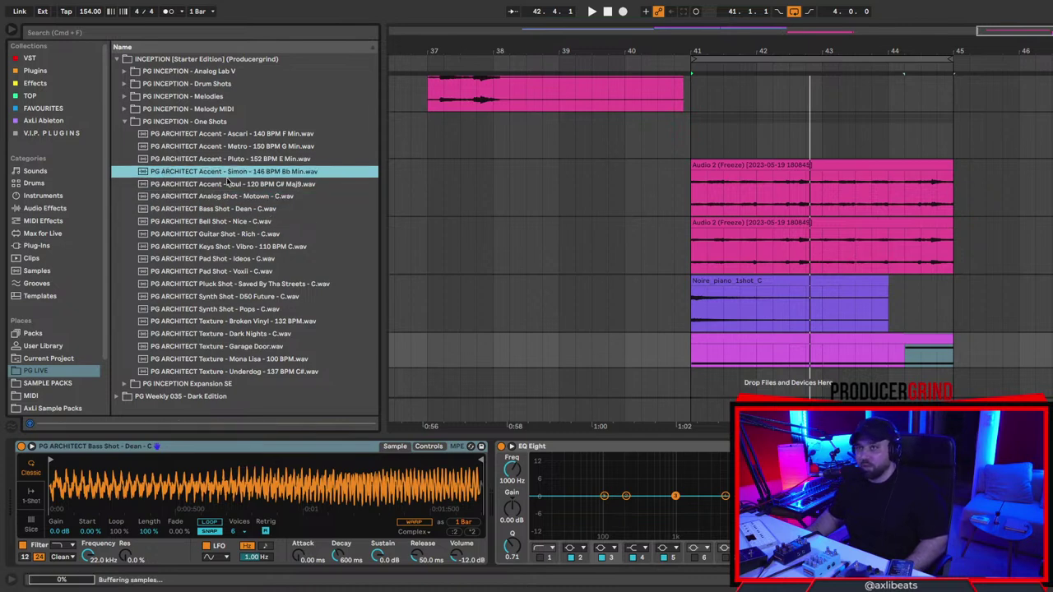
click(266, 222)
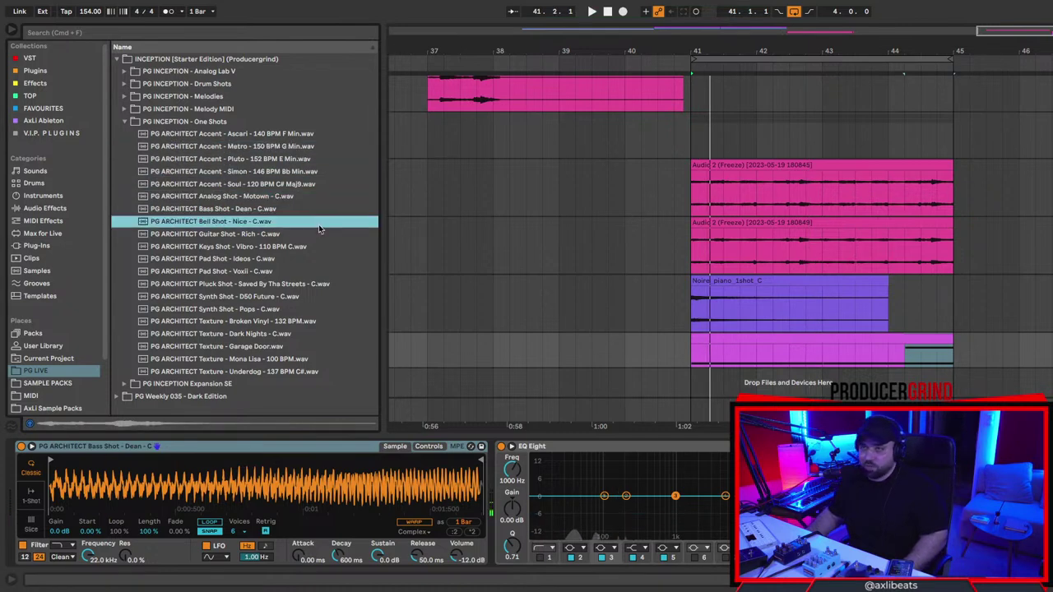
click(237, 197)
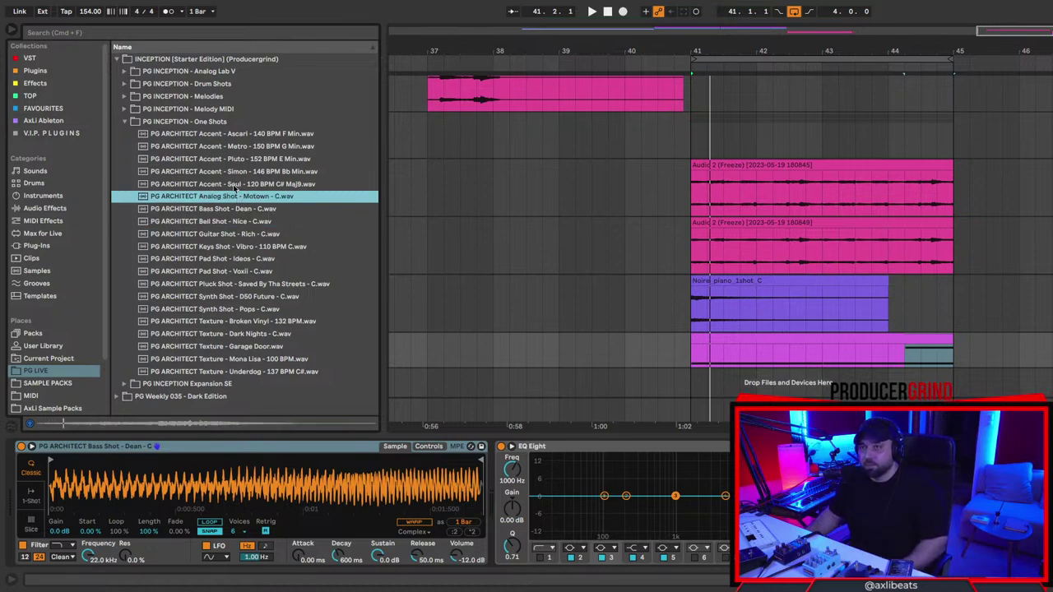
key(Up)
click(234, 236)
click(244, 258)
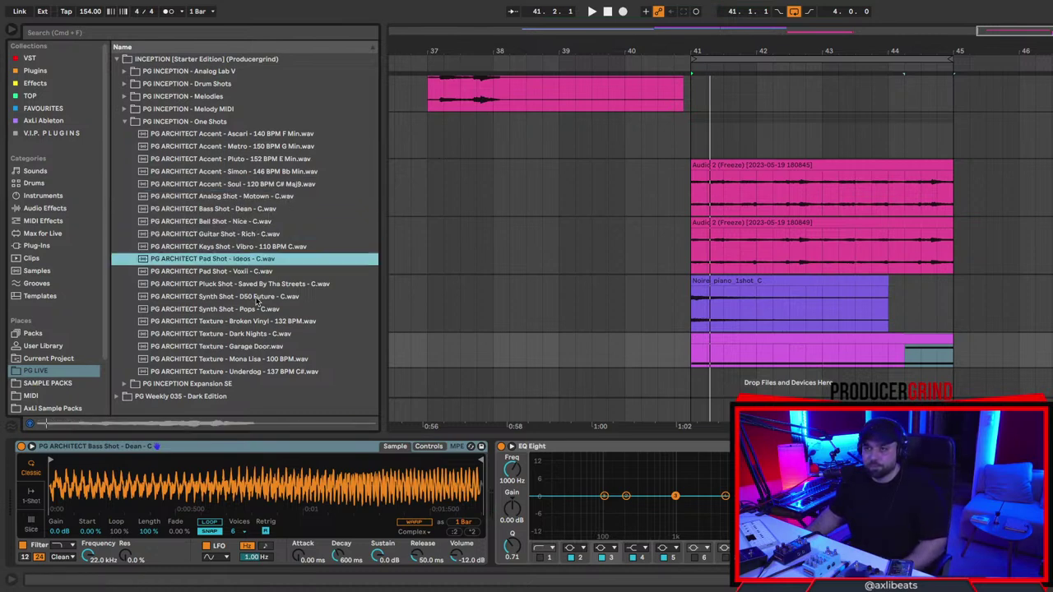
click(243, 296)
click(244, 359)
click(244, 309)
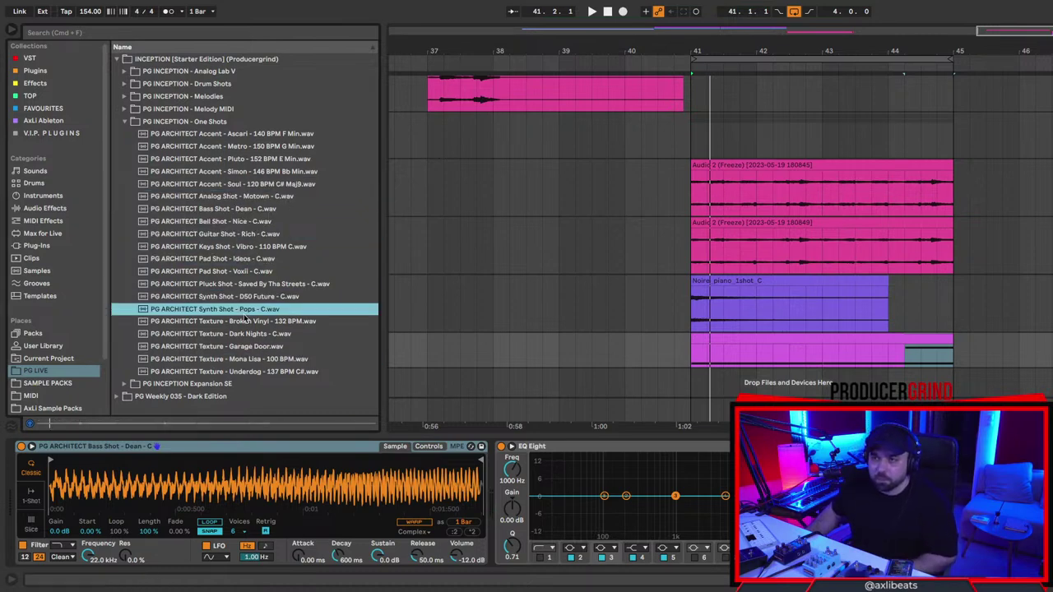
Set the bass sampler's volume to -4.5 dB and shorten the second E3 note to end at 4.2.1 during playback.
click(690, 357)
key(space)
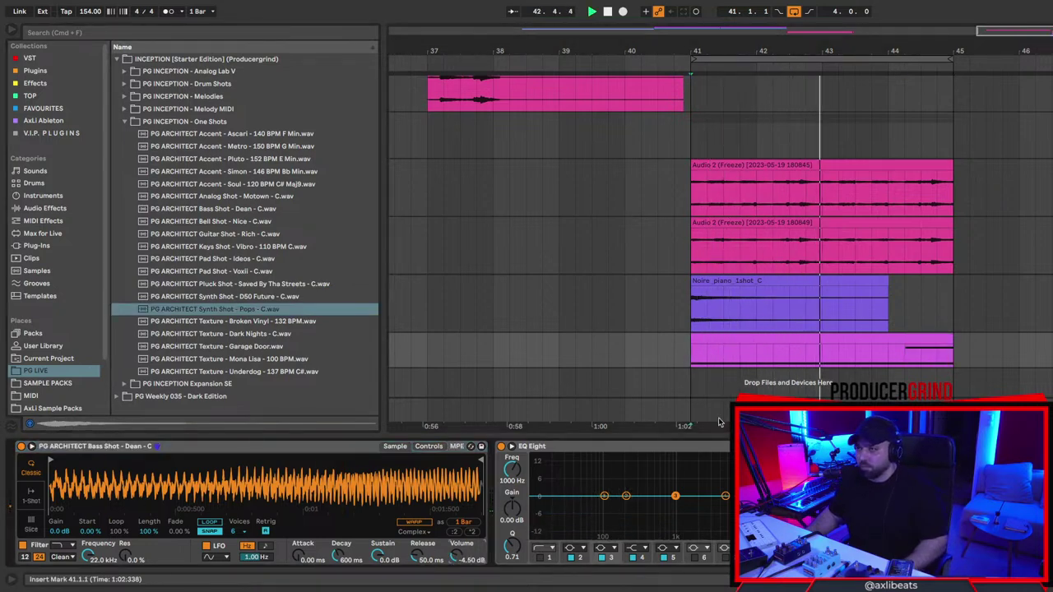
double_click(760, 346)
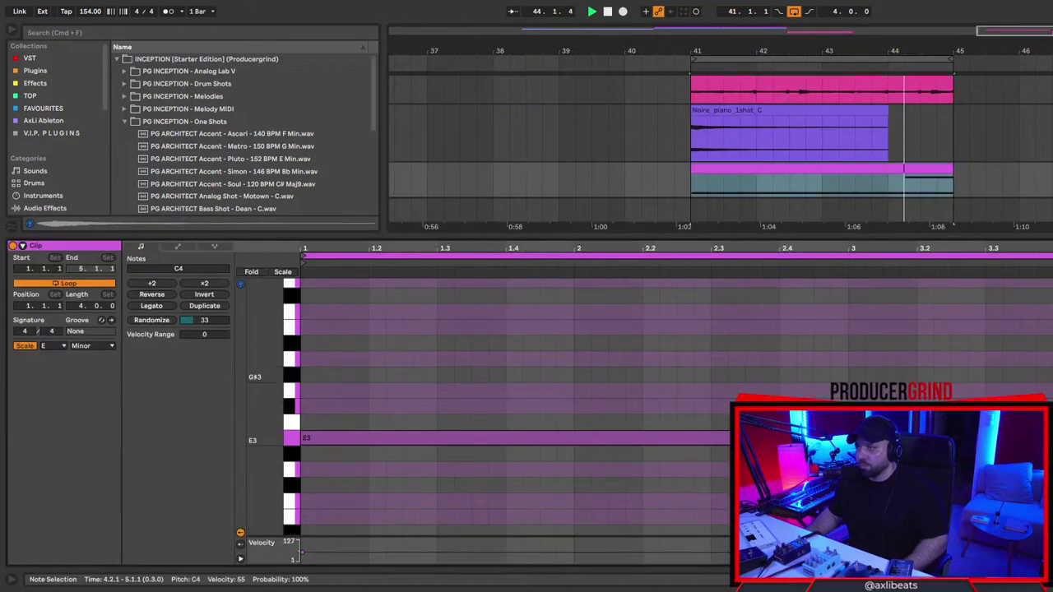
click(921, 438)
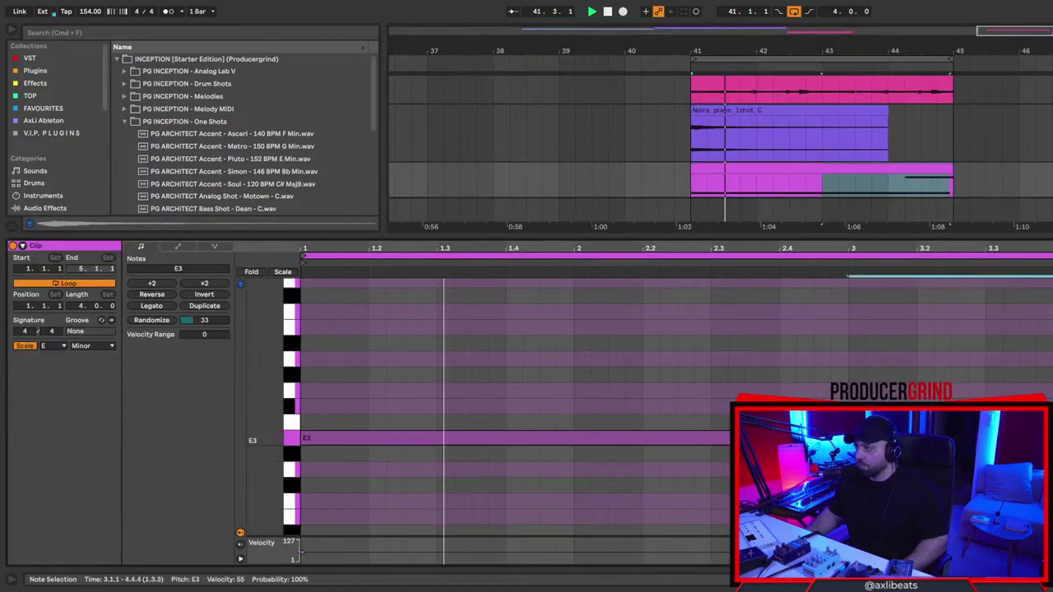
key(shift+Tab)
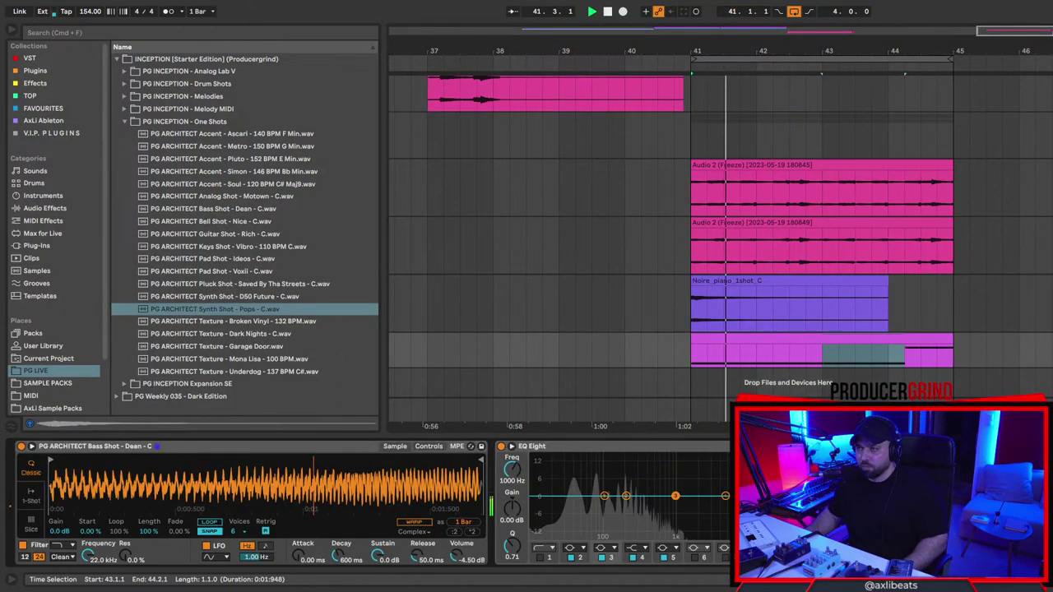
Try all bass notes one octave lower against the loops and transpose them back up.
click(809, 336)
double_click(809, 336)
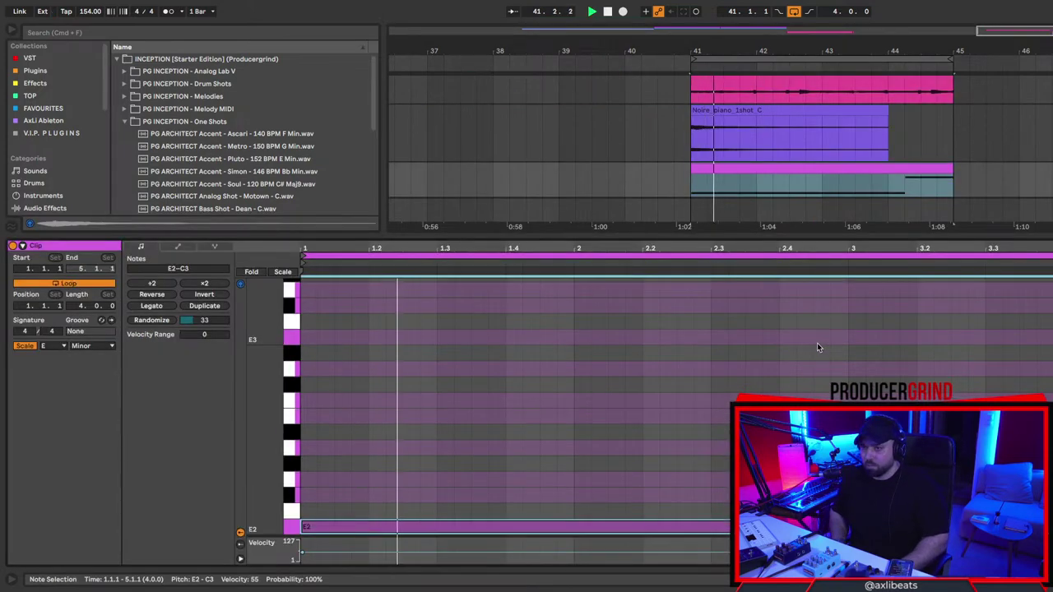
key(shift+Up)
key(shift+Tab)
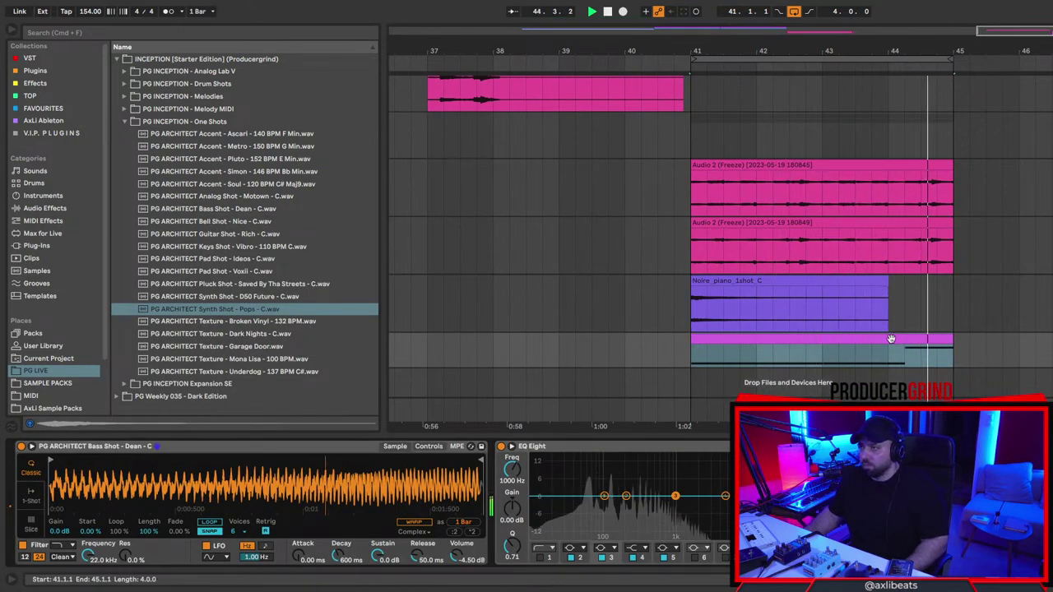
Lower the clip's final bass note one octave to C3 and extend its start back to 4.1.1.
double_click(823, 304)
click(1051, 287)
key(shift+Down)
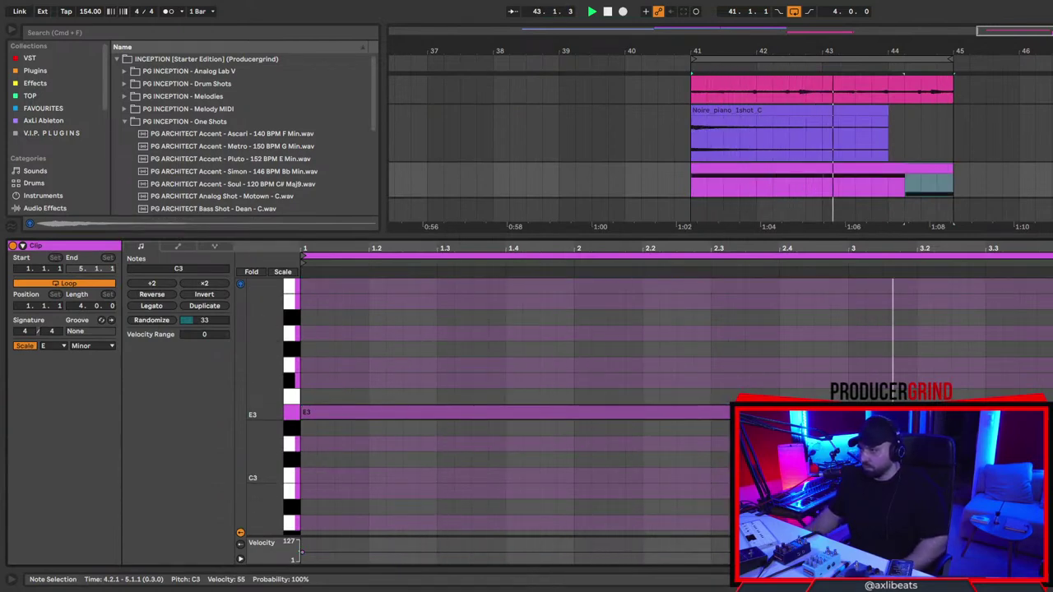
key(space)
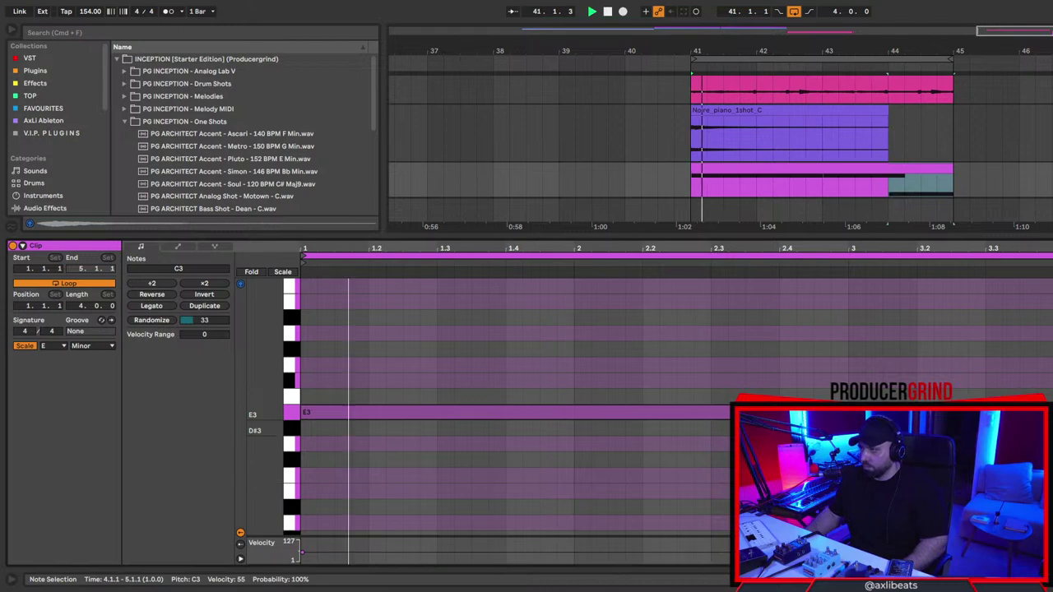
End the second E3 bass note at 4.1.1 and raise the velocity of all bass notes to 127, checking them in playback.
drag(1051, 412, 983, 412)
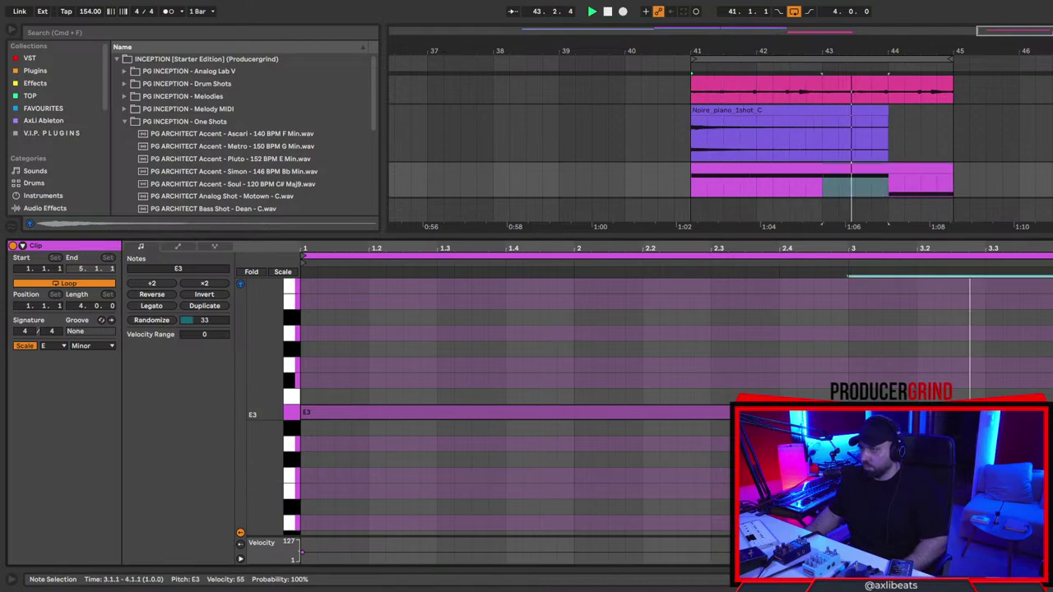
key(shift+Tab)
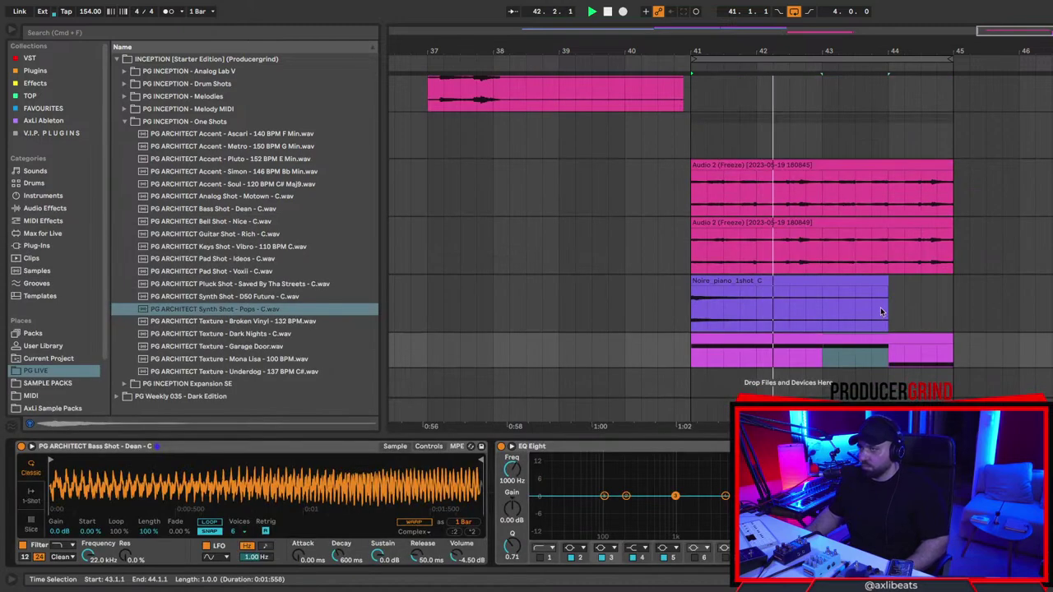
key(shift+Tab)
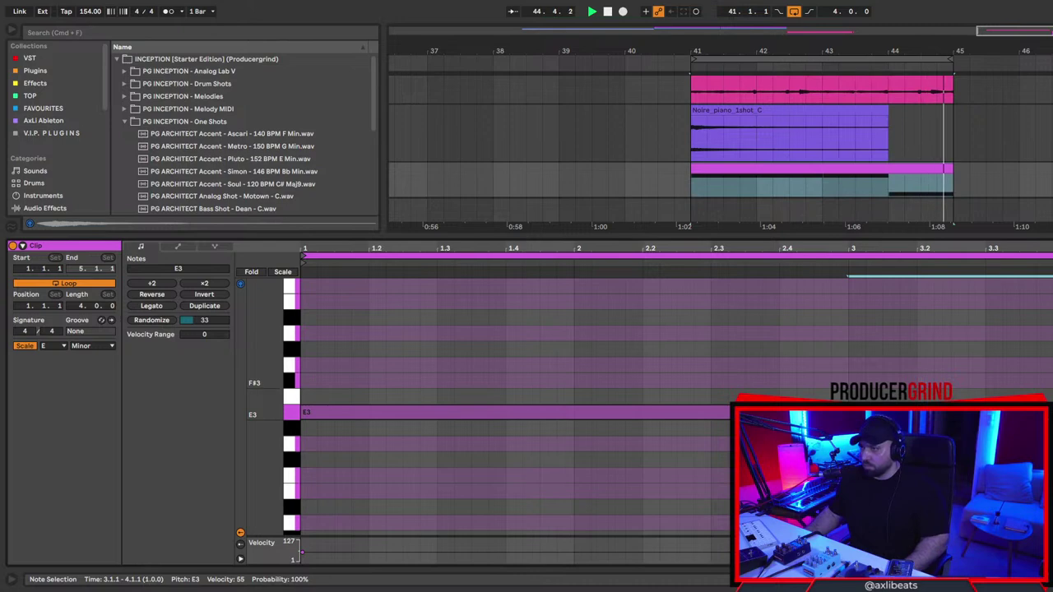
key(space)
key(ctrl+a)
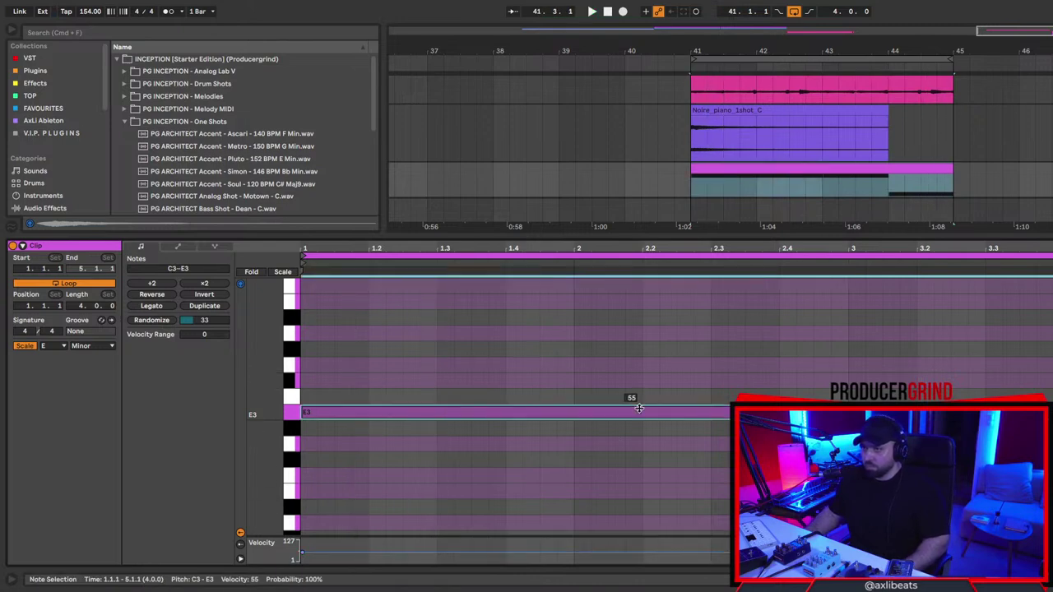
key(shift+Tab)
key(space)
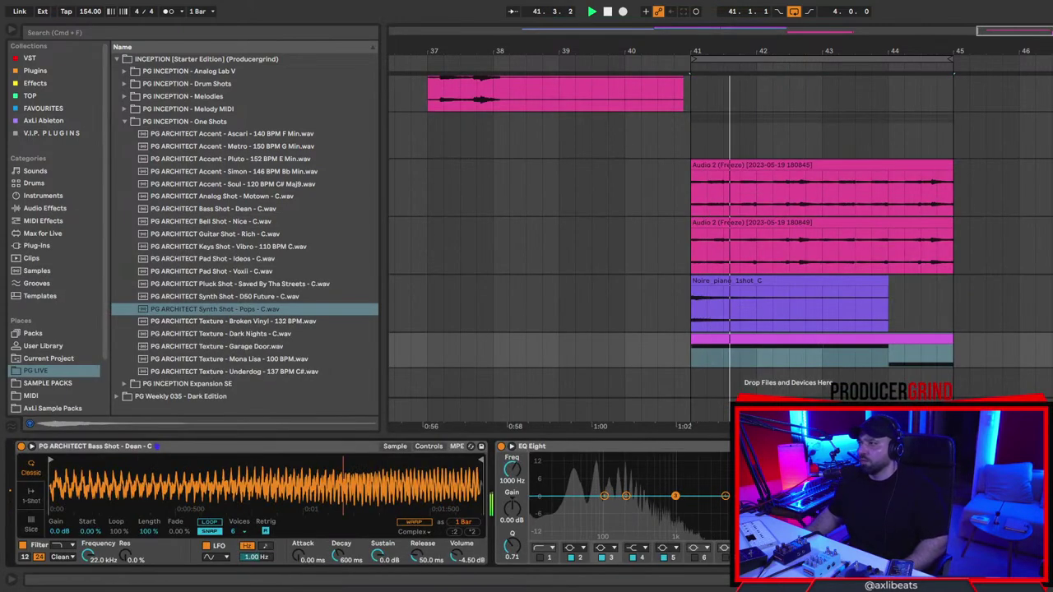
Add H-Delay Stereo from the V.I.P. PLUGINS collection to the group track, lower its dry/wet mix and enable Ping Pong.
click(1044, 136)
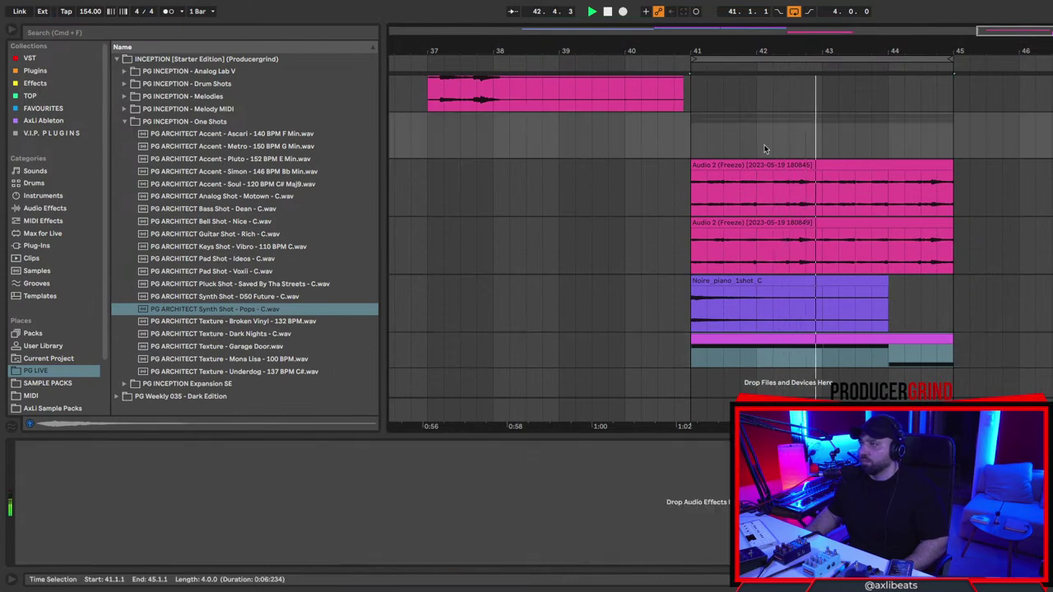
click(61, 33)
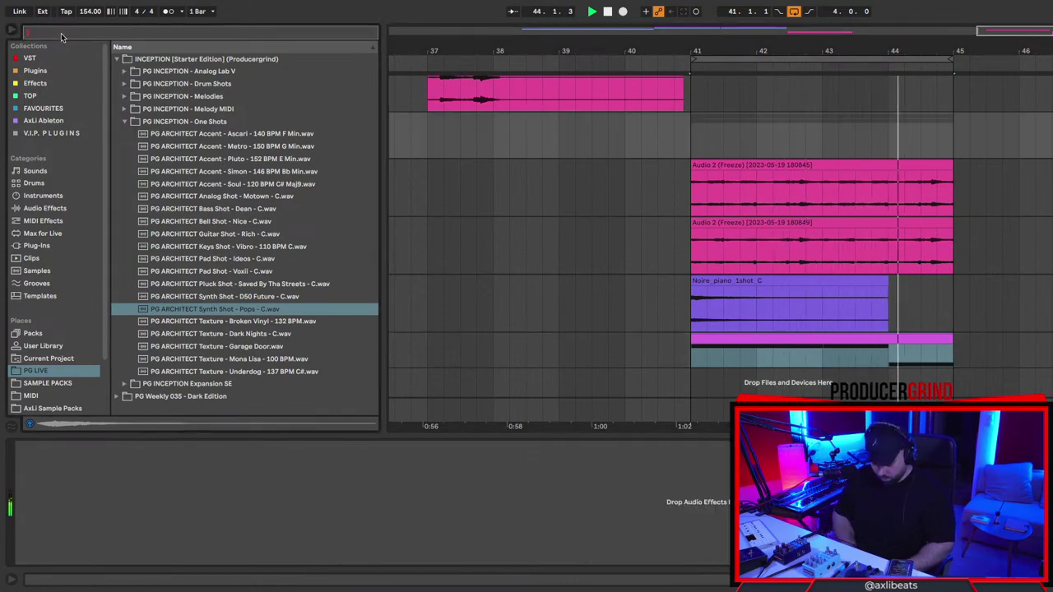
text(delay)
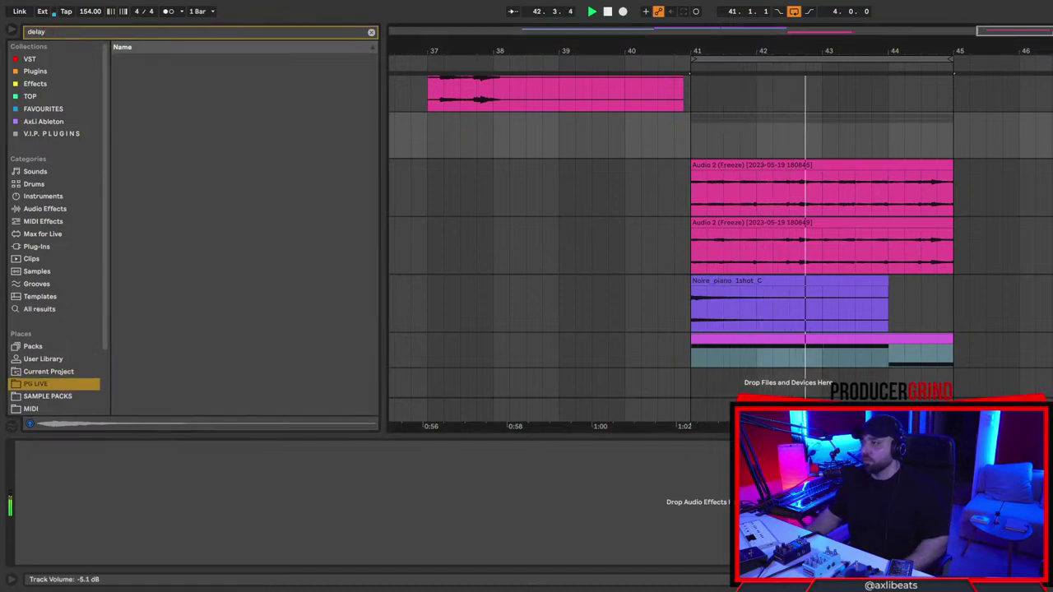
click(66, 134)
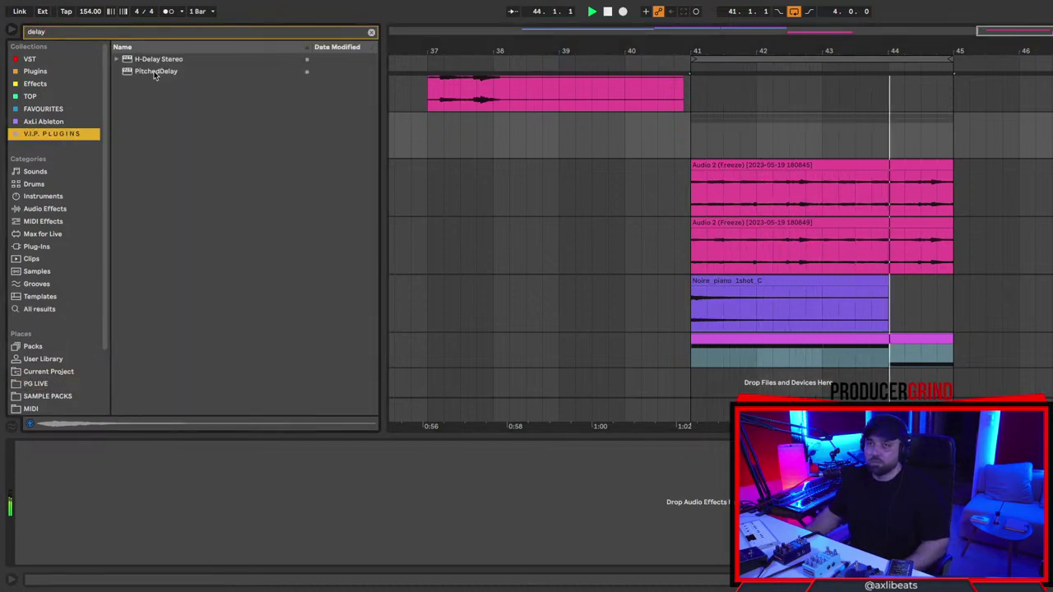
drag(154, 61, 850, 128)
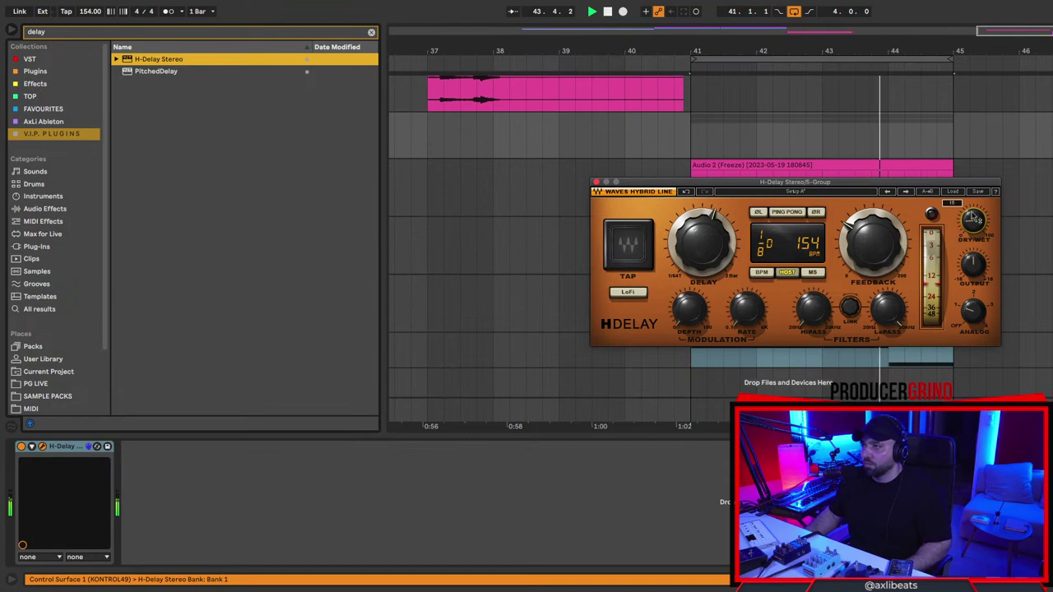
click(788, 212)
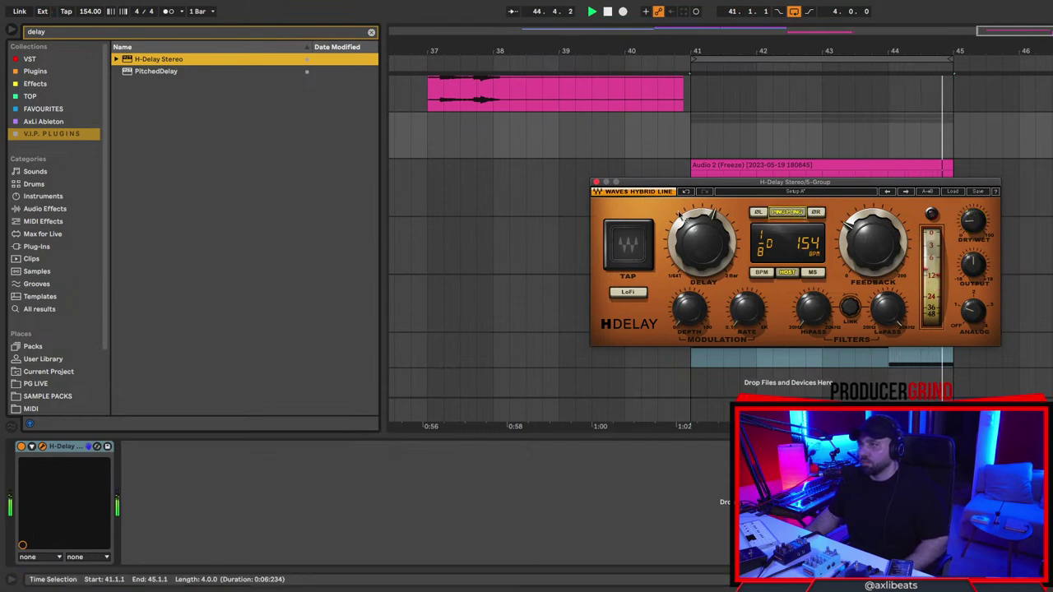
click(596, 181)
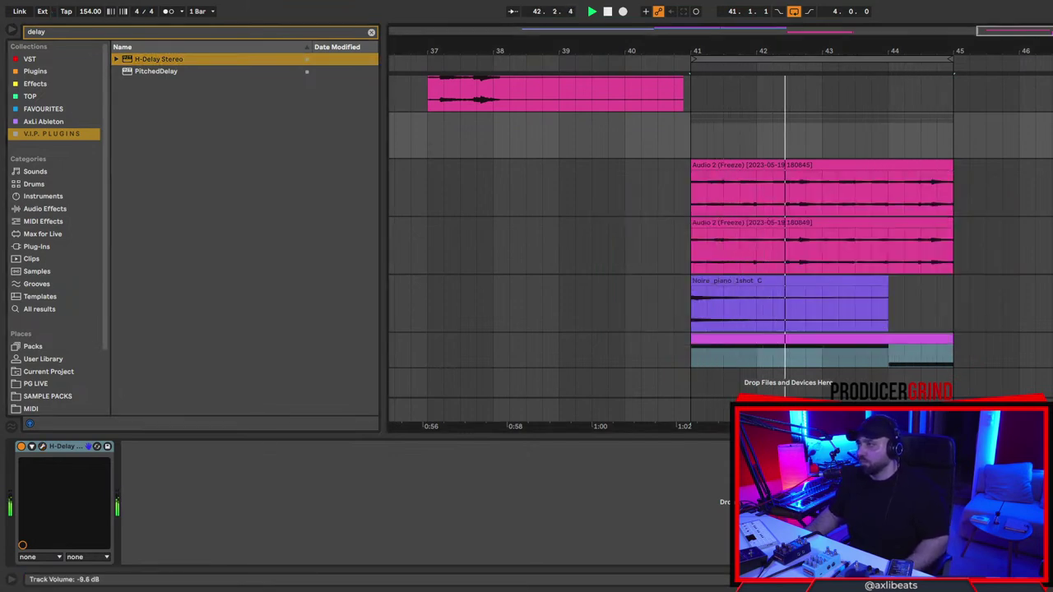
Find the Erosion audio effect and add it to the bass sampler's track.
click(841, 360)
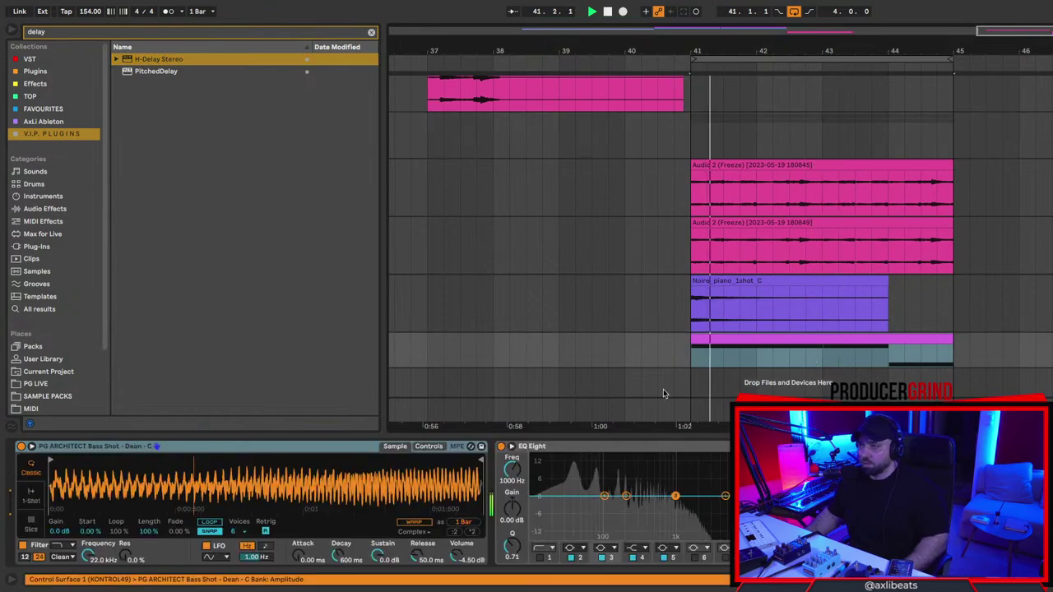
click(18, 31)
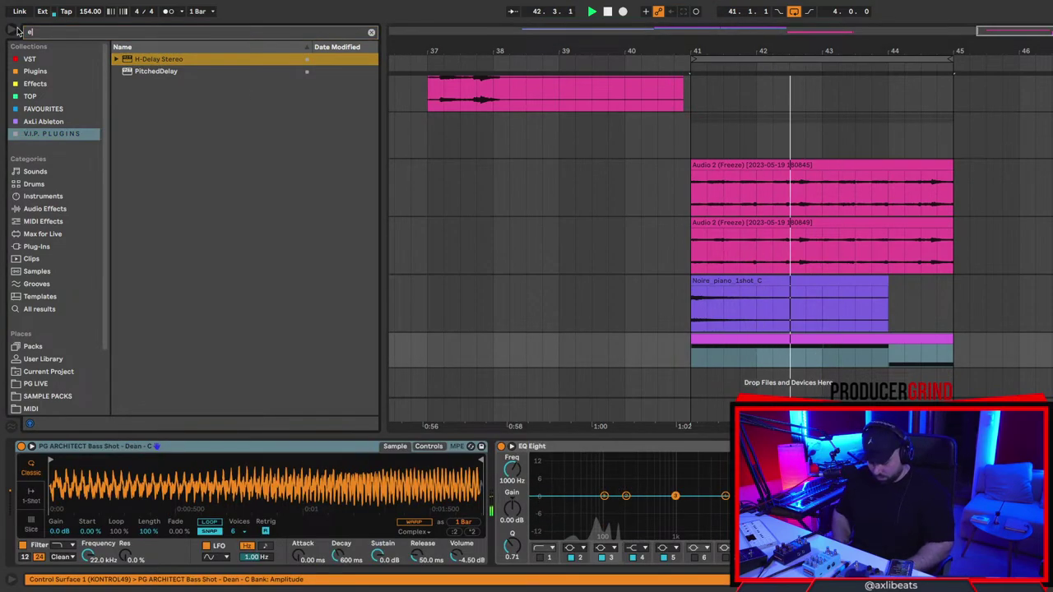
text(erosi)
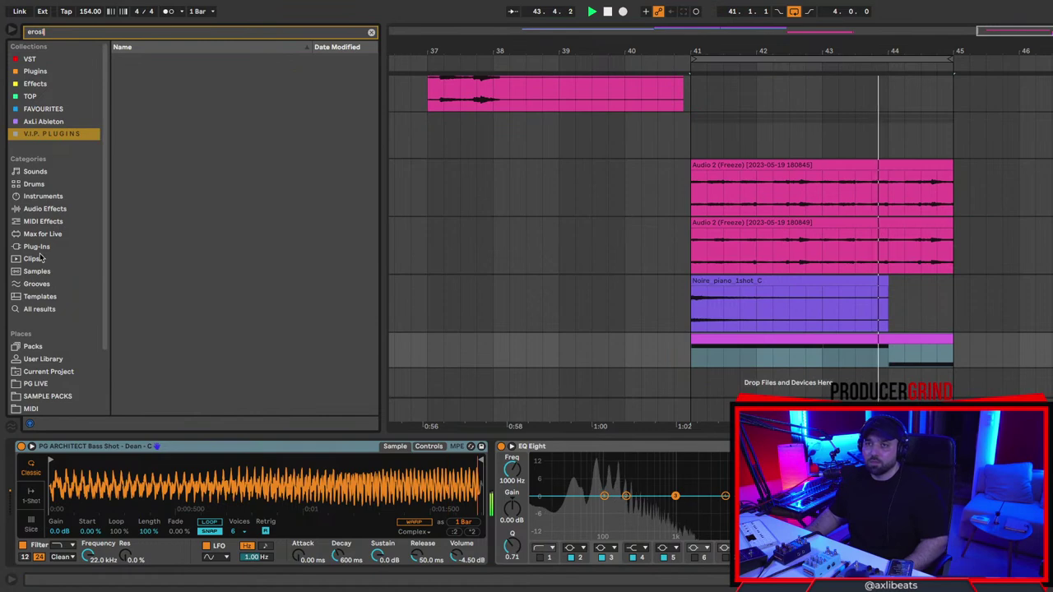
click(37, 258)
click(46, 209)
double_click(150, 71)
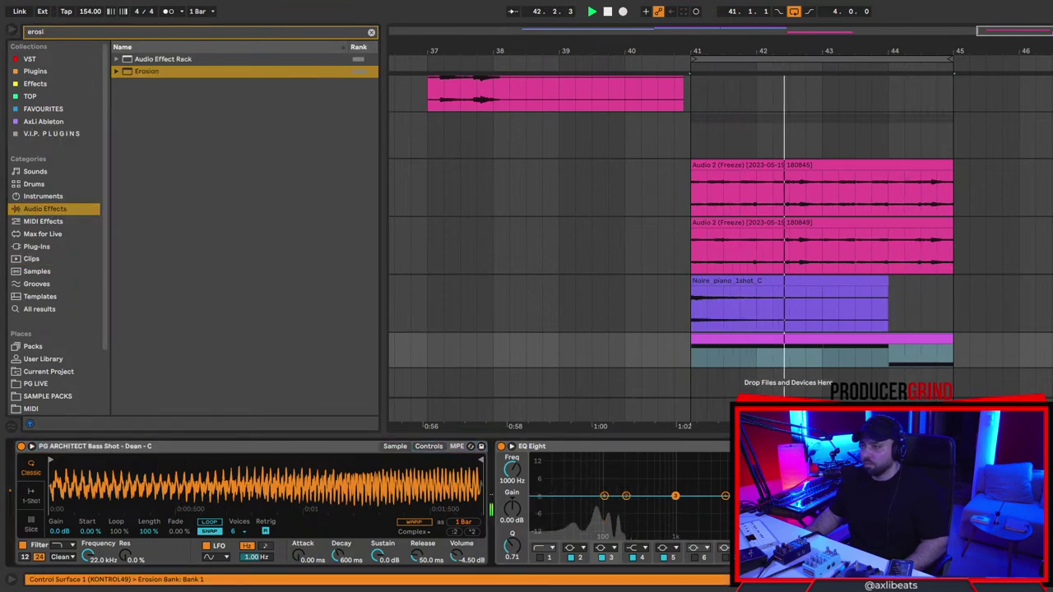
Find the Pedal audio effect, add it to the bass track and replay the loop from bar 41.
drag(61, 33, 2, 28)
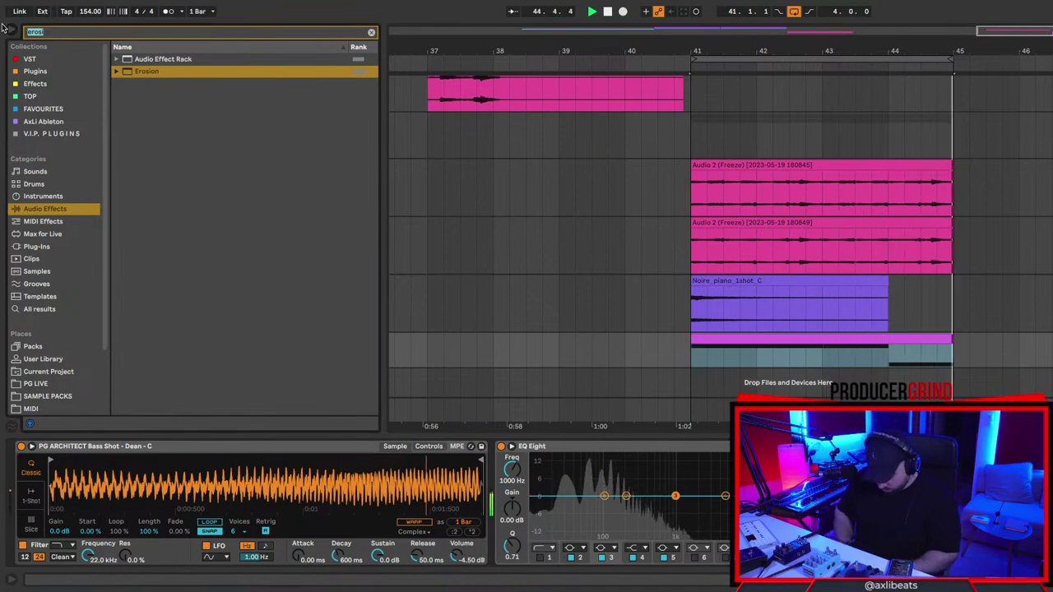
text(dpedal)
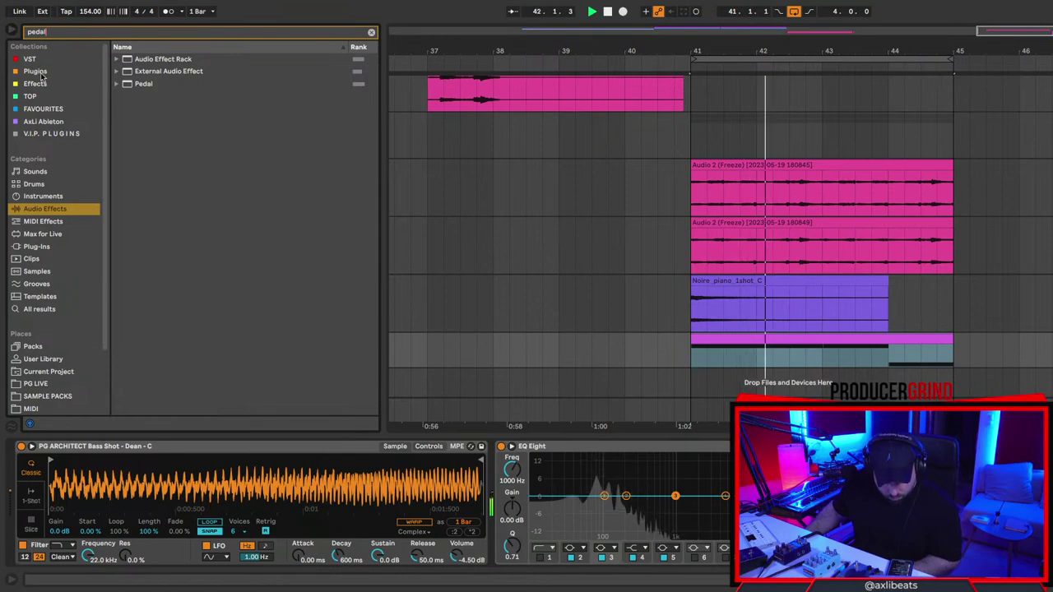
click(164, 84)
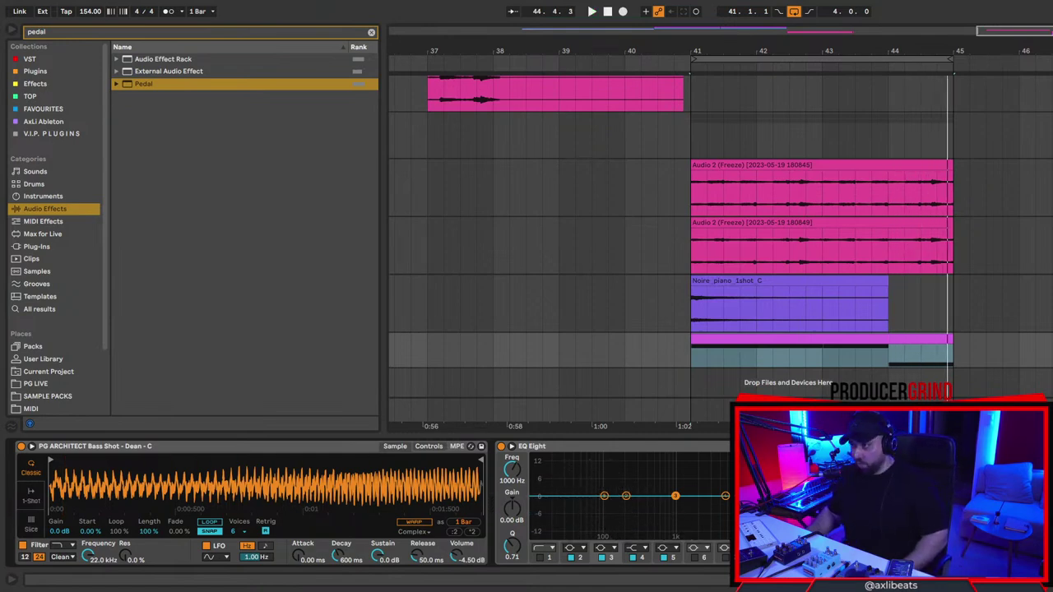
key(space)
key(space)
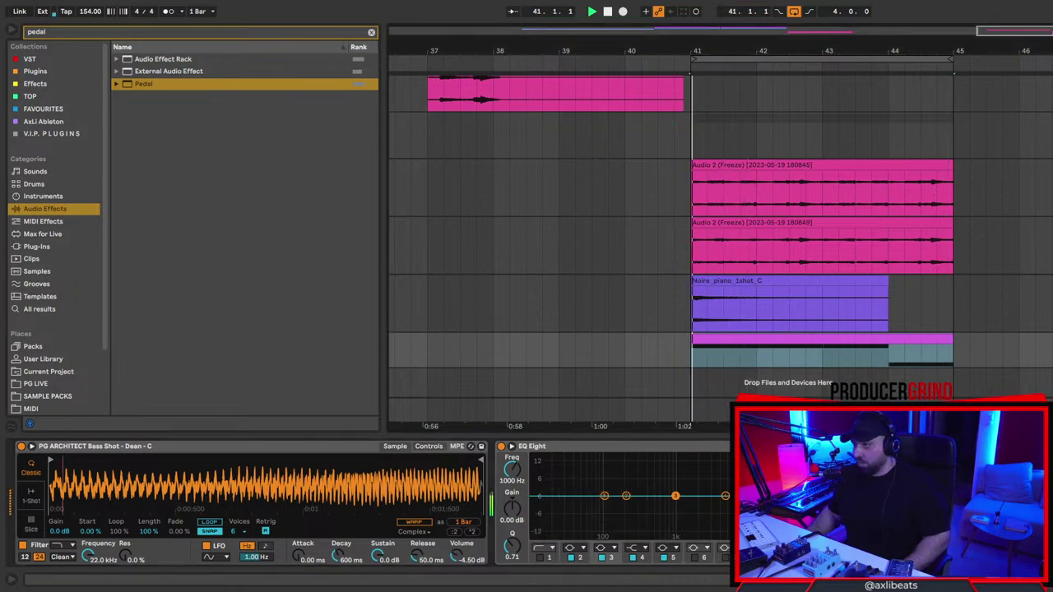
key(space)
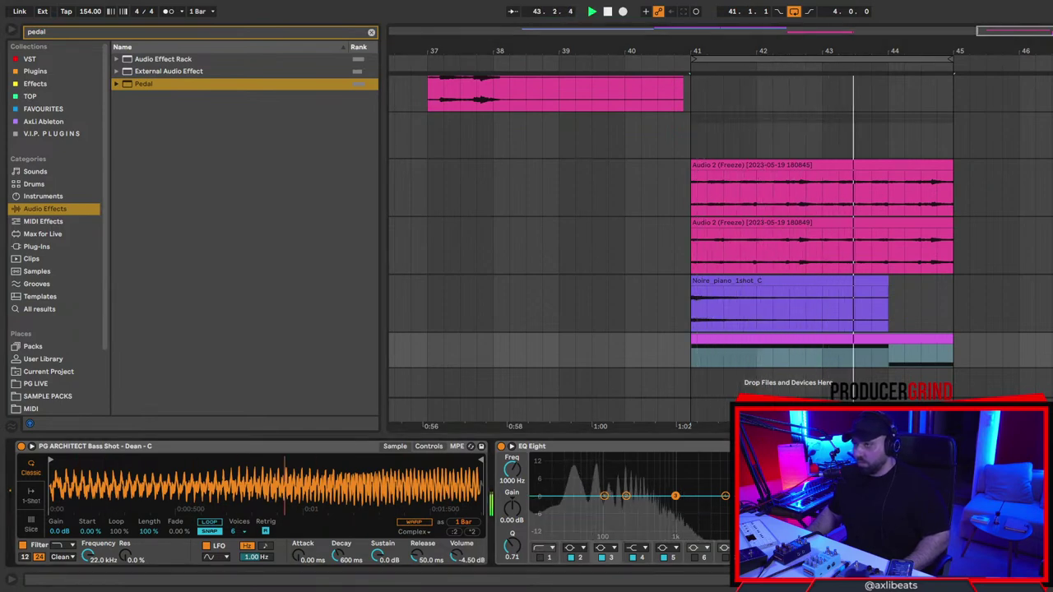
Duplicate the audio loops, piano and bass clips from bars 41–45 to bar 45 and extend the loop region to 8 bars.
scroll(888, 317, right, 2)
drag(903, 207, 647, 363)
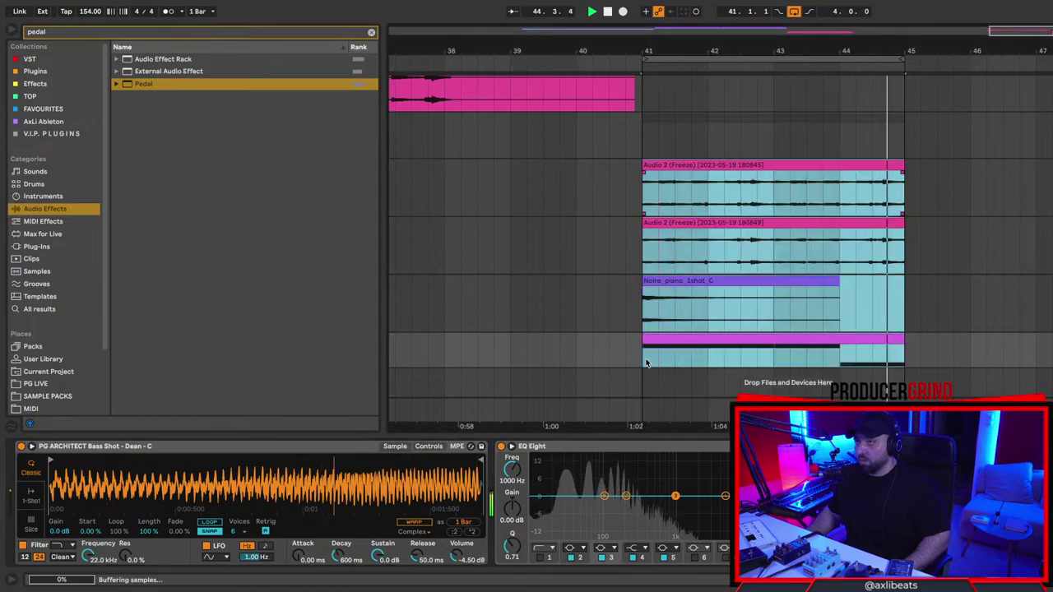
key(ctrl+d)
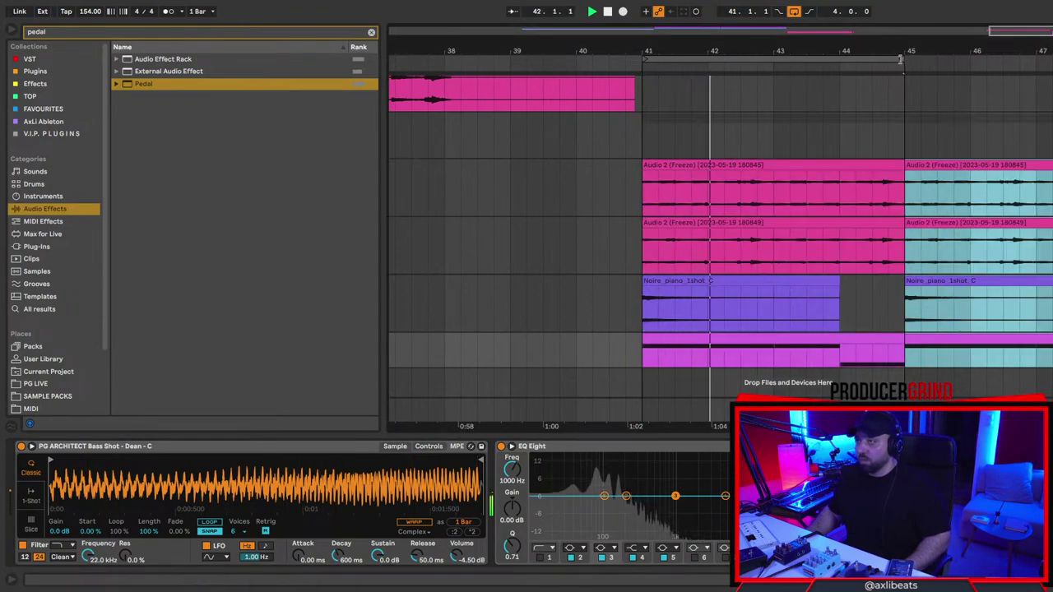
drag(900, 60, 1051, 59)
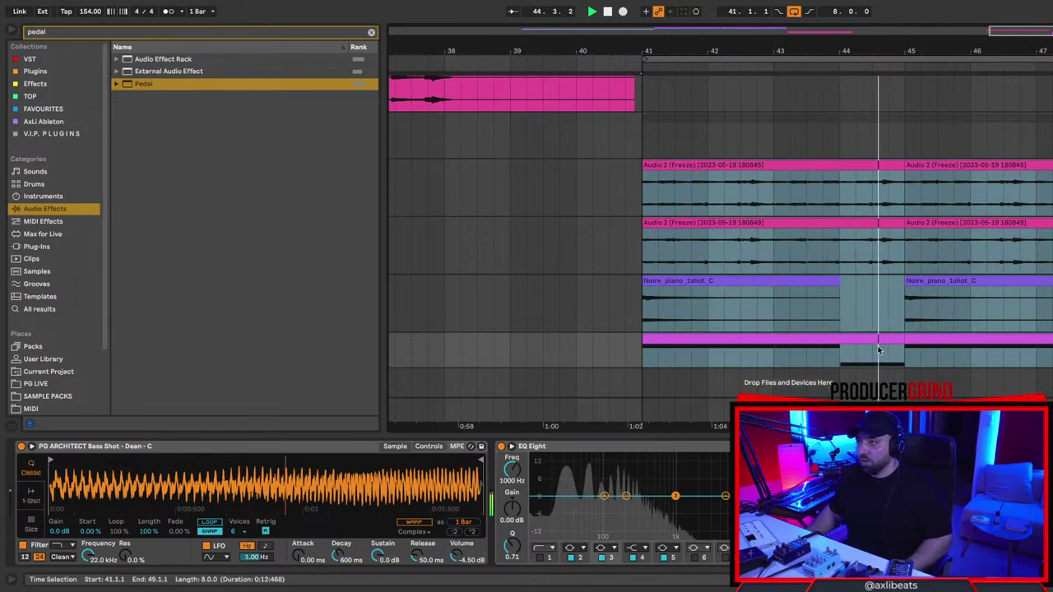
In the first bass clip, add short C4 and B3 notes at 3.4.1 and 3.4.3 and end the second E3 note at 3.4.1.
double_click(953, 352)
key(space)
scroll(1027, 309, up, 2)
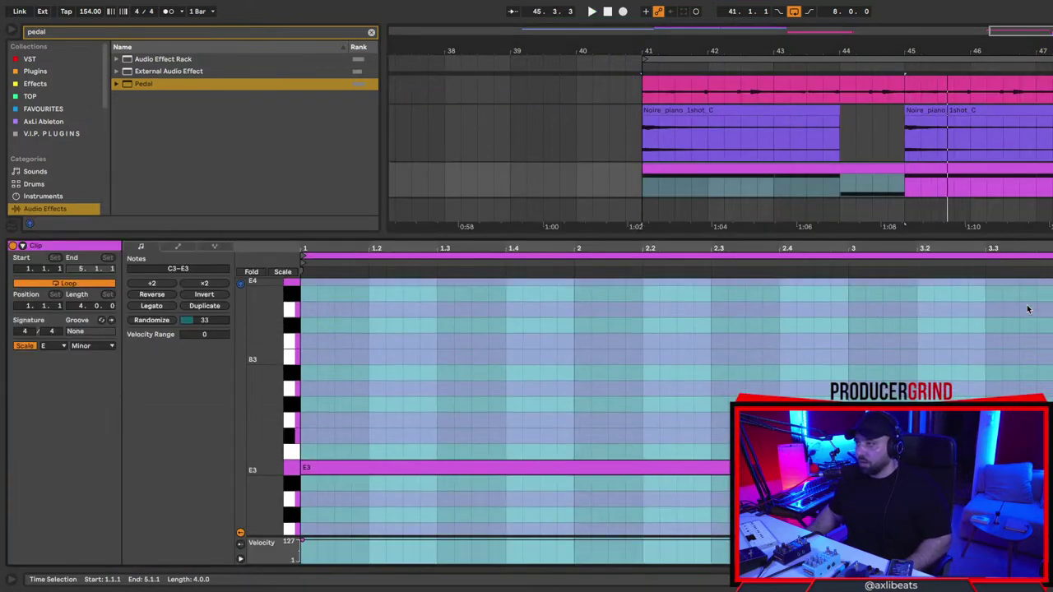
double_click(1052, 341)
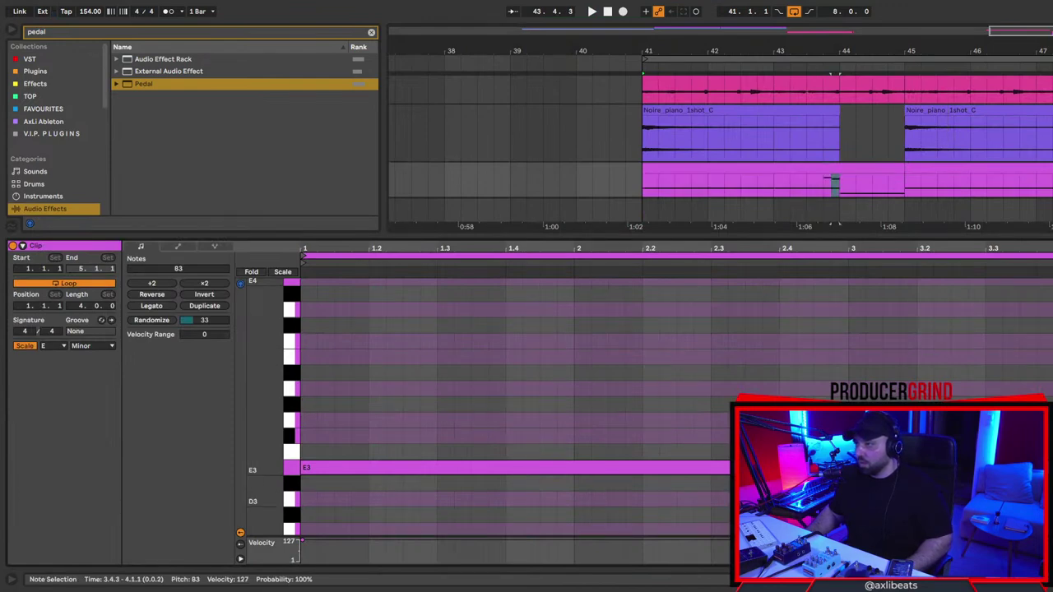
drag(1052, 467, 1044, 467)
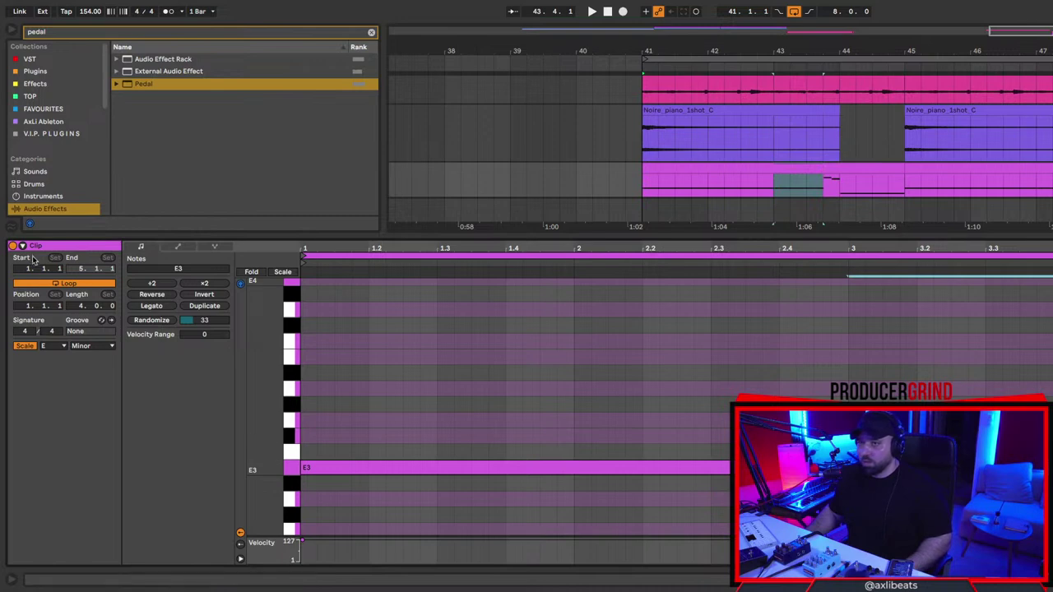
Draw a downward Pitch Bend envelope from beat 2.3 in the bass clip and listen to it.
click(178, 246)
click(133, 271)
click(240, 284)
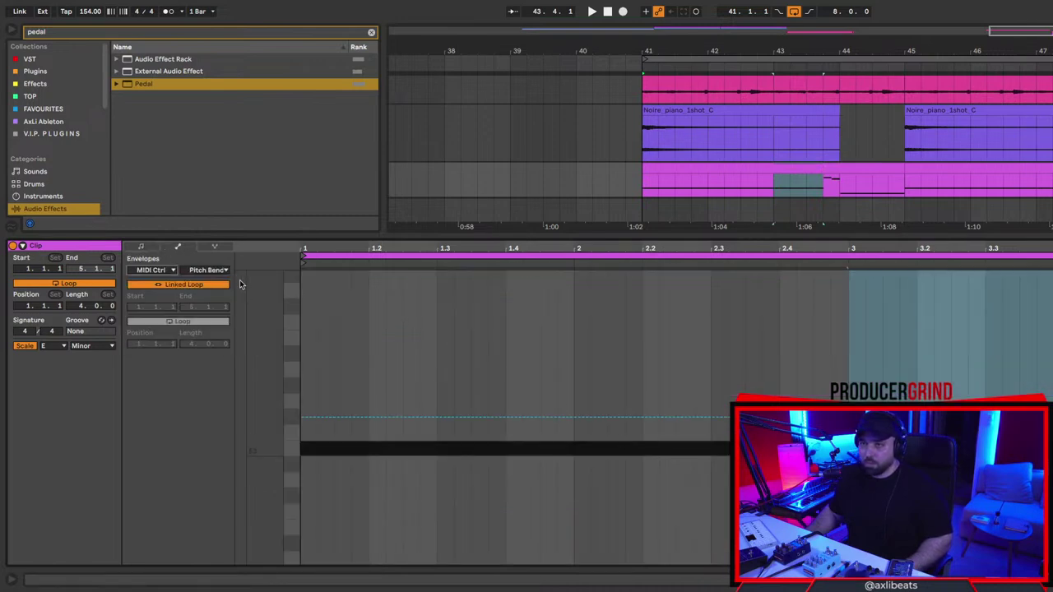
click(707, 418)
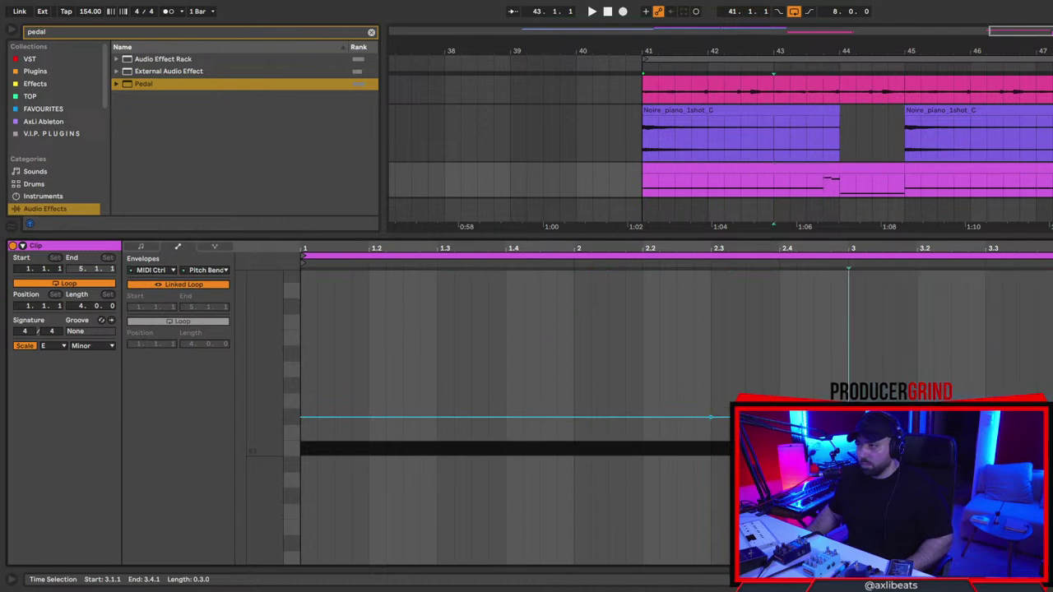
key(space)
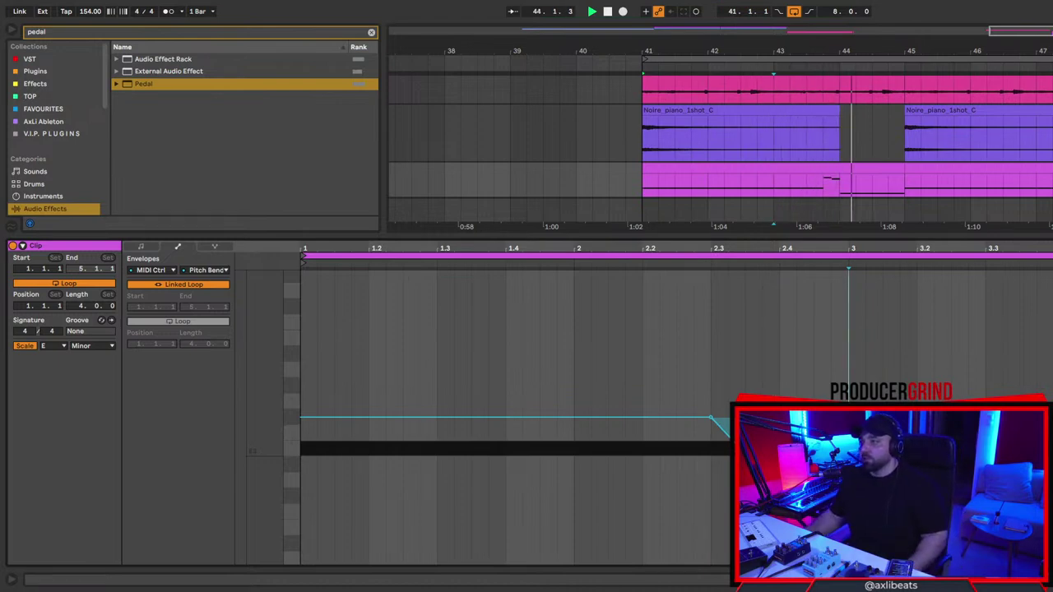
key(space)
key(space)
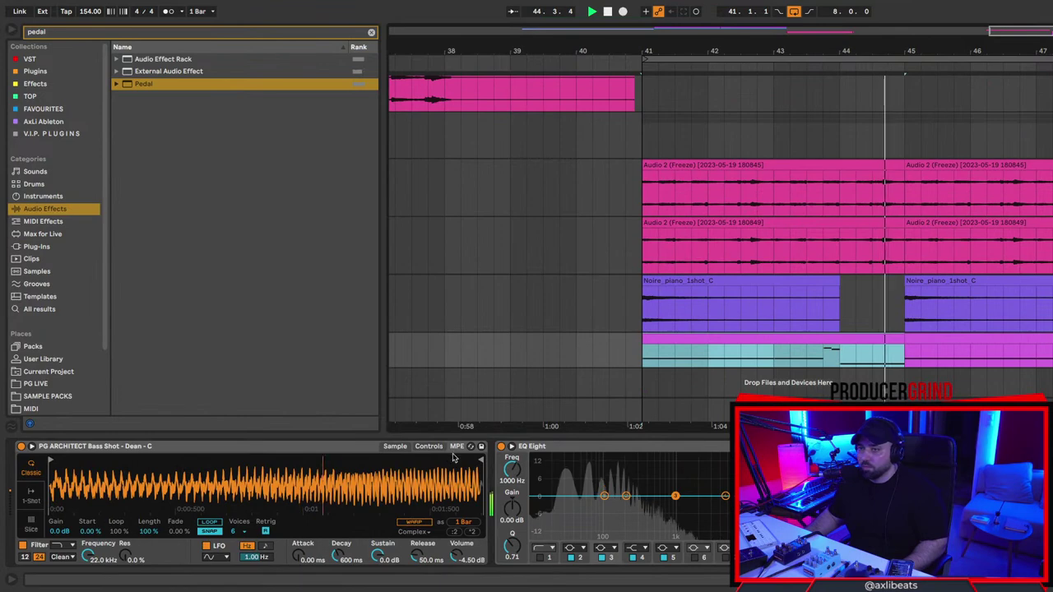
Set the bass sampler's glide mode to Glide.
click(429, 446)
click(465, 523)
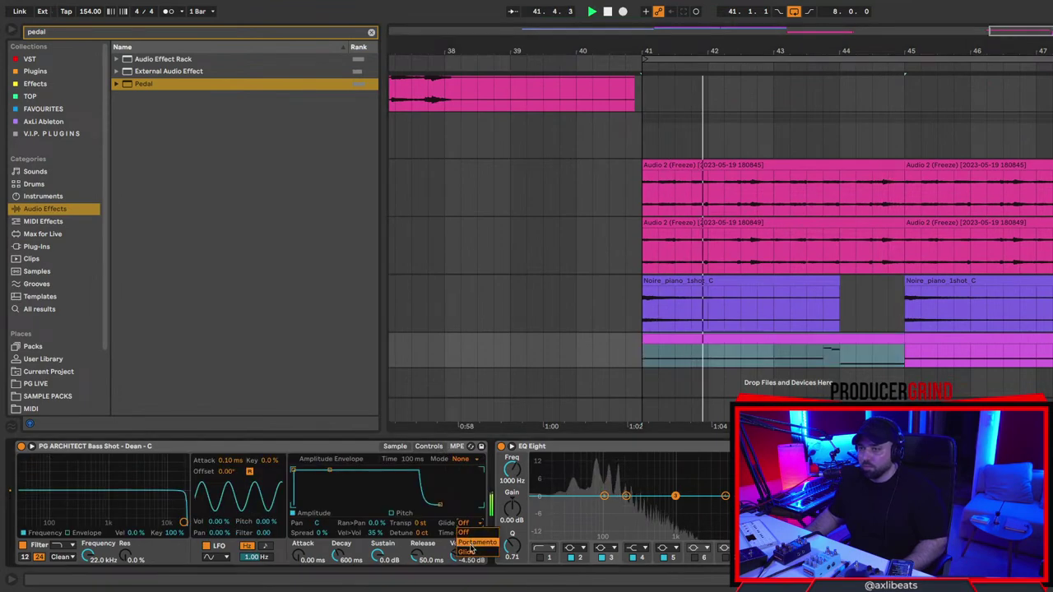
click(466, 551)
In the first bass clip, extend the second E3 note to end at 3.4.2 so it overlaps the C4 note.
click(810, 348)
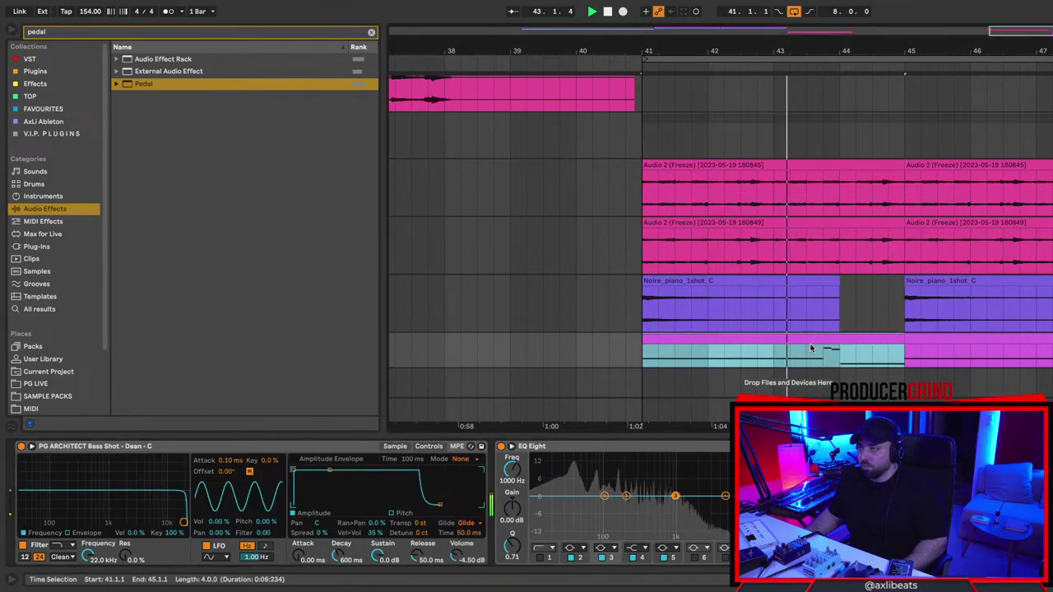
double_click(810, 347)
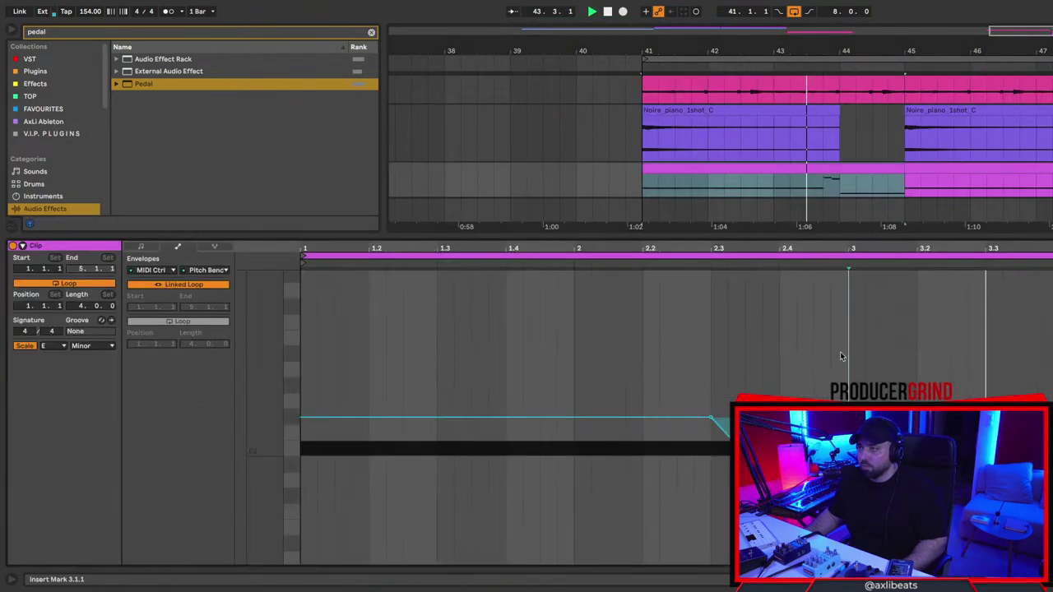
click(140, 246)
drag(969, 342, 1052, 358)
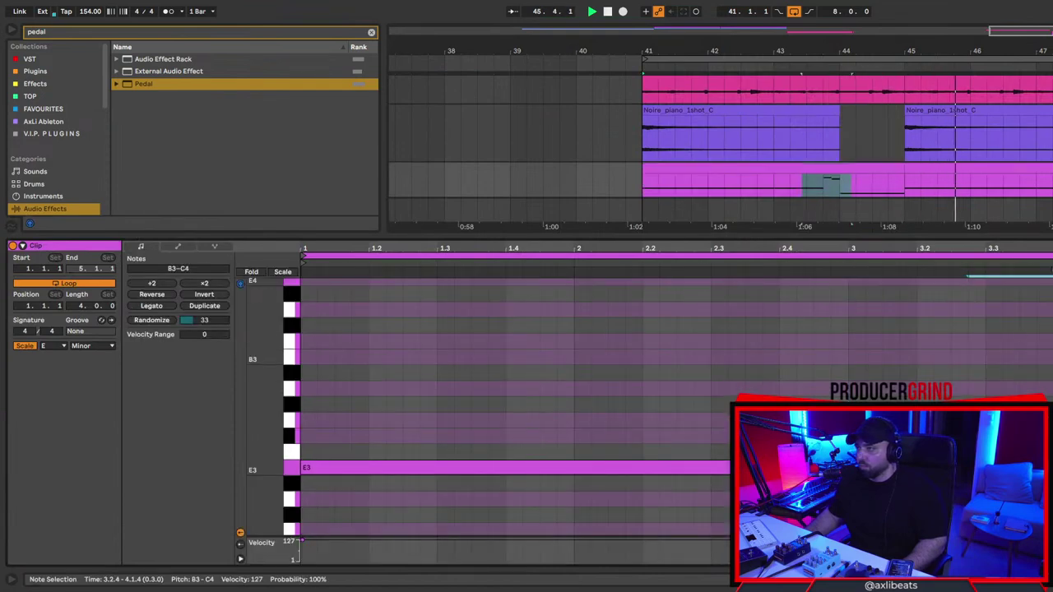
click(1052, 370)
click(1052, 342)
drag(1045, 467, 1052, 467)
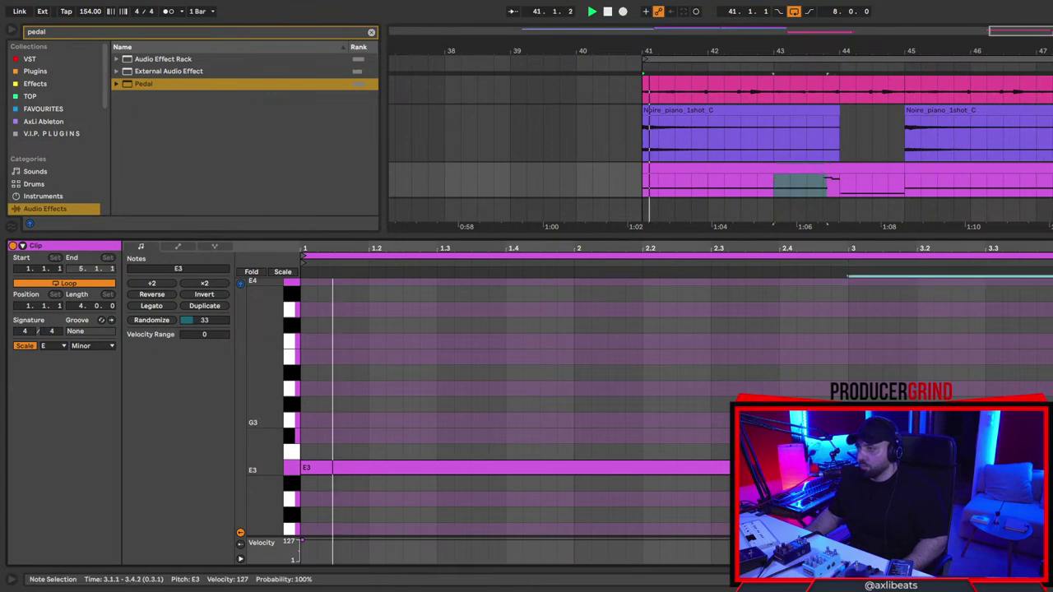
click(952, 421)
key(space)
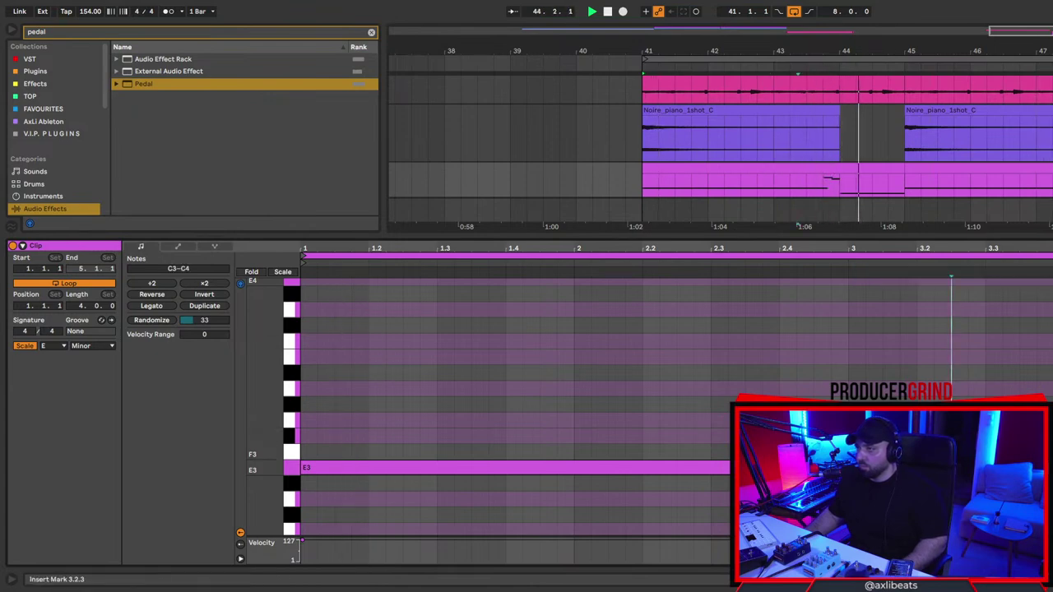
key(shift+Tab)
click(848, 339)
key(ctrl+d)
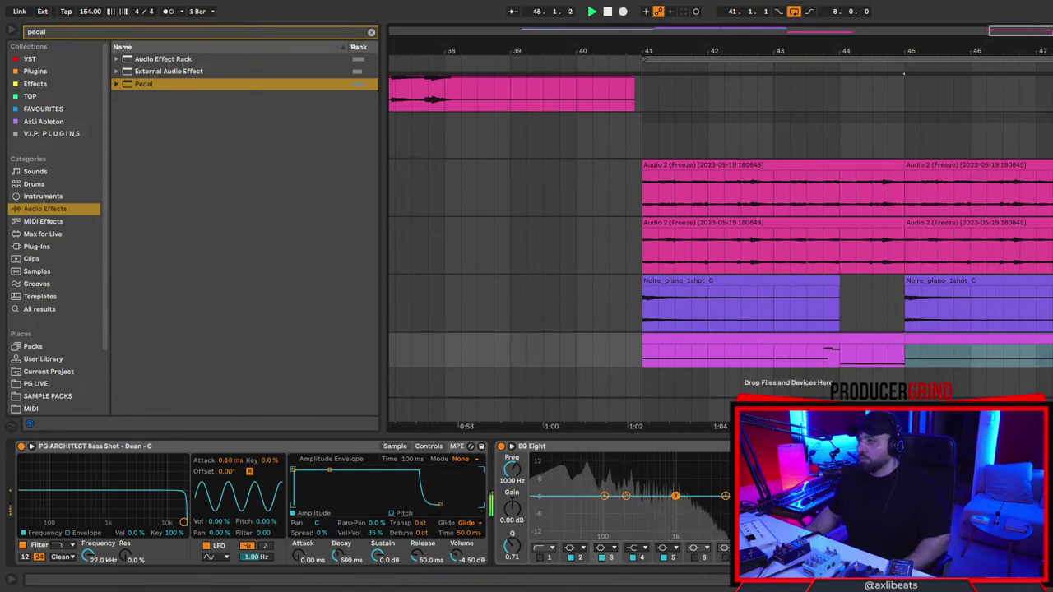
key(ctrl+d)
click(853, 345)
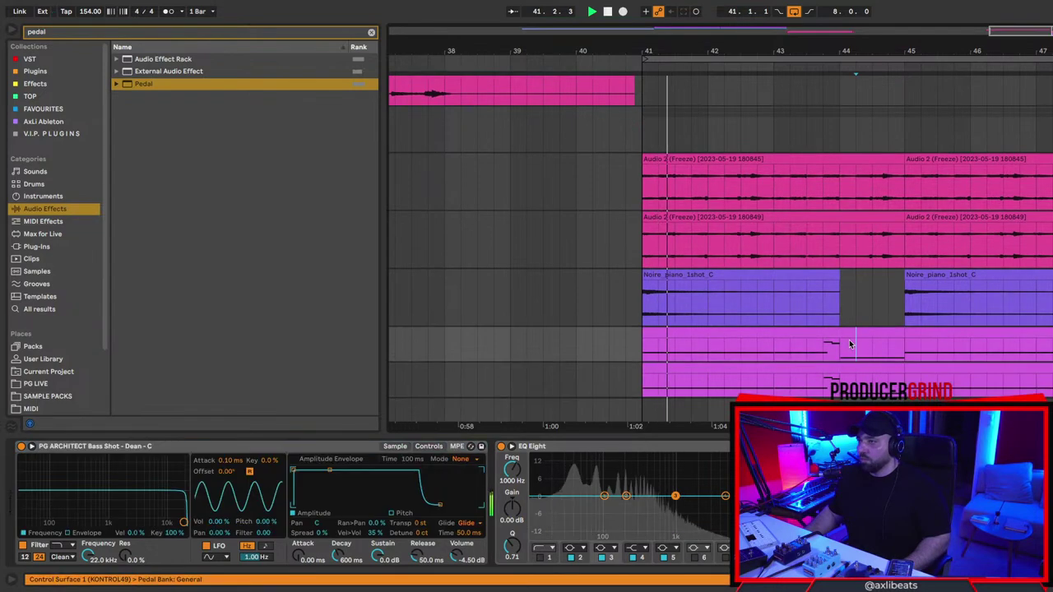
click(1049, 372)
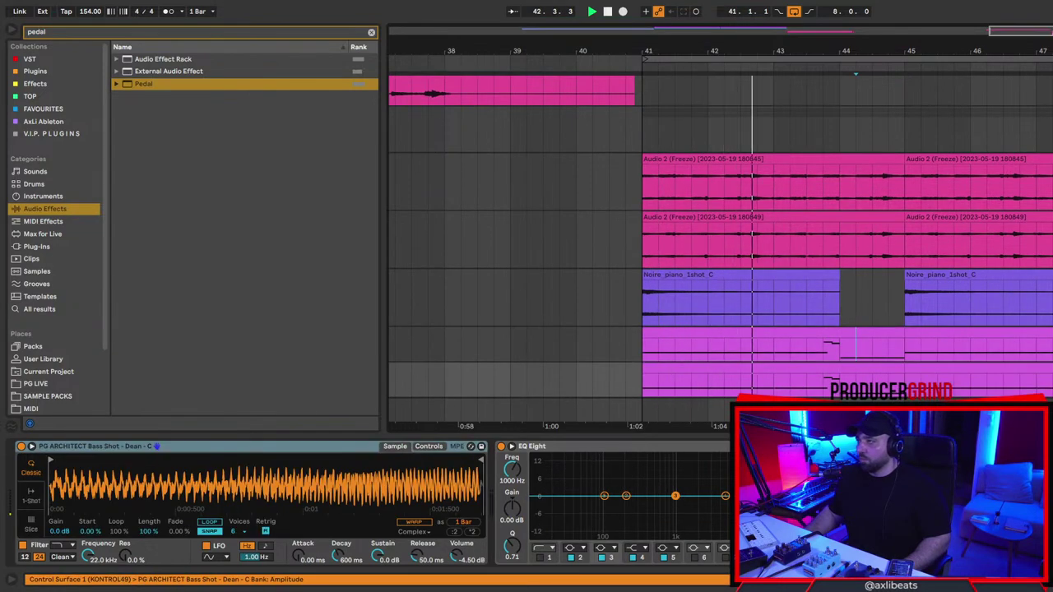
key(Delete)
Duplicate the edited first bass clip over the one at bar 45 and move the EQ Eight behind Erosion and Pedal in the bass chain.
click(879, 334)
key(ctrl+d)
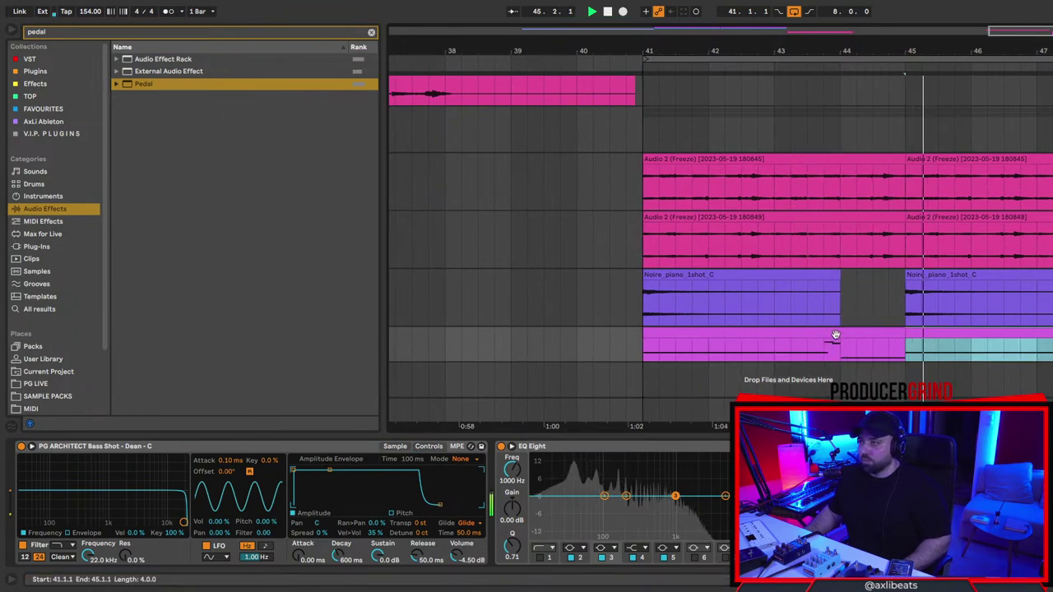
click(628, 447)
drag(628, 447, 1003, 493)
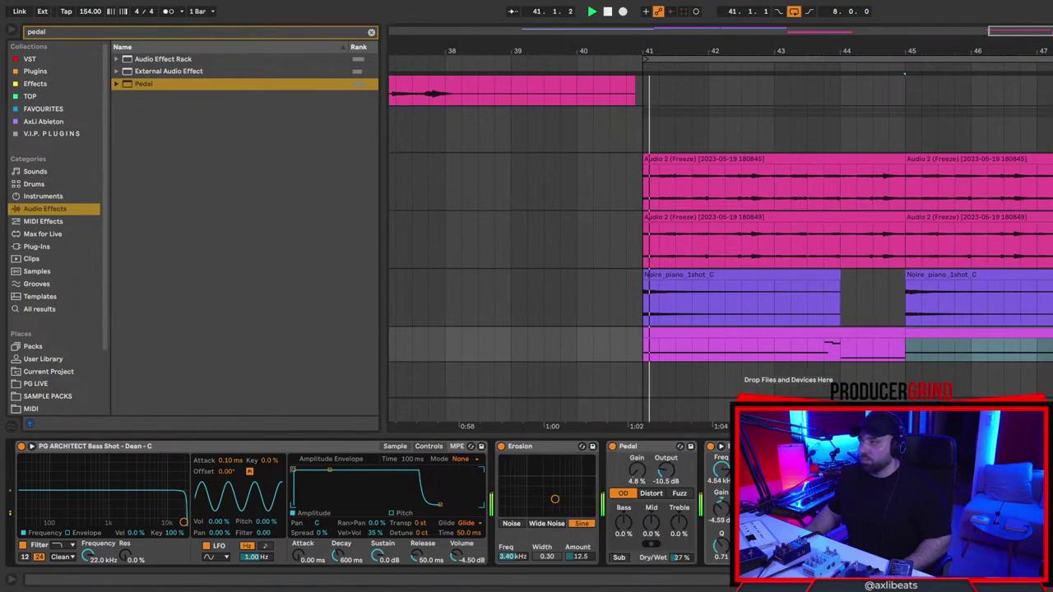
Add the PG ARCHITECT Accent - Simon one-shot from the PG LIVE folder on a new audio track at bar 41.
click(70, 33)
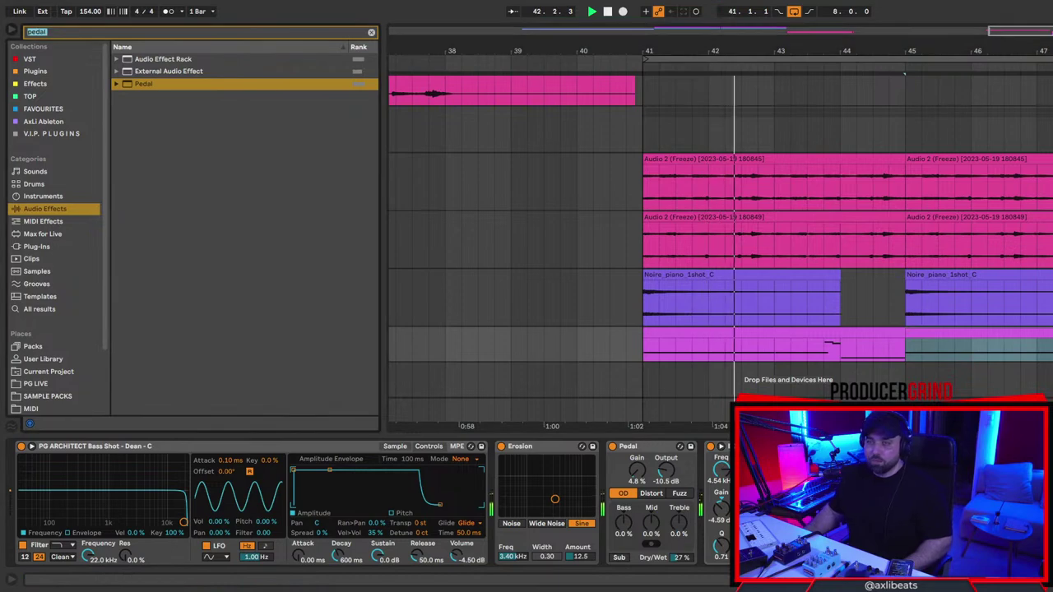
key(BackSpace)
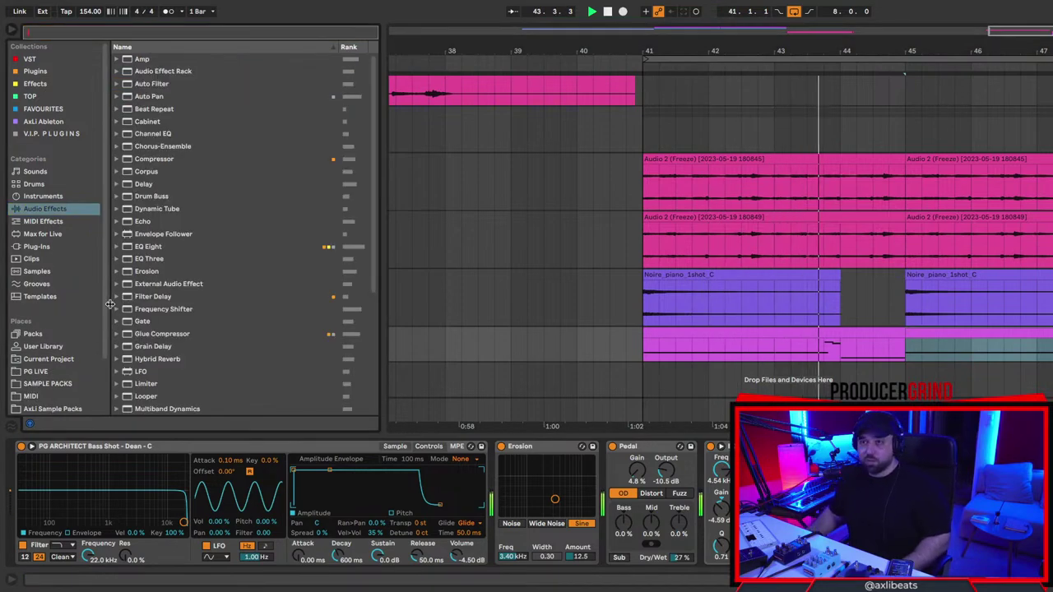
click(56, 374)
click(230, 173)
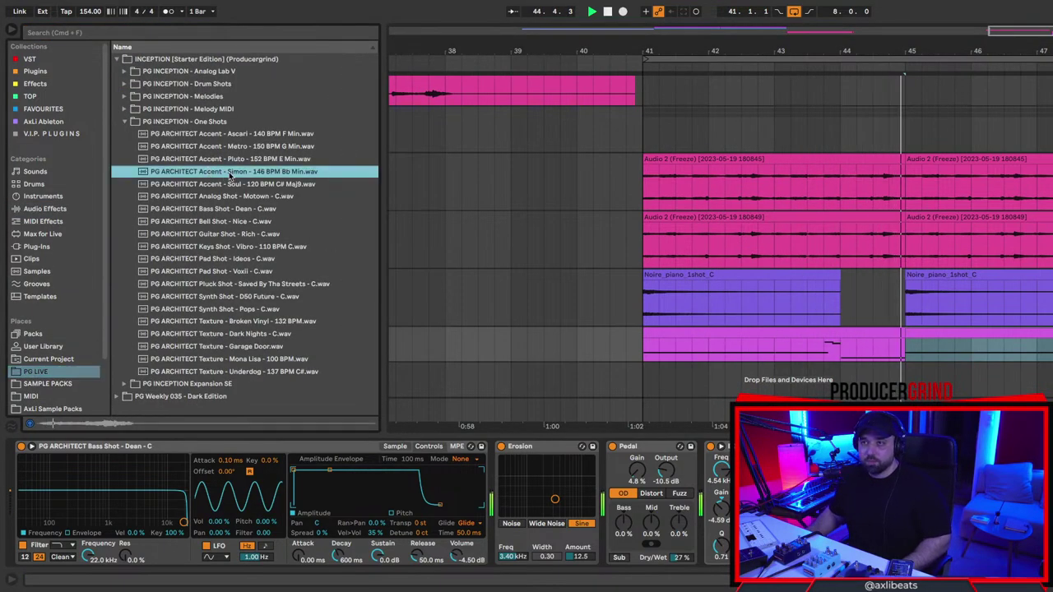
drag(194, 172, 699, 355)
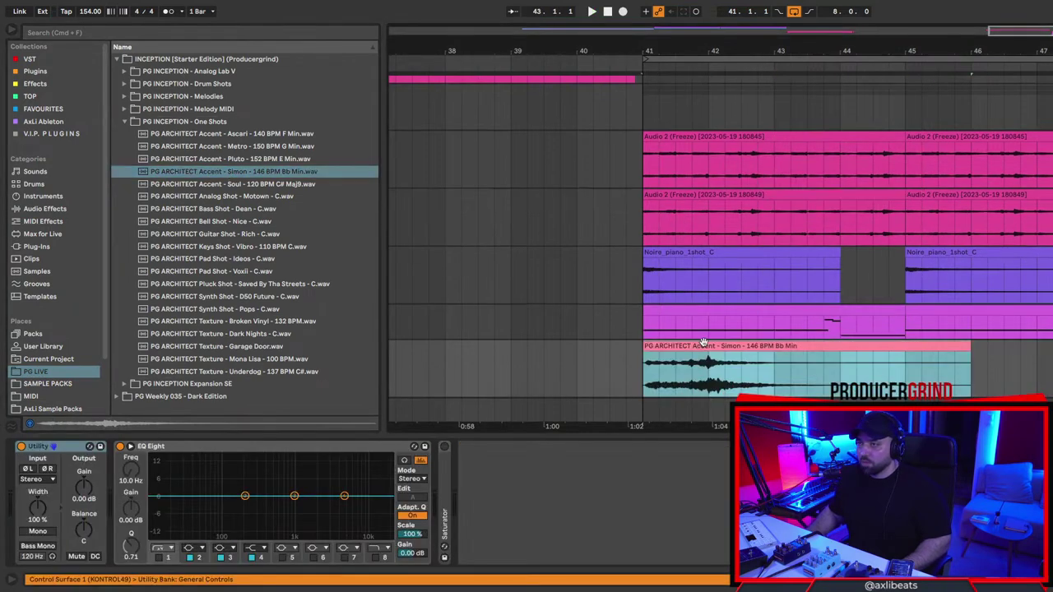
Transpose the Simon accent clip up 6 semitones and listen to it with the beat.
double_click(746, 262)
key(shift+Tab)
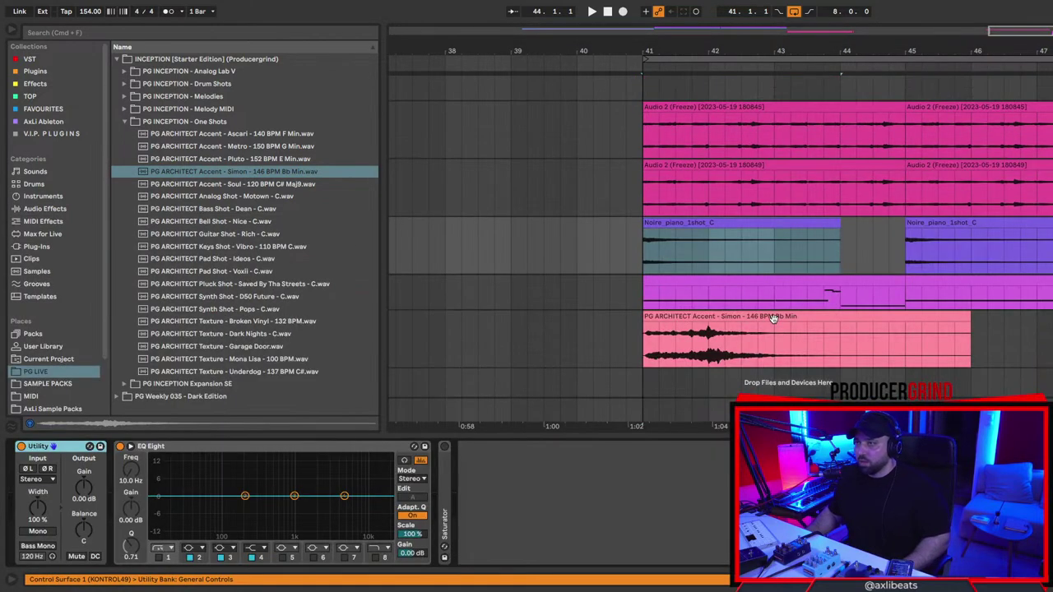
double_click(773, 319)
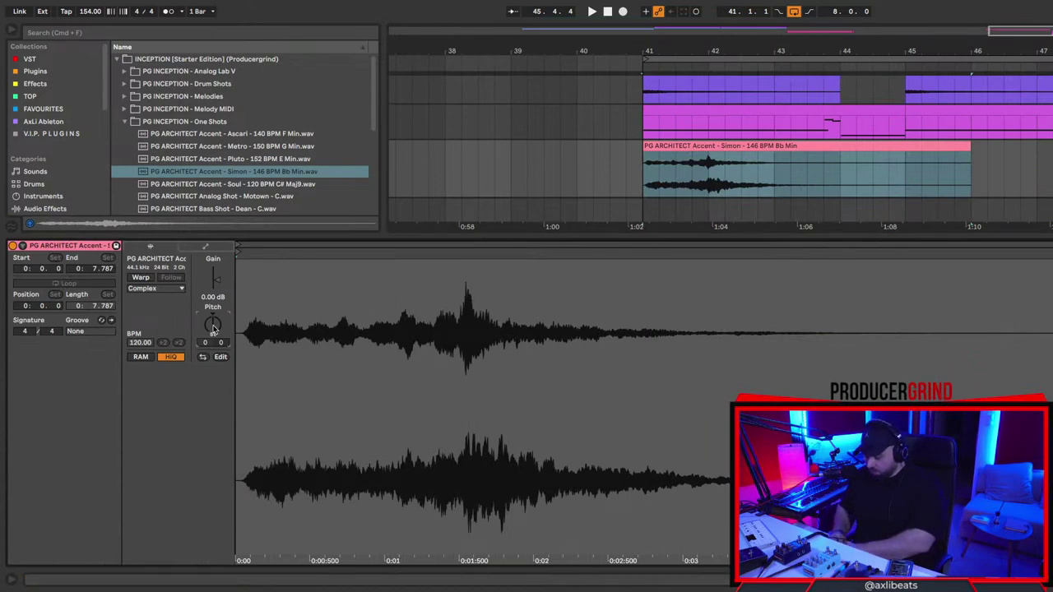
key(Up)
key(Up)
key(Up)
key(Up)
key(Up)
key(Up)
key(space)
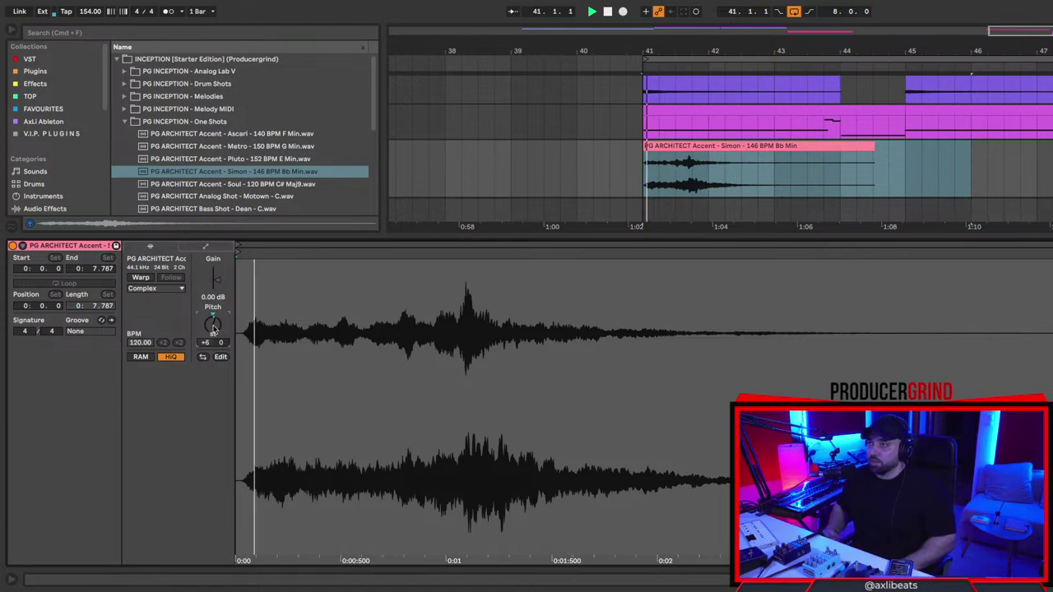
Duplicate the Simon accent clip so that its copy starts at bar 45.
key(shift+Tab)
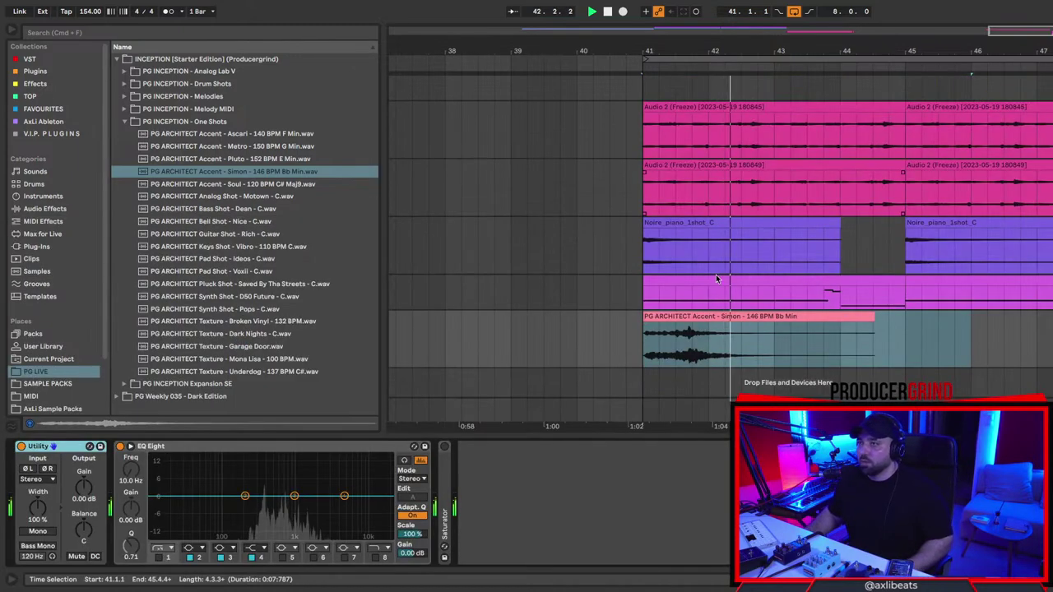
click(668, 316)
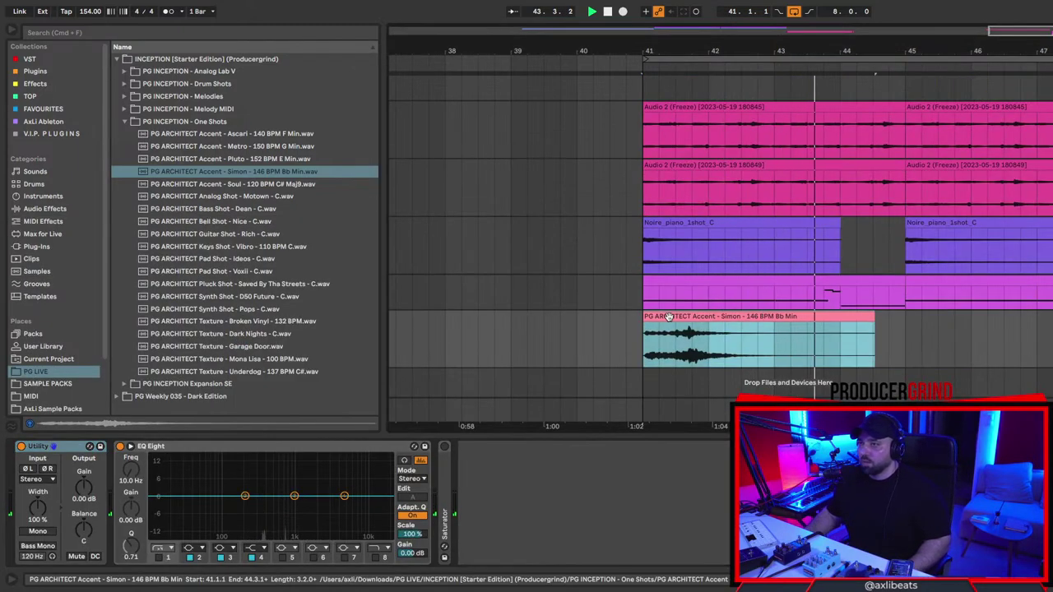
key(super+d)
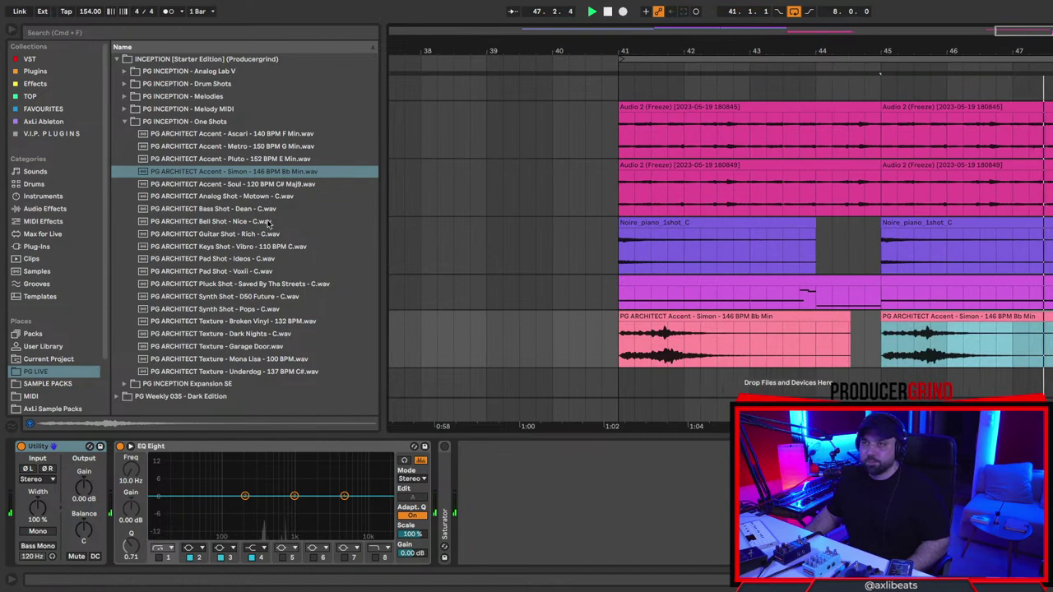
Add the PG ARCHITECT Texture - Underdog sample on a new track at bar 41 and transpose it up 3 semitones.
click(273, 371)
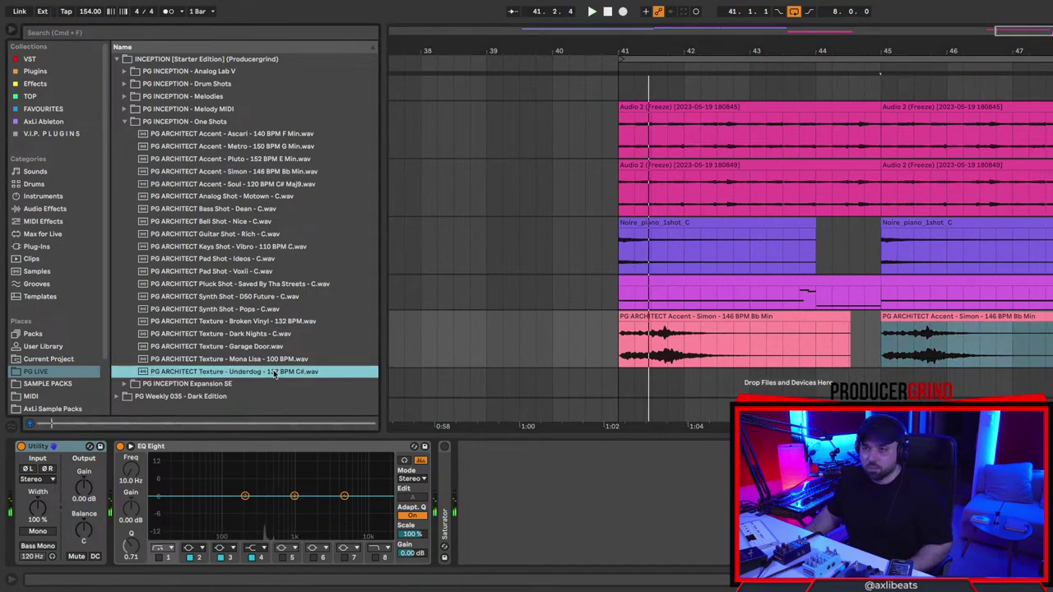
drag(254, 379, 622, 389)
double_click(746, 348)
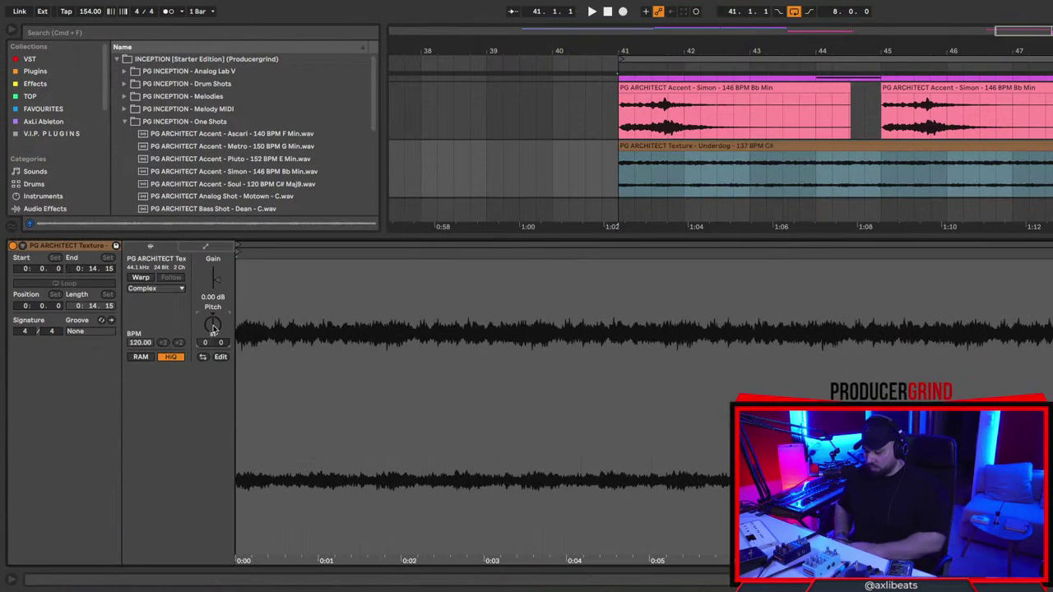
drag(212, 327, 213, 328)
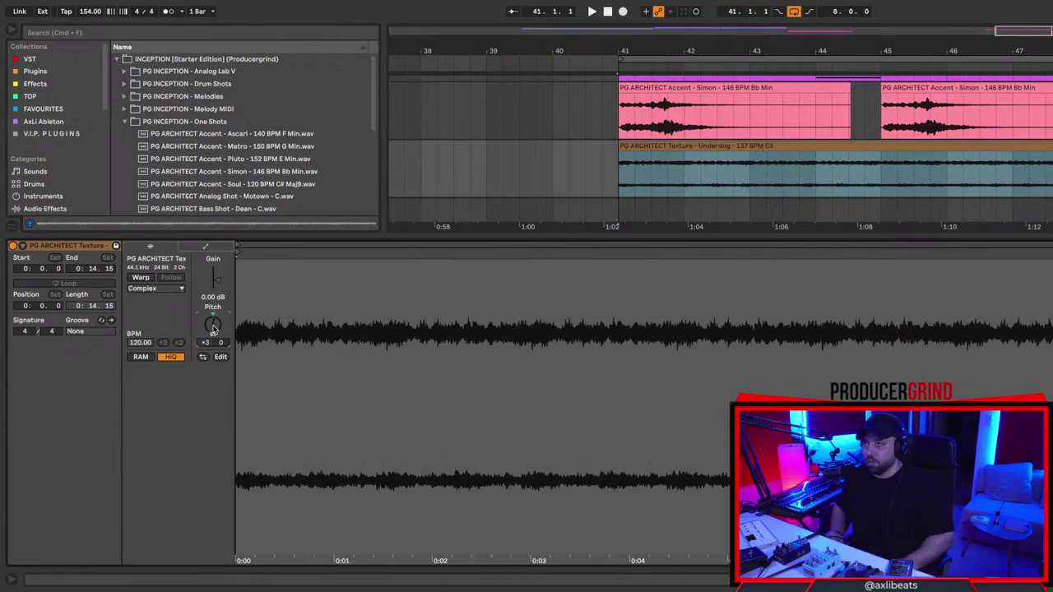
key(shift+Tab)
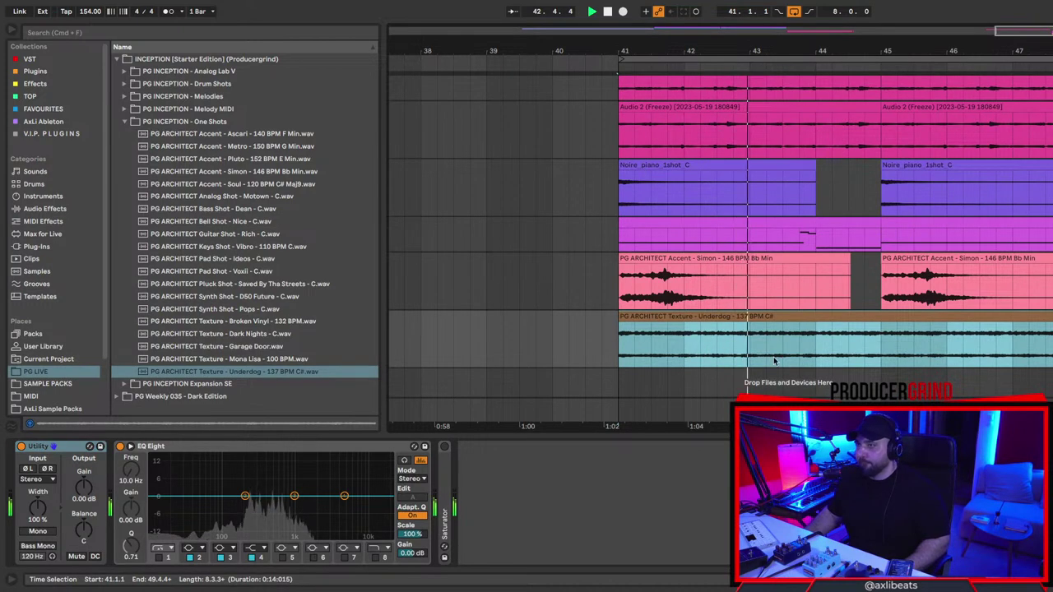
Shorten the Underdog texture clip to end at bar 45 and duplicate it across bars 45–49.
drag(1052, 320, 877, 321)
key(super+d)
scroll(873, 322, right, 1)
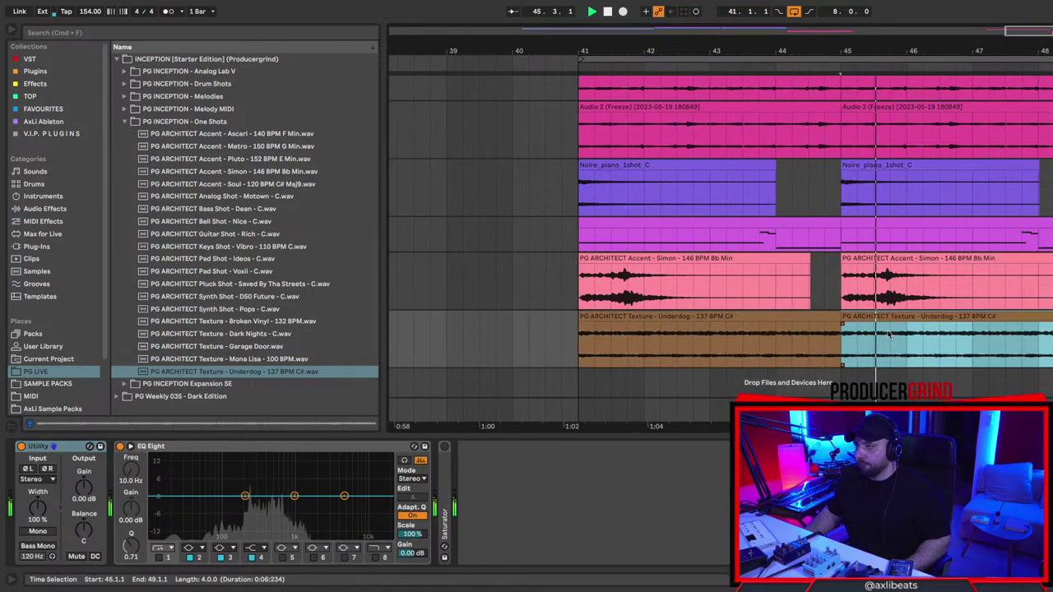
click(838, 325)
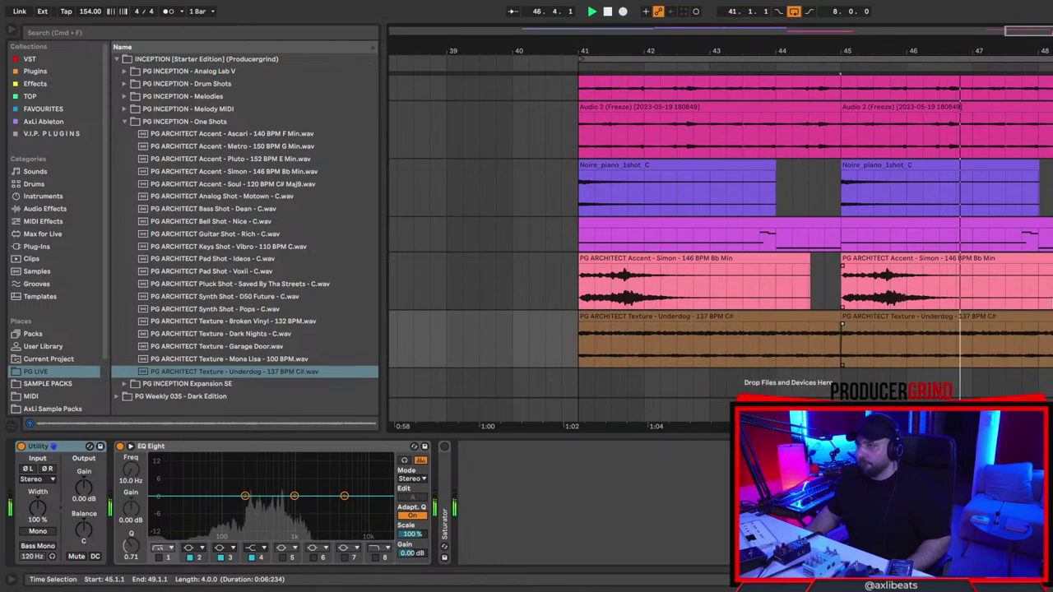
Add the Portal plug-in from the V.I.P. PLUGINS collection to the Simon accent track.
click(1052, 260)
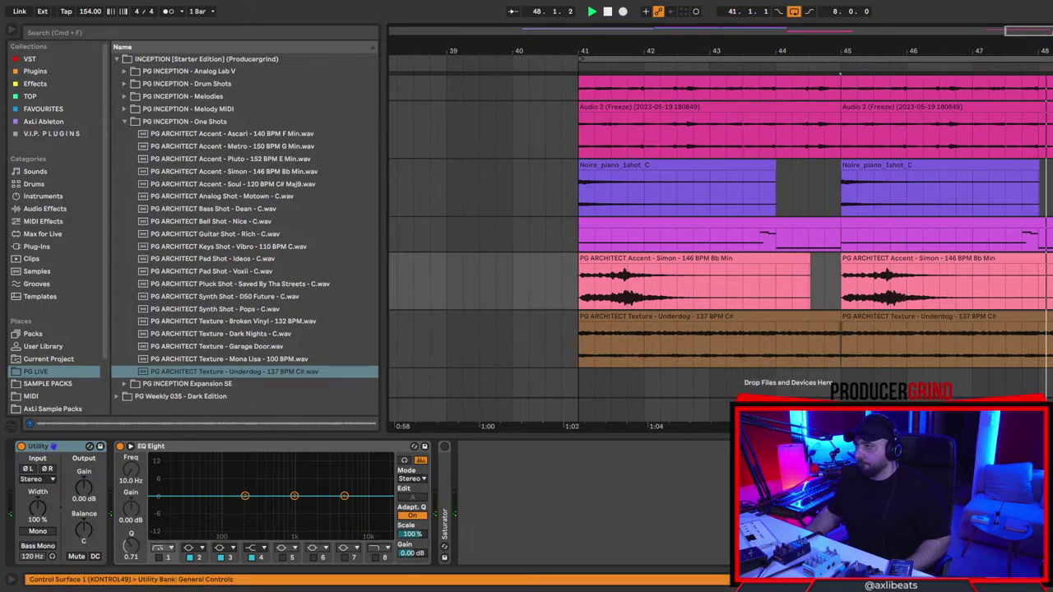
key(space)
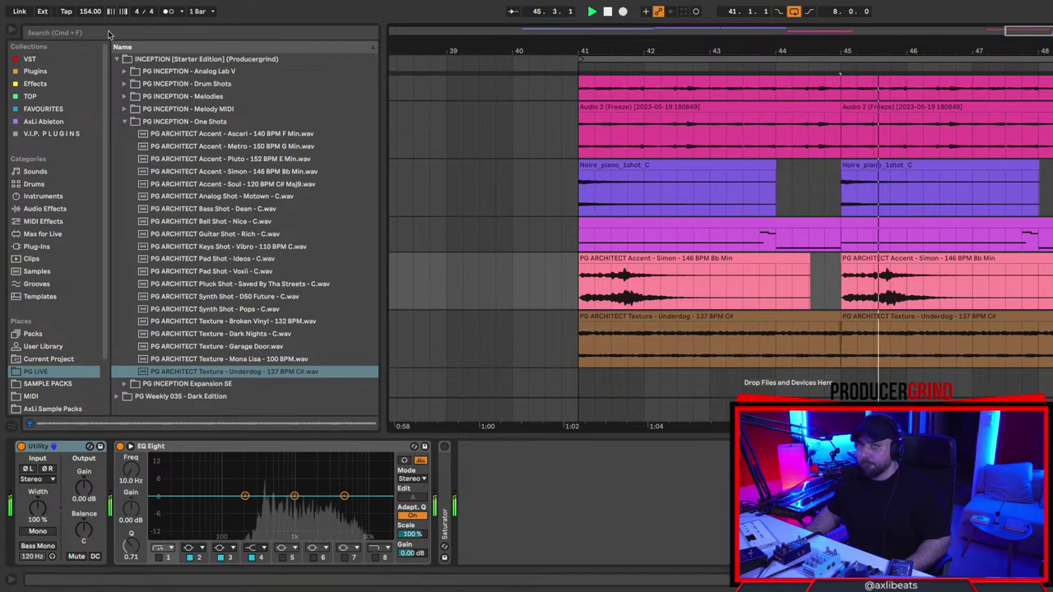
click(143, 33)
text(porta)
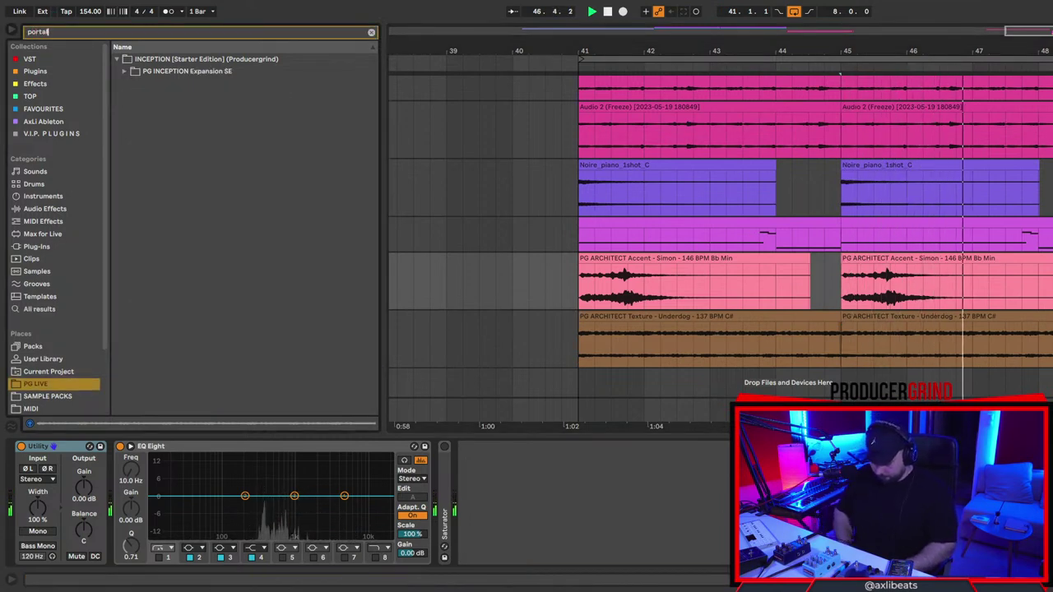
text(l)
click(52, 133)
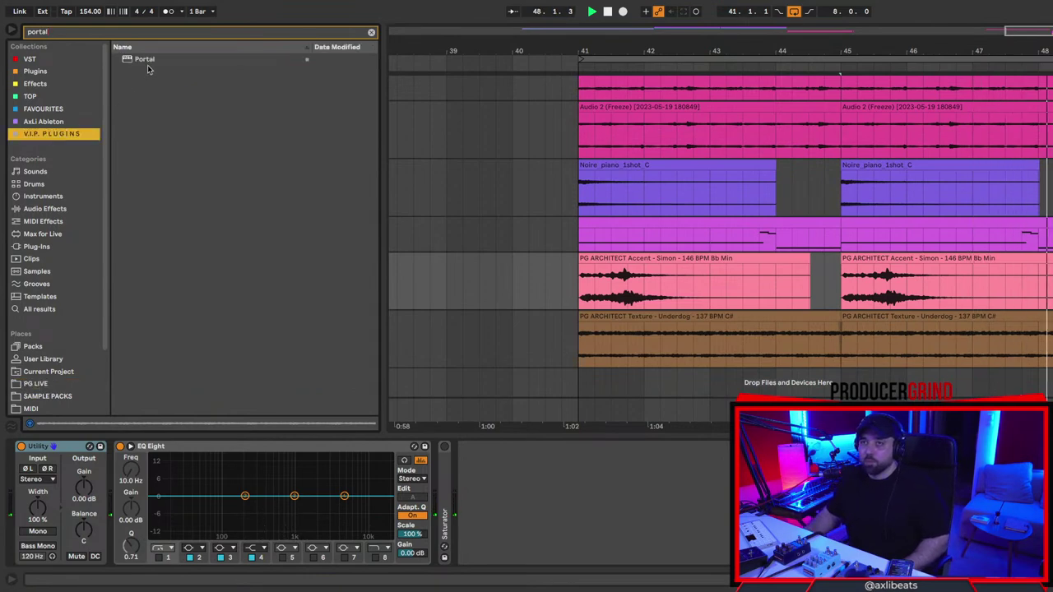
click(150, 58)
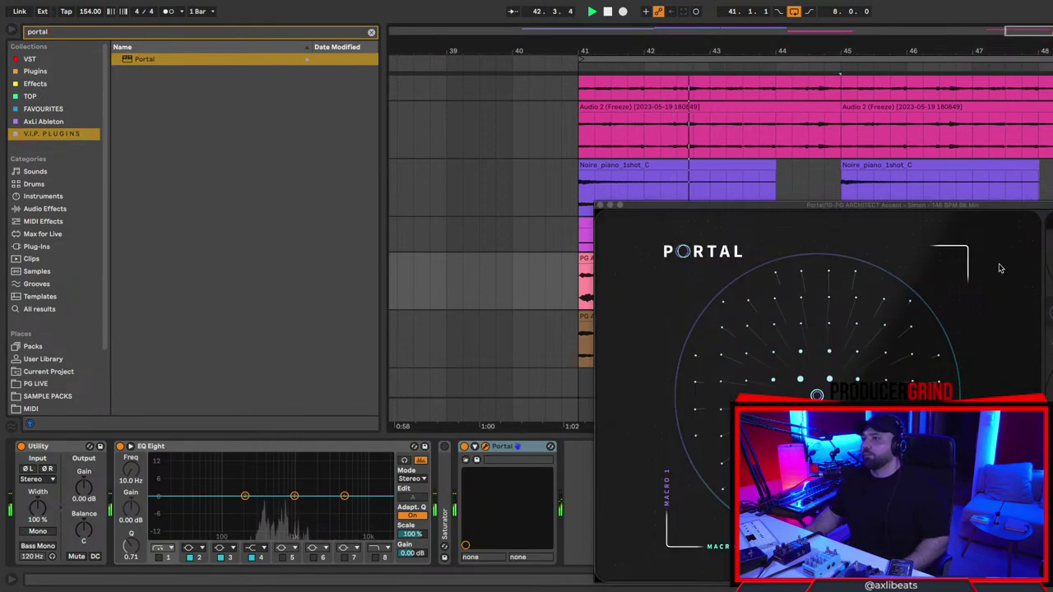
Try the PG SOUNDLAB UNLOCK preset from the PG SOUNDLAB bank in Portal.
click(1046, 239)
scroll(678, 423, down, 10)
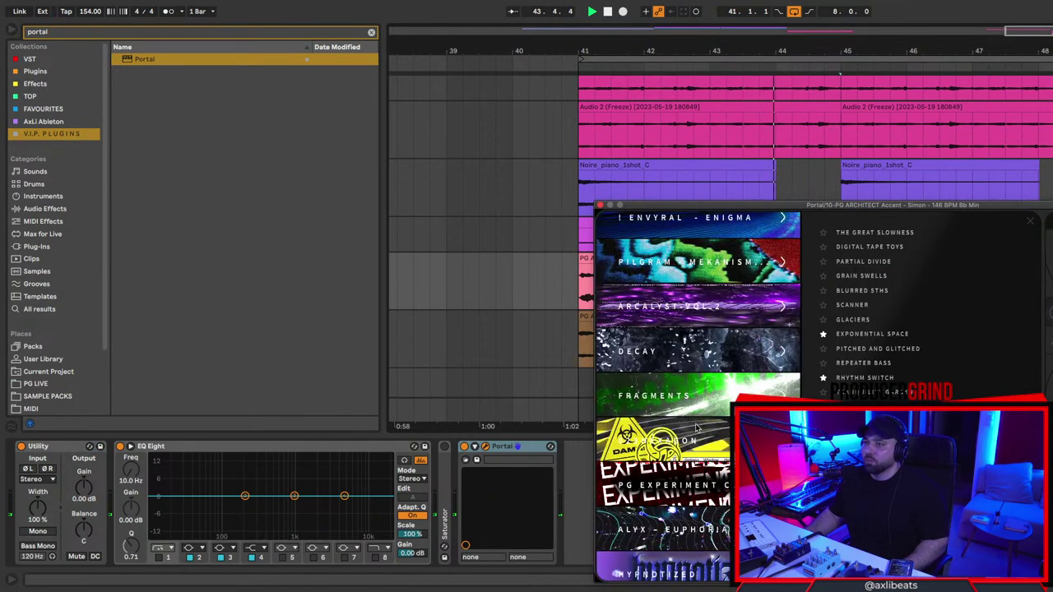
scroll(707, 428, down, 5)
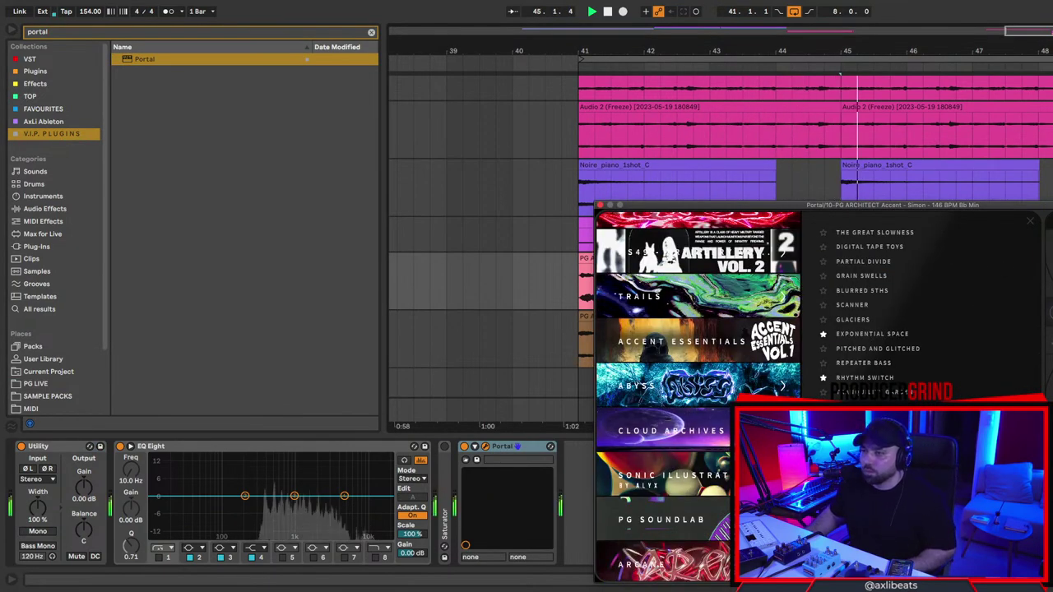
click(750, 520)
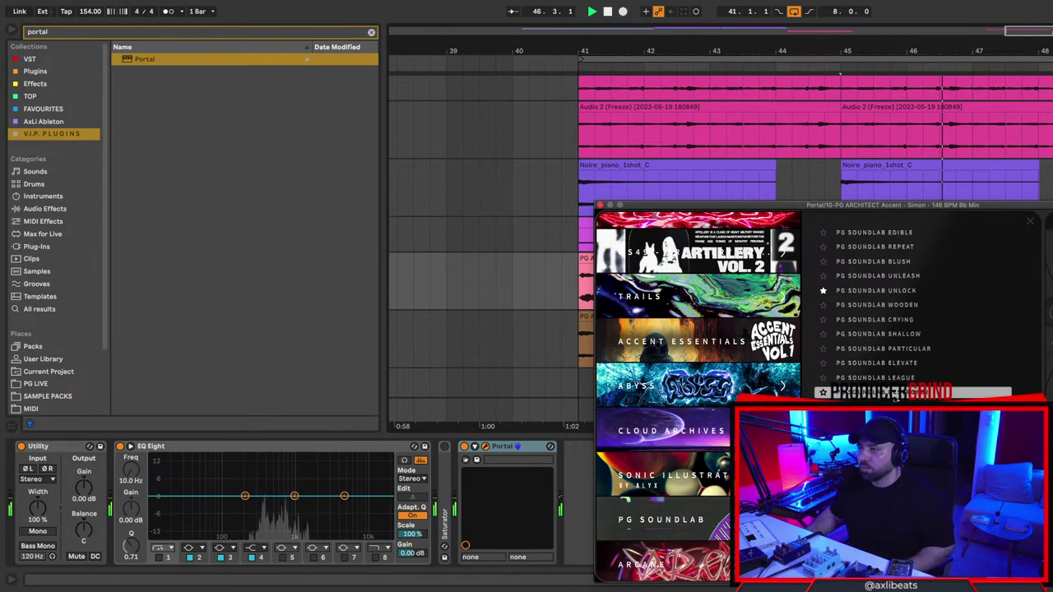
key(space)
key(space)
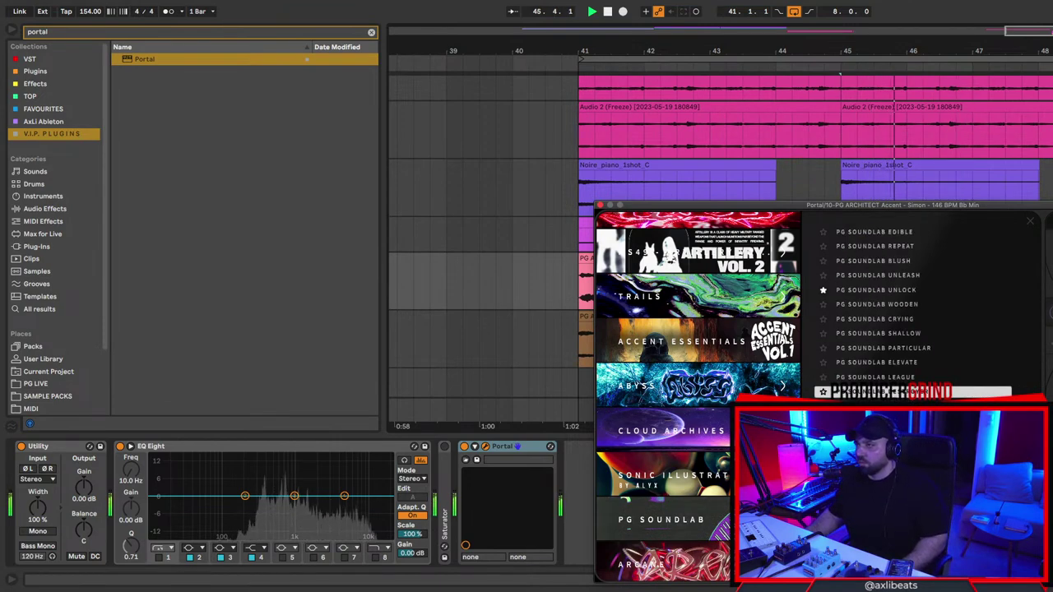
key(space)
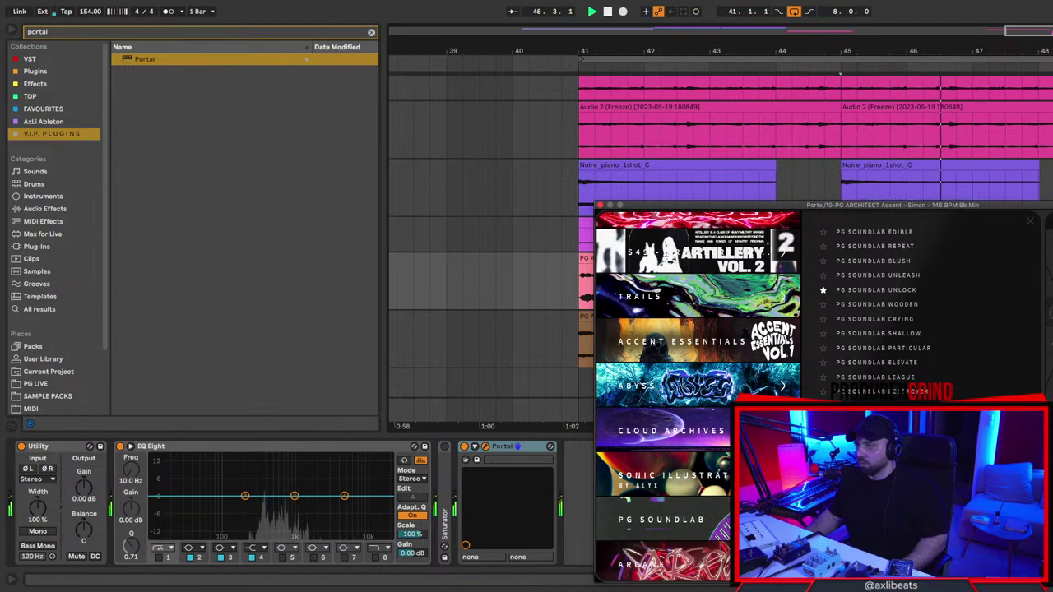
click(854, 290)
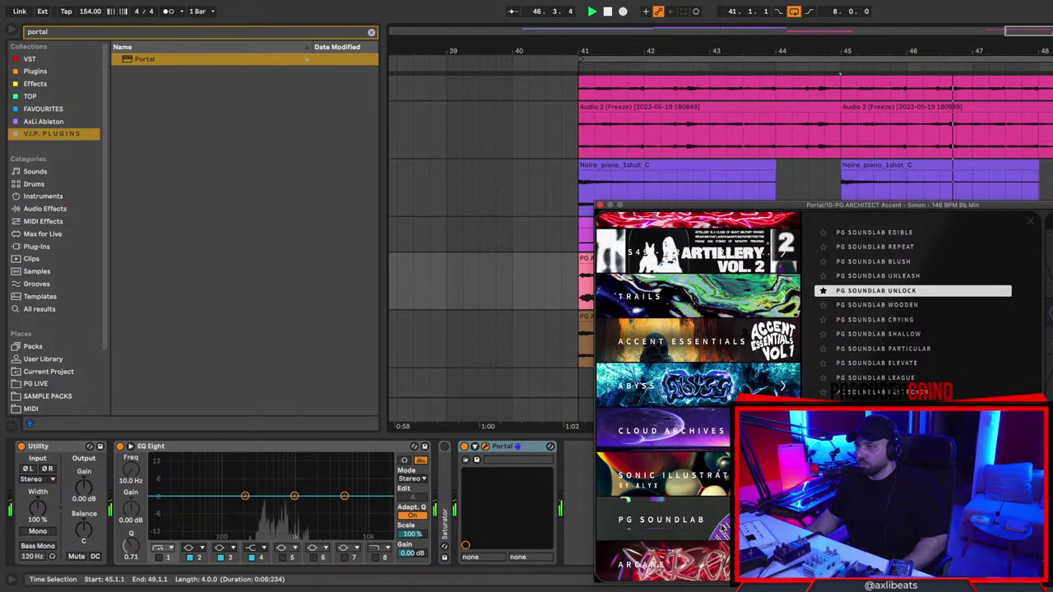
Load the PG GRAVITY RAMP WAVE preset from the PG GRAVITY bank in Portal and close the plug-in window.
scroll(711, 533, down, 5)
click(761, 472)
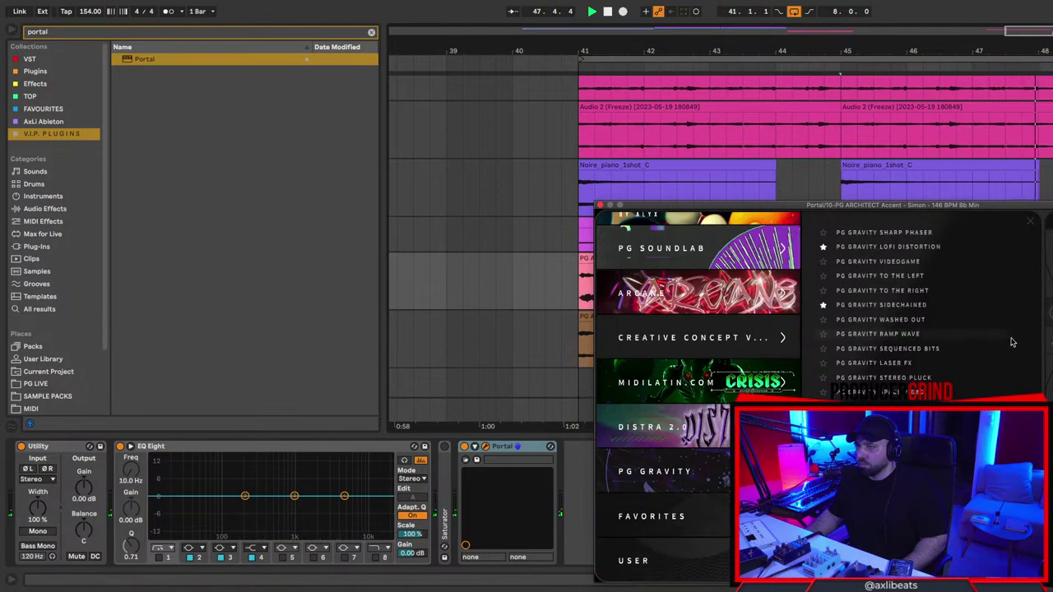
click(991, 335)
key(space)
key(space)
scroll(913, 334, down, 1)
key(space)
key(space)
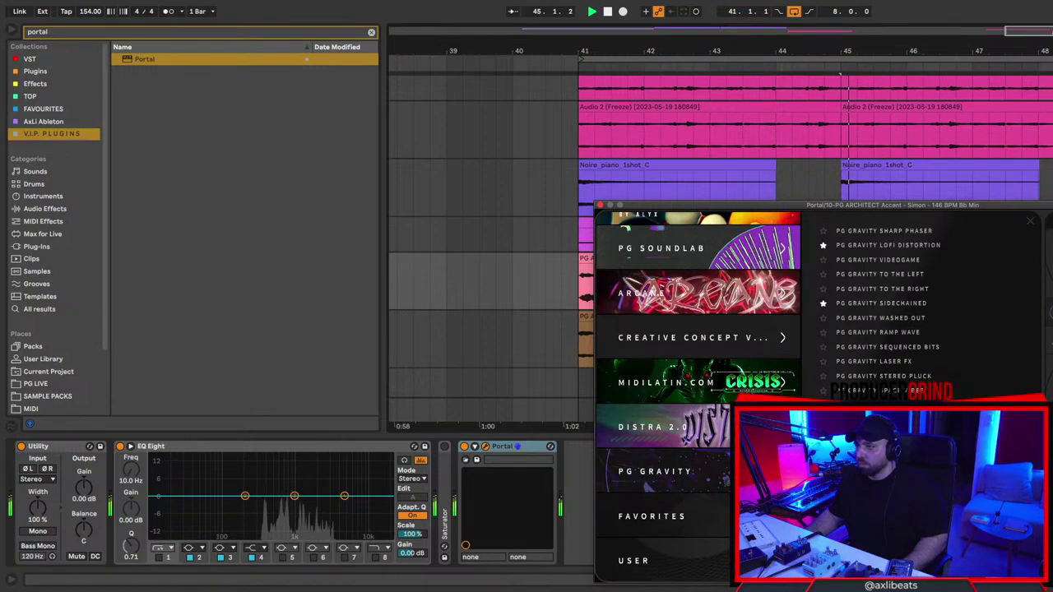
click(600, 206)
scroll(911, 268, right, 3)
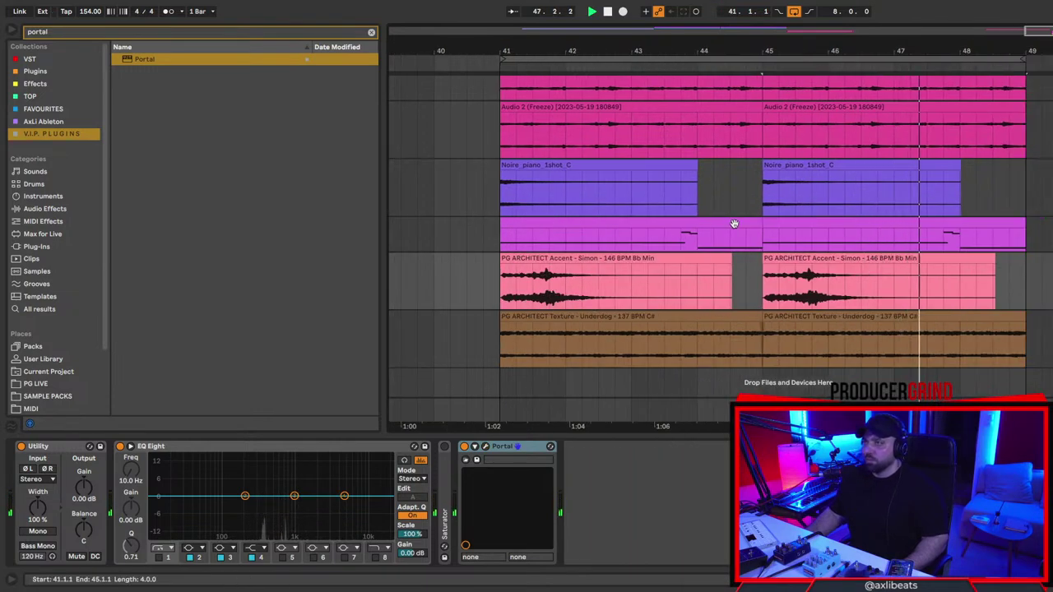
Filter the PG LIVE sample folder by the search term "pg".
scroll(732, 225, down, 2)
scroll(751, 230, up, 2)
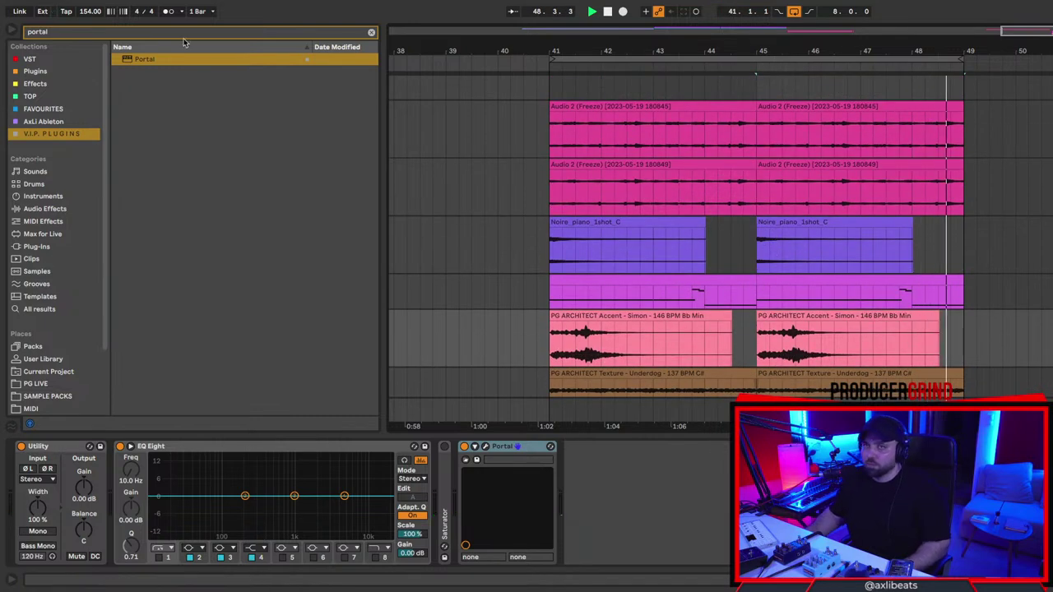
key(ctrl+f)
text(pg)
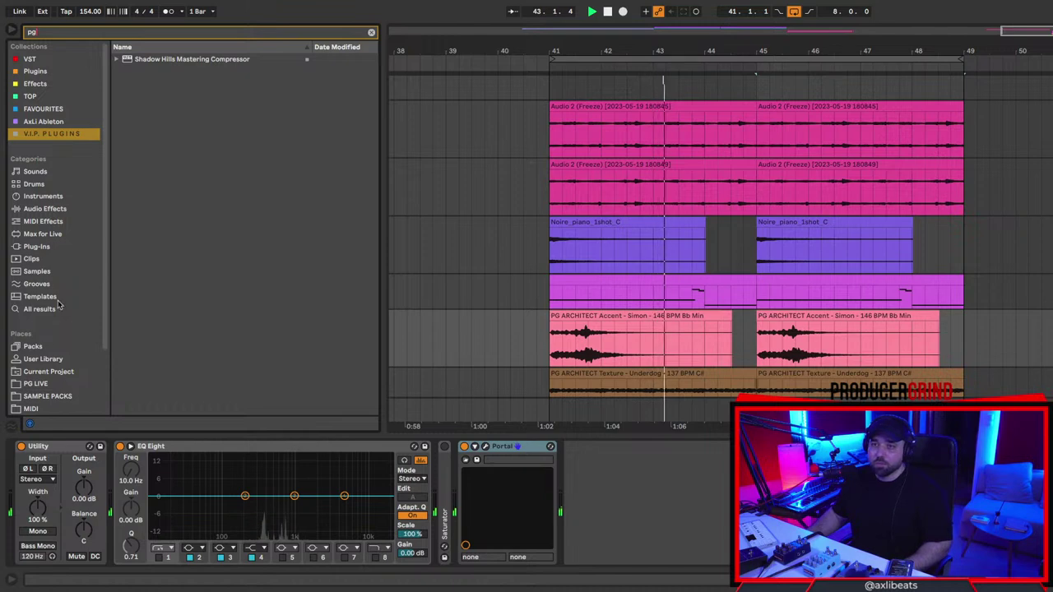
click(37, 383)
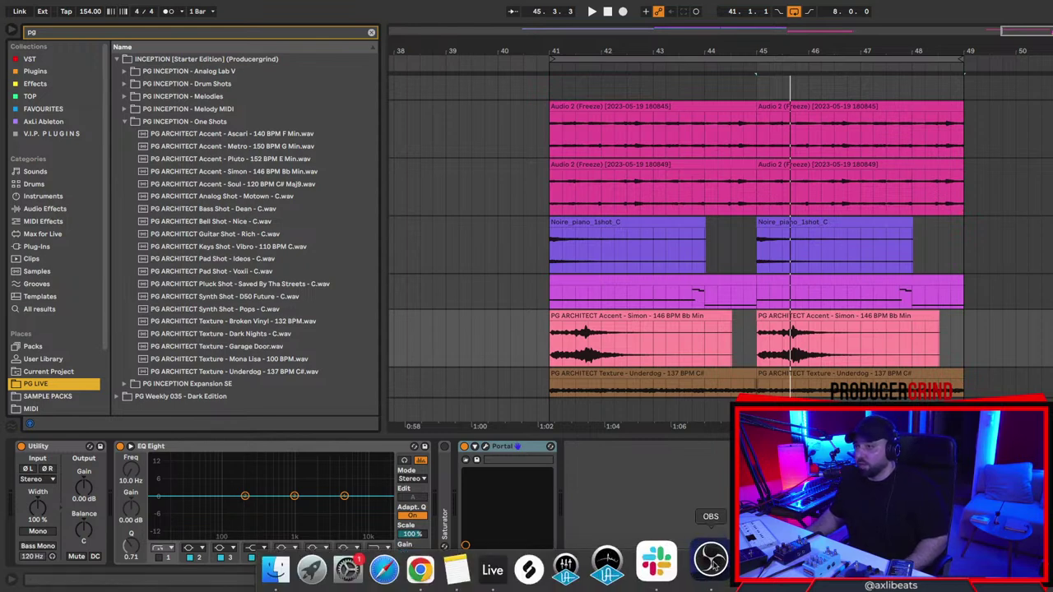
Play the loop briefly from bar 41 and preview the PG ARCHITECT Pluck Shot - Saved By Tha Streets sample.
key(space)
click(552, 350)
scroll(552, 349, down, 1)
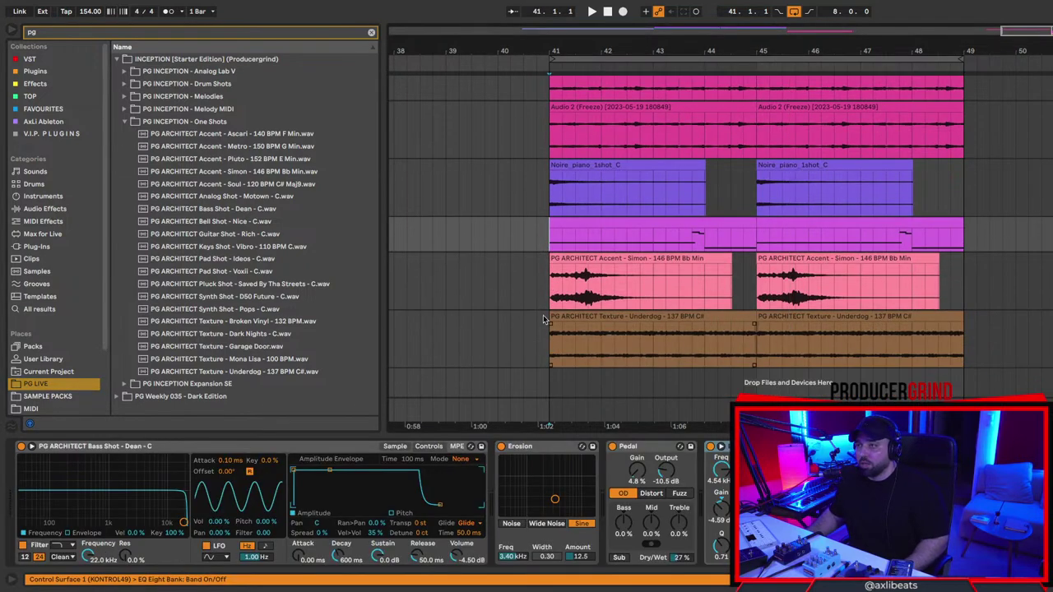
click(550, 331)
key(space)
key(space)
click(220, 283)
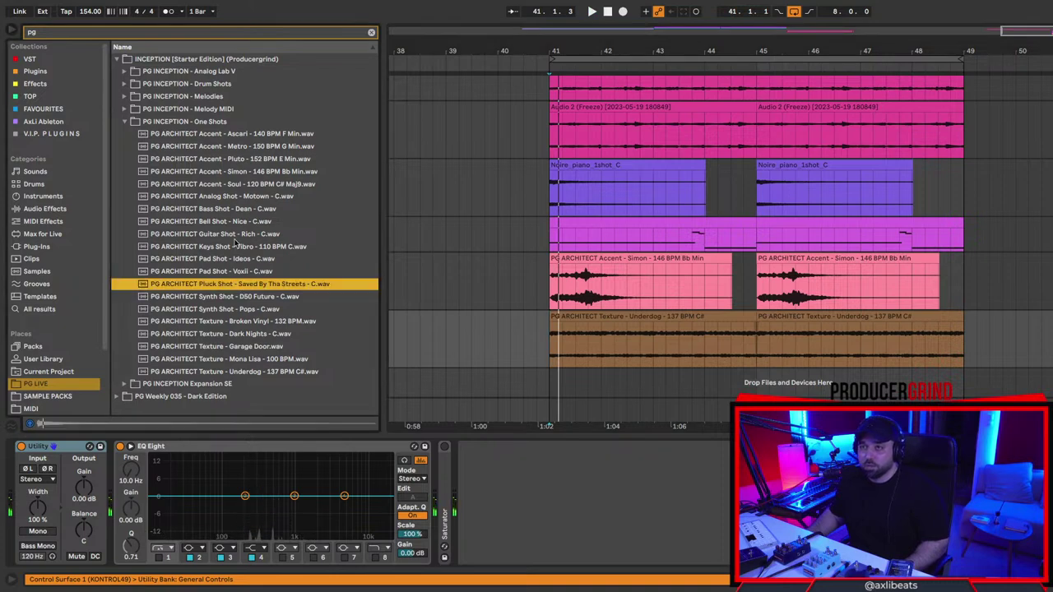
Preview hi-hat, percussion, rim and snare samples in the PG INCEPTION - Drum Shots folder.
click(126, 122)
double_click(200, 83)
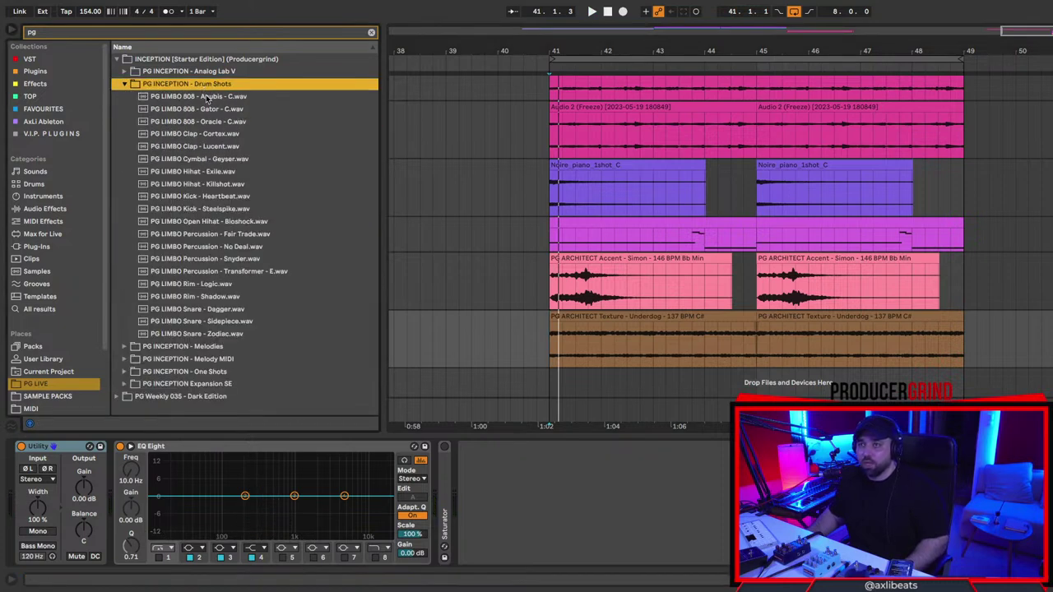
key(Down)
key(Down)
click(214, 175)
click(213, 236)
click(212, 246)
click(208, 284)
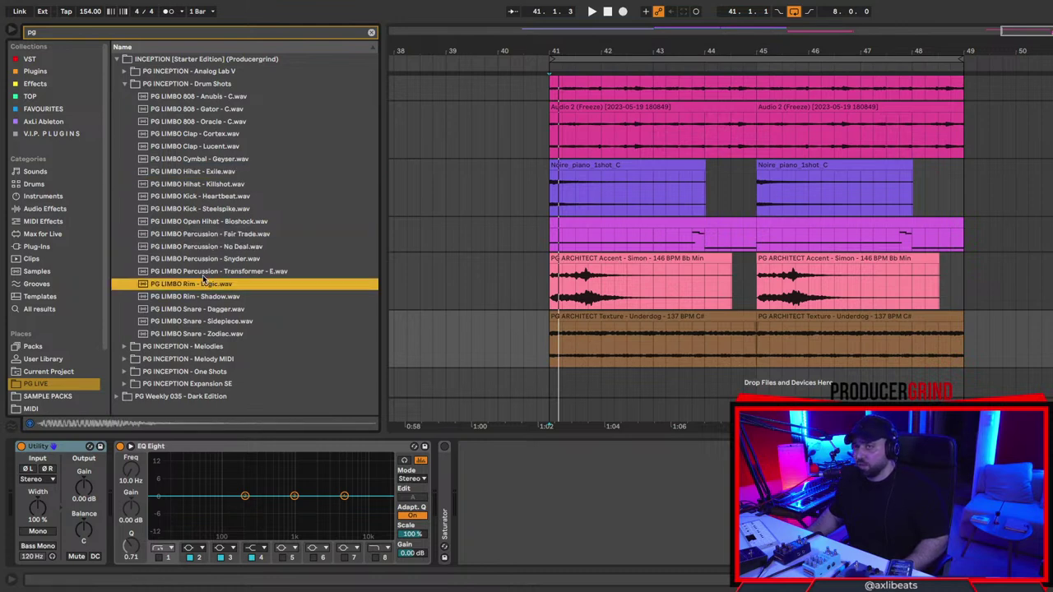
click(193, 323)
click(197, 296)
Load the PG LIMBO Rim - Logic sample as an instrument on a new MIDI track.
click(203, 286)
key(ctrl+shift+t)
double_click(280, 286)
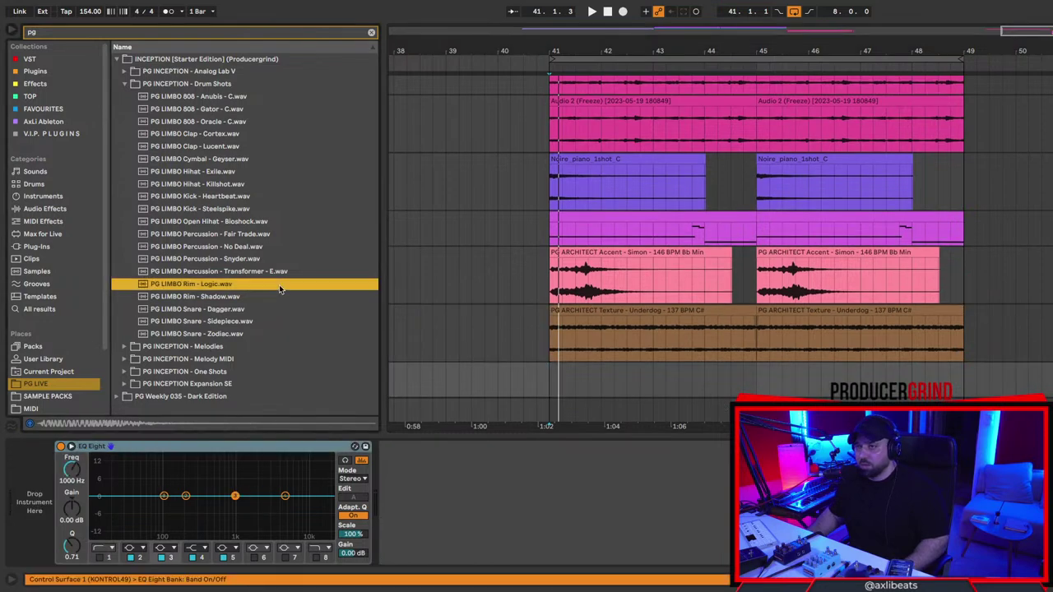
Create an empty MIDI clip from bar 41 to bar 45 on the rim track.
click(552, 395)
scroll(554, 386, down, 1)
drag(547, 362, 756, 351)
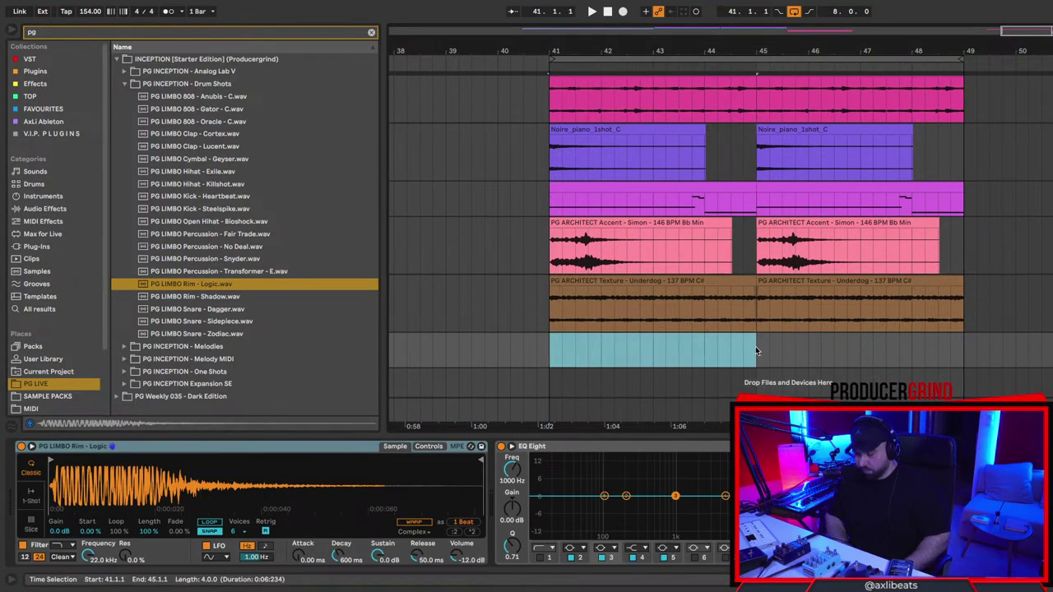
key(ctrl+shift+m)
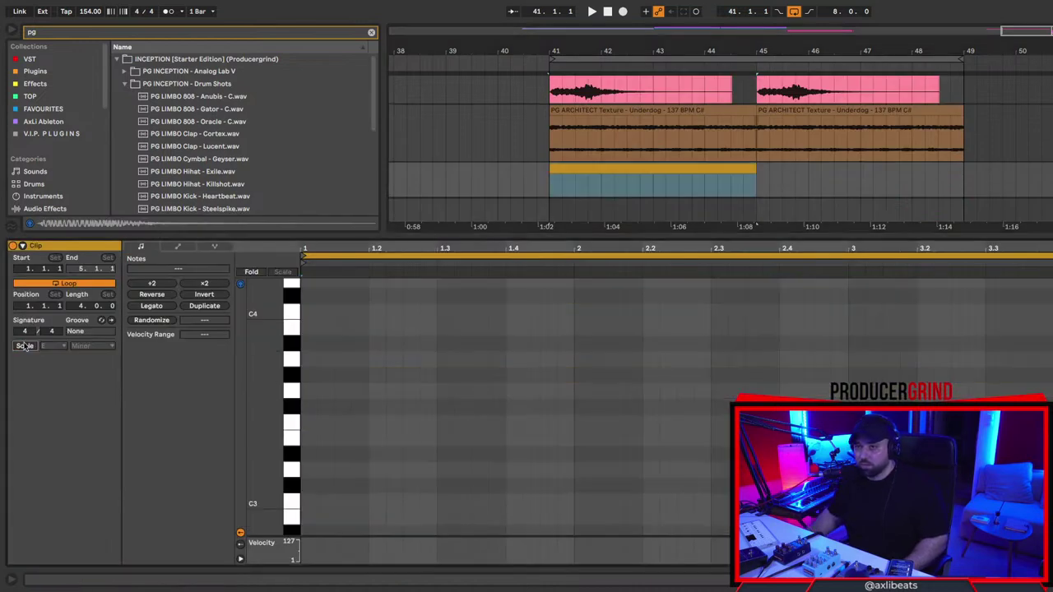
Draw a short C3 note in the rim clip and place it on beat 3 of the first bar.
scroll(514, 444, down, 4)
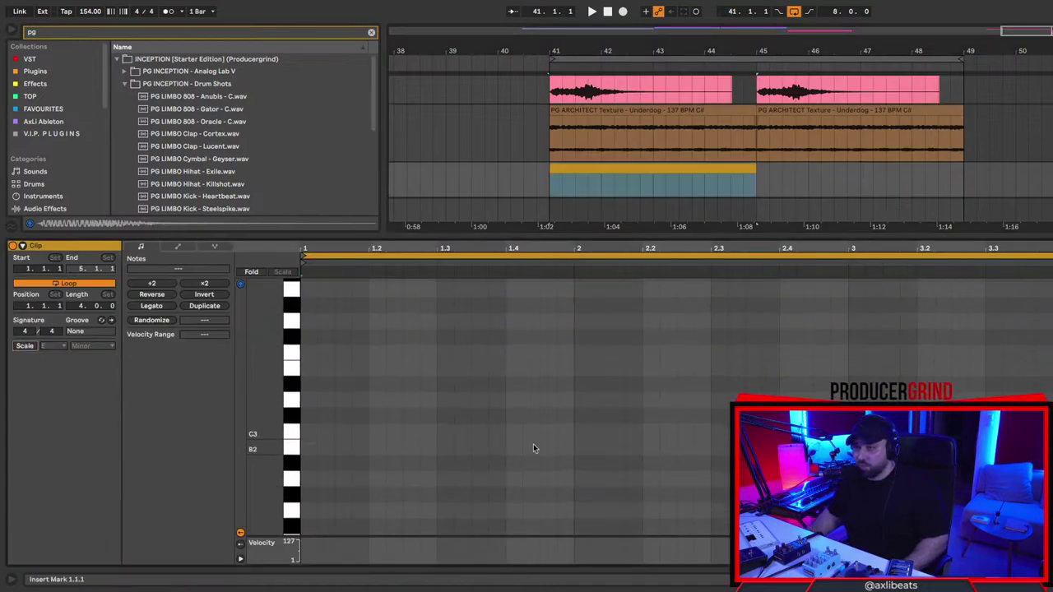
click(582, 424)
double_click(582, 427)
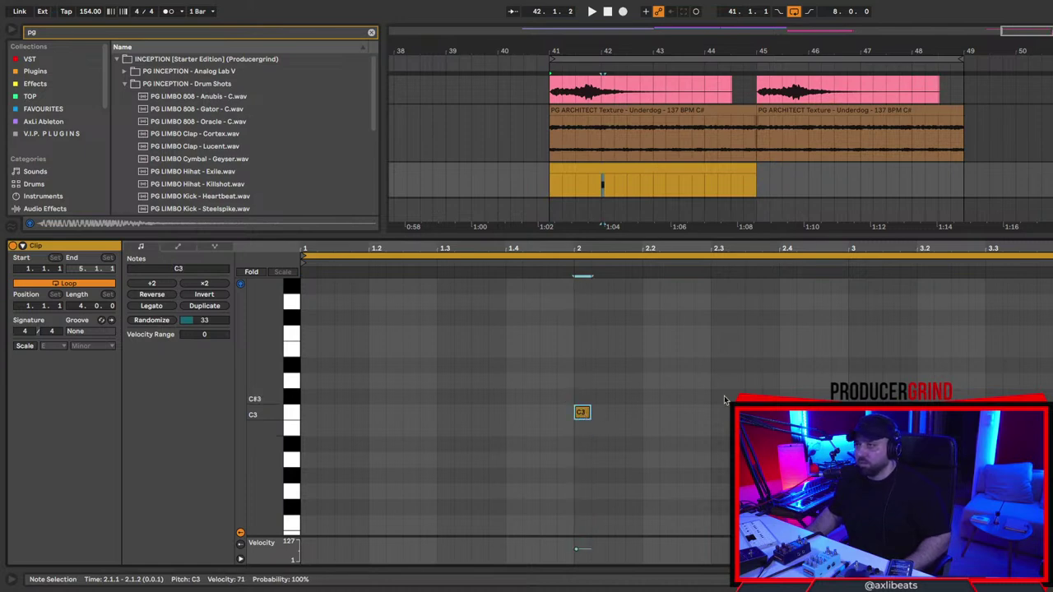
click(843, 365)
key(space)
drag(581, 417, 454, 417)
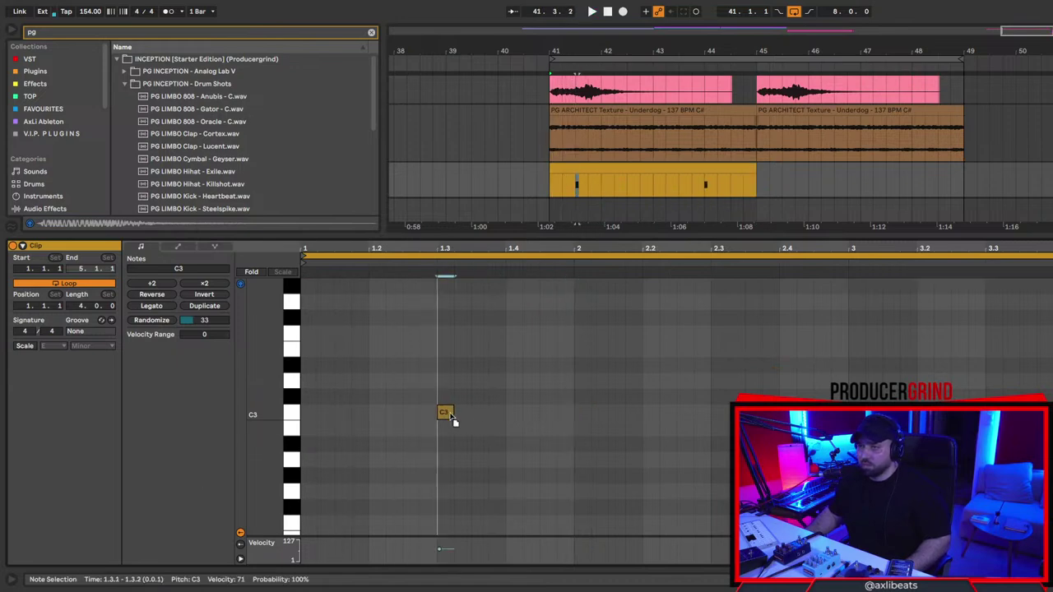
Duplicate the C3 rim note so that it hits on beat 3 of all four bars.
drag(574, 386, 266, 466)
key(super+d)
key(super+d)
key(super+d)
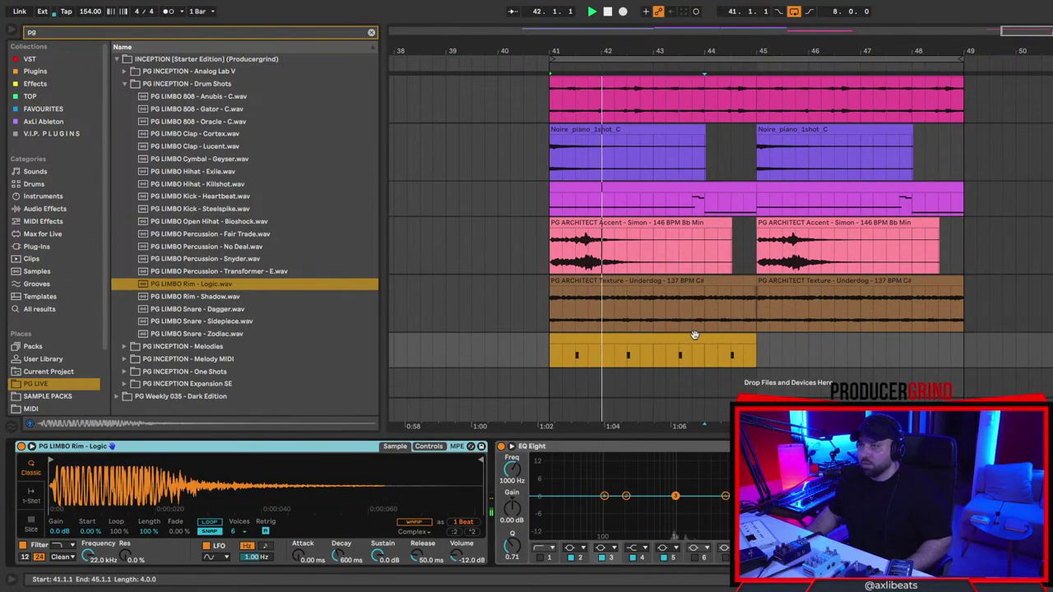
Duplicate the four-bar rim clip so that its copy fills bars 45–49.
click(694, 335)
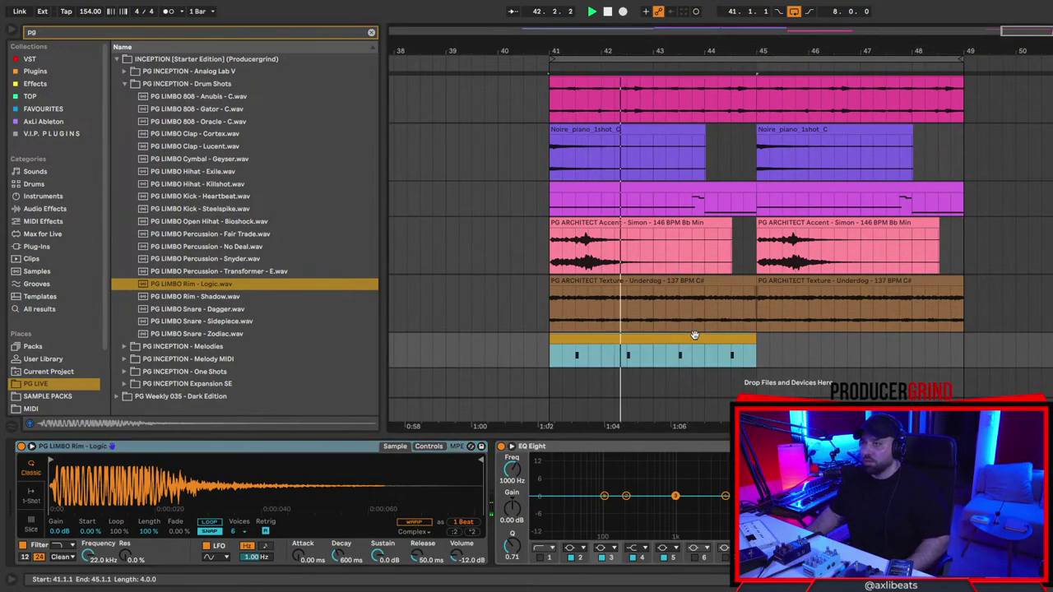
double_click(695, 334)
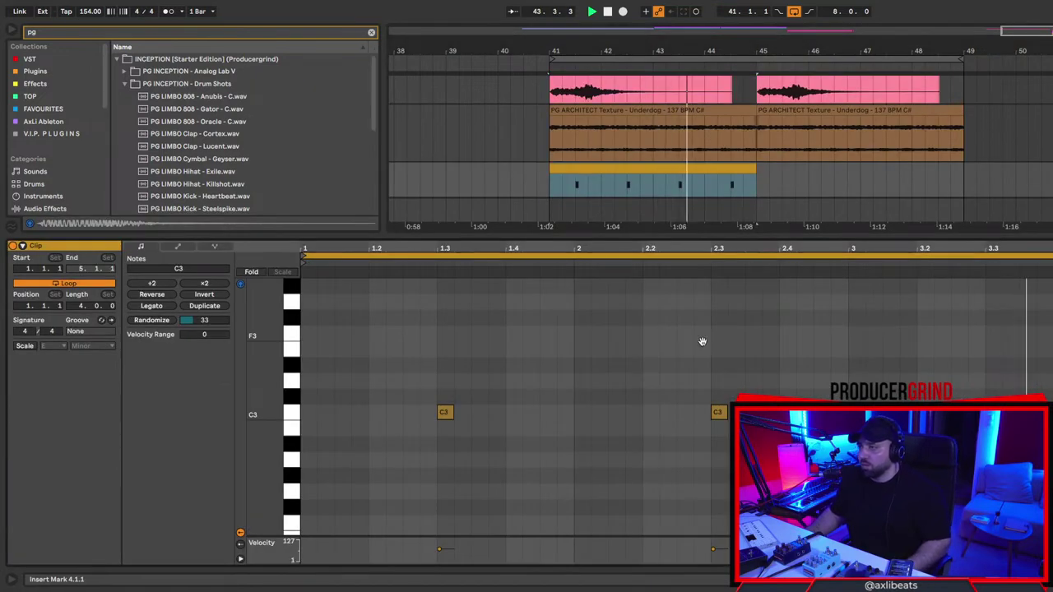
key(shift+Tab)
click(743, 335)
key(super+d)
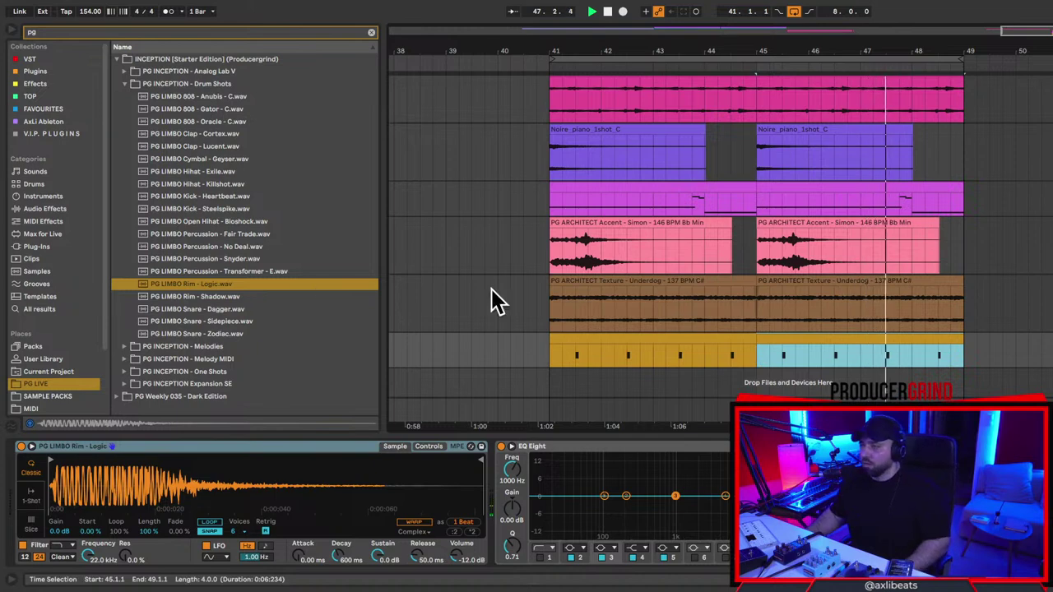
Narrow the browser and search the PG LIVE folder for "hihat".
scroll(881, 267, right, 2)
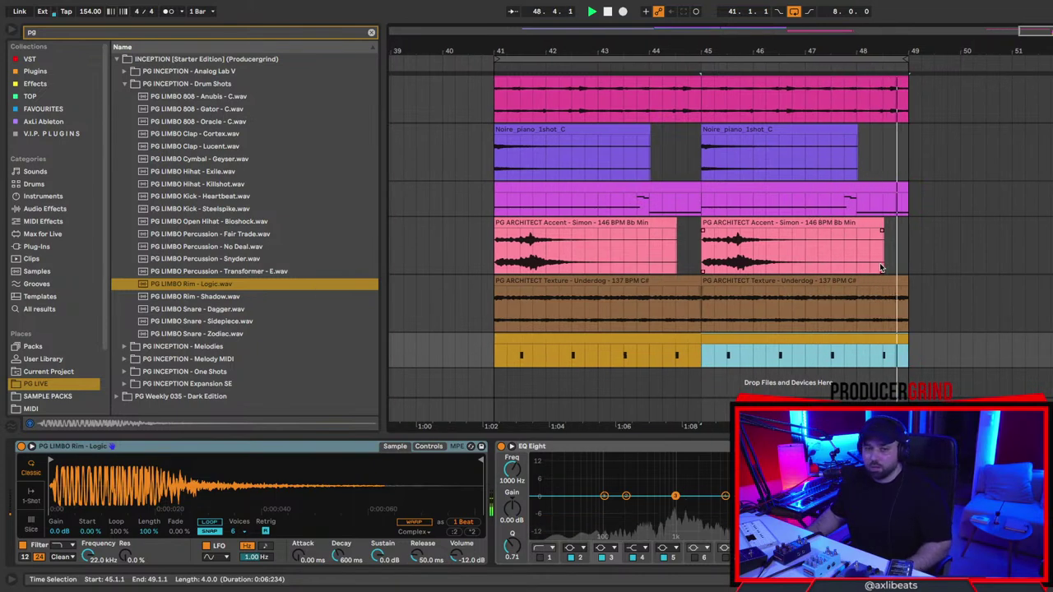
drag(381, 205, 334, 205)
scroll(425, 247, left, 1)
click(66, 33)
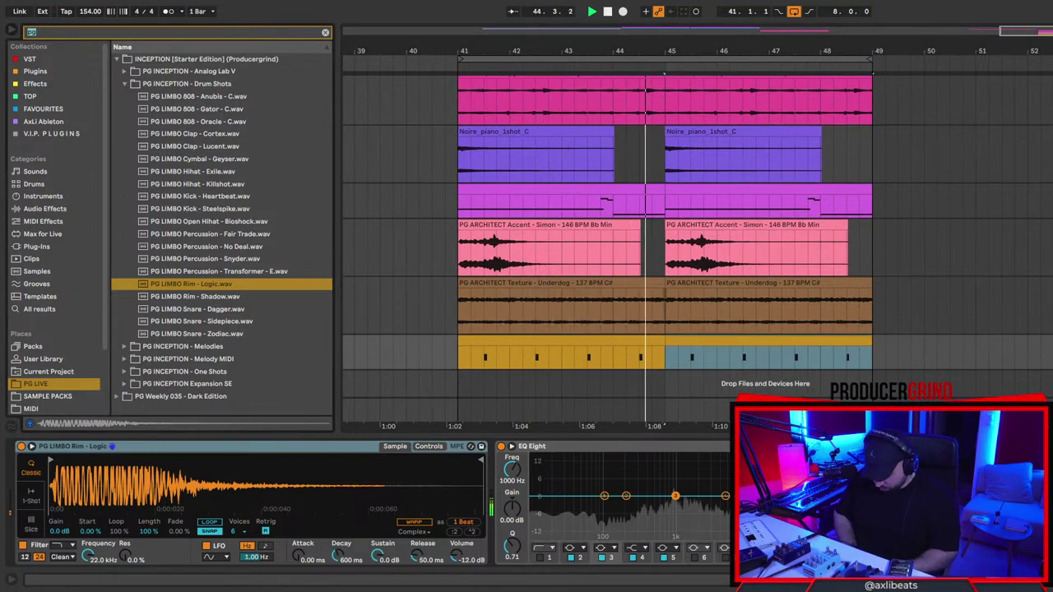
text(hihat)
Preview and compare the PG LIMBO Killshot, Exile and Bioshock hi-hat samples against the playing loop.
click(174, 97)
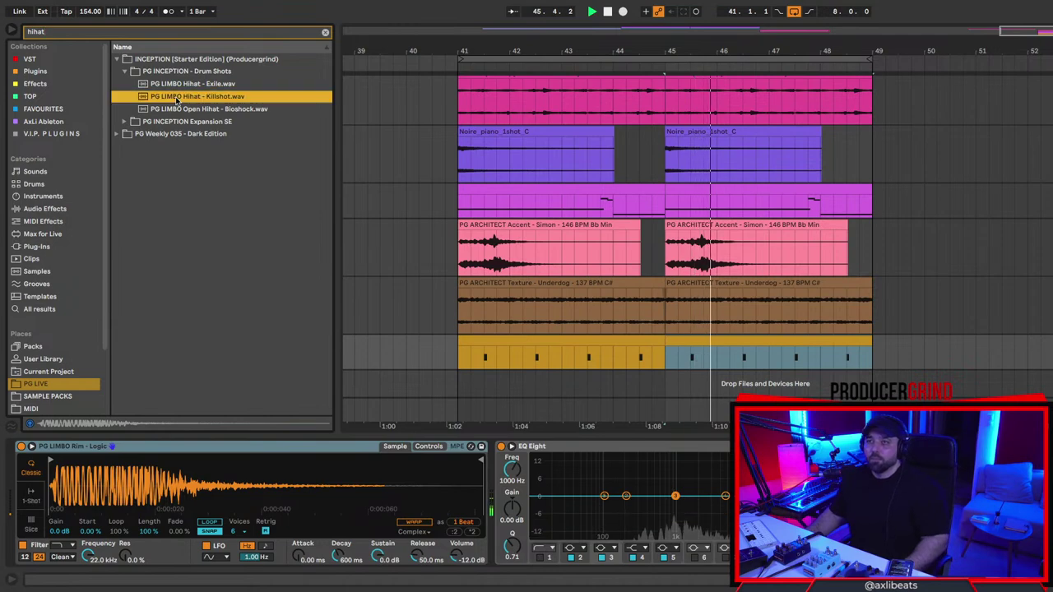
click(188, 109)
click(186, 98)
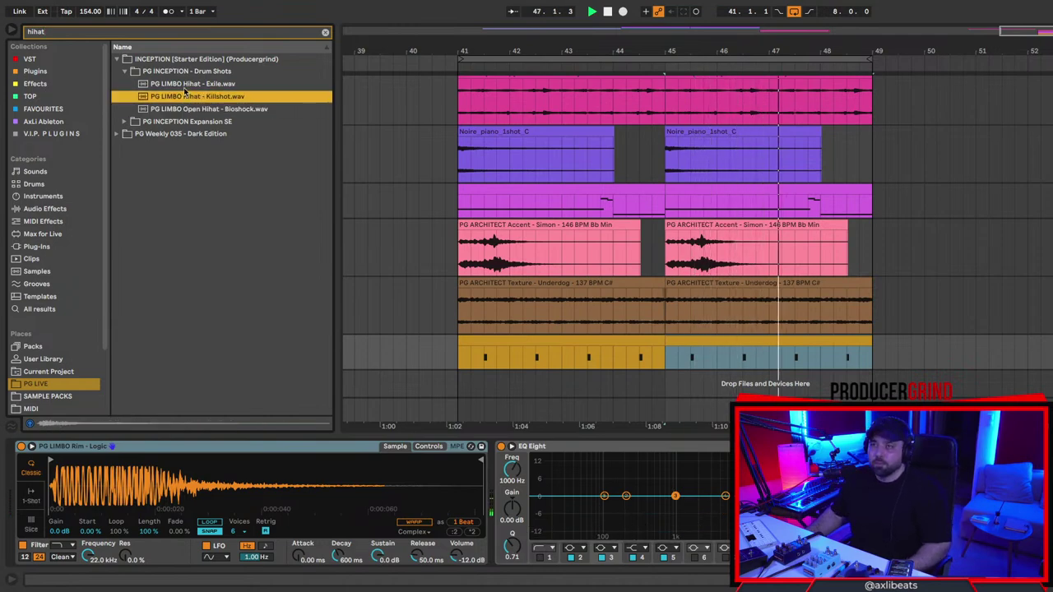
key(Up)
key(Down)
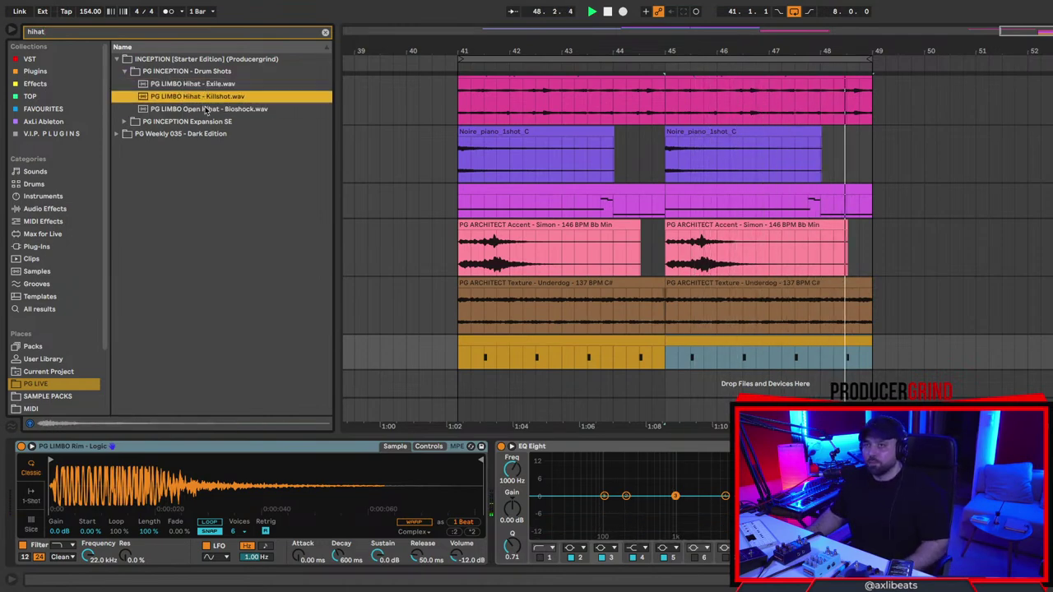
key(Down)
key(Down)
key(Up)
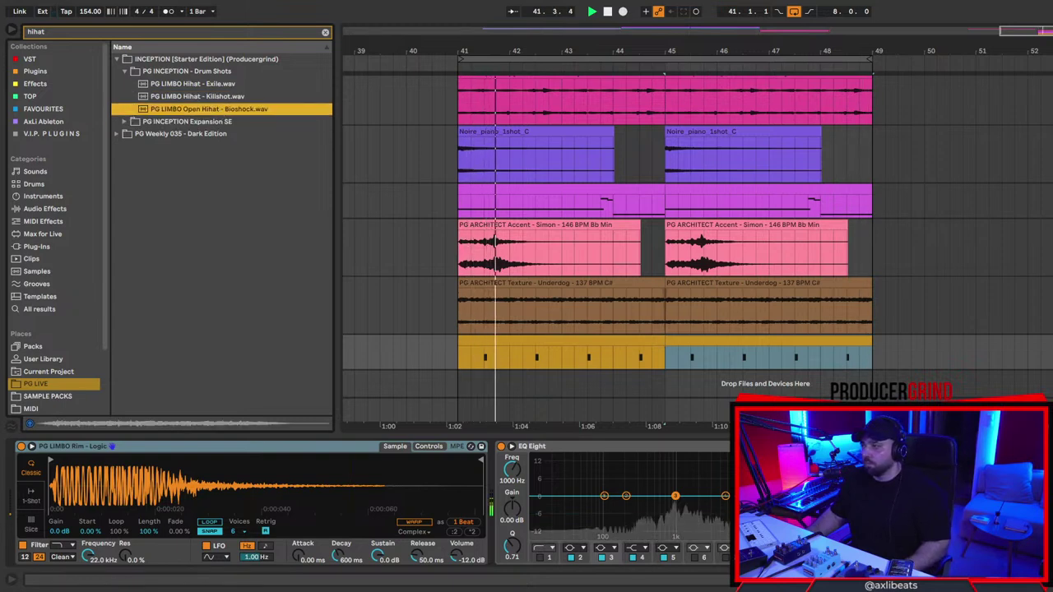
Place the PG LIMBO Open Hihat - Bioshock sample at 41.2.1 on a new audio track and play it back.
drag(234, 112, 461, 379)
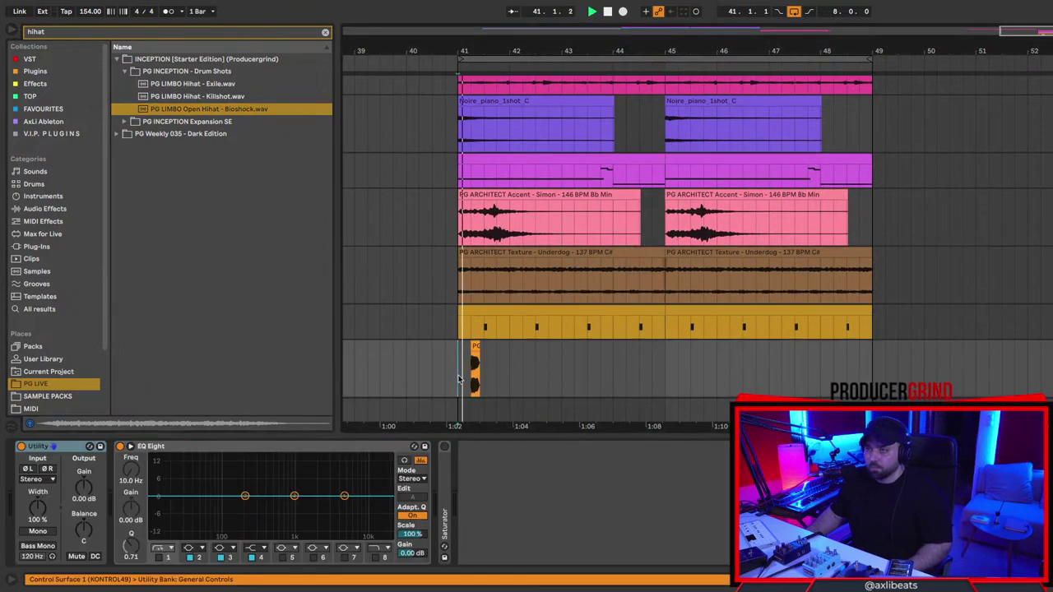
scroll(459, 380, up, 5)
key(space)
key(space)
key(space)
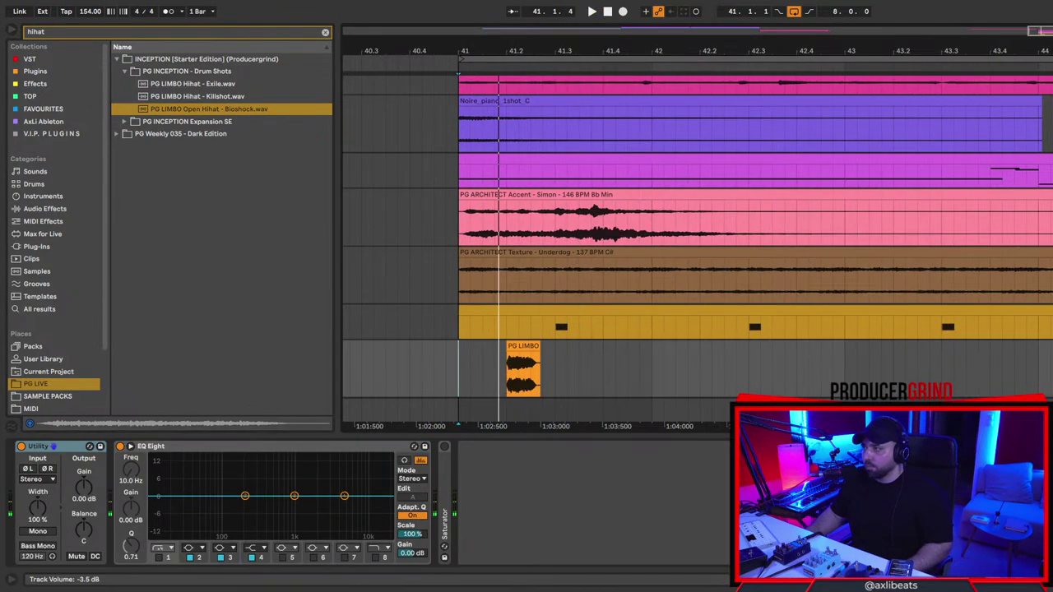
key(space)
key(space)
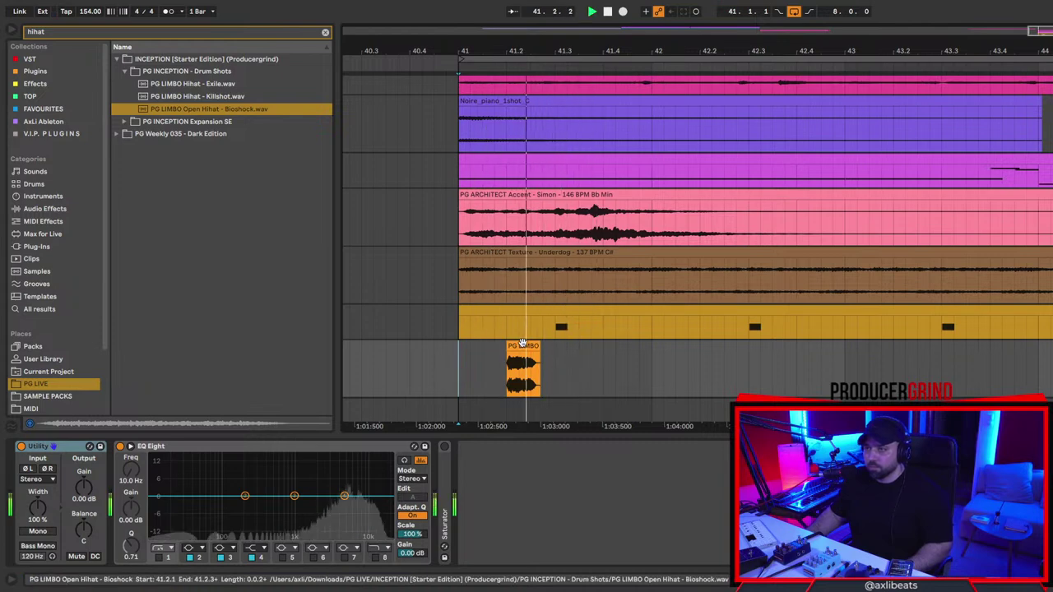
Place the PG LIMBO Hihat - Exile sample at 42.2.1 on the hi-hat track and repeat the two-bar pattern from 41 up to bar 49.
drag(228, 86, 709, 350)
click(459, 356)
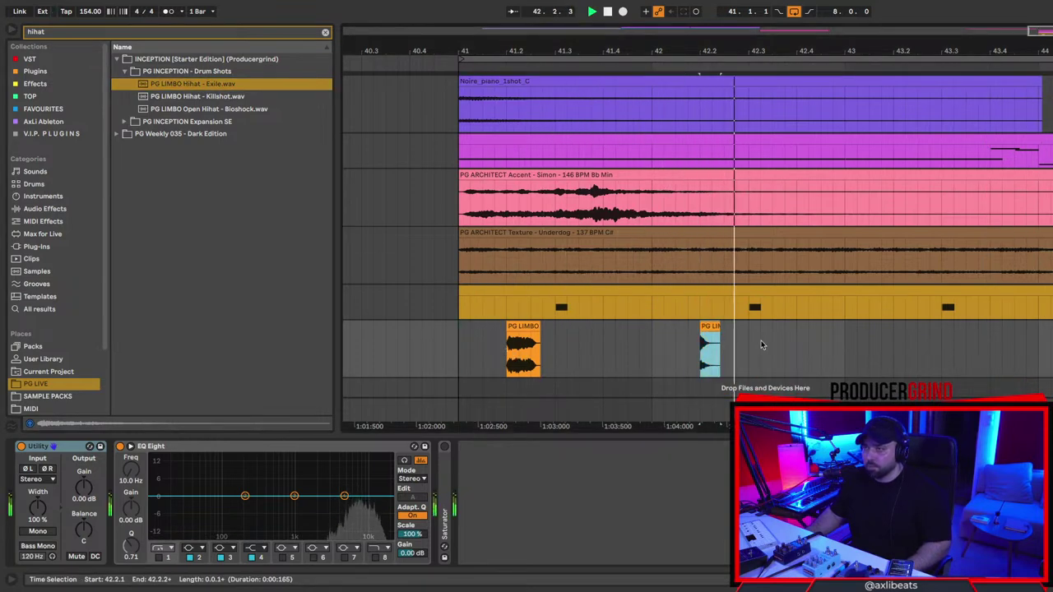
drag(823, 351, 434, 352)
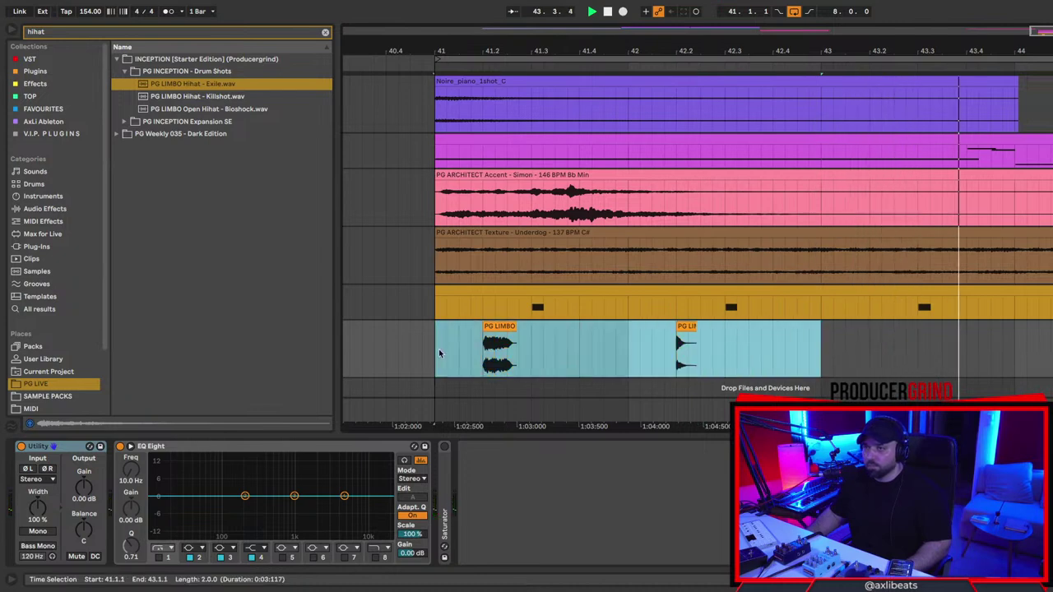
key(ctrl+d)
key(ctrl+d)
key(ctrl+d)
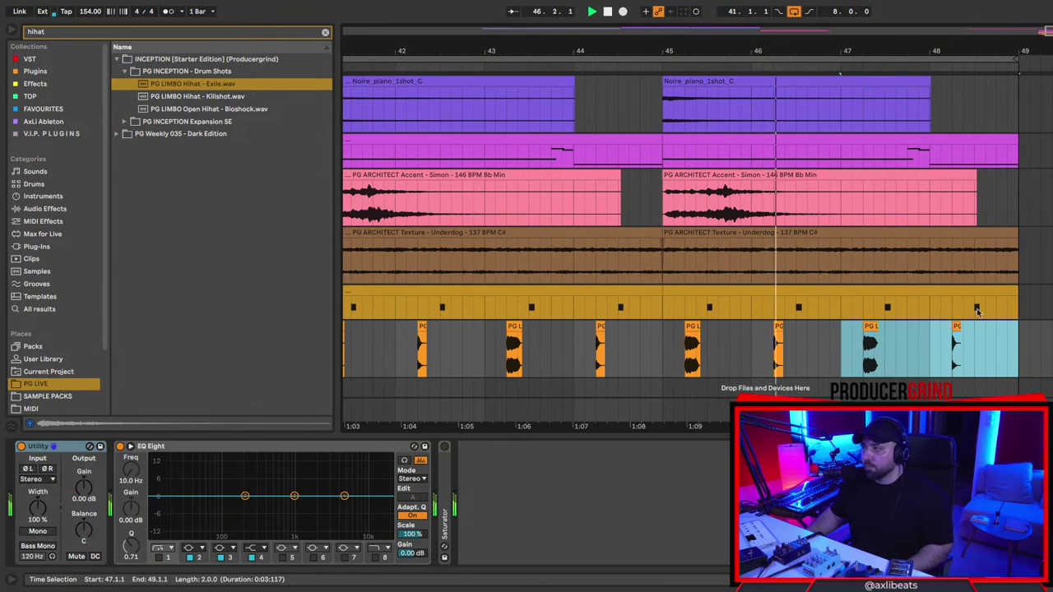
Consolidate the two rim clips into one clip spanning bars 41–49 and set all its notes to velocity 127.
click(765, 309)
scroll(767, 309, left, 3)
scroll(768, 309, down, 3)
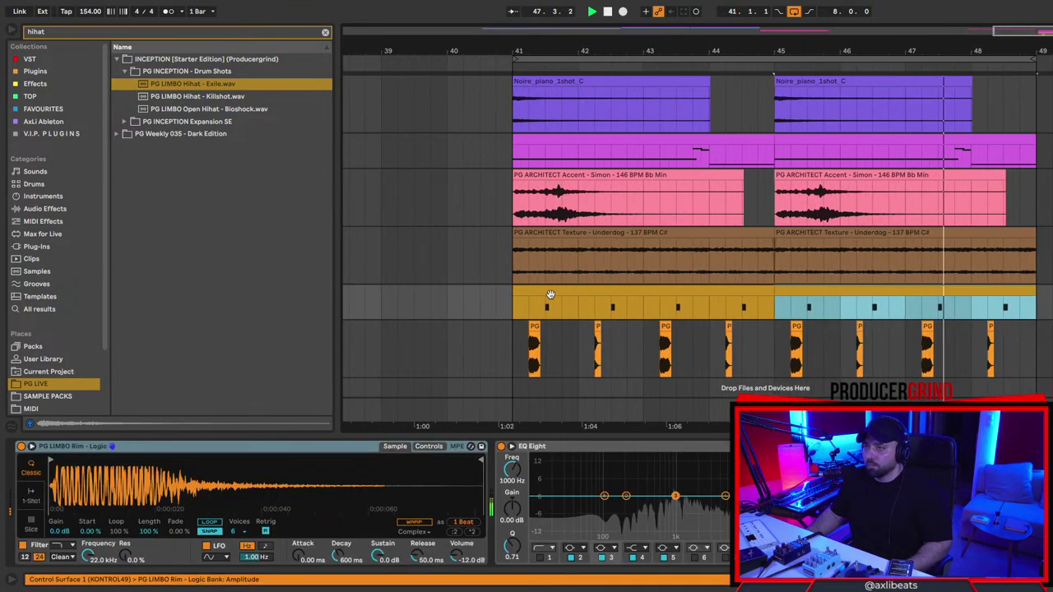
drag(513, 307, 1051, 308)
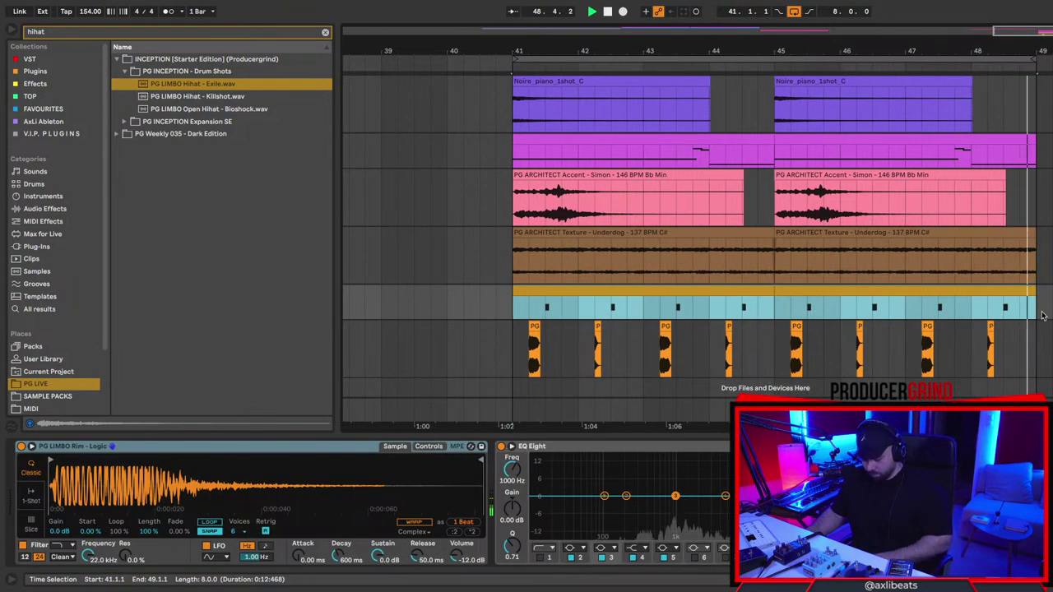
double_click(860, 294)
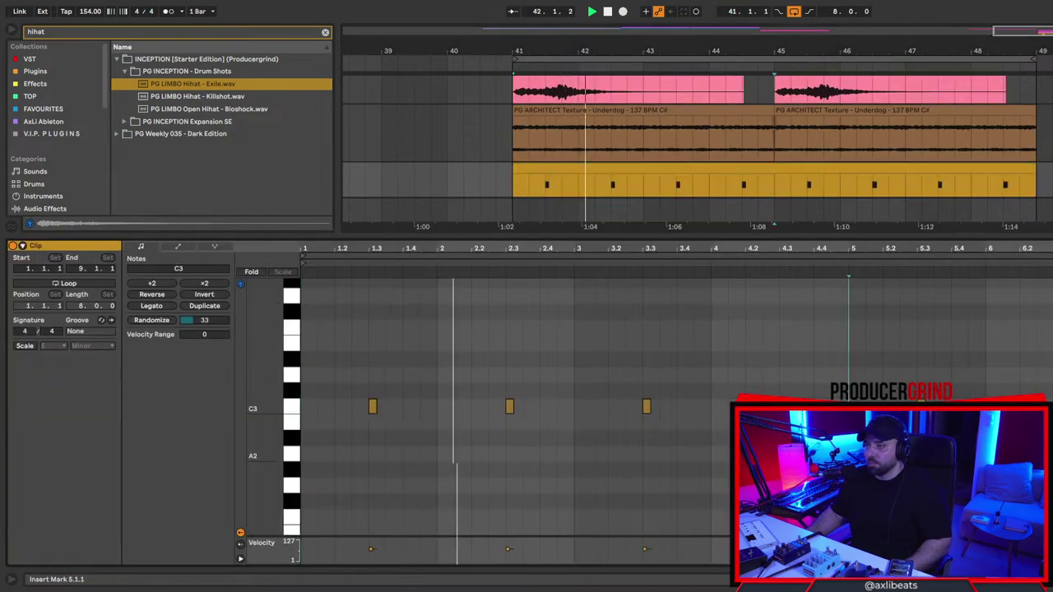
drag(783, 406, 782, 357)
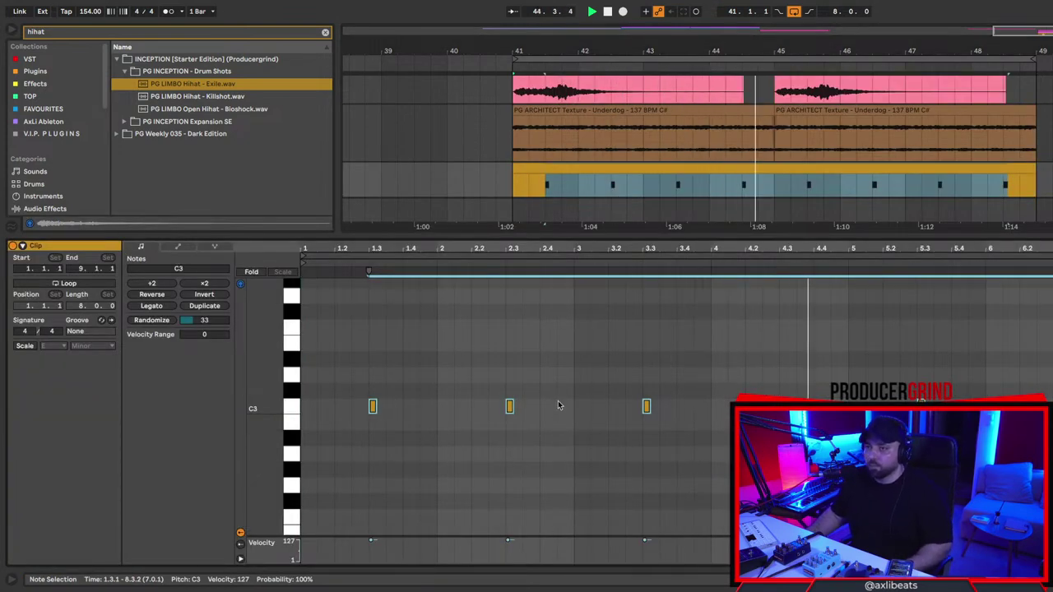
Add a D3 note at 2.1.3 in the rim clip and set its velocity to 73.
scroll(428, 425, up, 4)
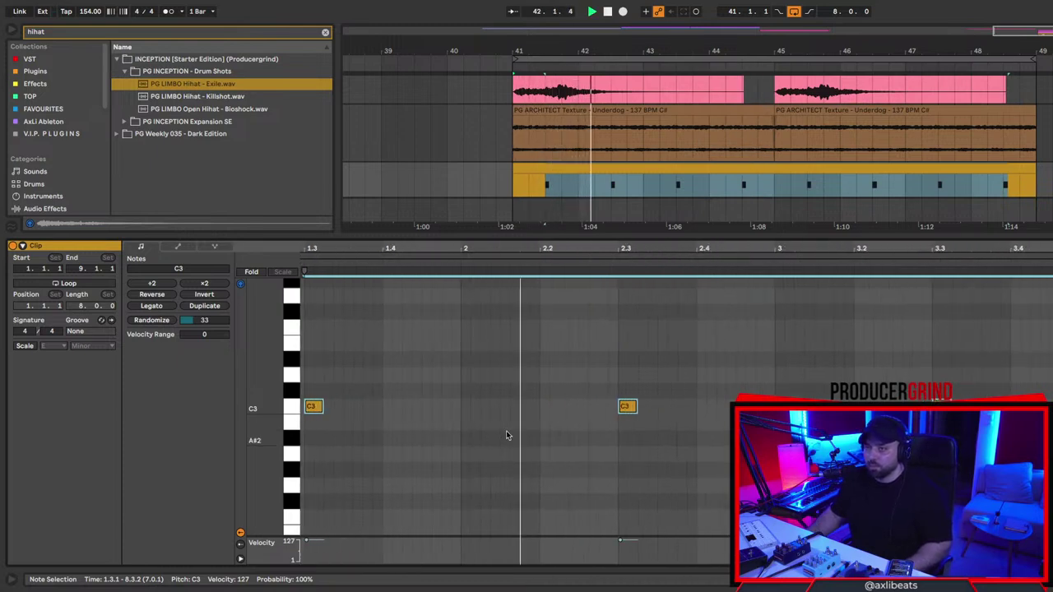
double_click(514, 375)
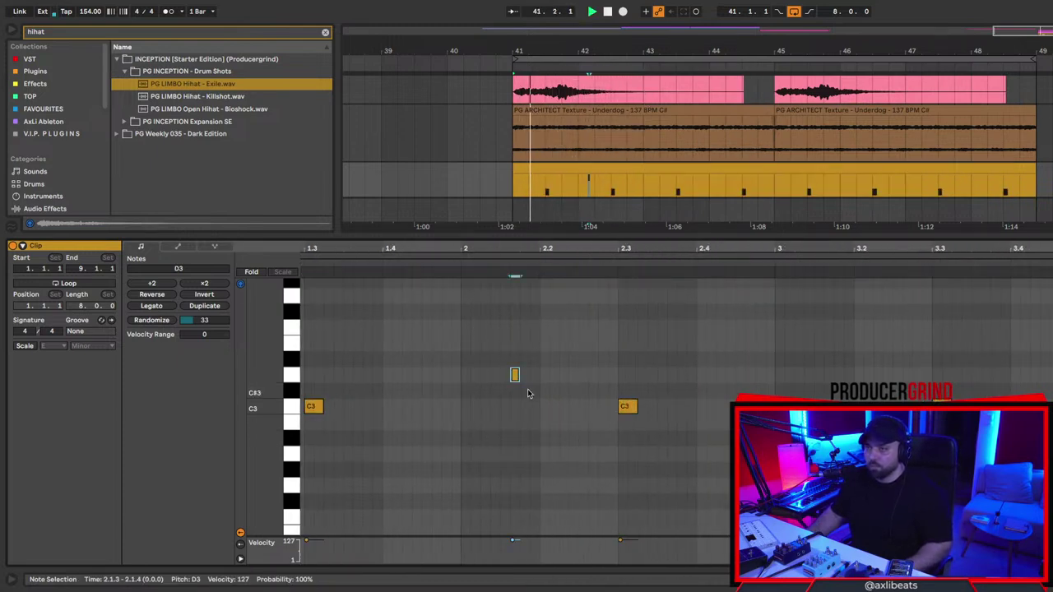
scroll(527, 395, up, 1)
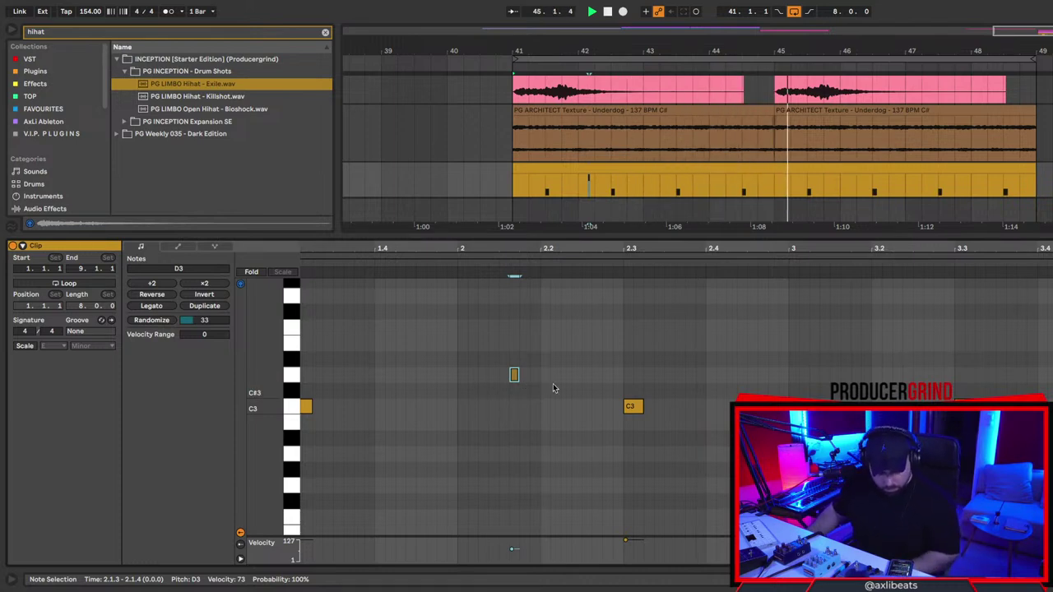
key(shift+Tab)
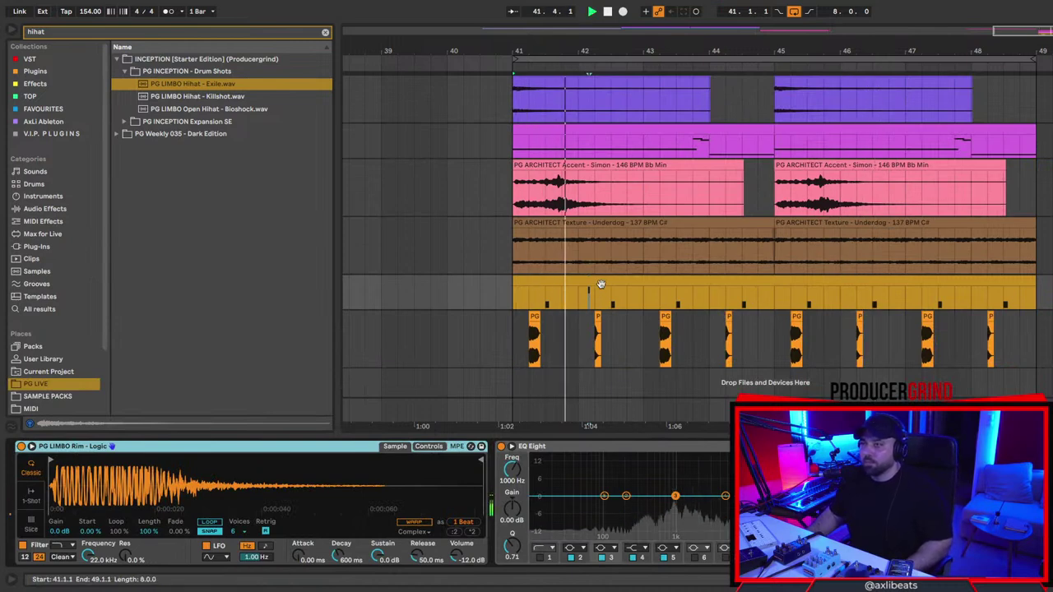
Duplicate the first four bars of the rim clip over bars 45–49 and check the copied notes.
scroll(600, 286, up, 2)
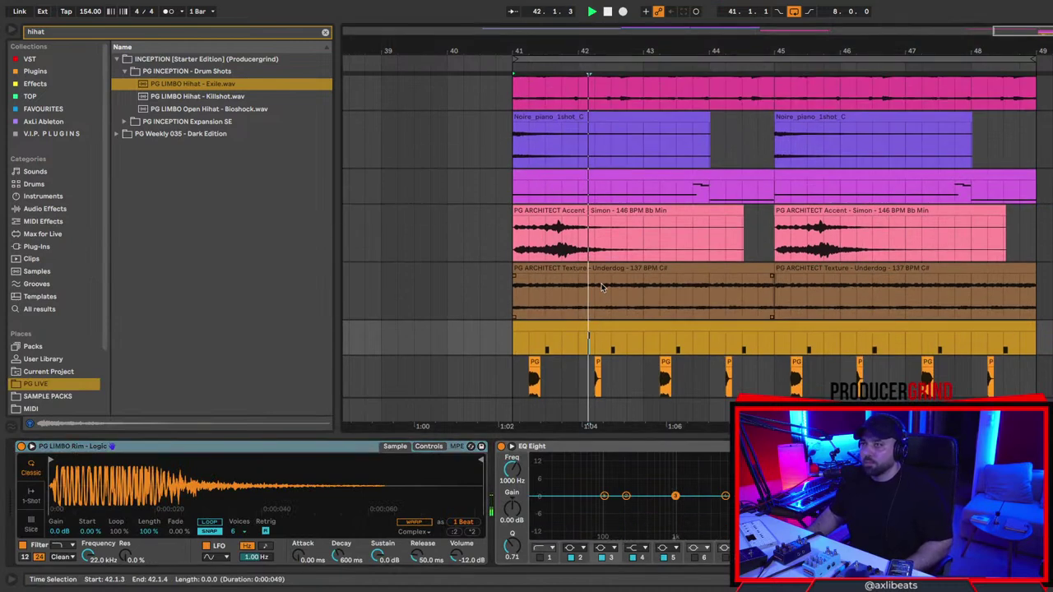
click(770, 356)
drag(770, 347, 512, 347)
key(super+d)
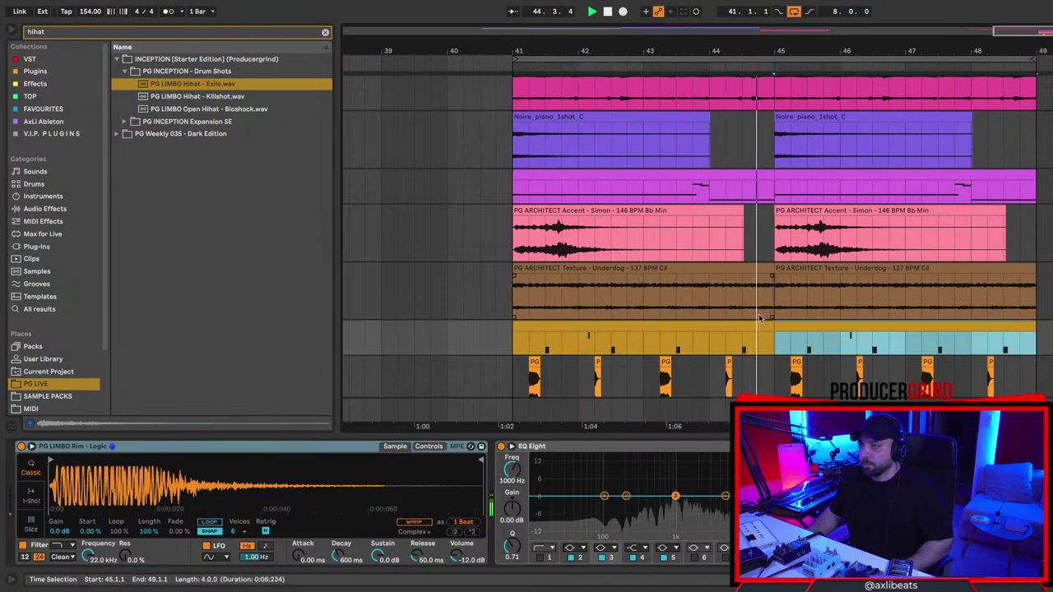
double_click(787, 324)
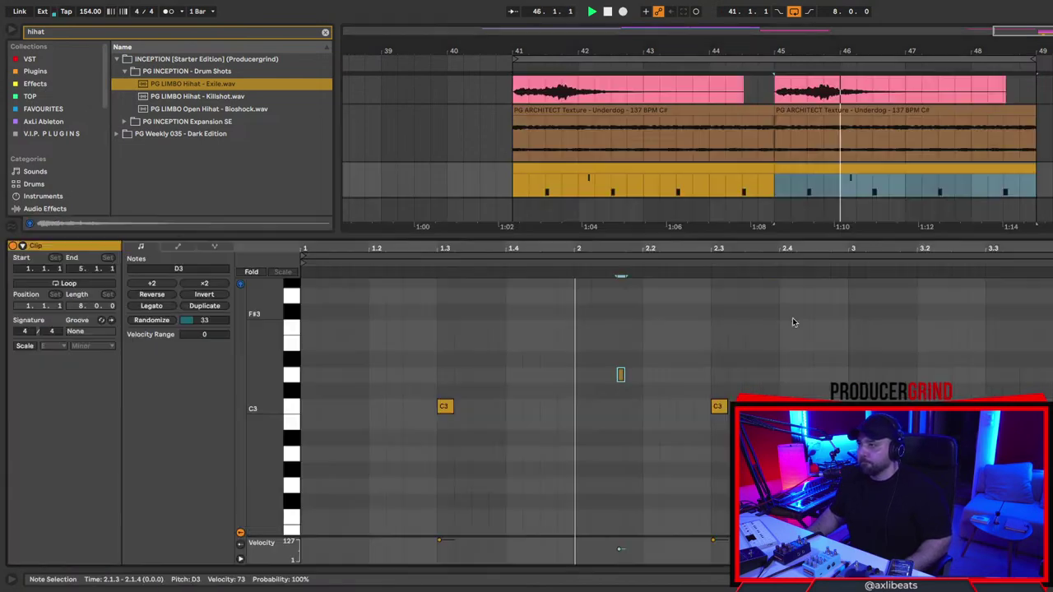
key(shift+Tab)
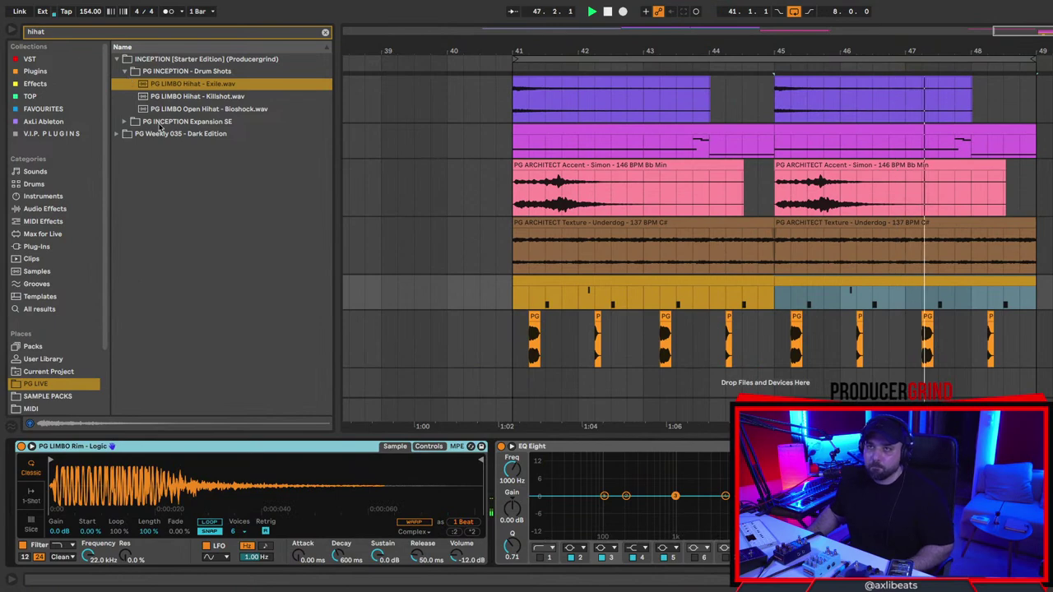
Search the PG LIVE folder for "808" and preview the PG LIMBO 808 - Anubis - C sample.
key(super+f)
text(808)
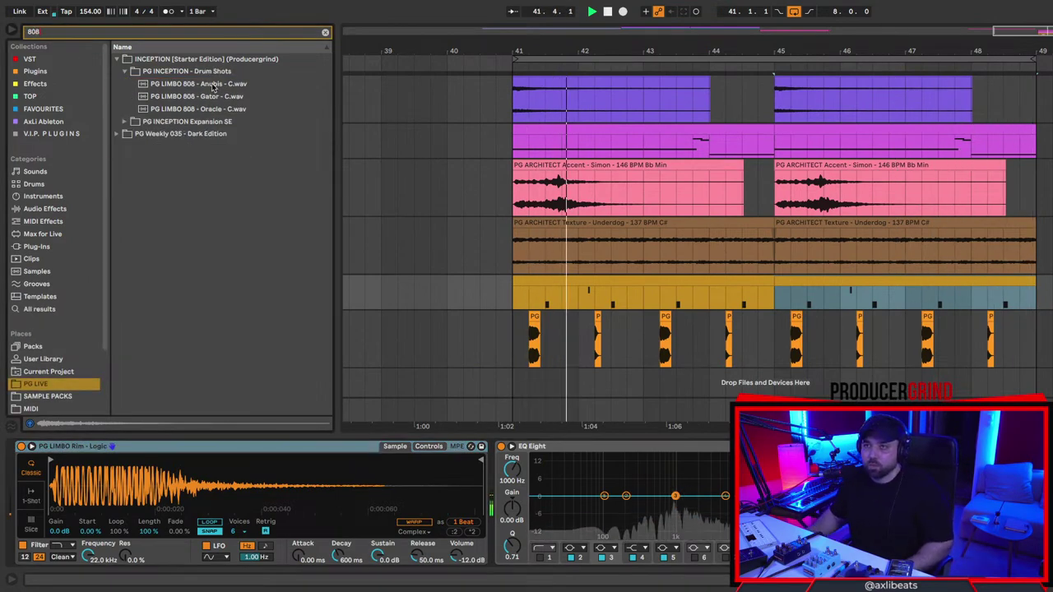
key(Down)
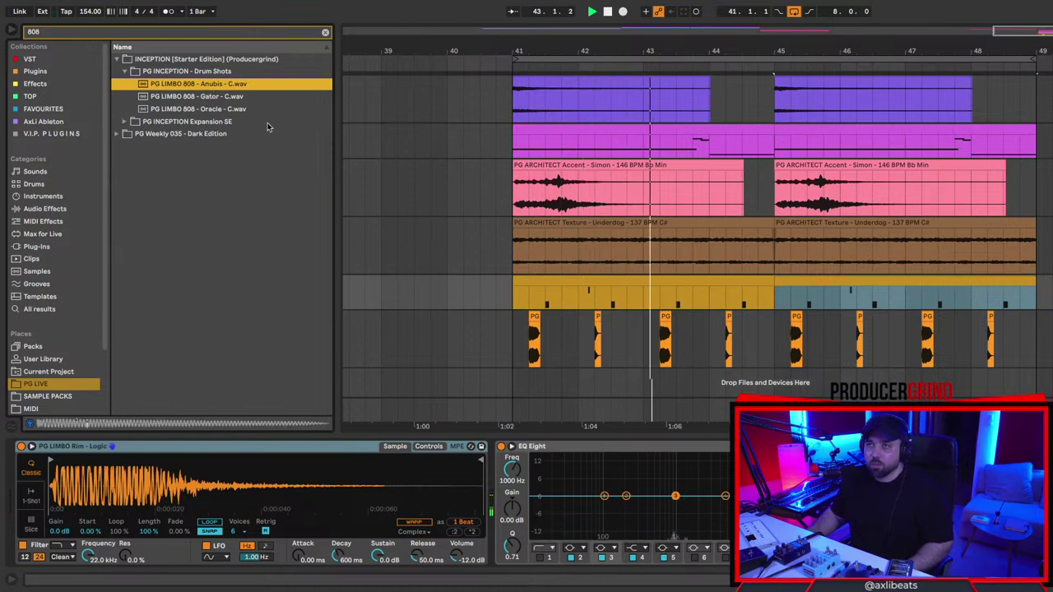
Load the PG LIMBO 808 - Anubis - C sample onto a new MIDI track and set its playback mode to 1-Shot.
click(1049, 339)
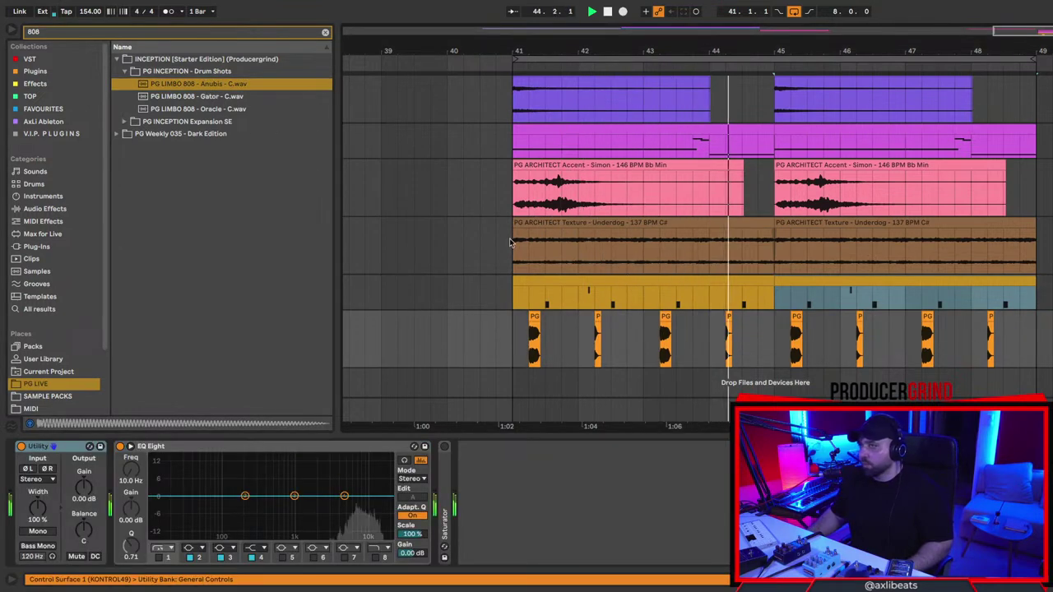
key(super+shift+t)
double_click(181, 82)
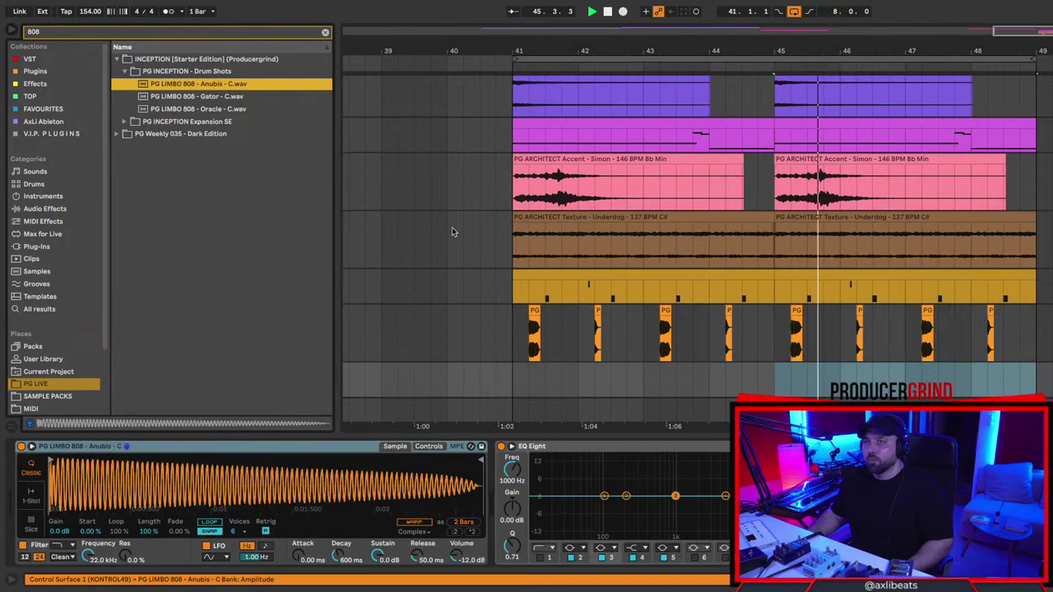
click(29, 495)
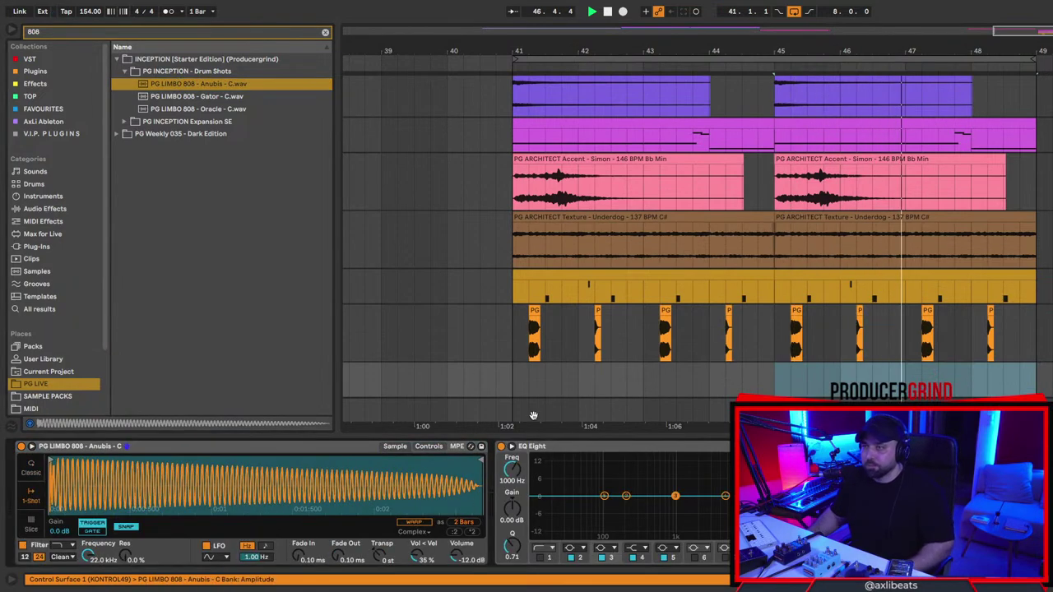
Consolidate the rim clips across bars 41–49 and add D3 notes at 2.1.1 and 2.1.2.
click(513, 384)
drag(515, 292, 1040, 296)
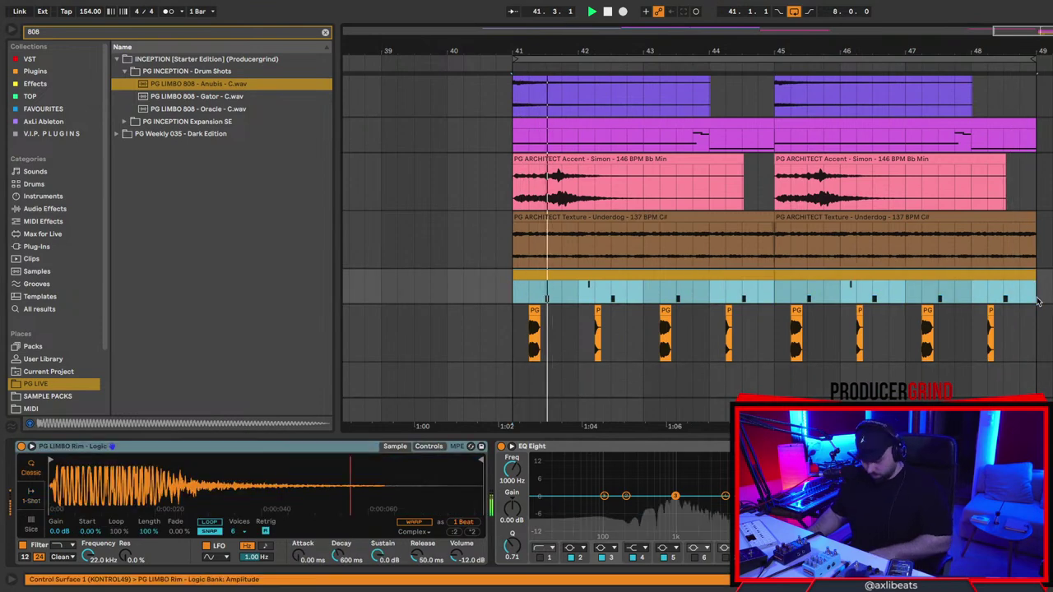
double_click(744, 285)
key(space)
key(space)
scroll(409, 398, up, 4)
key(space)
double_click(493, 392)
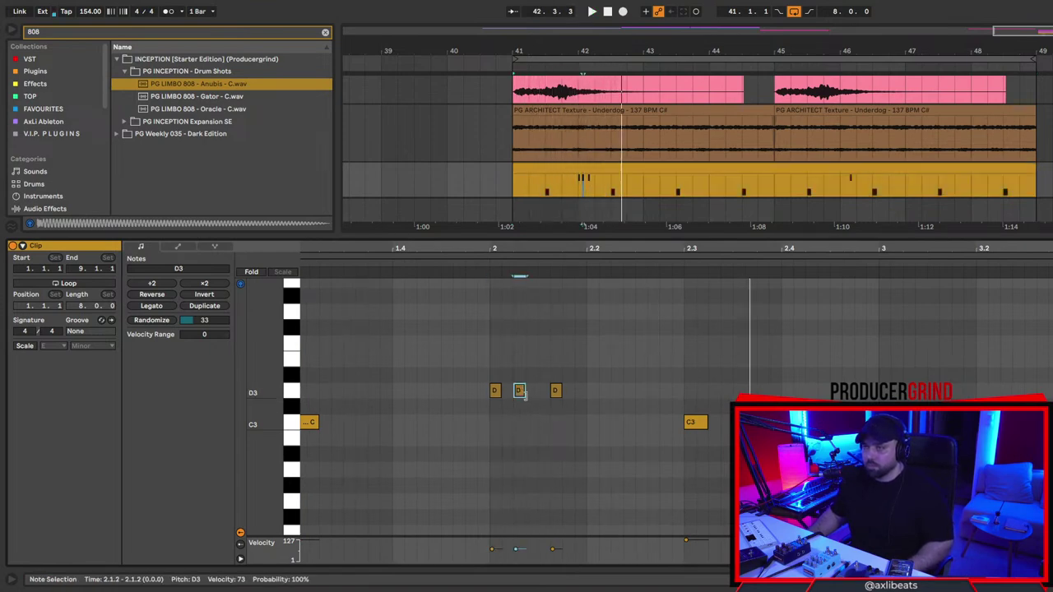
Move the last two D3 rim notes to 2.1.3 and 2.1.4, and add another D3 note at 2.2.2.
scroll(506, 401, up, 3)
drag(549, 396, 604, 397)
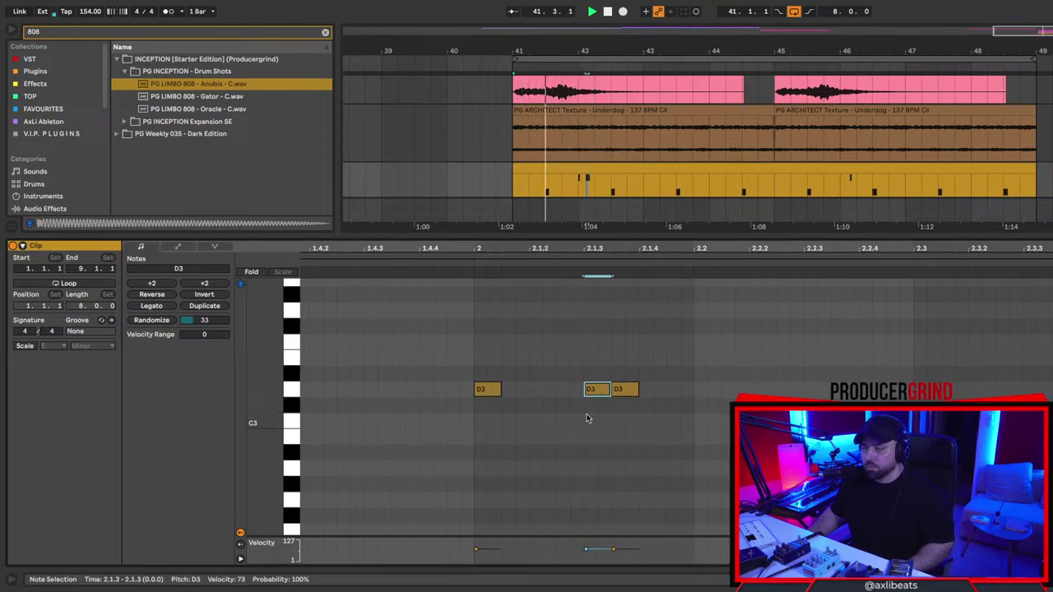
drag(632, 395, 658, 399)
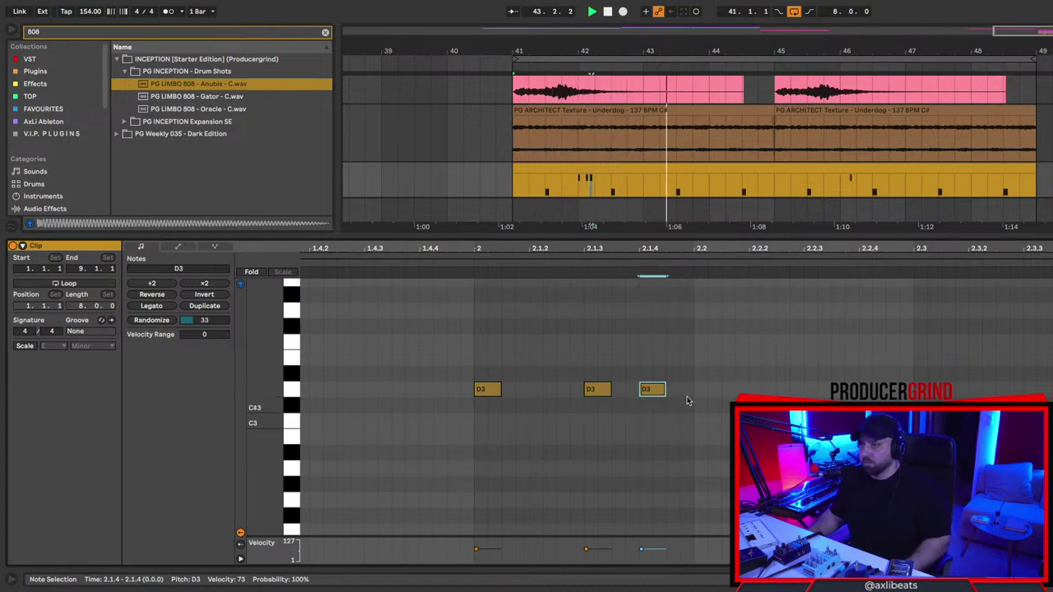
double_click(769, 390)
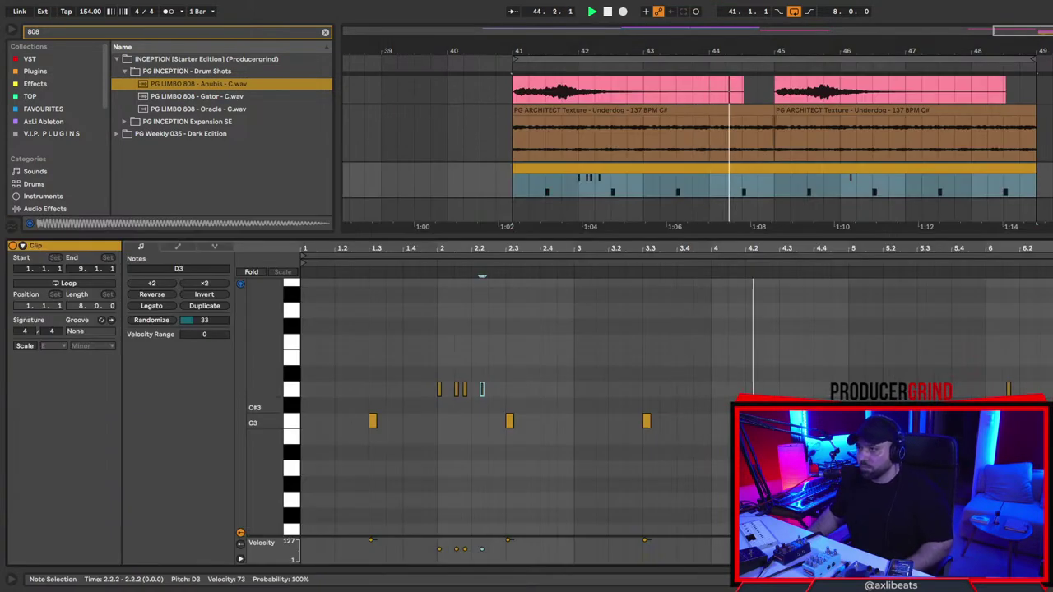
Add a rim note near bar 4, place it on C#3 at 4.1.4 and extend it to 4.2.1.
drag(747, 249, 748, 312)
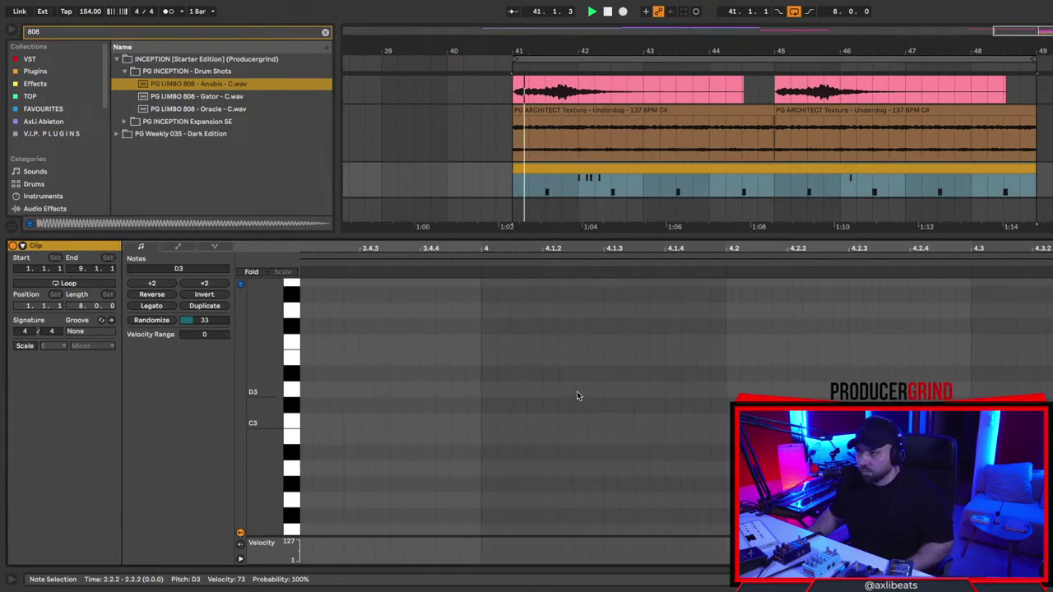
double_click(426, 389)
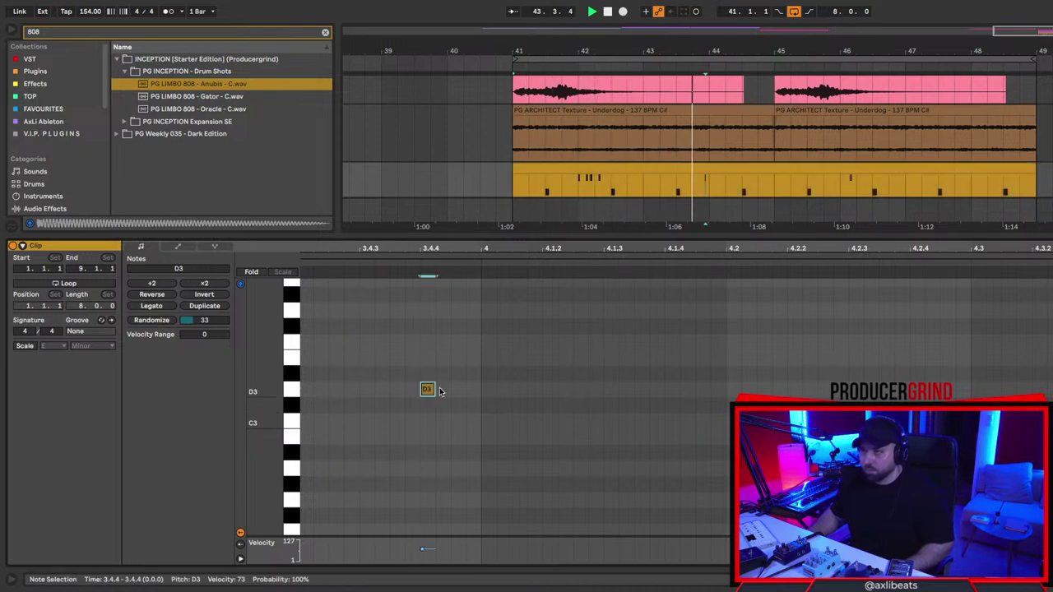
drag(427, 390, 673, 403)
key(space)
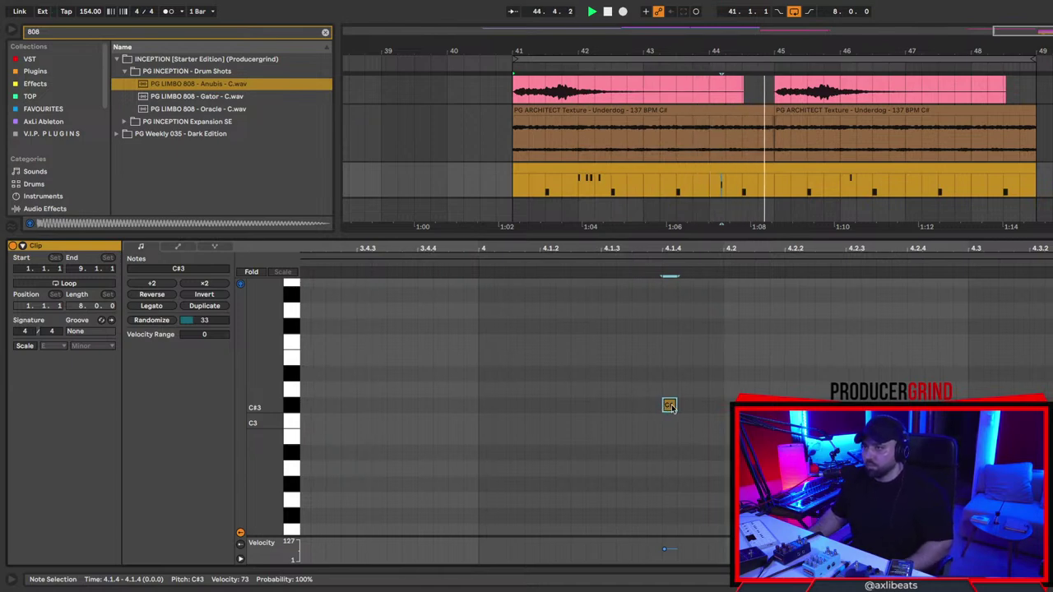
drag(674, 405, 725, 404)
Replace bars 45–49 of the rim track with a copy of the edited pattern from bars 41–45.
key(shift+Tab)
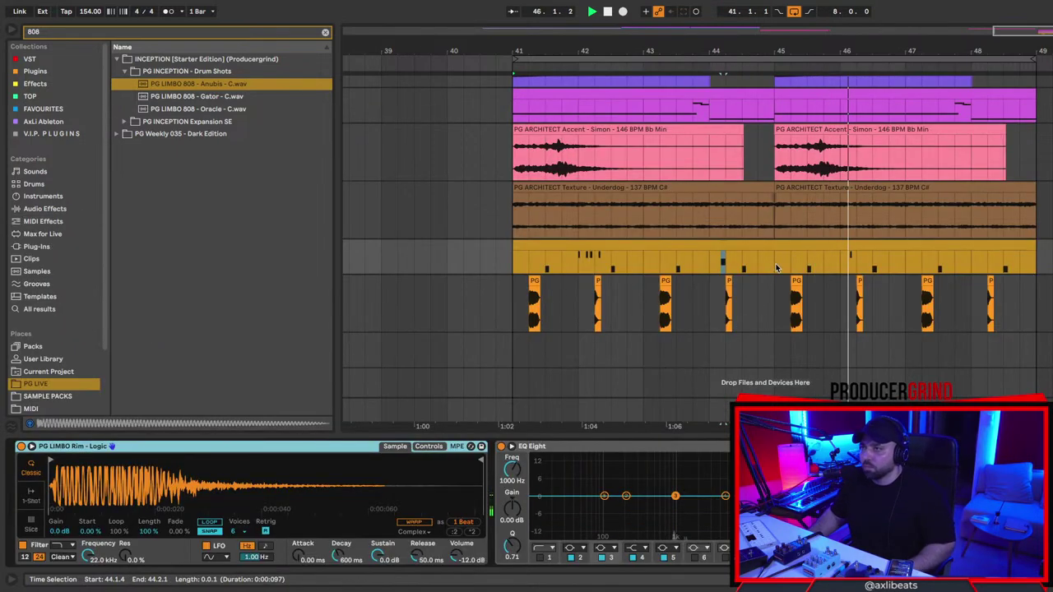
drag(773, 262, 504, 260)
key(ctrl+d)
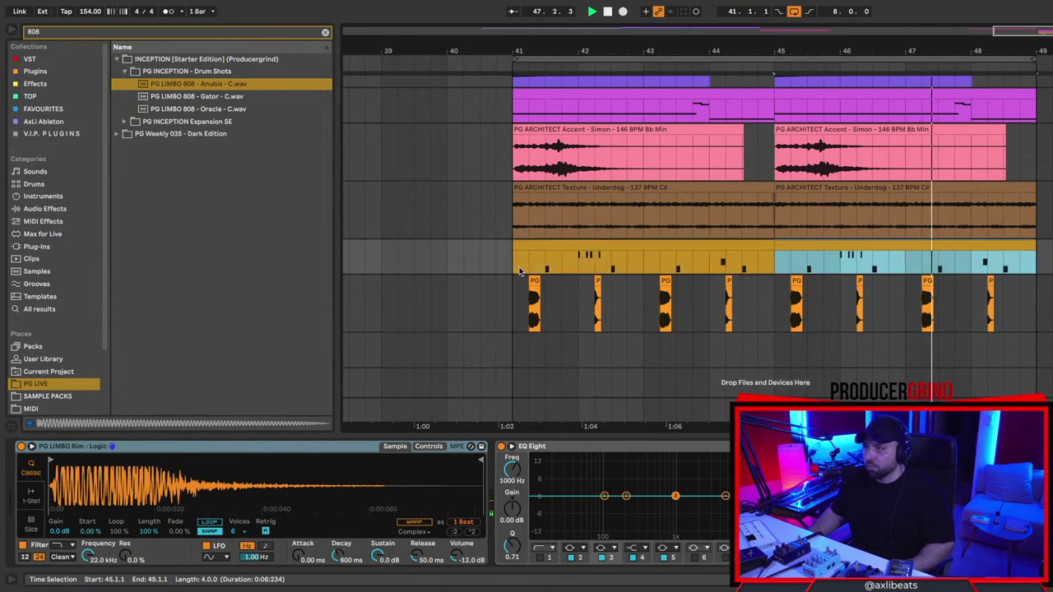
Create an empty eight-bar MIDI clip on the 808 track across bars 41–49.
click(1049, 350)
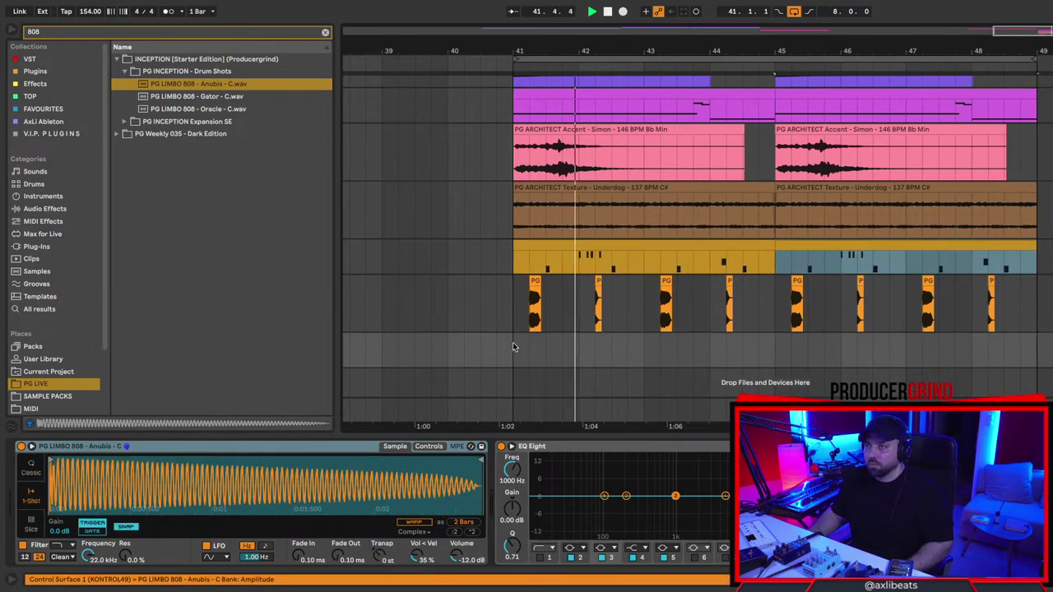
drag(513, 346, 1039, 349)
key(ctrl+shift+m)
key(shift+Tab)
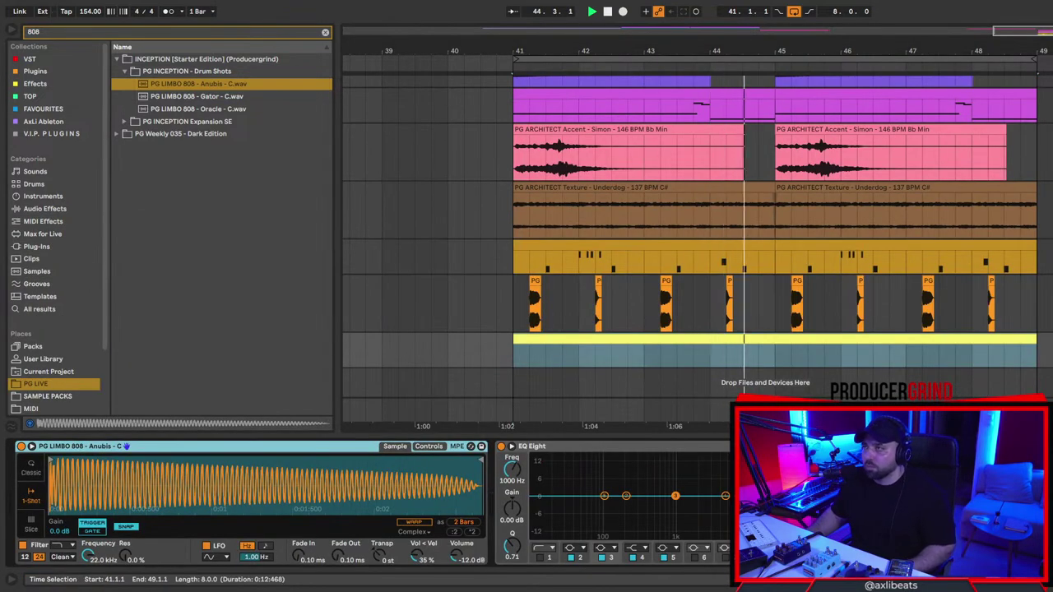
Insert a new audio track below the 808 track.
scroll(696, 239, down, 2)
scroll(696, 238, up, 4)
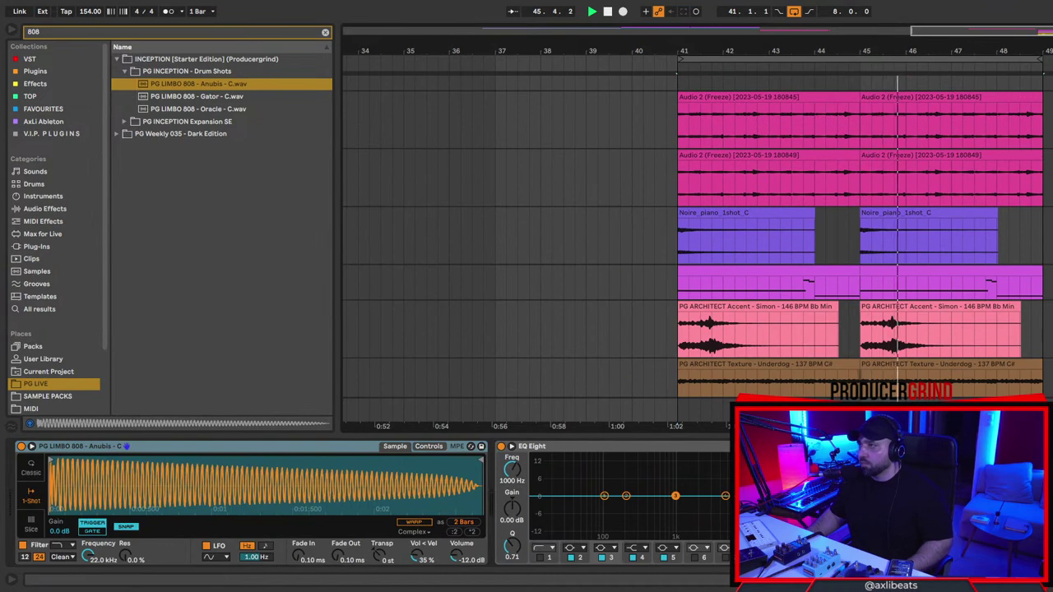
scroll(696, 239, down, 4)
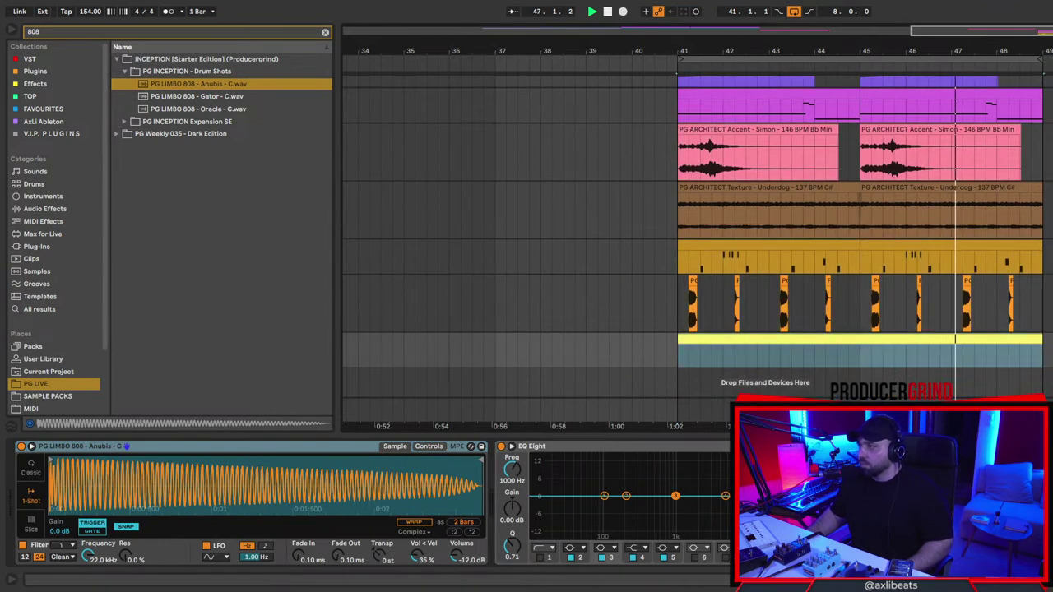
key(ctrl+t)
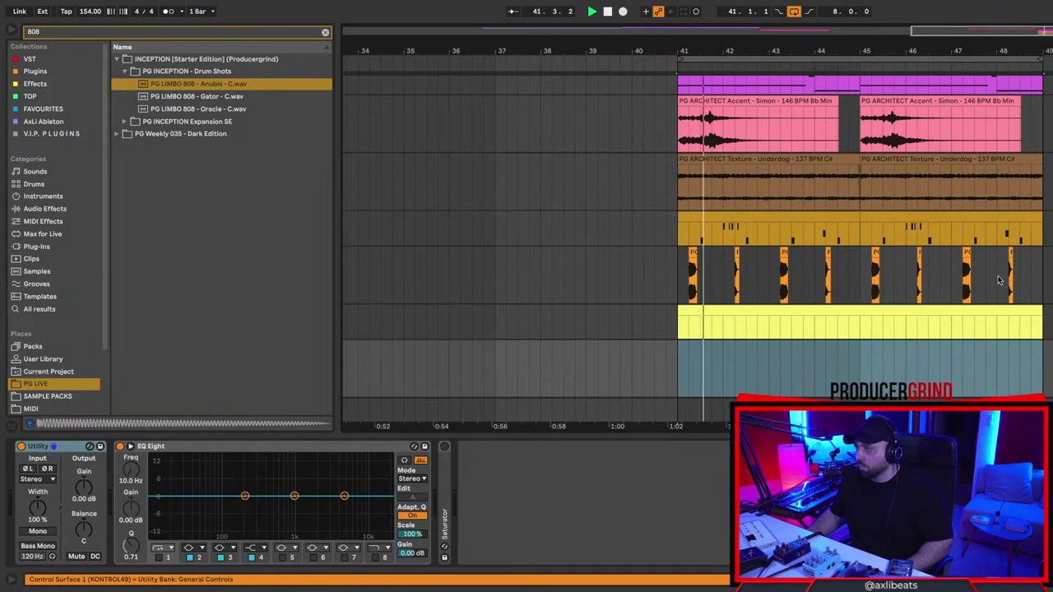
Record an audio take onto the new track from bar 41 and trim the clip to end at bar 45.
scroll(1045, 239, up, 4)
scroll(698, 238, up, 4)
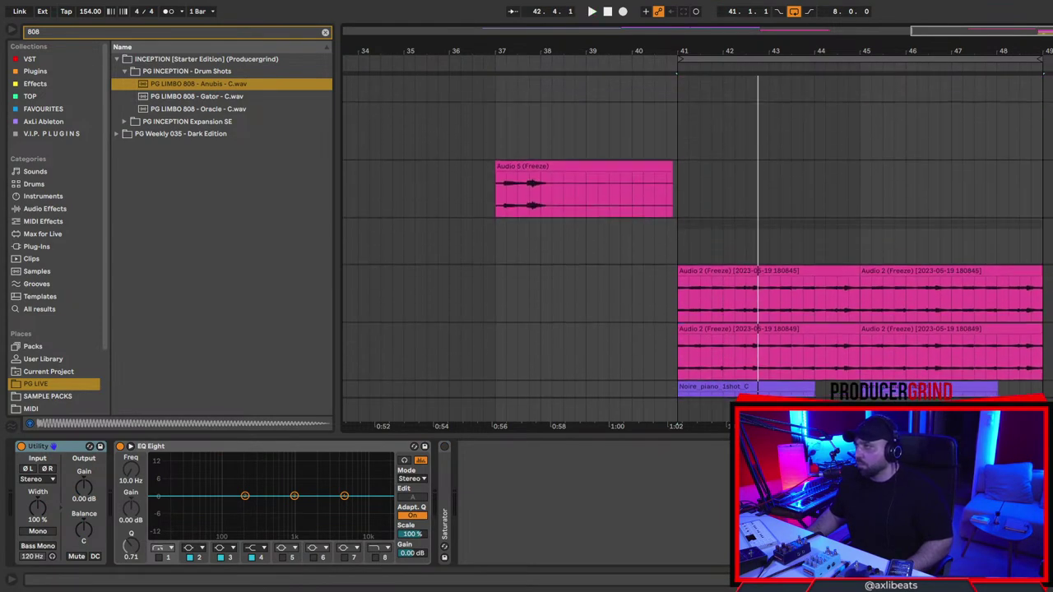
scroll(698, 239, down, 8)
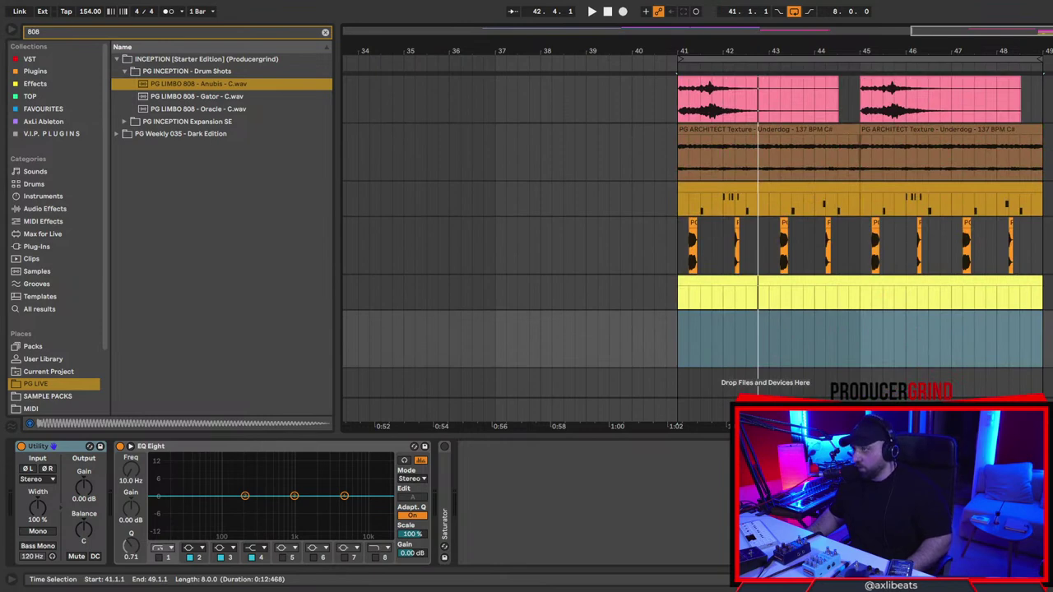
click(678, 344)
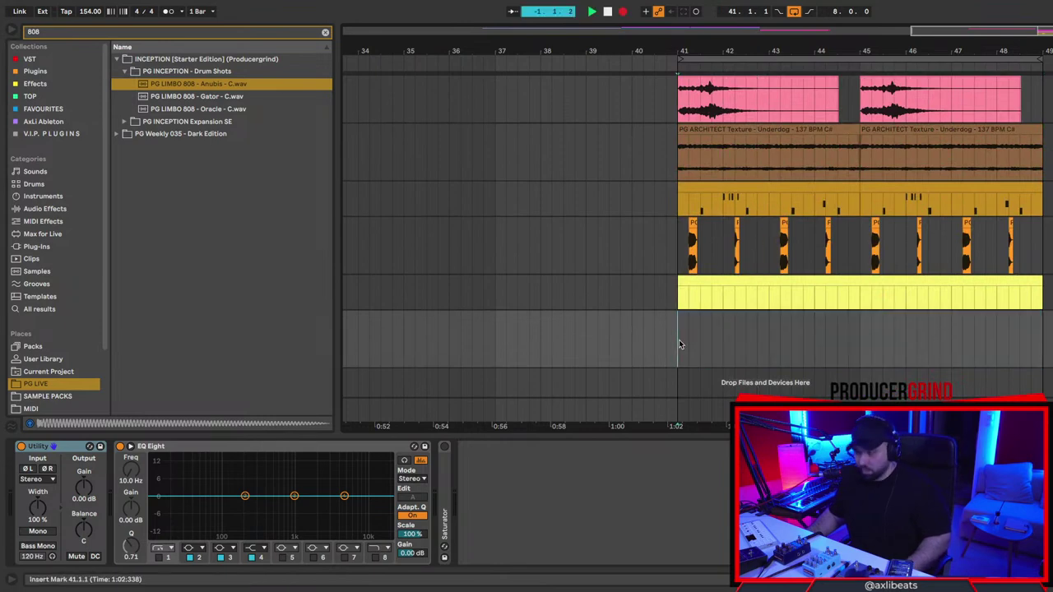
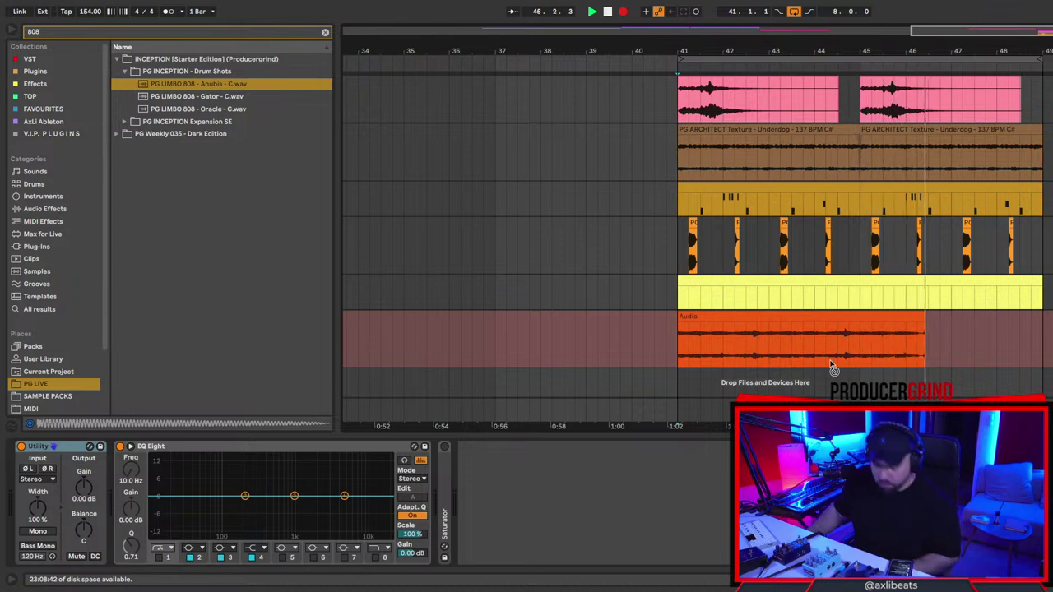
key(space)
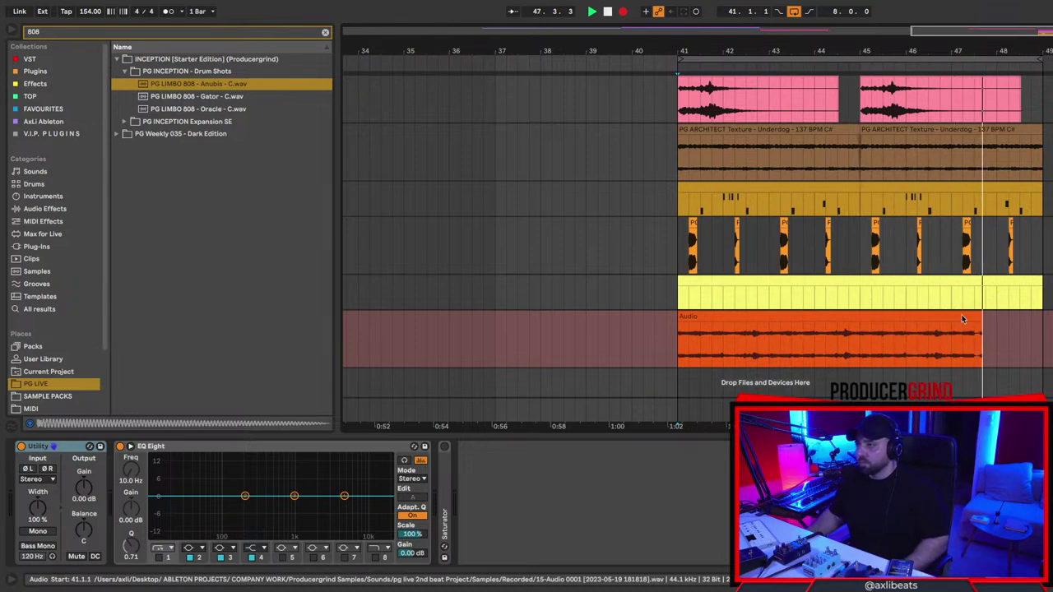
drag(983, 323, 858, 324)
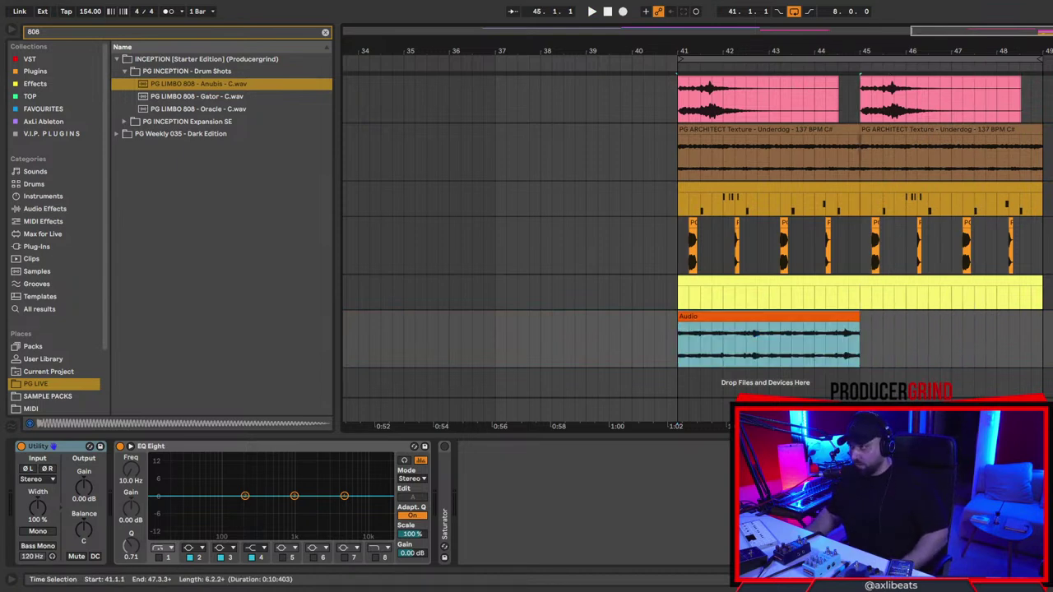
drag(848, 319, 749, 314)
key(shift+Tab)
key(shift+Tab)
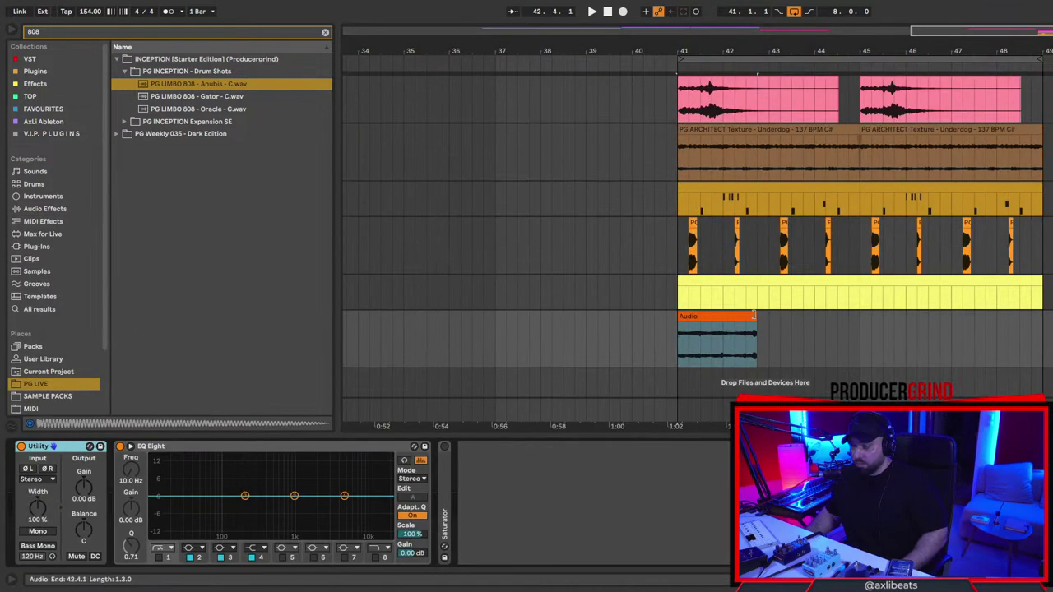
click(750, 316)
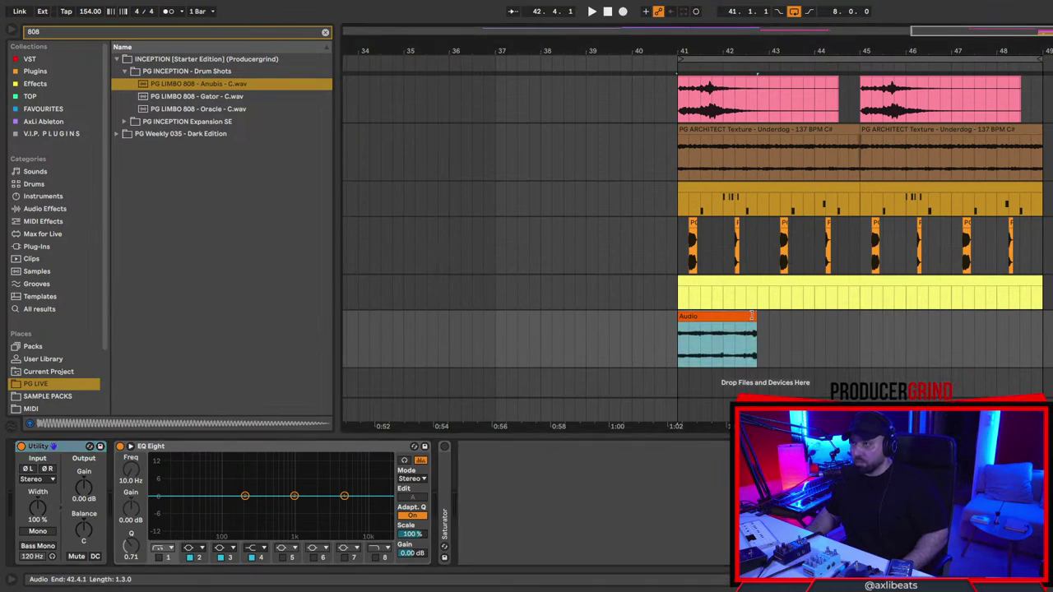
double_click(755, 317)
key(shift+Tab)
key(ctrl+z)
key(ctrl+z)
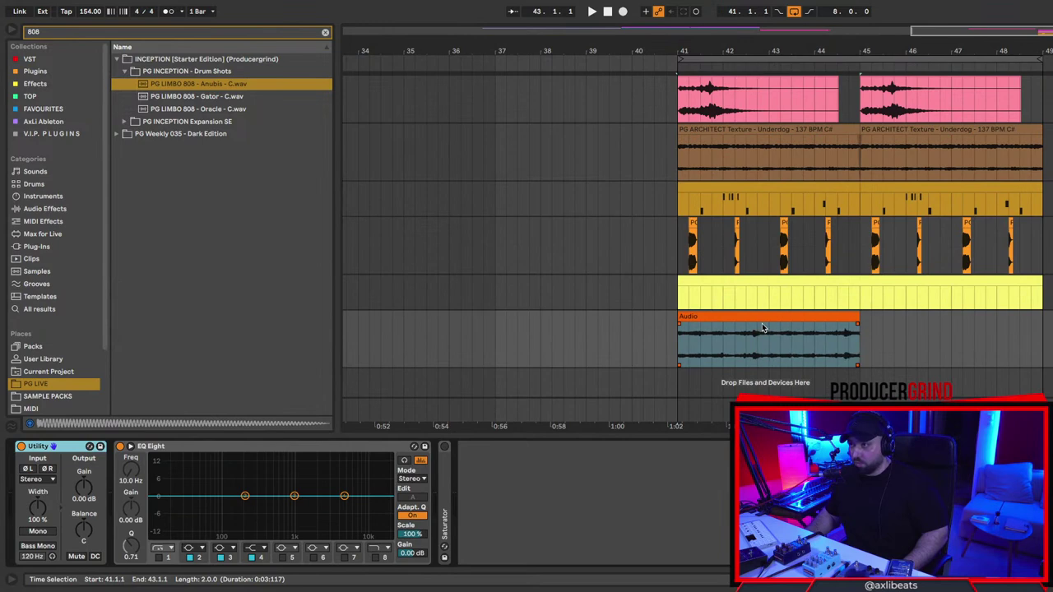
drag(856, 317, 744, 317)
double_click(740, 317)
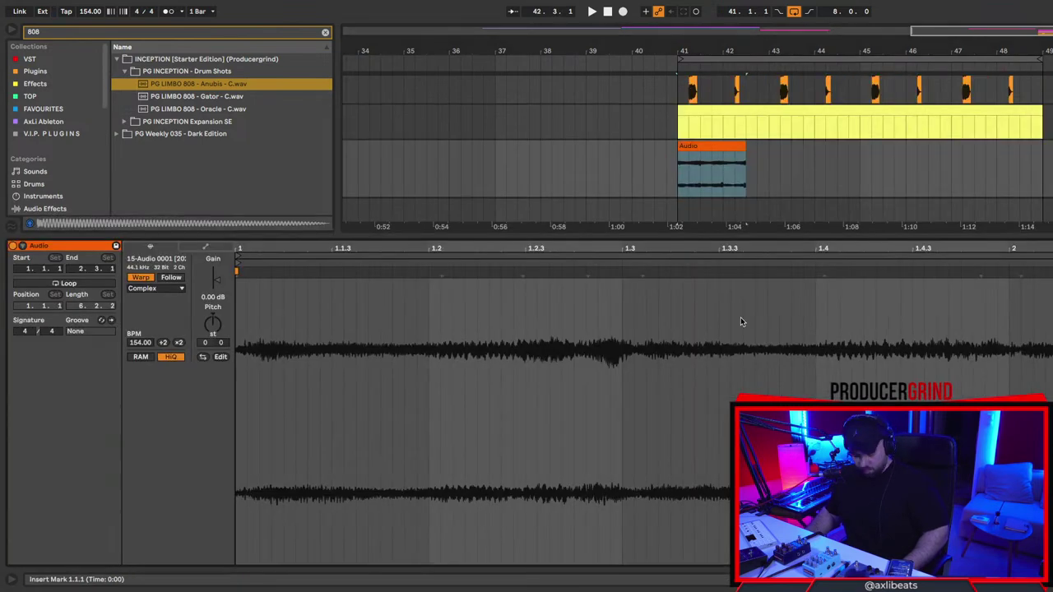
key(ctrl+z)
key(shift+Tab)
Shorten the recorded clip to two bars ending at bar 43 and transpose it up 11 semitones.
drag(847, 318, 773, 317)
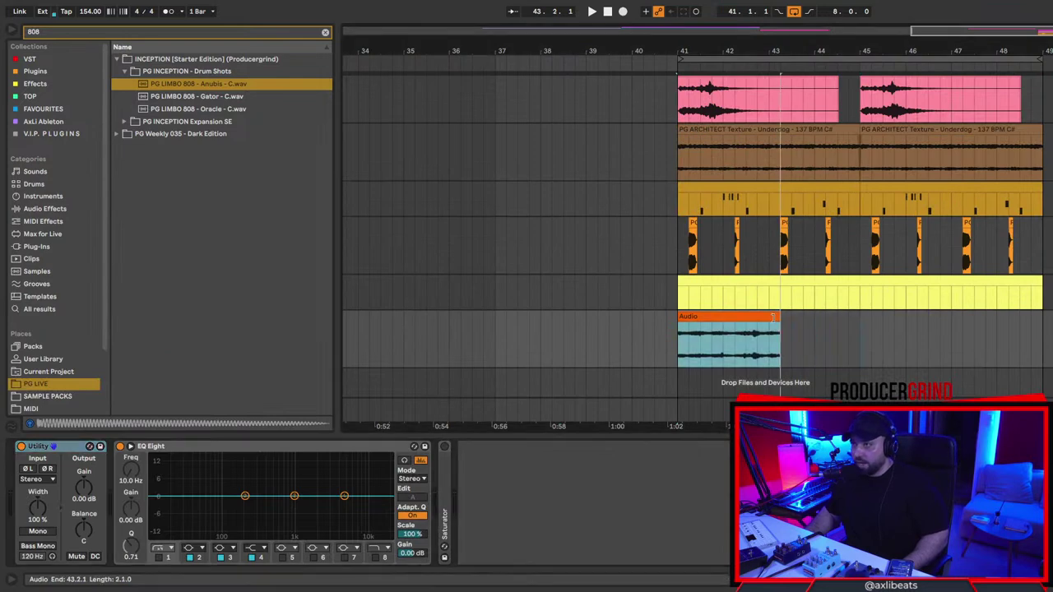
double_click(729, 314)
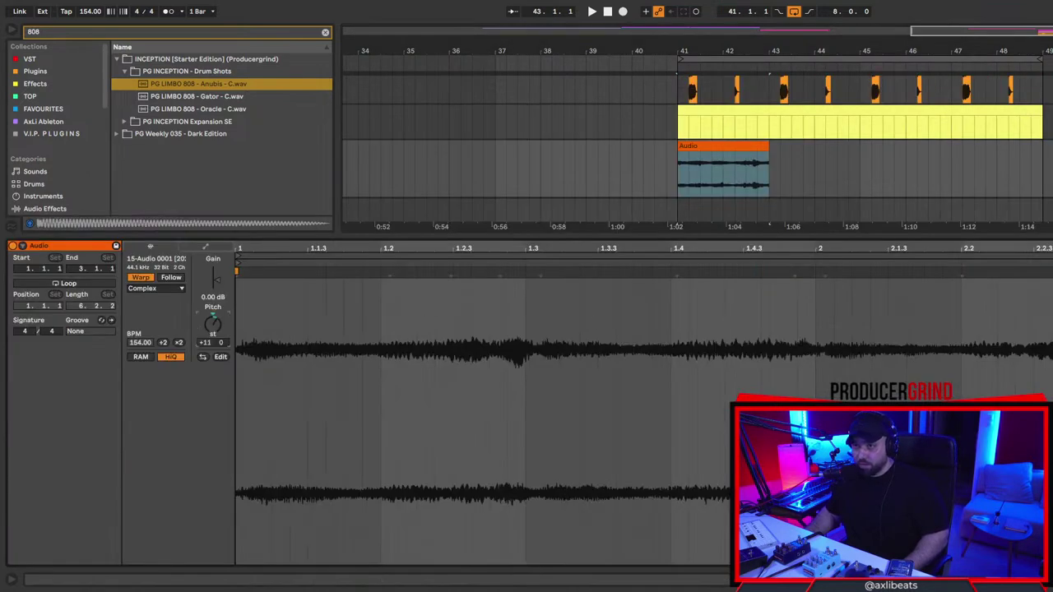
key(shift+Tab)
key(space)
key(space)
key(space)
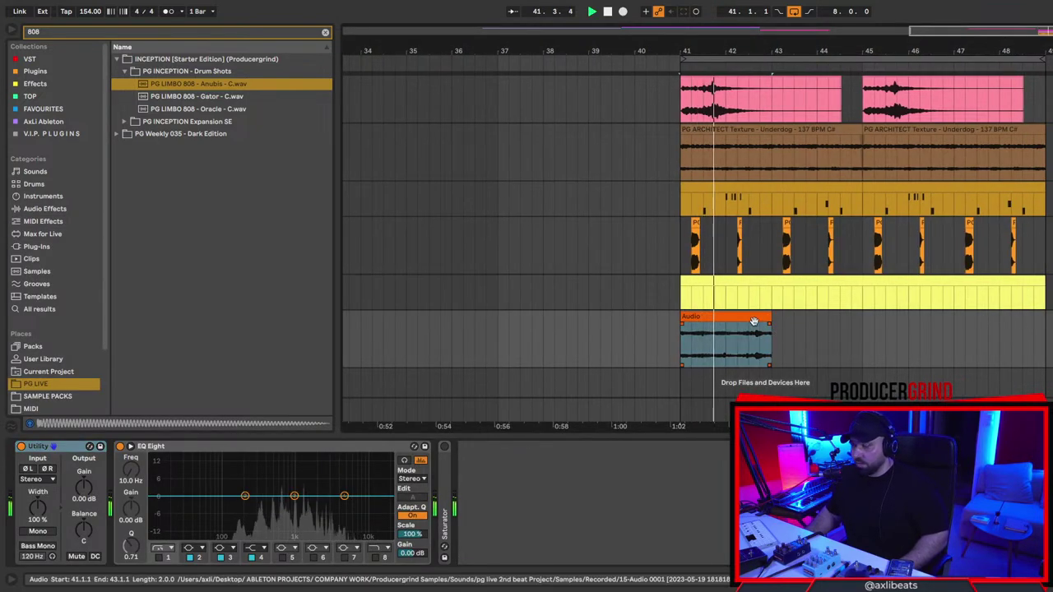
Duplicate the two-bar recorded clip until it fills bars 41–49.
key(ctrl+d)
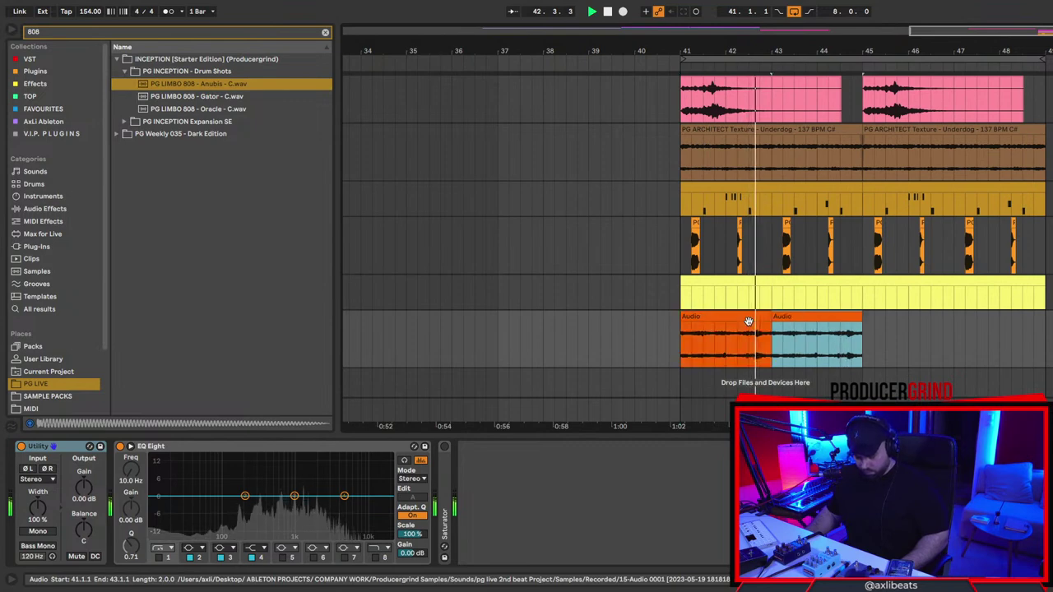
shift+click(690, 346)
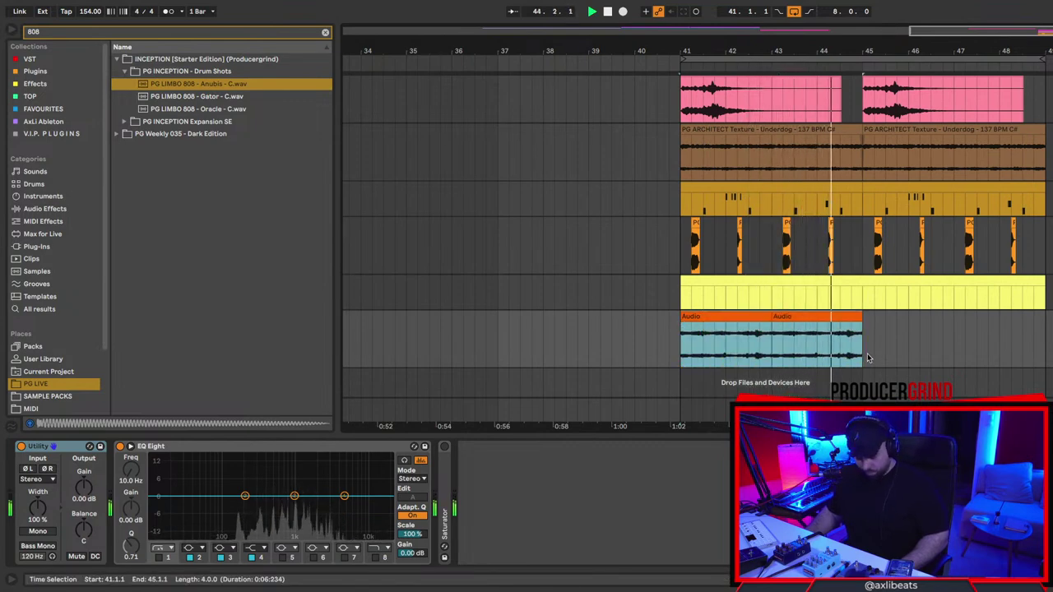
key(ctrl+d)
click(861, 327)
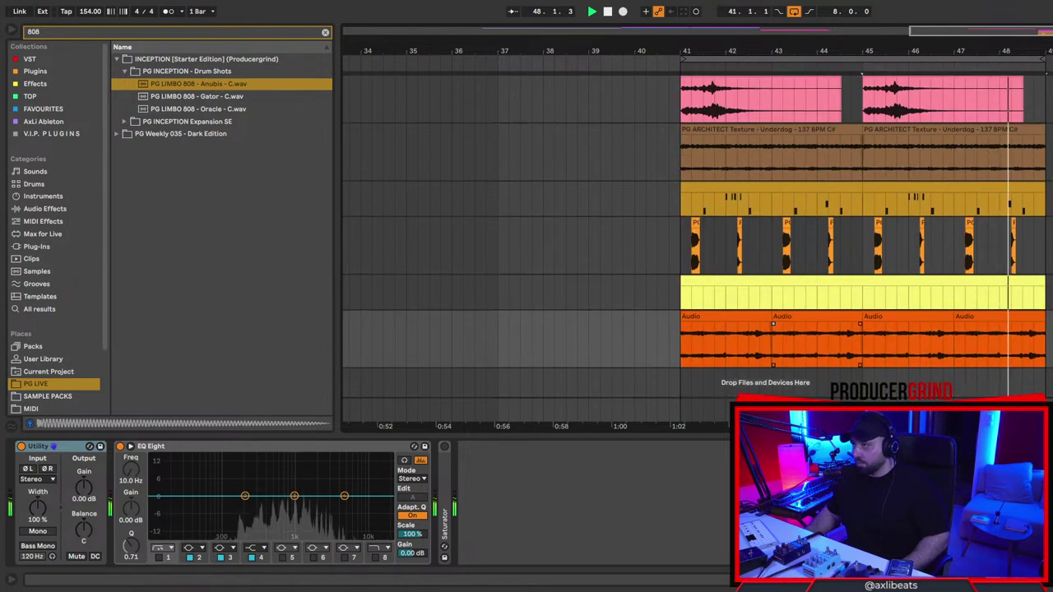
Move the recorded audio track up between the accent and texture tracks.
scroll(697, 235, up, 1)
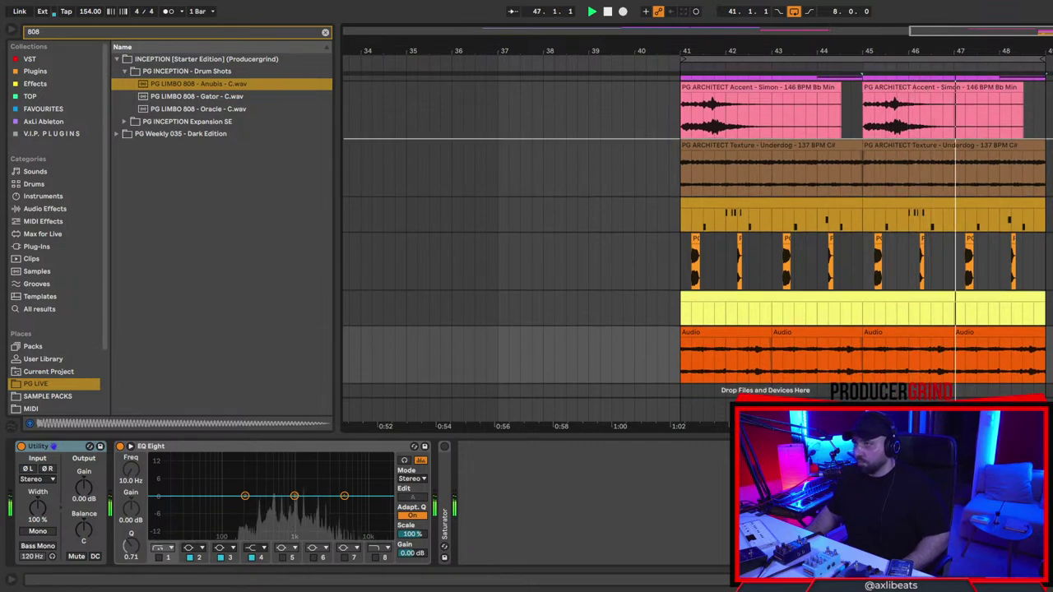
scroll(697, 238, up, 5)
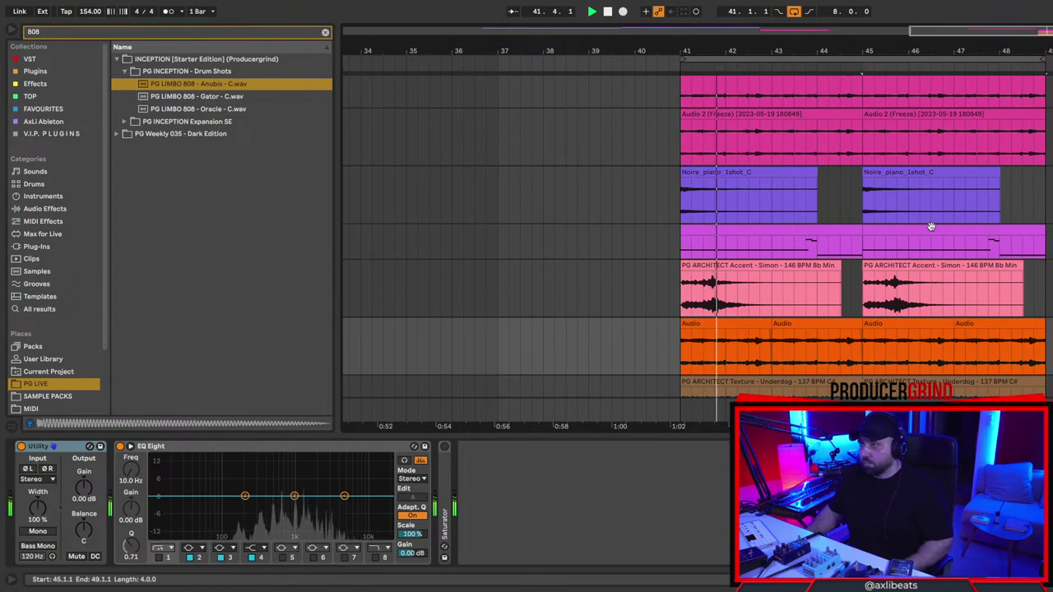
scroll(930, 226, down, 5)
scroll(932, 230, up, 6)
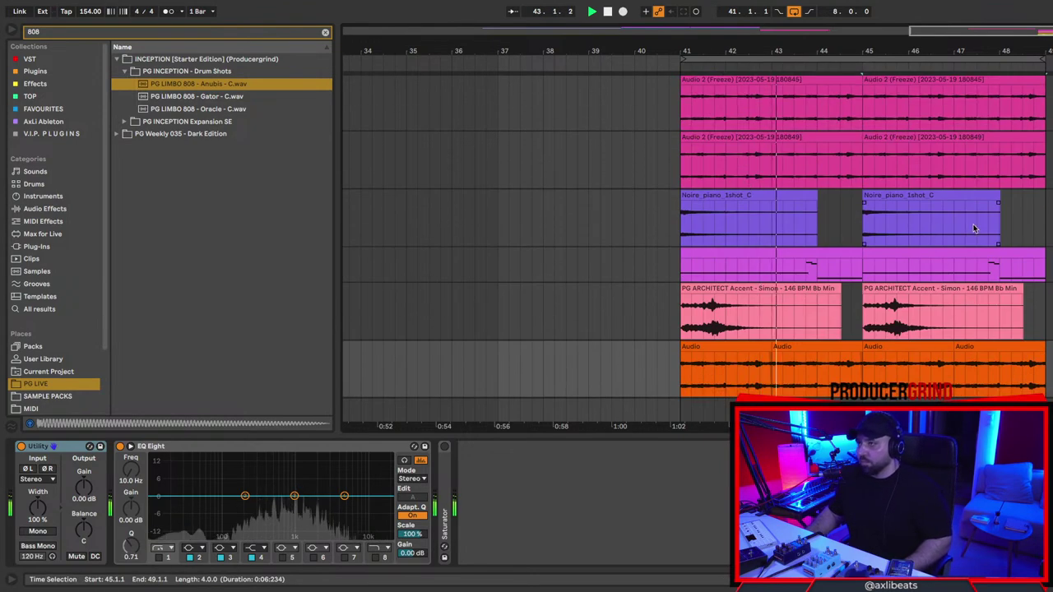
scroll(972, 227, down, 6)
Add a one-bar E4 note at the start of the 808 track's empty MIDI clip.
double_click(743, 337)
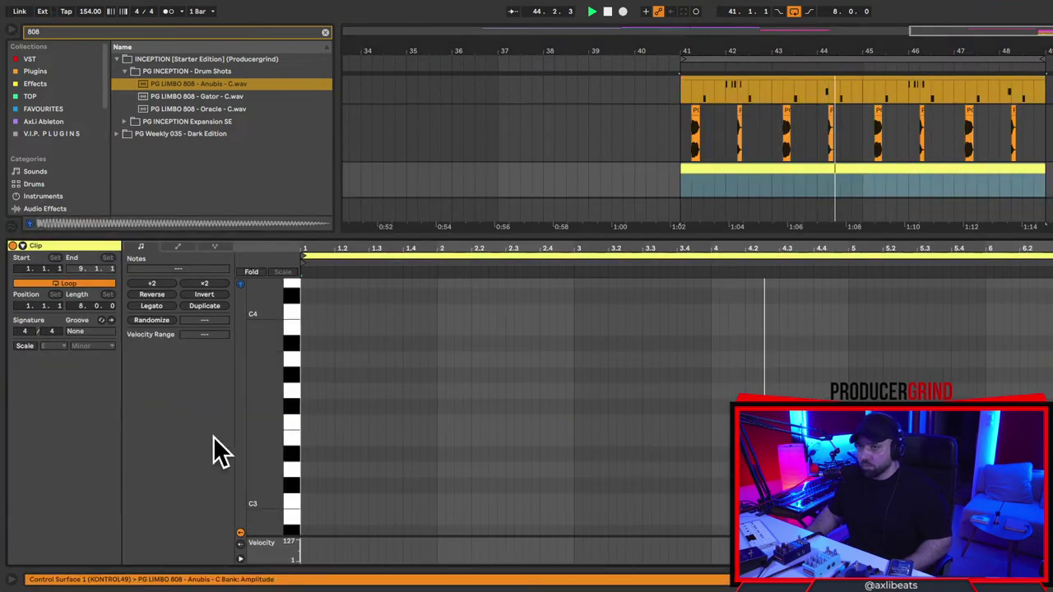
scroll(273, 369, up, 1)
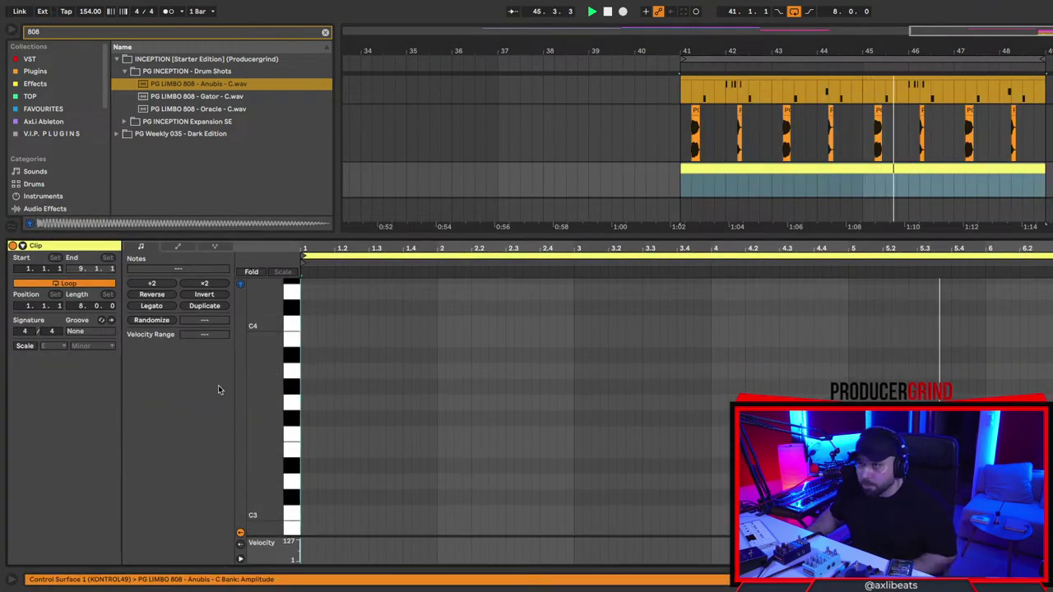
scroll(306, 344, up, 3)
click(307, 344)
double_click(306, 311)
drag(306, 310, 436, 310)
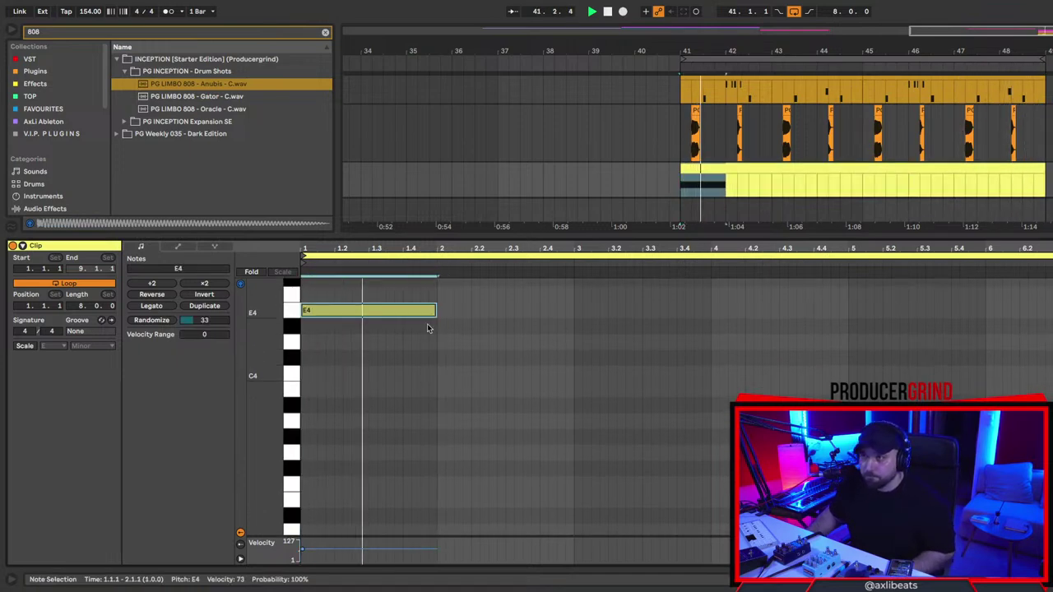
scroll(438, 362, up, 2)
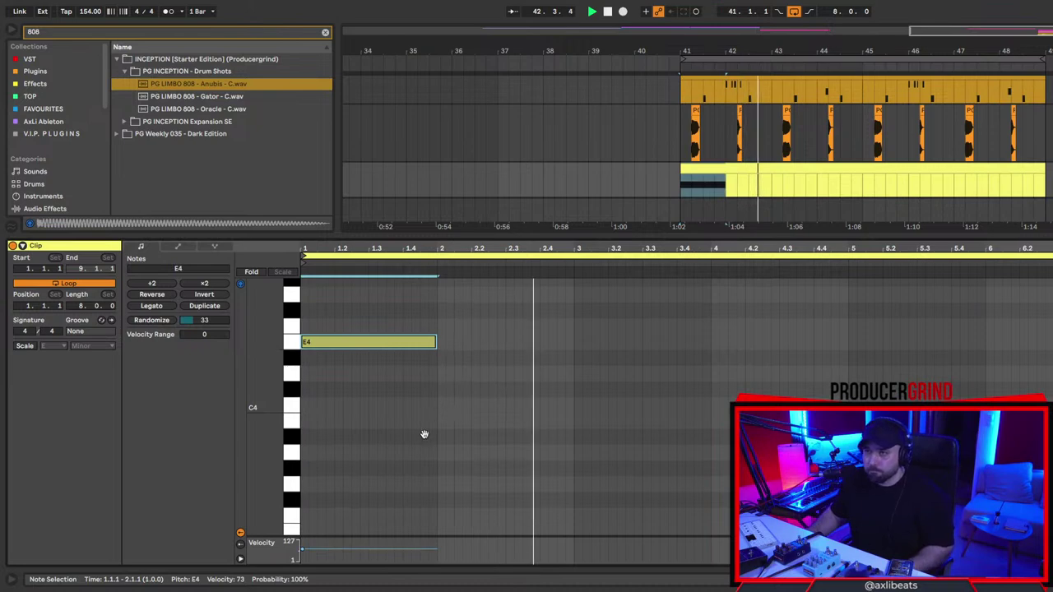
Raise the velocity of the 808 clip's E4 note to 127.
key(shift+Tab)
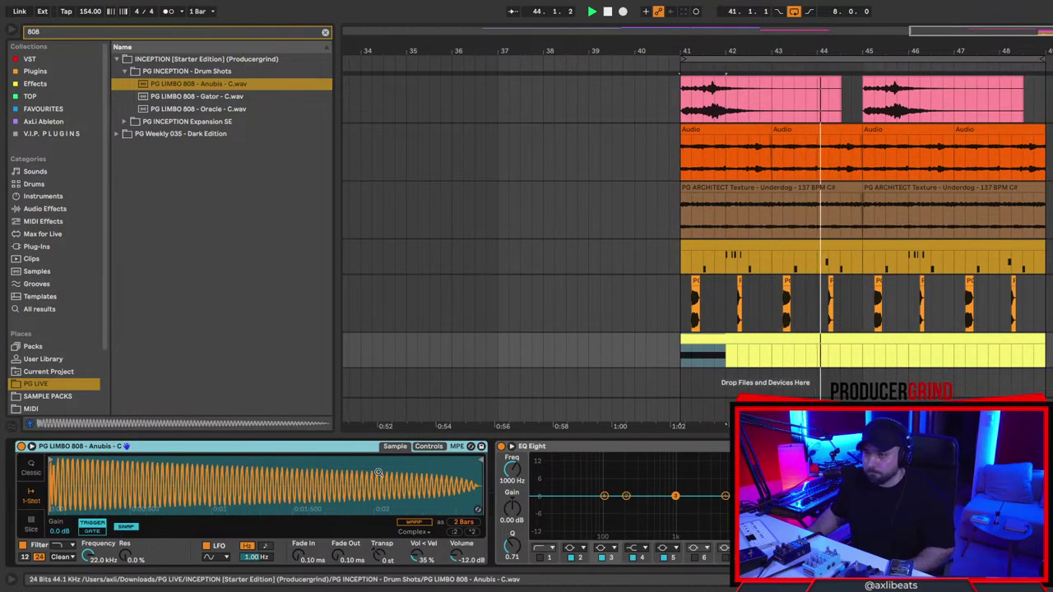
click(809, 338)
key(shift+Tab)
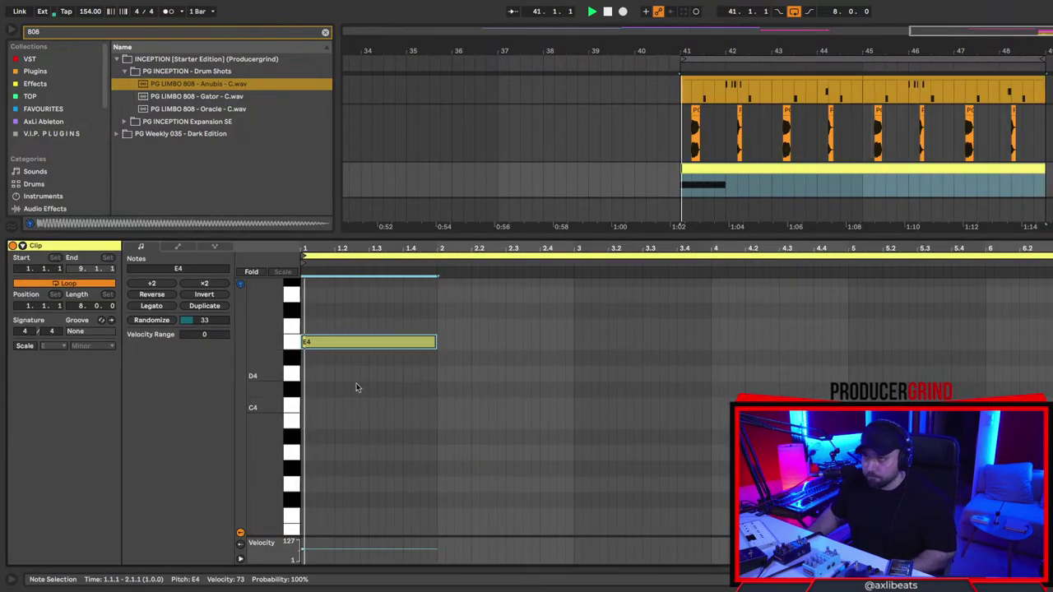
click(423, 342)
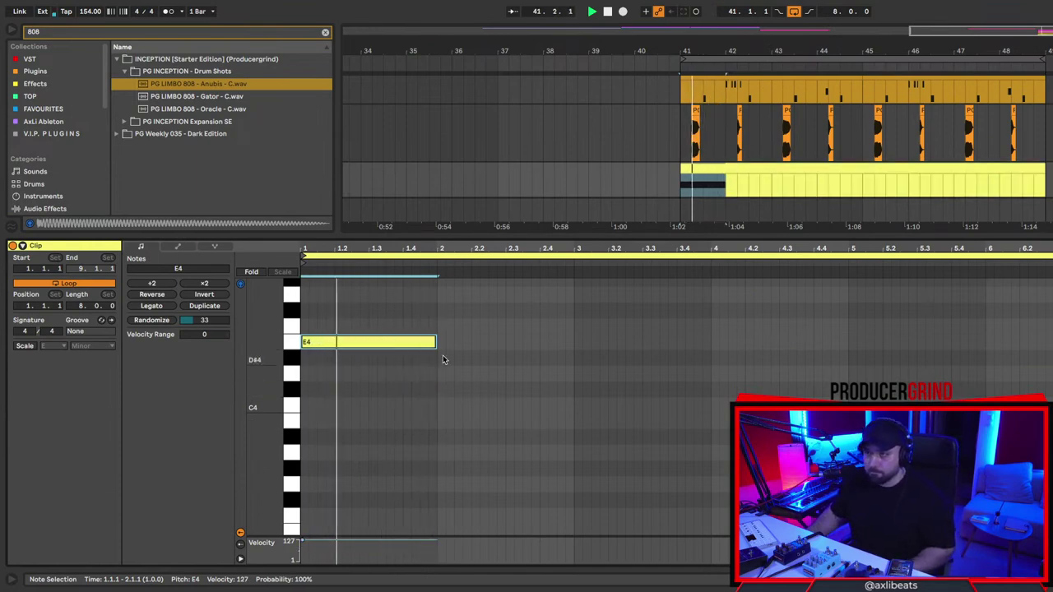
Duplicate the 808 note, place the copy at 1.4.1 and lower it an octave to E3.
key(ctrl+d)
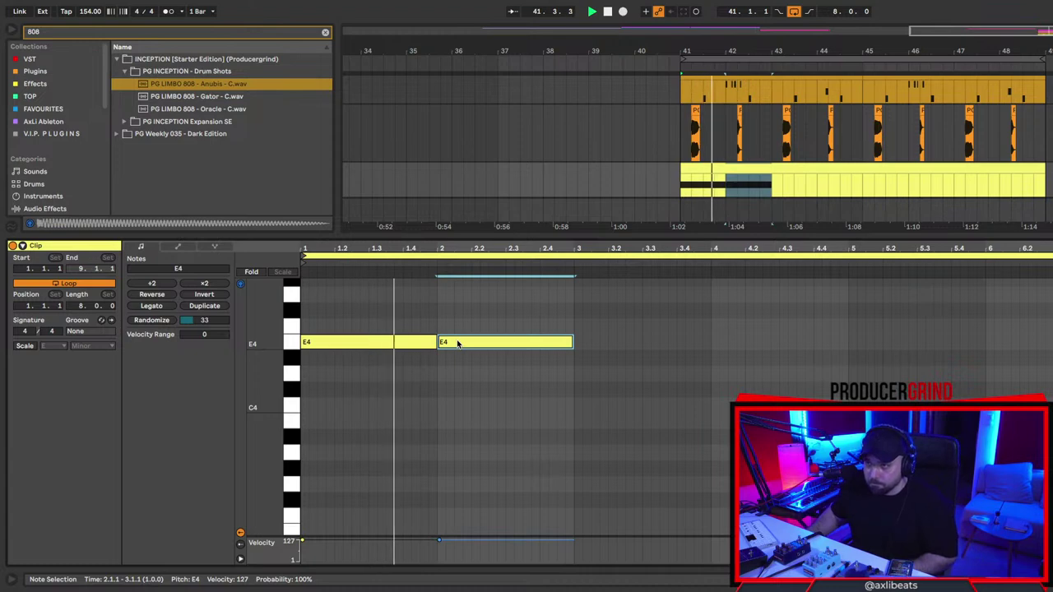
drag(456, 341, 419, 343)
key(shift+Down)
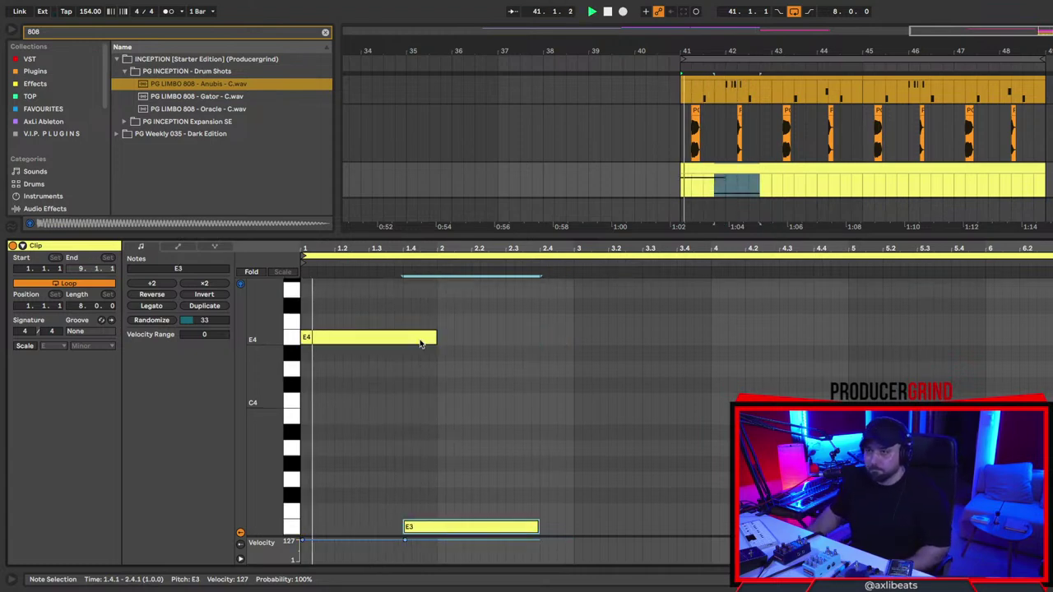
key(space)
key(space)
Try the beat at a project tempo of 161 BPM and undo the tempo change.
key(shift+Tab)
key(space)
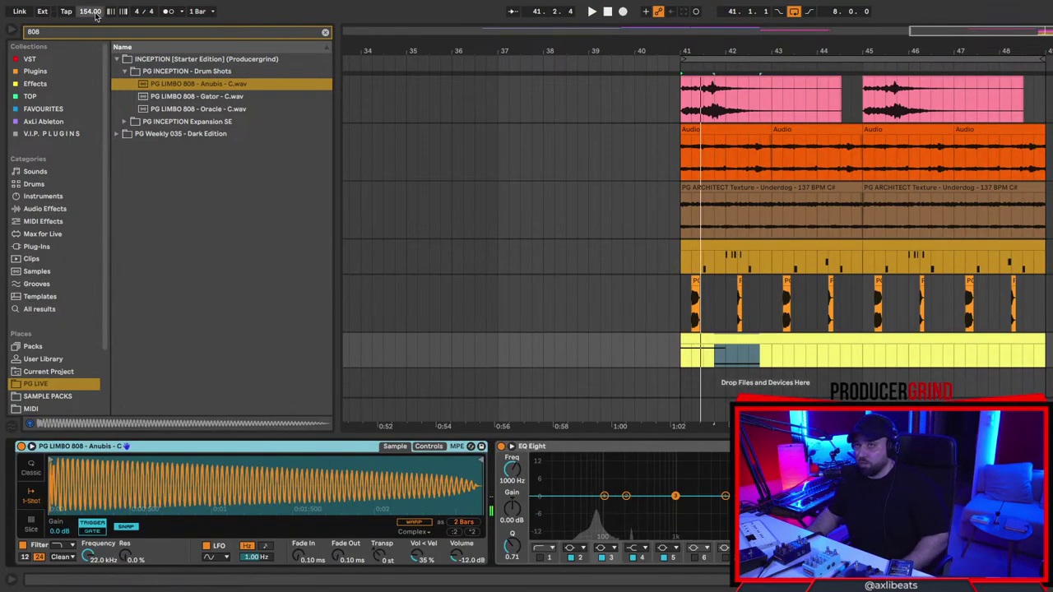
drag(97, 17, 97, 5)
key(space)
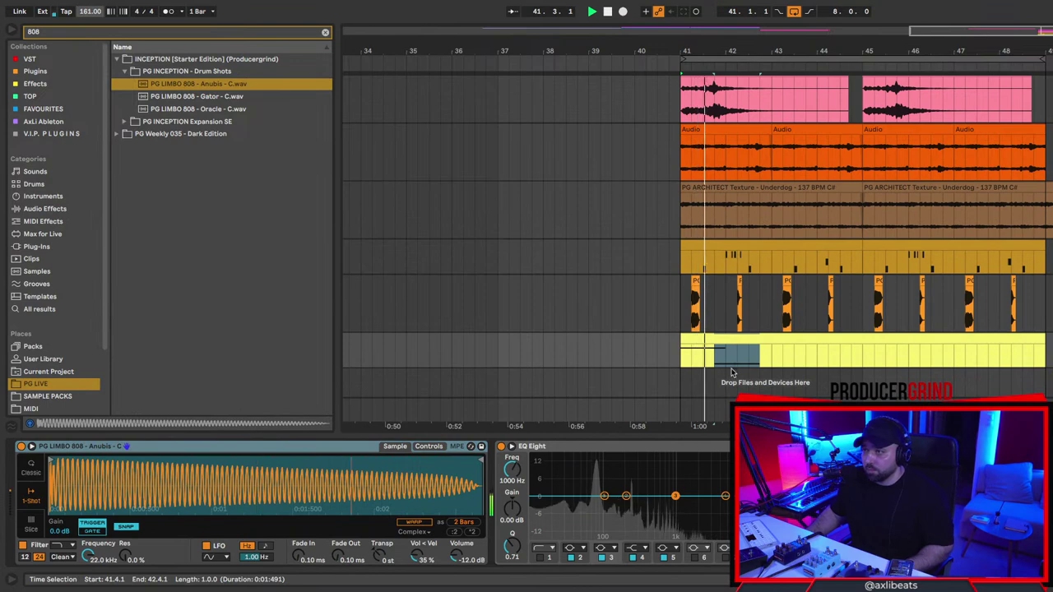
double_click(728, 339)
key(space)
key(space)
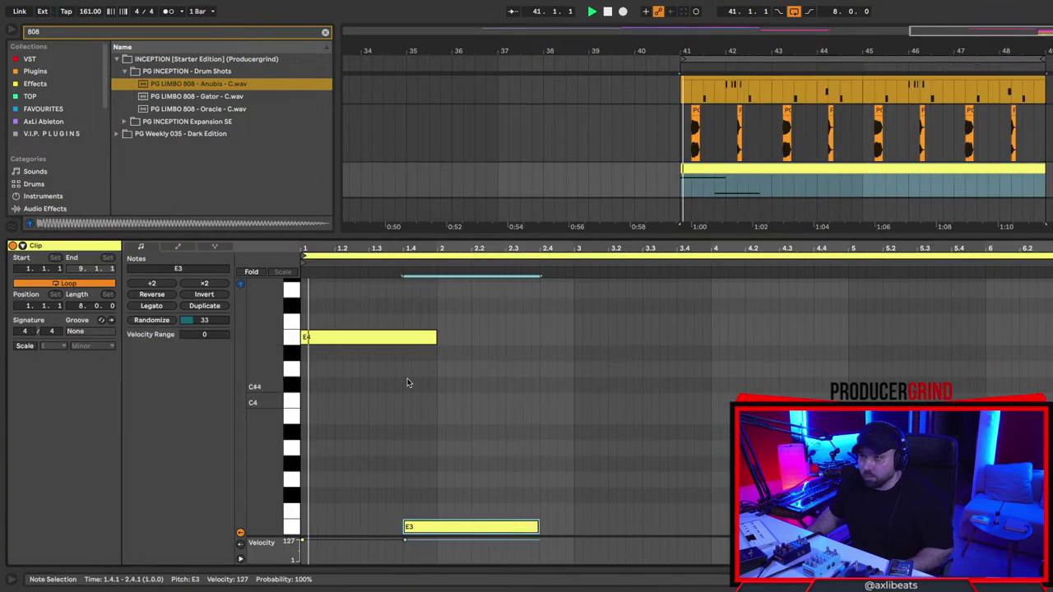
key(ctrl+z)
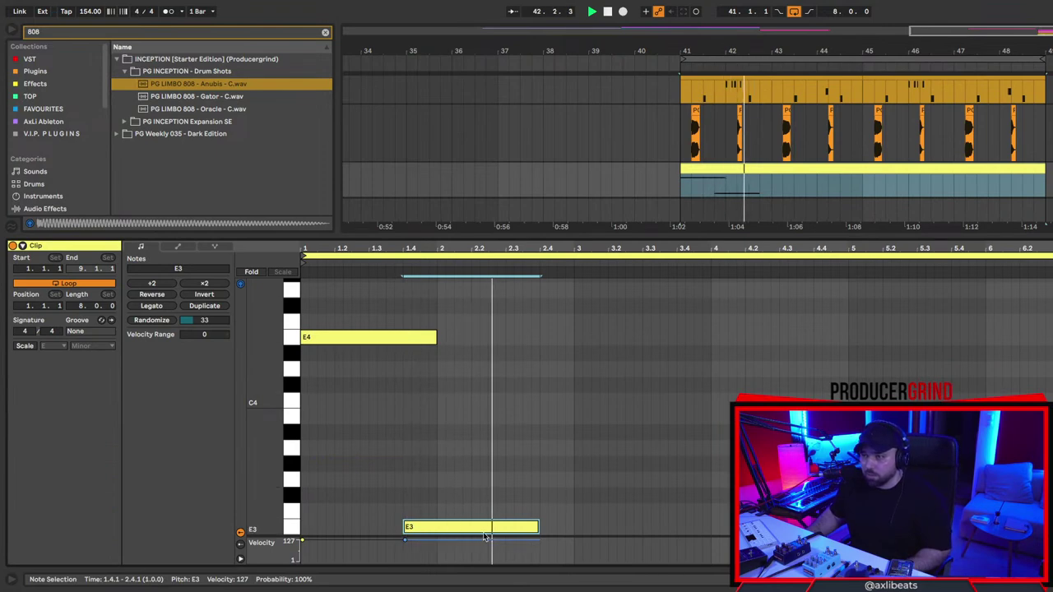
Shorten the first 808 E4 note to end at 1.3.1, duplicate it and move the copy to 1.2.3.
drag(433, 333, 369, 336)
key(ctrl+d)
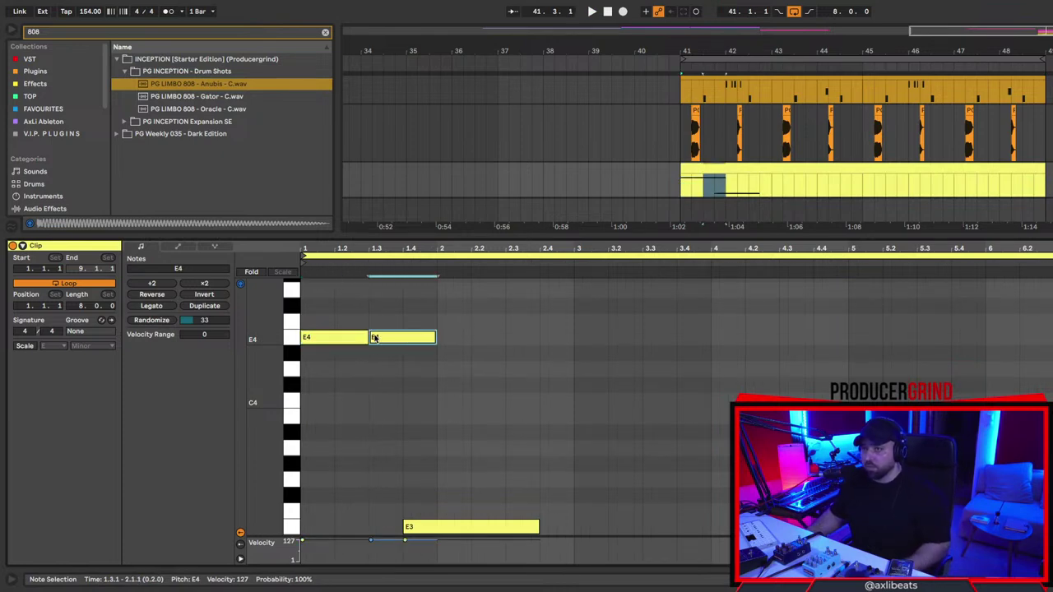
key(space)
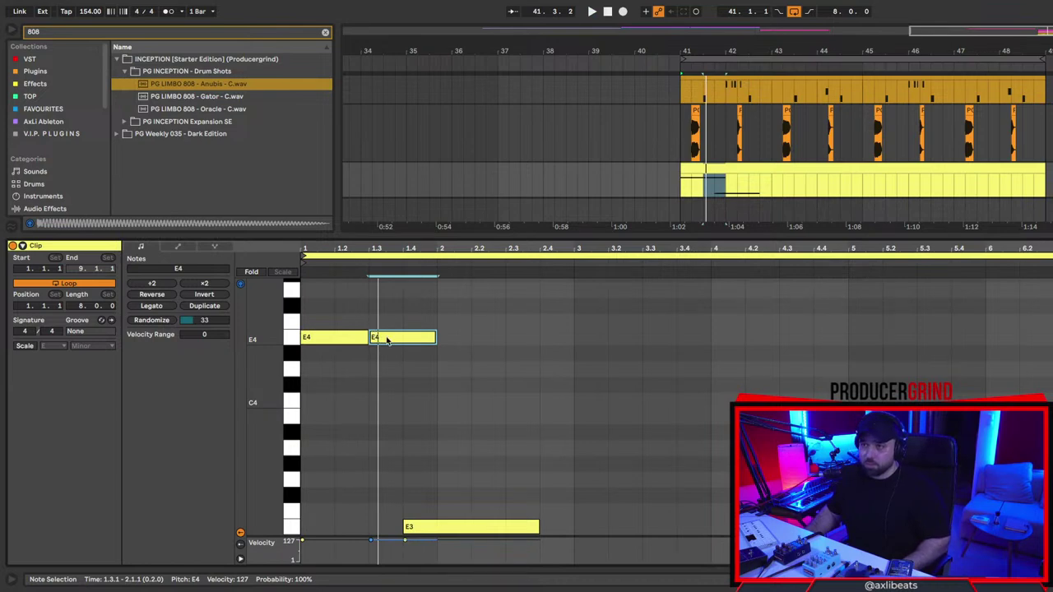
drag(386, 340, 366, 347)
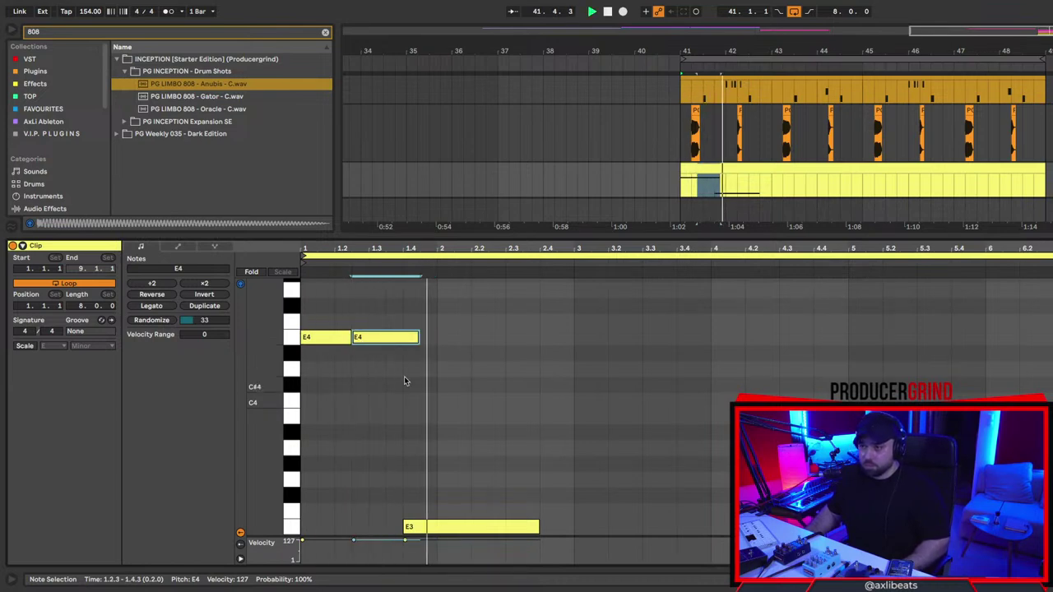
scroll(477, 517, down, 3)
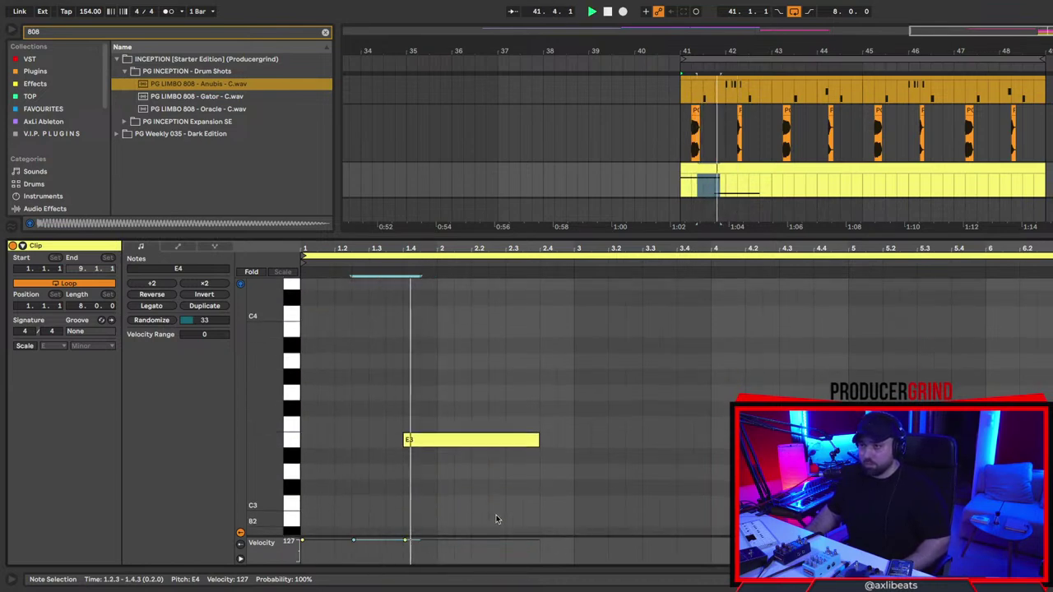
key(ctrl+d)
scroll(502, 448, up, 4)
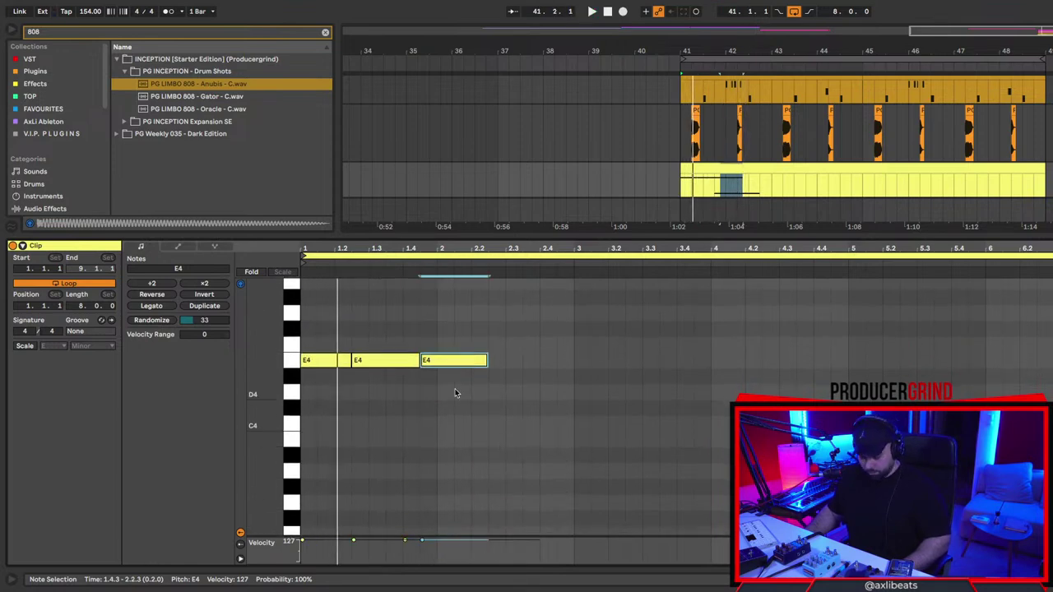
key(ctrl+z)
Duplicate the 808 E3 note, move the copy to 2.2.1 and shorten it to end at 3.1.1.
scroll(446, 405, down, 5)
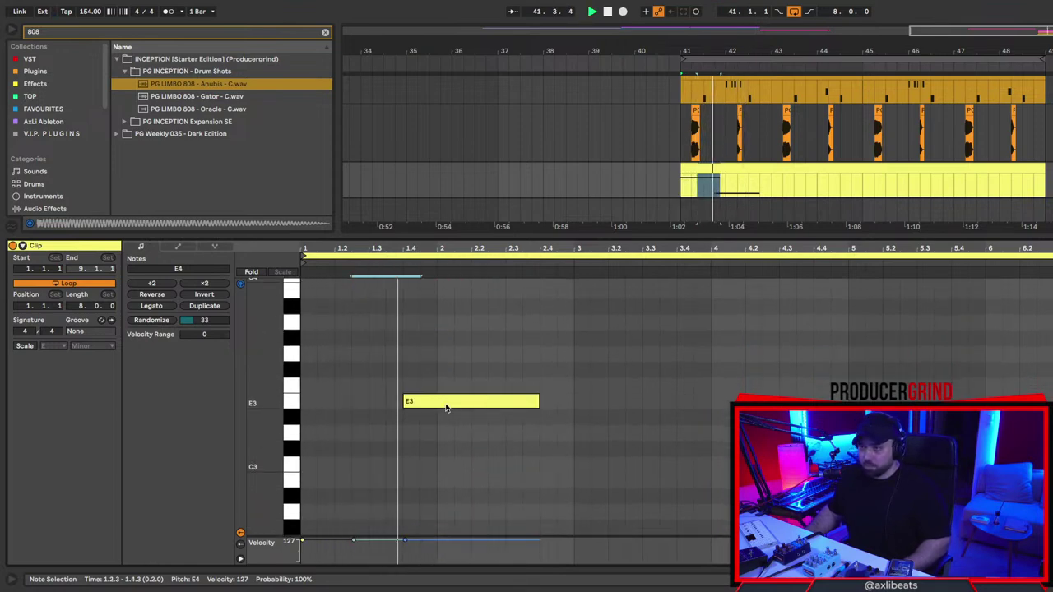
click(466, 403)
key(ctrl+d)
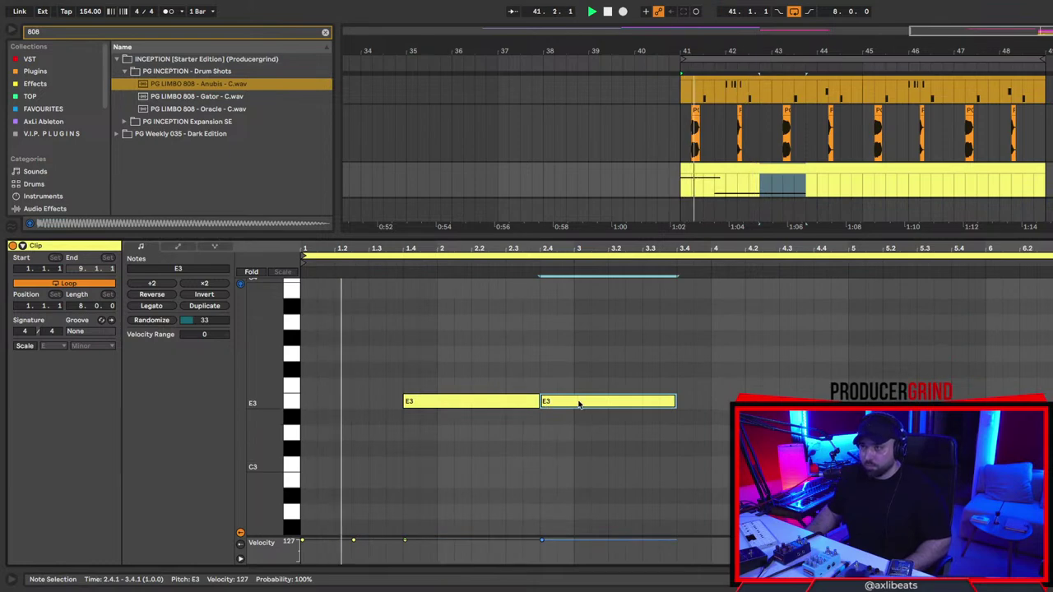
drag(579, 404, 523, 411)
drag(606, 403, 574, 404)
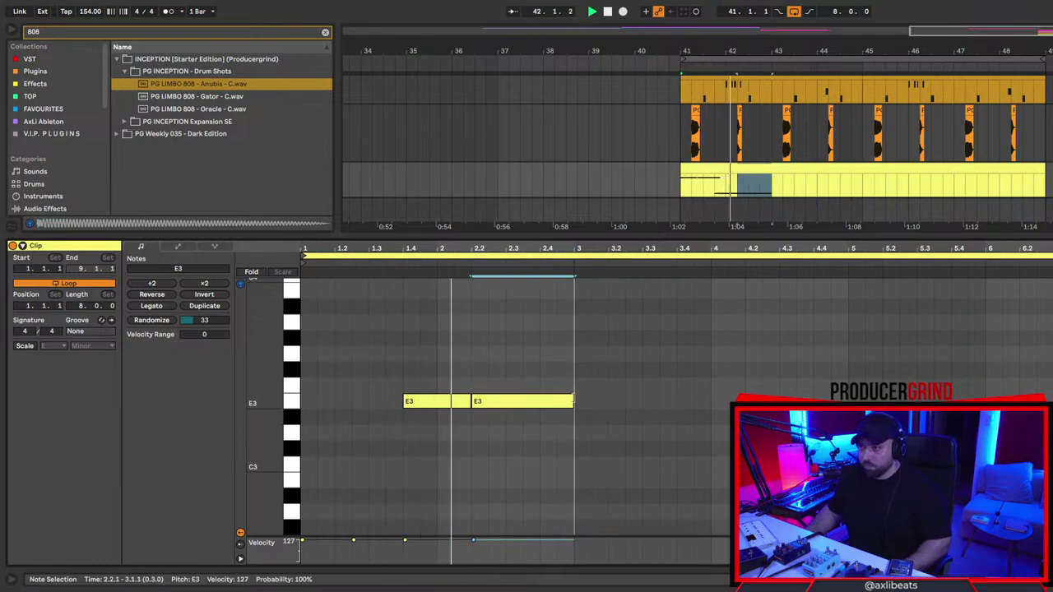
Duplicate the E3 note at 2.2.1 three times end to end and trim the last copy to end at 5.1.1.
key(ctrl+d)
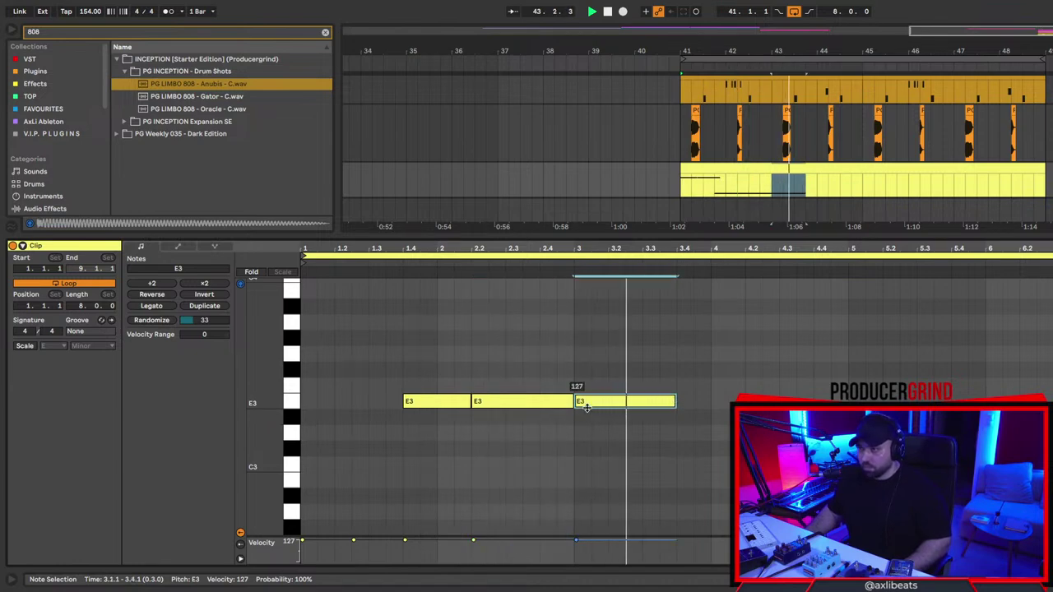
key(ctrl+d)
key(ctrl+d)
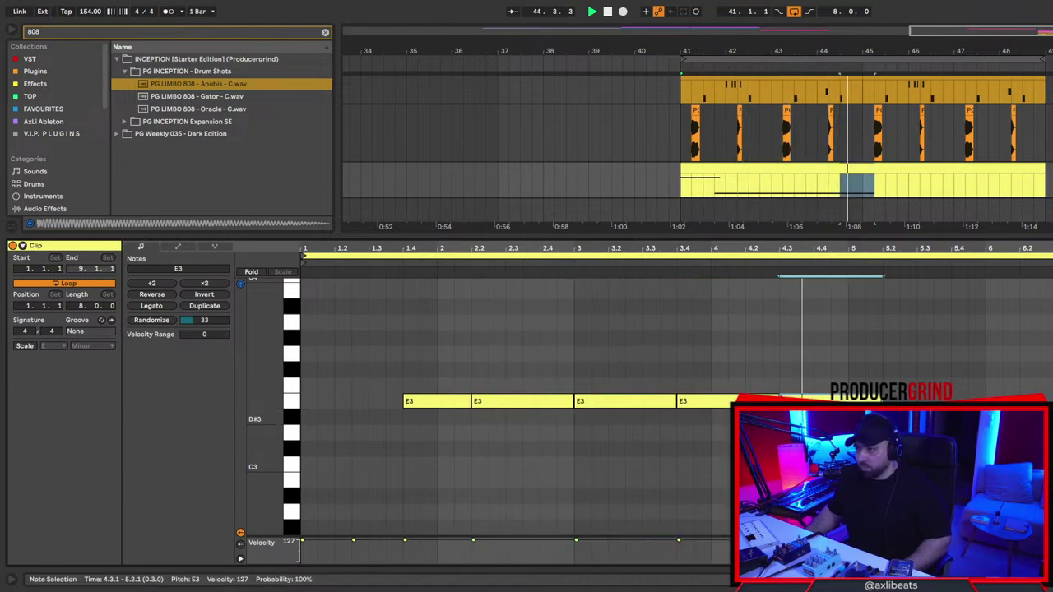
drag(881, 400, 847, 400)
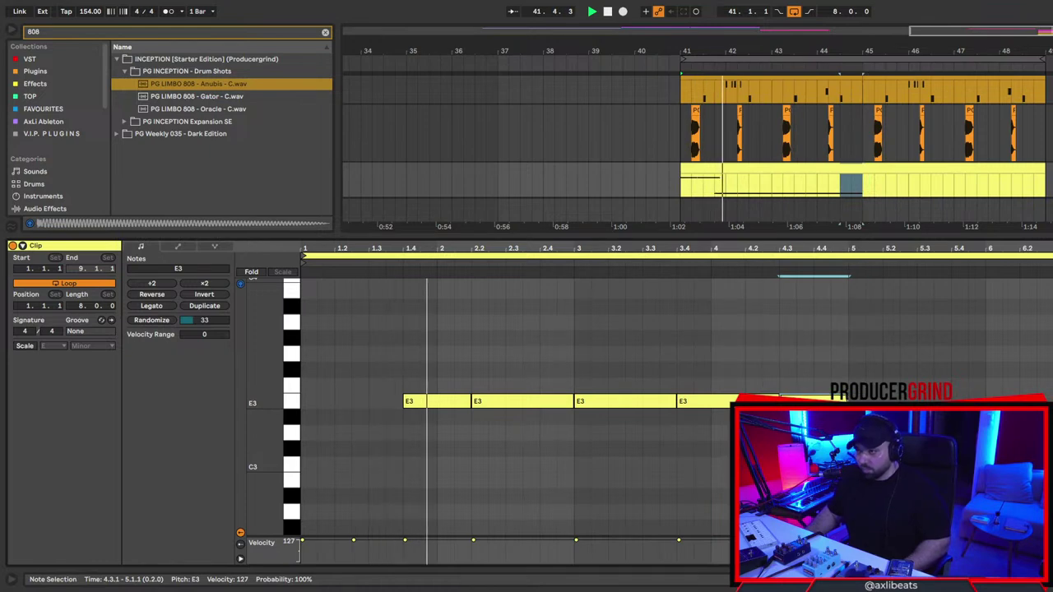
Shorten the arrangement loop to four bars and move the last 808 E3 note to start at 4.2.1.
drag(1043, 60, 864, 83)
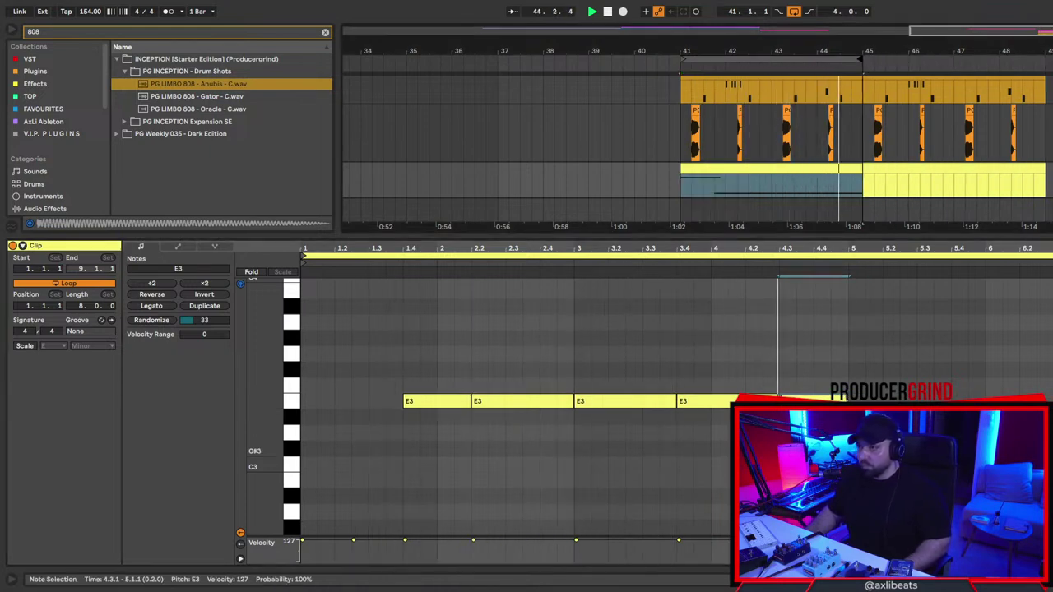
scroll(512, 436, up, 3)
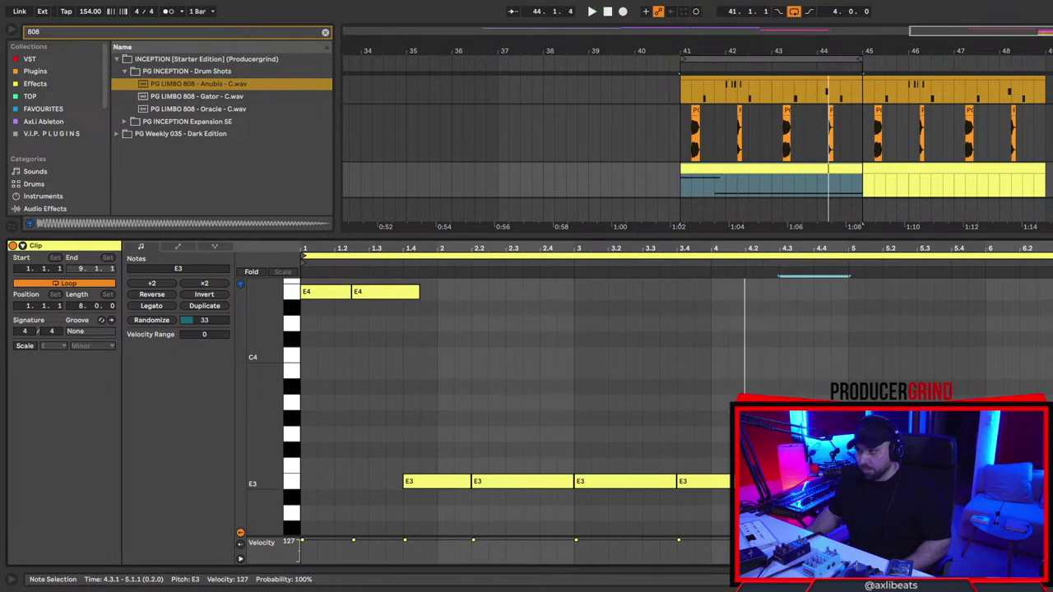
drag(810, 481, 776, 481)
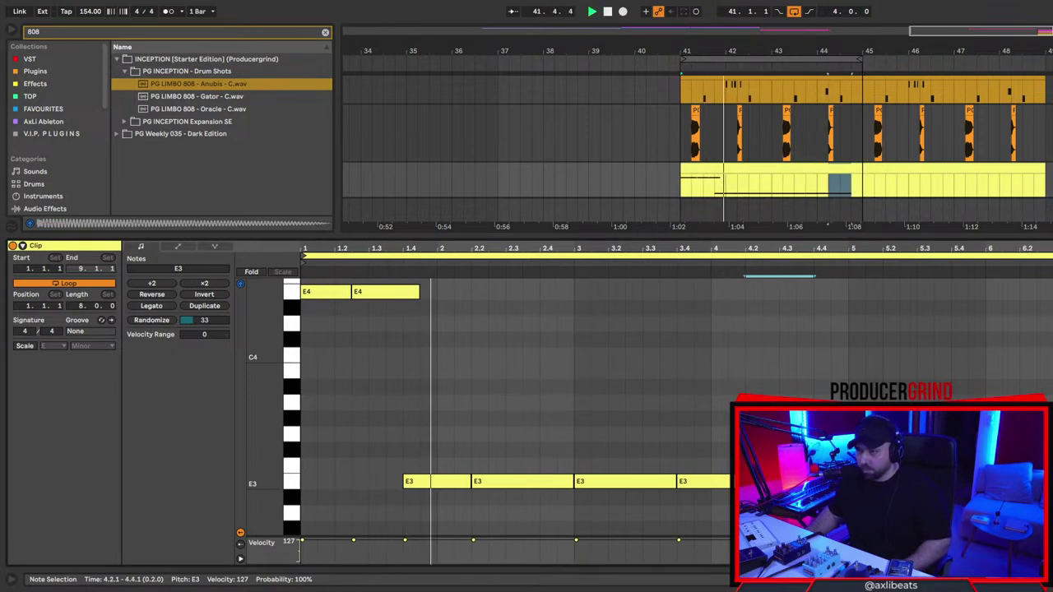
drag(457, 294, 290, 321)
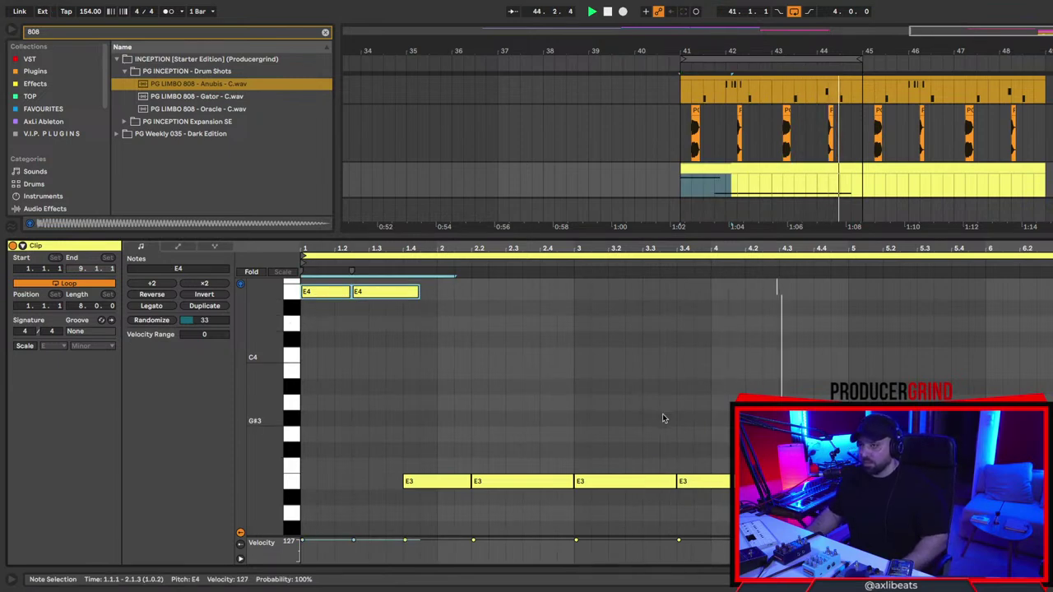
click(506, 300)
drag(475, 300, 338, 311)
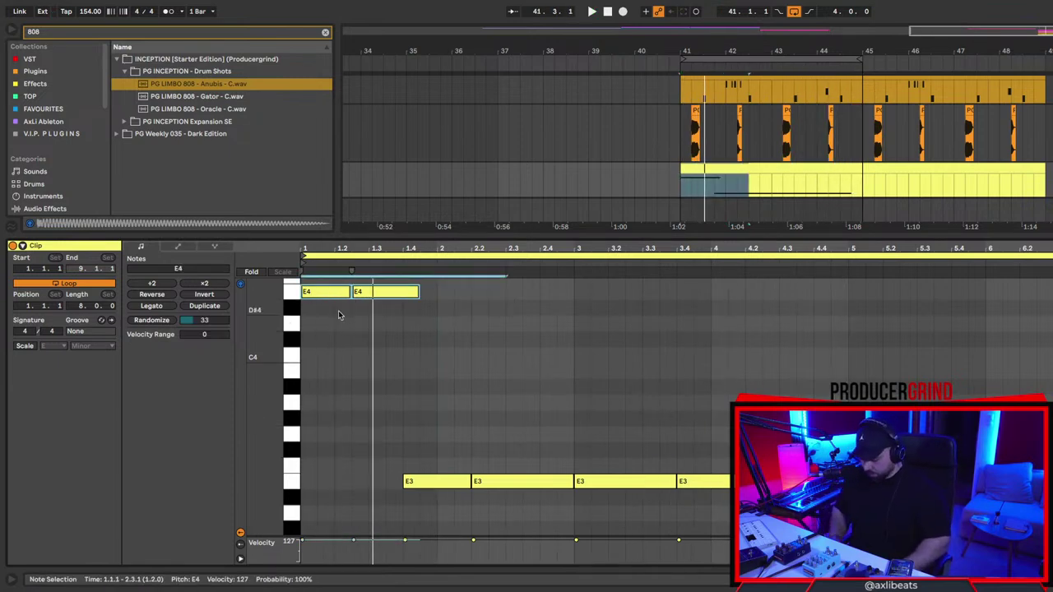
key(shift+Down)
key(super+z)
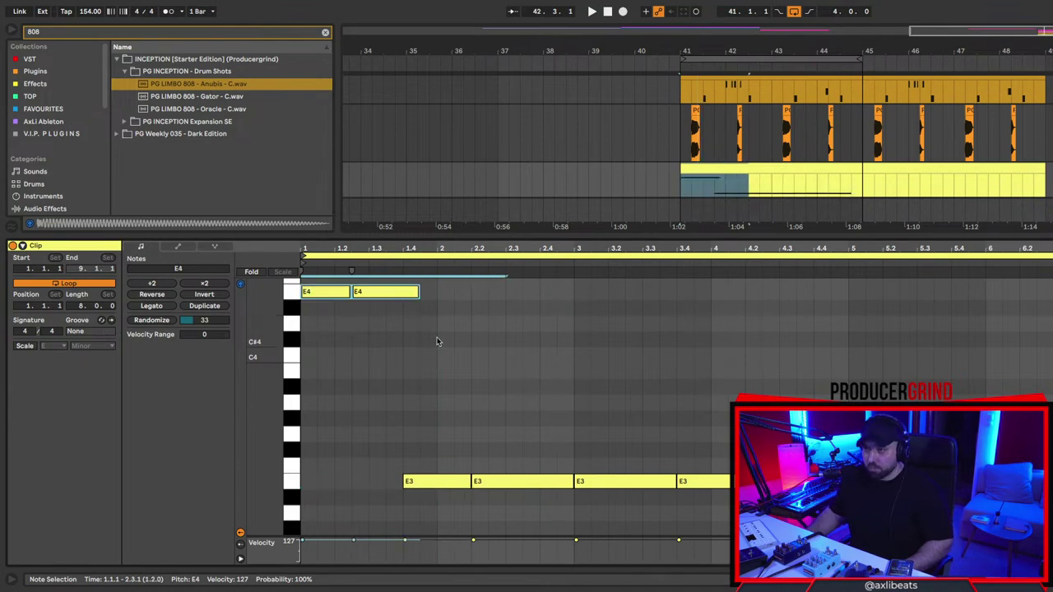
Trim the second E4 note to end at 1.4.1 and lower both E4 notes an octave to E3.
click(455, 299)
drag(418, 292, 324, 303)
key(space)
key(space)
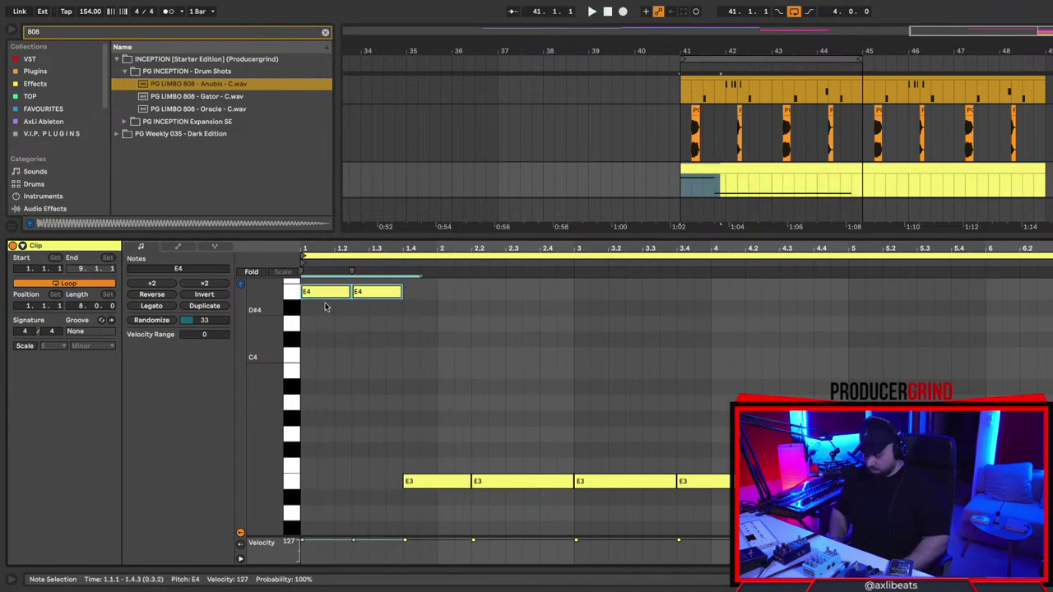
key(shift+Down)
key(space)
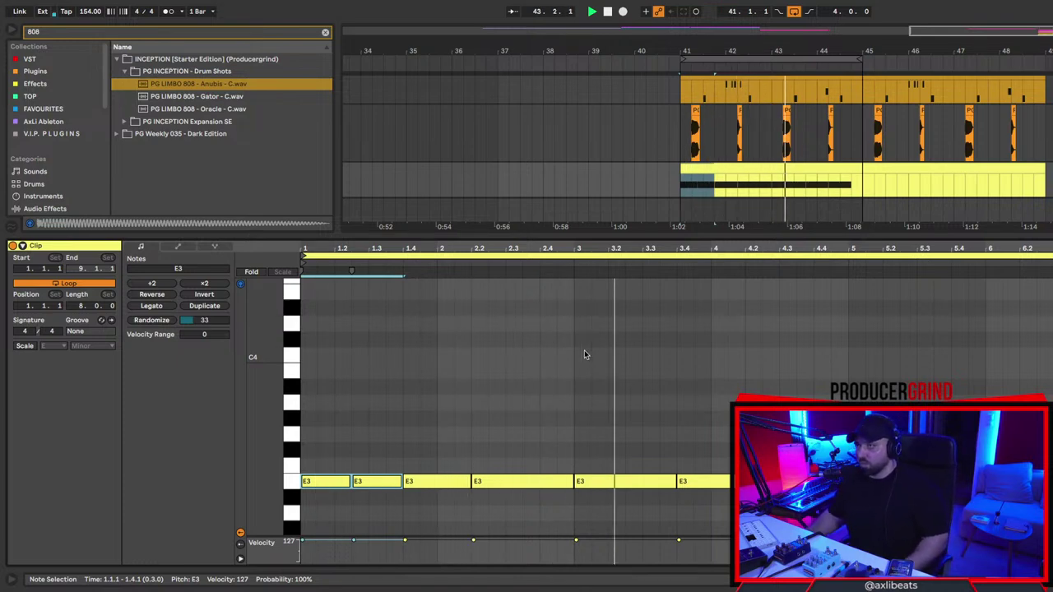
Repeat the first four bars of the 808 clip at bar 45 and loop the arrangement over eight bars.
key(shift+Tab)
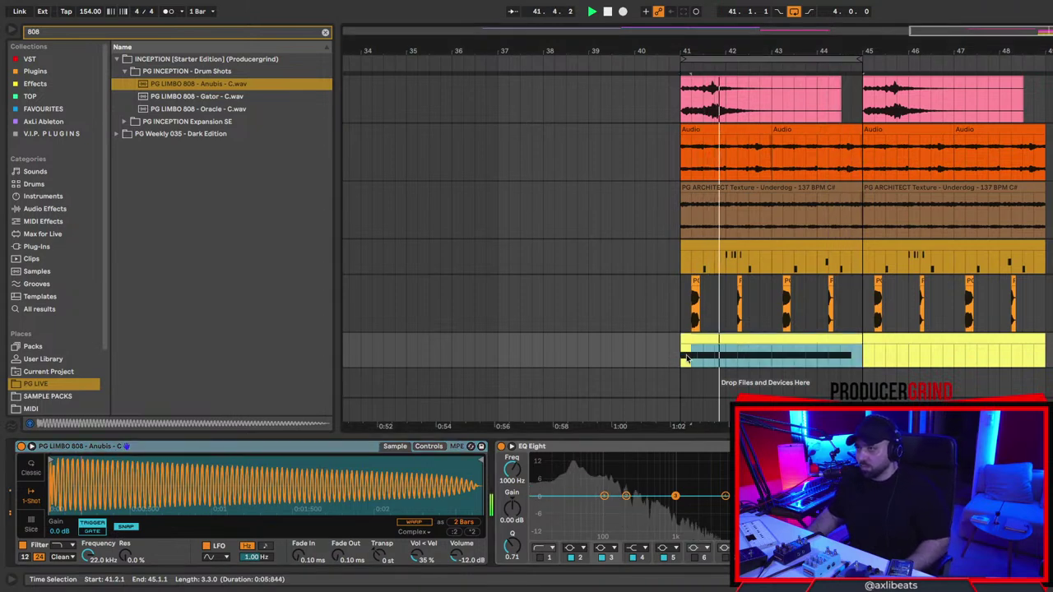
click(894, 366)
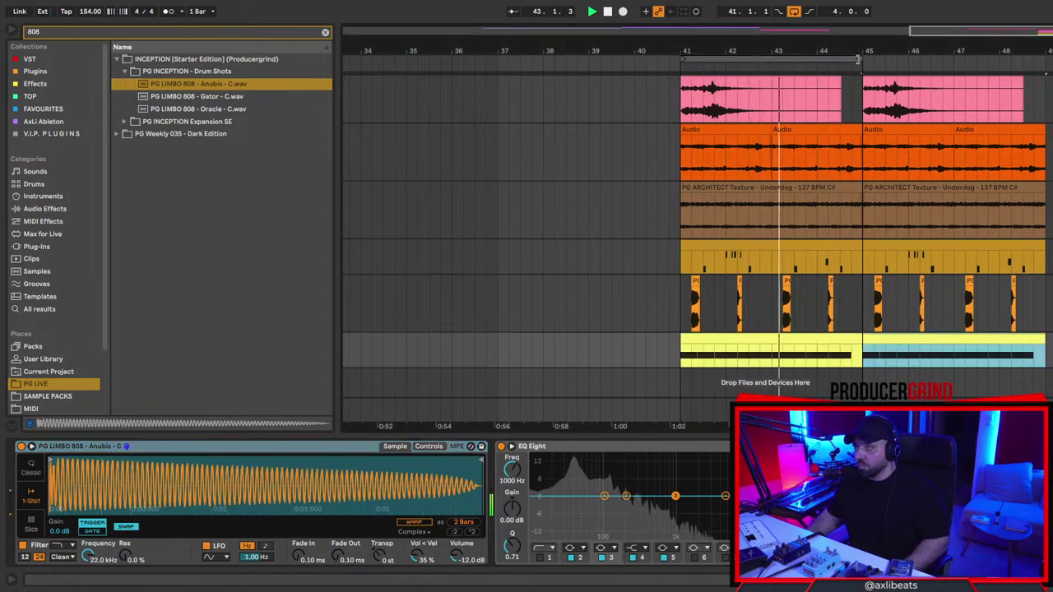
shift+click(753, 337)
key(super+l)
drag(681, 361, 1045, 365)
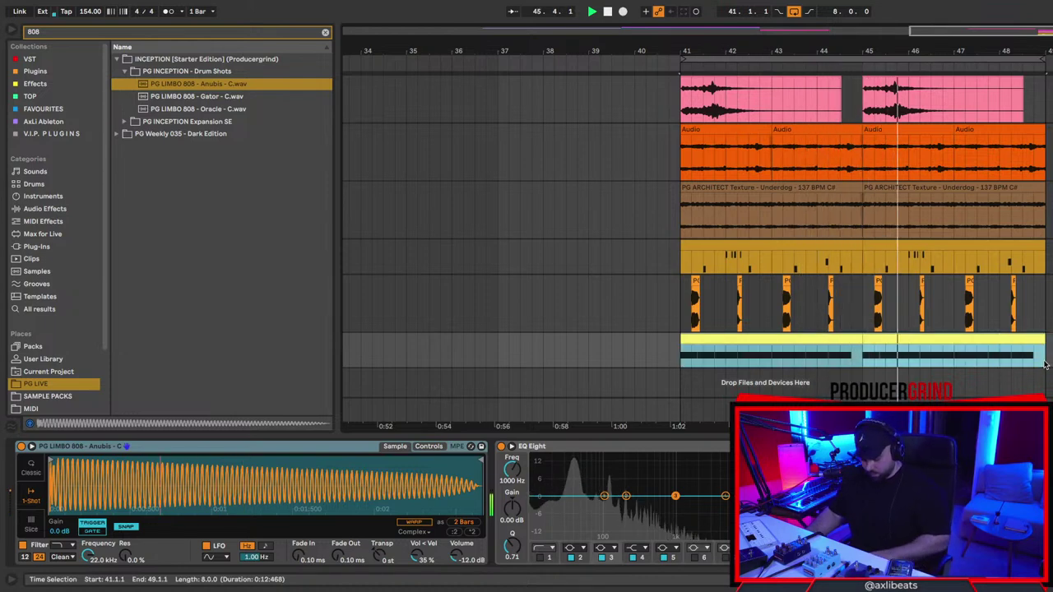
Raise the note at 3.1.1 in the eight-bar 808 clip to B3 and enable the E Minor scale.
double_click(896, 349)
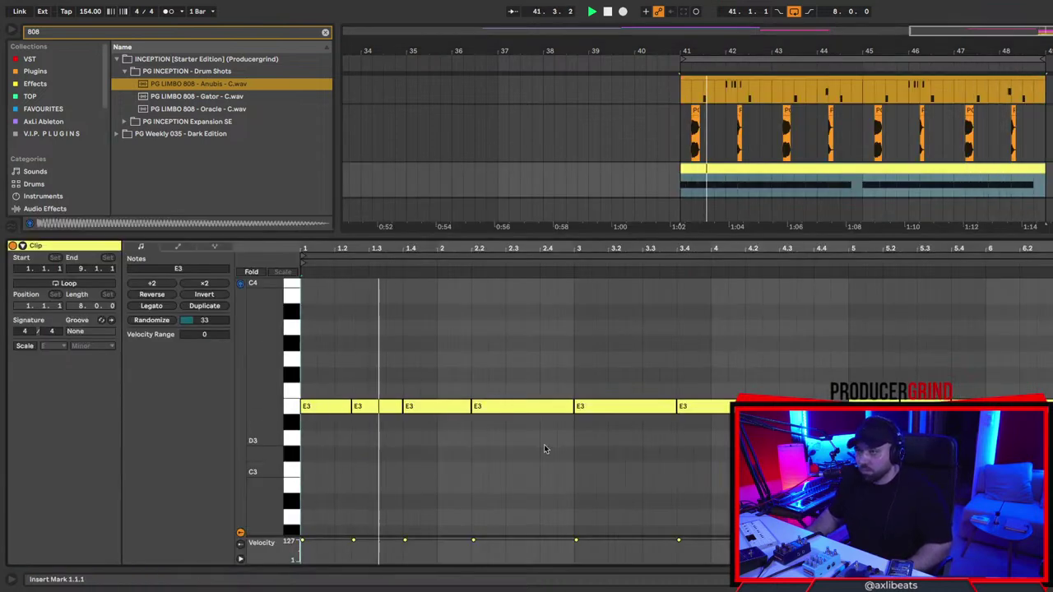
key(space)
click(616, 406)
drag(639, 408, 656, 299)
click(20, 346)
key(space)
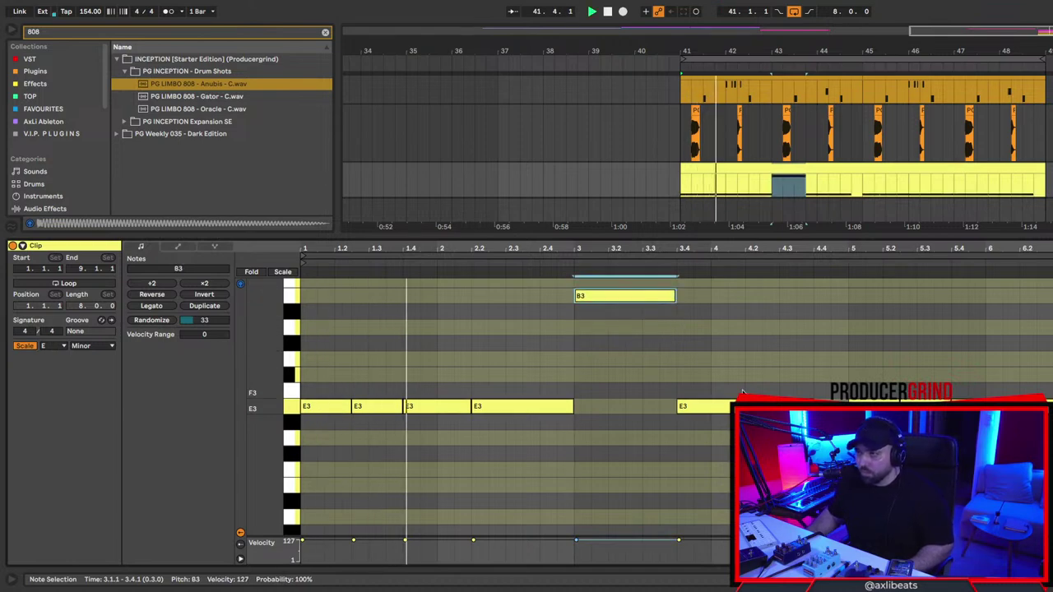
Lower the 808 note at 3.1.1 to F#3 and play the loop.
scroll(707, 387, up, 2)
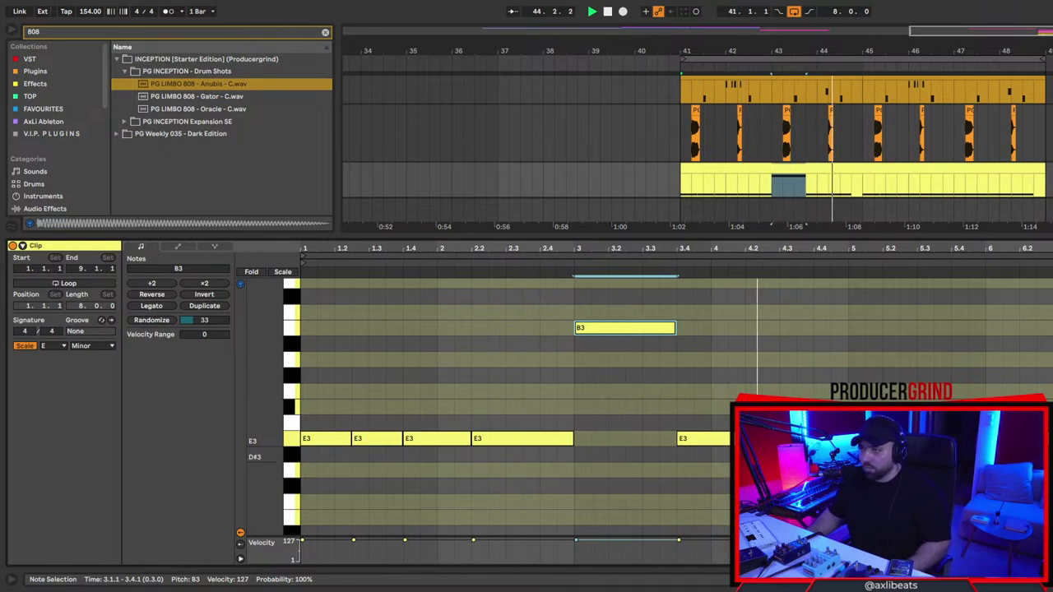
drag(662, 328, 664, 408)
key(space)
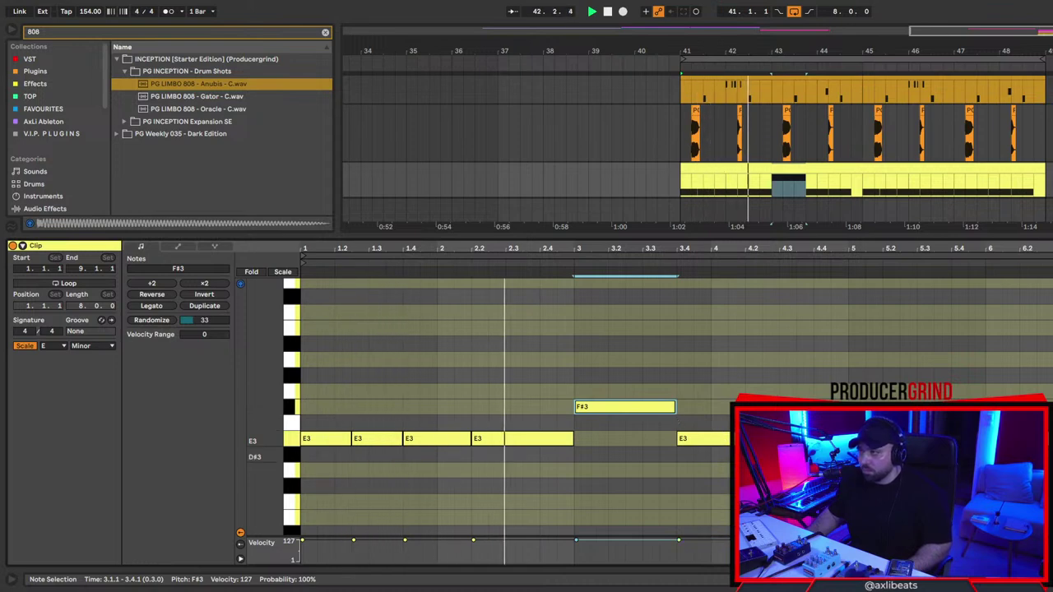
Lower the 808 note at 3.1.1 to E3 and delete the E3 note at 1.2.3.
scroll(641, 408, up, 1)
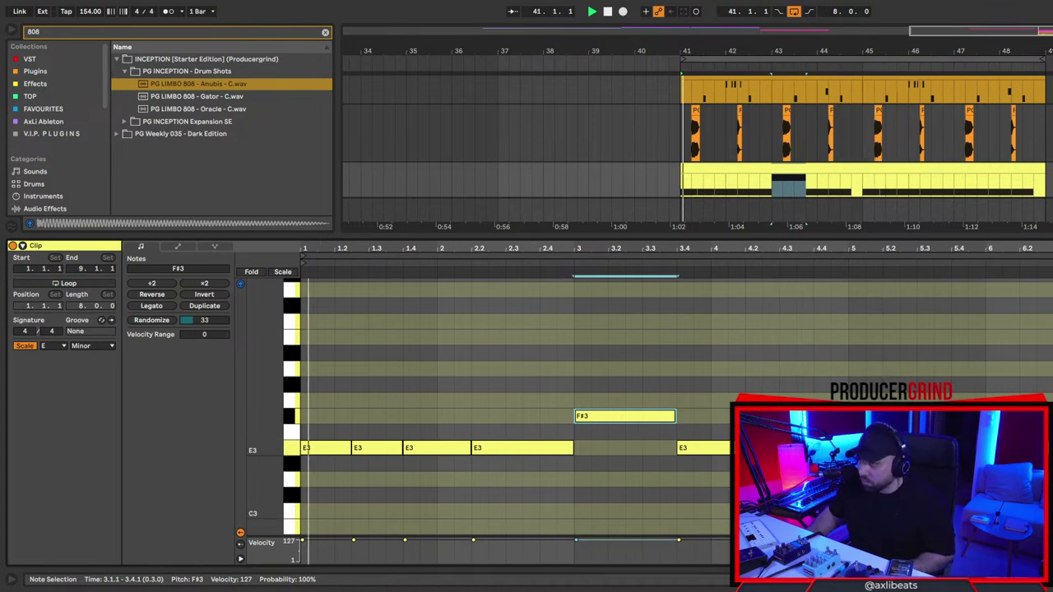
key(Down)
key(Down)
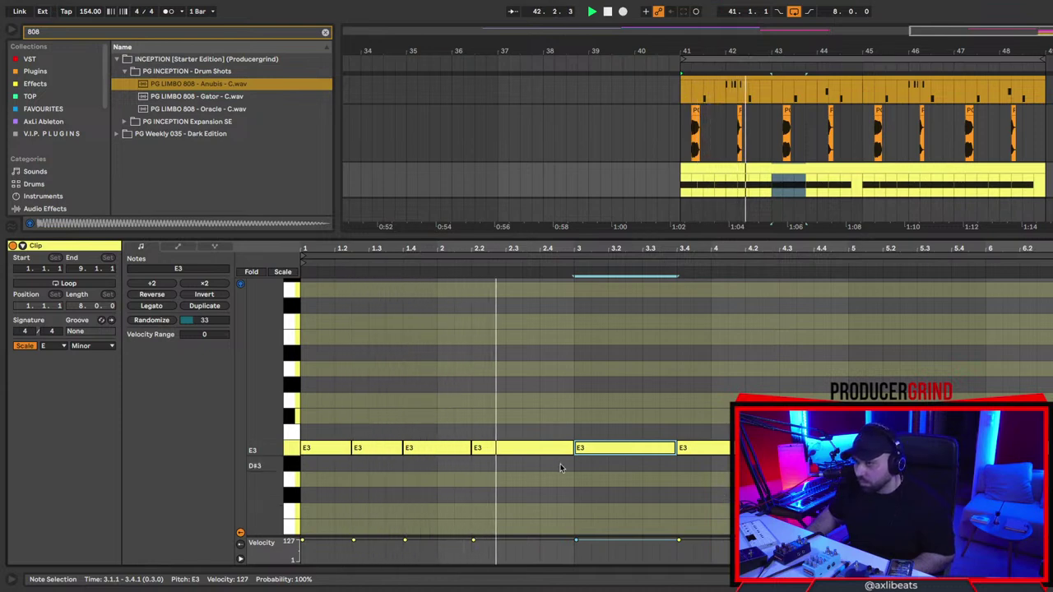
double_click(387, 448)
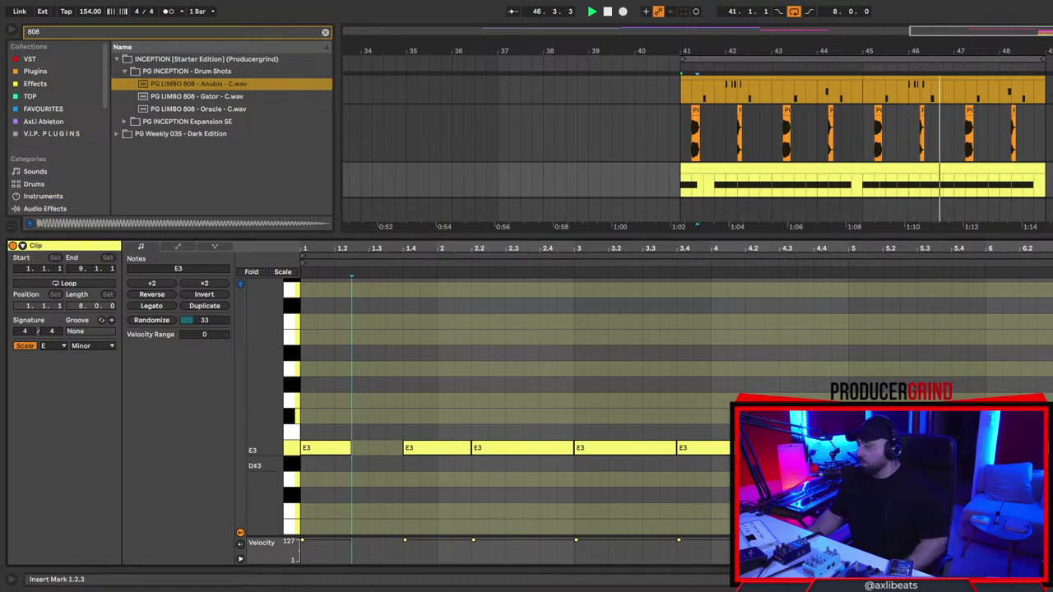
End the 808 clip with half-beat notes: C4 at 7.4.1 and 8.1.1, B3 at 8.2.1 and 8.3.1.
key(space)
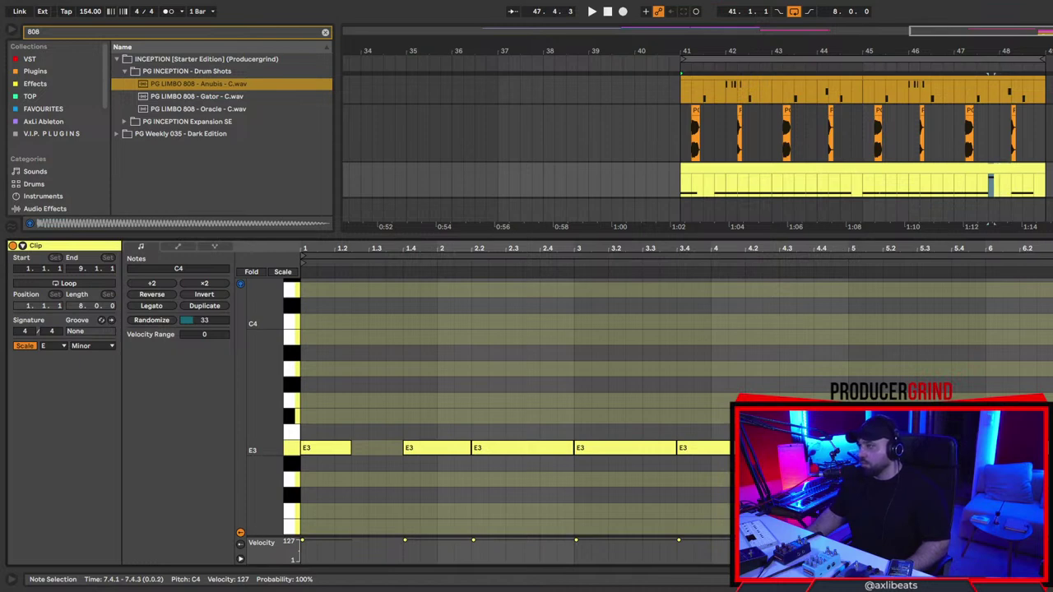
key(space)
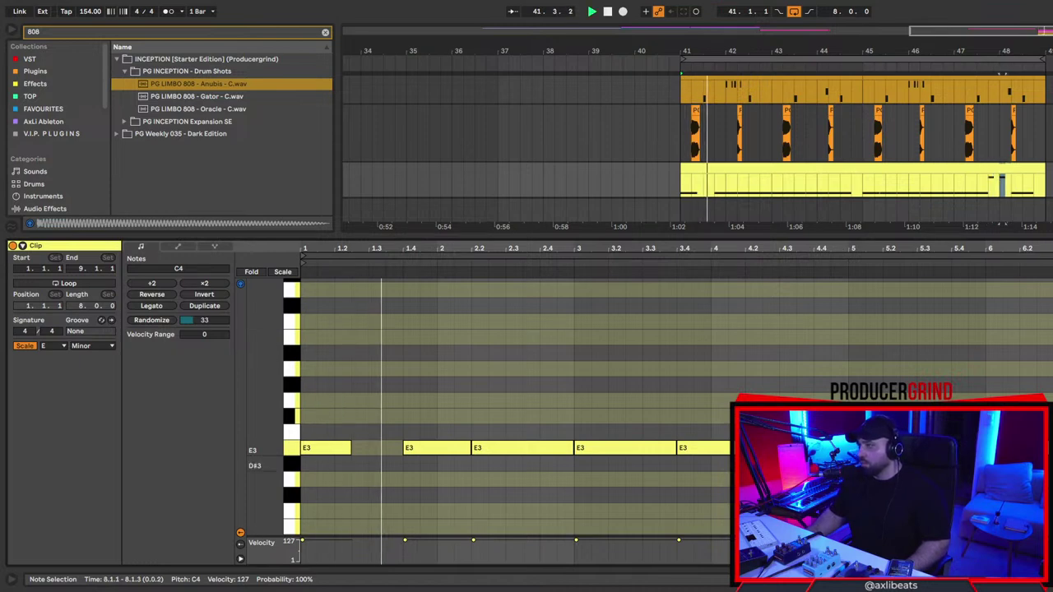
drag(1044, 322, 1052, 338)
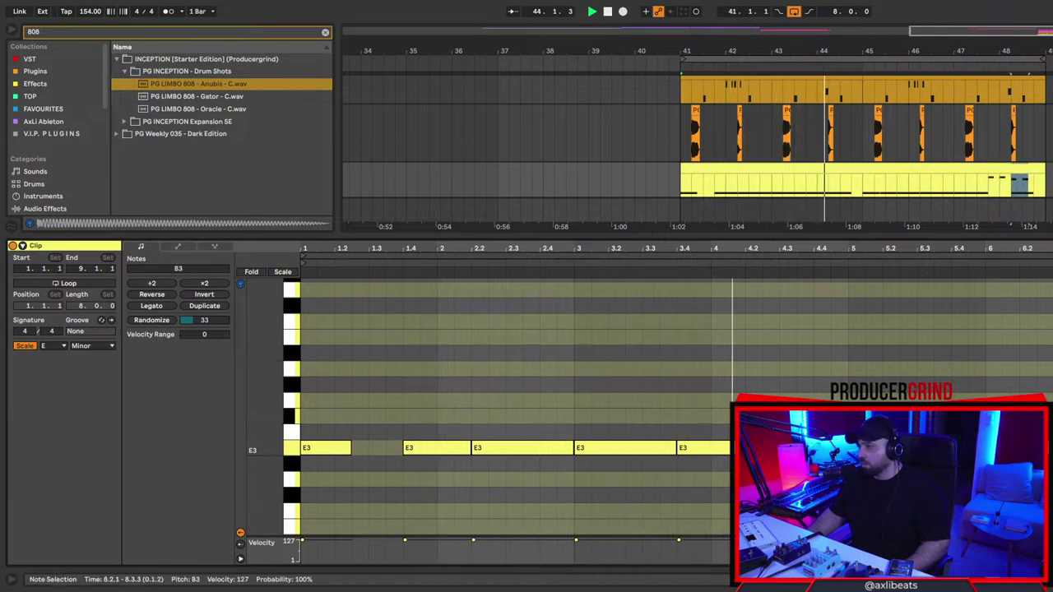
click(1052, 354)
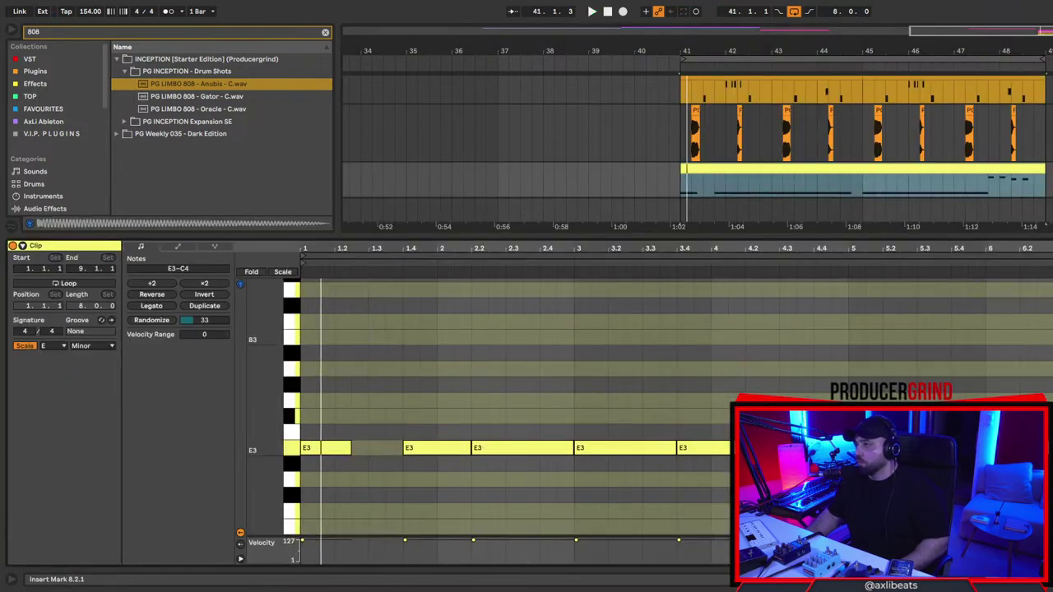
Turn the C4 note at 7.4.1 into a roll of shorter C4 notes and play the ending back.
scroll(674, 403, up, 5)
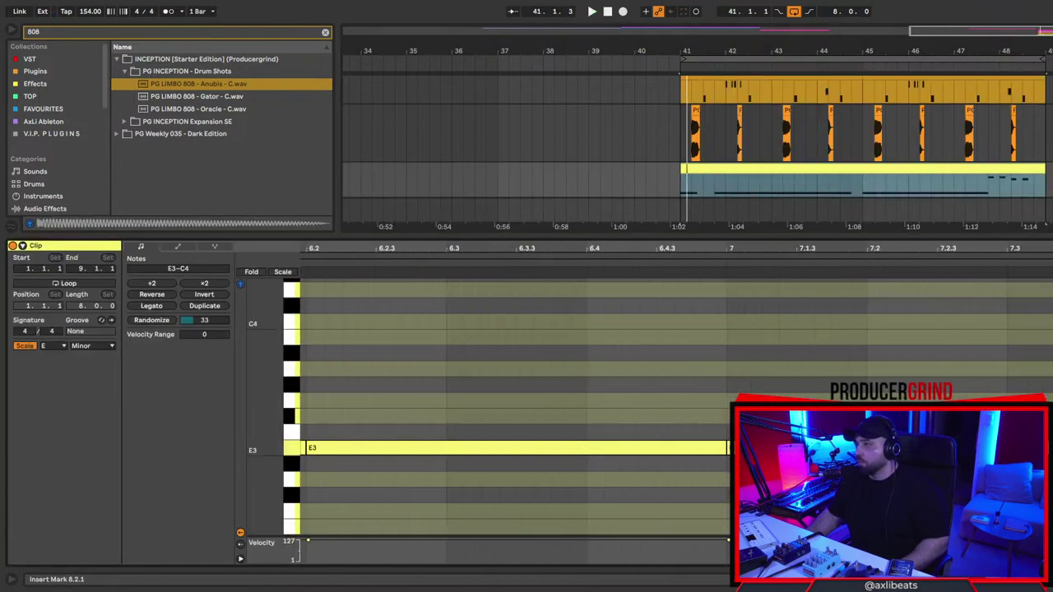
click(1049, 322)
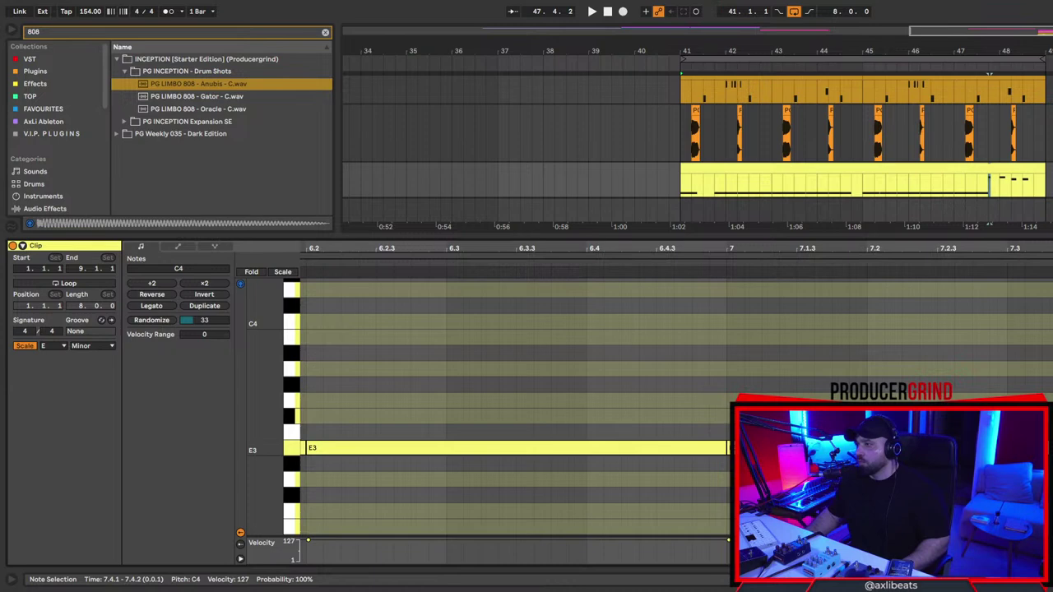
click(1050, 354)
key(space)
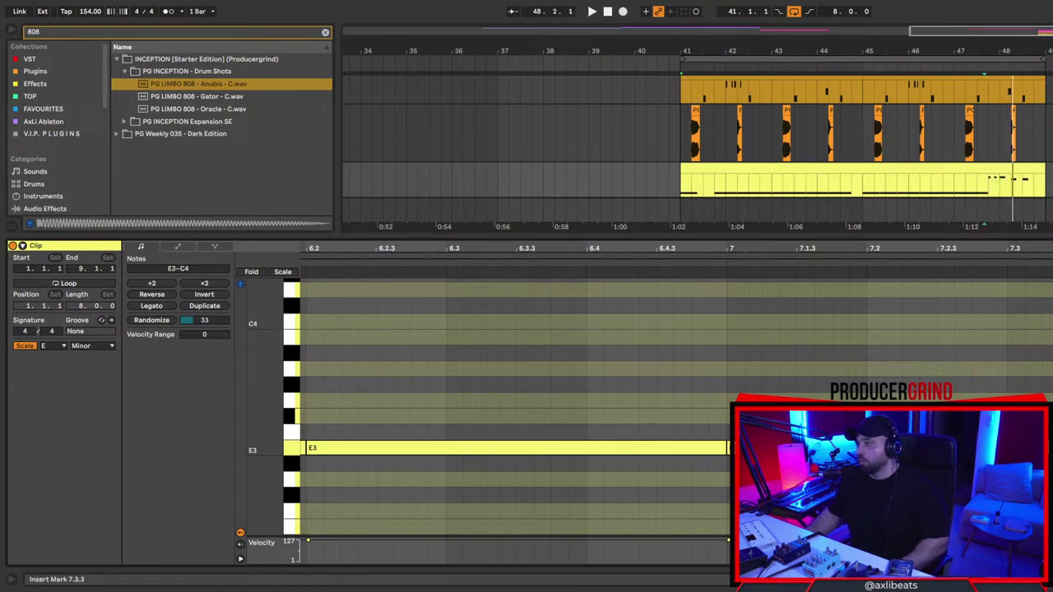
click(1050, 322)
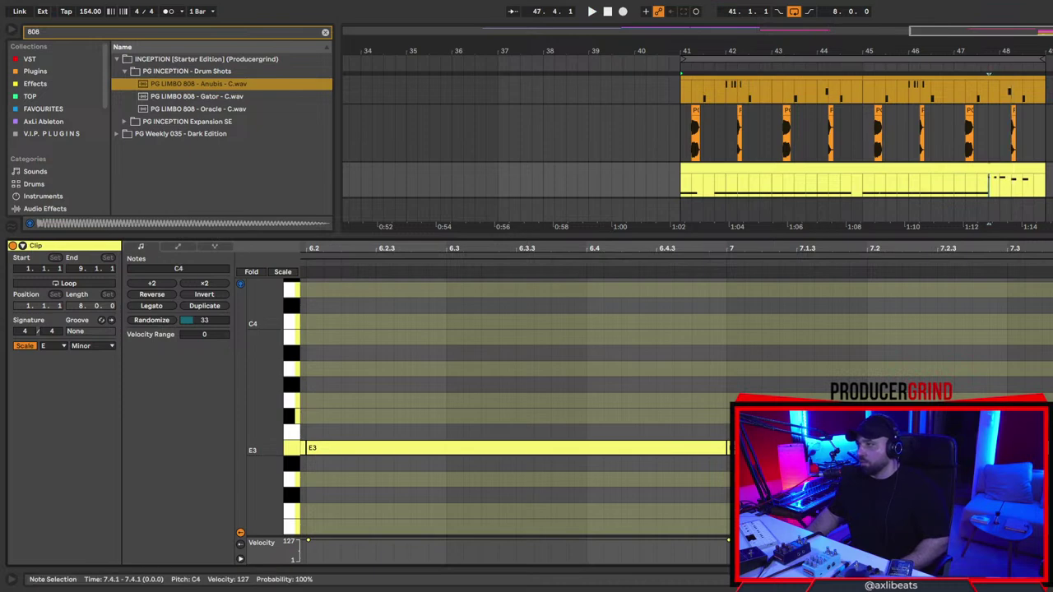
click(990, 180)
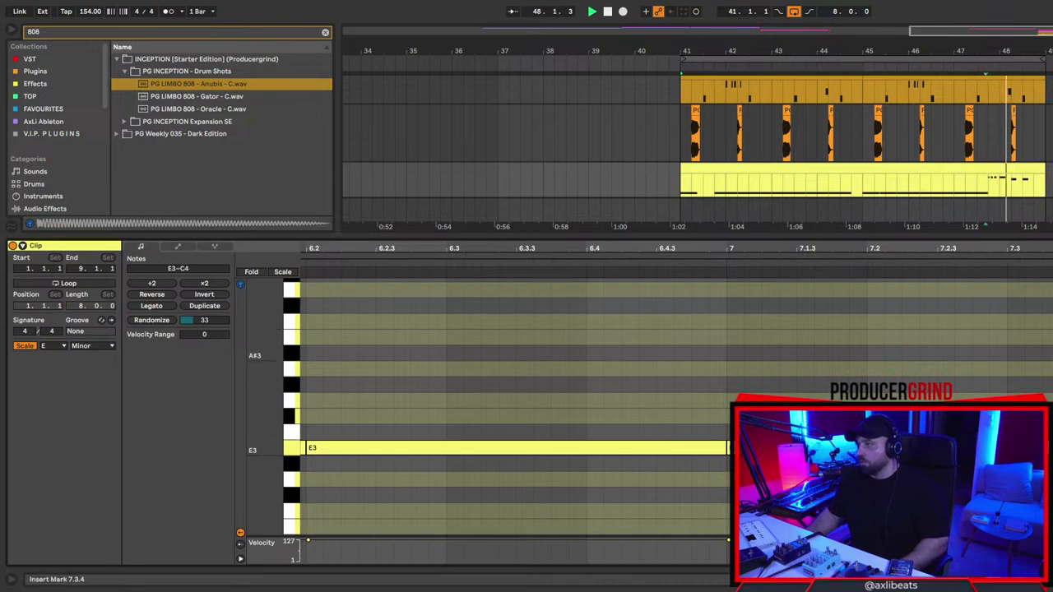
Play back the end of the 808 clip around 7.3.4 and 7.4.1.
key(space)
click(1049, 322)
key(space)
click(1049, 322)
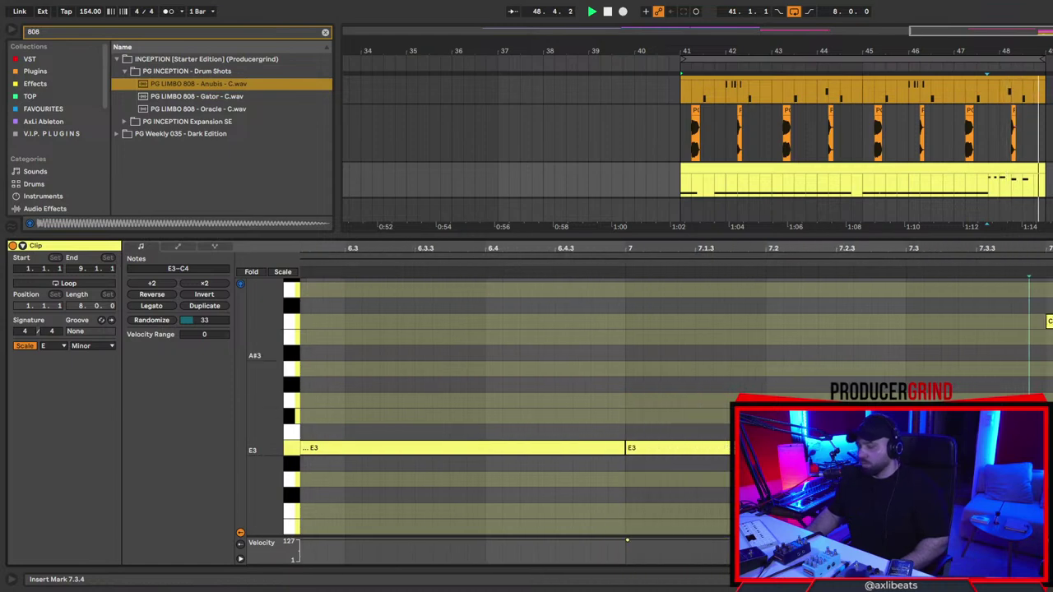
Duplicate the first four bars of the 808 clip, 41.1.1 to 45.1.1, over bars 45 to 48.
key(shift+Tab)
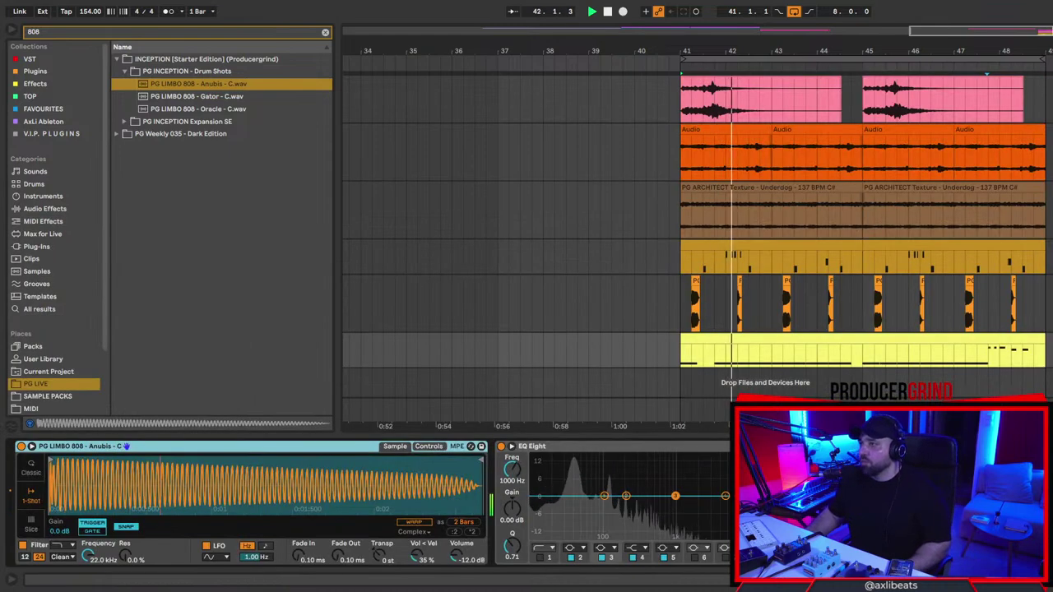
drag(860, 354, 682, 355)
key(ctrl+d)
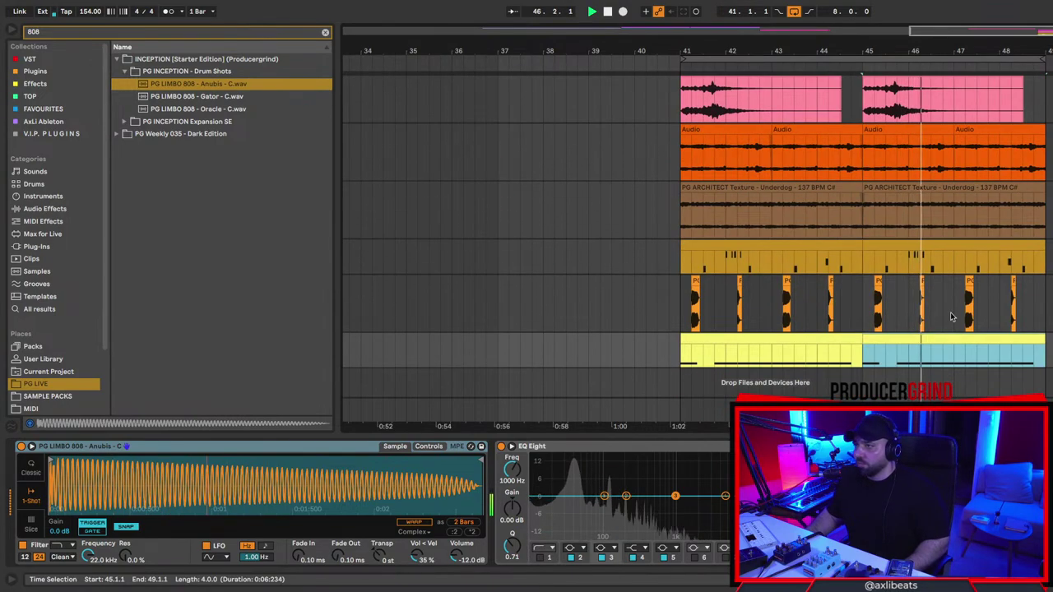
Balance the melodic tracks' volumes while the loop plays, using levels of -5.7 dB, -8.9 dB and -3.5 dB.
scroll(981, 329, up, 10)
scroll(981, 330, down, 5)
scroll(982, 329, up, 9)
scroll(982, 328, down, 3)
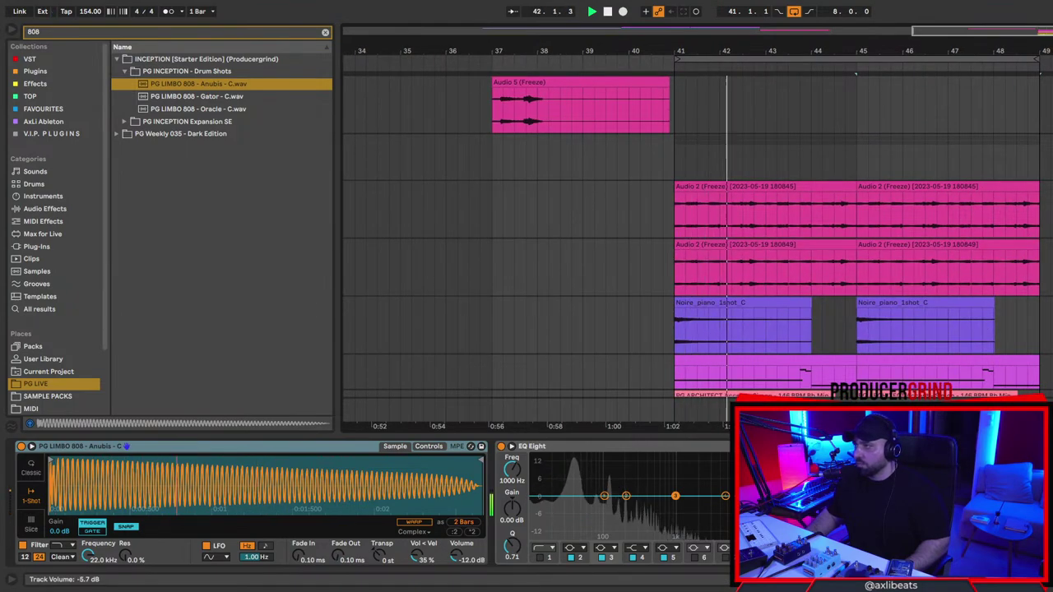
scroll(691, 237, down, 2)
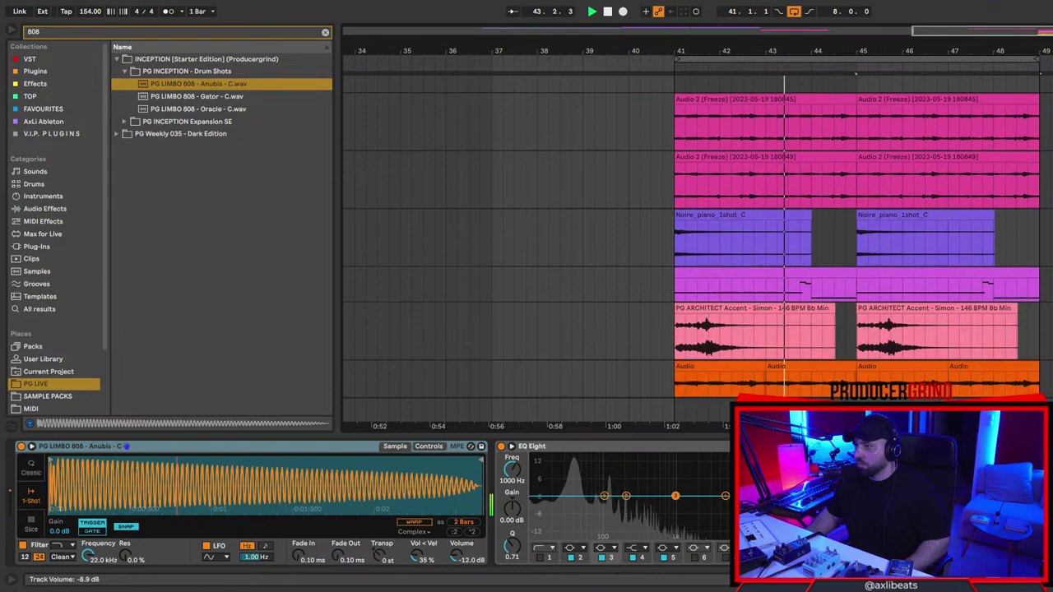
click(1048, 85)
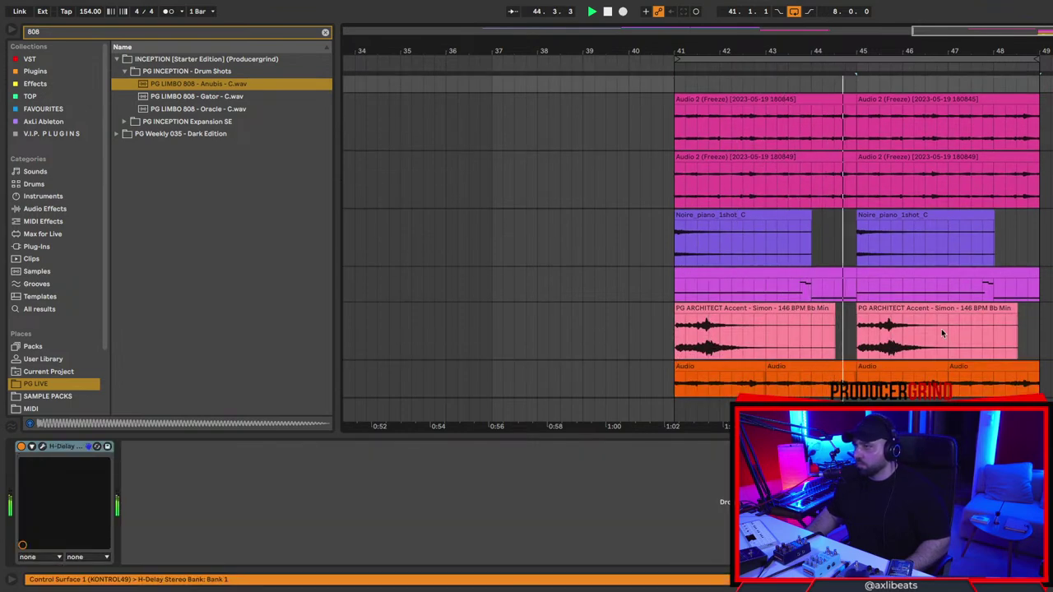
scroll(697, 238, down, 2)
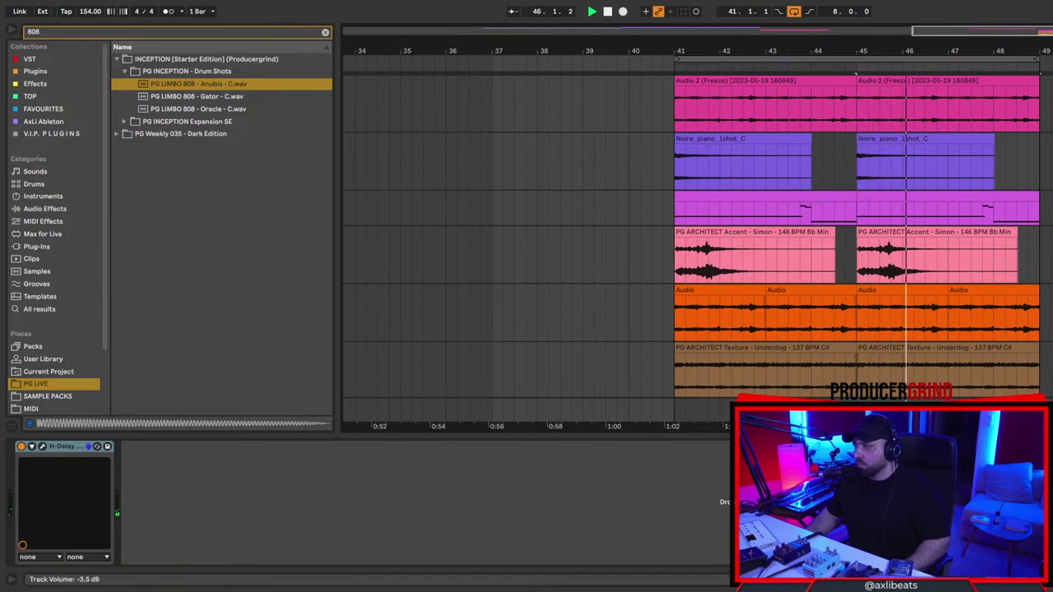
Shorten the first orange audio clip to bar 41 and duplicate that one-bar piece through bar 47.
scroll(1034, 335, up, 5)
scroll(960, 334, left, 2)
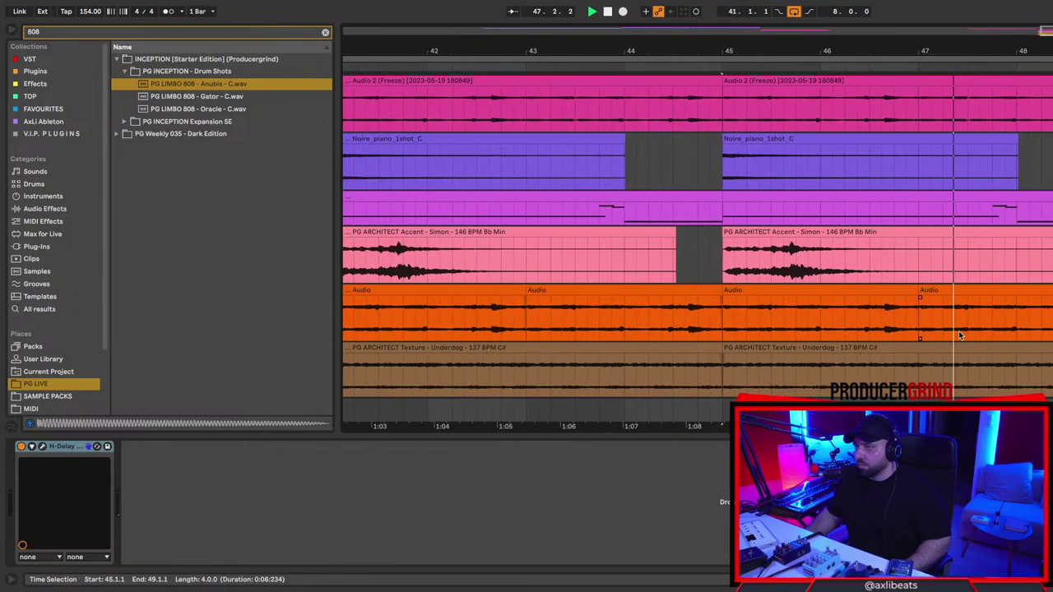
scroll(959, 335, down, 2)
mouse_move(516, 319)
mouse_down()
mouse_move(605, 319)
mouse_move(518, 327)
mouse_up()
key(ctrl+d)
key(ctrl+d)
key(ctrl+d)
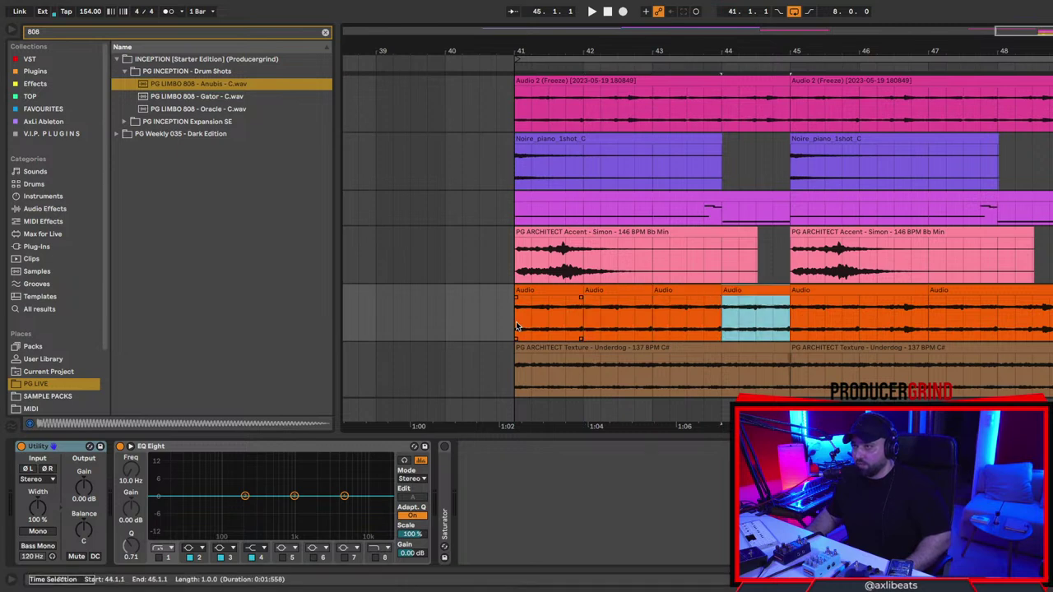
key(ctrl+d)
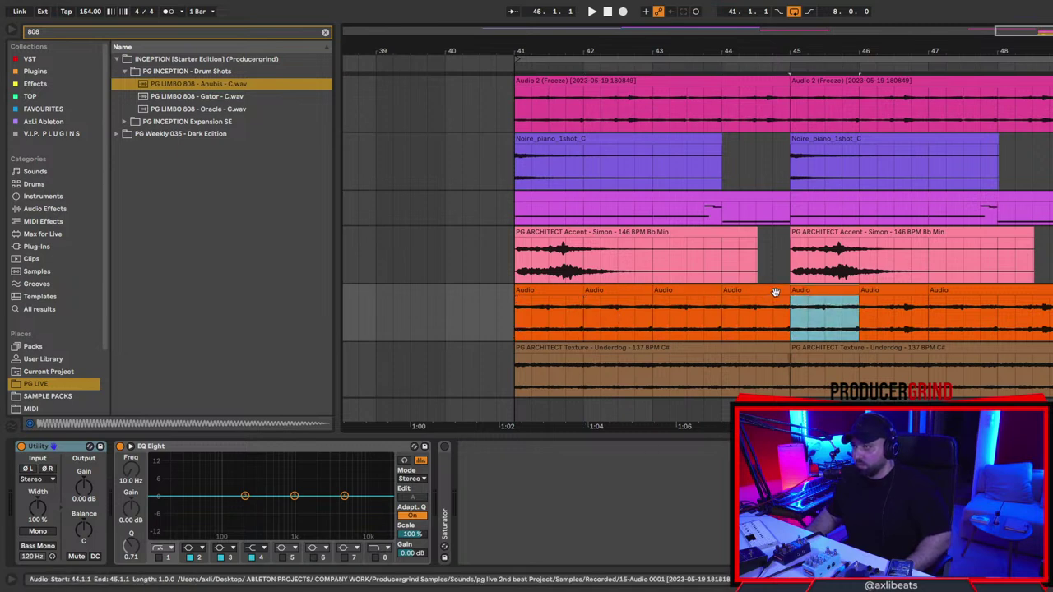
key(ctrl+d)
key(ctrl+d)
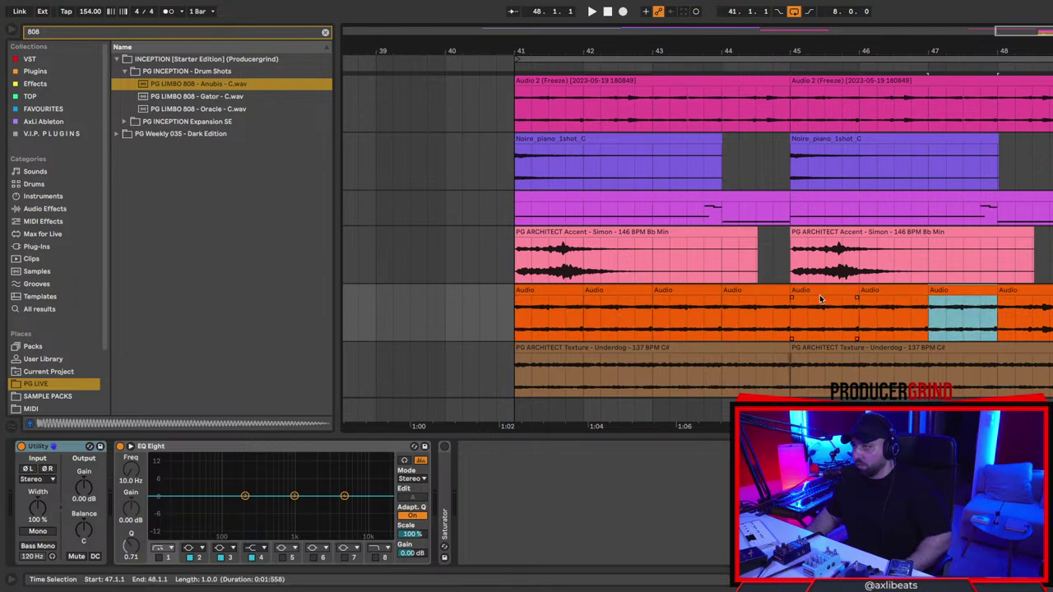
Play the orange track's repeated one-bar clips from 41.1.1 and loop bar 44 to check it.
click(553, 327)
key(space)
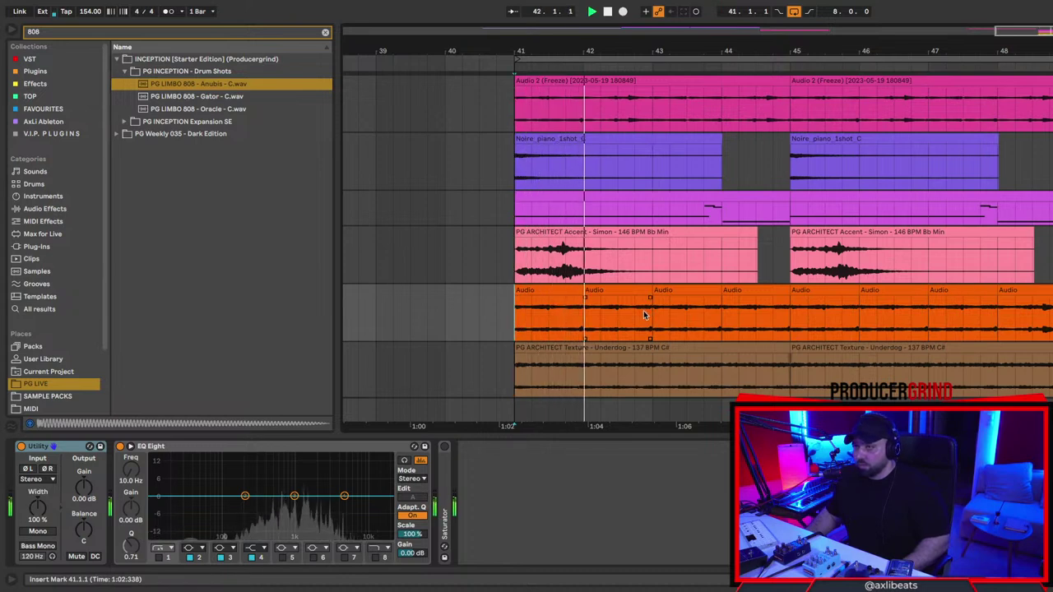
click(684, 291)
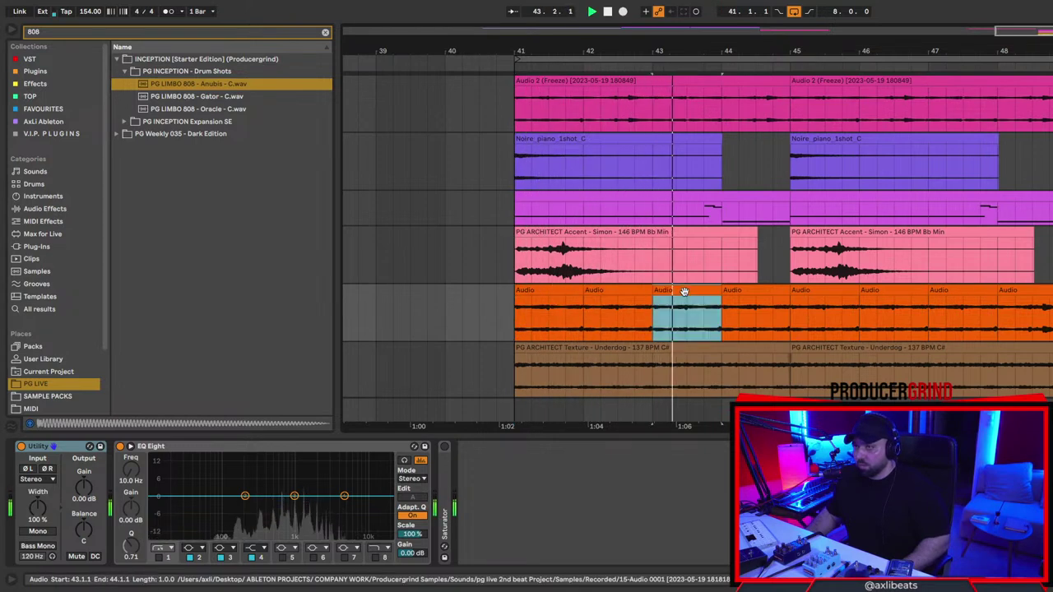
click(757, 291)
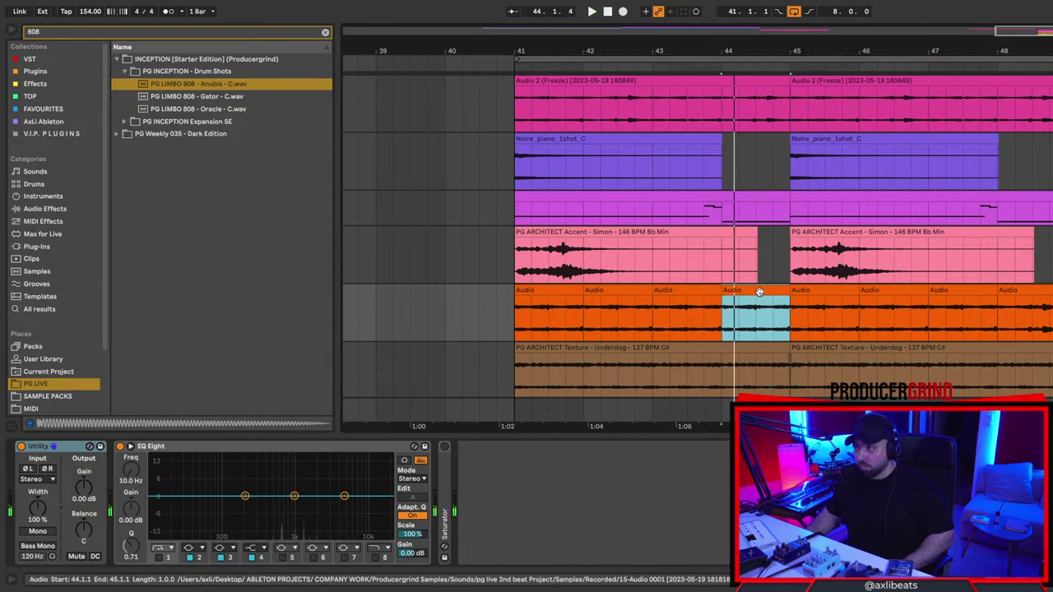
key(super+l)
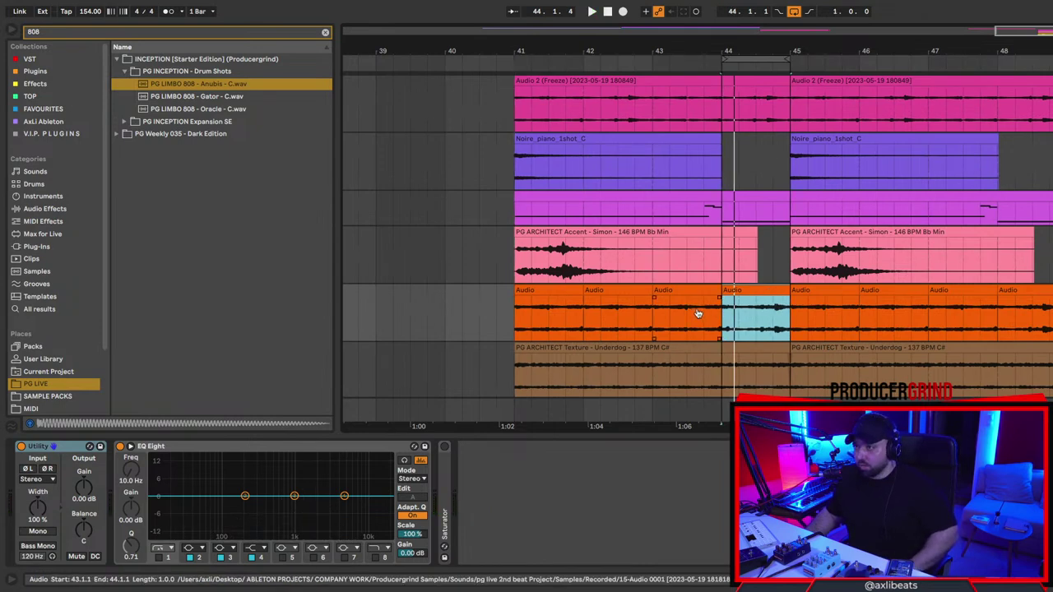
click(635, 325)
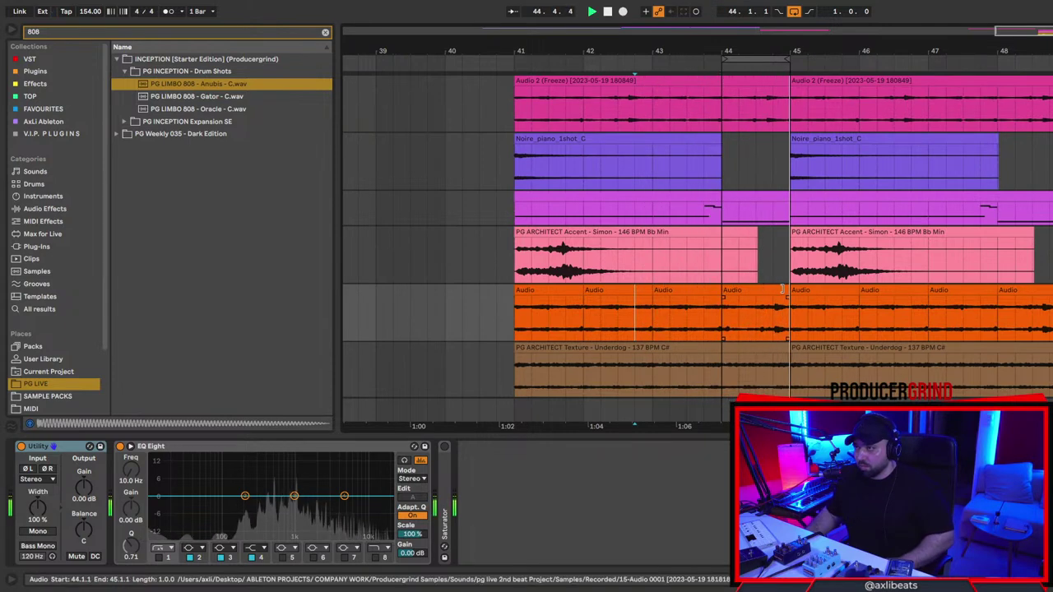
Extend the orange audio clips at bars 43 and 45 to two bars each and play from 41.1.1.
key(space)
mouse_move(805, 296)
mouse_down()
mouse_move(929, 297)
mouse_move(752, 300)
mouse_up()
click(519, 325)
key(space)
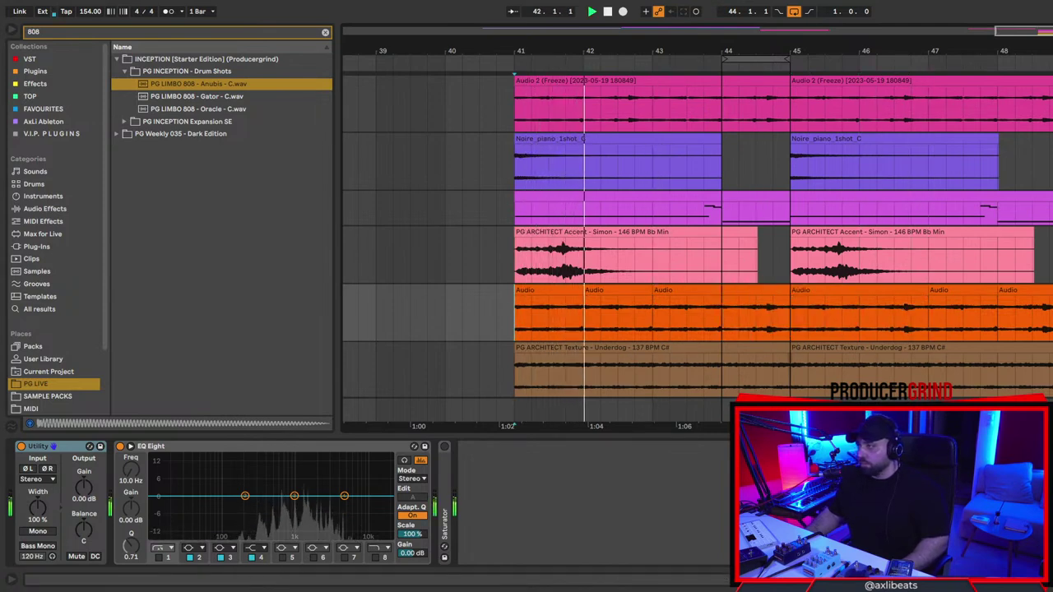
Set the arrangement loop to four bars from 41.1.1 and play it back.
scroll(963, 258, up, 3)
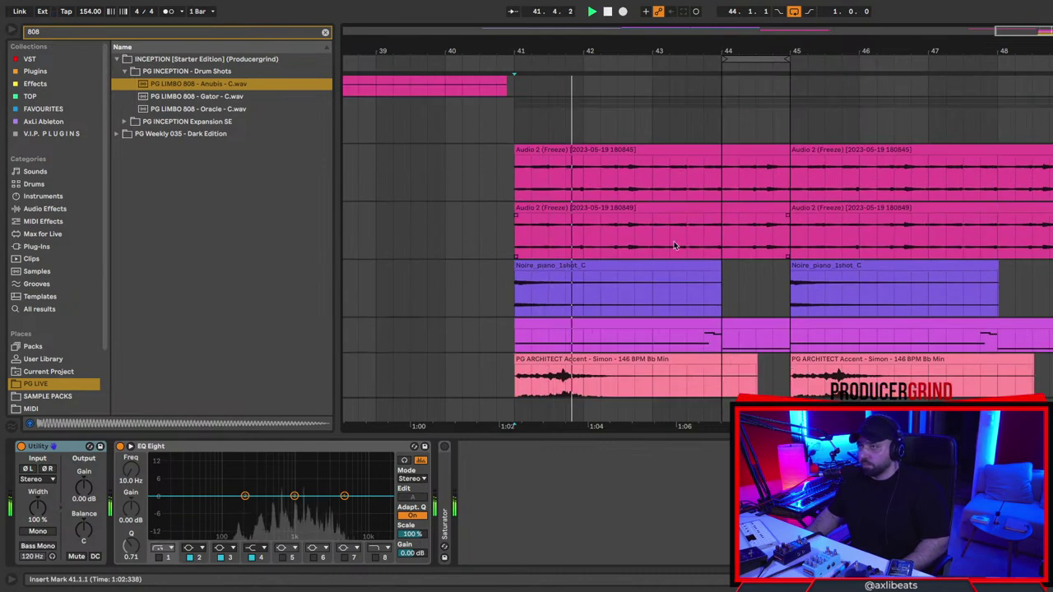
drag(722, 60, 516, 82)
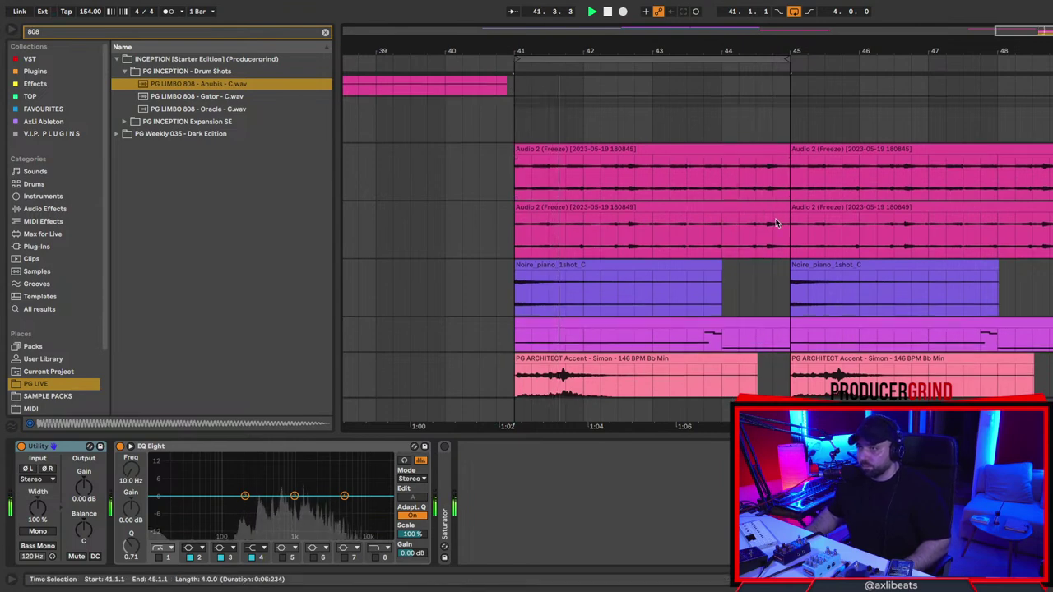
scroll(775, 217, down, 2)
key(space)
key(space)
key(space)
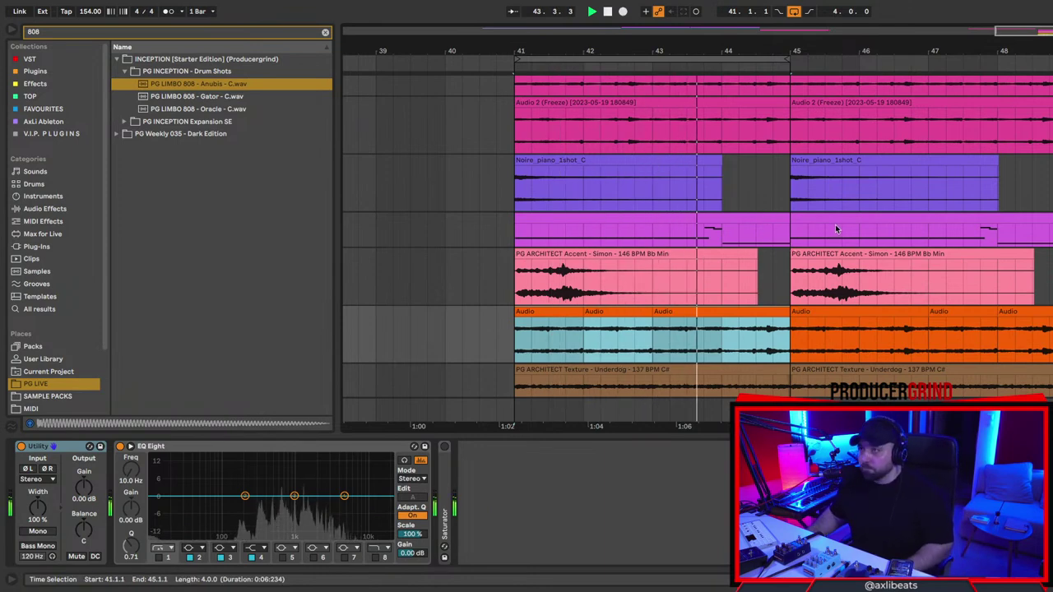
Search the PG LIVE sample folder for "class".
scroll(834, 224, down, 3)
scroll(799, 205, up, 5)
scroll(792, 203, up, 5)
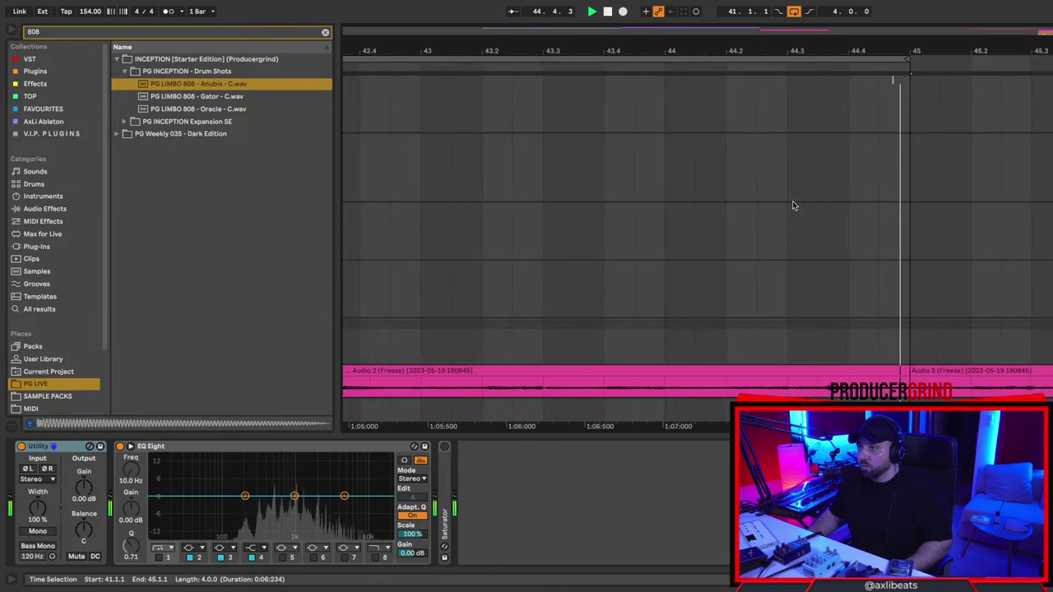
scroll(792, 203, down, 3)
scroll(792, 203, up, 5)
scroll(792, 203, up, 4)
click(536, 410)
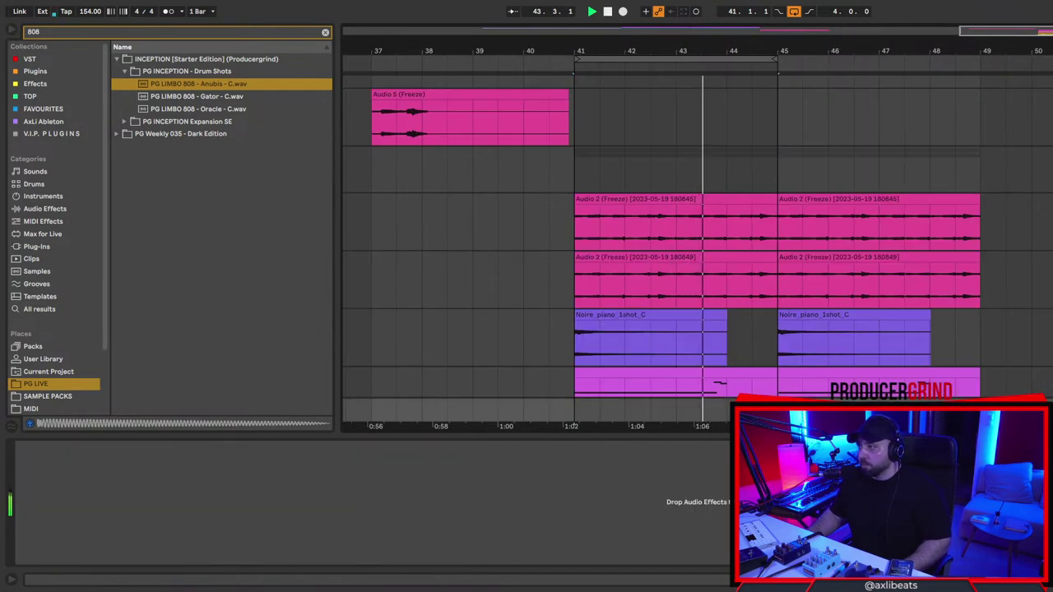
key(super+a)
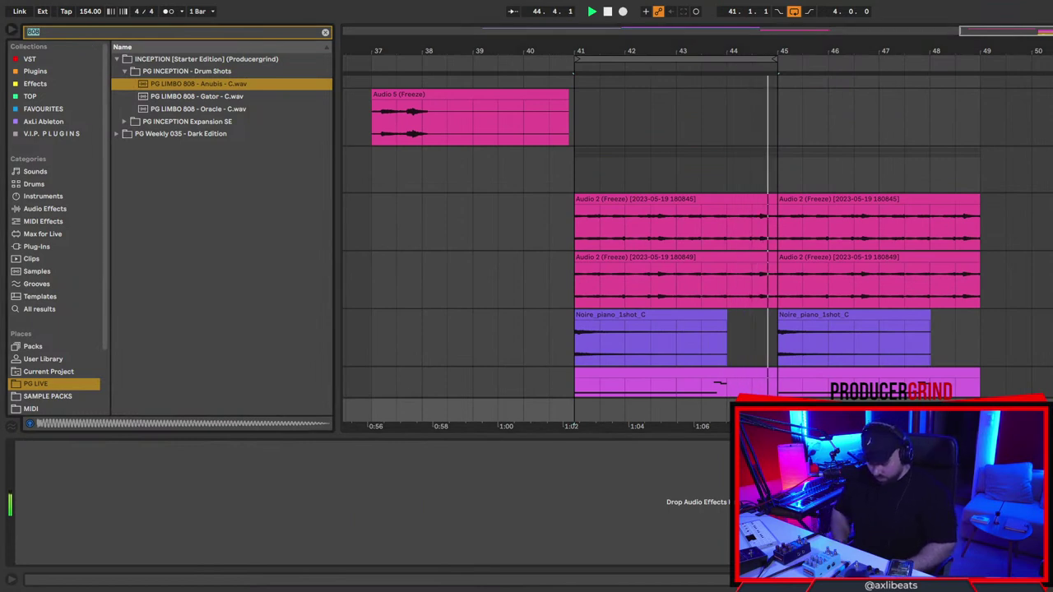
text(class)
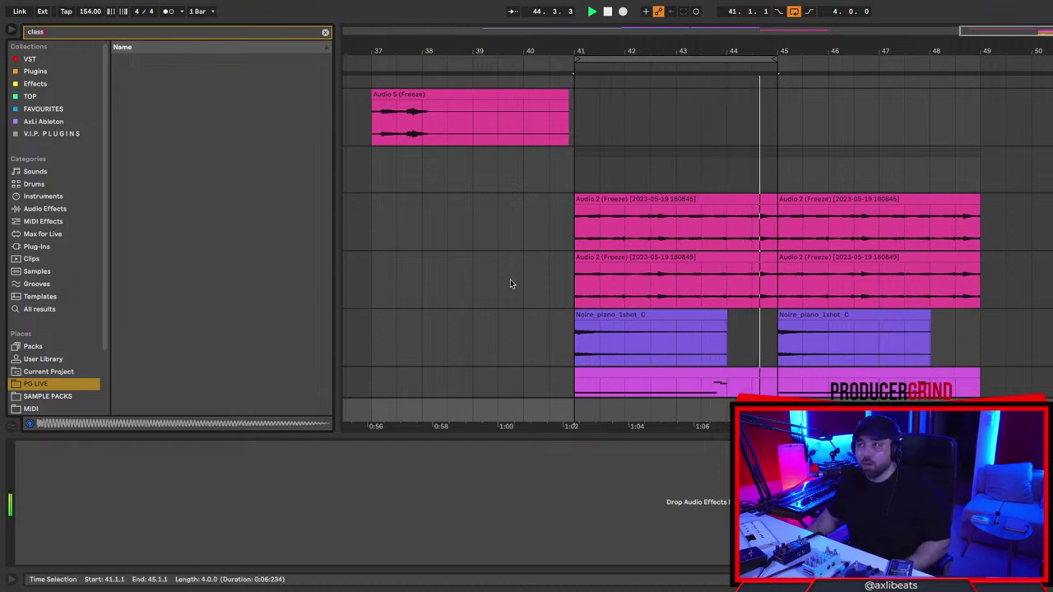
Look over the arrangement's earlier clips between bars 9 and 41 and compare them with the playing loop.
scroll(611, 200, up, 3)
scroll(611, 201, left, 5)
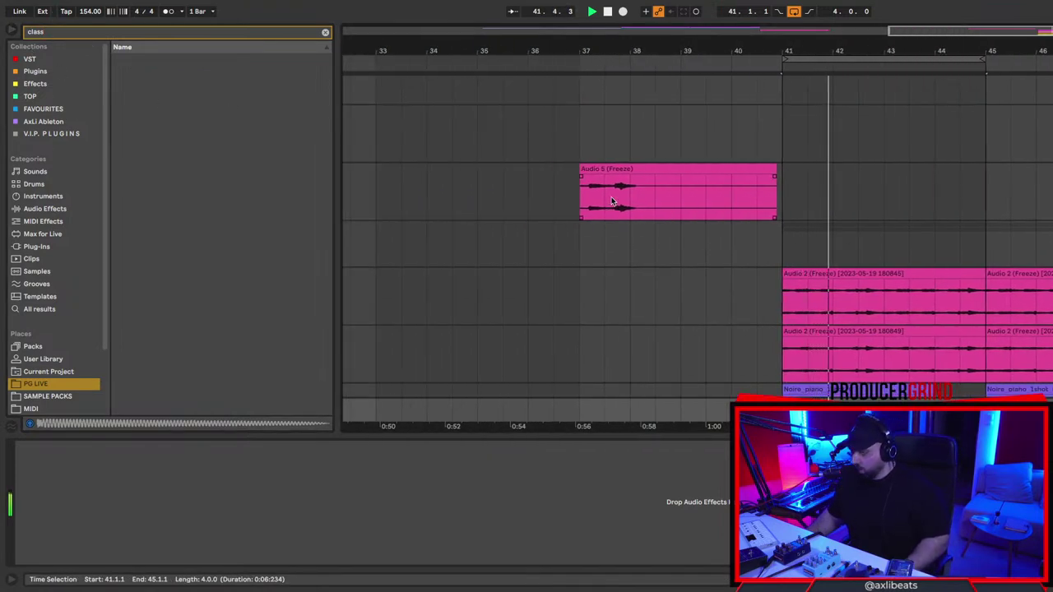
key(space)
scroll(667, 239, up, 3)
scroll(667, 238, left, 7)
scroll(667, 238, down, 3)
scroll(477, 216, left, 12)
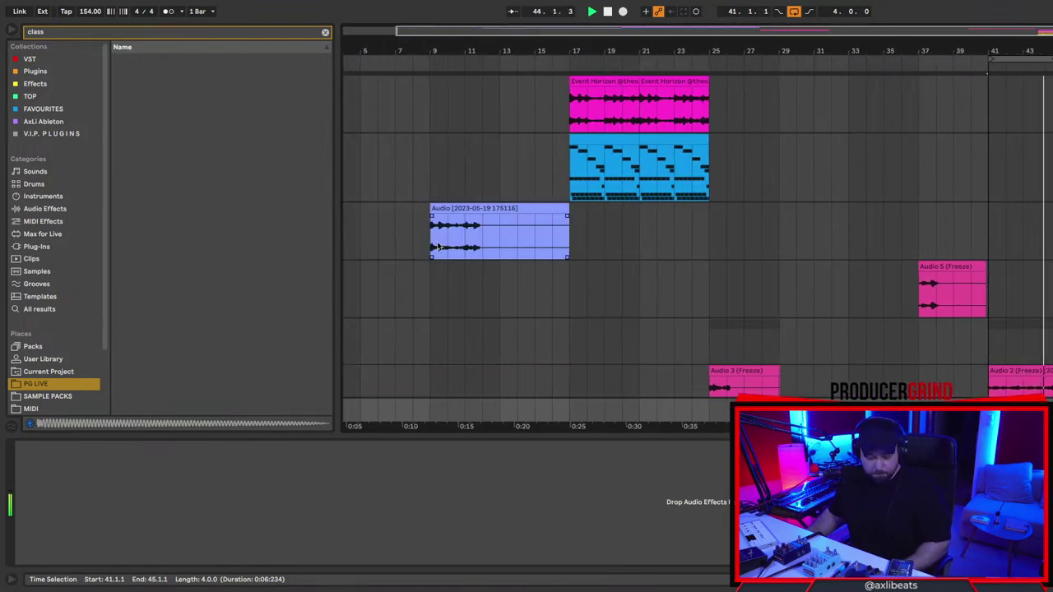
scroll(959, 310, right, 4)
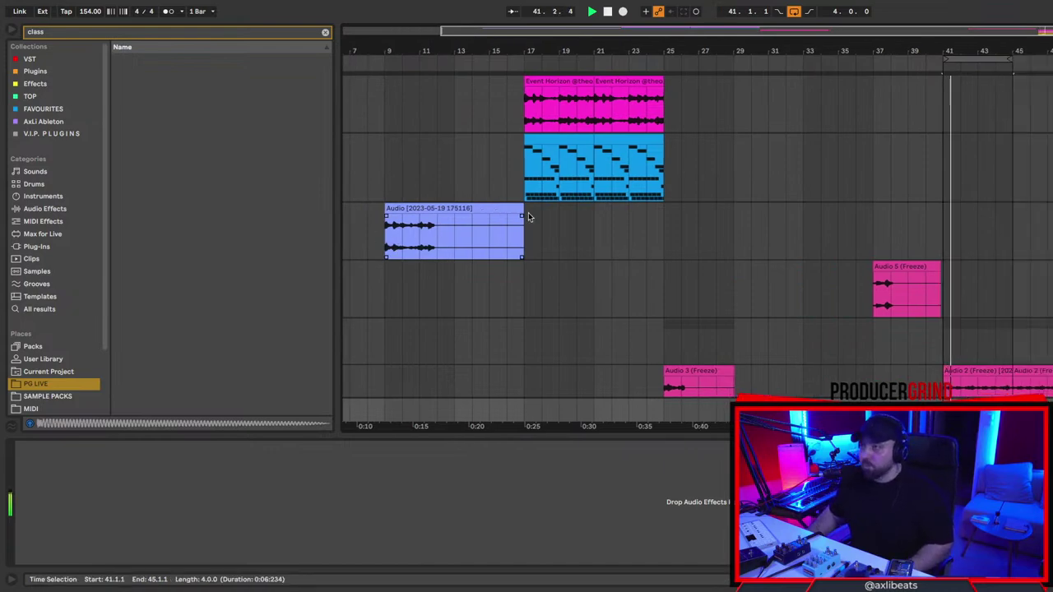
scroll(959, 310, down, 5)
scroll(929, 313, up, 4)
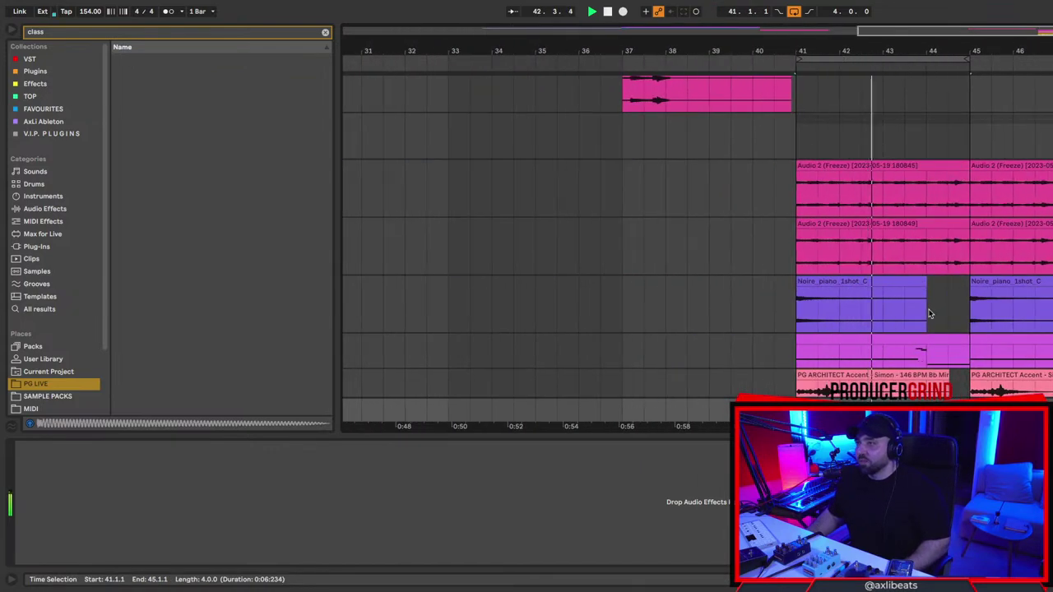
scroll(929, 313, down, 4)
scroll(929, 314, up, 8)
key(space)
scroll(783, 283, down, 8)
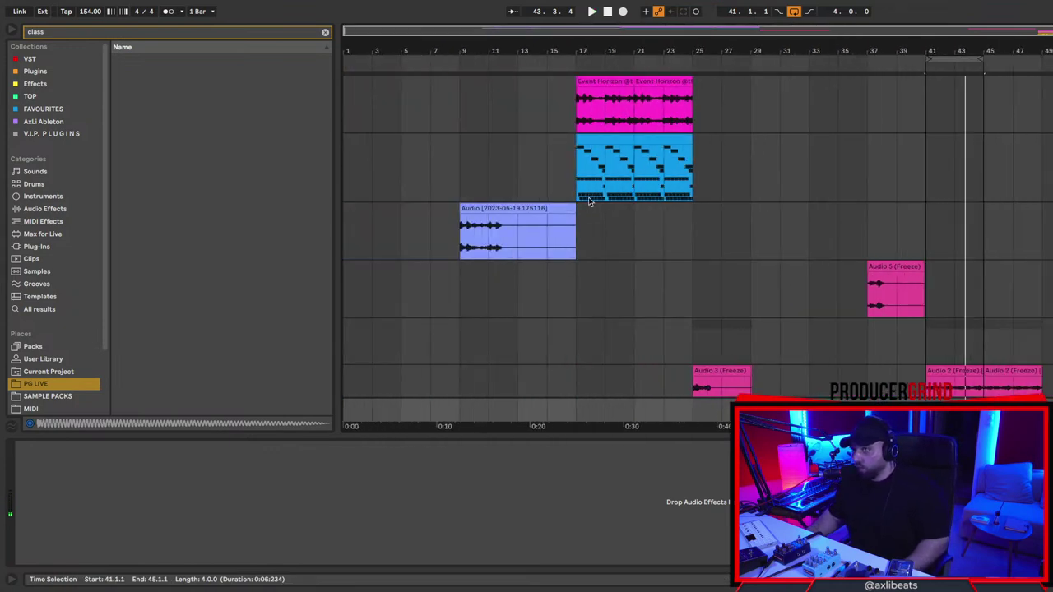
Audition the Event Horizon audio clips from 17.1.1.
click(577, 114)
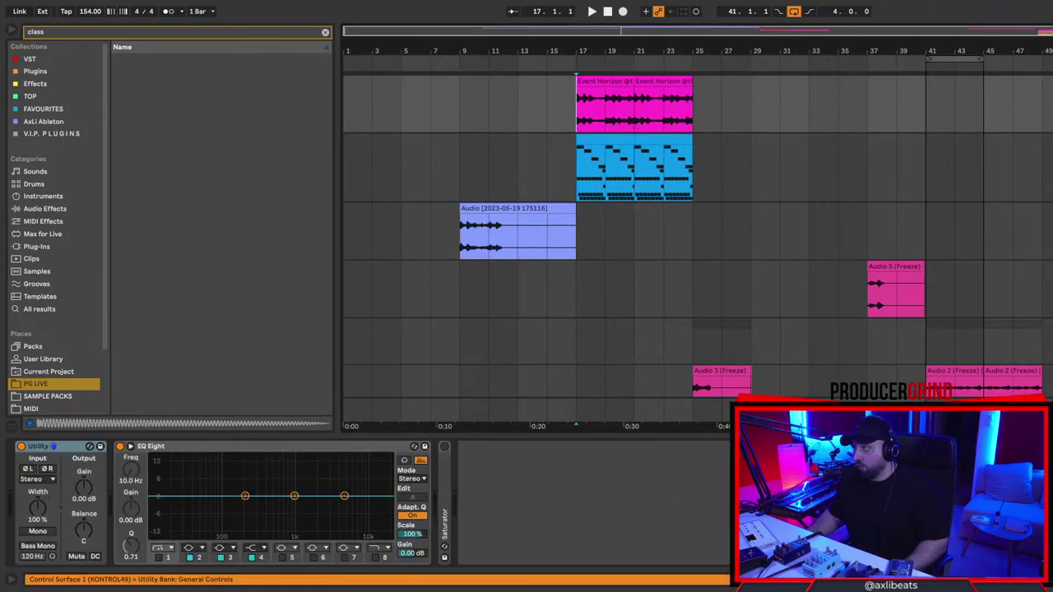
key(space)
scroll(556, 114, up, 6)
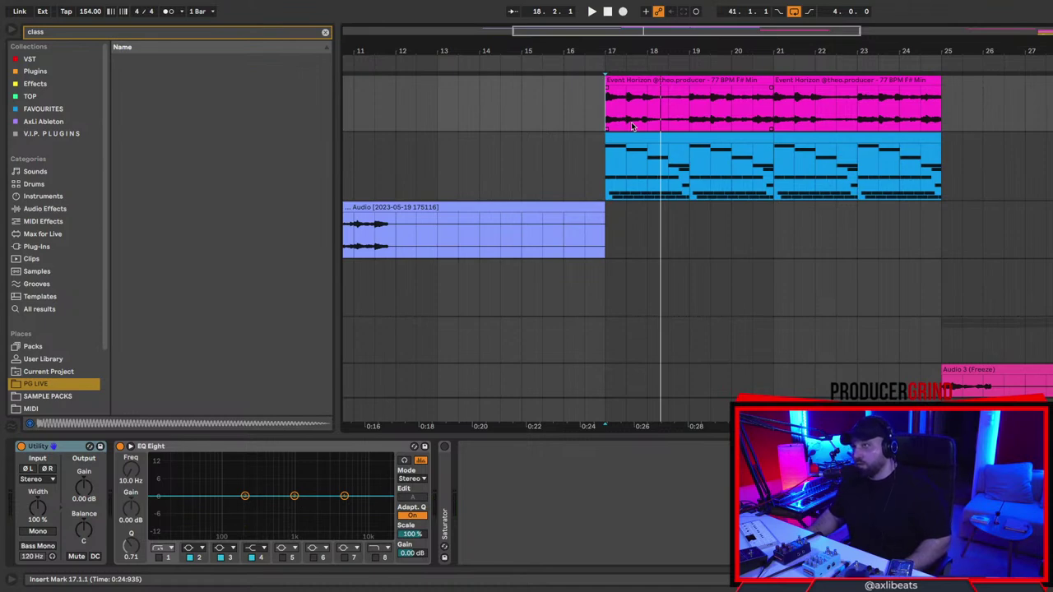
scroll(631, 126, up, 1)
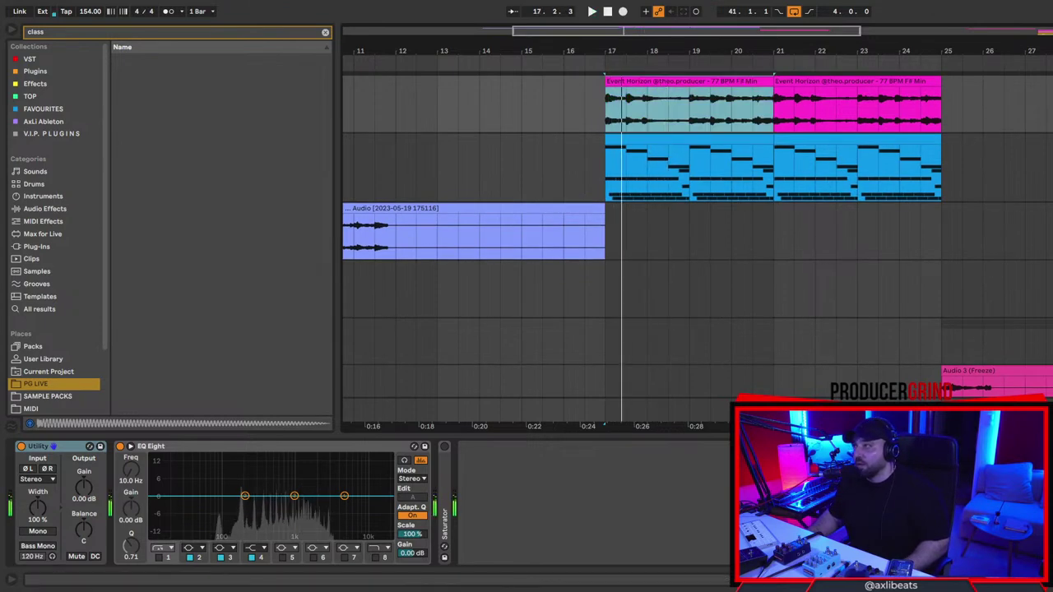
Play the Event Horizon section and set an eight-bar loop over the blue MIDI clips from 17.1.1.
key(space)
key(space)
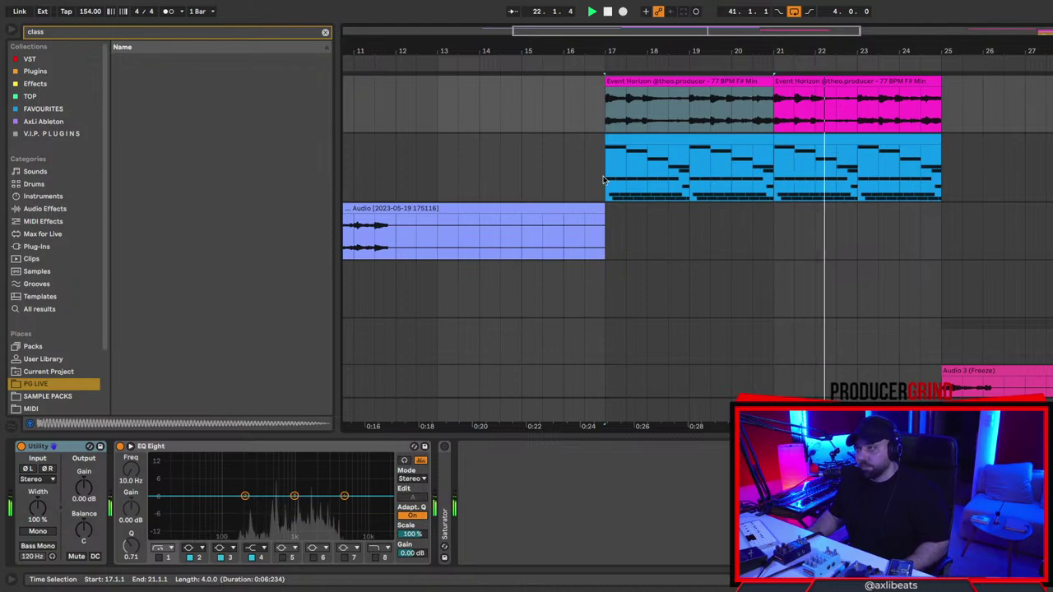
shift+click(940, 179)
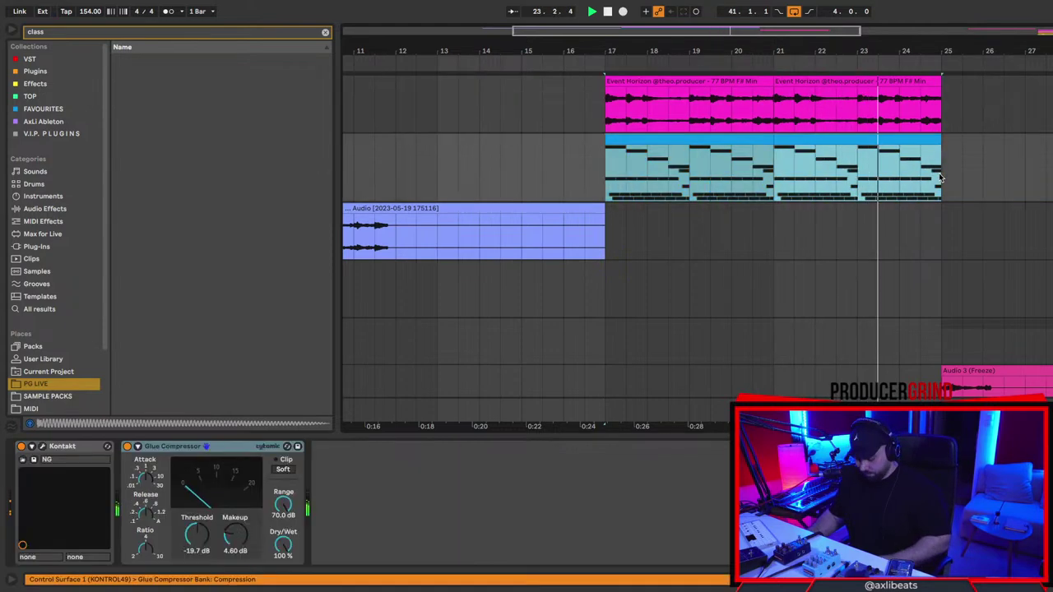
key(super+l)
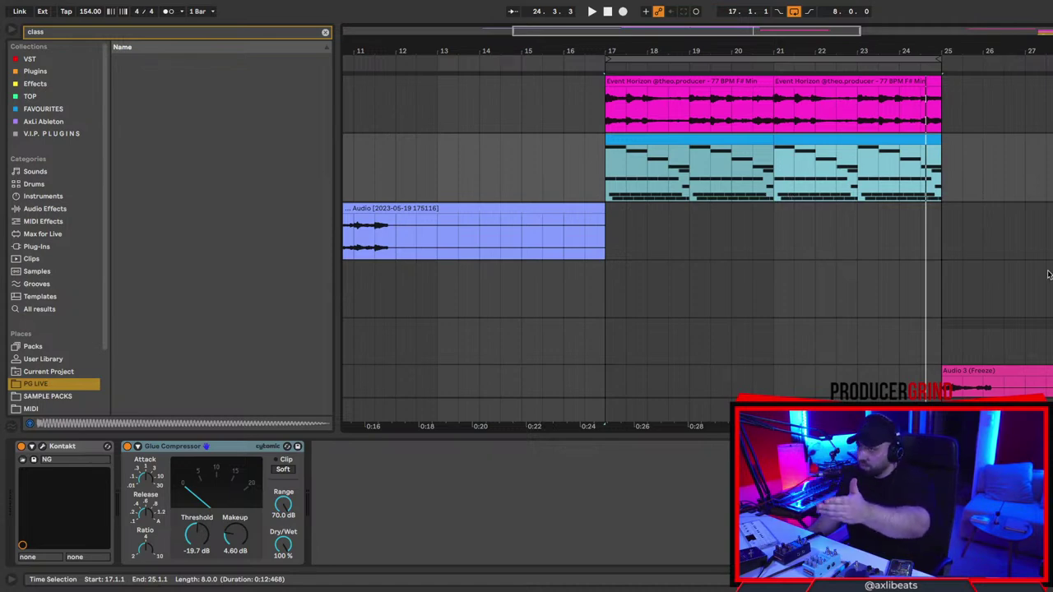
Look over the stacked clips between bars 41 and 49 and audition the frozen Audio 2 loops from 41.1.1.
scroll(1045, 270, right, 10)
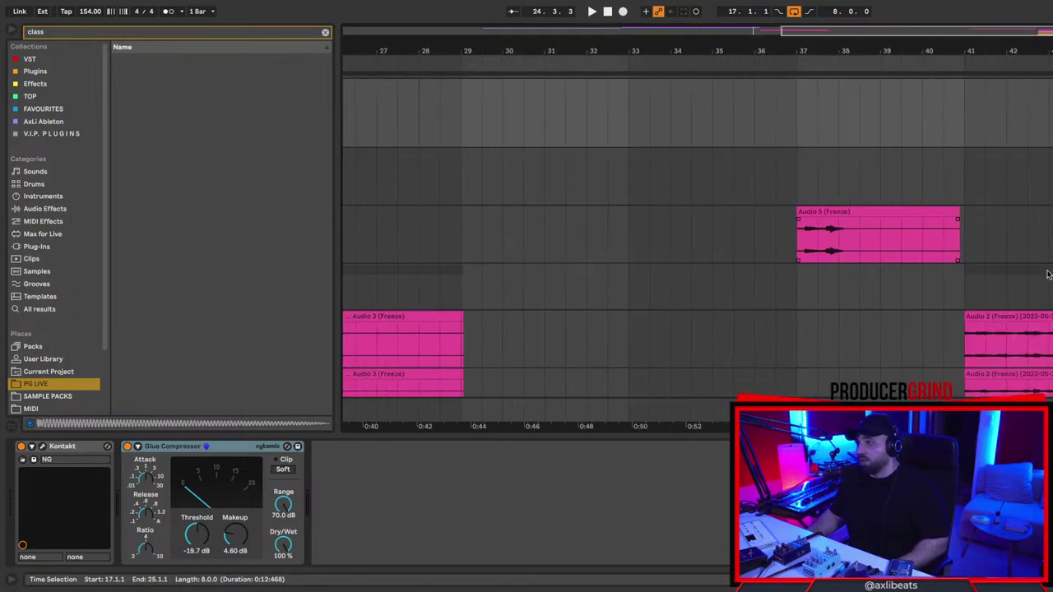
scroll(1046, 274, right, 6)
scroll(694, 239, down, 8)
key(minus)
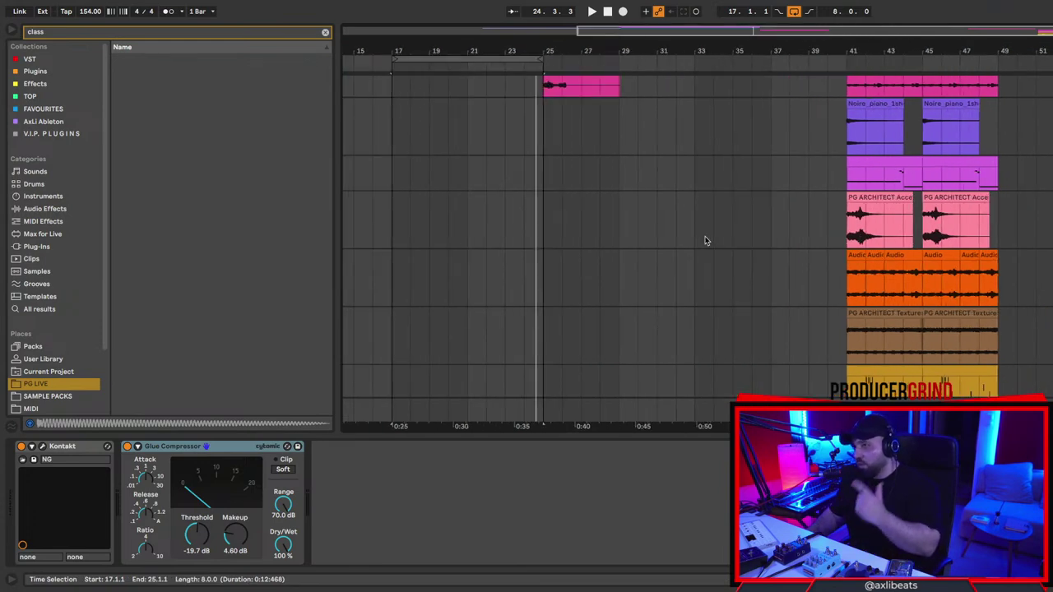
scroll(771, 229, up, 10)
scroll(771, 229, down, 5)
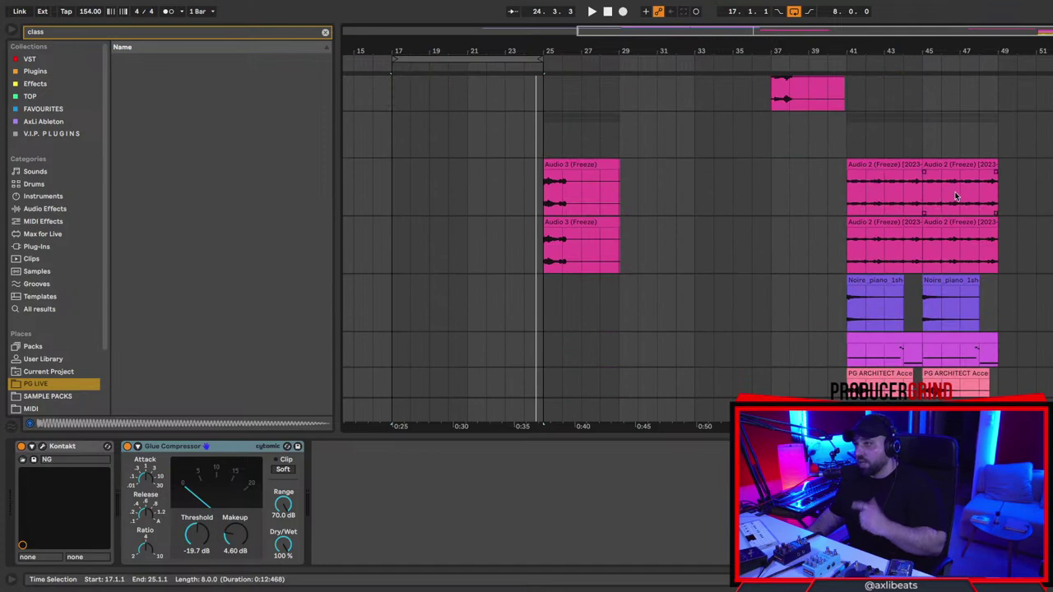
scroll(934, 286, down, 8)
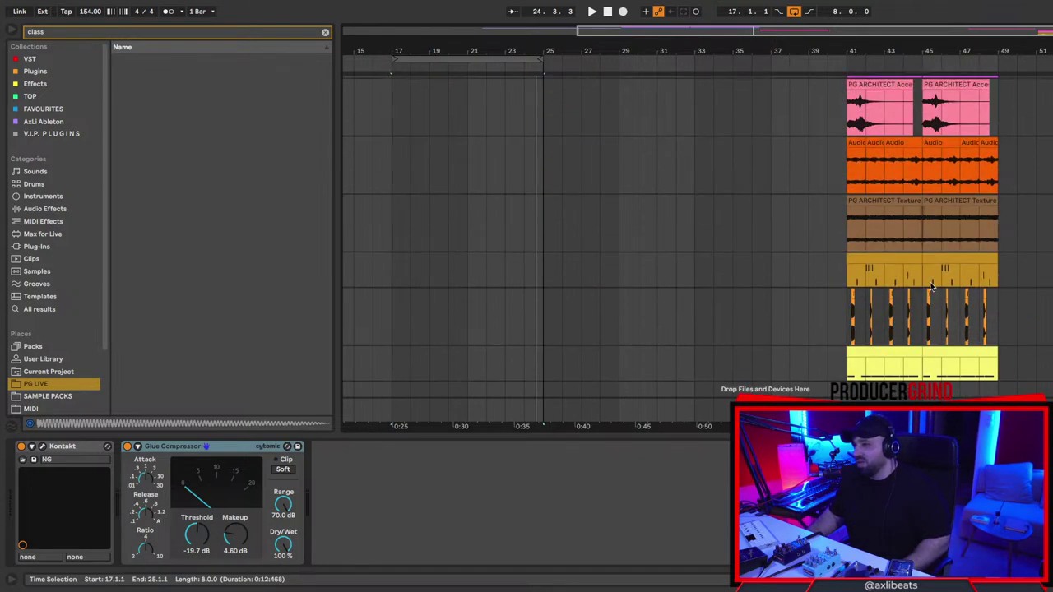
scroll(934, 285, up, 6)
key(h)
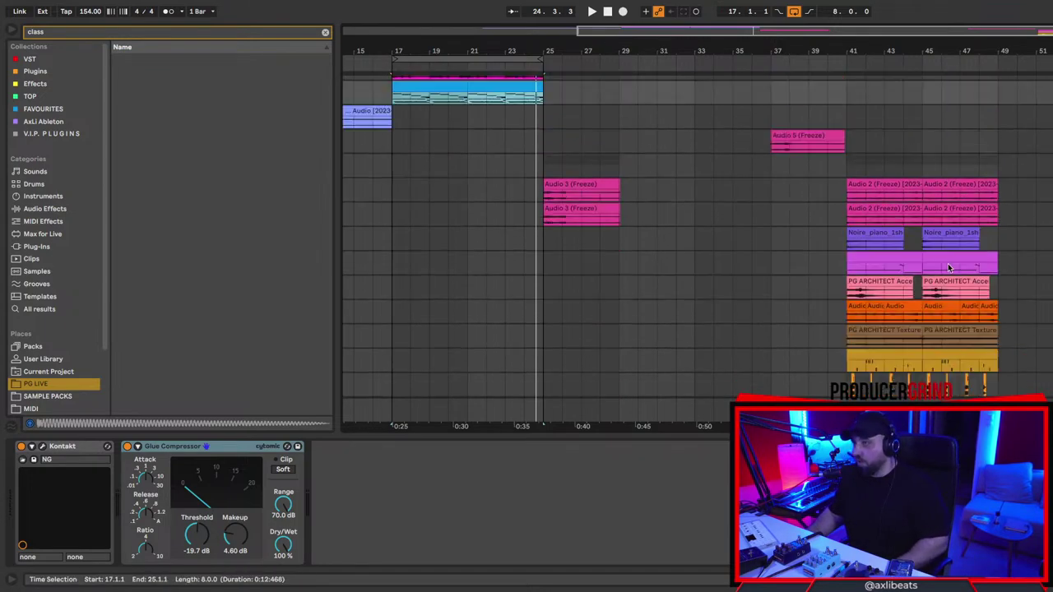
drag(1037, 188, 849, 216)
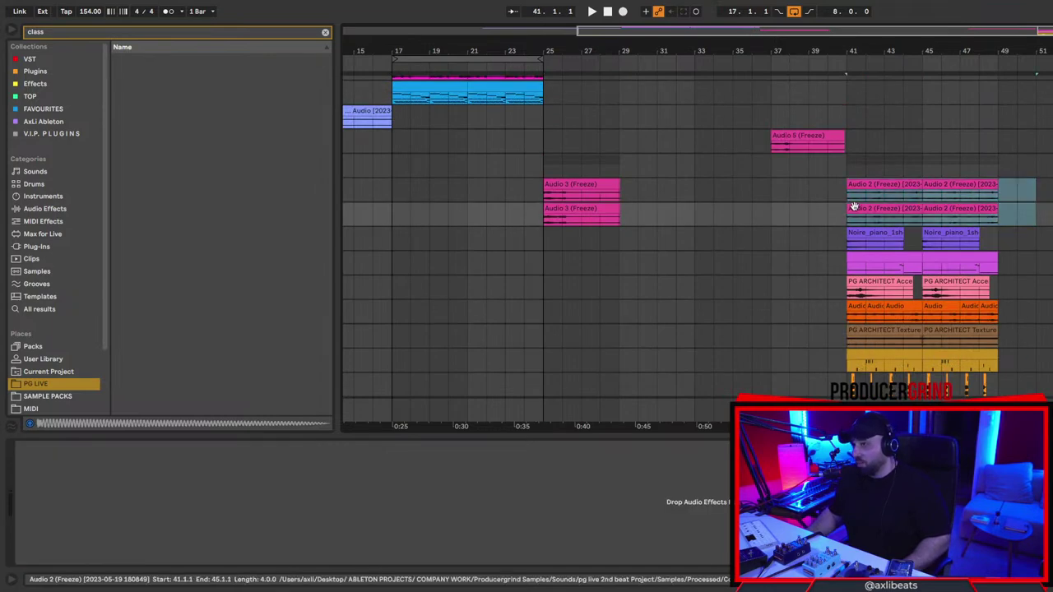
key(space)
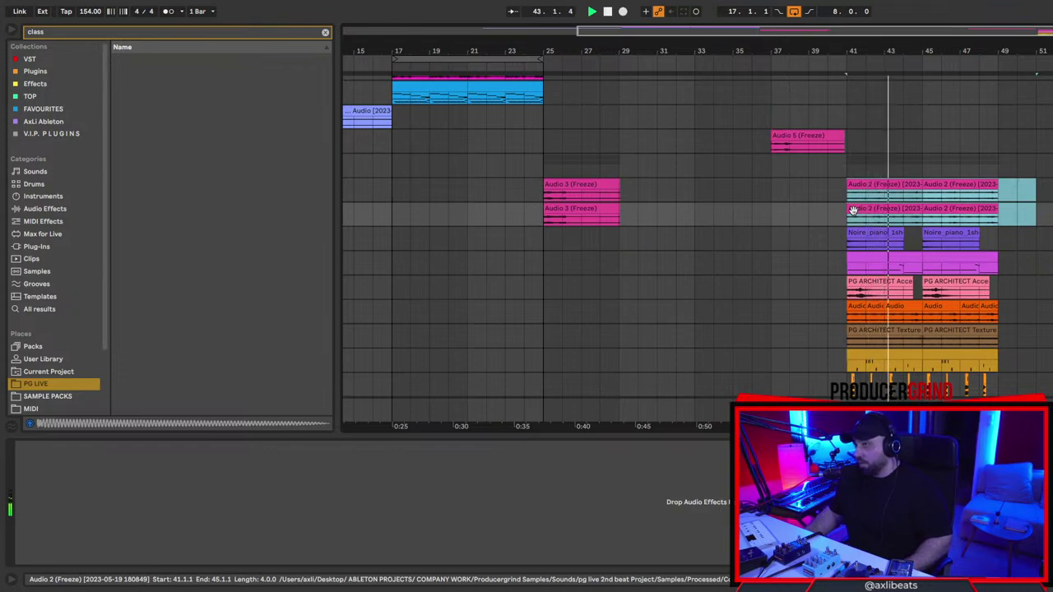
Replay the Event Horizon audio and blue MIDI clips from 17.1.1 and look over the surrounding tracks.
scroll(935, 208, left, 8)
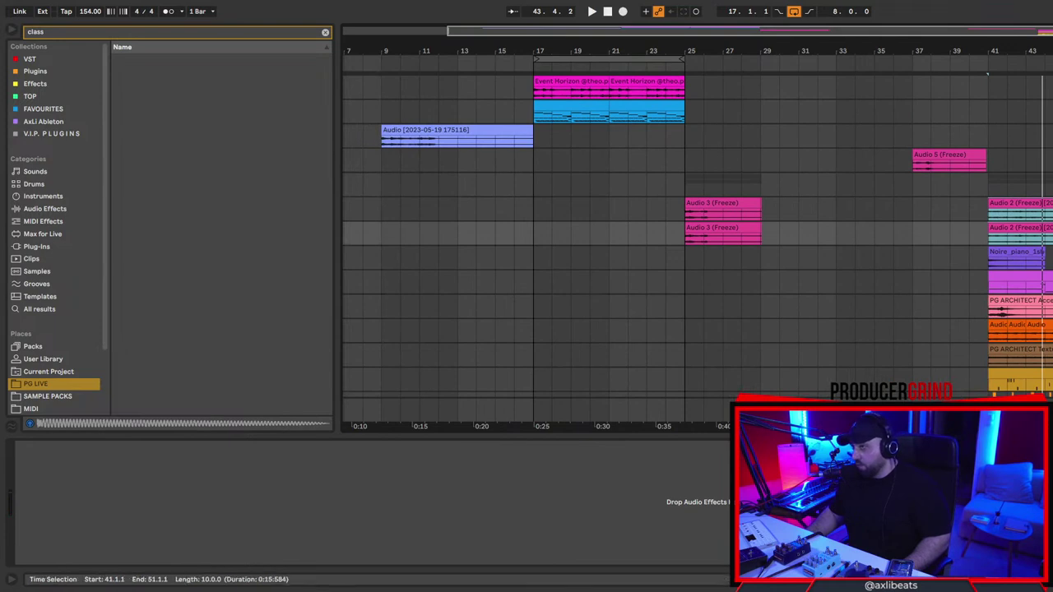
click(536, 116)
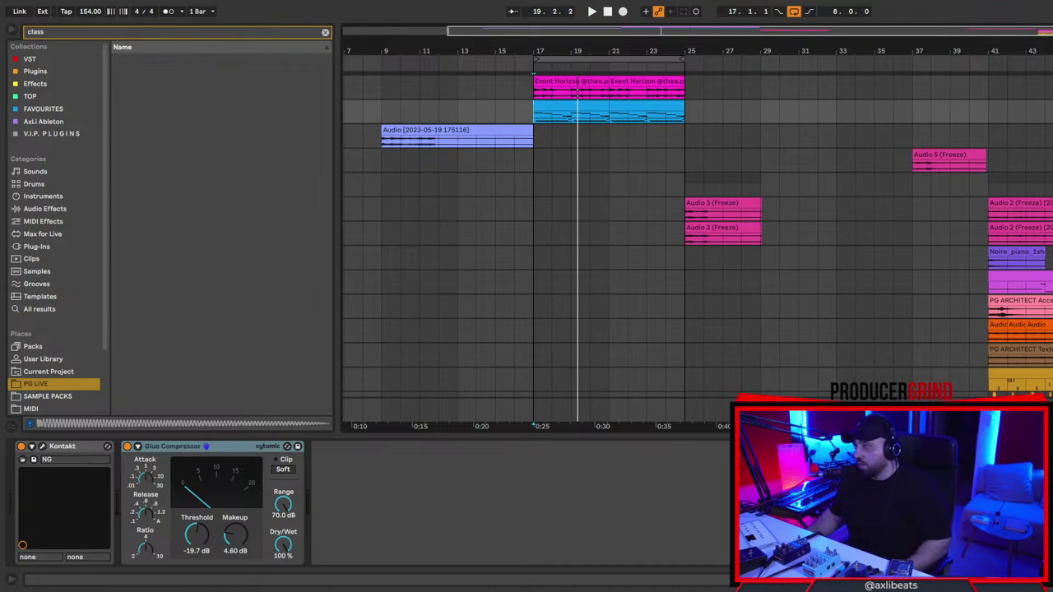
click(543, 132)
key(space)
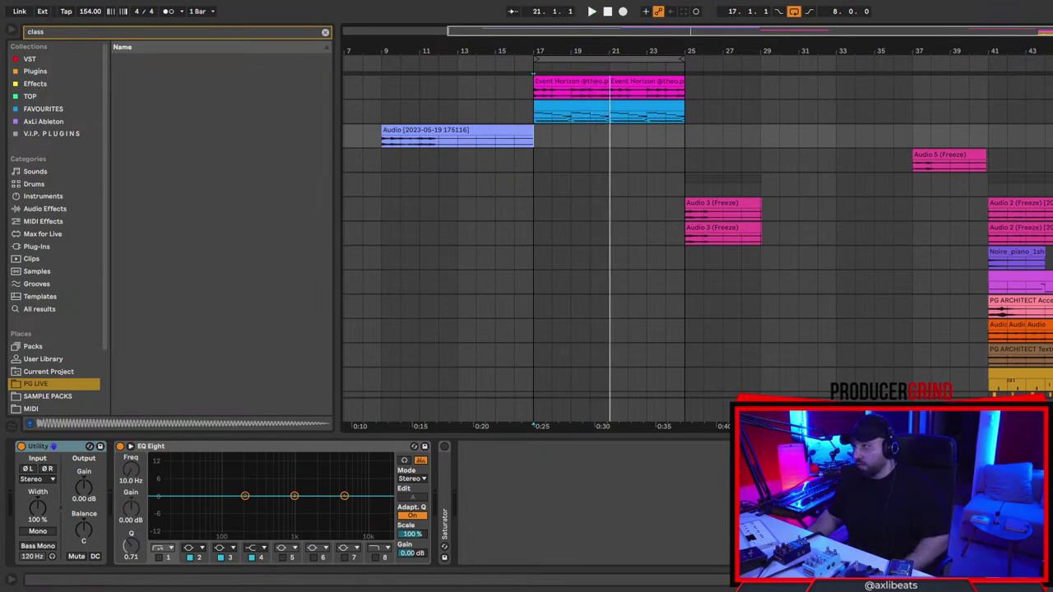
click(1046, 112)
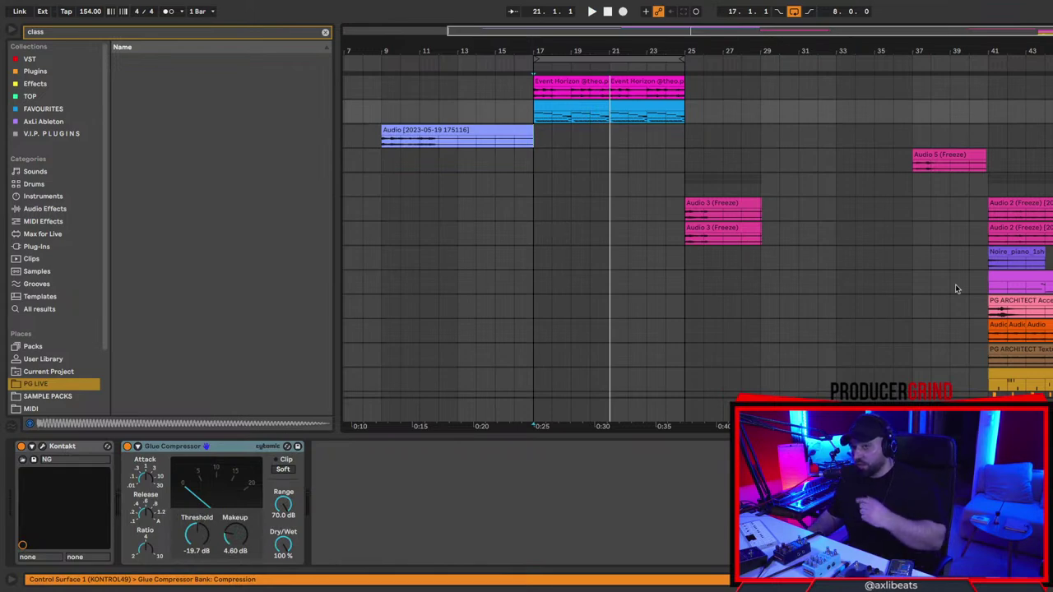
scroll(1033, 323, down, 1)
scroll(1033, 323, down, 3)
scroll(1030, 324, up, 4)
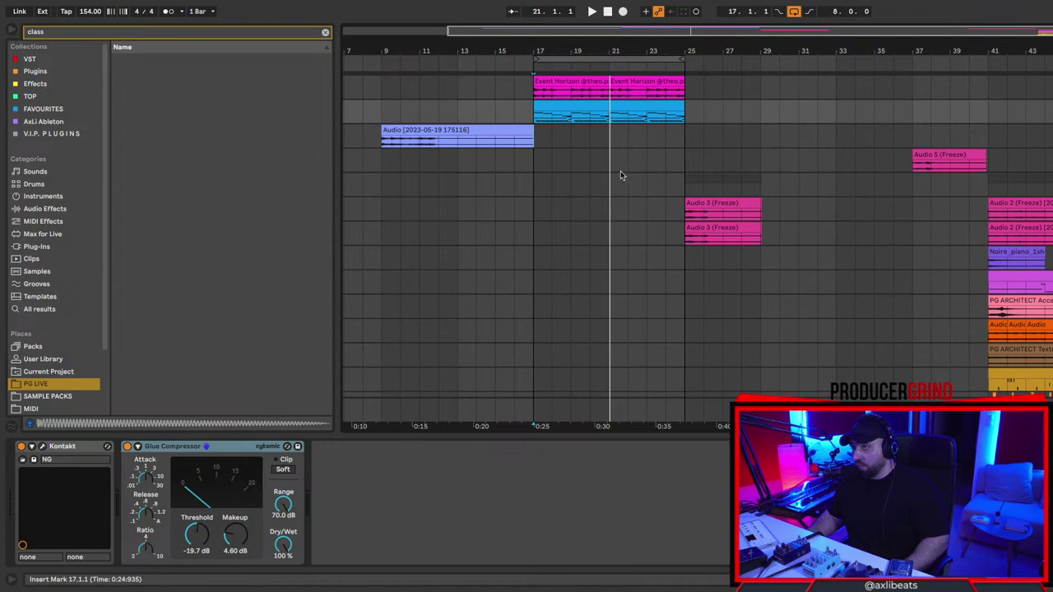
click(538, 162)
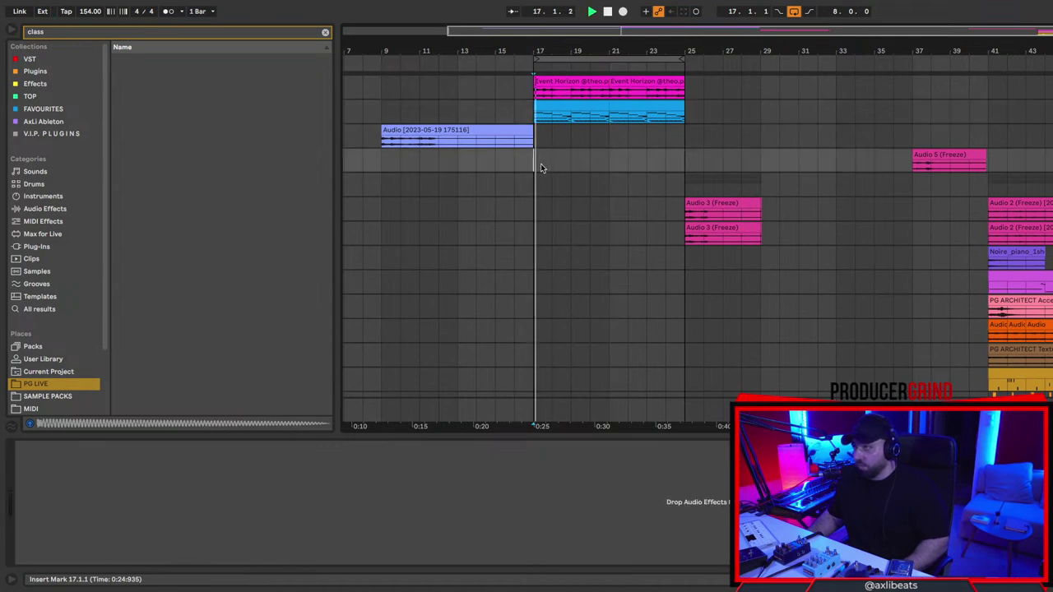
Audition the frozen Audio 3 clip in a four-bar loop starting at 25.1.1.
click(682, 211)
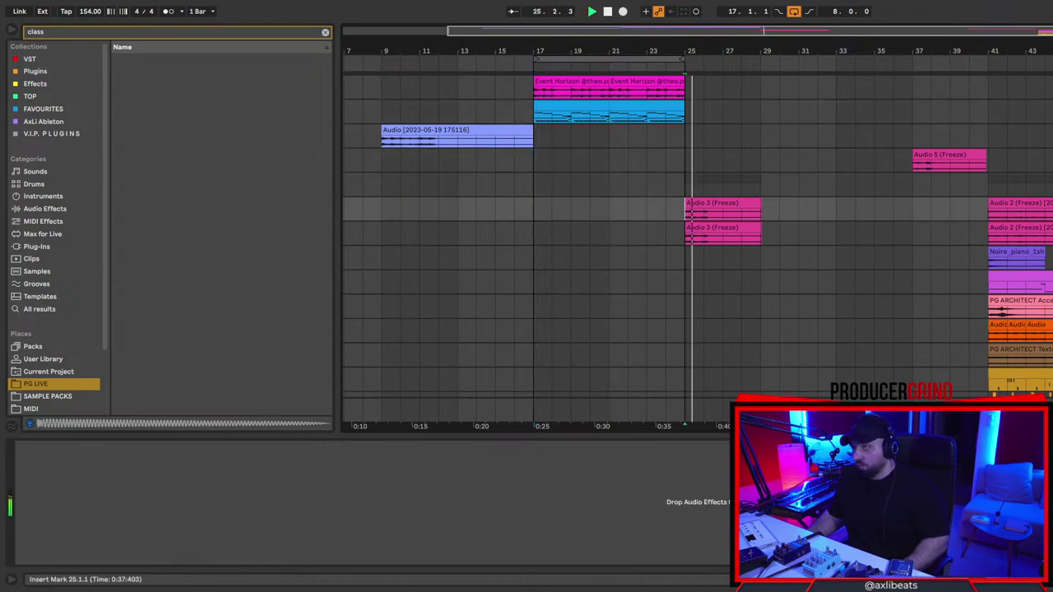
click(720, 211)
key(z)
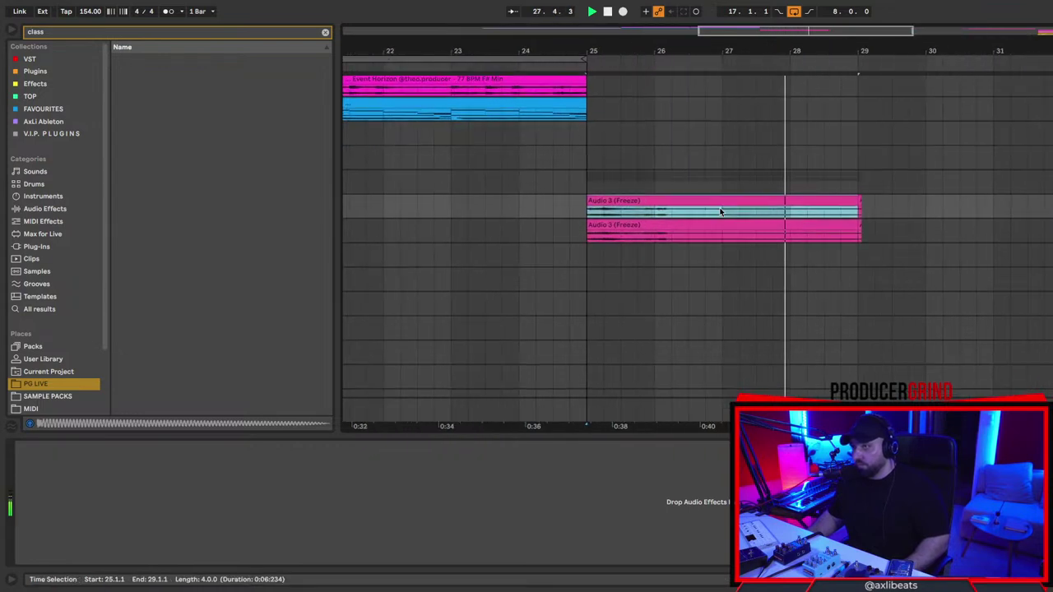
key(super+l)
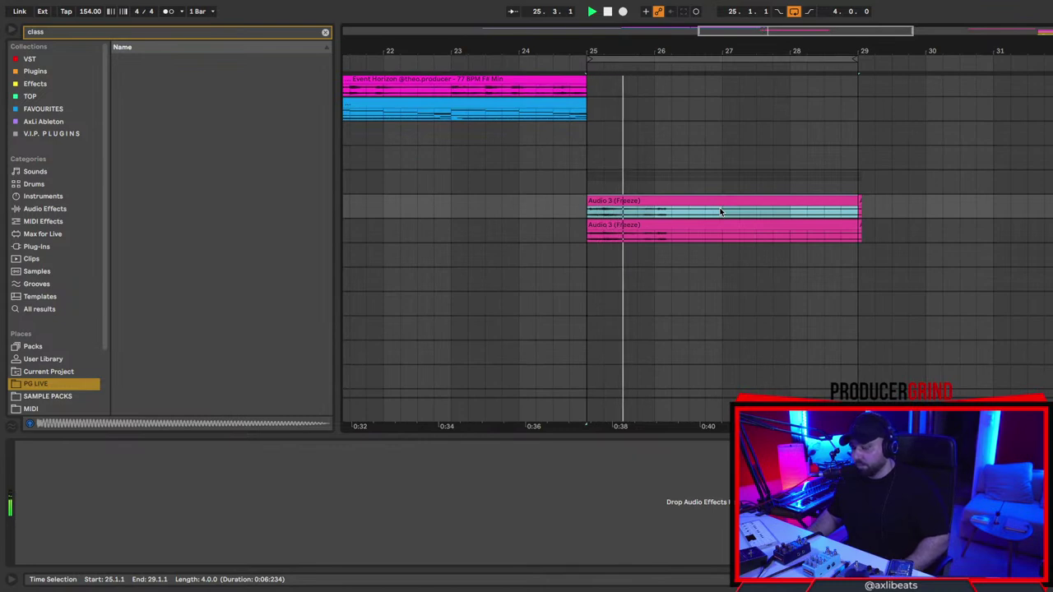
Audition the Audio 5 (Freeze) clip from 37.1.1 with the loop extended to four full bars.
scroll(721, 211, down, 4)
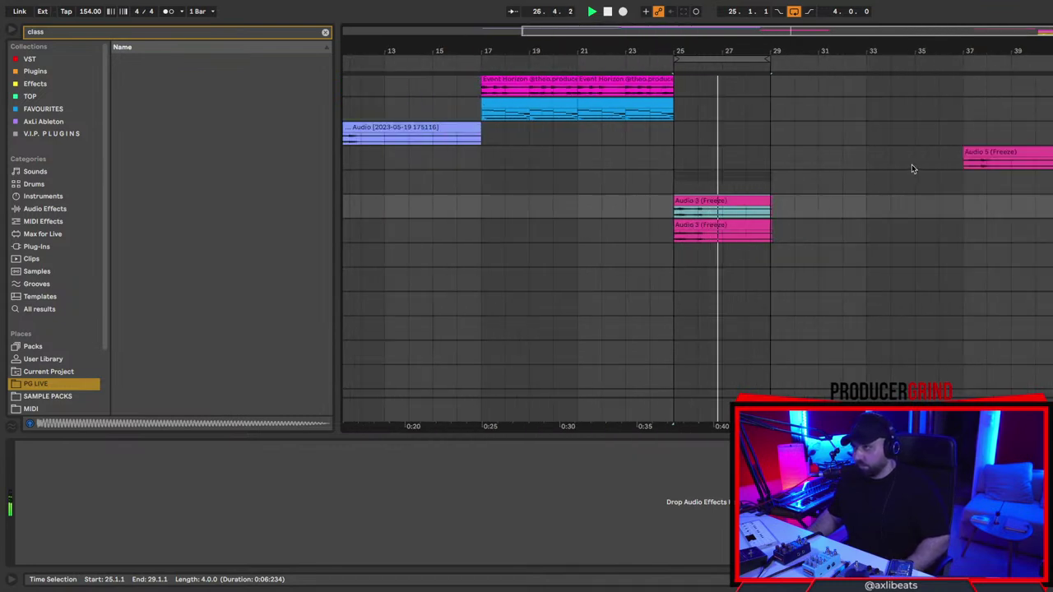
key(space)
click(967, 169)
scroll(967, 170, right, 2)
scroll(965, 166, right, 1)
key(space)
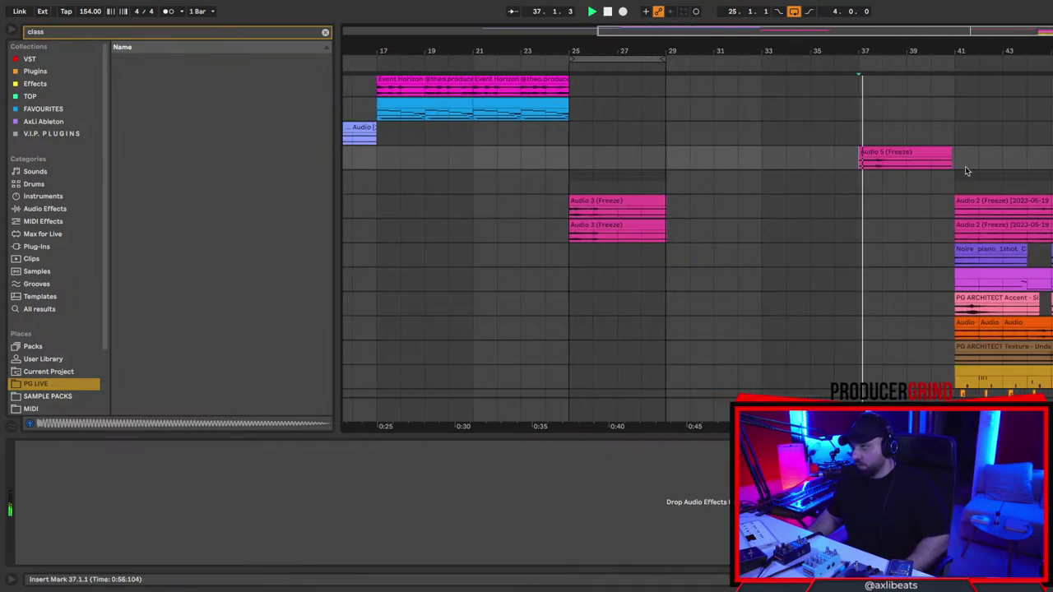
click(893, 151)
key(ctrl+l)
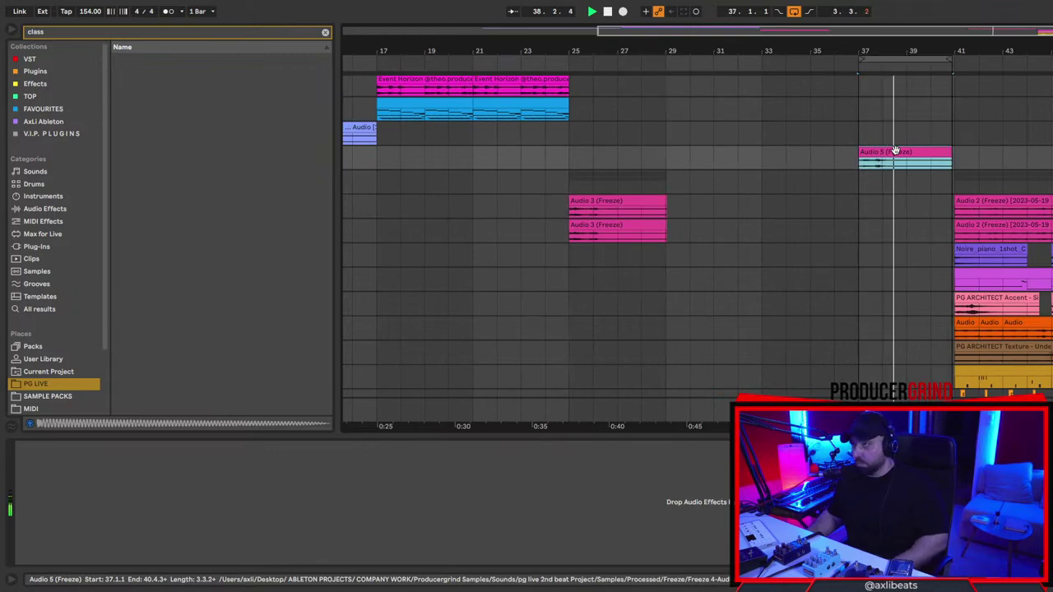
drag(949, 60, 952, 59)
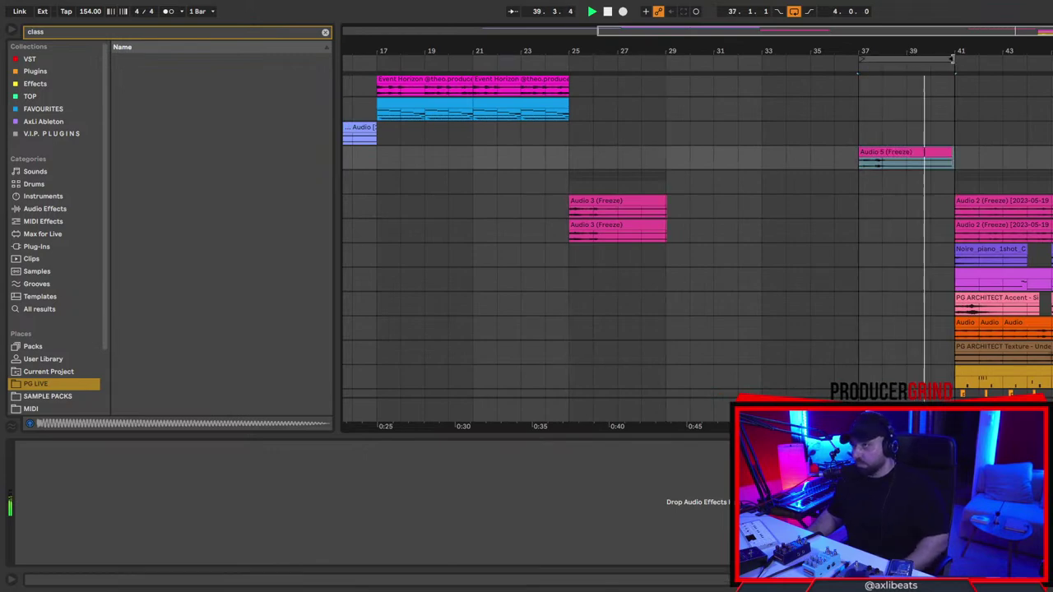
key(space)
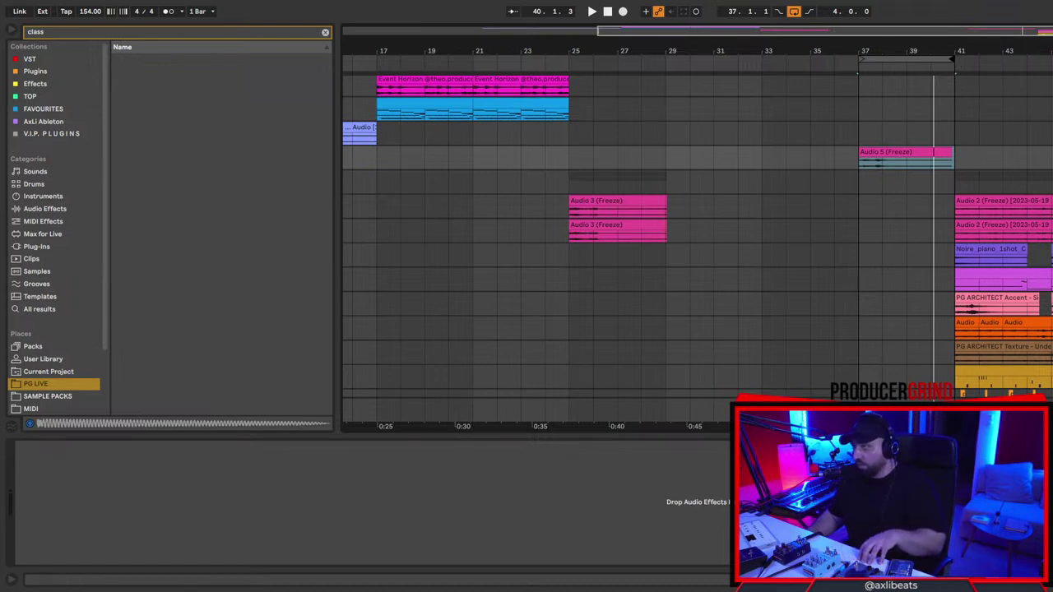
Make the Audio 5 track taller and play the purple audio clip from 9.1.1.
key(alt+plus)
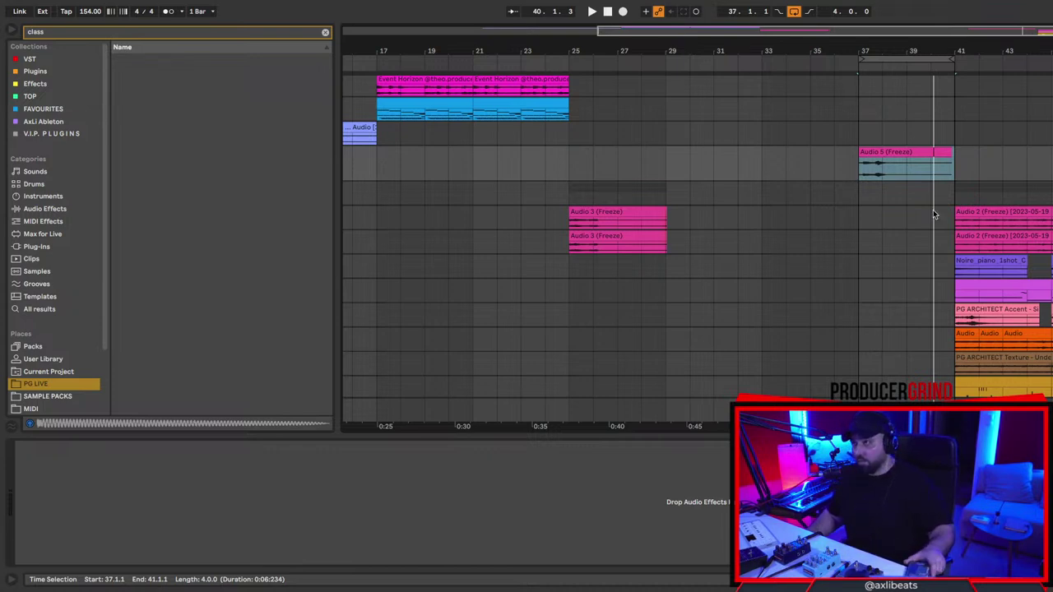
scroll(706, 250, left, 5)
scroll(702, 254, down, 1)
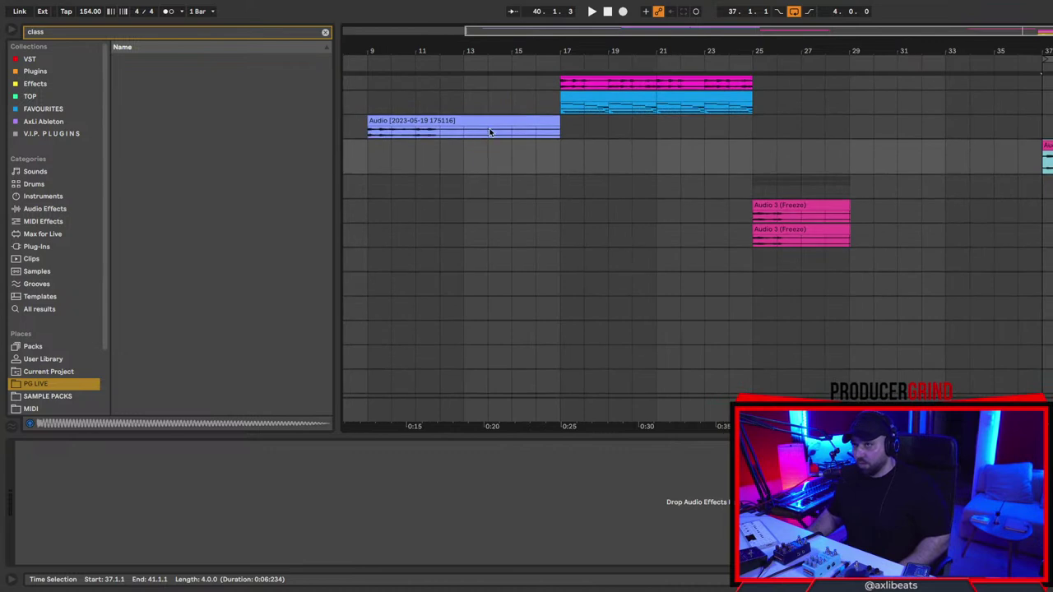
click(461, 121)
key(space)
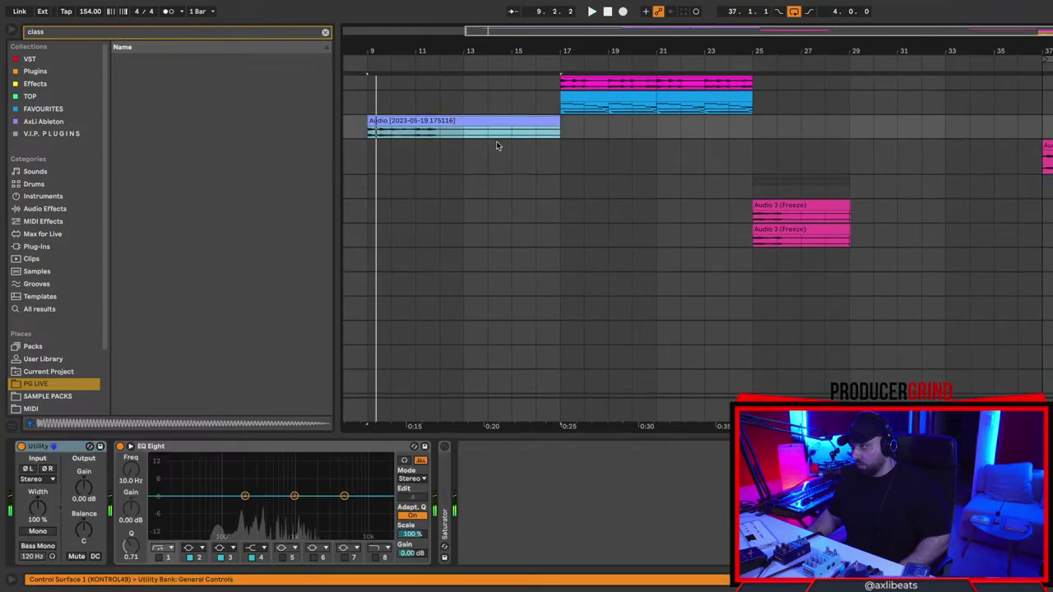
key(space)
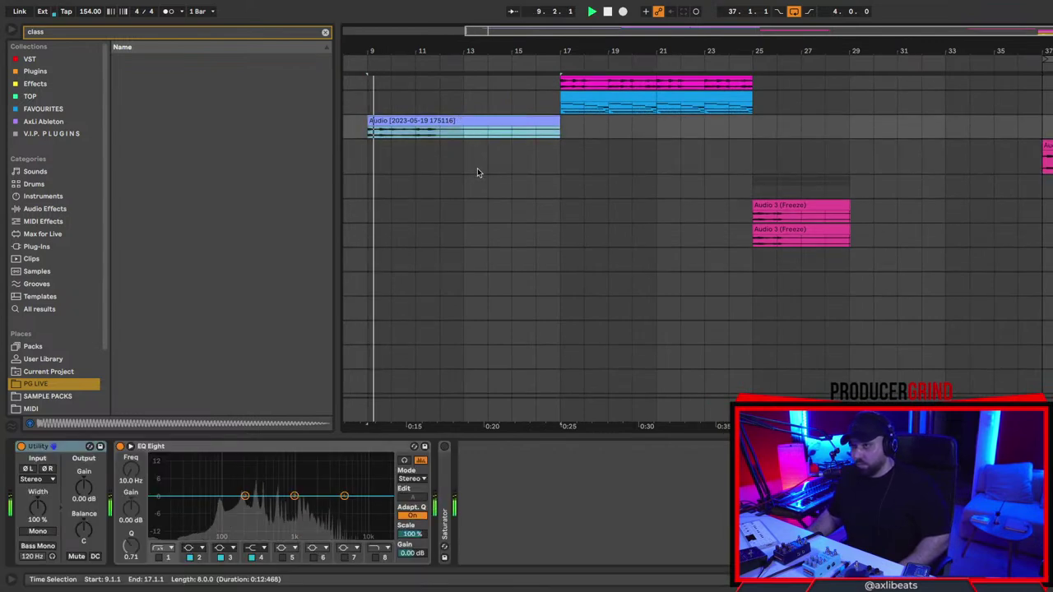
Make the purple audio clip's track taller and listen to the clip in an eight-bar loop from 9.1.1.
key(alt+plus)
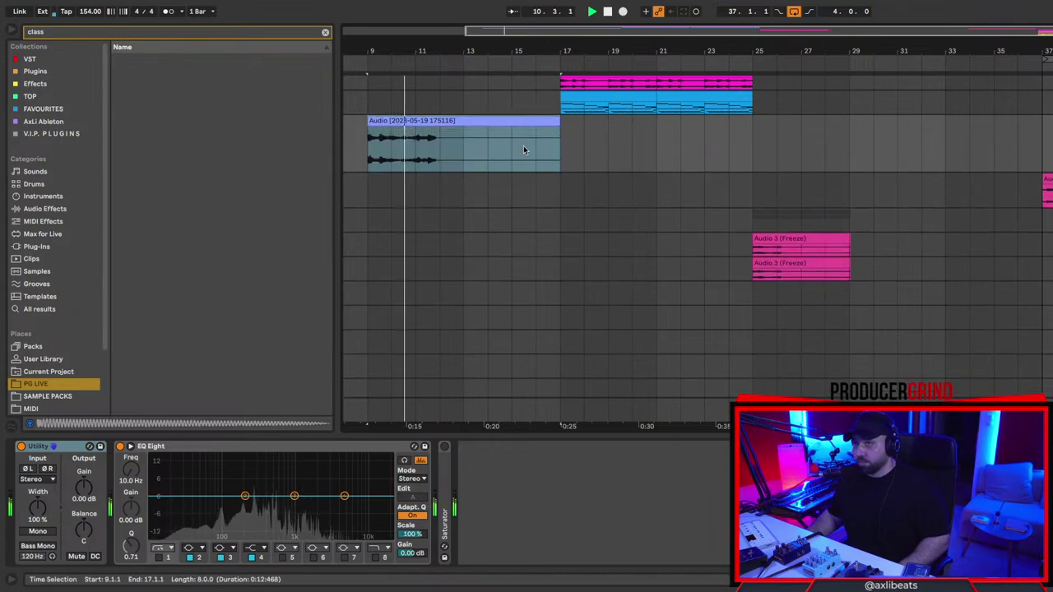
key(minus)
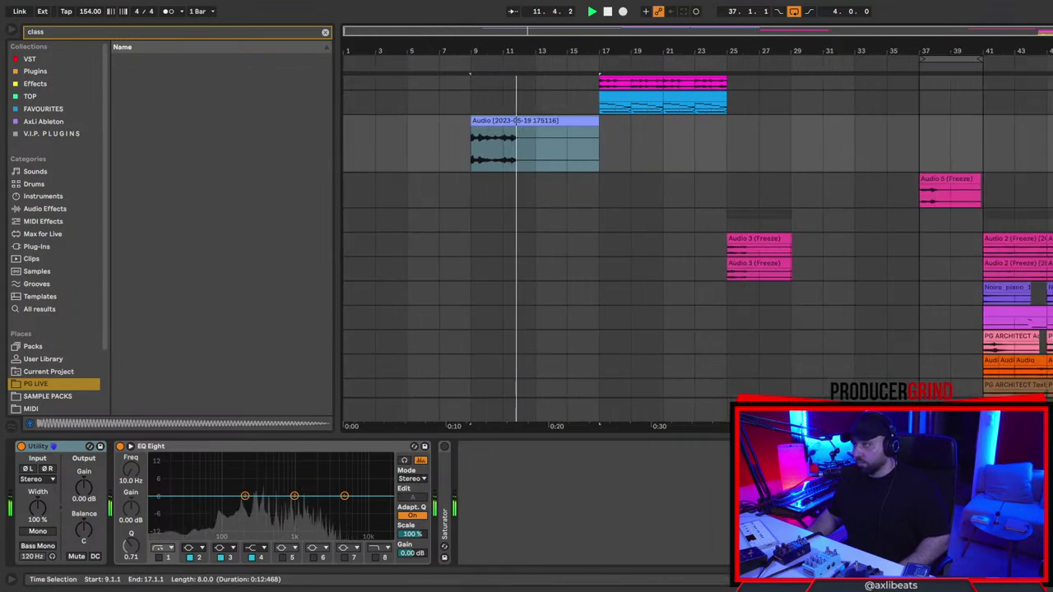
scroll(1032, 227, down, 4)
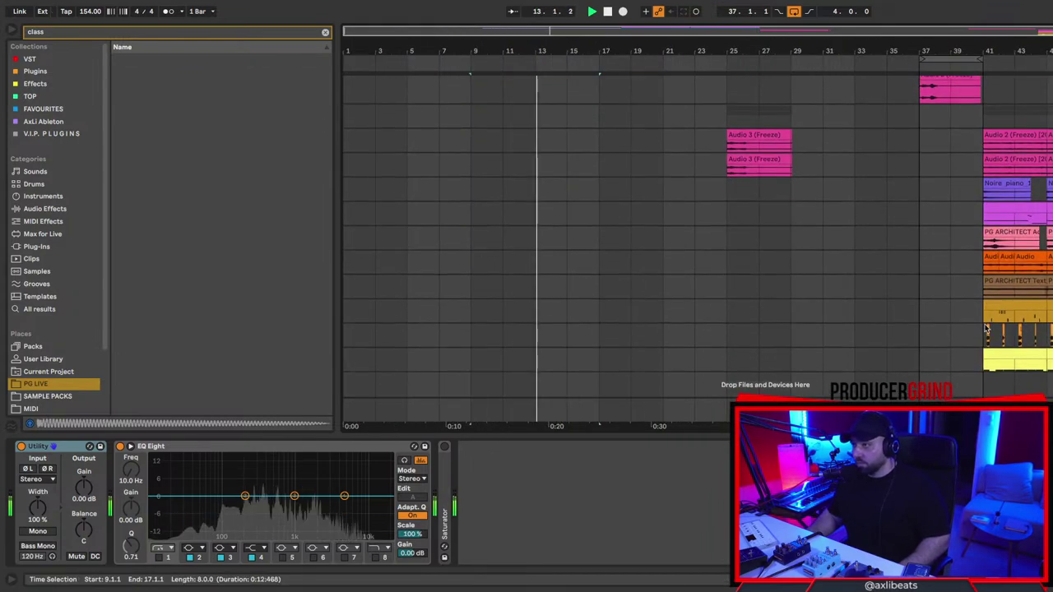
scroll(606, 262, up, 5)
key(plus)
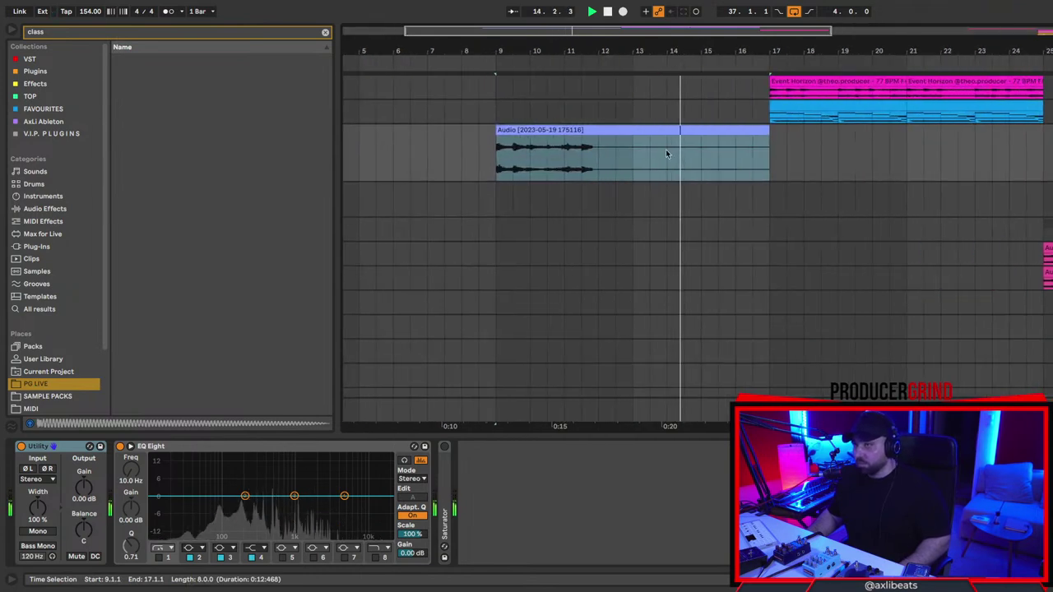
click(703, 128)
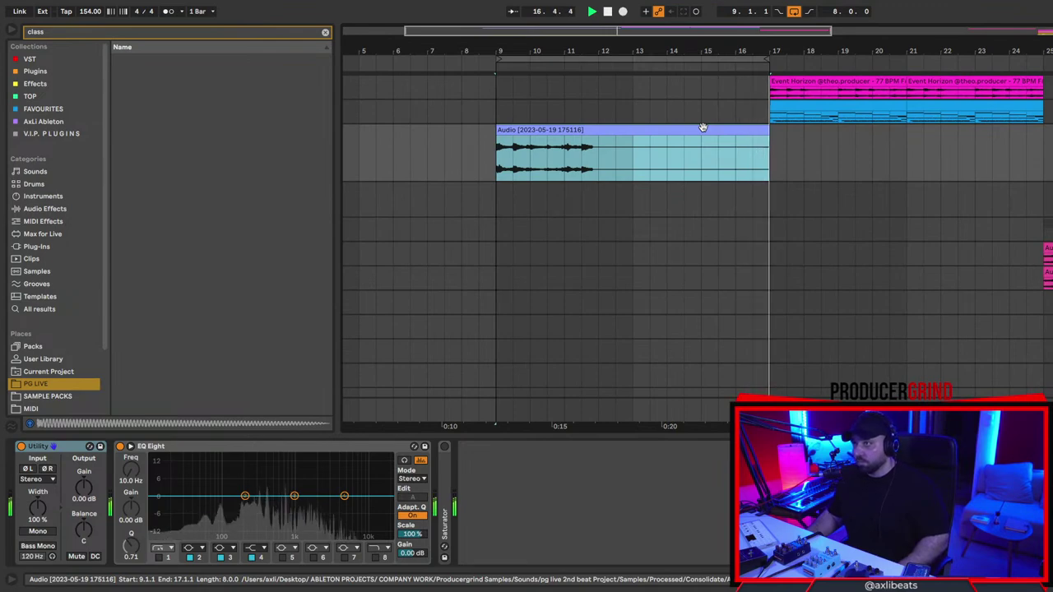
key(space)
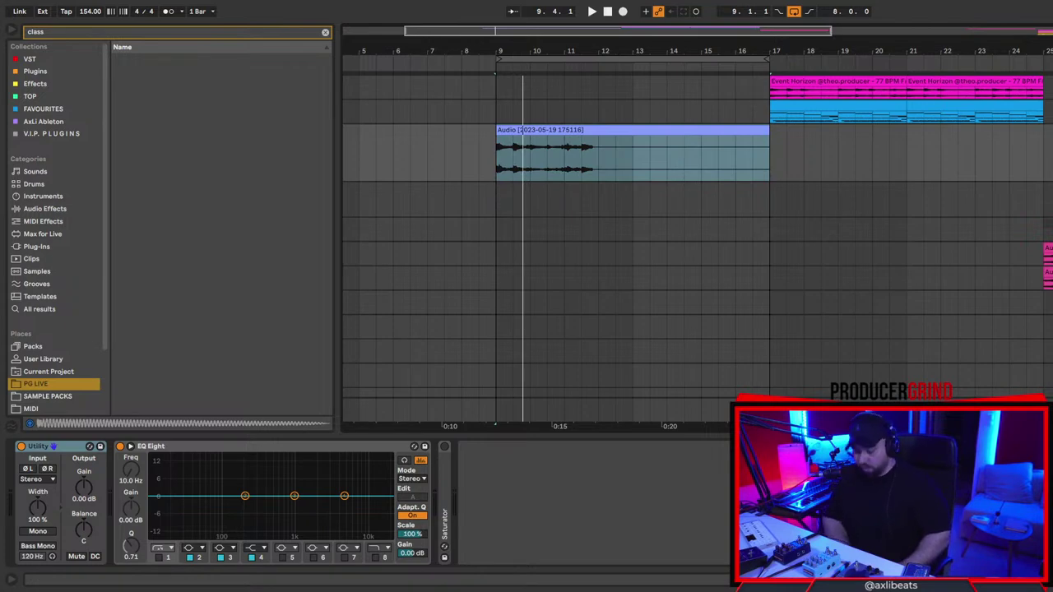
Insert a new MIDI track directly below the purple audio clip's track.
key(ctrl+shift+t)
key(Down)
key(Up)
click(630, 191)
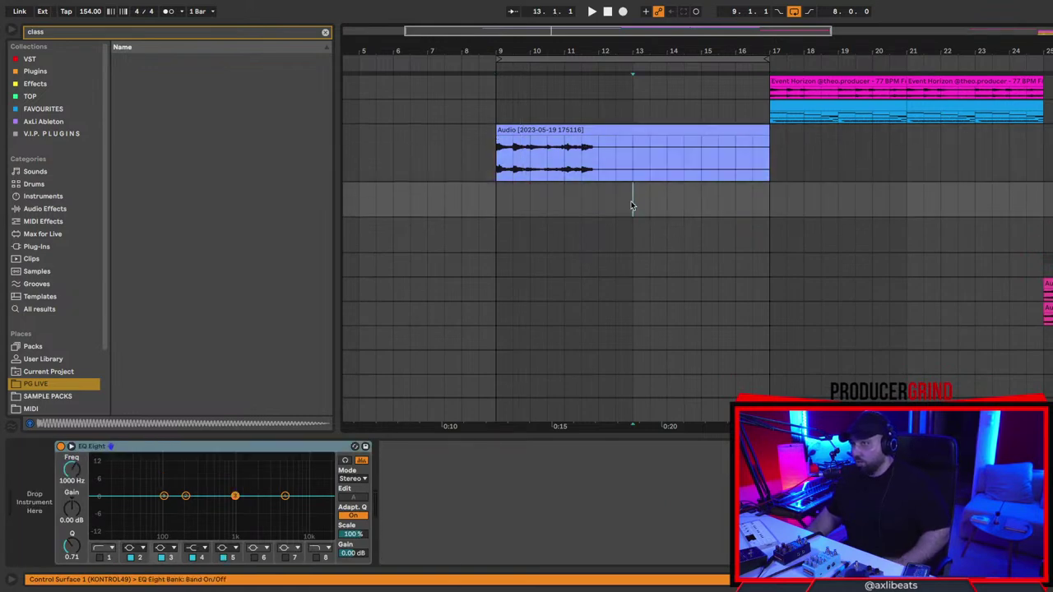
Consolidate the eight-bar purple audio clip at 9.1.1 and load it into a Simpler on the new MIDI track.
click(629, 130)
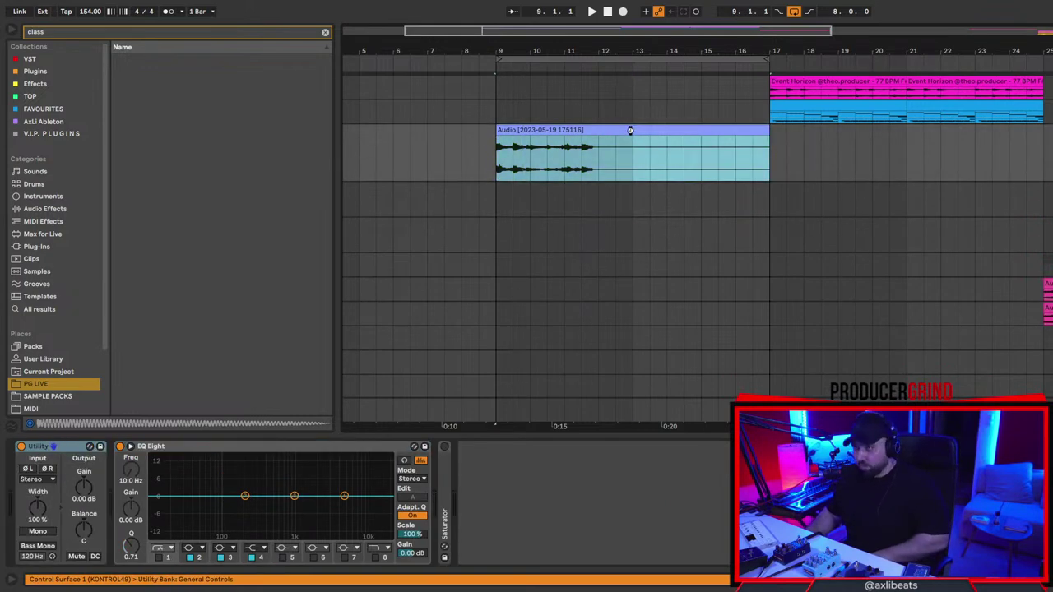
key(ctrl+j)
click(691, 198)
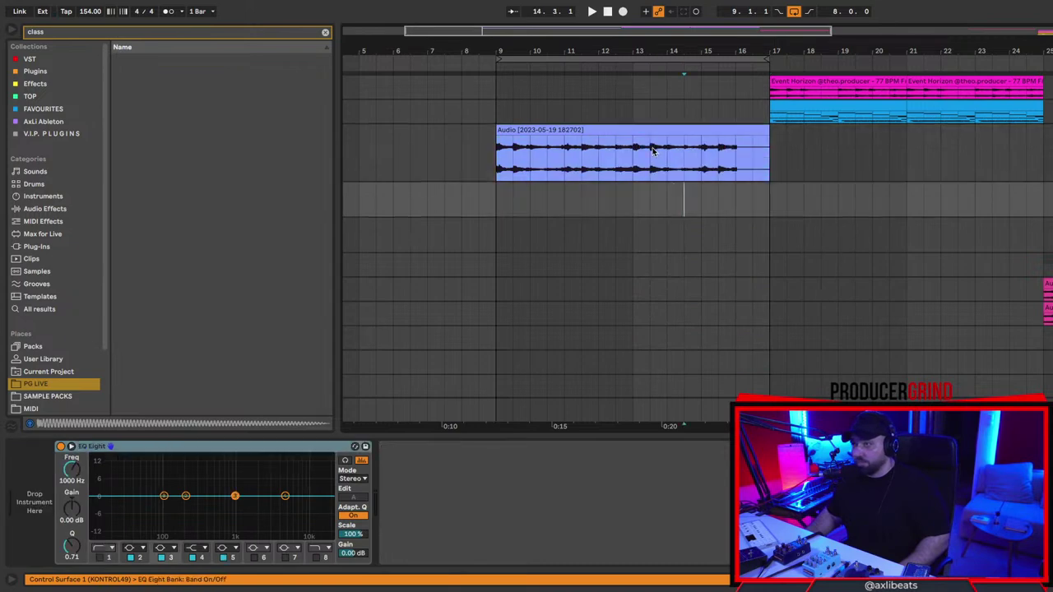
drag(136, 498, 139, 498)
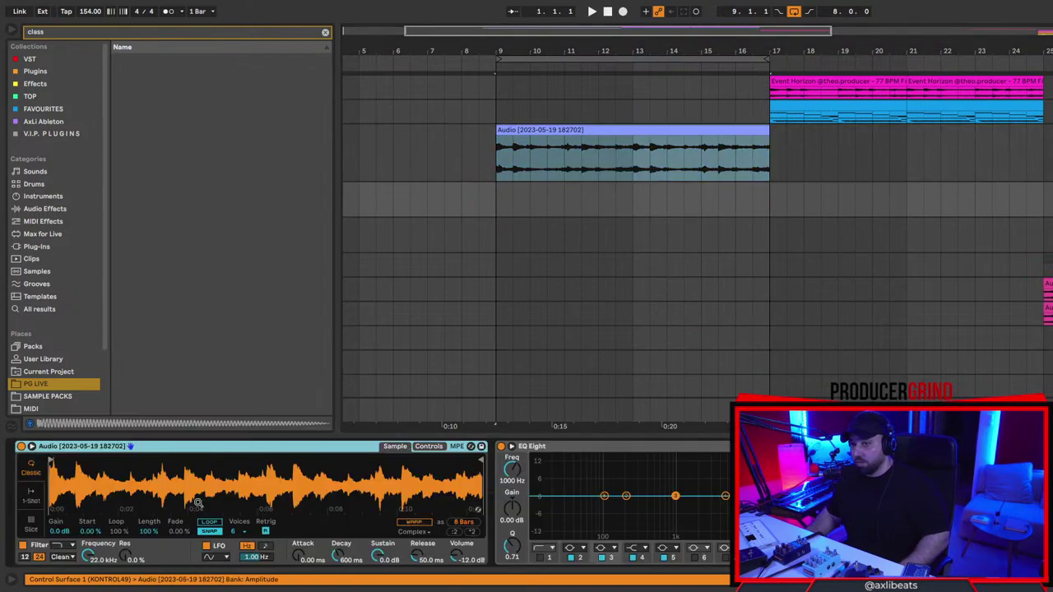
Switch the Simpler to Slice mode with slicing by Beat, and make its MIDI track taller.
click(36, 527)
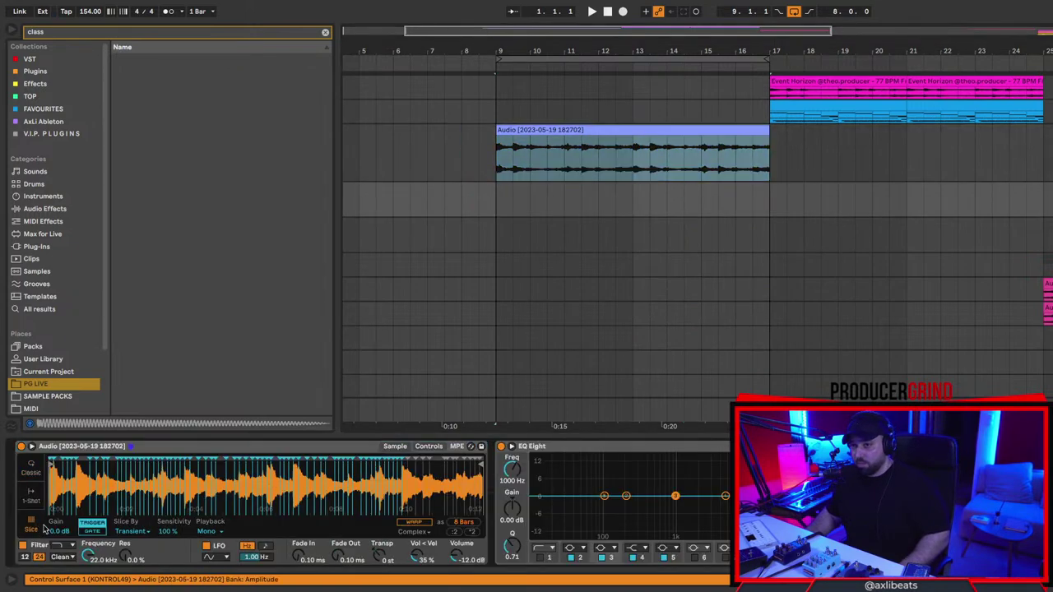
click(132, 531)
click(145, 554)
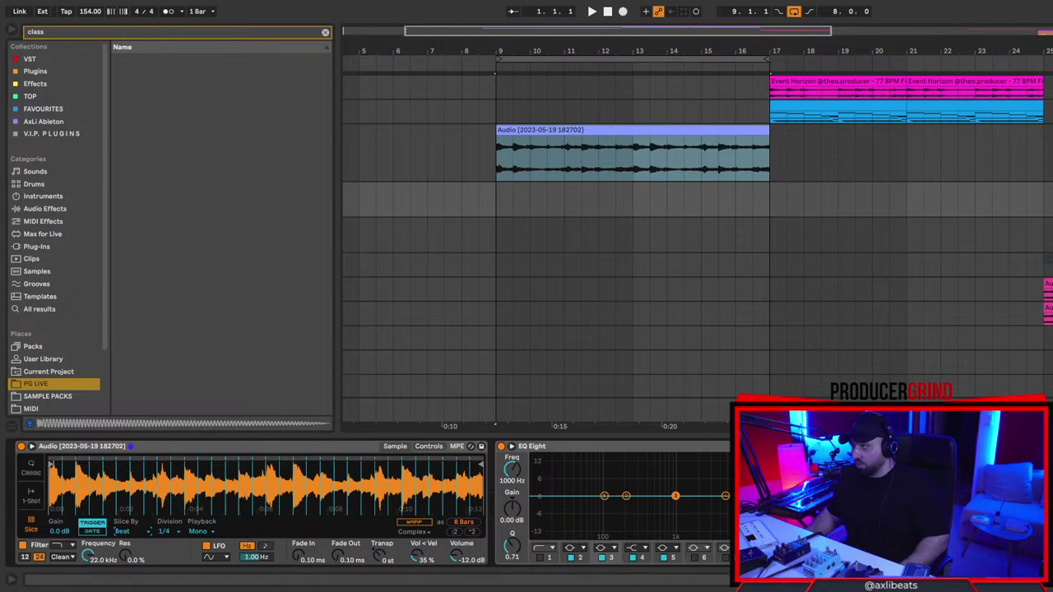
drag(1051, 217, 1051, 261)
scroll(911, 236, down, 2)
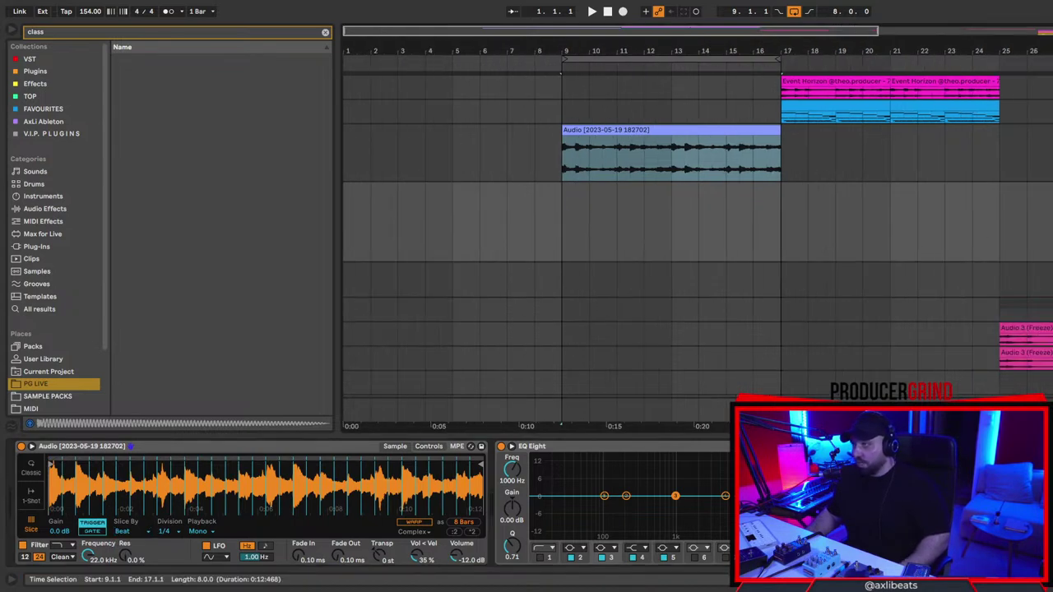
Insert a new MIDI track below the Simpler track and load the Riffer VST plug-in on it.
key(ctrl+shift+t)
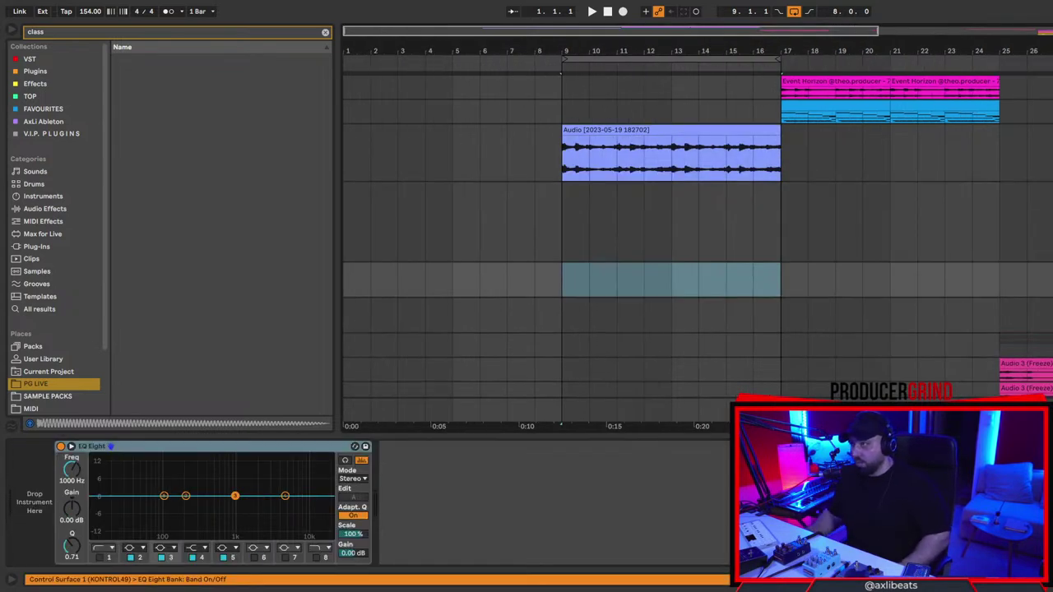
key(ctrl+f)
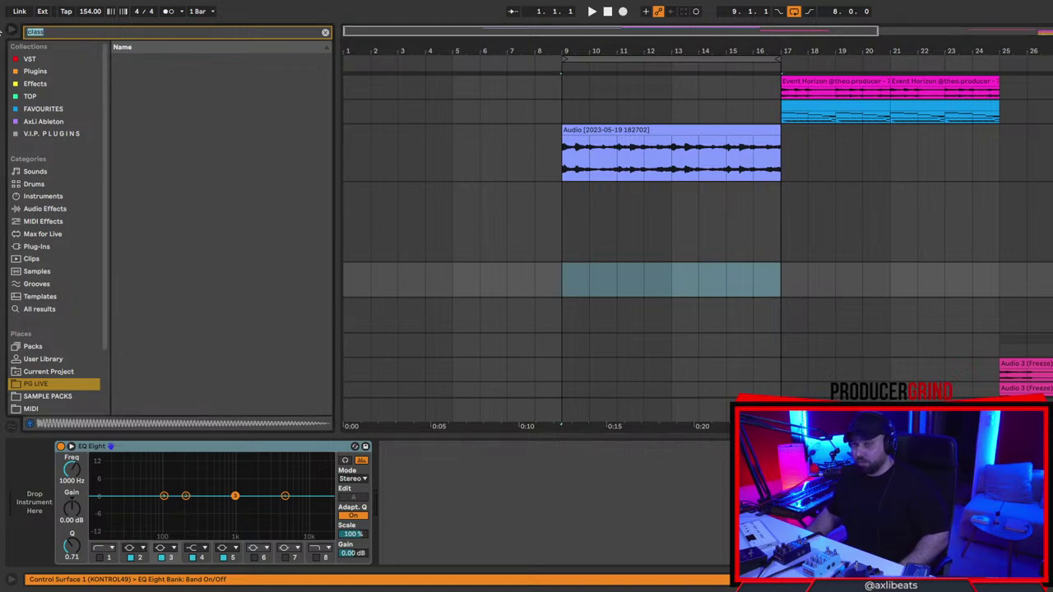
text(riffer)
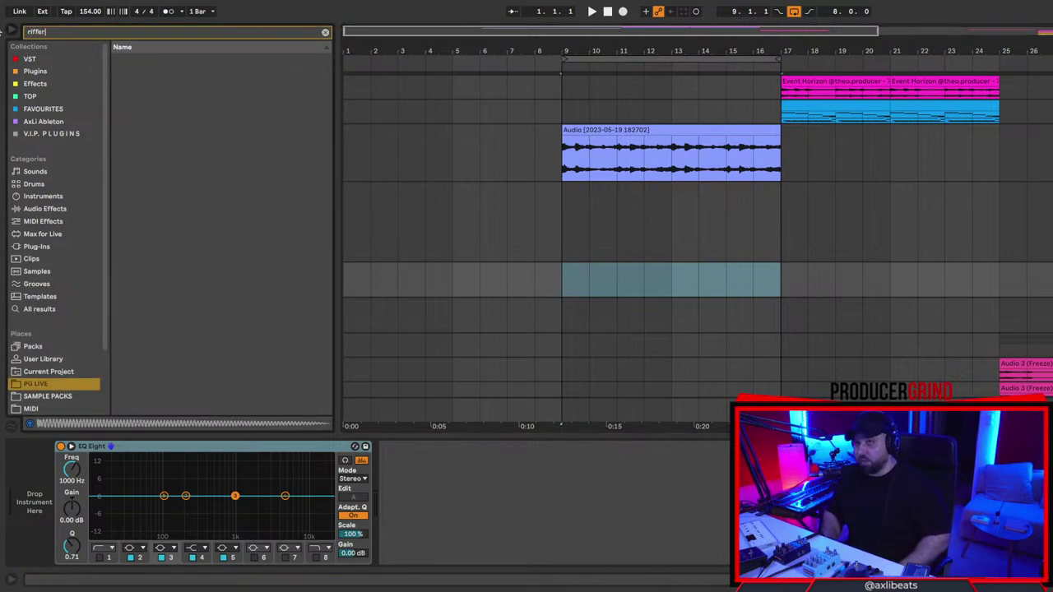
click(56, 250)
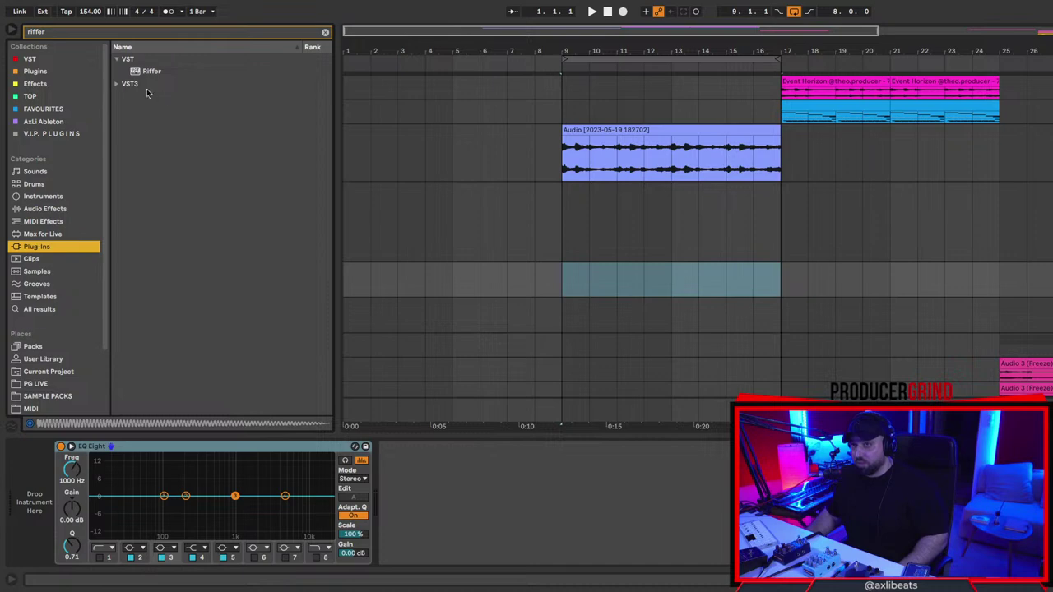
key(Down)
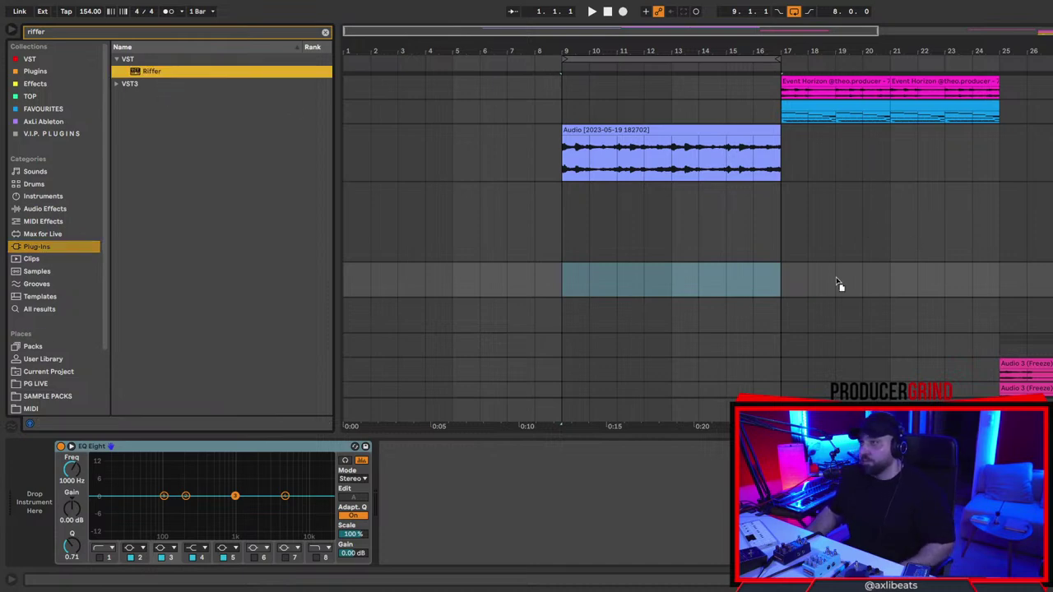
key(Return)
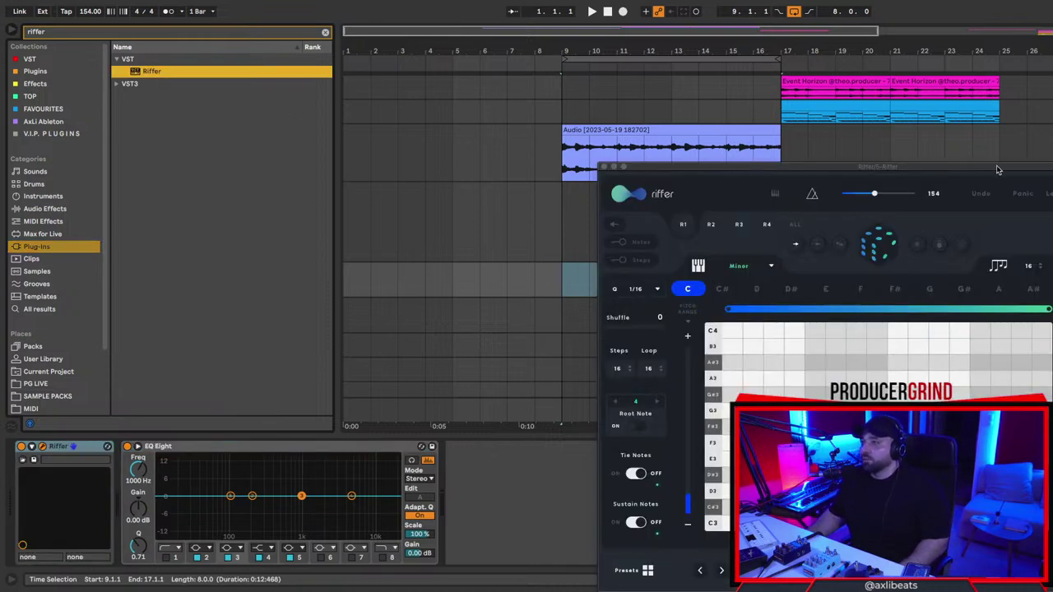
drag(997, 169, 892, 104)
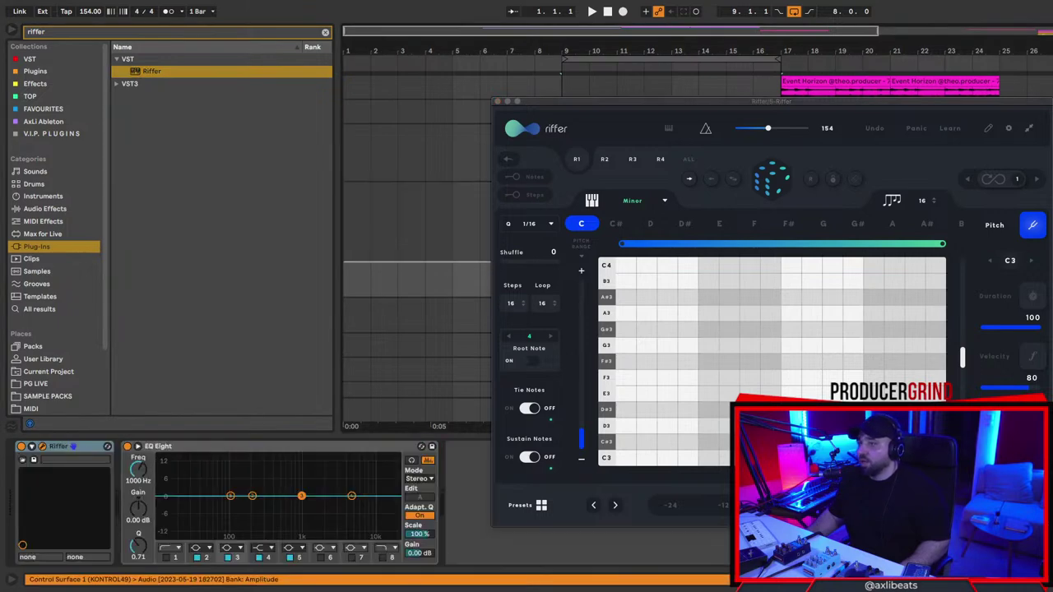
Generate a random riff in Riffer, close the plug-in window and return to the Simpler track.
click(770, 178)
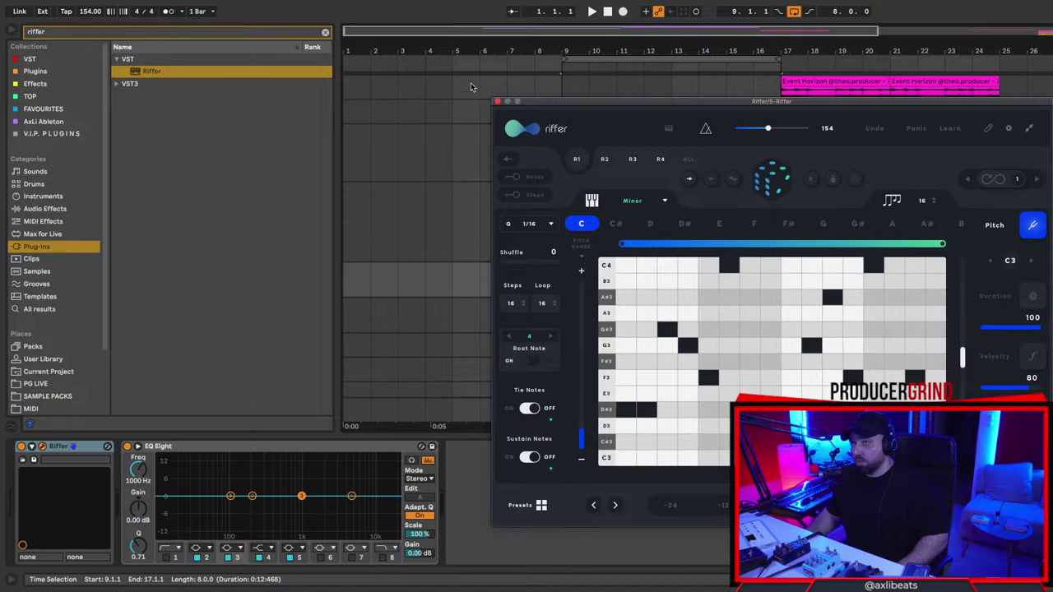
click(498, 103)
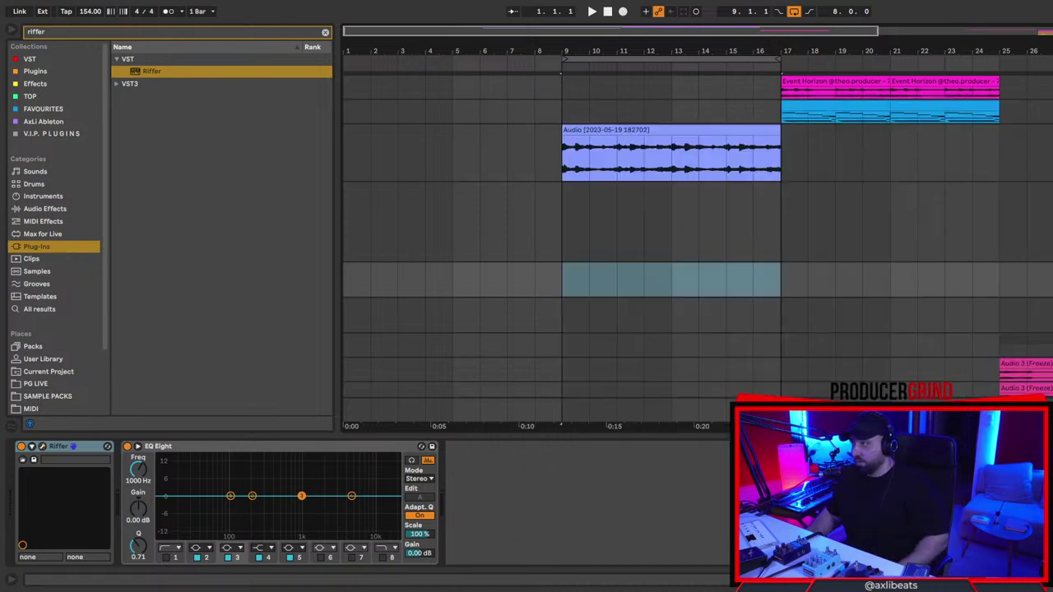
click(1048, 194)
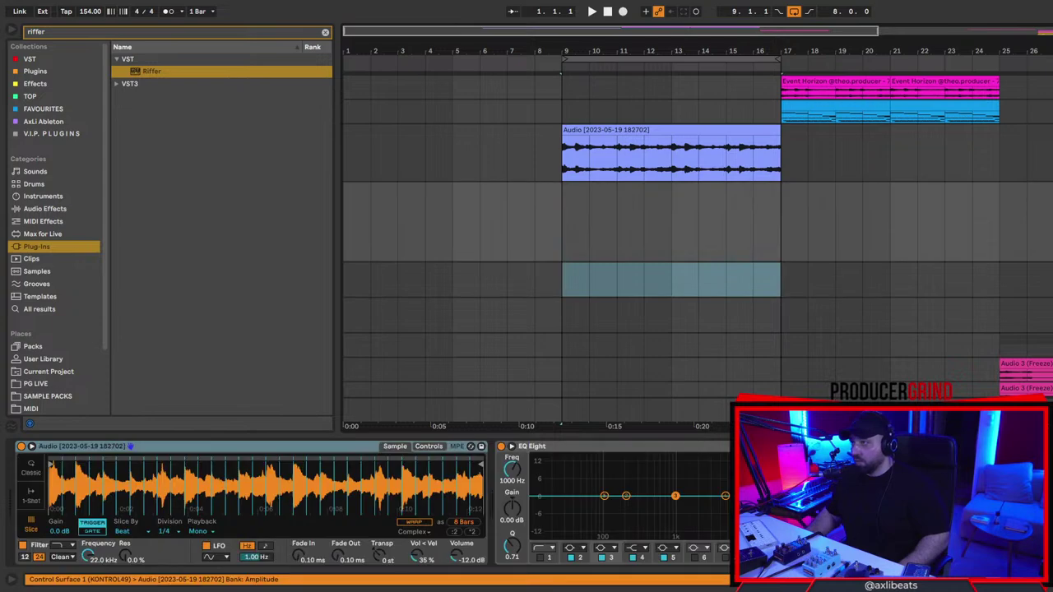
click(1047, 273)
click(1047, 193)
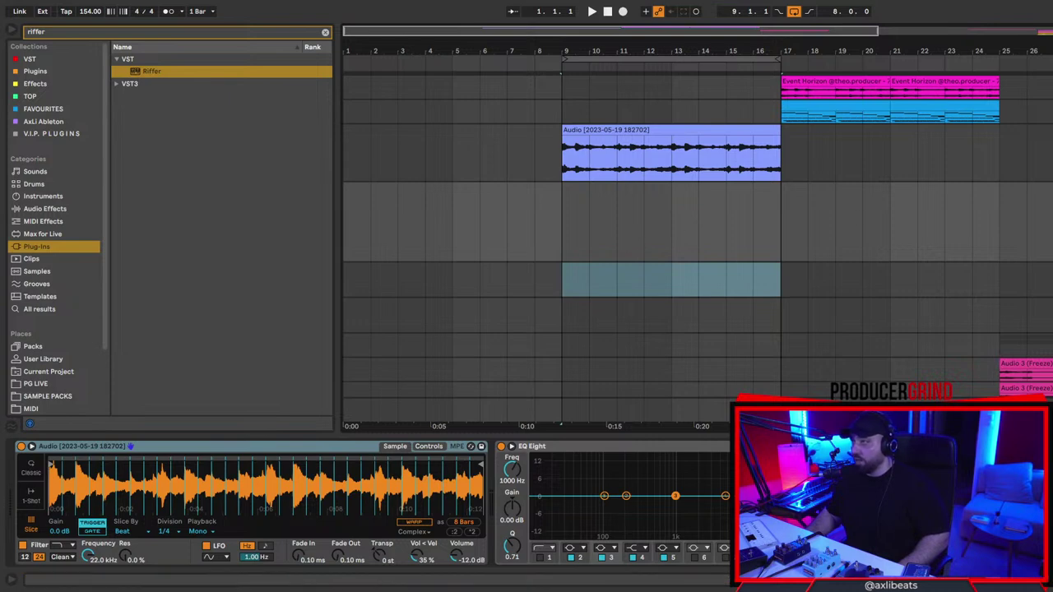
Listen to the Simpler track together with the purple audio clip from 9.1.1, using the range up to 17.1.1.
drag(583, 245, 779, 260)
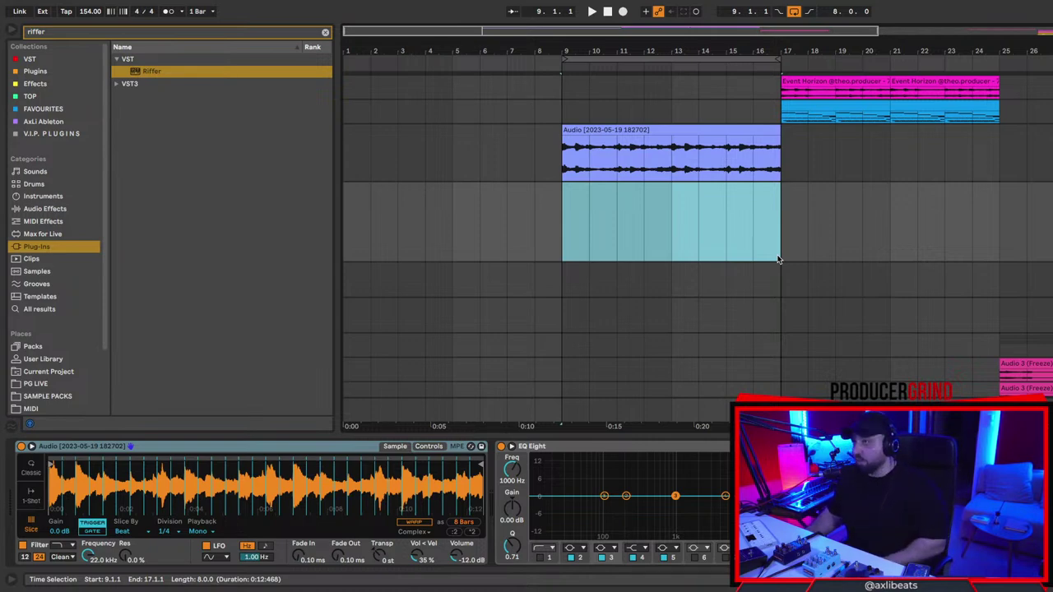
key(ctrl+l)
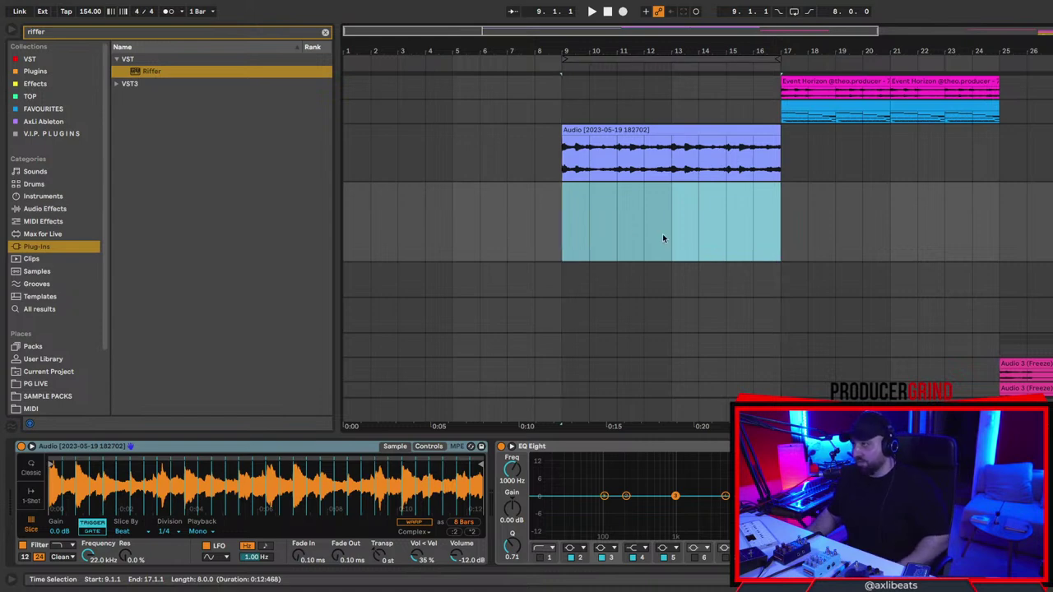
drag(573, 228, 785, 241)
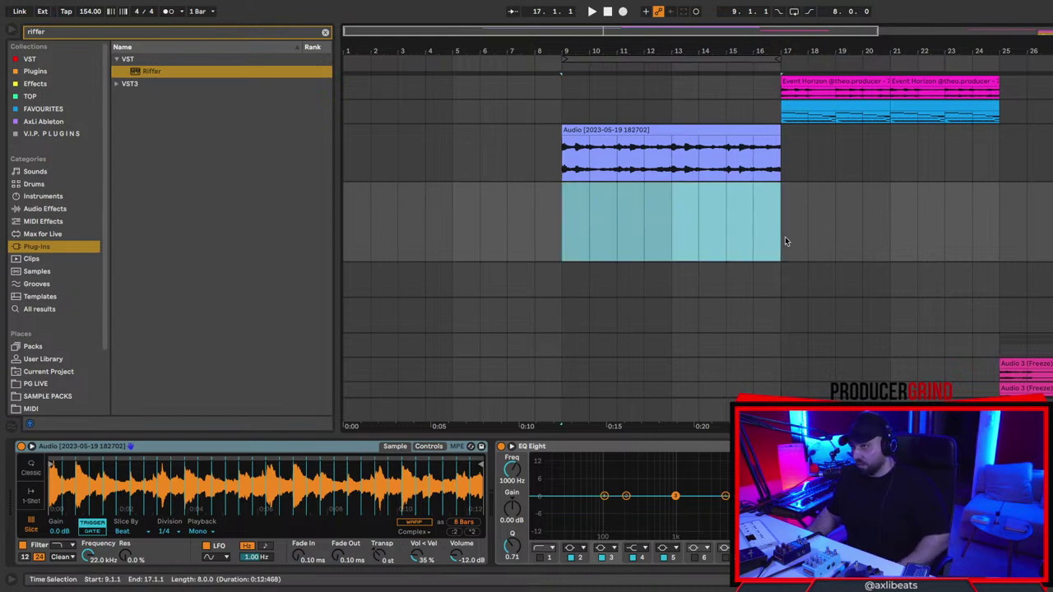
key(ctrl+l)
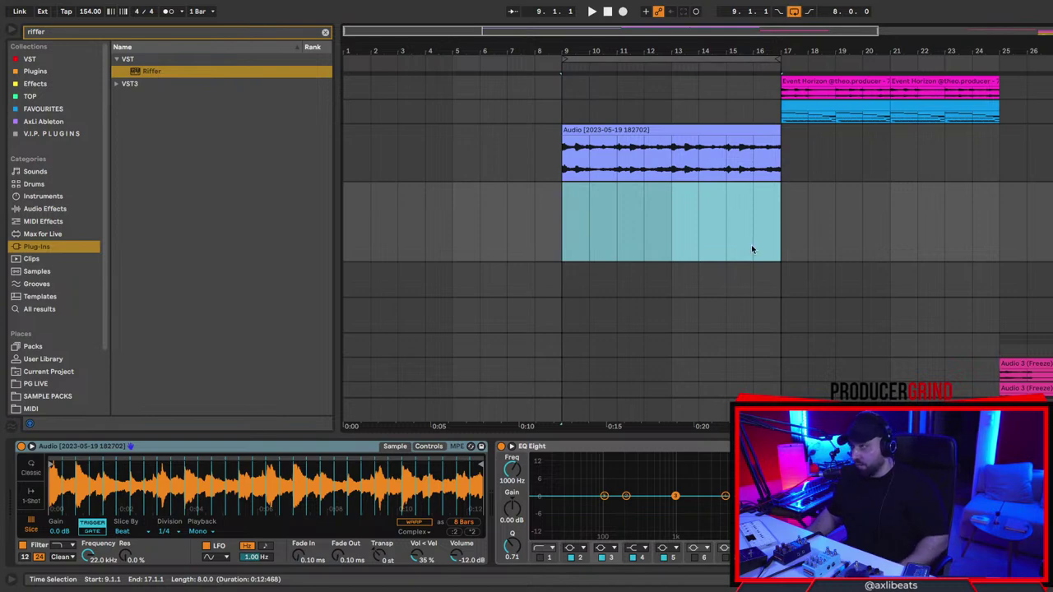
key(space)
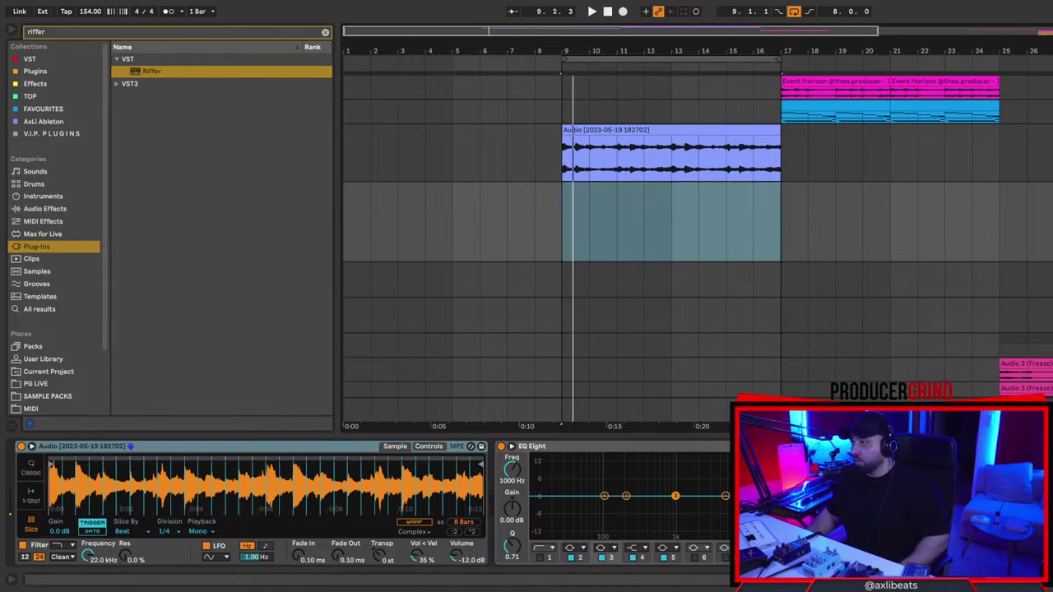
click(575, 241)
key(space)
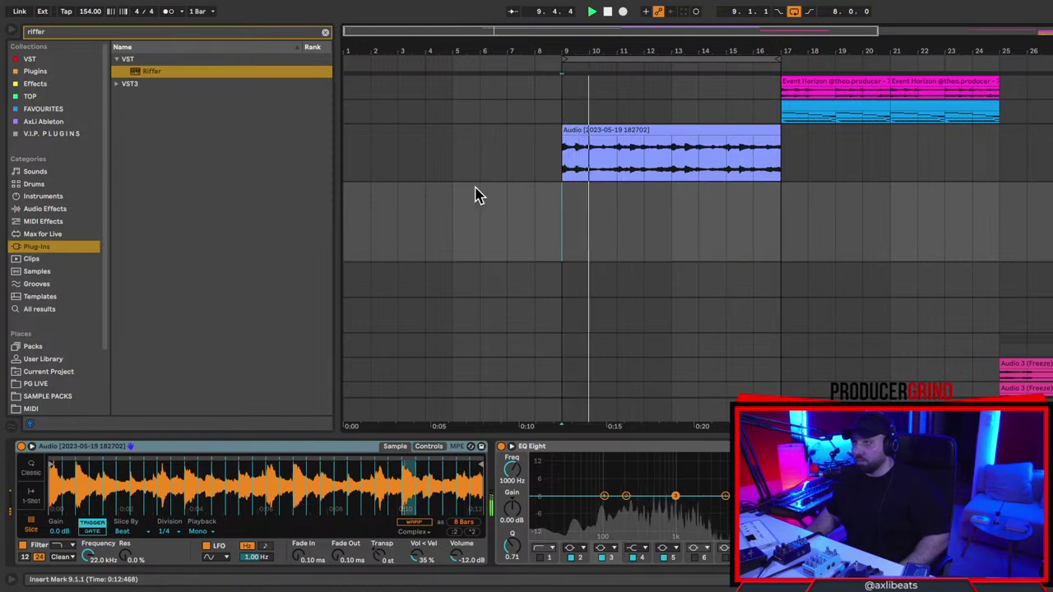
key(space)
Loop the empty bars from 4.1.1 to 9.1.1 and listen to the sliced sample on its own.
drag(426, 228, 562, 223)
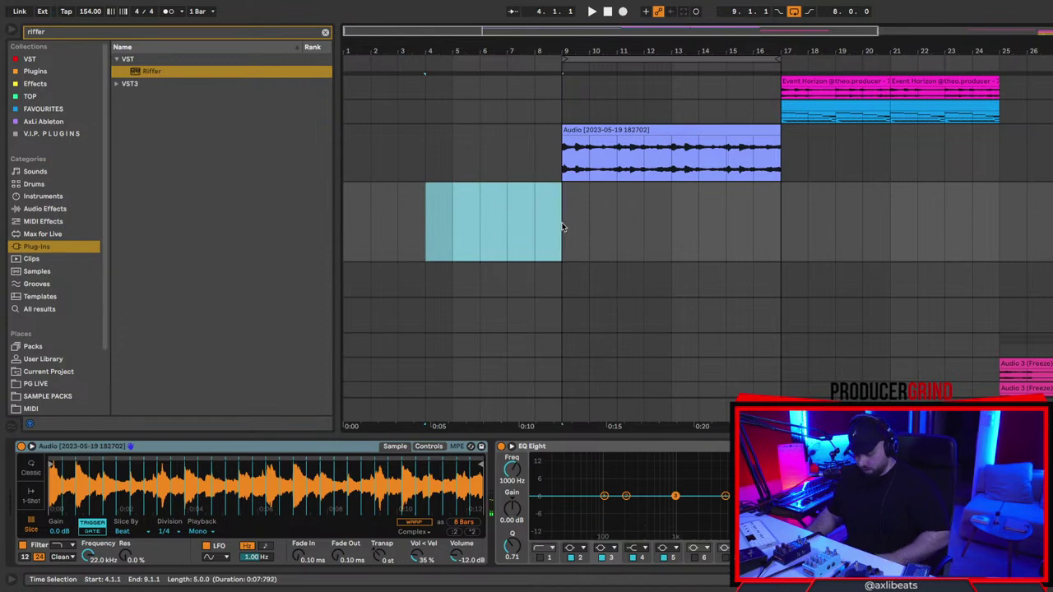
key(ctrl+l)
key(space)
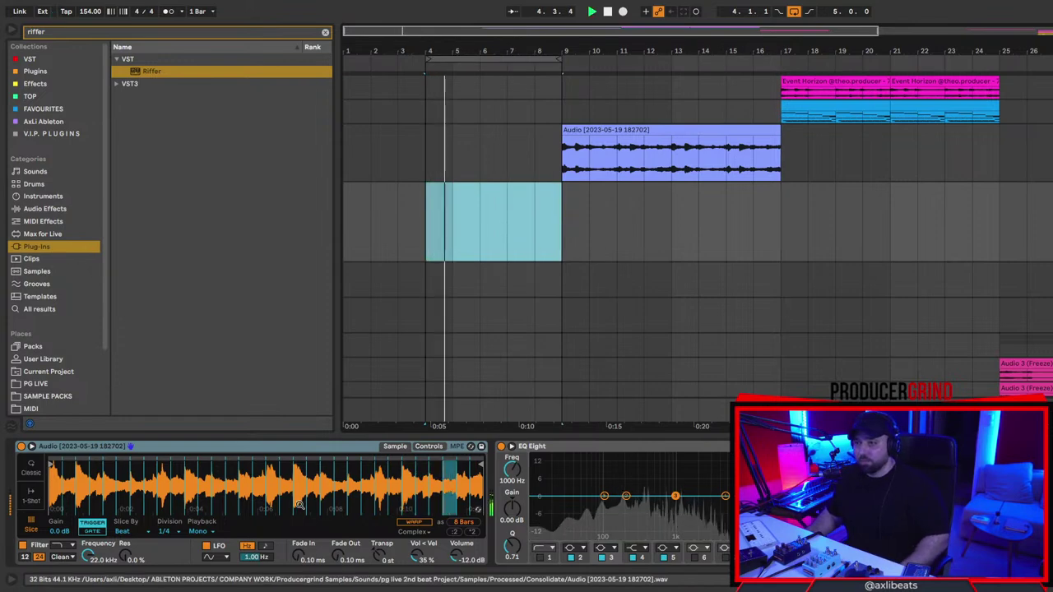
key(space)
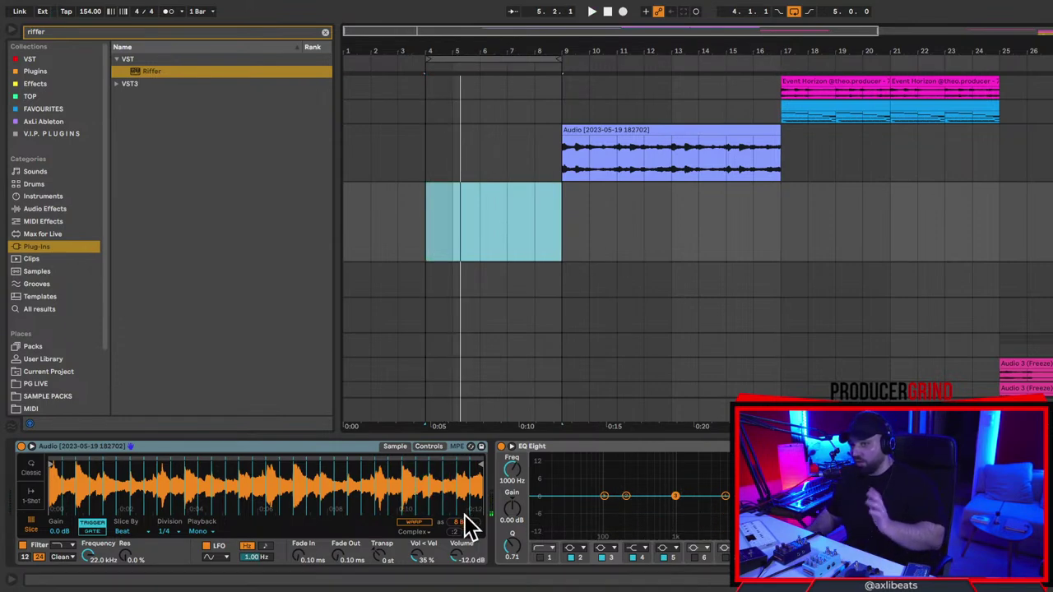
Reopen Riffer from its track and generate a new random riff while the loop plays.
key(space)
click(1047, 279)
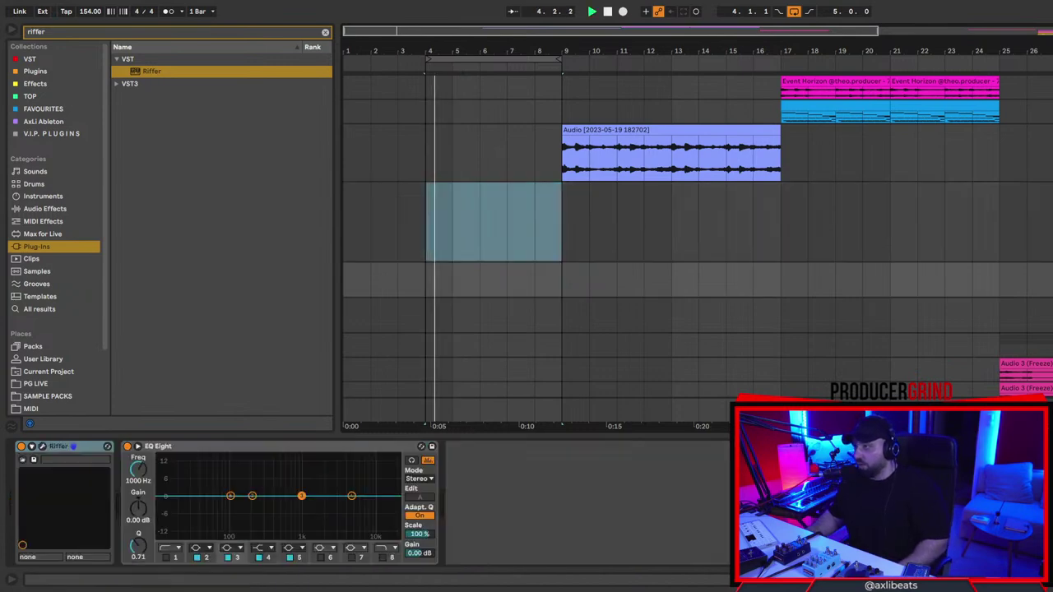
key(space)
click(42, 447)
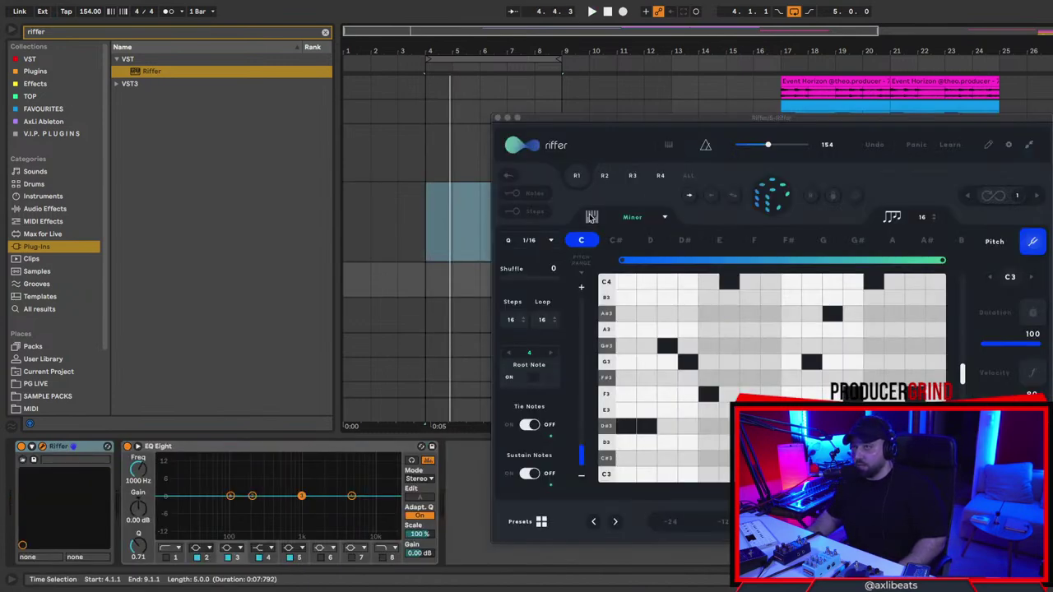
drag(684, 119, 718, 41)
scroll(851, 210, down, 2)
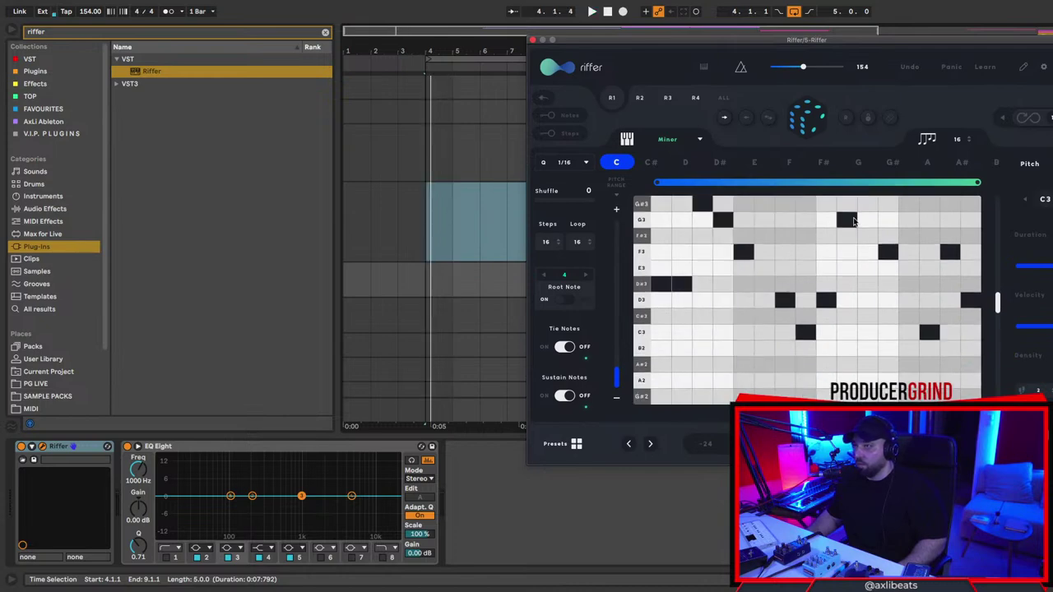
scroll(781, 335, down, 5)
scroll(781, 335, up, 8)
key(space)
click(804, 122)
Try a 1/8 step rate in Riffer during playback and check the riff's density values.
click(564, 162)
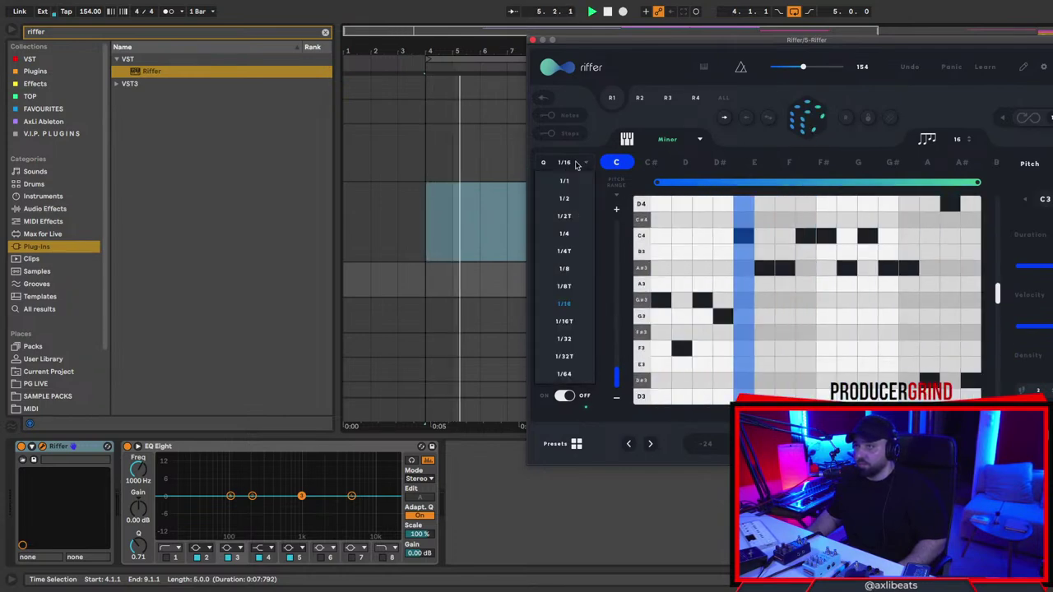
click(576, 268)
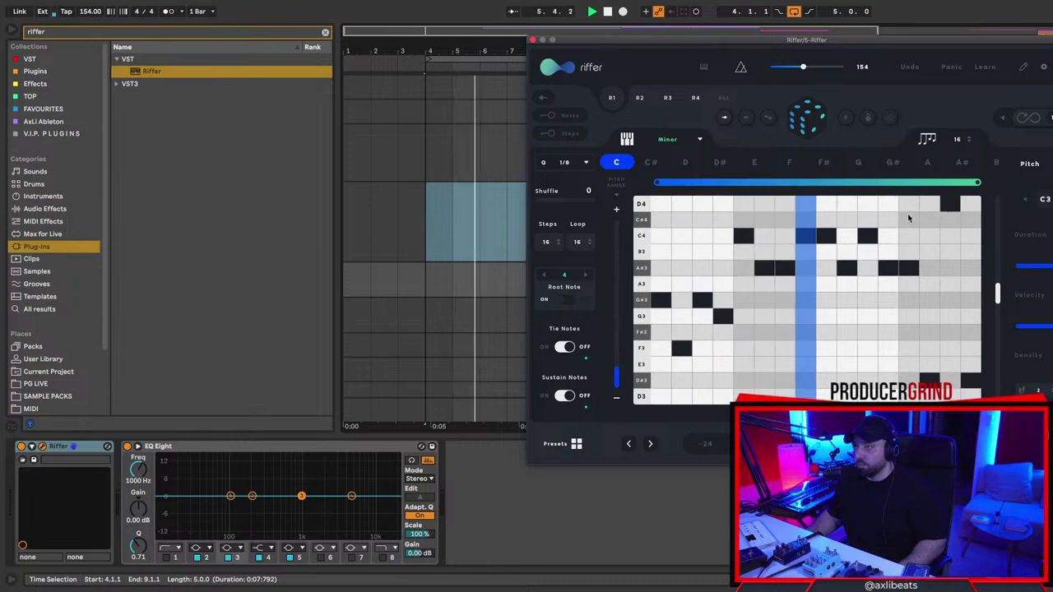
click(1028, 354)
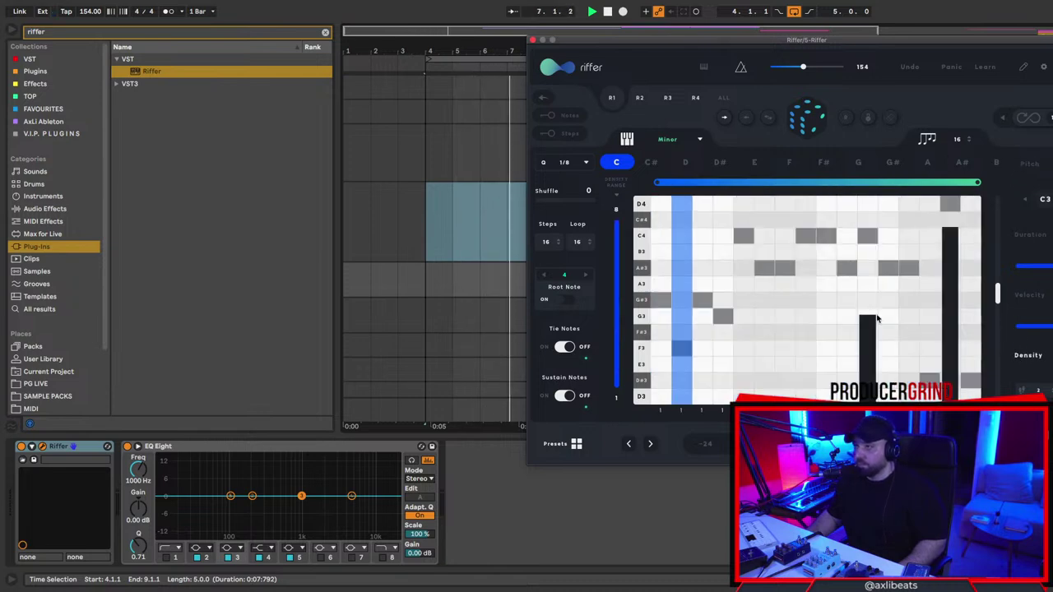
click(1028, 164)
click(1032, 165)
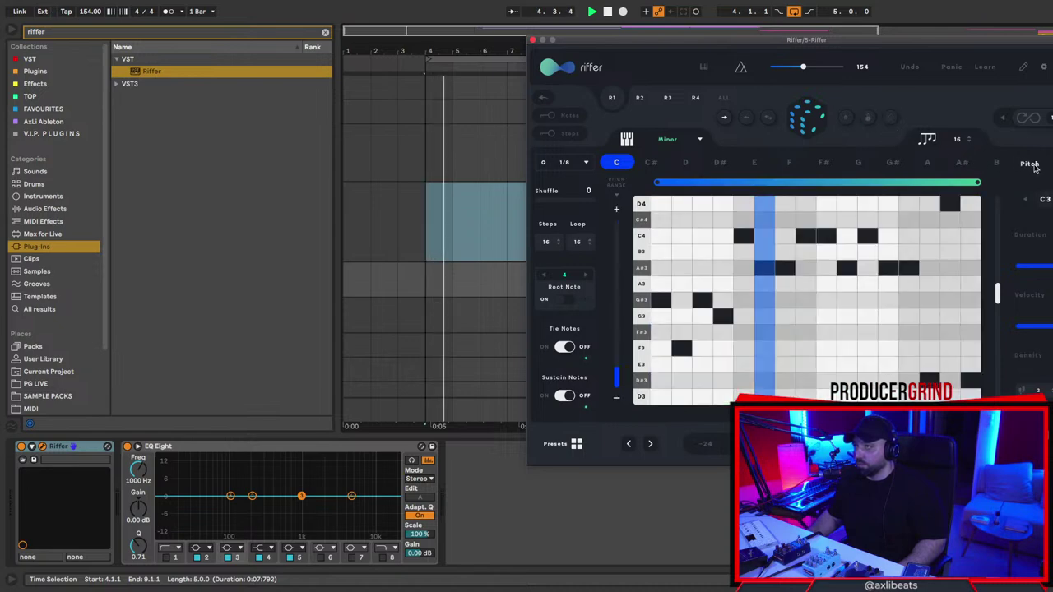
key(space)
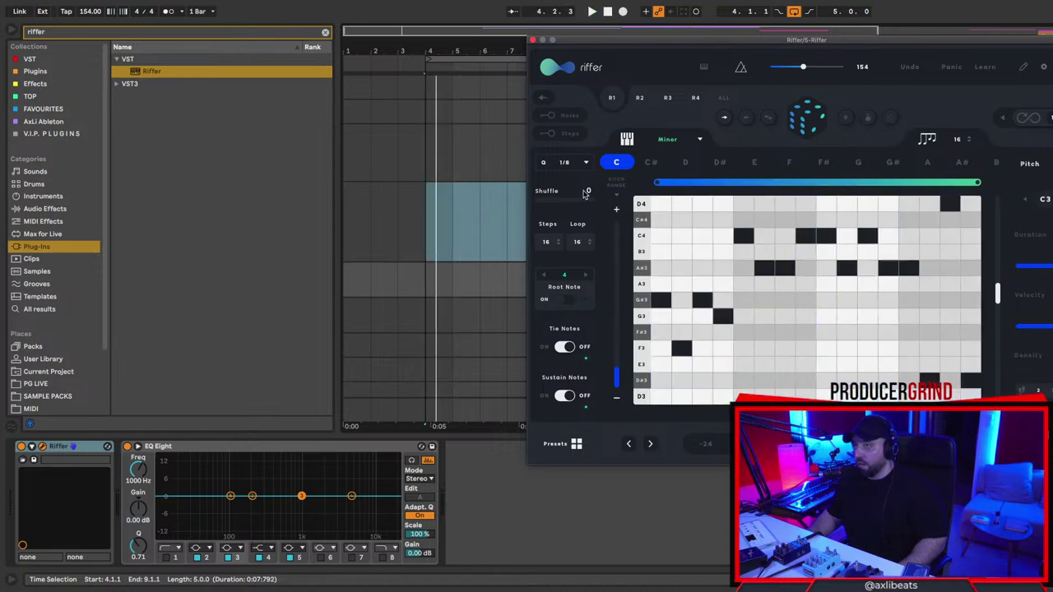
Set Riffer's step rate to 1/16 and listen to the riff.
click(584, 163)
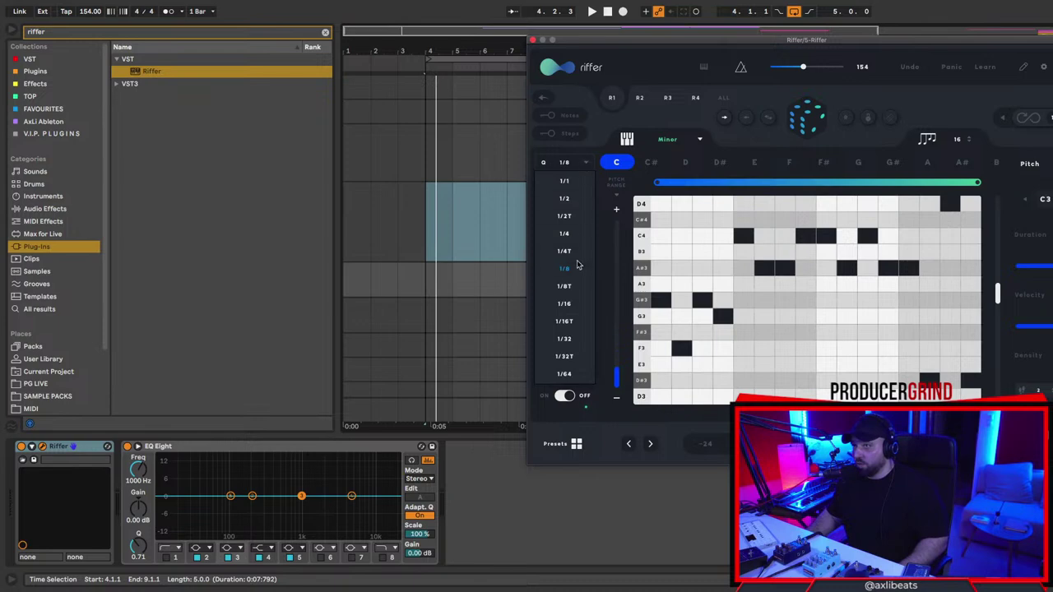
click(564, 304)
key(space)
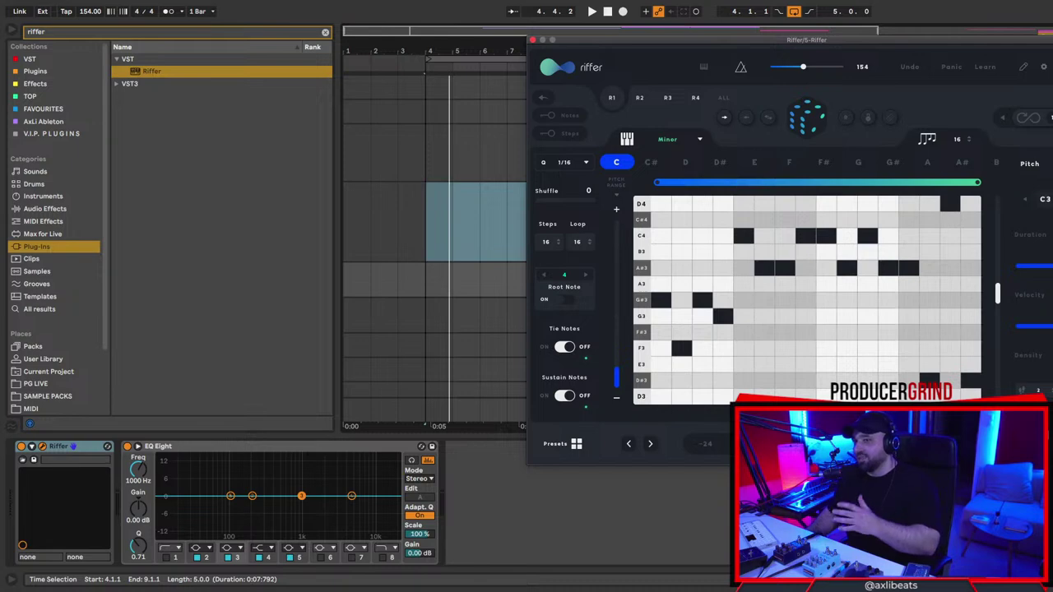
Transpose the sliced sample in the Simpler up by 4 semitones.
click(1051, 197)
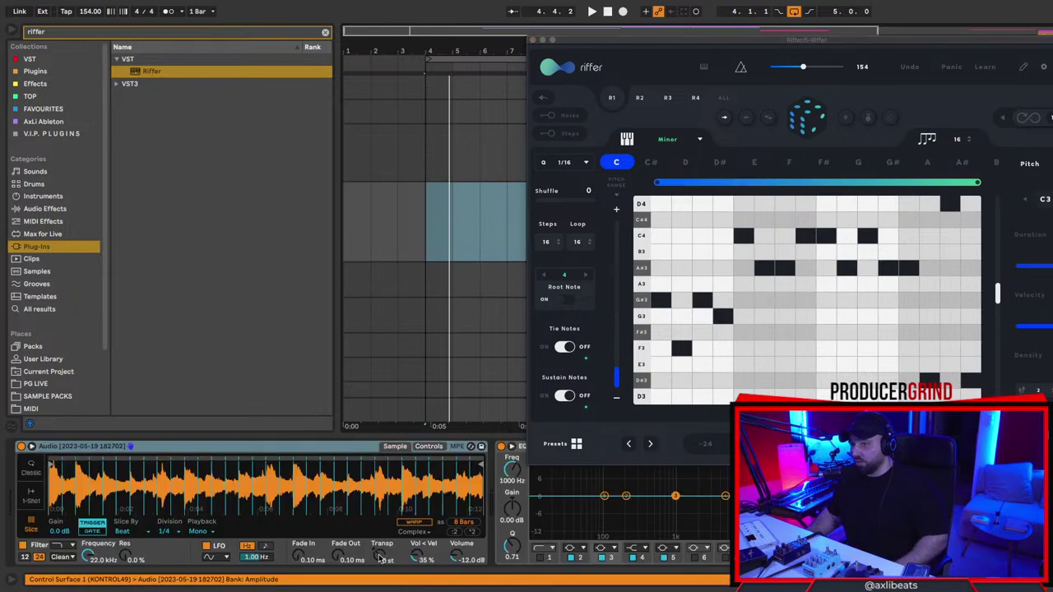
drag(380, 559, 380, 550)
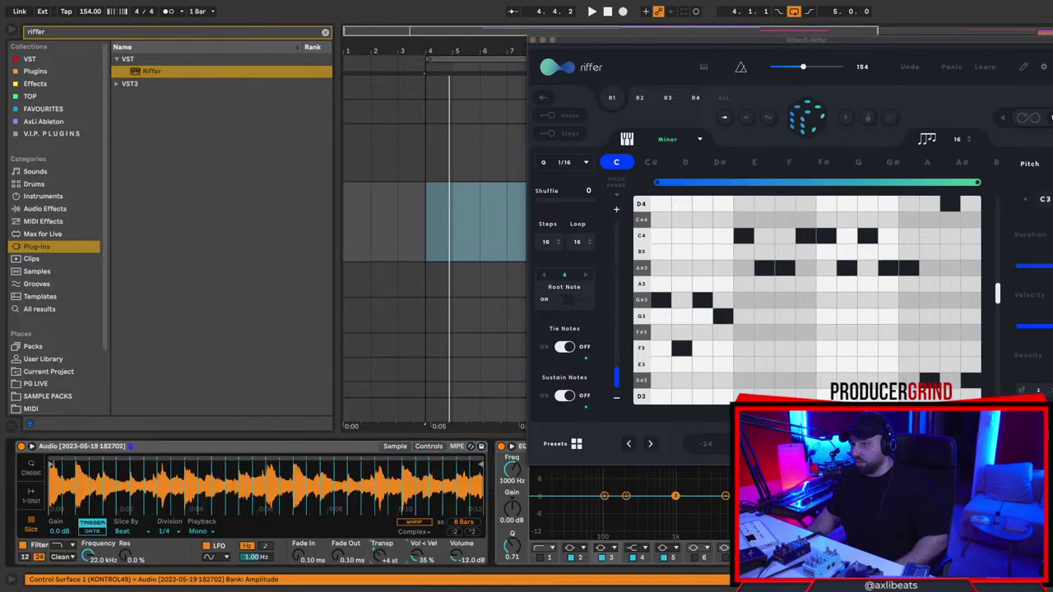
Generate a new random riff in Riffer and try it at a 1/8 step rate during playback.
click(800, 128)
key(space)
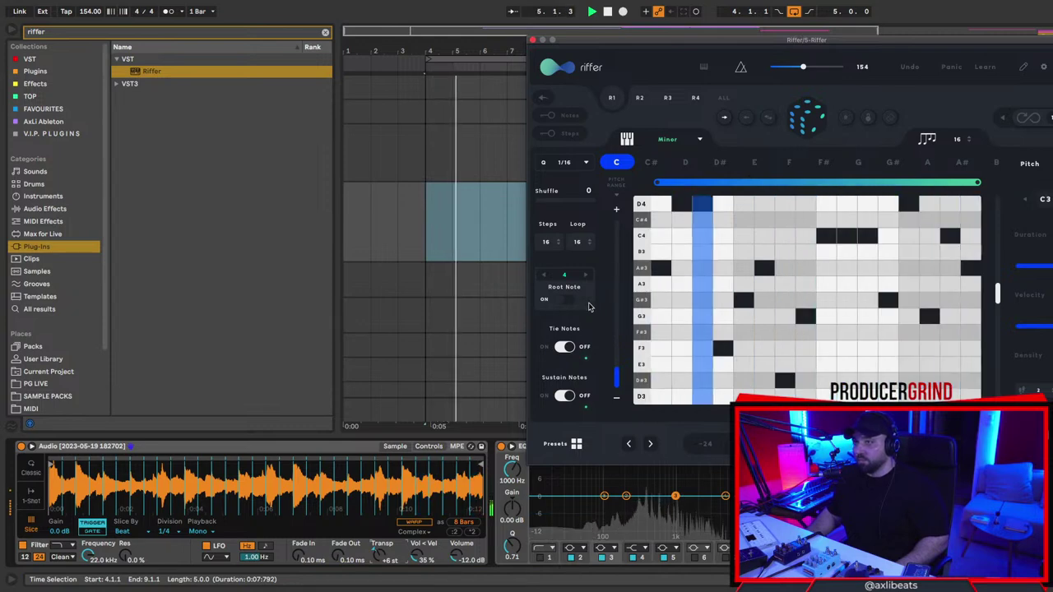
click(586, 164)
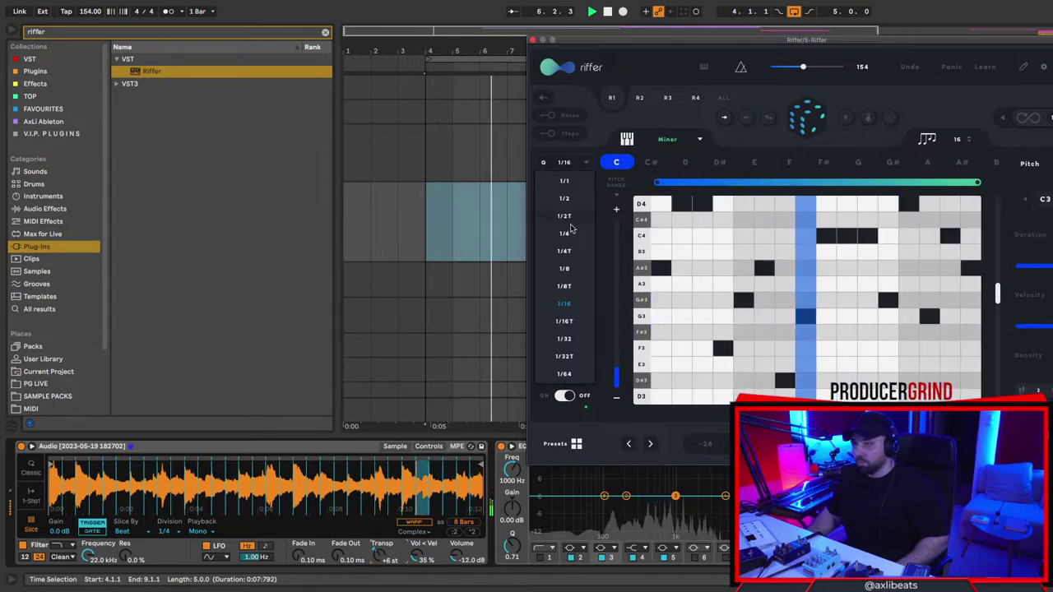
click(564, 269)
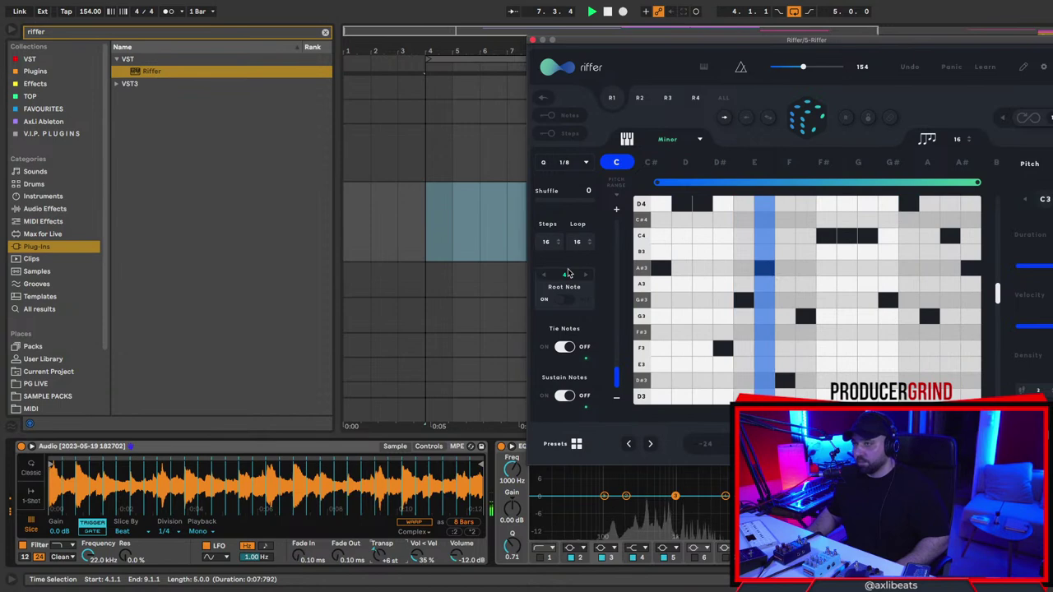
Shift the riff down one octave and listen to it at a 1/4 step rate in Riffer.
click(750, 444)
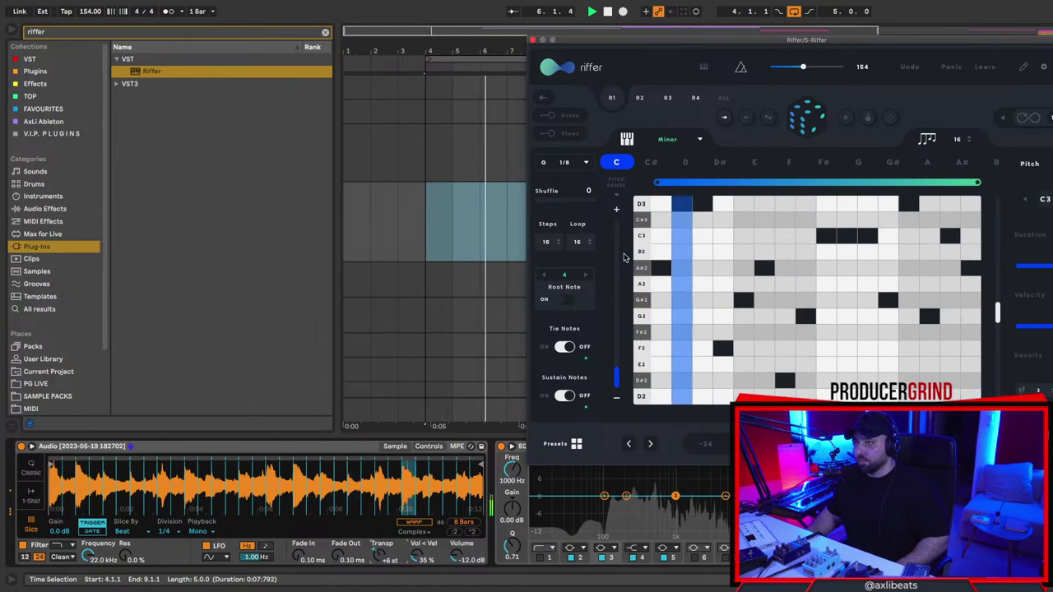
click(568, 162)
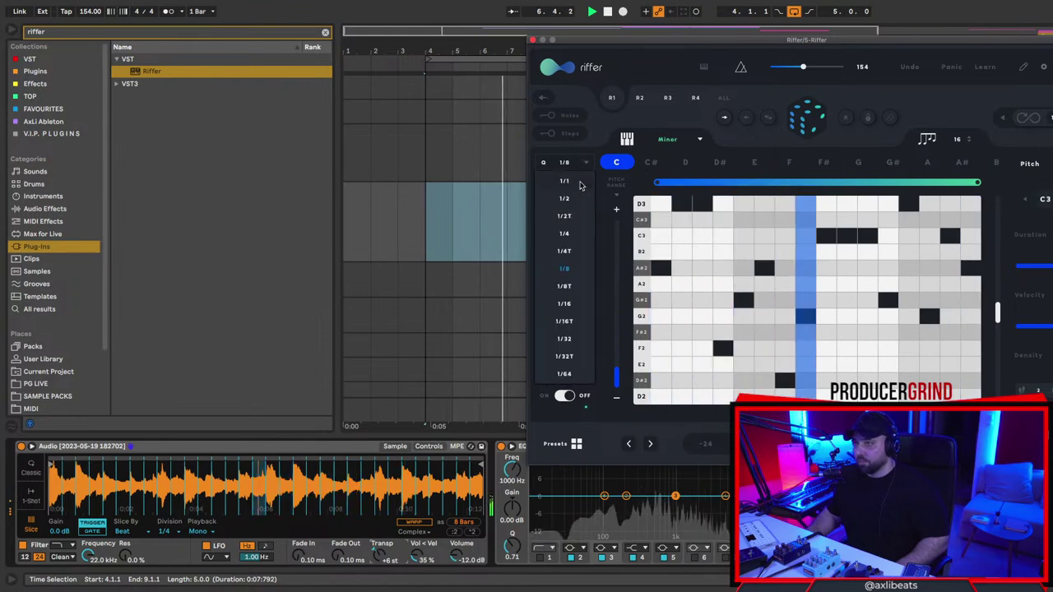
click(578, 236)
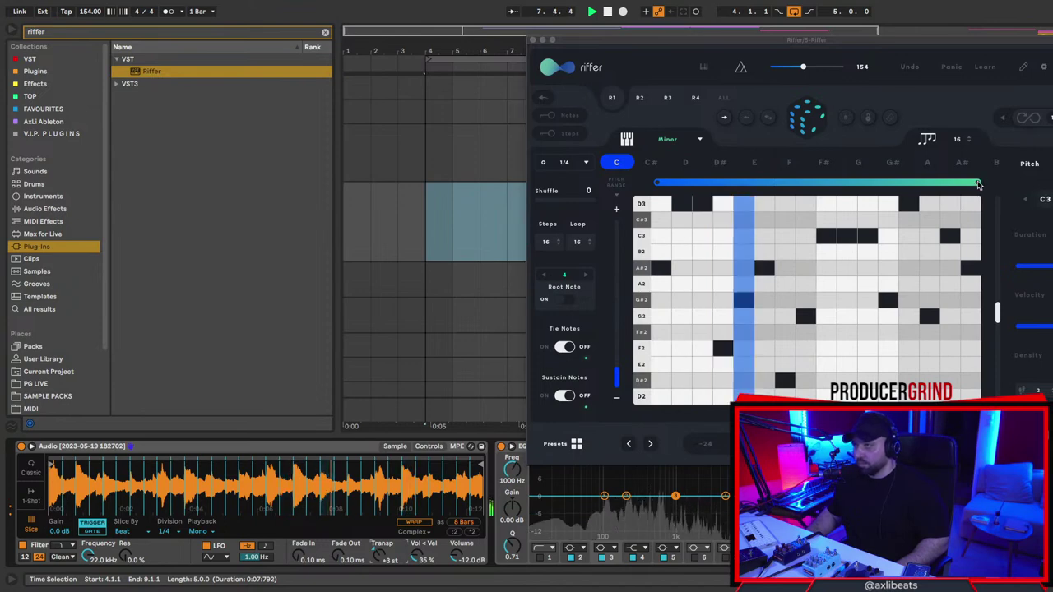
key(space)
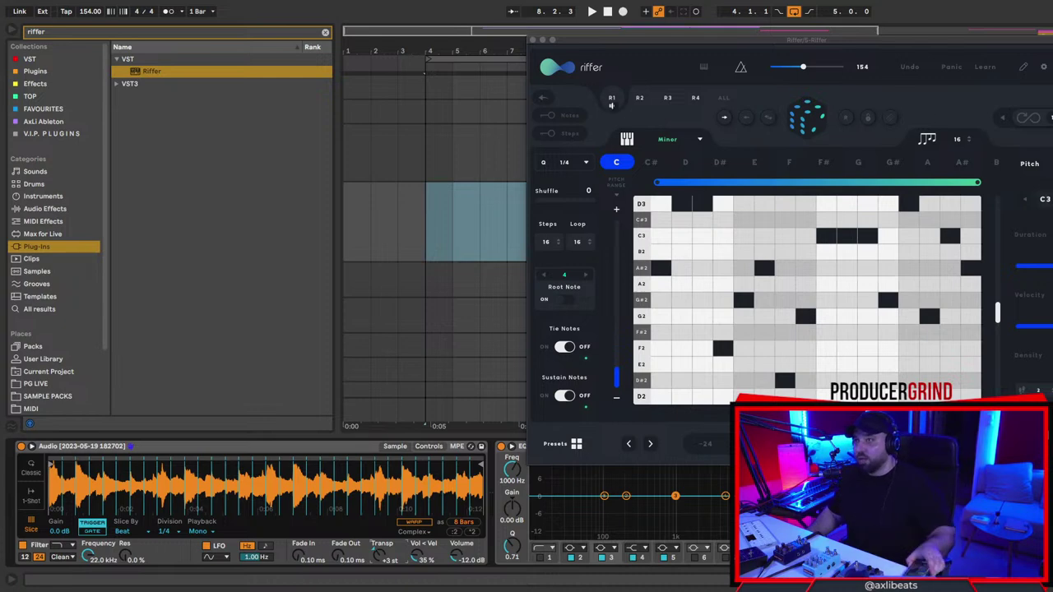
click(532, 40)
Clear the "riffer" search from the browser.
scroll(822, 218, right, 2)
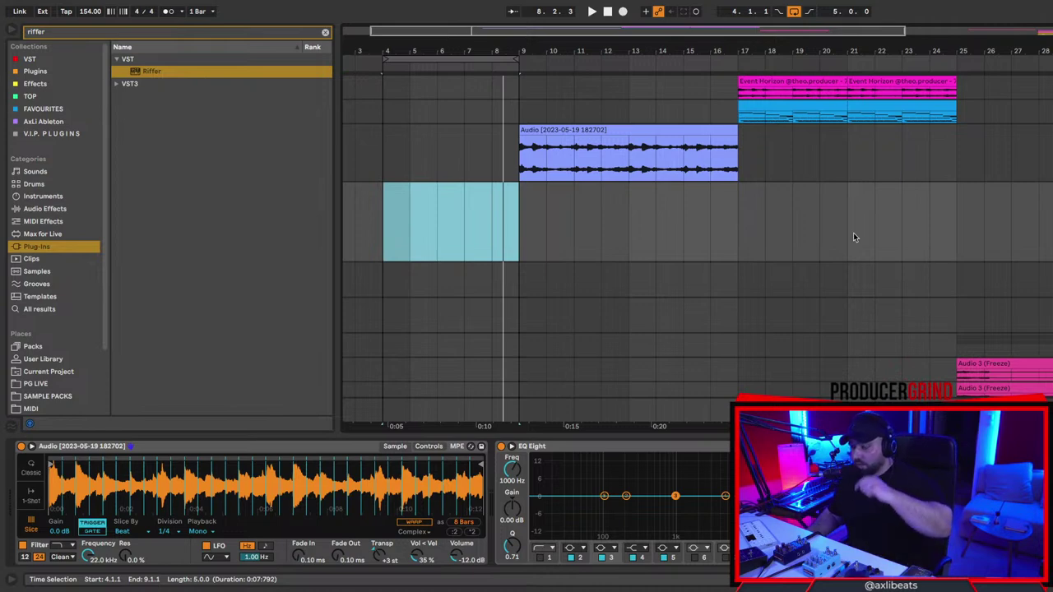
scroll(865, 229, right, 1)
click(54, 32)
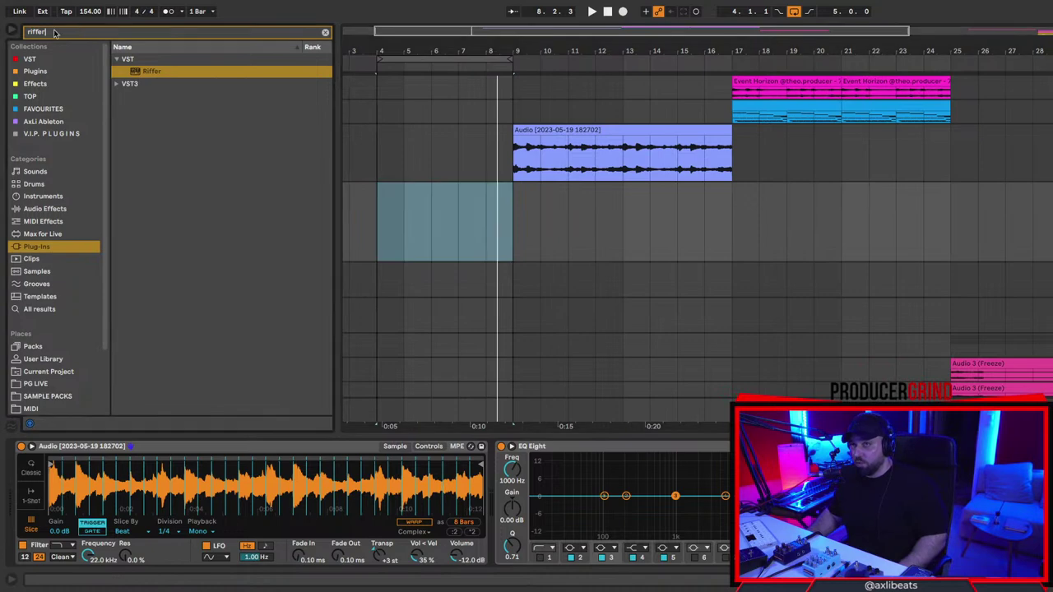
key(BackSpace)
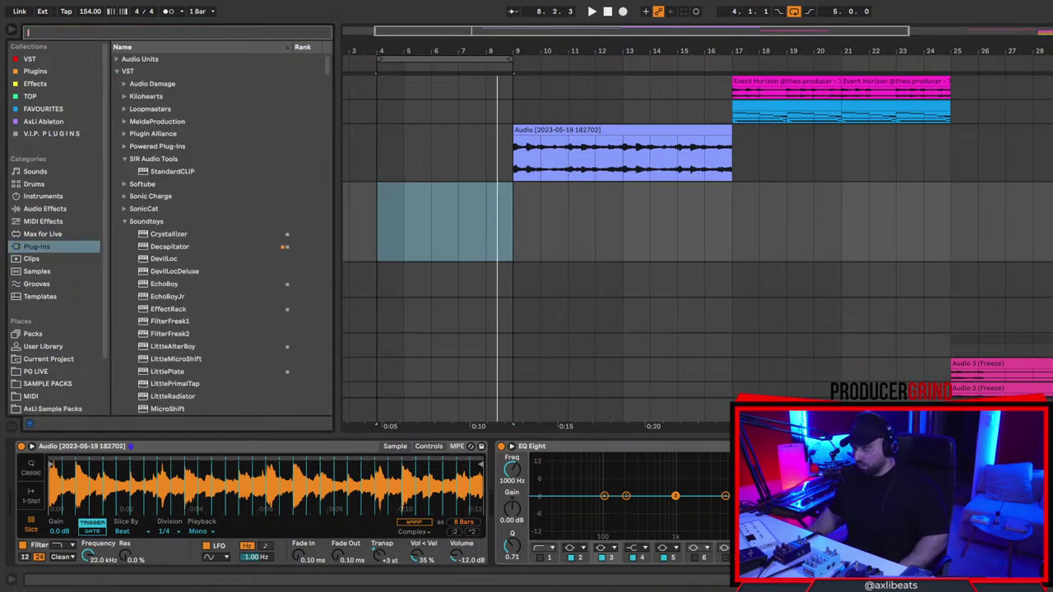
Play the first beat from bar 41 of the arrangement and look through its tracks.
scroll(1003, 304, down, 5)
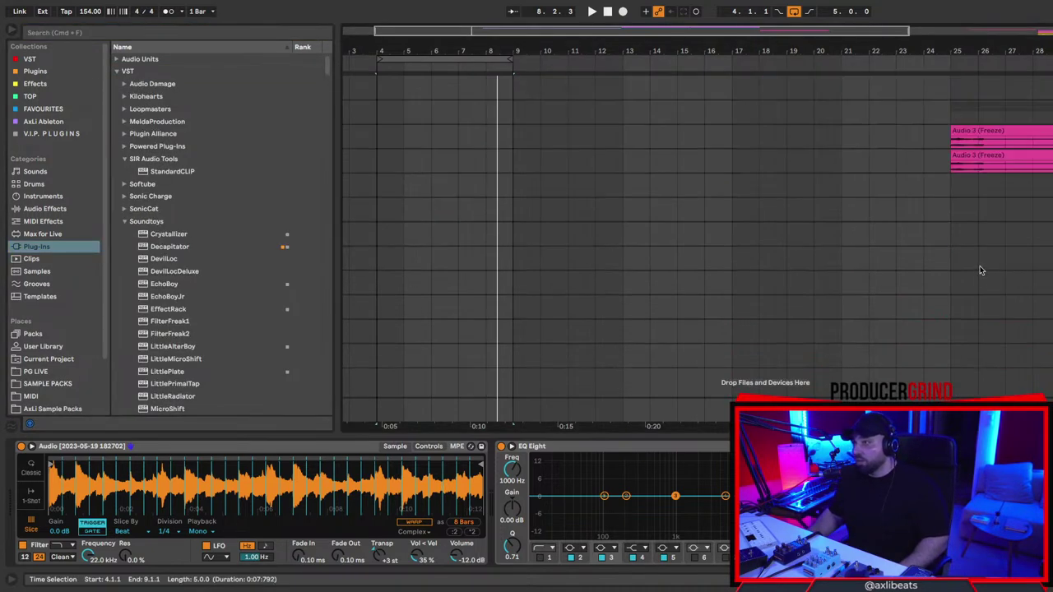
scroll(979, 266, right, 10)
scroll(967, 261, right, 3)
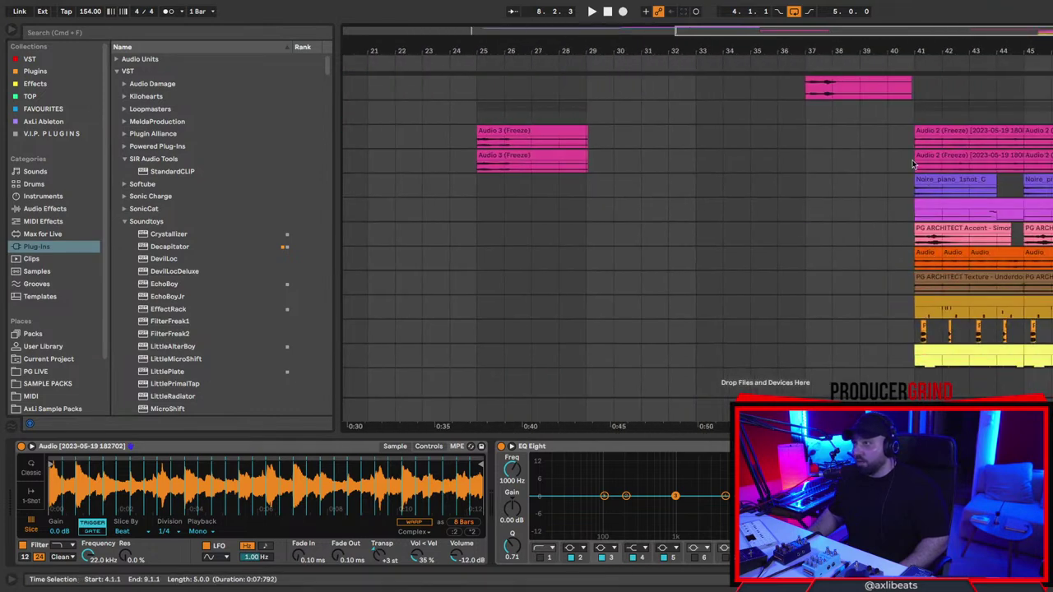
click(913, 164)
key(space)
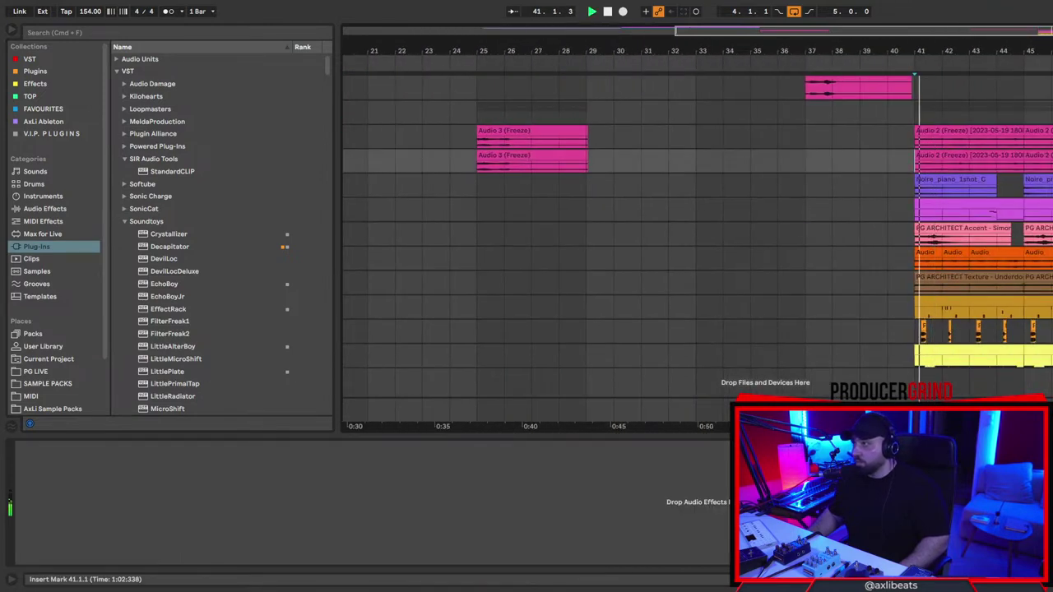
scroll(698, 239, up, 4)
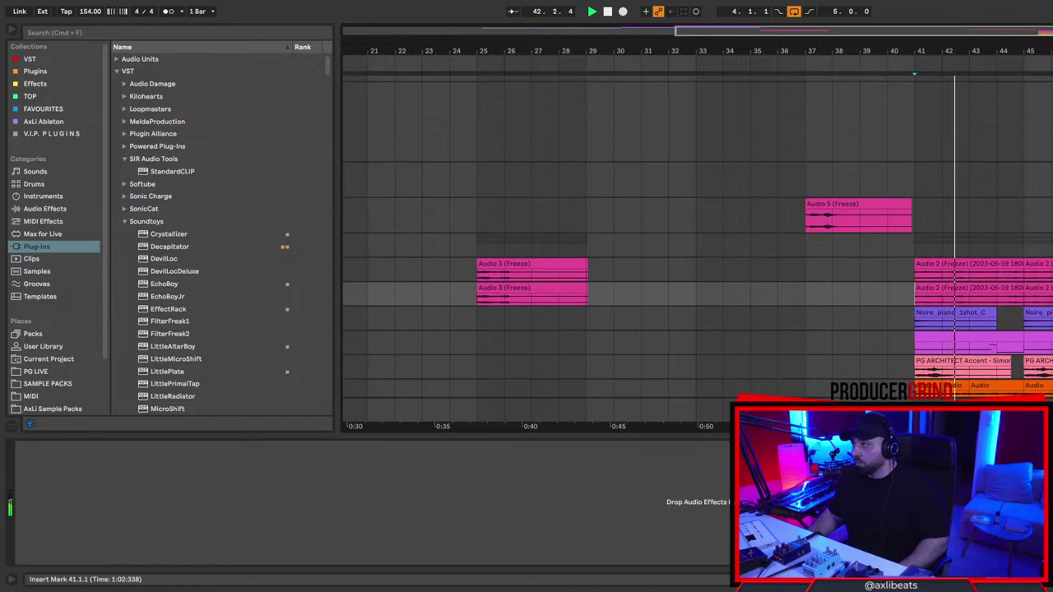
scroll(697, 239, down, 4)
scroll(698, 239, up, 3)
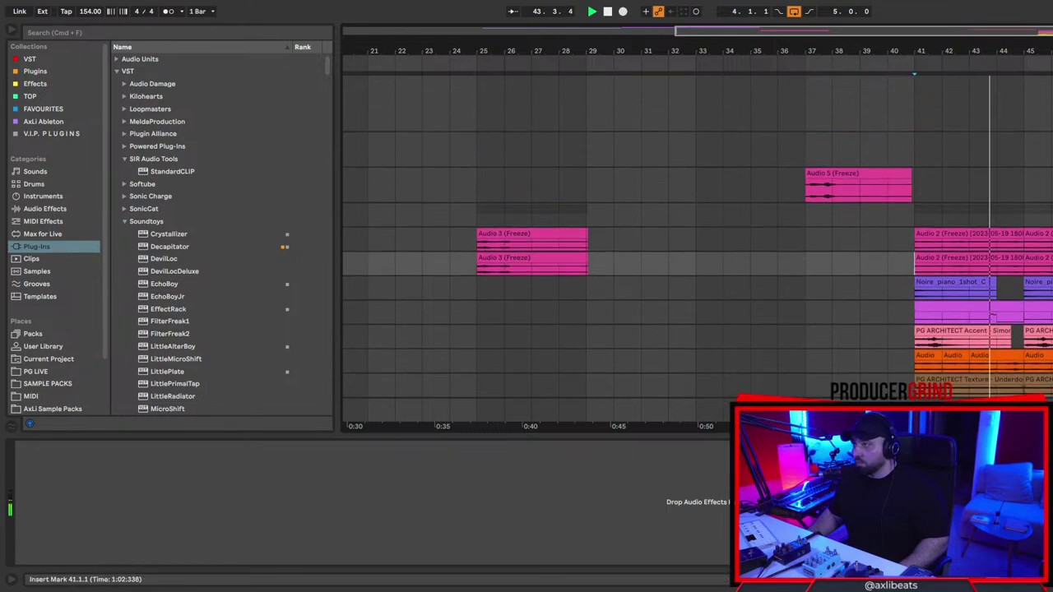
key(space)
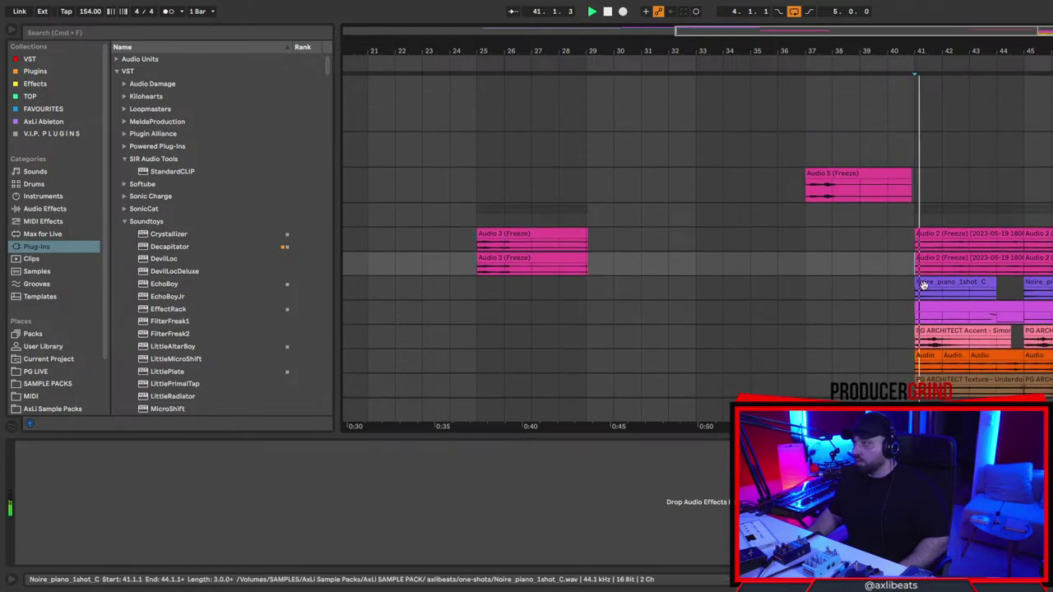
scroll(942, 305, up, 1)
key(space)
scroll(942, 305, up, 3)
key(space)
scroll(697, 238, down, 7)
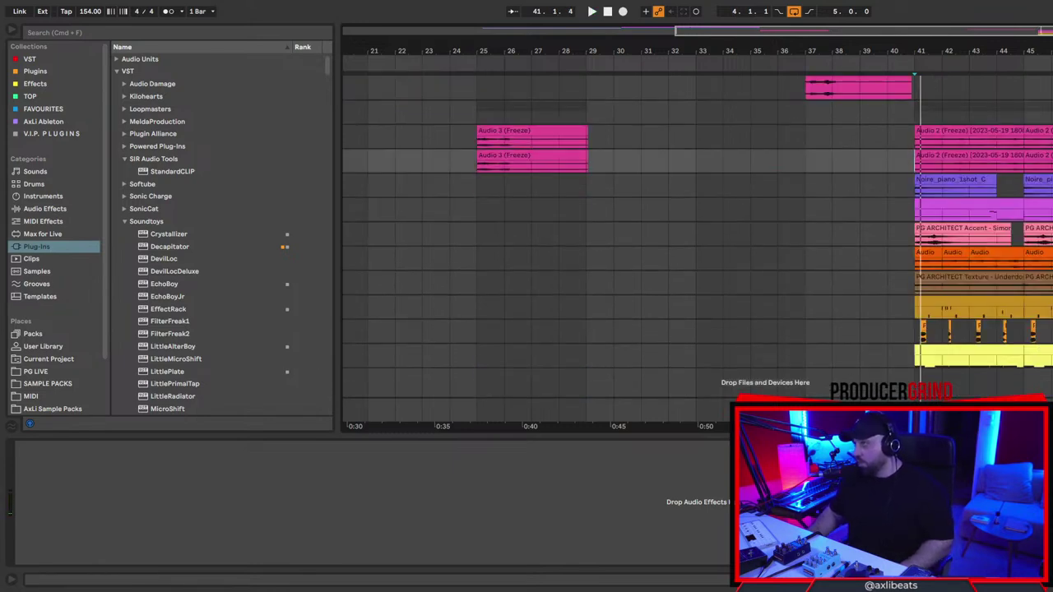
Return to the original melodic audio clip and listen to it from bar 9.
scroll(649, 212, up, 5)
scroll(650, 212, left, 10)
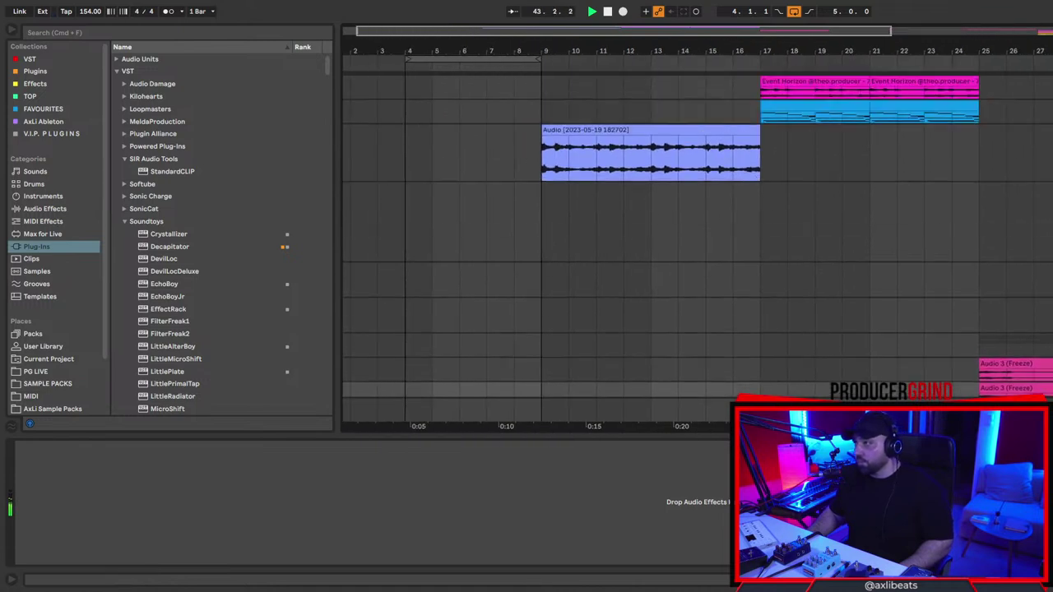
click(540, 168)
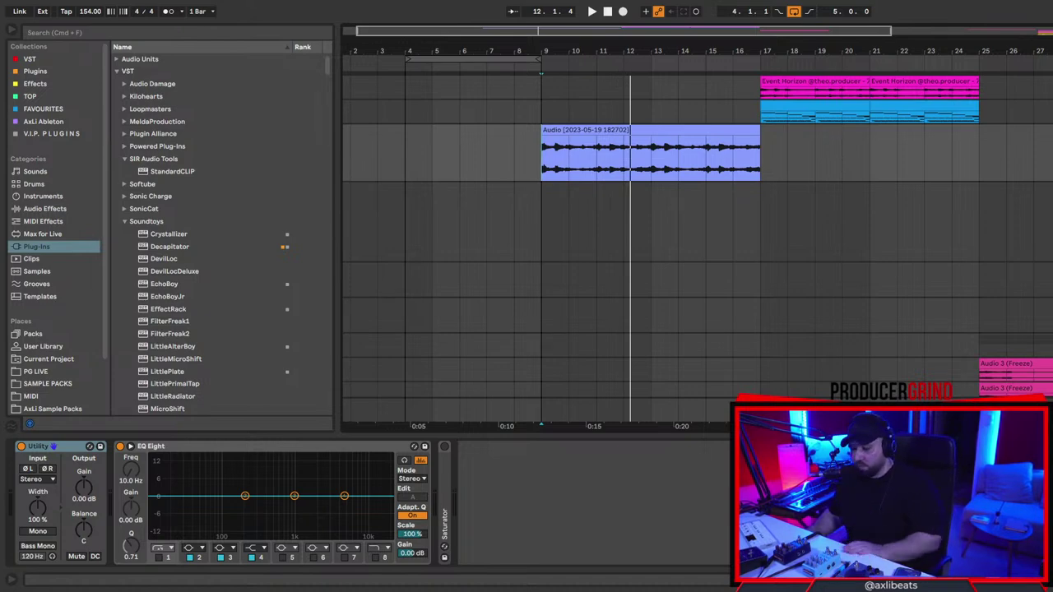
Copy the melodic audio clip spanning bars 9 to 17 for reuse elsewhere in the arrangement.
click(652, 131)
key(super+c)
key(minus)
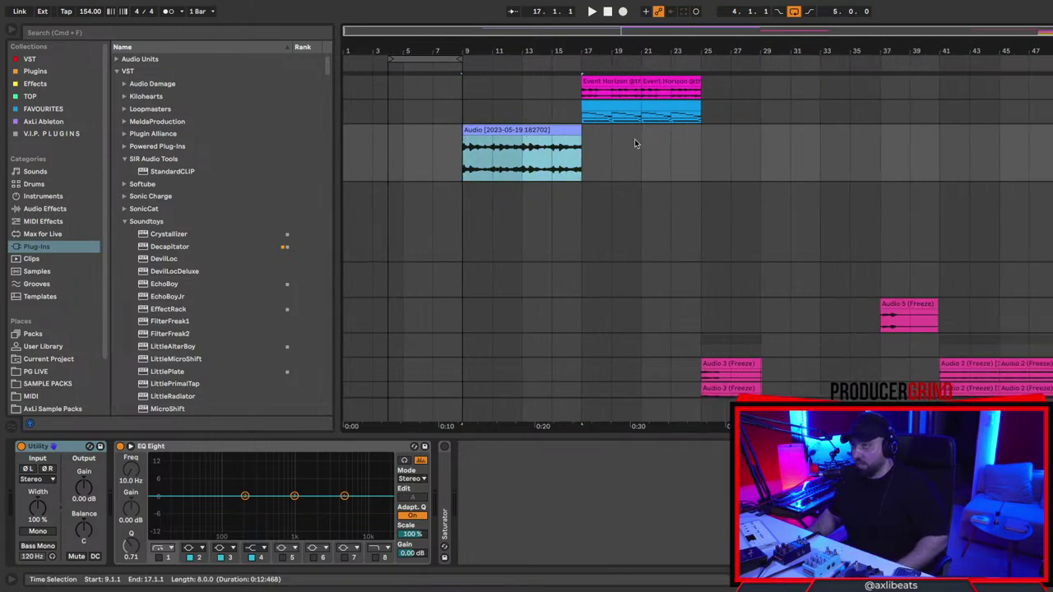